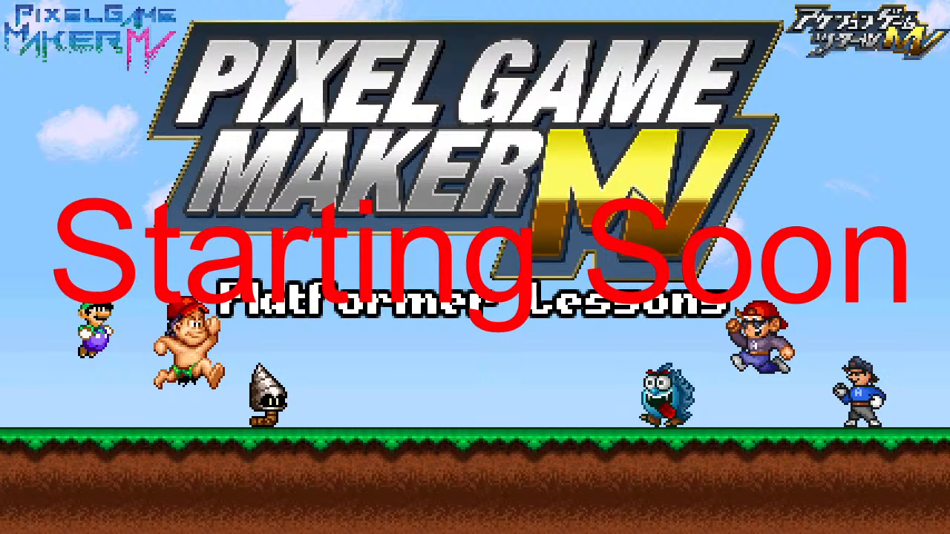
Switch the OBS stream to the Desktop scene and show its Audio Input Capture 2 source
left_click(178, 397)
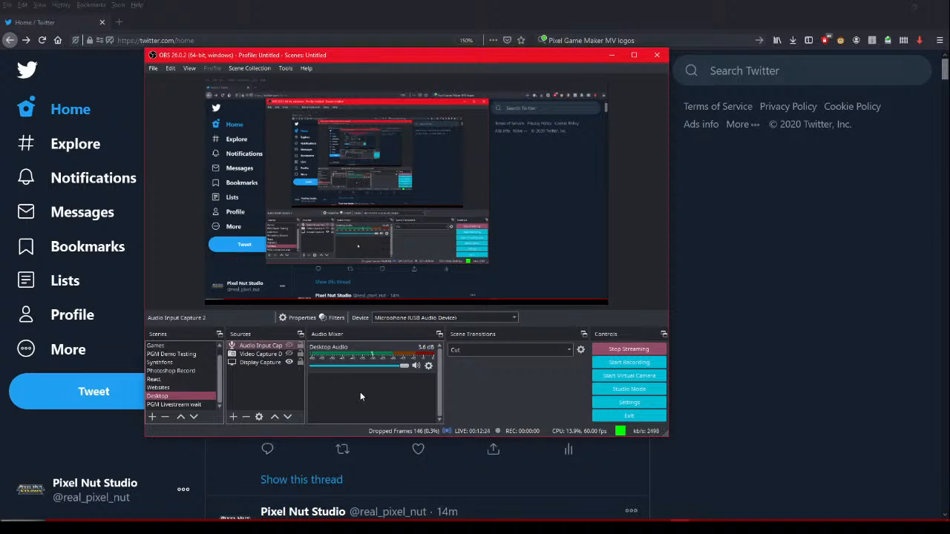
left_click(290, 346)
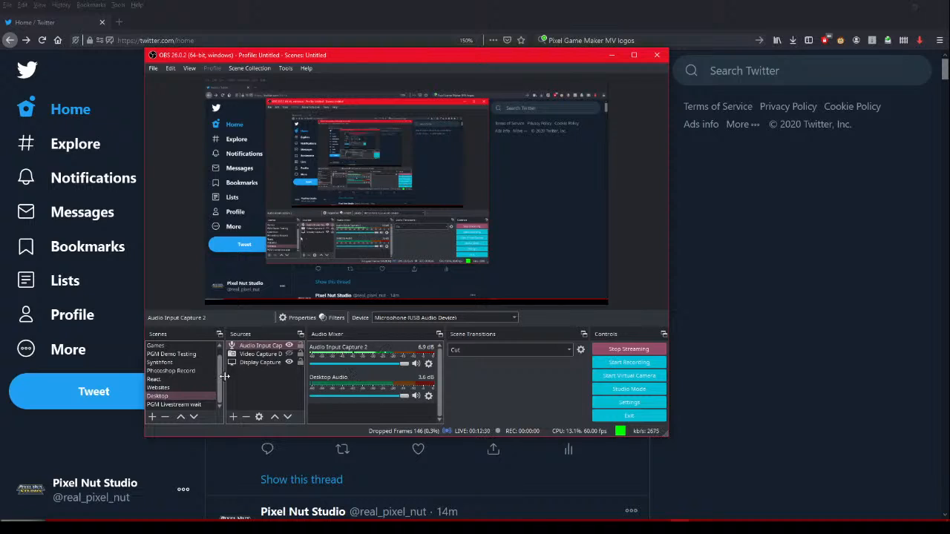
Show the Video Capture Device source in the scene and stretch the webcam picture slightly taller
left_click(273, 354)
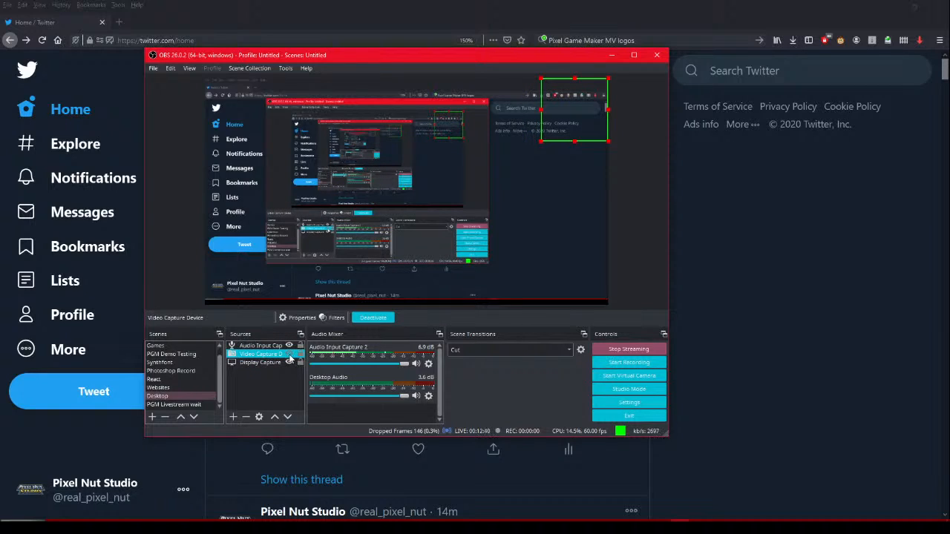
left_click(289, 353)
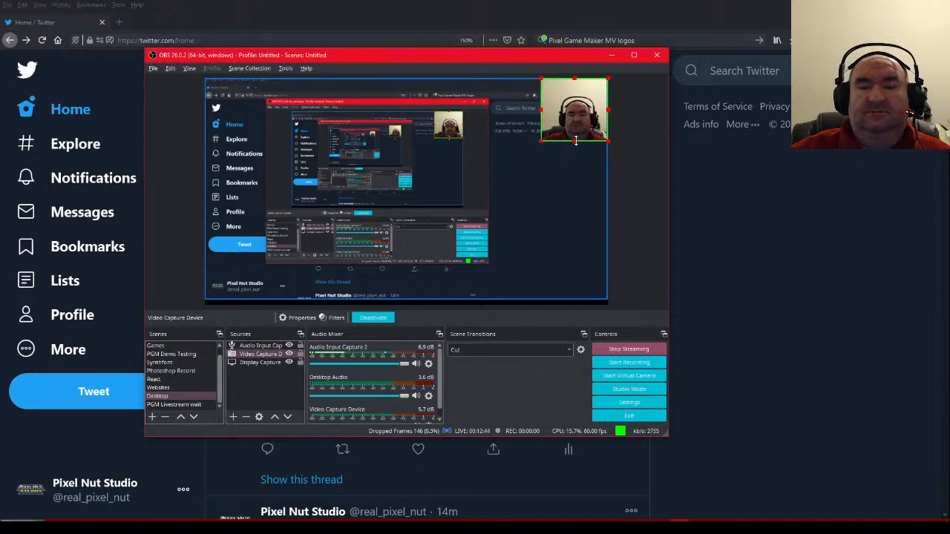
left_click_drag(574, 140, 574, 147)
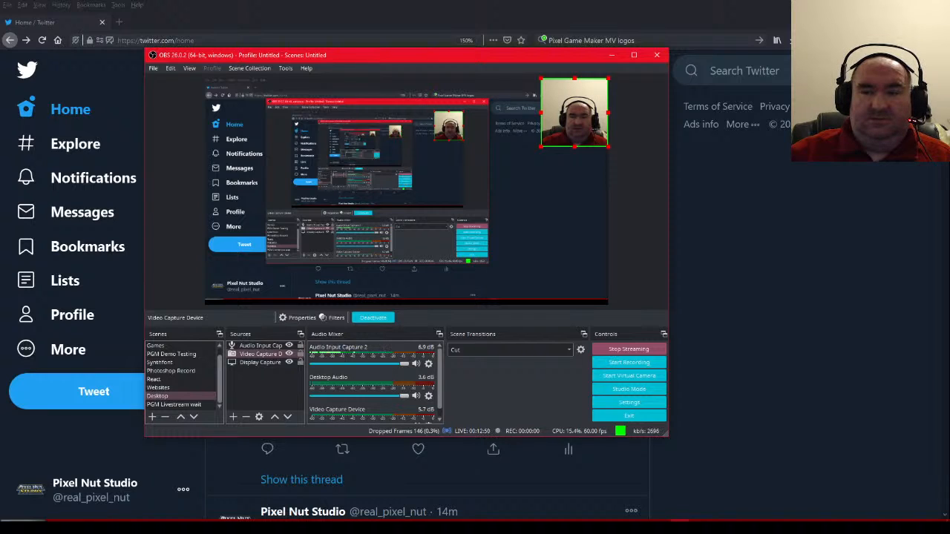
Bring up Pixel Game Maker MV and the YouTube live chat window, and move the OBS window clear of the chat
key("alt+Tab")
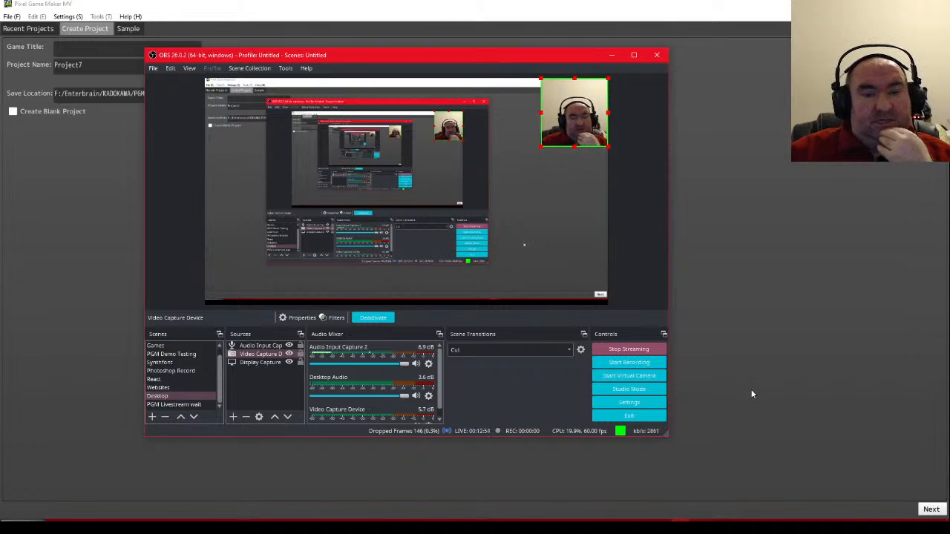
mouse_move(459, 527)
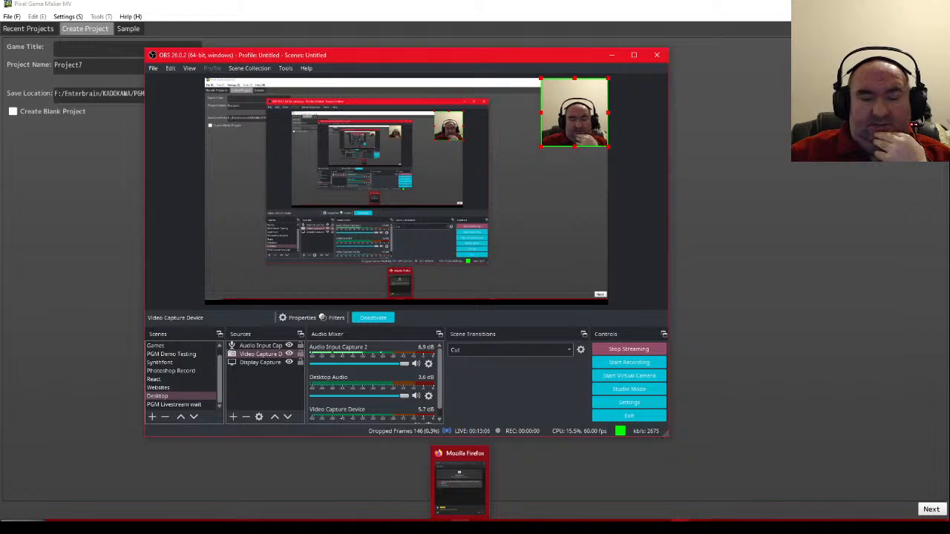
left_click(459, 483)
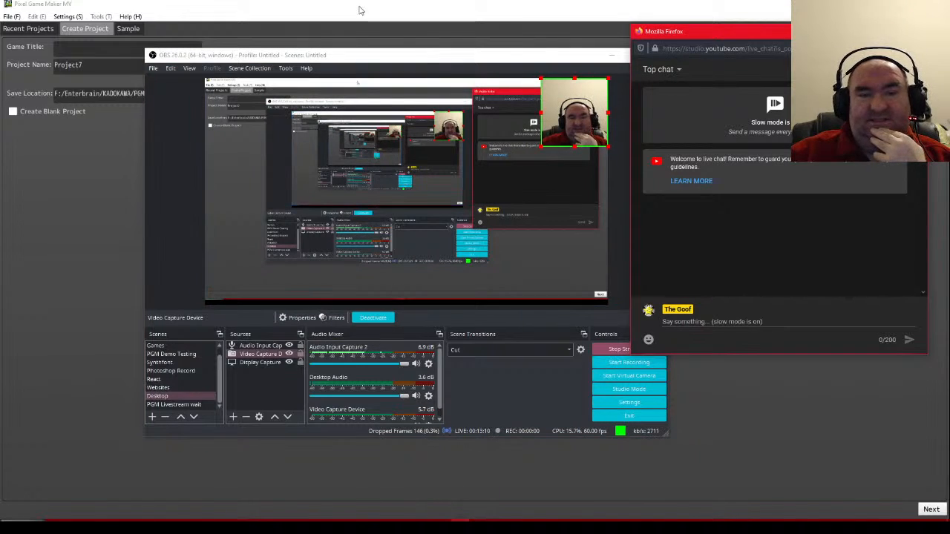
left_click_drag(353, 57, 285, 53)
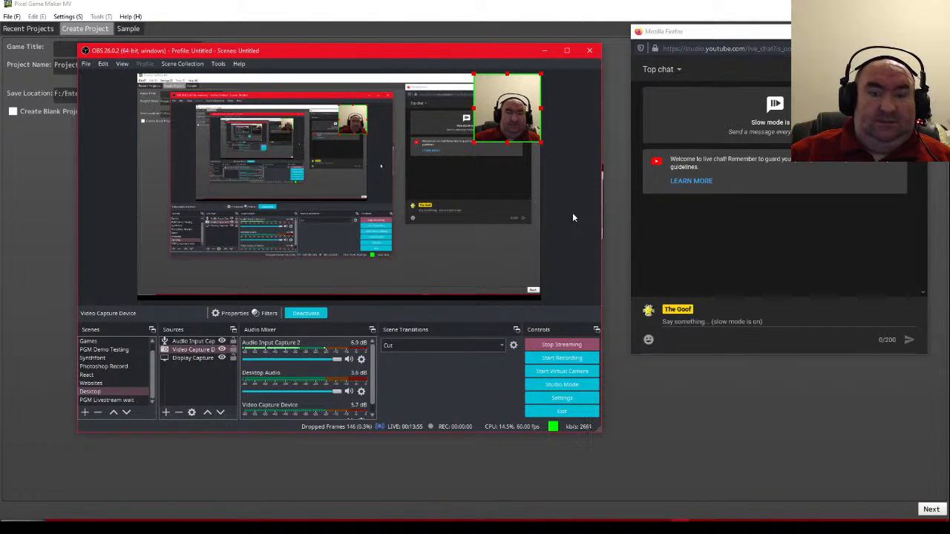
Shift the Display Capture source slightly downward in the OBS preview and deselect it
left_click(338, 262)
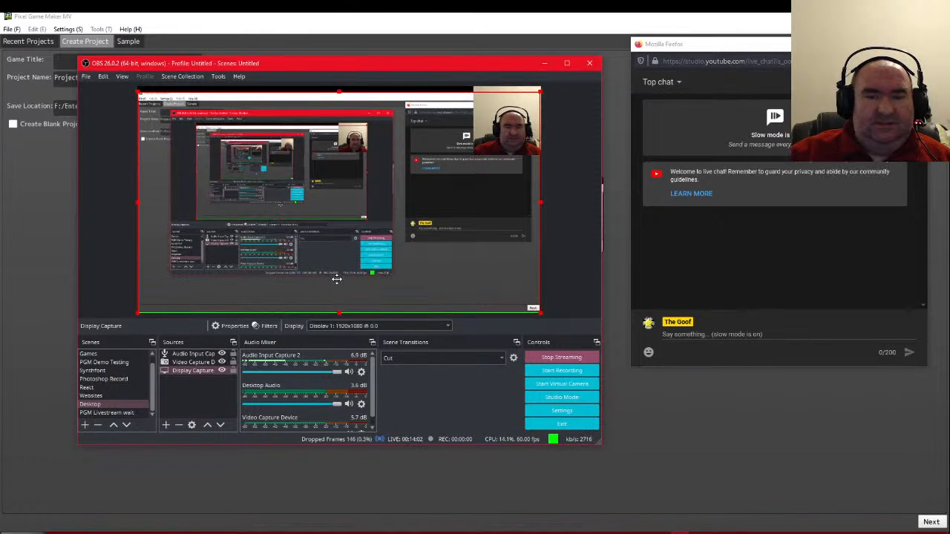
left_click(337, 279)
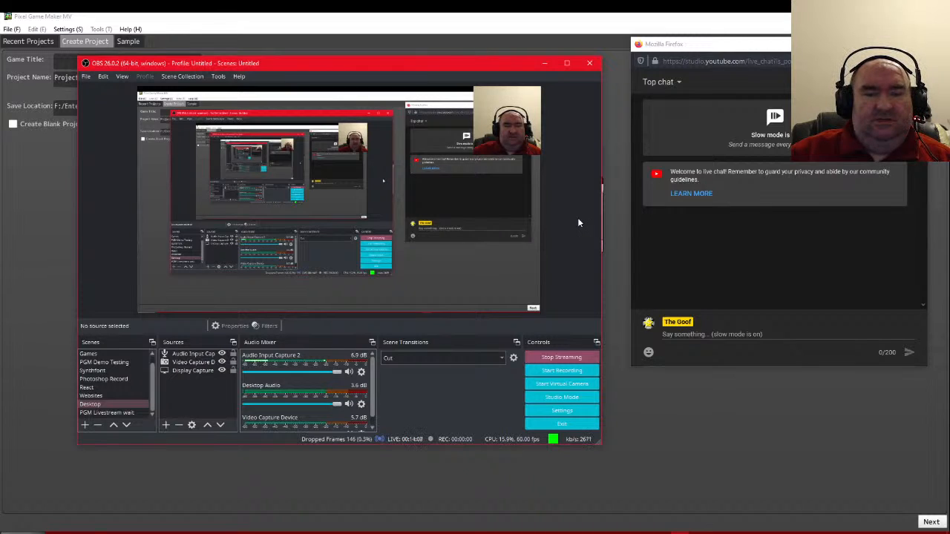
Minimise the OBS and Winamp windows to uncover the Create Project form
left_click(544, 64)
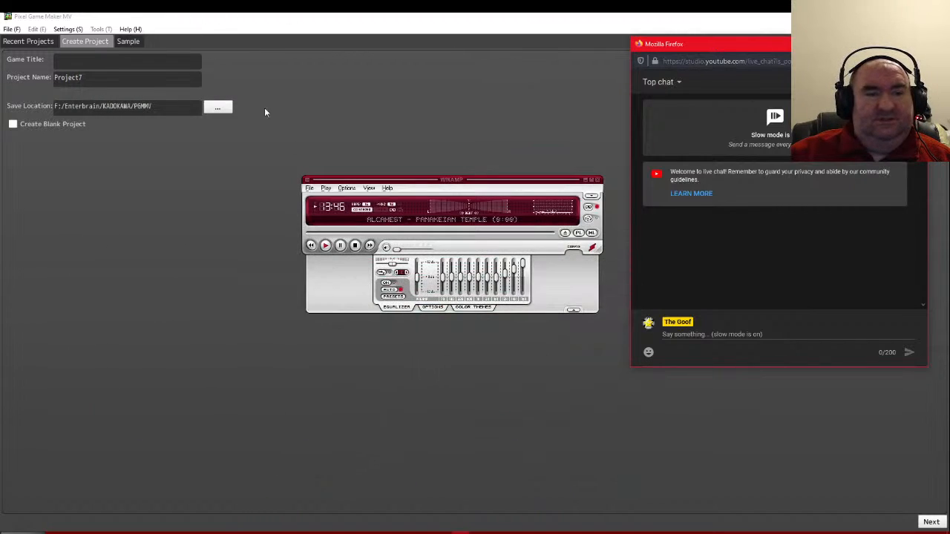
left_click(572, 181)
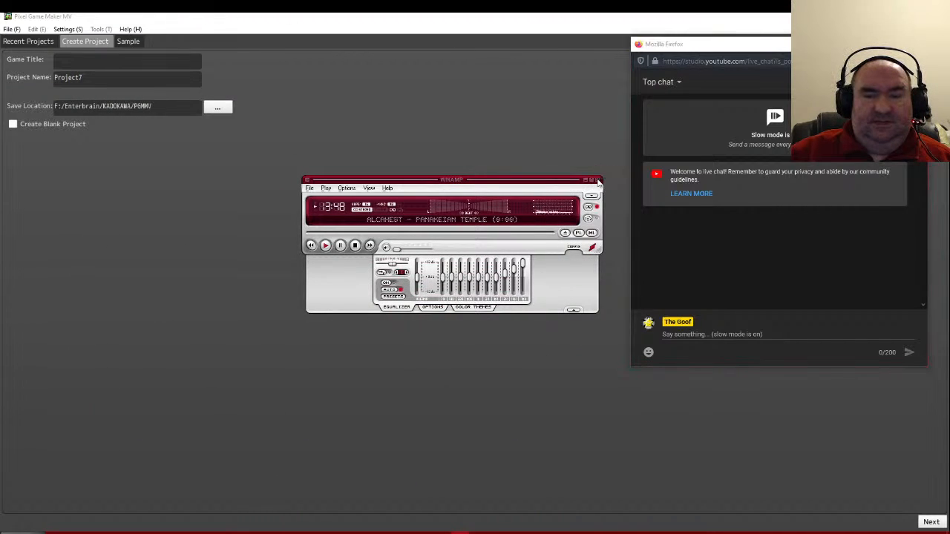
left_click(585, 179)
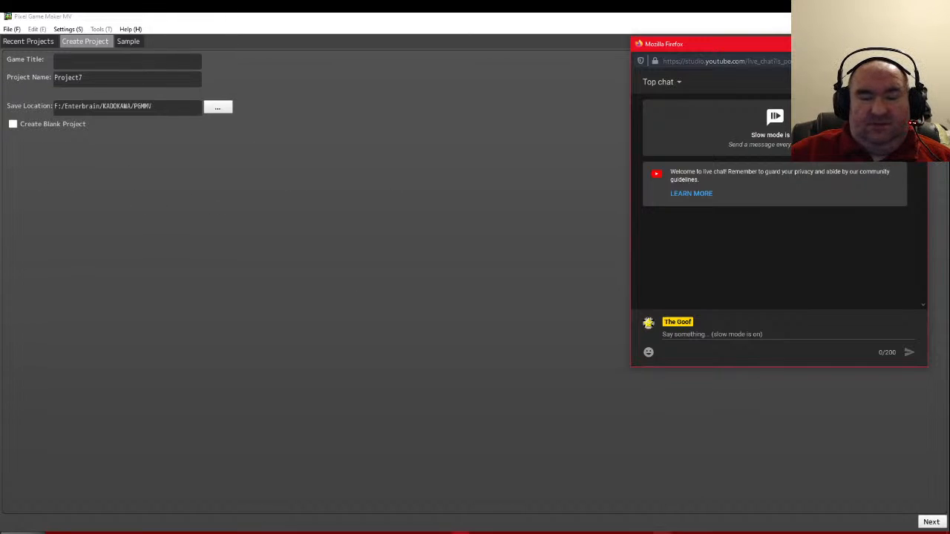
Check the stream in OBS and return to the Create Project form in Pixel Game Maker MV
left_click(680, 532)
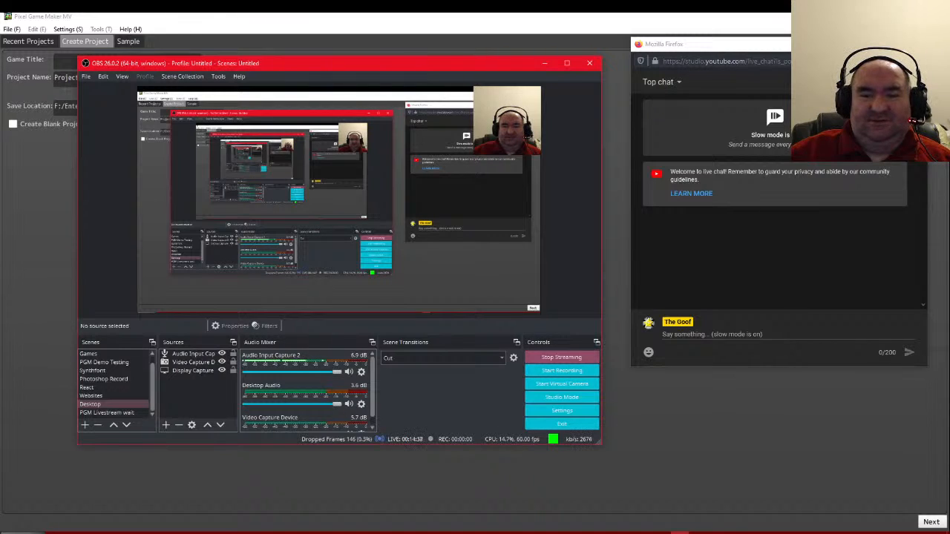
left_click(67, 90)
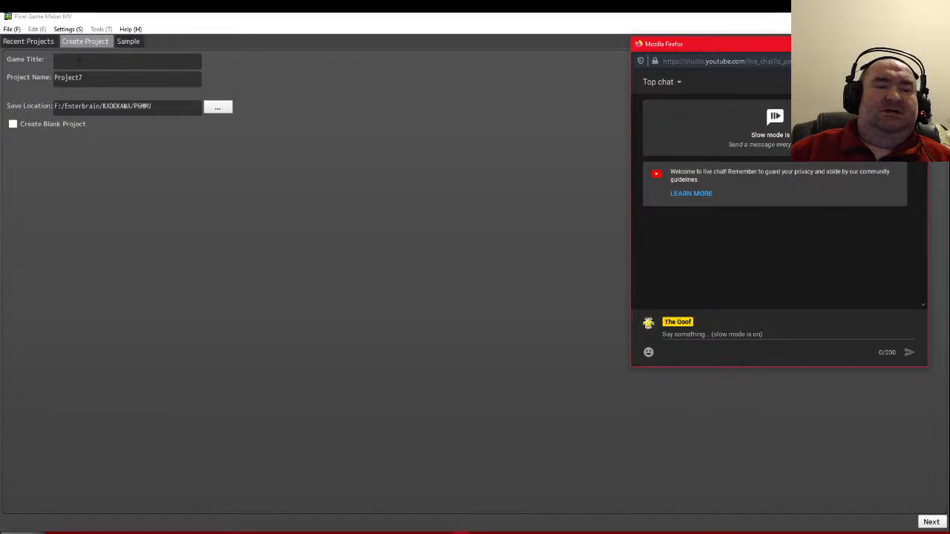
left_click(90, 58)
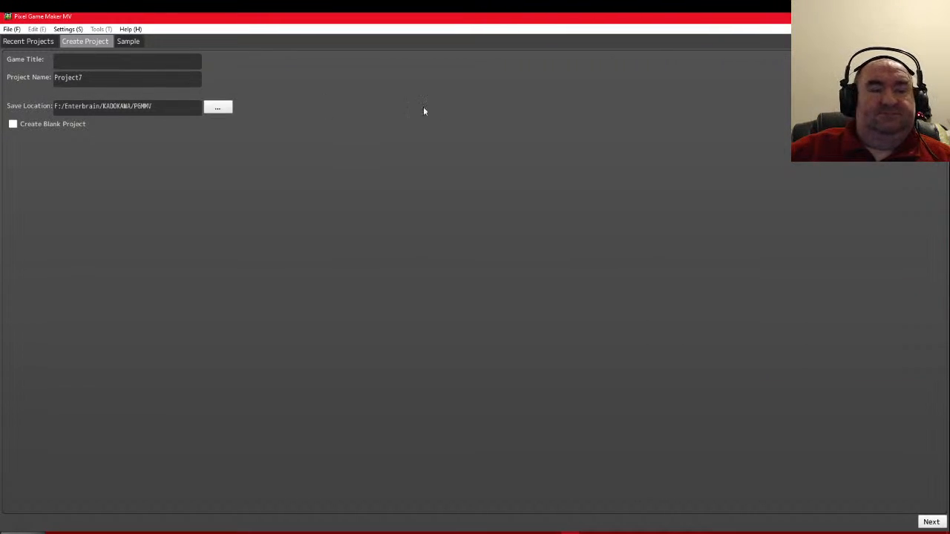
Enter F:\Enterbrain\KADOKAWA\PGMMV as the project's save location
left_click_drag(155, 107, 3, 97)
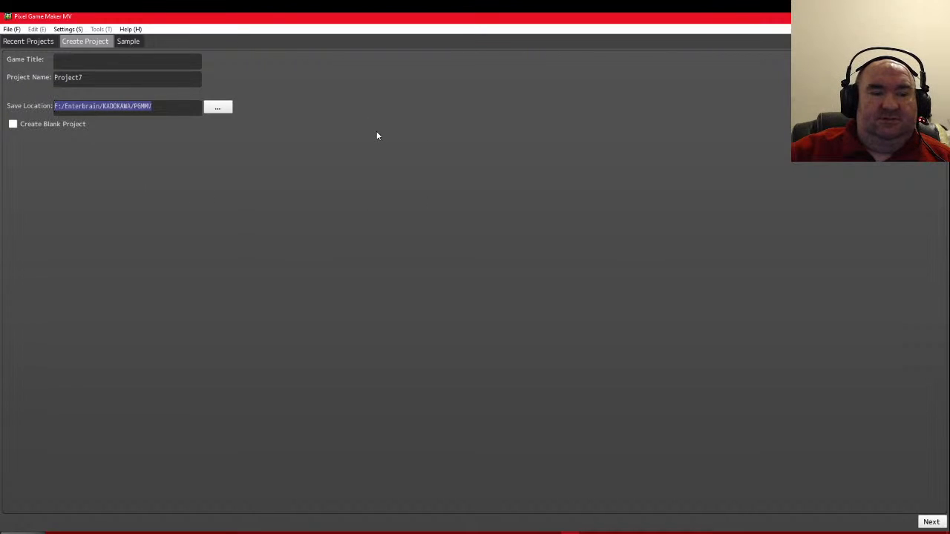
type("F:\\Enterbrain\\KADOKAWA\\PGMMV\\")
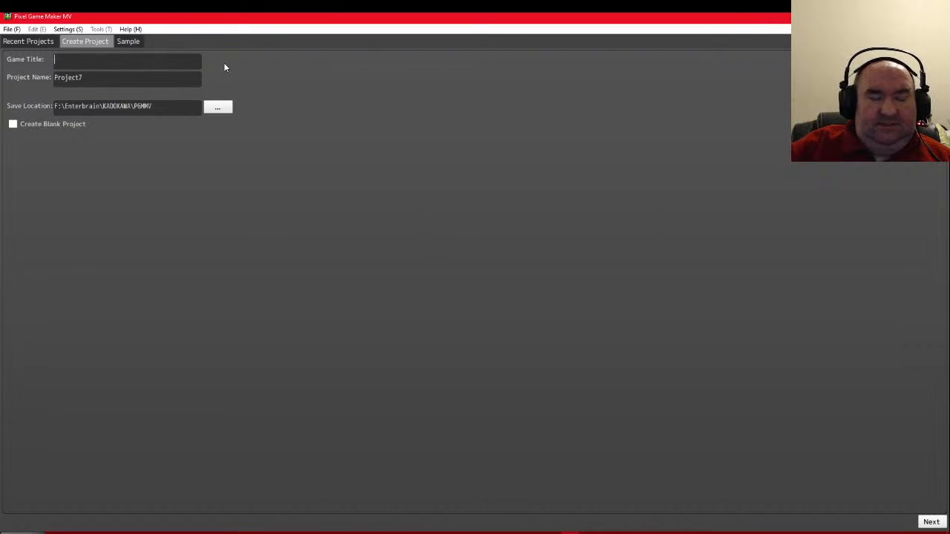
Set the game title to Test Platformer
type("Tes")
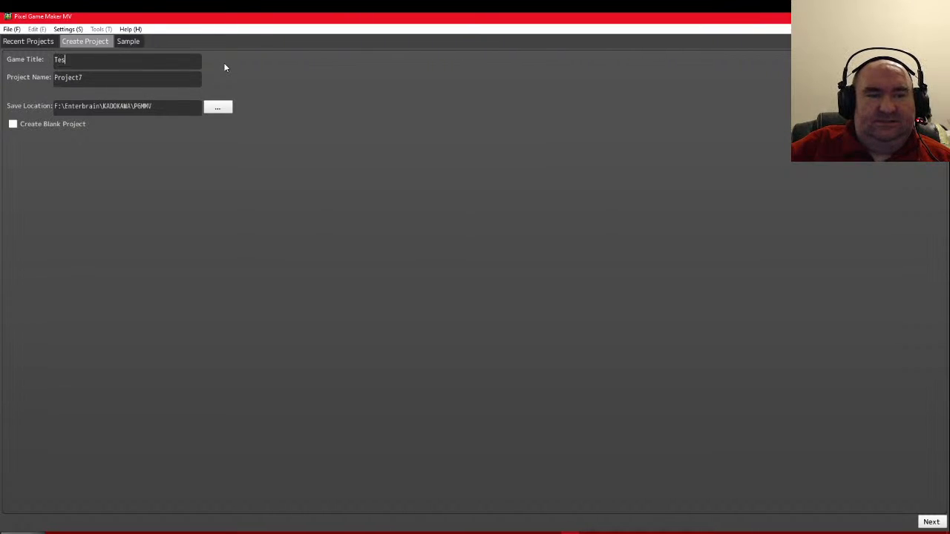
type("t Project")
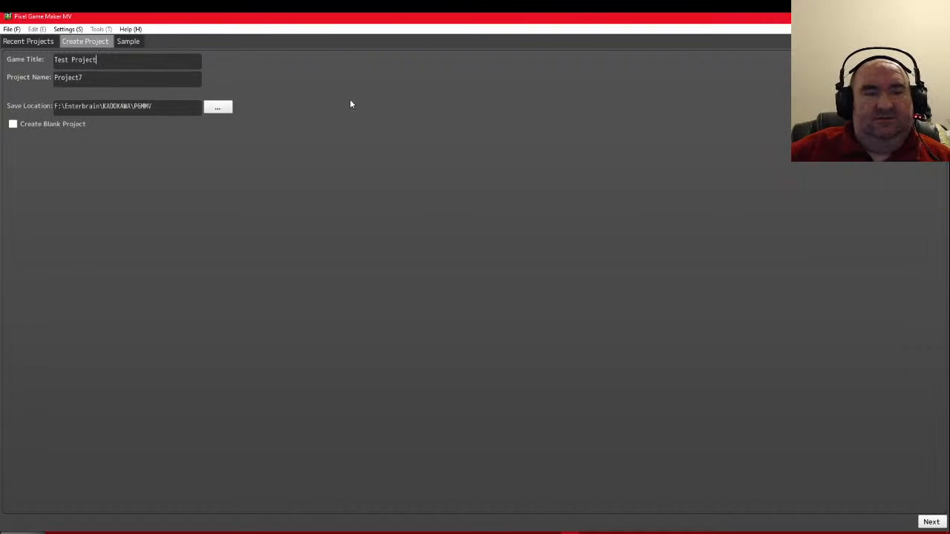
left_click_drag(113, 57, 71, 60)
type("Pla")
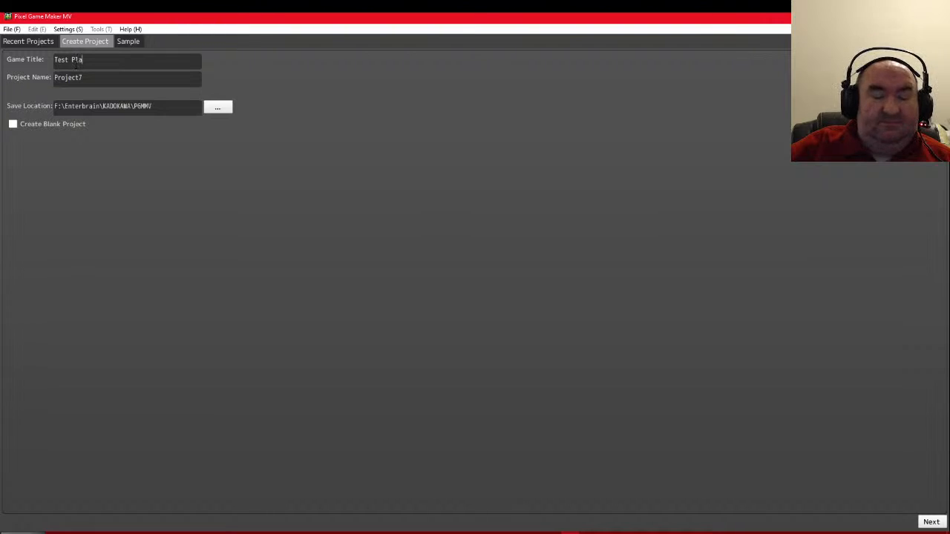
type("tformer")
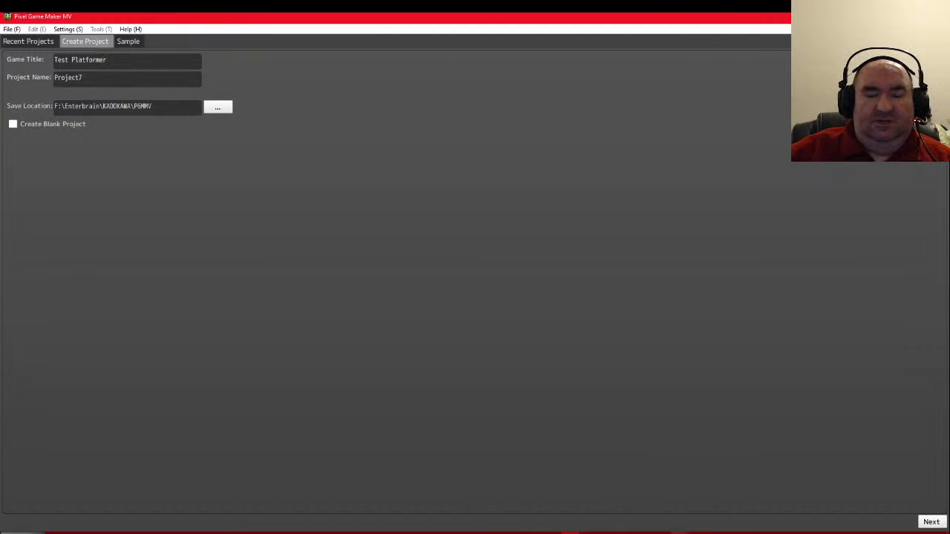
Check the YouTube live chat window for viewer messages and hide it again
left_click(461, 533)
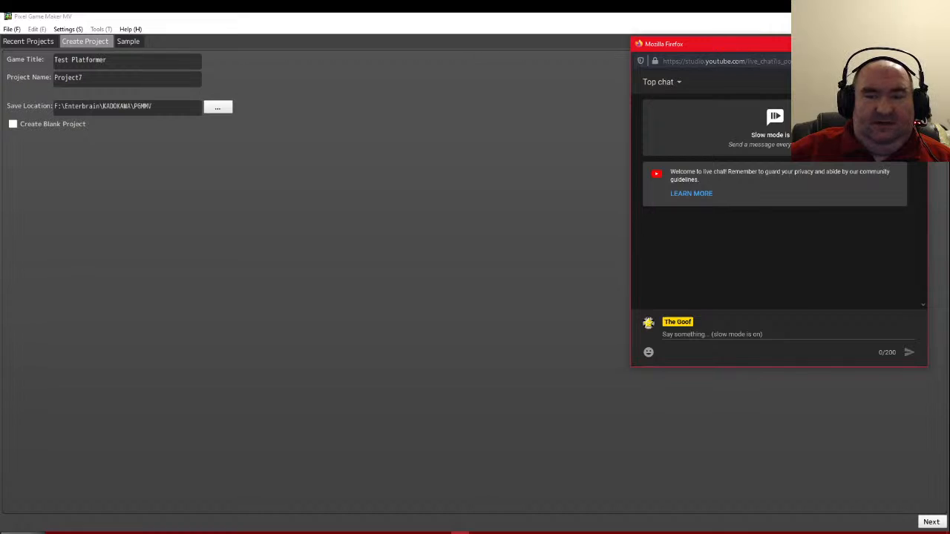
left_click(461, 533)
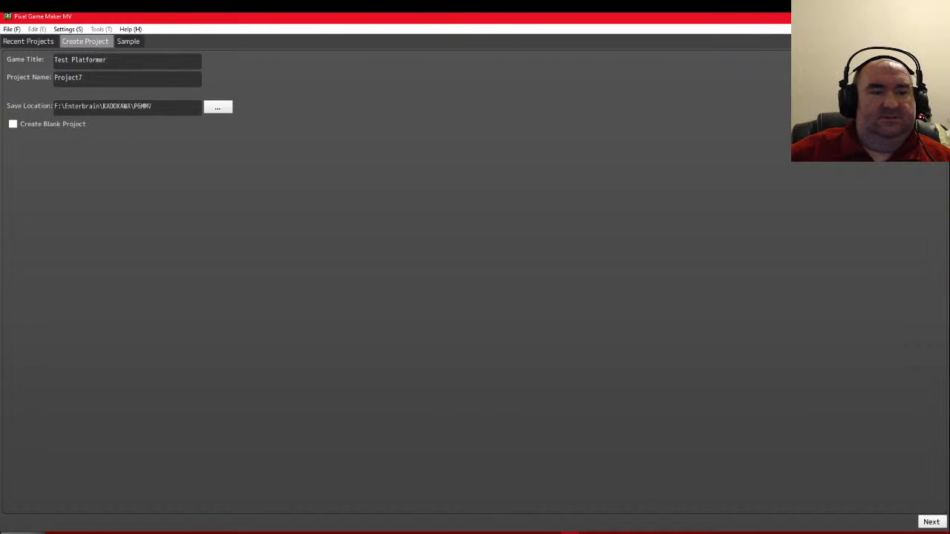
Replace the default project name with Test Platformer
left_click(106, 78)
left_click_drag(128, 81, 30, 79)
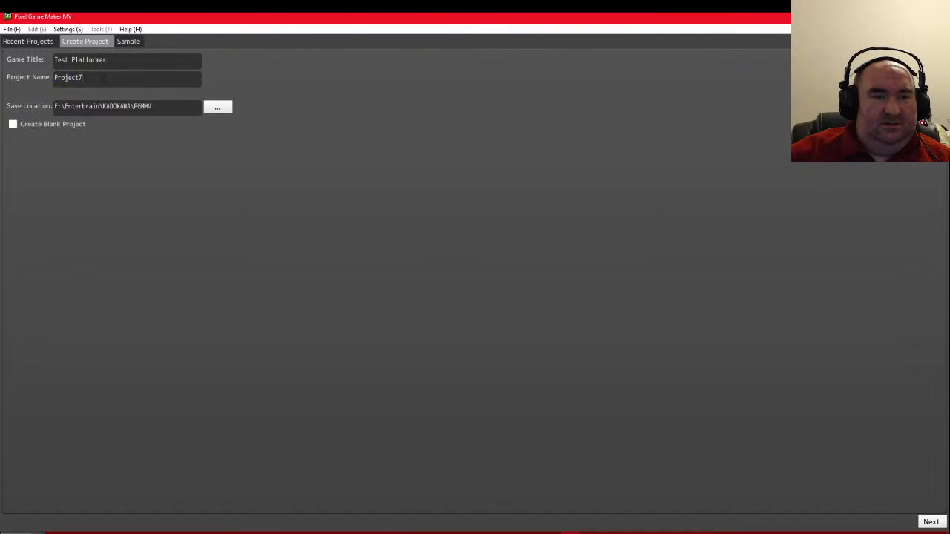
left_click_drag(98, 77, 3, 66)
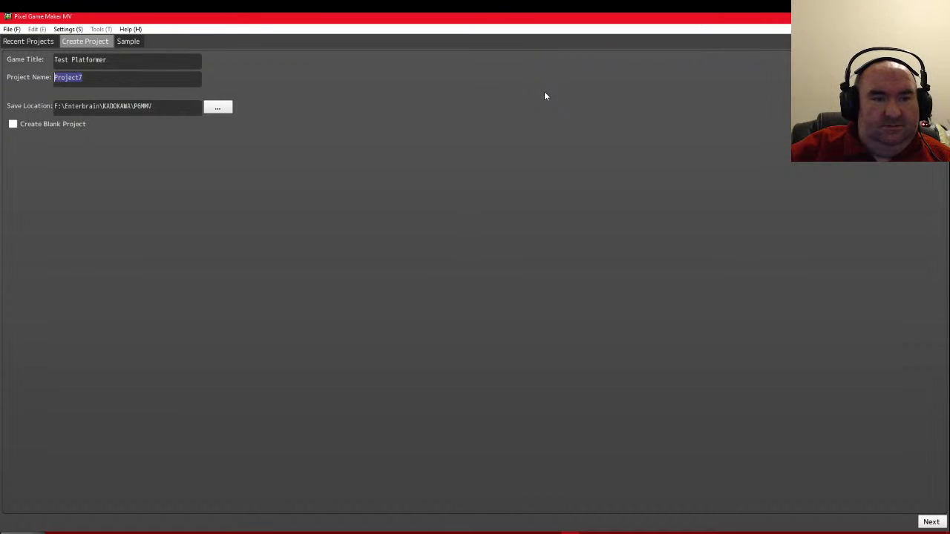
type("T")
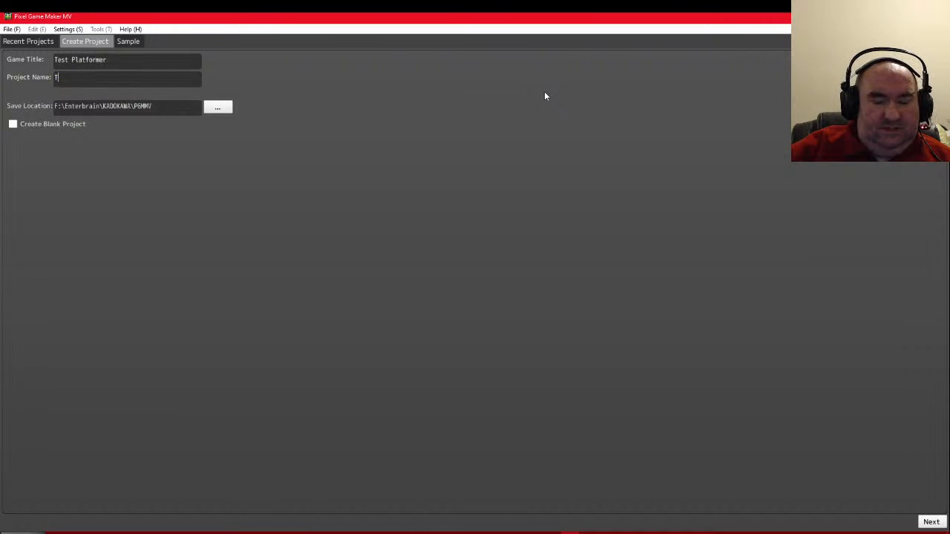
type("est Platformer")
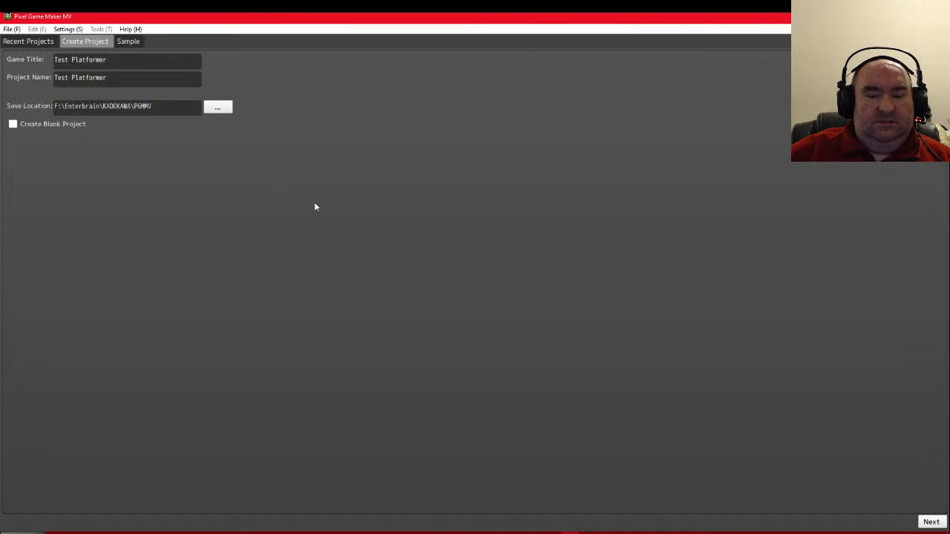
Enable the Create Blank Project option, and briefly check the OBS and live chat windows
left_click(684, 528)
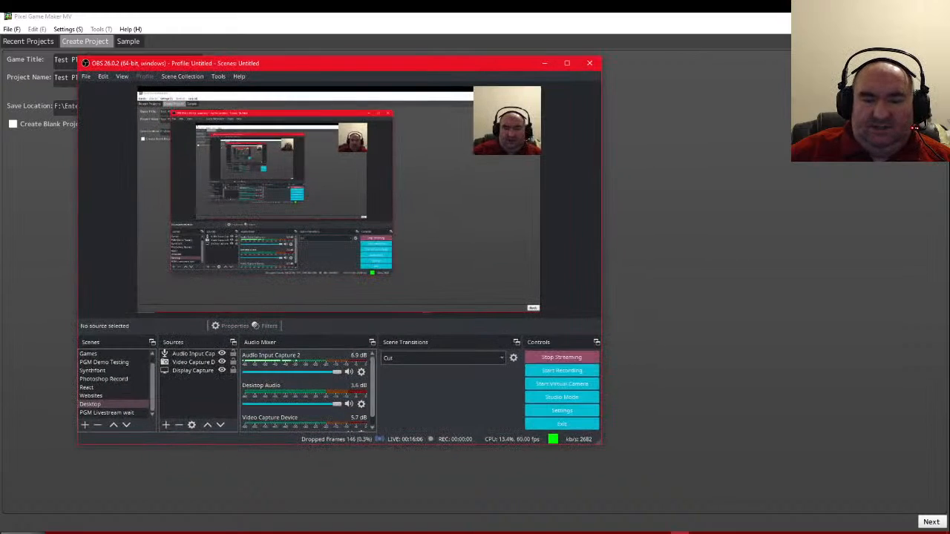
left_click(685, 528)
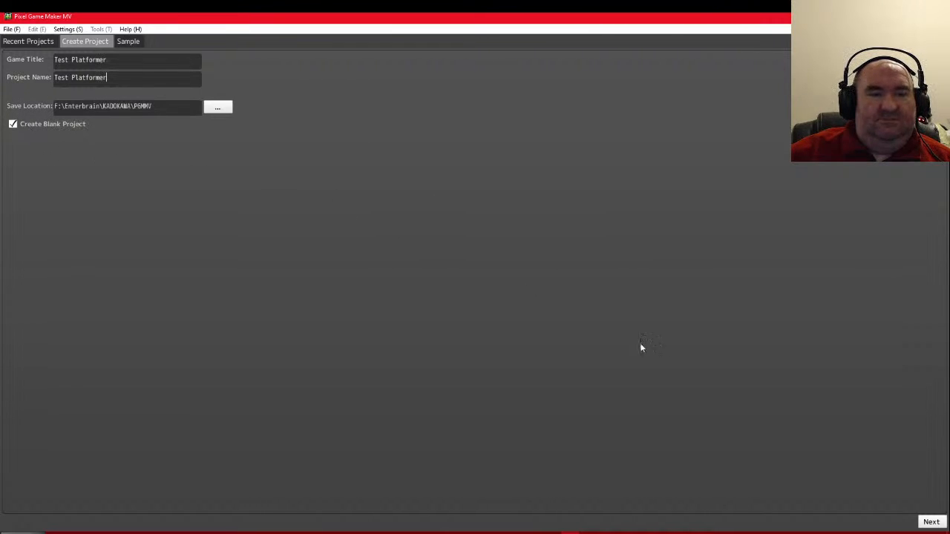
left_click(460, 533)
left_click(460, 533)
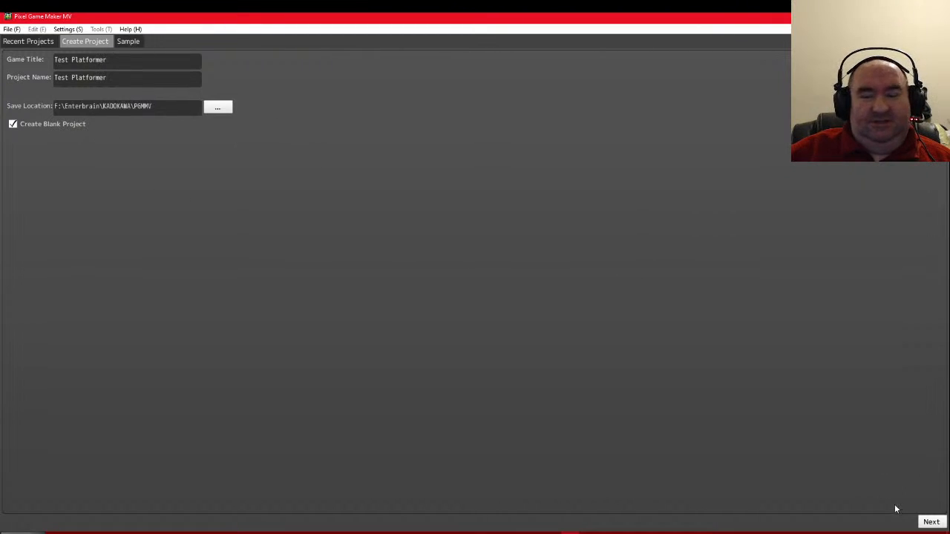
Accept the project details and proceed with Side View Action as the game type
left_click(931, 520)
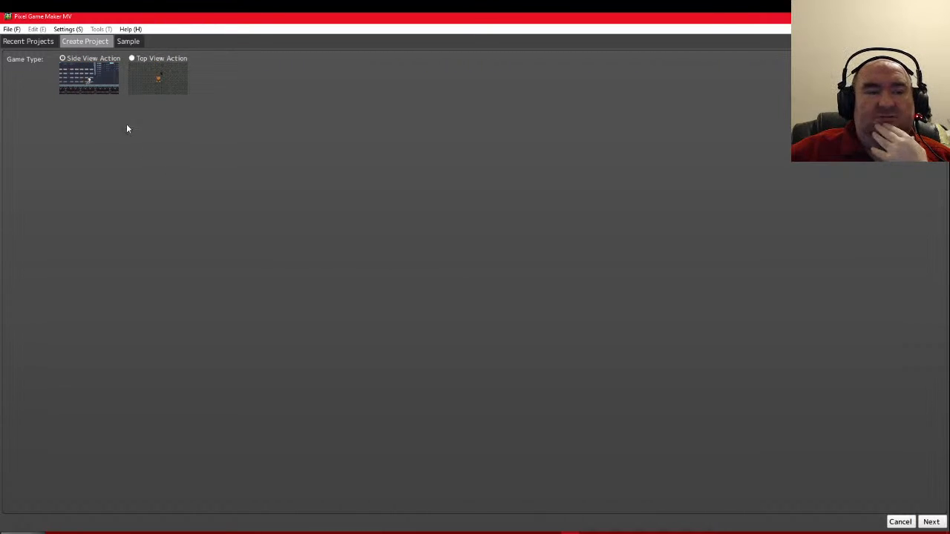
left_click(930, 522)
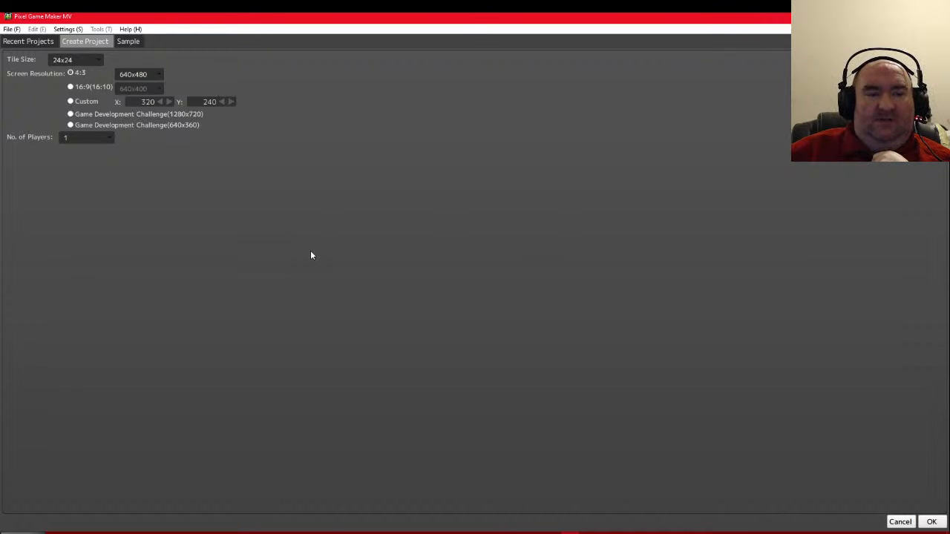
Set a custom screen resolution of 400 by 224 and a tile size of 16x16 for the project
left_click(72, 102)
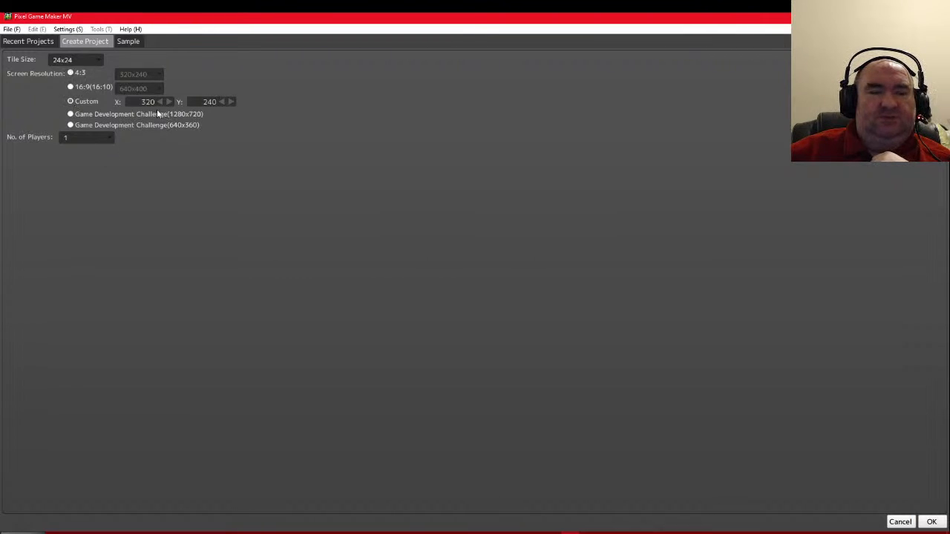
type("400")
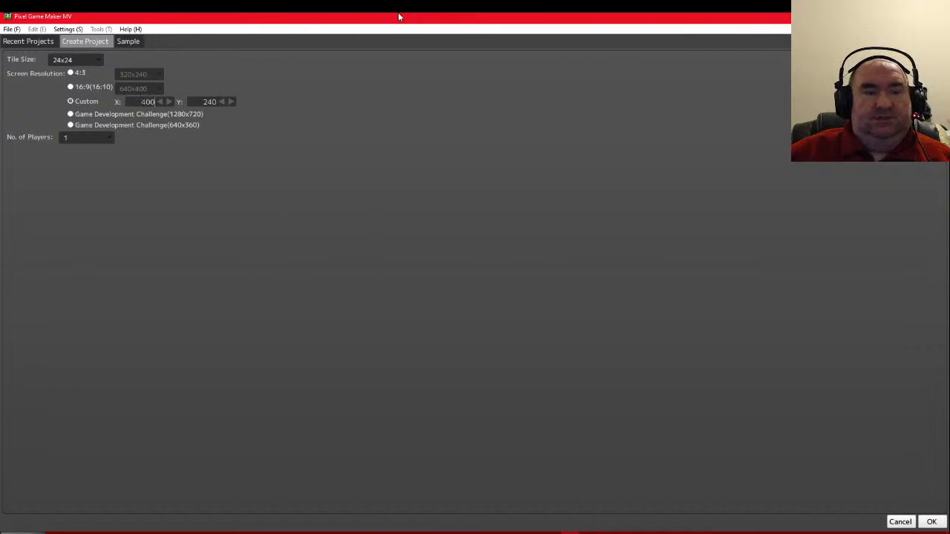
left_click(194, 102)
type("224")
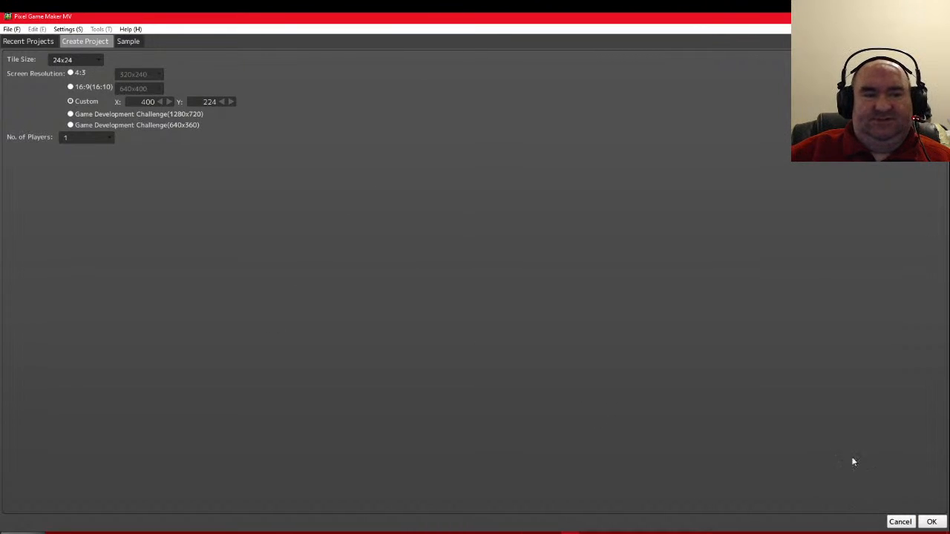
left_click(89, 59)
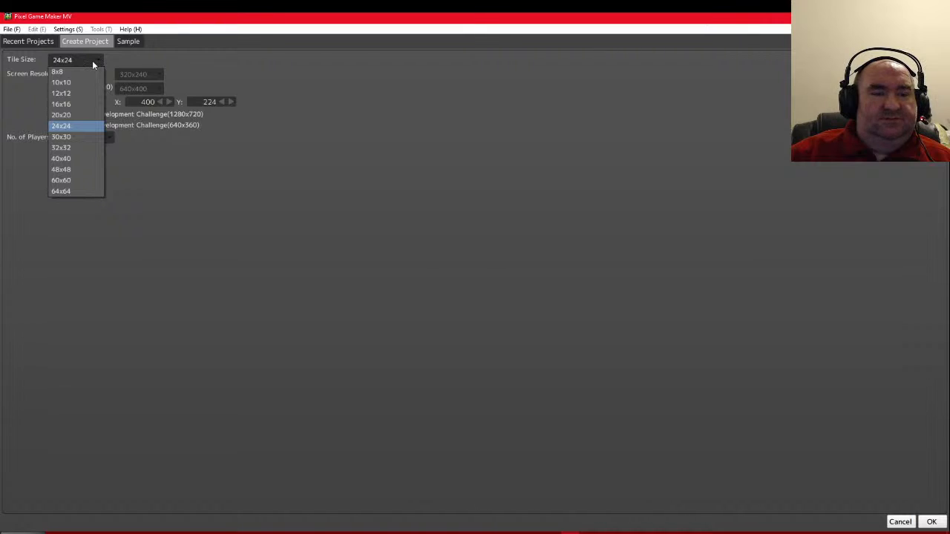
left_click(77, 104)
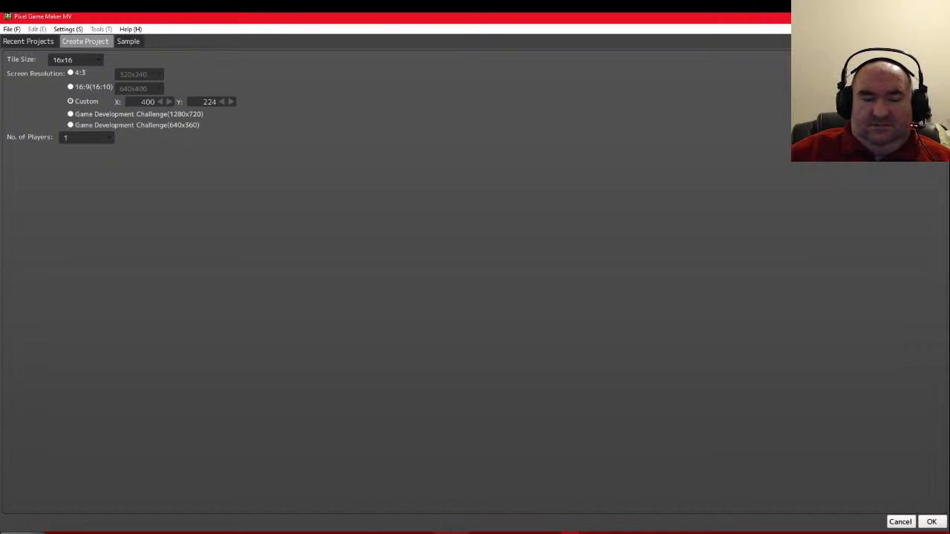
Check the YouTube live chat for viewer messages, and return to the project settings
left_click(460, 533)
left_click(462, 531)
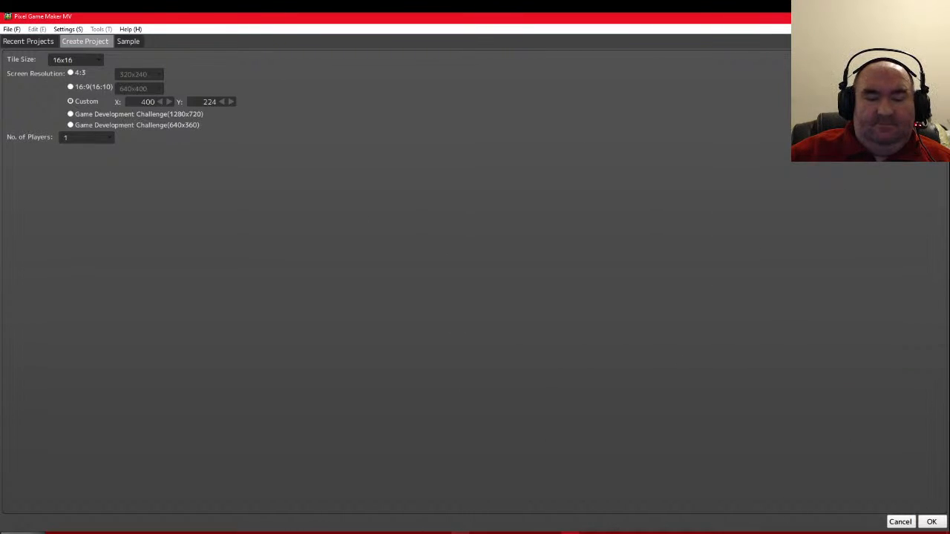
left_click(460, 532)
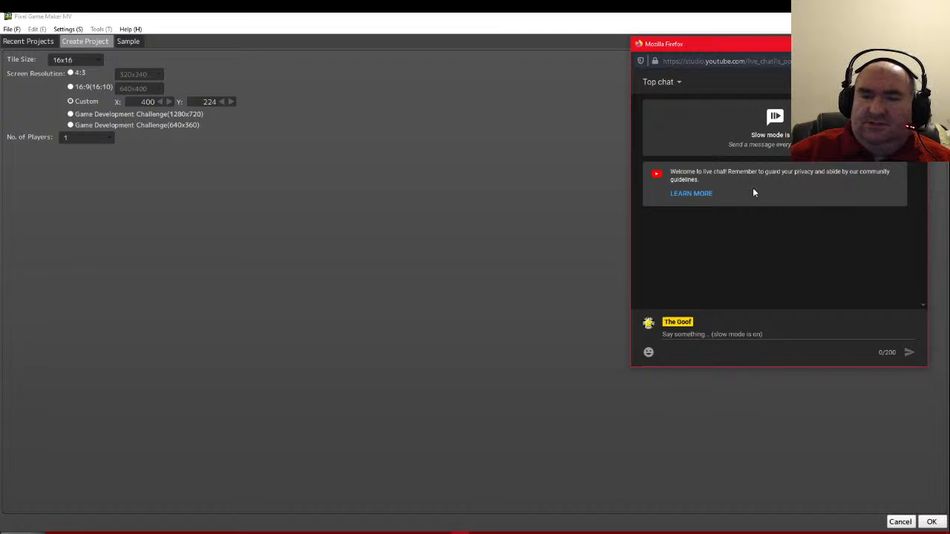
left_click(444, 20)
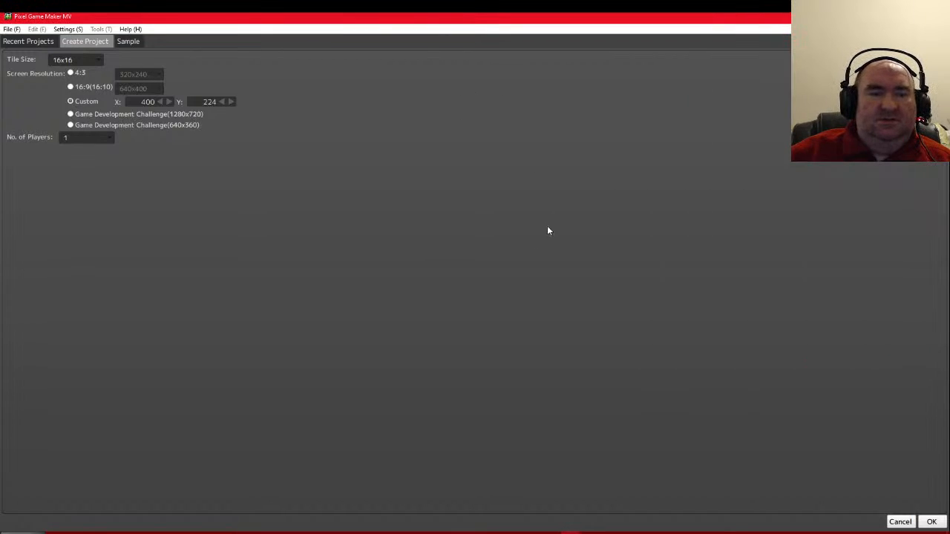
Create the project with these settings, and start adding a new scene to the scene list
left_click(931, 522)
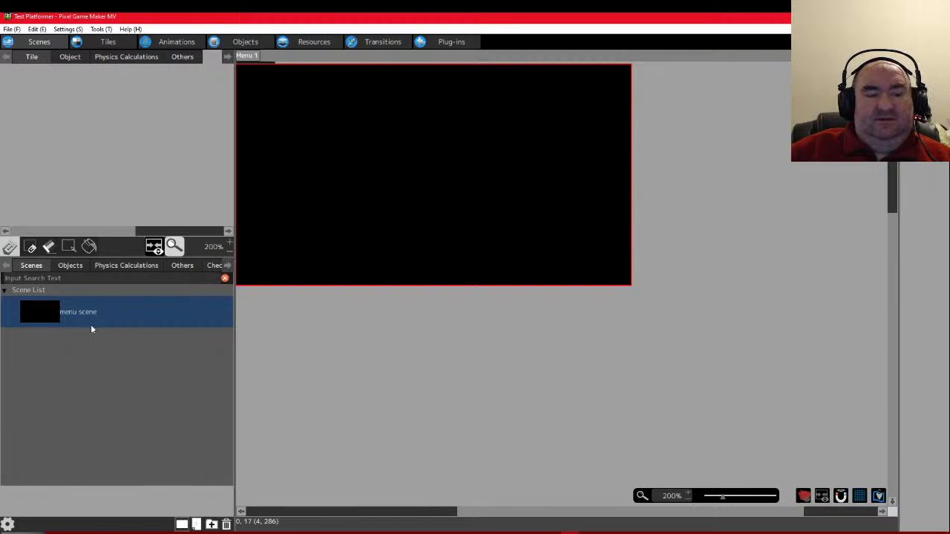
right_click(70, 348)
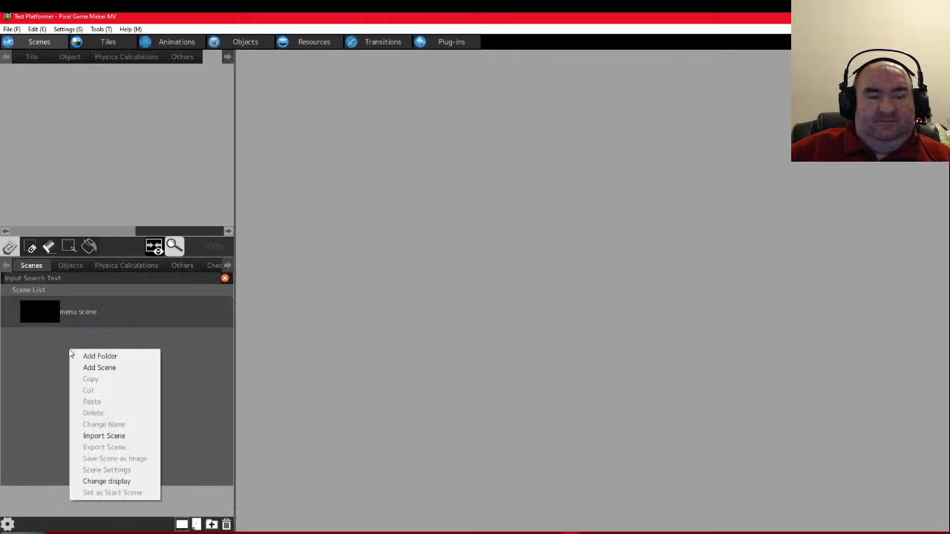
left_click(105, 369)
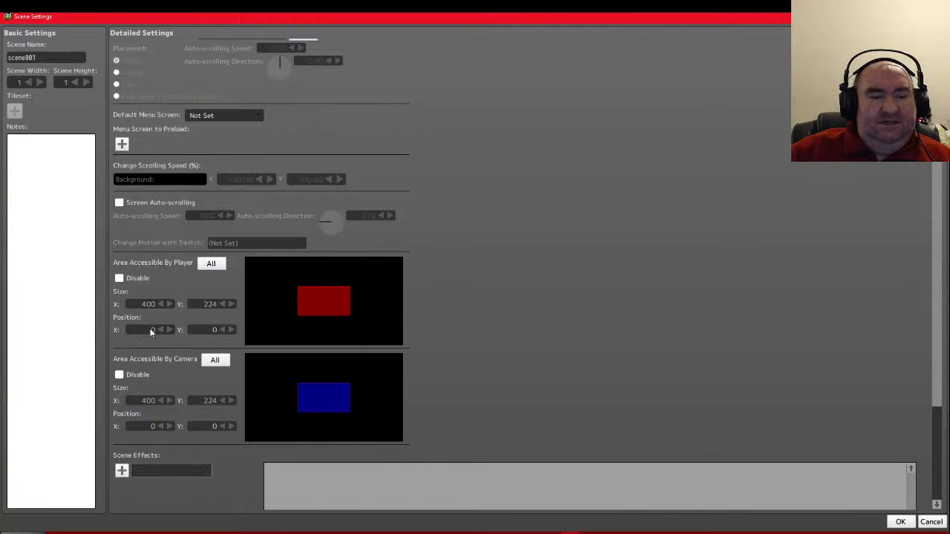
Set the new scene's width to 6 screens and keep its height at 1
left_click(40, 83)
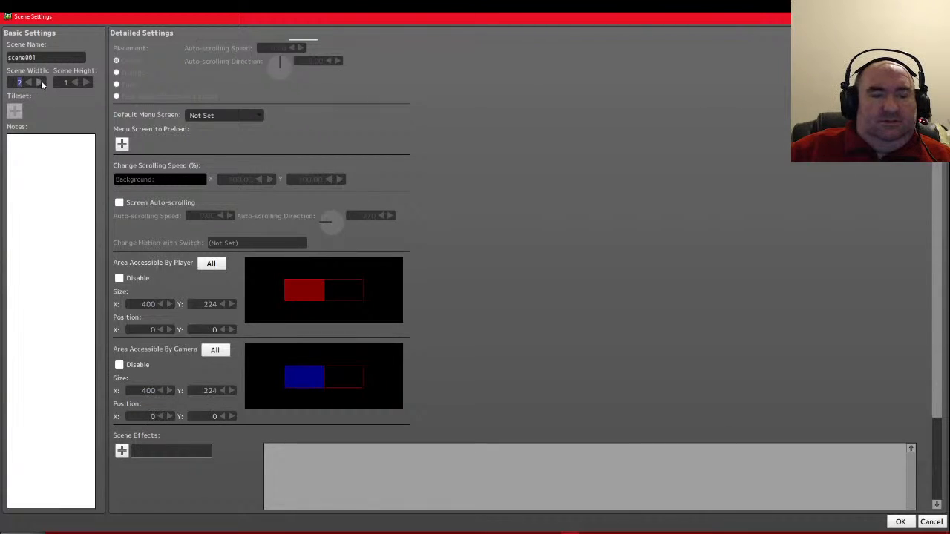
left_click(41, 83)
left_click(41, 82)
left_click(41, 83)
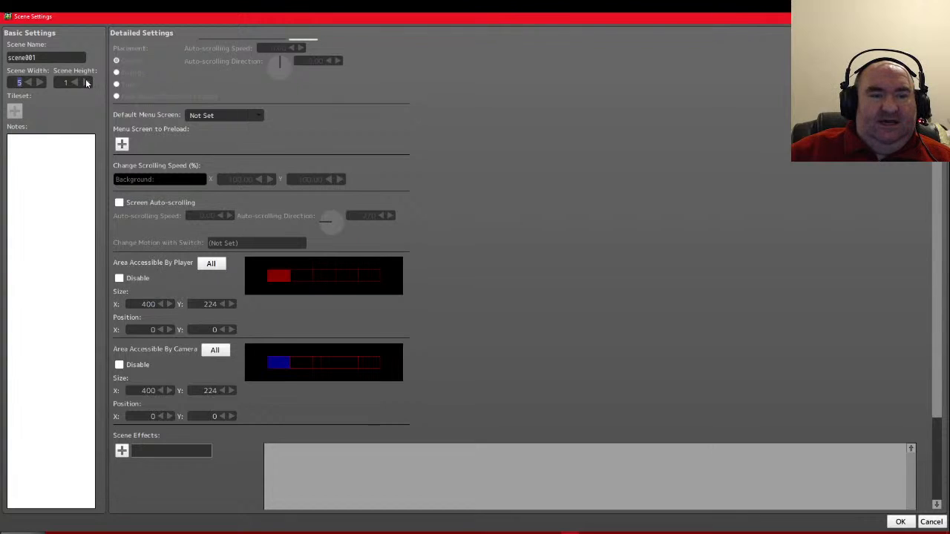
left_click(87, 82)
left_click(75, 82)
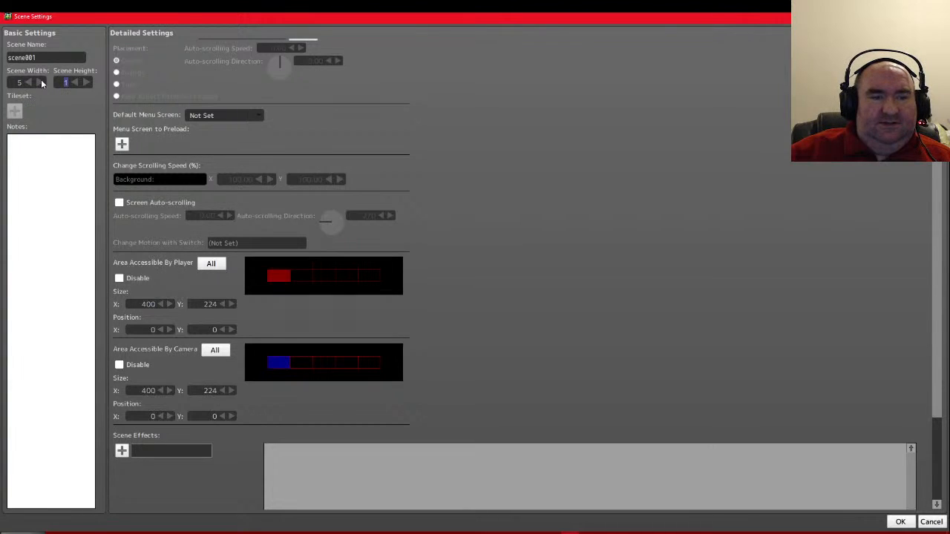
left_click(41, 83)
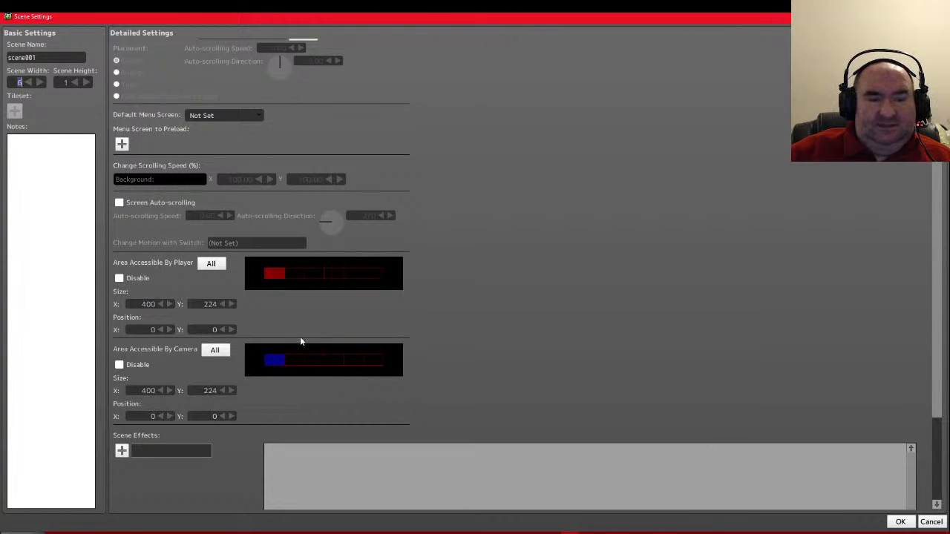
Extend the areas accessible by player and camera to the entire scene, and accept the scene settings
scroll(507, 305, "up", 3)
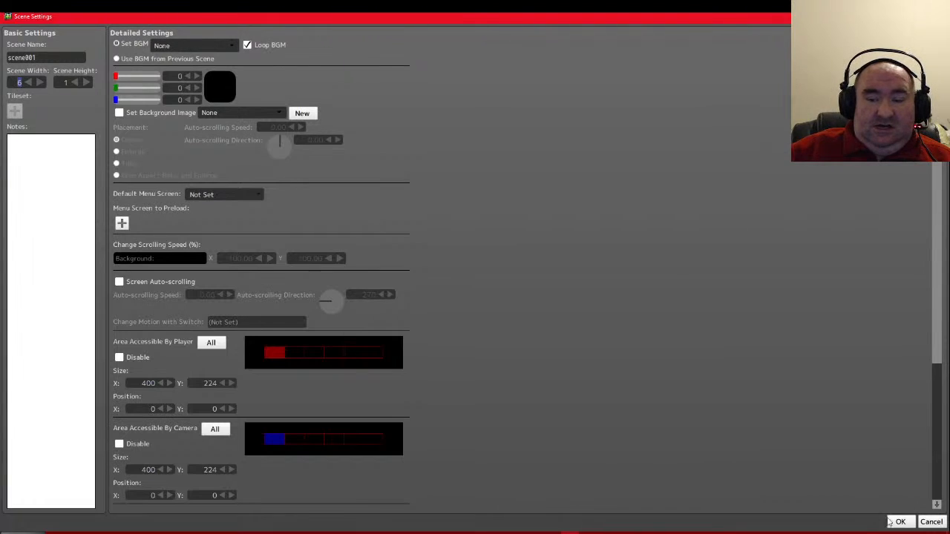
left_click(211, 342)
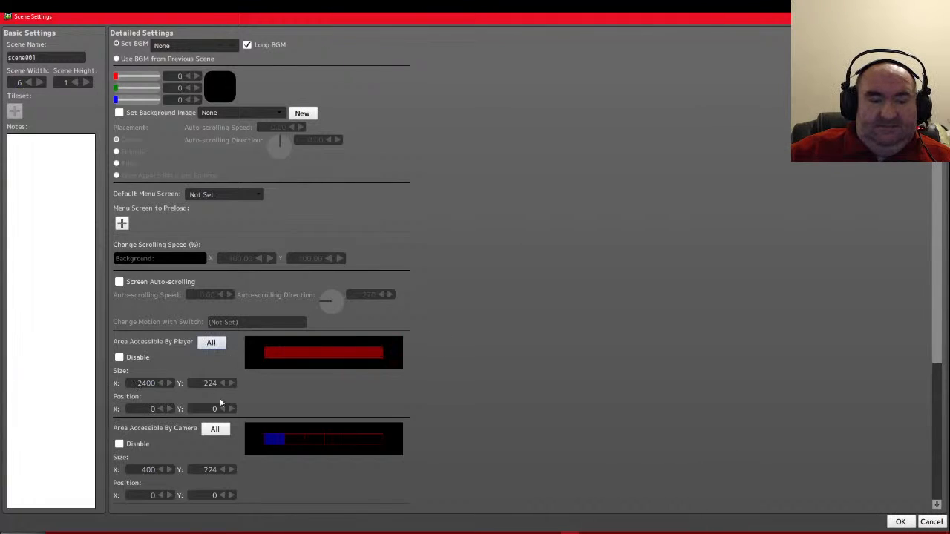
left_click(215, 429)
left_click(901, 521)
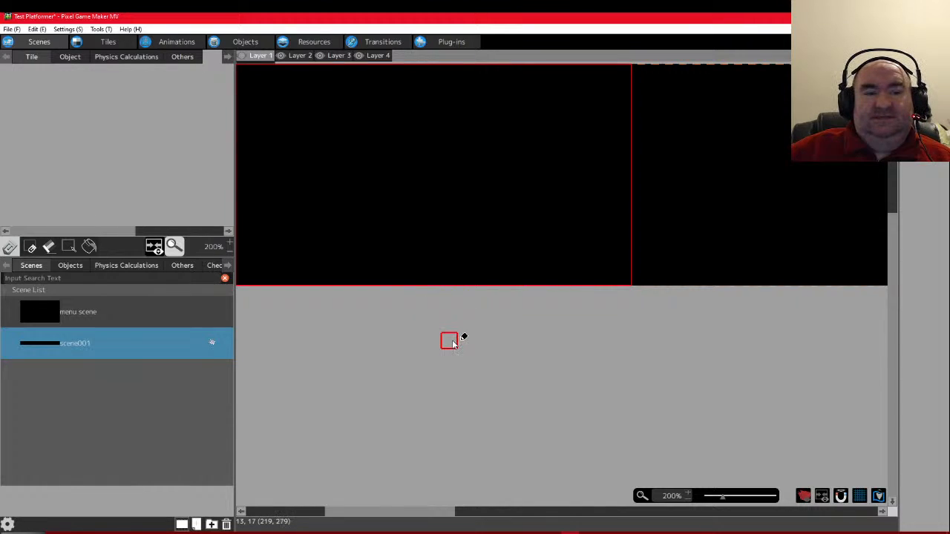
left_click(171, 45)
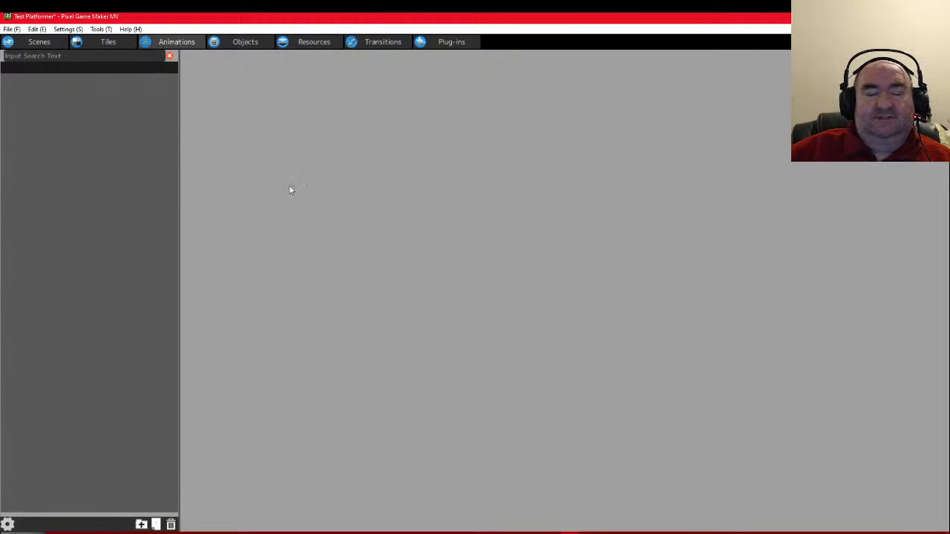
right_click(56, 69)
left_click(22, 114)
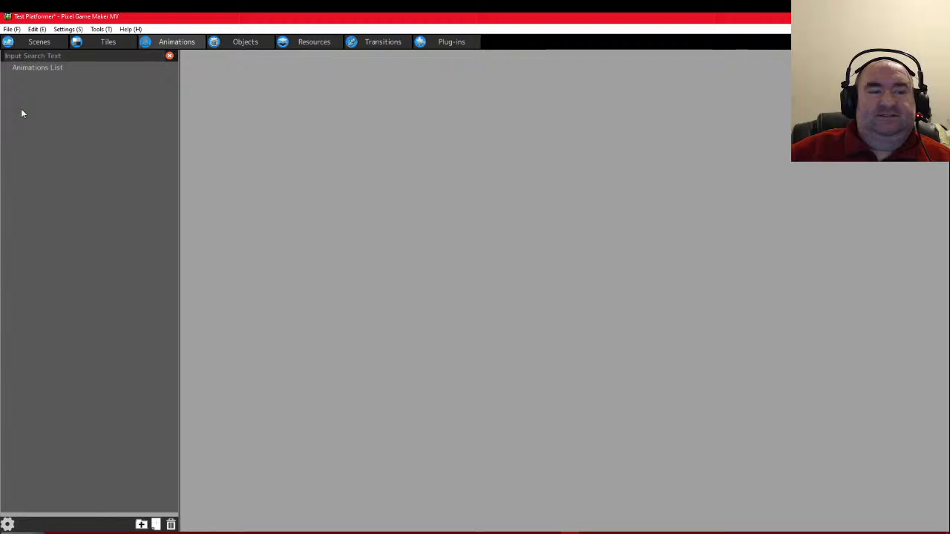
left_click(65, 70)
right_click(55, 69)
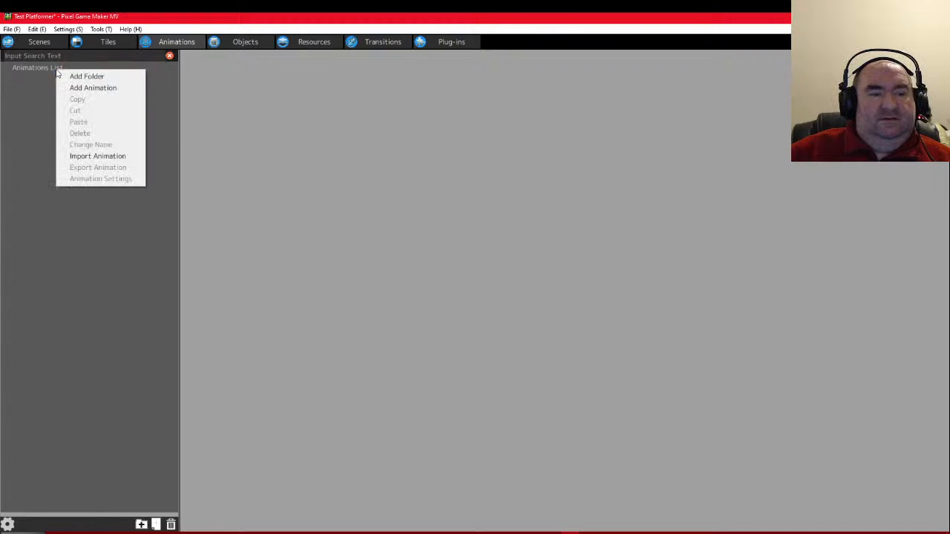
left_click(89, 88)
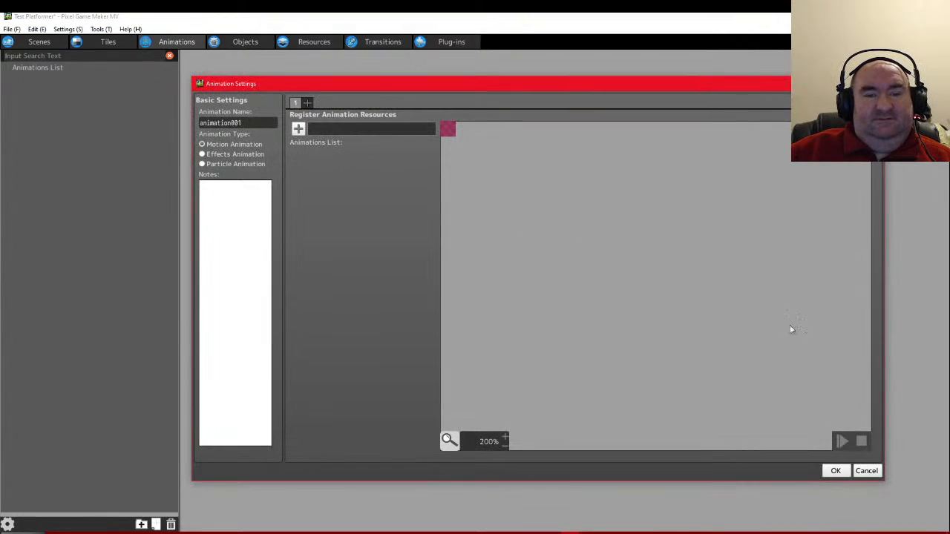
left_click(876, 470)
Open the project's image resources and start adding a new image
left_click(320, 42)
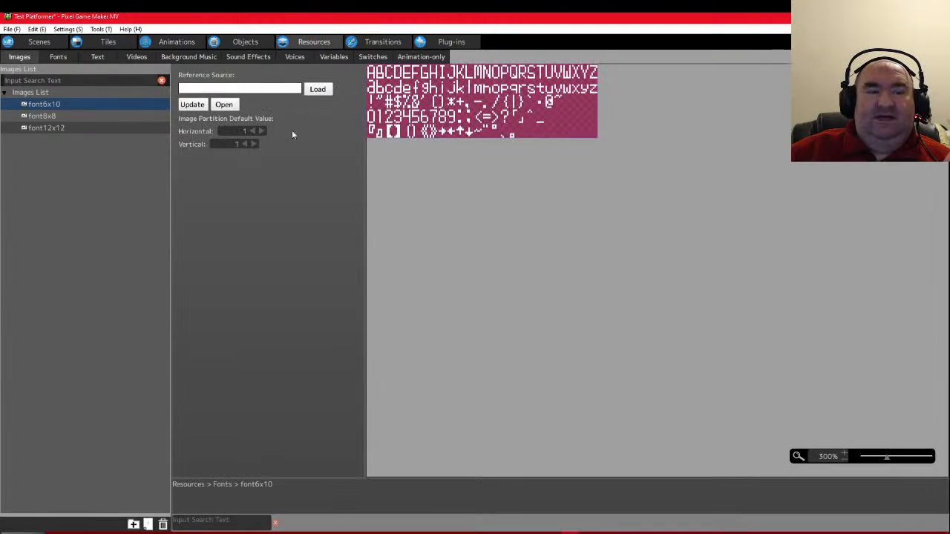
left_click(99, 57)
left_click(129, 57)
left_click(96, 57)
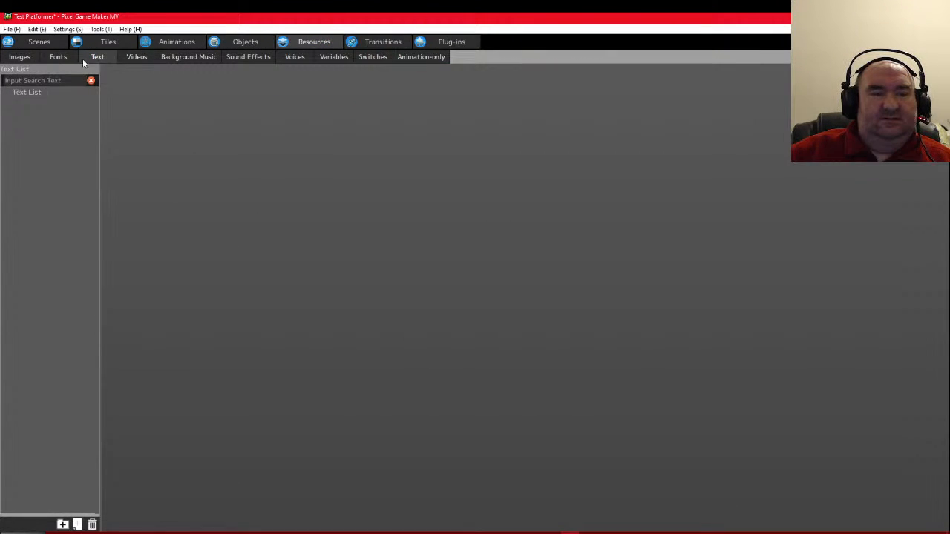
left_click(57, 58)
left_click(19, 57)
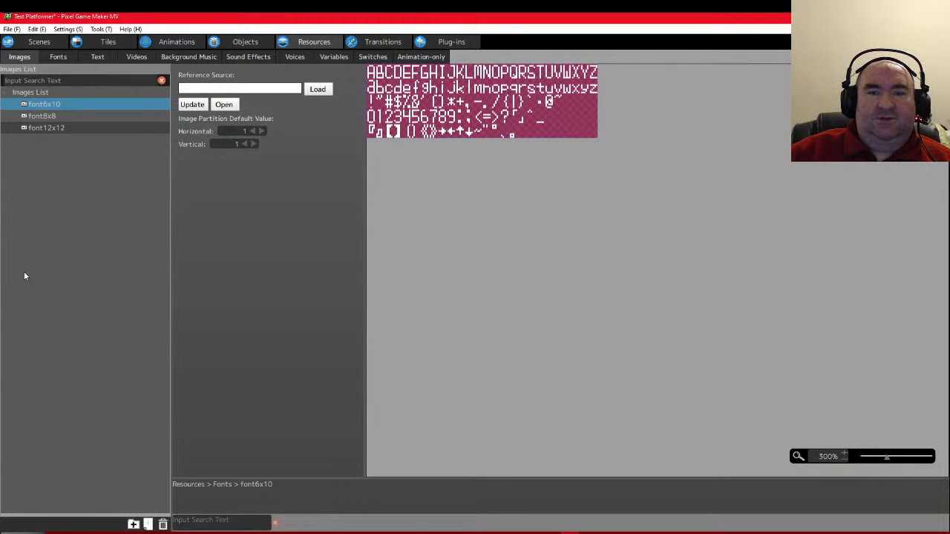
left_click(41, 149)
right_click(61, 154)
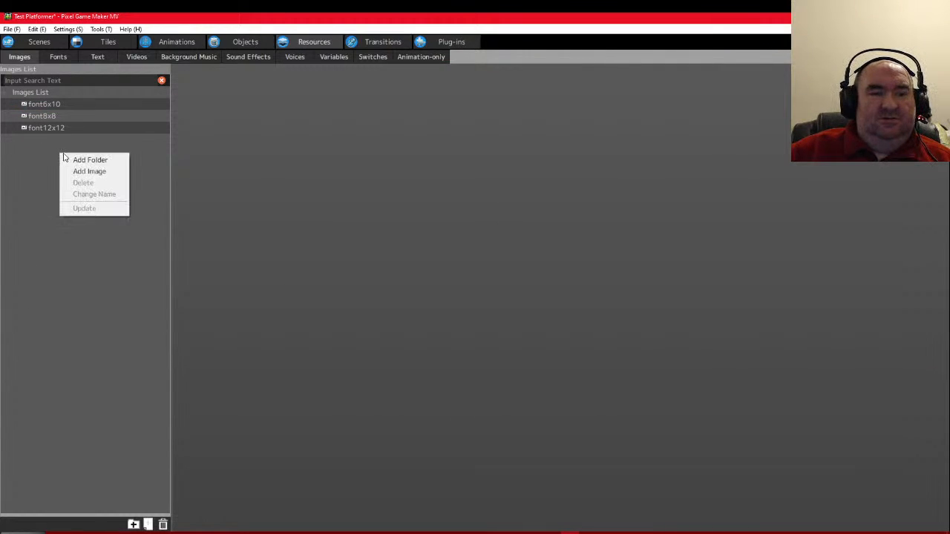
left_click(80, 170)
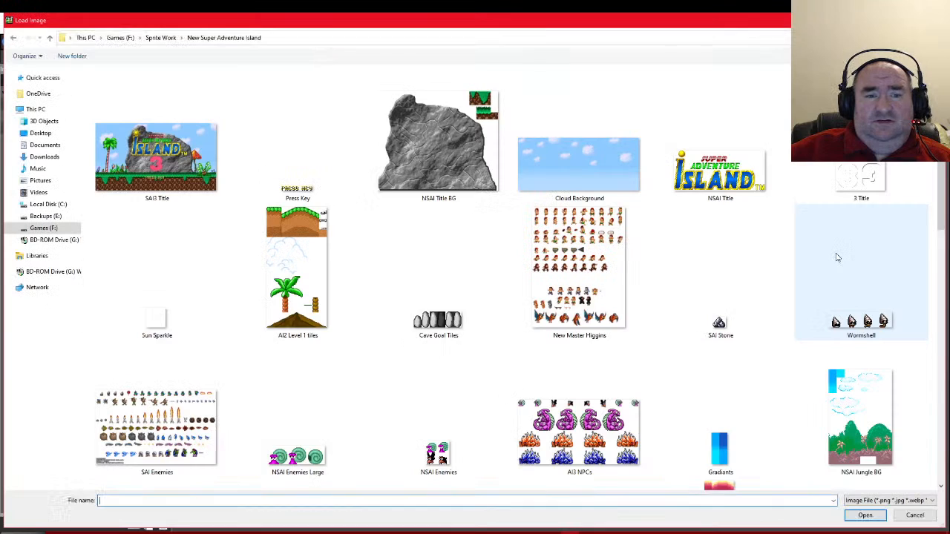
Go up to the Sprite Work folder and sort its contents by name
left_click(165, 37)
scroll(408, 194, "up", 2)
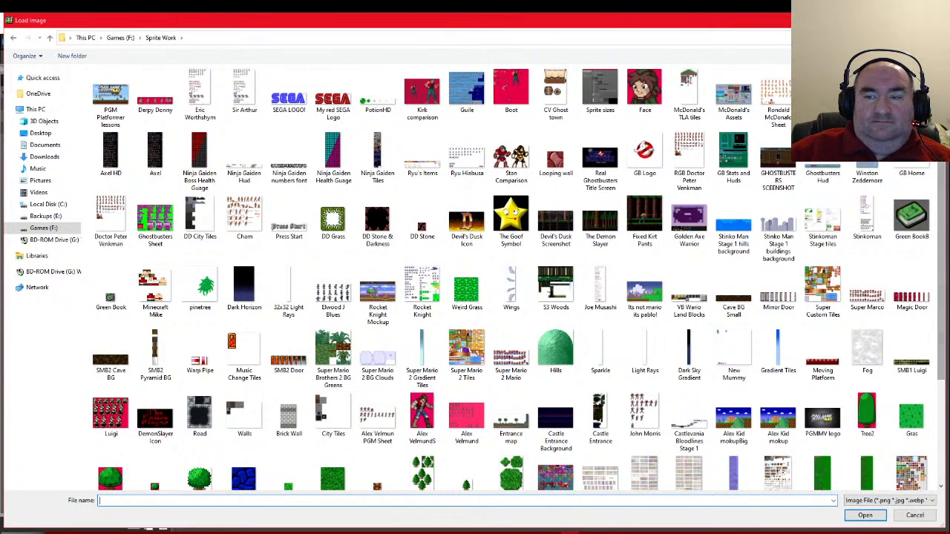
right_click(824, 165)
mouse_move(848, 182)
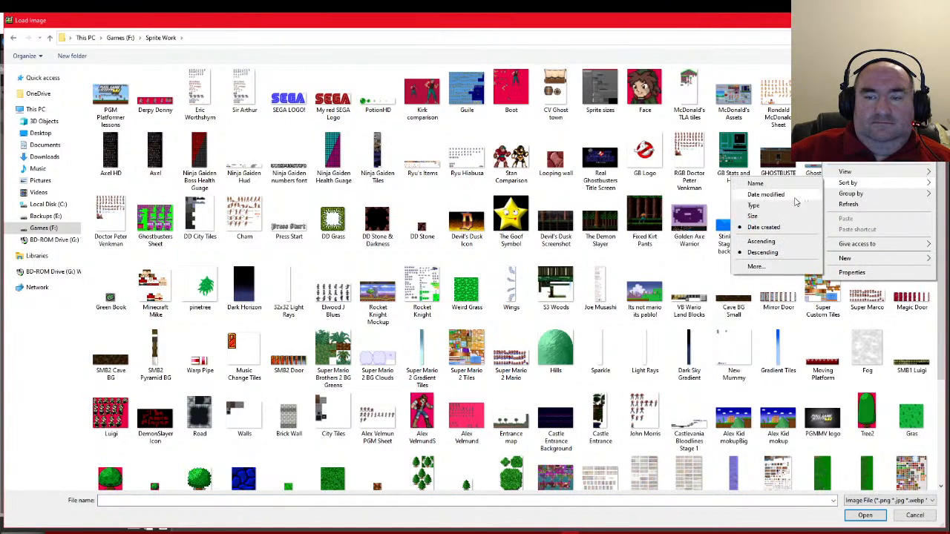
left_click(794, 195)
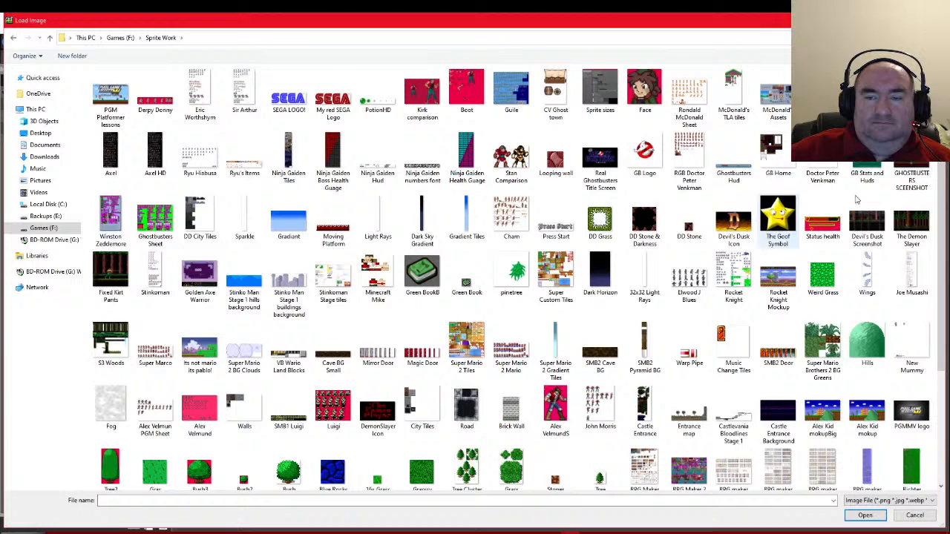
right_click(936, 169)
mouse_move(873, 202)
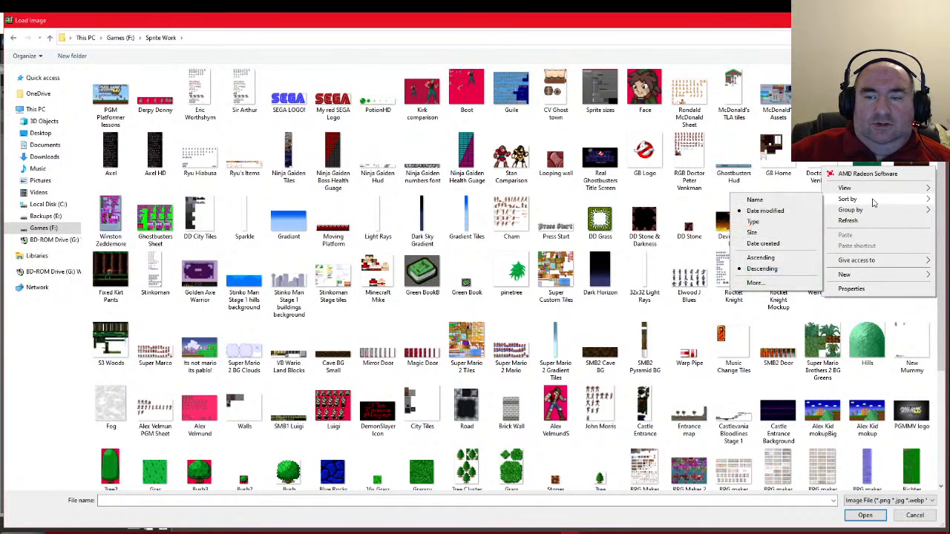
left_click(754, 199)
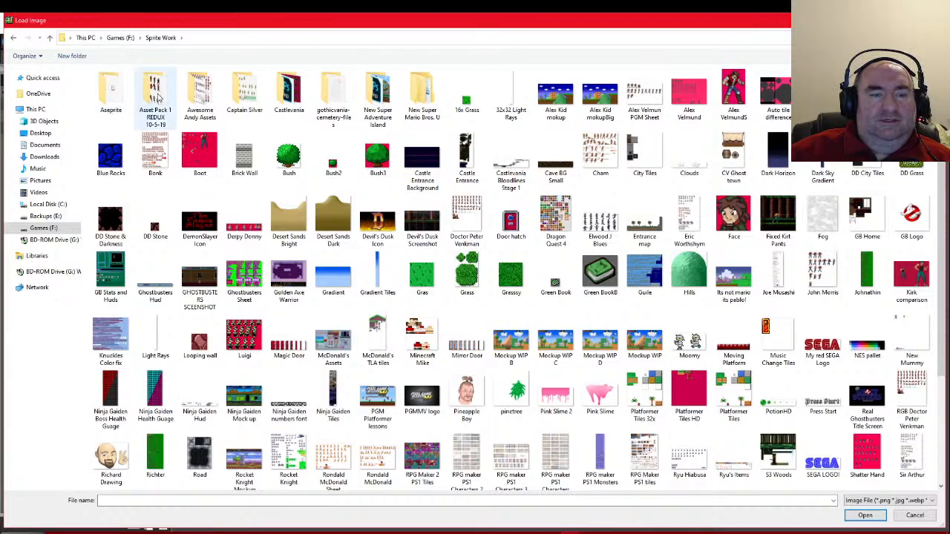
Import the Andy Revamped B sprite sheet from the Awesome Andy Assets folder and look over its sprites
double_click(205, 97)
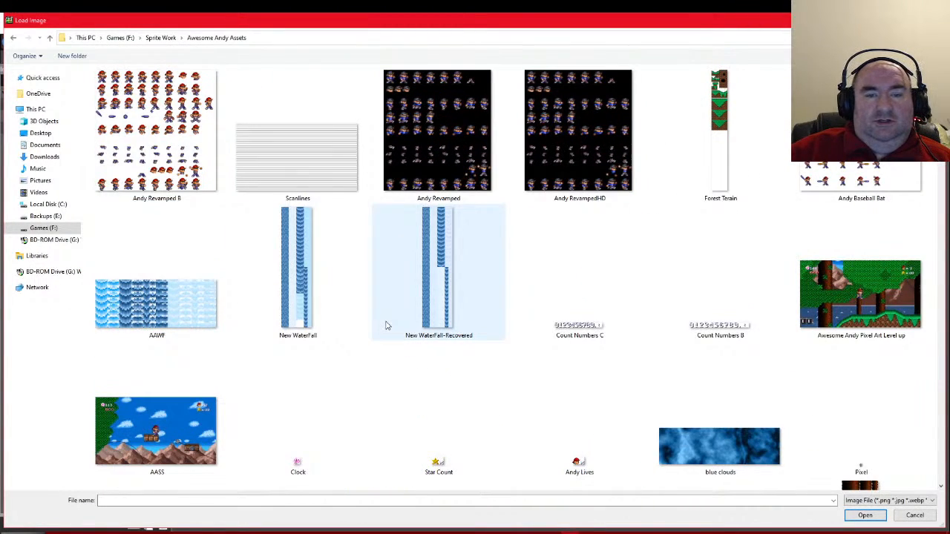
double_click(184, 137)
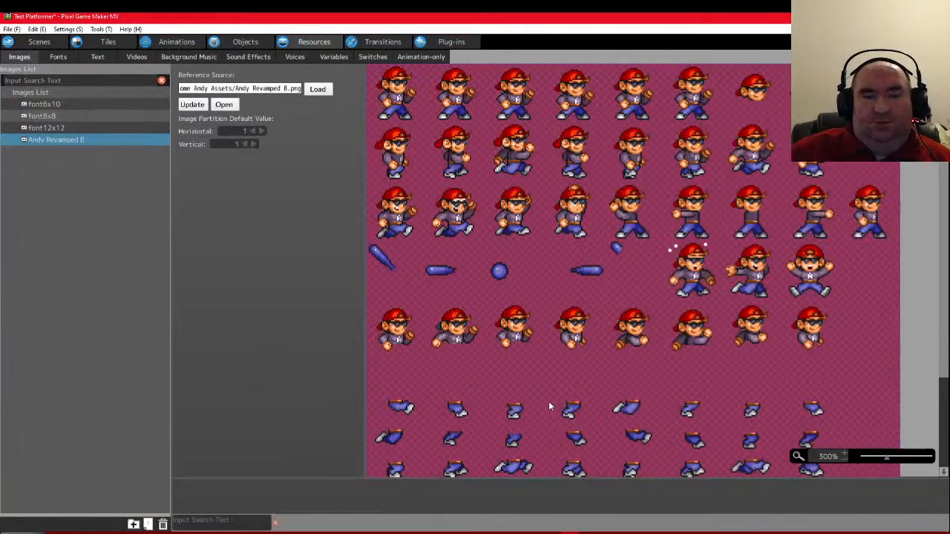
scroll(561, 375, "down", 3)
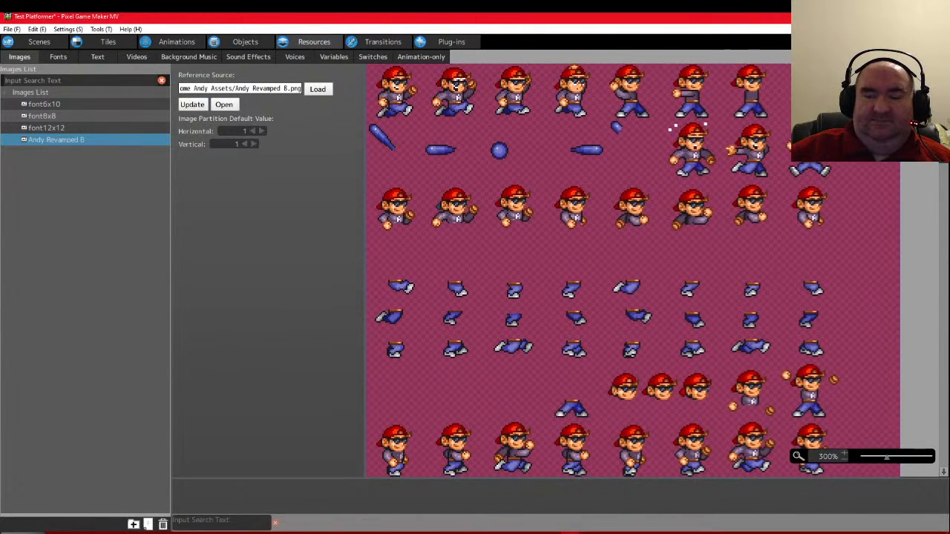
Examine the rows of character poses and separate body parts on the Andy Revamped B sprite sheet
scroll(632, 270, "up", 3)
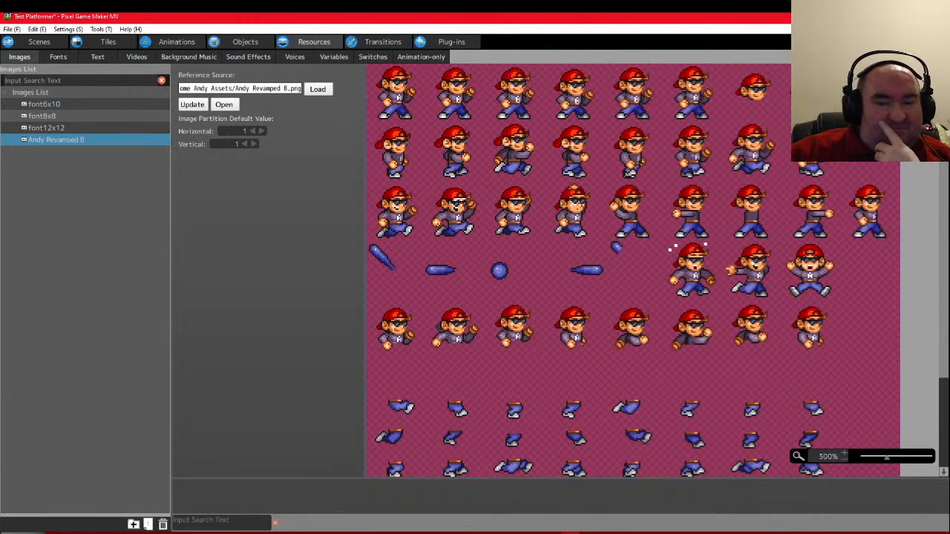
scroll(624, 329, "down", 3)
scroll(624, 329, "up", 3)
scroll(600, 306, "down", 1)
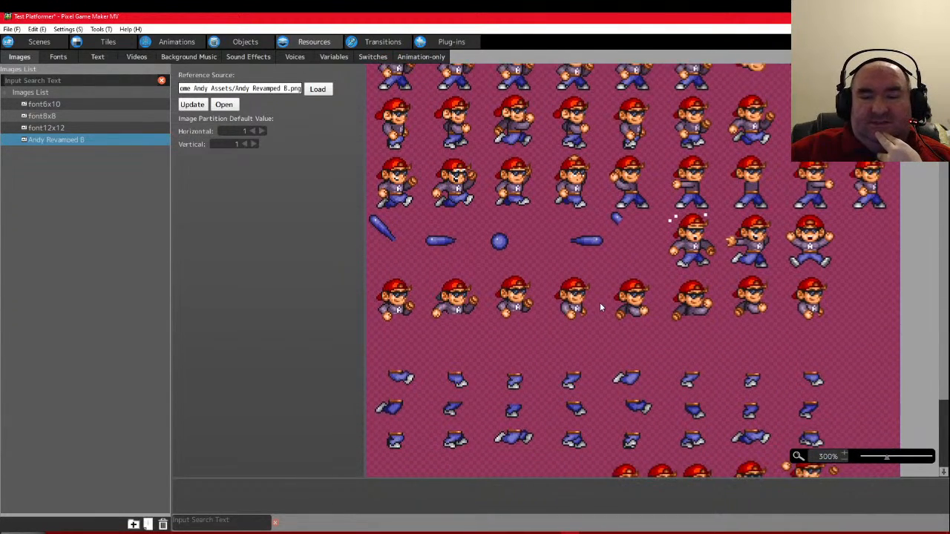
scroll(564, 289, "down", 2)
scroll(945, 252, "down", 1)
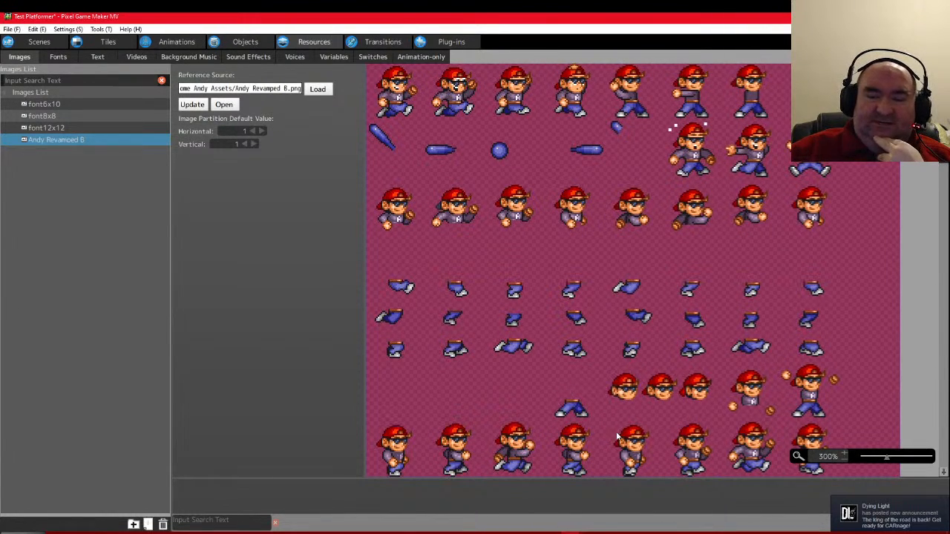
scroll(593, 296, "up", 3)
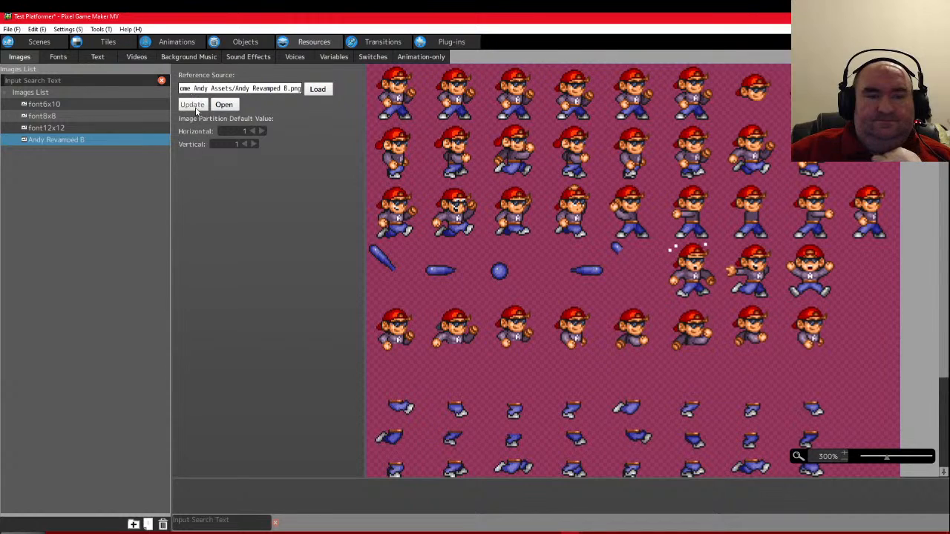
left_click(166, 42)
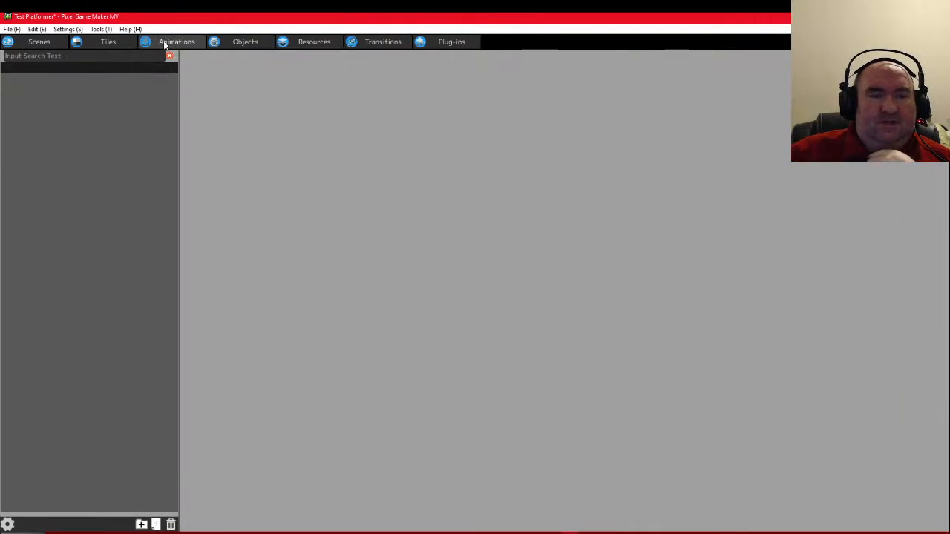
right_click(79, 92)
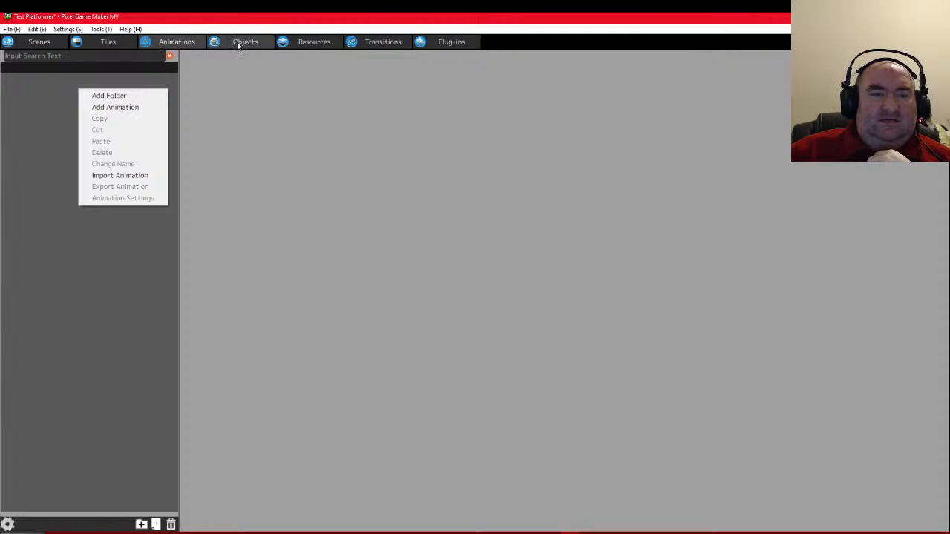
left_click(314, 41)
Import the Forest Terain image from the Awesome Andy Assets folder into the project's image resources
right_click(74, 172)
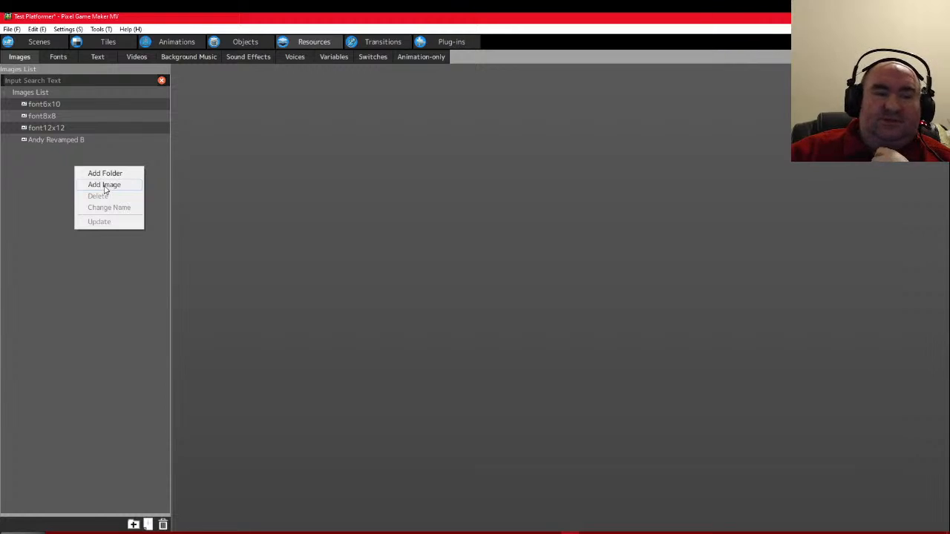
left_click(104, 187)
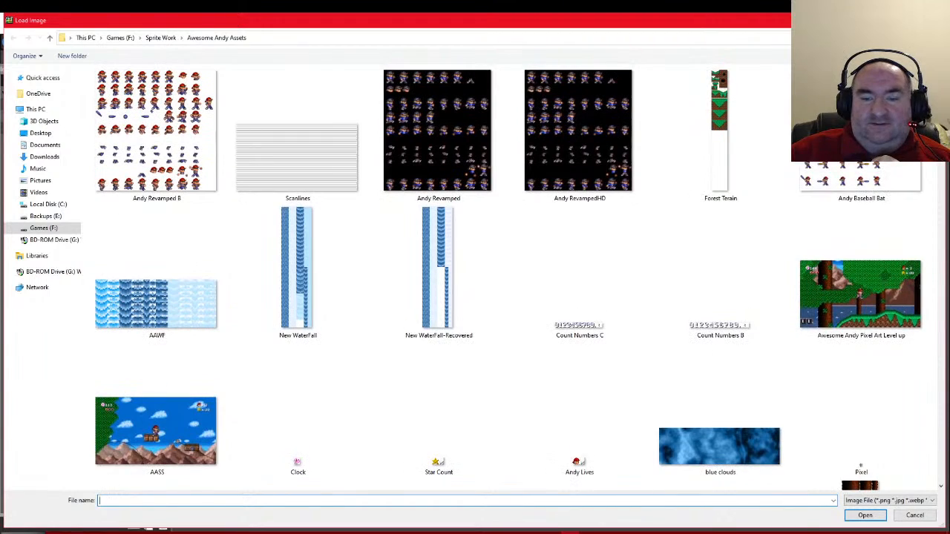
double_click(690, 141)
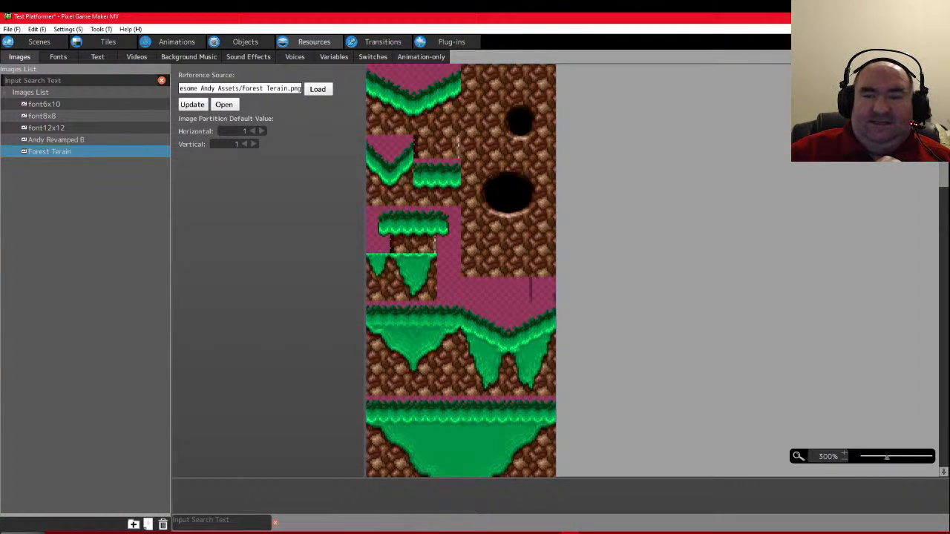
scroll(934, 190, "down", 2)
mouse_move(943, 159)
left_mouse_down()
mouse_move(943, 345)
mouse_move(943, 150)
left_mouse_up()
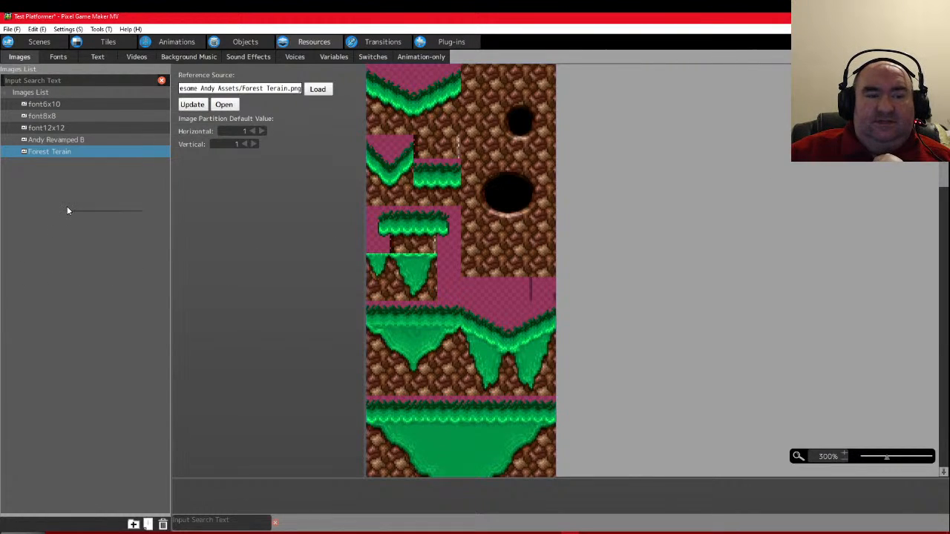
Import the New Tree Trunks image from the Awesome Andy Assets folder into the image resources
right_click(67, 210)
left_click(93, 225)
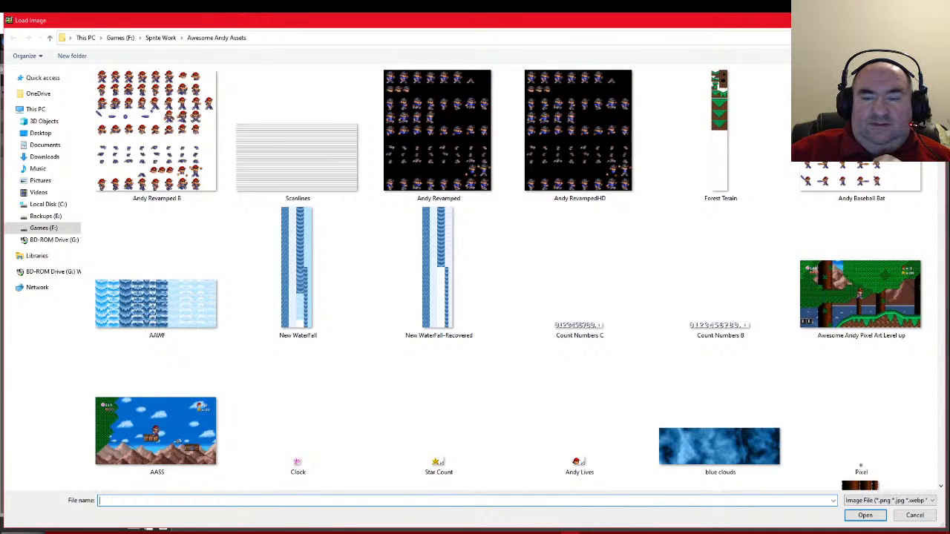
scroll(489, 278, "down", 3)
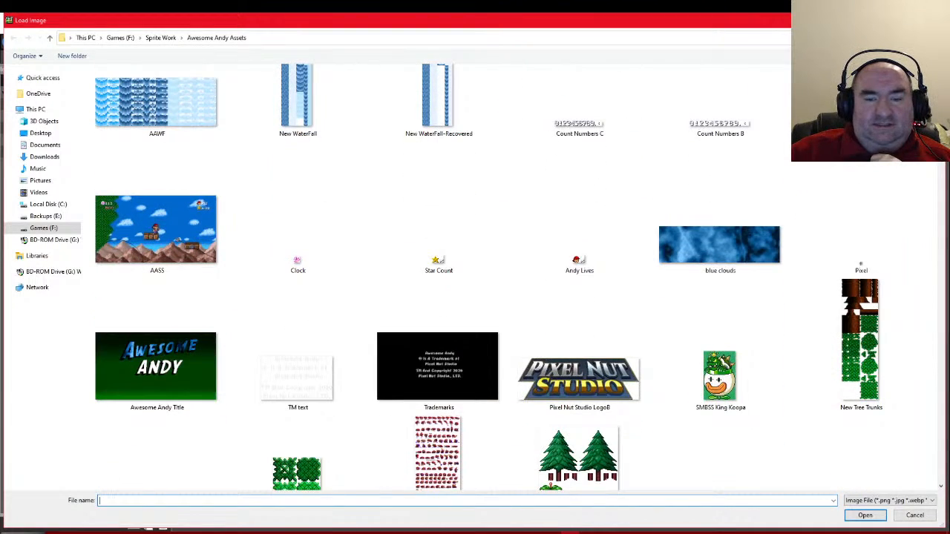
scroll(490, 278, "down", 2)
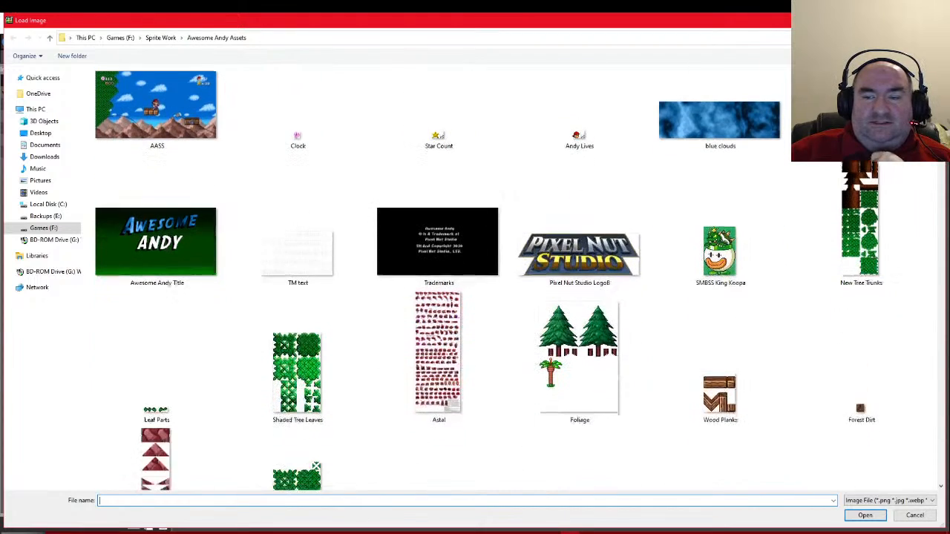
left_click_drag(940, 138, 941, 137)
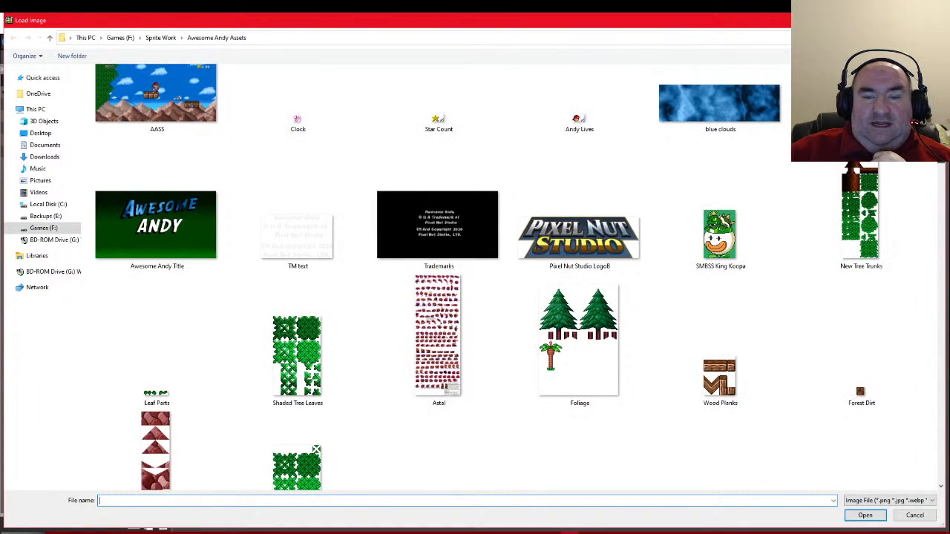
left_click(859, 245)
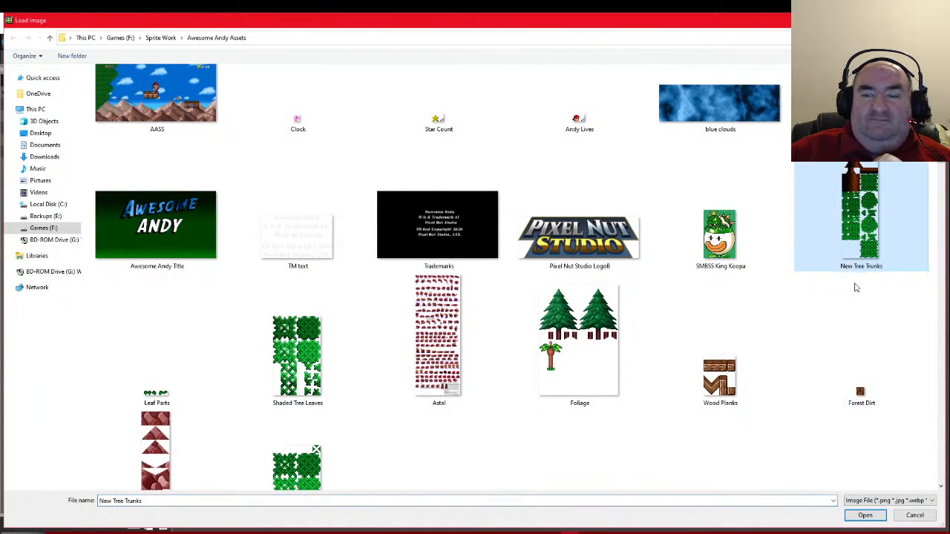
left_click(865, 515)
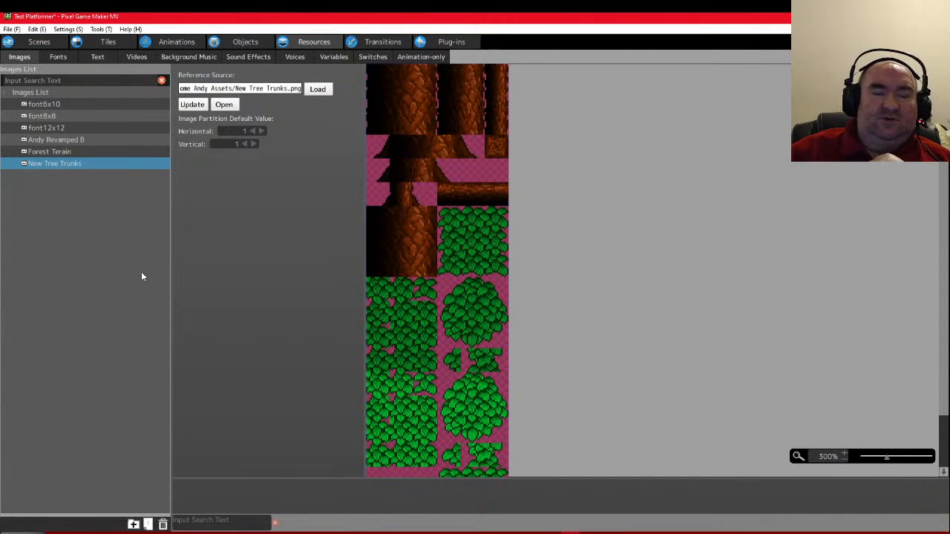
Start adding another image and select the Mounts BG file in the Awesome Andy Assets folder
right_click(47, 179)
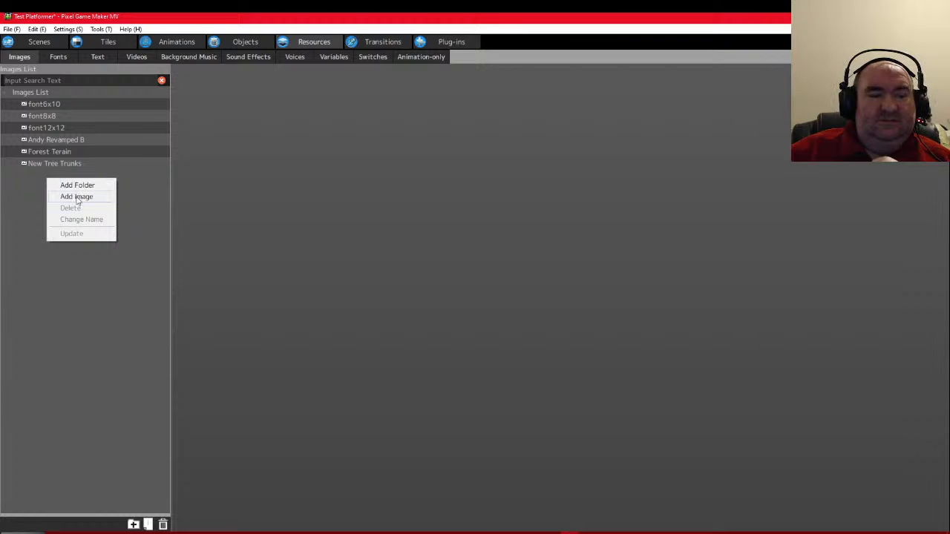
left_click(74, 199)
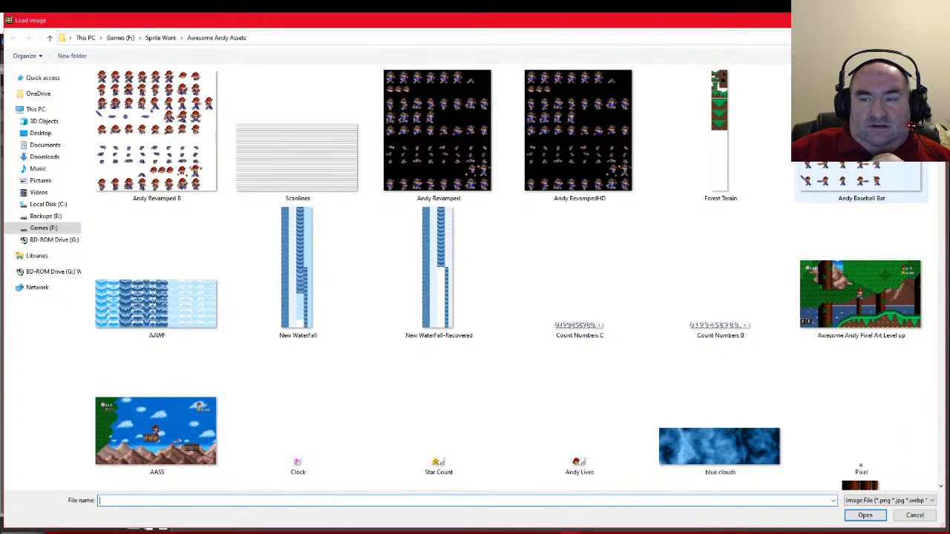
scroll(579, 282, "down", 2)
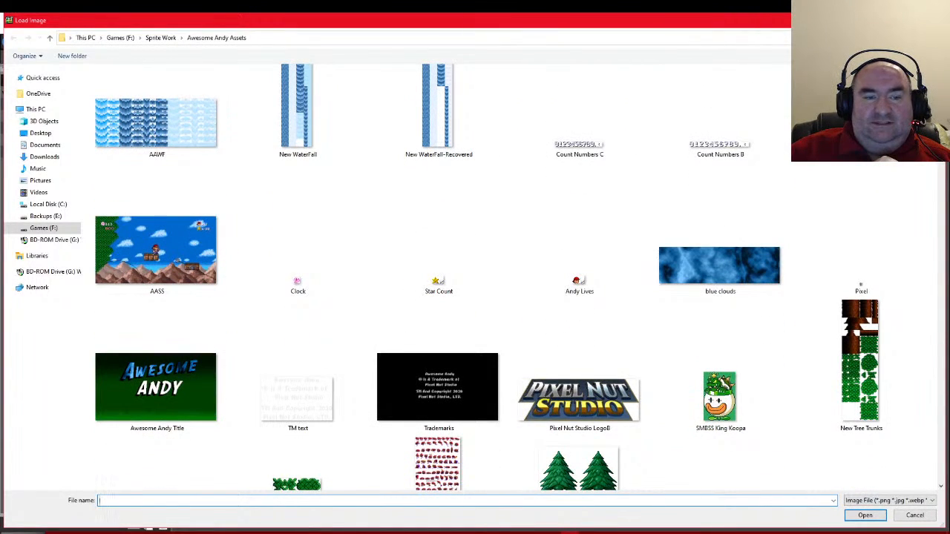
scroll(489, 278, "down", 2)
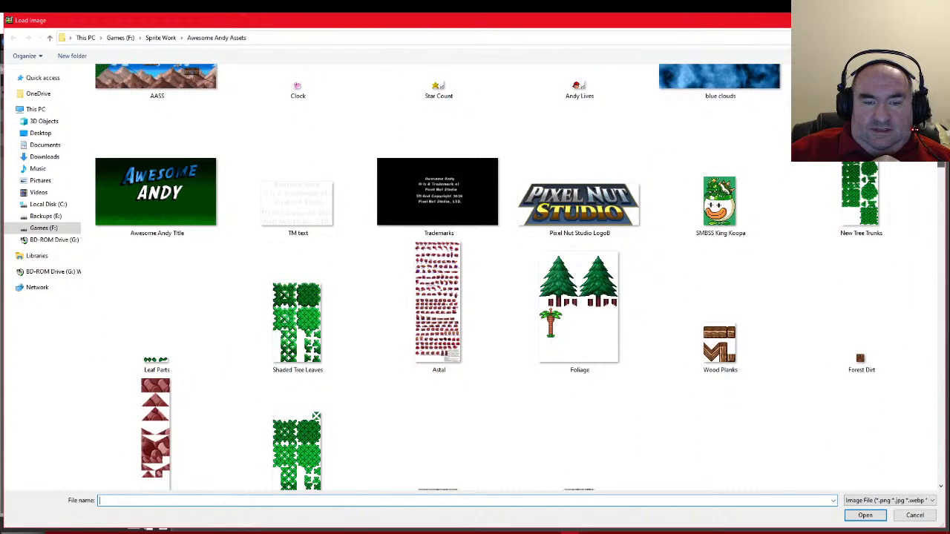
scroll(519, 277, "down", 1)
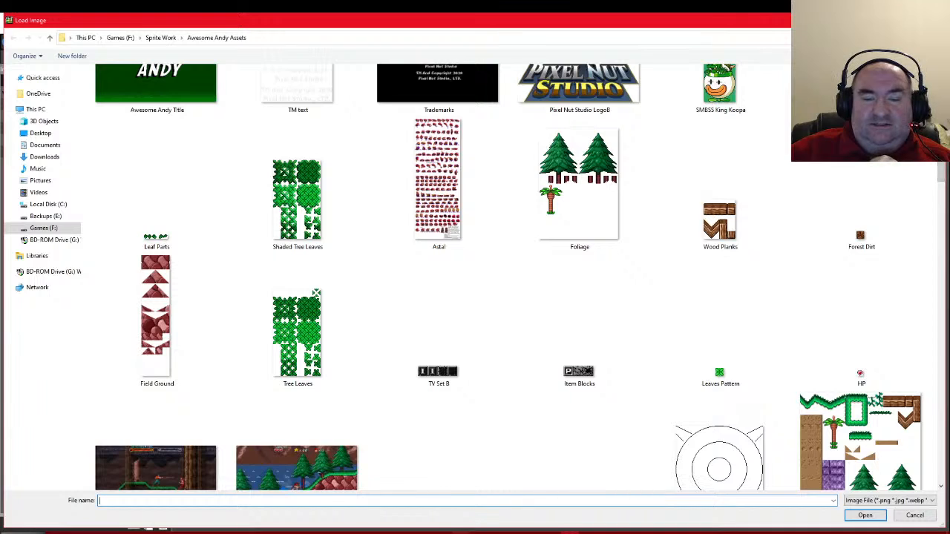
left_click(460, 532)
left_click(585, 16)
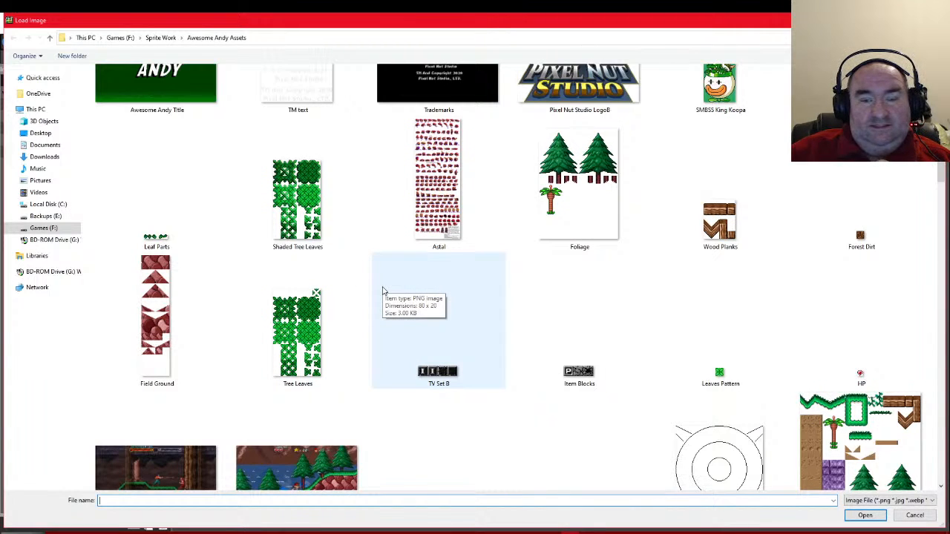
scroll(383, 291, "down", 5)
left_click_drag(942, 235, 946, 253)
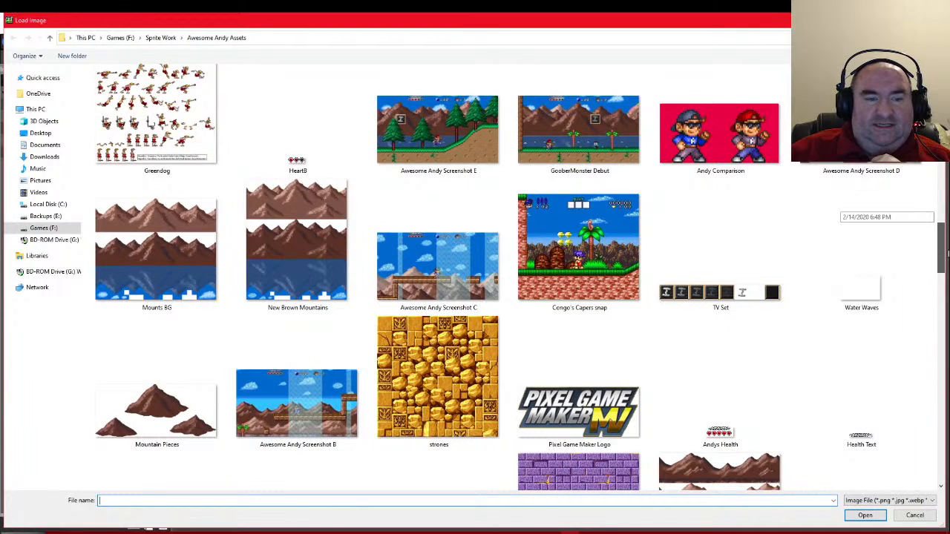
left_click(186, 258)
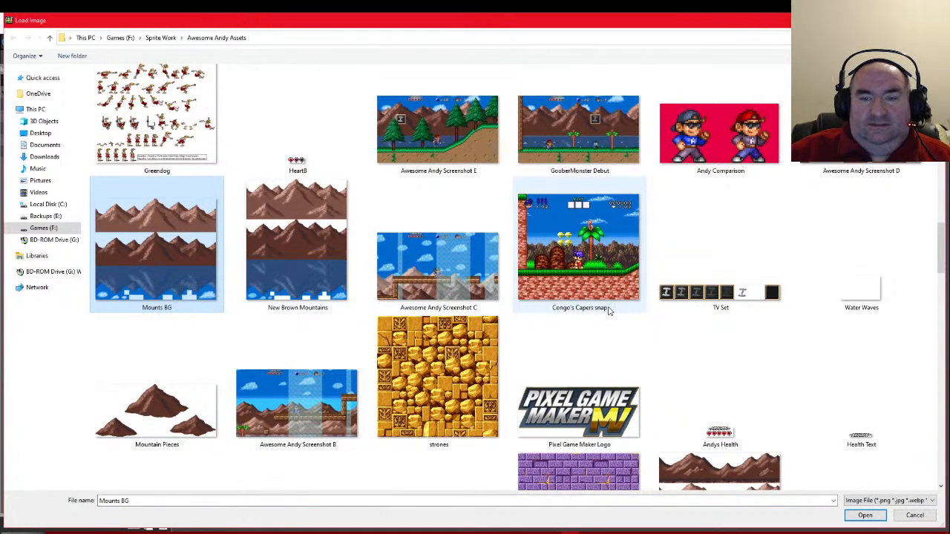
Add the Sky Gradient file to the selection alongside Mounts BG and import both images together
scroll(608, 306, "down", 5)
scroll(608, 311, "down", 5)
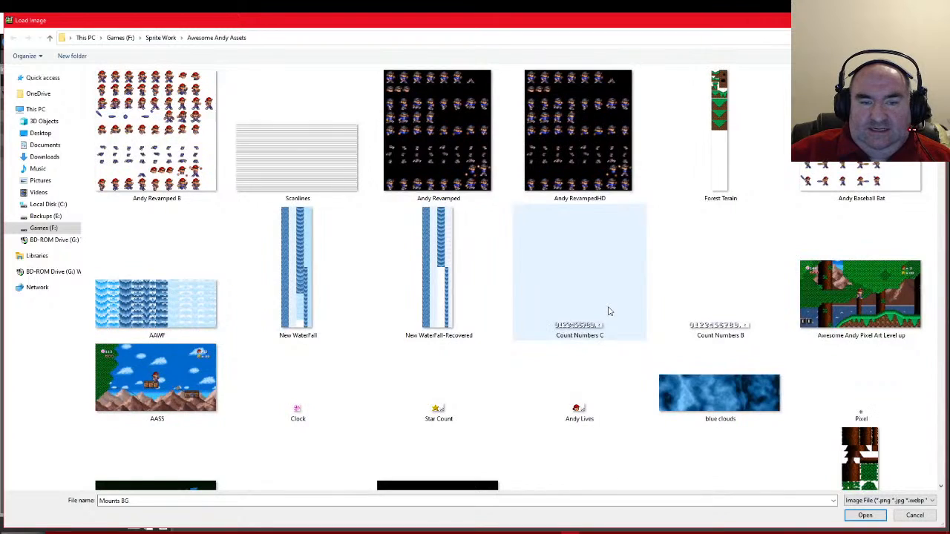
scroll(608, 311, "down", 3)
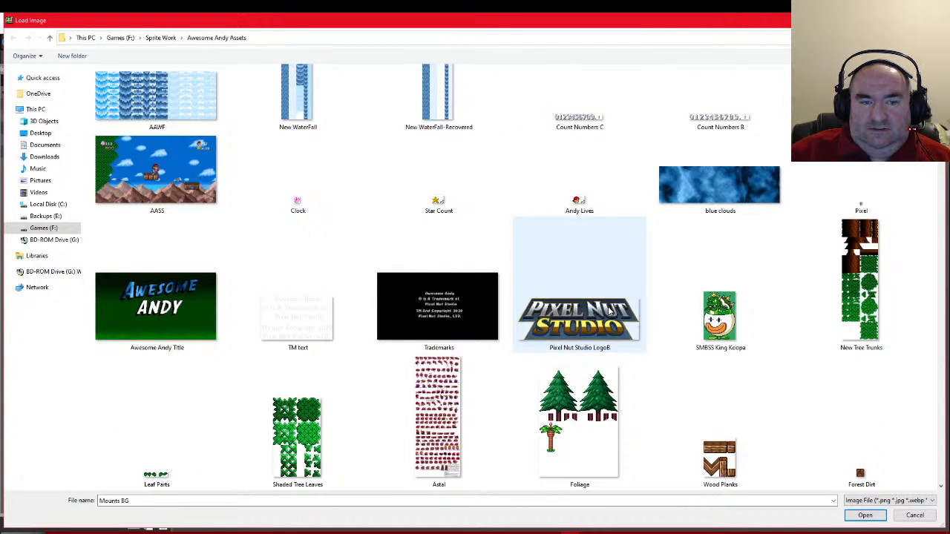
scroll(608, 311, "down", 4)
scroll(607, 311, "down", 4)
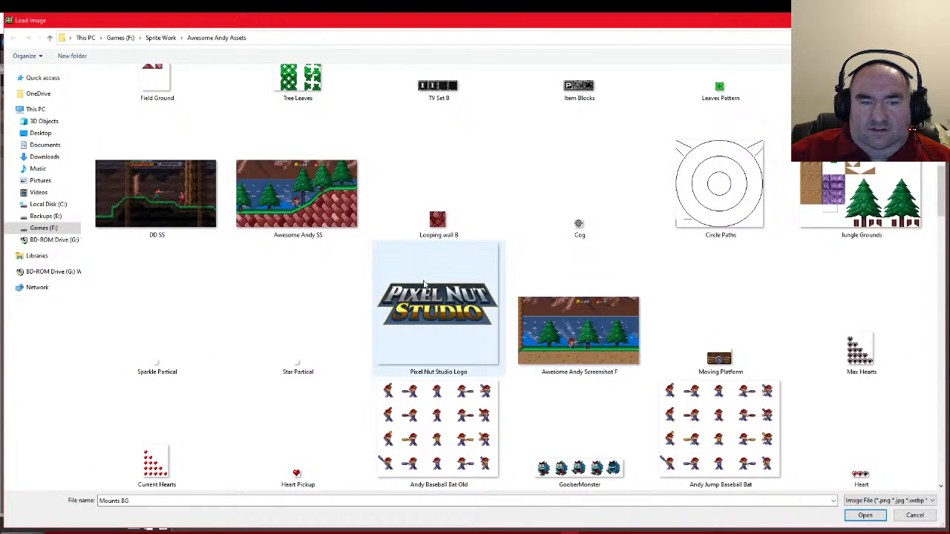
scroll(423, 284, "up", 4)
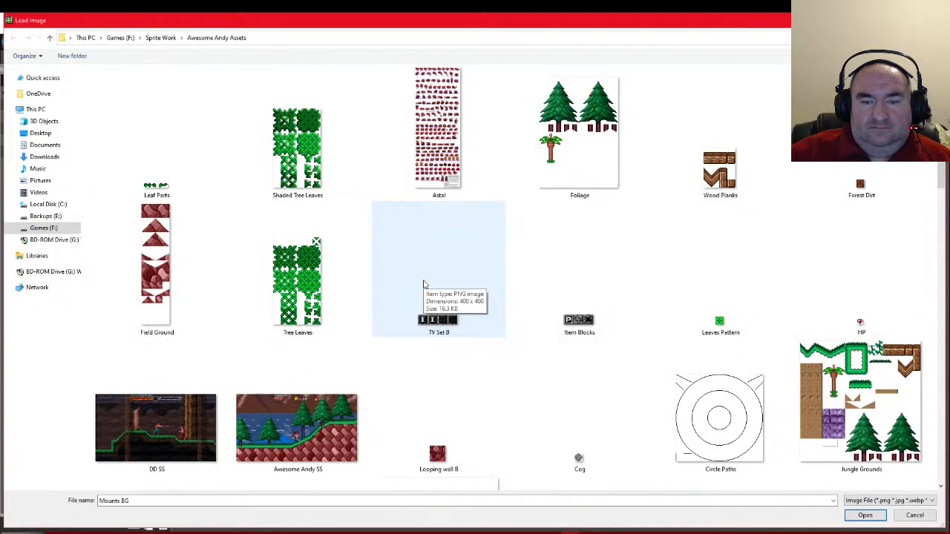
scroll(424, 284, "down", 4)
scroll(424, 285, "down", 5)
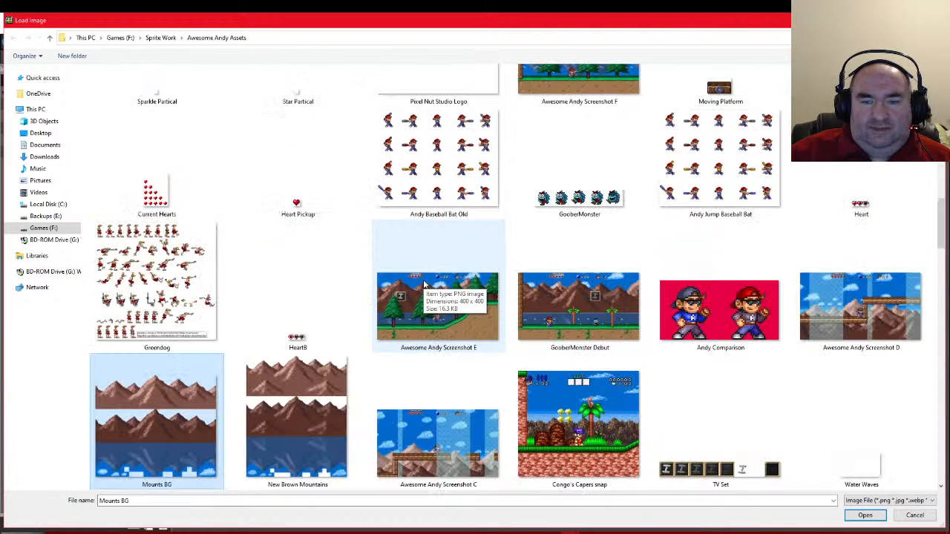
scroll(424, 284, "down", 5)
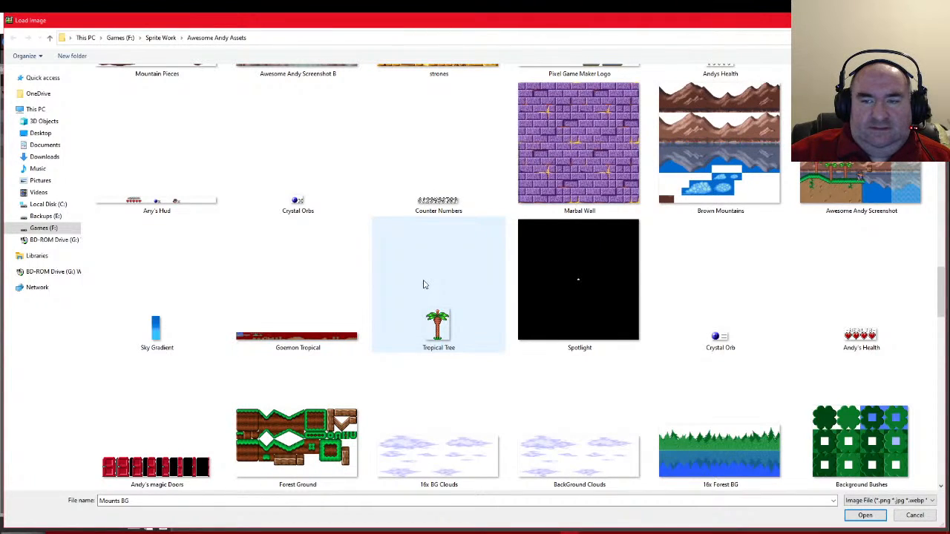
scroll(424, 284, "down", 4)
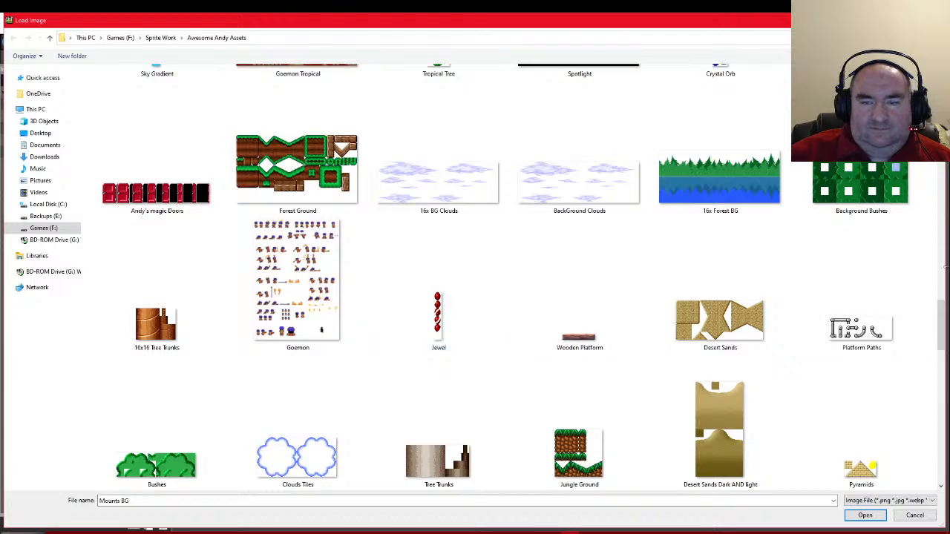
mouse_move(938, 323)
left_mouse_down()
mouse_move(939, 450)
mouse_move(941, 297)
left_mouse_up()
left_click(166, 292, "ctrl")
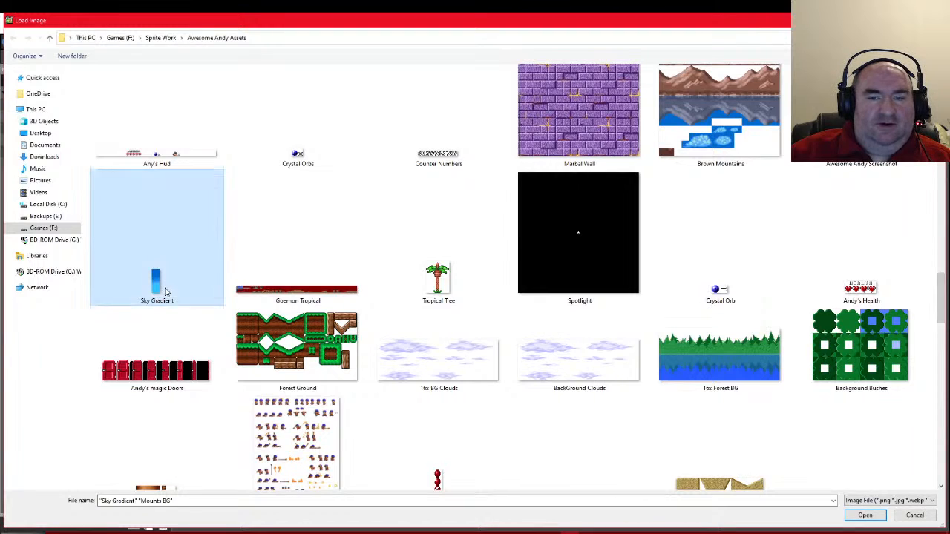
left_click(868, 518)
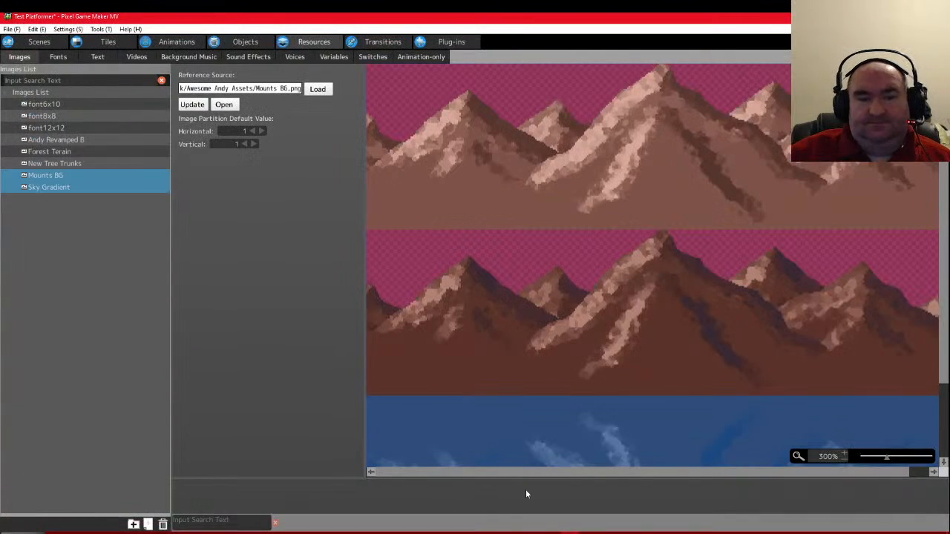
Show the imported Forest Terain image from the images list
double_click(45, 175)
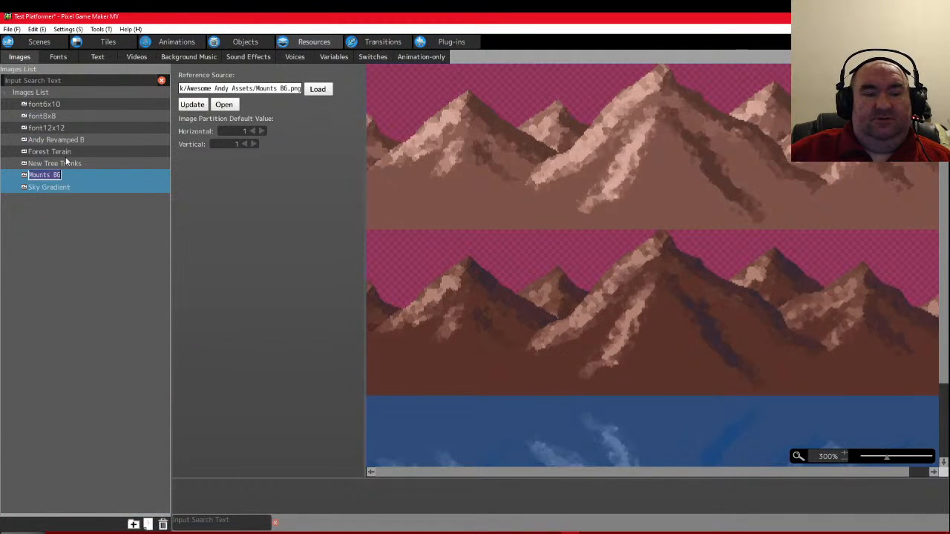
left_click(52, 151)
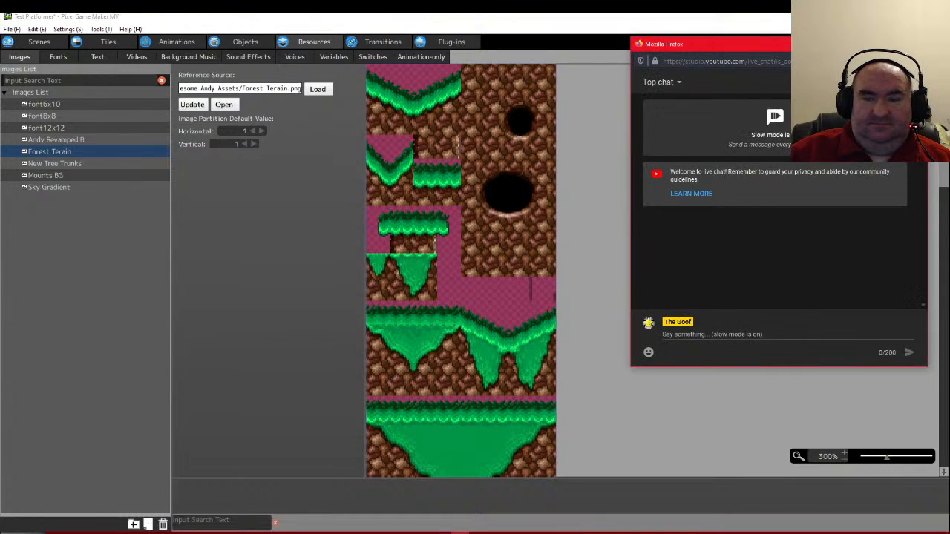
Add a new animation to the empty animations list and start registering a resource for it
left_click(318, 259)
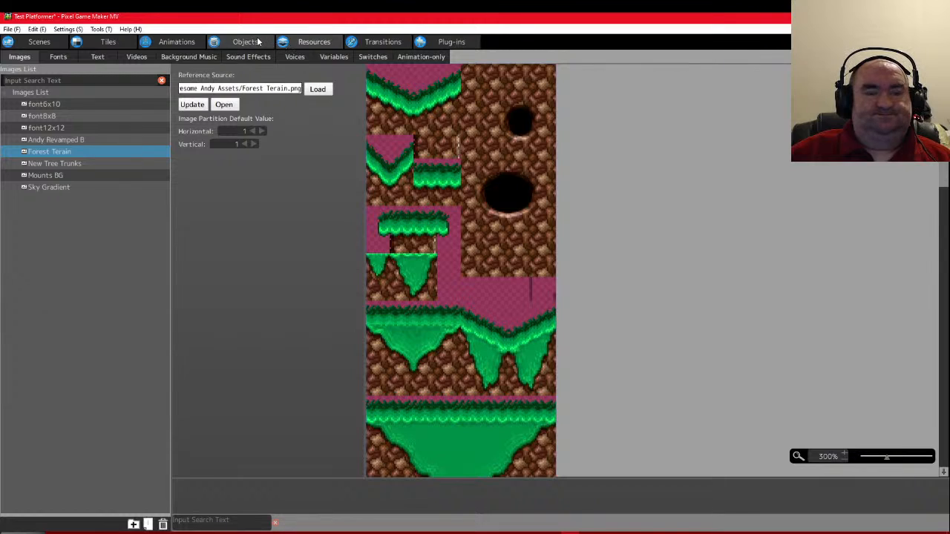
left_click(177, 44)
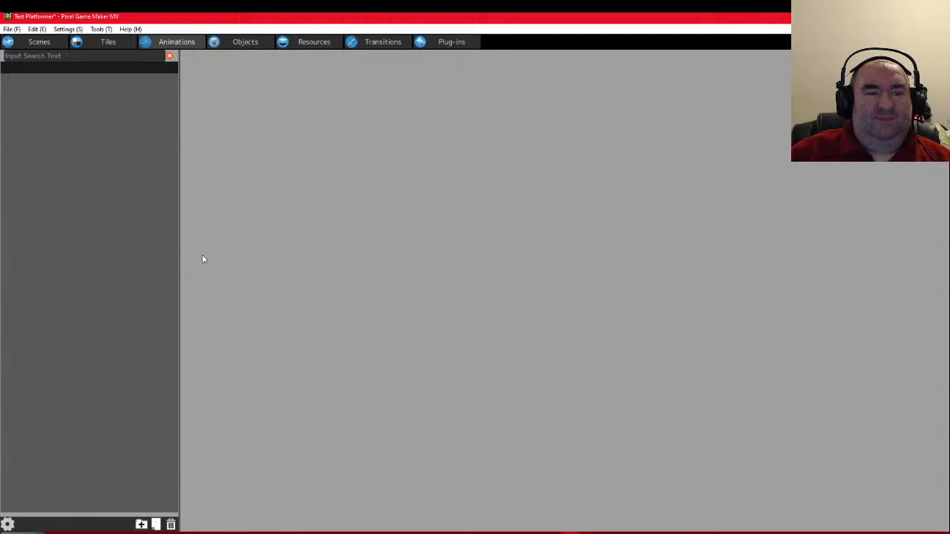
right_click(63, 72)
left_click(96, 91)
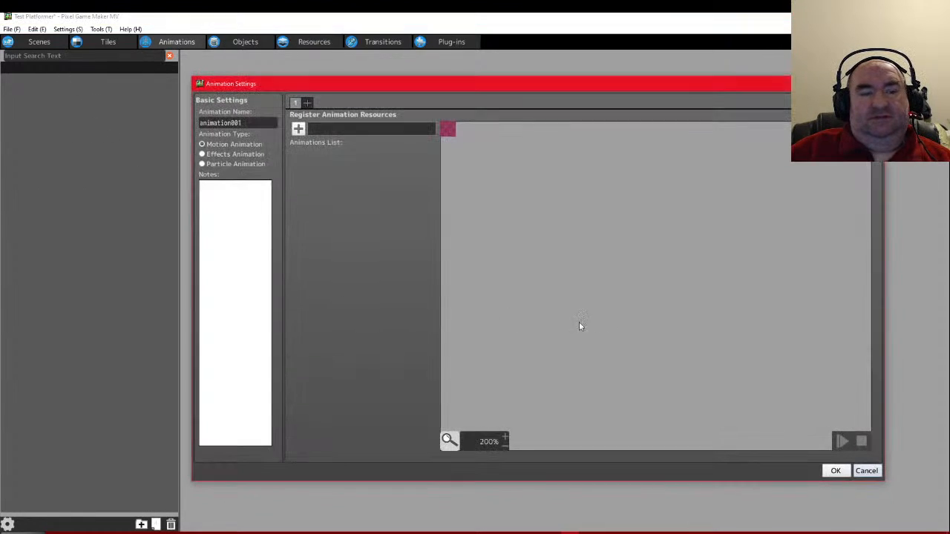
left_click(299, 129)
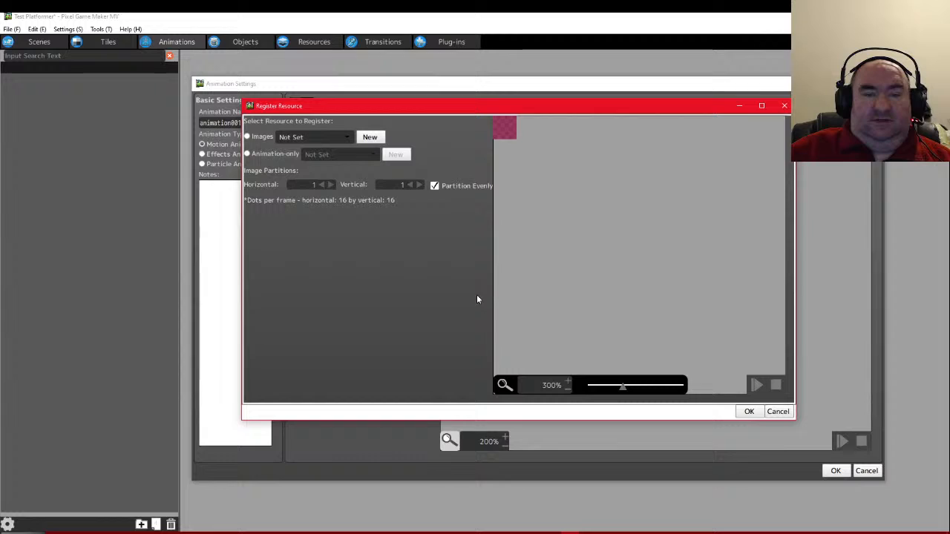
left_click(312, 138)
left_click(365, 112)
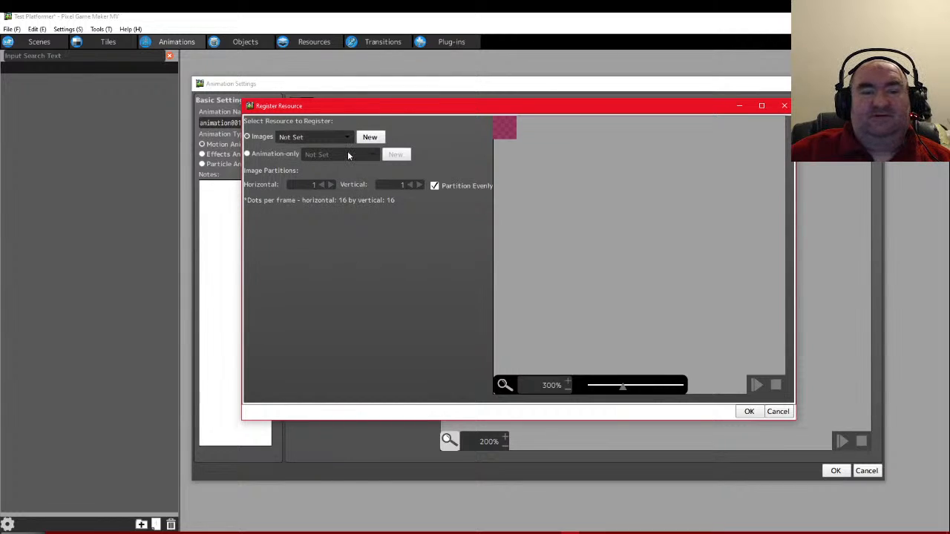
left_click(314, 139)
left_click(517, 144)
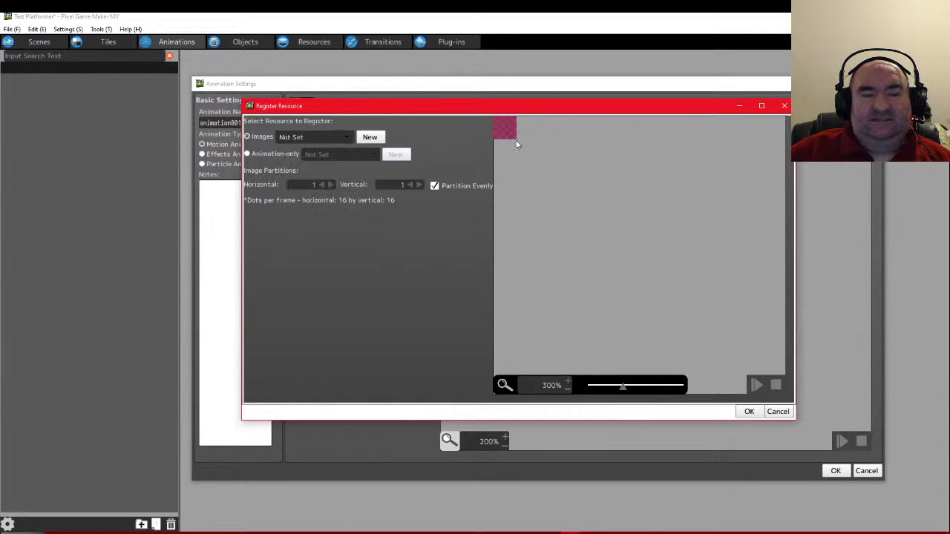
left_click(261, 154)
left_click(366, 160)
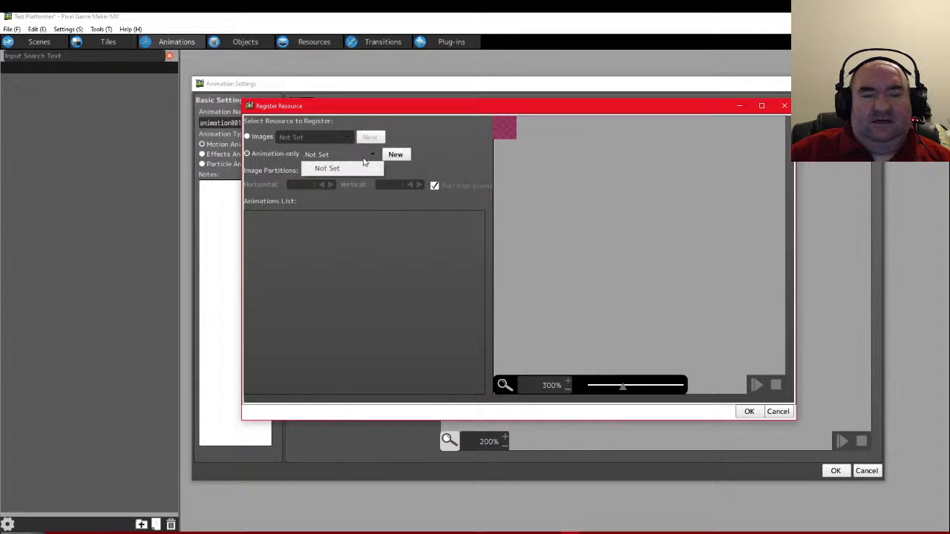
left_click(357, 175)
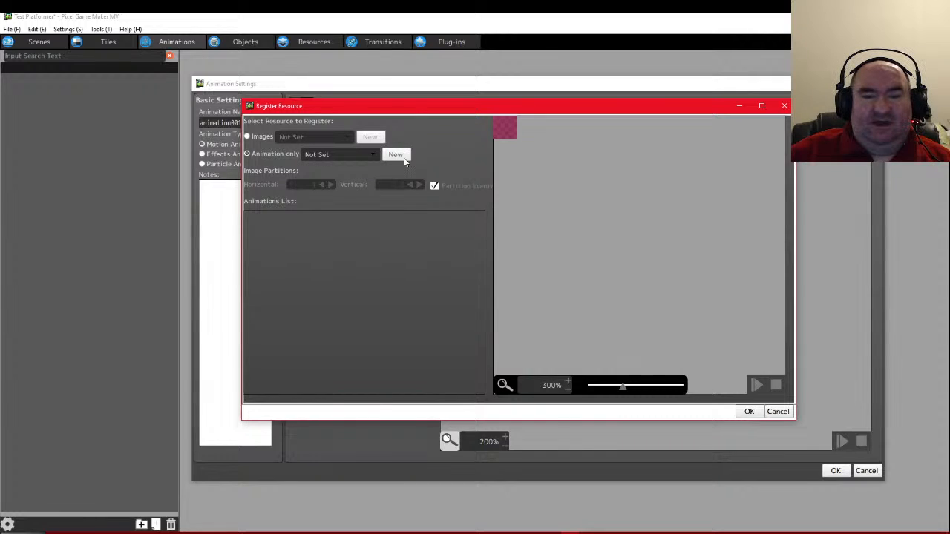
left_click(405, 158)
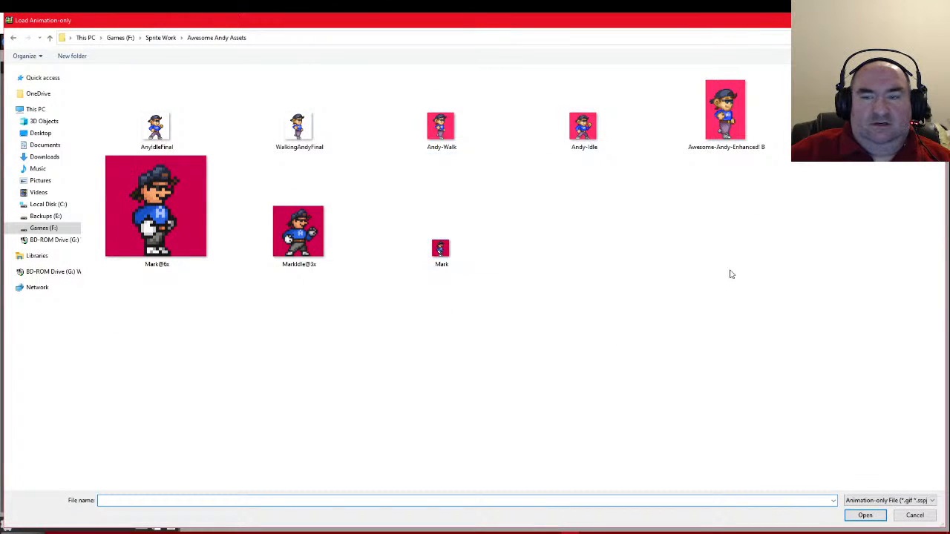
left_click(915, 517)
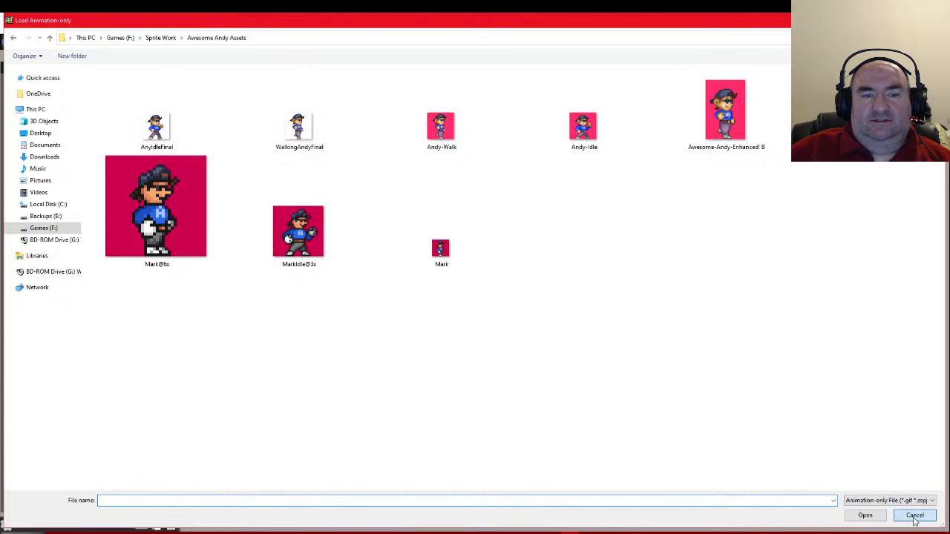
Choose the Andy Revamped B image as the resource to register and enlarge the registration window to show more of the sprite sheet
left_click(249, 137)
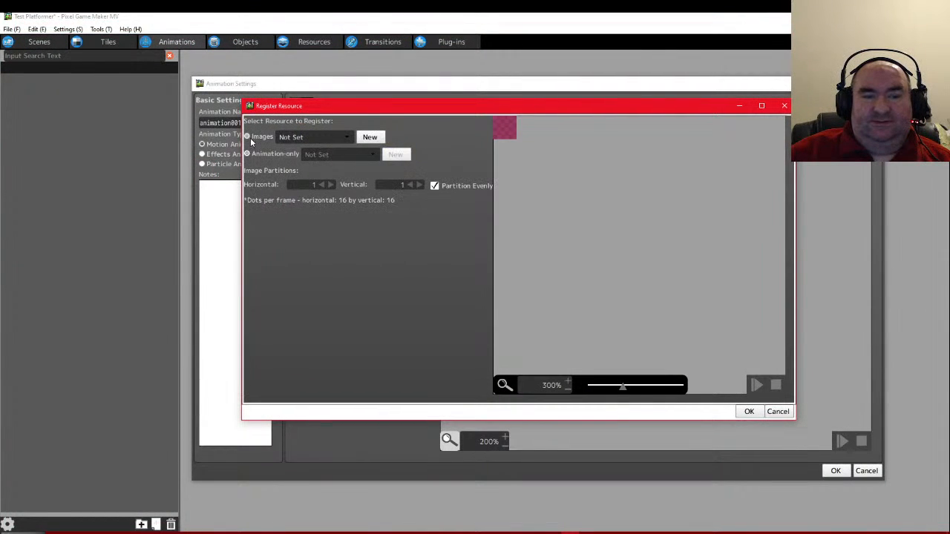
left_click(346, 137)
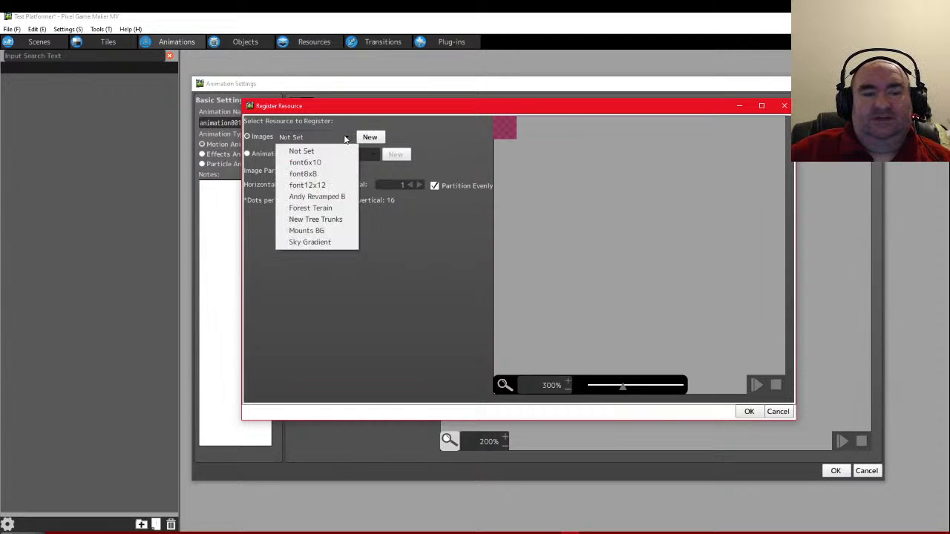
left_click(331, 196)
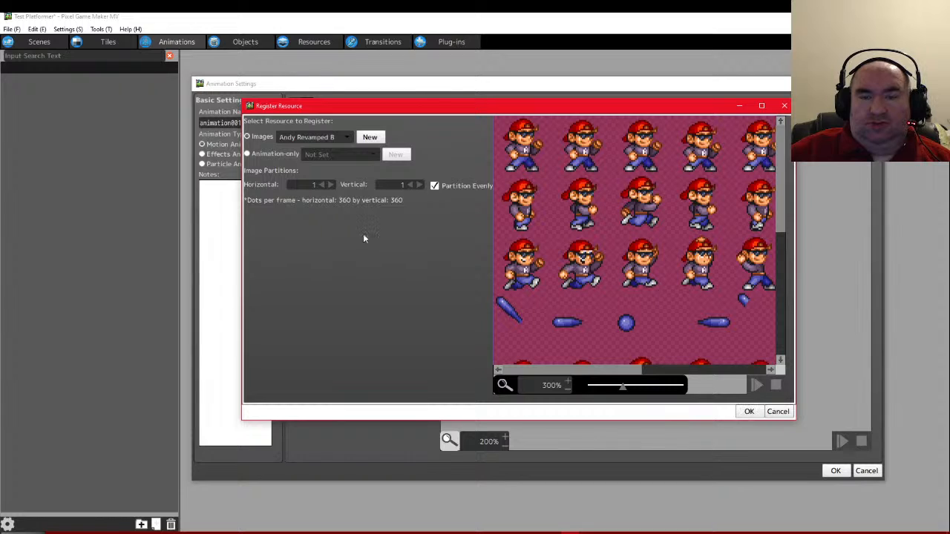
left_click_drag(608, 373, 760, 363)
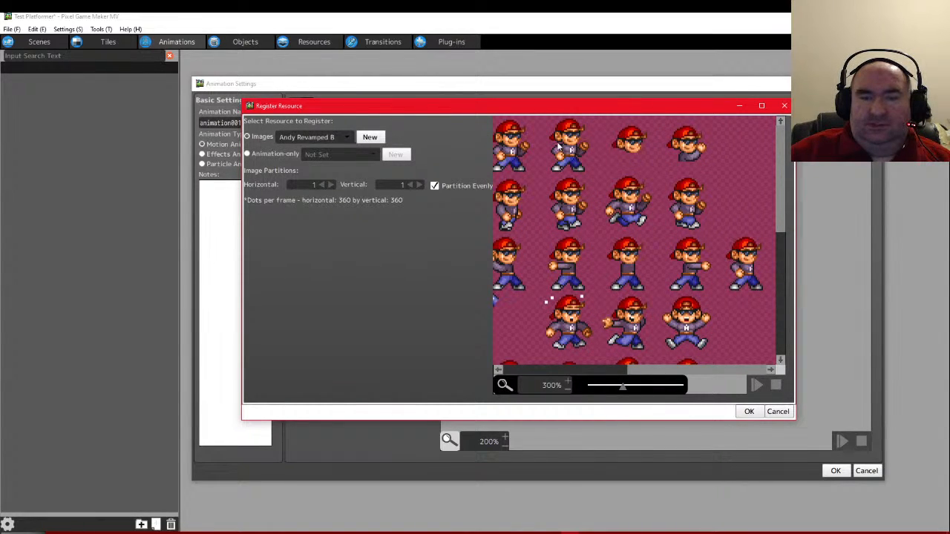
left_click(544, 372)
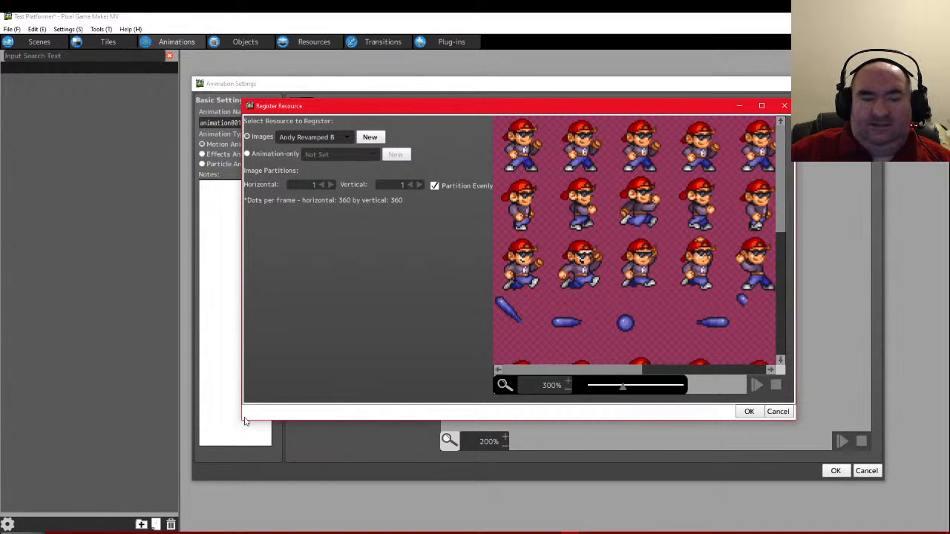
left_click_drag(245, 421, 66, 421)
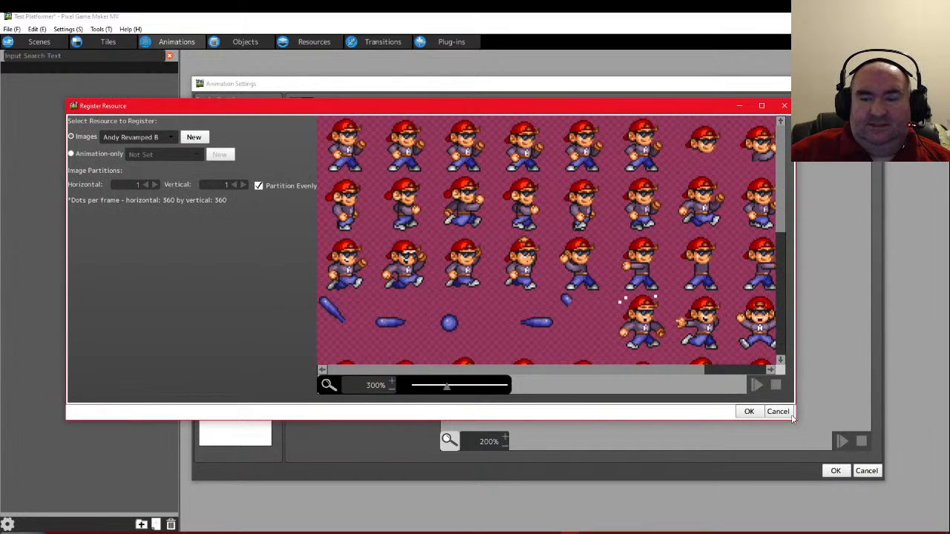
left_click_drag(793, 420, 949, 533)
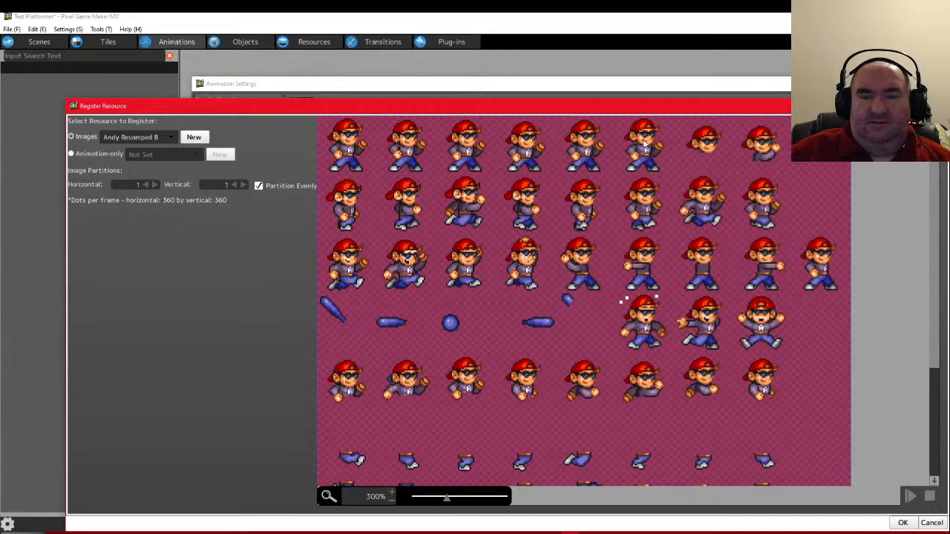
Partition the sprite sheet evenly into 9 by 9 frames, register it, and confirm the new animation
double_click(156, 188)
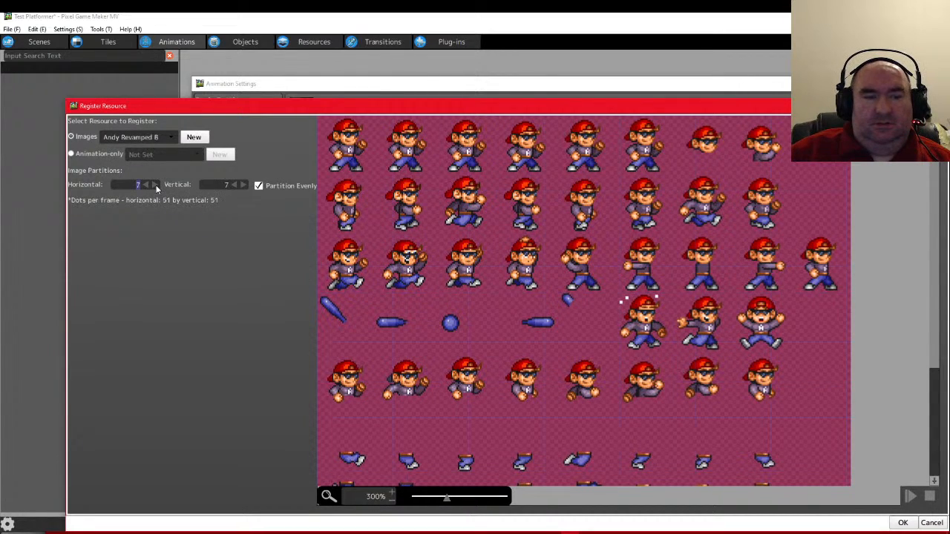
left_click(156, 187)
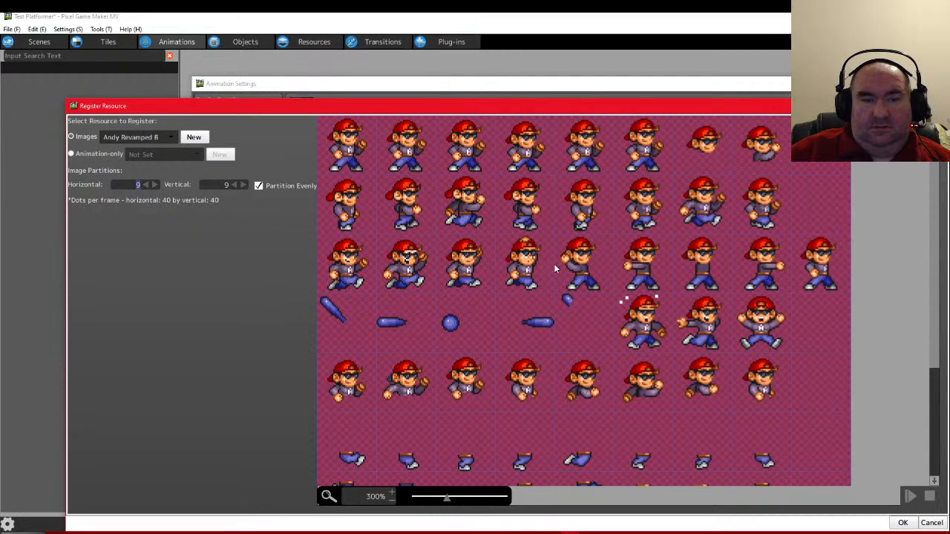
scroll(936, 286, "down", 3)
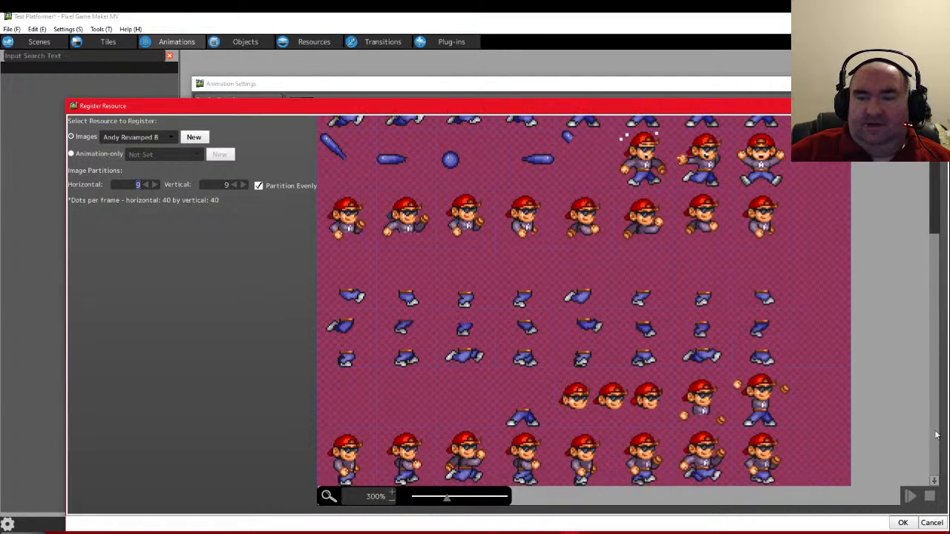
left_click(902, 523)
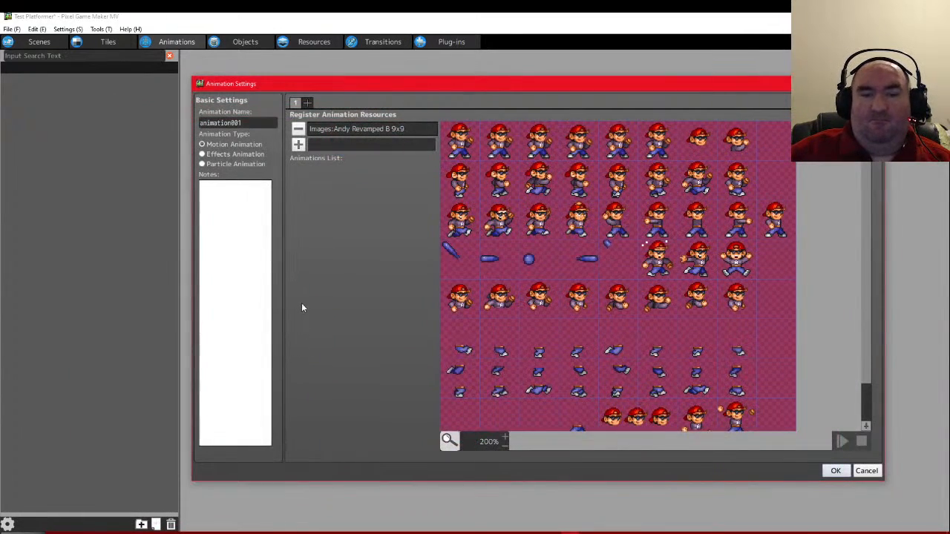
left_click(835, 472)
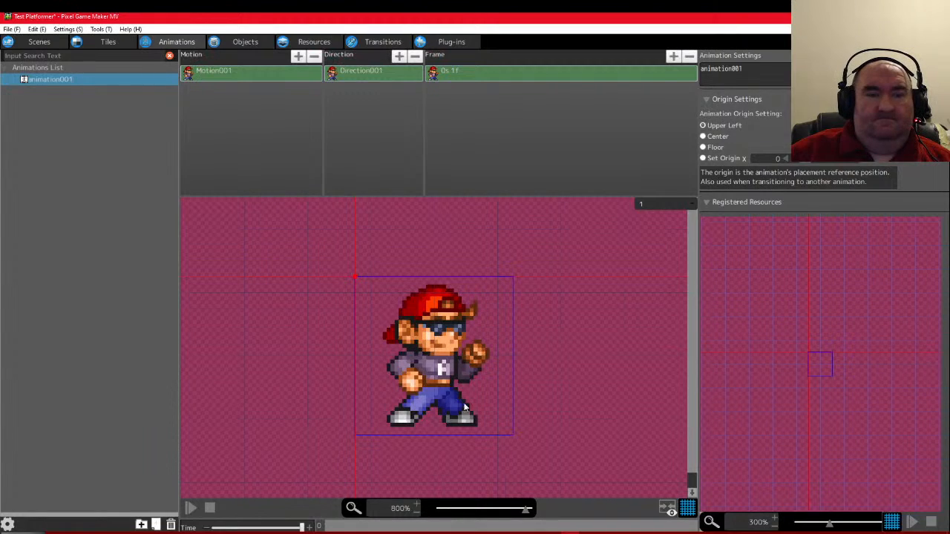
Rename the animation's first motion as Idle Pose
double_click(228, 72)
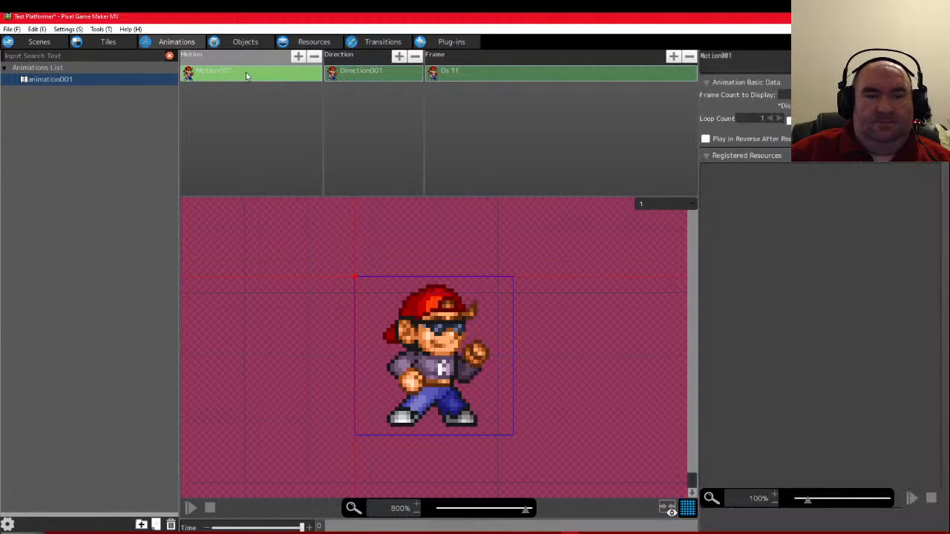
type("Idle")
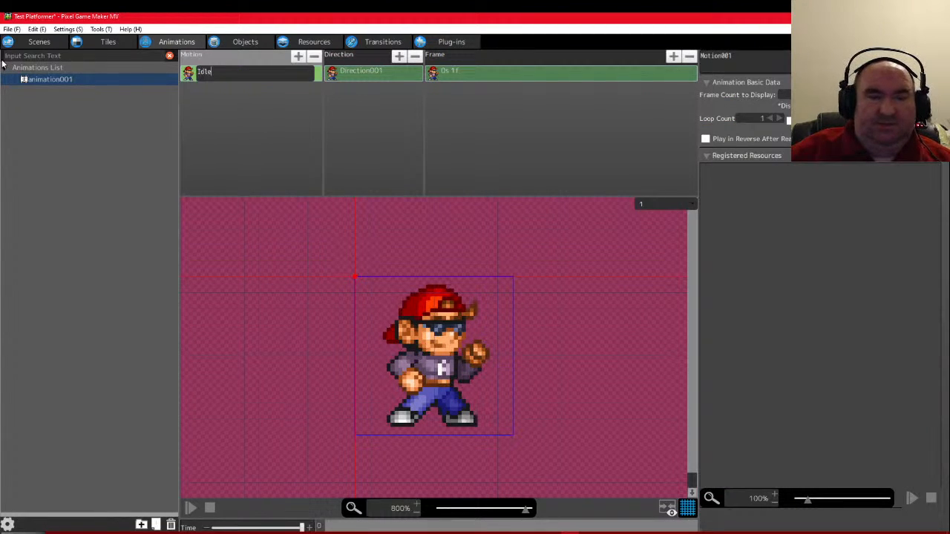
type(" Pose")
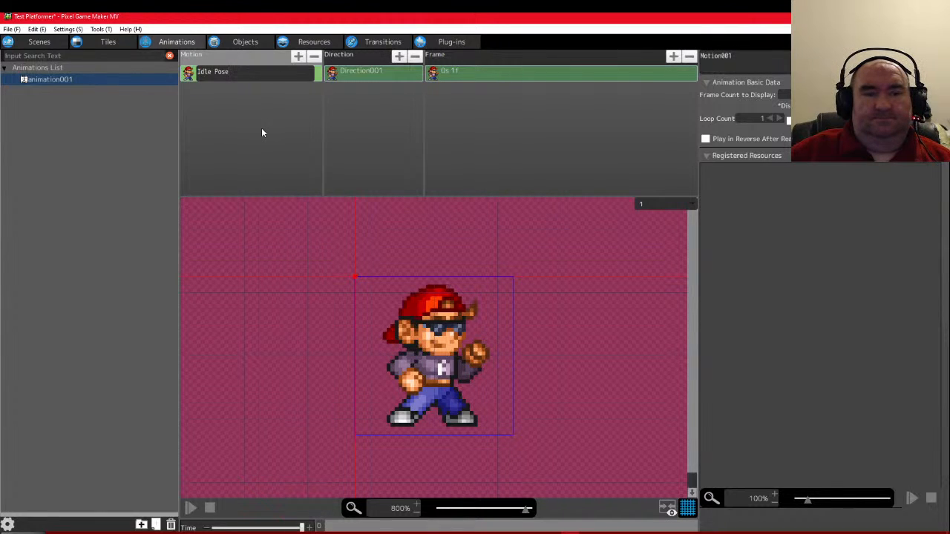
key("Return")
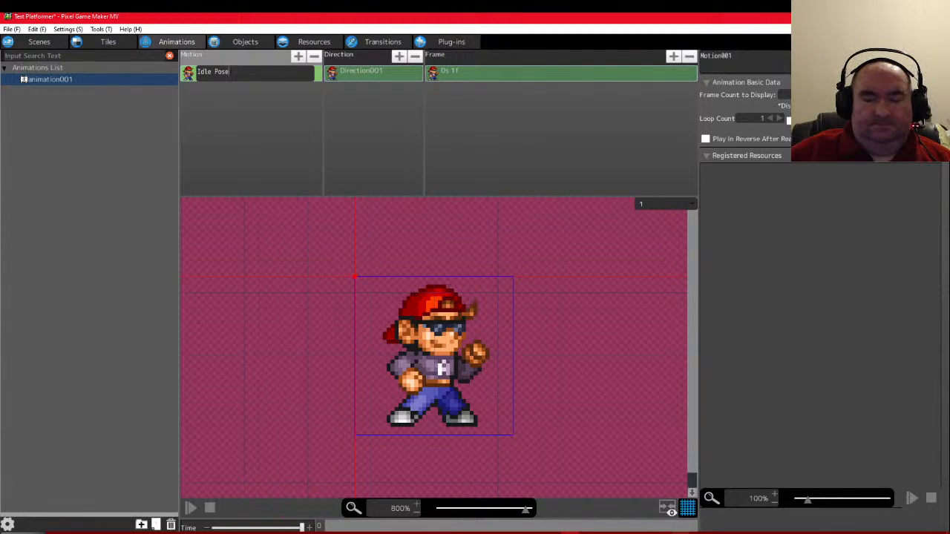
left_click(680, 532)
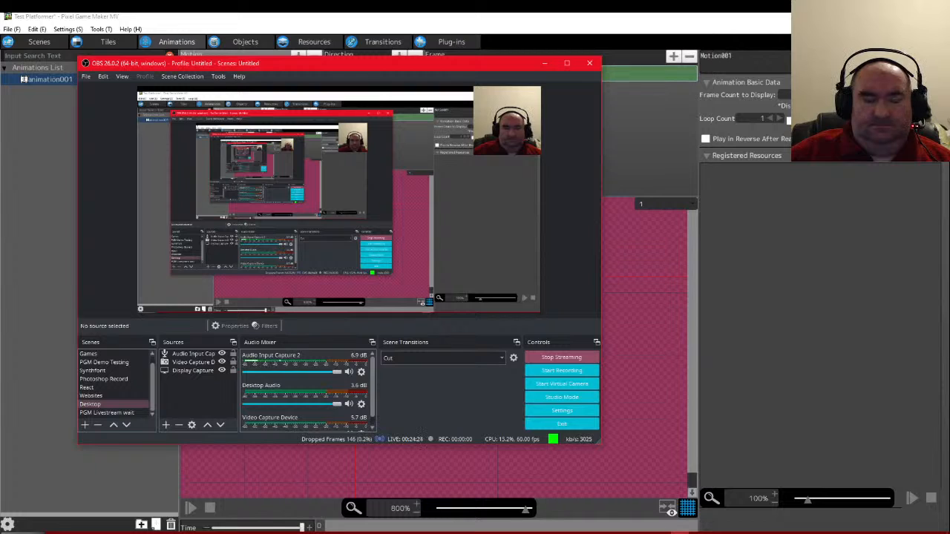
left_click(480, 514)
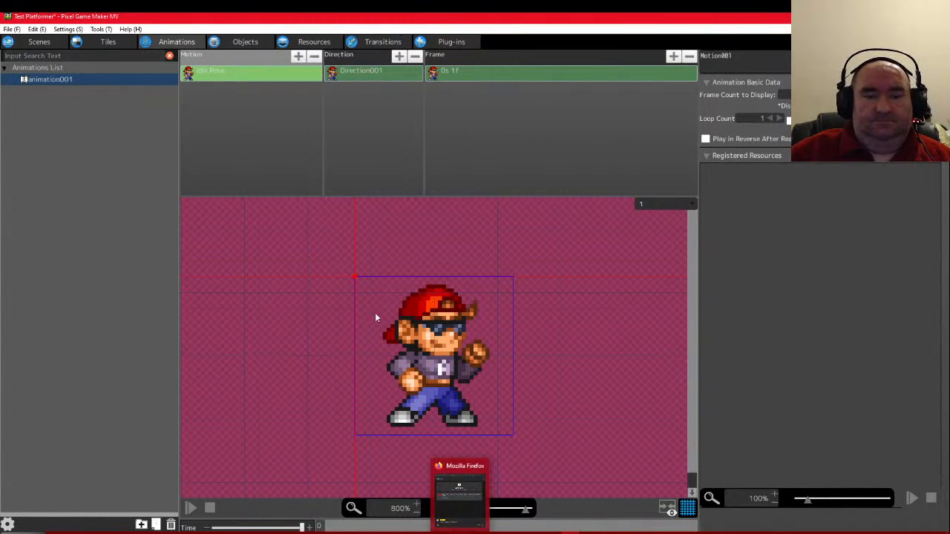
Move the center point of the Idle Pose frame to the middle of the sprite, with center X at 20
left_click(458, 77)
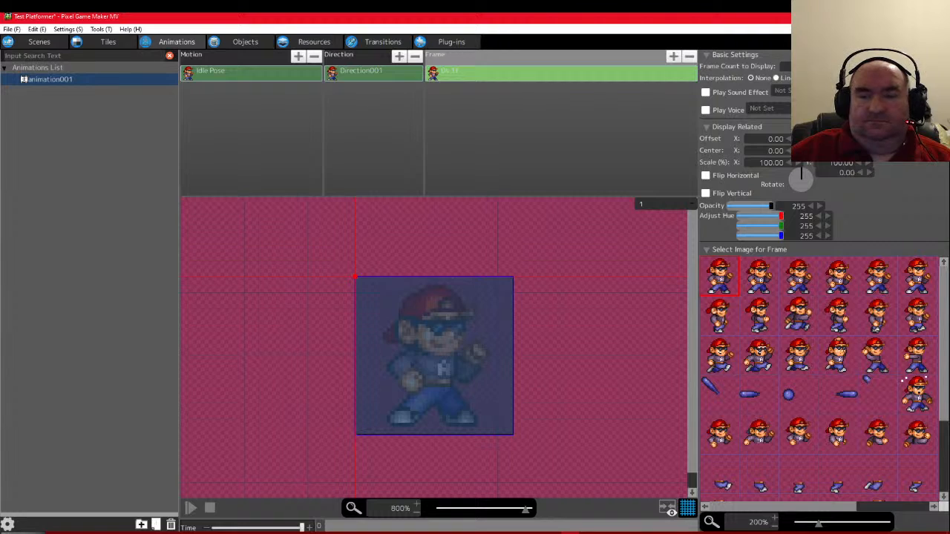
left_click(797, 151)
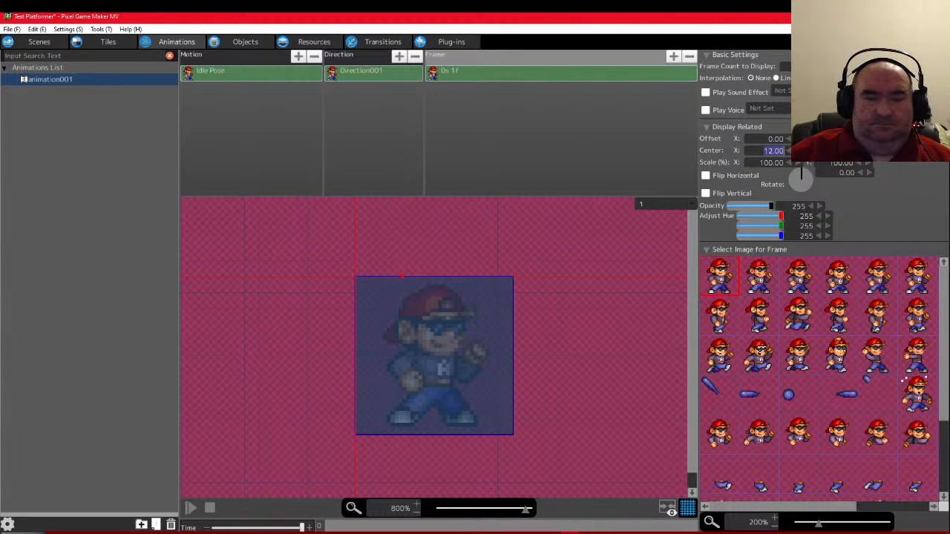
left_click(798, 151)
left_click(798, 151)
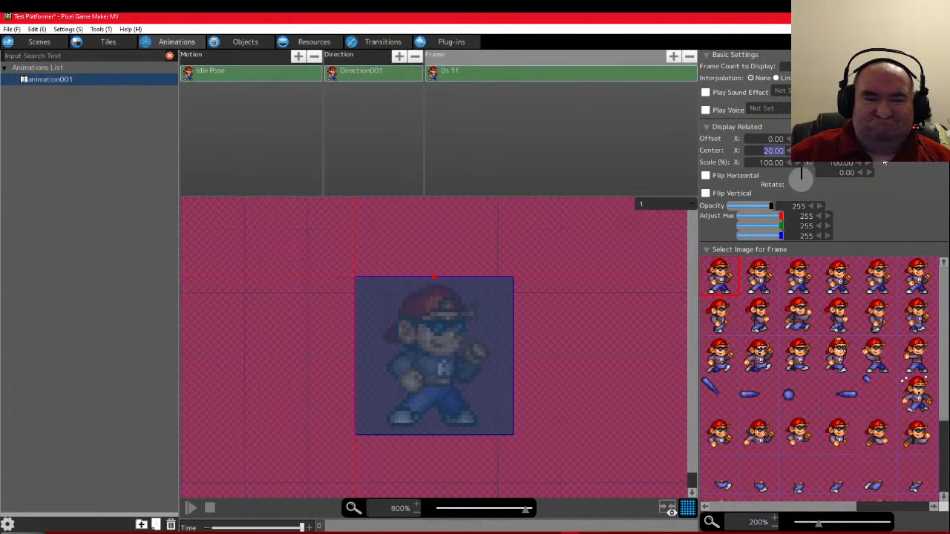
left_click(871, 151)
left_click(871, 151)
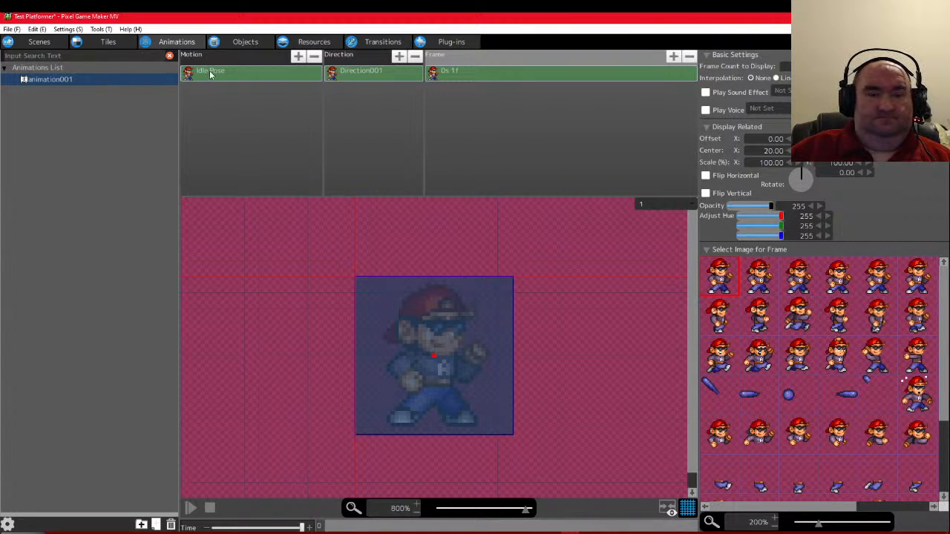
Try the Floor origin for the animation, then set its origin to Center
left_click(82, 79)
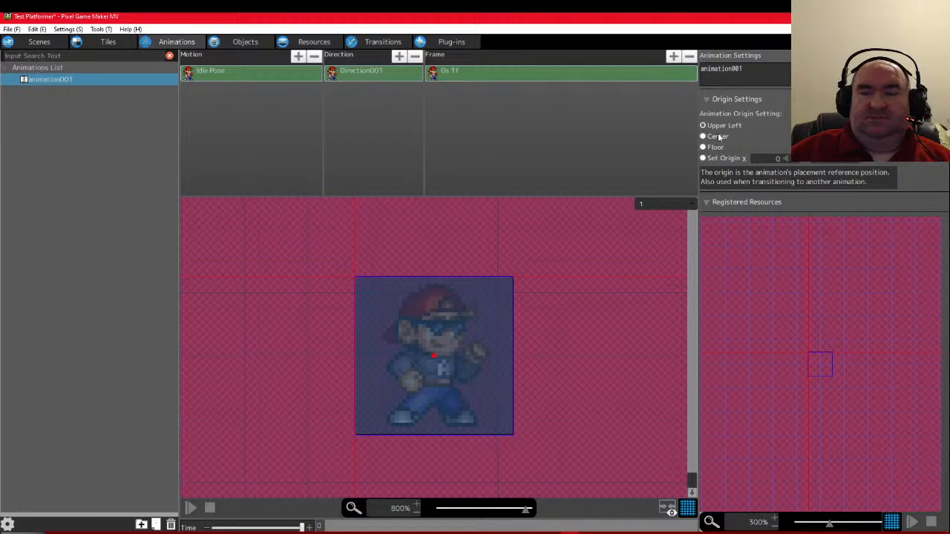
left_click(718, 137)
left_click(715, 147)
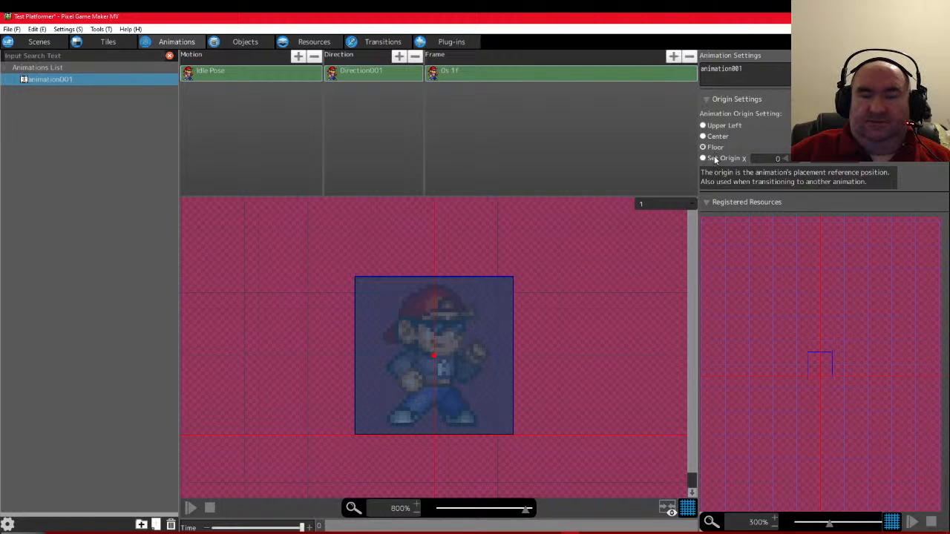
left_click(714, 137)
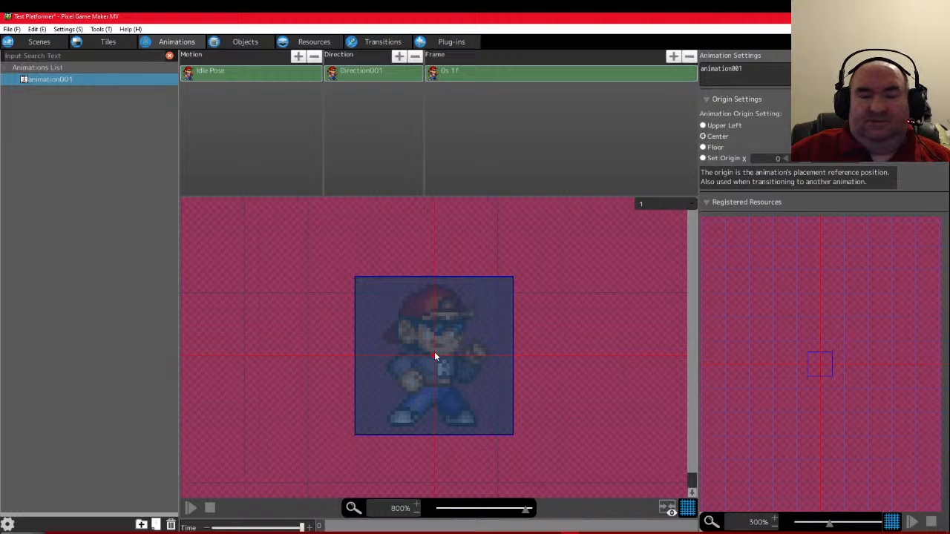
Select the Idle Pose frame and turn off the shaded overlay covering the sprite in the preview
left_click(449, 74)
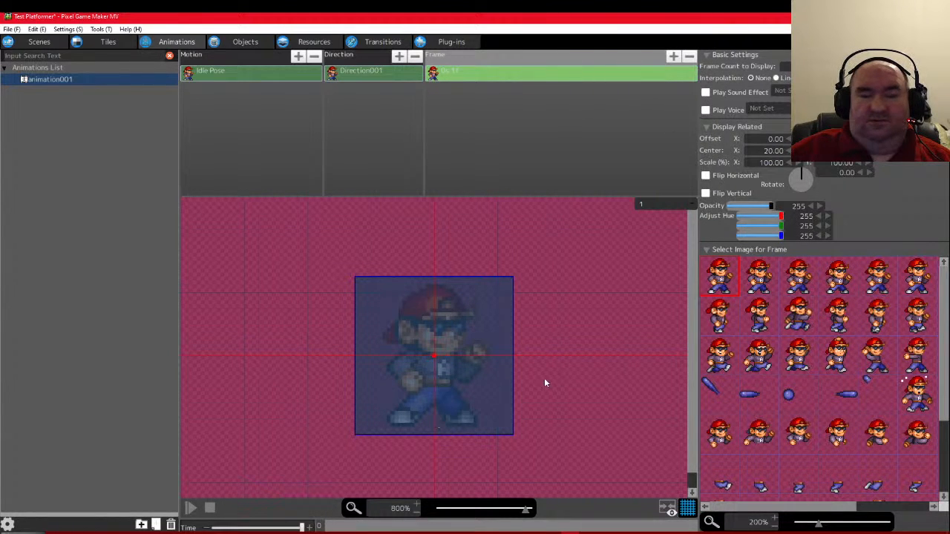
scroll(544, 380, "down", 3)
scroll(542, 389, "up", 4)
scroll(542, 387, "down", 1)
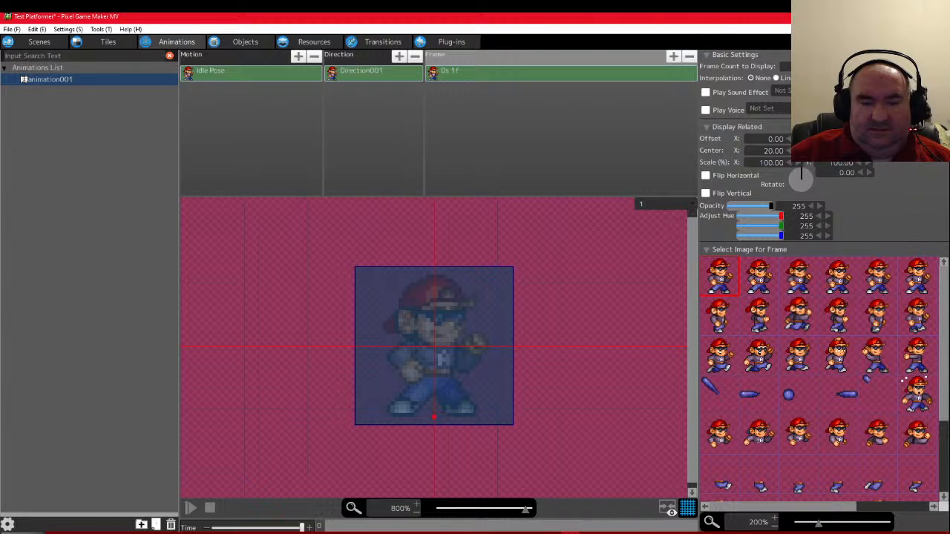
mouse_move(802, 174)
left_mouse_down()
mouse_move(790, 173)
mouse_move(798, 173)
mouse_move(792, 195)
mouse_move(795, 174)
mouse_move(807, 174)
mouse_move(770, 175)
mouse_move(814, 172)
mouse_move(801, 167)
left_mouse_up()
left_click(667, 506)
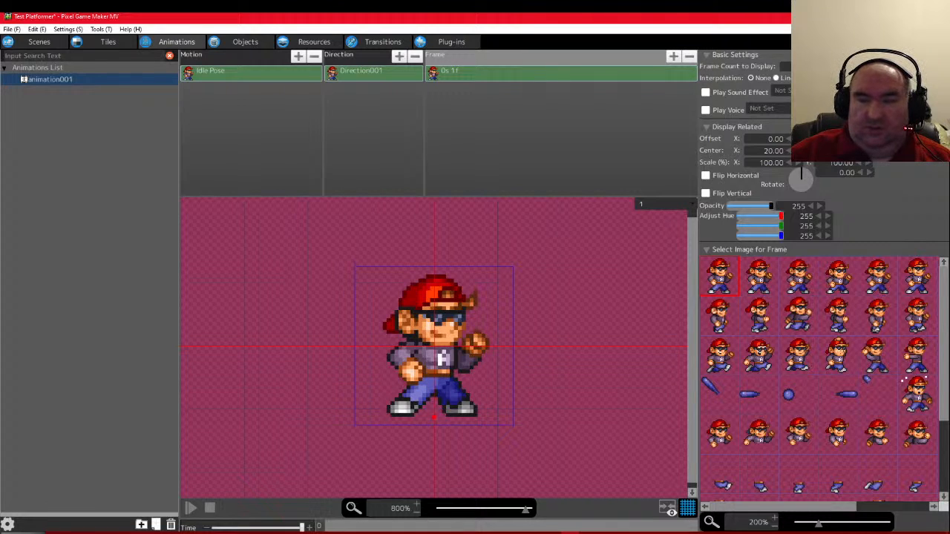
Try the first six idle images of the sprite sheet's top row on the frame, then restore the first image
left_click(209, 70)
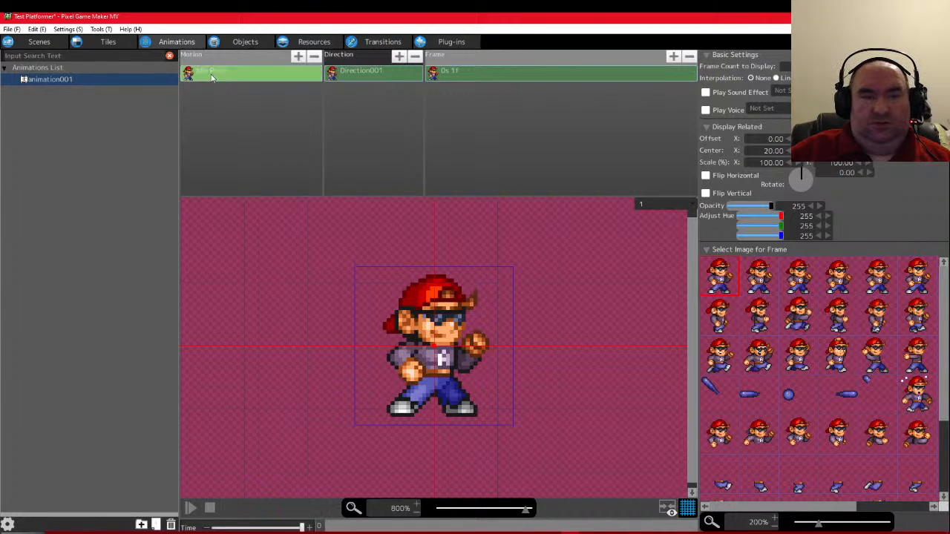
left_click(492, 78)
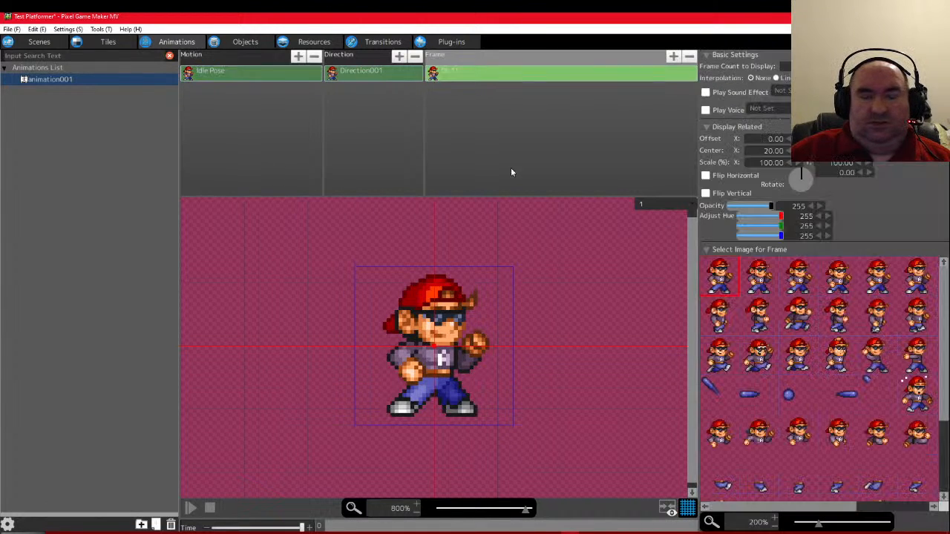
left_click(757, 278)
left_click(797, 279)
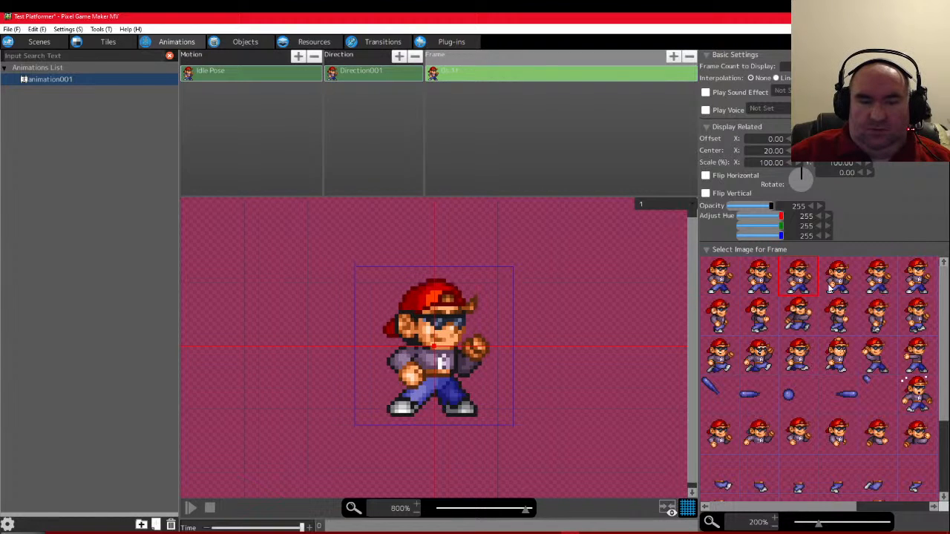
left_click(840, 283)
left_click(875, 285)
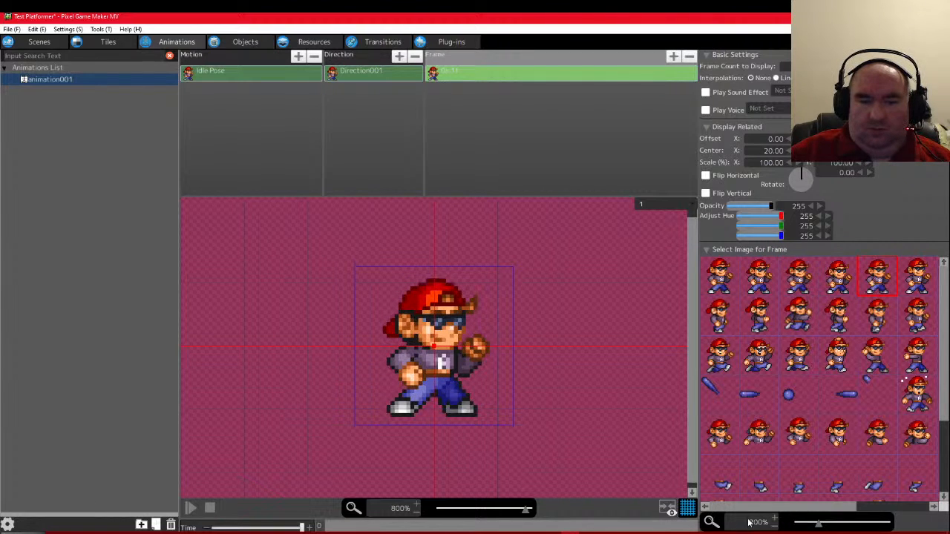
left_click_drag(830, 509, 859, 509)
left_click(855, 288)
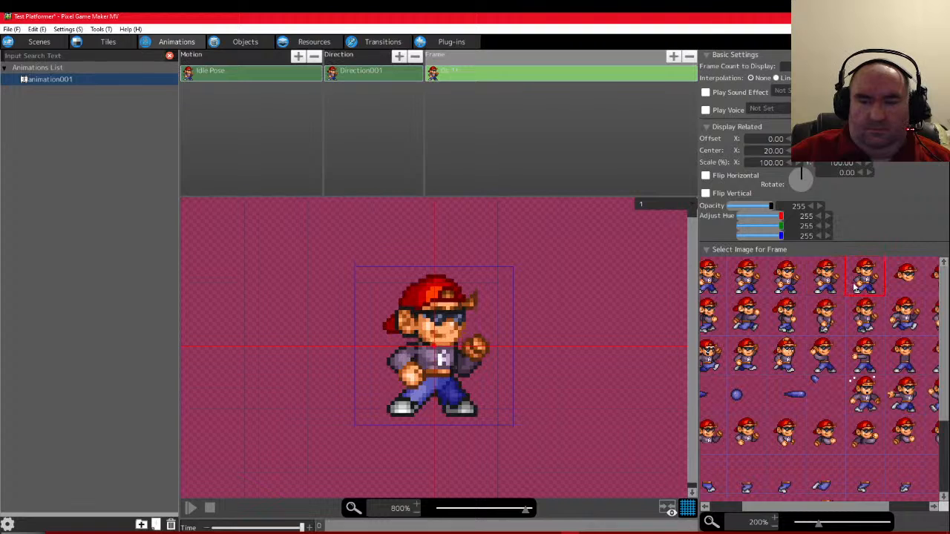
left_click_drag(783, 504, 755, 504)
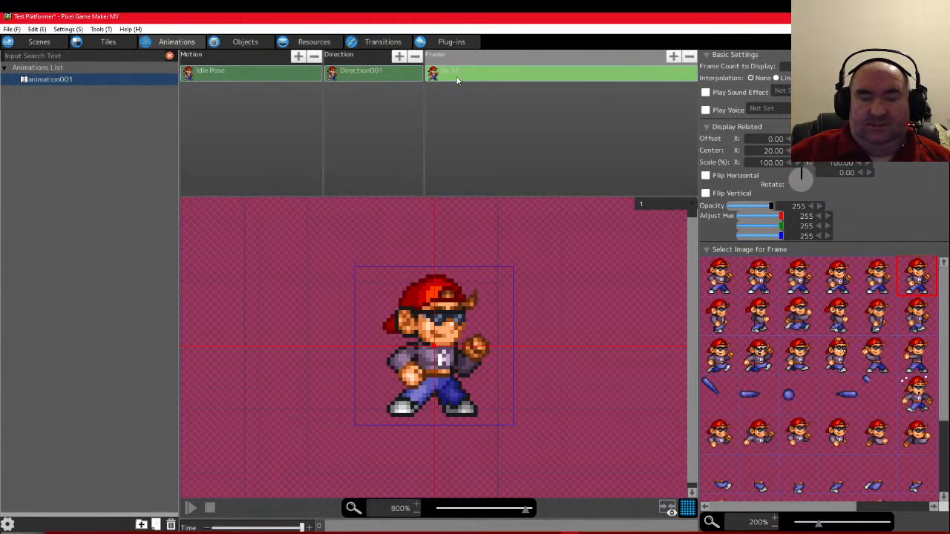
left_click(718, 286)
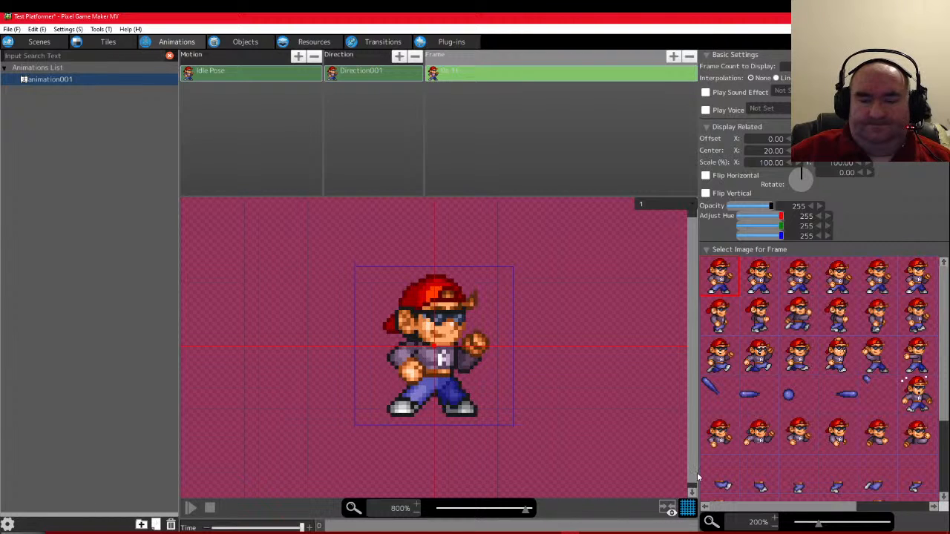
Widen the frame settings area and add five more Idle Pose frames using the second through sixth images of the sprite sheet's first row
left_click_drag(698, 472, 593, 468)
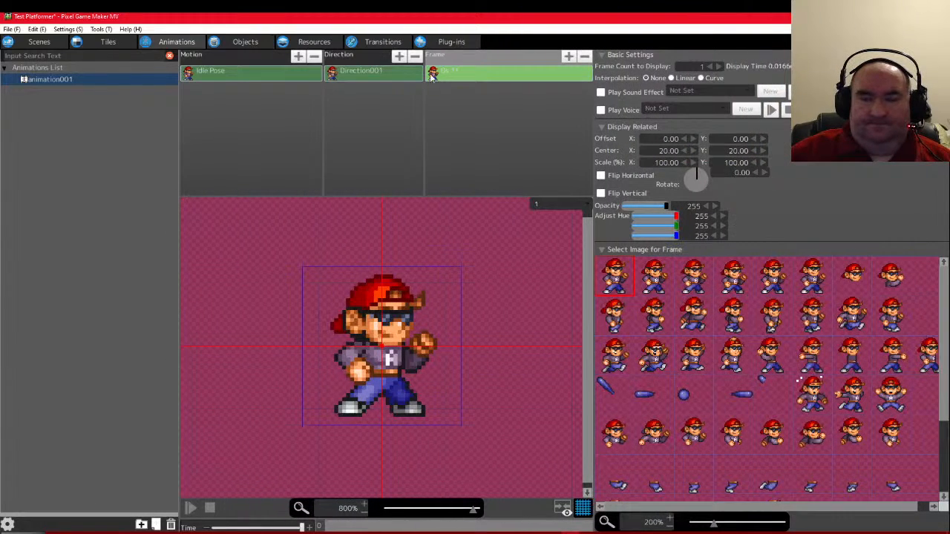
double_click(504, 143)
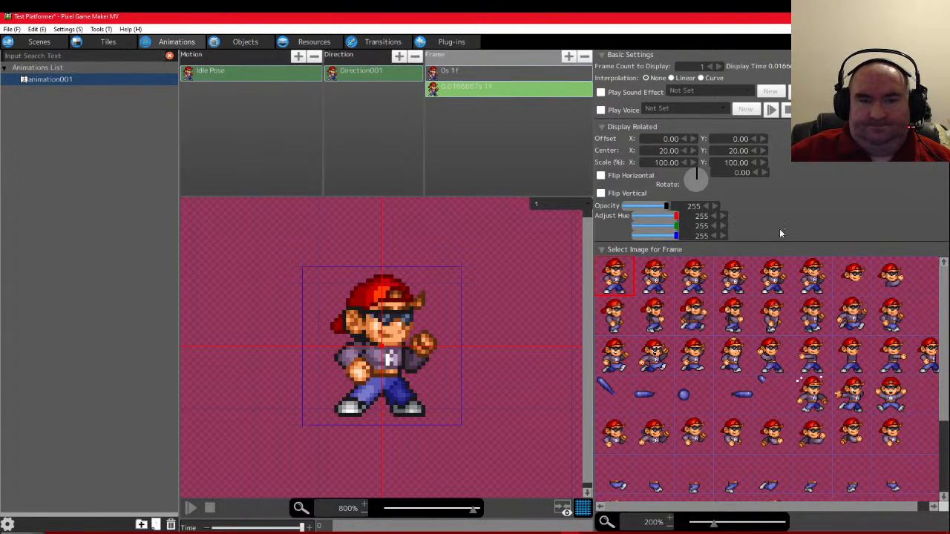
left_click(663, 278)
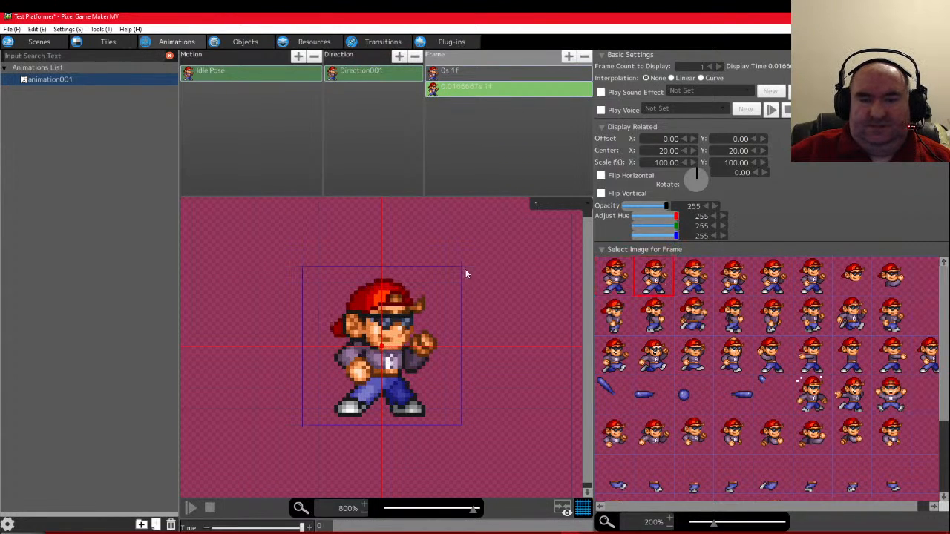
double_click(696, 281)
double_click(740, 282)
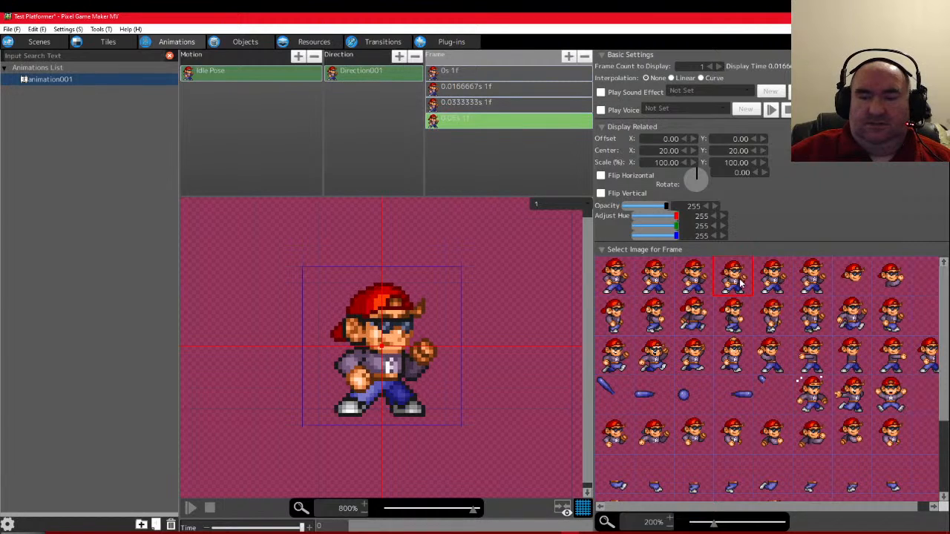
double_click(776, 282)
double_click(812, 283)
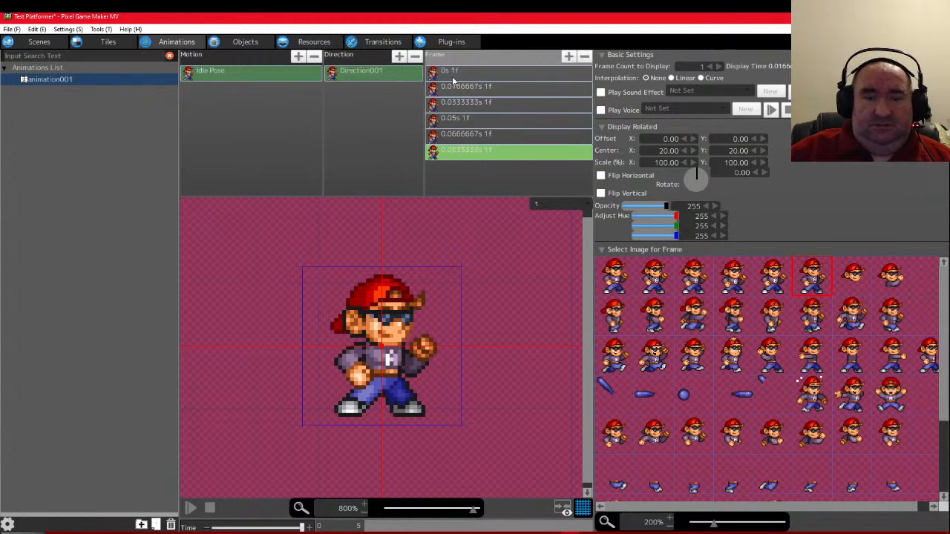
Look over the direction and motion settings, and play the Idle Pose animation from its first frame
left_click(347, 78)
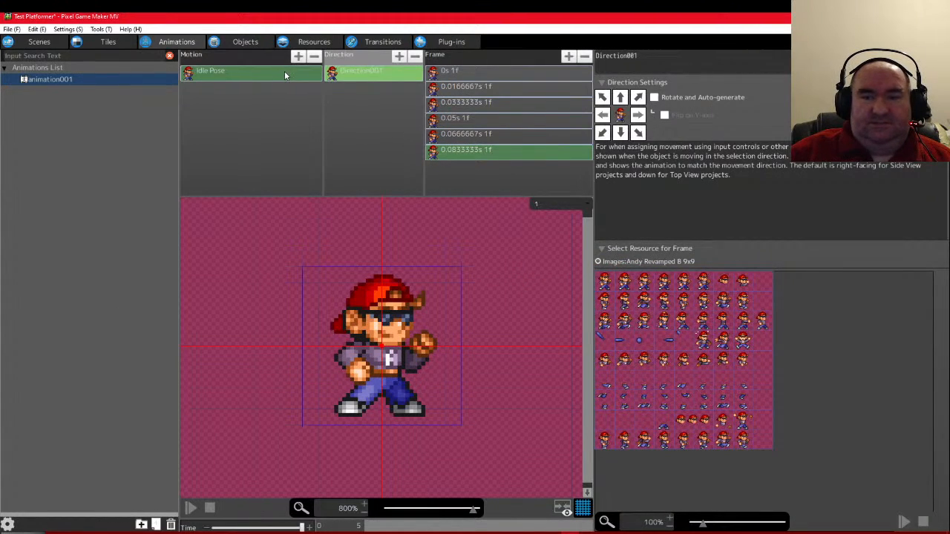
left_click(285, 71)
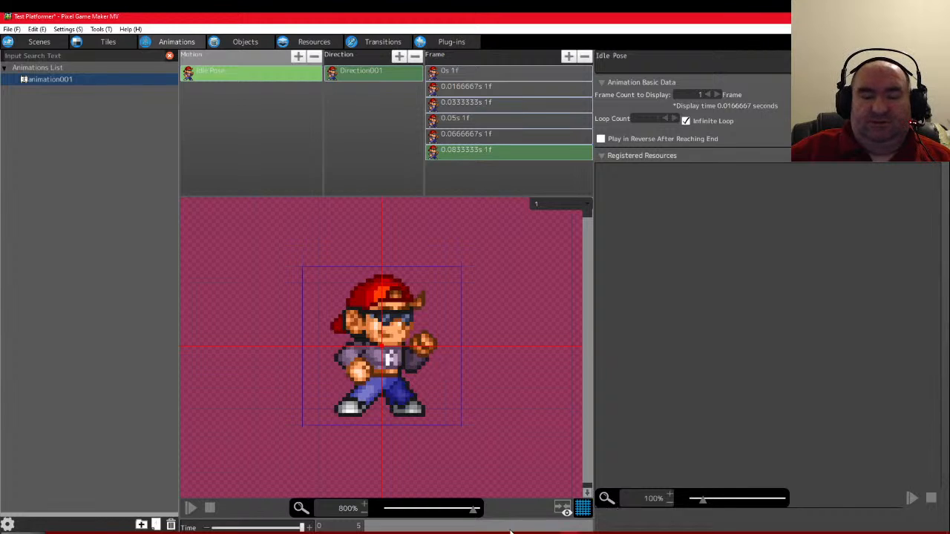
left_click(460, 532)
left_click(460, 533)
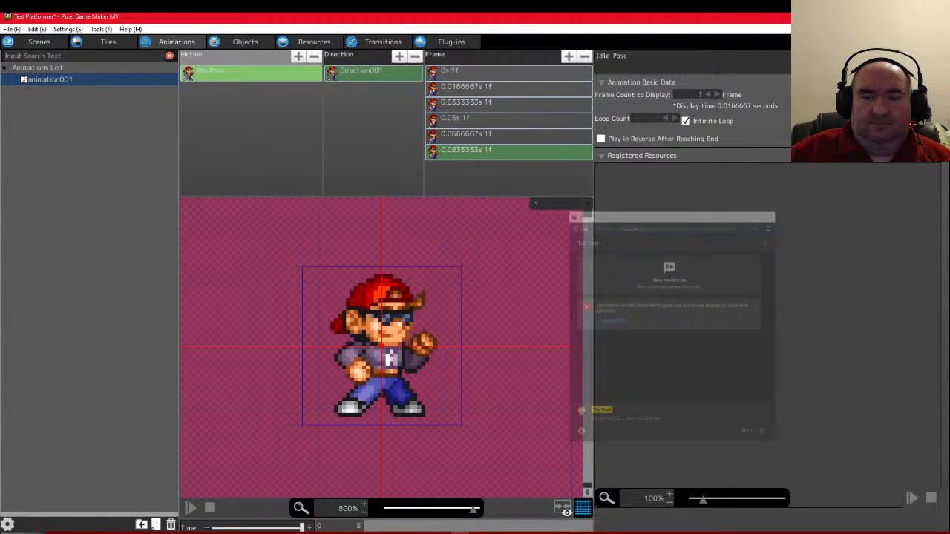
left_click(455, 74)
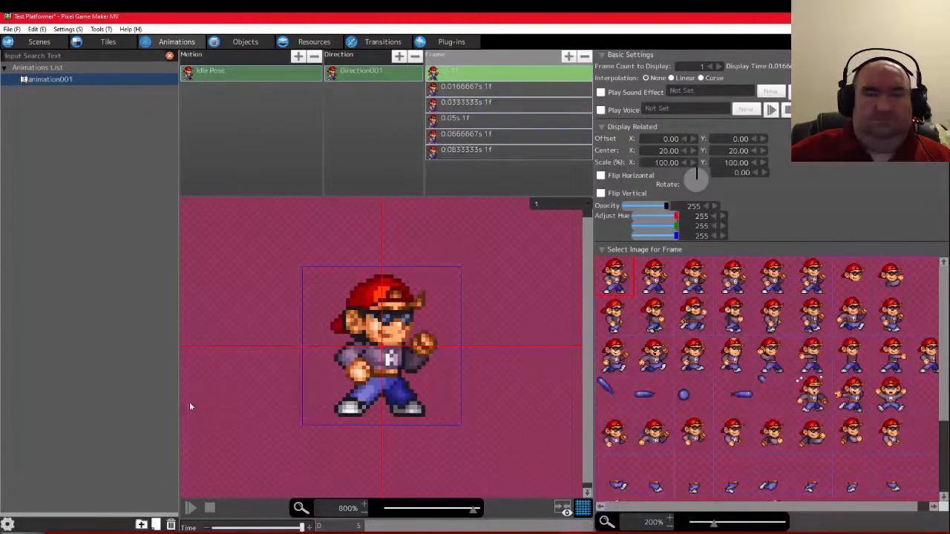
left_click(192, 509)
left_click(190, 509)
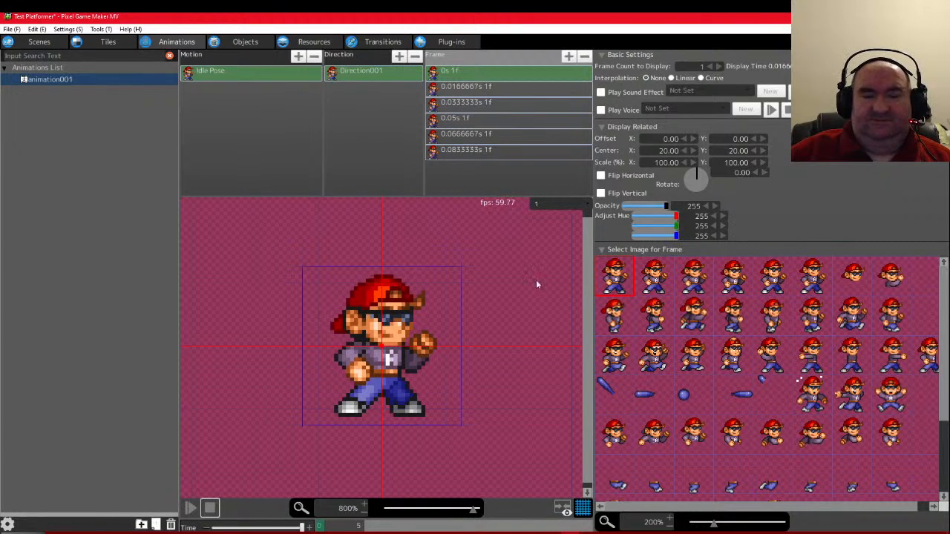
Select all six Idle Pose frames and raise their frame count to display to 13
left_click(479, 150, "shift")
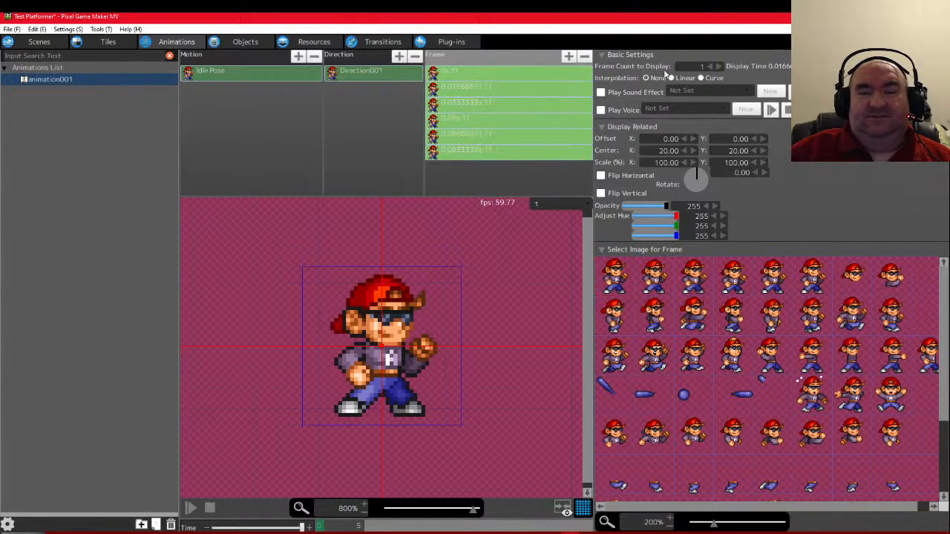
left_click(719, 67)
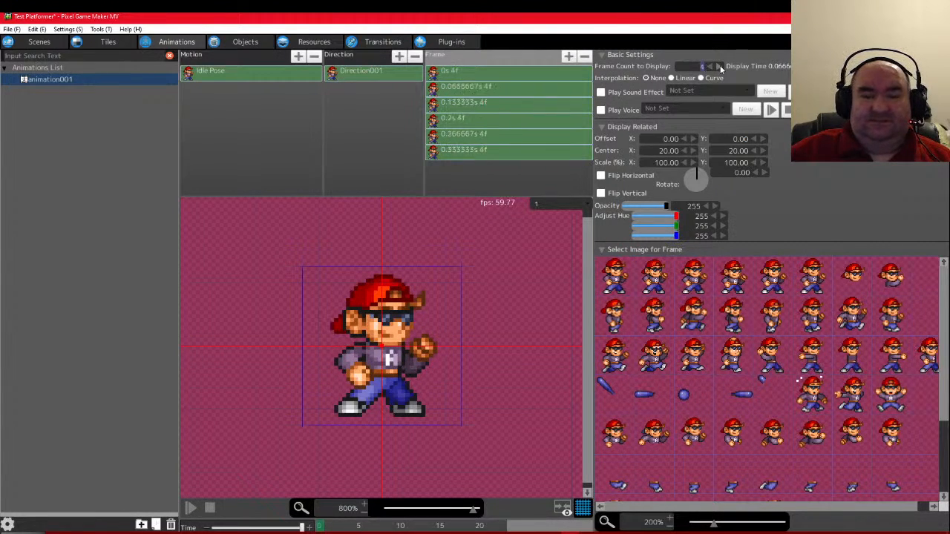
left_click(719, 66)
left_click(719, 67)
left_click(719, 67)
left_click(719, 67)
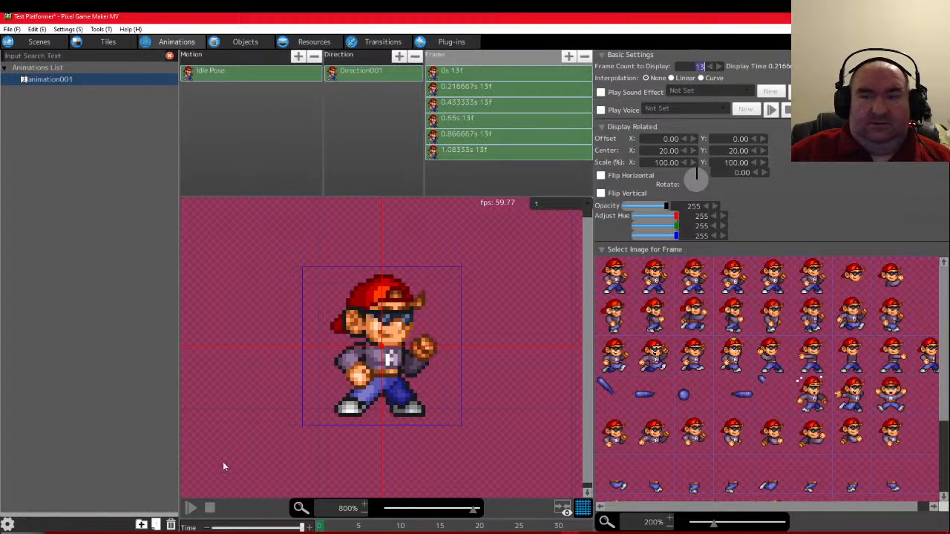
Play the animation and adjust the selected frames' speed by setting their frame count to display to 6
left_click(190, 508)
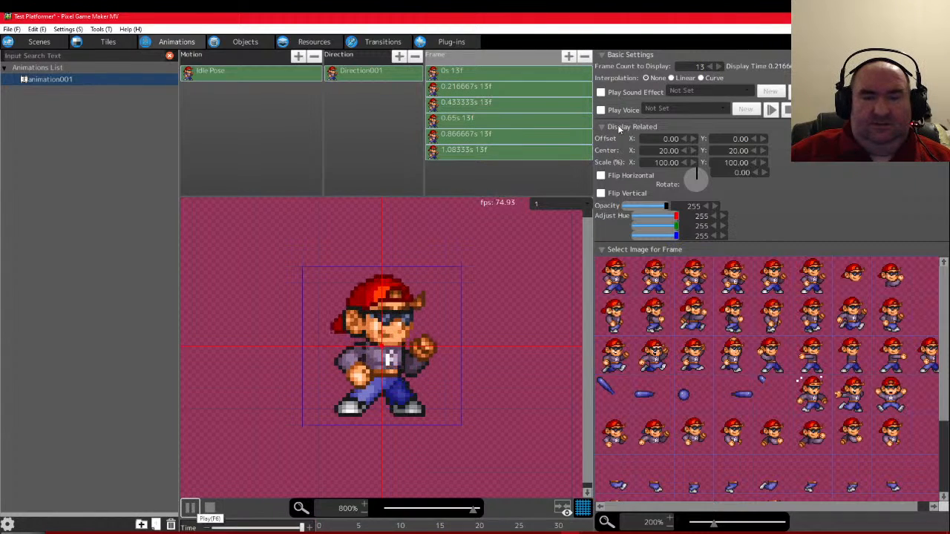
scroll(709, 67, "down", 7)
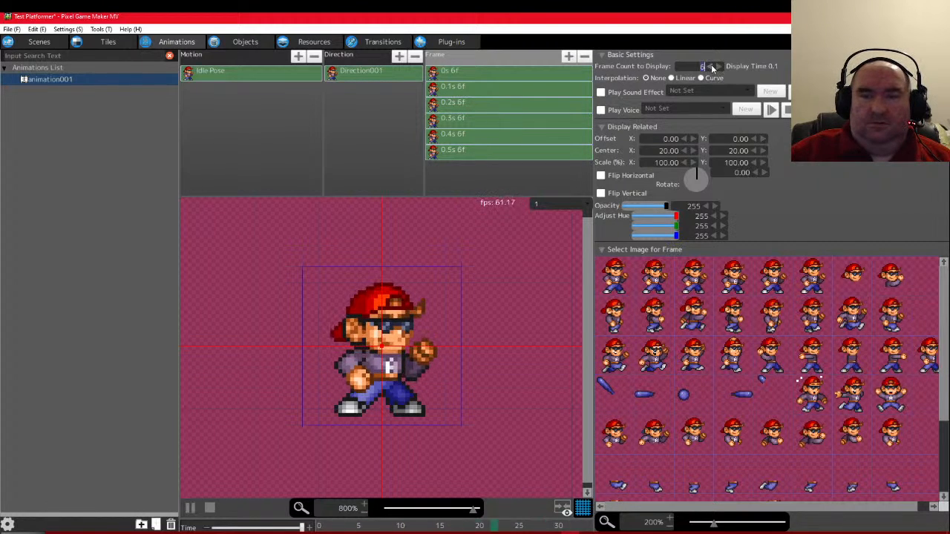
scroll(711, 68, "down", 2)
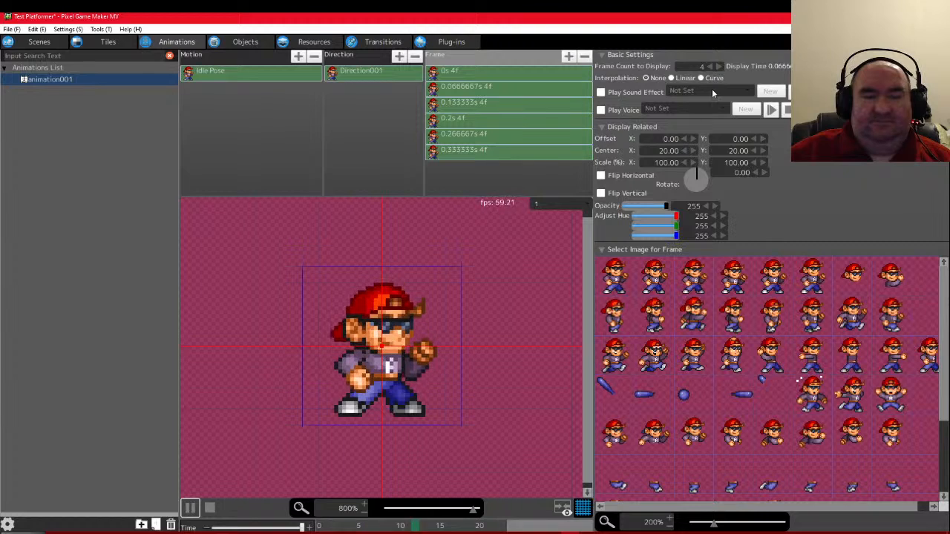
scroll(717, 68, "down", 1)
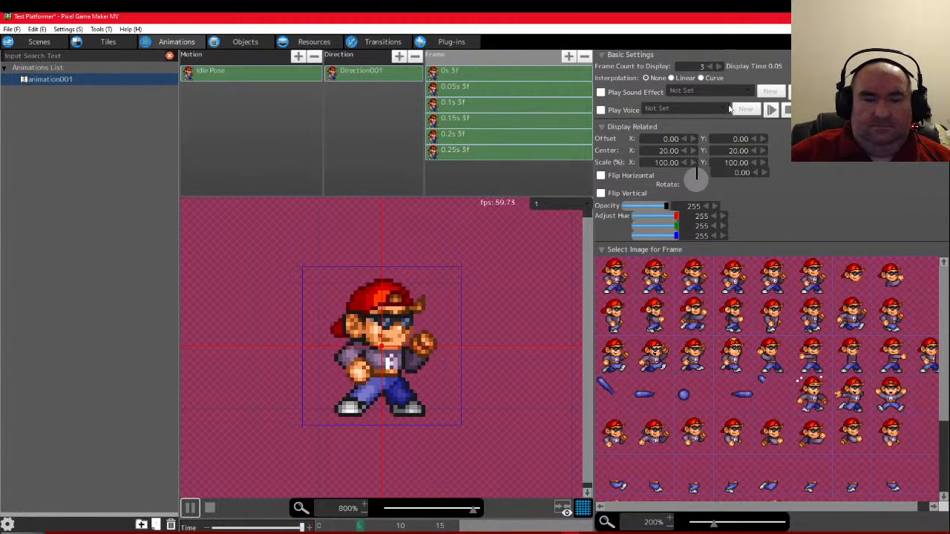
scroll(717, 67, "up", 3)
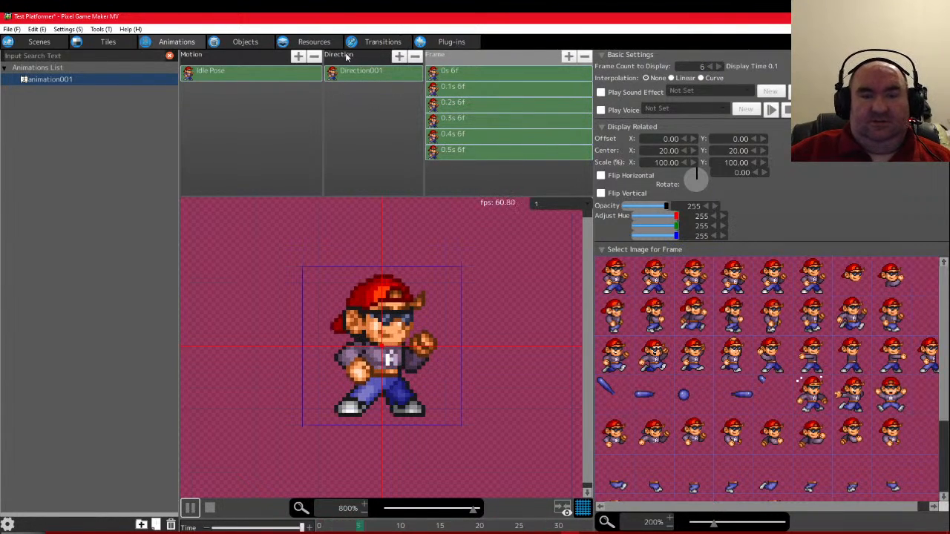
Rename the Idle Pose's first direction as Right and assign it to the right-facing movement direction
left_click(360, 73)
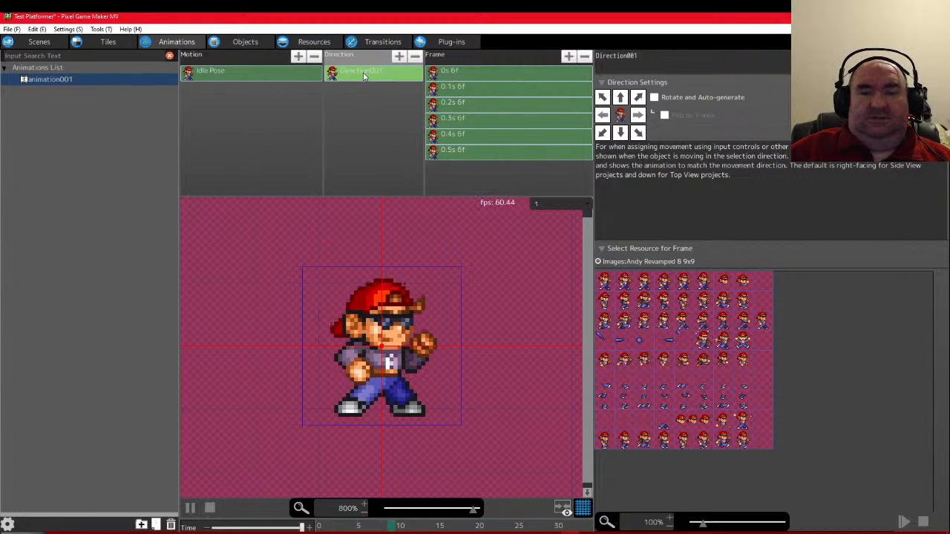
double_click(366, 74)
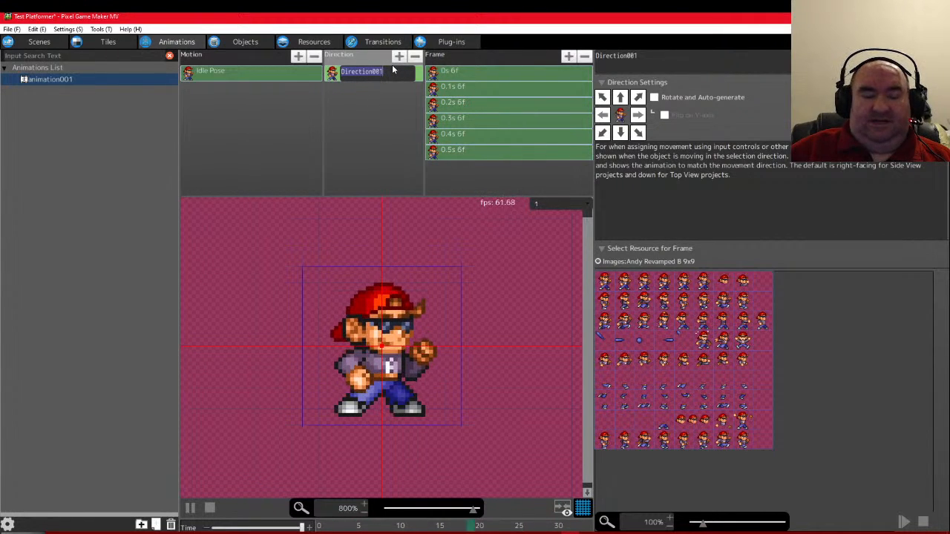
type("Right")
key("Return")
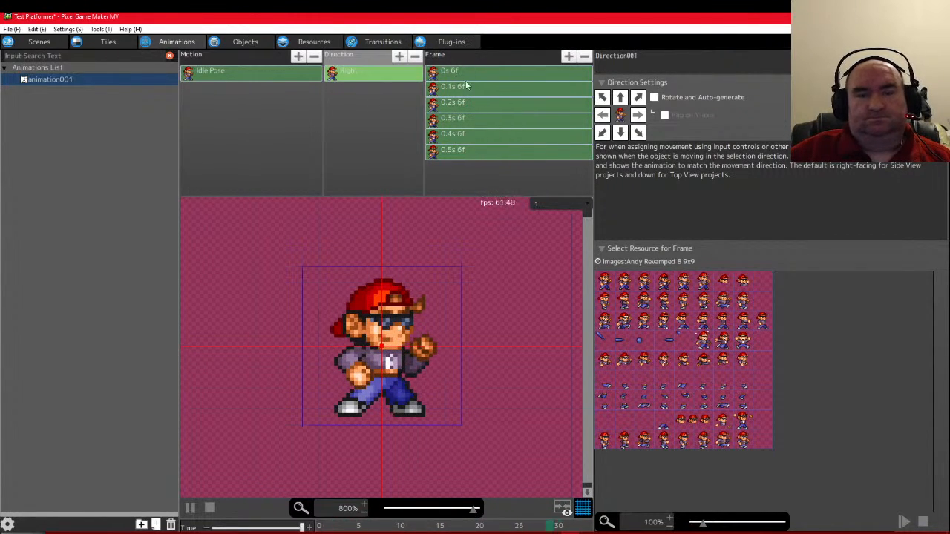
left_click(638, 115)
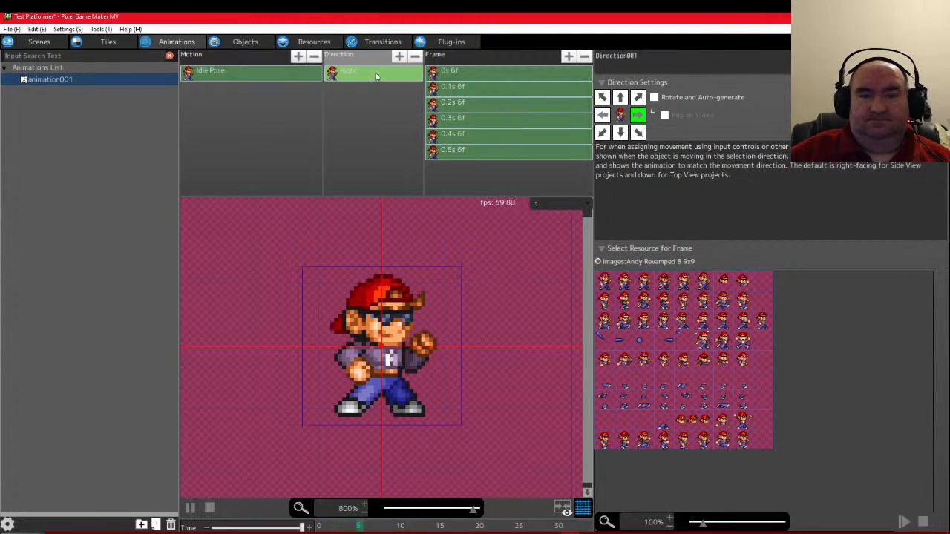
Duplicate the Idle Pose's Right direction and rename the copy as Left
left_click(335, 77)
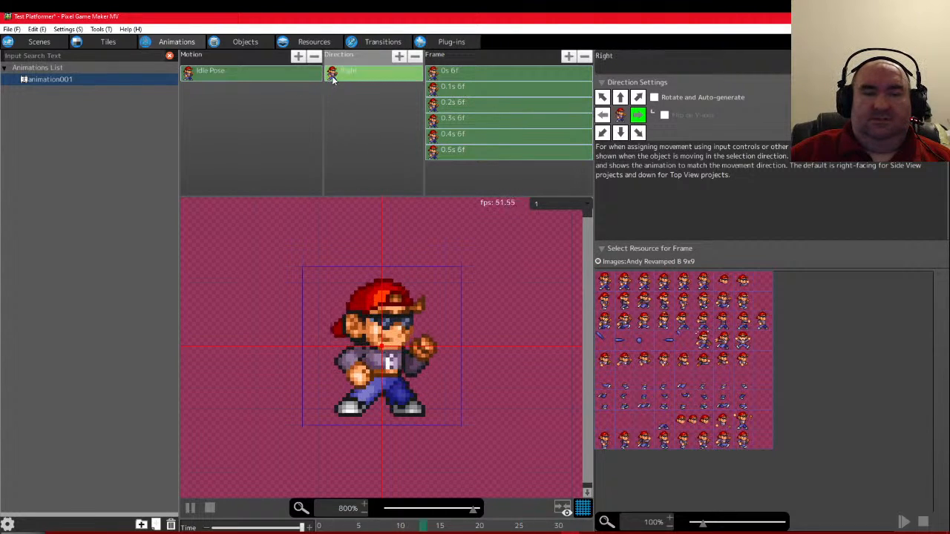
left_click(332, 76)
key("ctrl+c")
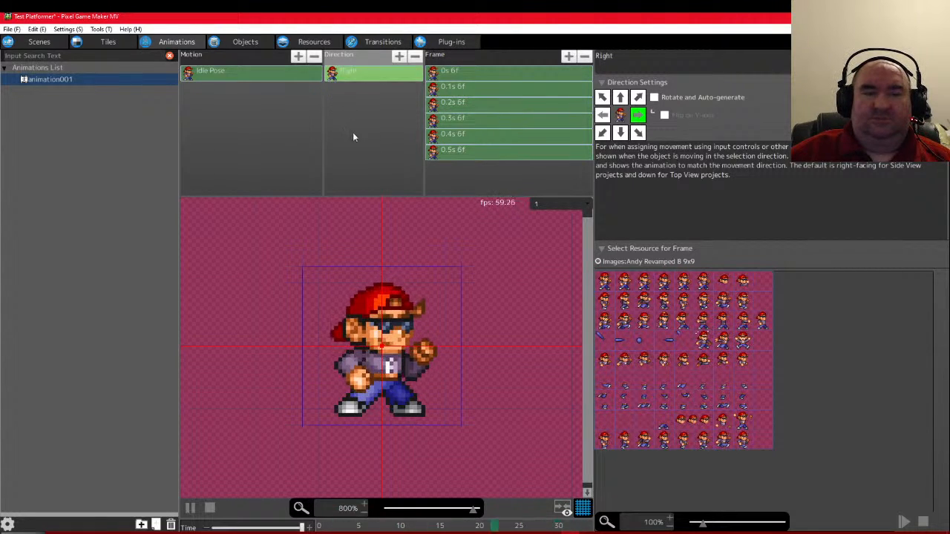
key("ctrl+v")
left_click(355, 89)
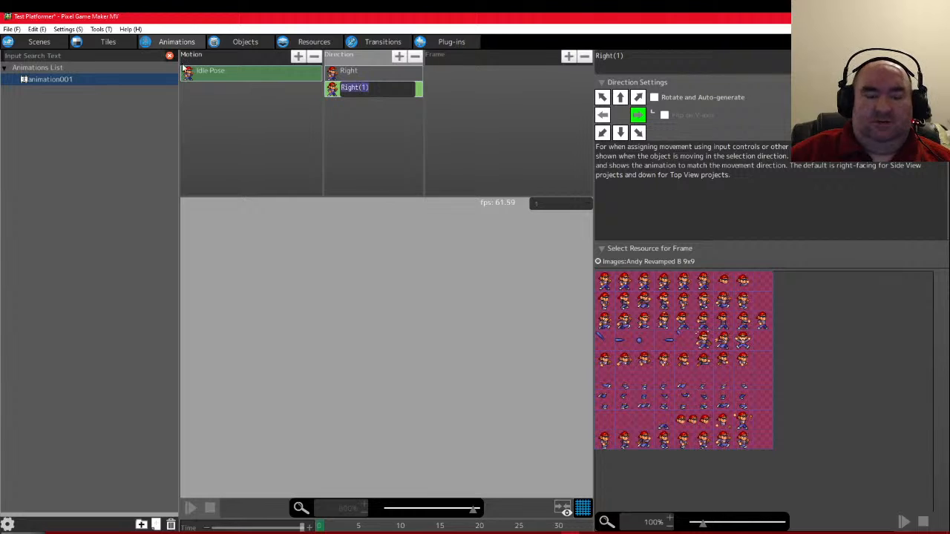
type("Left")
key("Return")
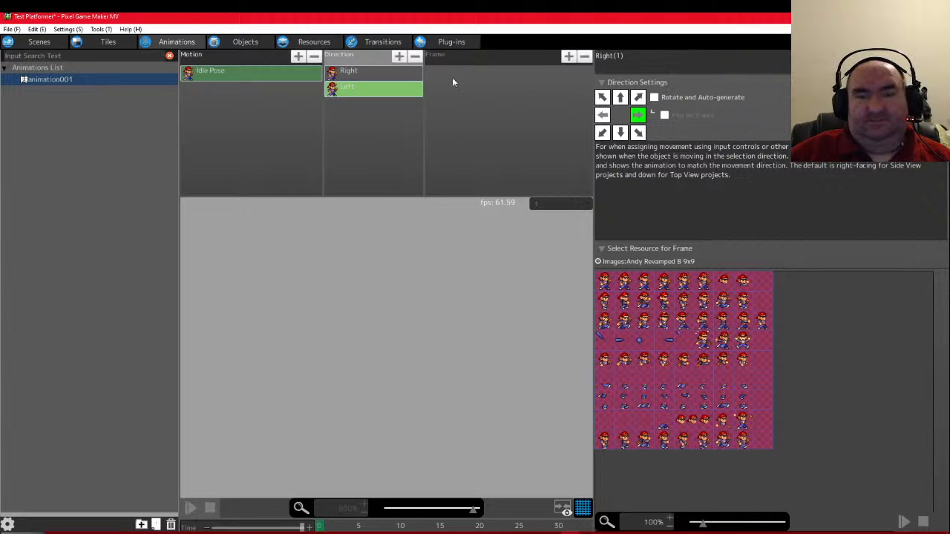
Select all six frames of the Left direction and flip them horizontally
left_click(377, 90)
left_click(487, 74)
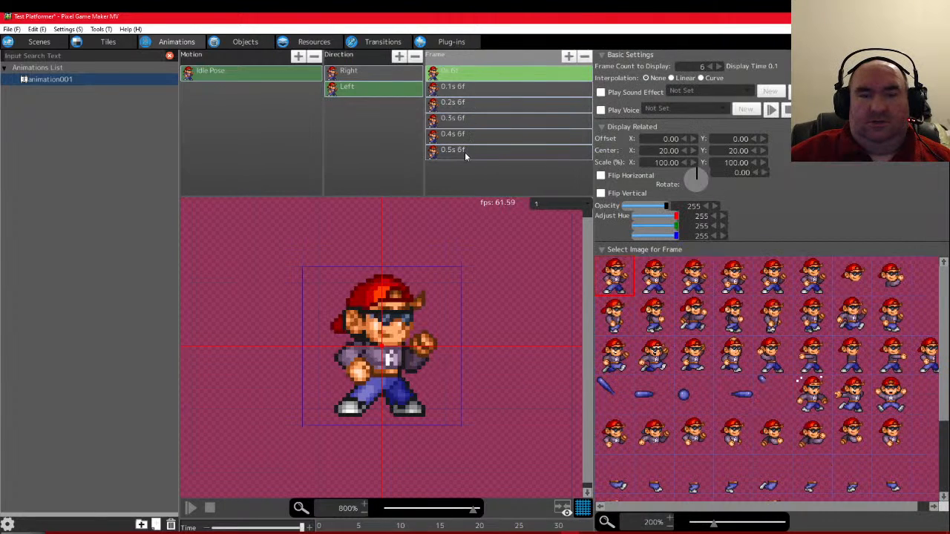
left_click(465, 152, "shift")
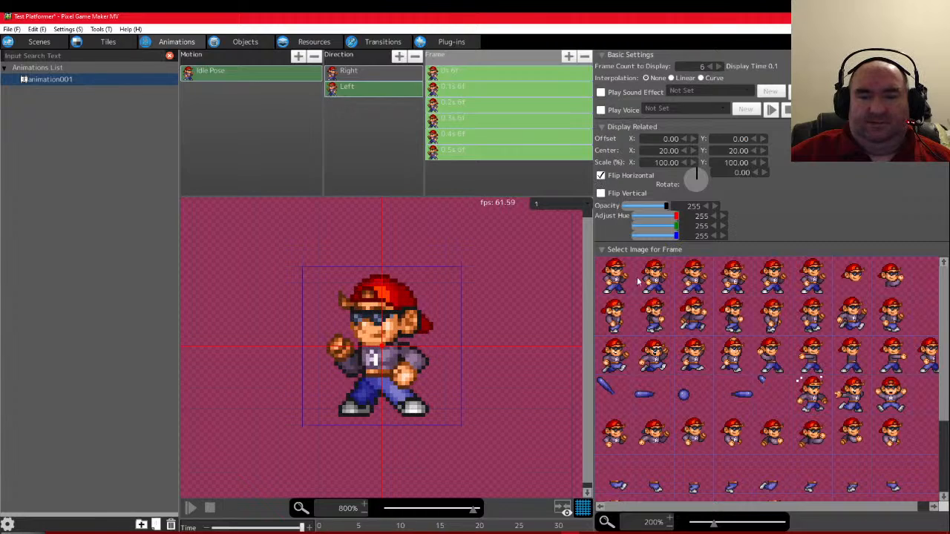
Assign the Left direction to left-facing movement and preview its idle animation against the Right direction
left_click(367, 75)
left_click(362, 89)
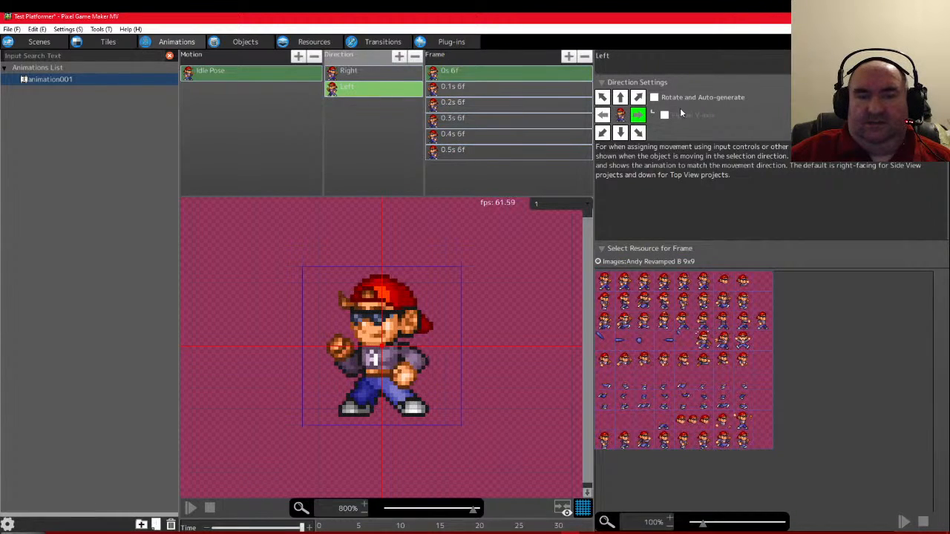
left_click(352, 75)
left_click(350, 88)
left_click(351, 75)
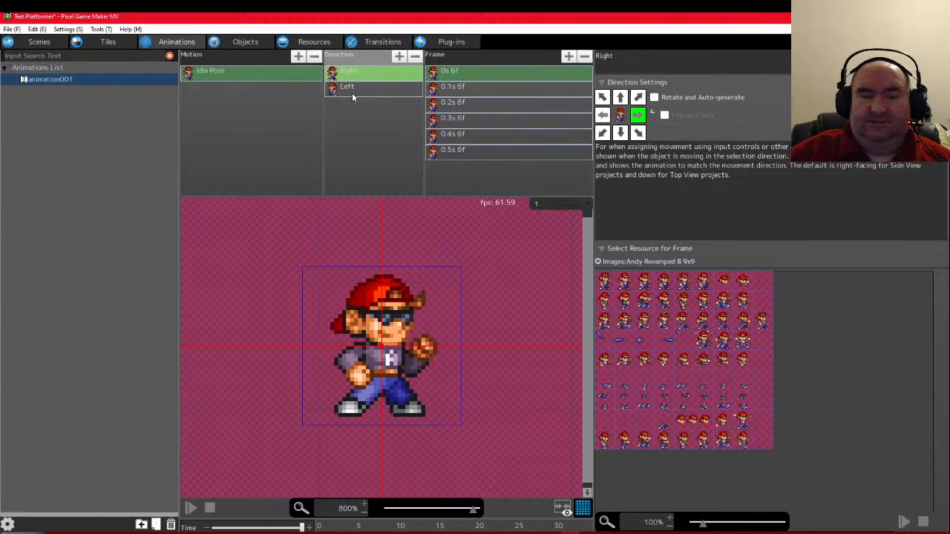
left_click(352, 90)
left_click(355, 73)
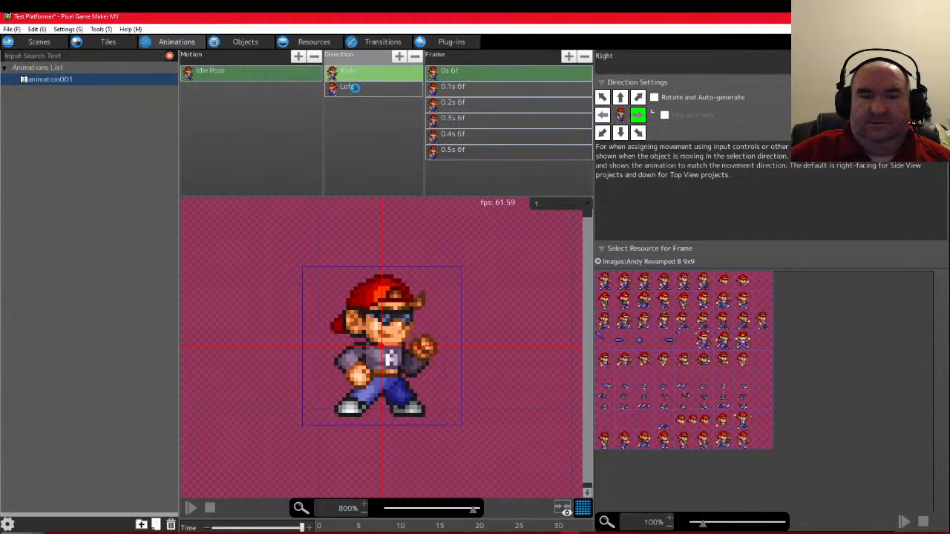
left_click(355, 88)
left_click(190, 507)
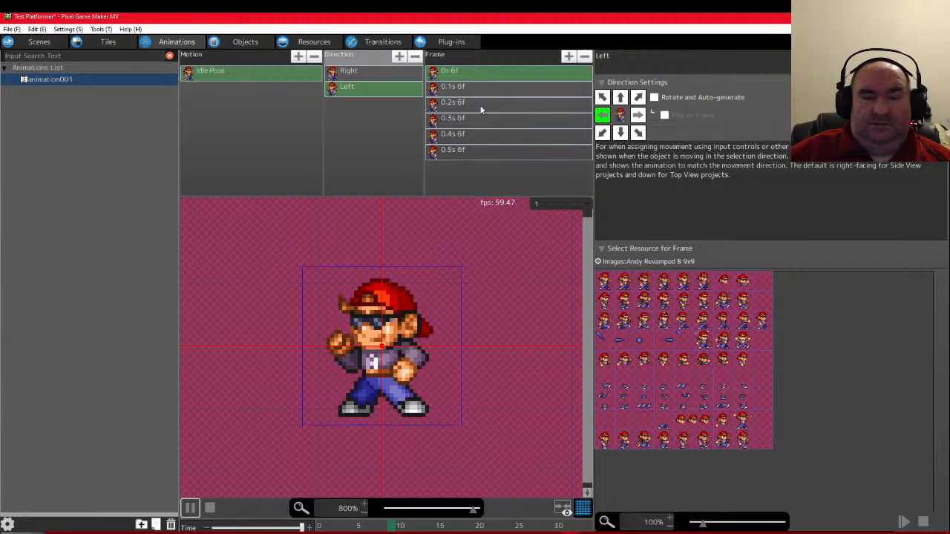
left_click(359, 74)
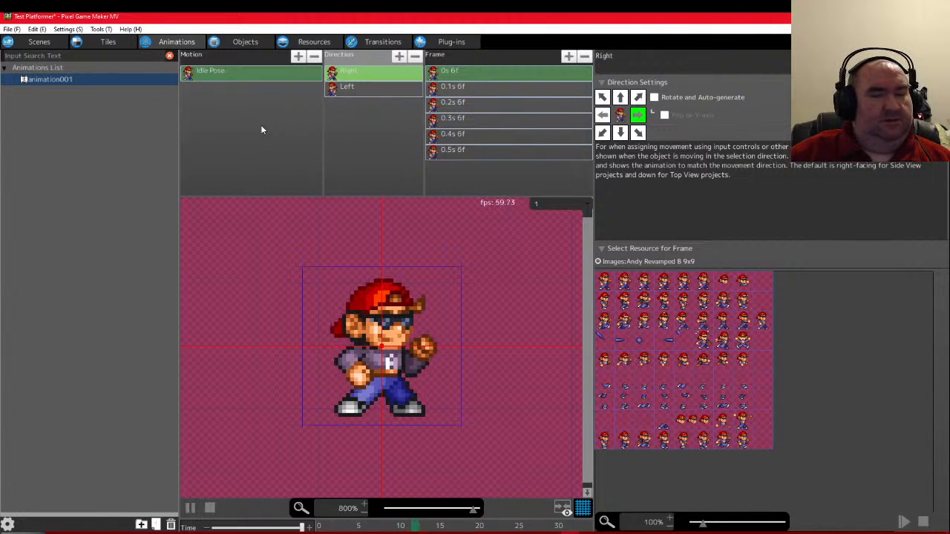
Duplicate the whole Idle Pose motion and delete the copy
left_click(206, 75)
double_click(216, 78)
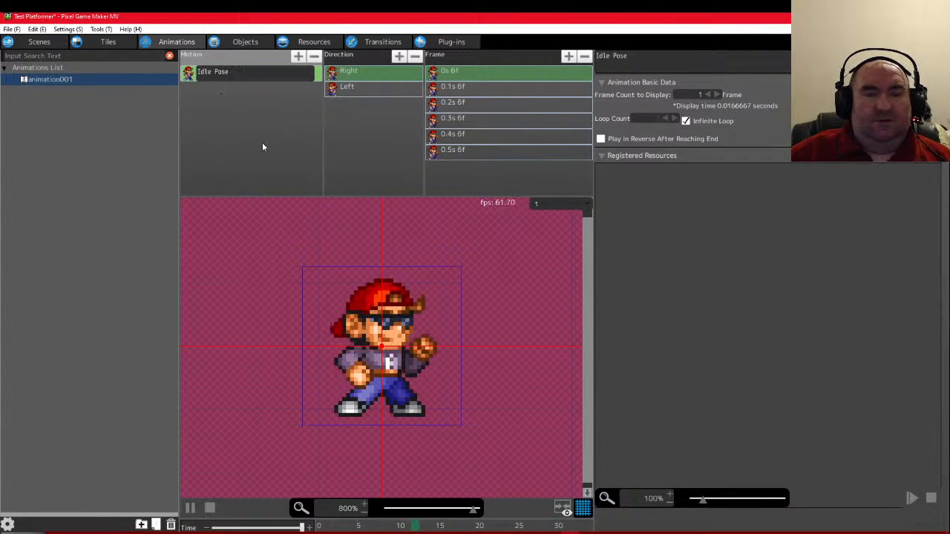
left_click(190, 81)
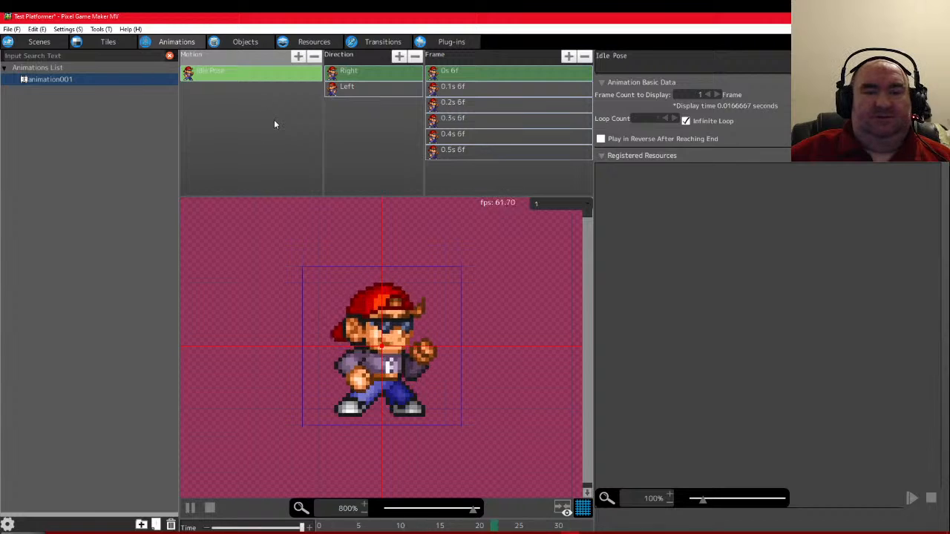
key("ctrl+v")
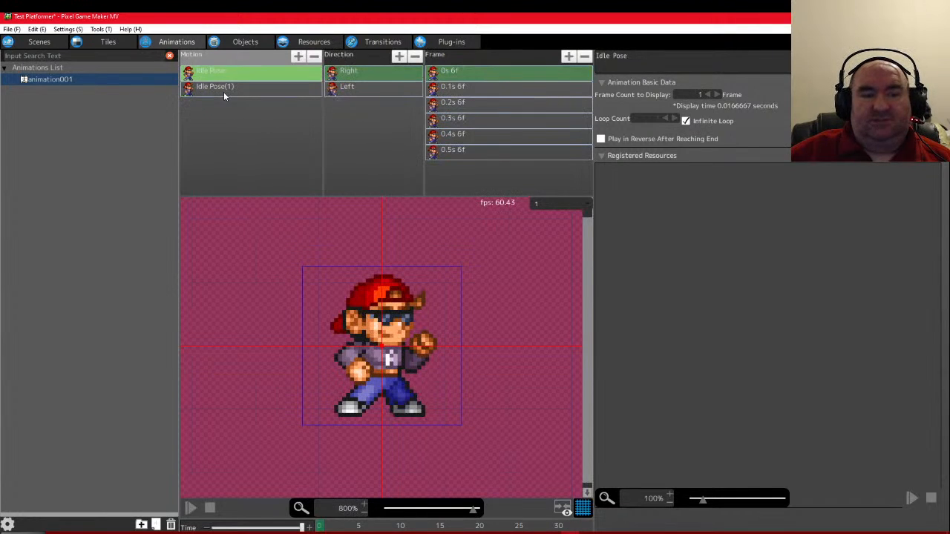
key("Delete")
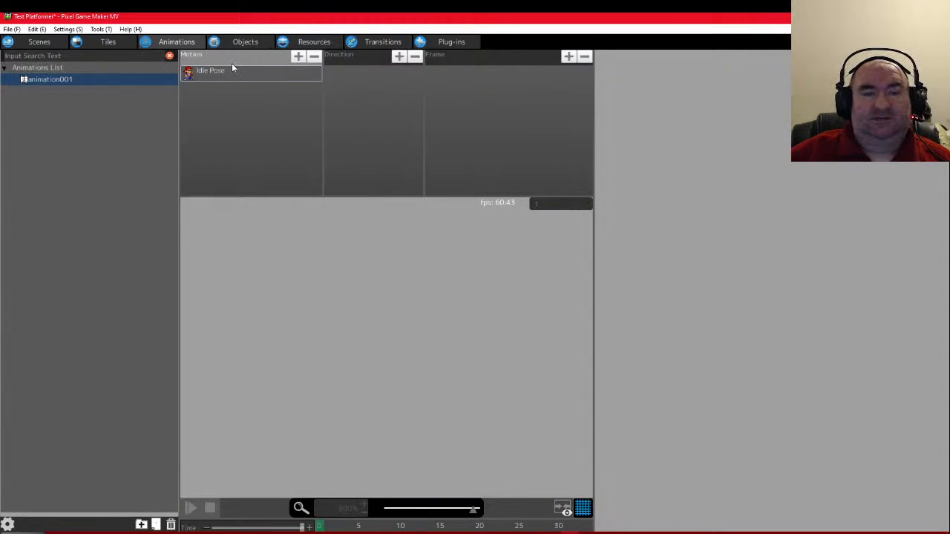
Delete the Left direction from the Idle Pose motion and select the remaining Right direction
left_click(239, 77)
left_click(343, 92)
right_click(351, 93)
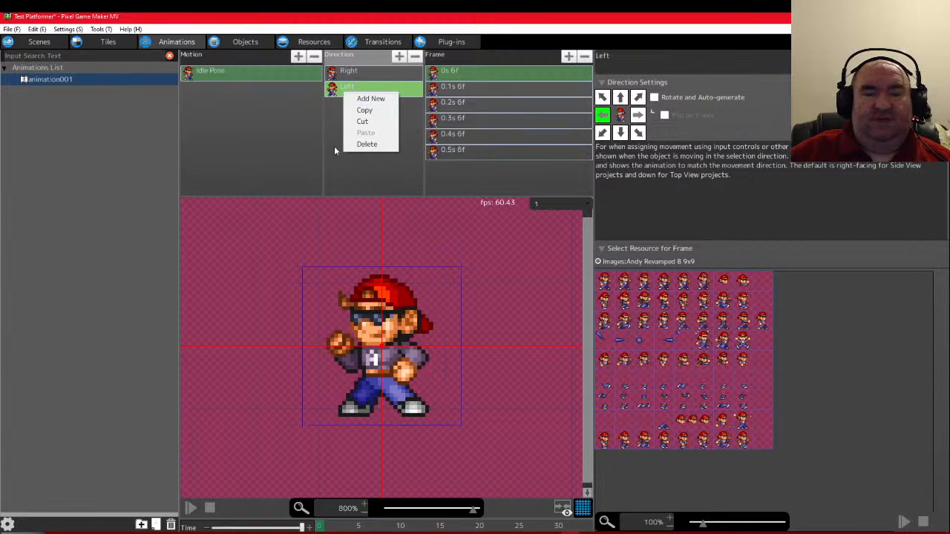
left_click(365, 148)
left_click(370, 75)
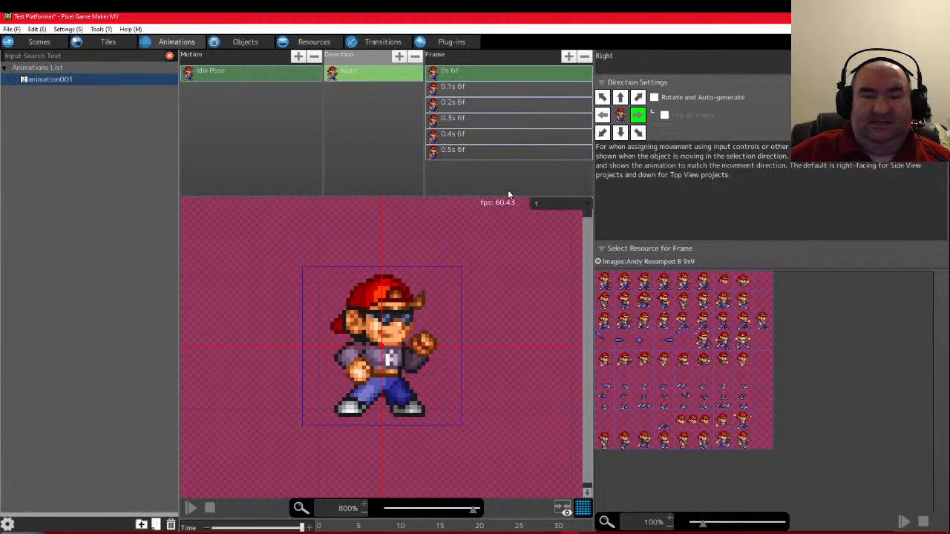
Display the detection areas over the sprite and resize the panes to widen the preview and reveal the timeline's detection tracks
left_click(564, 509)
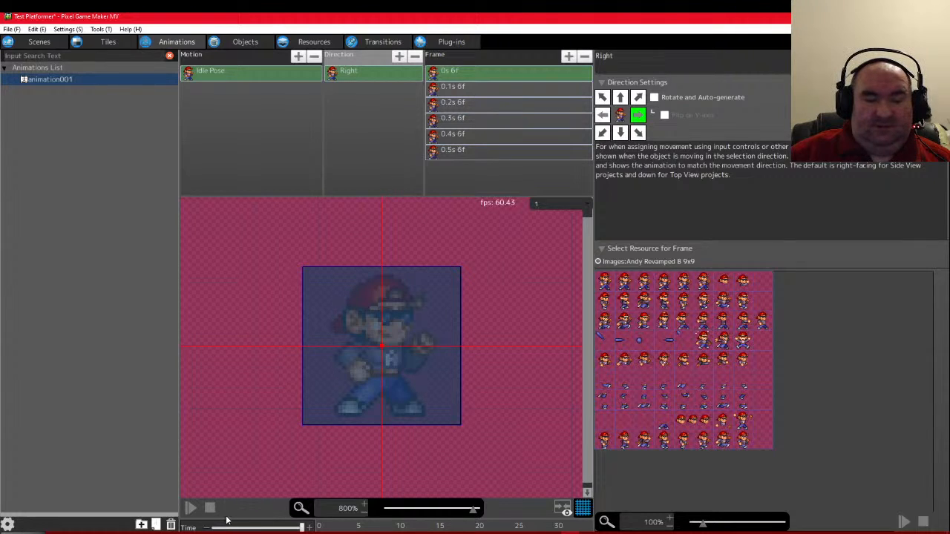
left_click_drag(177, 488, 99, 482)
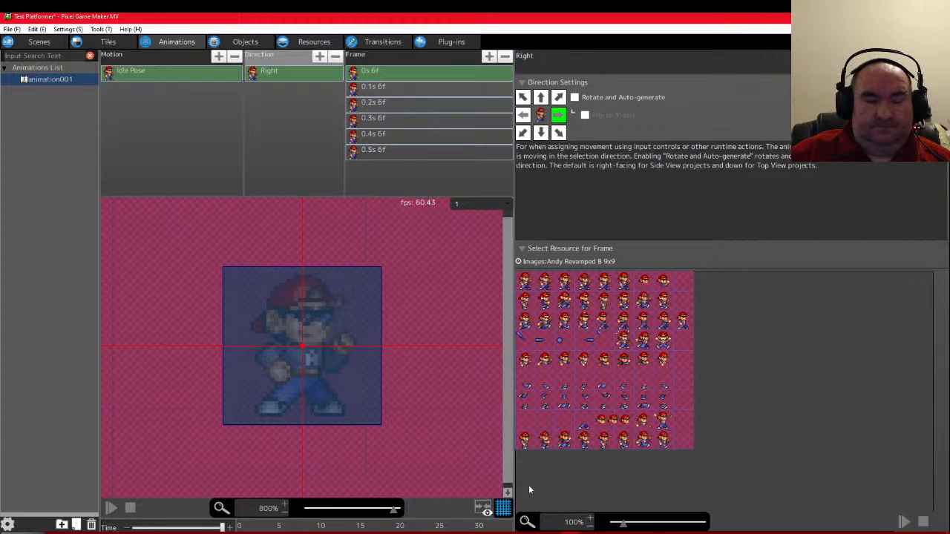
left_click_drag(517, 486, 889, 452)
scroll(620, 434, "down", 2)
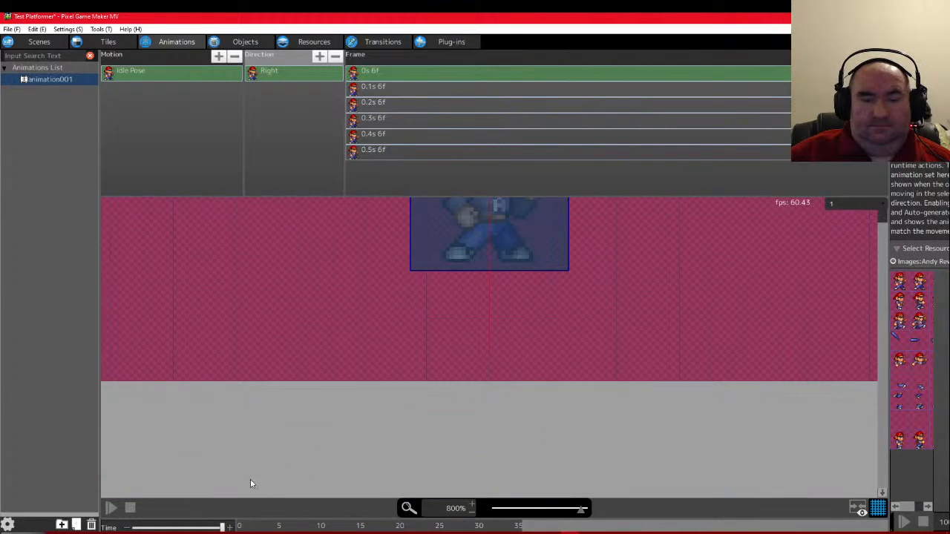
left_click_drag(247, 517, 264, 392)
scroll(883, 295, "down", 2)
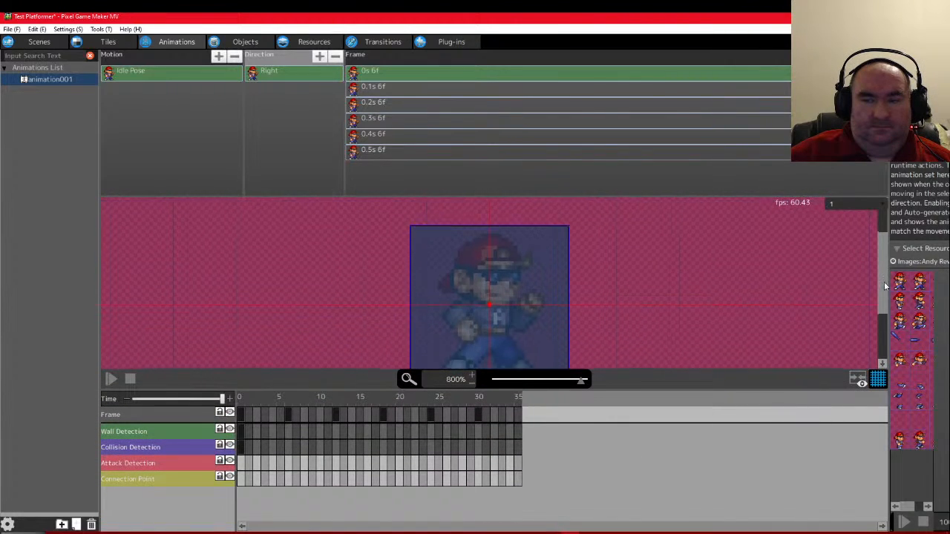
Shrink the Collision Detection box at frame 0 from its top and both sides to fit around the character's body
left_click(241, 446)
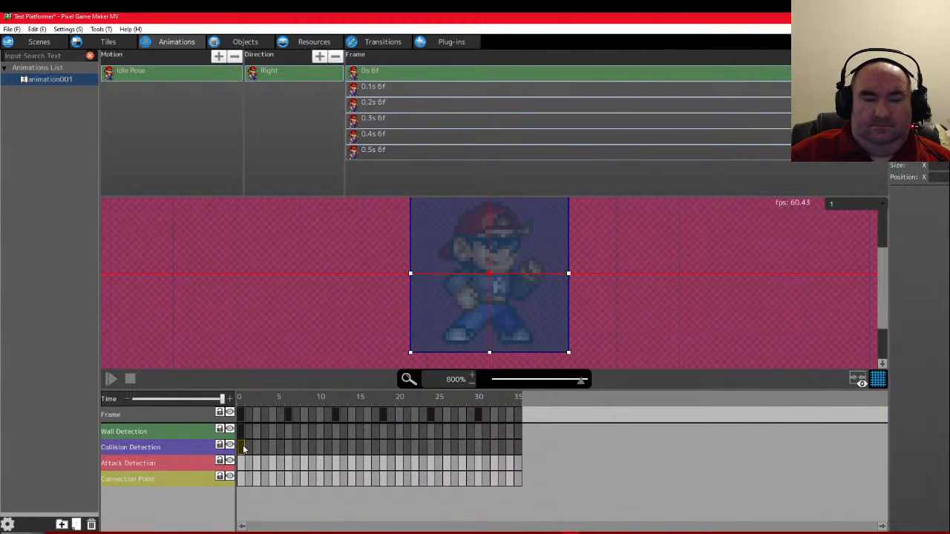
scroll(549, 294, "up", 1)
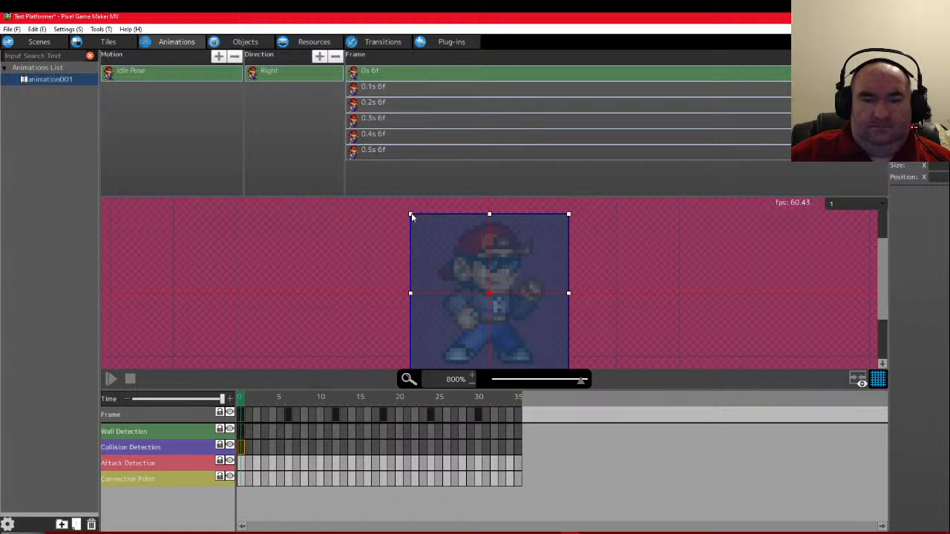
left_click_drag(410, 214, 452, 226)
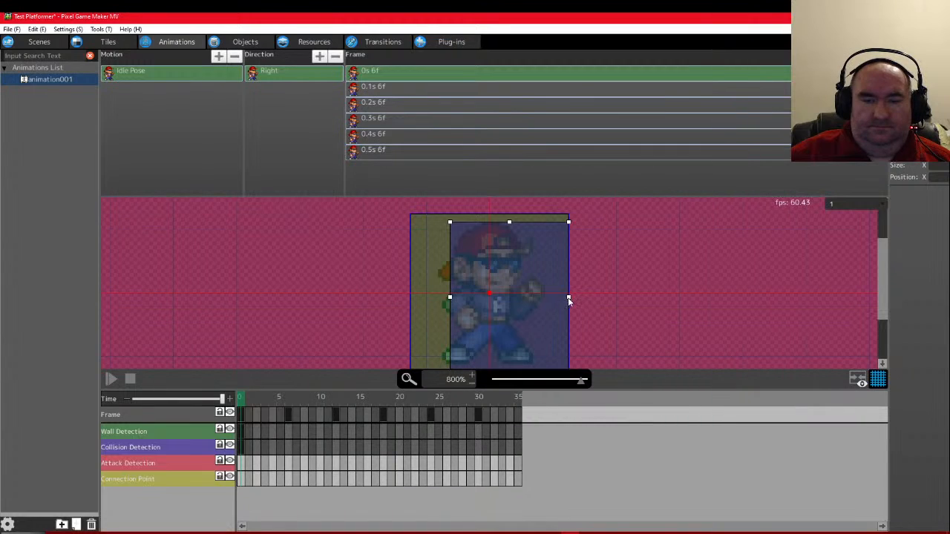
left_click_drag(568, 298, 532, 299)
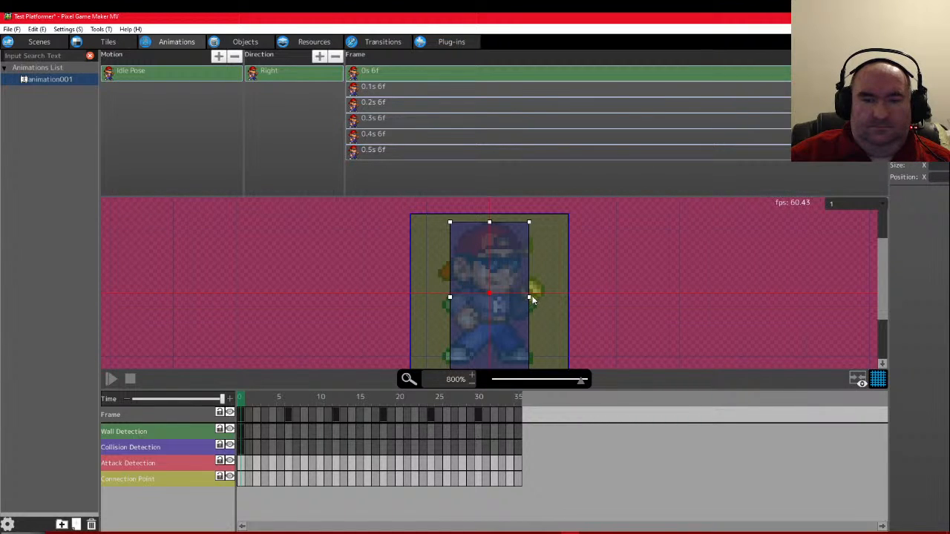
scroll(613, 310, "down", 1)
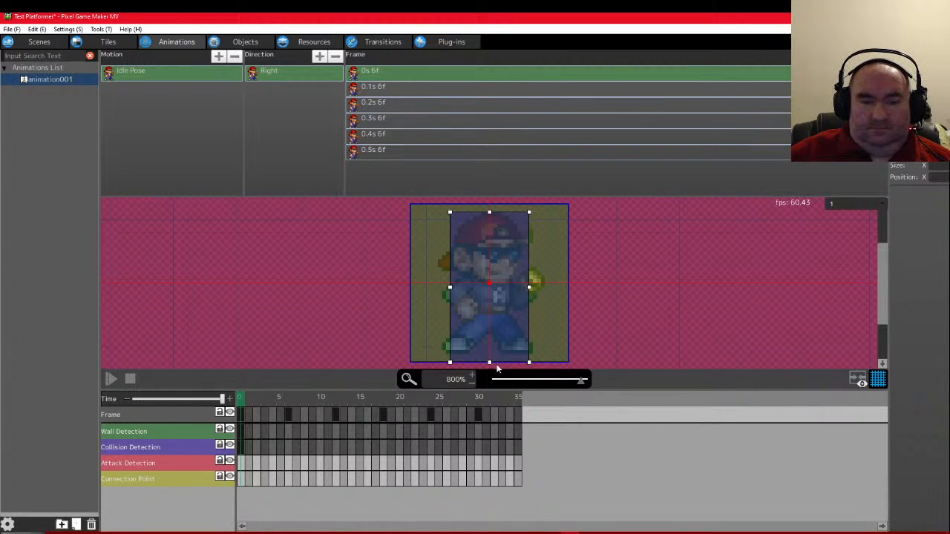
left_click_drag(490, 369, 490, 369)
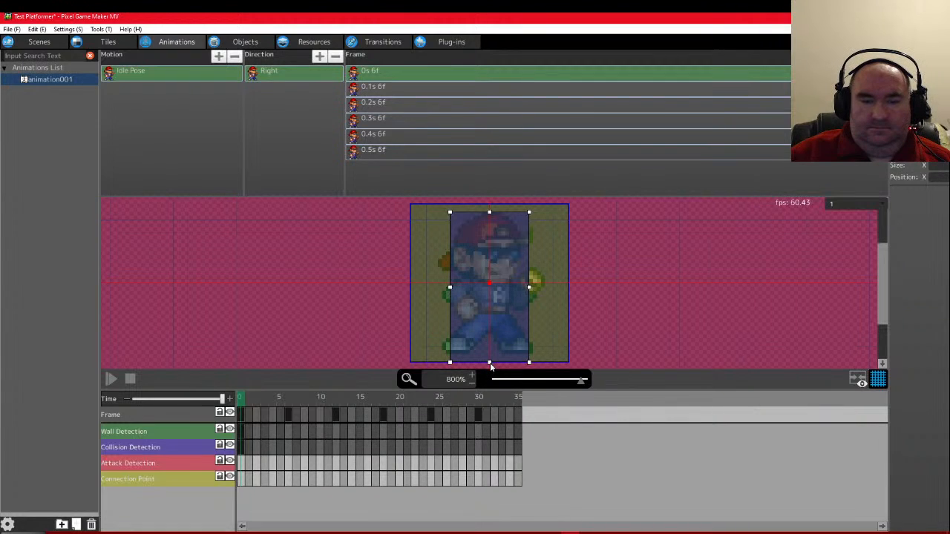
Shrink the Wall Detection box from its top and both sides to match the collision box around the body
left_click(416, 231)
left_click_drag(408, 206, 453, 215)
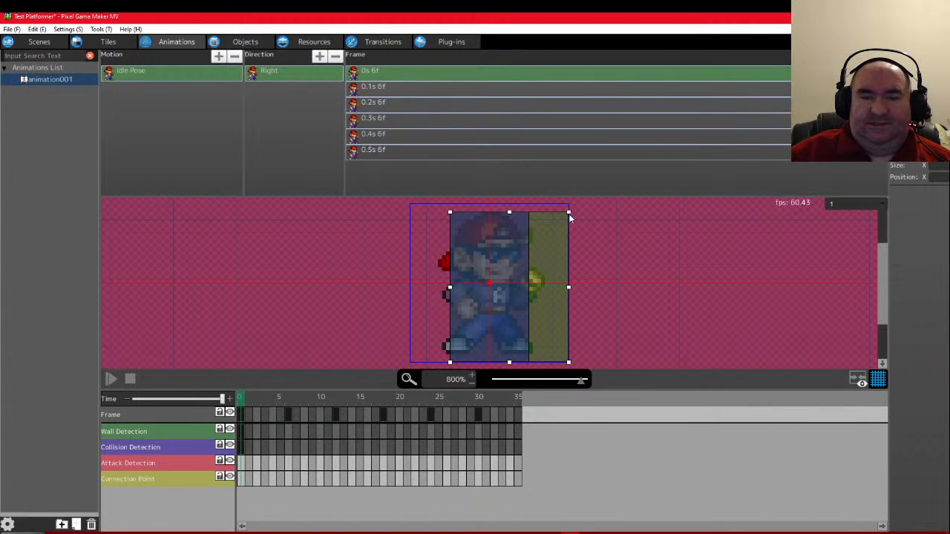
left_click_drag(568, 213, 530, 213)
Reduce the Collision Detection box at frame 0 on its top and both sides so it sits slightly inside the wall box
left_click(240, 448)
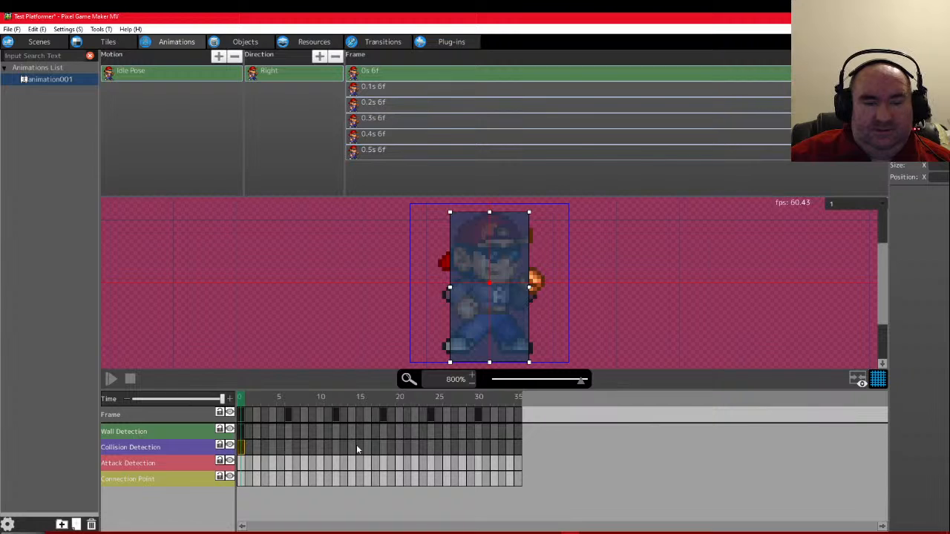
left_click_drag(489, 214, 457, 221)
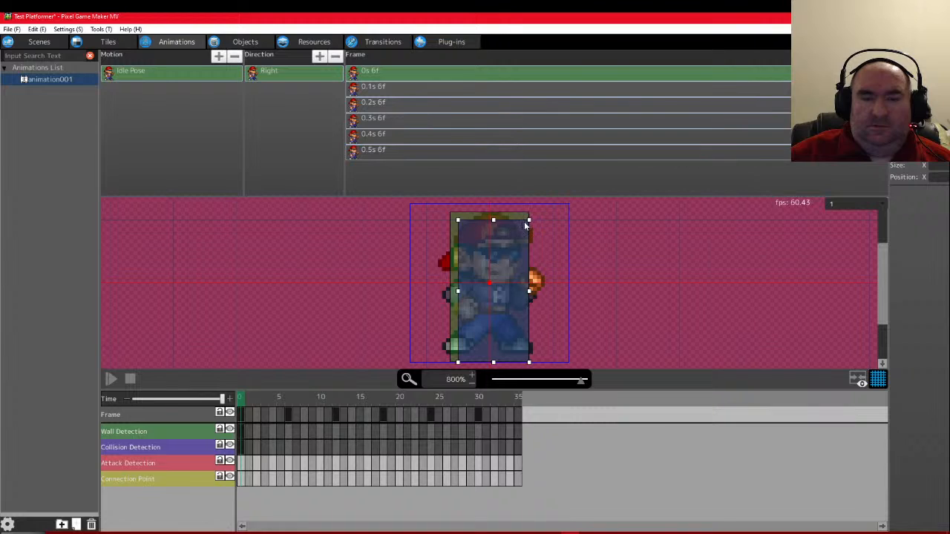
left_click_drag(529, 221, 523, 222)
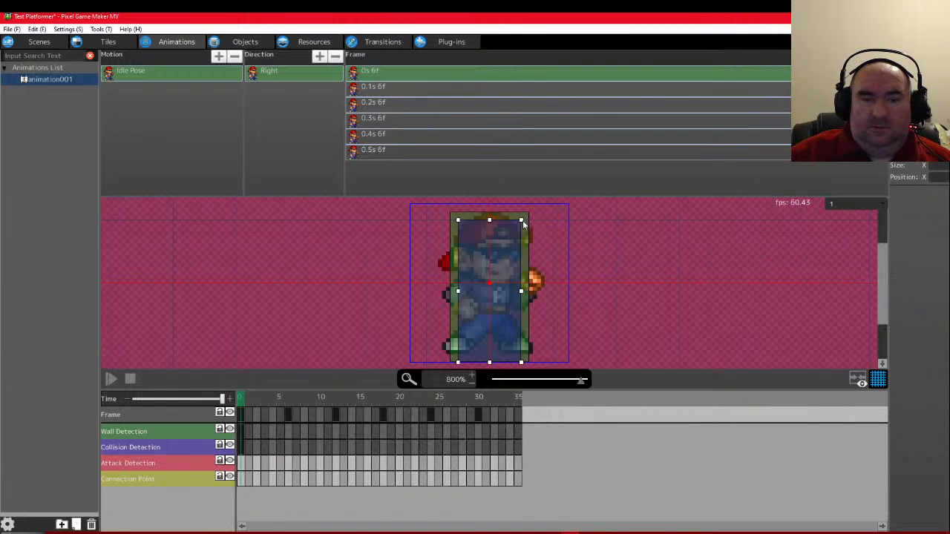
scroll(601, 331, "down", 2)
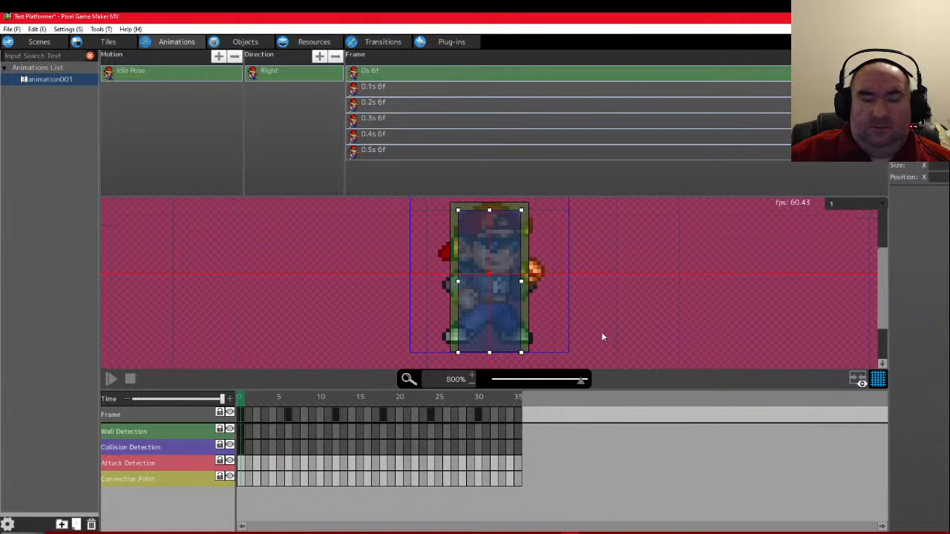
Enable Attack Detection at frame 0 and shrink its box to about 14 × 35 at position 13, 5, just inside the collision box
left_click(240, 469)
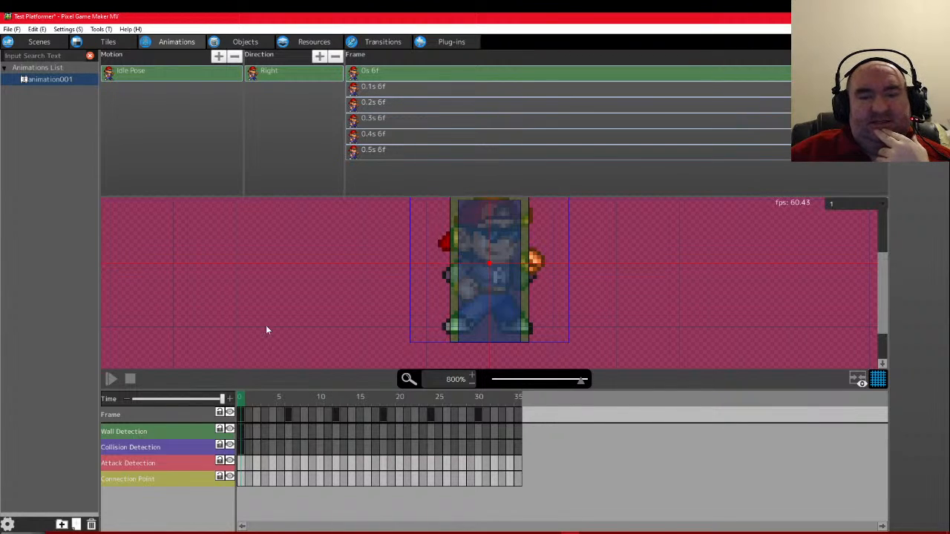
scroll(269, 324, "up", 2)
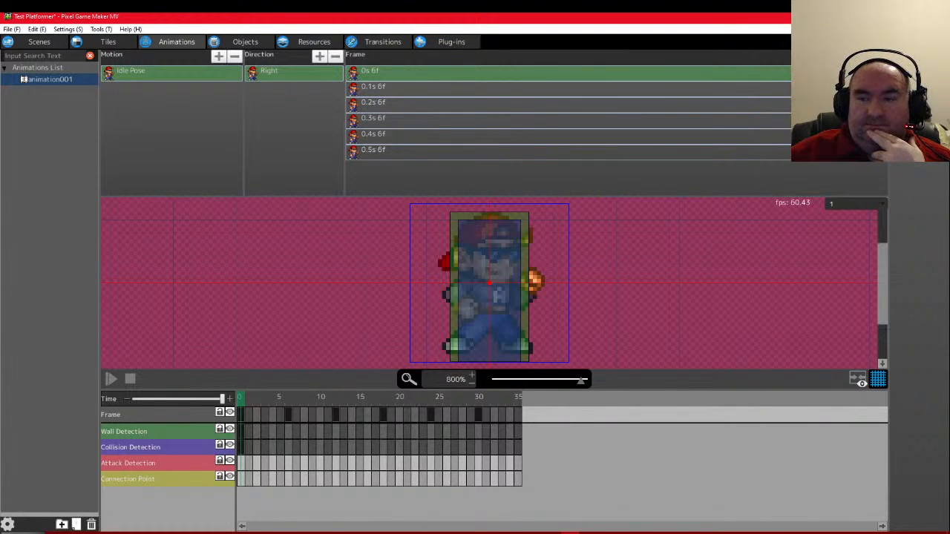
left_click_drag(889, 112, 772, 112)
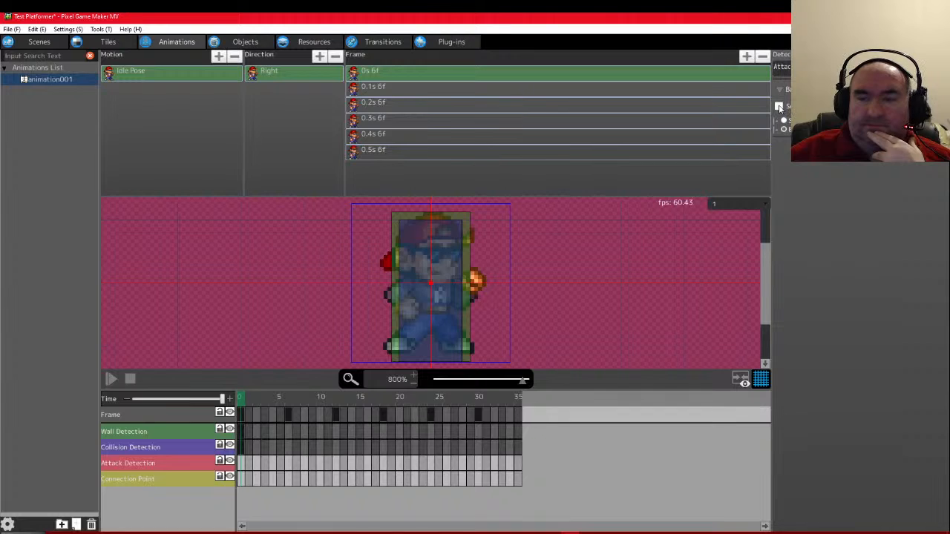
left_click(779, 106)
left_click(783, 129)
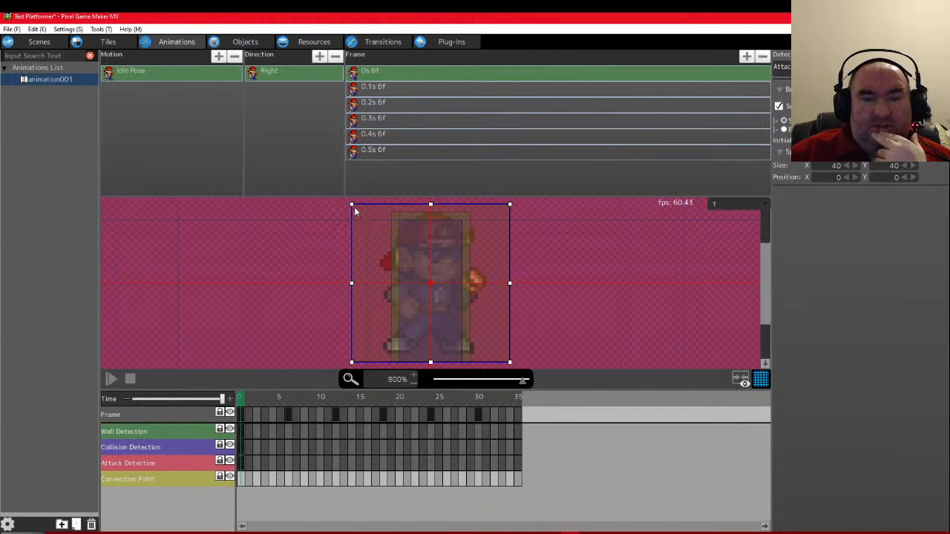
left_click_drag(353, 206, 403, 225)
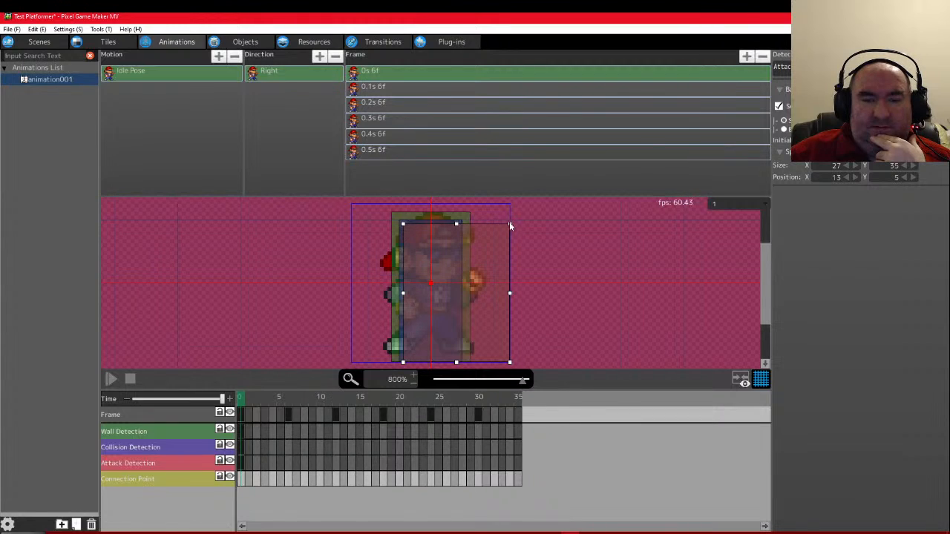
left_click_drag(509, 223, 459, 230)
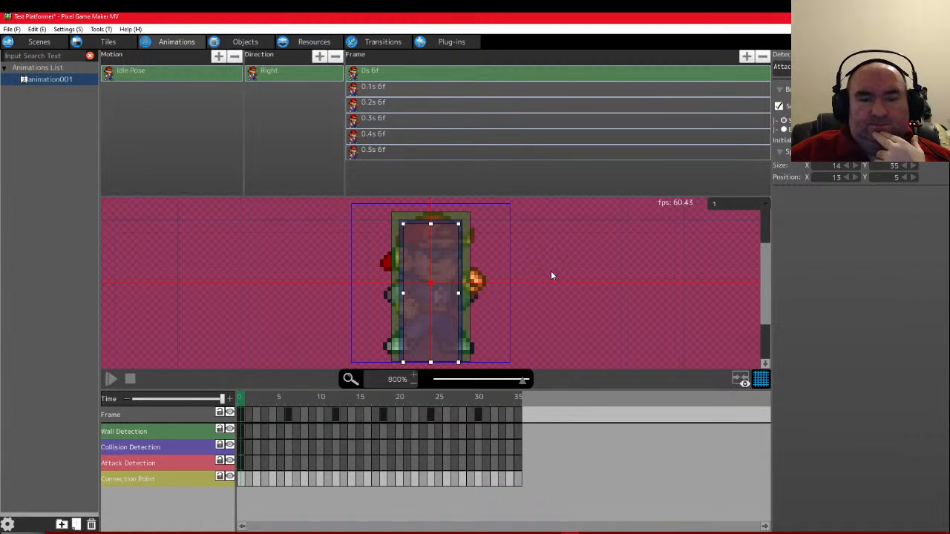
Check the detection boxes against several idle frames and look at the Connection Point settings at frame 0
left_click(374, 88)
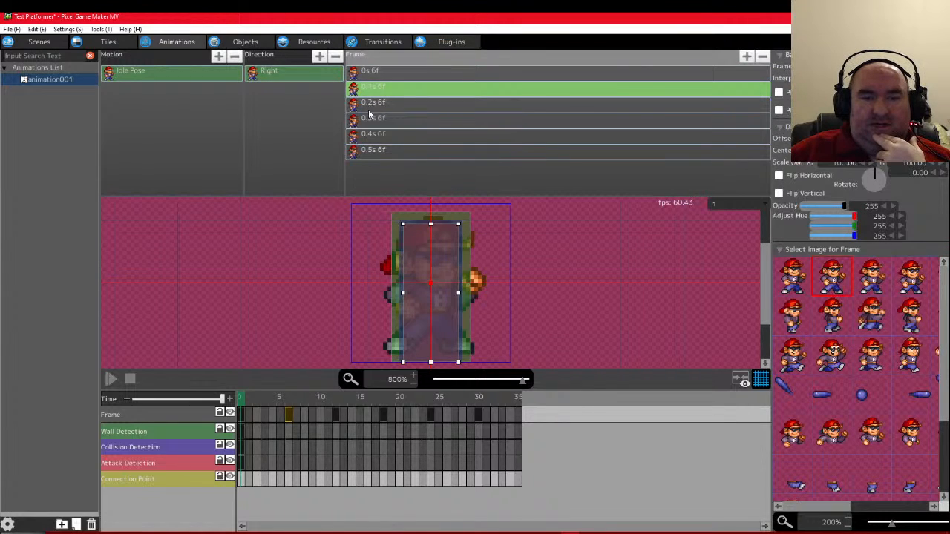
left_click(373, 119)
left_click(375, 152)
left_click(383, 72)
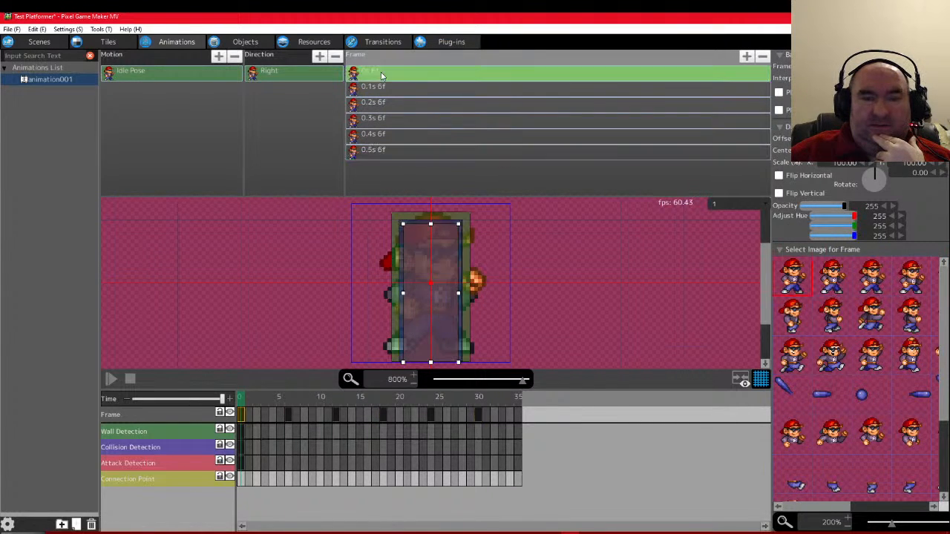
left_click(239, 481)
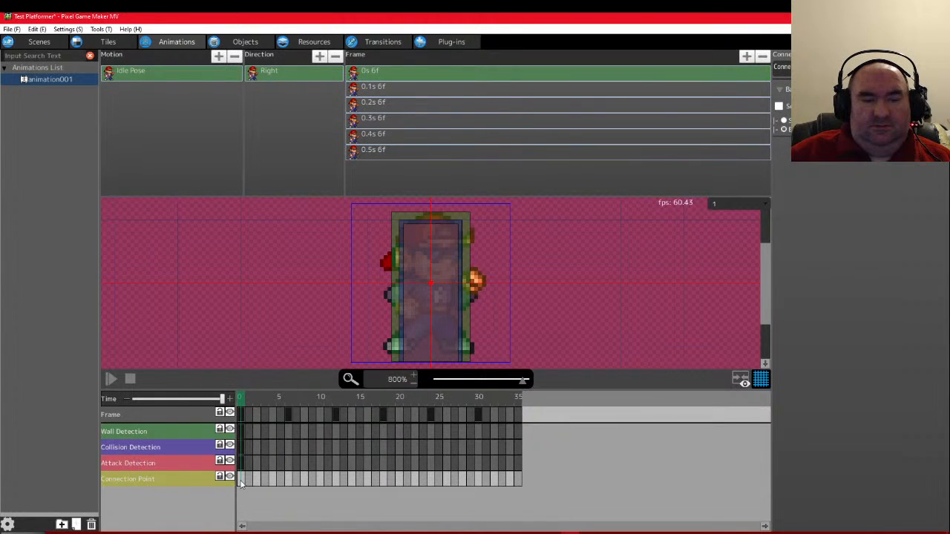
left_click(240, 413)
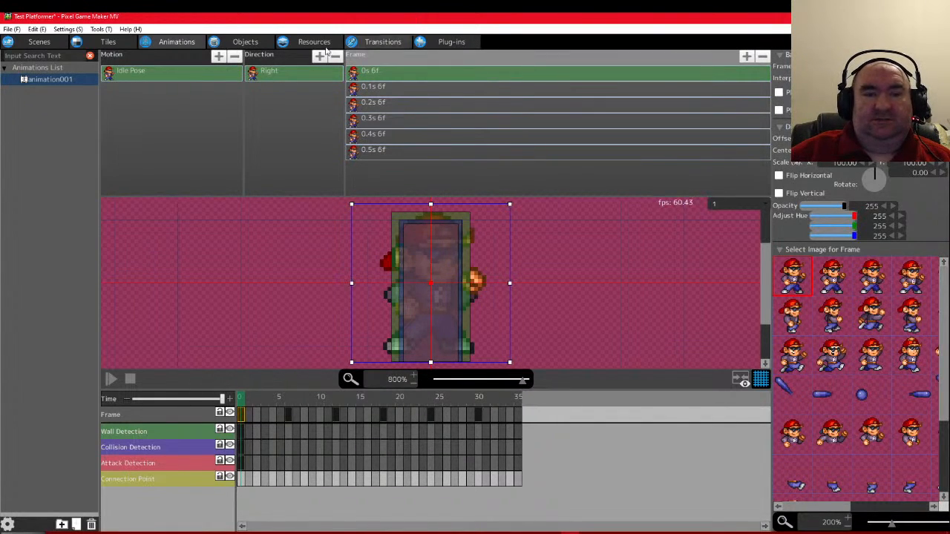
Duplicate the Idle Pose's Right direction and name the copy Left
left_click(297, 141)
key("ctrl+v")
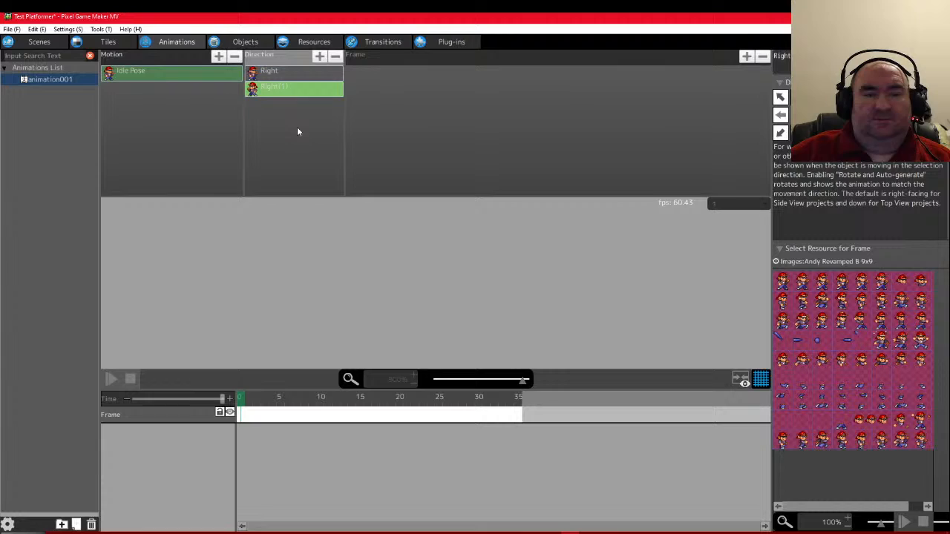
double_click(286, 89)
key("BackSpace")
type("Left")
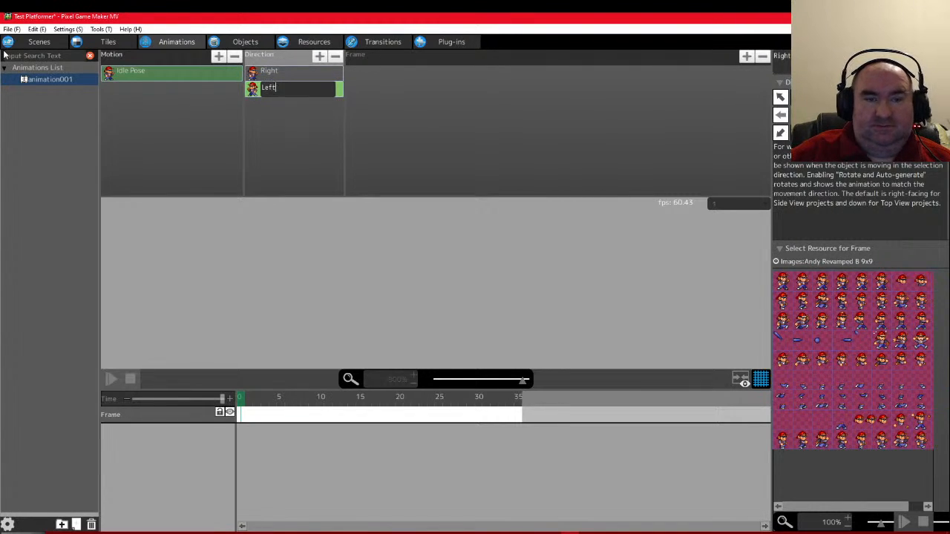
key("Return")
Flip all frames of the Left direction horizontally and set its movement direction to left
left_click(295, 71)
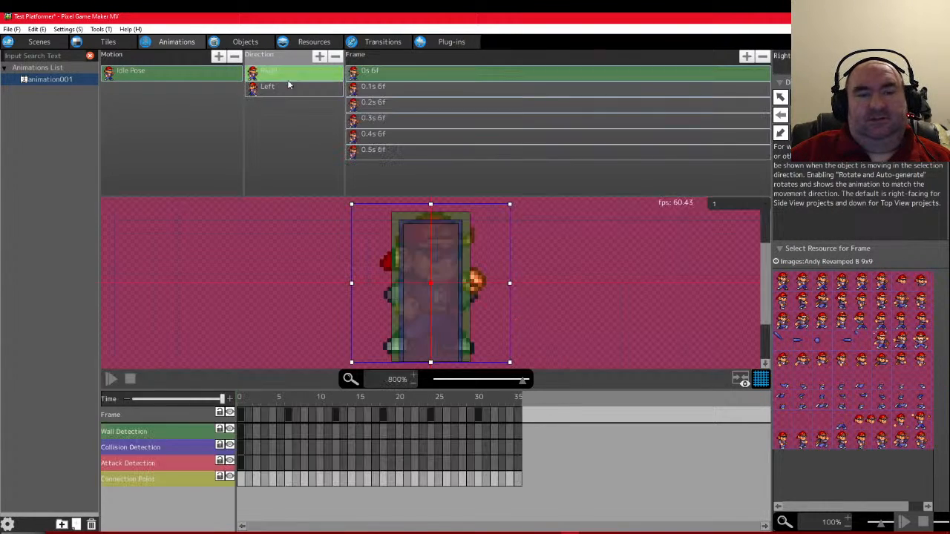
left_click(288, 86)
left_click(646, 71)
key("ctrl+a")
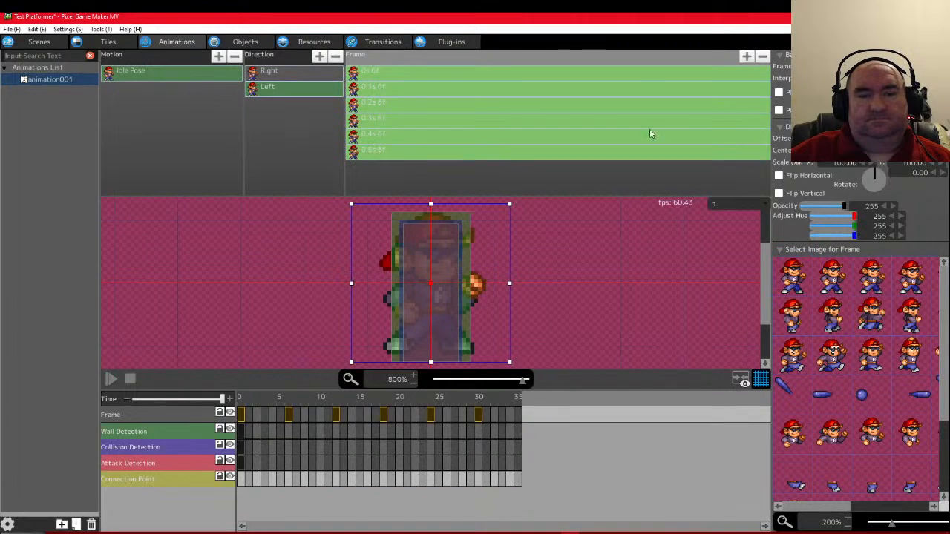
left_click(779, 176)
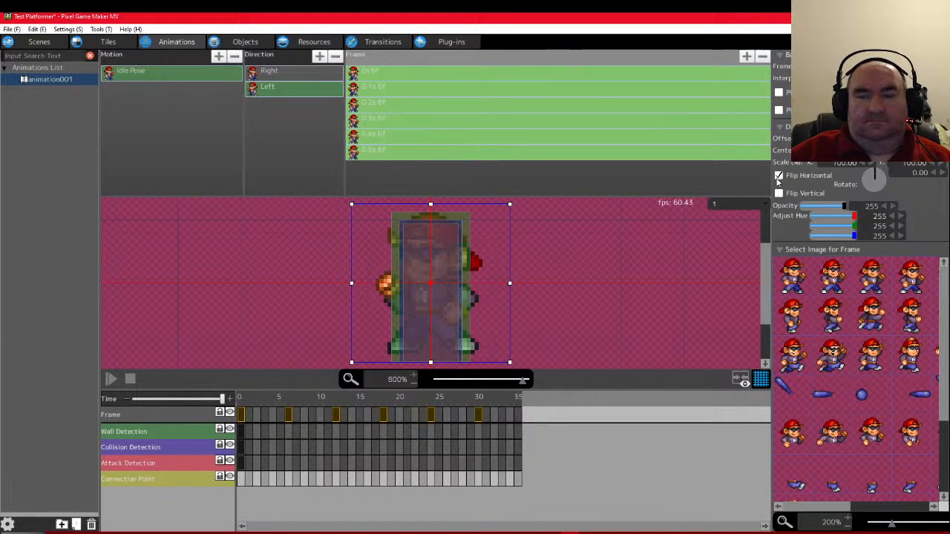
left_click(284, 84)
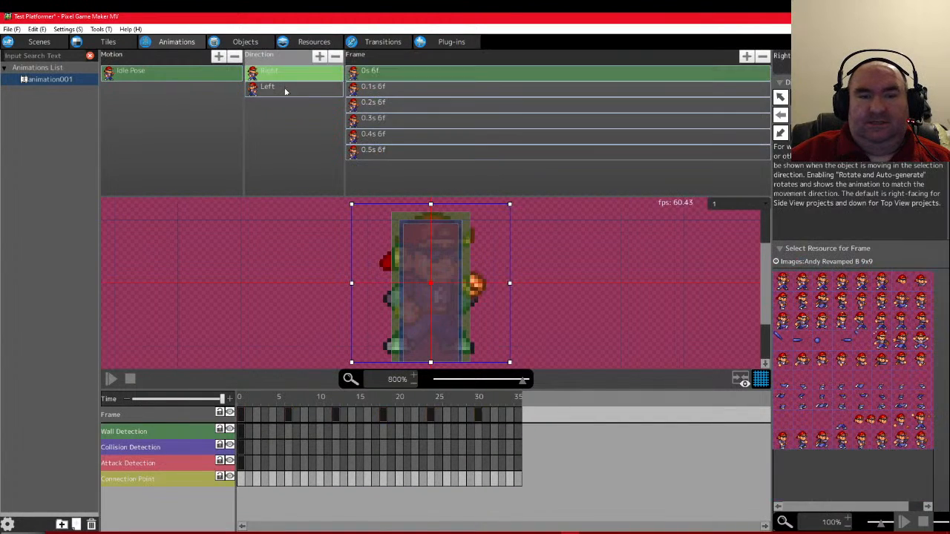
left_click(780, 115)
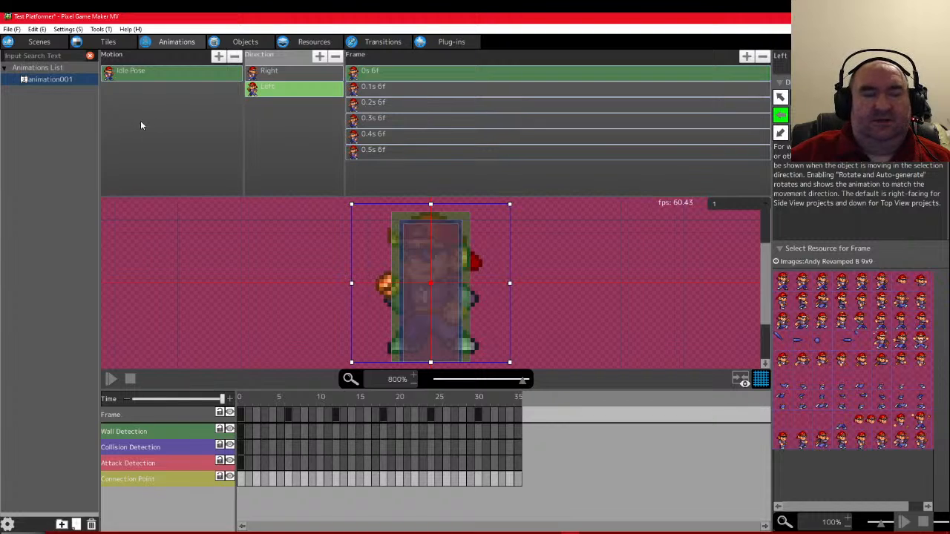
Duplicate the Idle Pose motion and name the copy Running
left_click(134, 81)
key("ctrl+v")
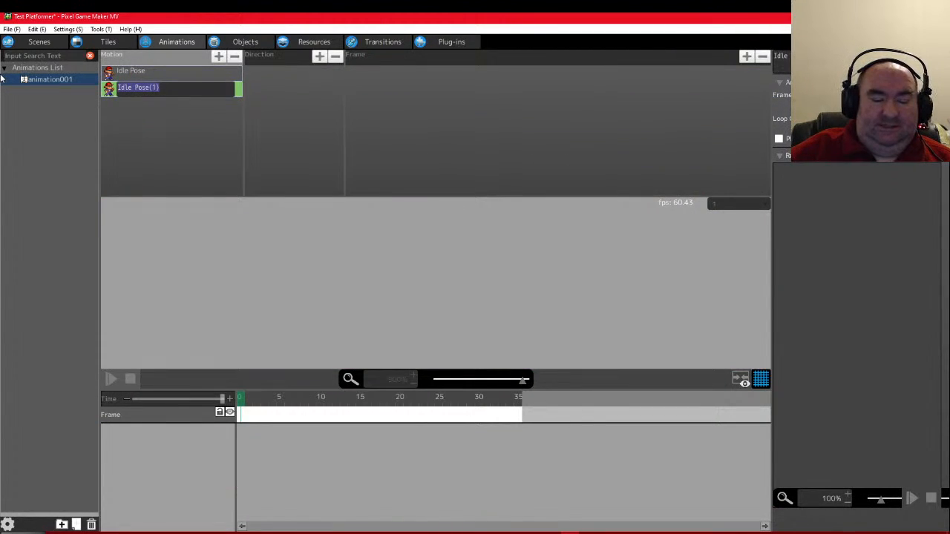
type("Running")
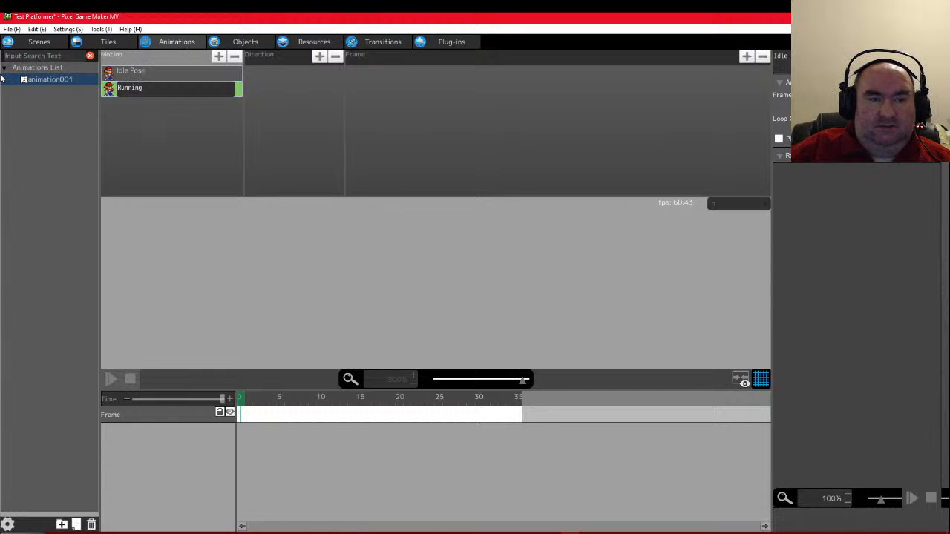
key("Return")
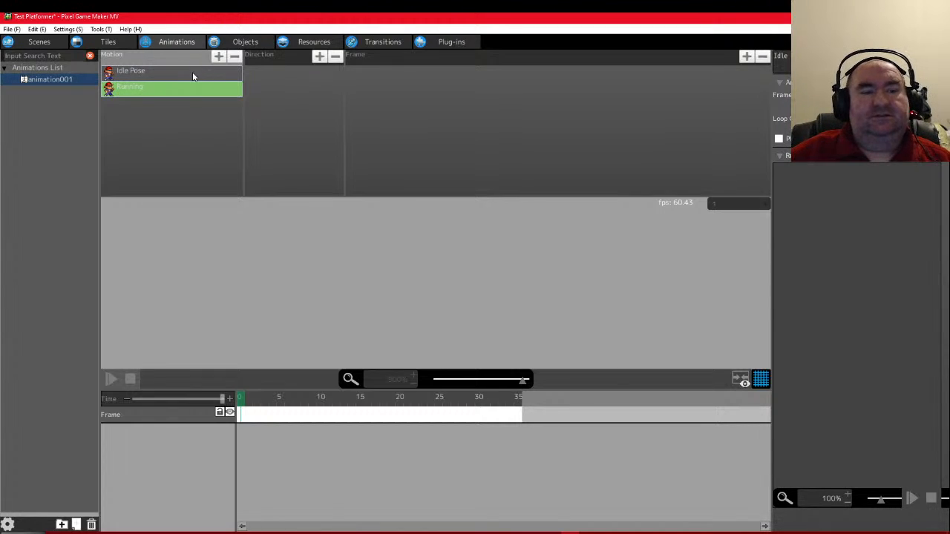
Delete the Left direction from the Running motion
left_click(175, 86)
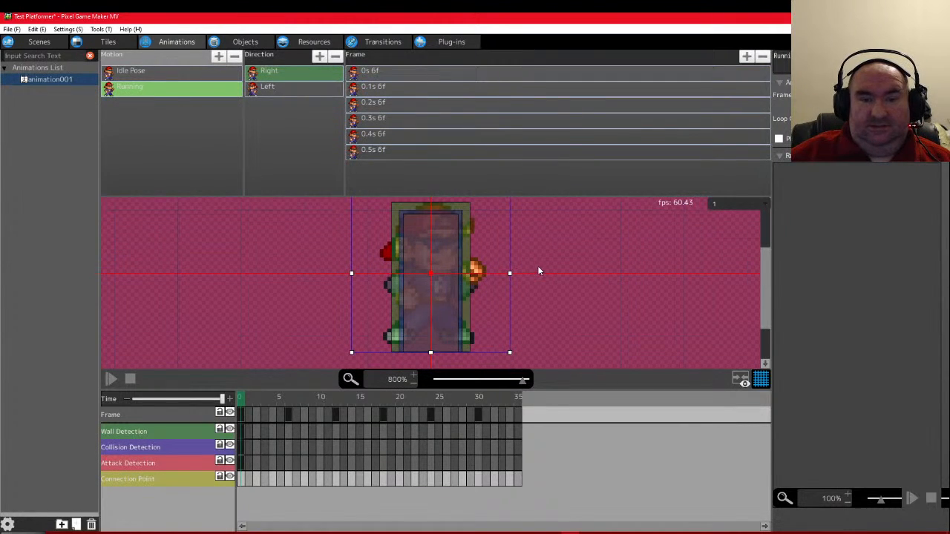
left_click(267, 87)
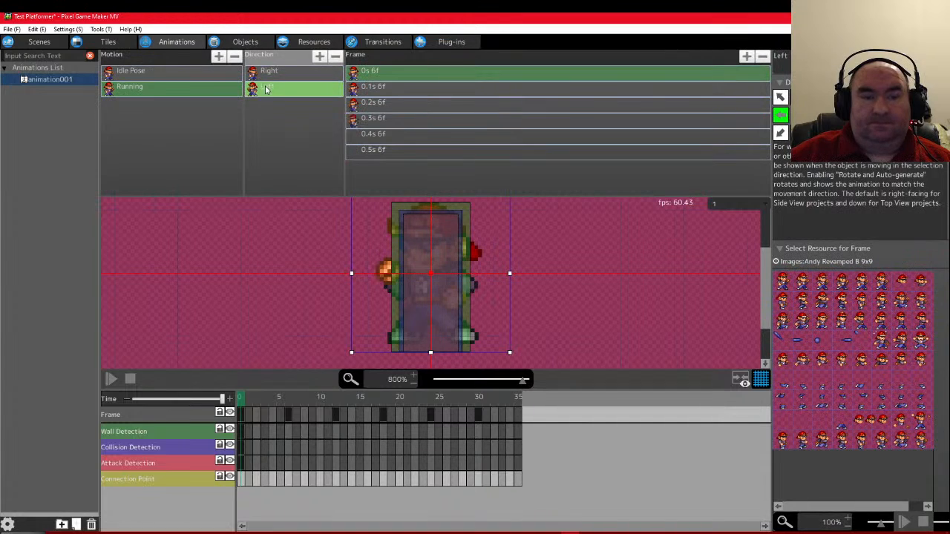
key("Delete")
left_click(292, 73)
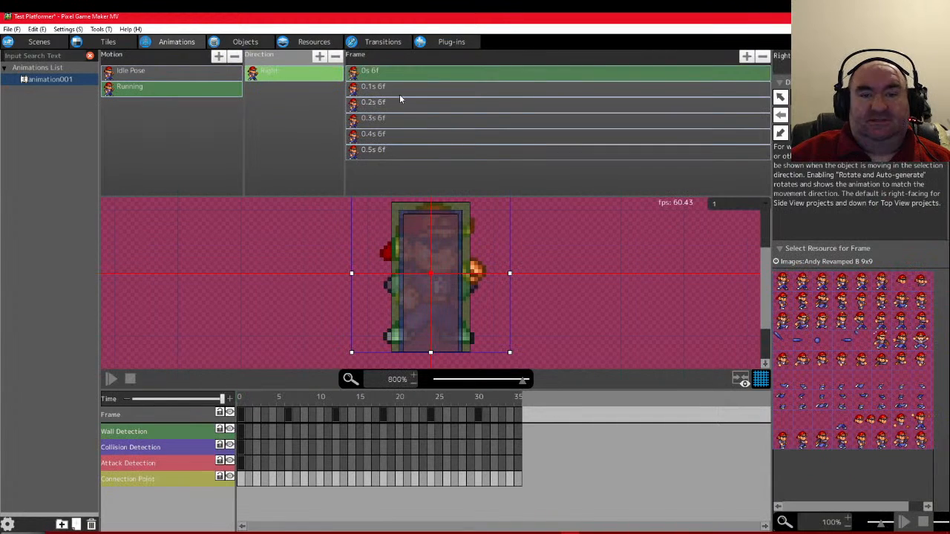
Delete the Running motion's Right frames from 0.1s to 0.5s, keeping only the 0s frame
left_click(399, 91)
left_click(375, 150)
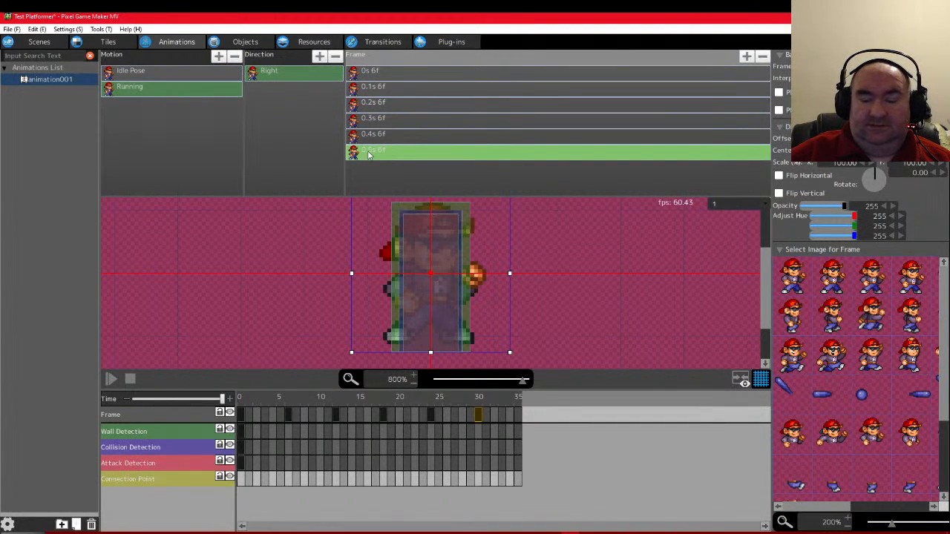
left_click(403, 90, "shift")
key("Delete")
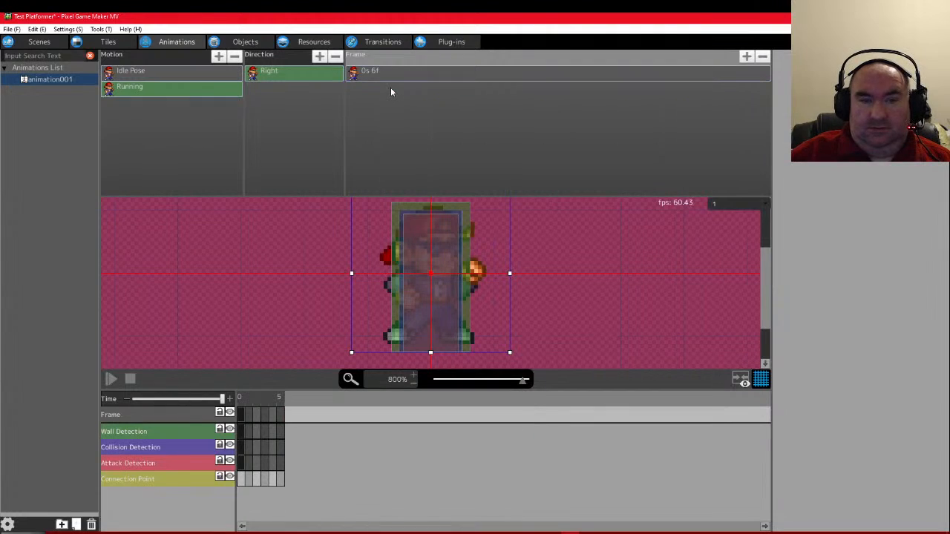
Widen the settings pane to show the whole sprite sheet and assign the first second-row image to Running's 0s frame
left_click(374, 75)
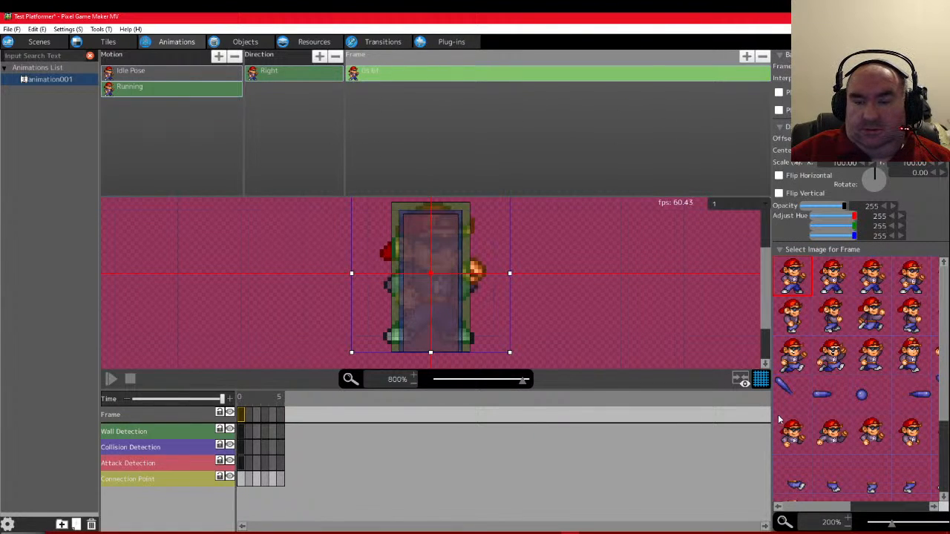
left_click_drag(771, 412, 545, 388)
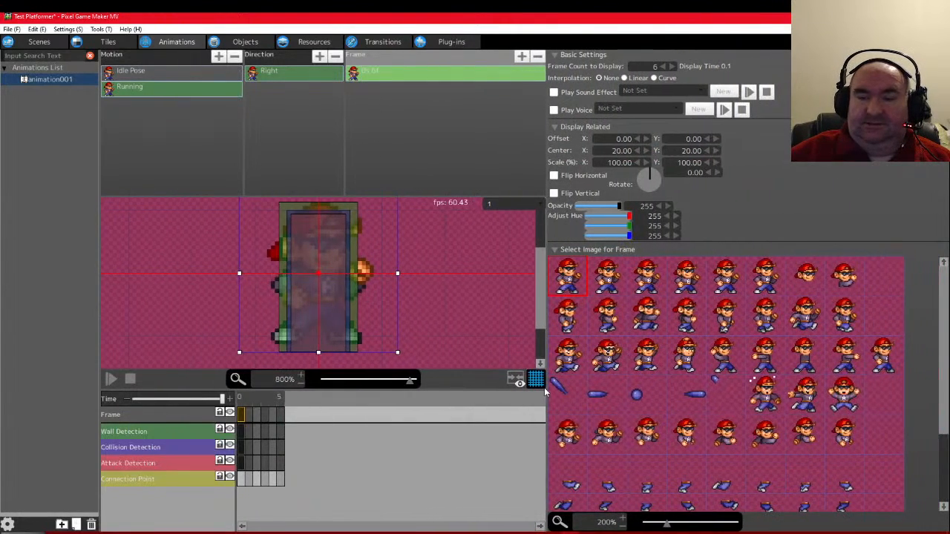
left_click(570, 313)
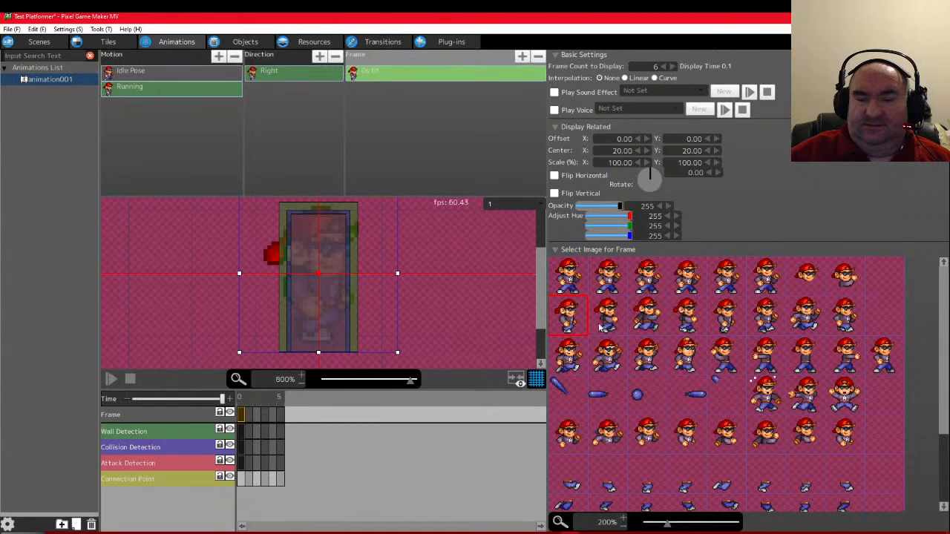
Preview the other second-row running images one by one on the 0s frame, returning to the row's first image
left_click(610, 321)
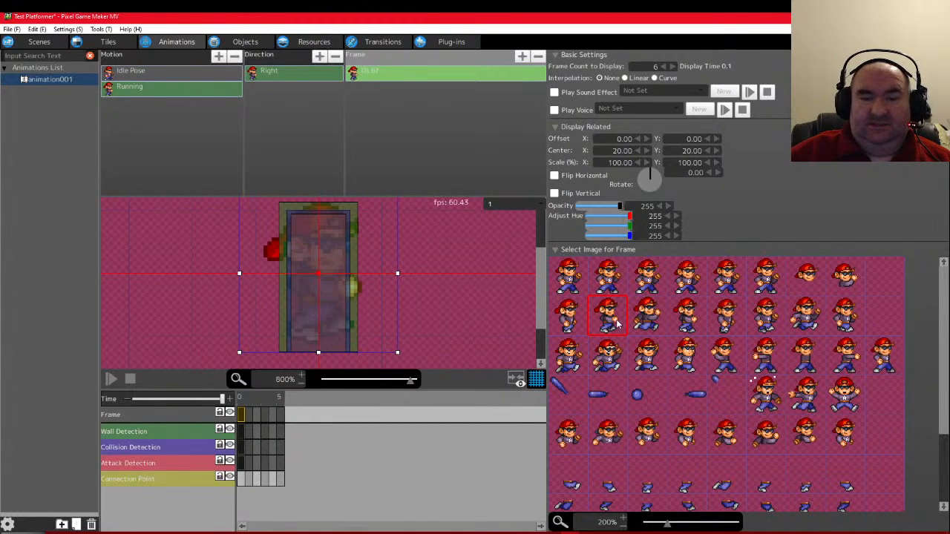
left_click(649, 325)
left_click(690, 323)
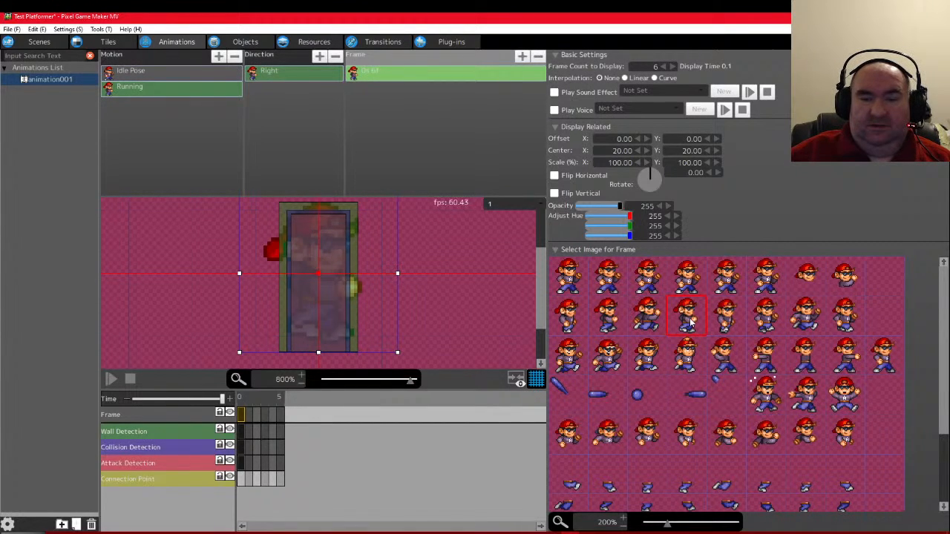
left_click(731, 323)
left_click(761, 324)
left_click(800, 321)
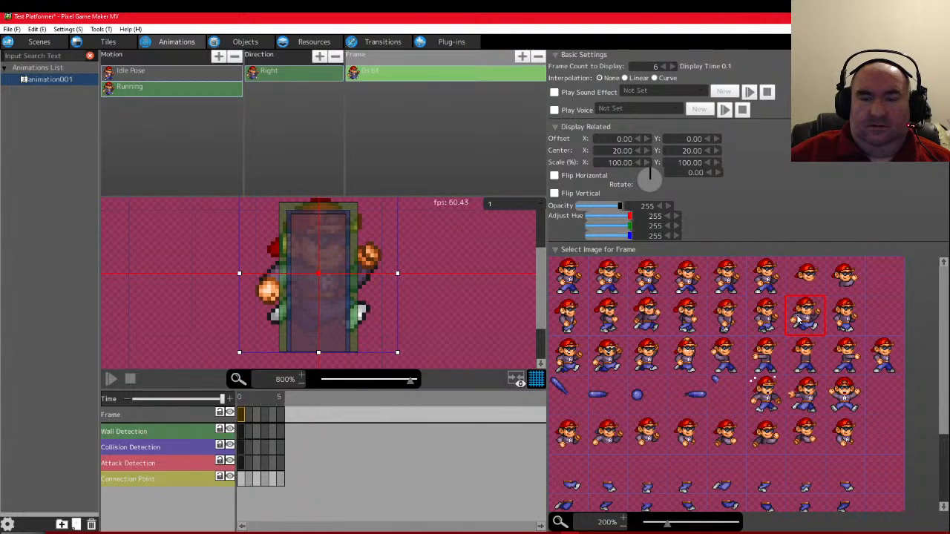
left_click(837, 321)
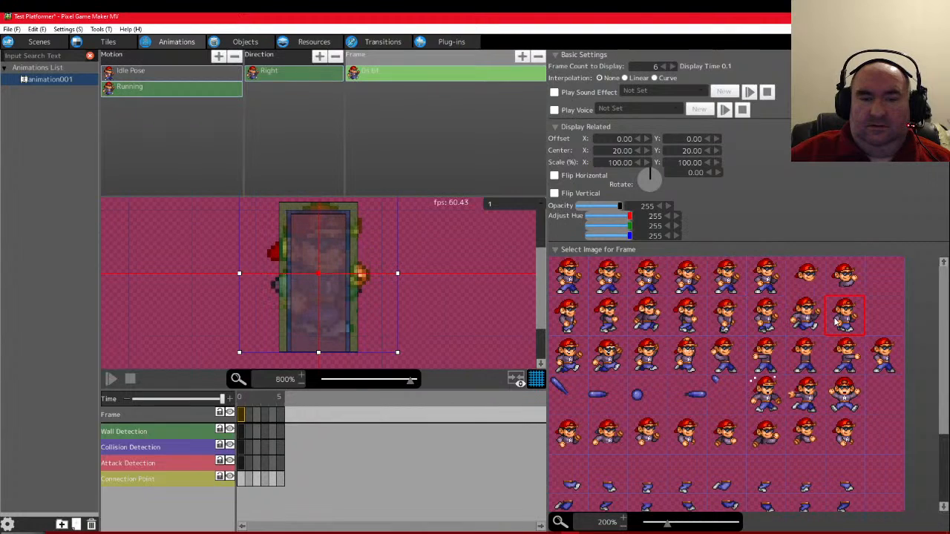
left_click(562, 326)
Duplicate Running's 0s frame and assign the second image of the sprite sheet's second row to the copy
left_click(378, 72)
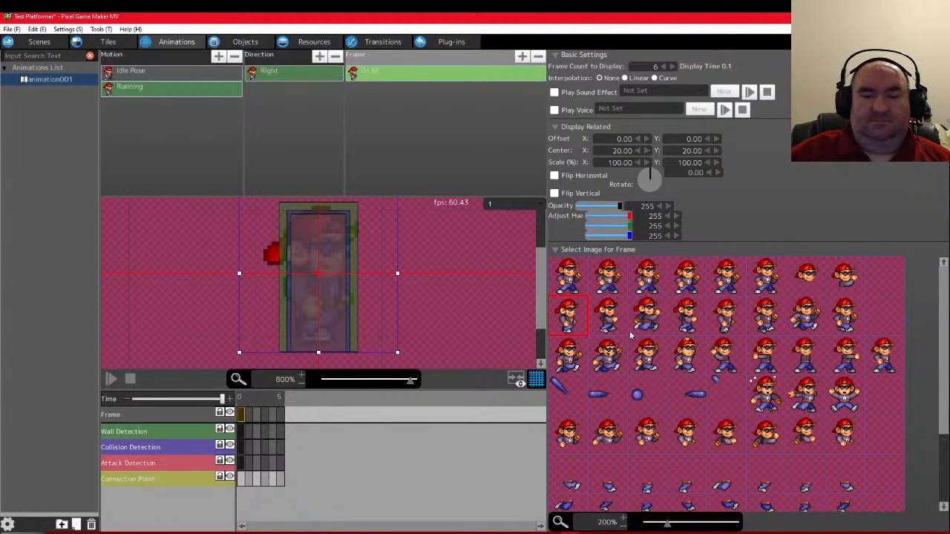
key("ctrl+v")
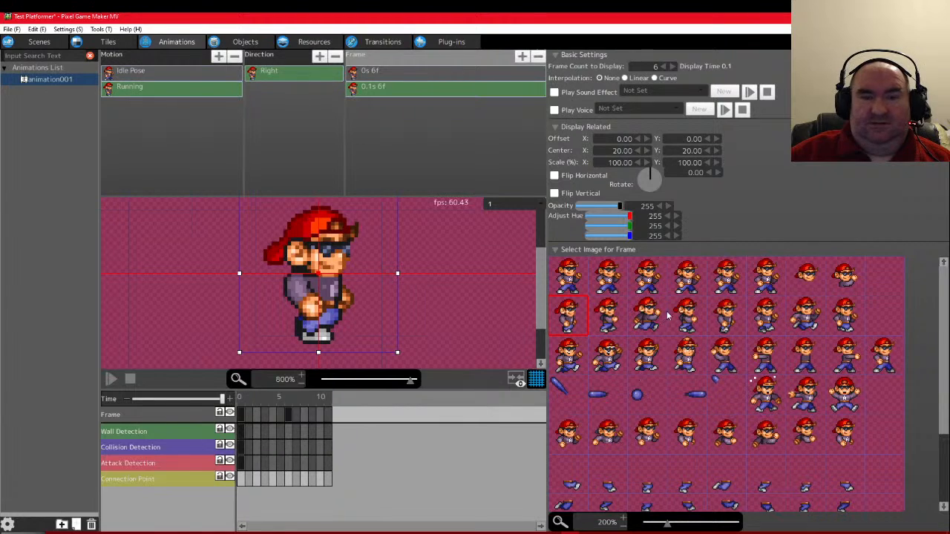
left_click(609, 319)
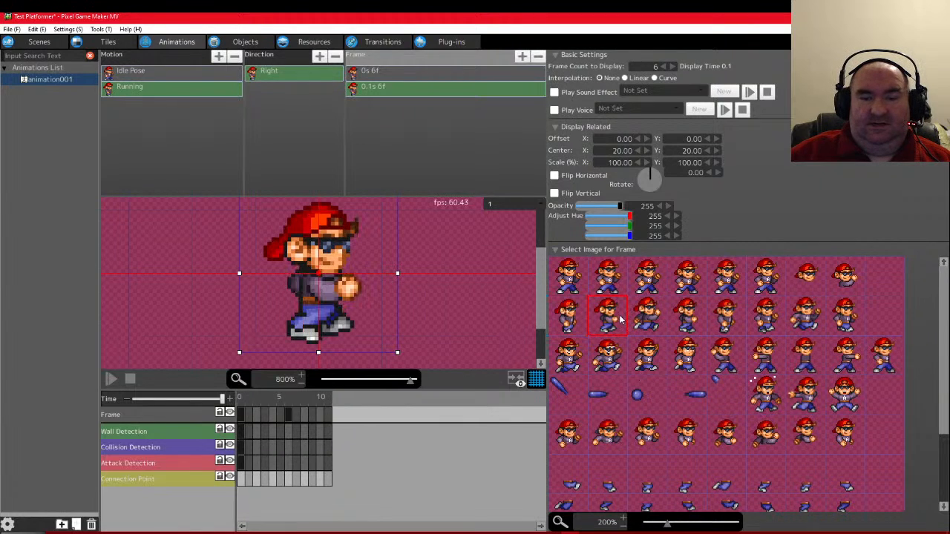
Add third and fourth Running frames after the 0.1s frame, assigning them the third and fourth images of the sprite sheet's second row
left_click(660, 320)
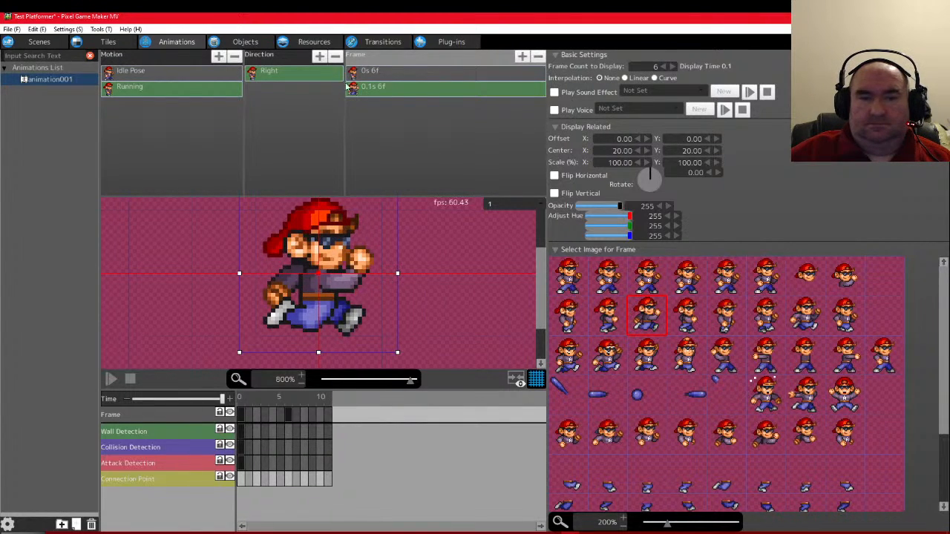
left_click(379, 89)
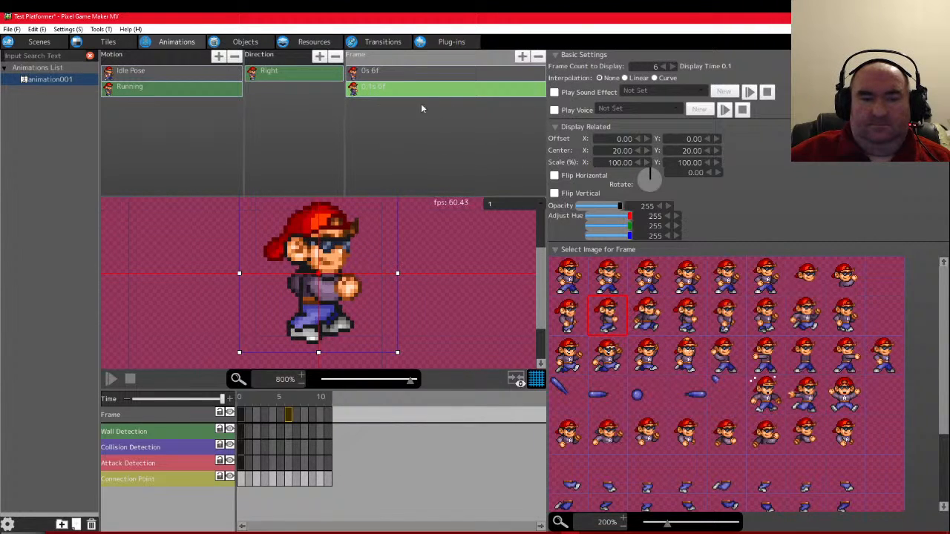
left_click(521, 56)
left_click(645, 317)
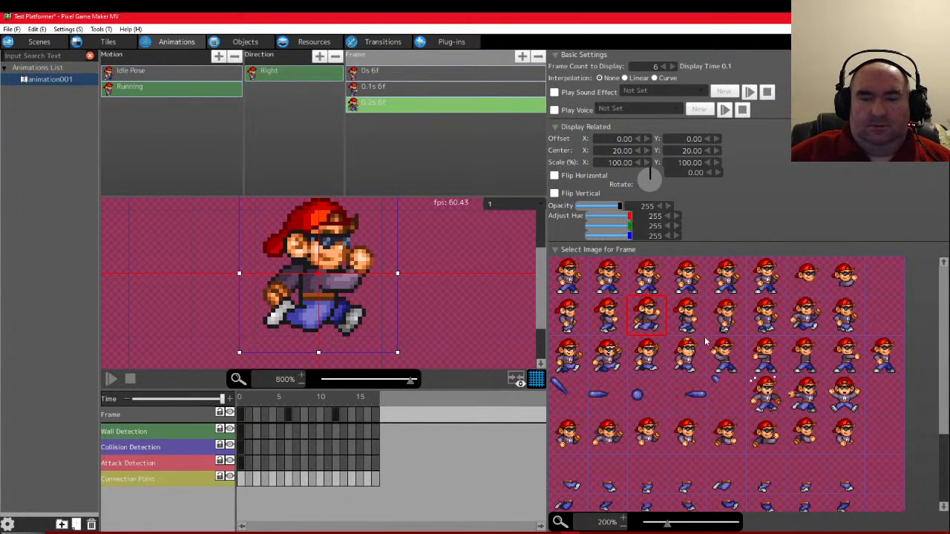
left_click(521, 57)
left_click(688, 317)
Add four more Running frames from 0.4s to 0.7s, assigning them the fifth through eighth second-row images in order
left_click(521, 56)
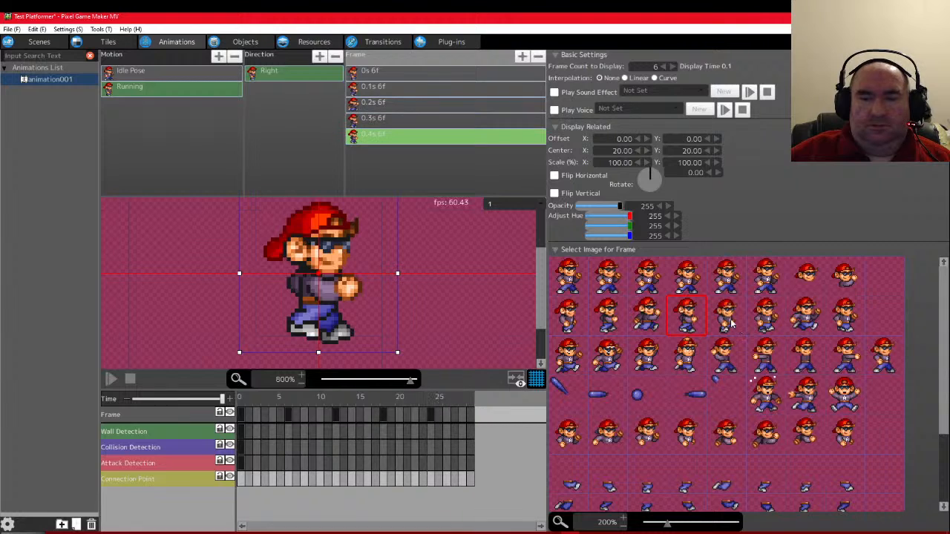
left_click(726, 318)
left_click(522, 56)
left_click(765, 317)
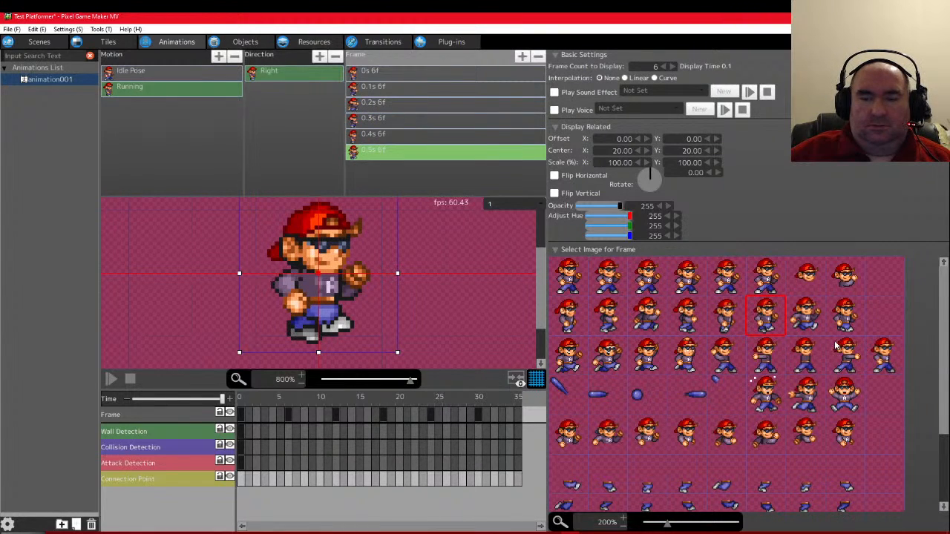
left_click(522, 56)
left_click(806, 318)
left_click(522, 57)
left_click(848, 320)
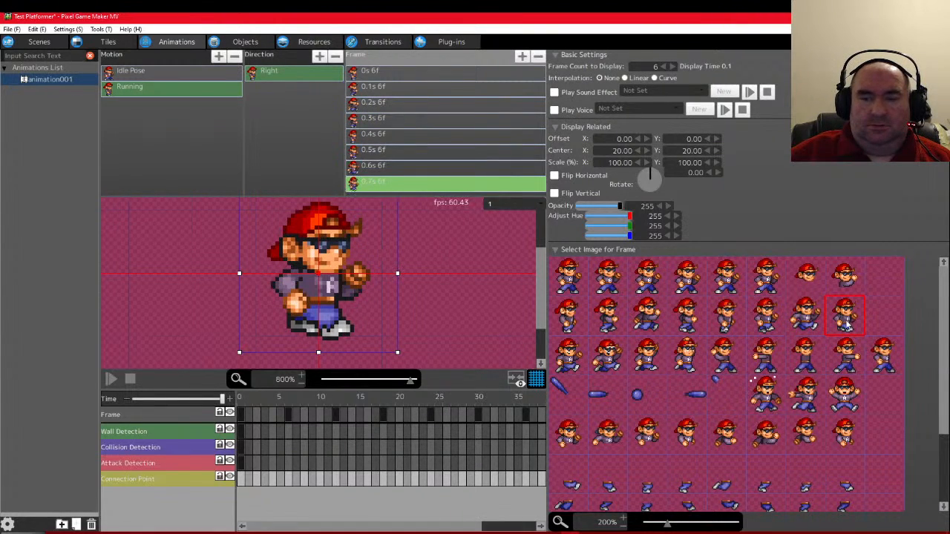
Play back the Running animation, enlarge the preview area while keeping the whole frame list in view, and stop the playback
left_click(110, 379)
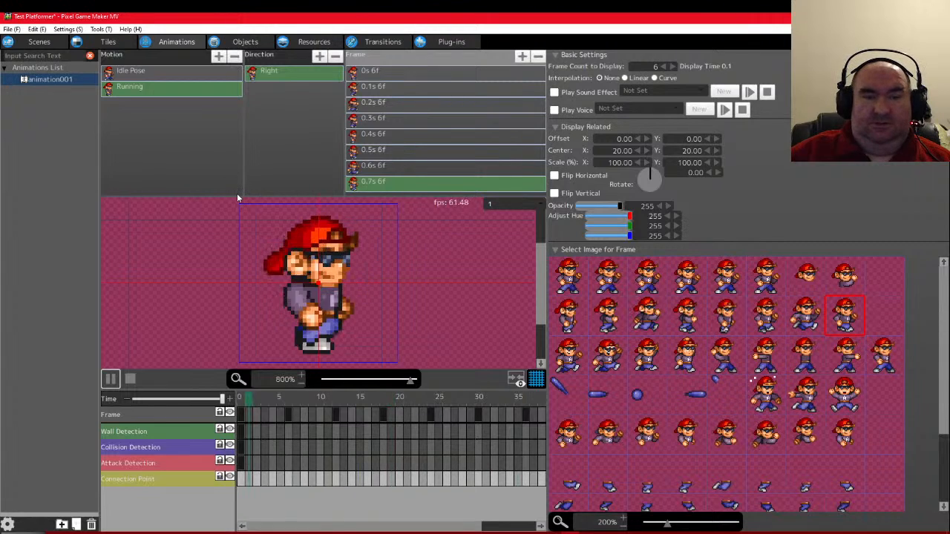
left_click_drag(237, 194, 242, 148)
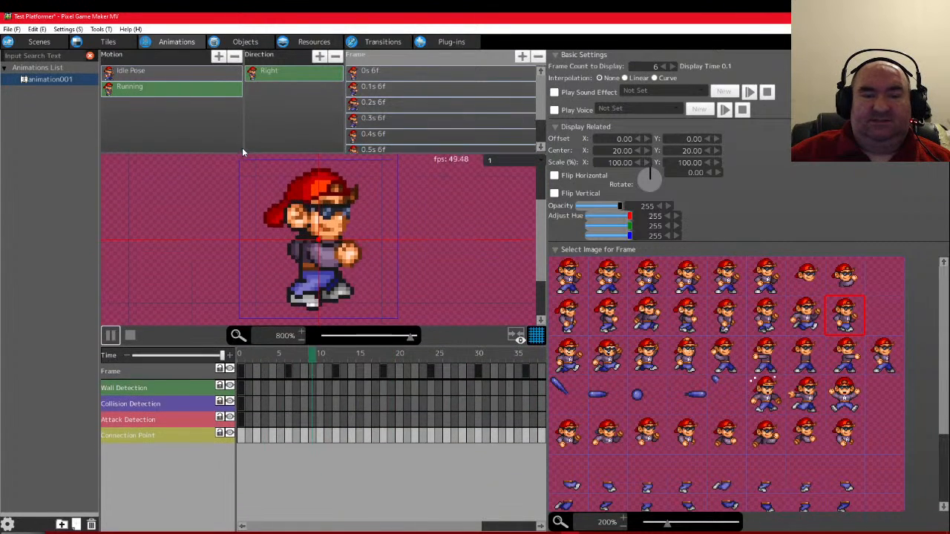
left_click_drag(227, 342, 227, 434)
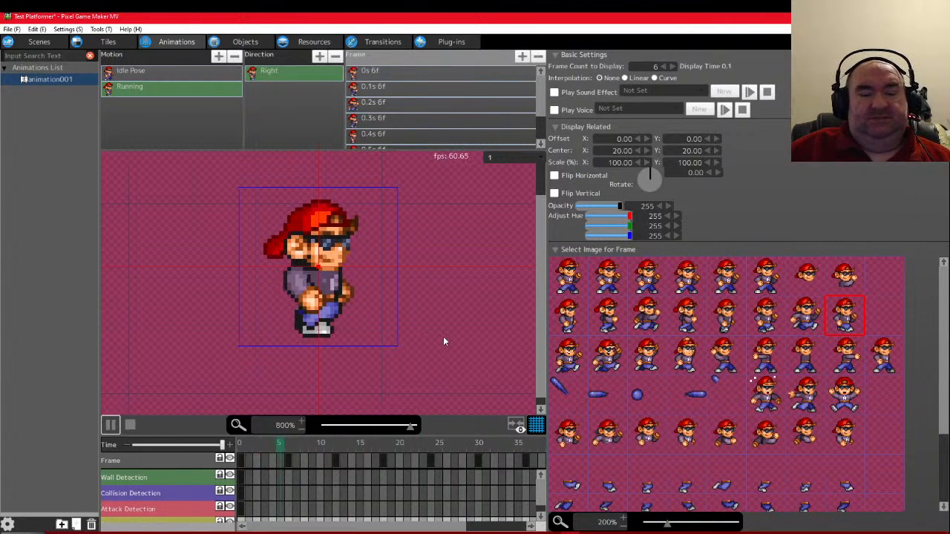
left_click_drag(413, 148, 409, 198)
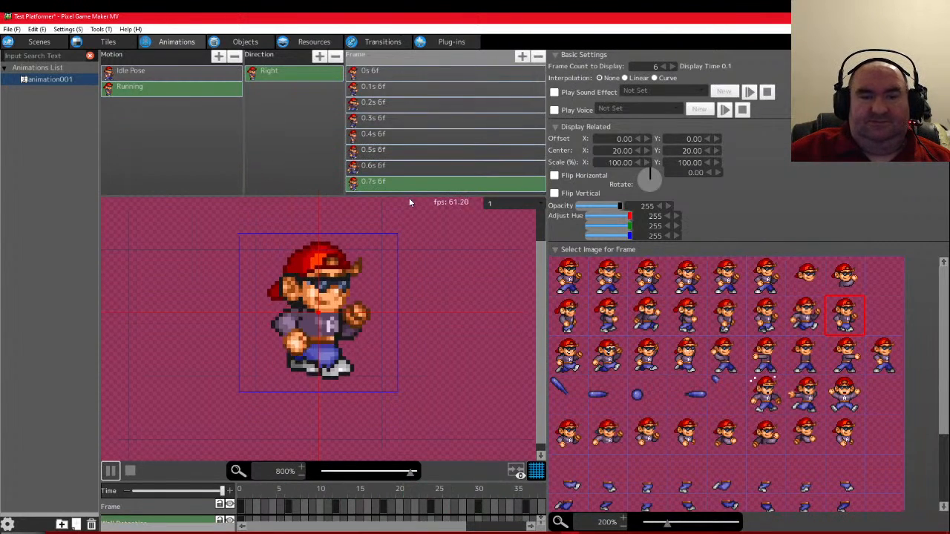
left_click(130, 473)
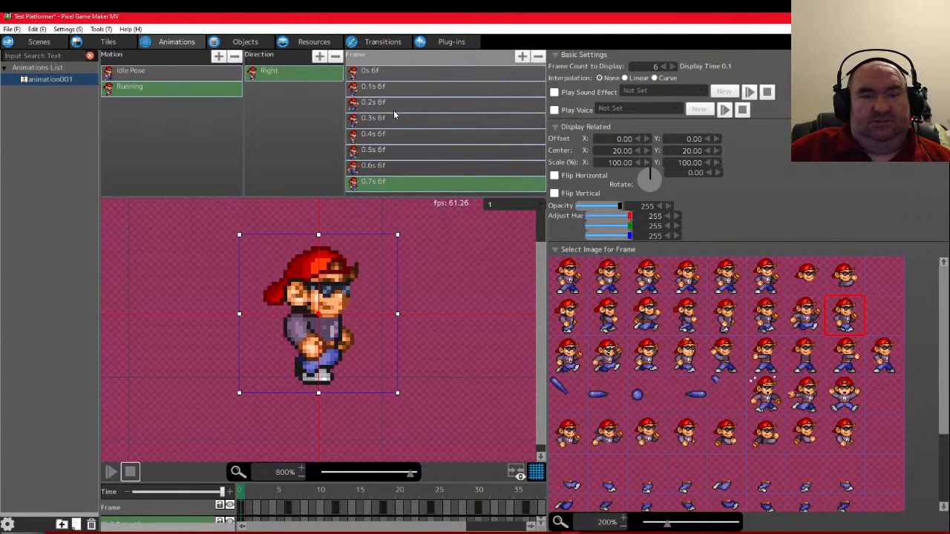
Compare the Running poses in the 0s and 0.4s frames and in the 0.2s and 0.6s frames
left_click(368, 77)
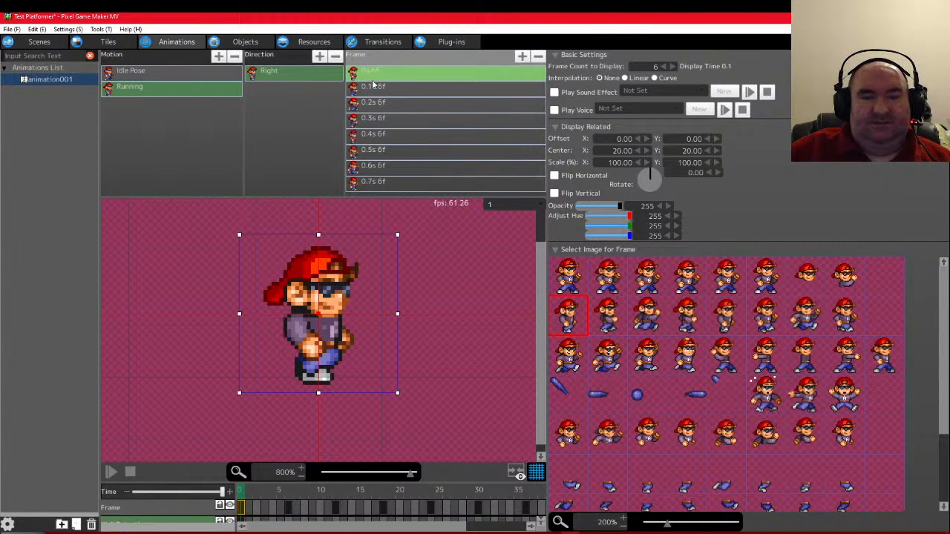
left_click(375, 137)
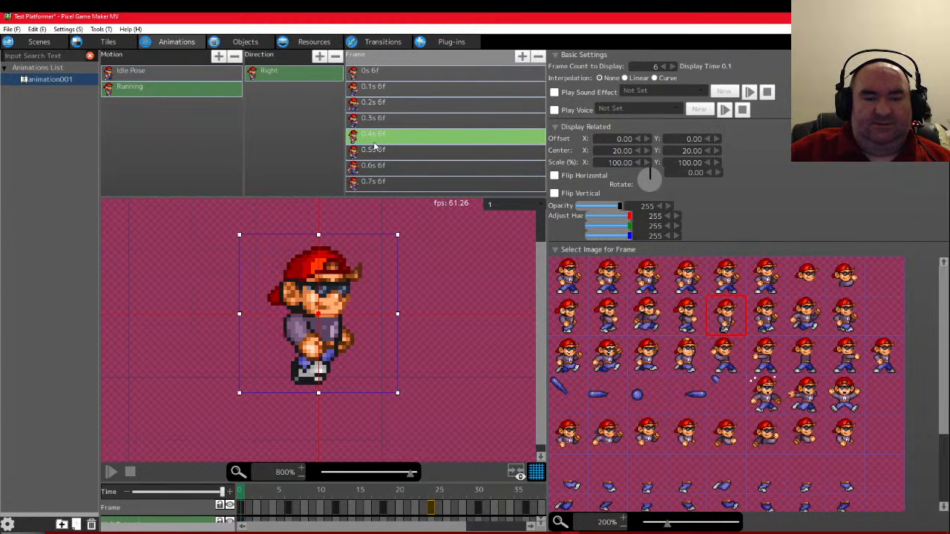
left_click(393, 74)
left_click(373, 104)
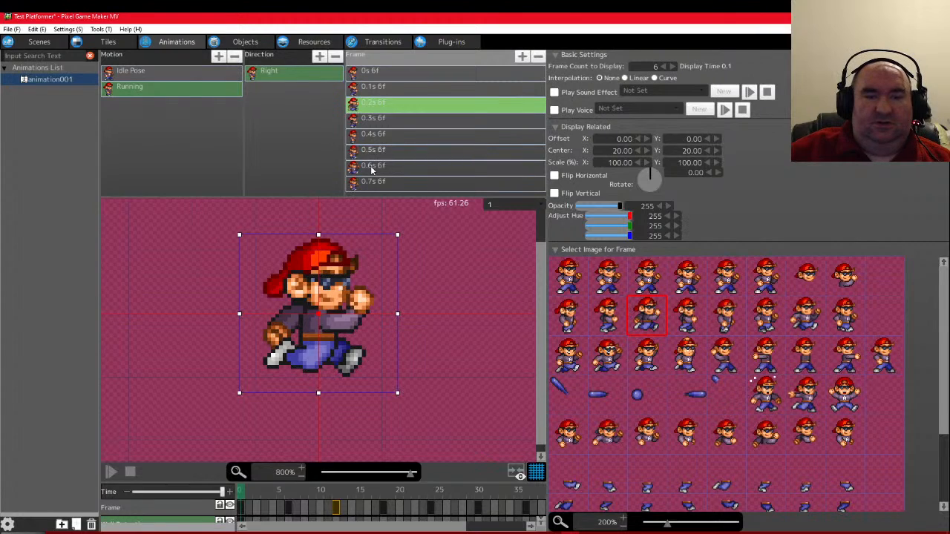
left_click(373, 169)
left_click(383, 103)
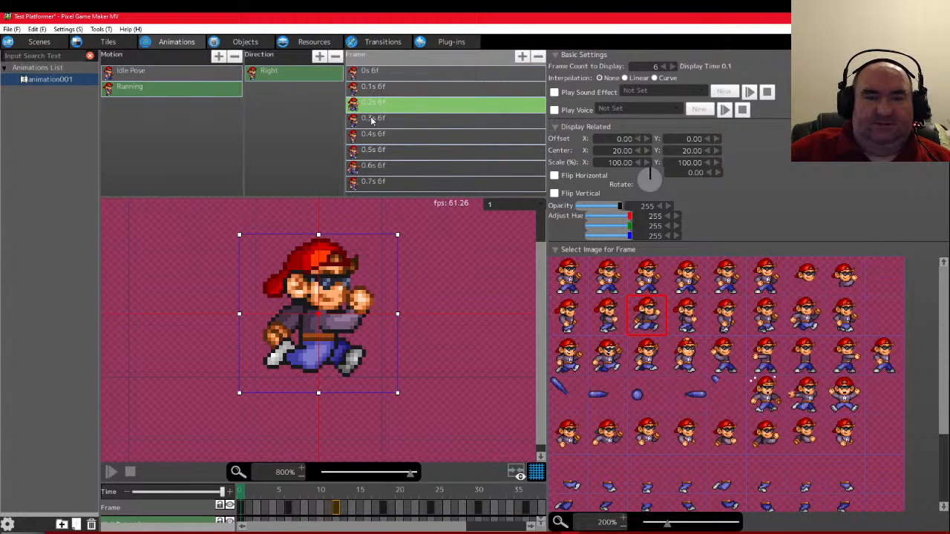
left_click(379, 169)
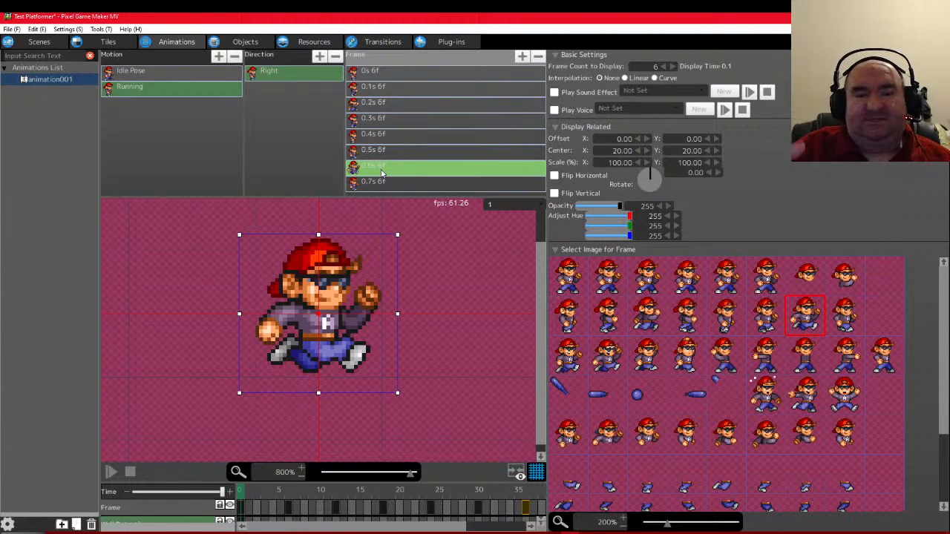
Set the frame count to display to 3 for the first Running frame and 4 for the second
left_click(374, 71)
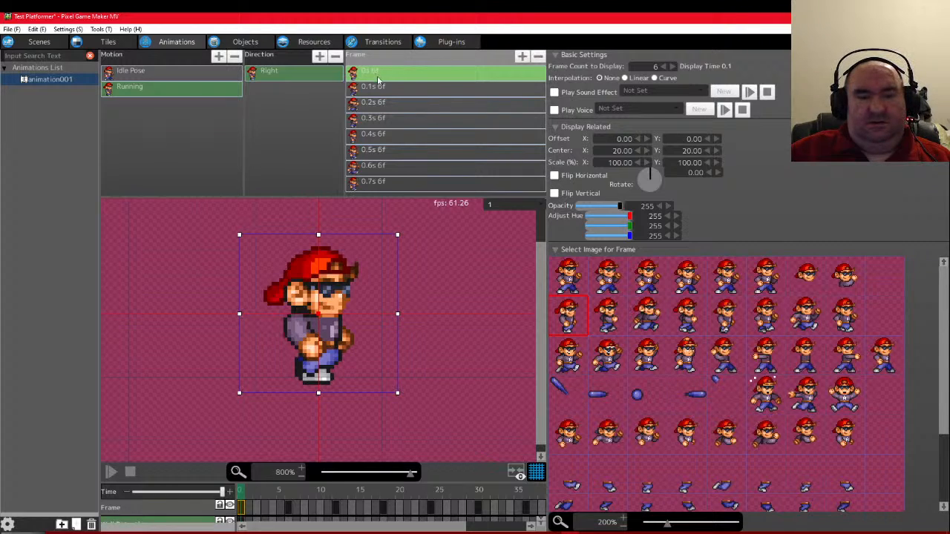
left_click(663, 66)
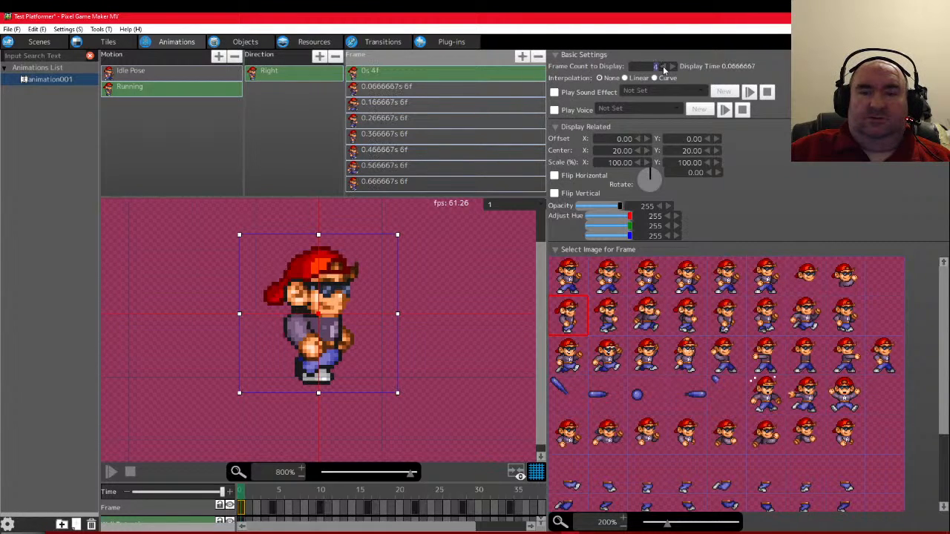
left_click(377, 89)
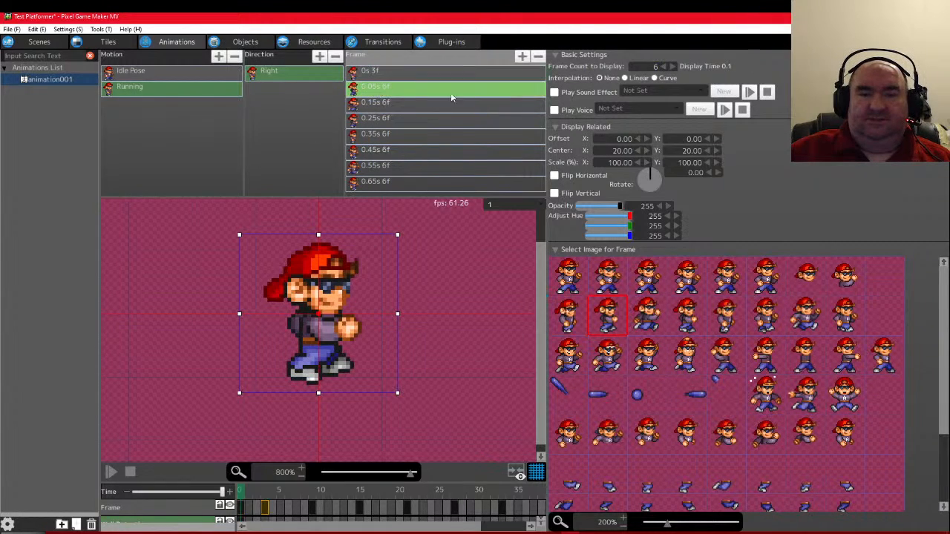
left_click(667, 67)
left_click(667, 66)
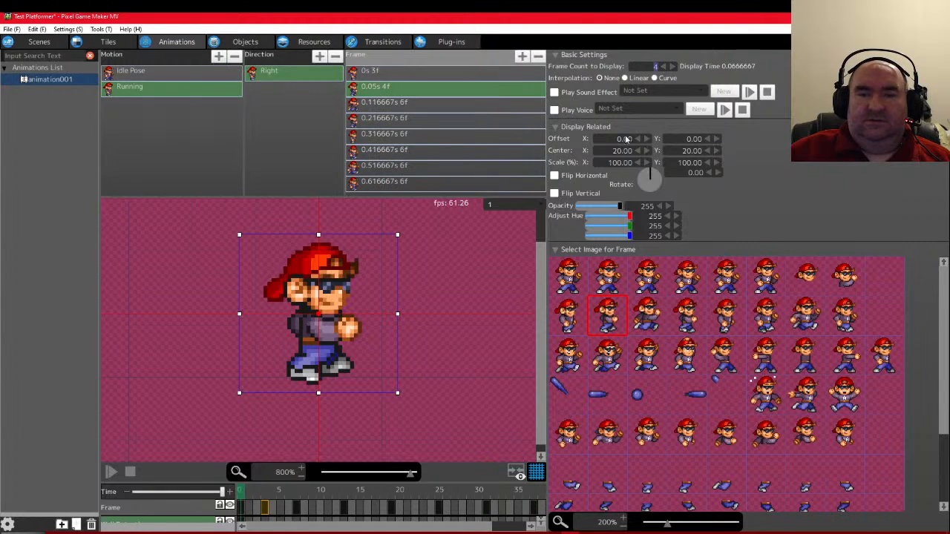
Set the first Running frame's display count to 2 and review the first three frames
left_click(384, 104)
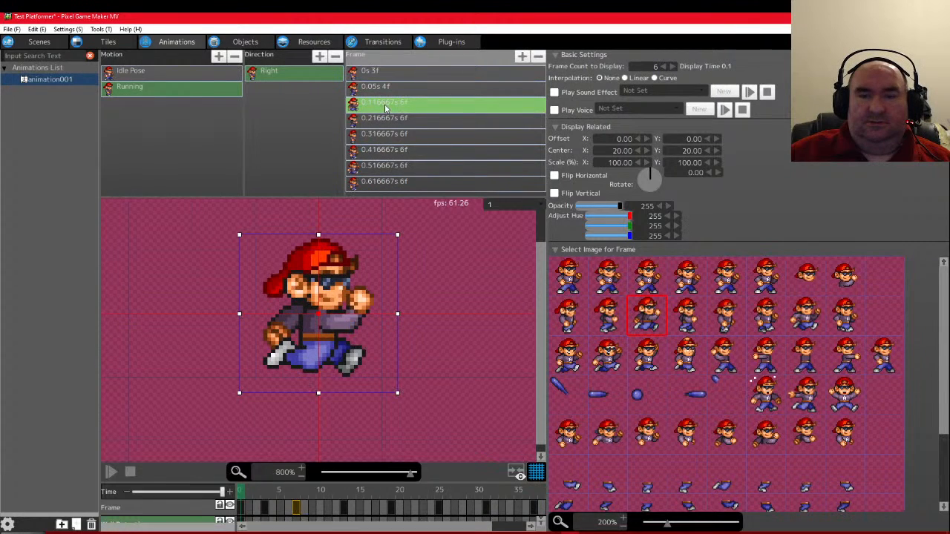
left_click(386, 72)
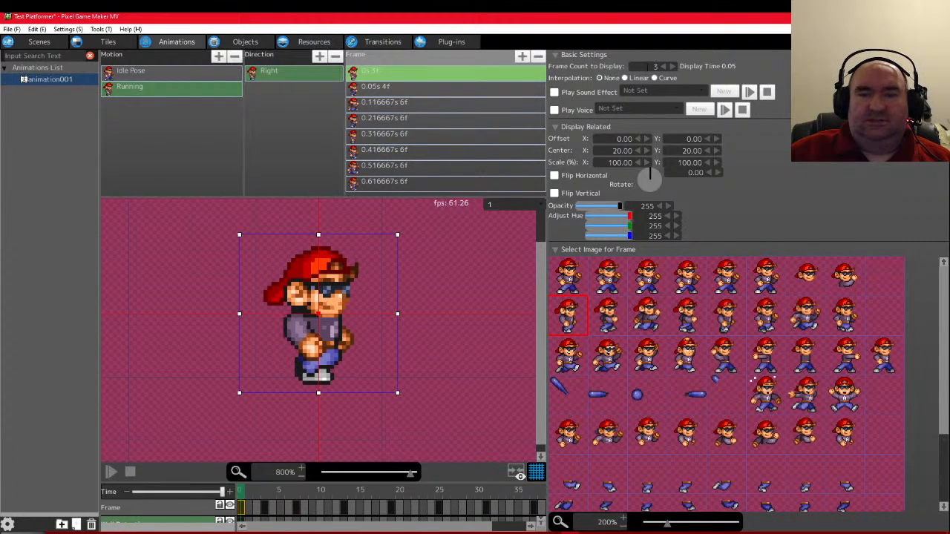
left_click(666, 67)
left_click(384, 88)
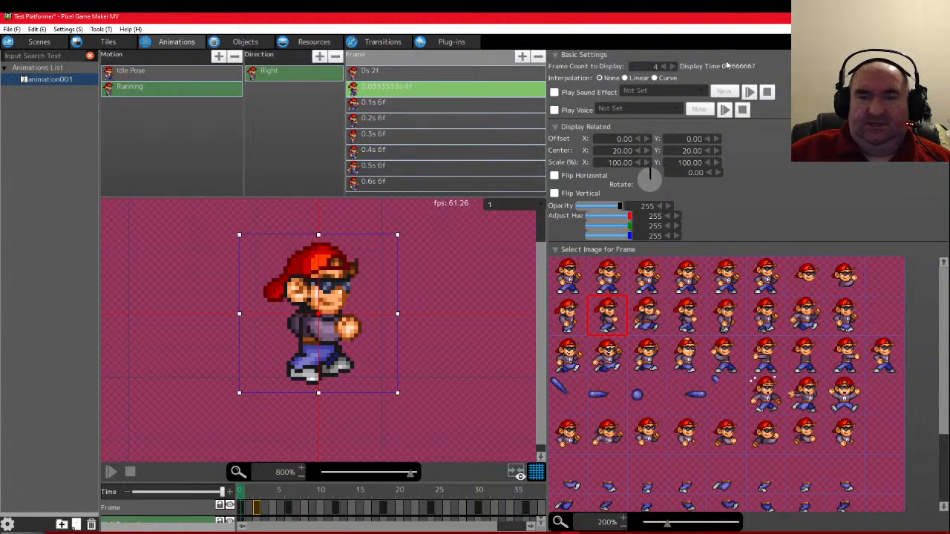
left_click(386, 104)
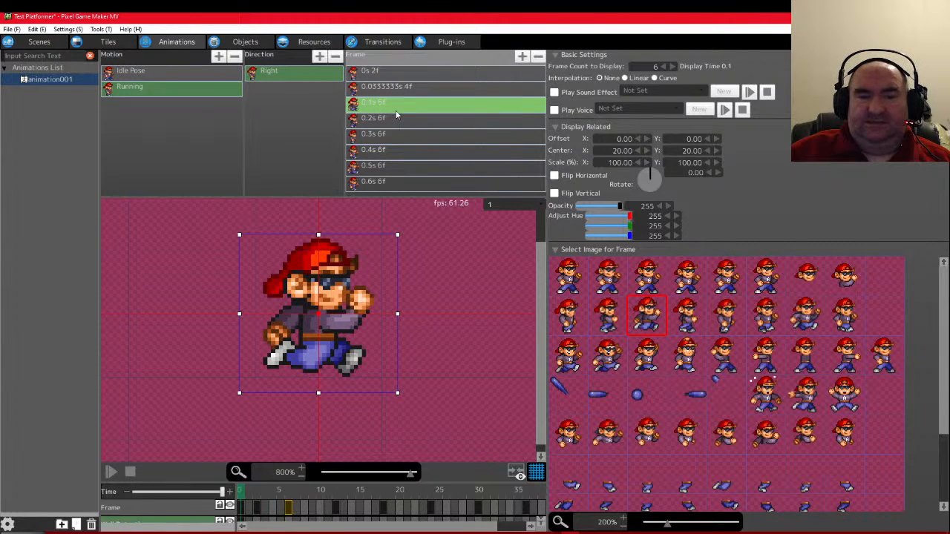
left_click(381, 75)
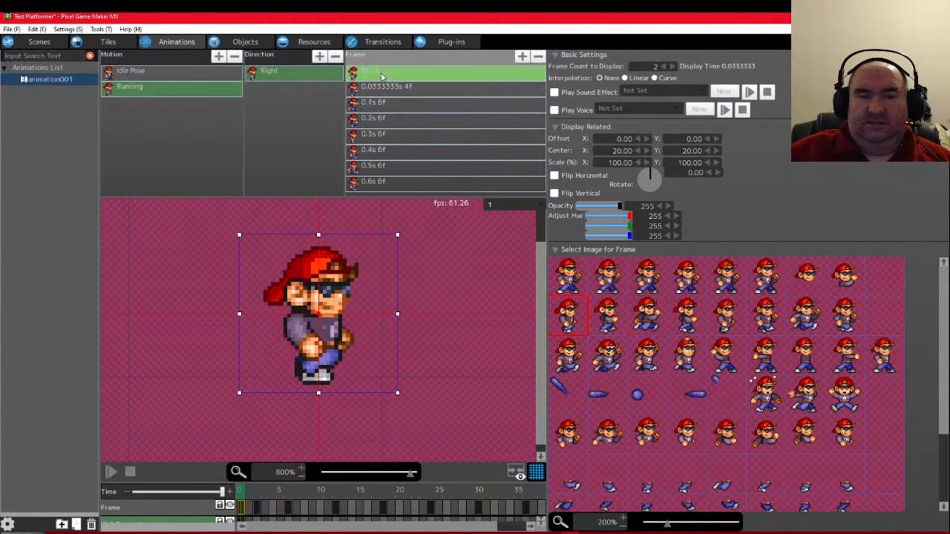
left_click(380, 90)
left_click(383, 107)
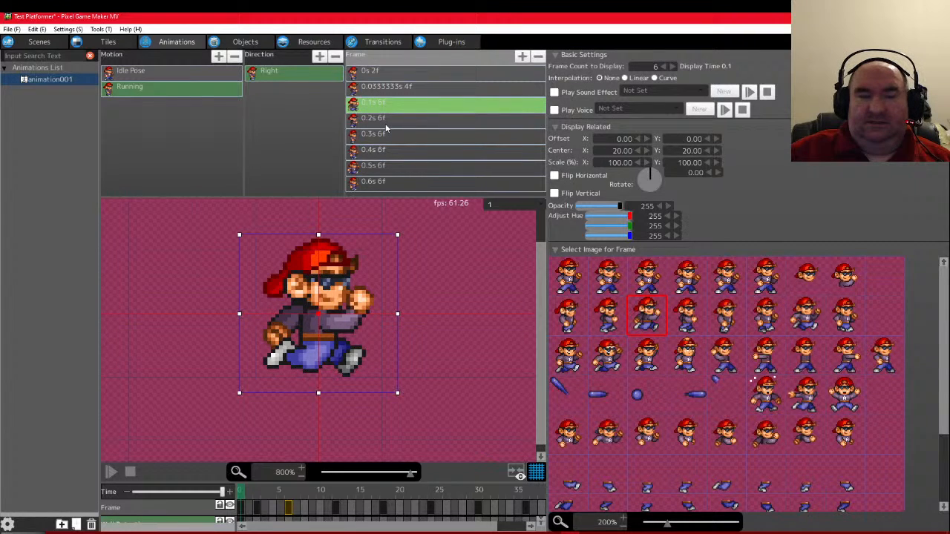
Set the frame count to display to 4 for the fourth Running frame and 2 for the fifth
left_click(385, 125)
left_click(664, 68)
left_click(664, 68)
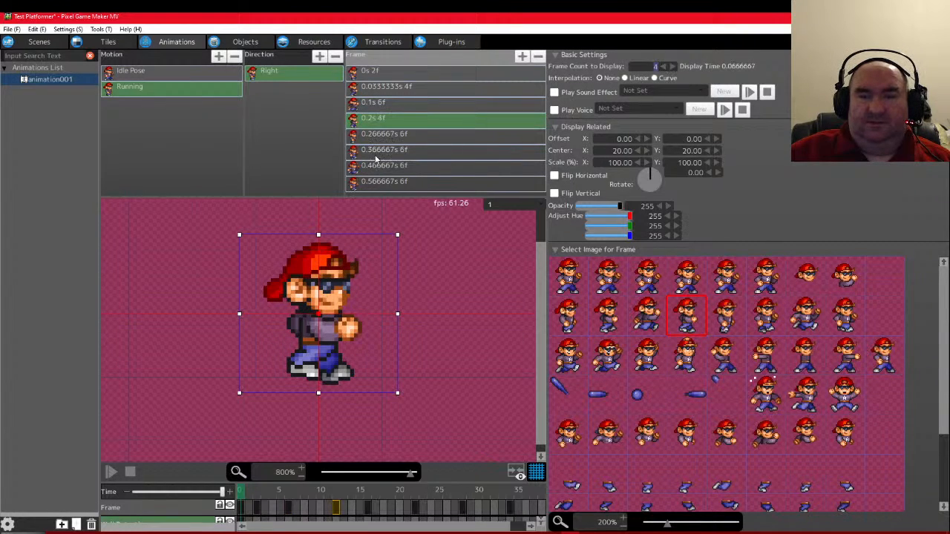
left_click(383, 140)
left_click(664, 67)
left_click(664, 67)
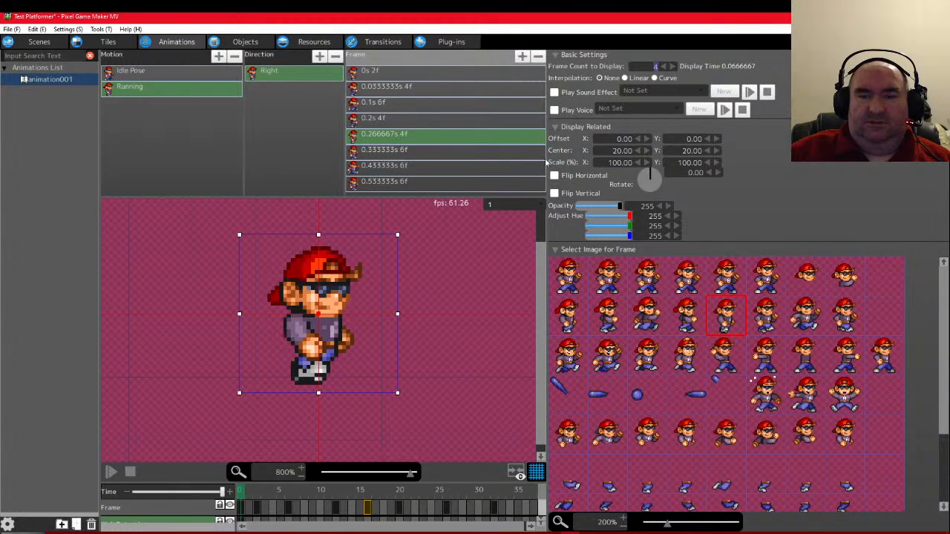
left_click(664, 68)
left_click(664, 68)
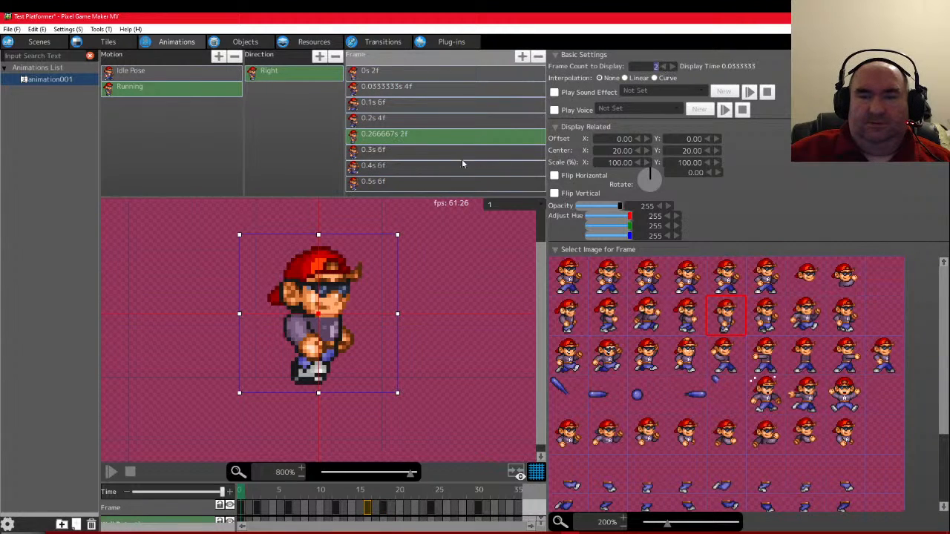
Set the sixth Running frame's display count to 4
left_click(390, 149)
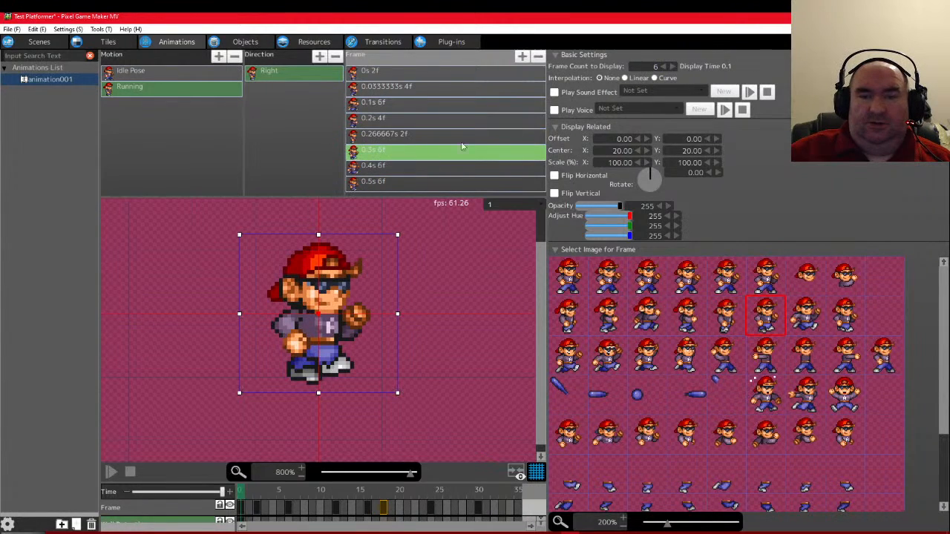
left_click(664, 67)
left_click(664, 68)
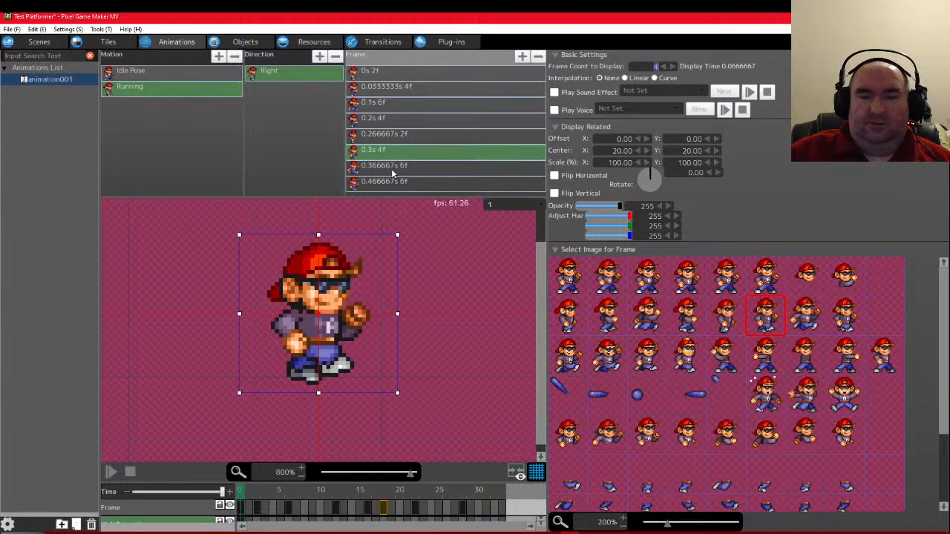
left_click(392, 171)
left_click(664, 67)
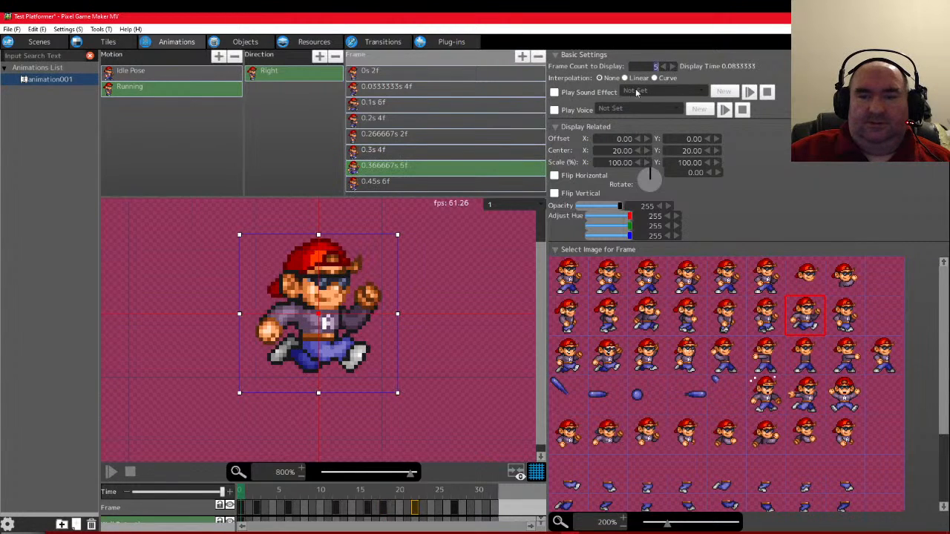
left_click(673, 66)
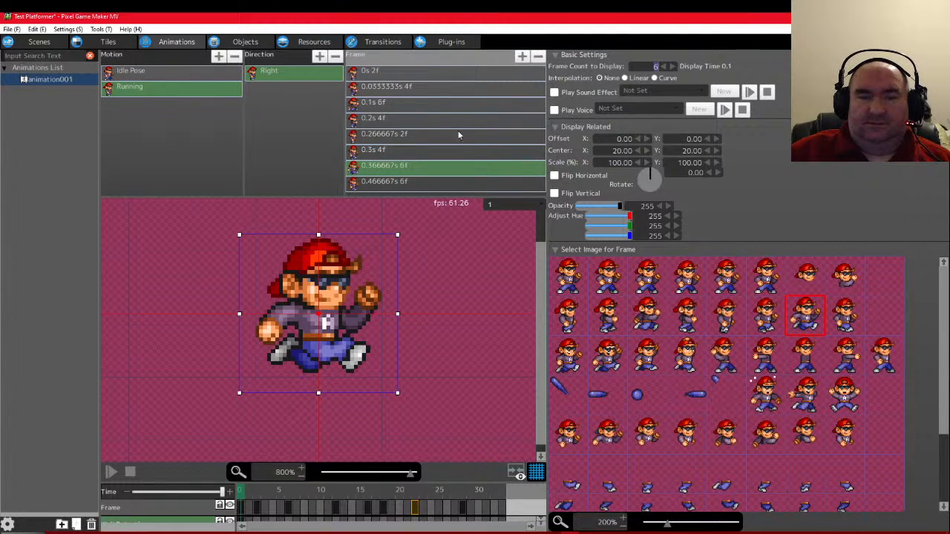
Set the eighth Running frame's display count to 4 and play the motion preview
left_click(395, 184)
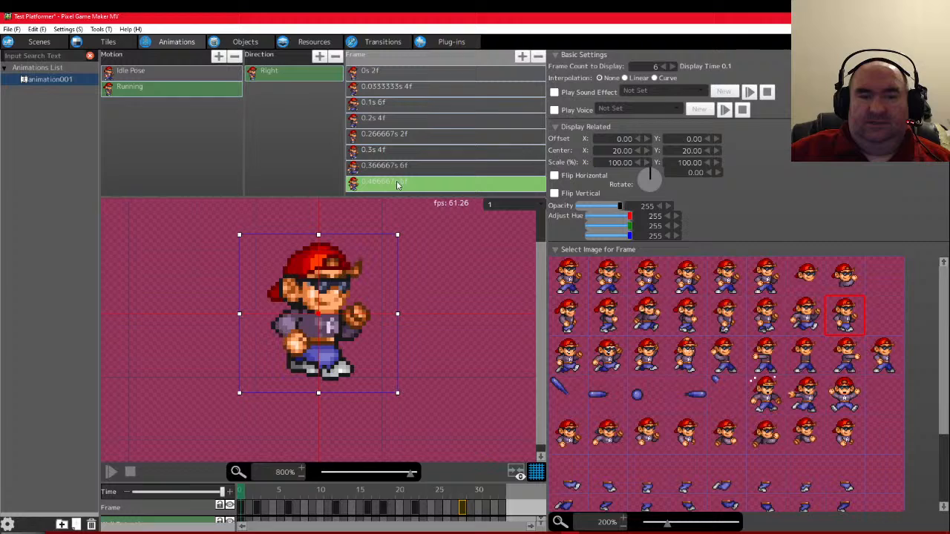
left_click(664, 68)
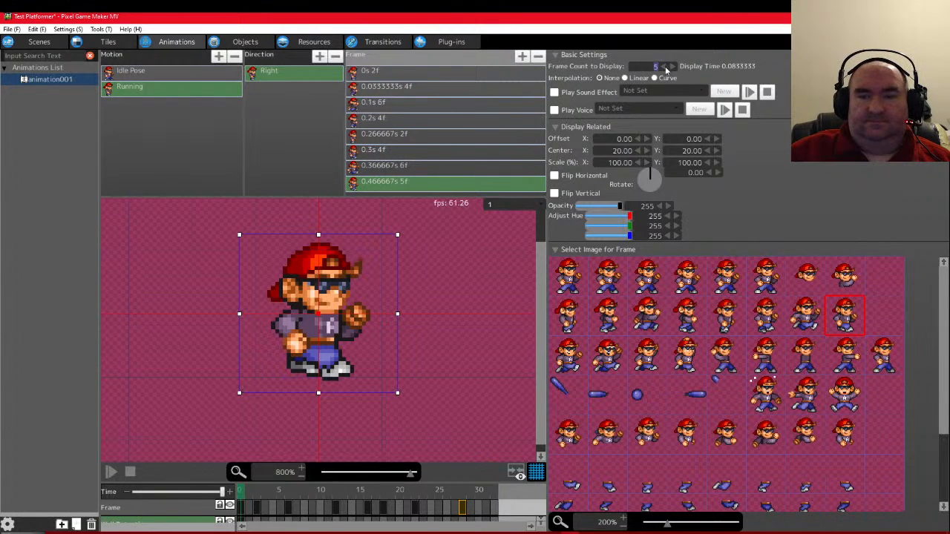
left_click(665, 67)
left_click(110, 475)
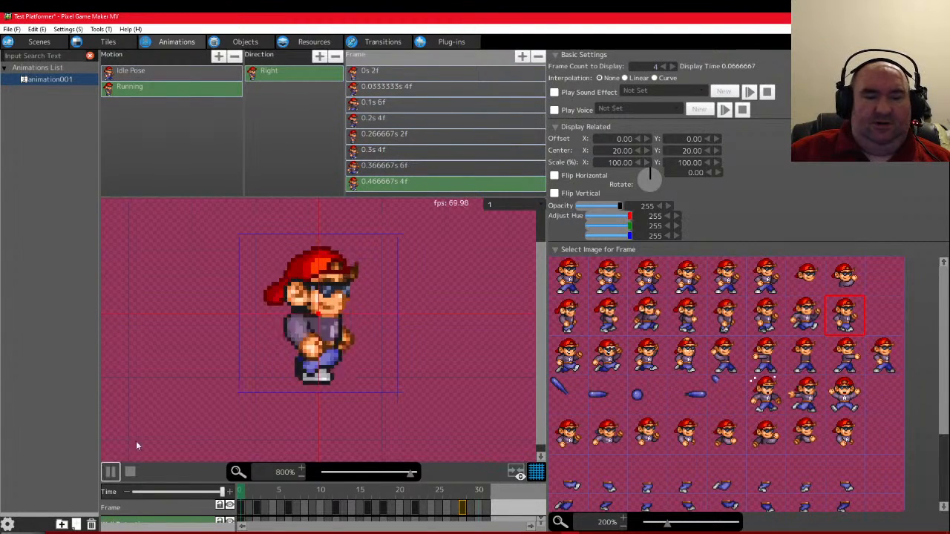
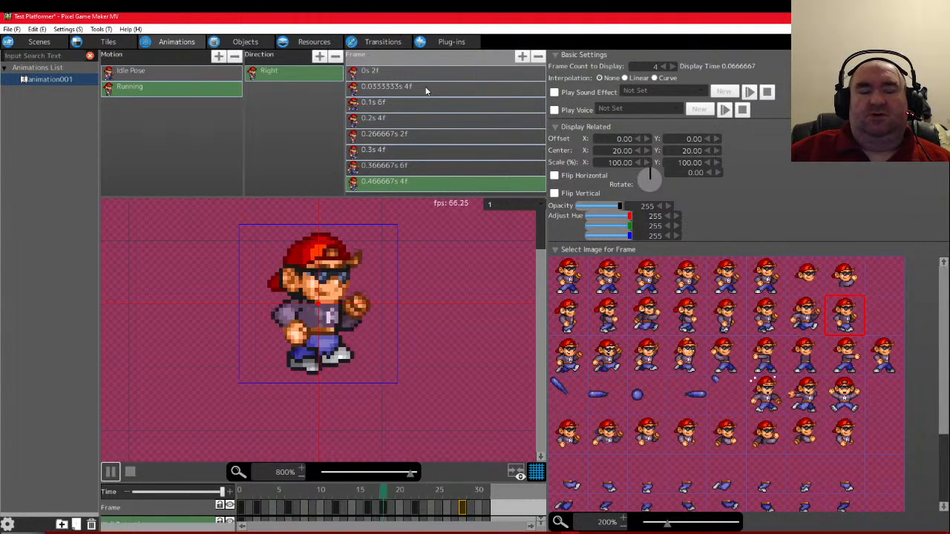
Step through the eight Running frames in order to examine each pose with its display count
left_click(383, 78)
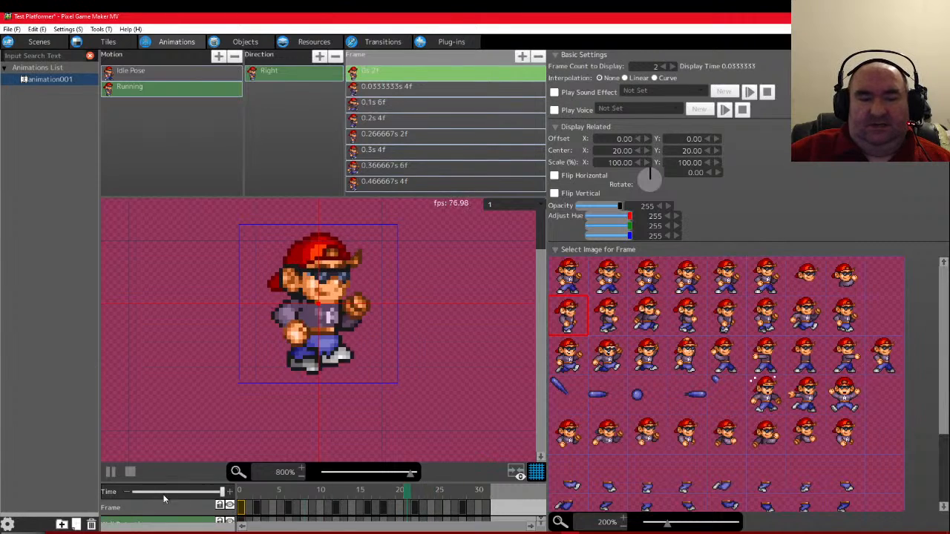
left_click(404, 75)
left_click(375, 75)
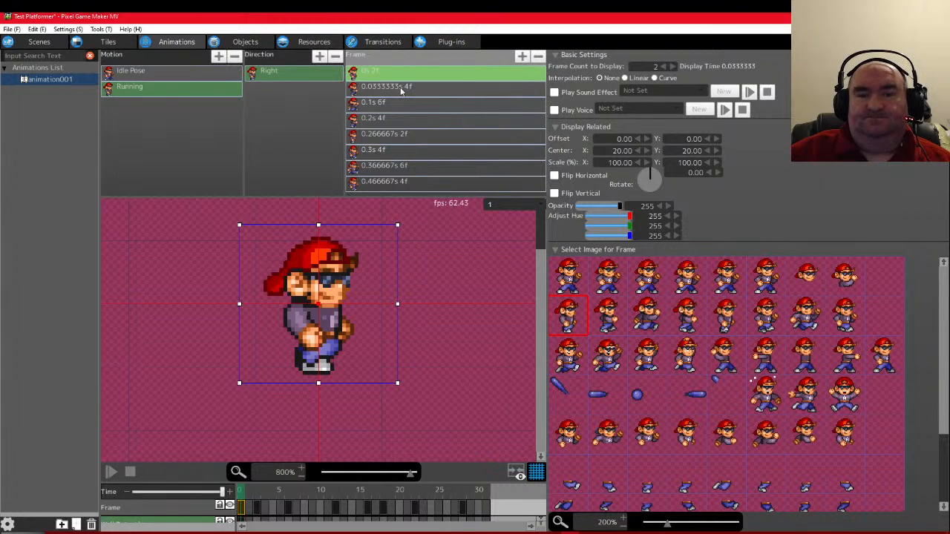
left_click(401, 88)
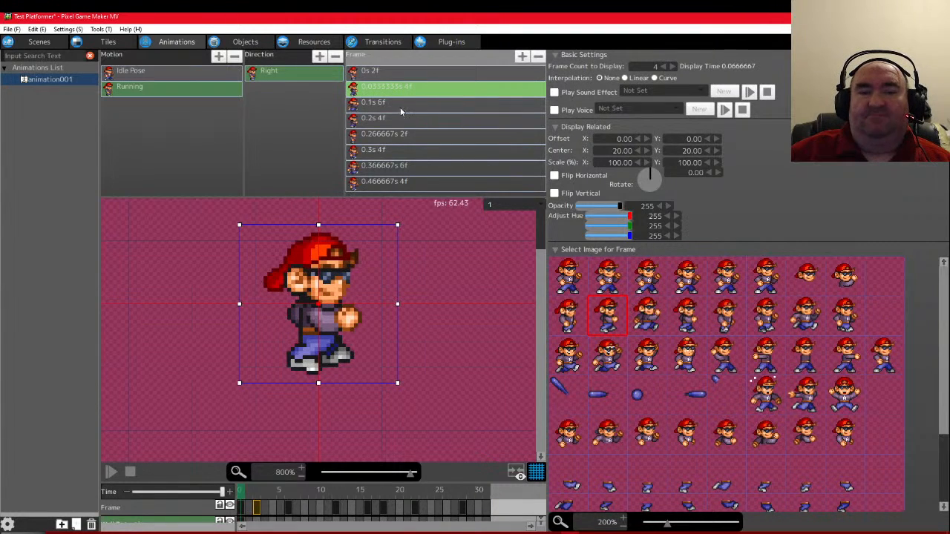
left_click(401, 108)
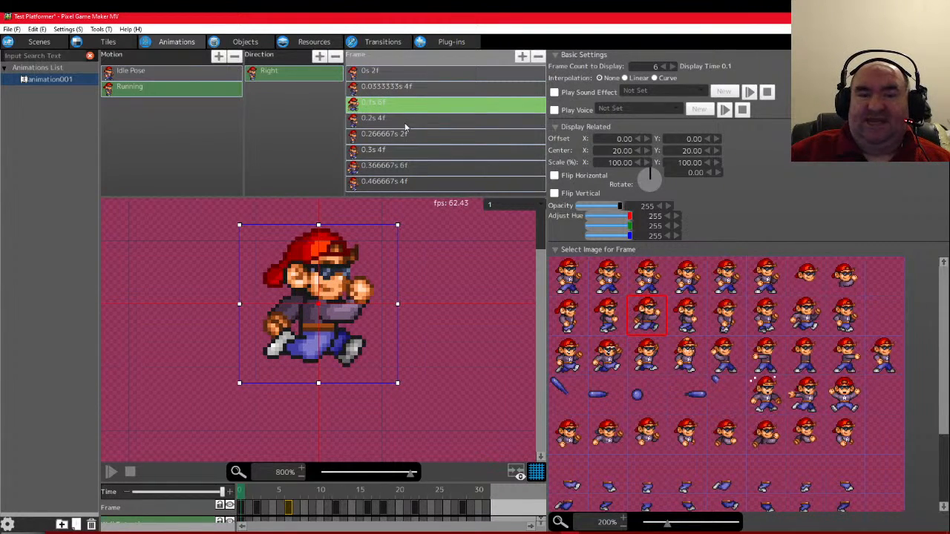
left_click(402, 121)
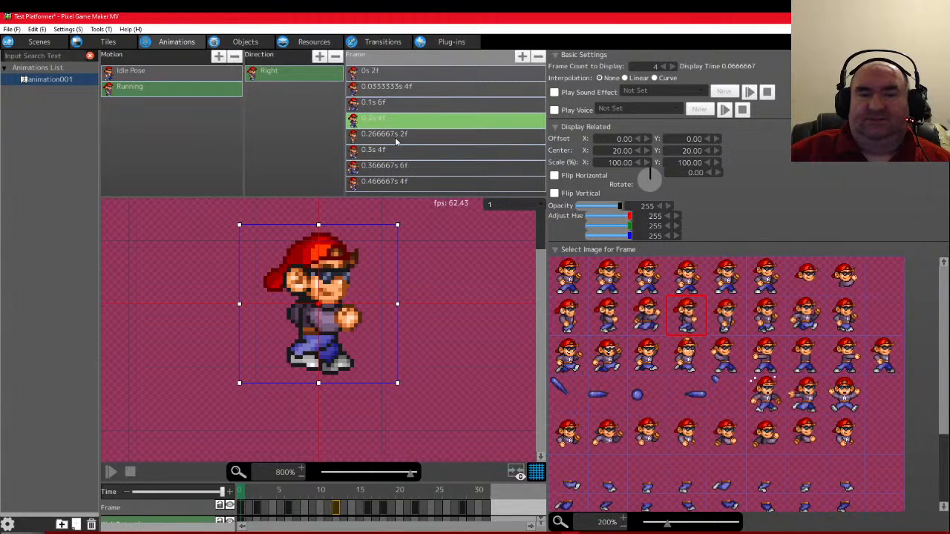
left_click(396, 141)
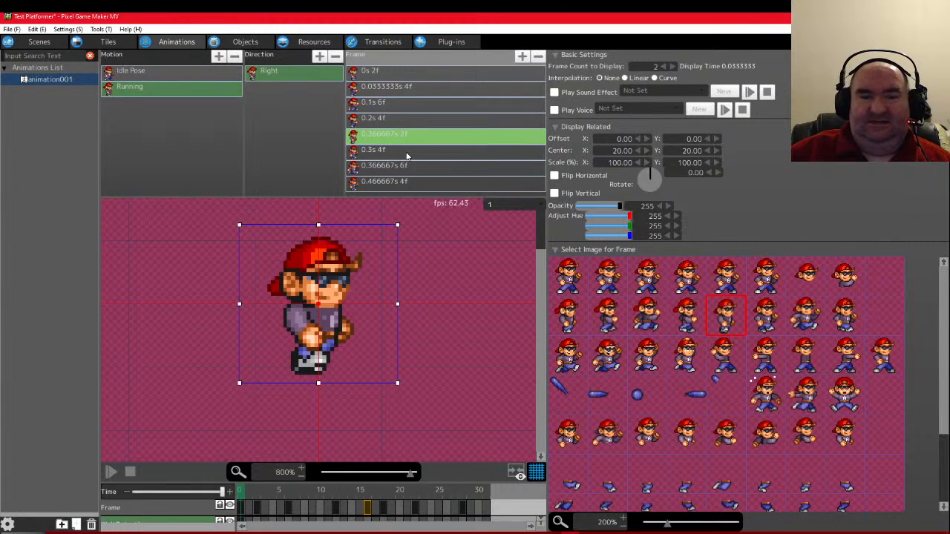
left_click(406, 152)
left_click(404, 169)
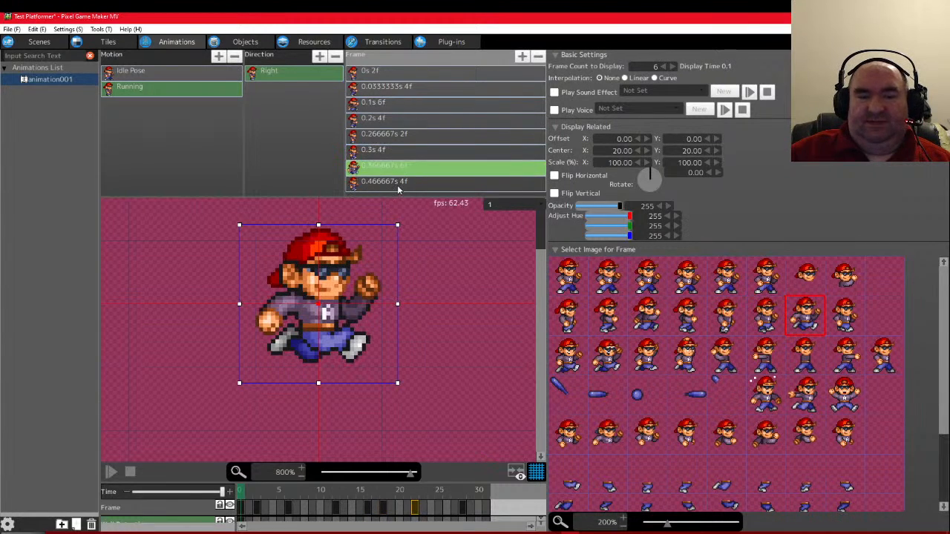
left_click(399, 185)
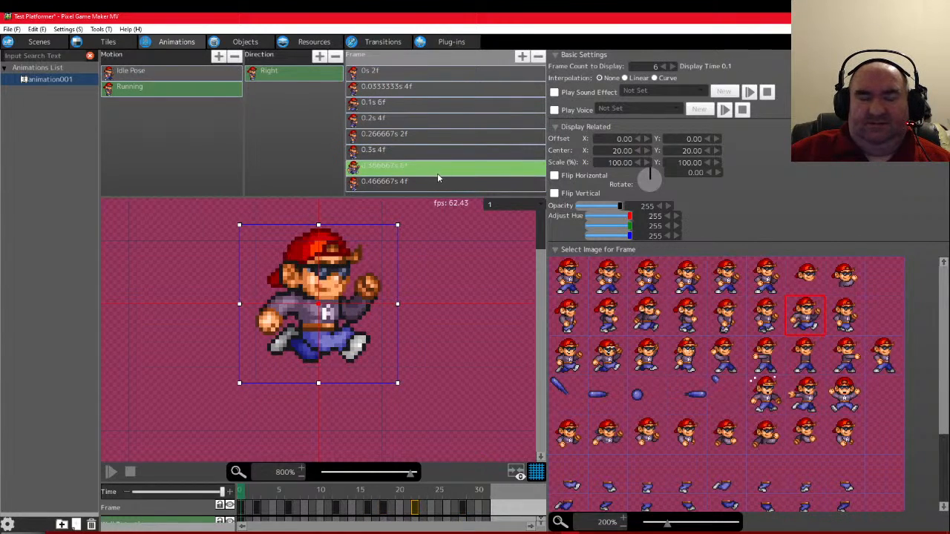
left_click(370, 74)
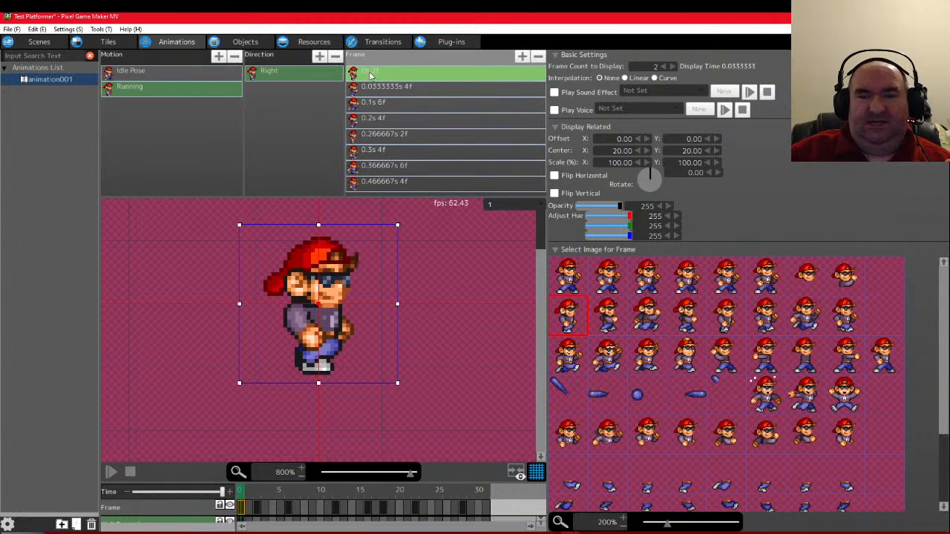
left_click(377, 88)
left_click(380, 104)
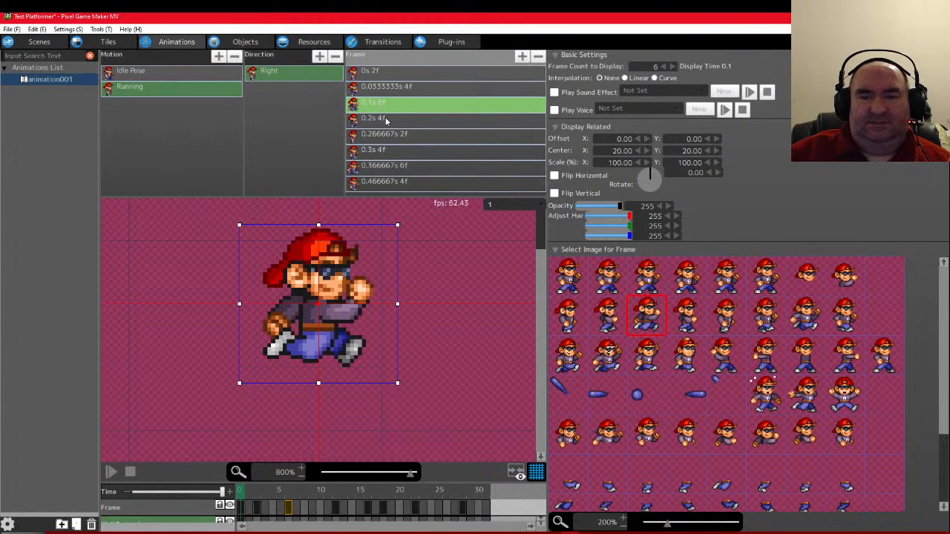
left_click(381, 118)
left_click(383, 138)
left_click(380, 151)
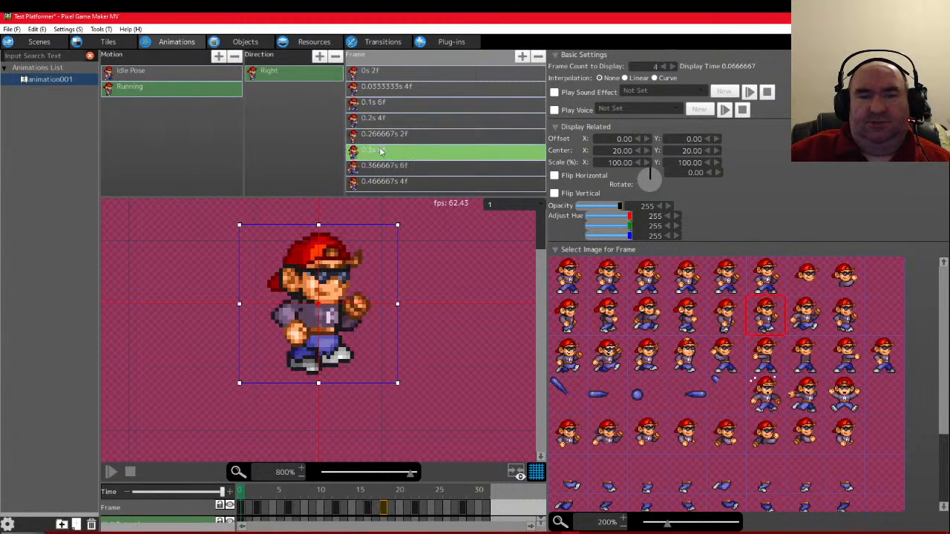
left_click(379, 168)
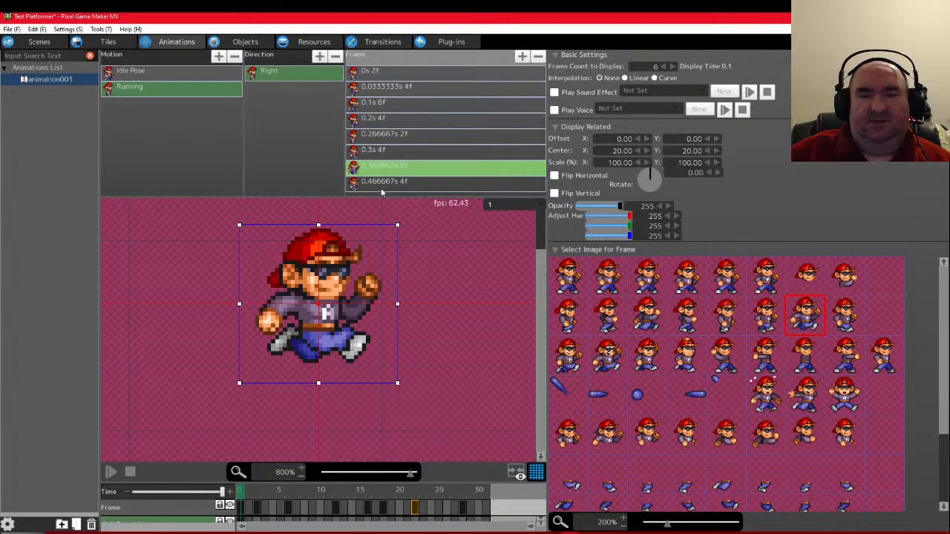
left_click(381, 183)
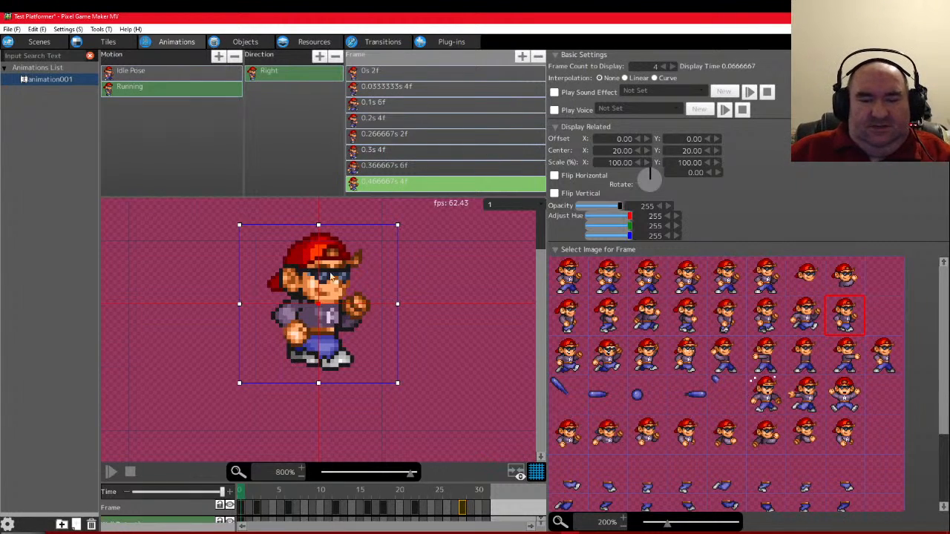
Play the Running motion preview, stop it and play it again to judge the animation speed
left_click(483, 532)
left_click(483, 532)
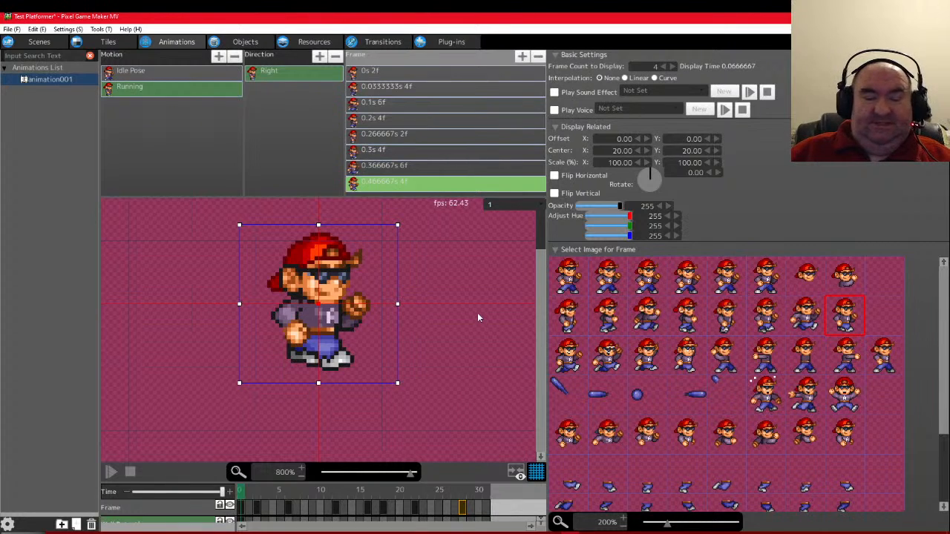
left_click(110, 472)
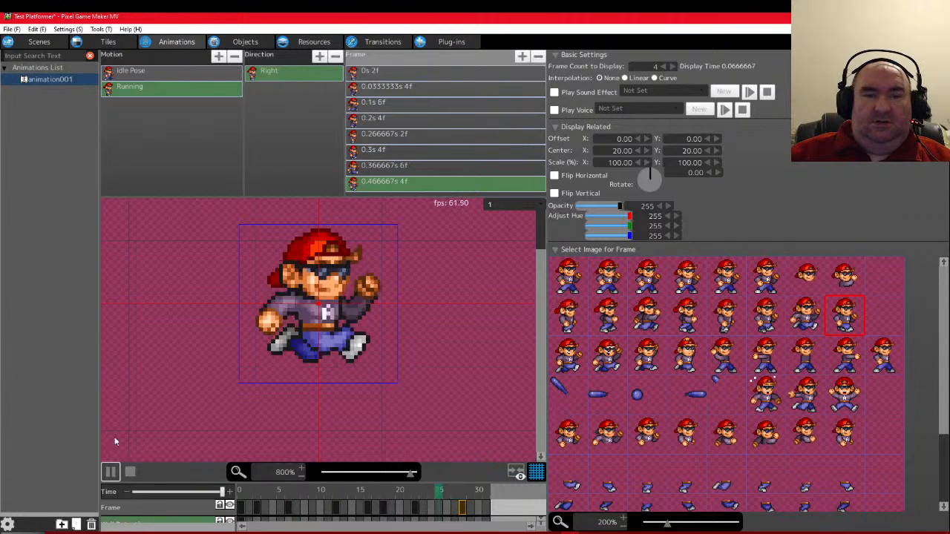
left_click(127, 477)
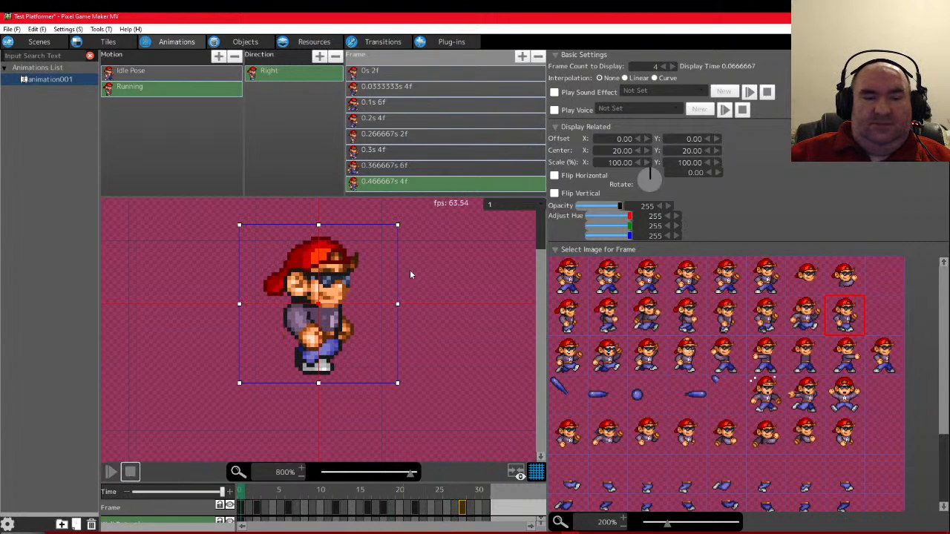
left_click(110, 472)
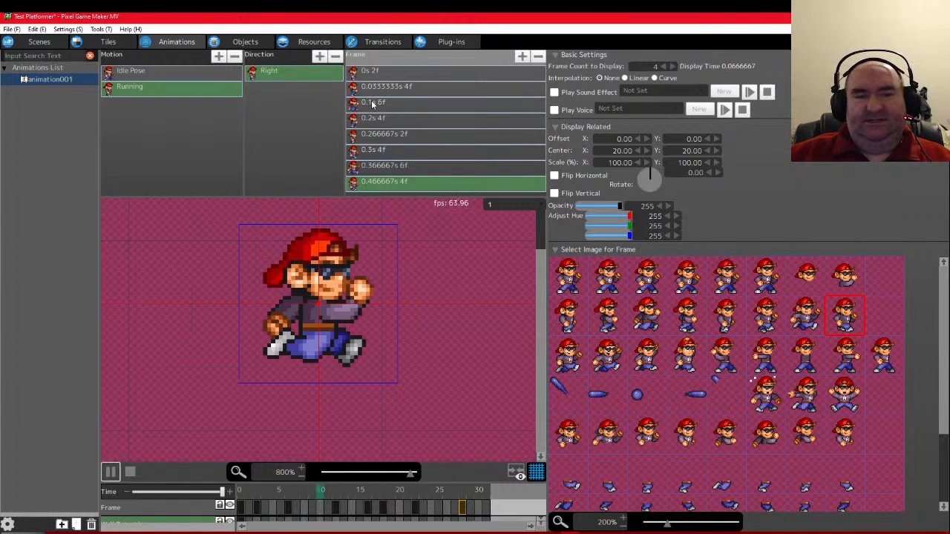
Set the frame count to display to 1 for the first Running frame and 3 for the second
left_click(371, 71)
type("1")
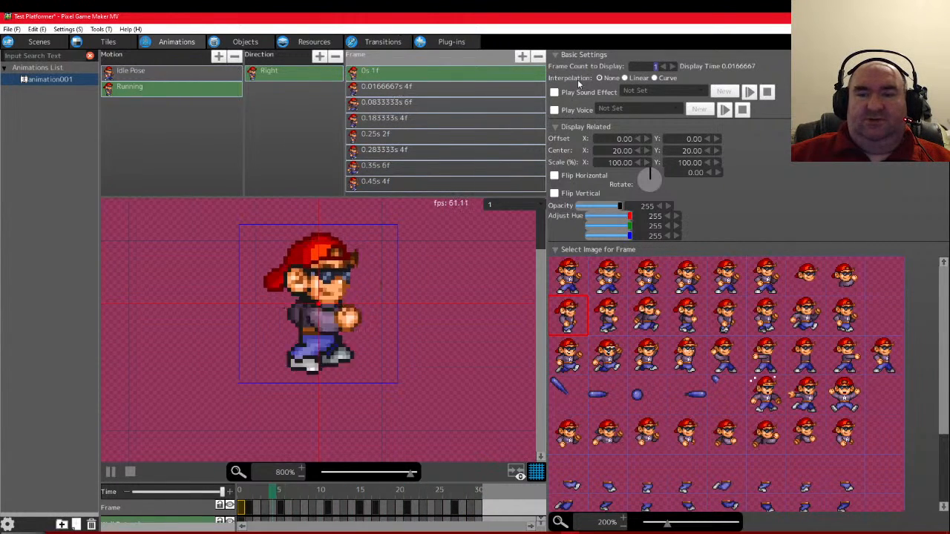
left_click(382, 88)
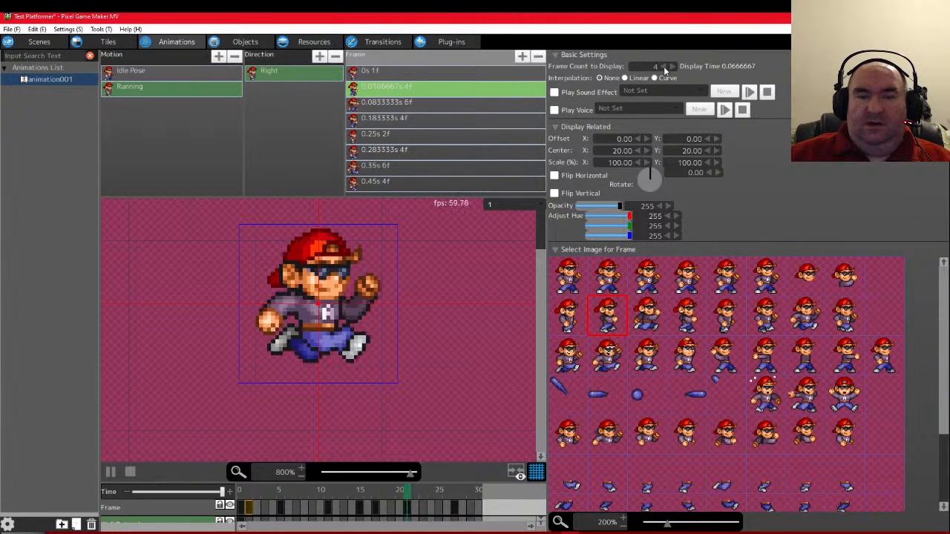
left_click(666, 70)
type("3")
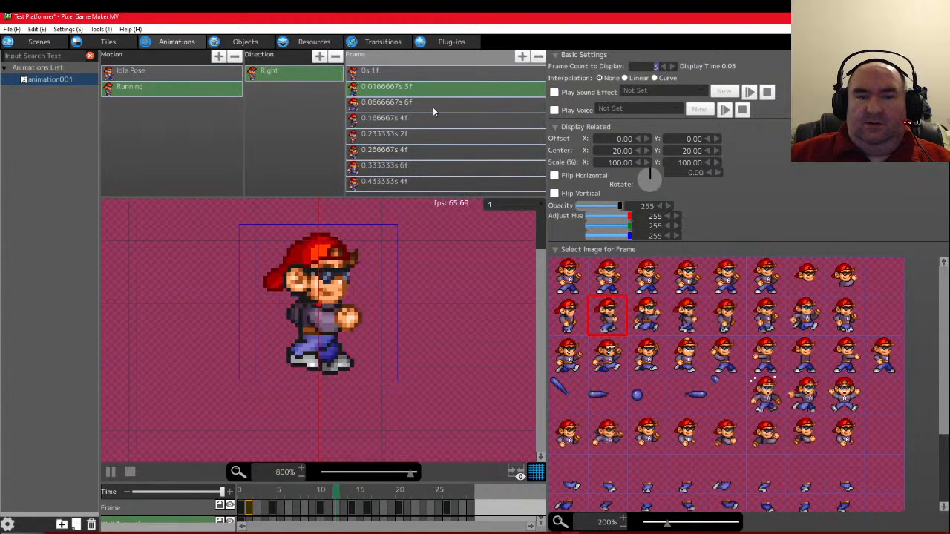
Set the frame count to display to 5 for the third Running frame and 3 for the fourth
left_click(433, 105)
left_click(664, 67)
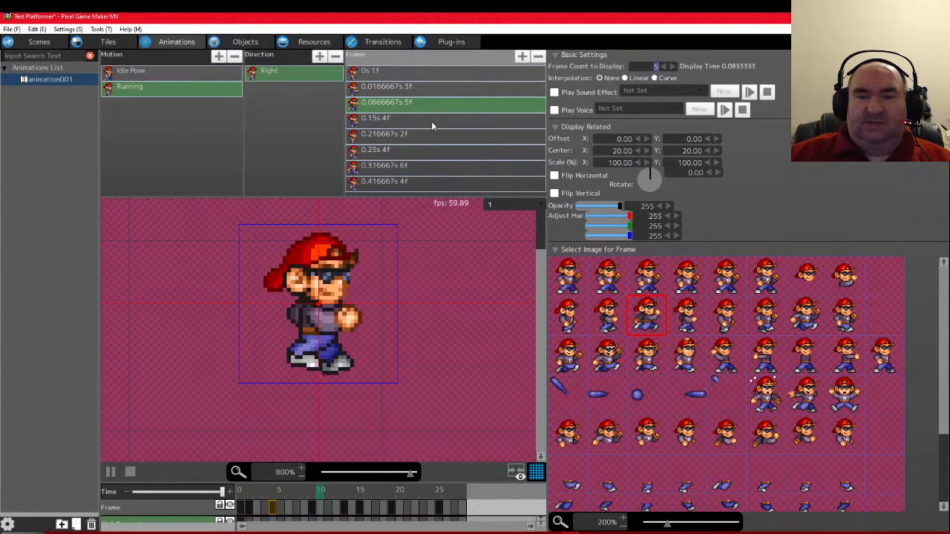
left_click(386, 120)
left_click(660, 66)
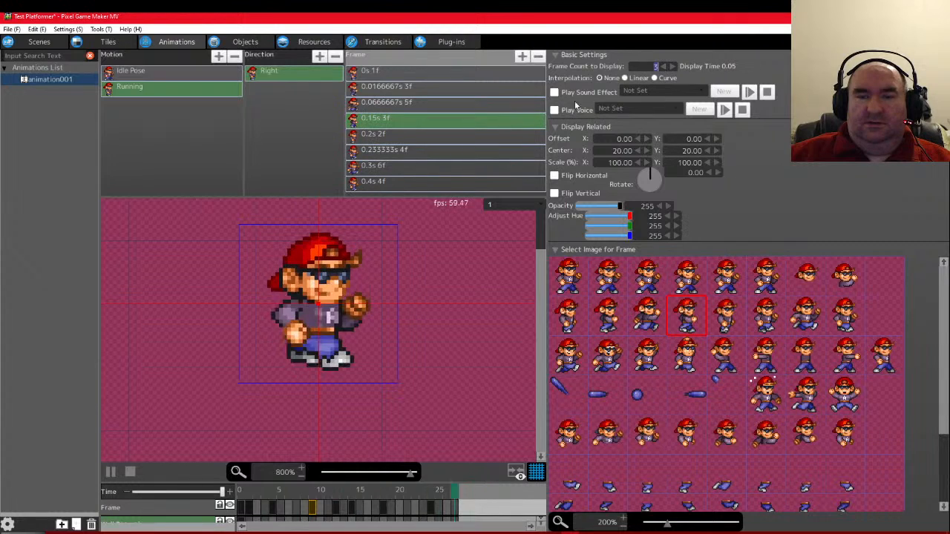
Set the frame count to display to 1 for the fifth Running frame and 3 for the sixth
left_click(438, 135)
left_click(667, 67)
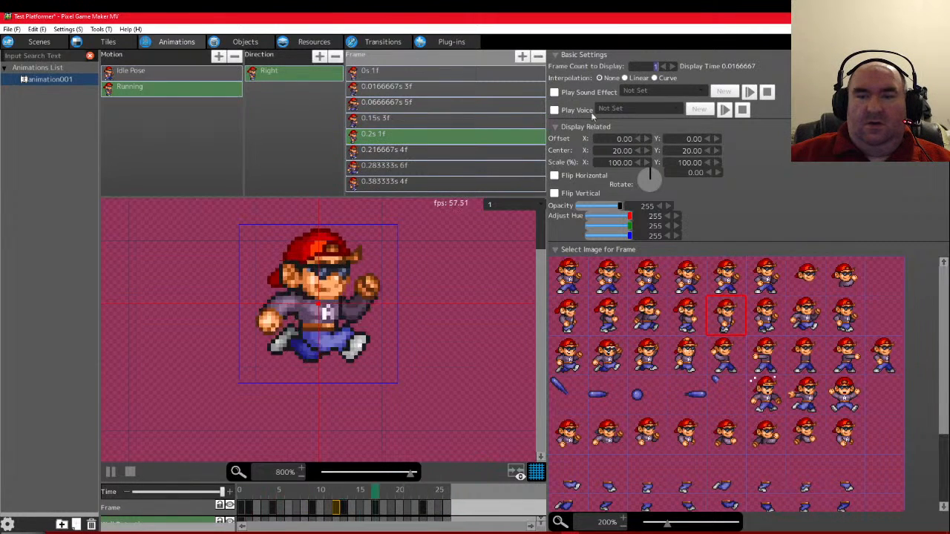
left_click(409, 152)
left_click(663, 66)
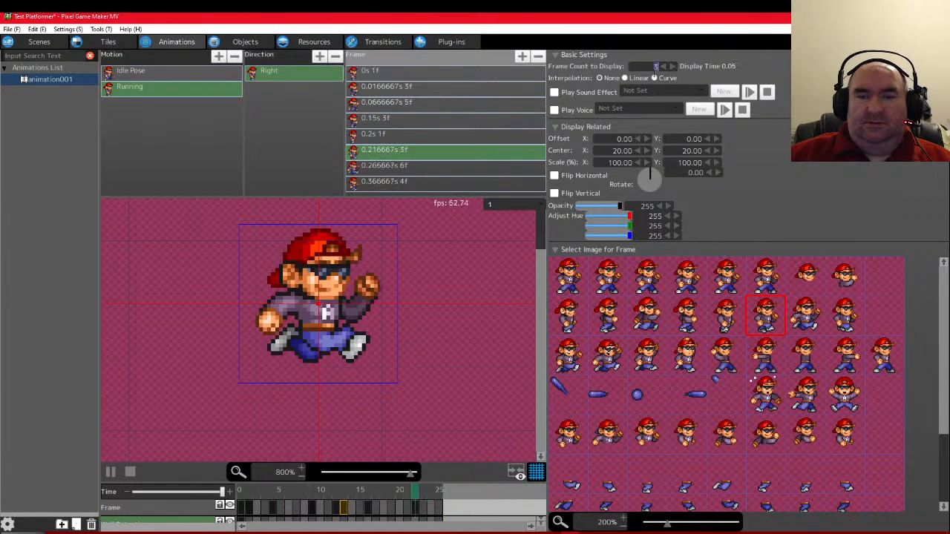
Set the frame count to display to 5 for the seventh Running frame and 3 for the eighth
left_click(401, 166)
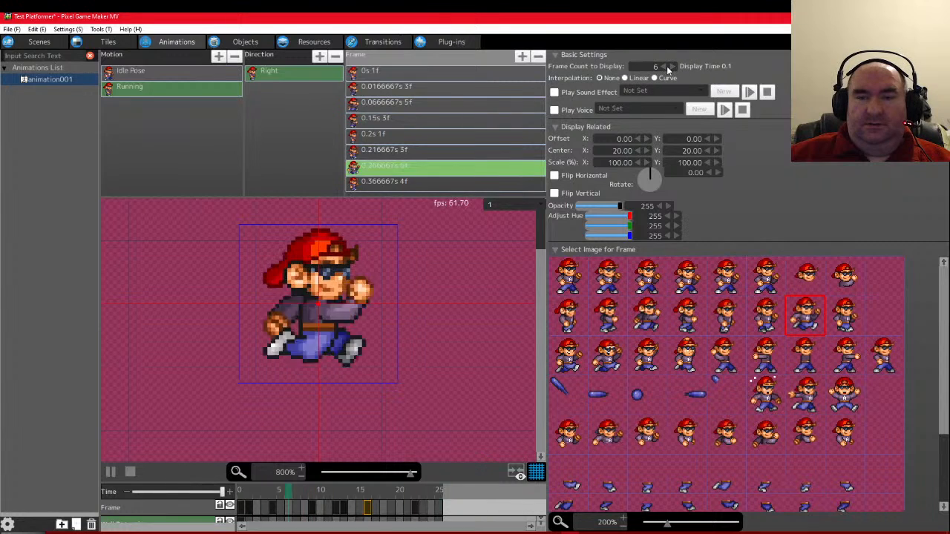
left_click(667, 67)
left_click(383, 182)
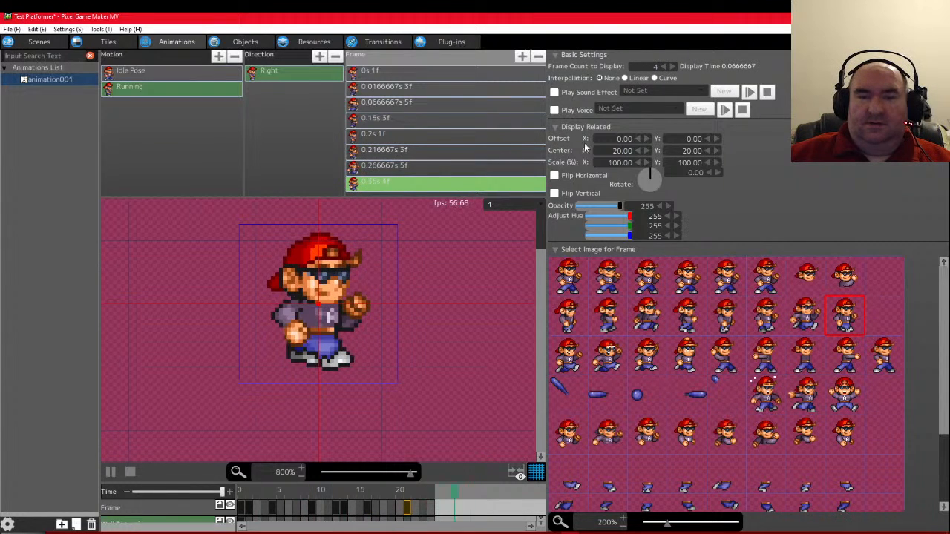
left_click(667, 67)
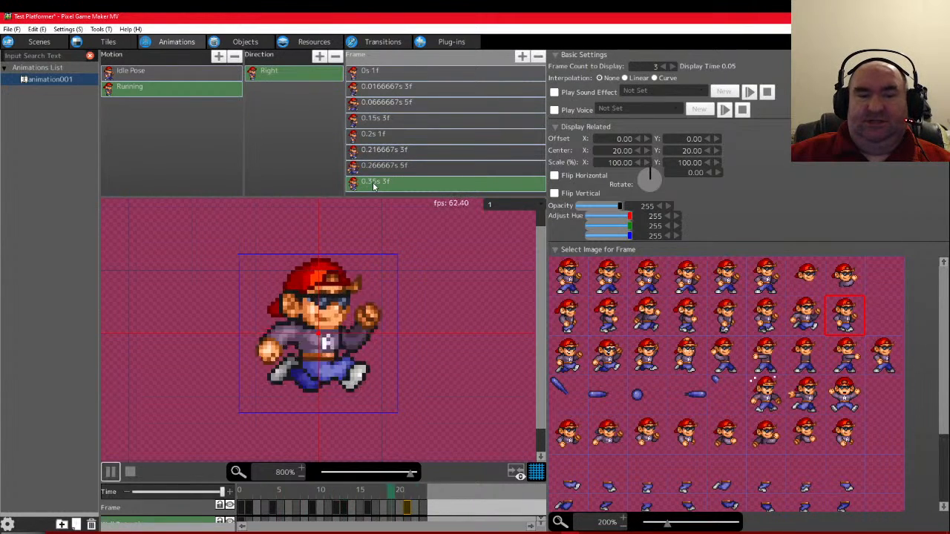
Set the frame count to display to 3 for the first Running frame and 5 for the second
left_click(376, 71)
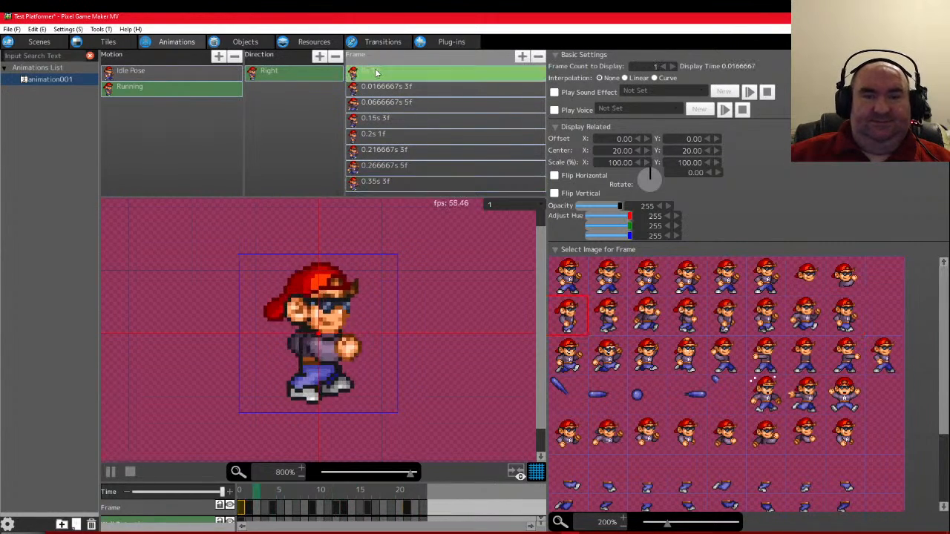
left_click(672, 68)
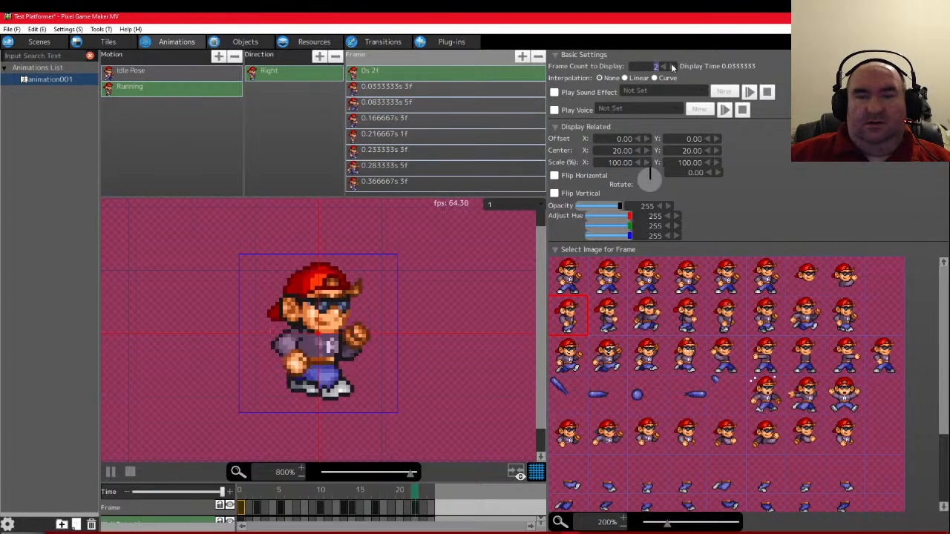
left_click(671, 68)
left_click(385, 88)
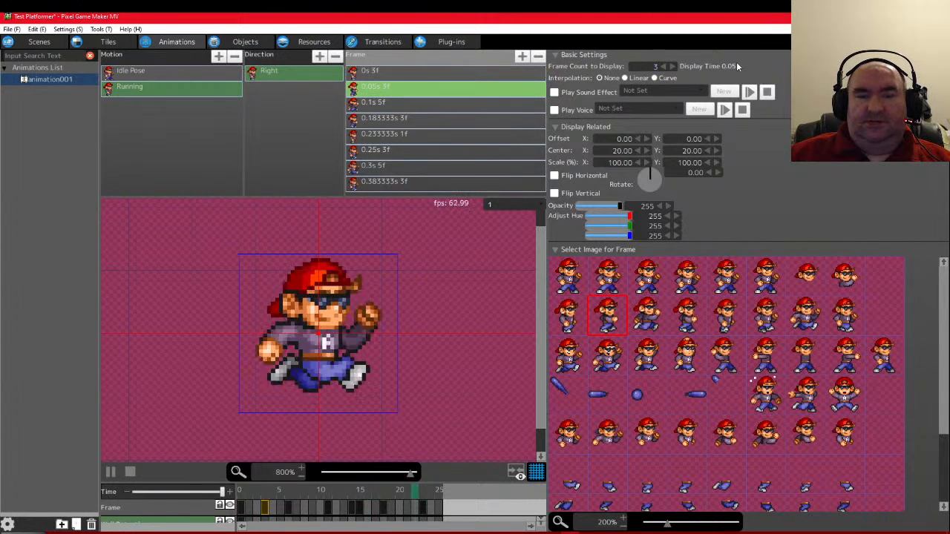
left_click(671, 67)
left_click(671, 67)
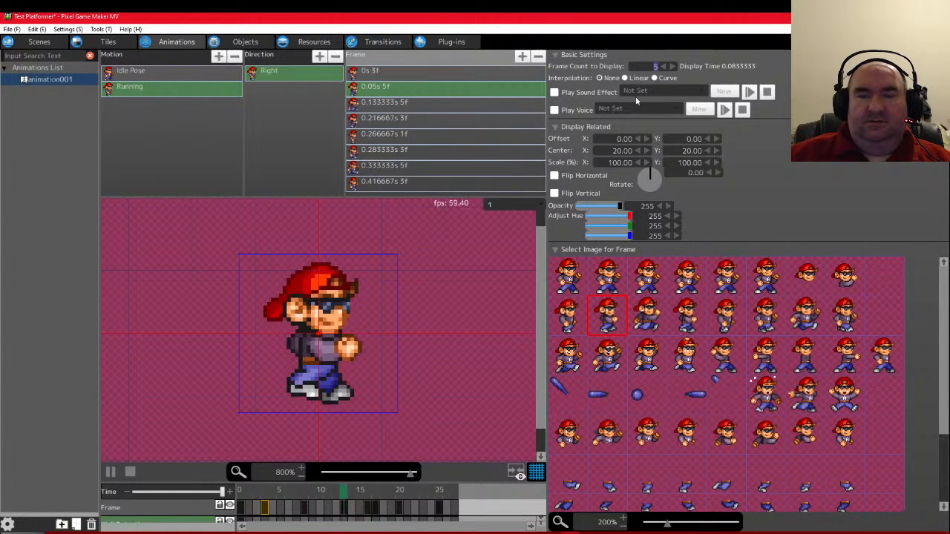
Set the frame count to display to 7 for the third Running frame and 5 for the fourth
left_click(399, 105)
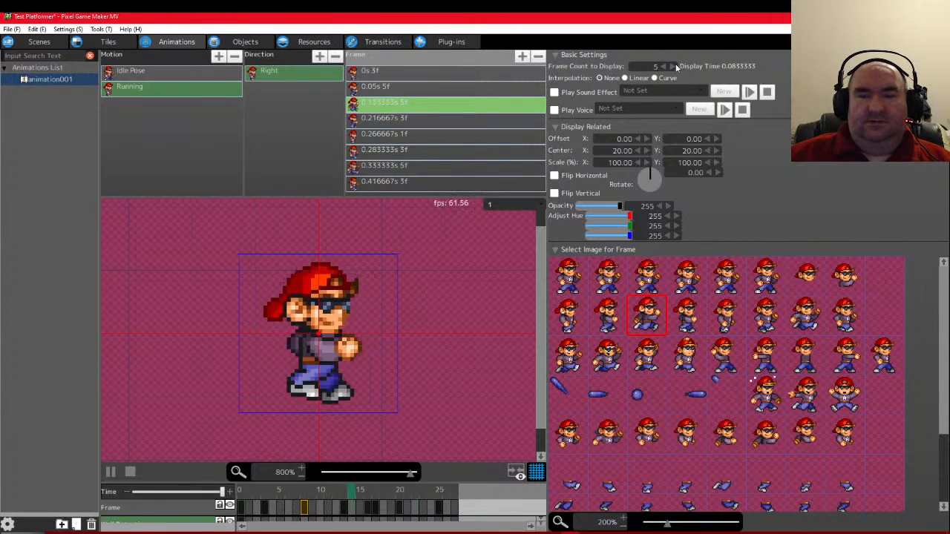
left_click(672, 67)
left_click(672, 67)
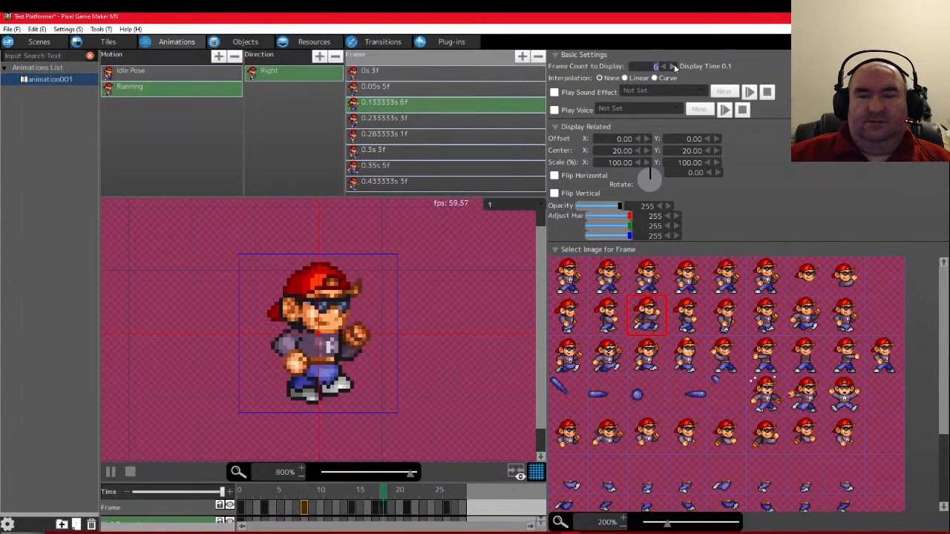
left_click(386, 119)
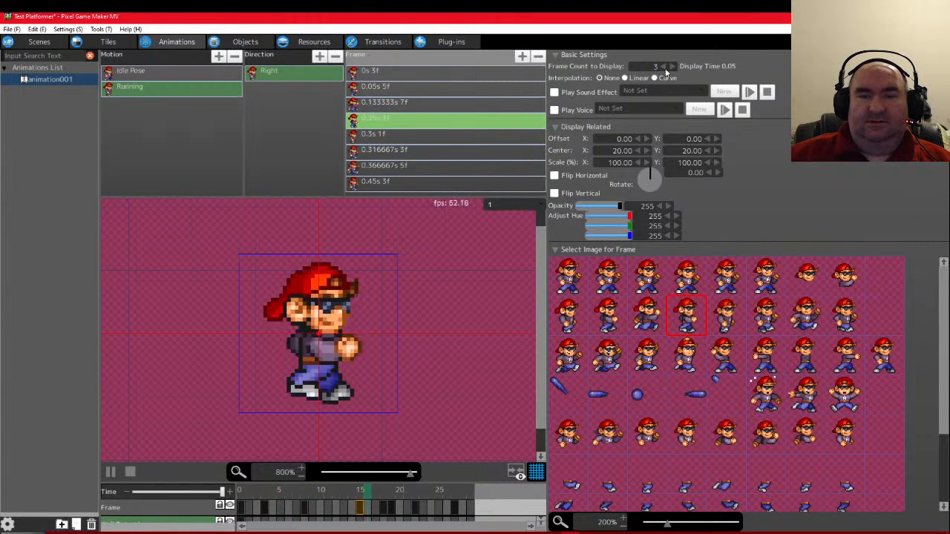
left_click(425, 86)
left_click(408, 103)
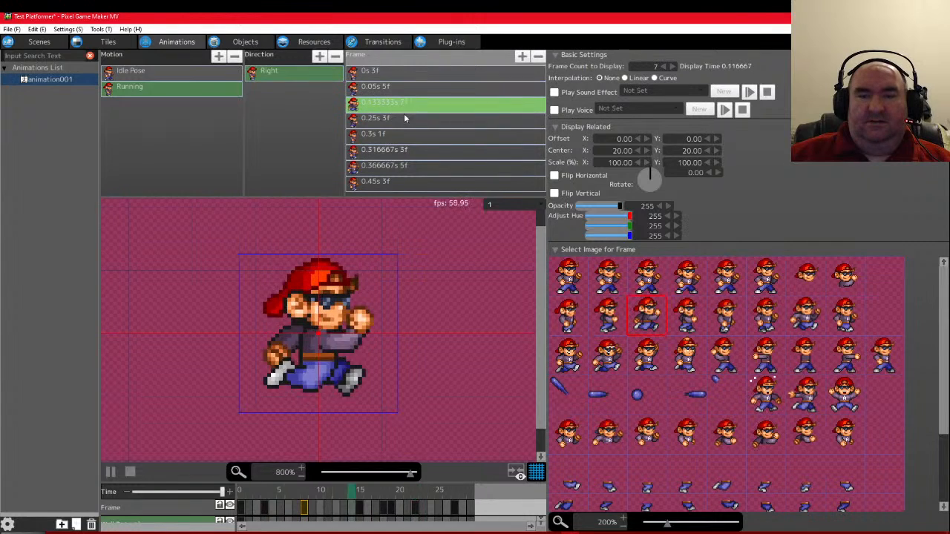
left_click(400, 119)
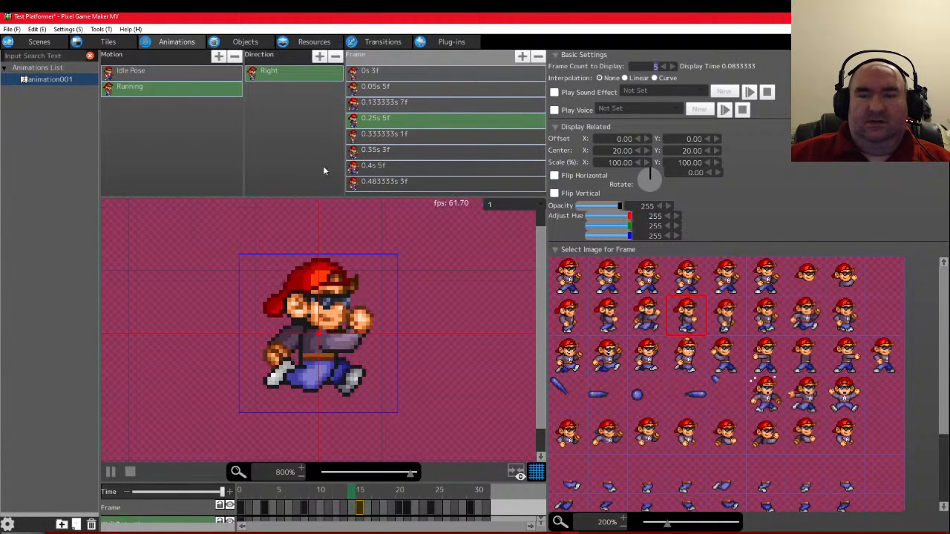
Set the frame count to display to 3 for the fifth Running frame and 5 for the sixth
left_click(401, 134)
left_click(672, 67)
left_click(672, 67)
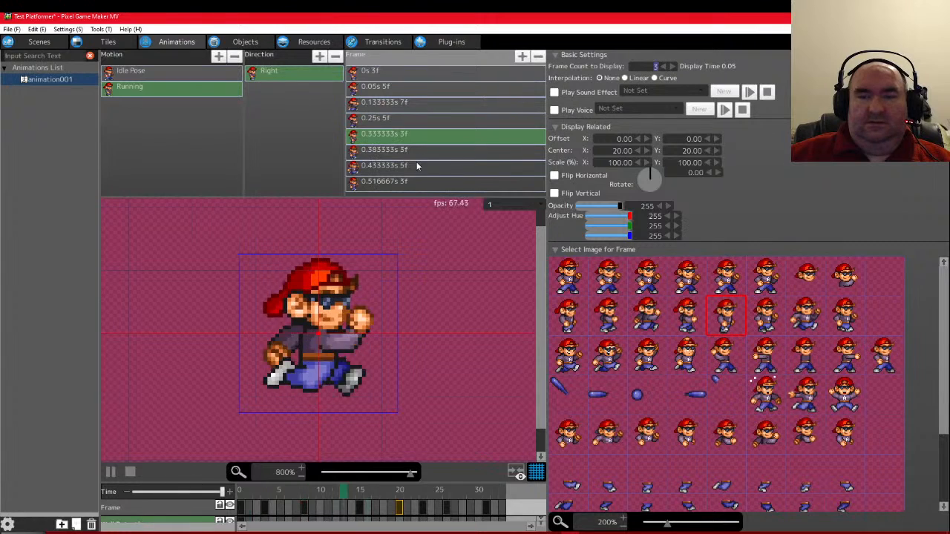
left_click(409, 152)
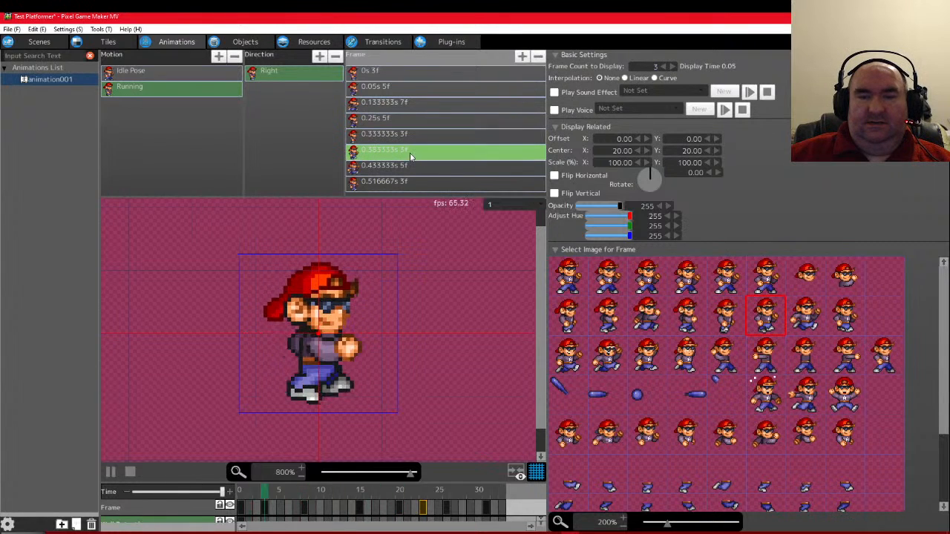
left_click(671, 67)
left_click(671, 67)
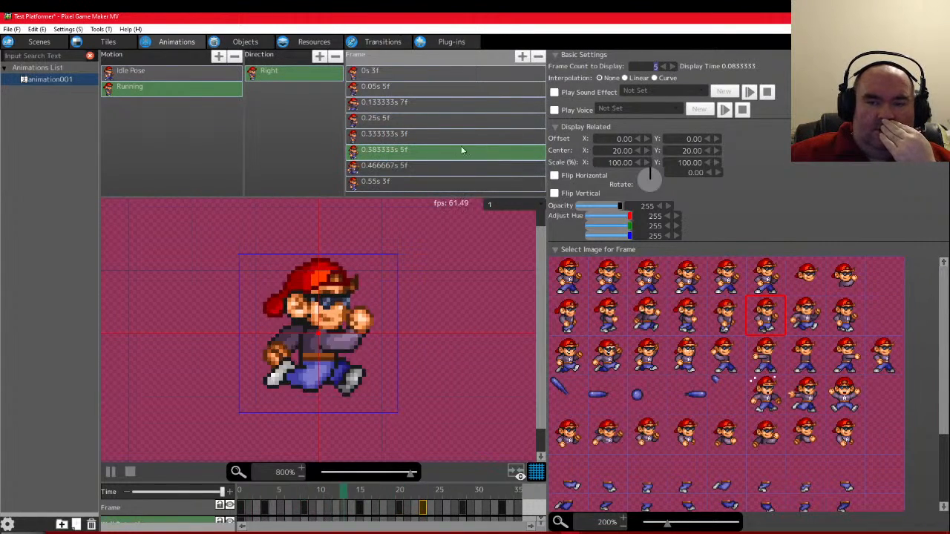
Set the frame count to display to 7 for the seventh Running frame and 5 for the eighth
left_click(404, 166)
left_click(672, 67)
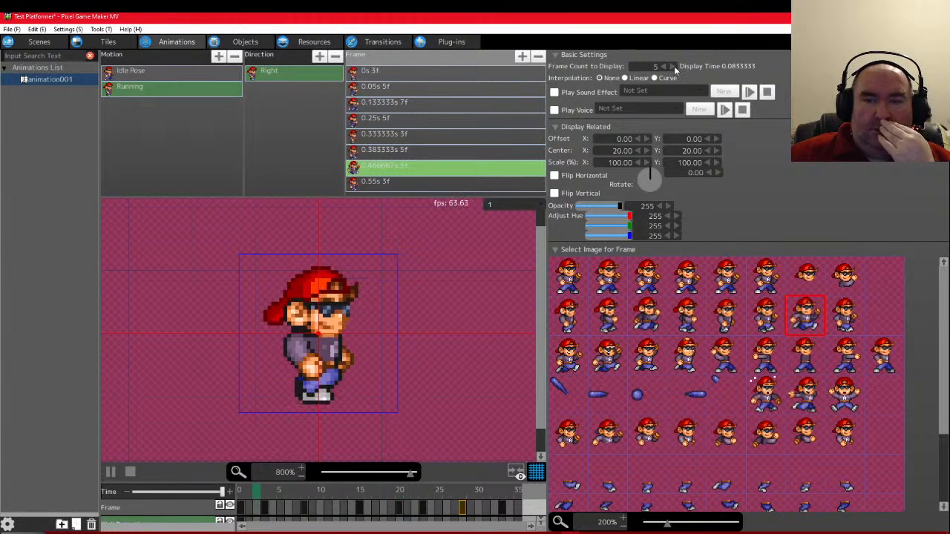
left_click(672, 66)
left_click(378, 182)
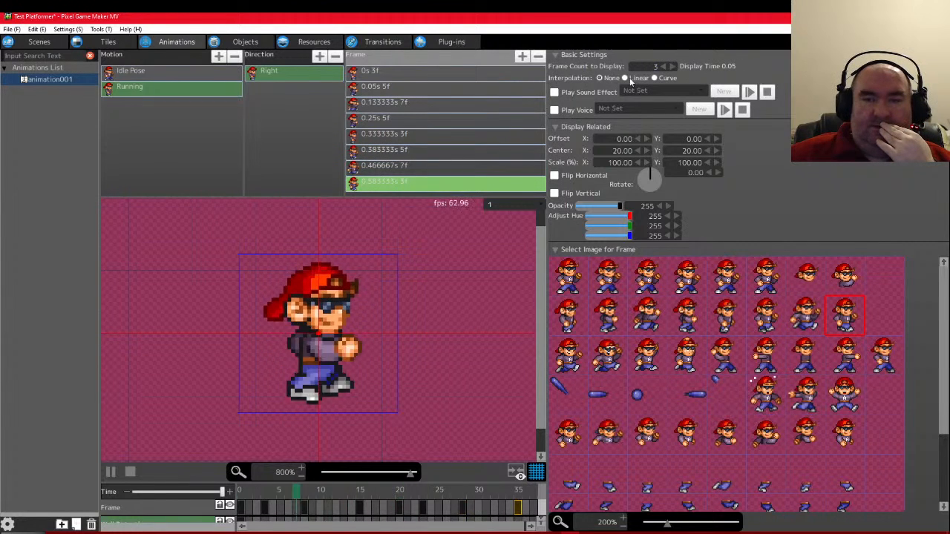
left_click(672, 67)
left_click(672, 67)
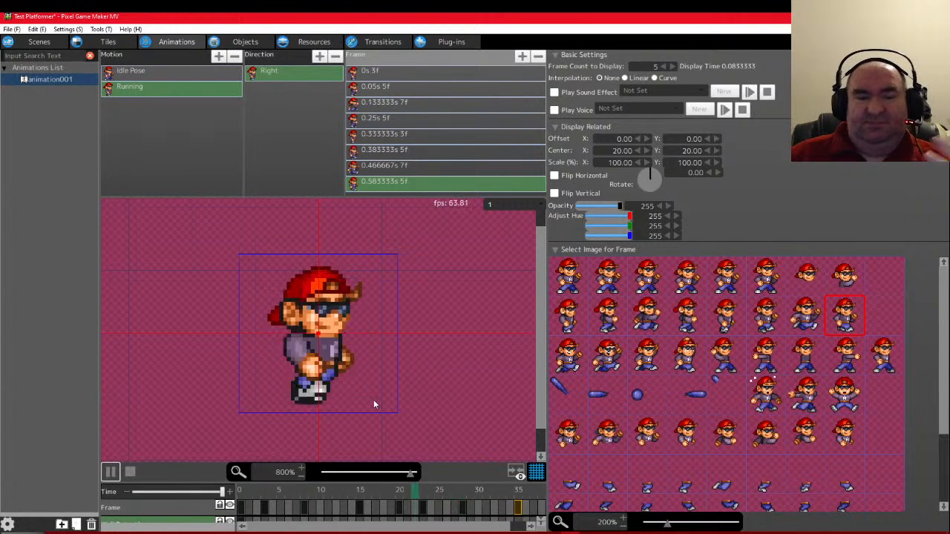
Set the frame counts to display for the first four Running frames to 2, 4, 6 and 4
left_click(371, 71)
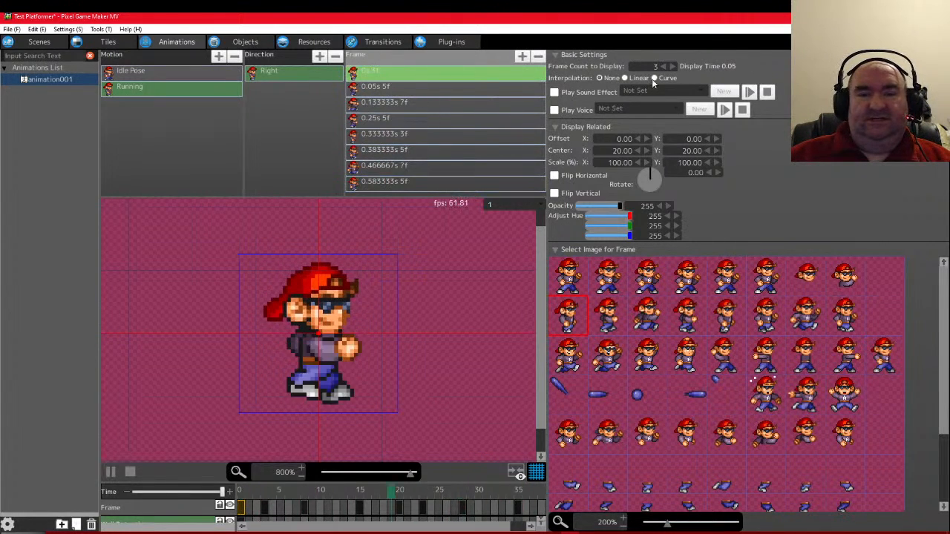
left_click(436, 87)
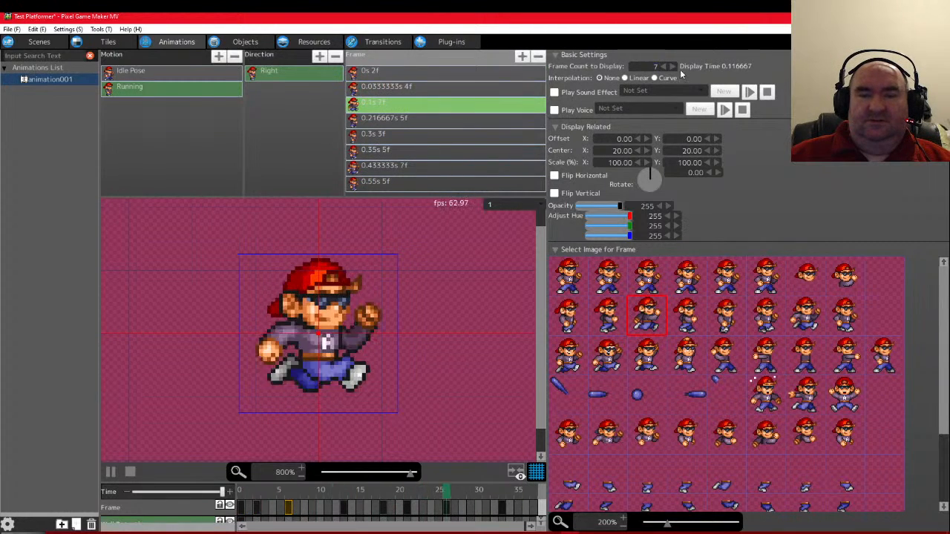
left_click(445, 102)
left_click(664, 67)
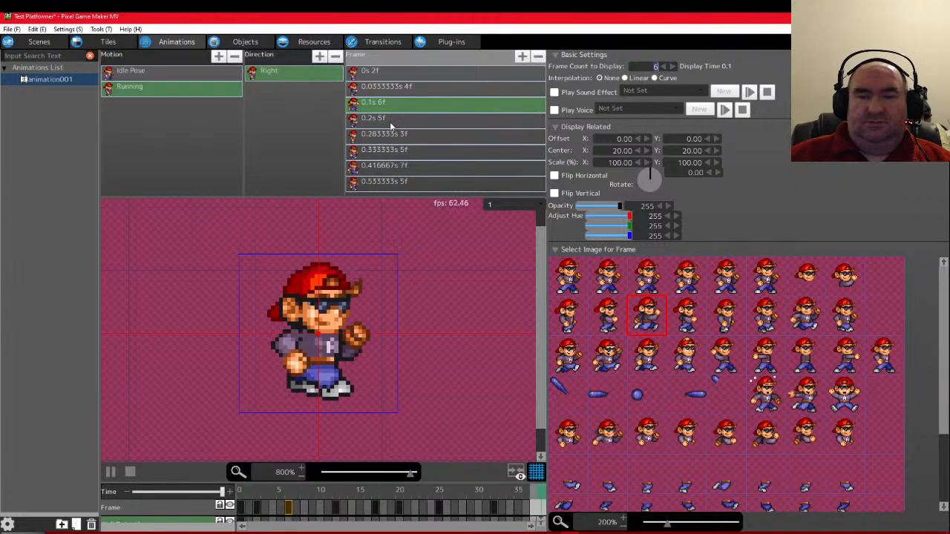
left_click(392, 117)
left_click(664, 66)
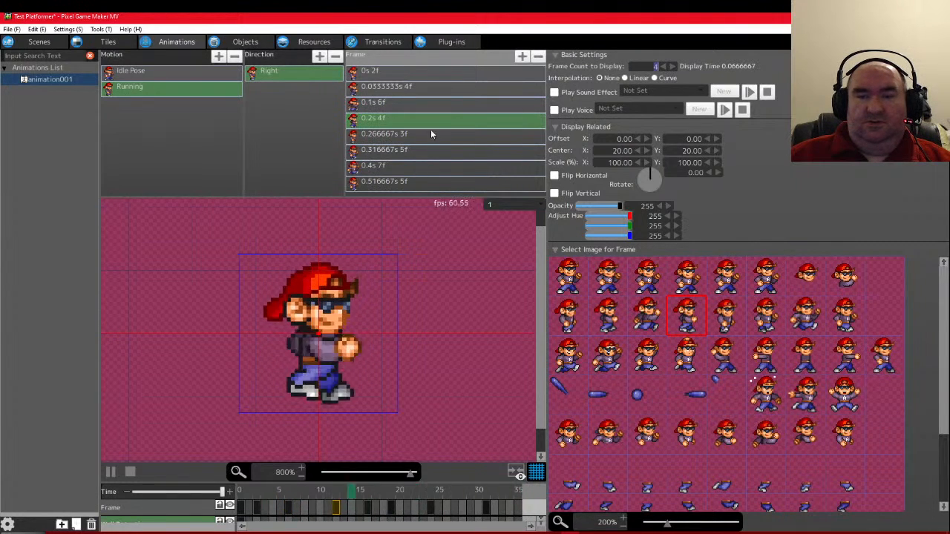
Set the frame counts to display for the fifth to eighth Running frames to 2, 4, 6 and 4
left_click(430, 133)
left_click(664, 67)
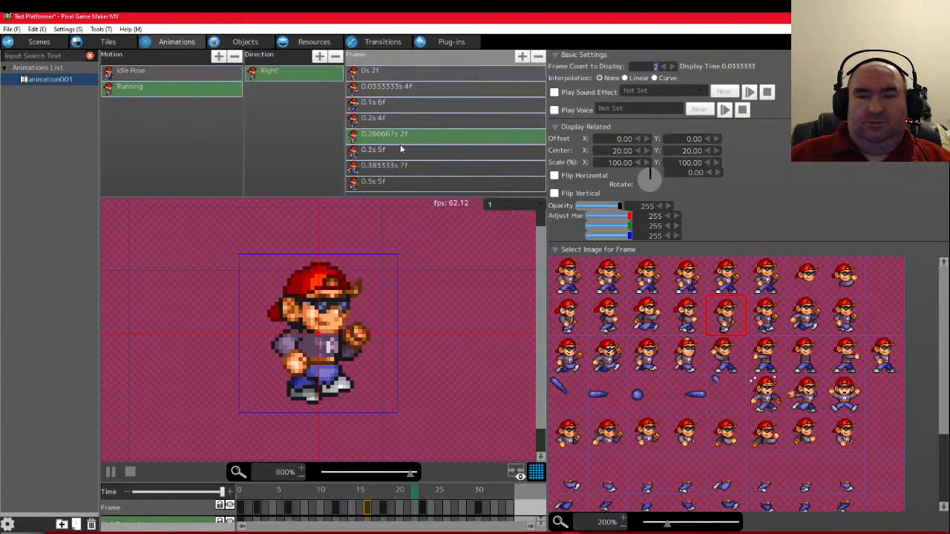
left_click(431, 149)
left_click(663, 67)
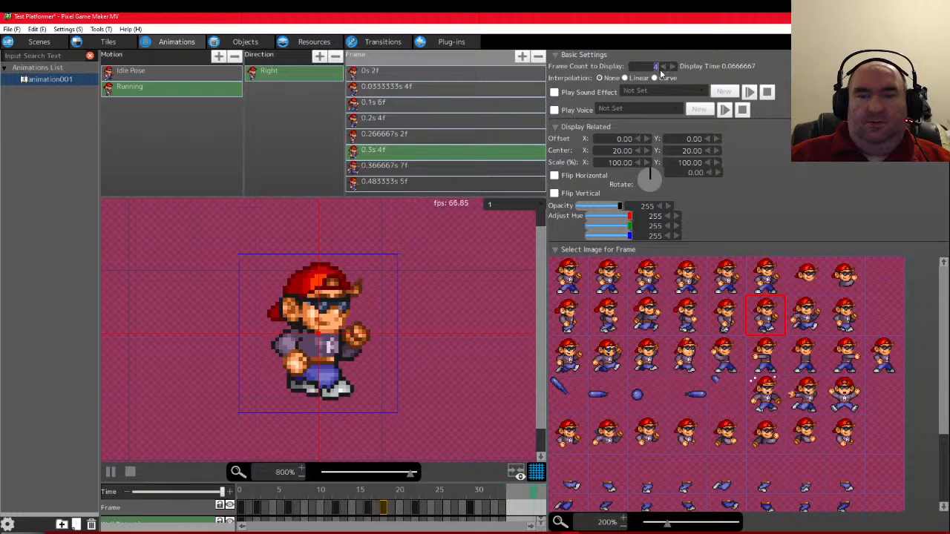
left_click(433, 171)
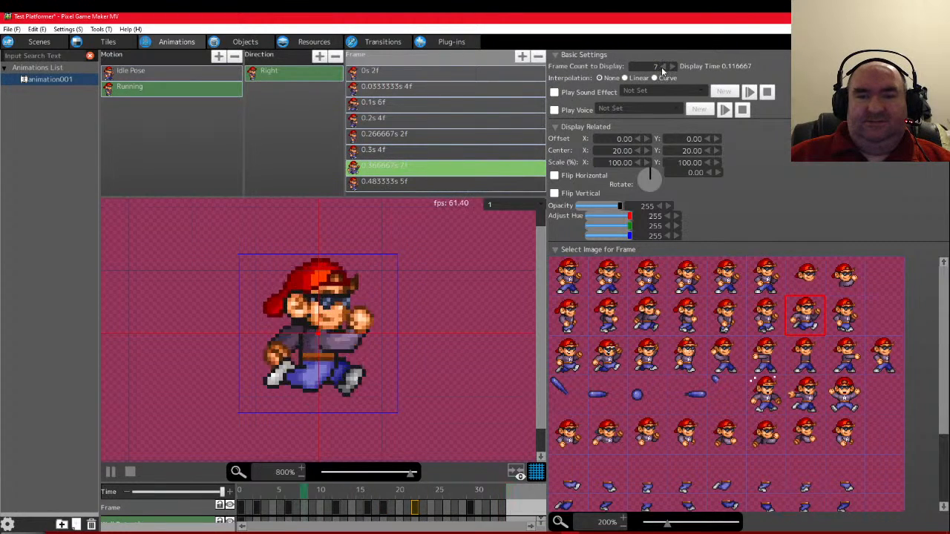
left_click(664, 67)
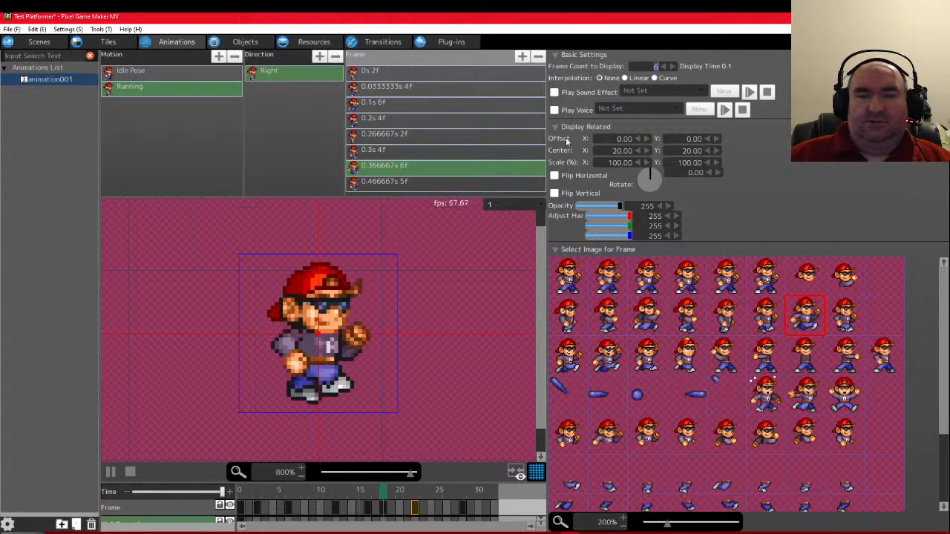
left_click(437, 184)
left_click(664, 67)
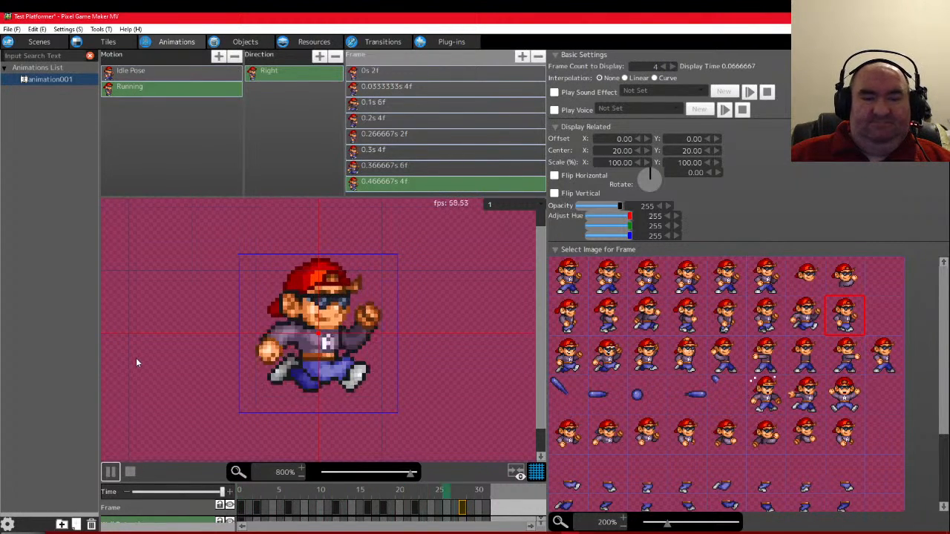
Duplicate Running's Right direction as a new direction named Left and flip all eight of its frames horizontally
left_click(270, 83)
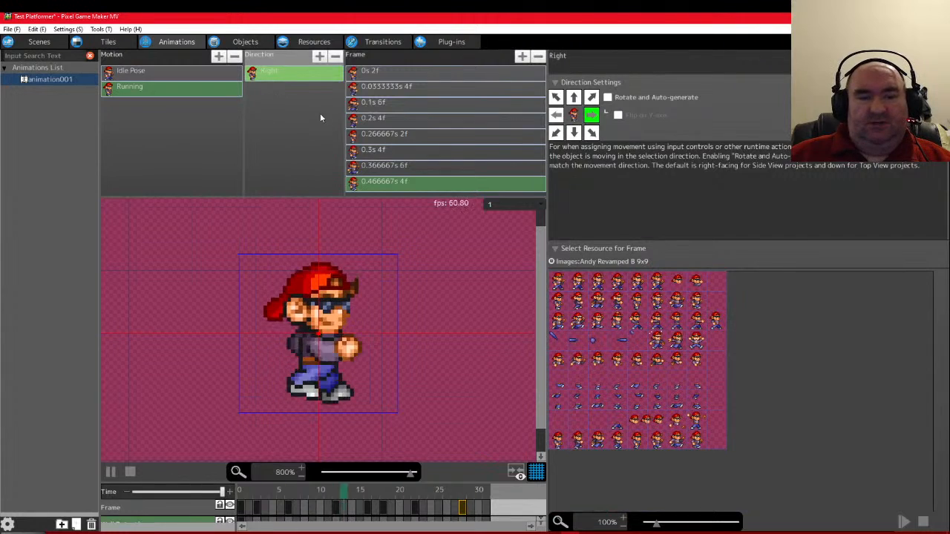
double_click(321, 117)
double_click(270, 89)
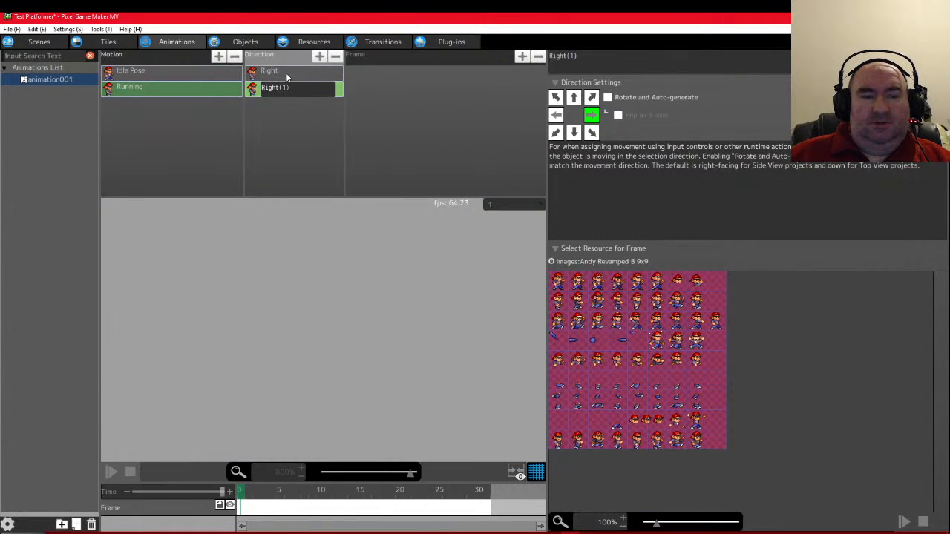
left_click(278, 89)
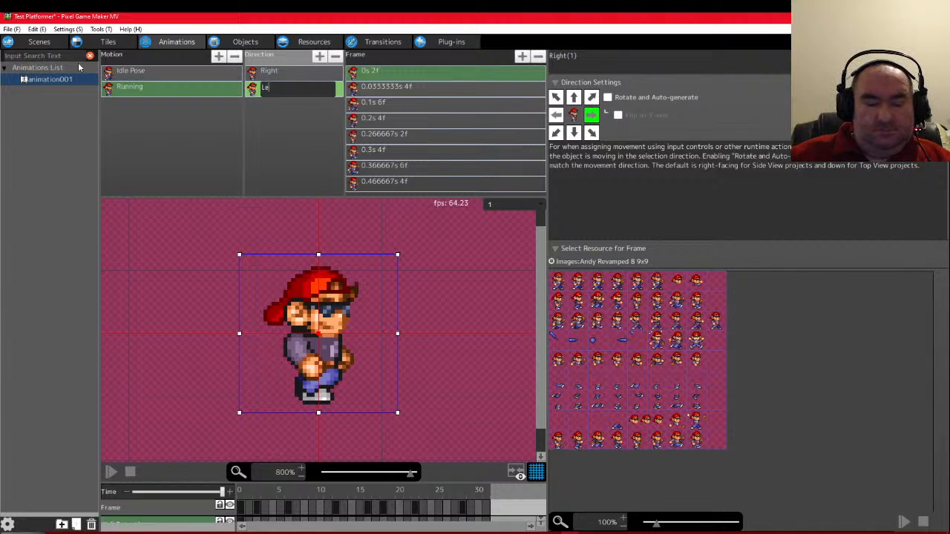
left_click(375, 71)
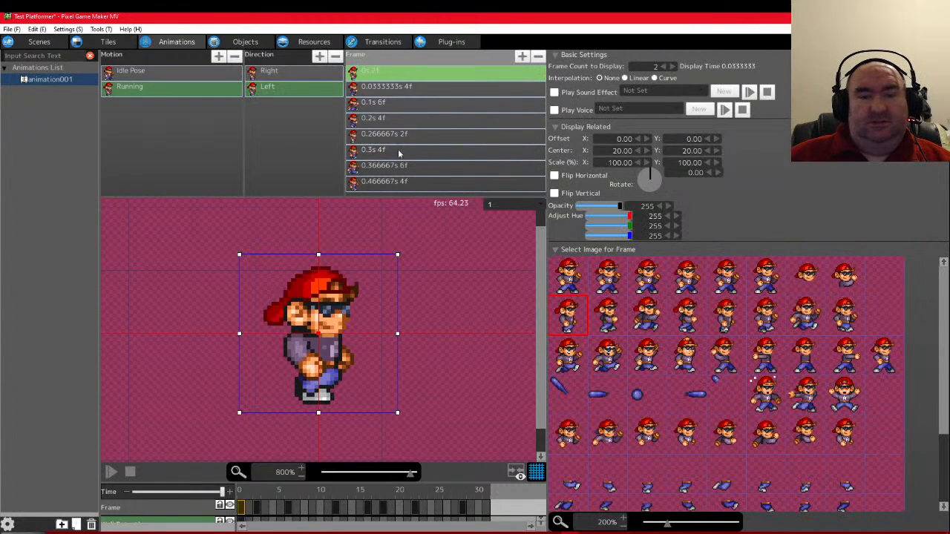
left_click(360, 185, "shift")
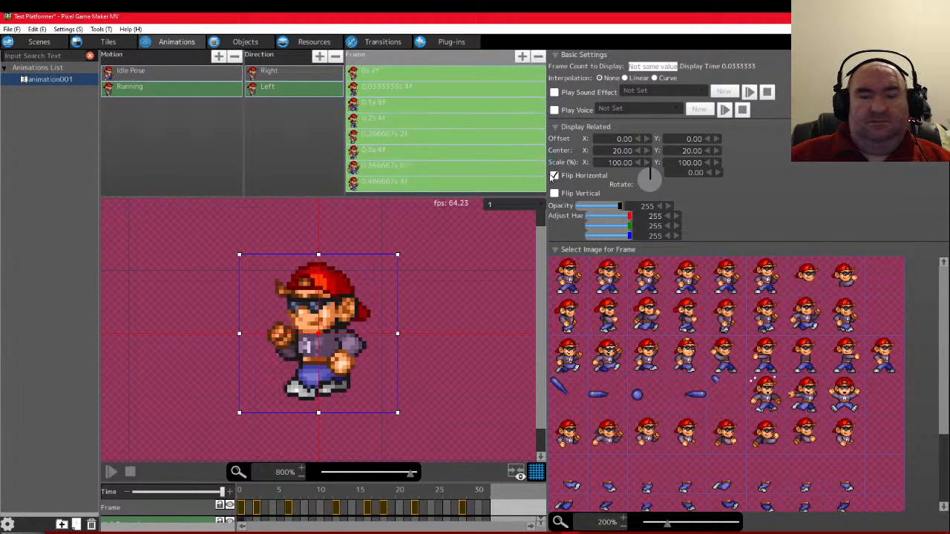
Set the Left direction's movement direction to left and play back the Running motion in both directions
left_click(283, 85)
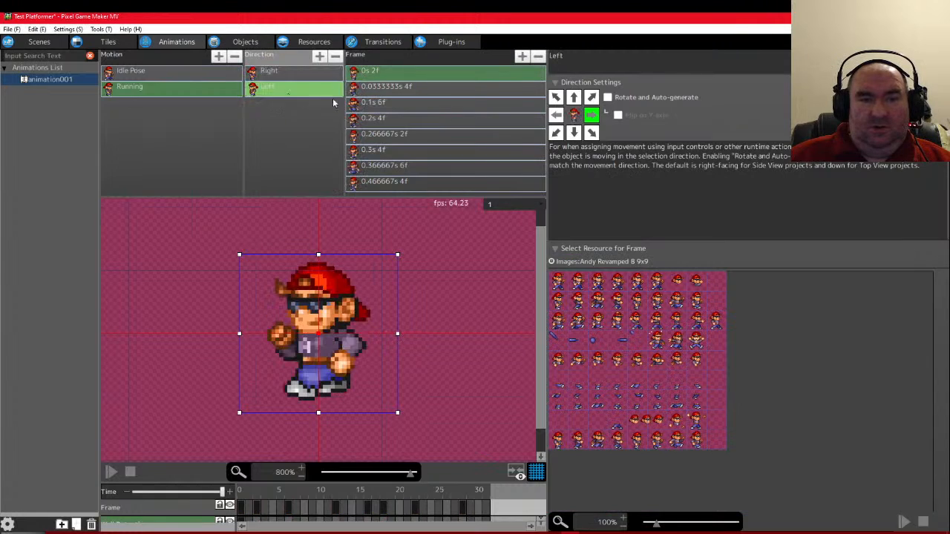
left_click(110, 473)
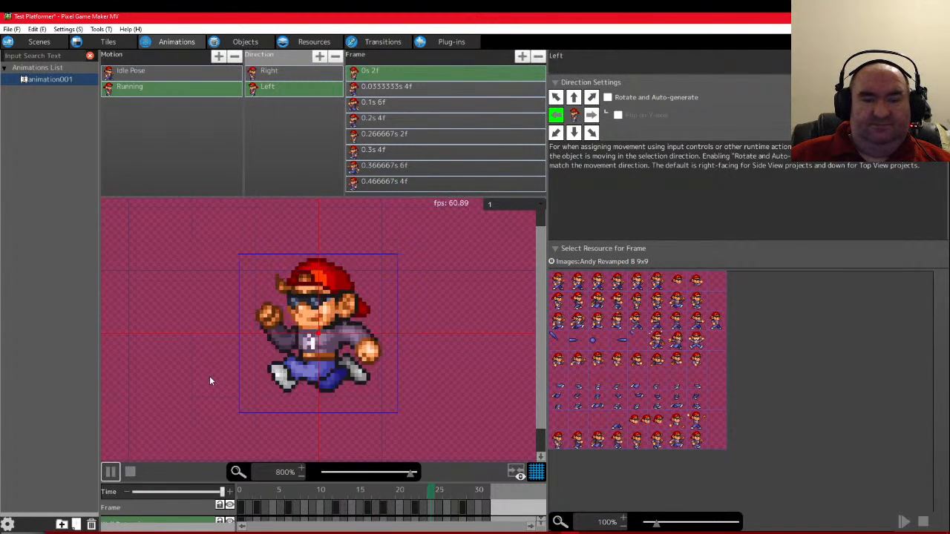
left_click(283, 75)
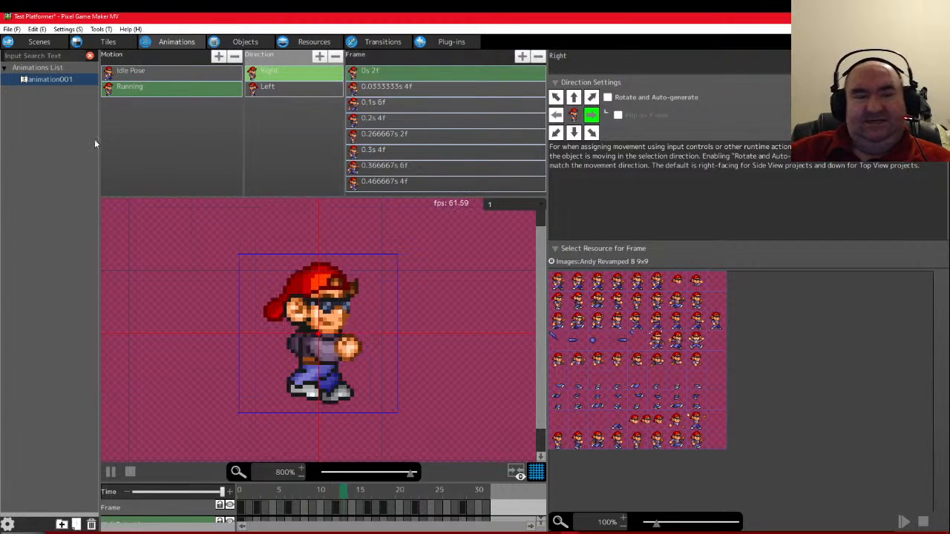
Compare the right-facing Idle Pose and Running animations as they play, with the preview zoom reduced to 500%
left_click(151, 71)
left_click(148, 88)
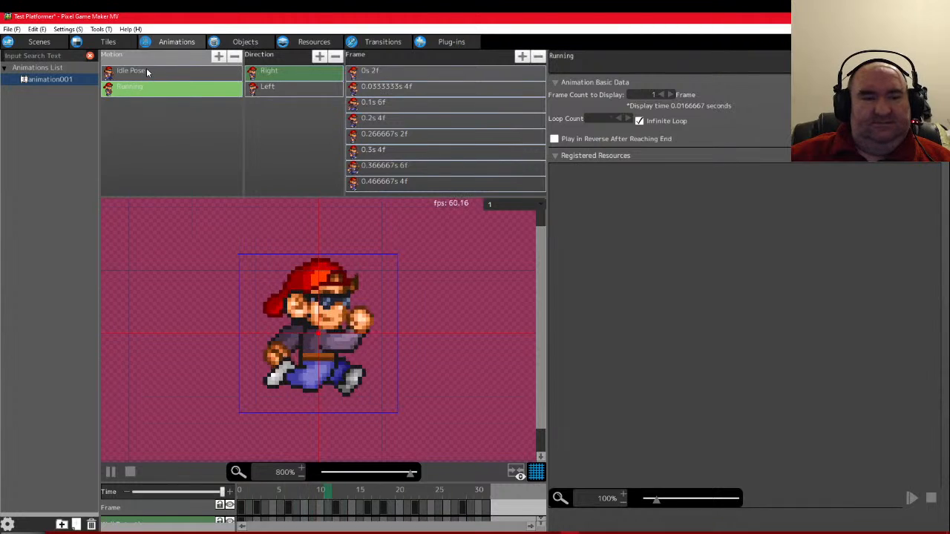
left_click(147, 71)
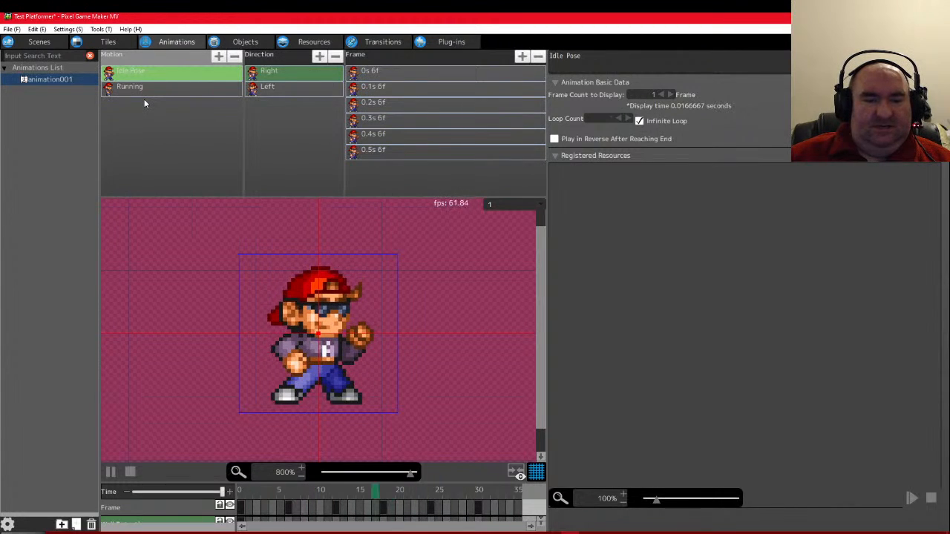
left_click(301, 475)
left_click(302, 473)
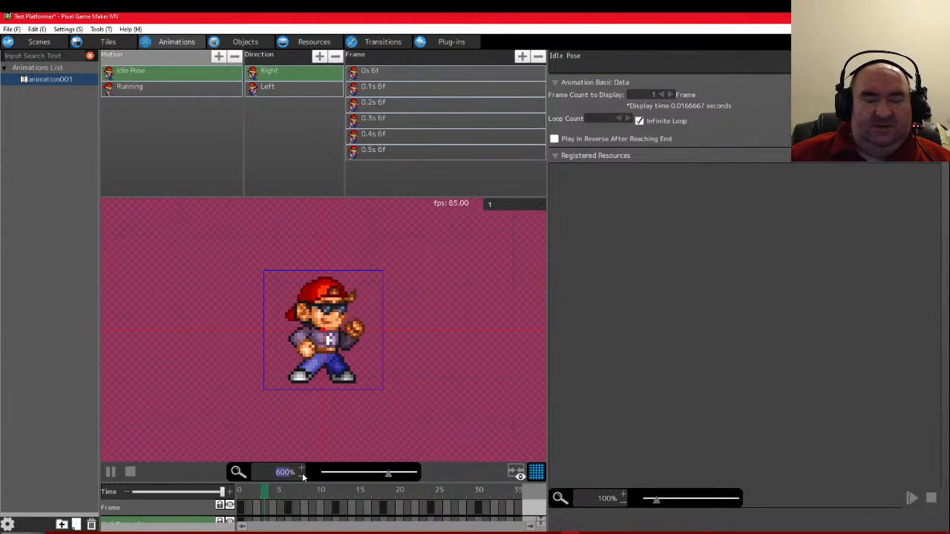
left_click(302, 473)
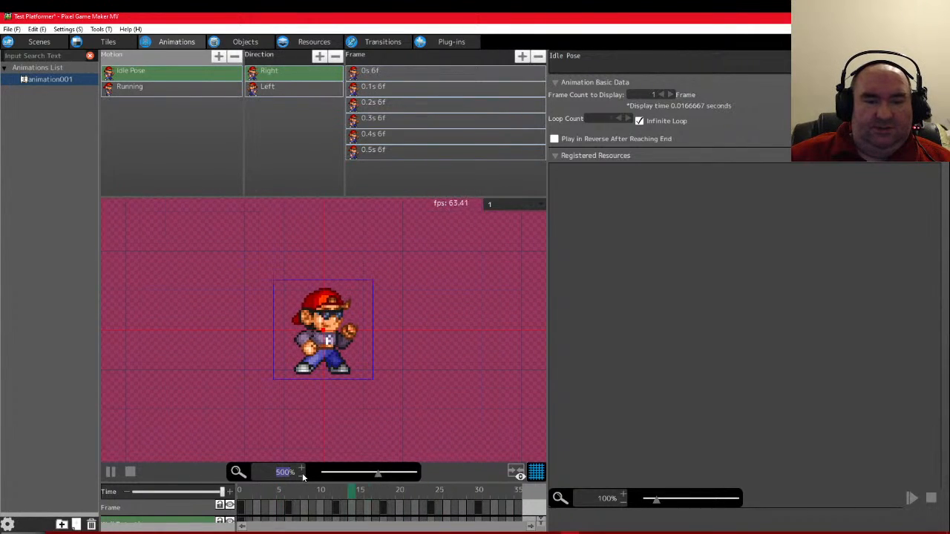
left_click(302, 473)
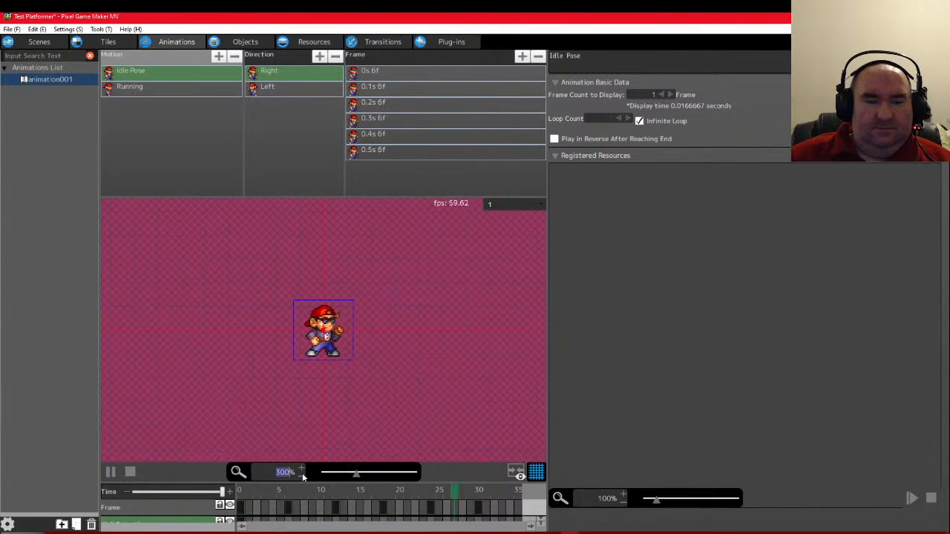
left_click(302, 468)
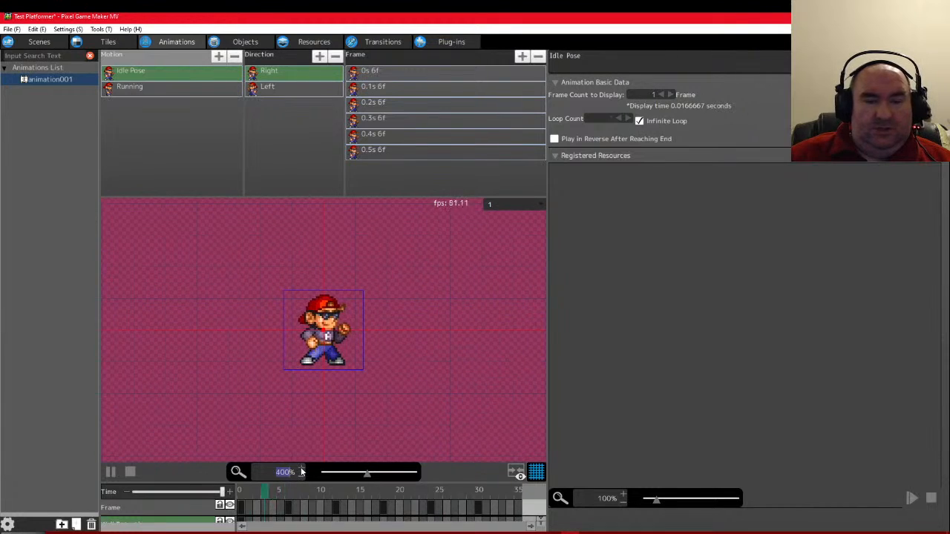
left_click(301, 469)
left_click(127, 91)
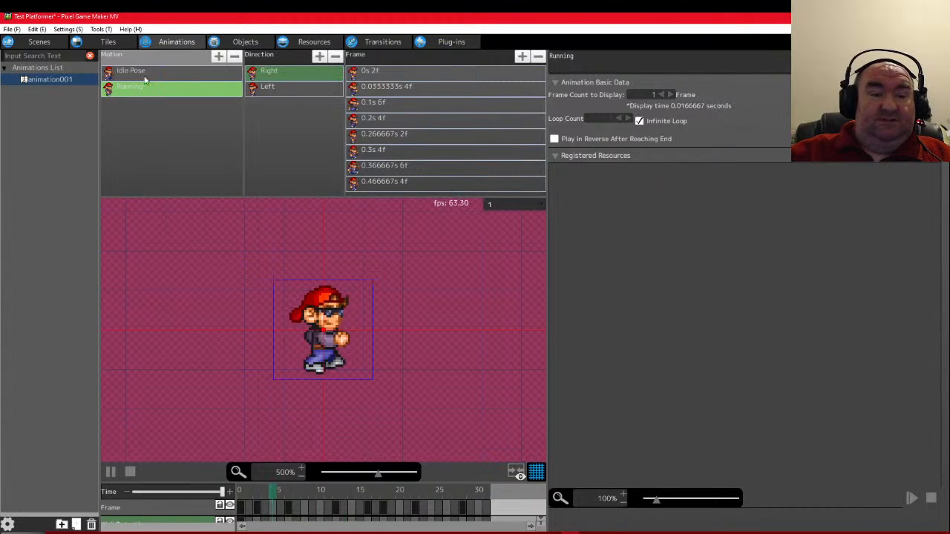
Duplicate the Running motion and rename the copy Jump
key("ctrl+c")
key("ctrl+v")
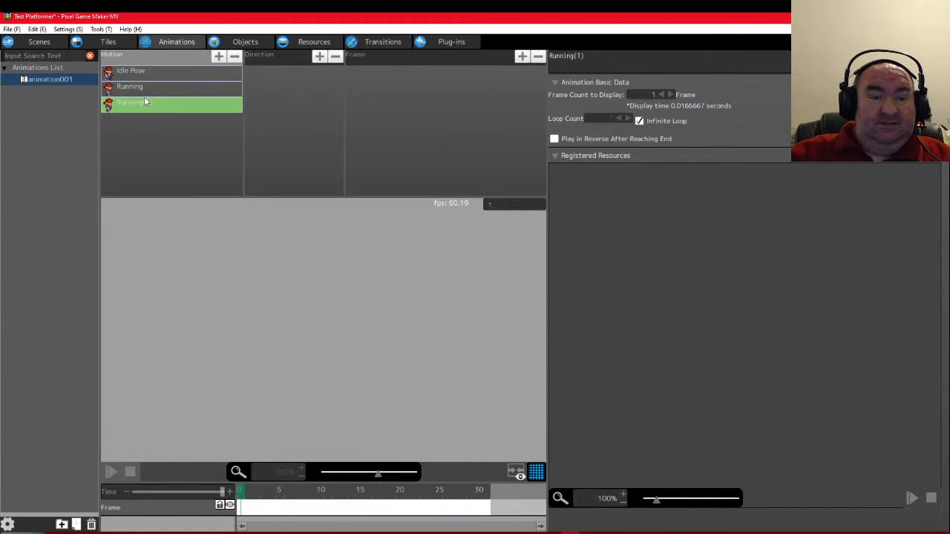
double_click(144, 102)
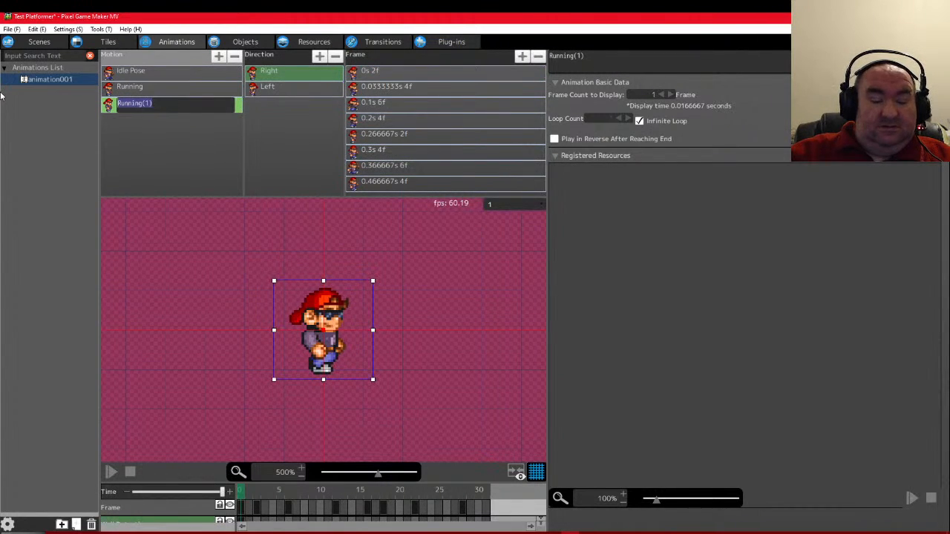
type("Jump")
key("Return")
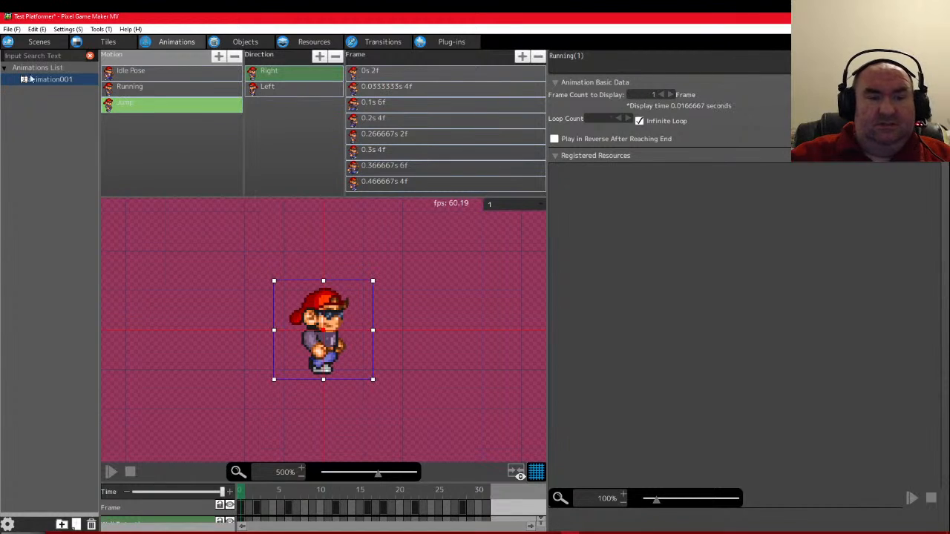
Delete the Jump motion's Left direction and all frames of its Right direction except the first
left_click(268, 72)
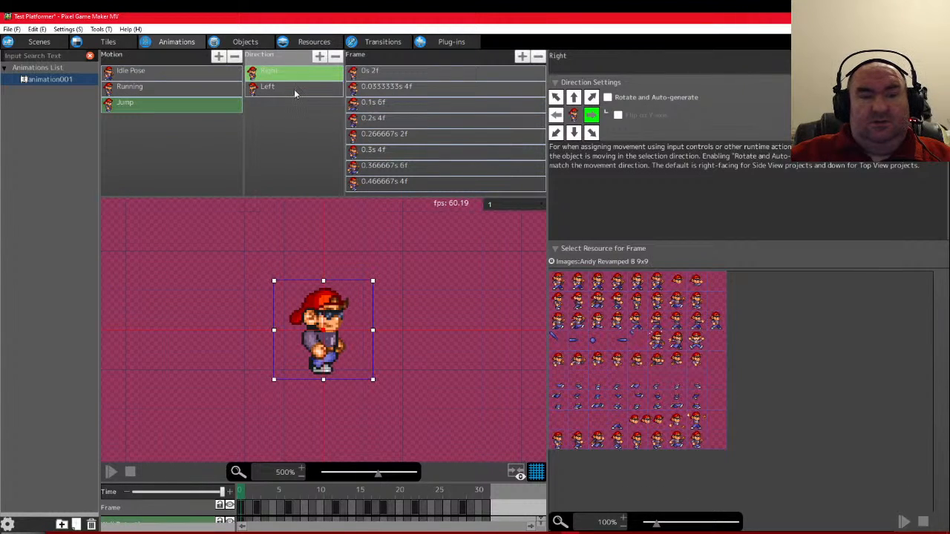
left_click(291, 89)
key("Delete")
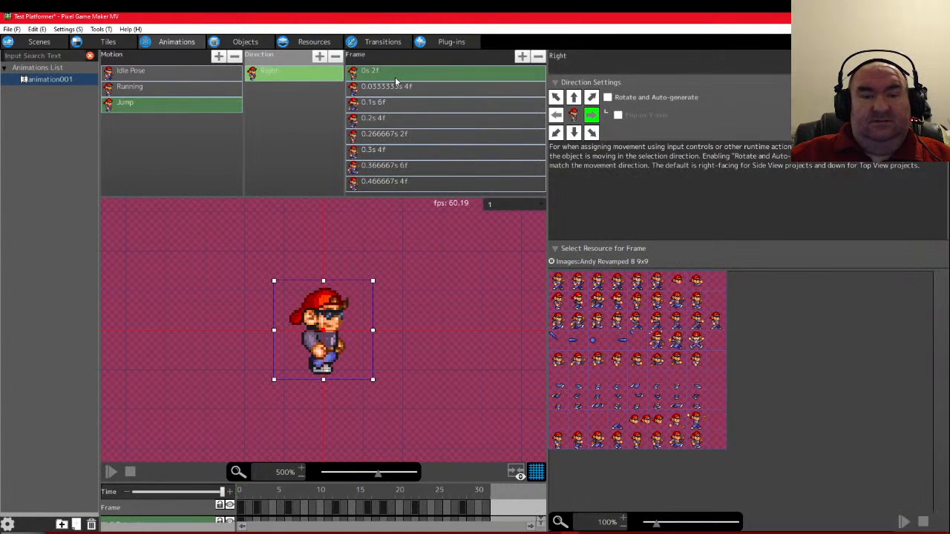
left_click(396, 74)
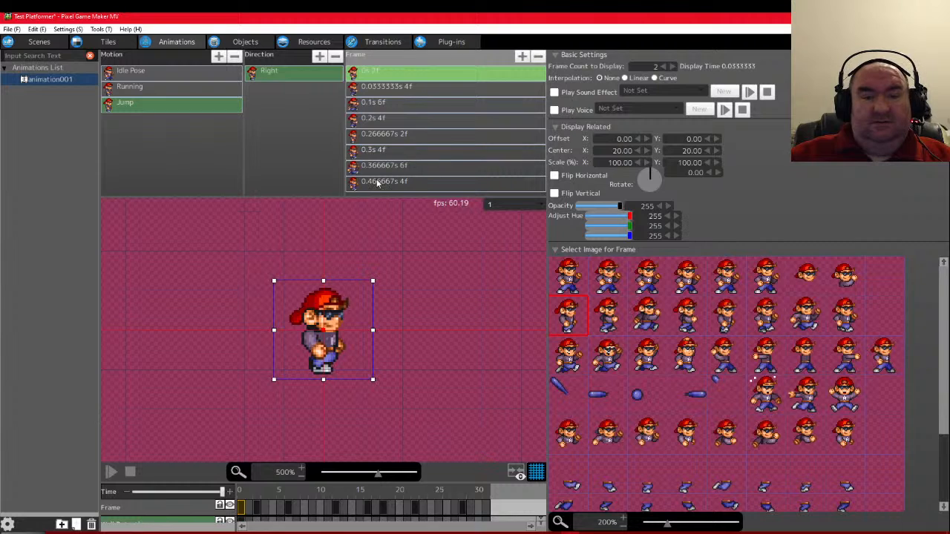
left_click(383, 89)
left_click(386, 183, "shift")
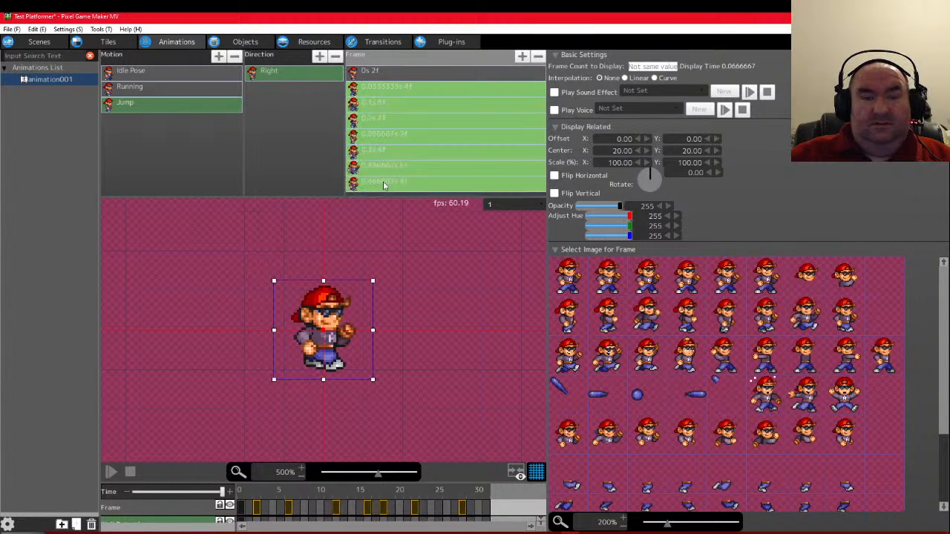
key("Delete")
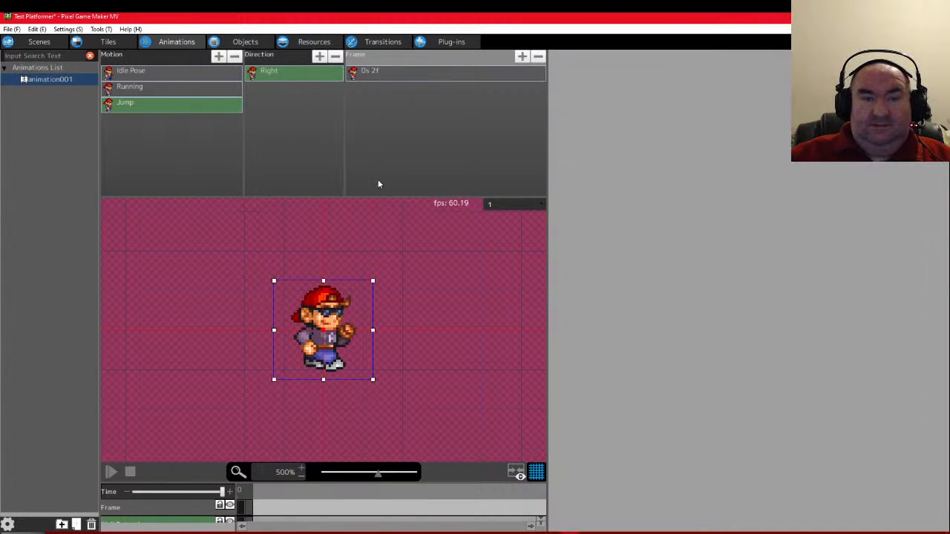
Set the image of Jump's remaining right-facing frame to the first sprite in the third row of the sheet
left_click(371, 75)
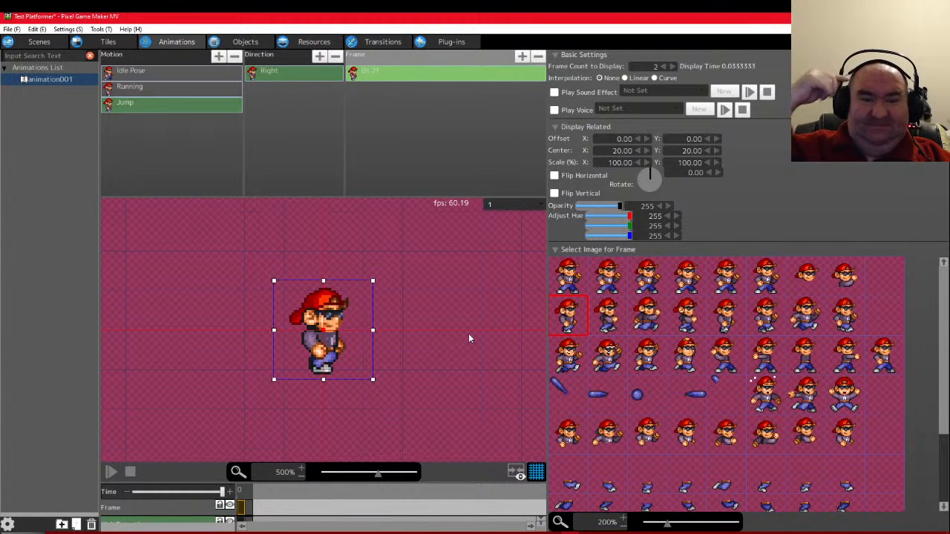
left_click(572, 361)
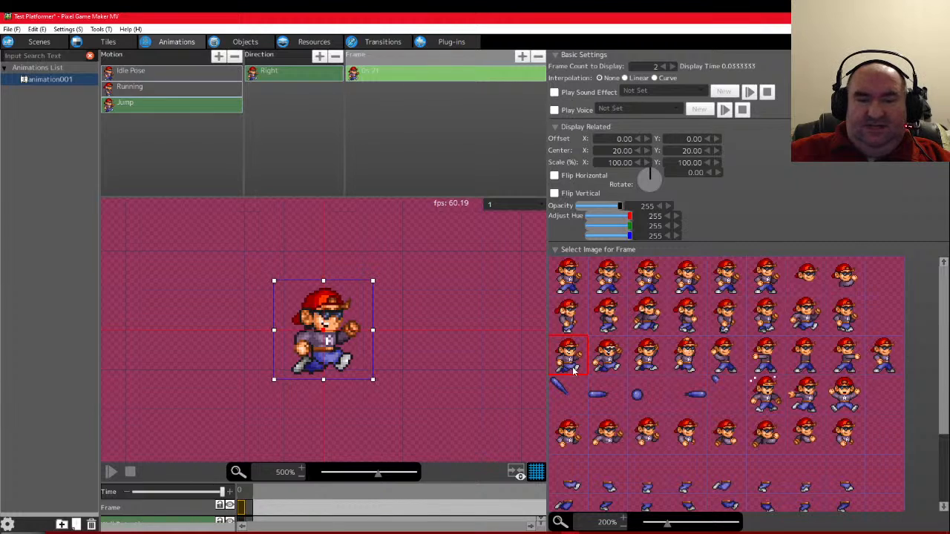
left_click(600, 367)
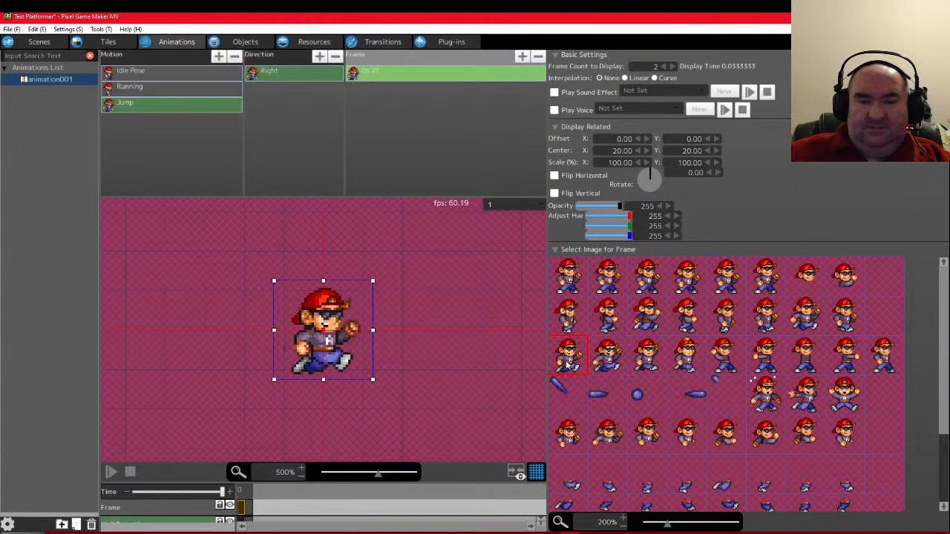
Try the neighbouring third-row sprites on the Jump motion's frame, ending with the first sprite in that row
left_click(647, 362)
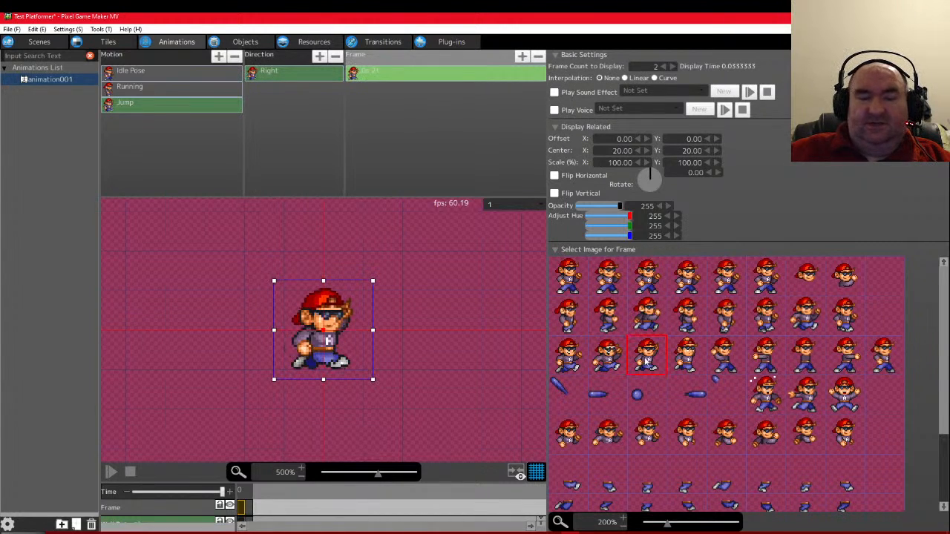
left_click(695, 361)
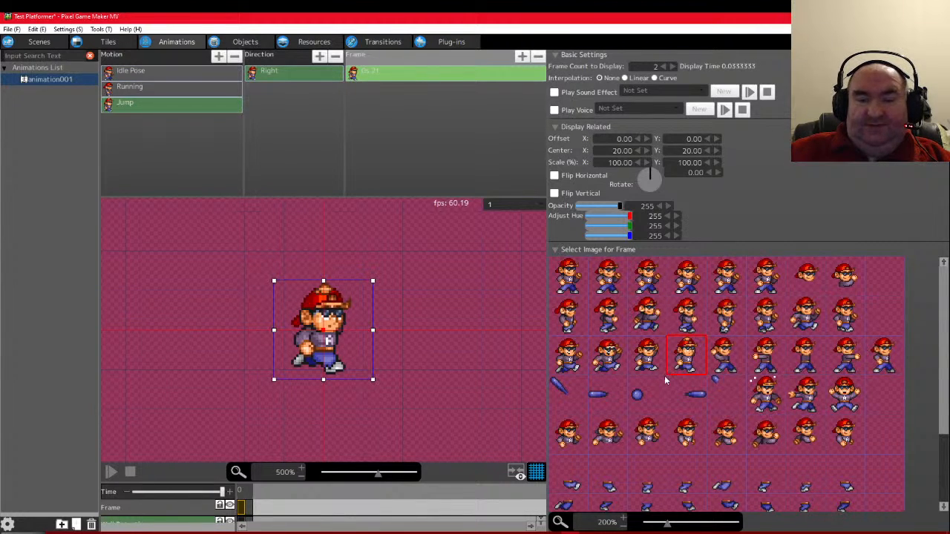
left_click(648, 363)
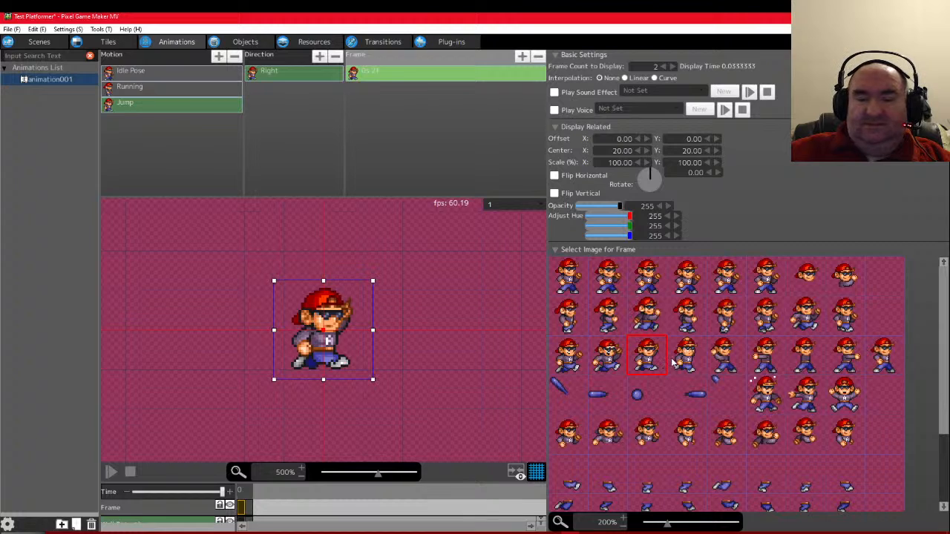
left_click(607, 361)
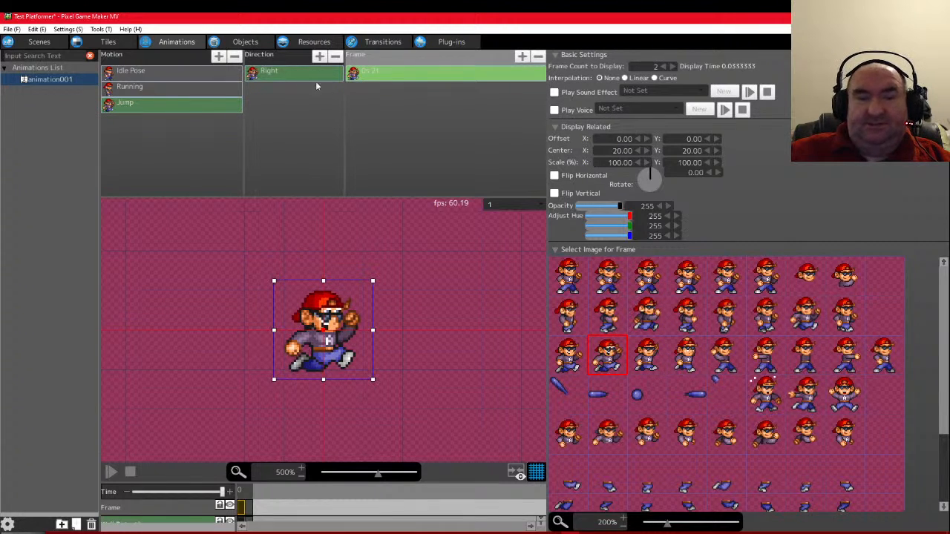
left_click(568, 358)
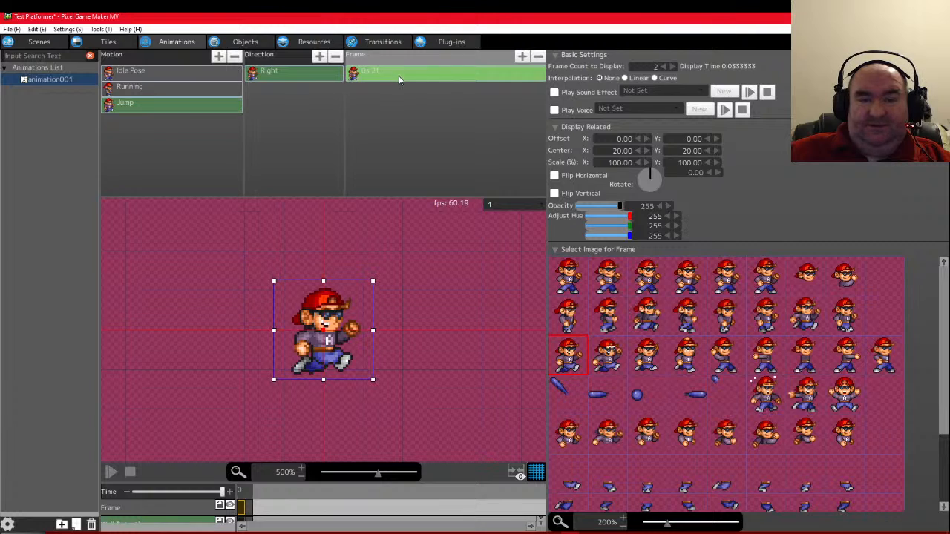
Add a second frame to the Jump motion's Right direction, using the second sprite in the third row
double_click(460, 136)
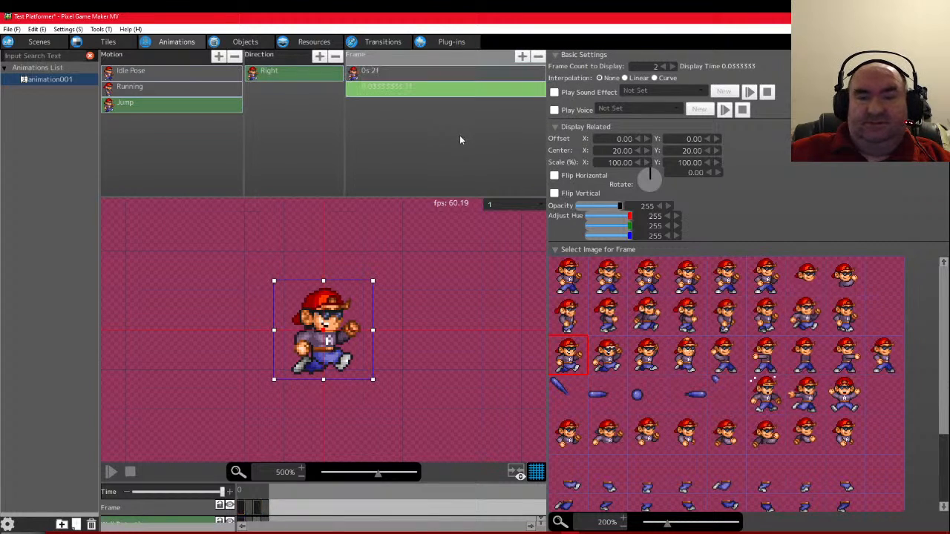
left_click(608, 354)
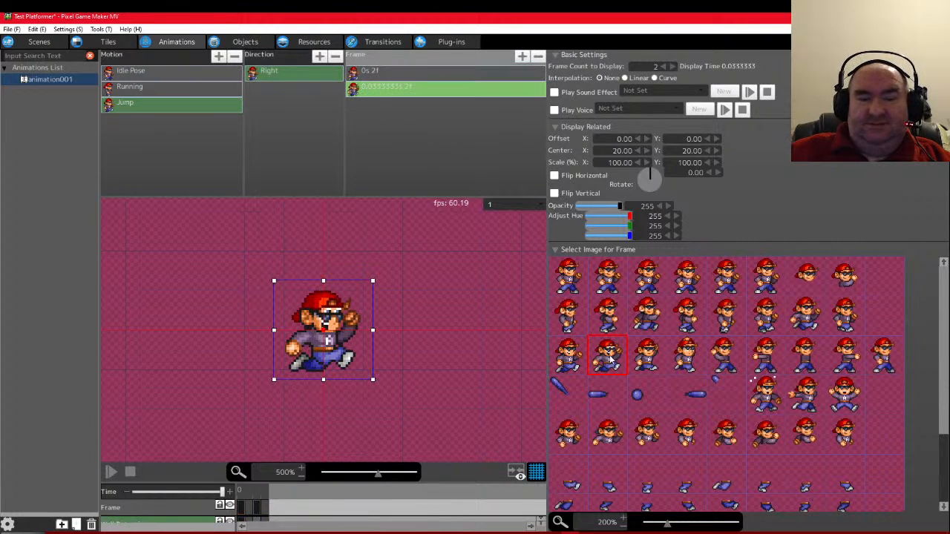
left_click(382, 89)
left_click(380, 95)
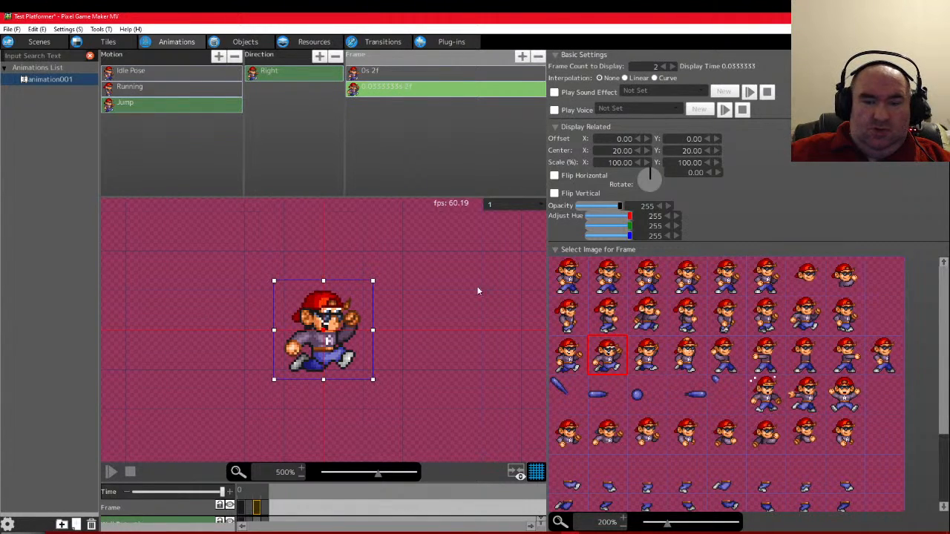
left_click(379, 74)
left_click(384, 87)
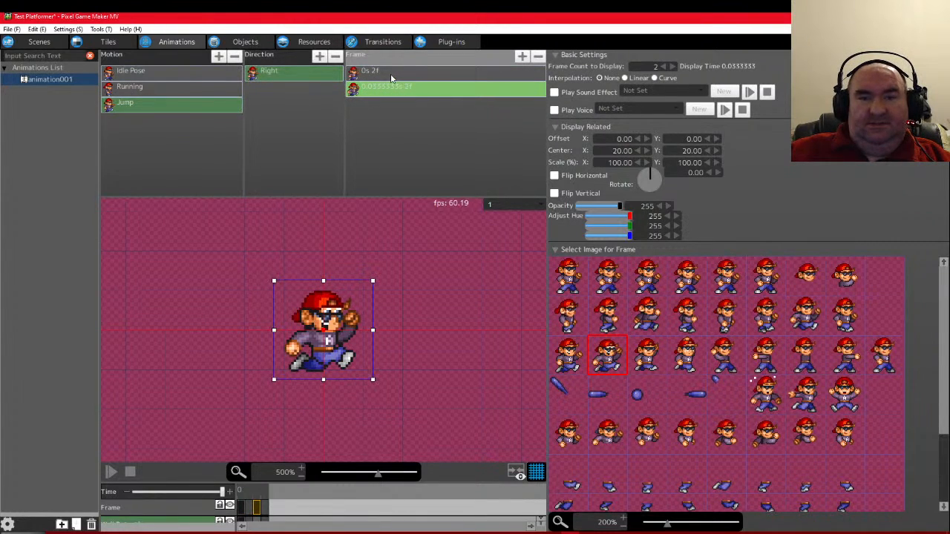
Compare the Jump motion's basic settings and frames with the Running motion's, and play back the Jump animation
left_click(148, 104)
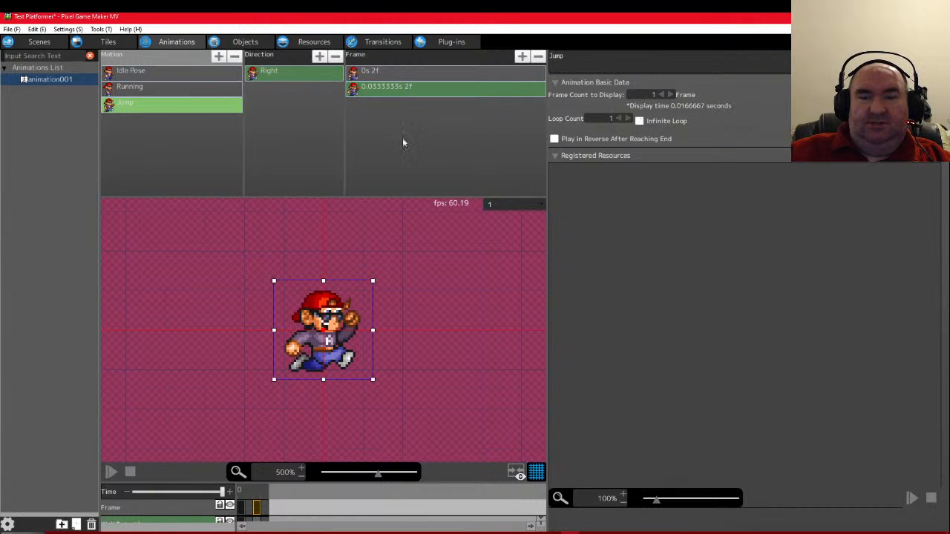
left_click(391, 74)
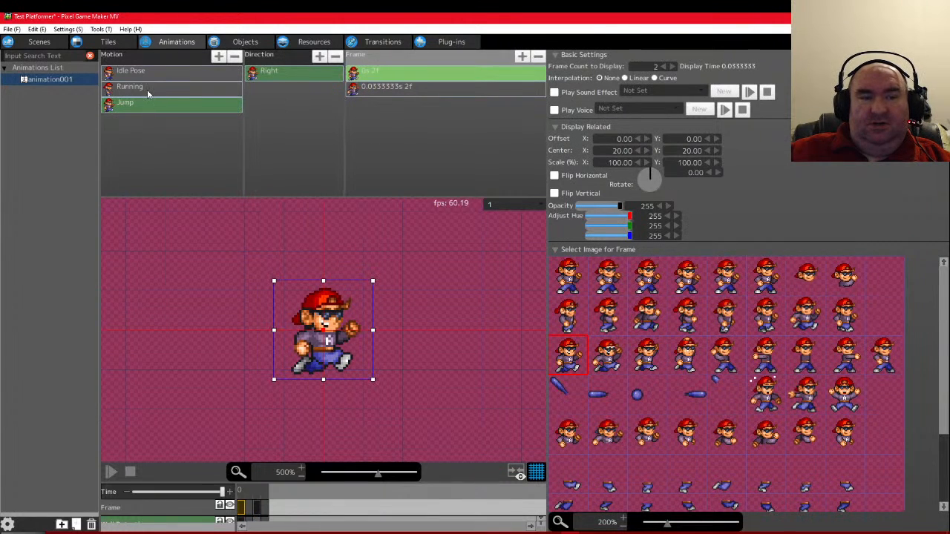
left_click(147, 89)
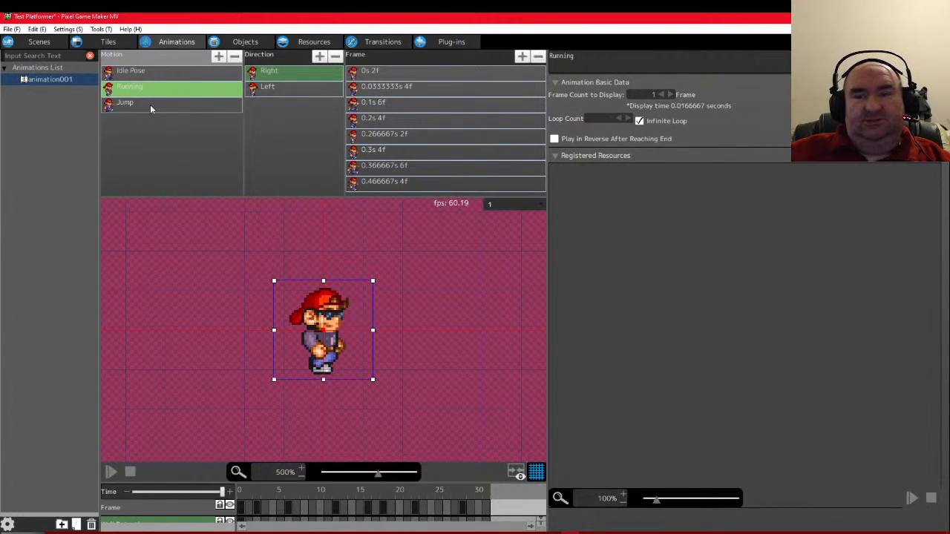
left_click(150, 105)
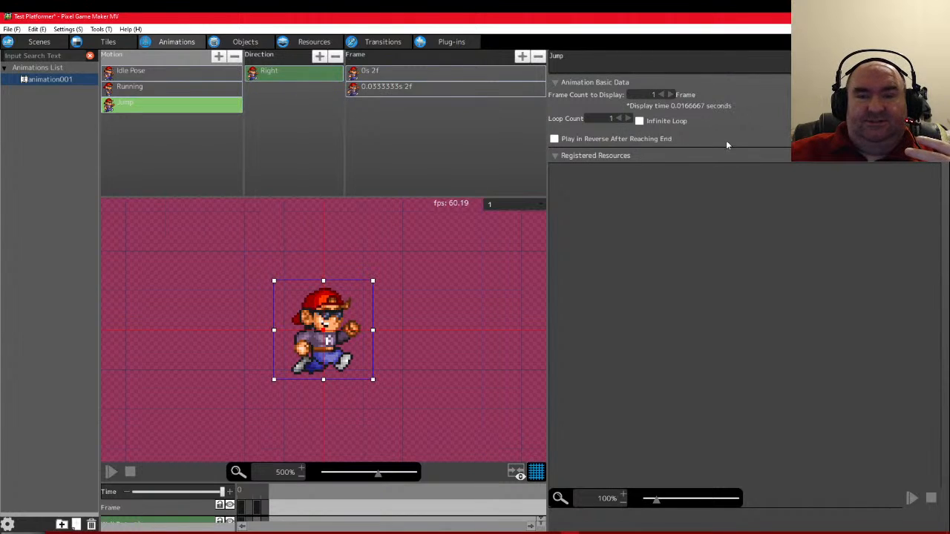
left_click(384, 71)
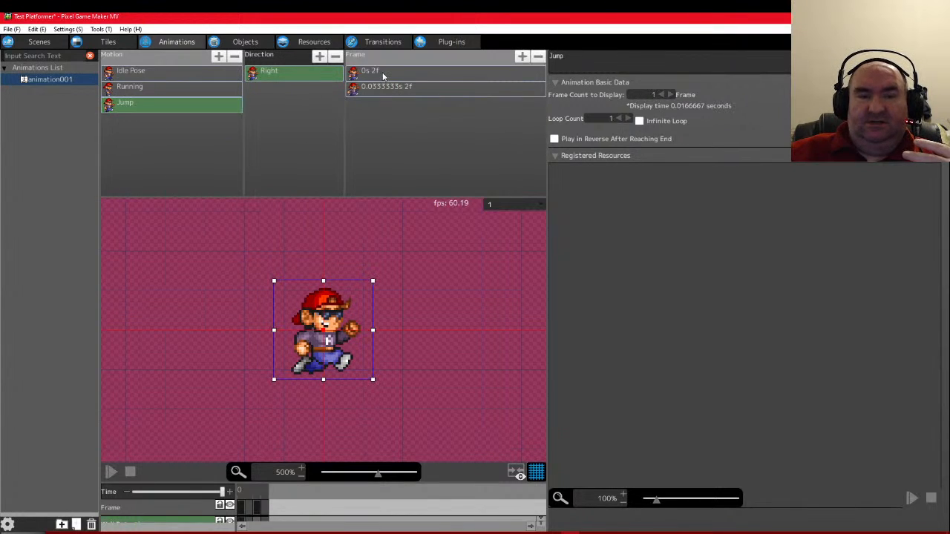
left_click(110, 473)
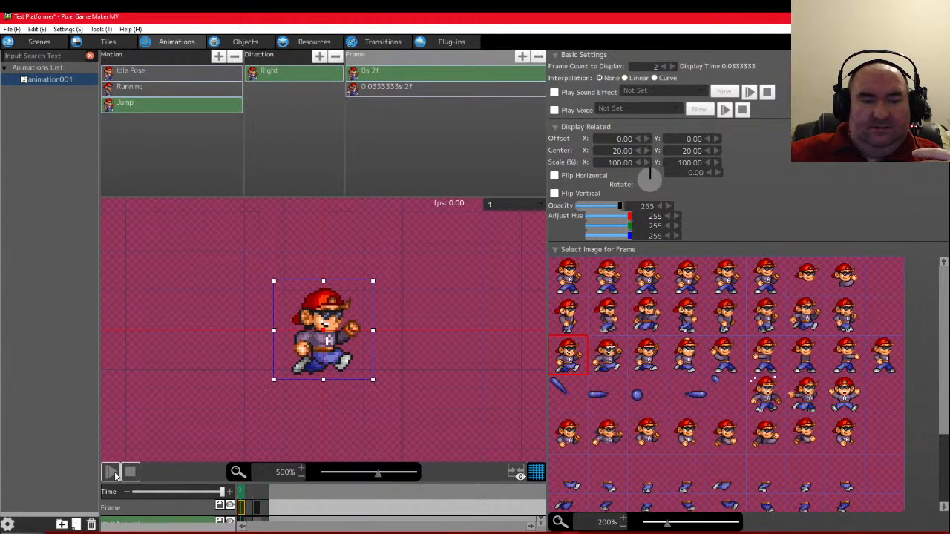
left_click(132, 473)
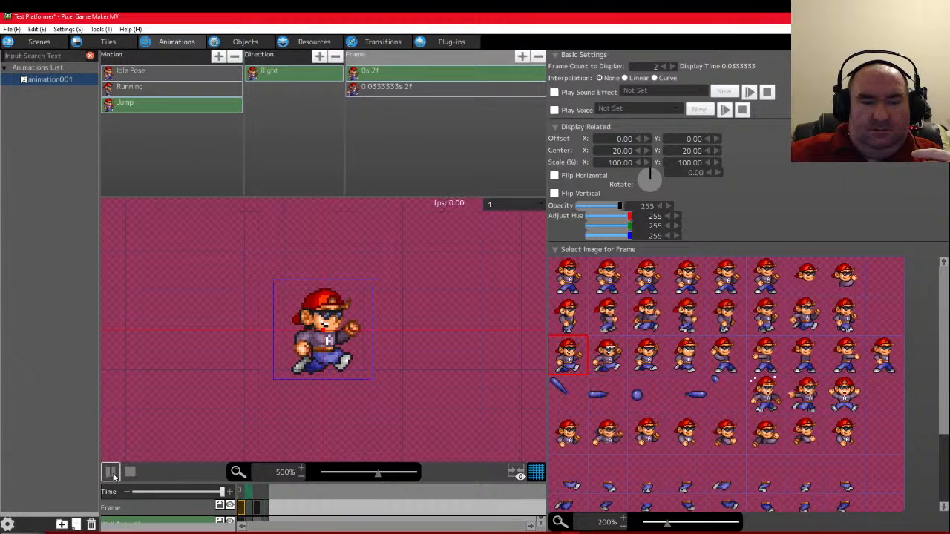
Set the display frame count to 3 for Jump's first frame and 1 for its second frame
left_click(673, 67)
left_click(414, 89)
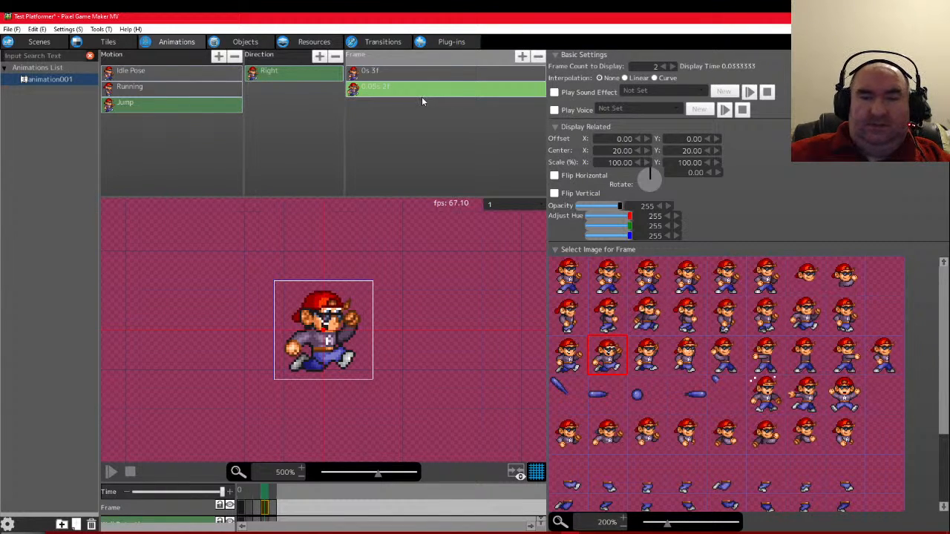
left_click(665, 67)
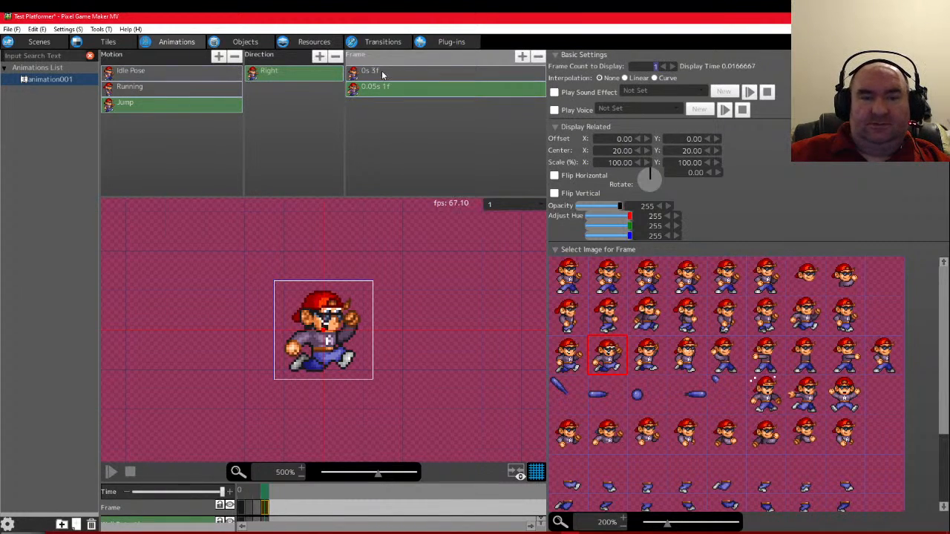
left_click(380, 89)
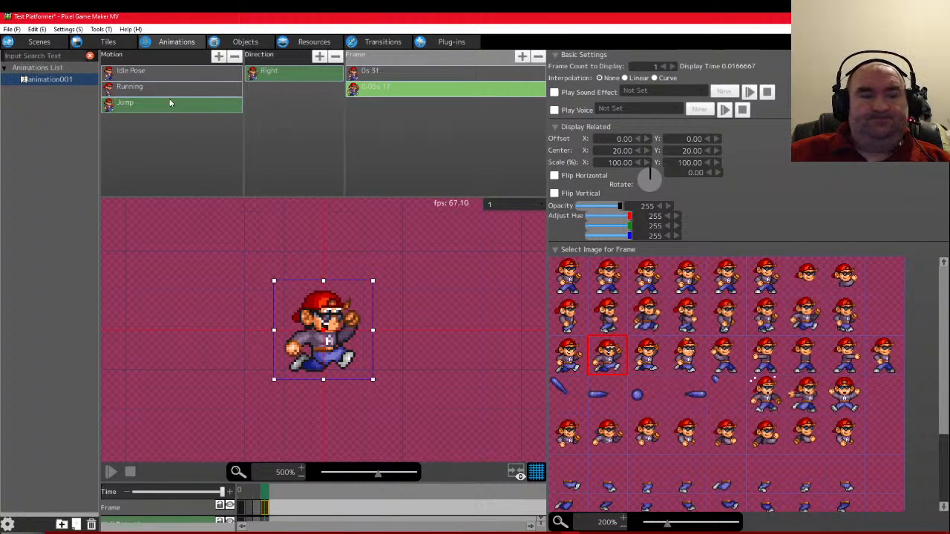
Duplicate the Jump motion's Right direction and rename the copy Left
left_click(271, 73)
key("ctrl+v")
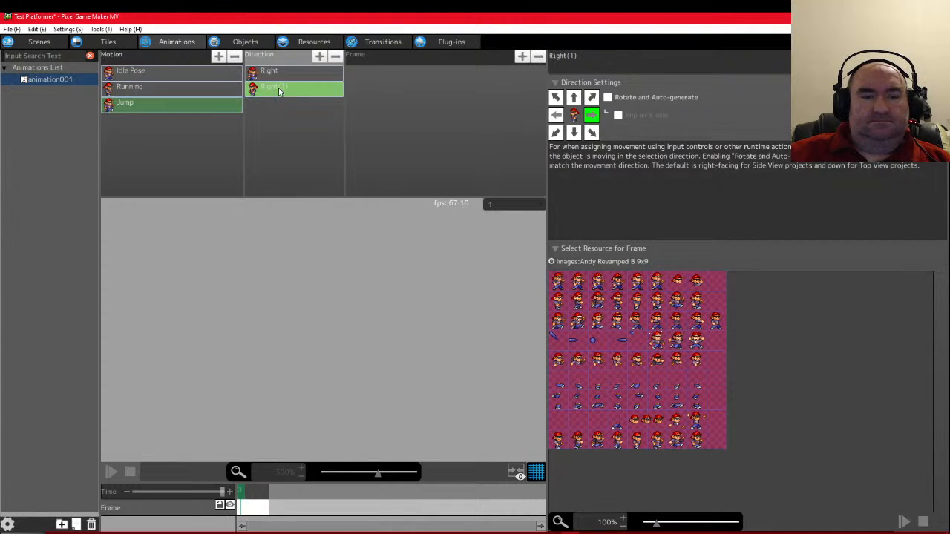
double_click(279, 88)
type("Left")
key("Return")
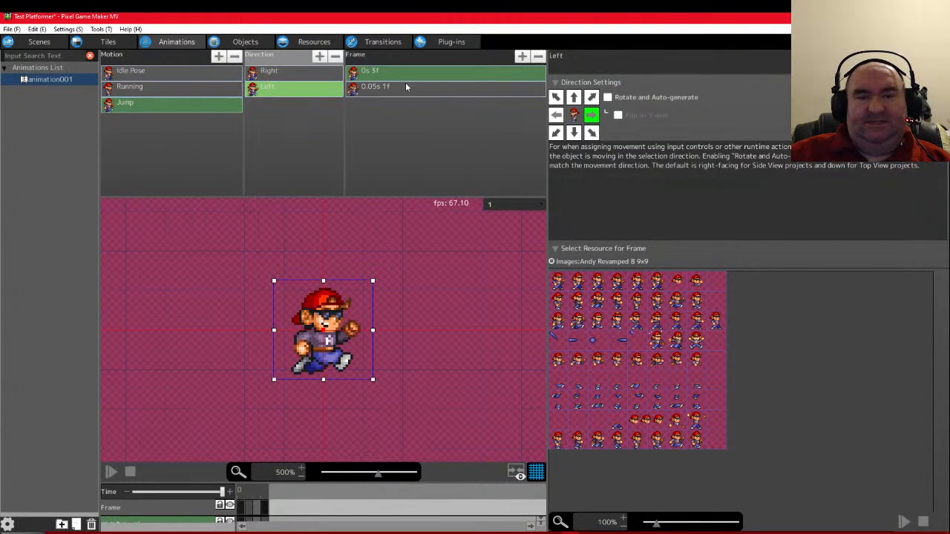
Flip both frames of Jump's Left direction horizontally and set its movement direction to left
left_click(369, 71)
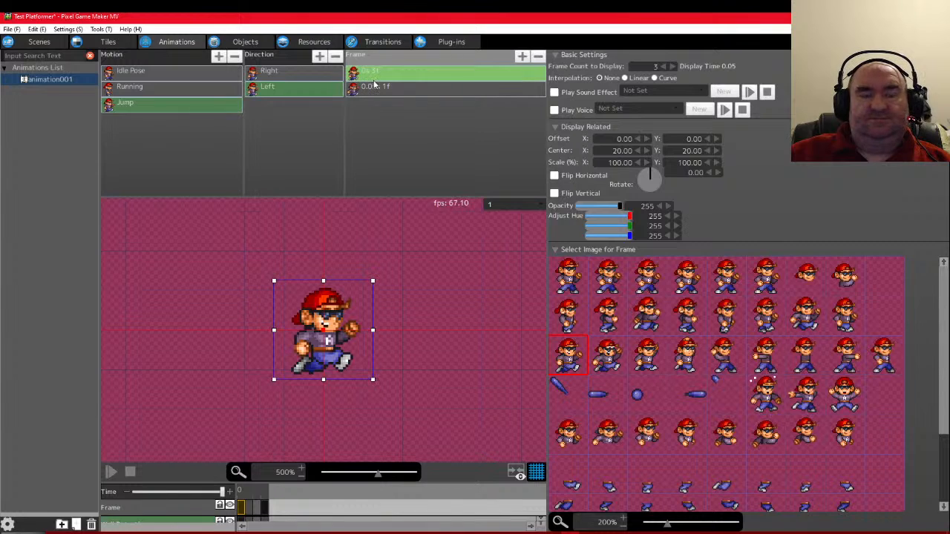
left_click(377, 87, "shift")
left_click(554, 175)
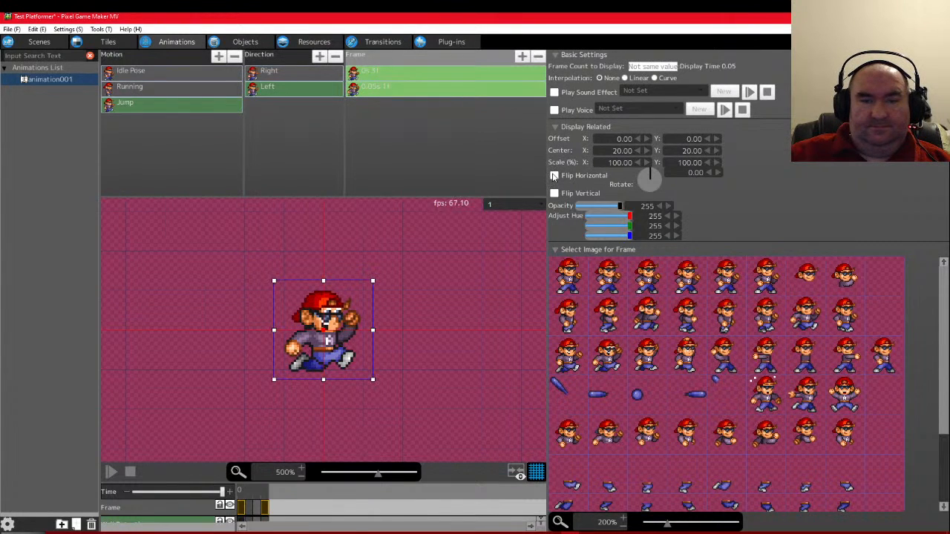
left_click(110, 472)
left_click(275, 68)
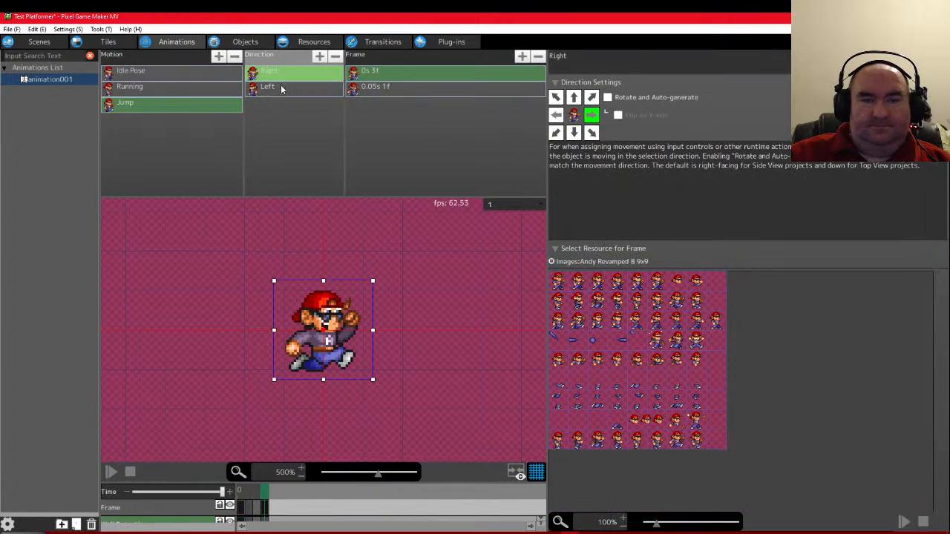
left_click(283, 88)
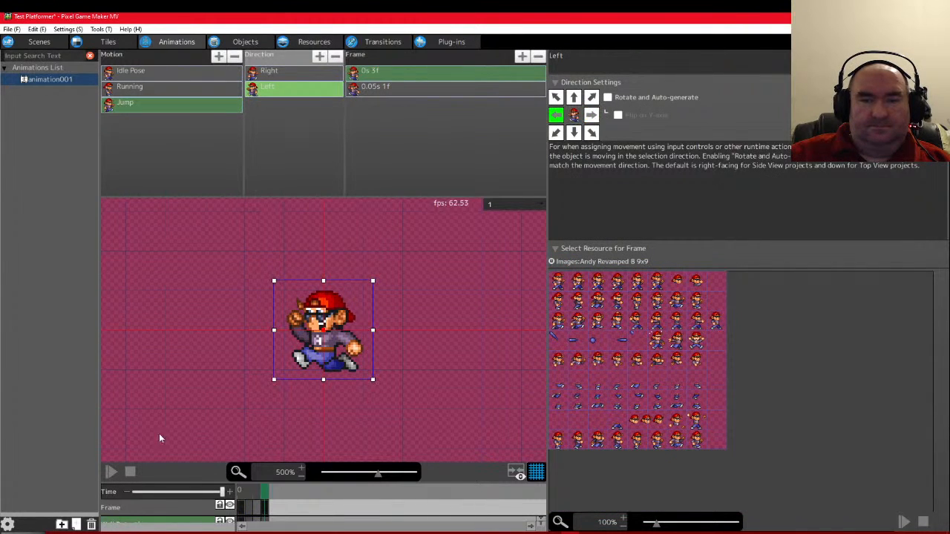
right_click(138, 124)
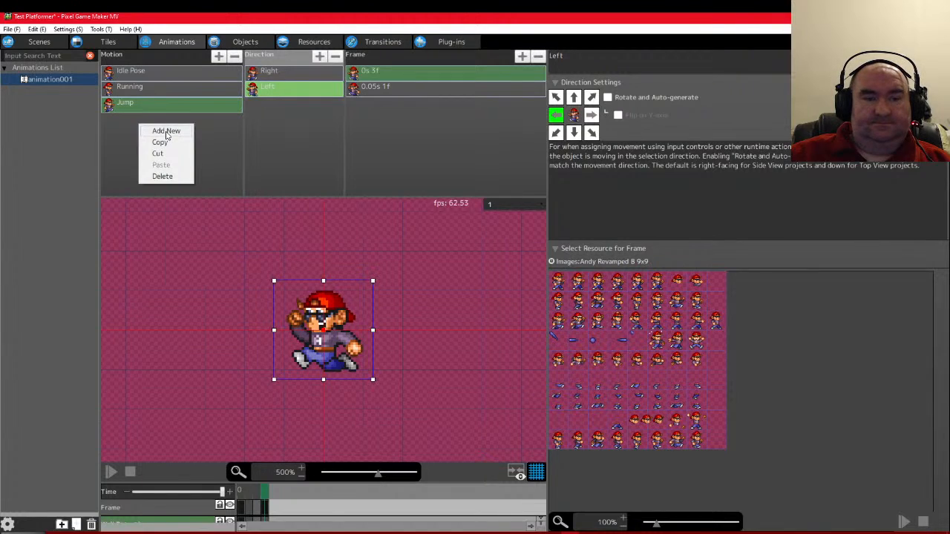
left_click(166, 132)
left_click(158, 123)
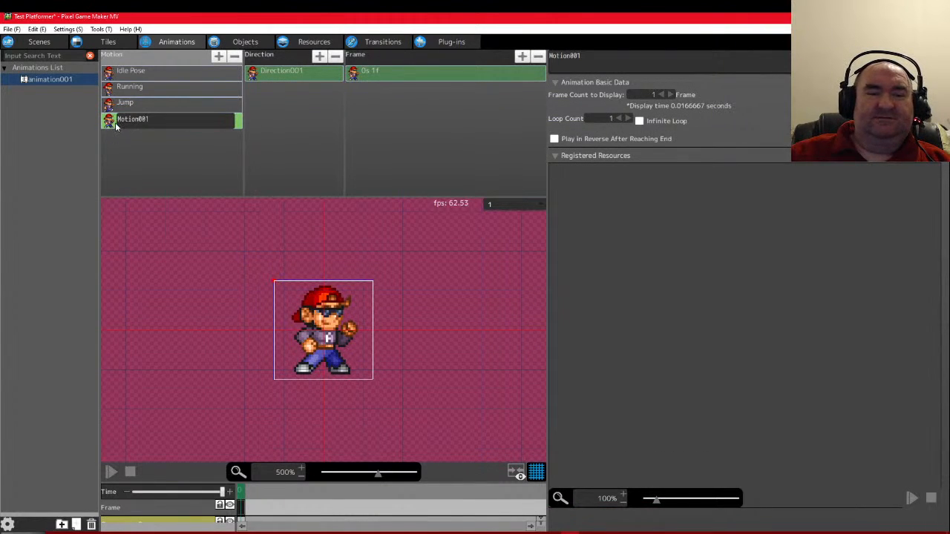
right_click(121, 123)
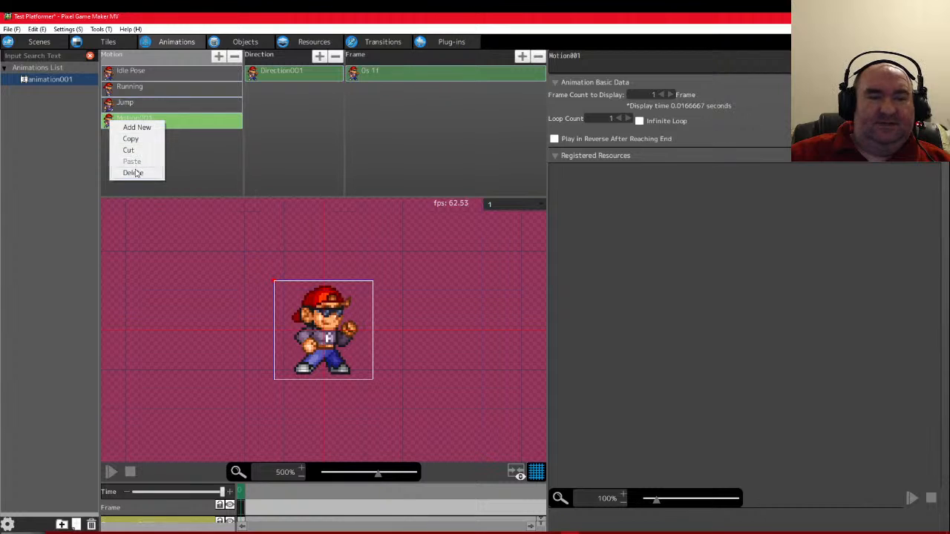
left_click(132, 171)
Duplicate the Jump motion and rename the copy Fall
left_click(154, 104)
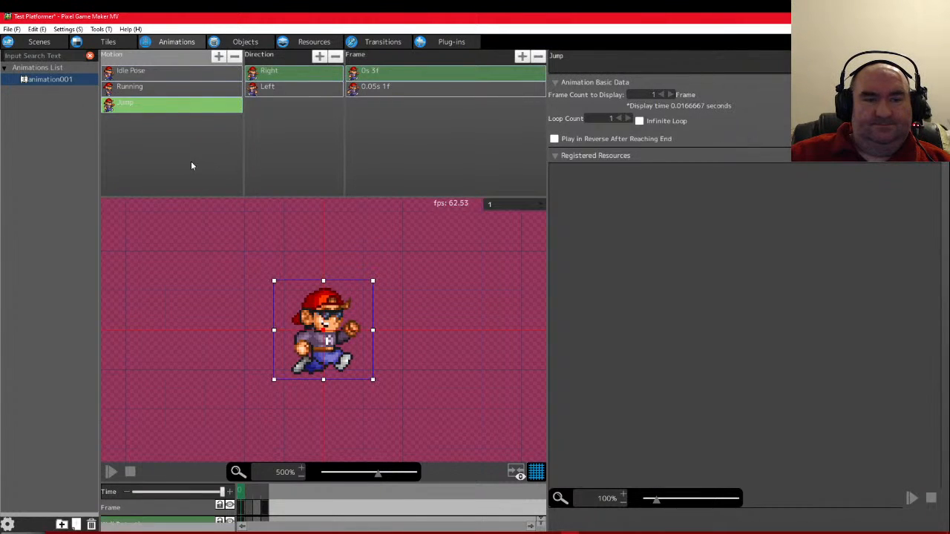
key("ctrl+v")
double_click(141, 120)
left_click_drag(147, 121, 0, 104)
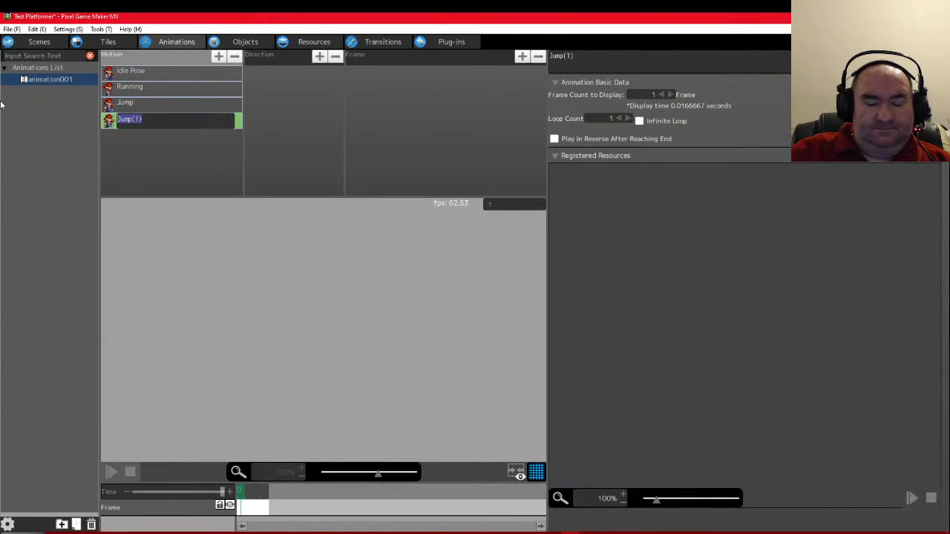
type("Fal")
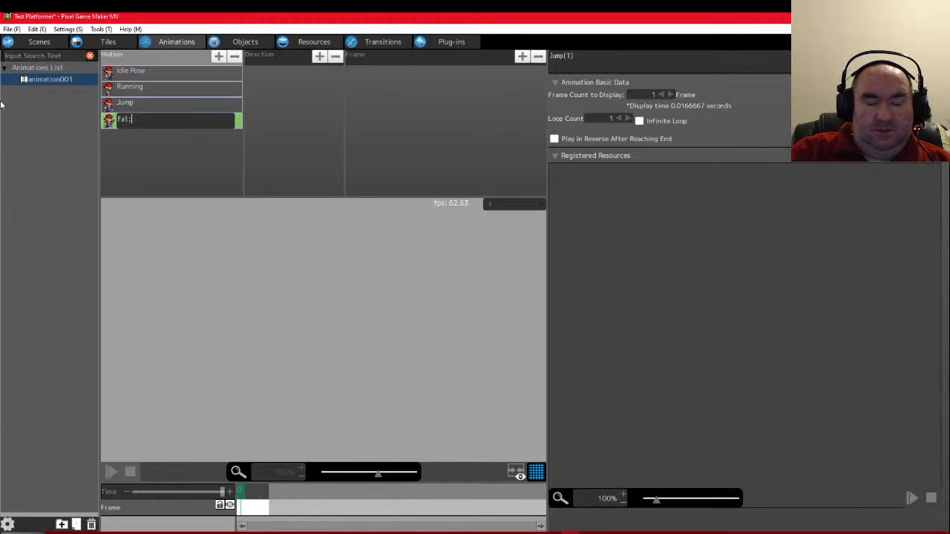
type("l")
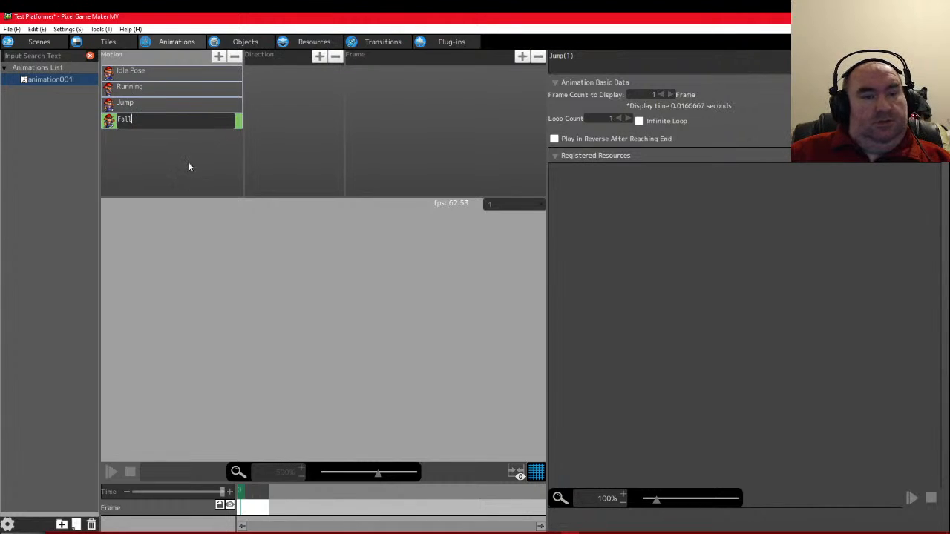
key("Return")
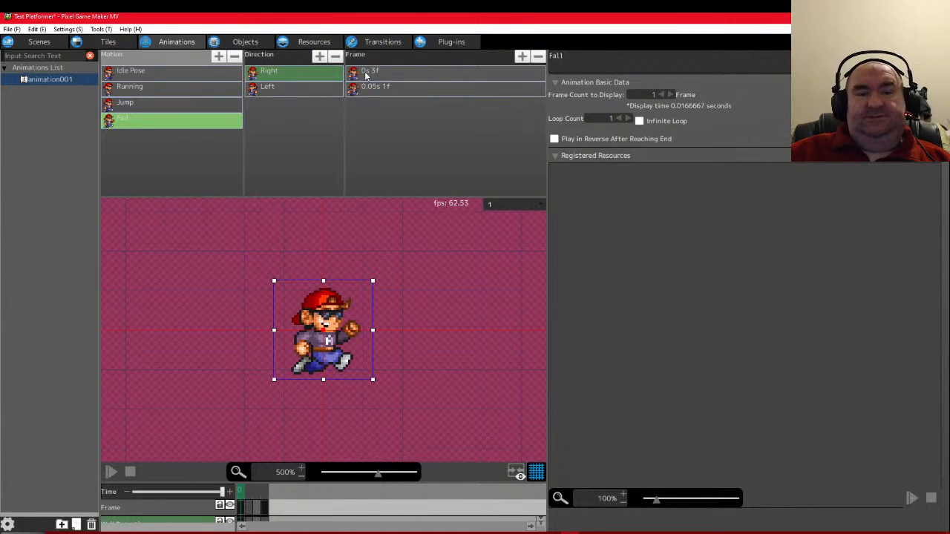
Assign the third and fourth sprites of the sheet's third row to the first and second frames of Fall's Right direction
left_click(377, 72)
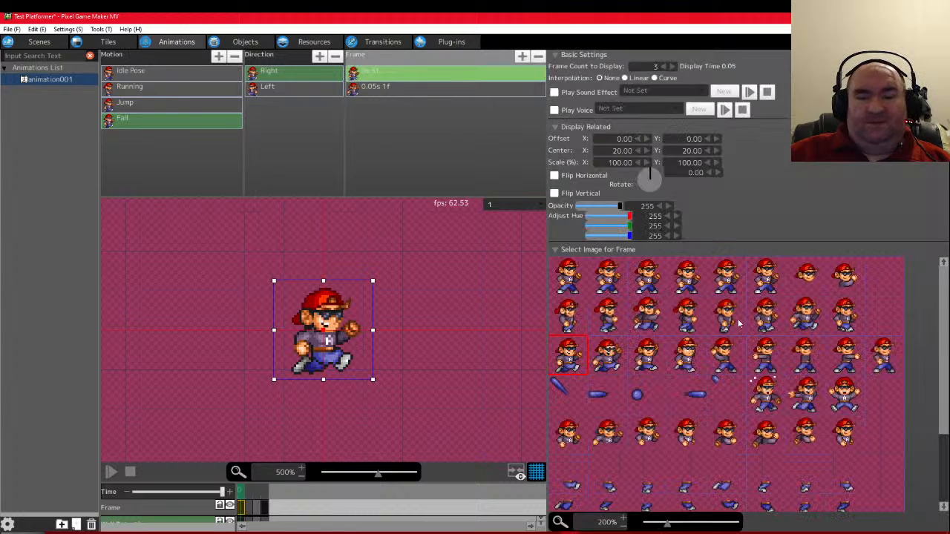
left_click(646, 357)
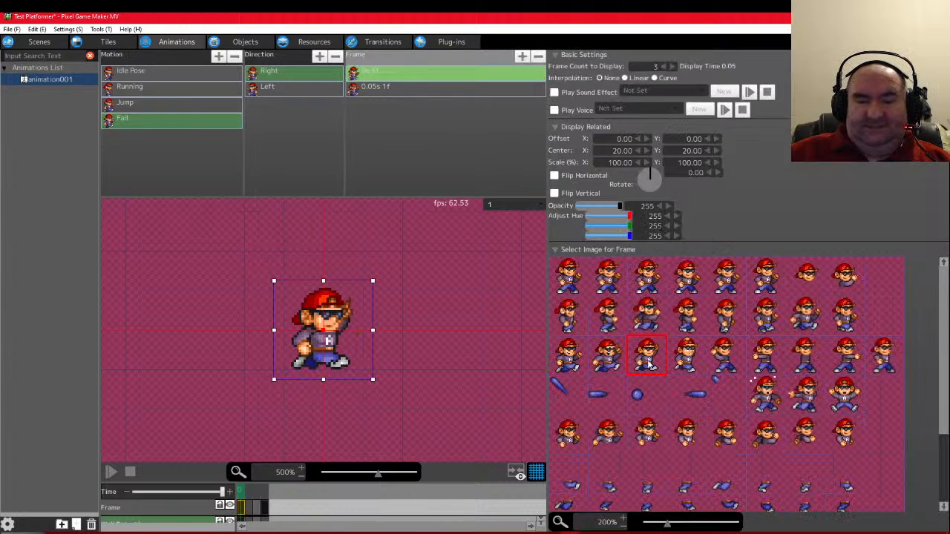
left_click(389, 89)
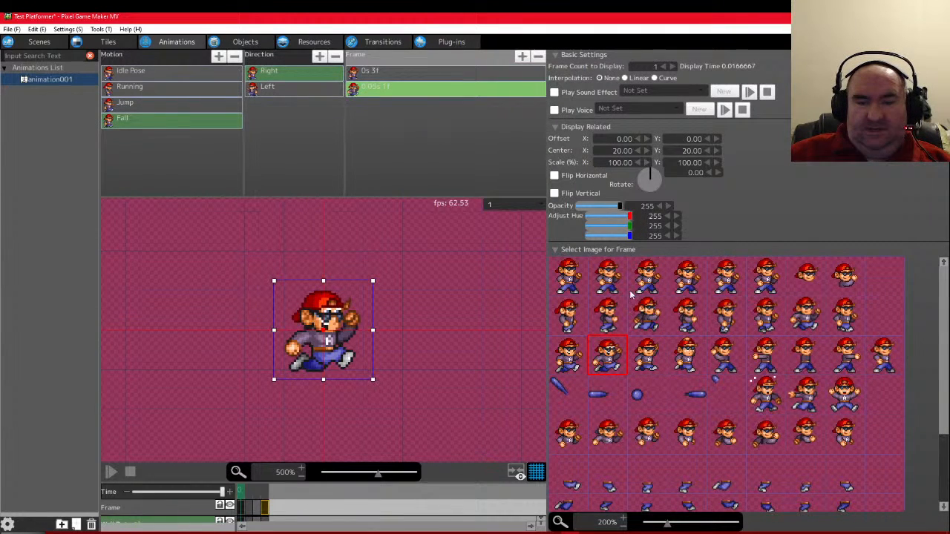
left_click(689, 354)
Assign the same third-row sprites, third and fourth, to the first and second frames of Fall's Left direction
left_click(290, 89)
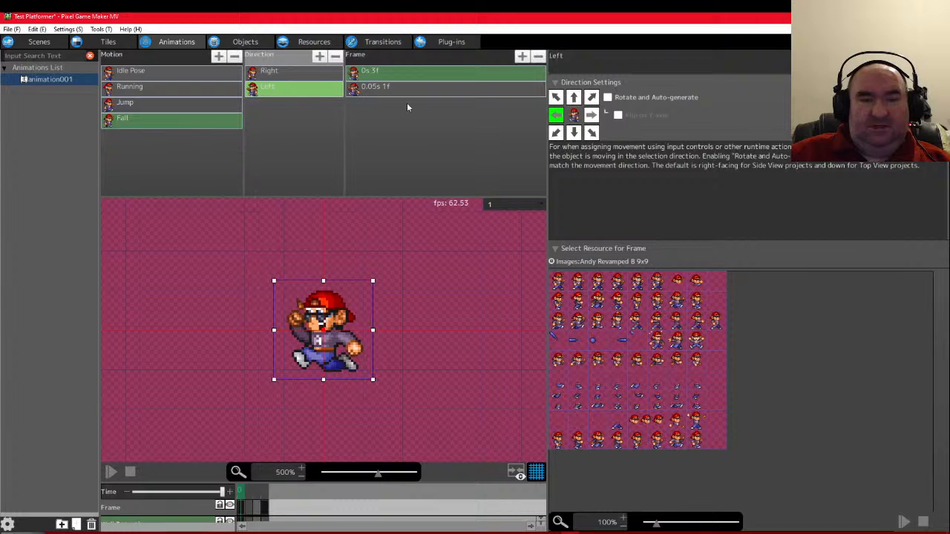
left_click(375, 71)
left_click(647, 356)
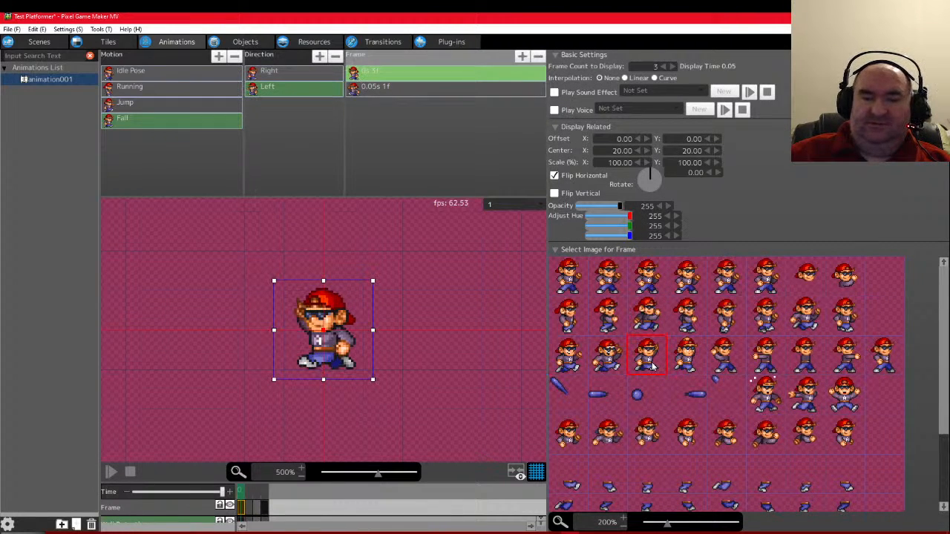
left_click(392, 89)
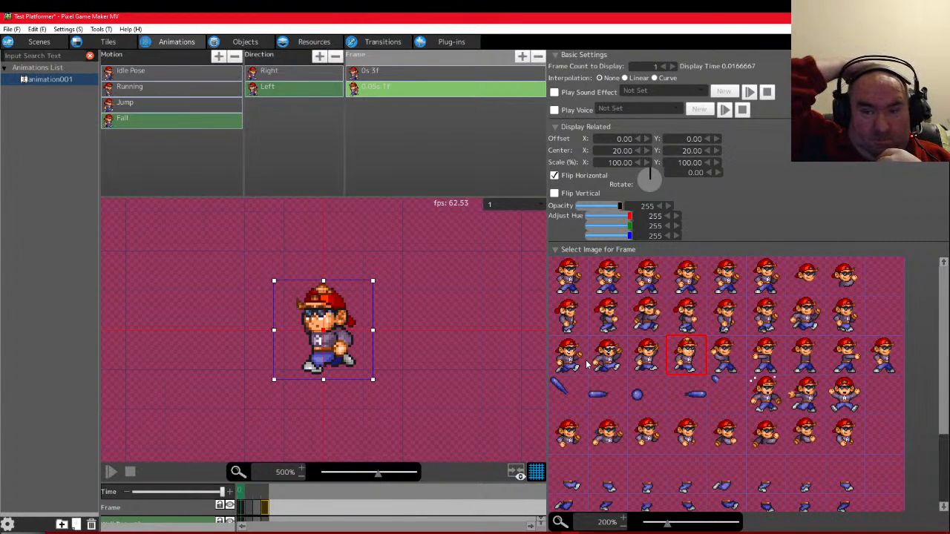
Preview the Jump and Fall motions and compare their poses
left_click(132, 104)
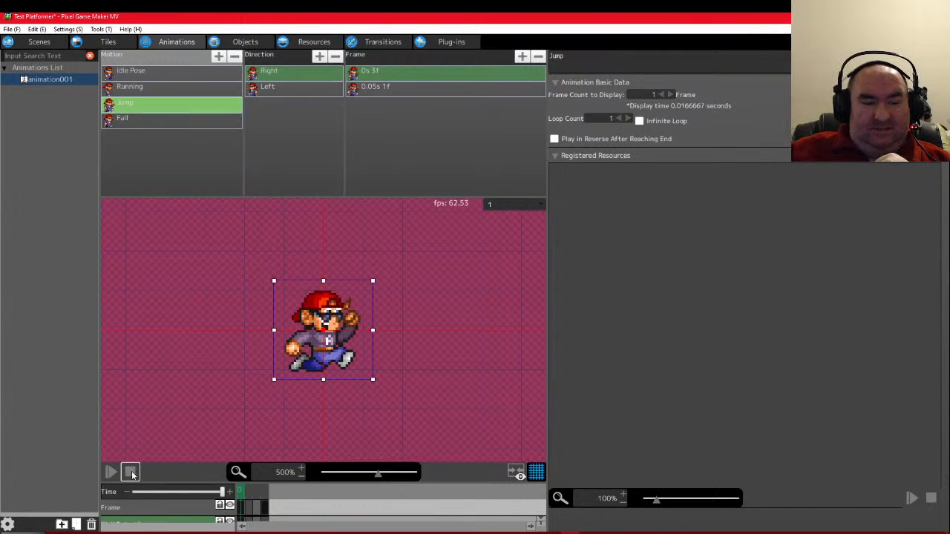
left_click(159, 117)
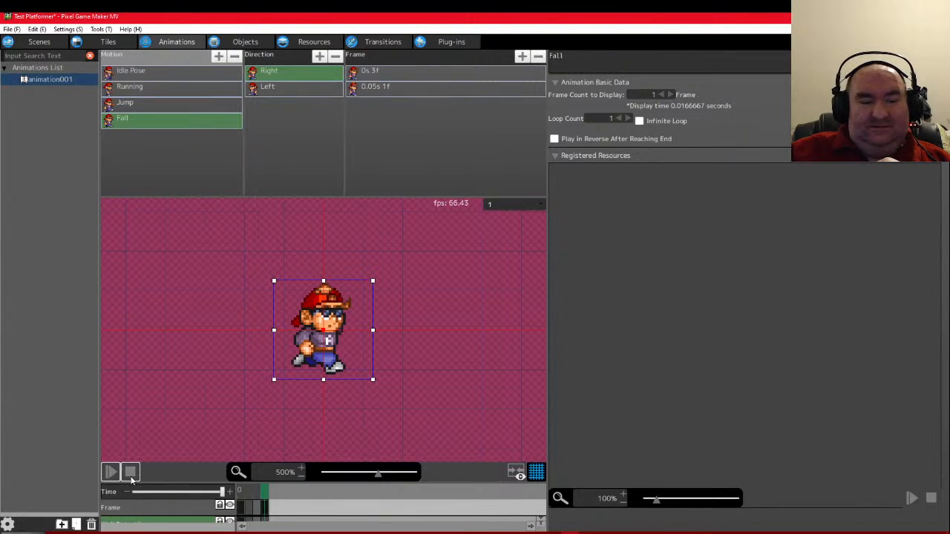
left_click(136, 105)
left_click(137, 117)
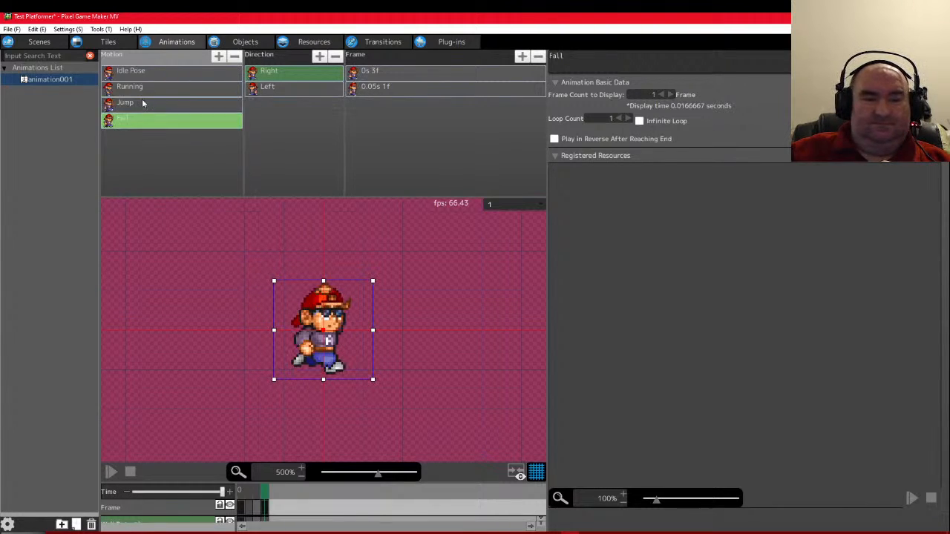
left_click(141, 104)
left_click(133, 124)
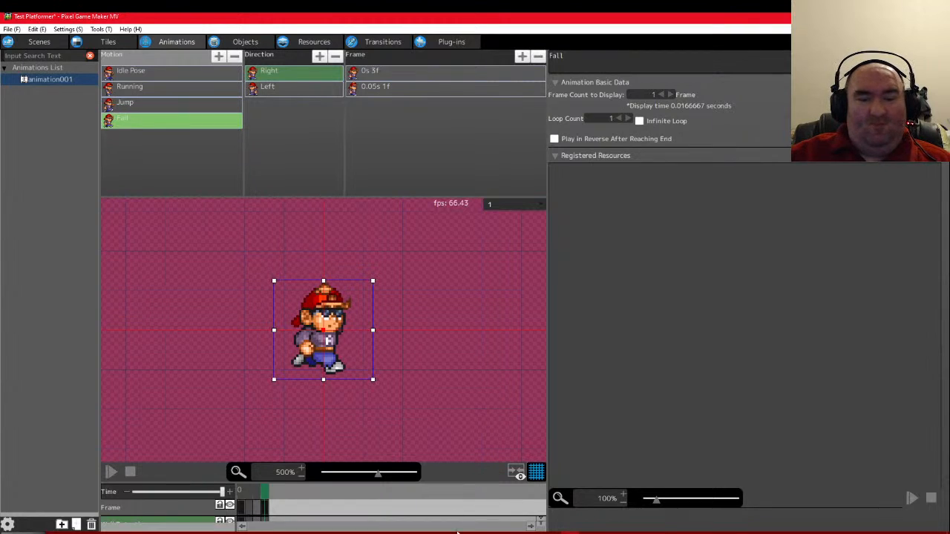
Switch to Firefox to check the YouTube live chat, then return to Pixel Game Maker MV
mouse_move(460, 533)
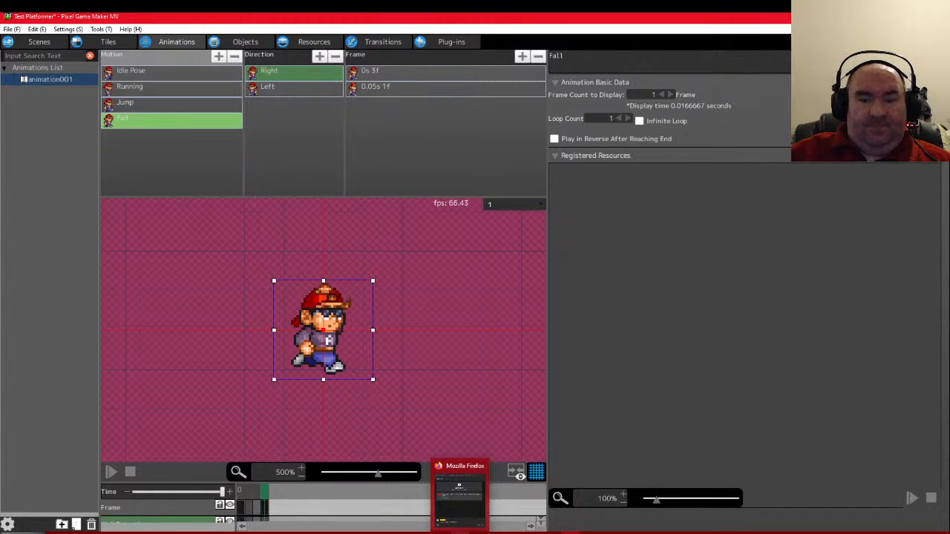
left_click(459, 495)
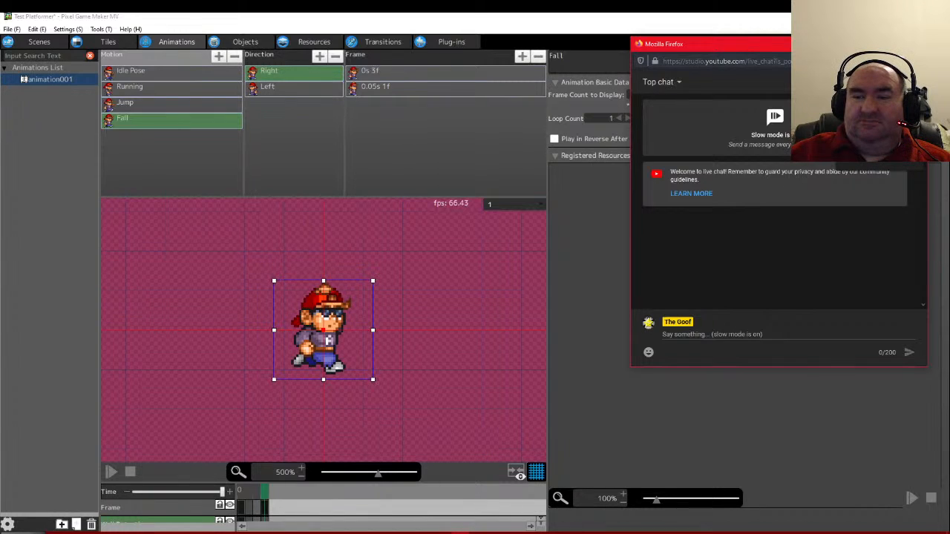
left_click(890, 82)
left_click(649, 83)
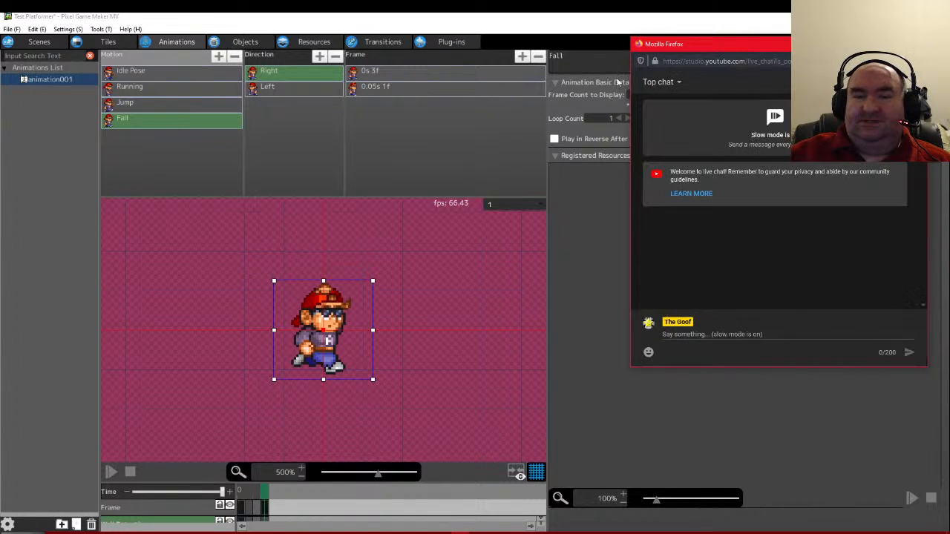
left_click(618, 83)
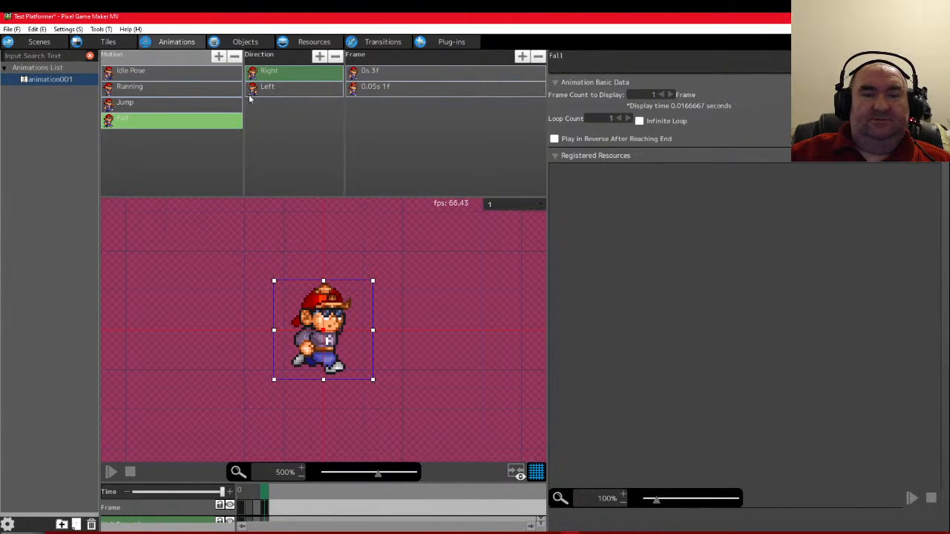
Review the frames and settings of the Idle Pose, Running, Jump and Fall motions in turn
left_click(133, 105)
left_click(134, 89)
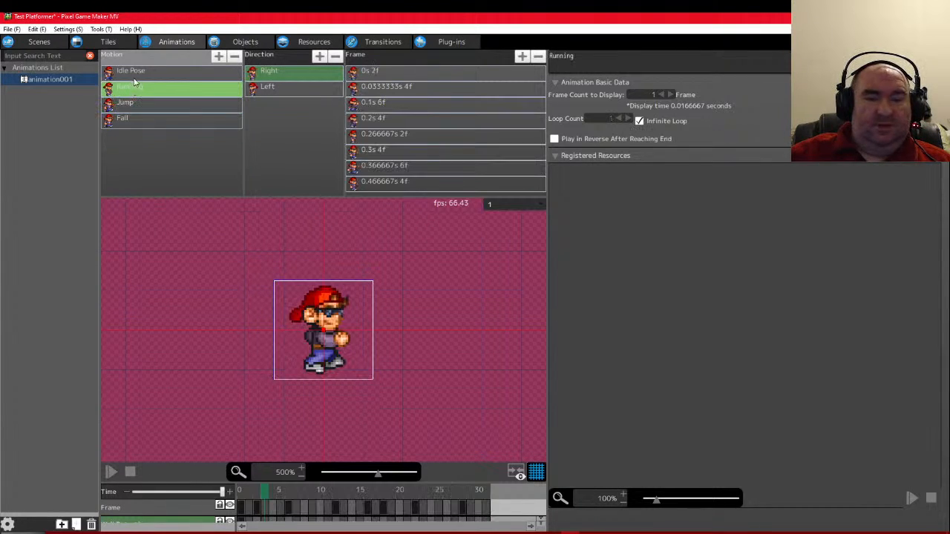
left_click(135, 74)
left_click(137, 91)
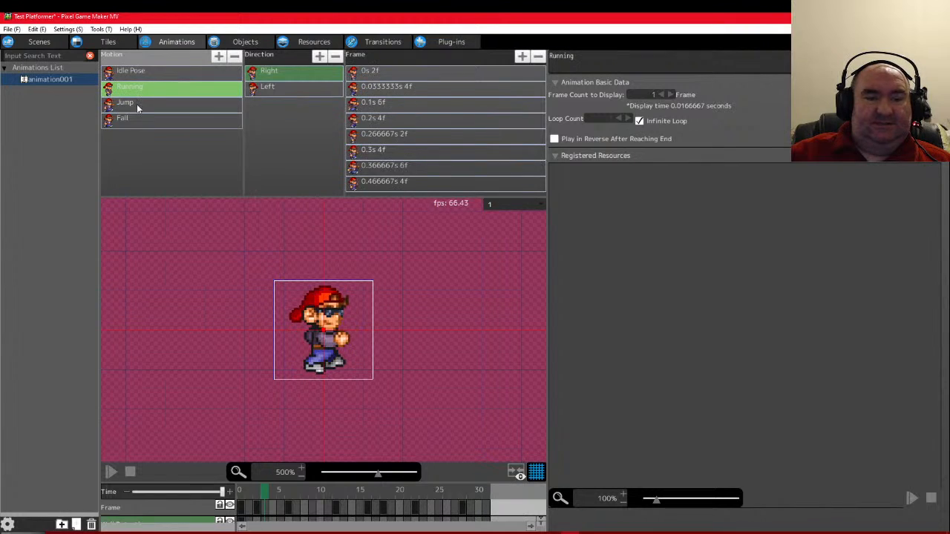
left_click(138, 104)
left_click(132, 121)
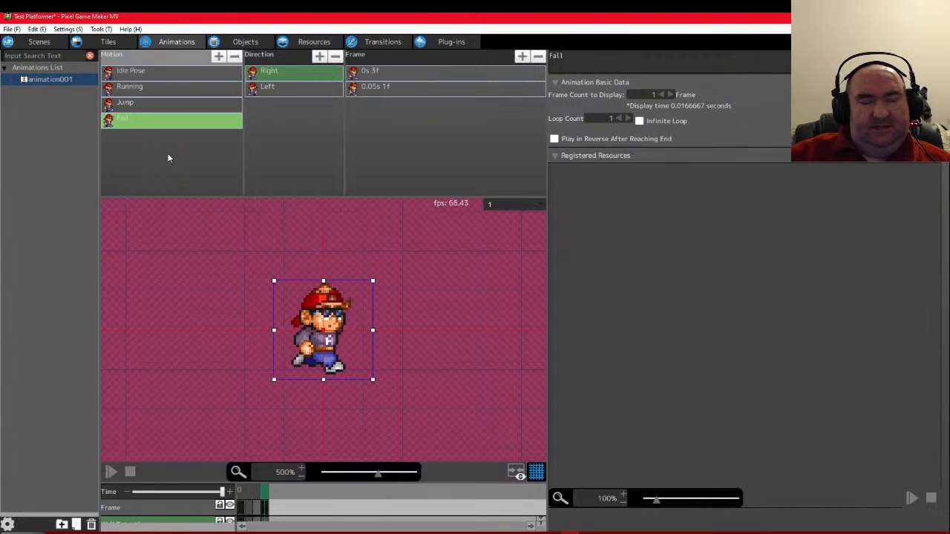
left_click(382, 72)
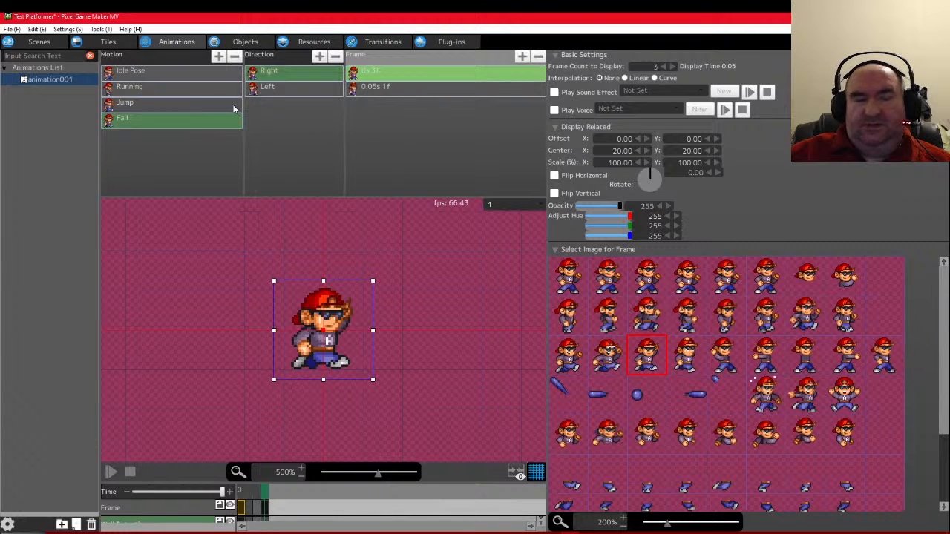
left_click(117, 74)
left_click(123, 87)
left_click(128, 104)
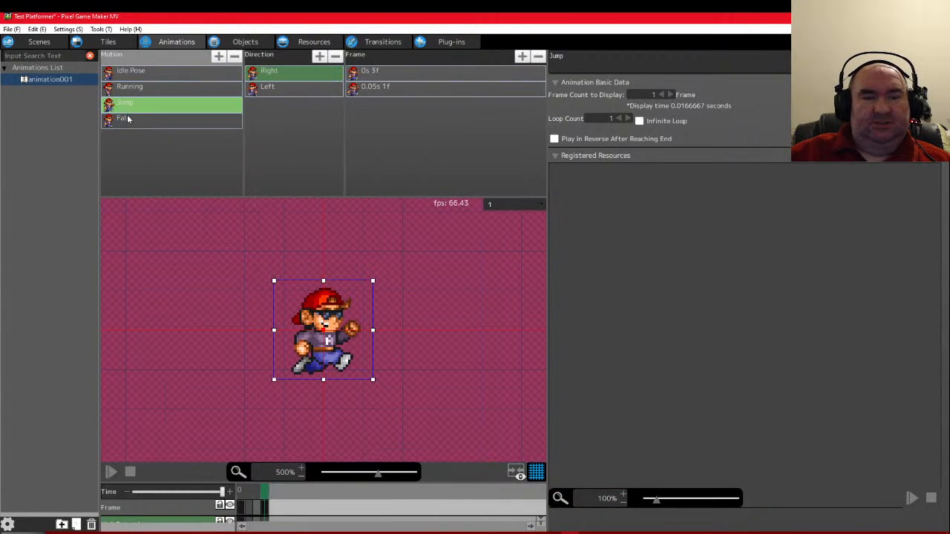
left_click(128, 118)
left_click(154, 77)
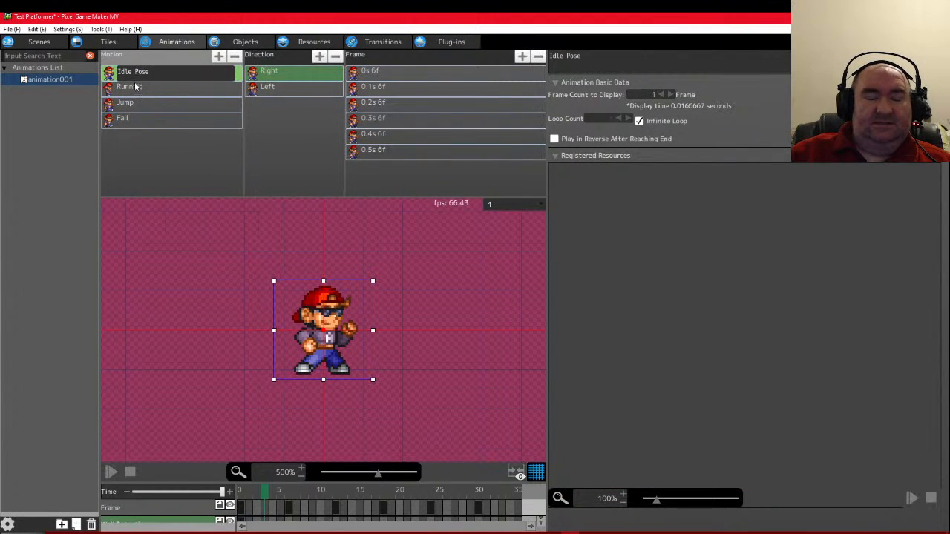
left_click(135, 88)
left_click(132, 106)
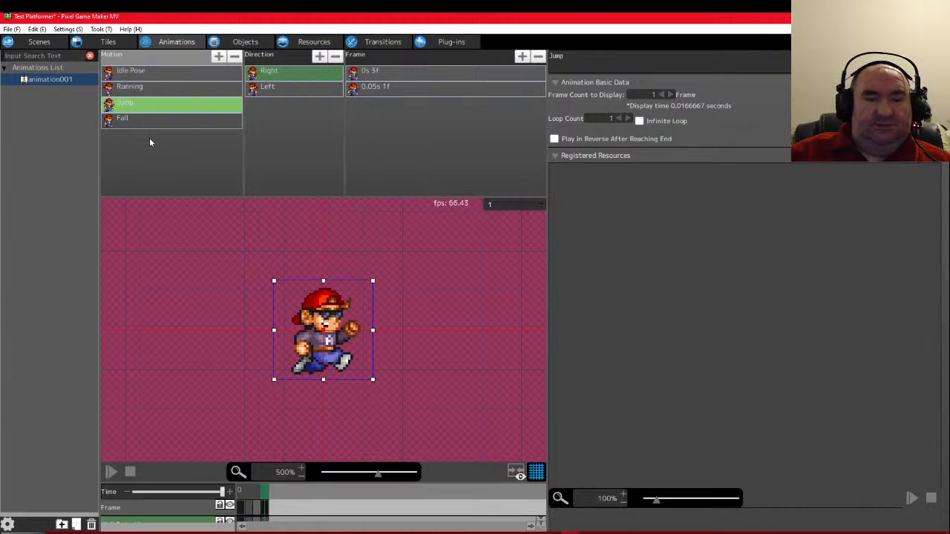
left_click(141, 120)
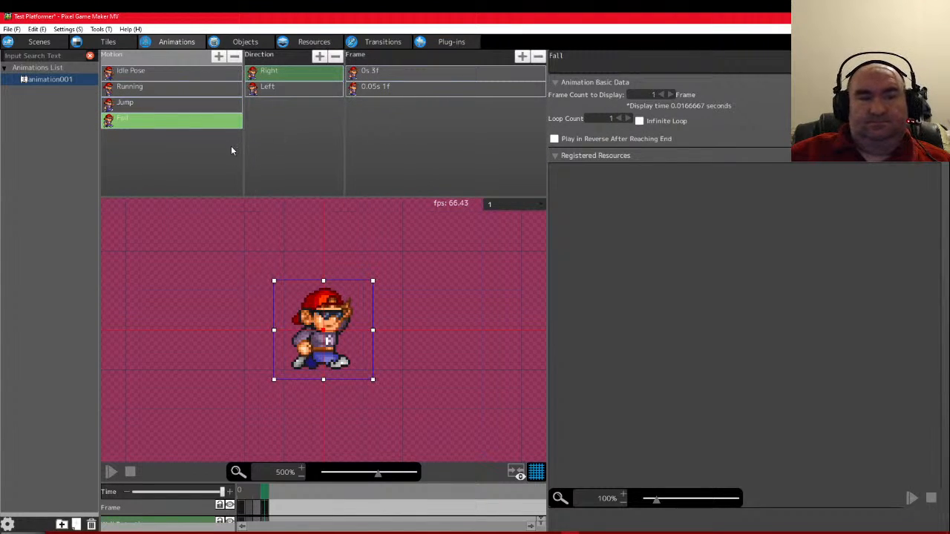
Rename the animation animation001 as Andrew in its animation settings
left_click(247, 41)
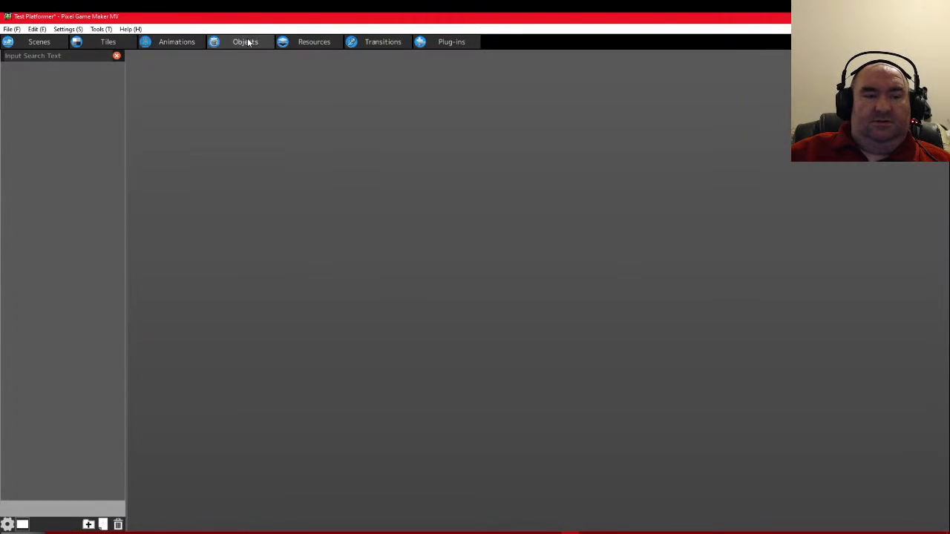
left_click(165, 42)
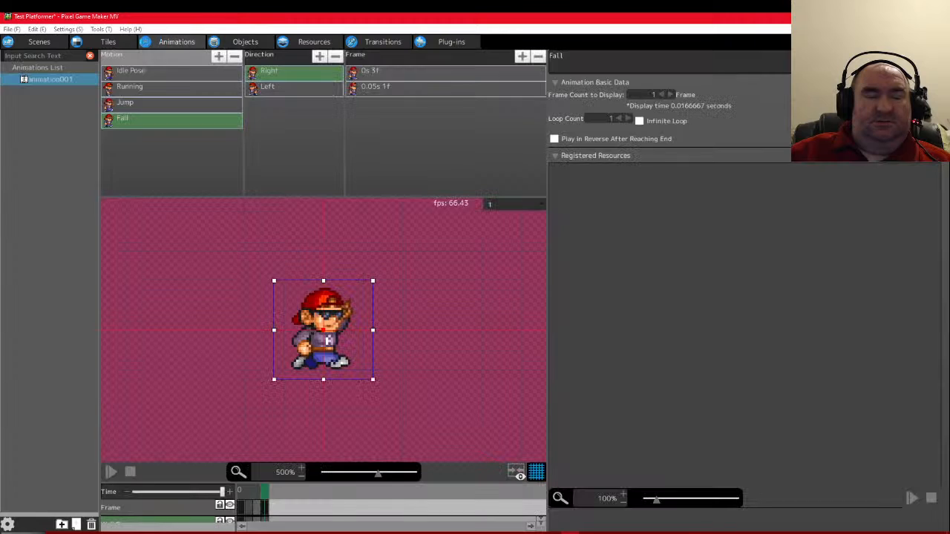
right_click(48, 80)
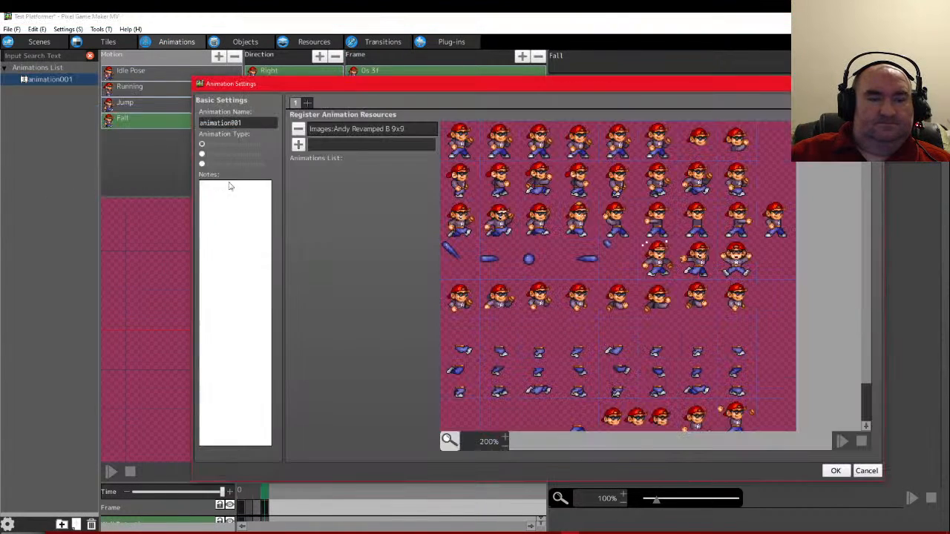
left_click(78, 190)
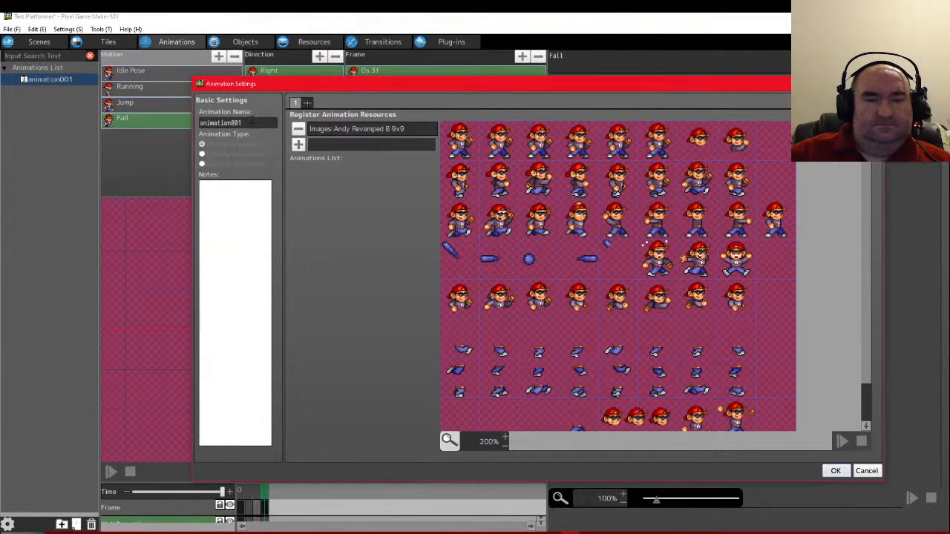
double_click(223, 122)
type("An")
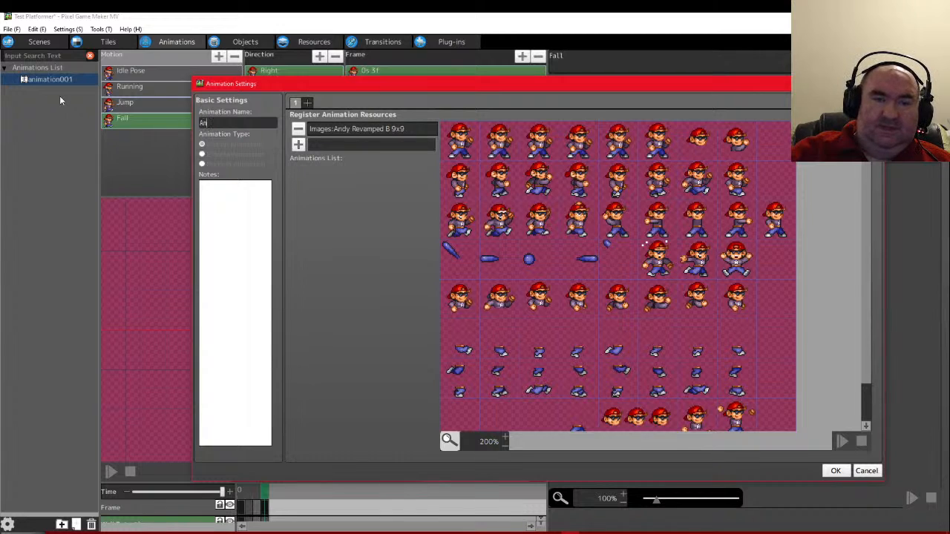
type("drew")
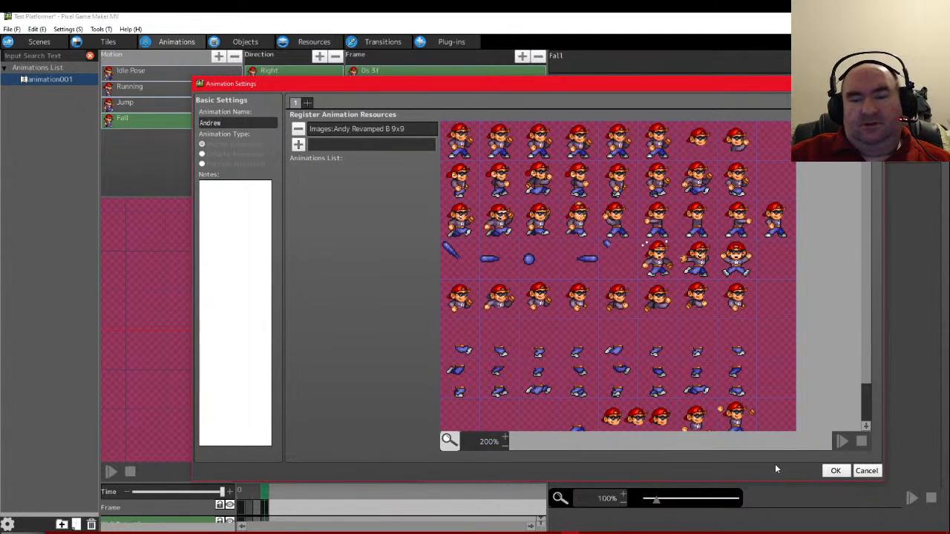
left_click(835, 470)
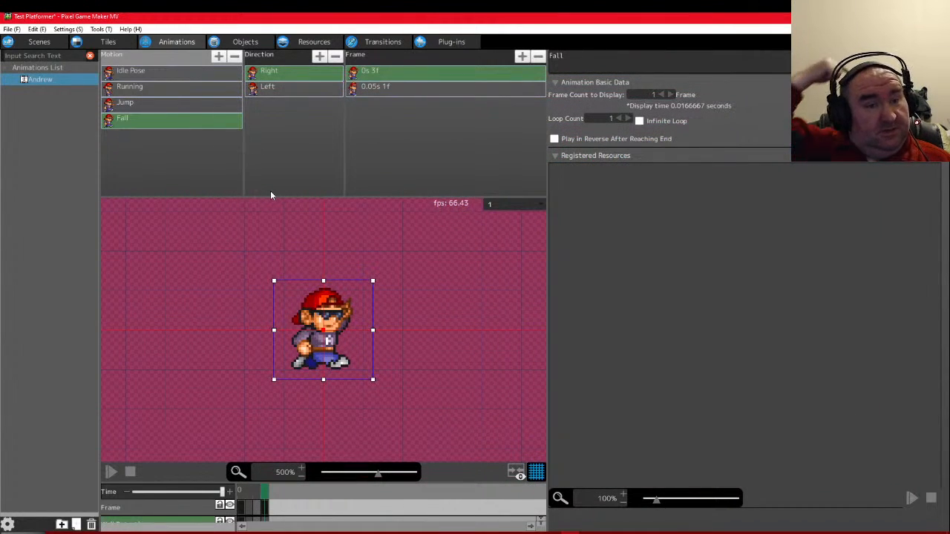
Add a new object to the project's objects list and make it controlled by the input device
left_click(245, 42)
right_click(50, 88)
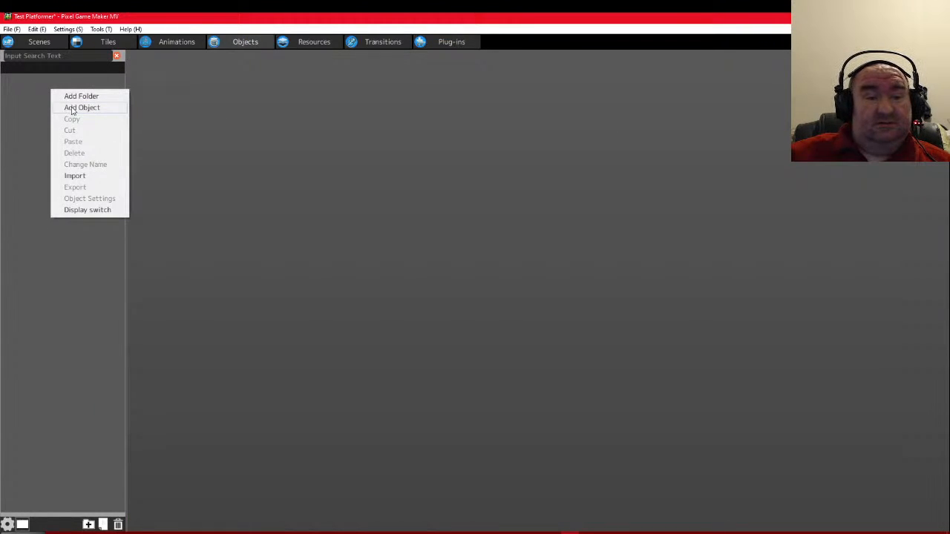
left_click(74, 109)
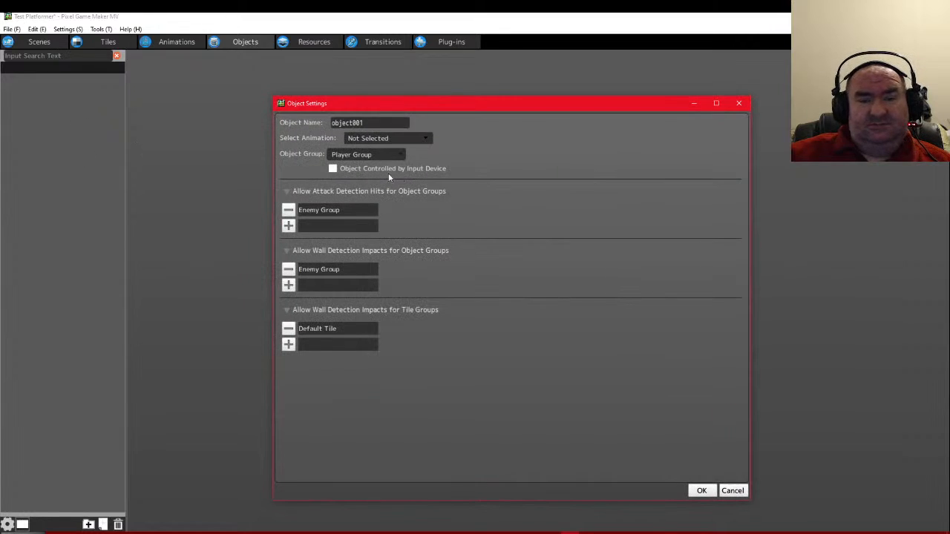
left_click(332, 169)
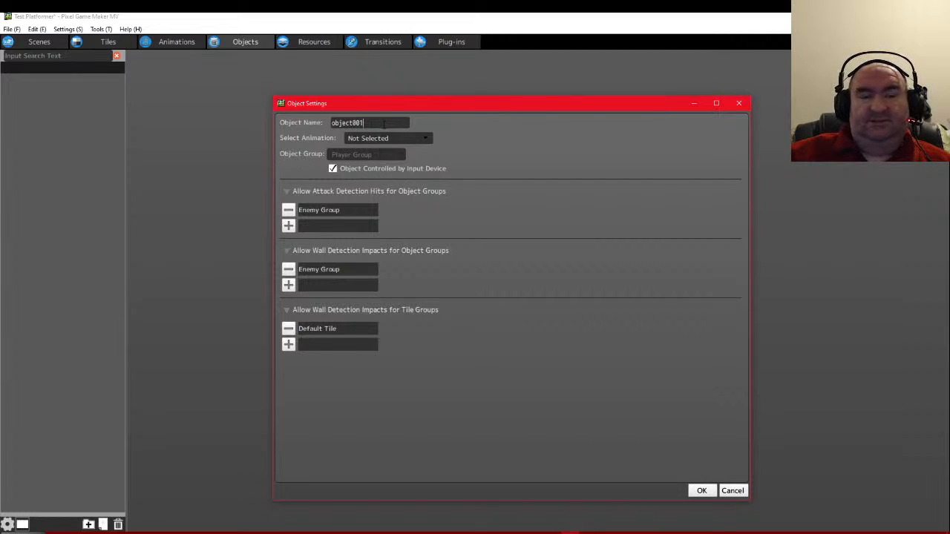
Name the new object Andrew and assign the Andrew animation to it
left_click_drag(365, 124, 329, 123)
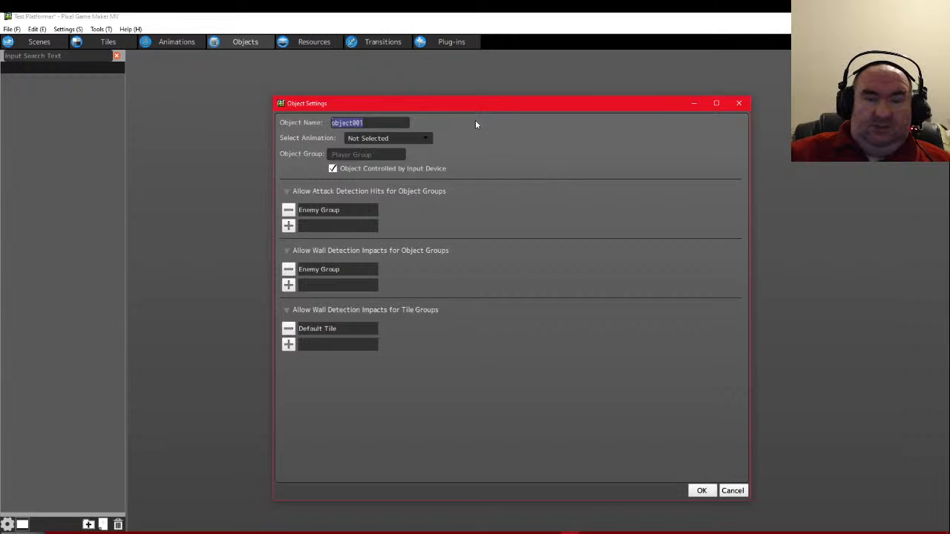
type("Andrew")
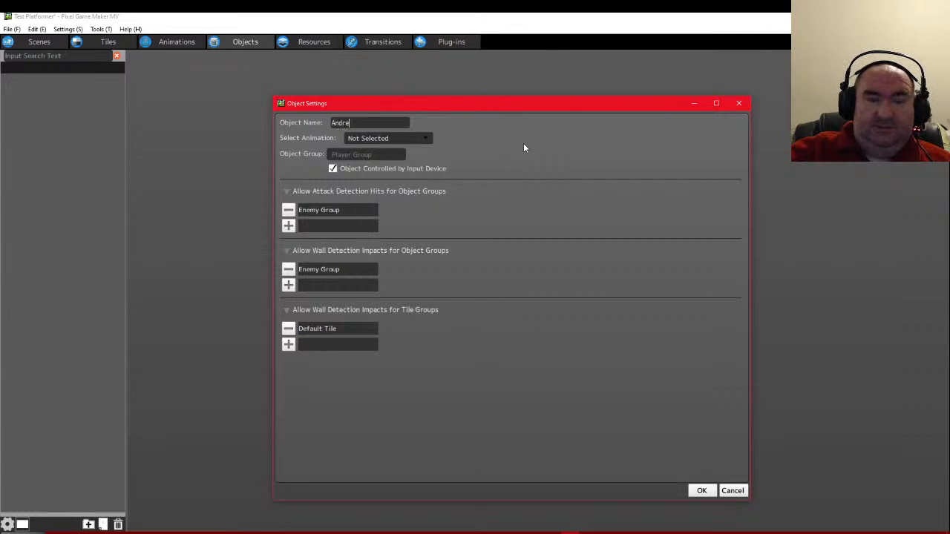
left_click(397, 138)
left_click(387, 160)
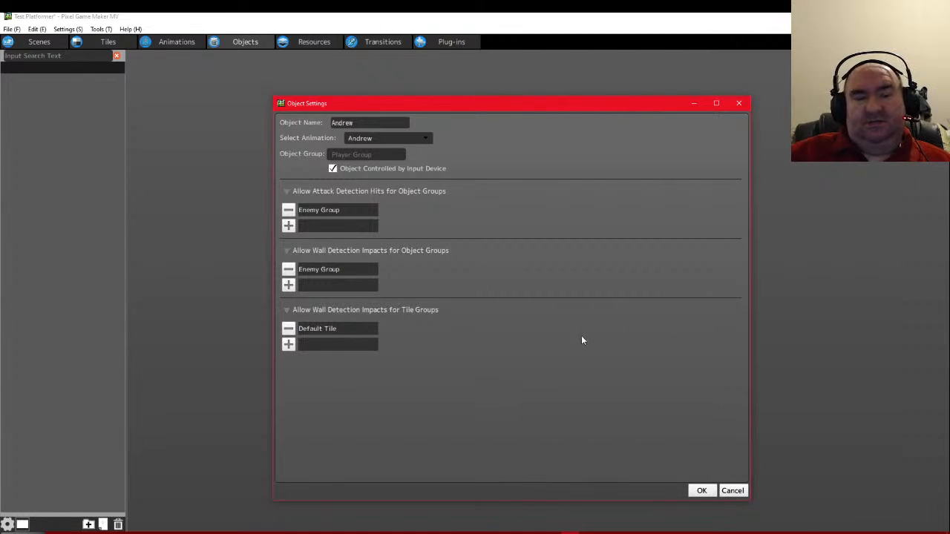
Accept the new object's settings and assign the Running motion to its Walk action
left_click(701, 491)
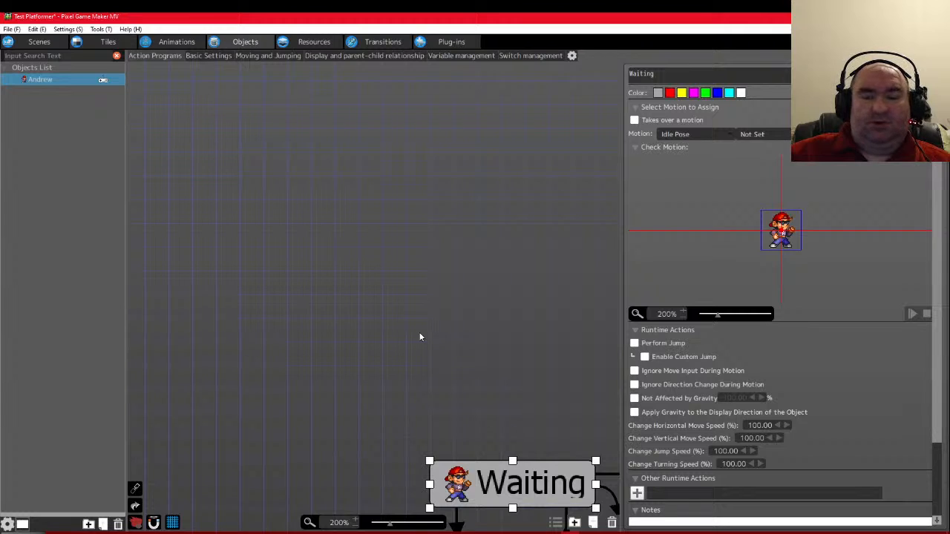
scroll(297, 265, "down", 4)
scroll(311, 265, "right", 4, "shift")
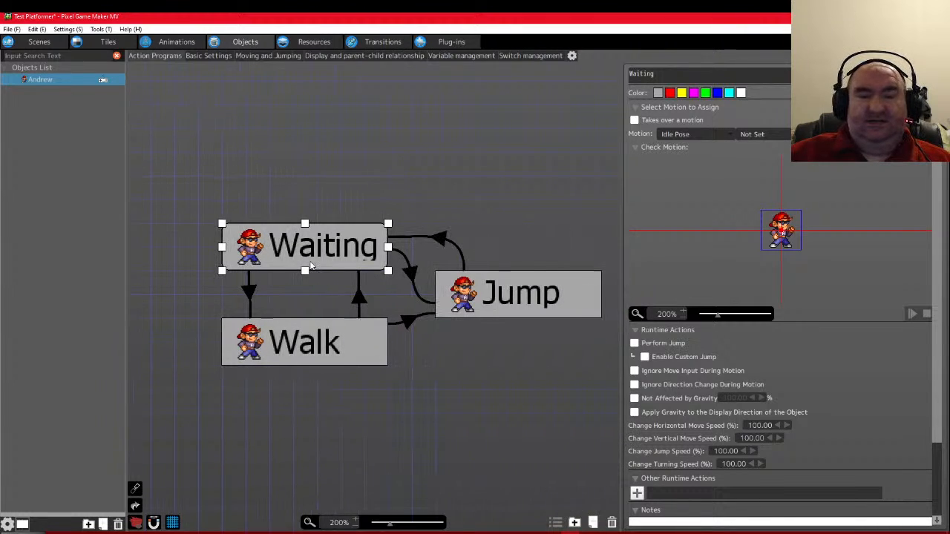
left_click(346, 349)
left_click(683, 135)
left_click(675, 170)
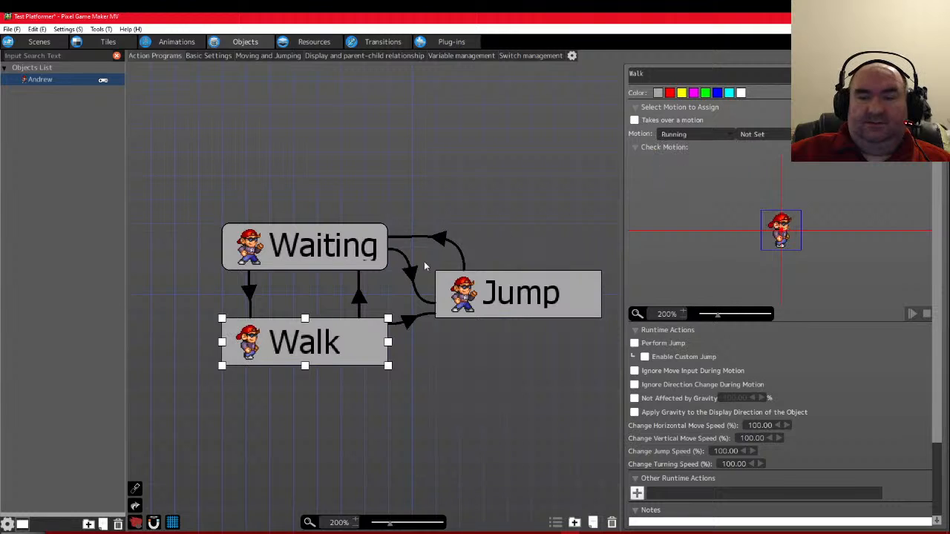
Assign the Jump motion to the Jump action
left_click(483, 300)
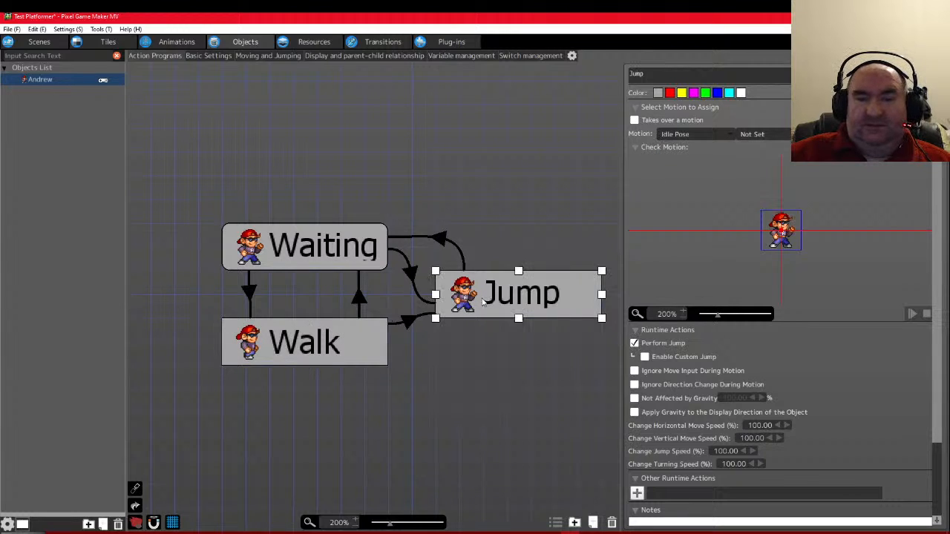
left_click(690, 134)
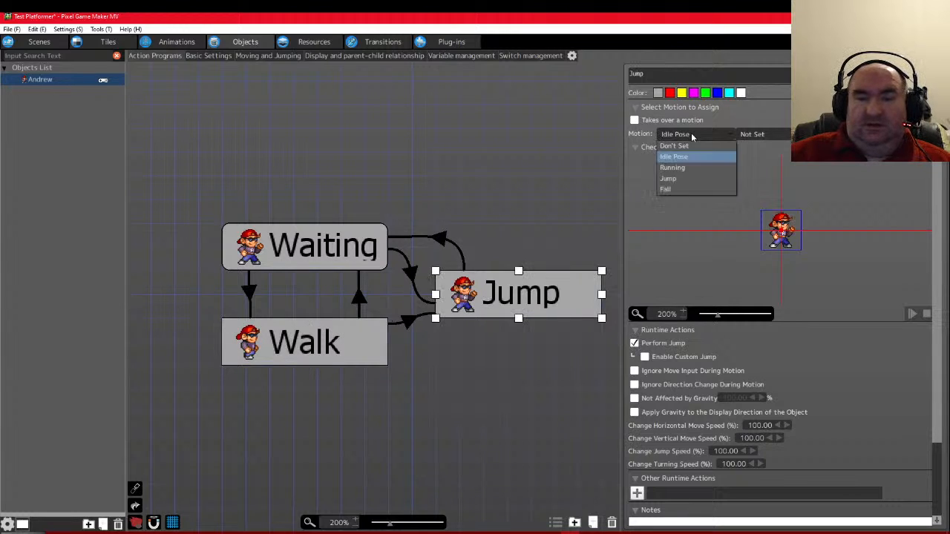
left_click(675, 182)
Move the Jump action up so that it is level with the Waiting action
scroll(178, 316, "right", 2)
scroll(254, 319, "down", 1)
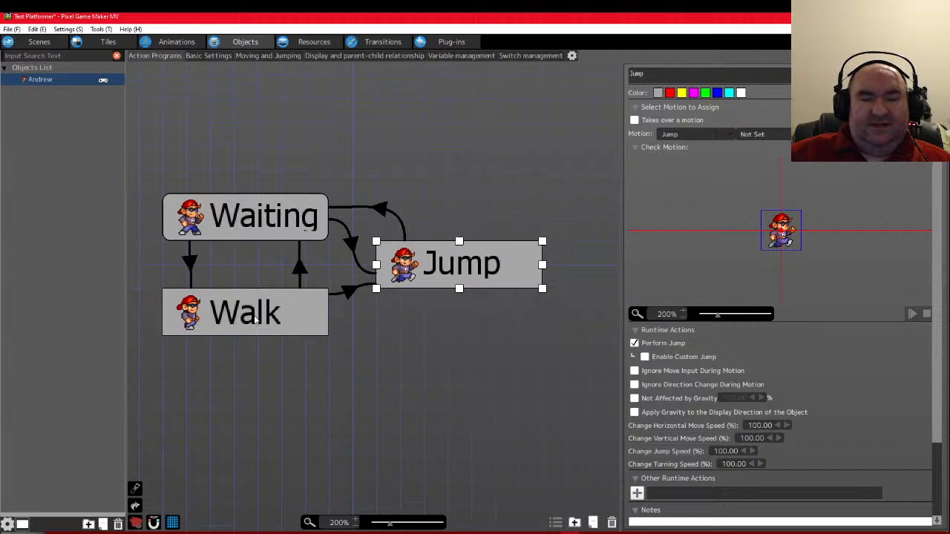
scroll(254, 316, "right", 1)
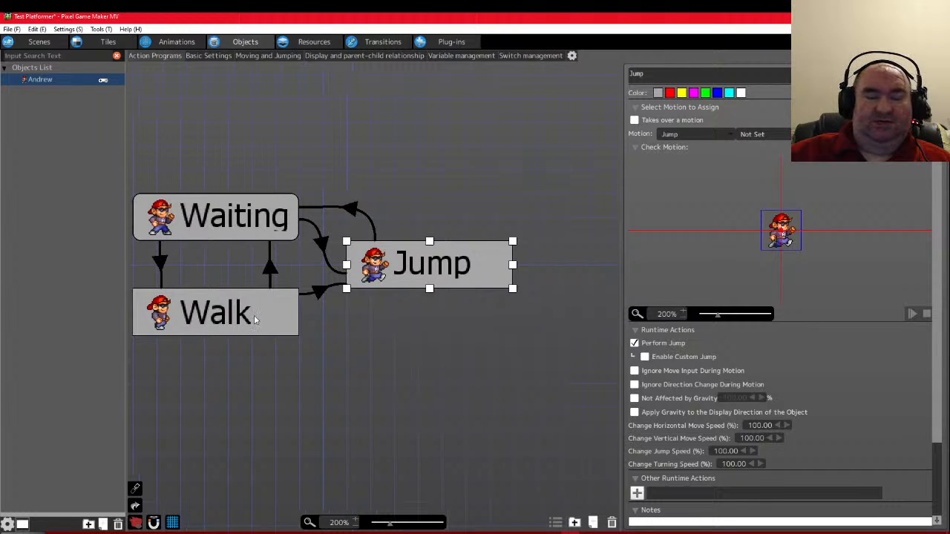
scroll(254, 315, "down", 1)
scroll(253, 315, "down", 4, "ctrl")
scroll(247, 311, "up", 4, "ctrl")
scroll(248, 310, "up", 2)
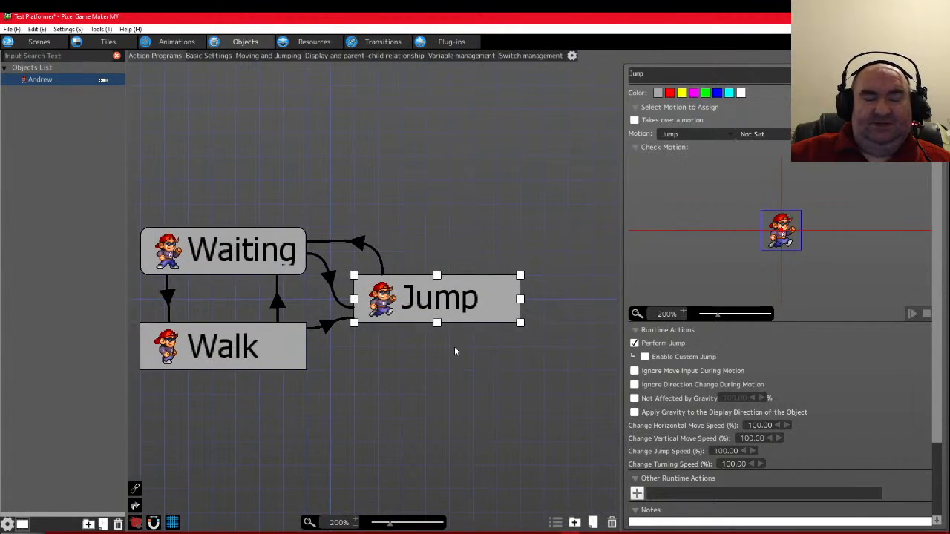
left_click_drag(420, 304, 425, 264)
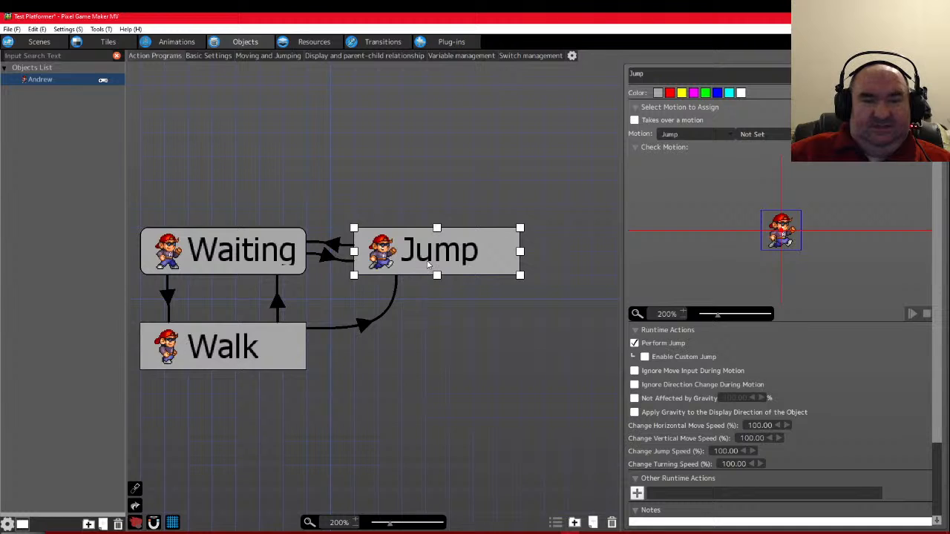
Move the Jump action farther away from Waiting and stretch it taller to spread out its link ends
left_click(333, 247)
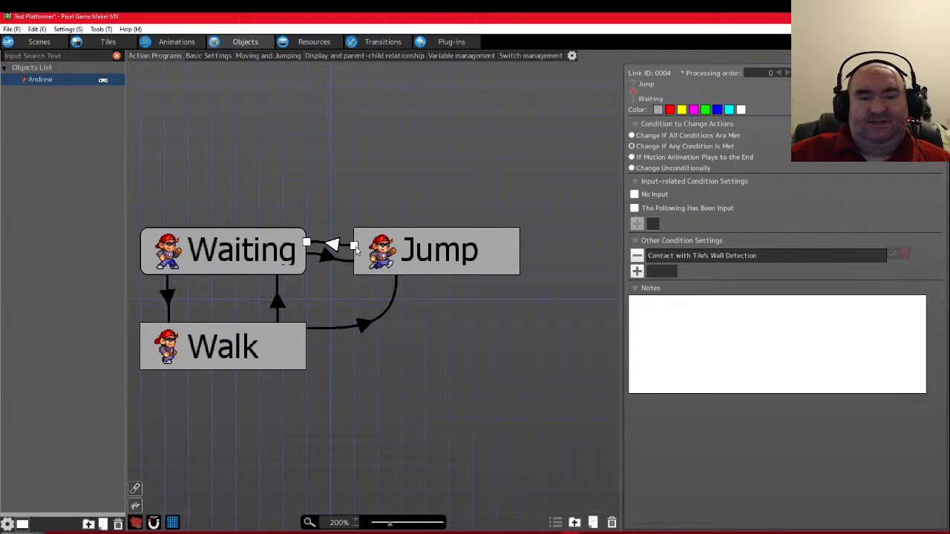
mouse_move(357, 249)
left_mouse_down()
mouse_move(356, 236)
mouse_move(352, 265)
mouse_move(360, 260)
left_mouse_up()
left_click(344, 262)
left_click_drag(422, 267, 490, 269)
left_click_drag(531, 229, 532, 157)
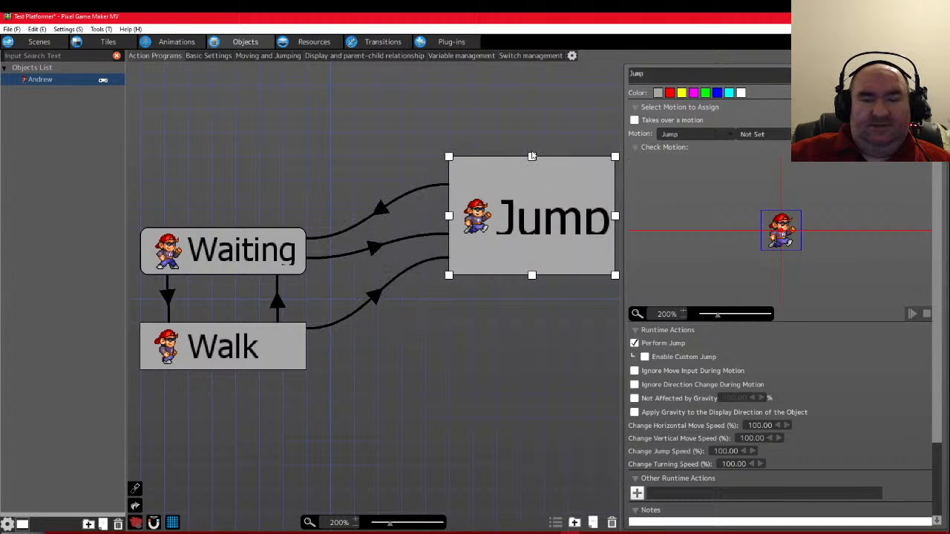
Reposition the ends of both links between Waiting and Jump so they run horizontally, with the return link above
left_click(415, 239)
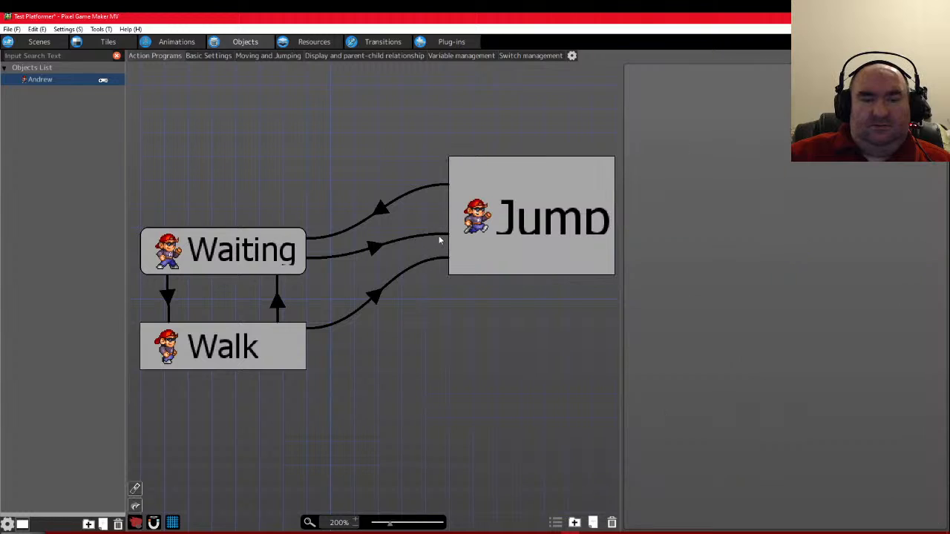
left_click(438, 240)
left_click_drag(448, 238, 448, 267)
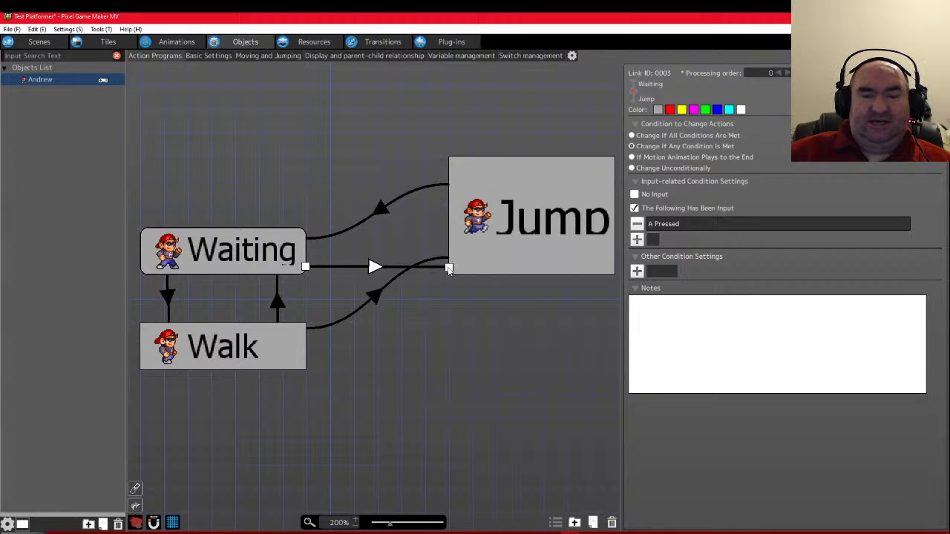
left_click_drag(450, 267, 448, 262)
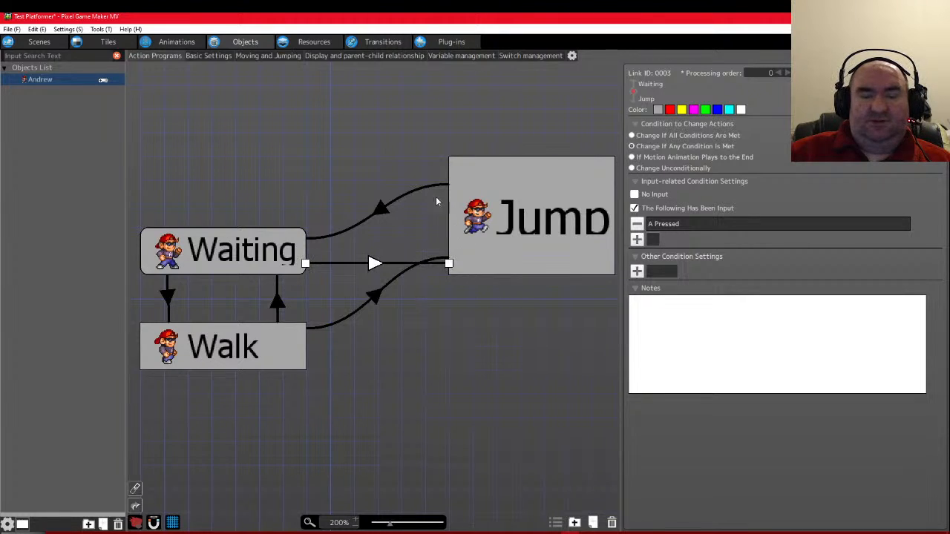
left_click(421, 191)
left_click_drag(448, 184, 449, 242)
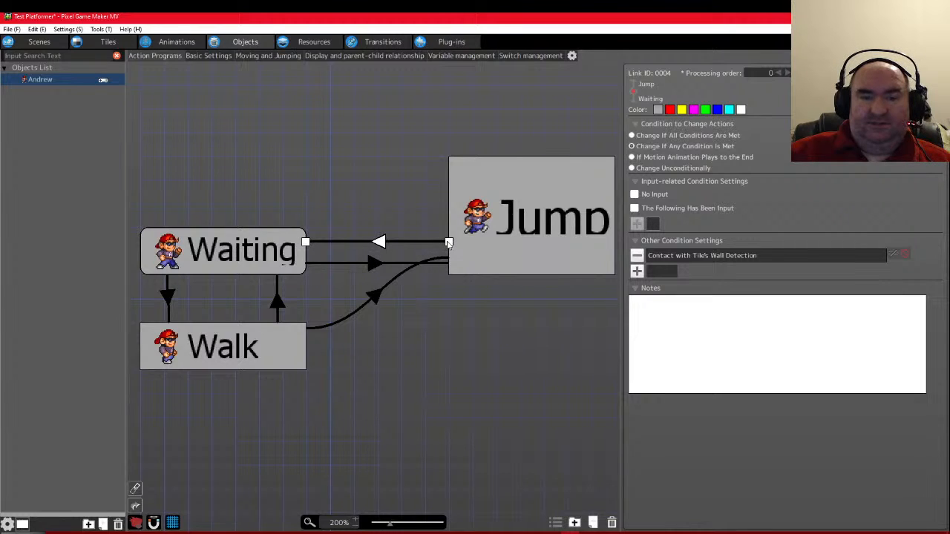
Shrink the Jump action back to the height of Waiting and straighten the two links between them
left_click(544, 158)
left_click_drag(532, 158, 528, 228)
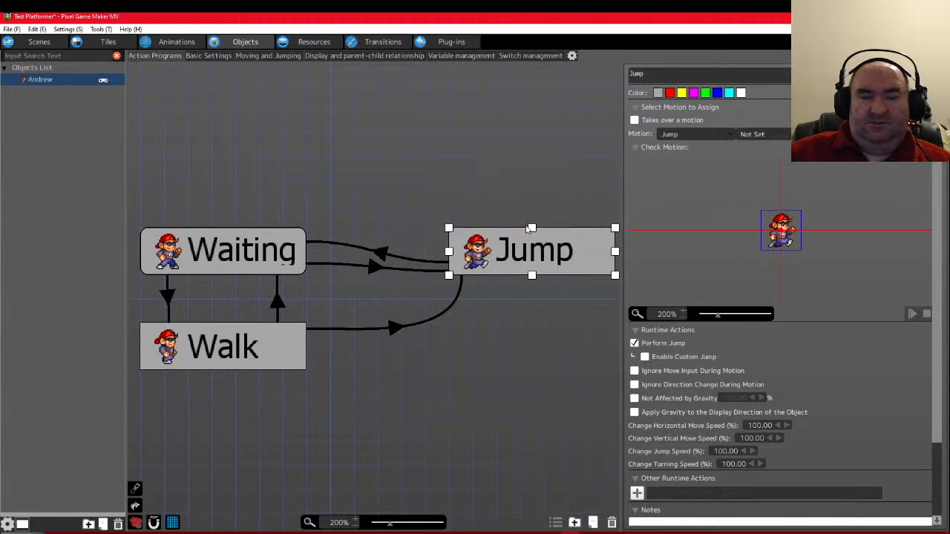
left_click(426, 261)
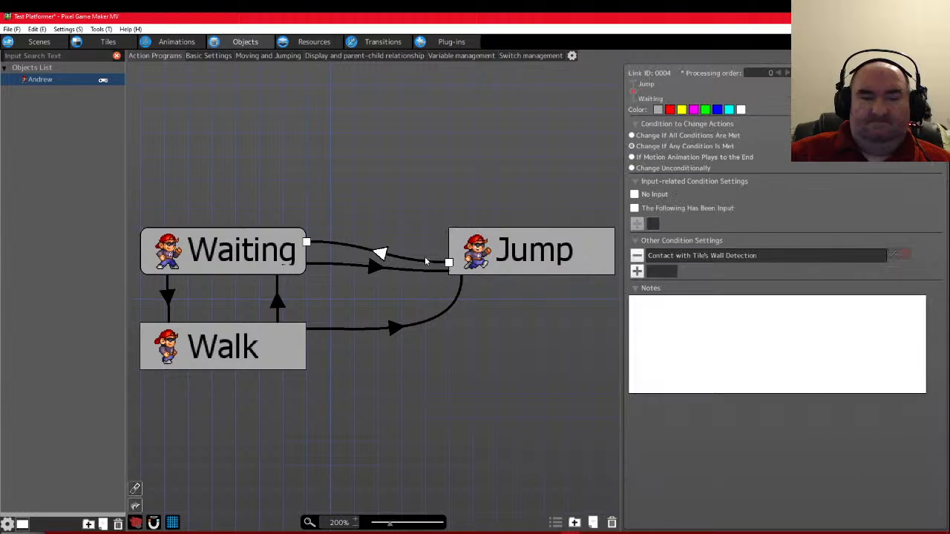
mouse_move(448, 262)
left_mouse_down()
mouse_move(448, 240)
mouse_move(448, 262)
left_mouse_up()
left_click(384, 269)
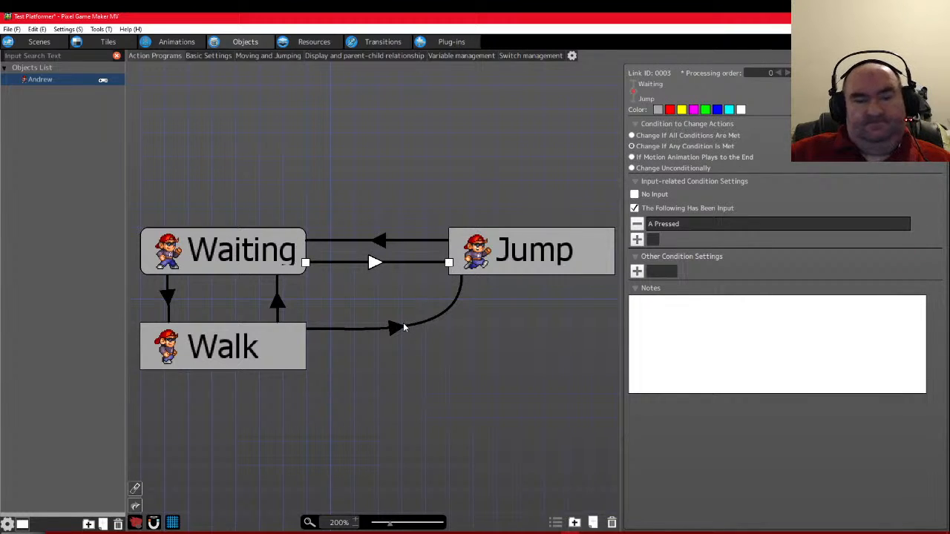
scroll(228, 291, "right", 2)
scroll(366, 313, "down", 2)
scroll(366, 314, "up", 2)
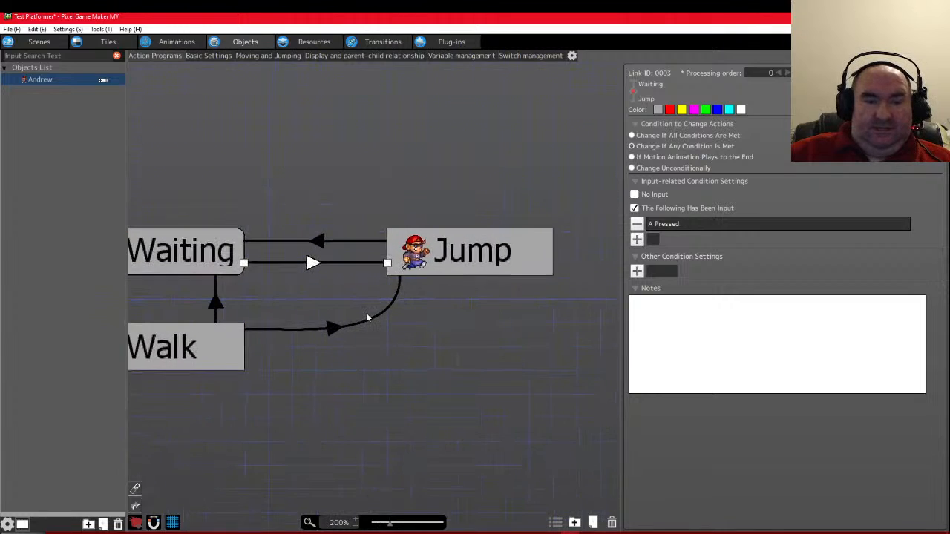
scroll(366, 318, "down", 2)
scroll(319, 315, "up", 2)
scroll(289, 314, "down", 3)
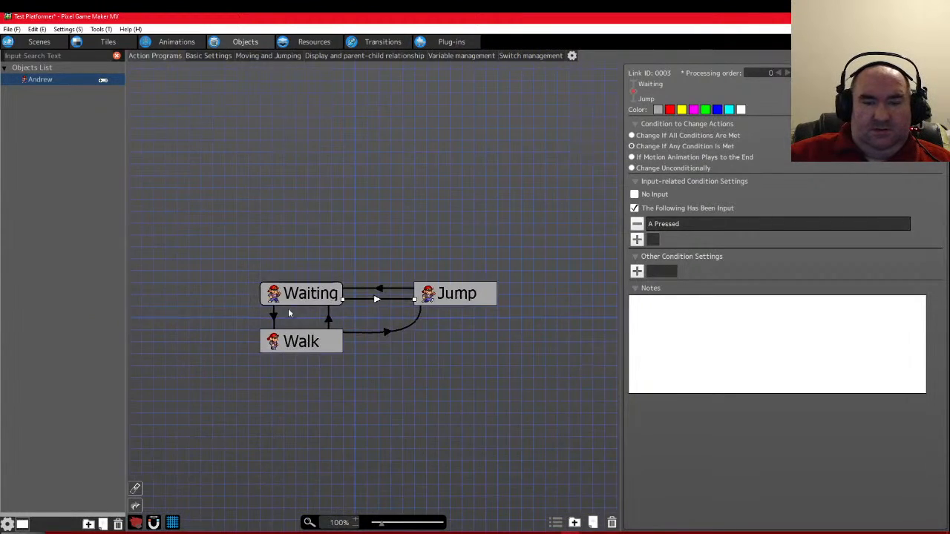
scroll(289, 313, "up", 3)
scroll(300, 341, "right", 1)
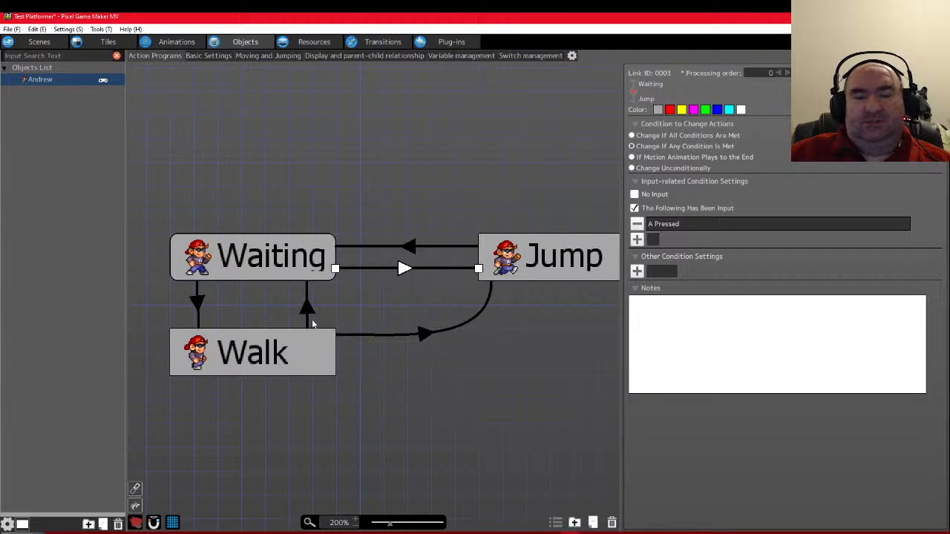
scroll(325, 310, "right", 1)
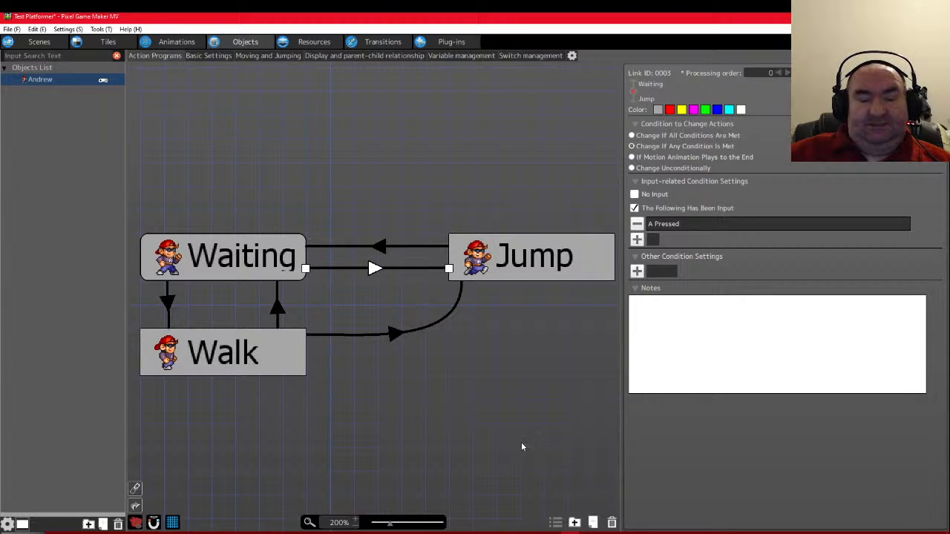
left_click(677, 532)
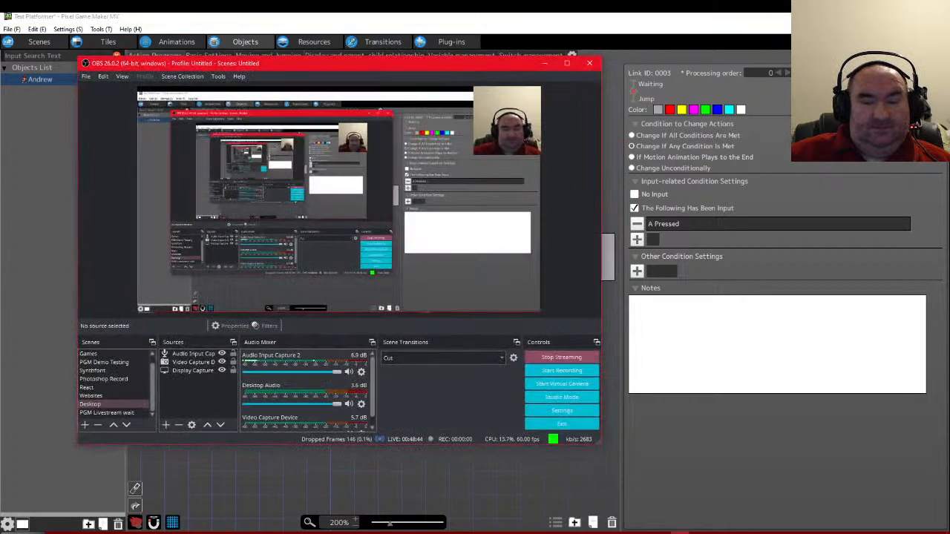
left_click(677, 532)
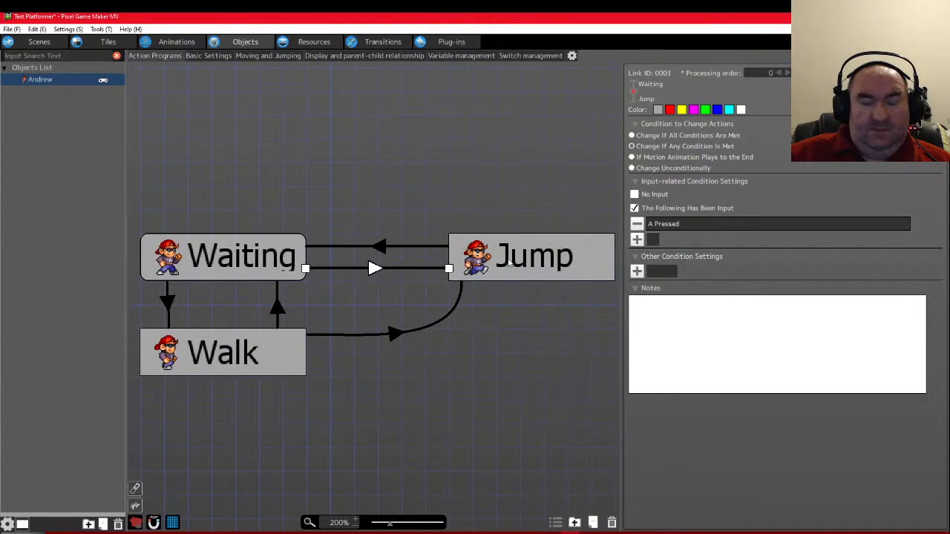
Move the Jump action slightly closer to Waiting and add a new action in the empty area beneath it
left_click(461, 261)
left_click_drag(461, 261, 437, 261)
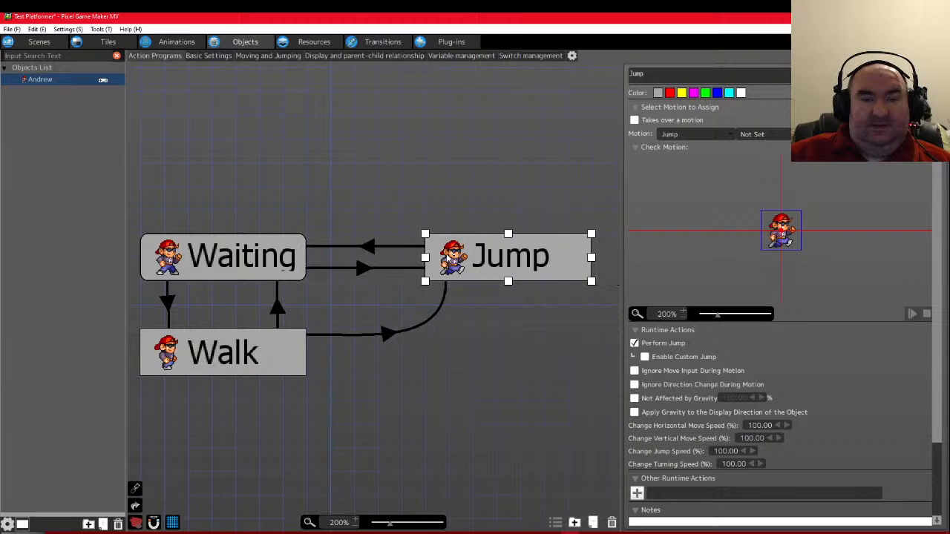
right_click(523, 354)
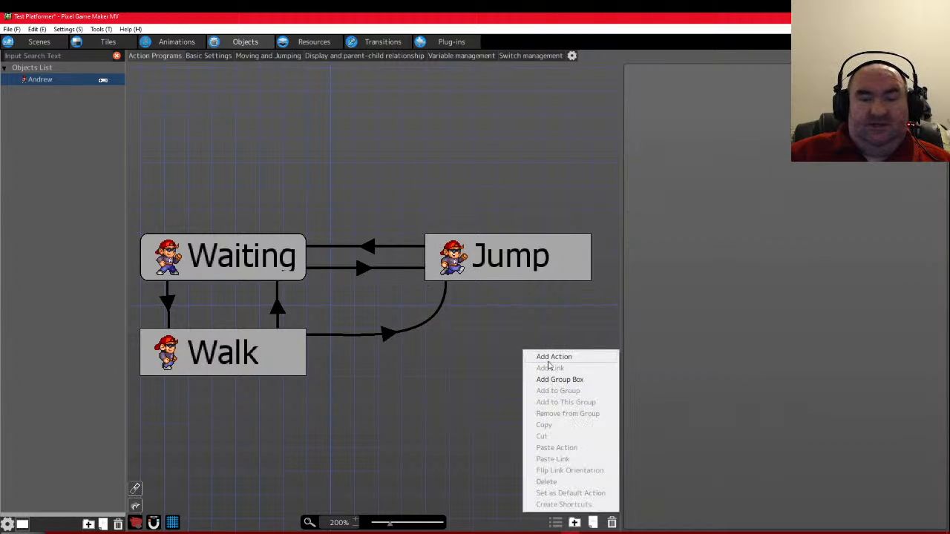
left_click(549, 358)
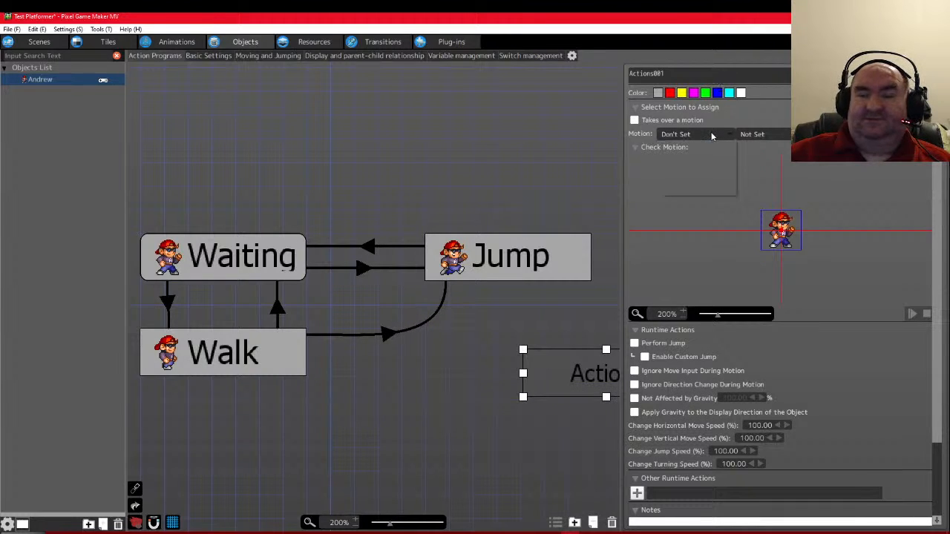
Assign the Fall motion to the new action and place it directly below Jump, level with Walk
left_click(713, 137)
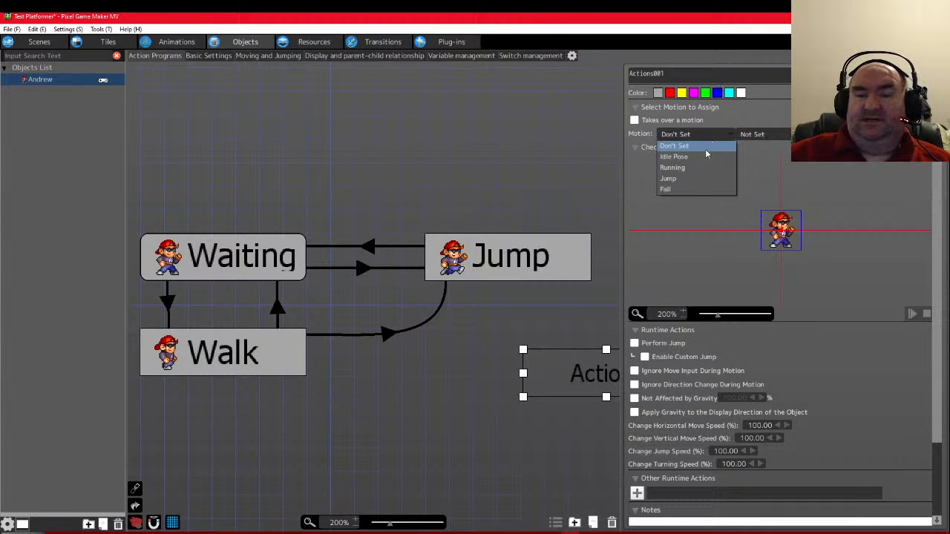
left_click(685, 189)
left_click_drag(555, 368, 450, 336)
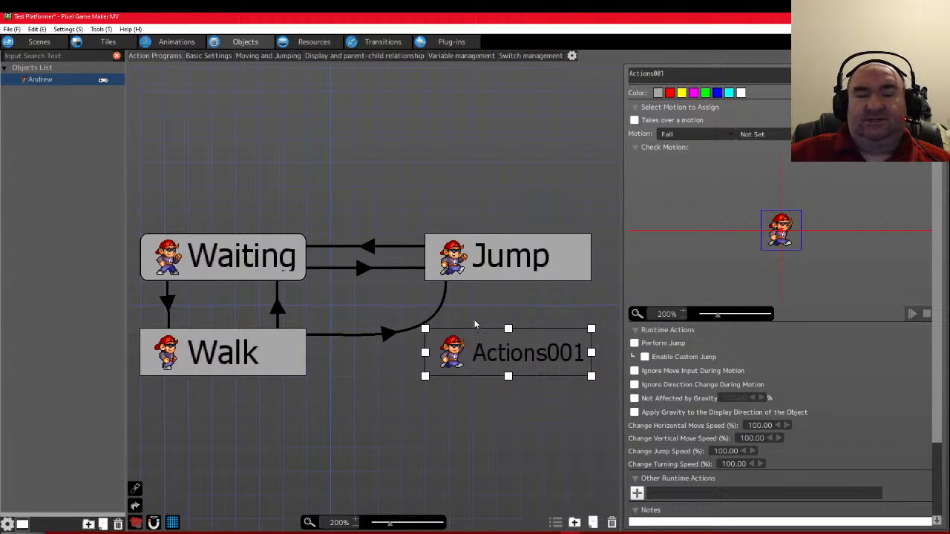
Rename the new action below Jump as Fall
scroll(449, 298, "right", 2)
scroll(450, 297, "left", 3)
scroll(459, 296, "down", 1)
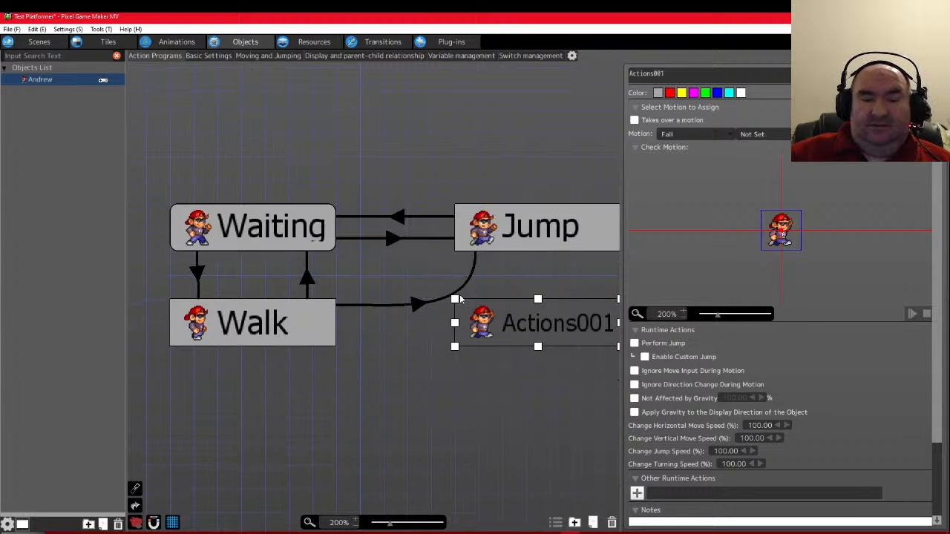
scroll(459, 294, "down", 3, "ctrl")
scroll(475, 267, "up", 3, "ctrl")
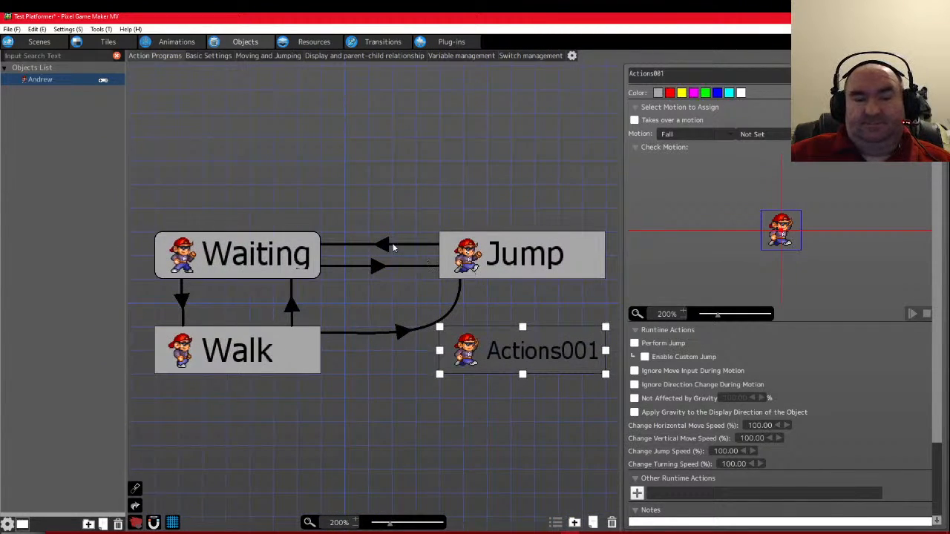
left_click(394, 245)
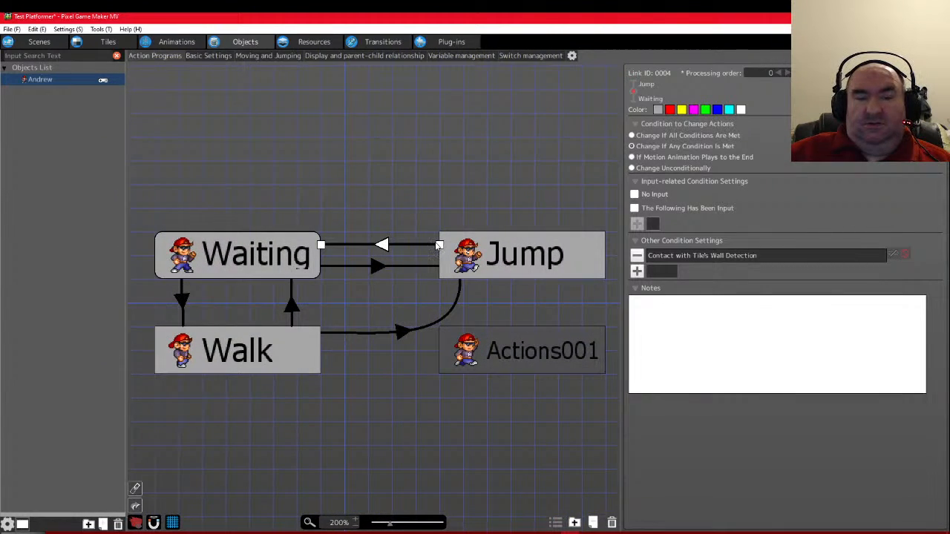
left_click(532, 256)
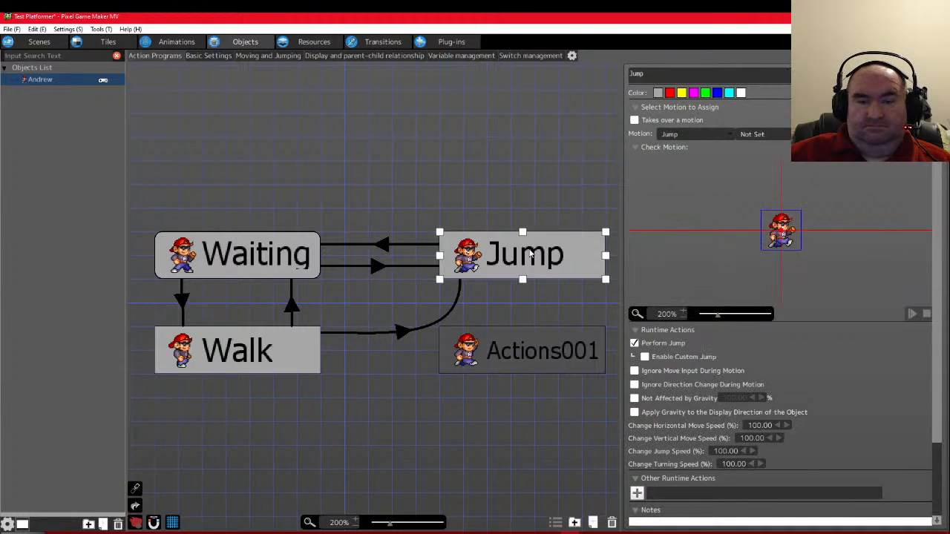
right_click(523, 250)
left_click(471, 337)
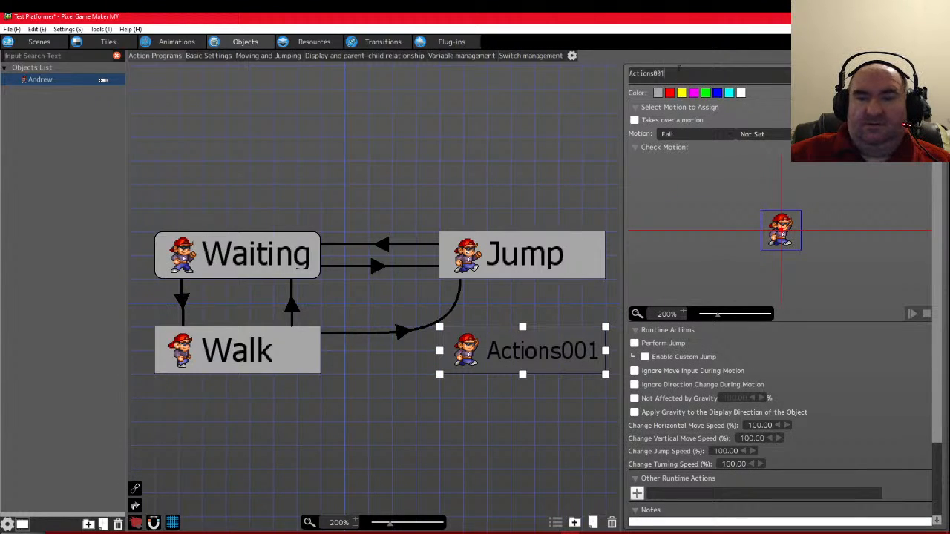
type("Fall")
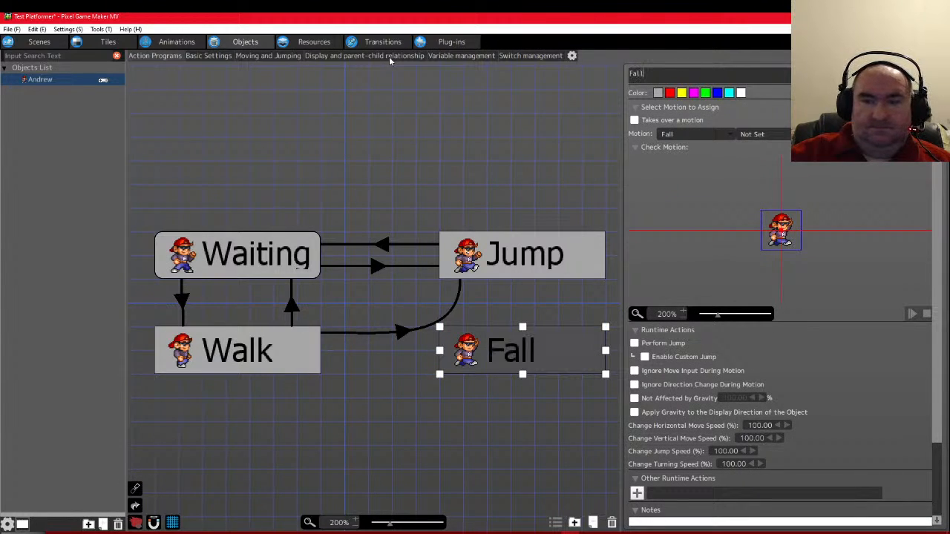
Add a link from the Jump action to the Fall action and straighten it vertically
right_click(543, 256)
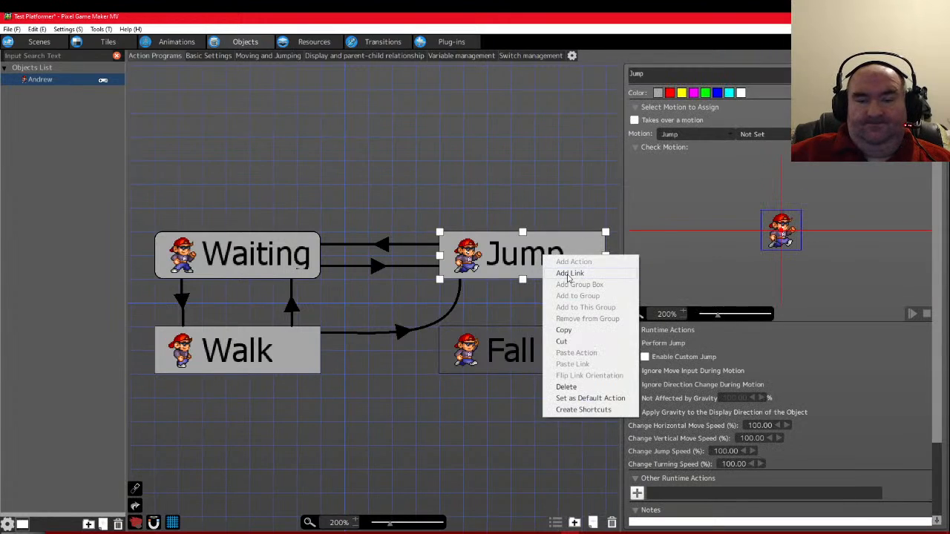
left_click(565, 273)
left_click(503, 356)
mouse_move(522, 280)
left_mouse_down()
mouse_move(509, 282)
mouse_move(520, 282)
left_mouse_up()
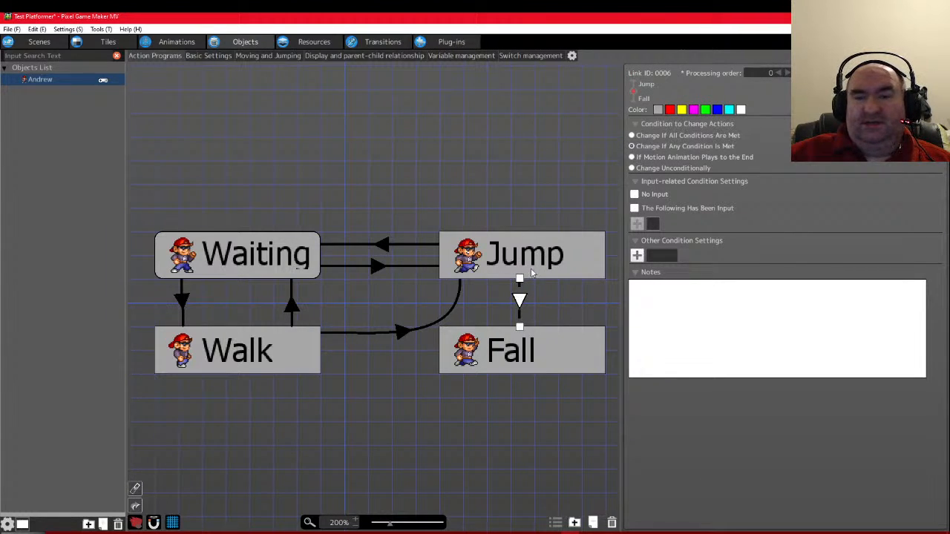
Set Jump Peak Reached as the other condition of the link from Jump to Fall
left_click(636, 255)
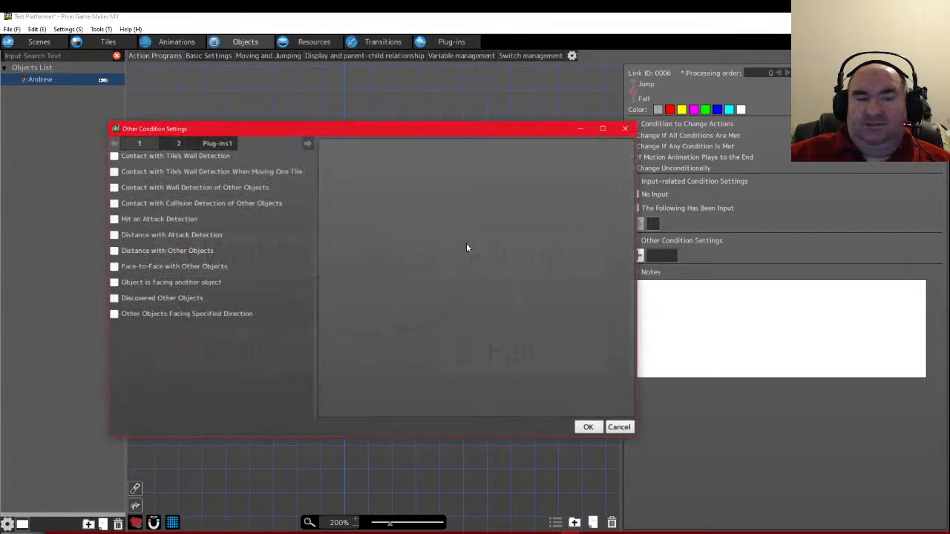
left_click(186, 144)
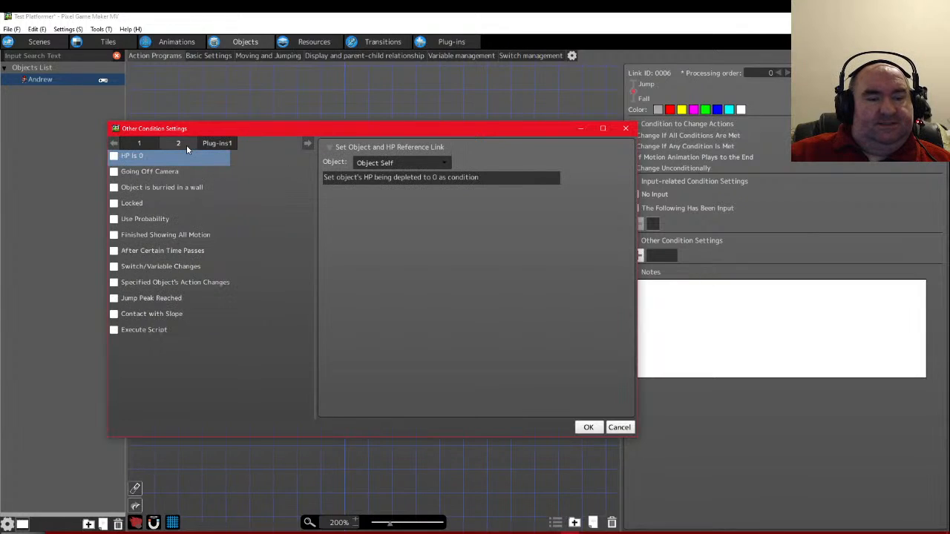
left_click(140, 297)
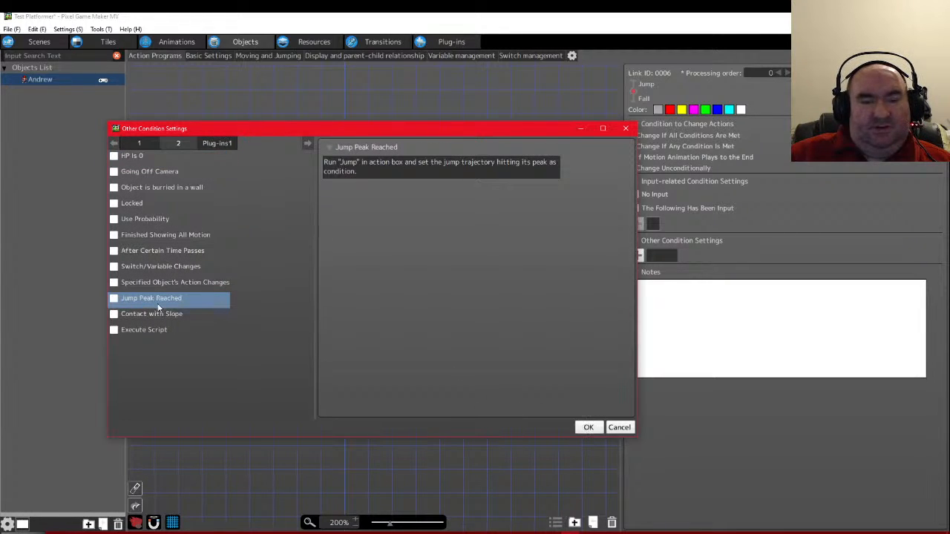
left_click(114, 297)
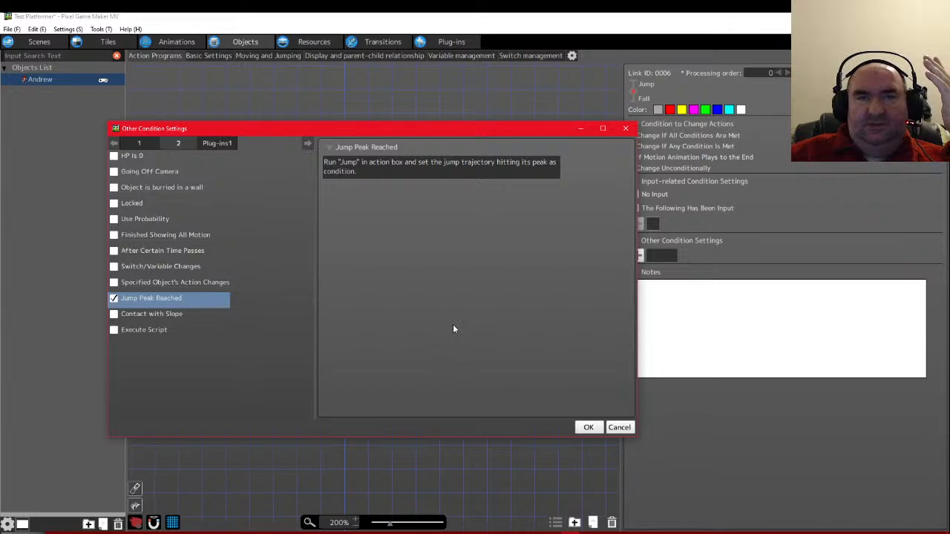
left_click(579, 426)
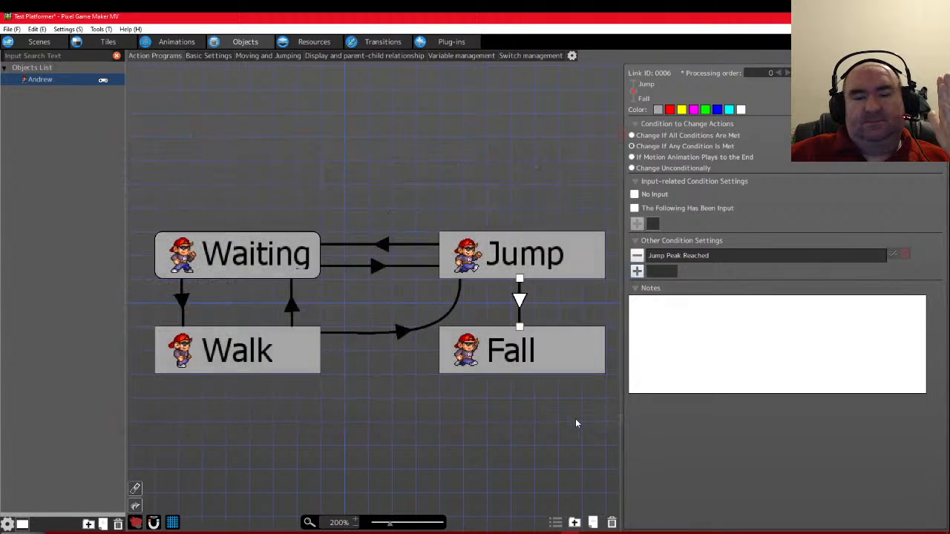
Reattach the start of the Jump-to-Waiting link to the Fall action, so that it runs from Fall to Waiting
left_click(535, 359)
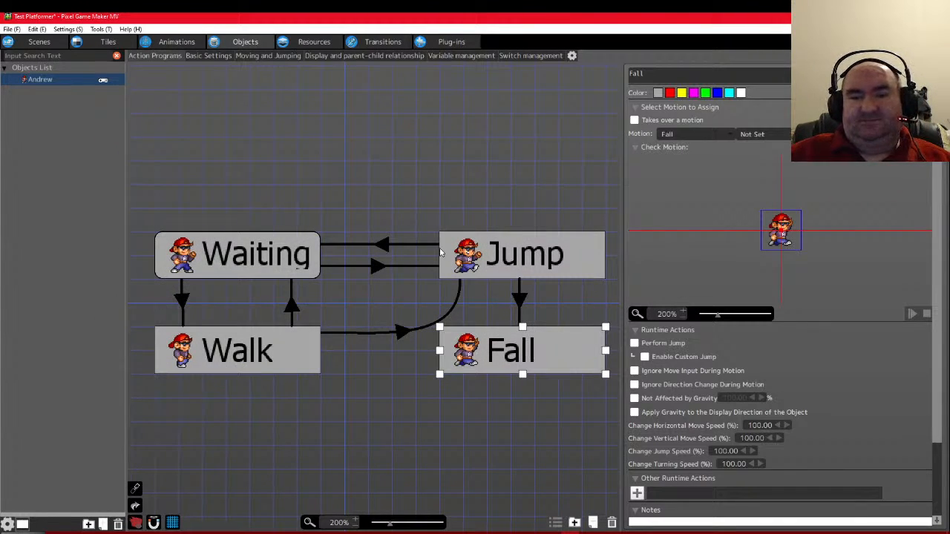
left_click(375, 266)
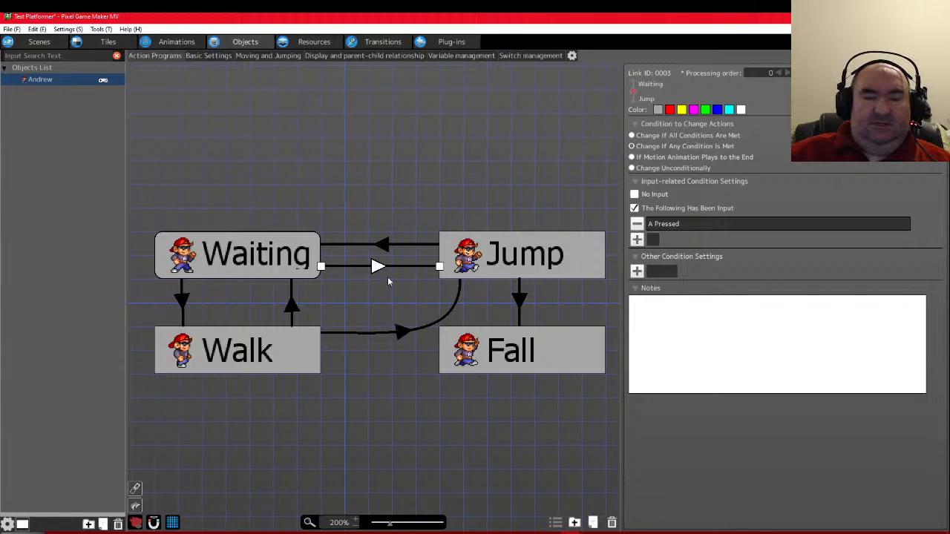
left_click(384, 246)
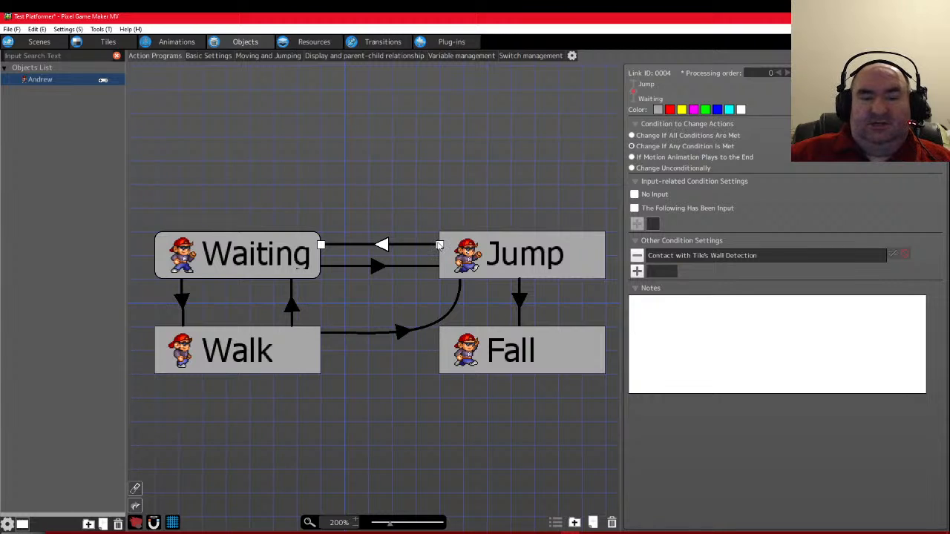
left_click_drag(439, 245, 439, 354)
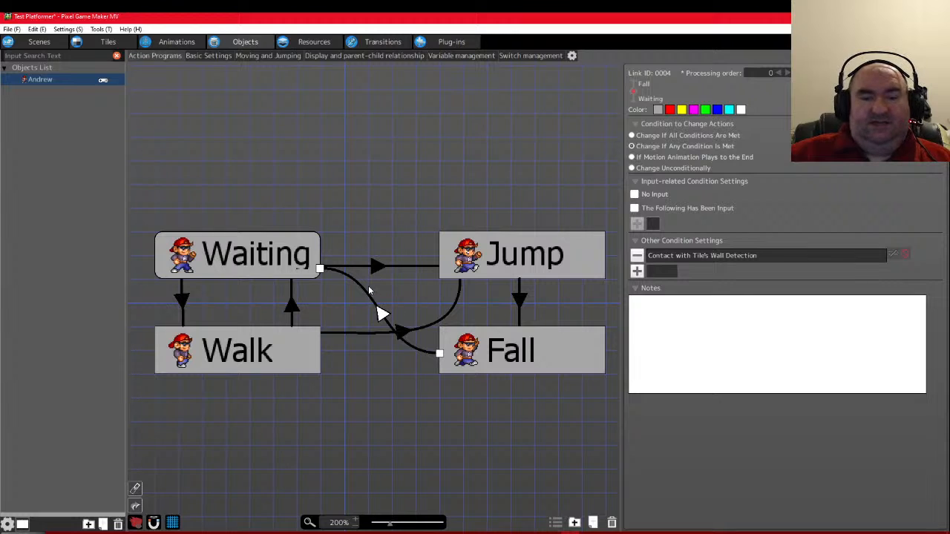
scroll(376, 284, "down", 3)
scroll(320, 246, "up", 3)
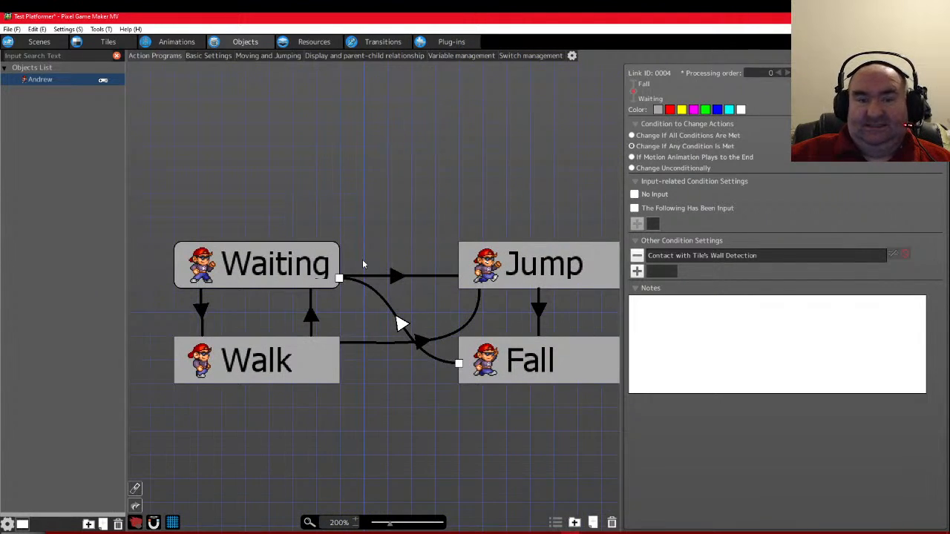
scroll(363, 264, "down", 1)
scroll(363, 263, "right", 1)
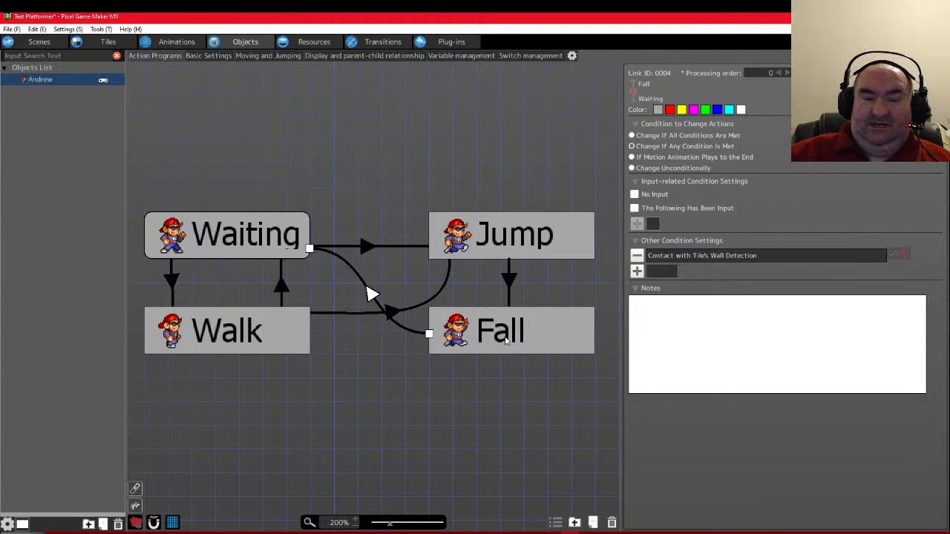
Examine the flow between the Waiting, Walk, Jump and Fall actions and the condition of the Fall-to-Waiting link
left_click(249, 241)
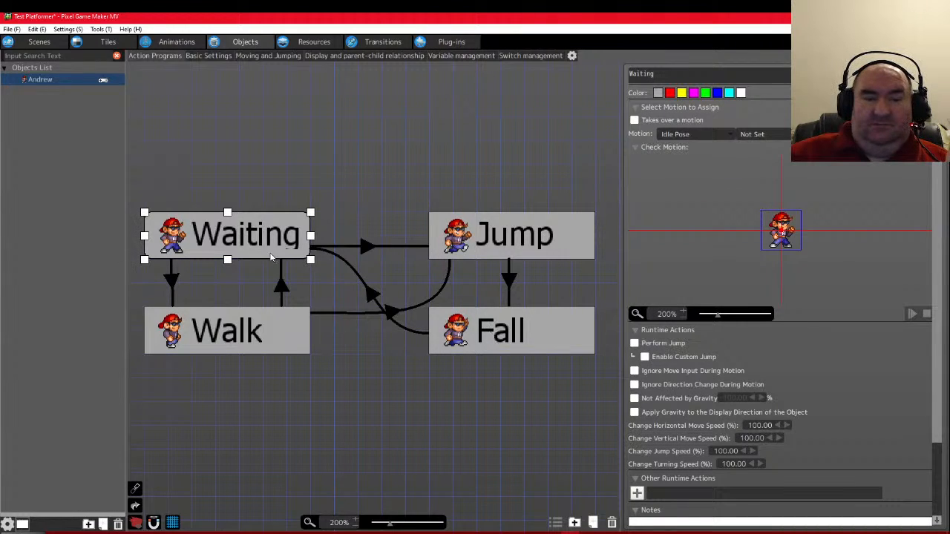
left_click(500, 338)
left_click(249, 252)
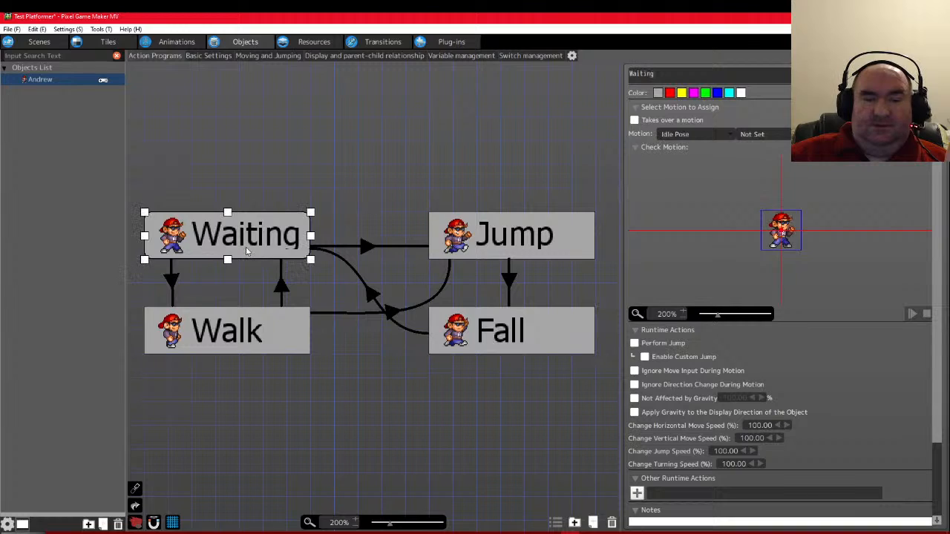
left_click(487, 319)
left_click(223, 238)
left_click(498, 337)
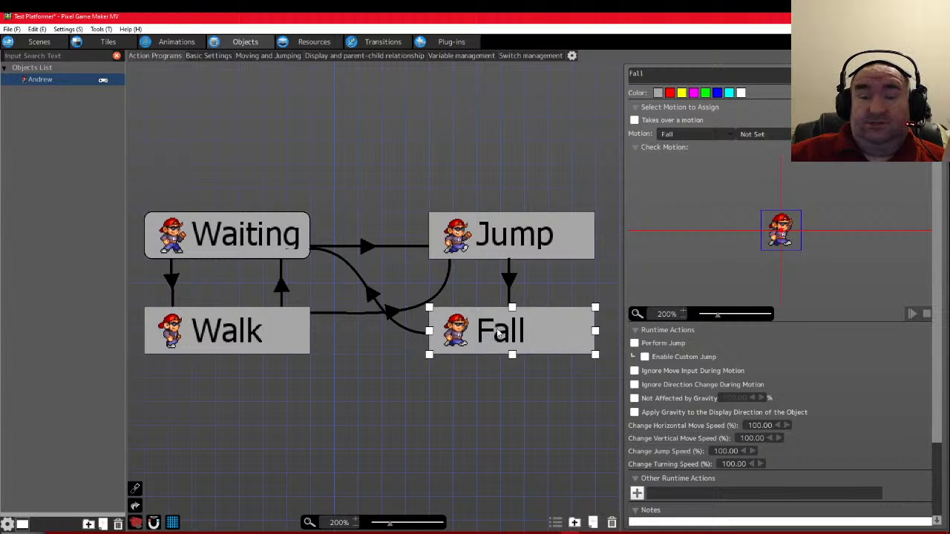
left_click(480, 239)
left_click(275, 235)
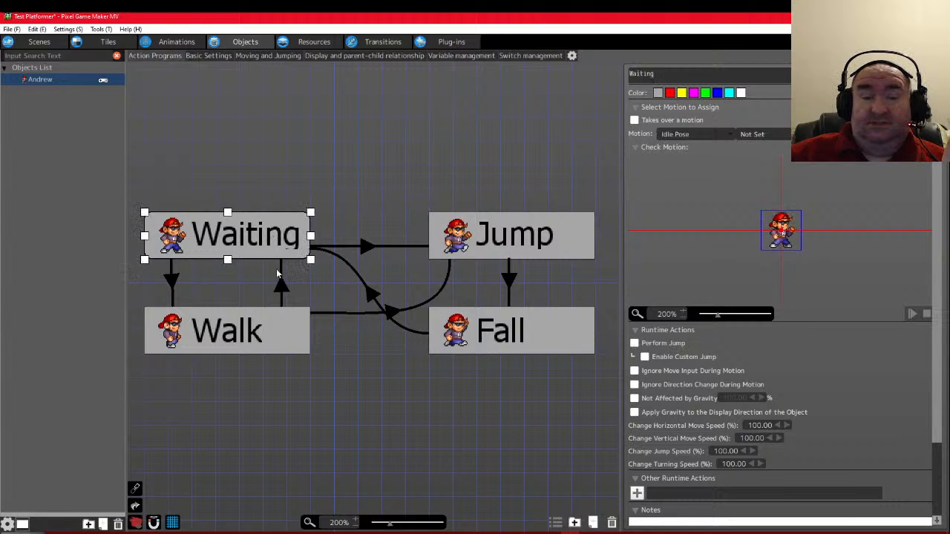
left_click(261, 334)
left_click(516, 354)
left_click(509, 237)
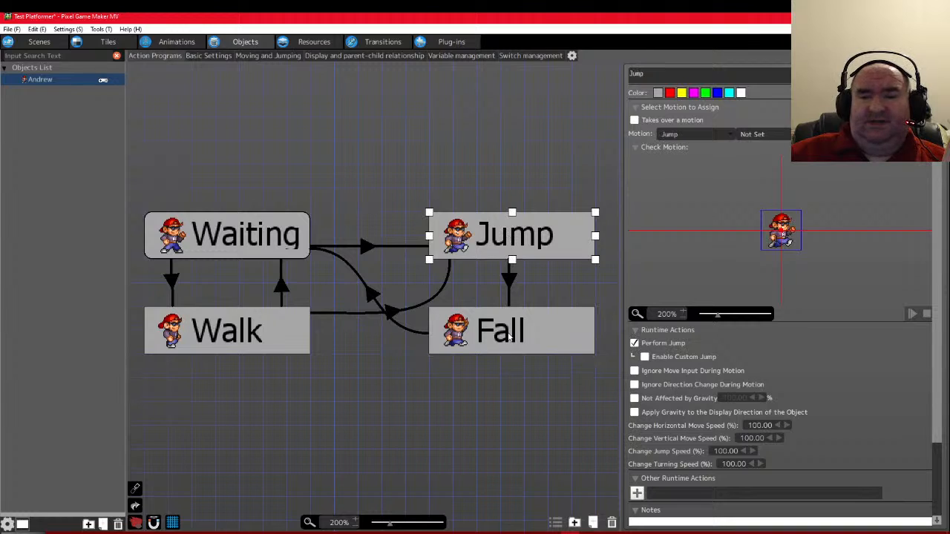
left_click(265, 243)
left_click(275, 330)
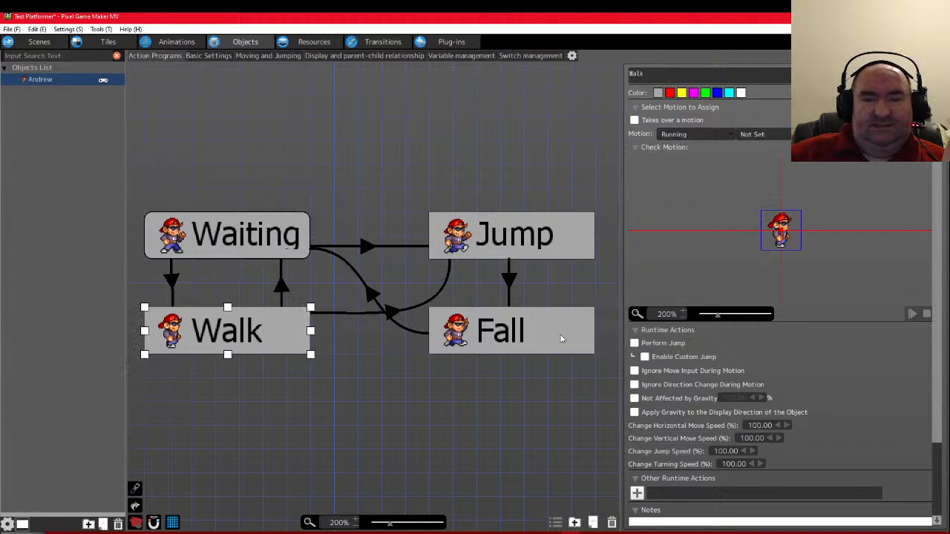
left_click(514, 336)
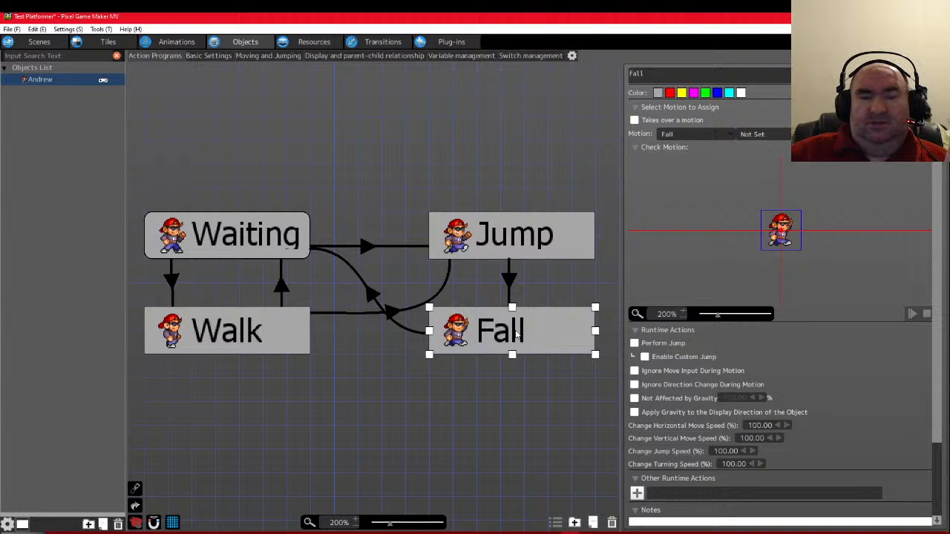
left_click(371, 294)
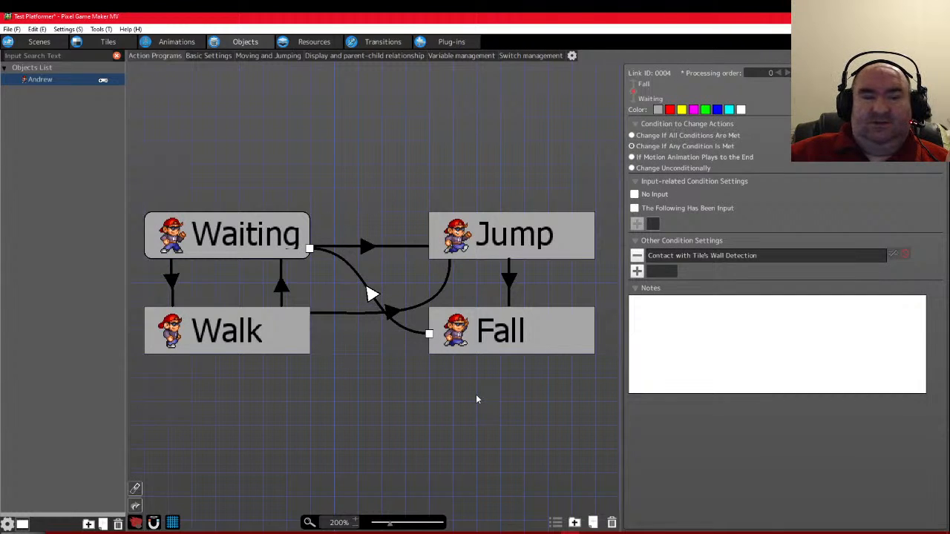
Create a shortcut of the Waiting action and place it below Fall
left_click(223, 236)
right_click(224, 234)
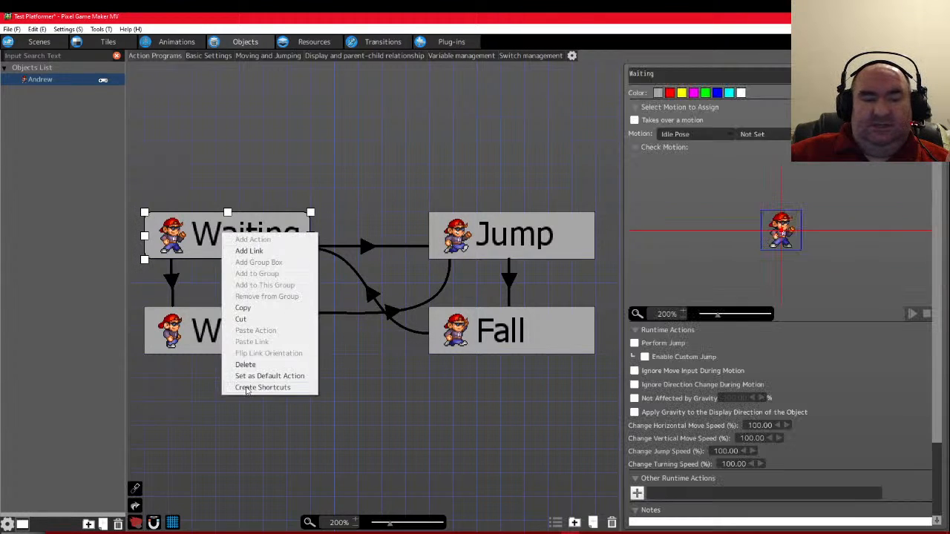
left_click(249, 391)
left_click_drag(252, 286, 481, 390)
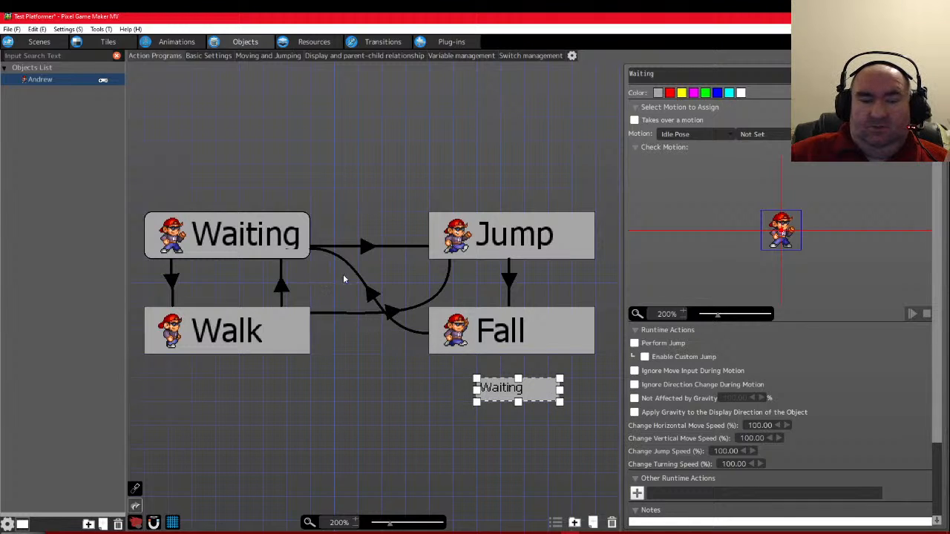
Reattach the Fall-to-Waiting link so that it runs from the underside of Fall to the Waiting shortcut
left_click(371, 292)
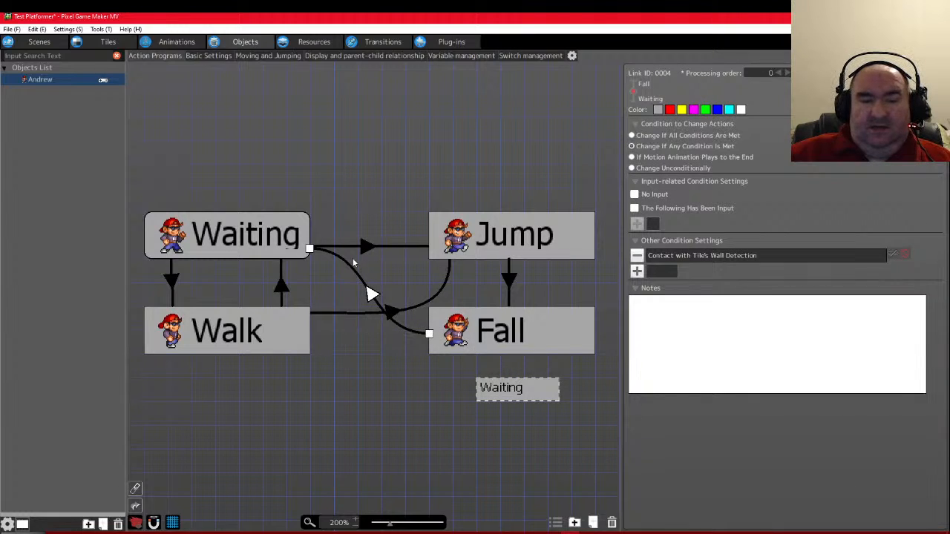
left_click_drag(310, 250, 435, 339)
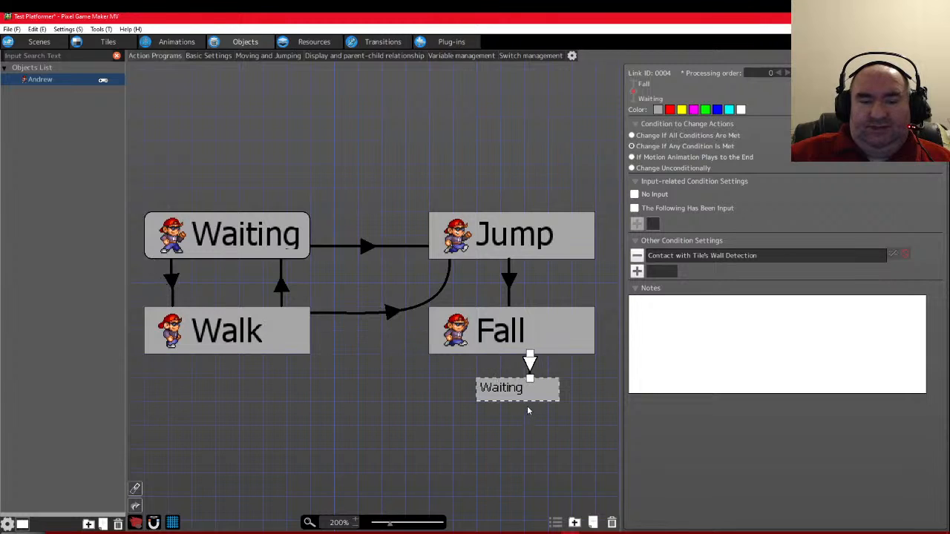
mouse_move(509, 401)
left_mouse_down()
mouse_move(496, 400)
mouse_move(497, 379)
mouse_move(517, 382)
mouse_move(509, 412)
mouse_move(494, 400)
left_mouse_up()
left_click(508, 400)
Create a shortcut of the Walk action above Jump and resize it and the Waiting shortcut to the same size
scroll(392, 321, "down", 1)
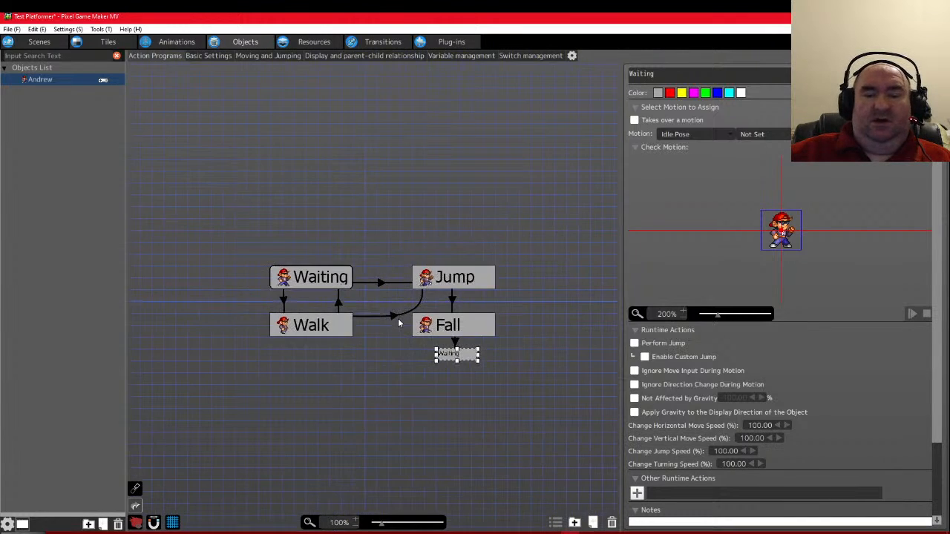
scroll(376, 318, "up", 1)
left_click(270, 339)
right_click(271, 339)
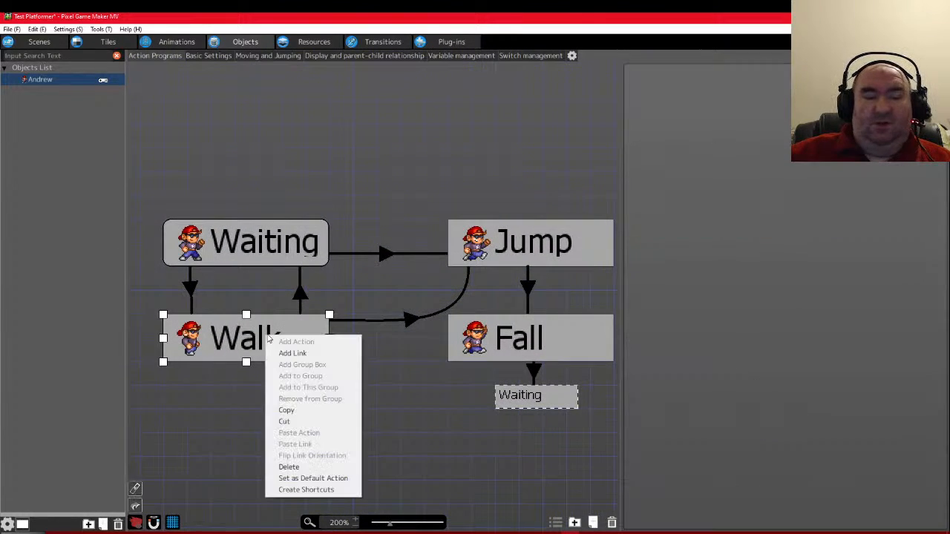
left_click(316, 491)
left_click_drag(285, 389, 568, 172)
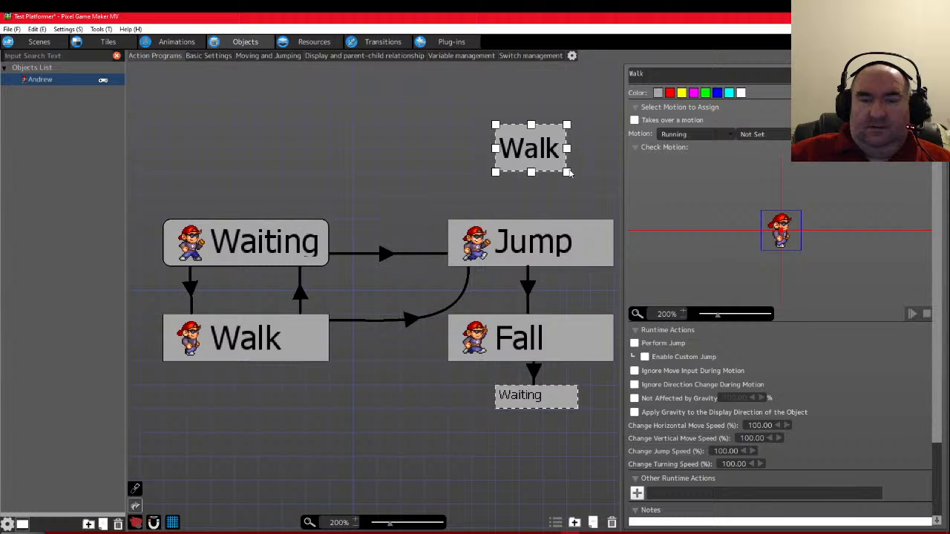
left_click(526, 405)
left_click_drag(578, 408, 567, 432)
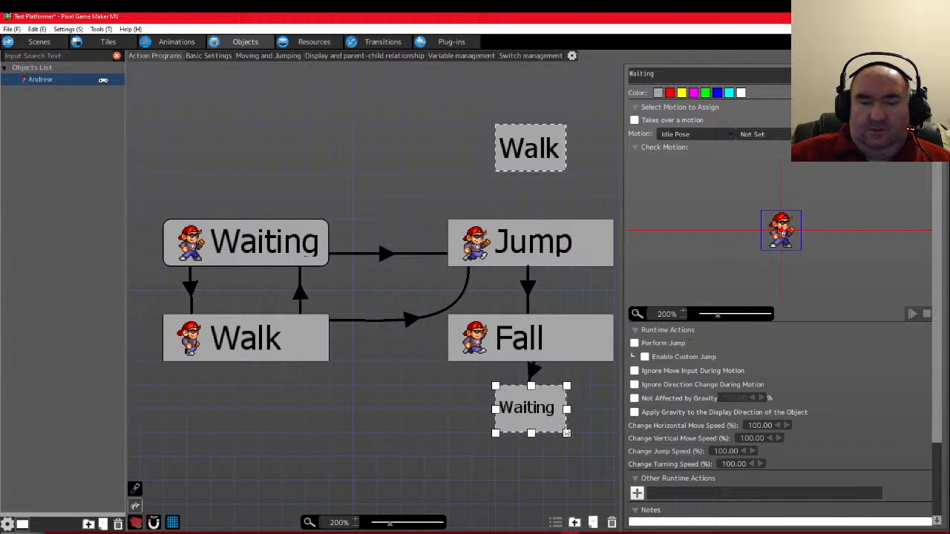
Cut the link from Walk to Jump and paste it between the Walk shortcut and Jump
left_click(406, 319)
right_click(405, 317)
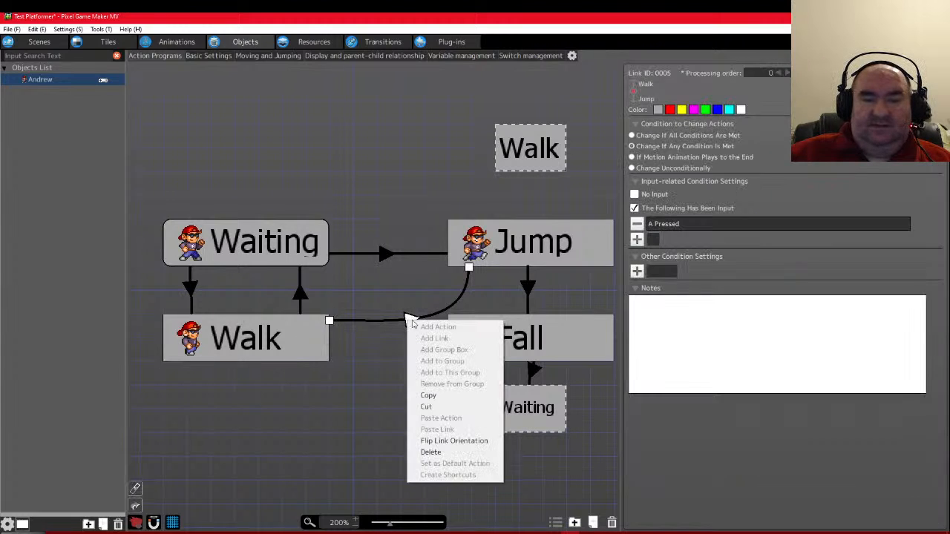
left_click(426, 407)
left_click(534, 146)
right_click(534, 146)
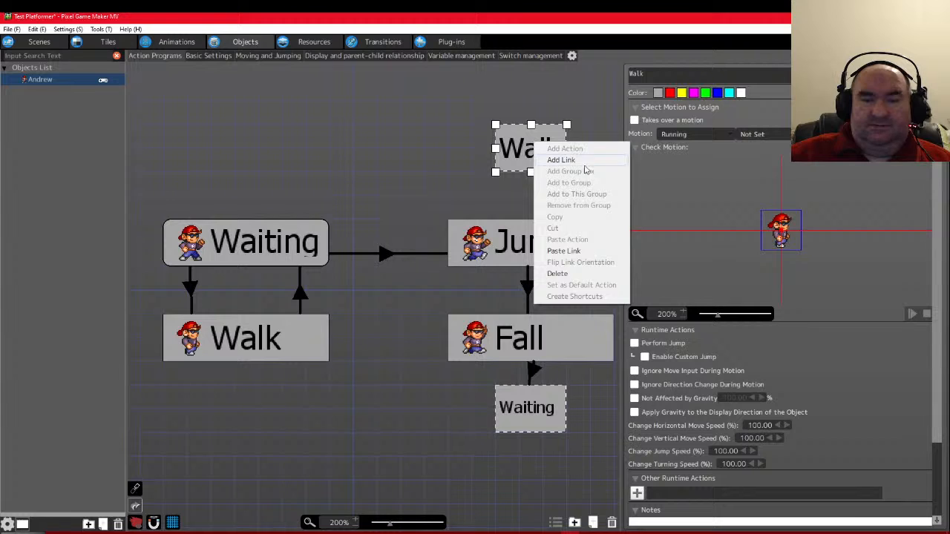
left_click(558, 247)
left_click(531, 249)
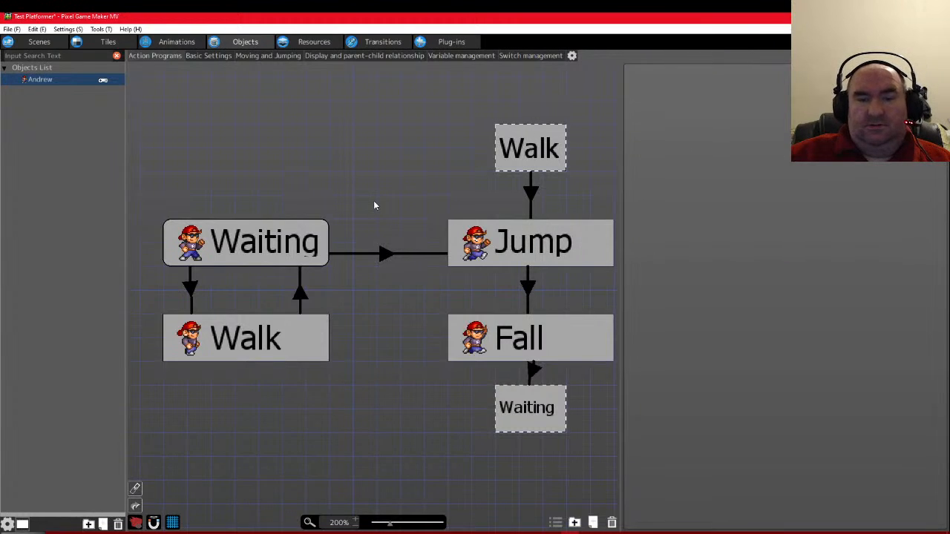
Move the Waiting shortcut slightly farther below Fall and straighten the link between them
scroll(374, 200, "down", 2)
scroll(391, 207, "up", 2)
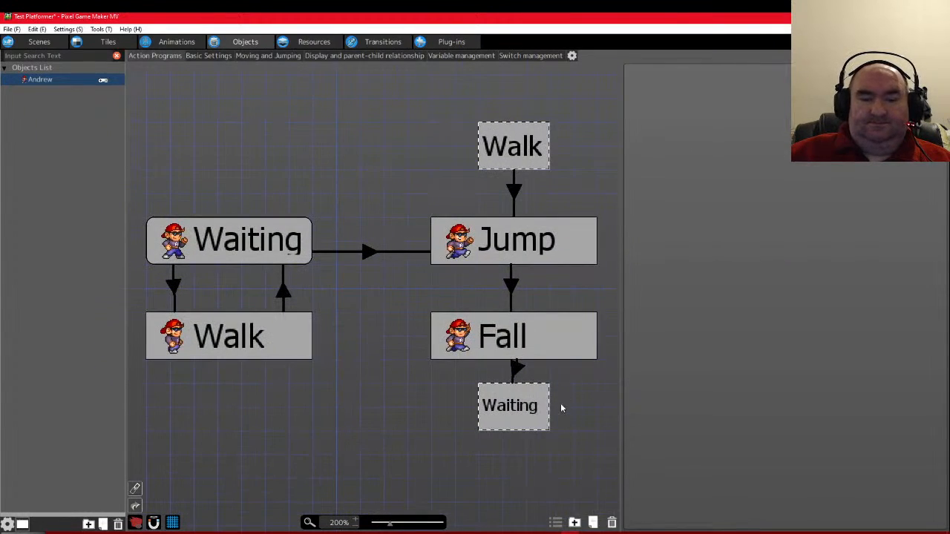
left_click_drag(515, 416, 518, 443)
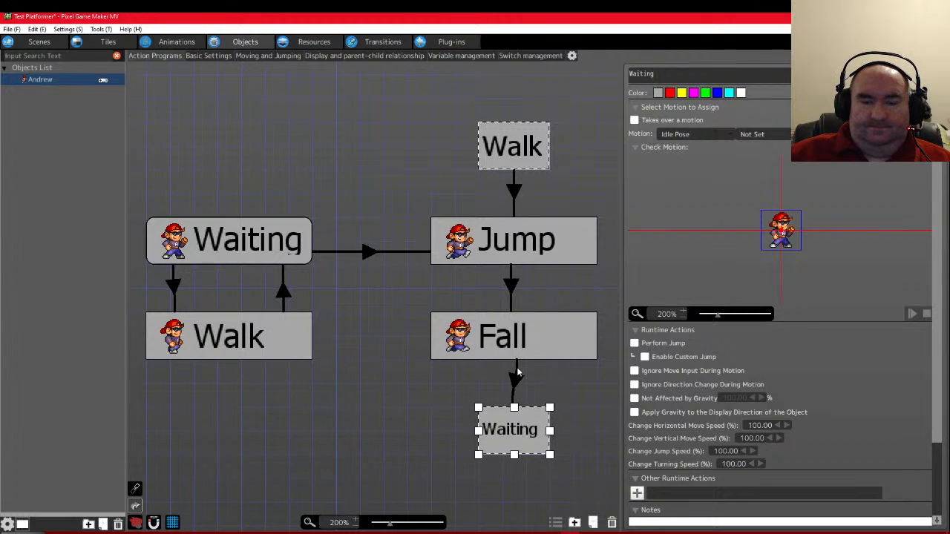
left_click(518, 361)
mouse_move(518, 362)
left_mouse_down()
mouse_move(508, 363)
mouse_move(517, 362)
left_mouse_up()
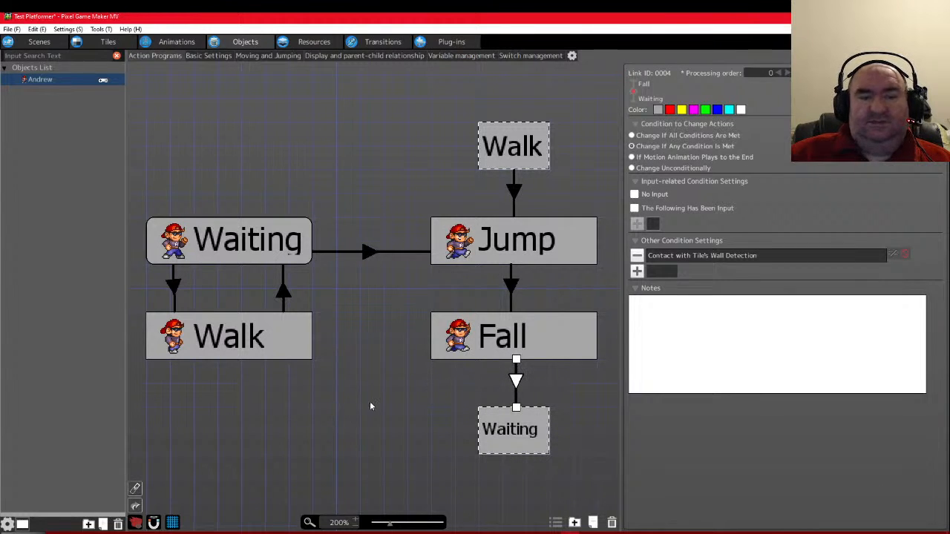
Shift the link between Fall and the Waiting shortcut slightly so that it lines up with the links above it
scroll(376, 399, "down", 1)
scroll(373, 389, "up", 1, "ctrl")
scroll(373, 386, "down", 4, "ctrl")
scroll(373, 386, "up", 3, "ctrl")
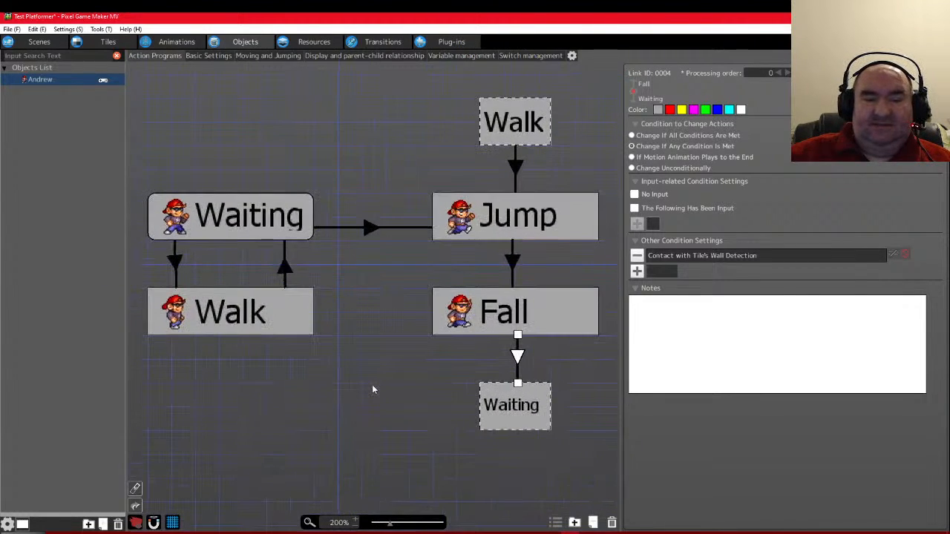
scroll(374, 383, "down", 4, "ctrl")
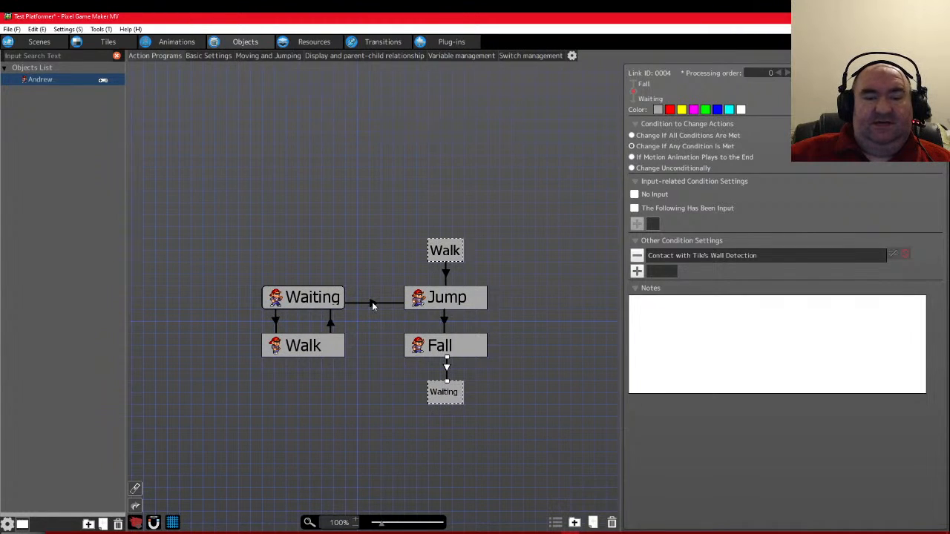
left_click(372, 301)
left_click(381, 402)
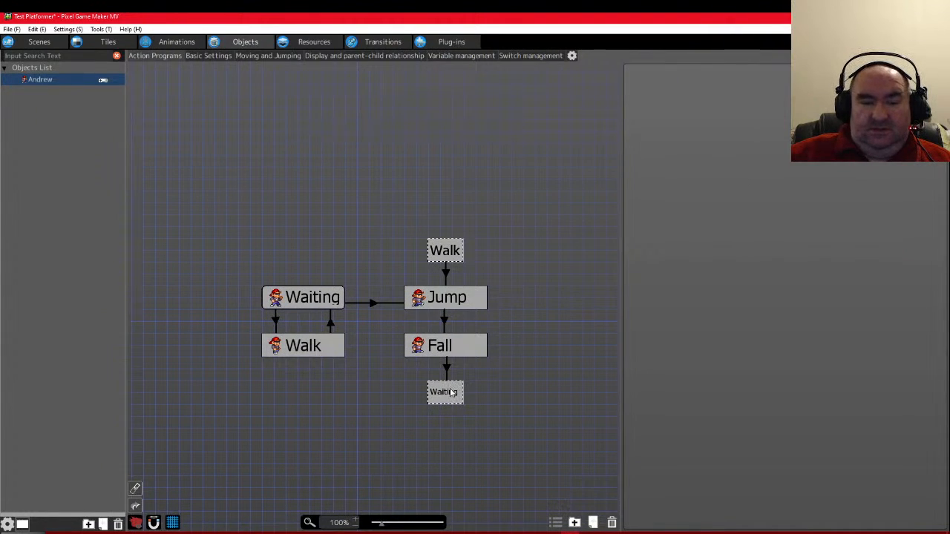
middle_click_drag(441, 392, 491, 422)
scroll(491, 422, "up", 4, "ctrl")
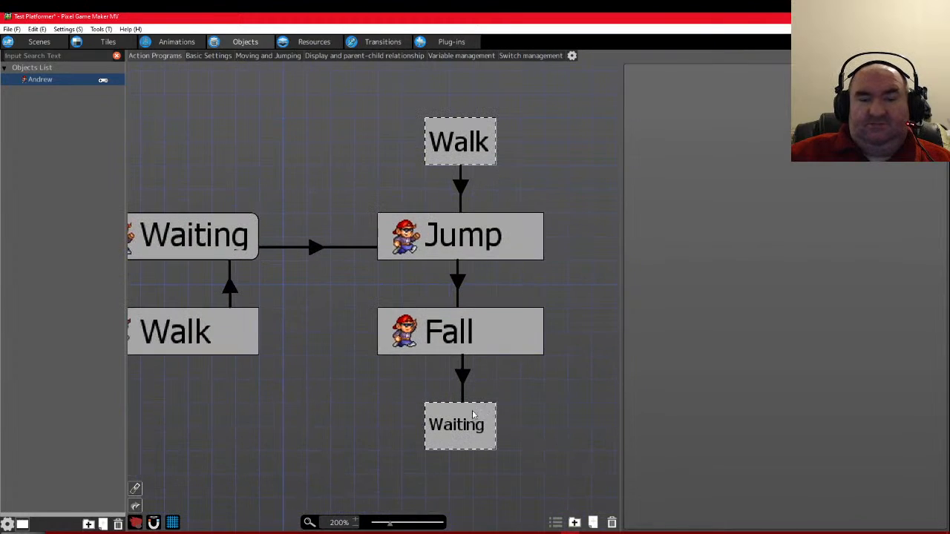
left_click(463, 380)
left_click_drag(463, 404, 459, 404)
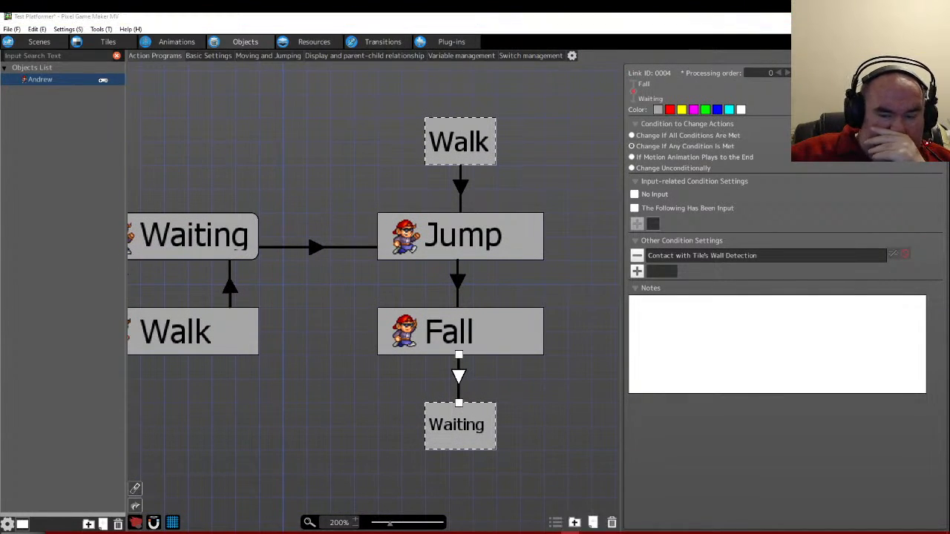
Start a second Pixel Game Maker MV window and open the Fantasy SideView project from the recent projects
right_click(569, 530)
left_click(558, 330)
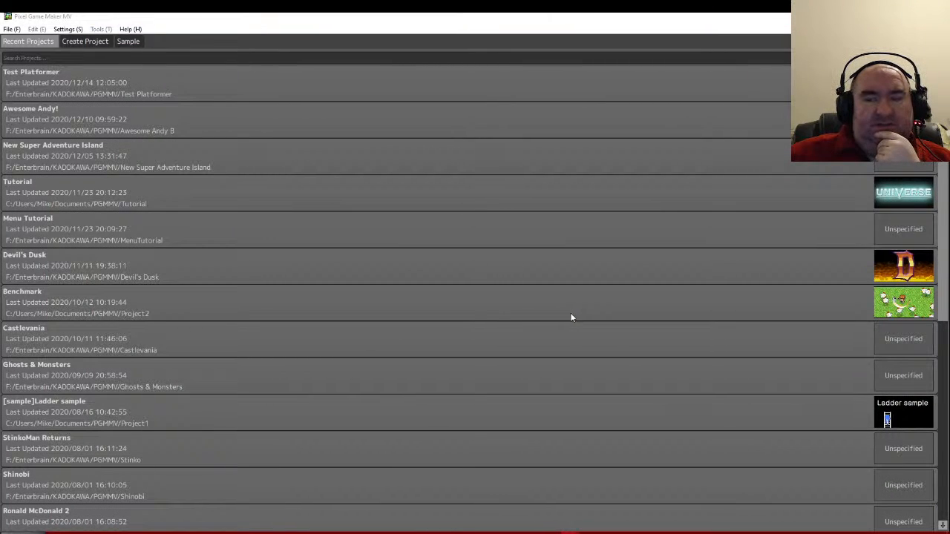
scroll(371, 245, "down", 2)
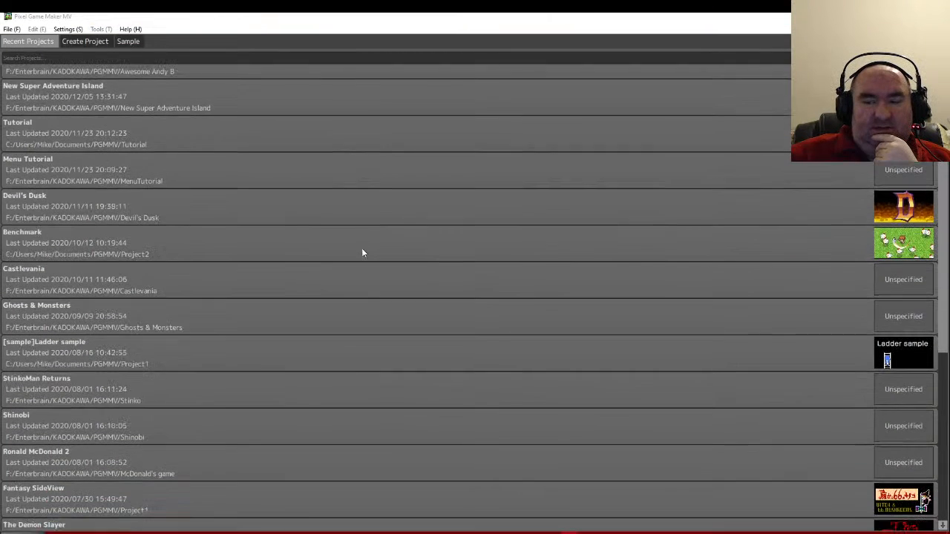
left_click_drag(946, 328, 933, 435)
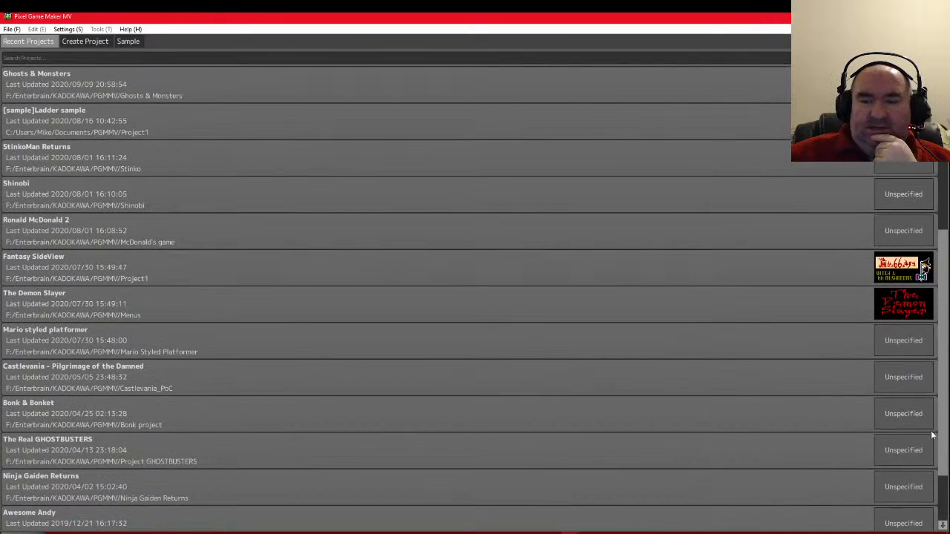
double_click(469, 276)
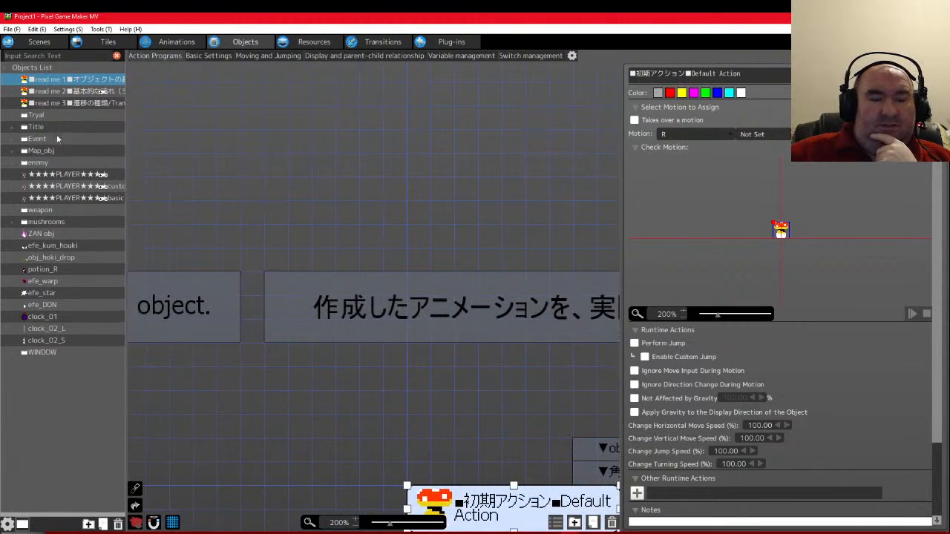
Look over the Japanese and English notes in the action program of the first read me object
scroll(297, 368, "down", 5)
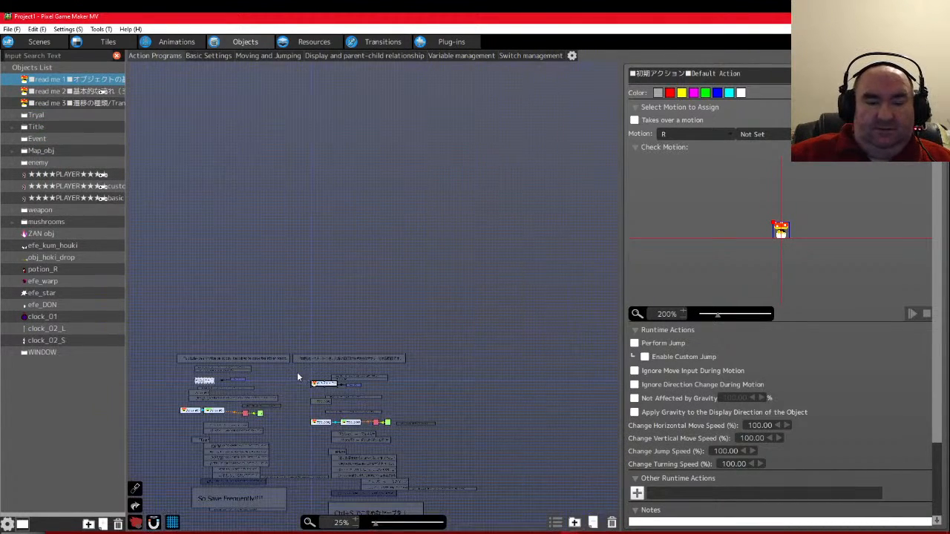
scroll(282, 464, "up", 3)
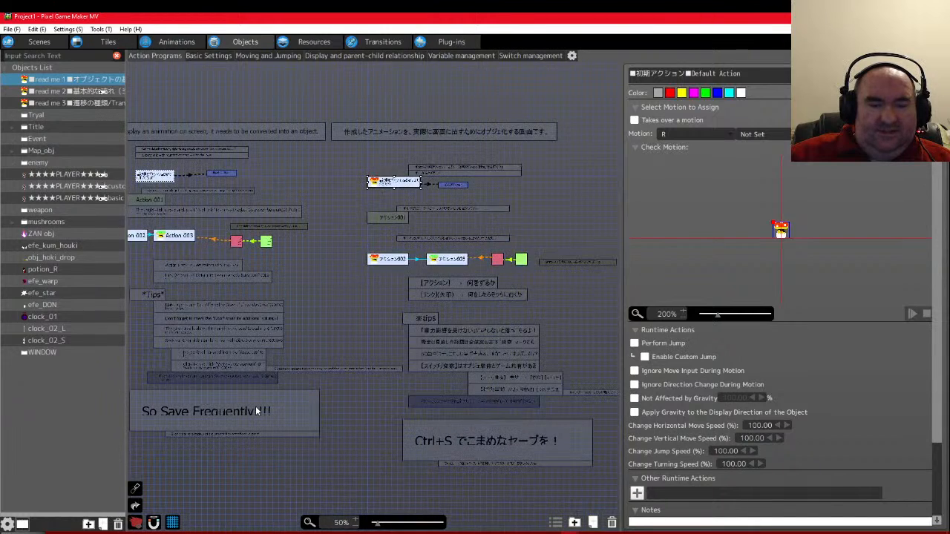
scroll(261, 405, "down", 2)
scroll(247, 393, "up", 2)
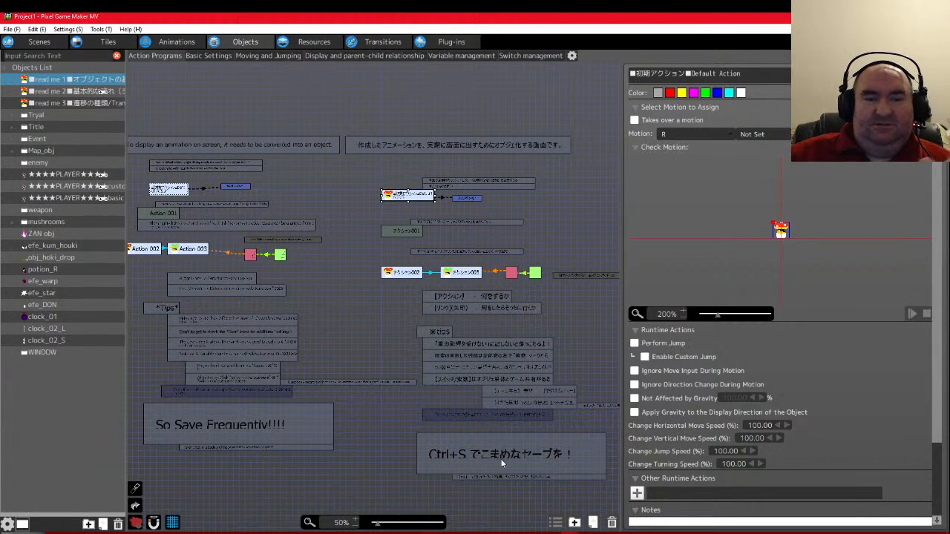
Examine the action program of the first ★★★★PLAYER★★★★ object, widening the diagram area to show all its colour-coded actions and links
left_click(42, 176)
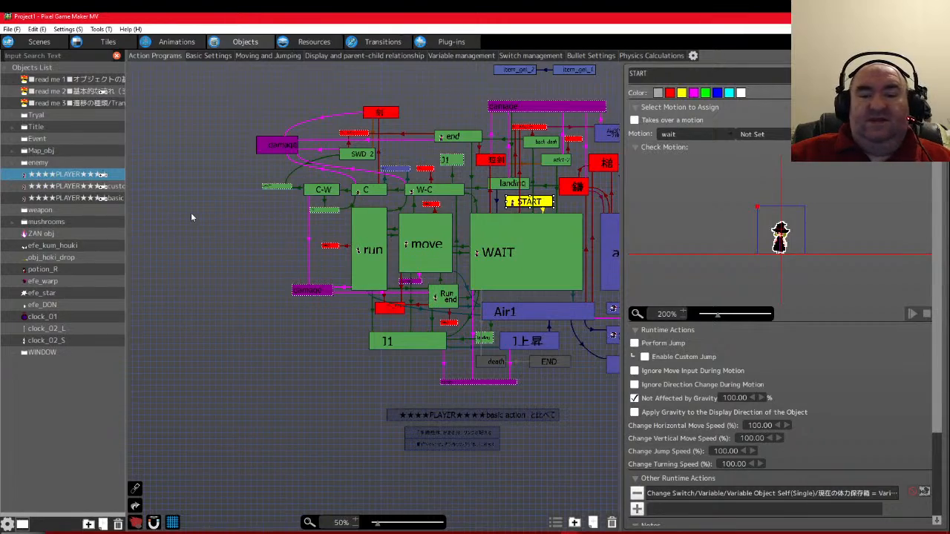
scroll(213, 206, "up", 2)
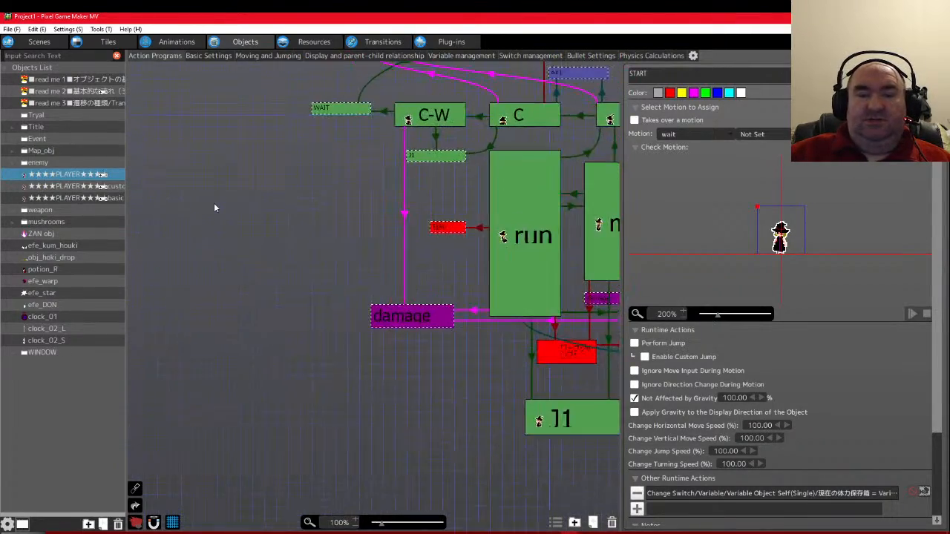
scroll(214, 202, "down", 3)
scroll(266, 220, "up", 3)
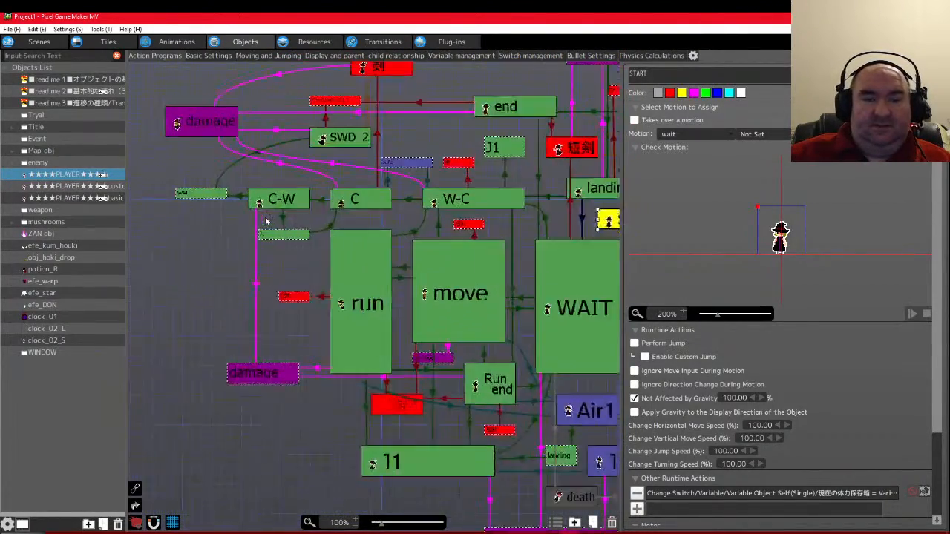
scroll(276, 223, "down", 2)
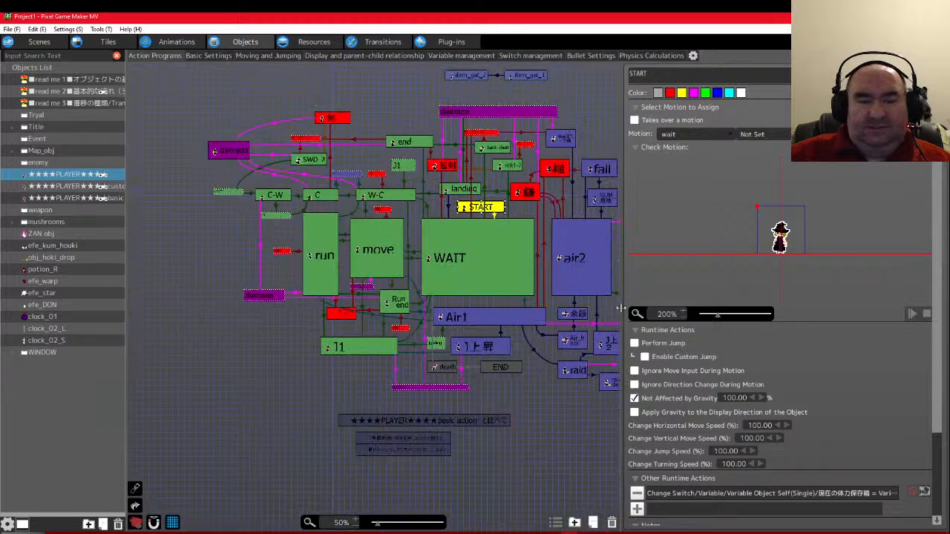
left_click_drag(621, 309, 736, 302)
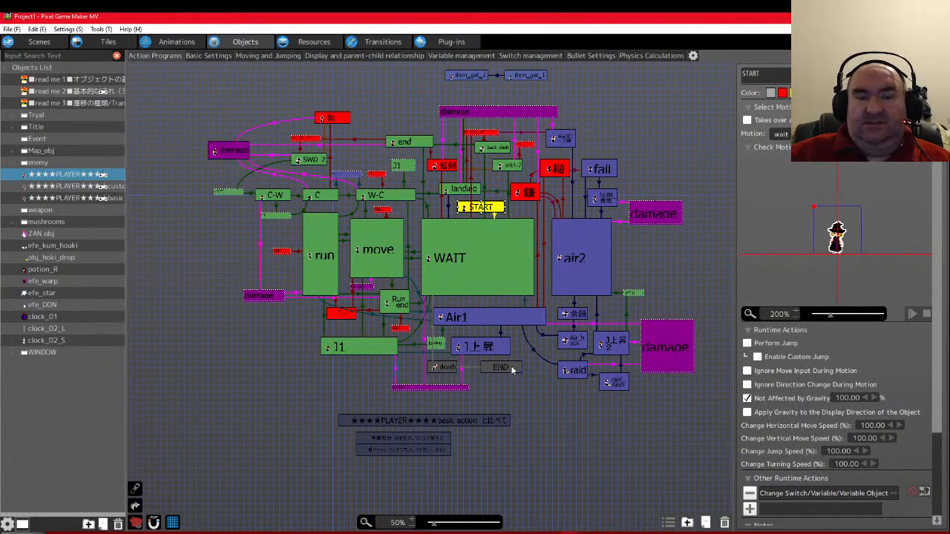
scroll(511, 370, "up", 1)
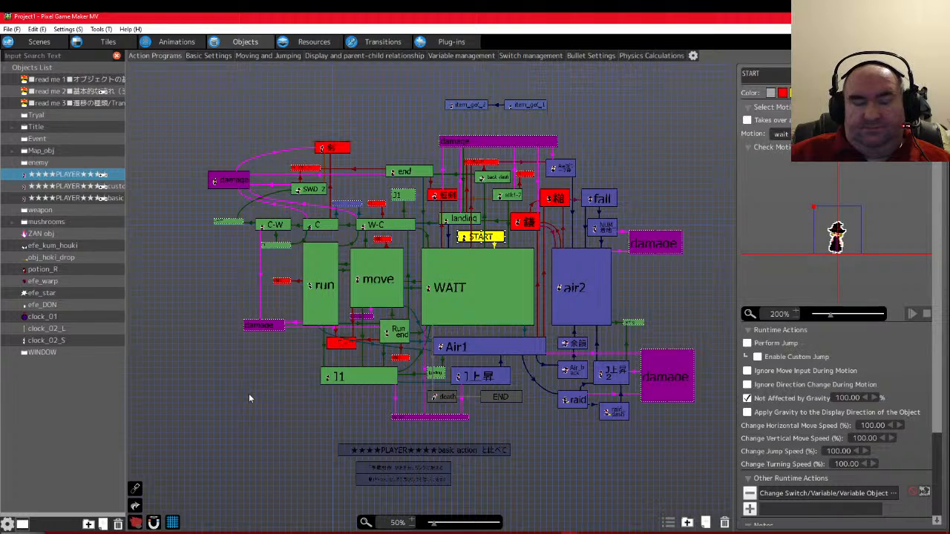
scroll(279, 364, "up", 1)
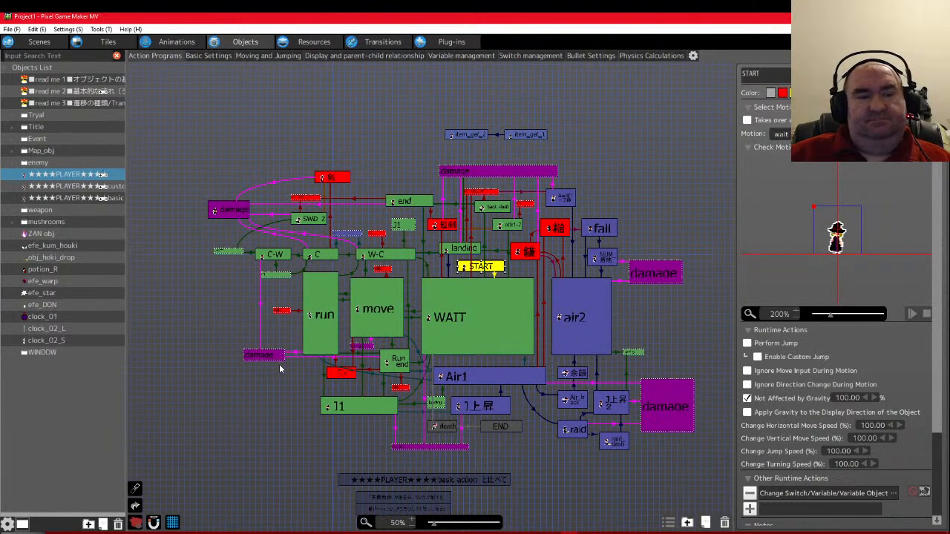
scroll(158, 297, "down", 2)
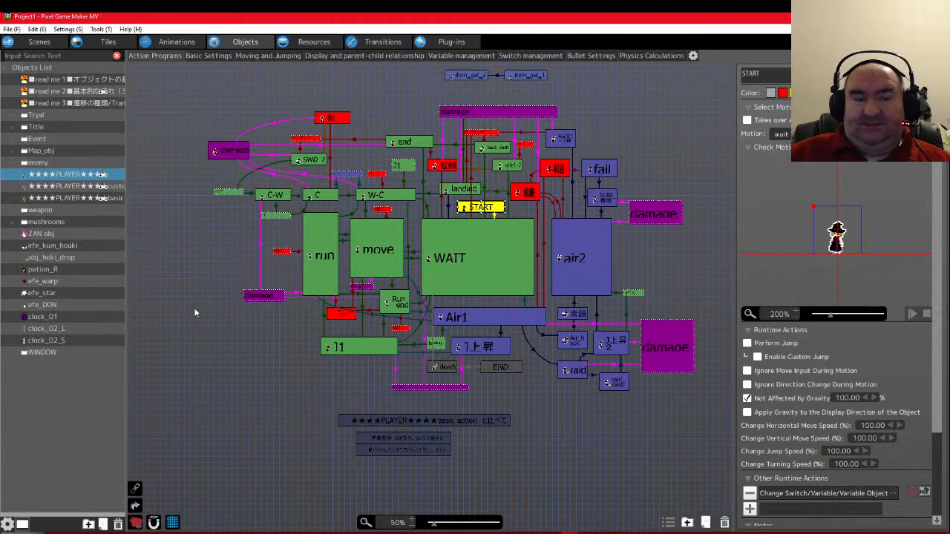
scroll(195, 312, "down", 1)
scroll(195, 312, "up", 1, "ctrl")
scroll(195, 311, "down", 2, "ctrl")
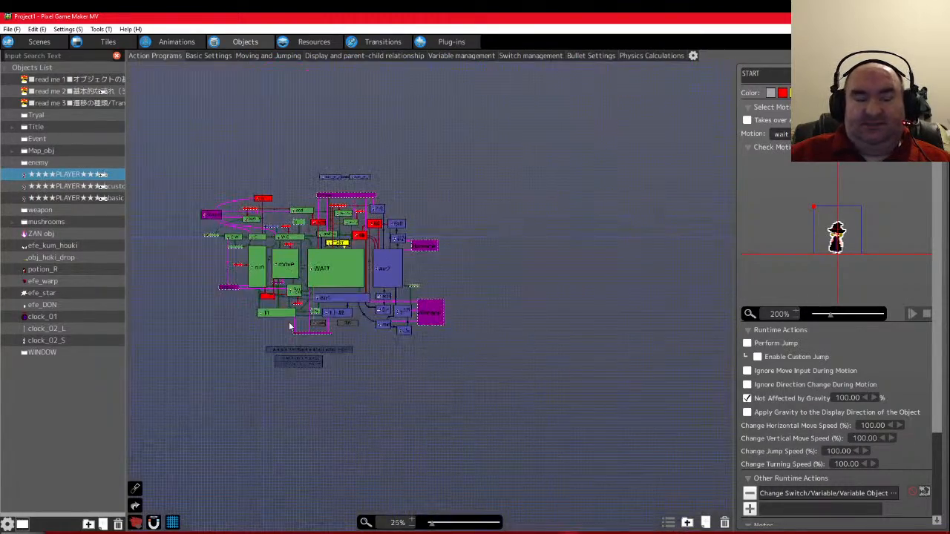
scroll(251, 381, "up", 1, "ctrl")
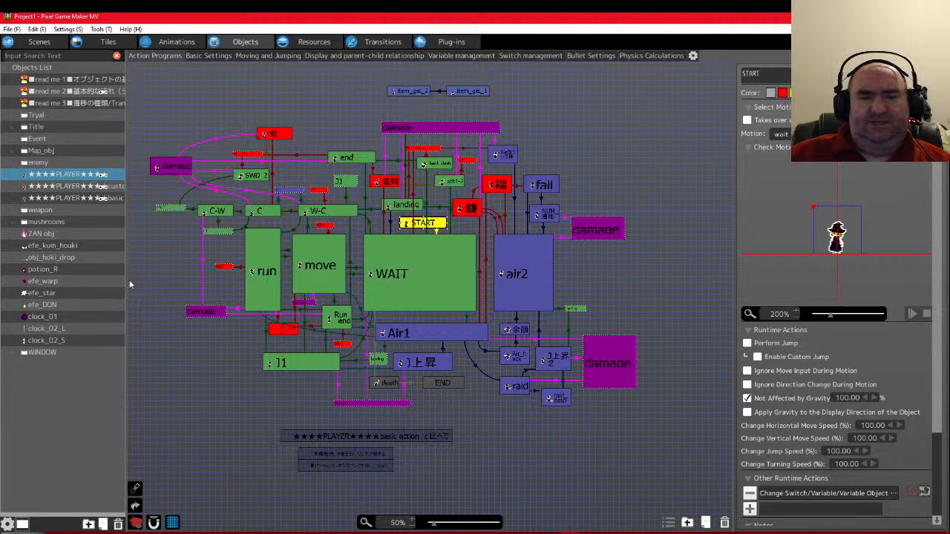
Change the colour of the "★★★★PLAYER★★★★basic action" note box below the action diagram to grey
left_click(371, 435)
scroll(519, 436, "down", 3)
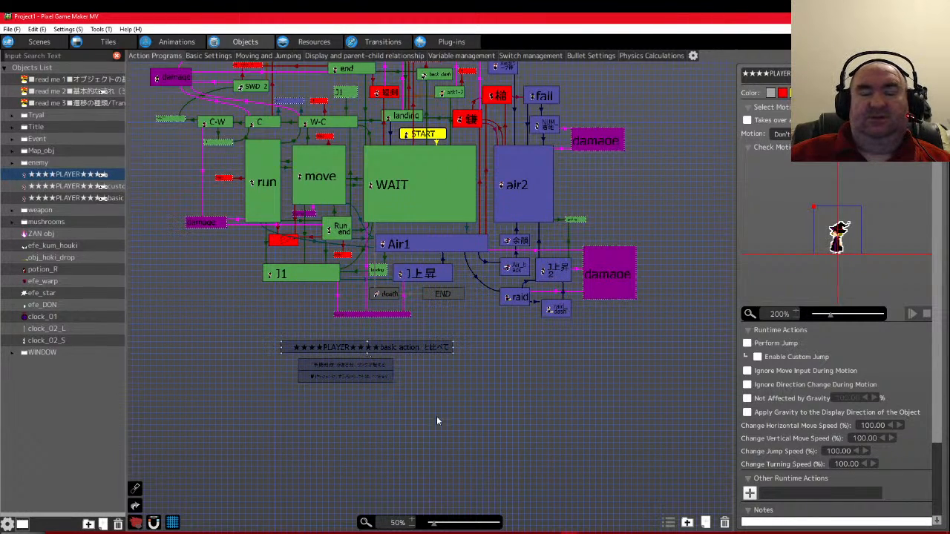
scroll(490, 438, "up", 1)
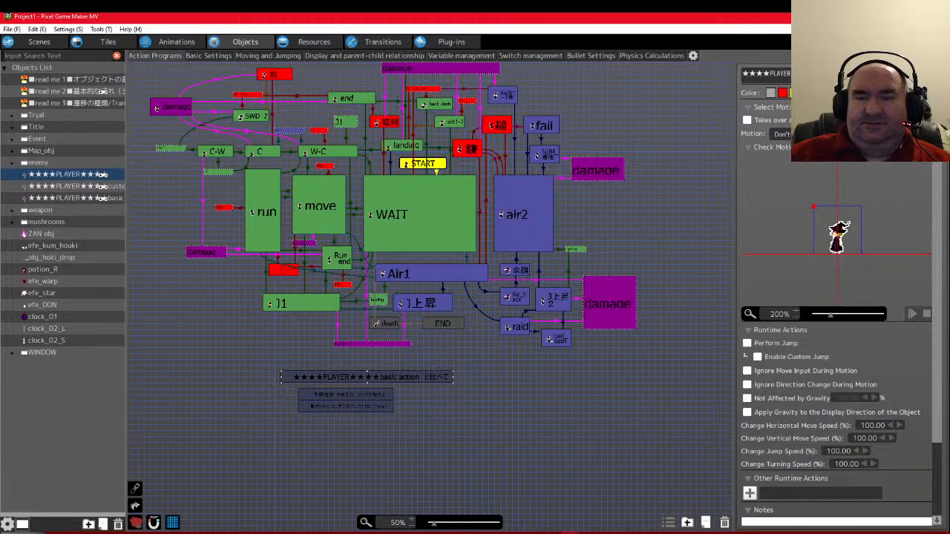
left_click(770, 93)
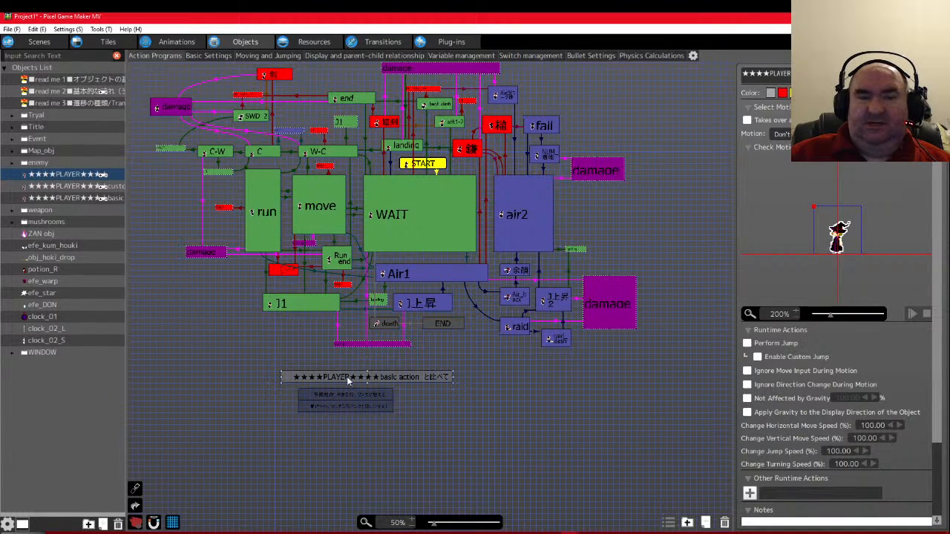
left_click(773, 93)
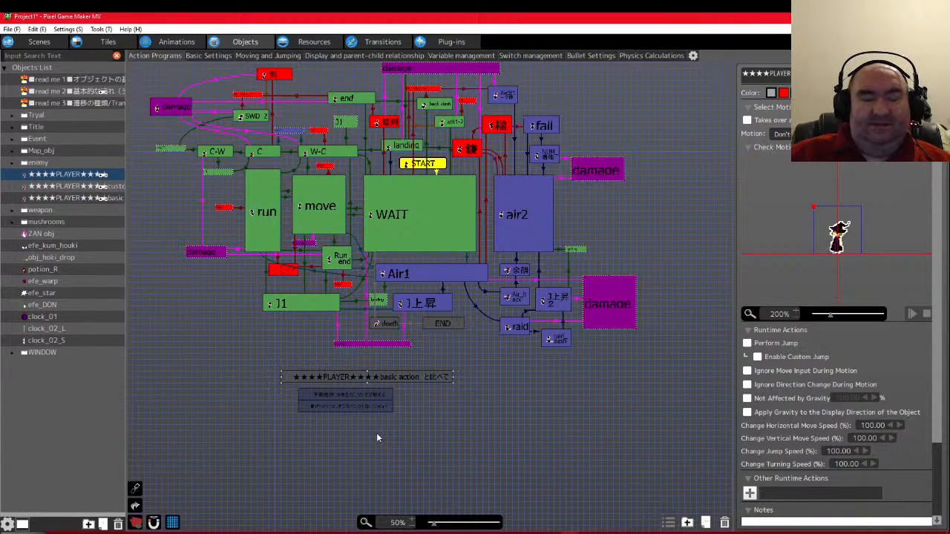
Show the list of the player's actions, links and groups, and expand and collapse its Action entries
scroll(394, 420, "up", 2)
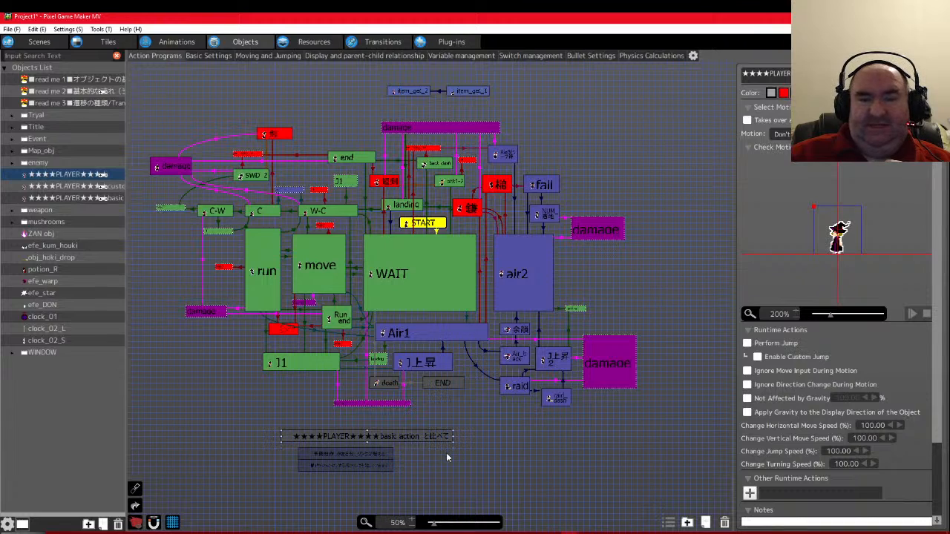
left_click(668, 524)
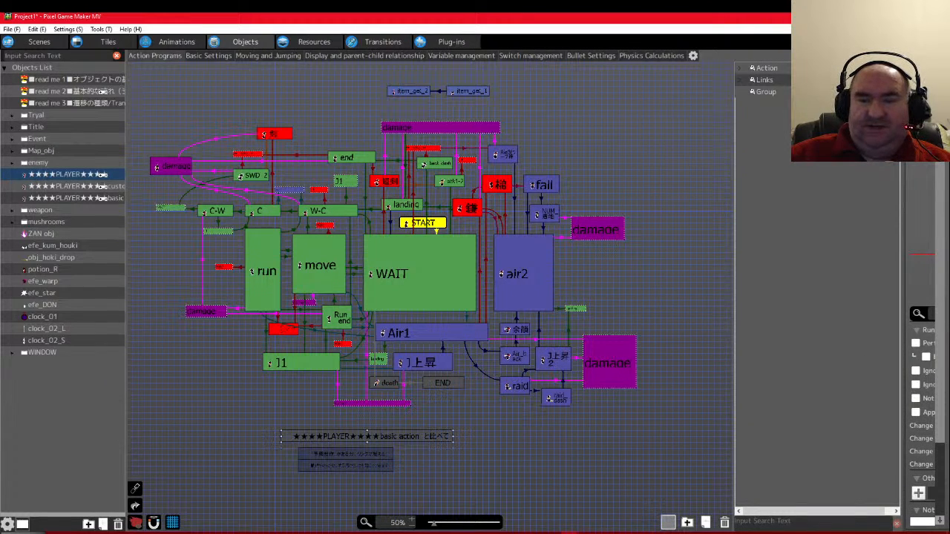
left_click(741, 78)
left_click(740, 68)
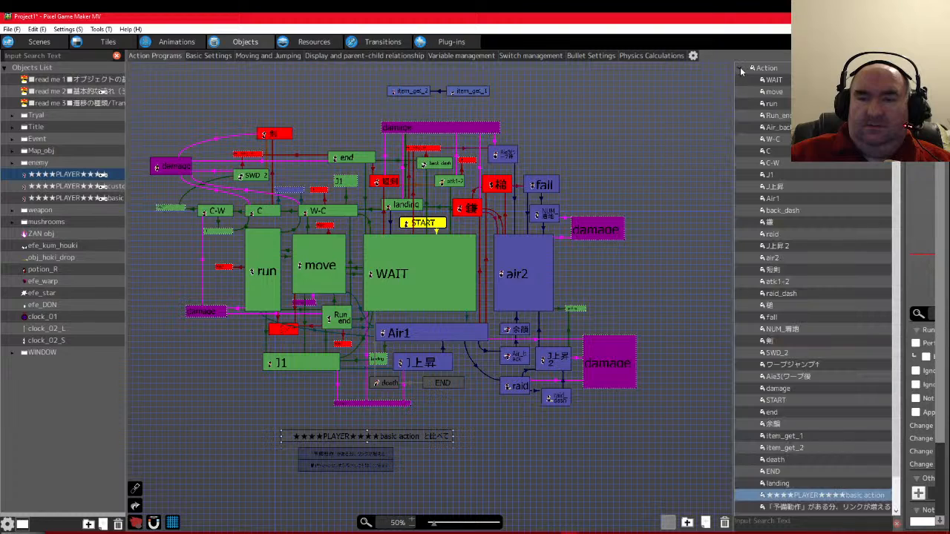
left_click(740, 67)
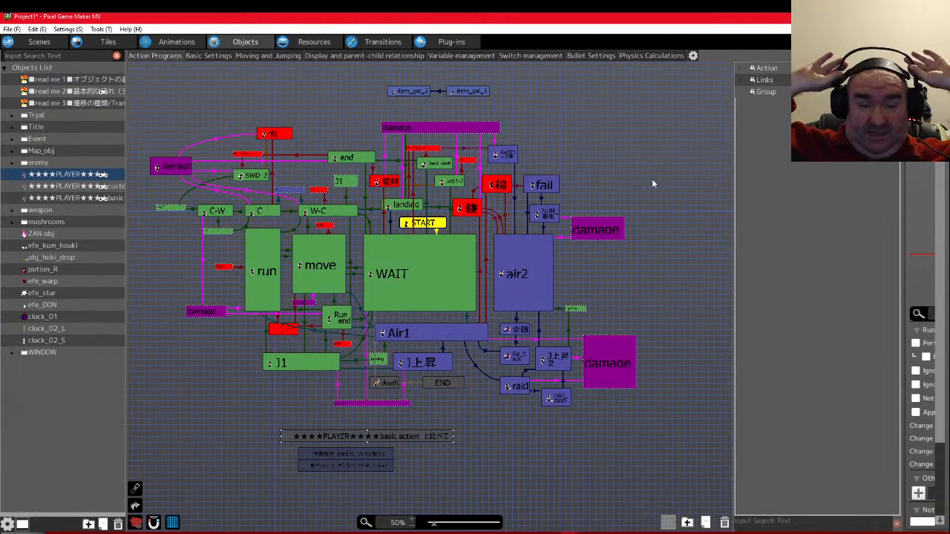
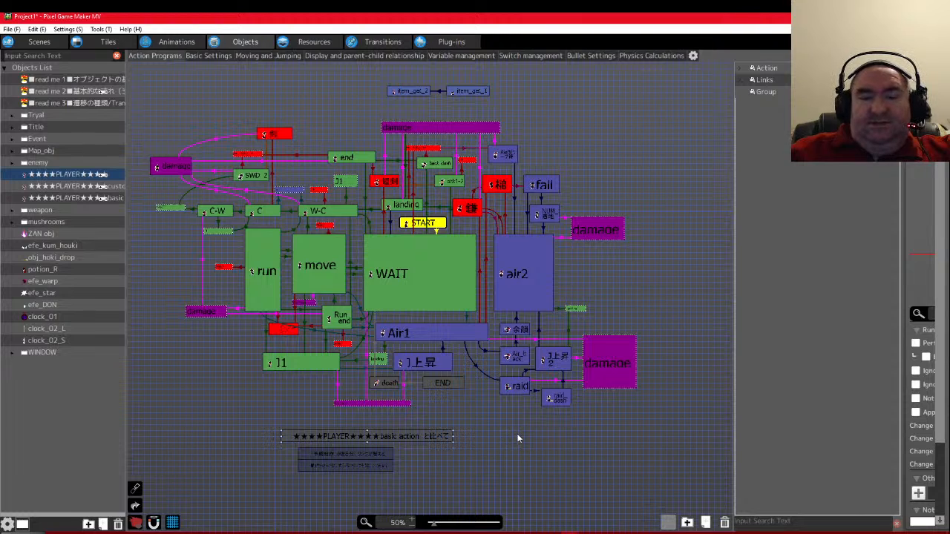
Close the sample project without saving its changes and return to Andrew's action program in Test Platformer
left_click(937, 16)
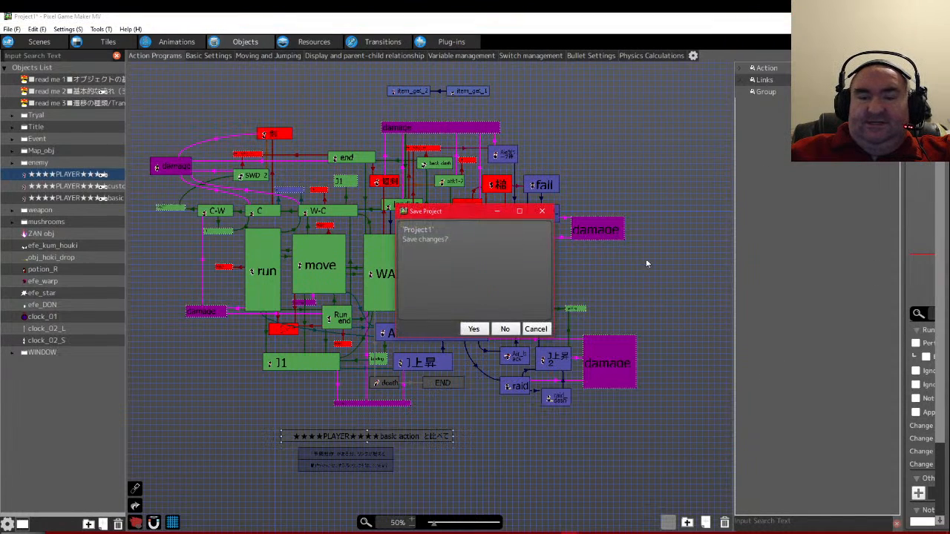
left_click(504, 329)
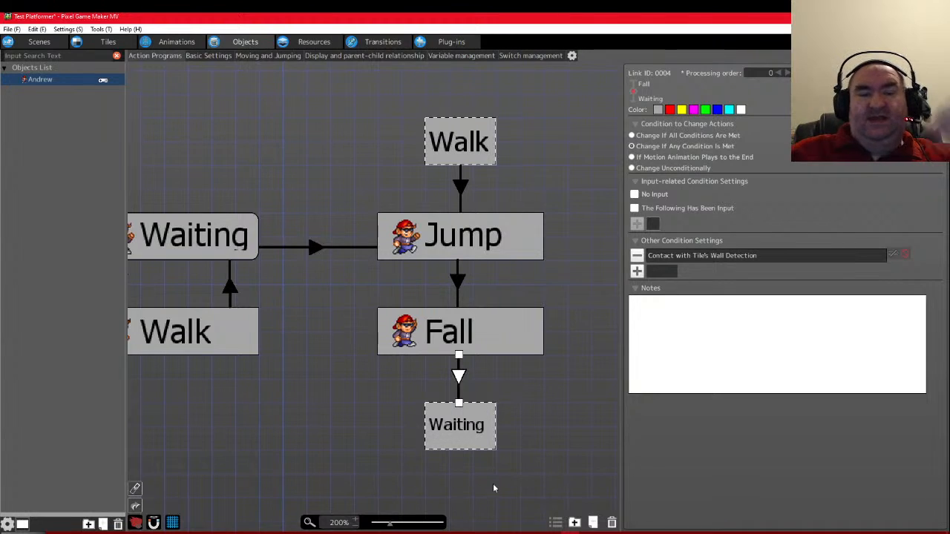
scroll(281, 310, "down", 3)
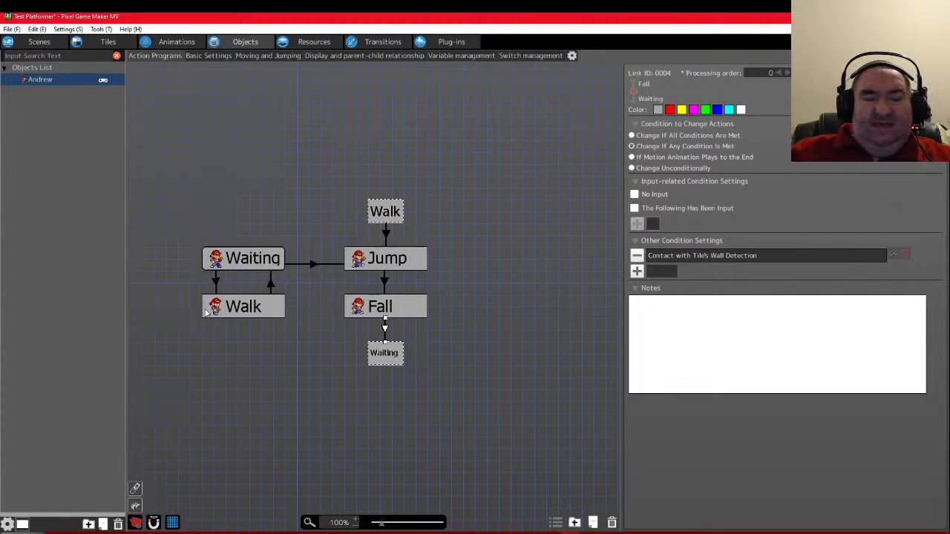
scroll(210, 315, "up", 1)
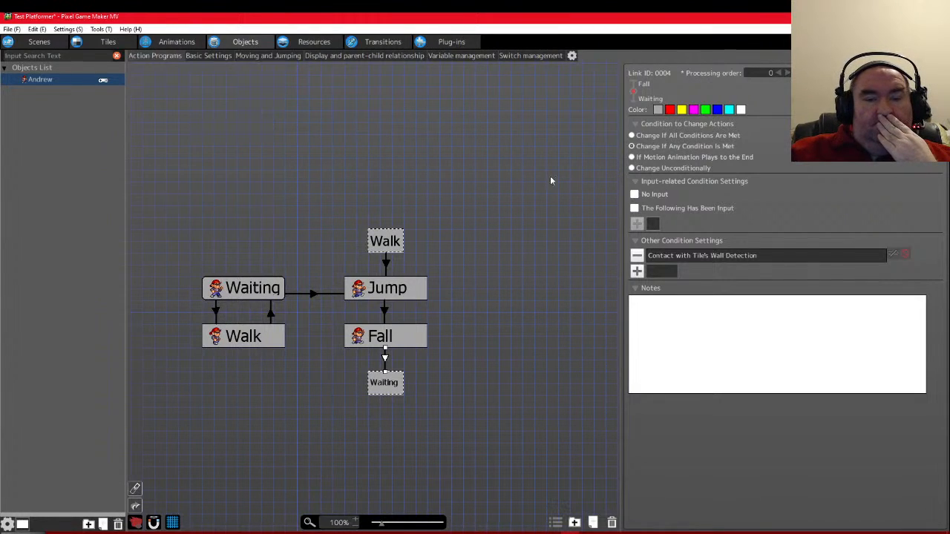
Add a new action box, colour it red, and enlarge it as a header above the Walk, Jump and Fall chain
right_click(360, 146)
left_click(384, 152)
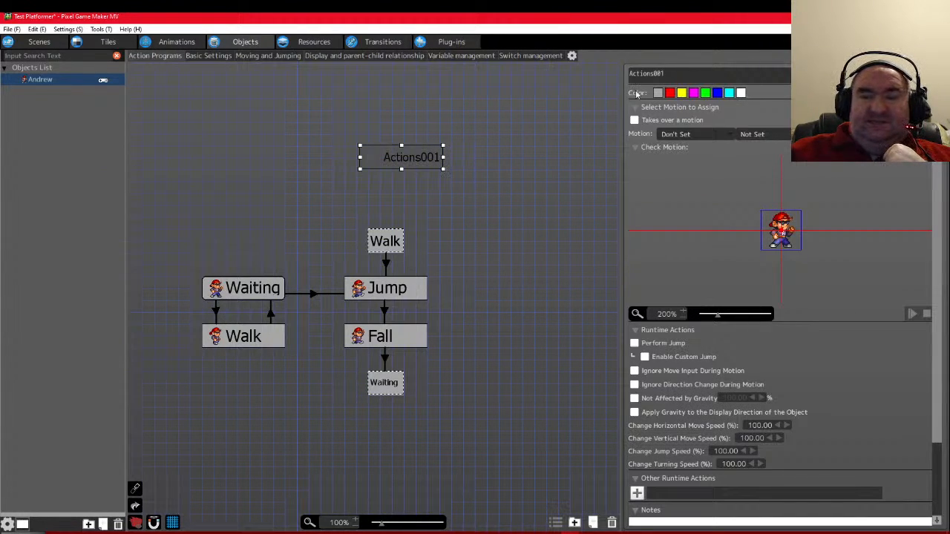
left_click(670, 93)
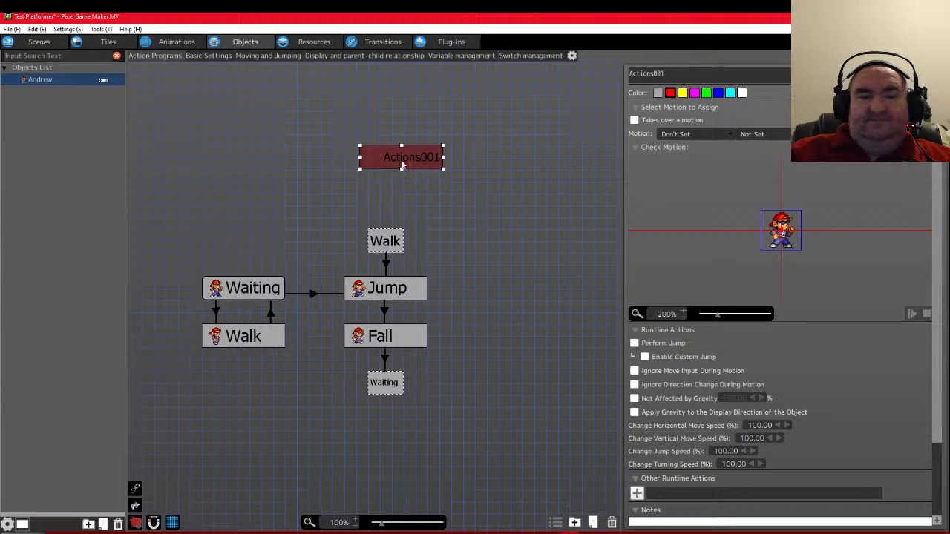
left_click_drag(398, 168, 263, 146)
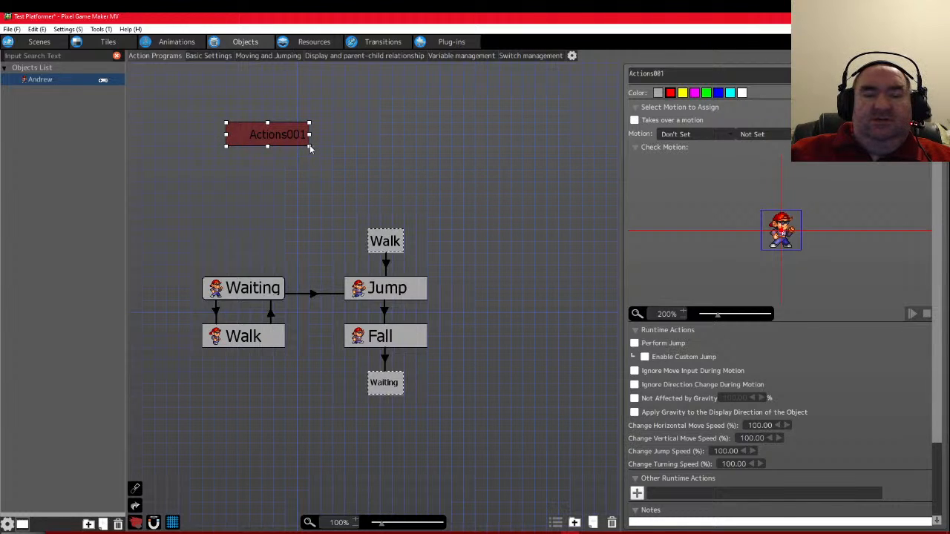
left_click_drag(310, 147, 428, 158)
left_click_drag(362, 145, 513, 188)
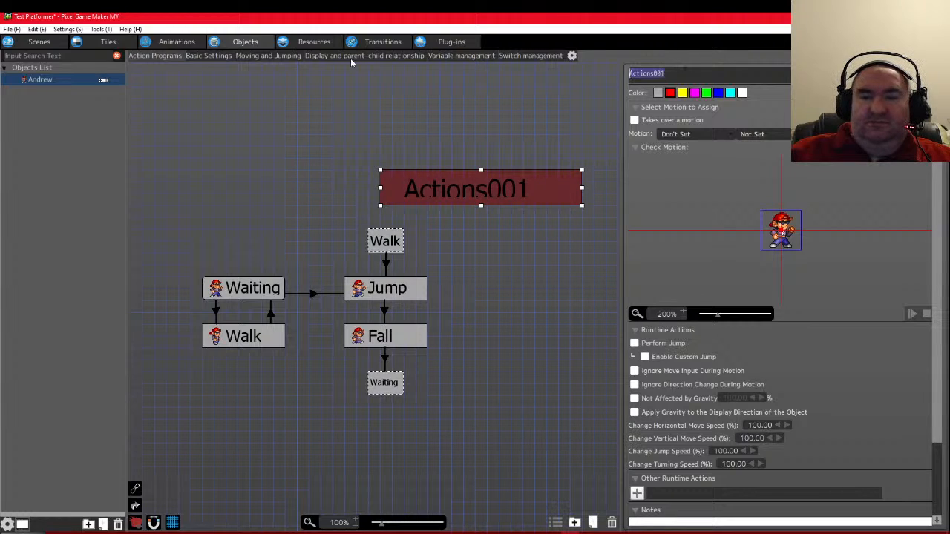
Name the red action box "♫Jump Actions♫", with a music note symbol at each end
type("Jump Ac")
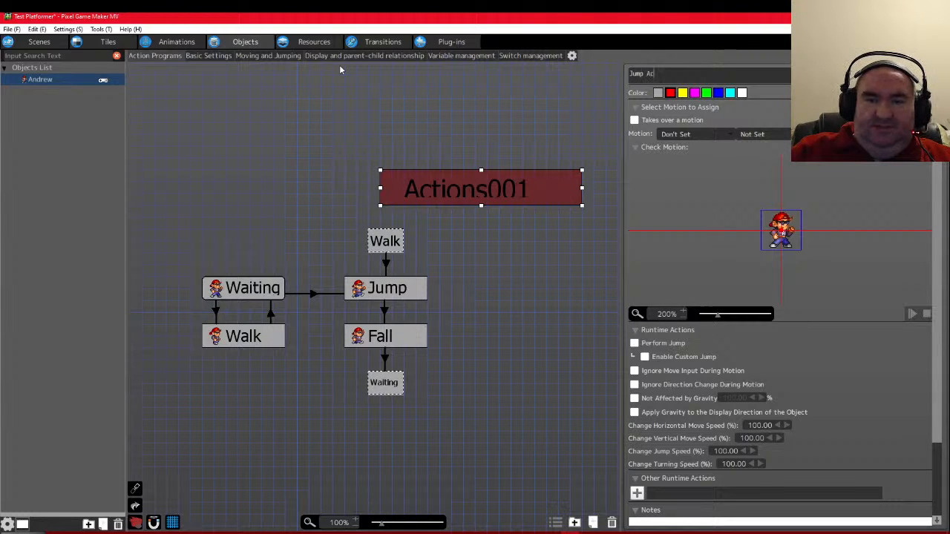
type("tions")
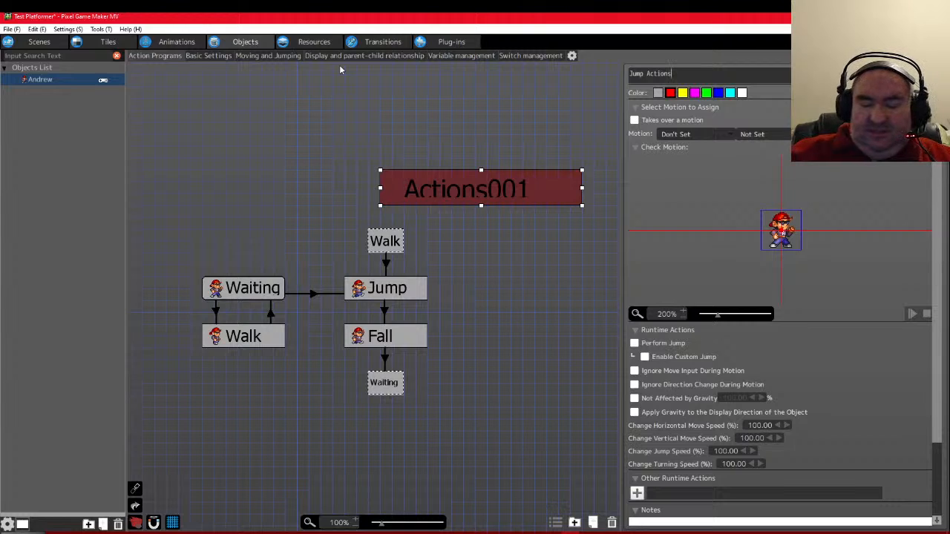
key("Return")
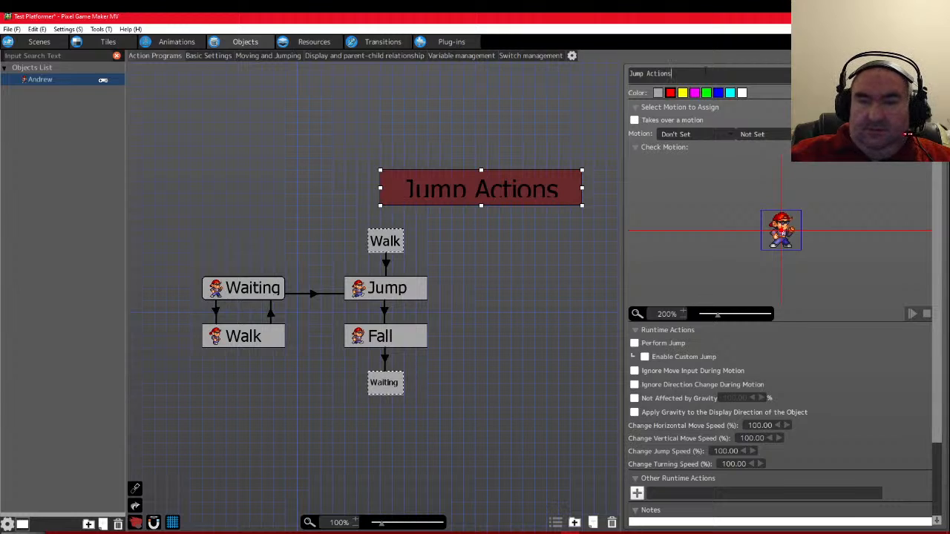
type("a")
key("ctrl+a")
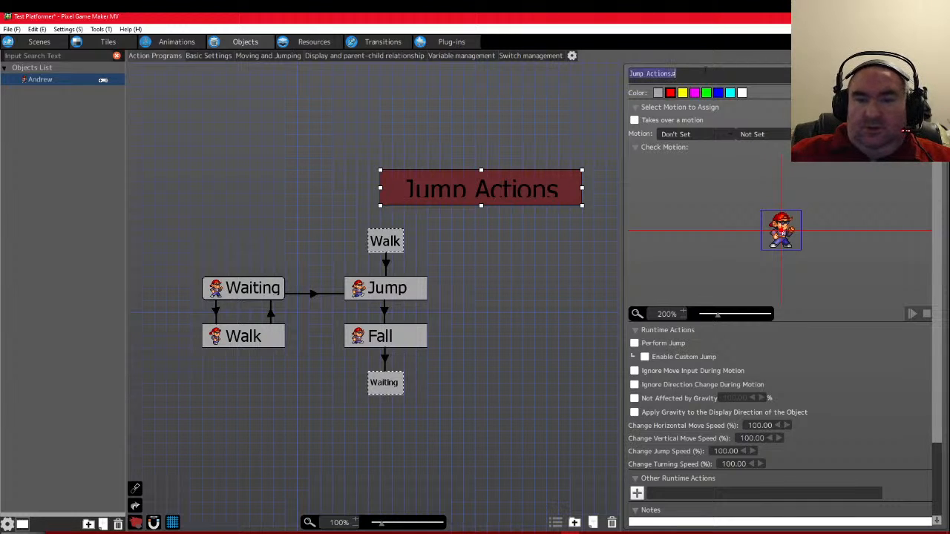
key("Left")
key("Return")
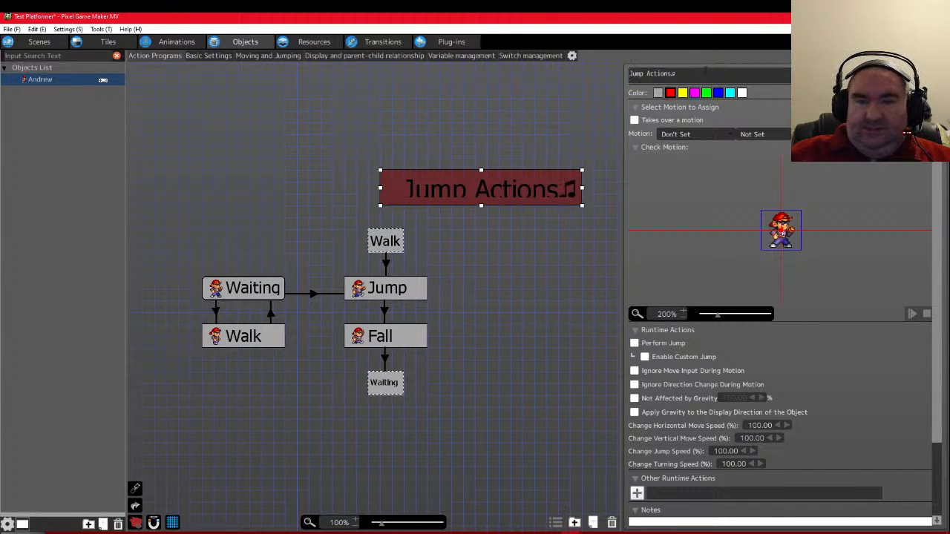
left_click(630, 73)
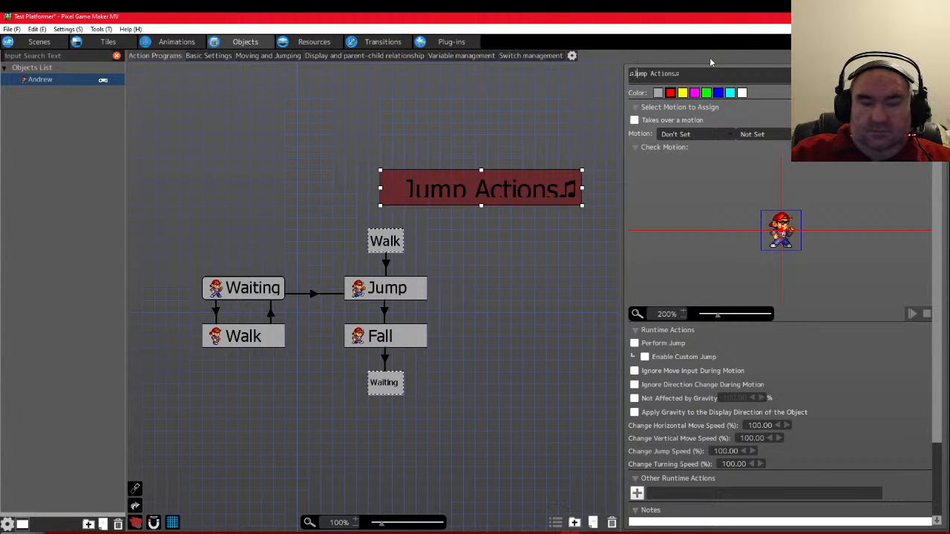
left_click(542, 268)
left_click(492, 186)
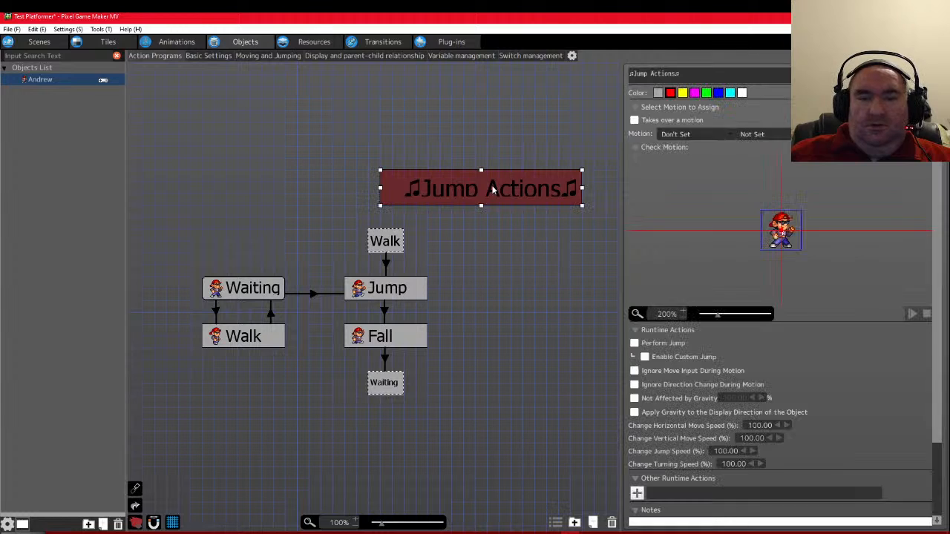
Shift the "♫Jump Actions♫" box closer to the centre of the jump chain and enlarge it slightly
left_click_drag(526, 183, 453, 168)
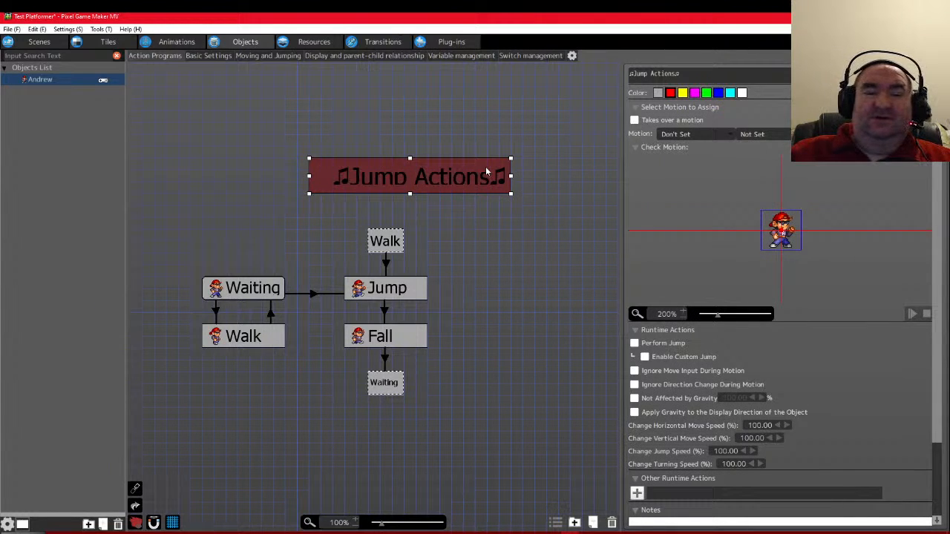
mouse_move(512, 201)
left_mouse_down()
mouse_move(512, 212)
mouse_move(524, 213)
left_mouse_up()
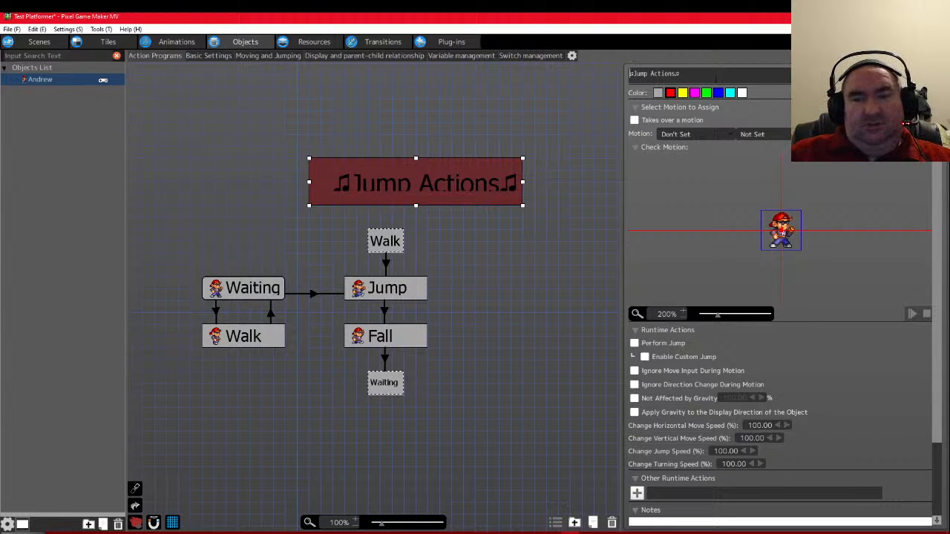
key("BackSpace")
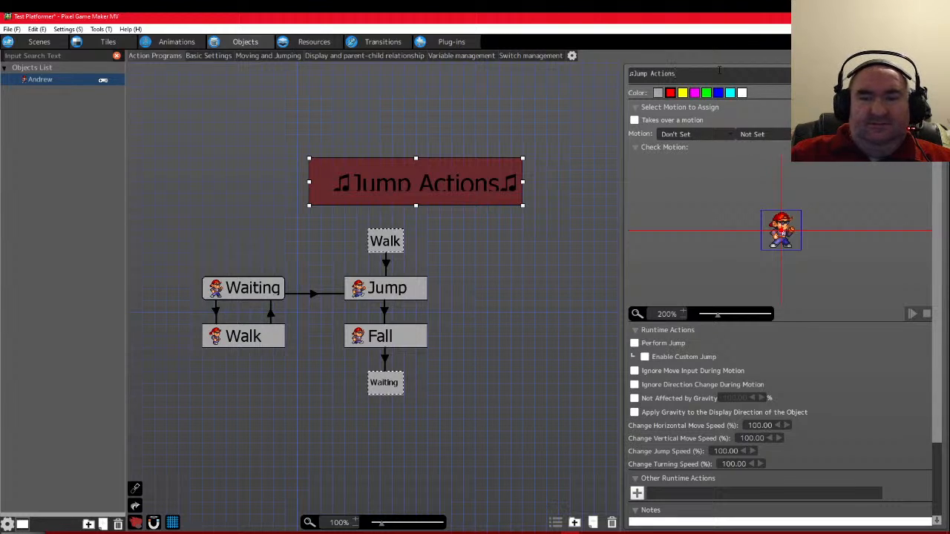
key("BackSpace")
key("ctrl+z")
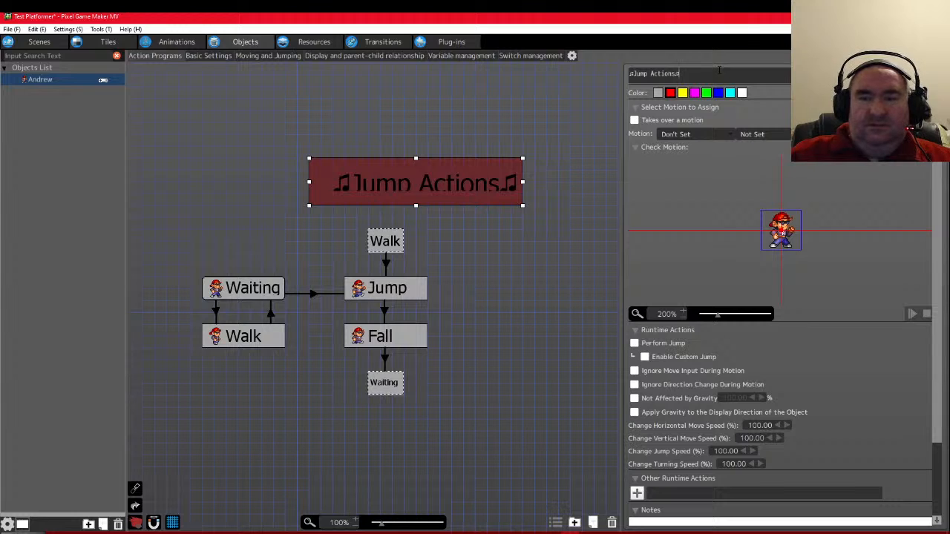
left_click(569, 254)
Place the "♫Jump Actions♫" box just above the jump chain, and move the original Waiting and Walk actions farther left, vertically aligned
left_click_drag(428, 175, 412, 185)
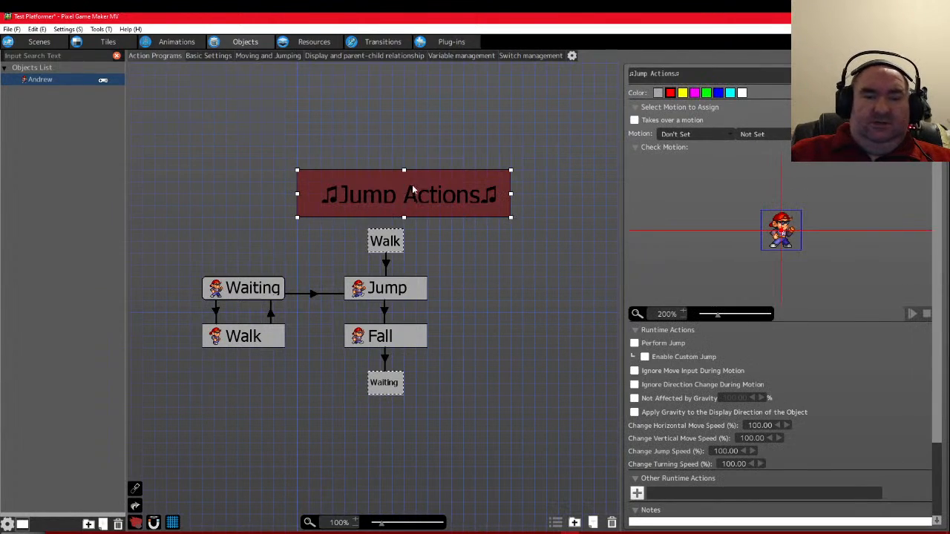
left_click_drag(260, 296, 236, 297)
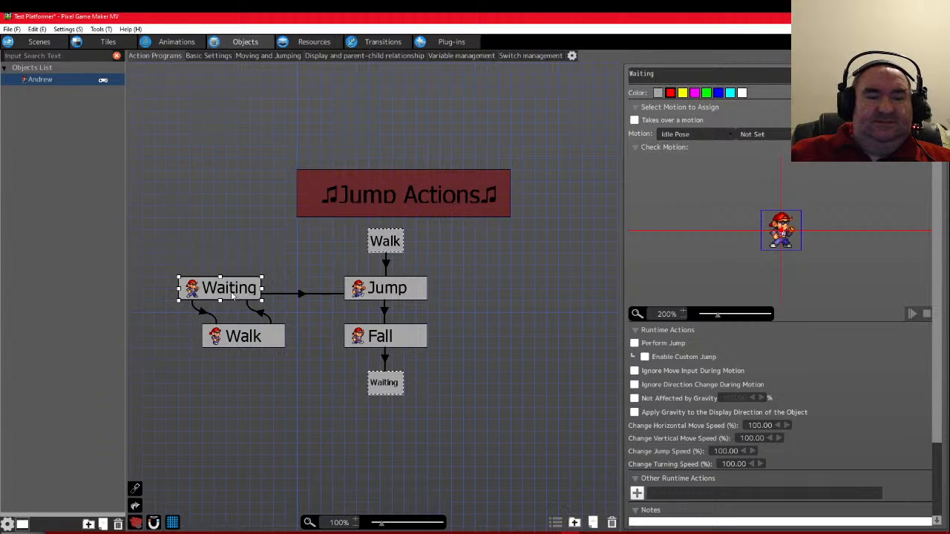
left_click_drag(239, 341, 204, 340)
left_click_drag(238, 290, 226, 291)
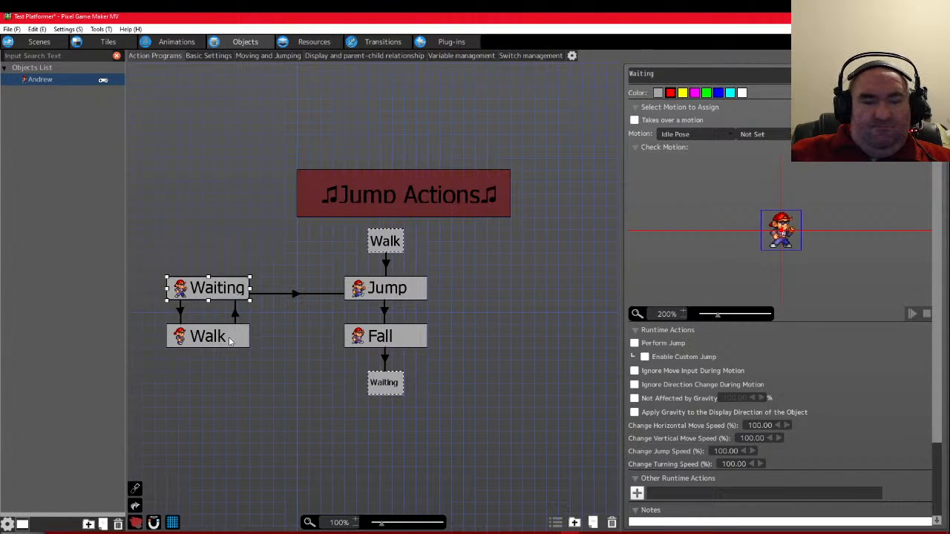
Move the Waiting shortcut from below Fall to the right of Jump and Fall, and stretch it to span both actions' height
left_click(381, 391)
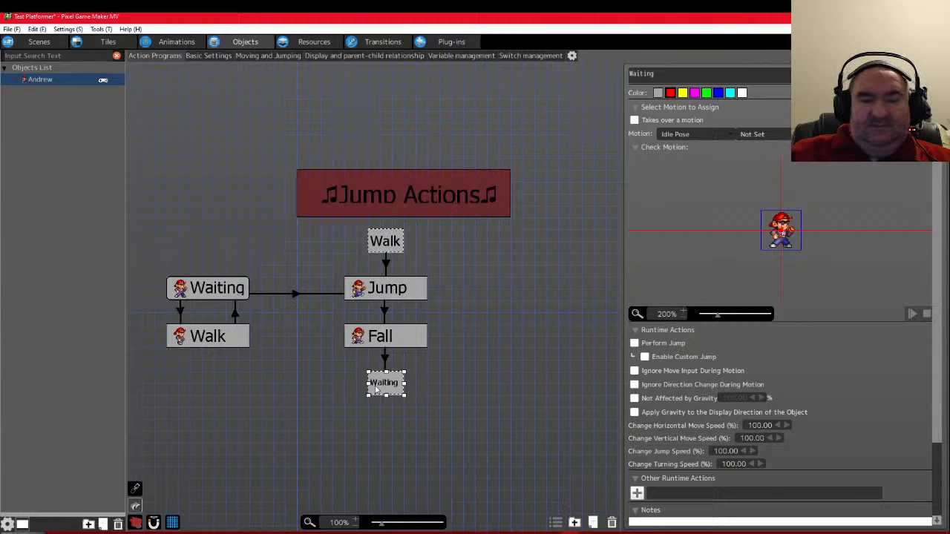
left_click_drag(377, 390, 472, 347)
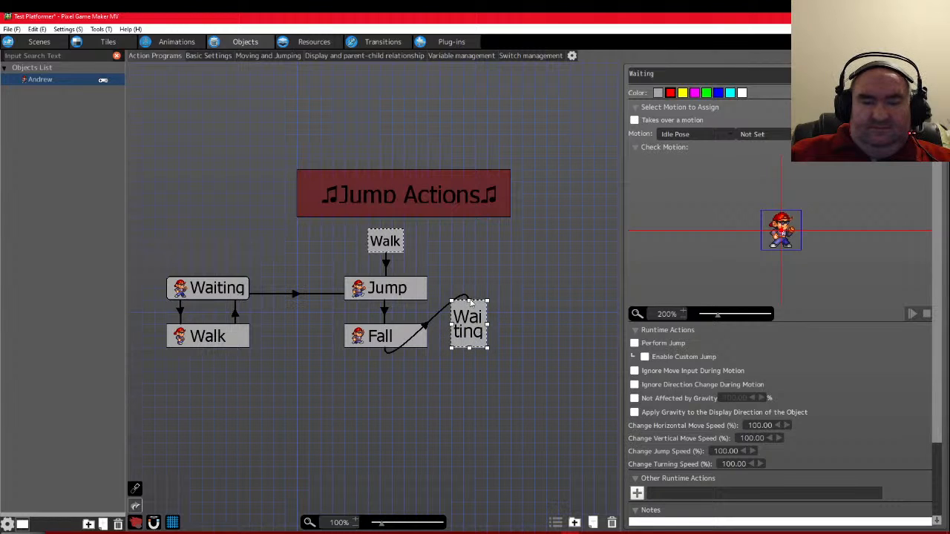
left_click(470, 297)
left_click(468, 308)
left_click(474, 296)
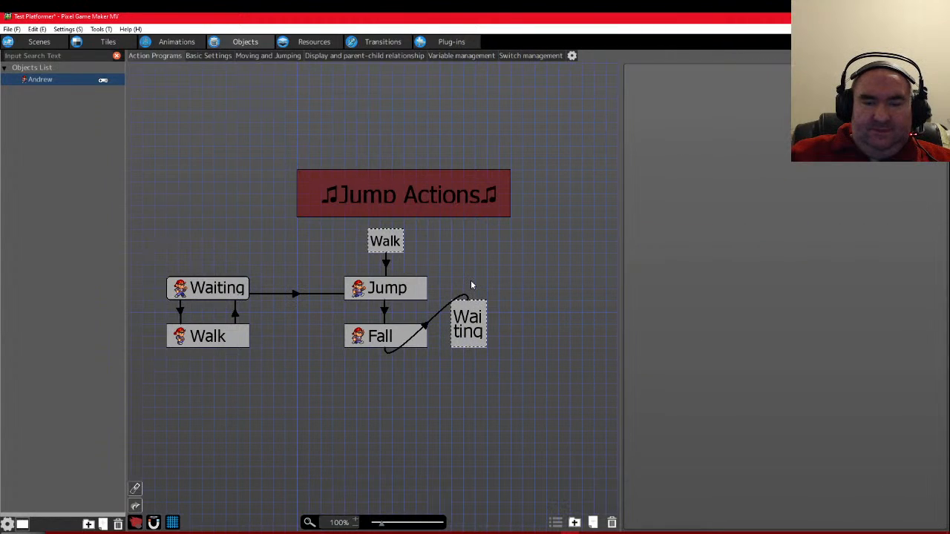
left_click(472, 317)
left_click_drag(472, 300, 471, 283)
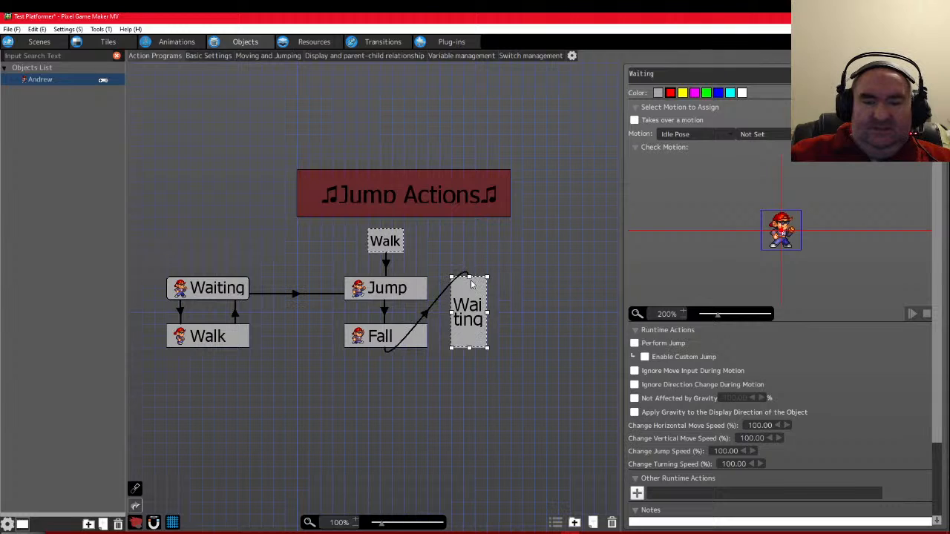
Route the Fall-to-Waiting link straight between facing sides, and make the Waiting-to-Jump link start from the tall Waiting shortcut
left_click(428, 315)
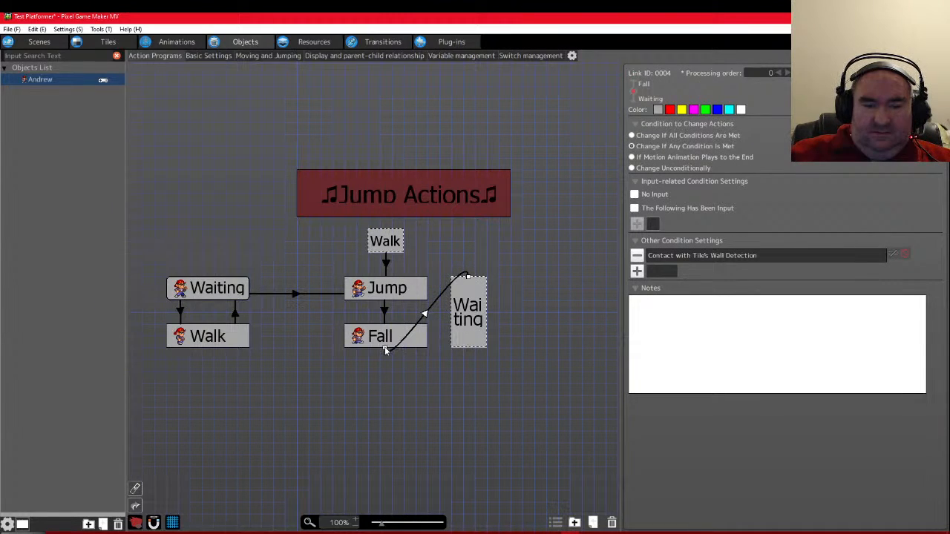
left_click_drag(385, 350, 427, 342)
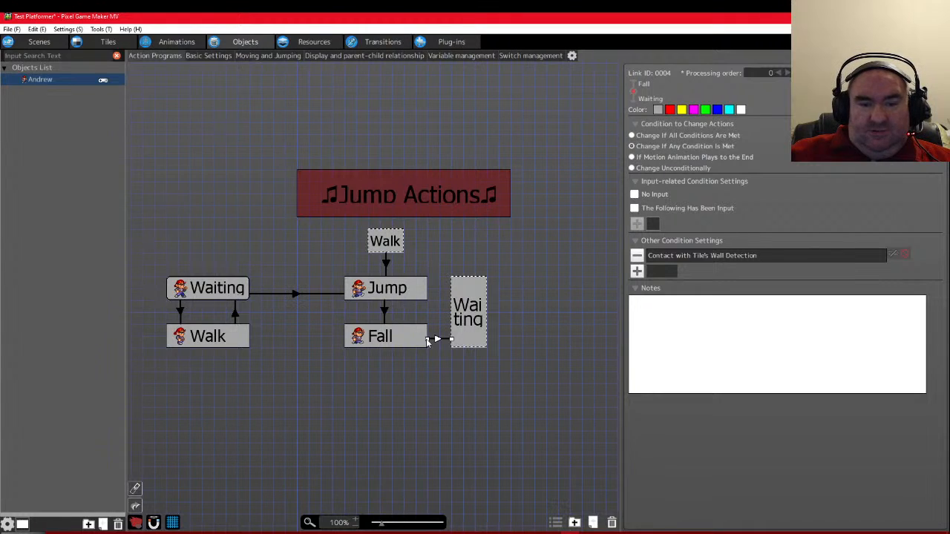
left_click(292, 292)
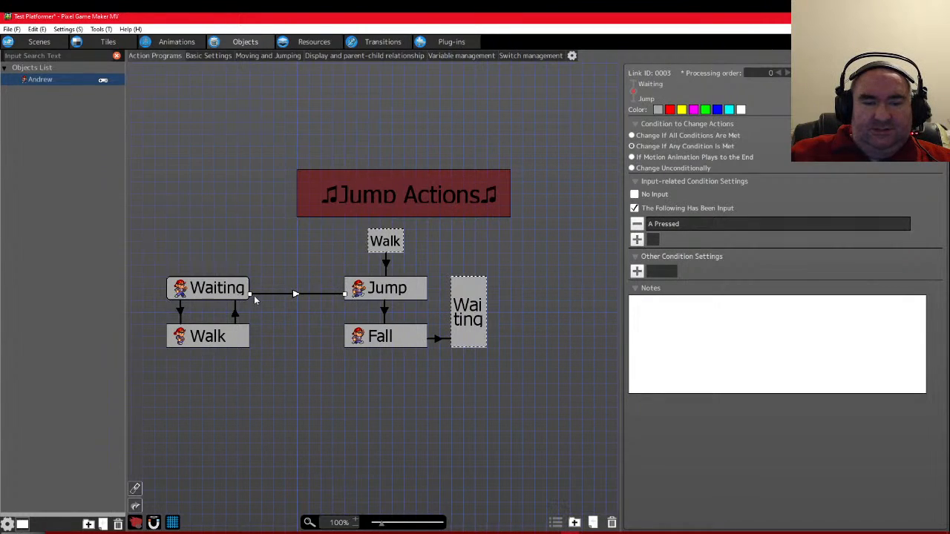
left_click_drag(250, 297, 460, 293)
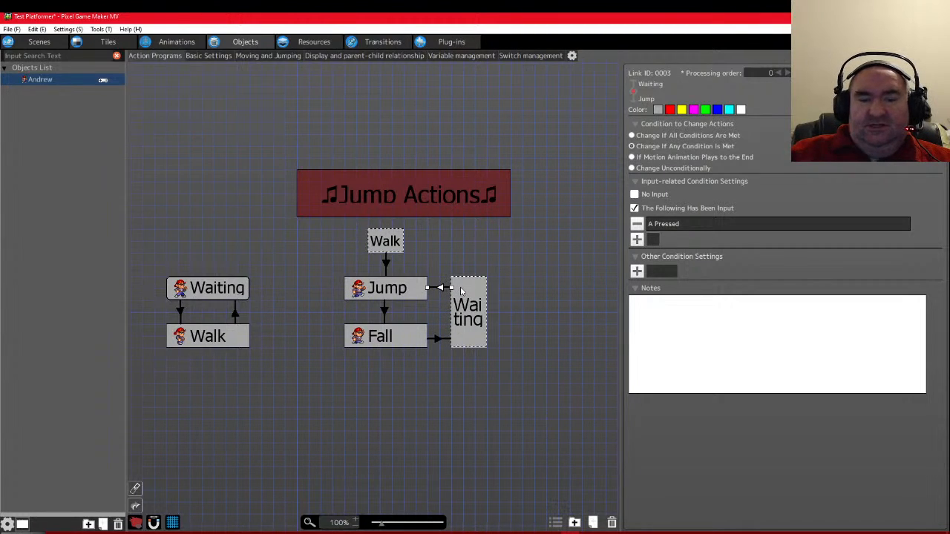
Narrow the Waiting shortcut, and reshape the Walk shortcut to match it left of Jump and Fall, with a straight link to Jump
left_click(484, 314)
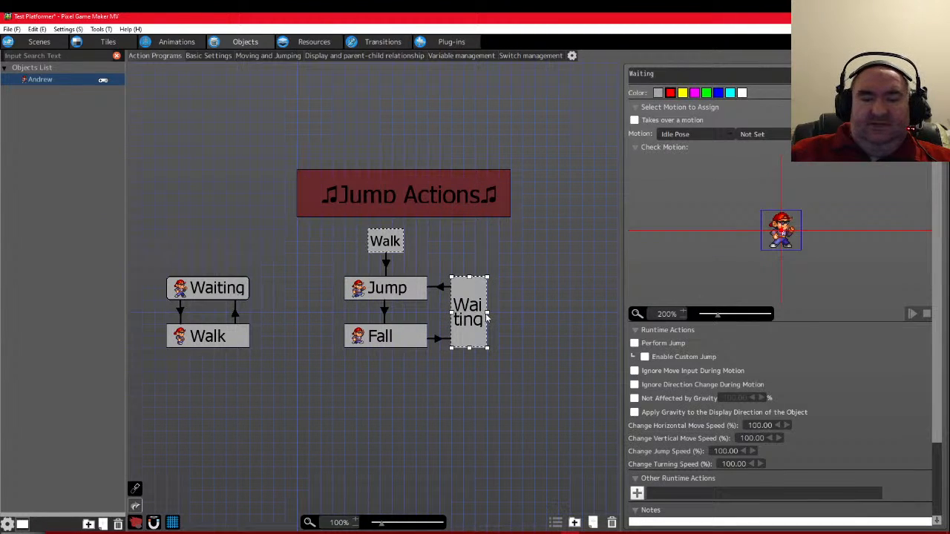
left_click_drag(483, 313, 479, 314)
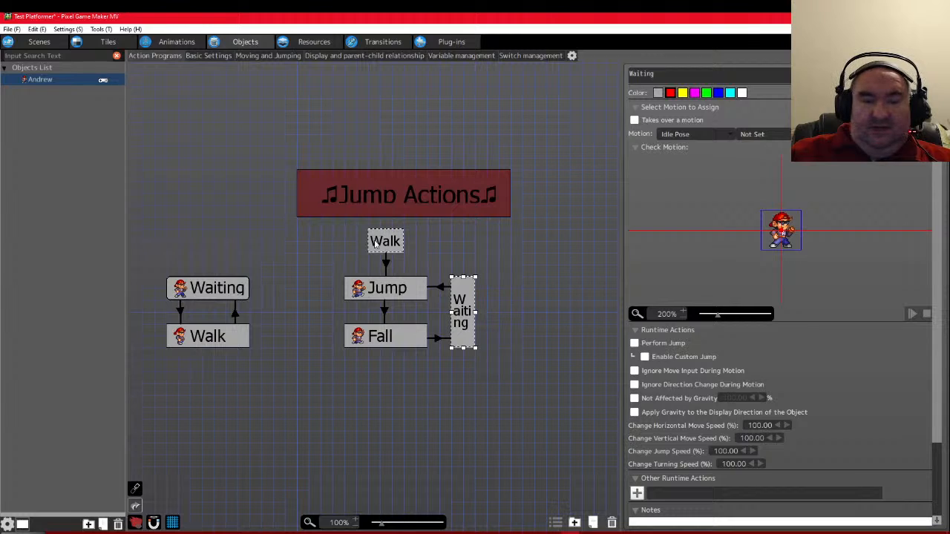
left_click_drag(385, 242, 310, 347)
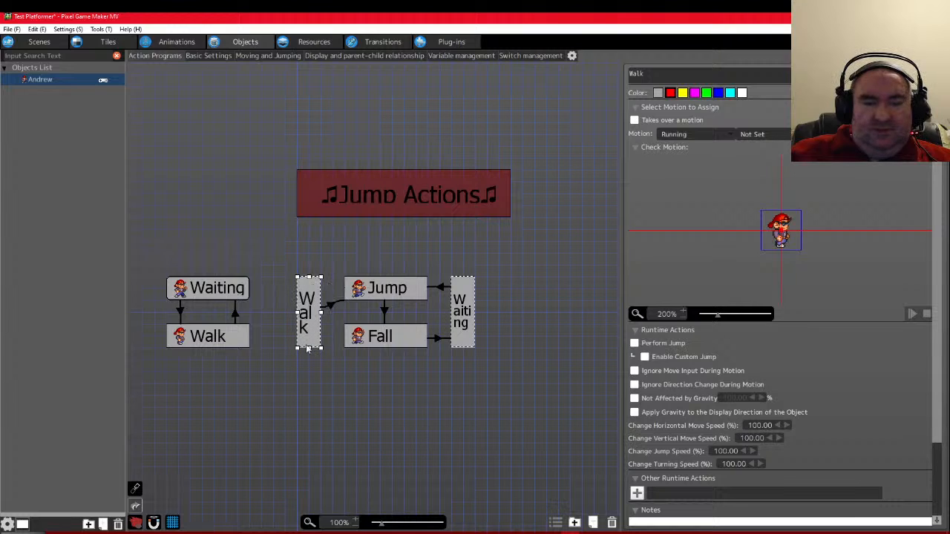
left_click(331, 305)
left_click_drag(346, 303, 346, 293)
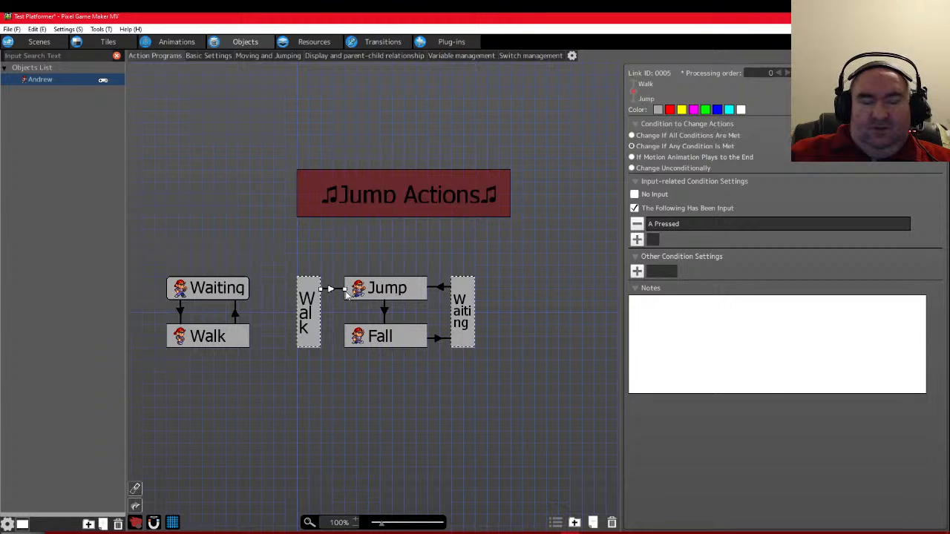
left_click(306, 337)
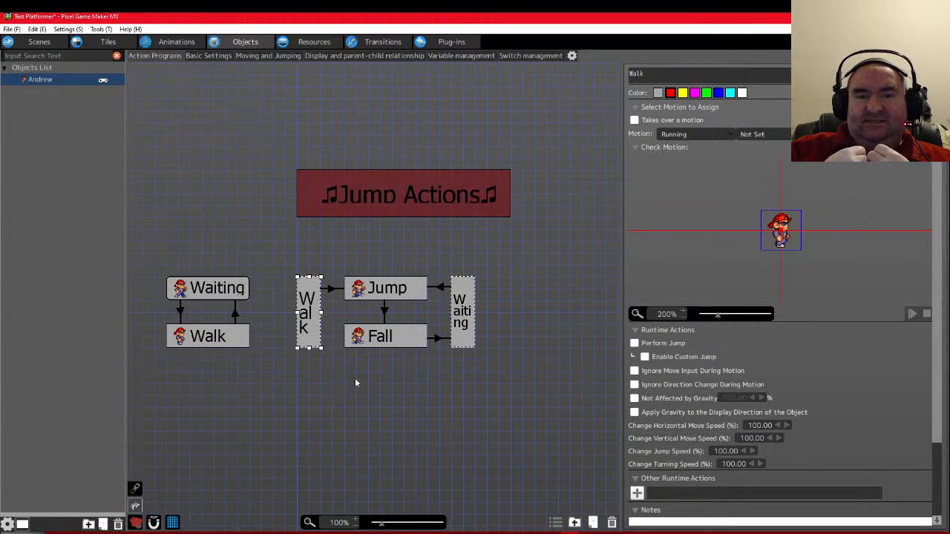
left_click(369, 336)
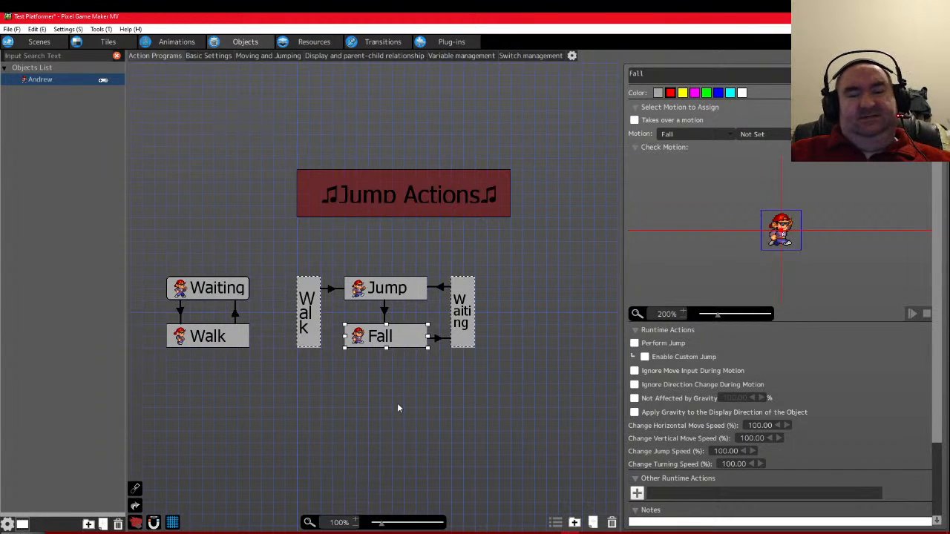
left_click(308, 331)
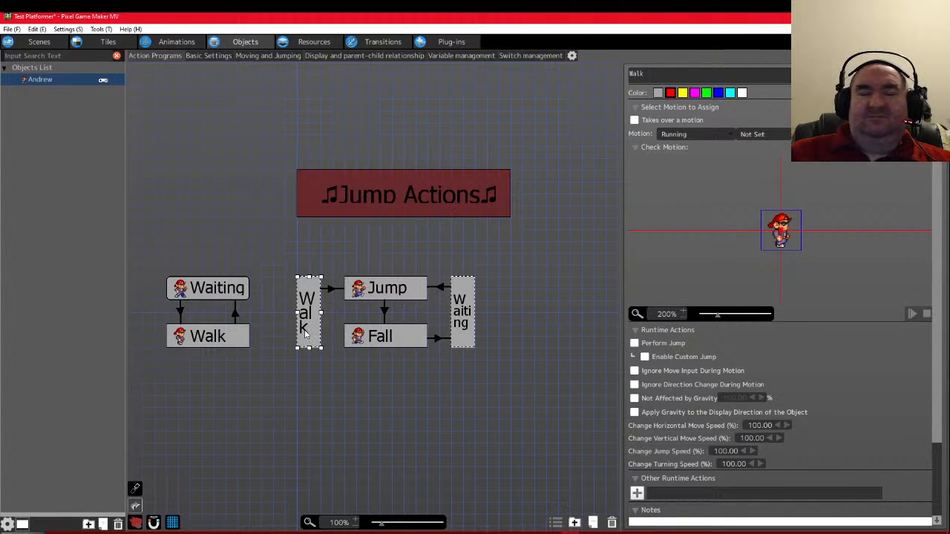
left_click_drag(306, 336, 317, 335)
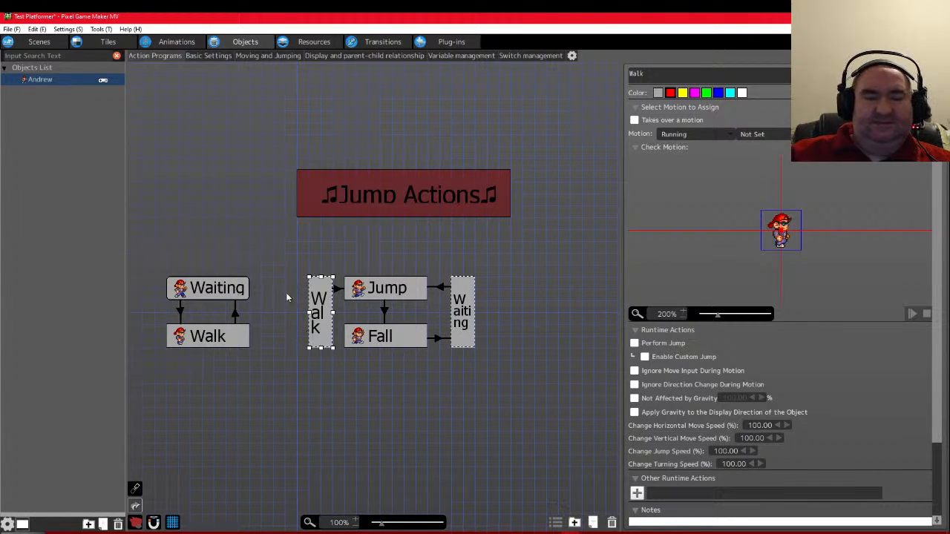
left_click_drag(316, 326, 304, 326)
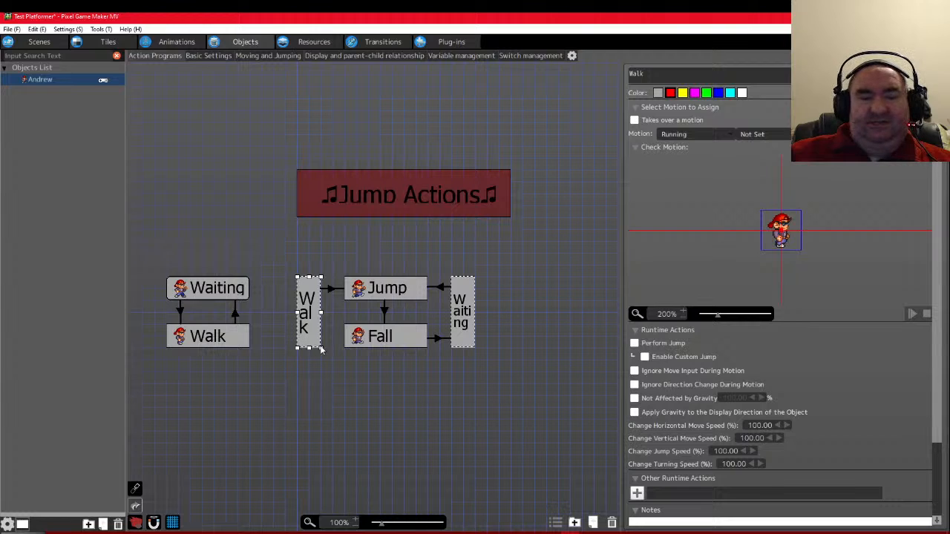
Link the Walk shortcut to the Fall action and straighten the link between their facing sides
right_click(313, 334)
left_click(346, 350)
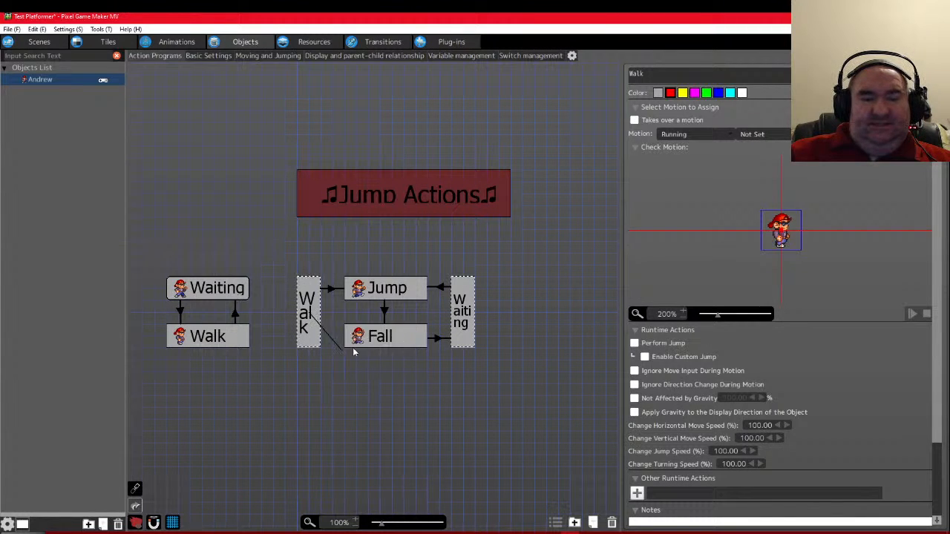
left_click(354, 343)
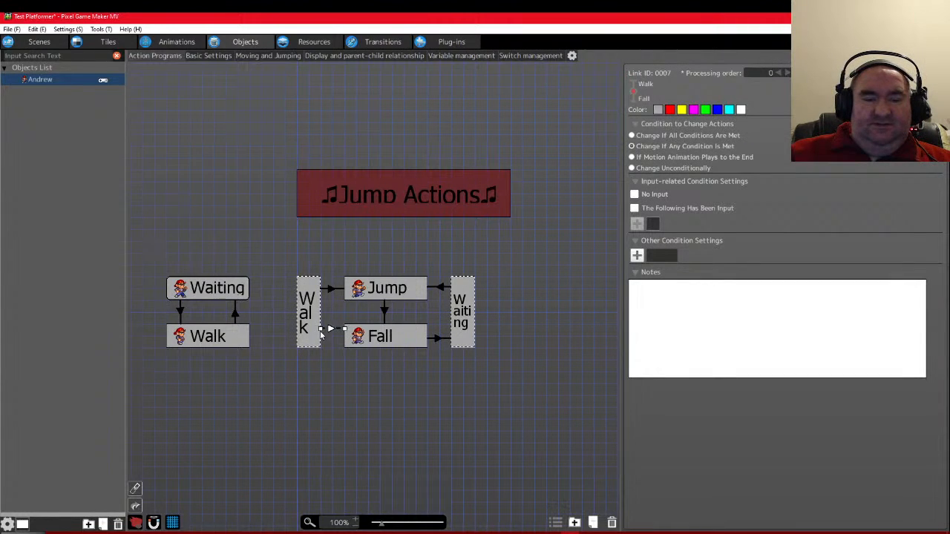
left_click_drag(321, 330, 321, 335)
Move the "♫Jump Actions♫" box down closer to the jump chain and narrow it to span from the Walk shortcut to the Waiting shortcut
scroll(272, 390, "left", 3)
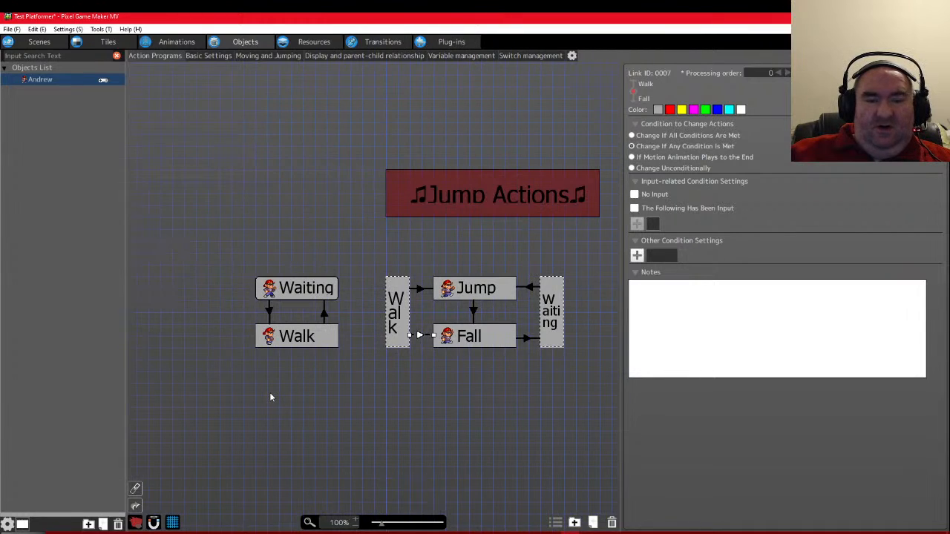
scroll(270, 393, "right", 1)
left_click_drag(453, 201, 453, 244)
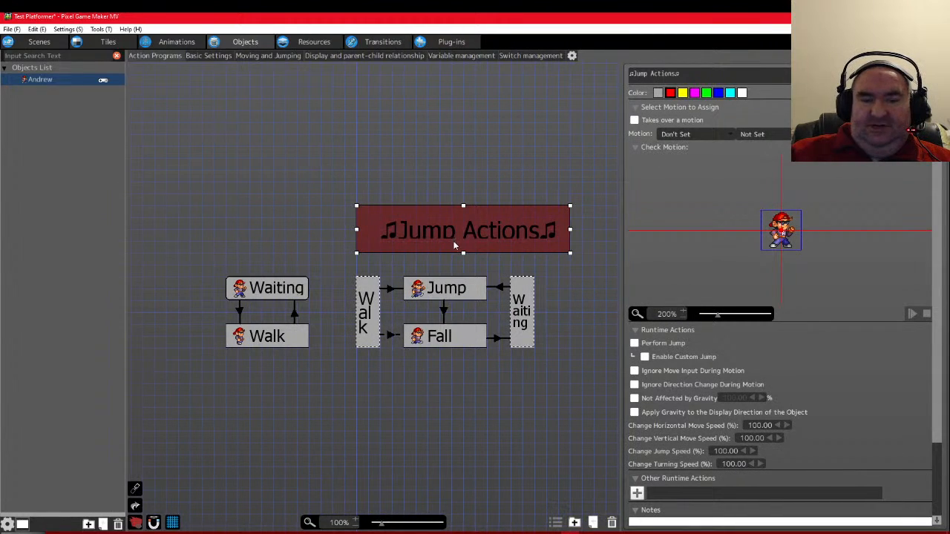
left_click_drag(569, 253, 533, 259)
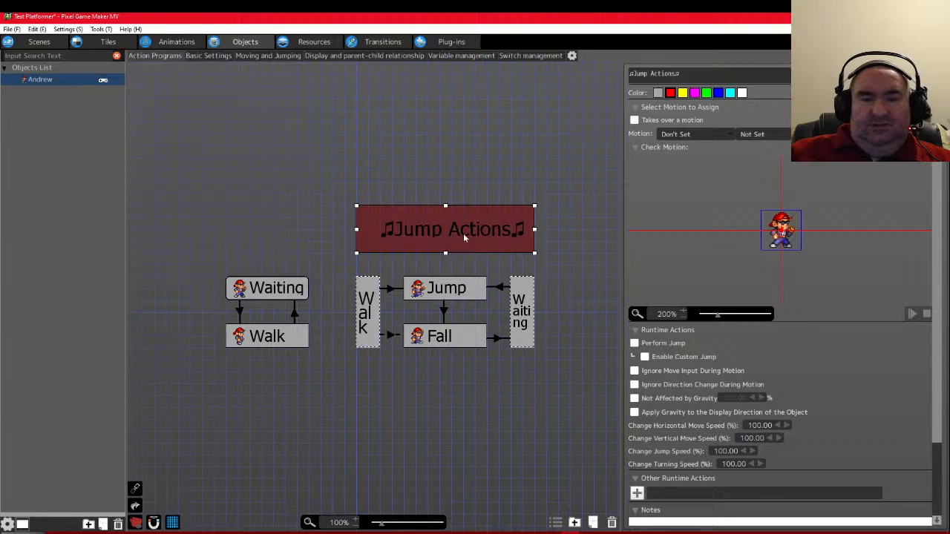
left_click(709, 72)
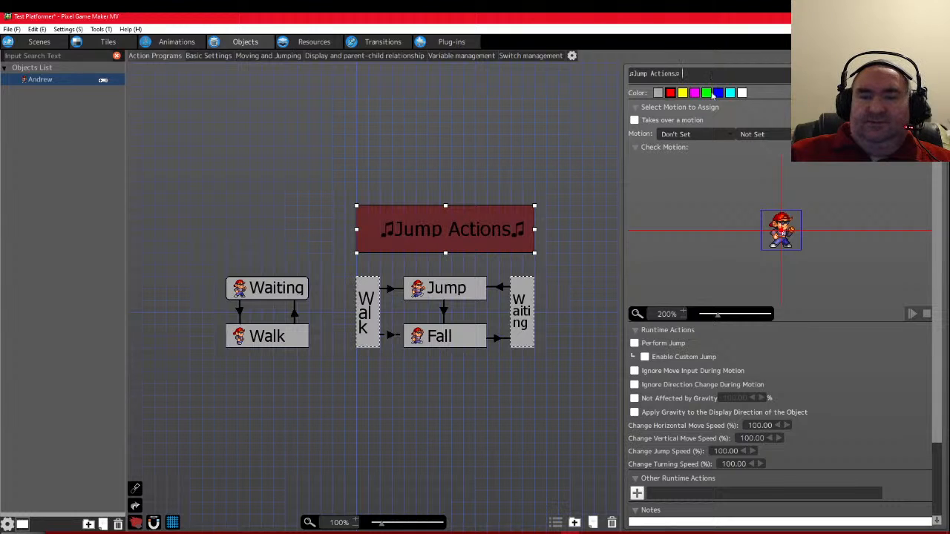
left_click(589, 290)
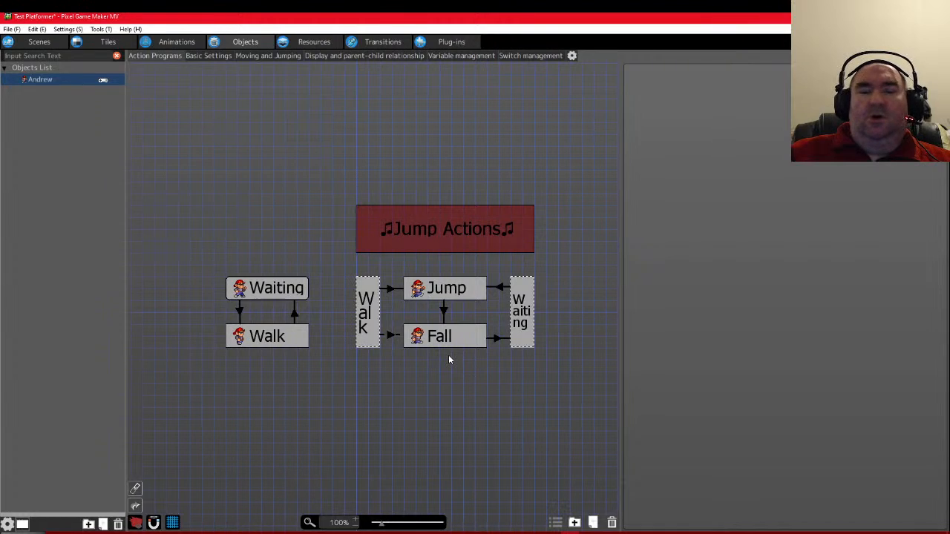
Move the original Waiting and Walk actions farther left of the jump group, keeping them vertically aligned
left_click(258, 293)
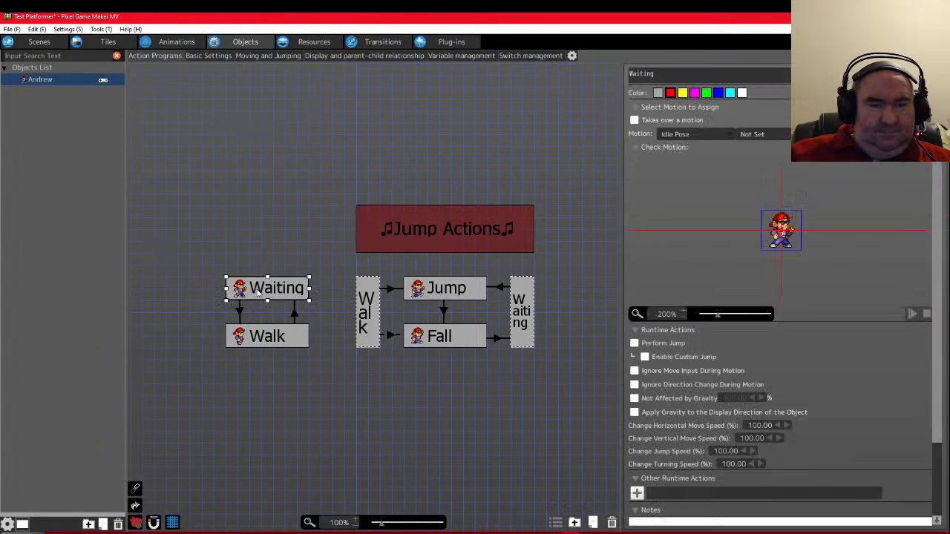
left_click_drag(250, 293, 190, 291)
left_click_drag(276, 339, 217, 356)
left_click(295, 386)
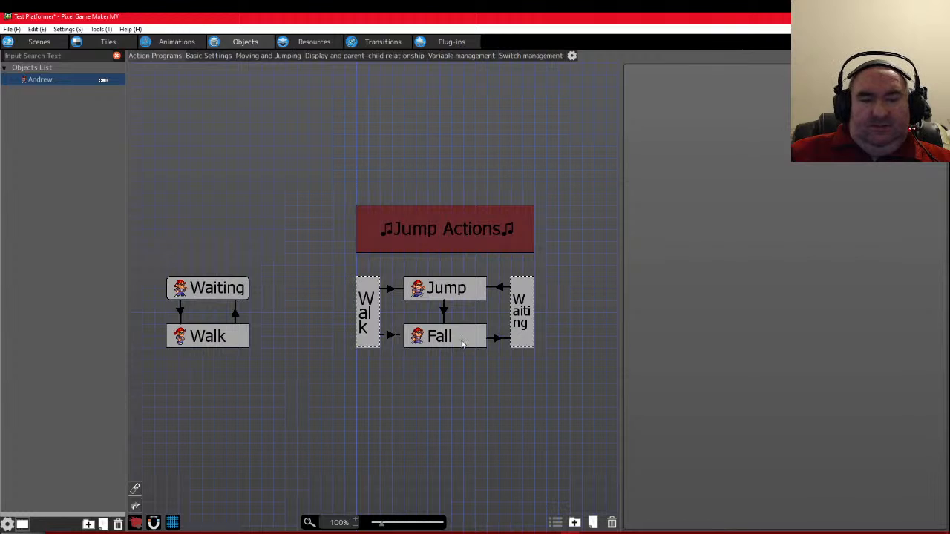
Move the Walk and Waiting shortcuts one grid cell closer to the Jump and Fall actions on each side
left_click(380, 320)
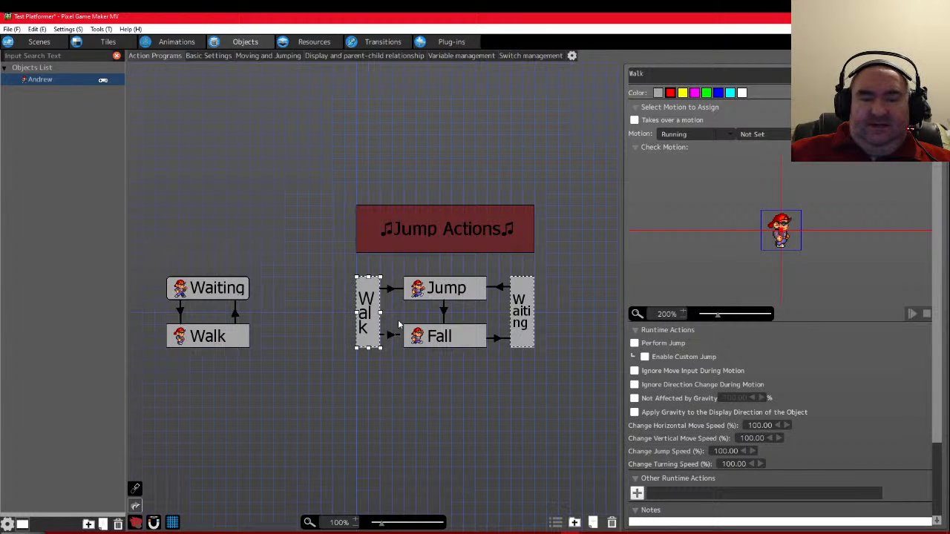
left_click_drag(371, 325, 382, 327)
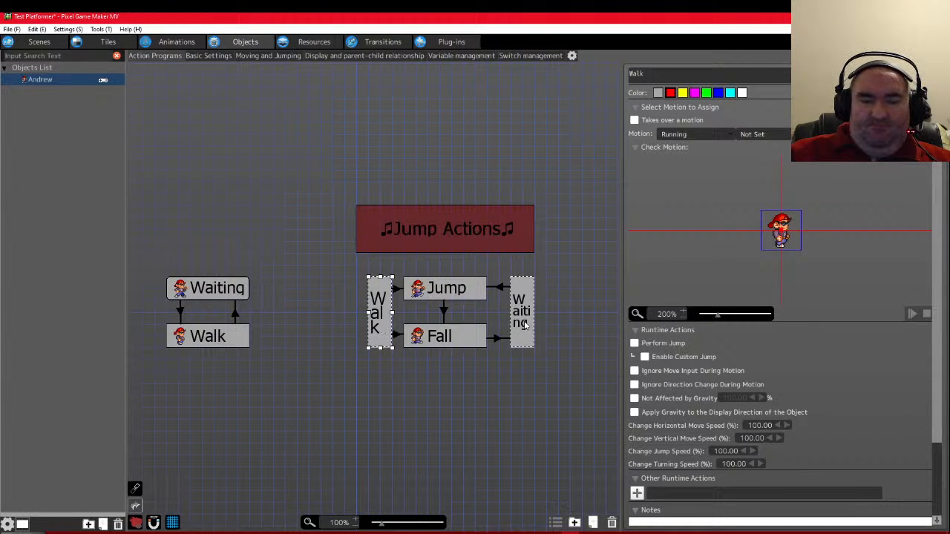
left_click_drag(527, 327, 515, 327)
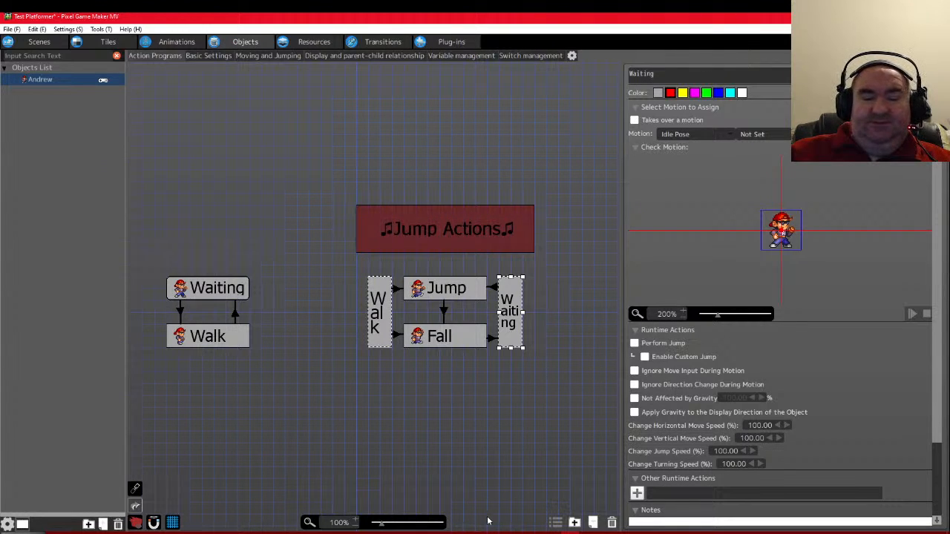
left_click(460, 532)
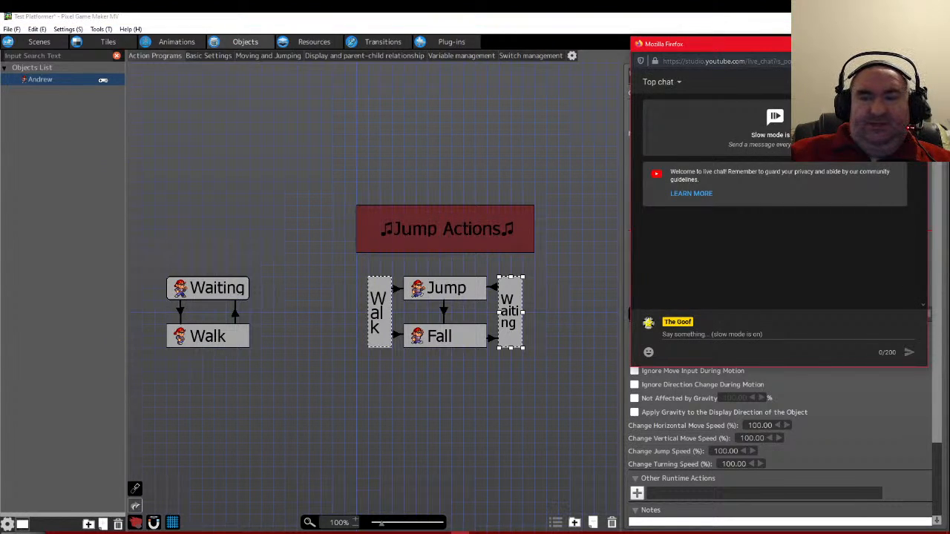
left_click(460, 533)
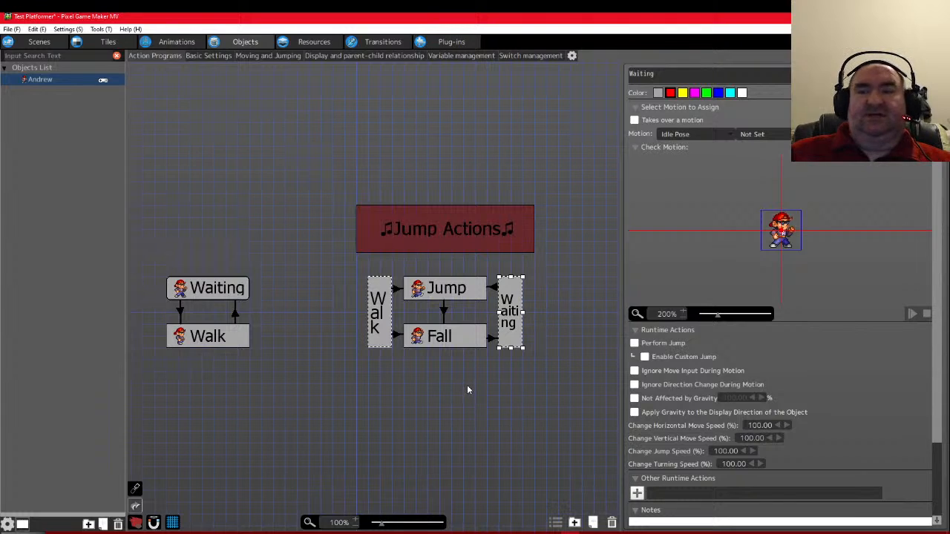
Reduce the "♫Jump Actions♫" box's height and trim both ends flush with the outer edges of the Walk and Waiting shortcuts
left_click(449, 246)
left_click_drag(446, 206, 446, 219)
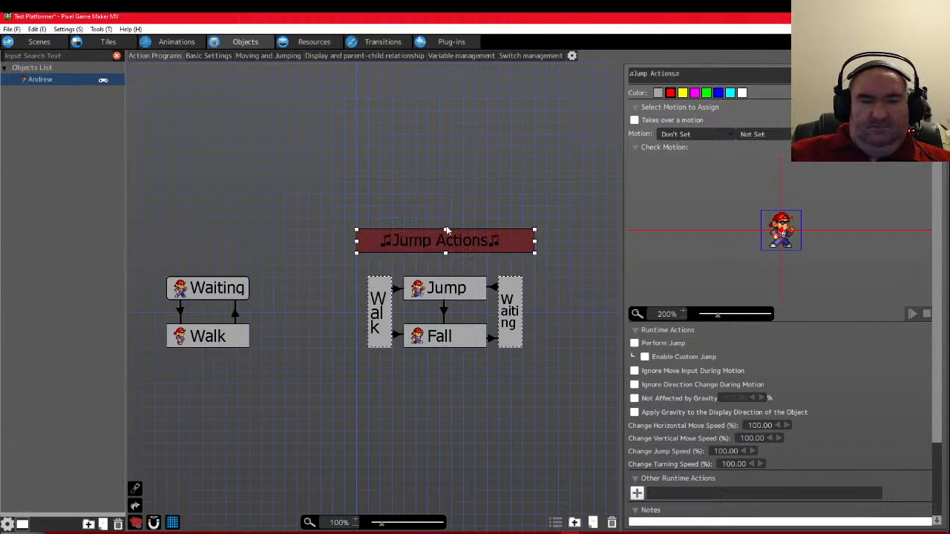
left_click(455, 424)
left_click(361, 242)
left_click_drag(361, 242, 373, 245)
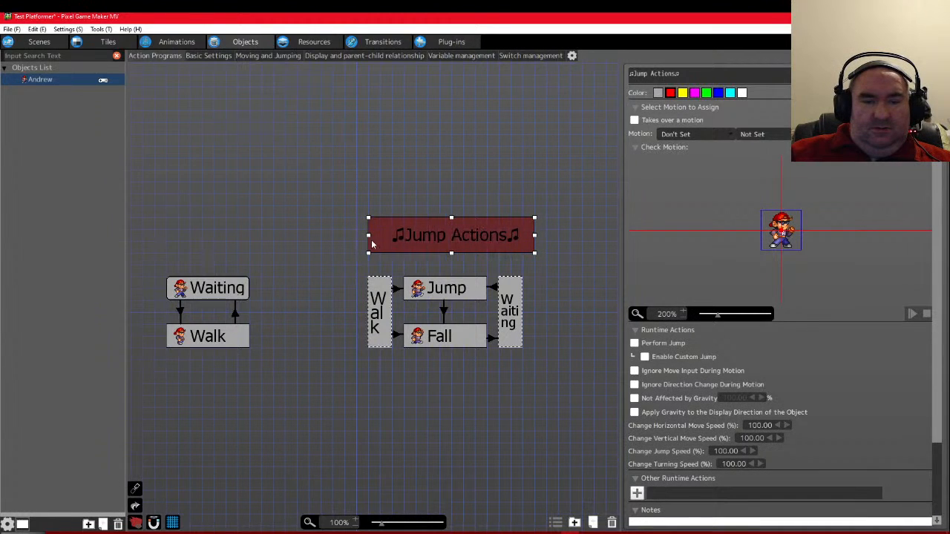
left_click_drag(534, 236, 522, 236)
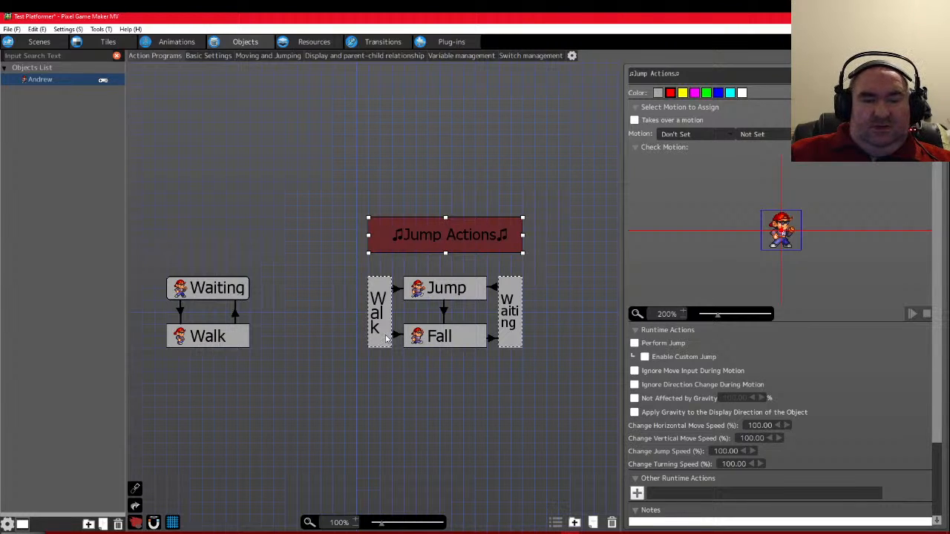
Color the Waiting action blue, with the blue swatch adjusted to red 53, green 127, blue 255 at intensity 255
left_click(207, 298)
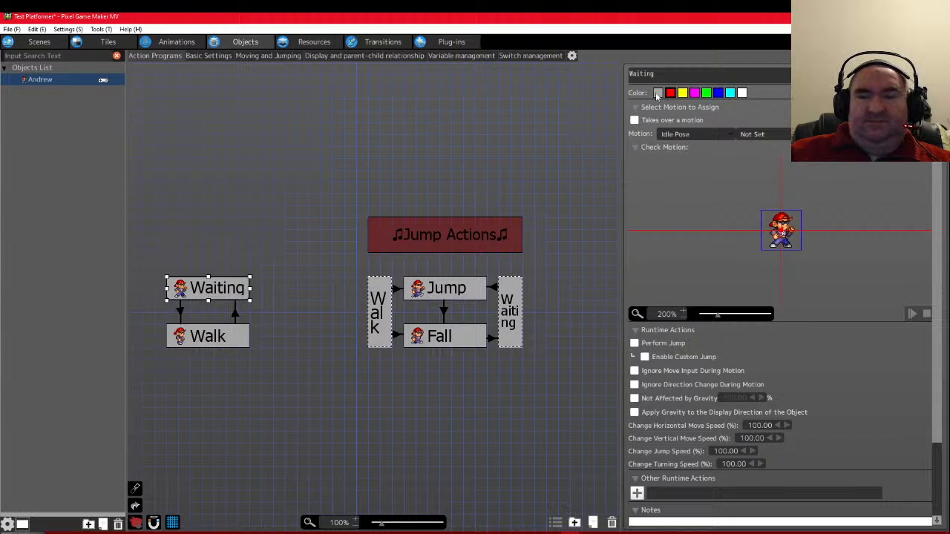
left_click(718, 93)
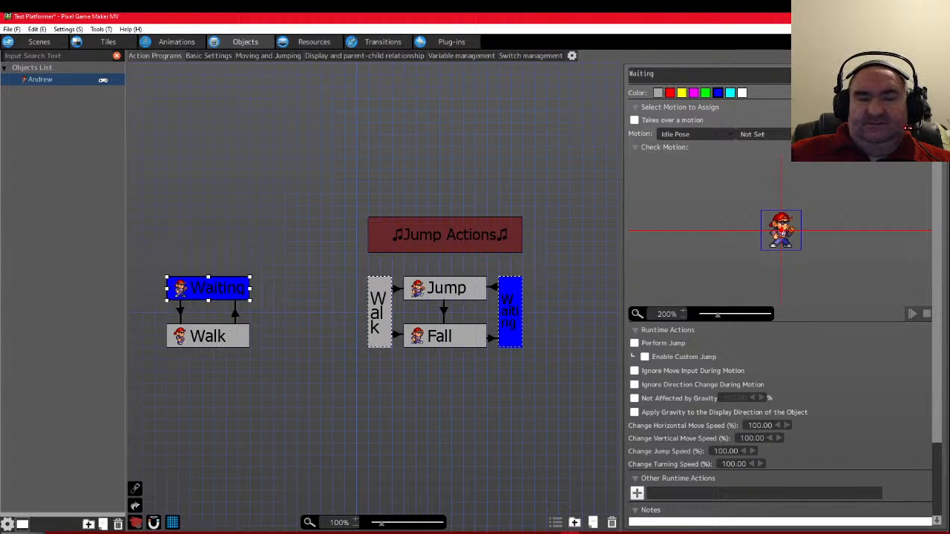
double_click(719, 95)
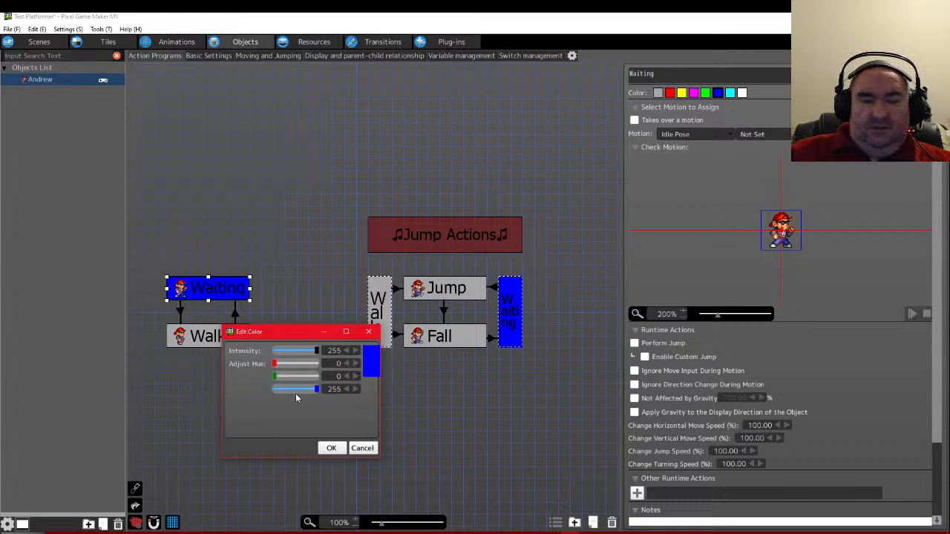
mouse_move(275, 377)
left_mouse_down()
mouse_move(296, 375)
mouse_move(283, 363)
left_mouse_up()
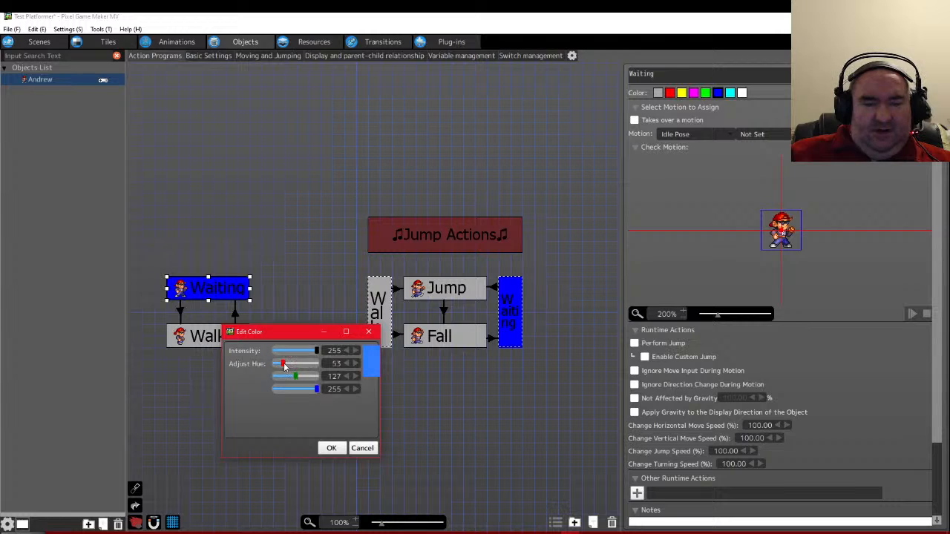
left_click(331, 448)
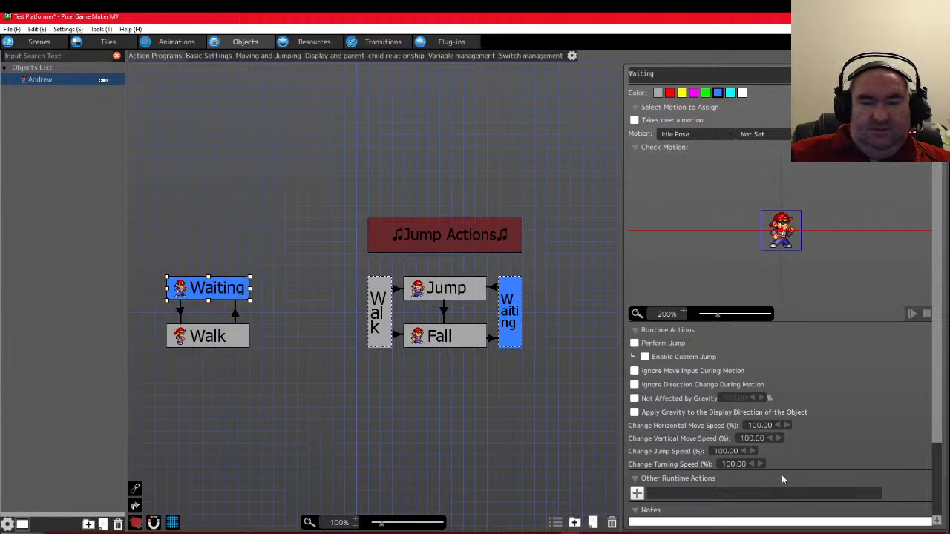
Color the original Walk action red
left_click(219, 337)
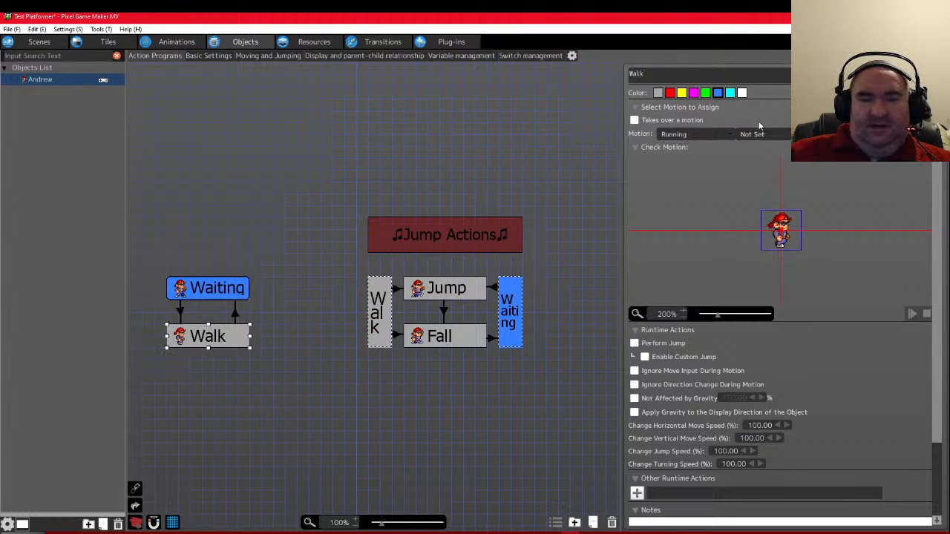
left_click(670, 92)
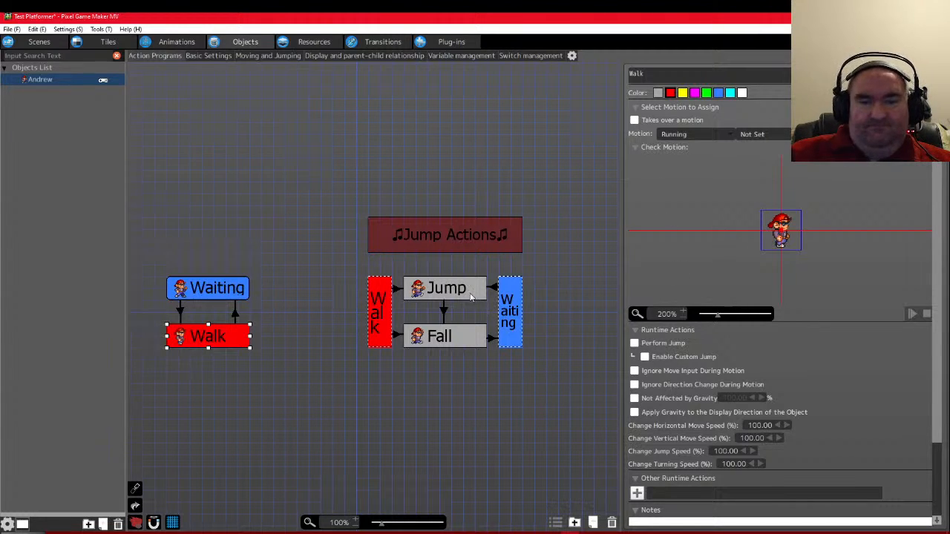
left_click(565, 305)
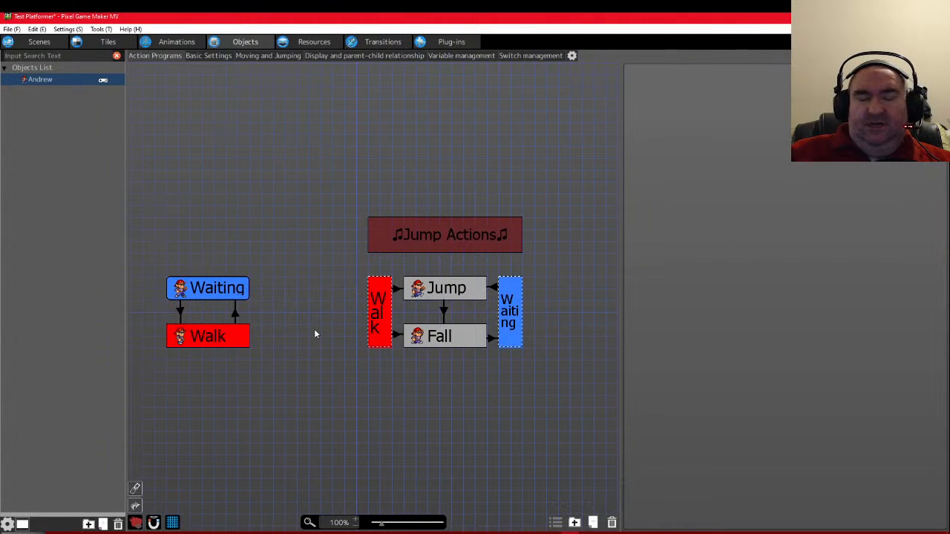
Try magenta and blue on the Jump action before coloring it yellow, and color the Fall action green
left_click(446, 292)
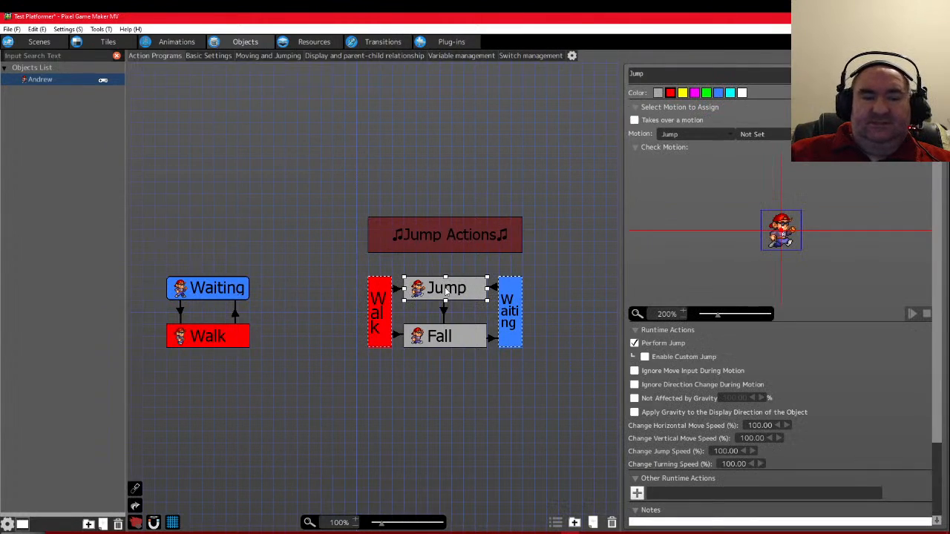
left_click(694, 94)
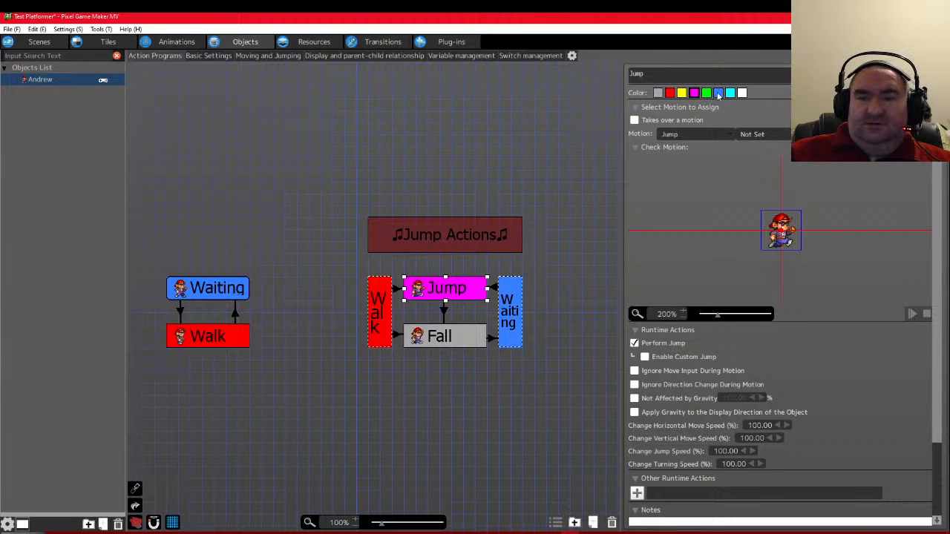
left_click(717, 94)
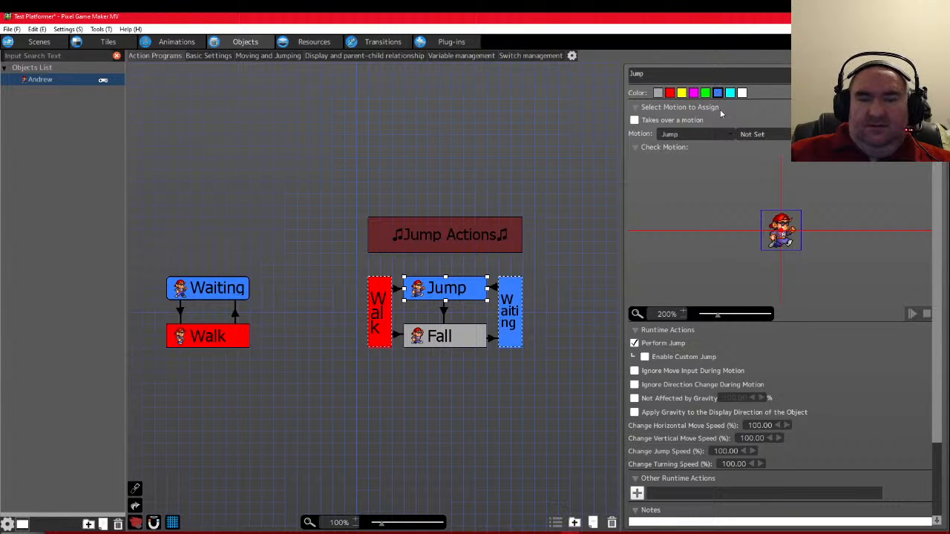
left_click(693, 95)
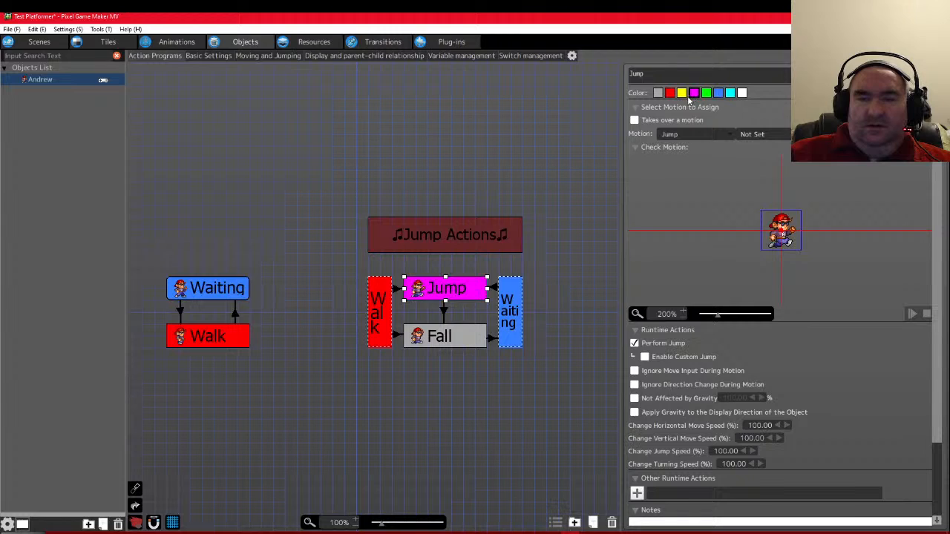
left_click(682, 94)
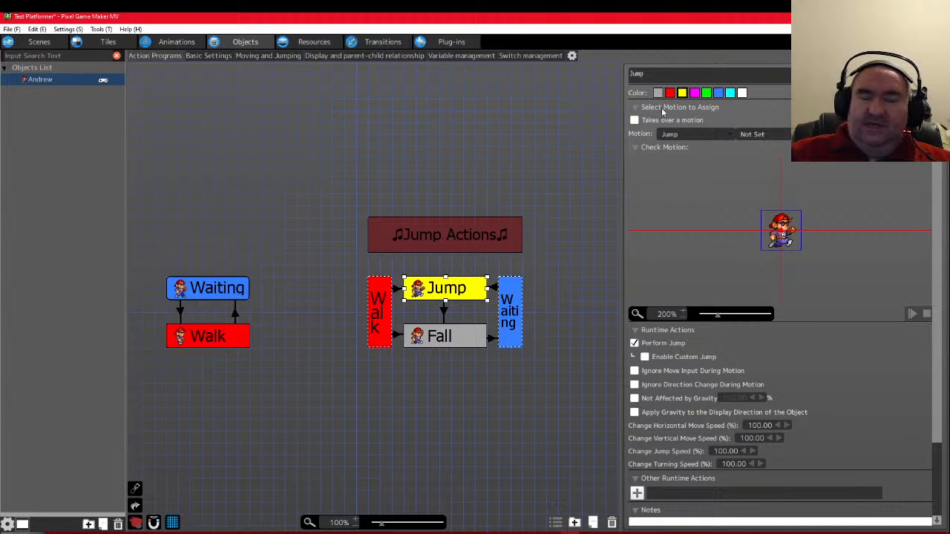
left_click(446, 340)
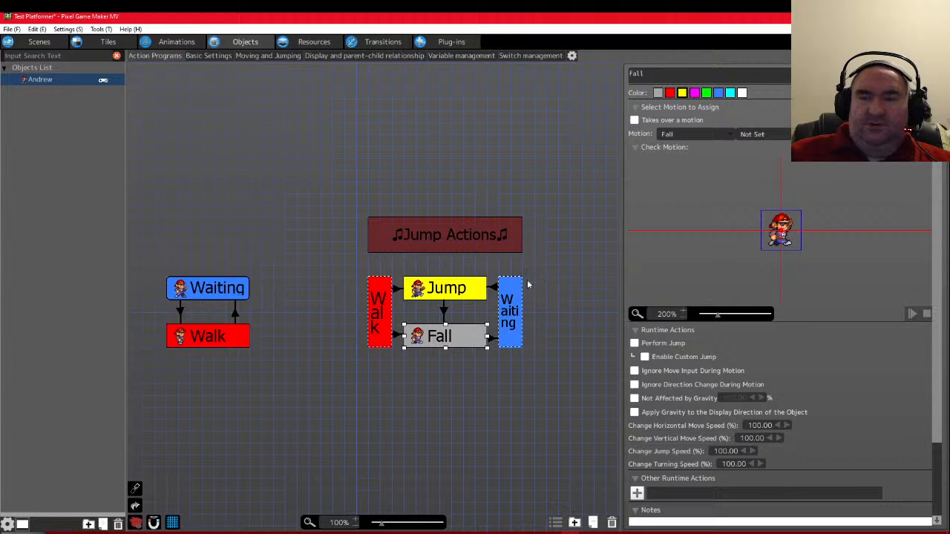
left_click(705, 93)
left_click(410, 423)
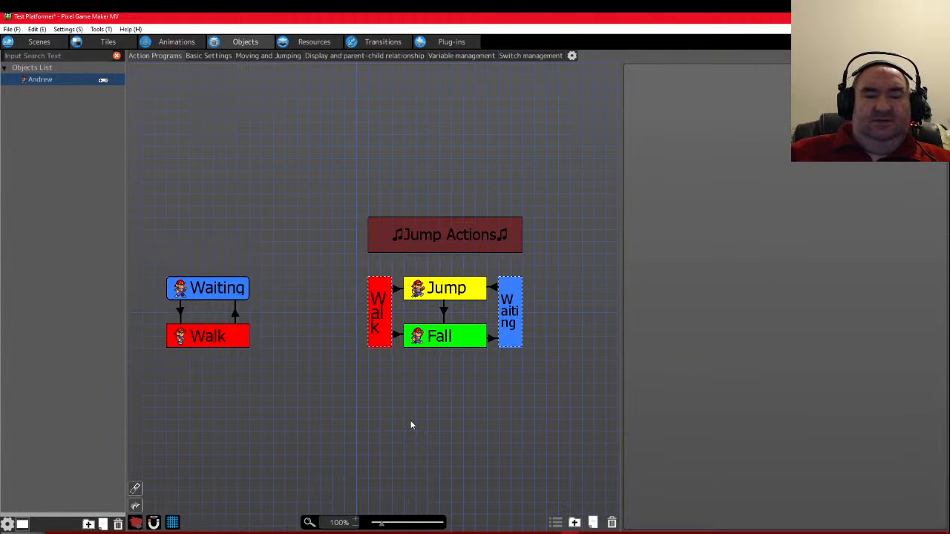
Move the Walk shortcut one grid cell away from Jump and Fall, and open the settings of the Walk-to-Fall link
key("Left")
key("Left")
key("Right")
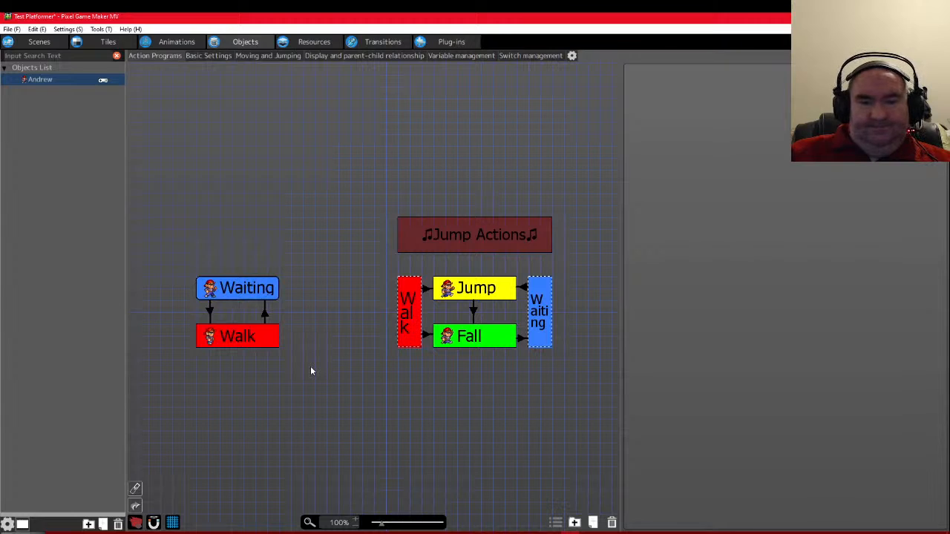
left_click_drag(412, 317, 401, 319)
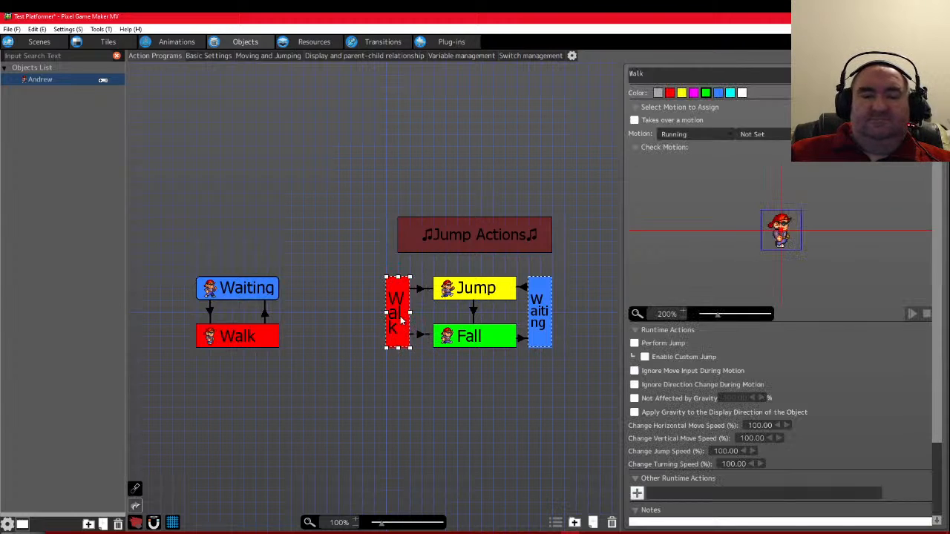
left_click(420, 337)
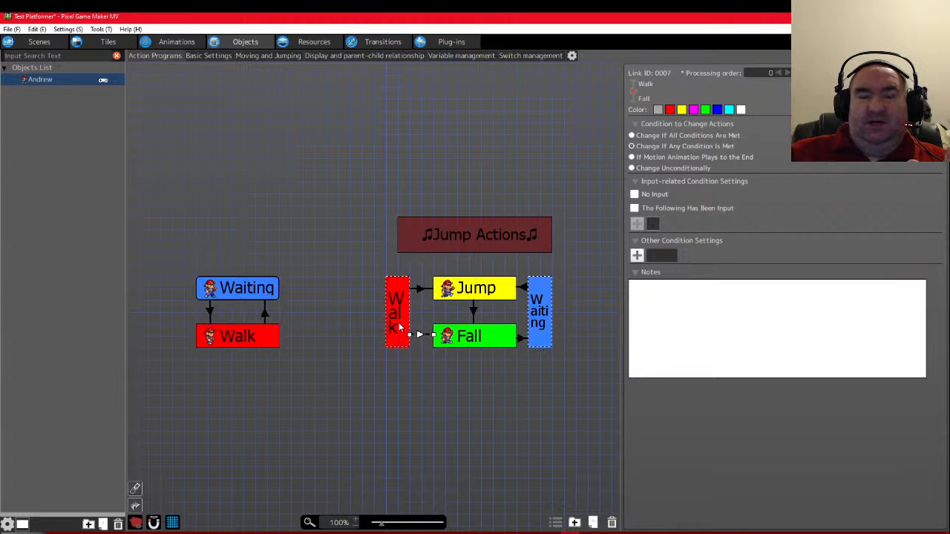
Move the Waiting shortcut one grid cell away from Jump and Fall
left_click_drag(542, 326, 553, 327)
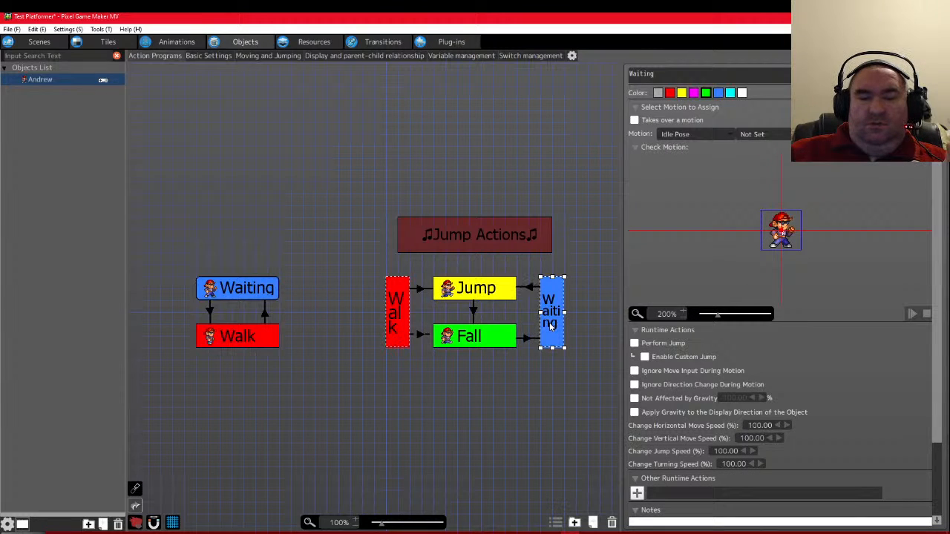
left_click(479, 343)
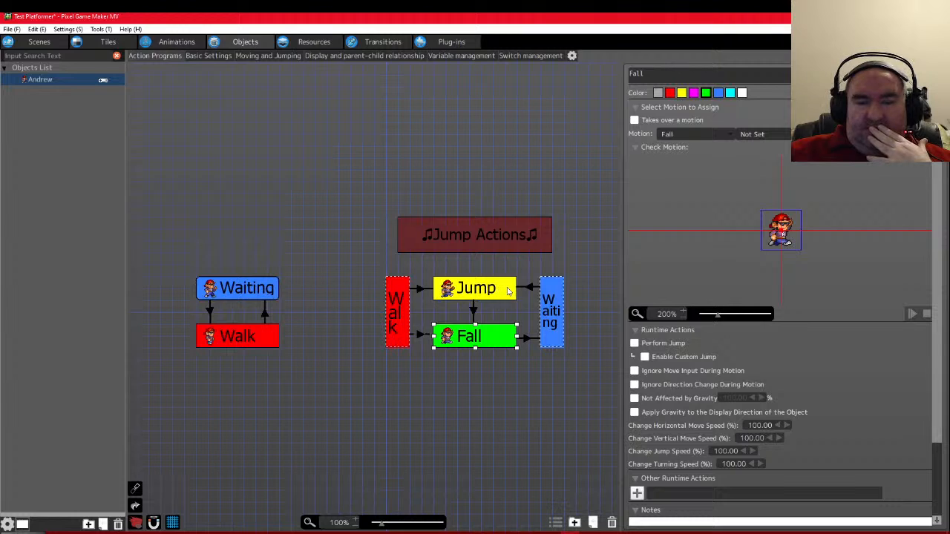
Check the Fall-to-Waiting link's Contact with Tile's Wall Detection condition and copy it
left_click(526, 338)
double_click(686, 259)
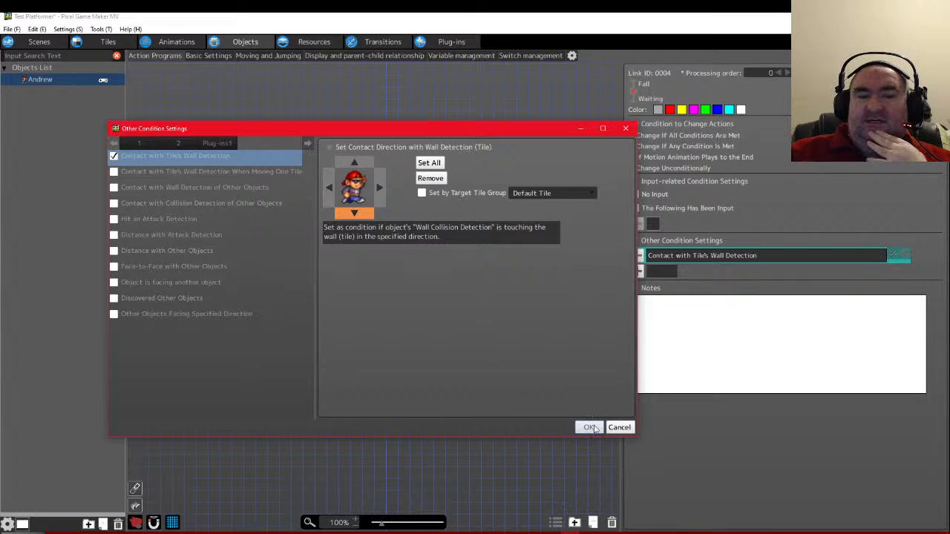
left_click(587, 427)
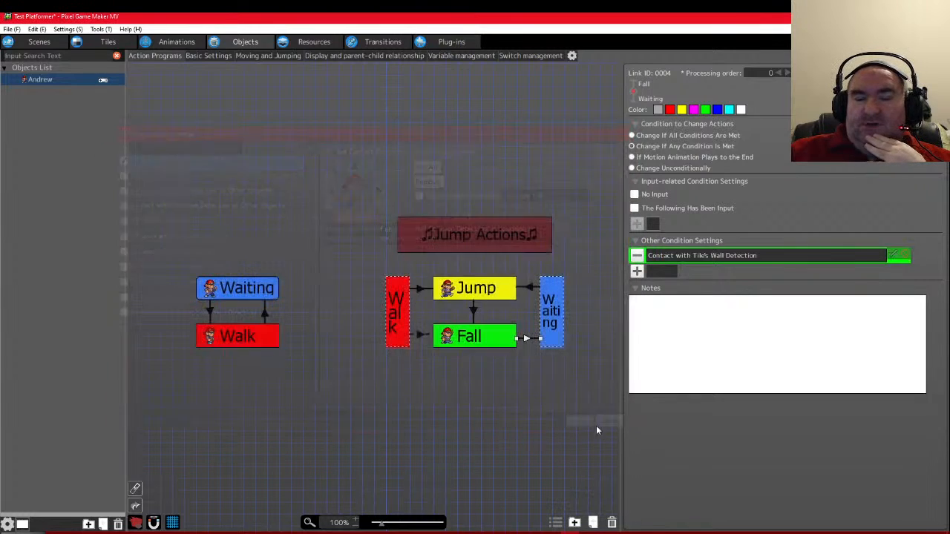
right_click(733, 260)
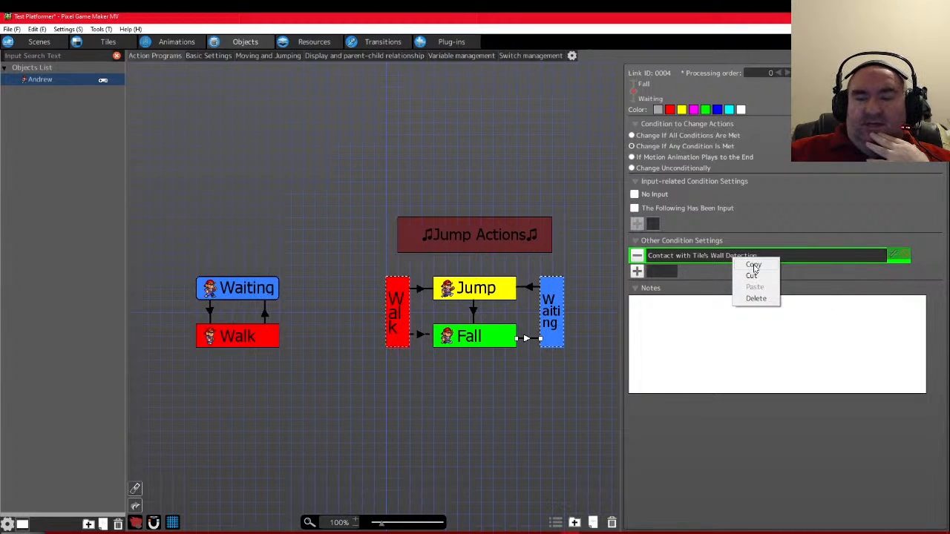
key("Escape")
Paste the copied tile wall contact condition into the Walk-to-Fall link's other condition settings
left_click(420, 336)
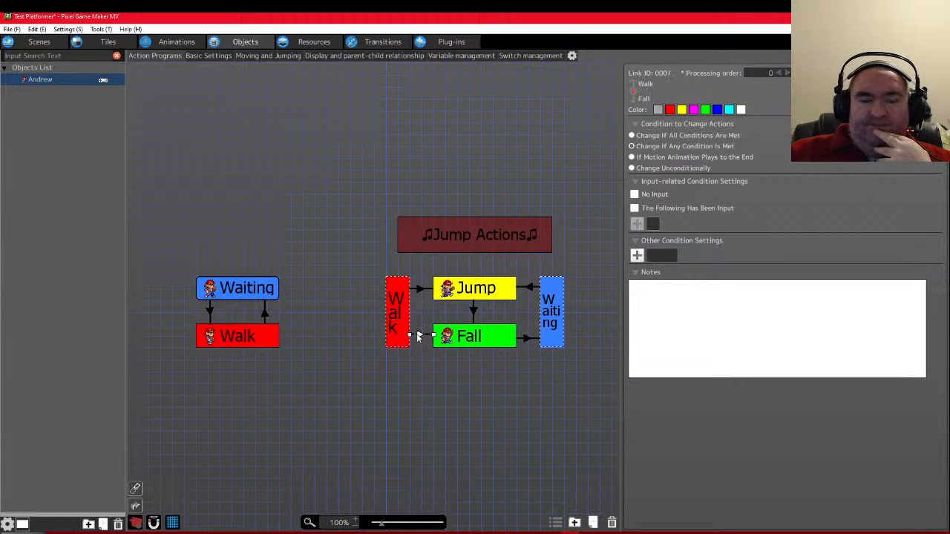
right_click(662, 258)
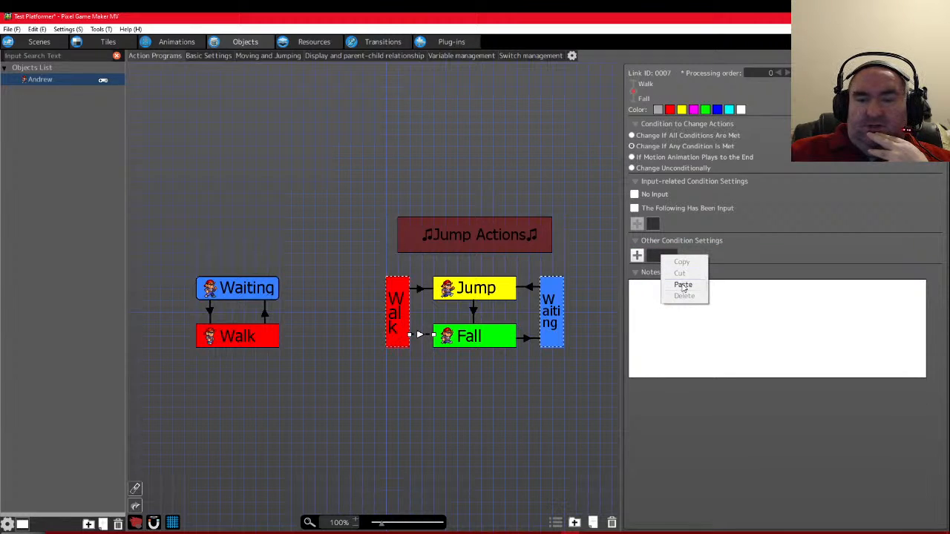
left_click(683, 285)
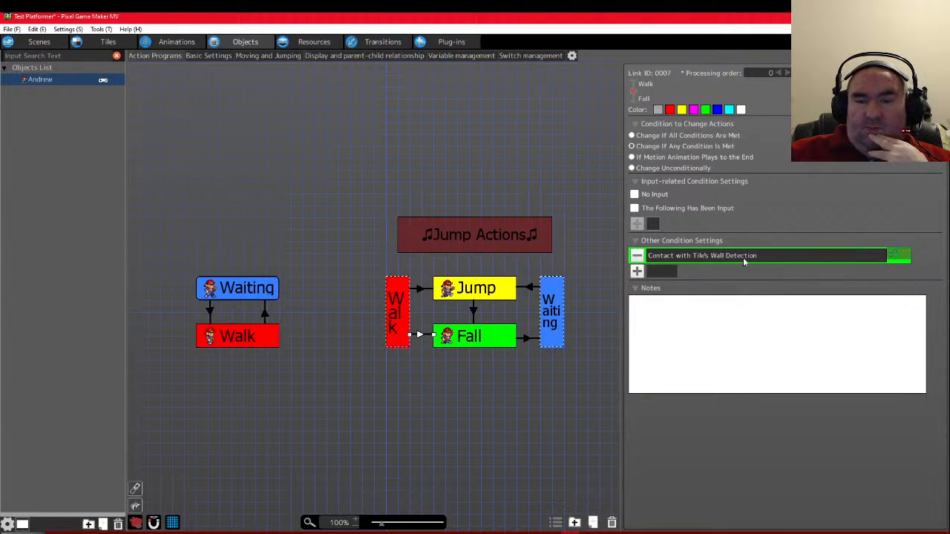
left_click(905, 256)
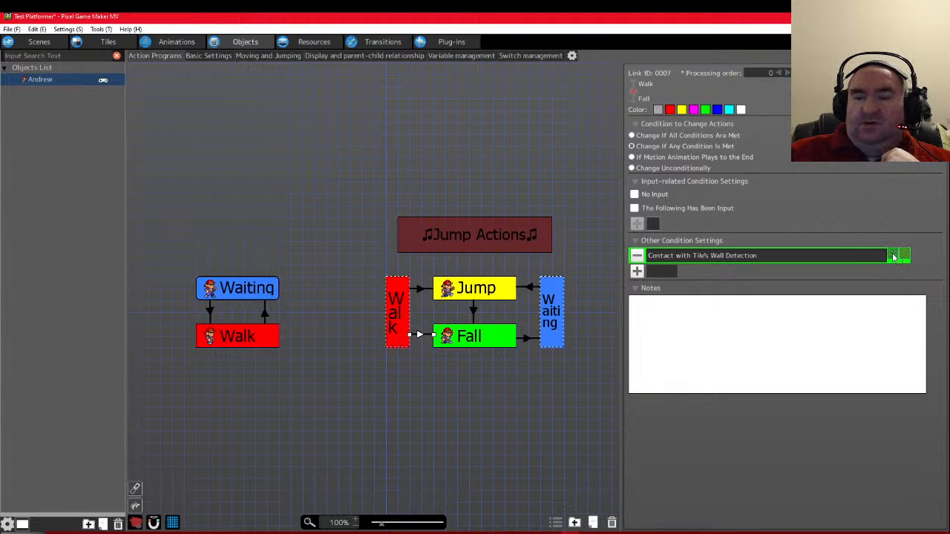
left_click(903, 255)
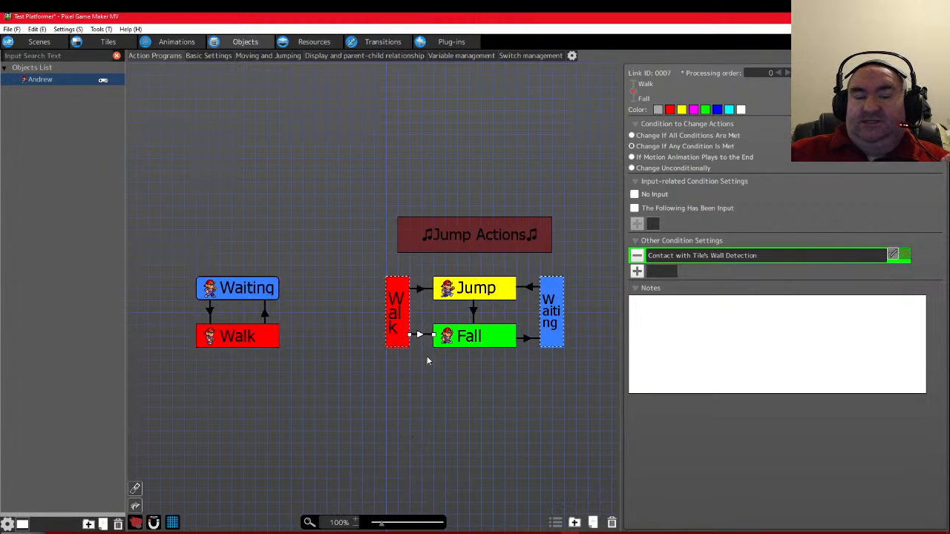
Move the original Waiting action one grid cell closer to the Walk action
left_click(463, 335)
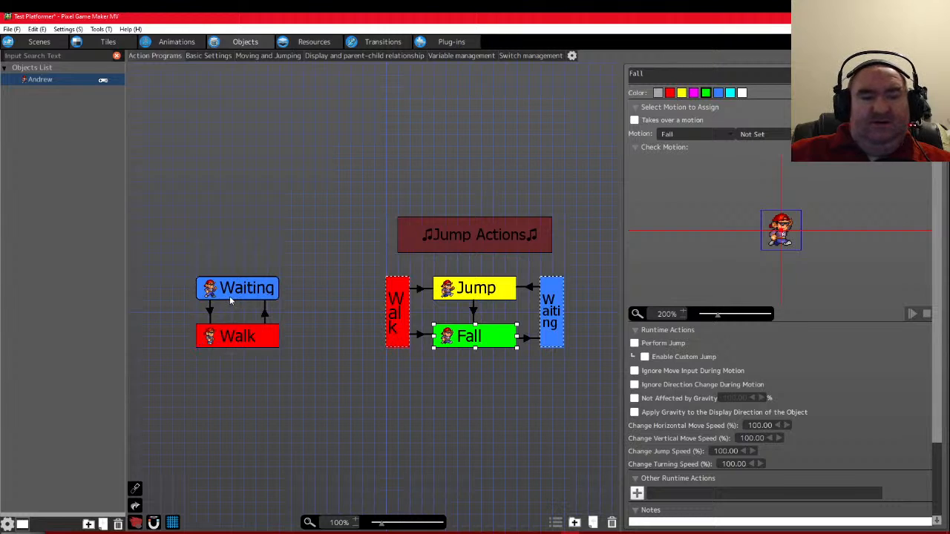
left_click_drag(230, 292, 230, 304)
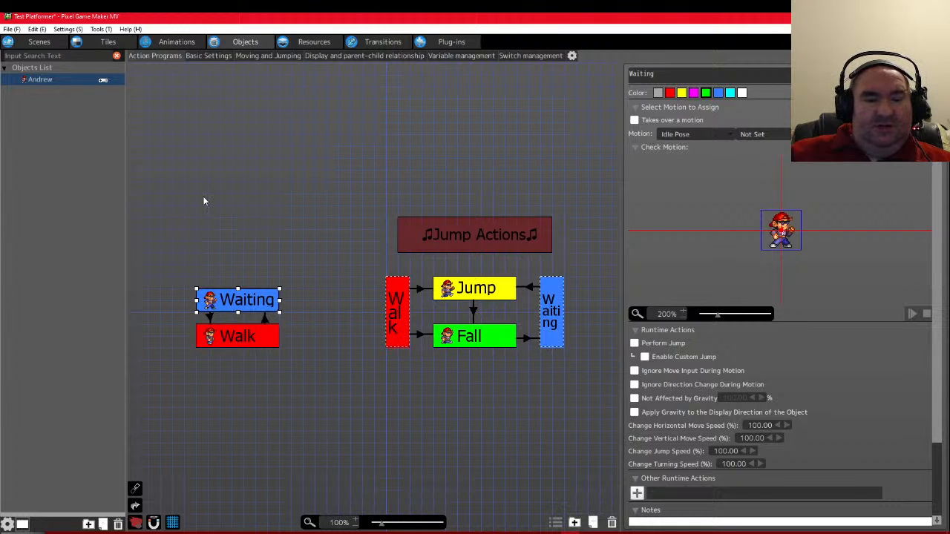
right_click(171, 209)
Duplicate the Jump Actions header and place the copy centered above the original Waiting and Walk actions
left_click(468, 226)
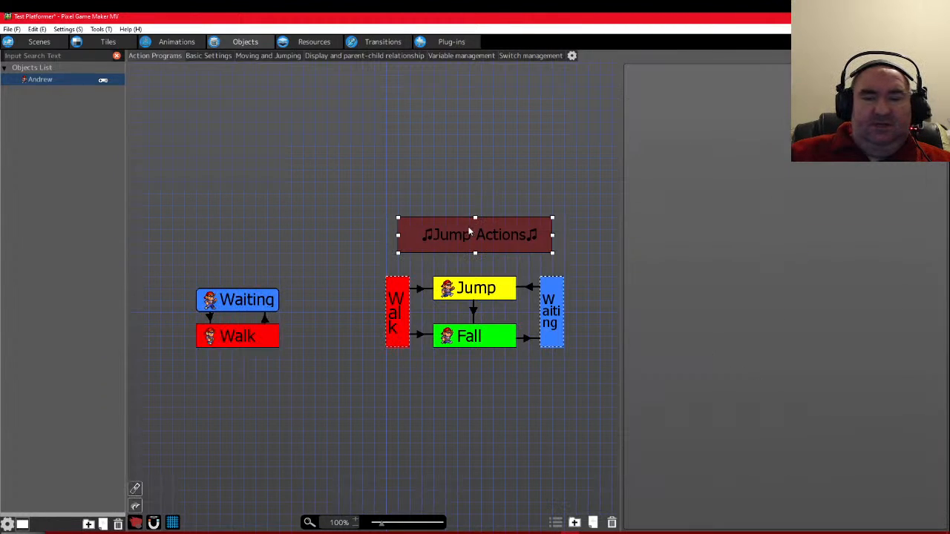
right_click(469, 226)
left_click(354, 227)
right_click(273, 145)
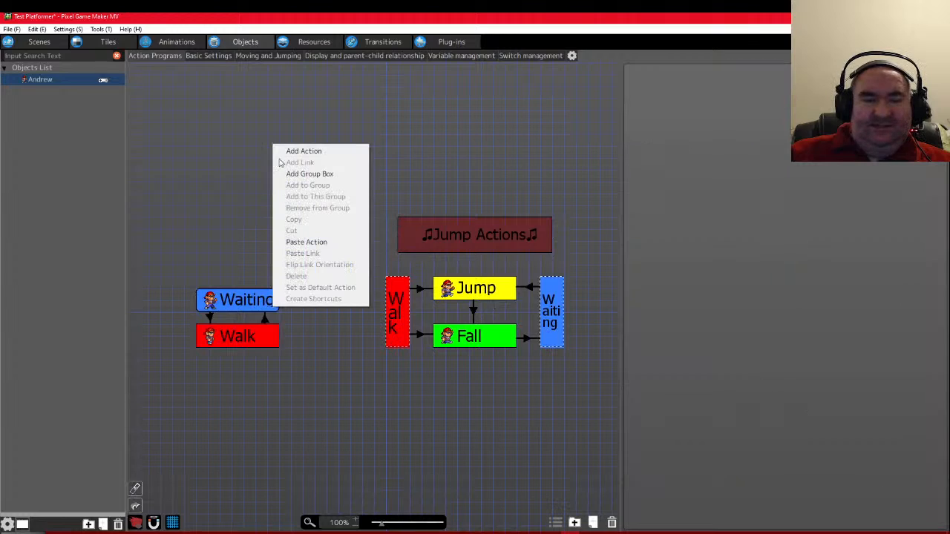
left_click(296, 243)
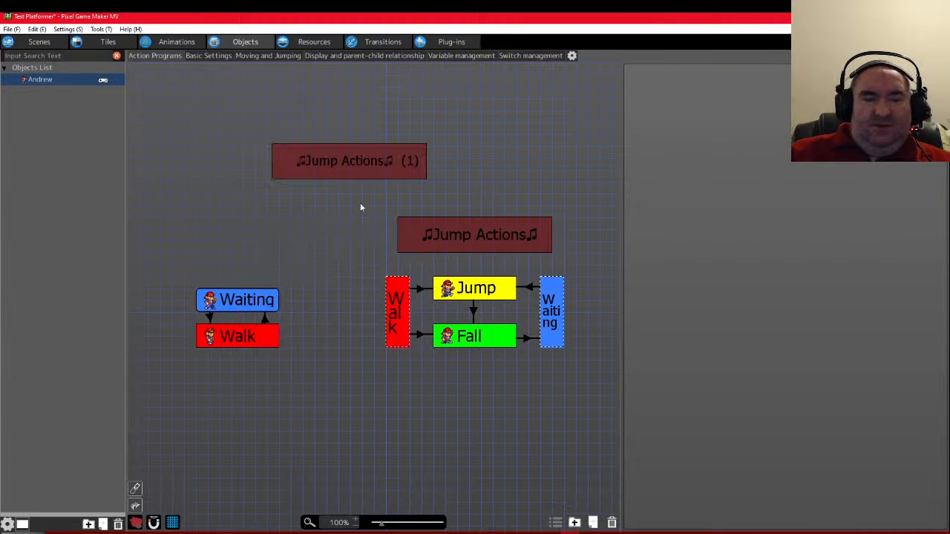
left_click_drag(334, 172, 245, 257)
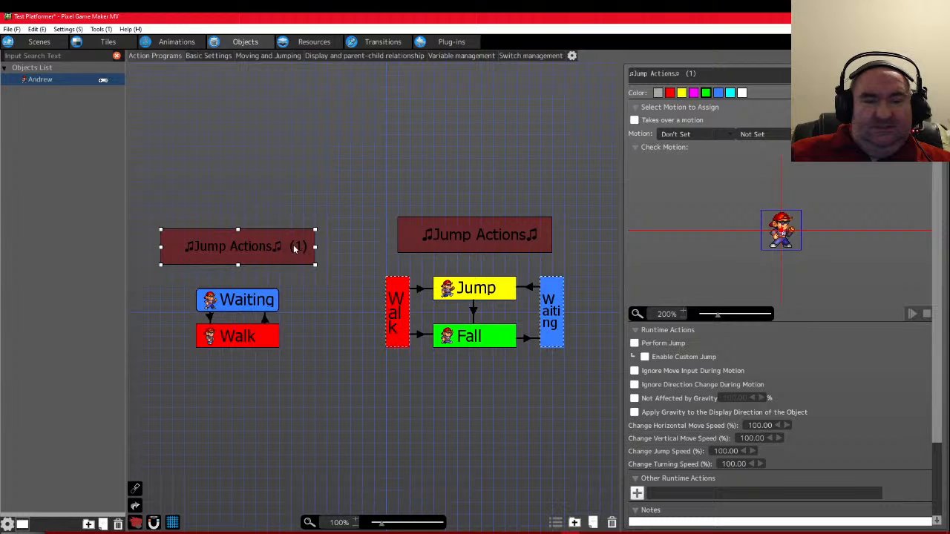
Rename the duplicated header ♫Waiting♫, keeping the music notes on both sides
key("BackSpace")
key("BackSpace")
key("BackSpace")
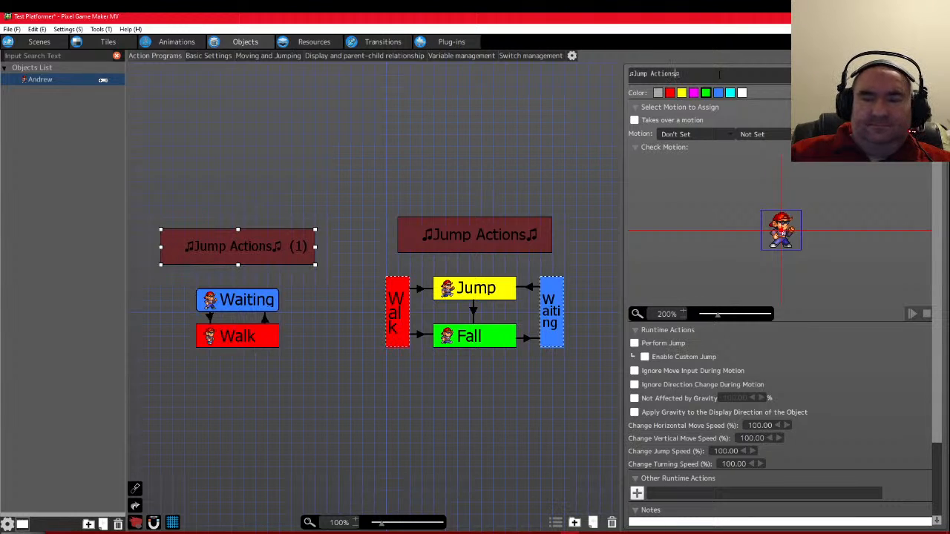
key("shift+Left")
key("shift+Left")
key("shift+Left")
key("shift+Left")
key("shift+Left")
key("shift+Left")
key("shift+Left")
key("shift+Left")
key("shift+Left")
key("shift+Left")
key("shift+Left")
key("shift+Left")
key("shift+Left")
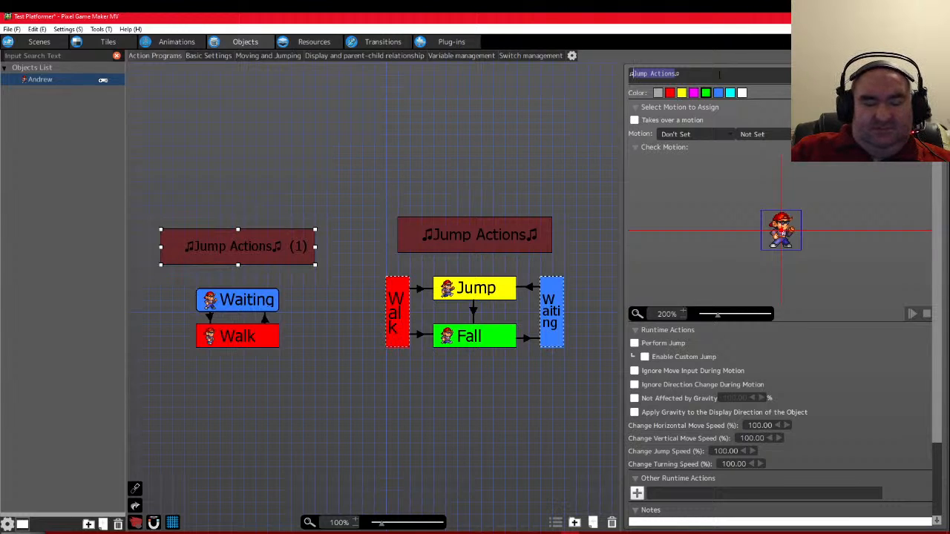
type("B")
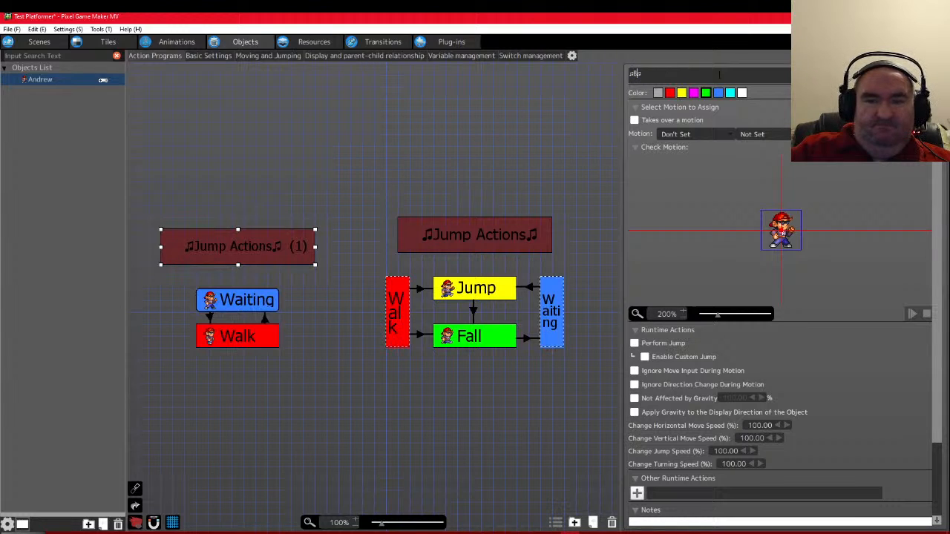
key("BackSpace")
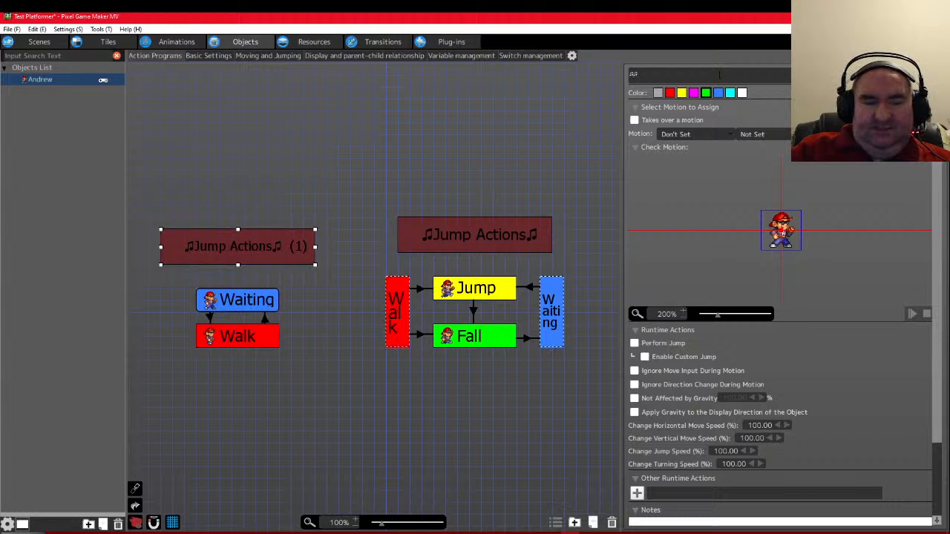
type("Waiting")
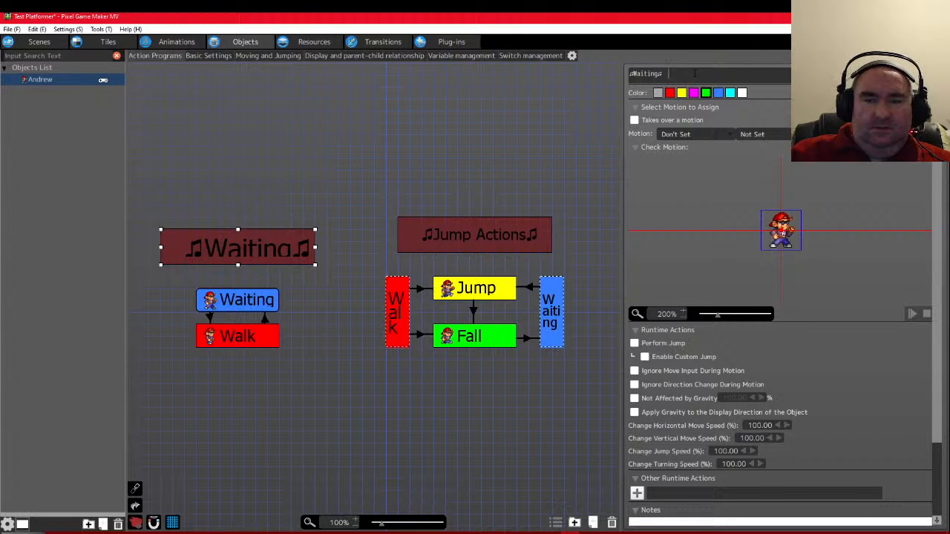
left_click(395, 158)
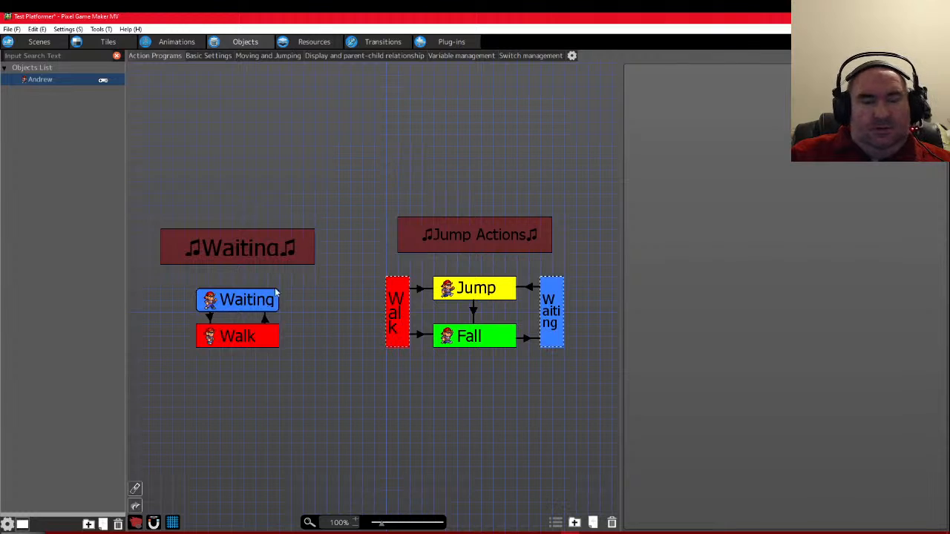
Move the ♫Waiting♫ header one grid cell closer to the Waiting action and pad its name with trailing spaces
left_click_drag(224, 252, 224, 264)
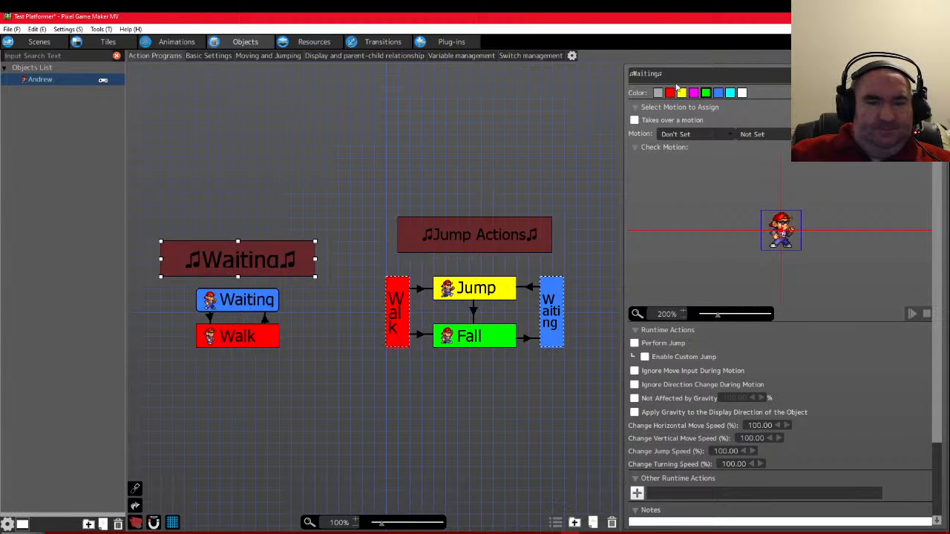
left_click(334, 114)
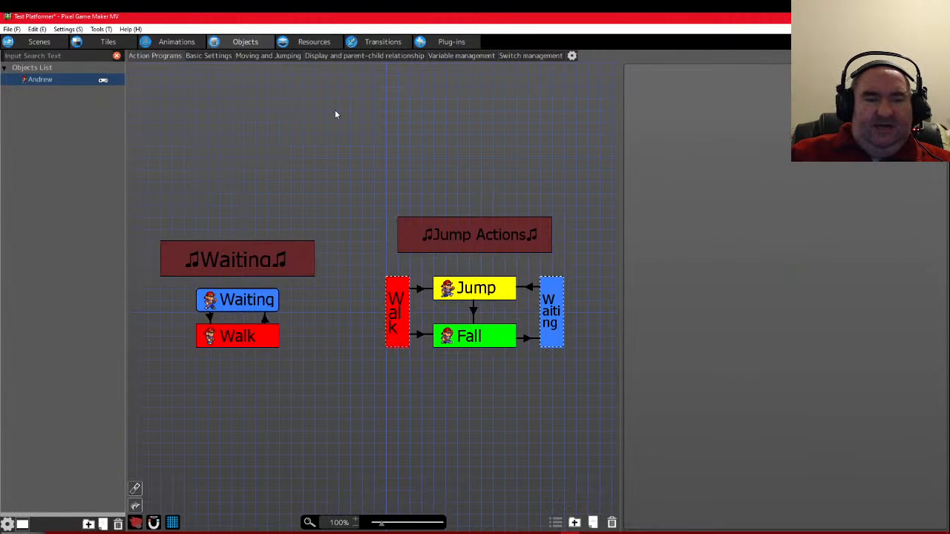
left_click(253, 247)
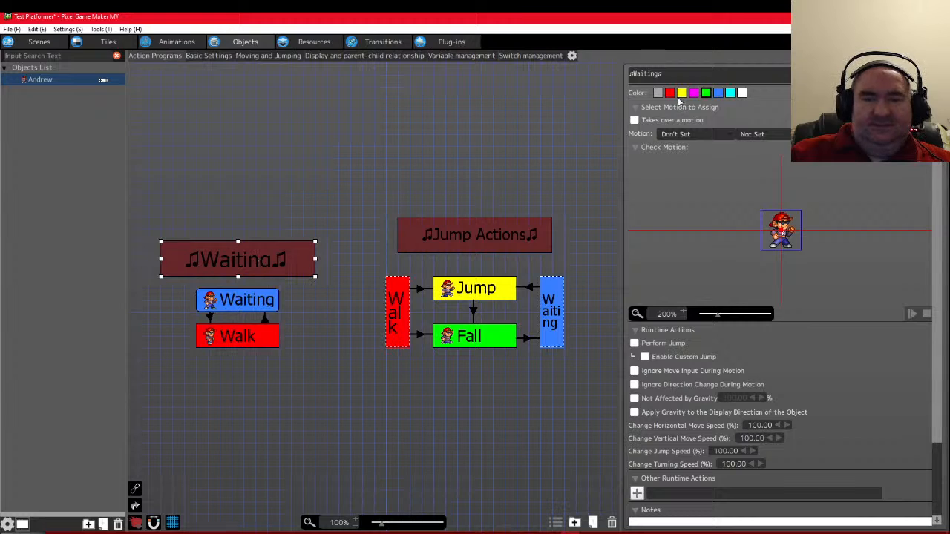
left_click(320, 158)
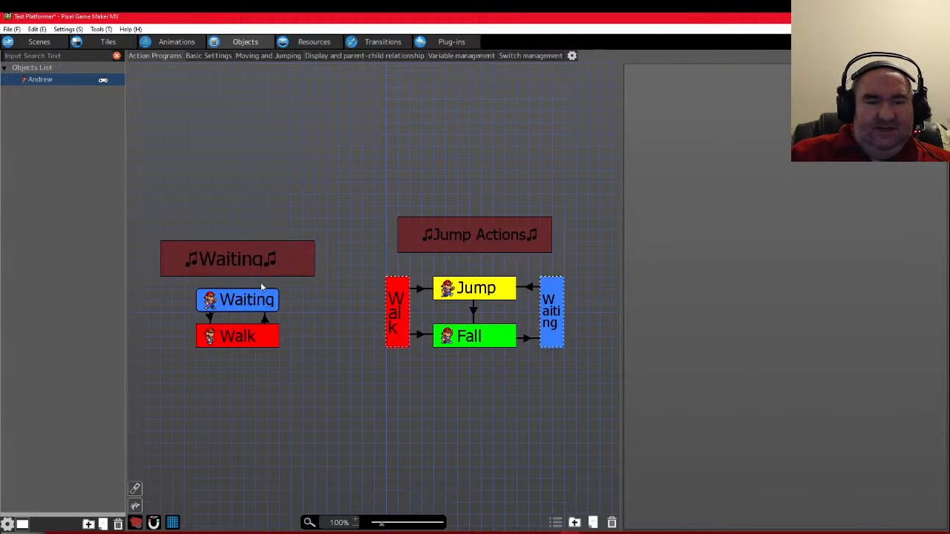
Make the ♫Waiting♫ header one grid cell shorter in height and two cells narrower, centered over the Waiting action
left_click(301, 268)
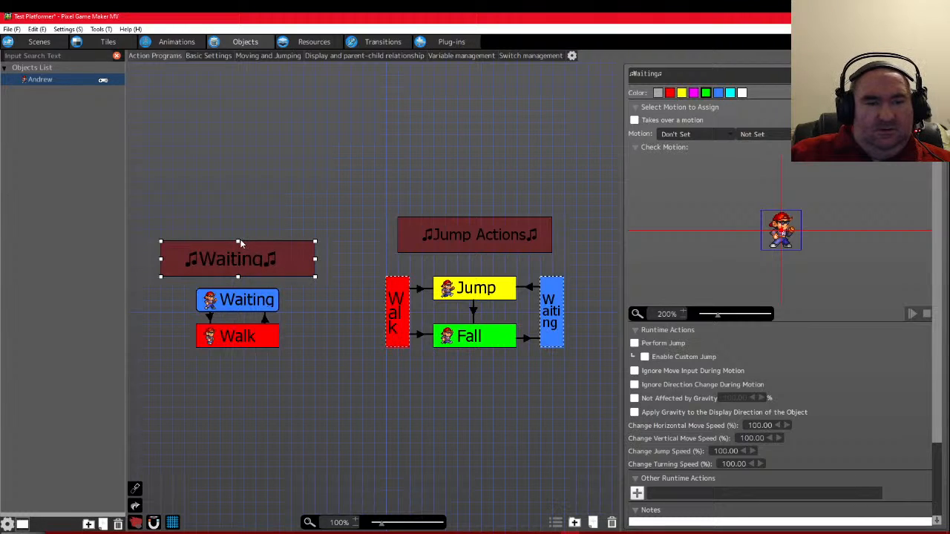
left_click_drag(238, 241, 239, 252)
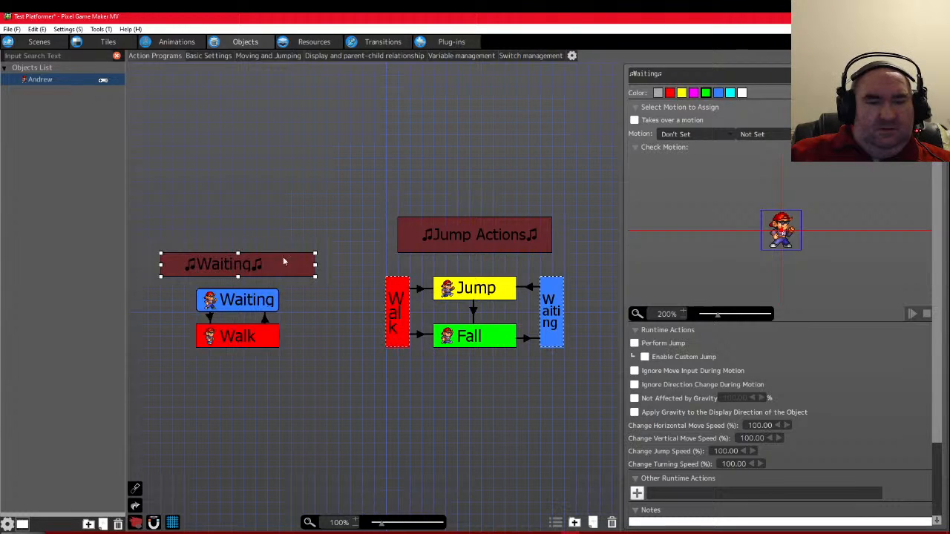
left_click_drag(316, 264, 247, 259)
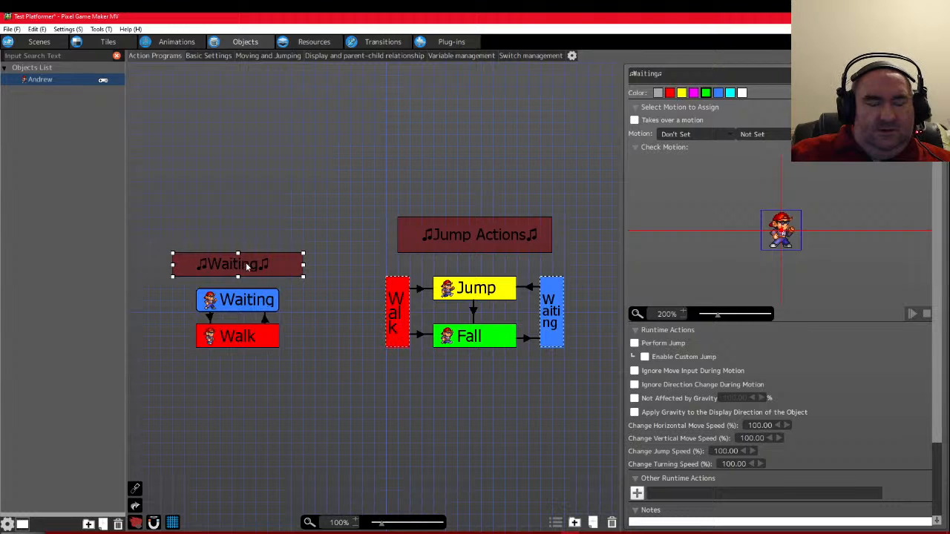
left_click(316, 287)
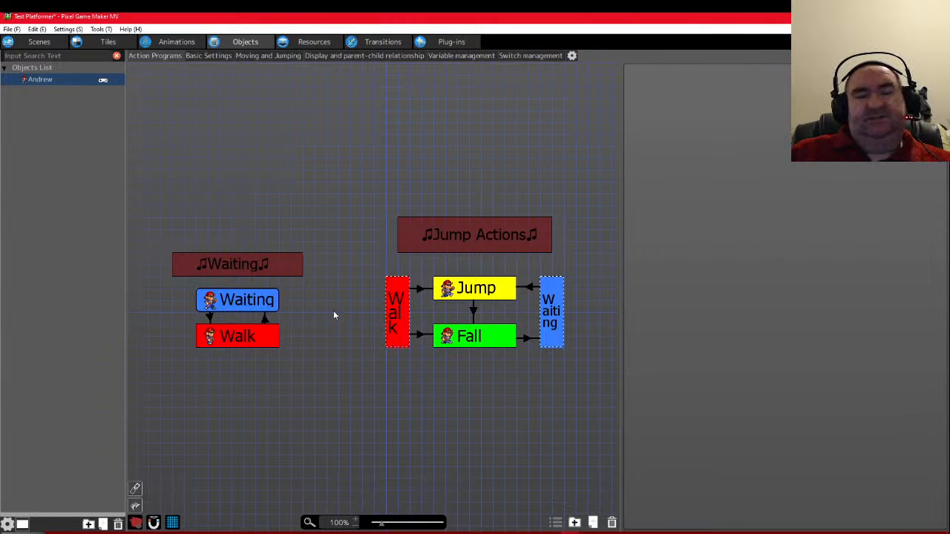
Move the resized ♫Waiting♫ header up one grid cell to leave a gap above the Waiting action
left_click(239, 266)
left_click_drag(240, 267, 241, 263)
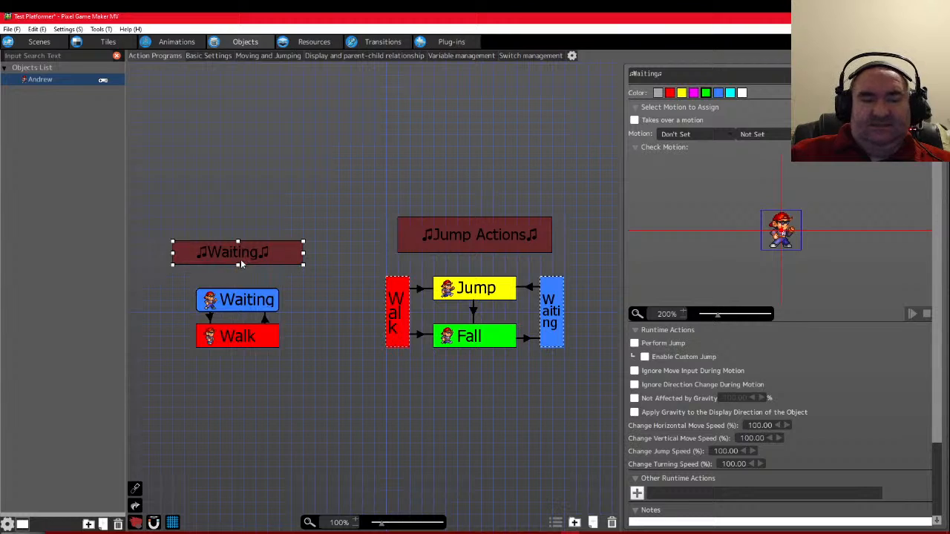
left_click(321, 355)
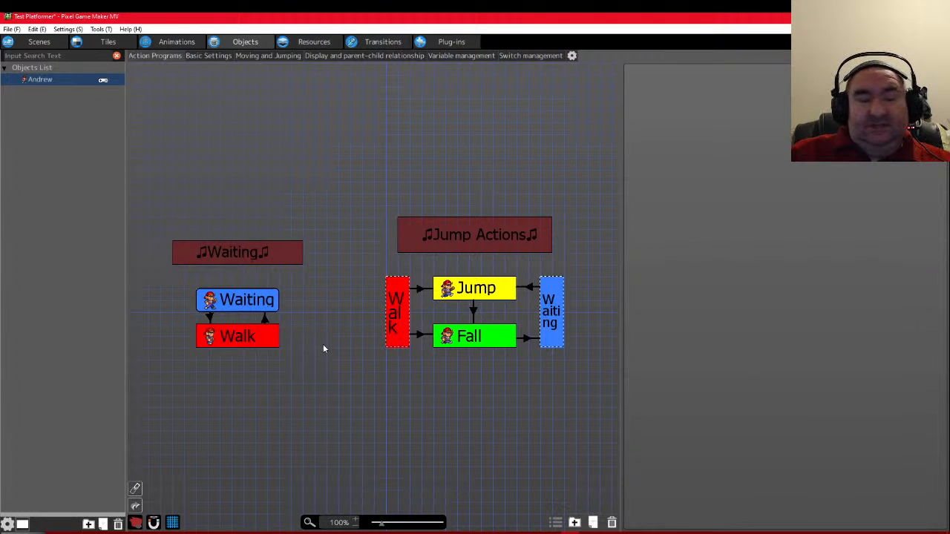
Review the player object's basic settings, and enable Accelerated for the Basic move type in its movement settings
left_click(210, 56)
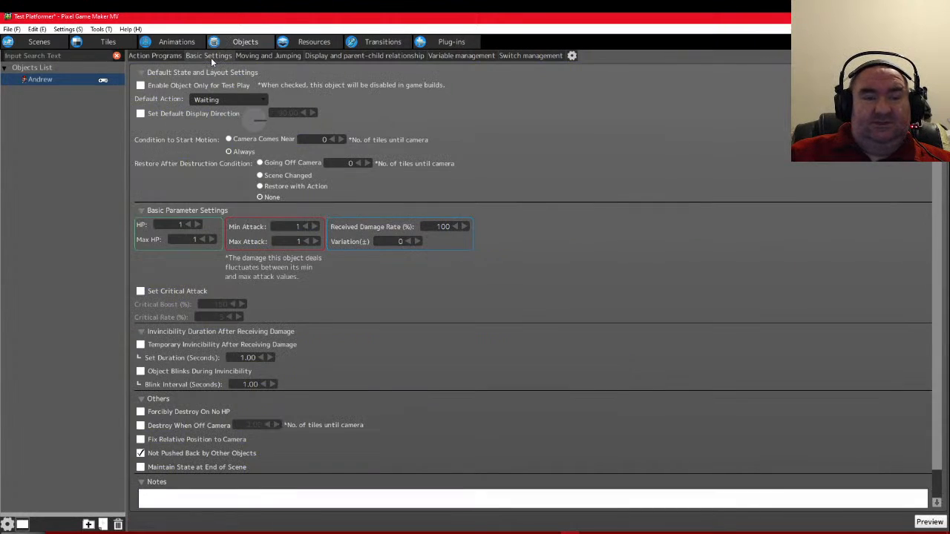
left_click(265, 56)
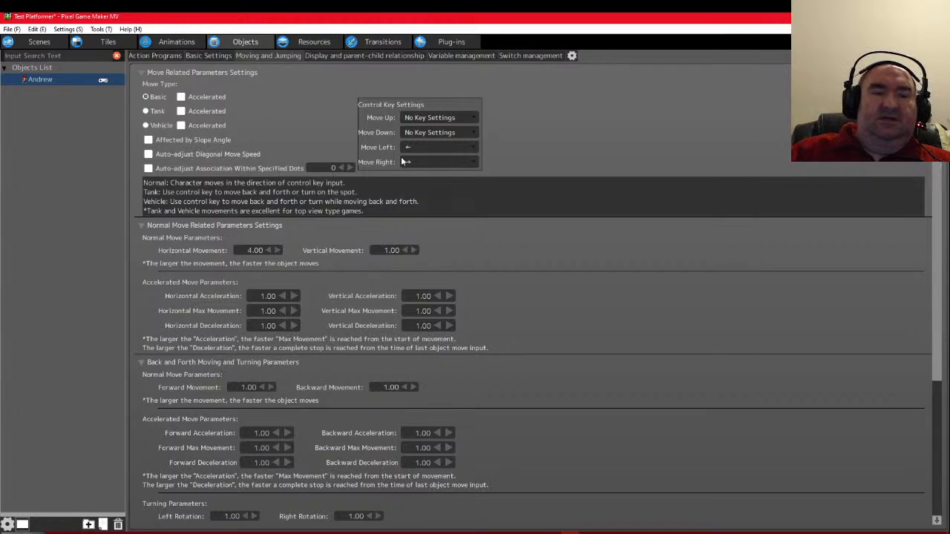
left_click(180, 97)
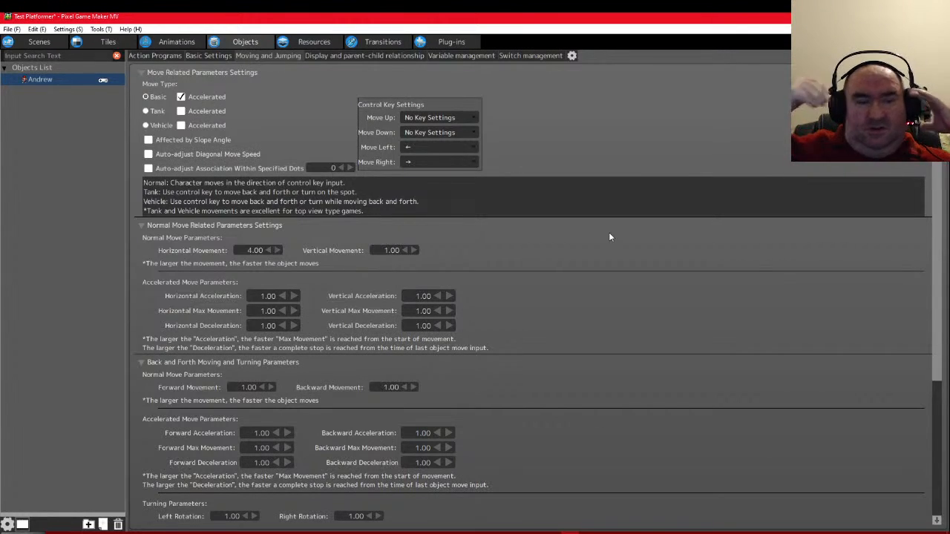
left_click(171, 43)
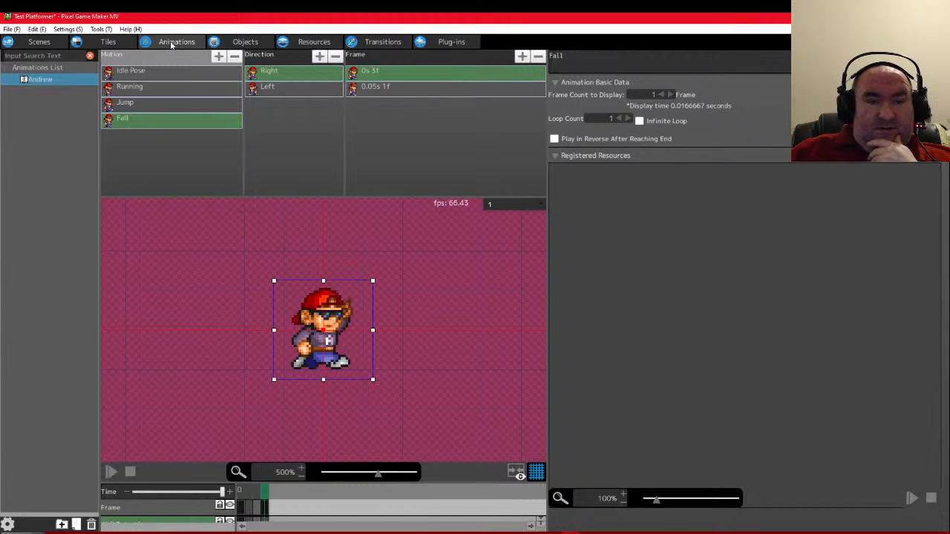
left_click(123, 46)
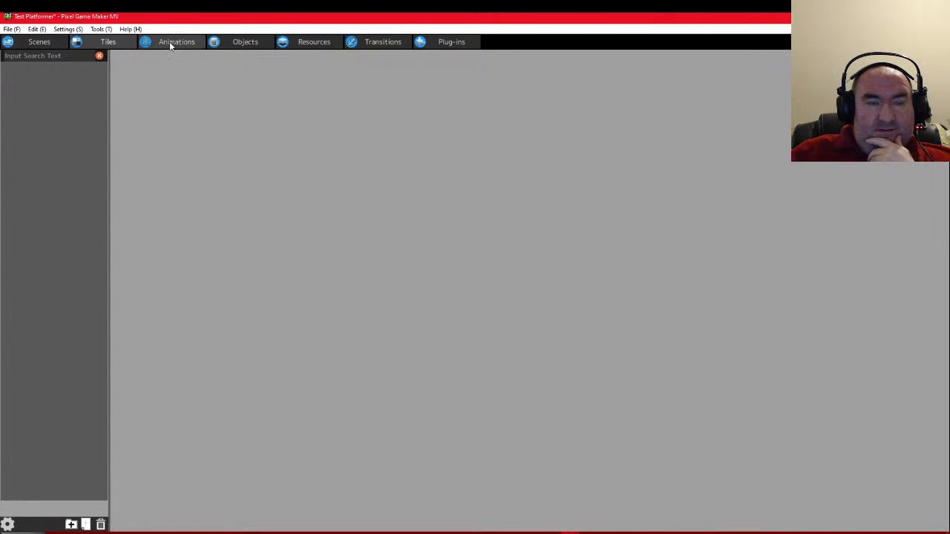
left_click(169, 43)
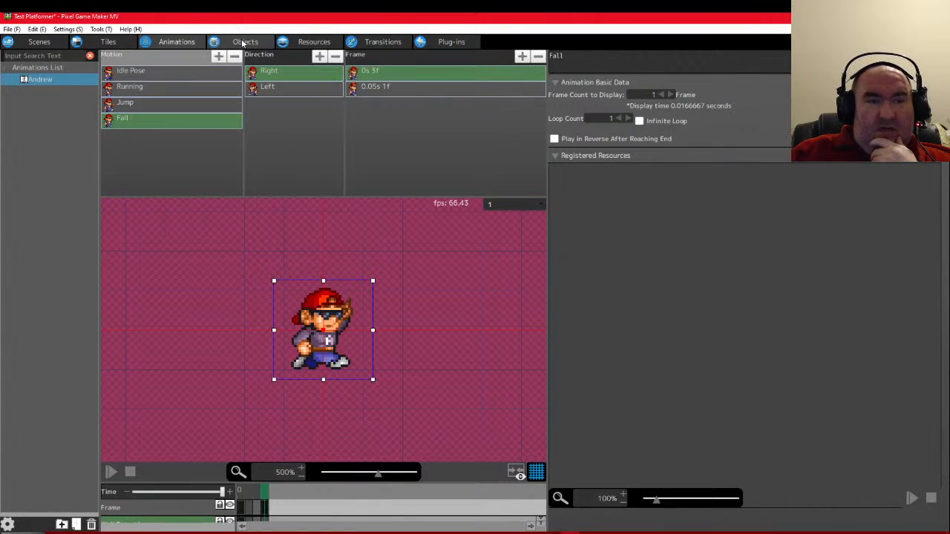
In scene001, rename Layer 2 as Main and leave Main as the active layer
left_click(28, 43)
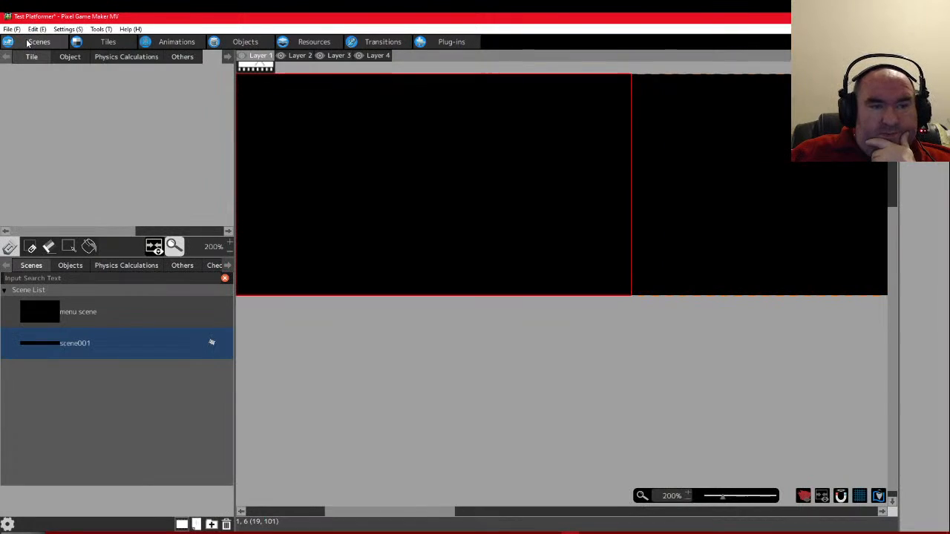
double_click(97, 345)
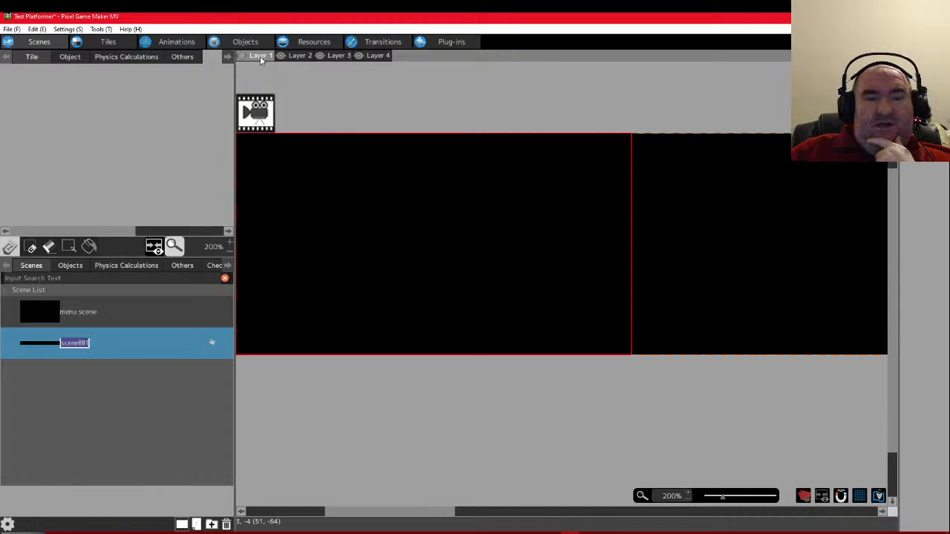
left_click(298, 56)
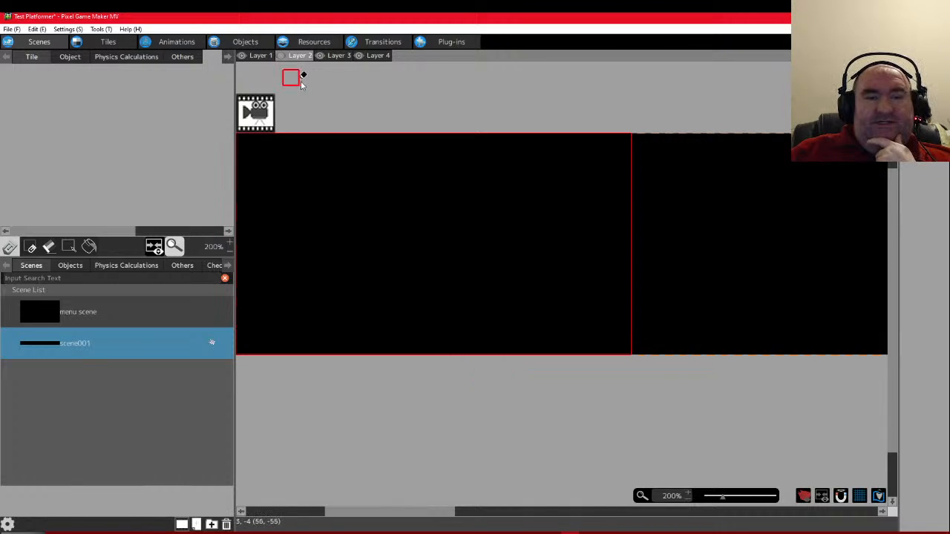
right_click(299, 60)
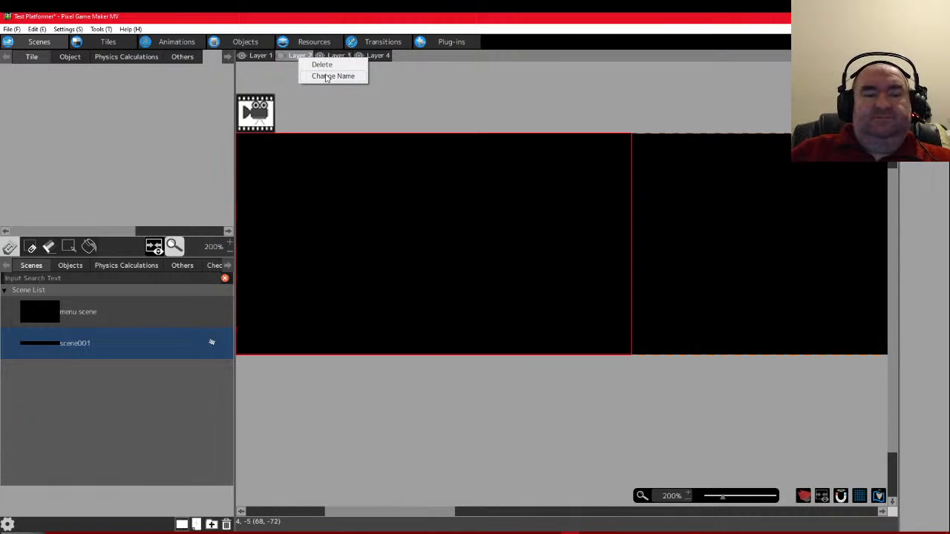
left_click(325, 77)
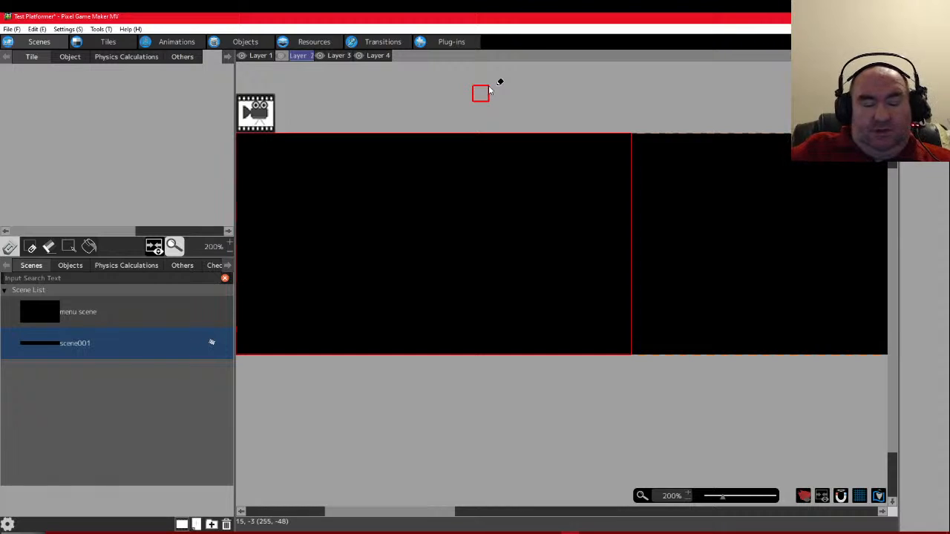
type("Main")
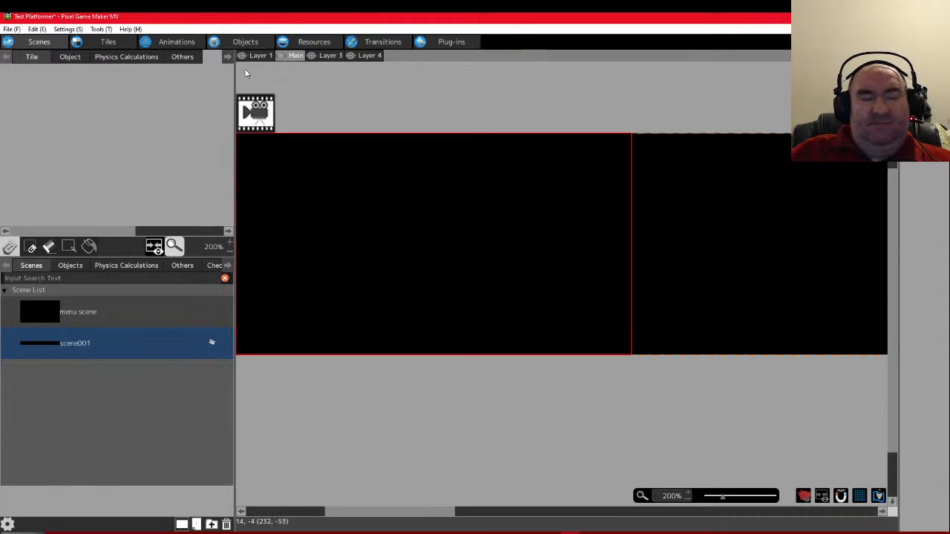
left_click(260, 58)
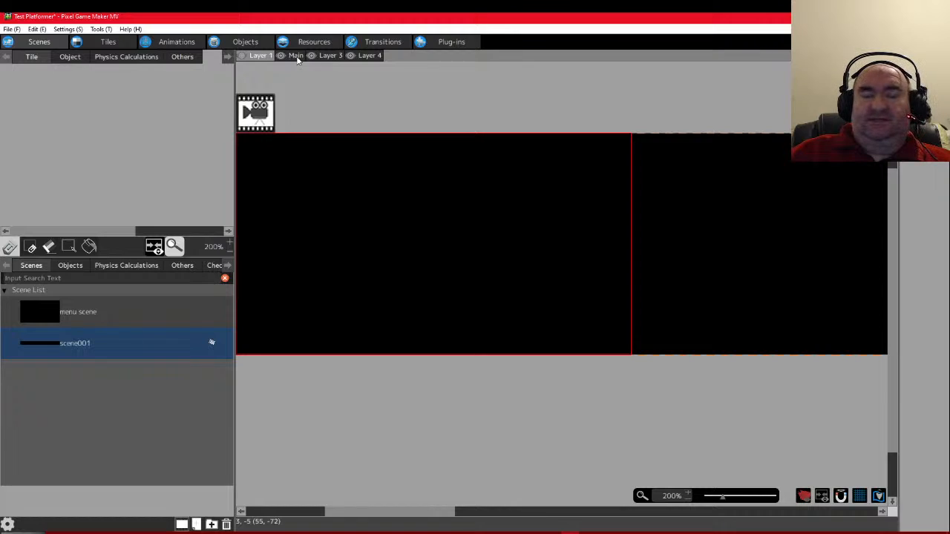
left_click(295, 56)
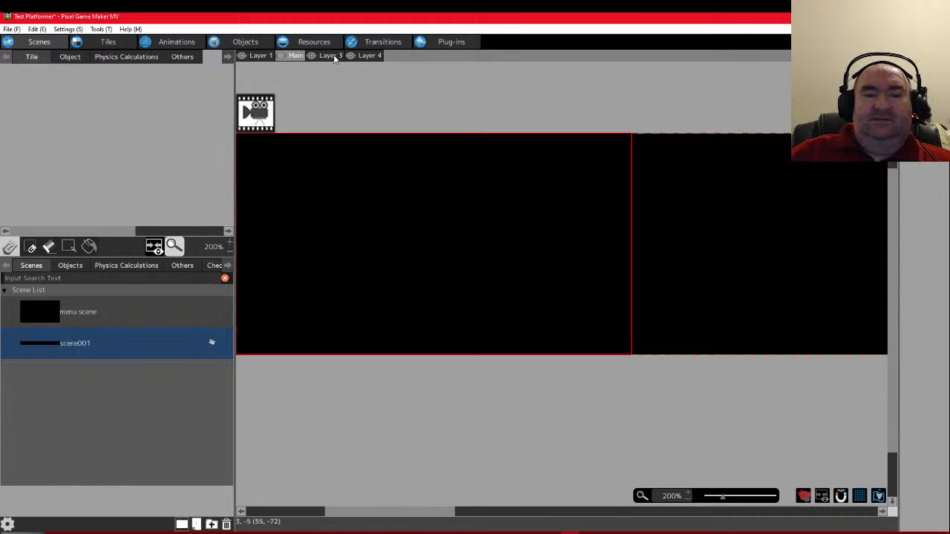
left_click(332, 56)
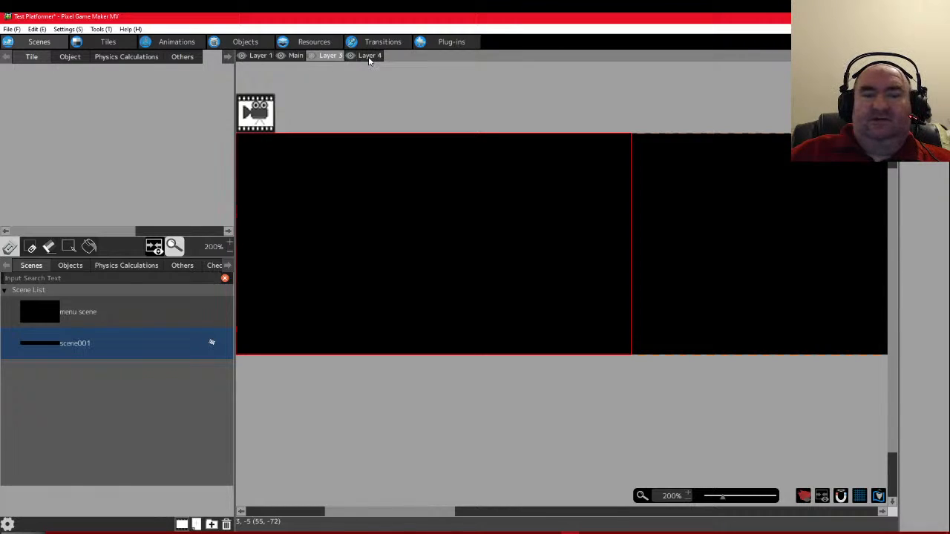
left_click(294, 55)
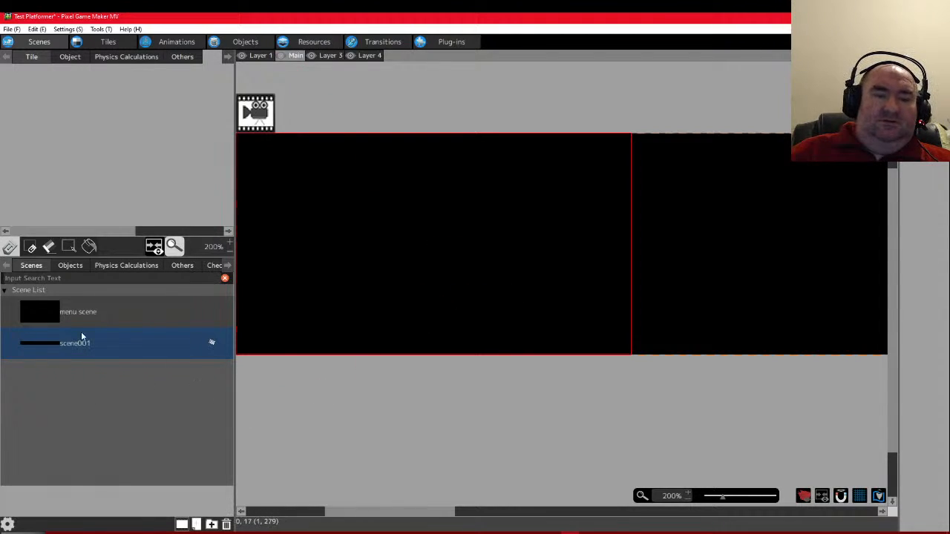
Create a standard tileset named Forest Terain from the Forest Terain image
left_click(105, 43)
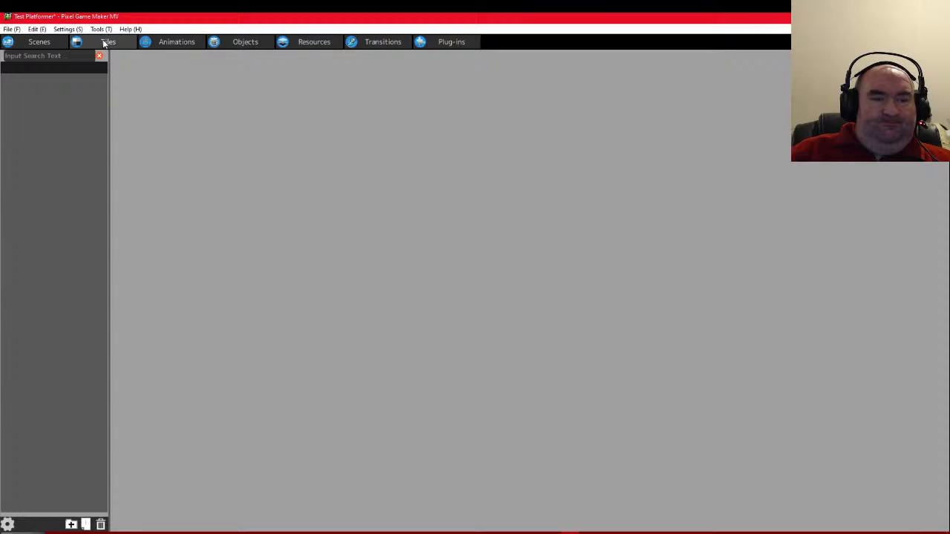
right_click(25, 93)
left_click(47, 111)
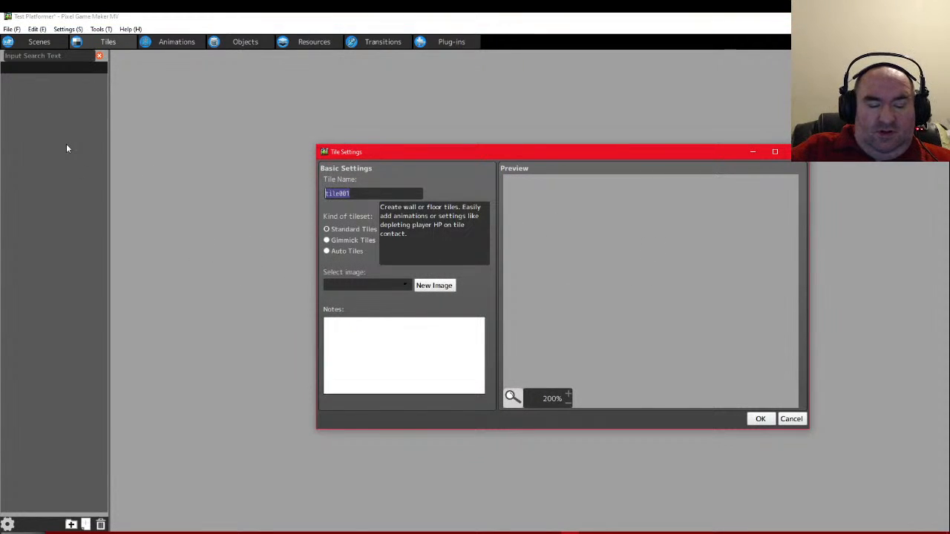
type("Forest")
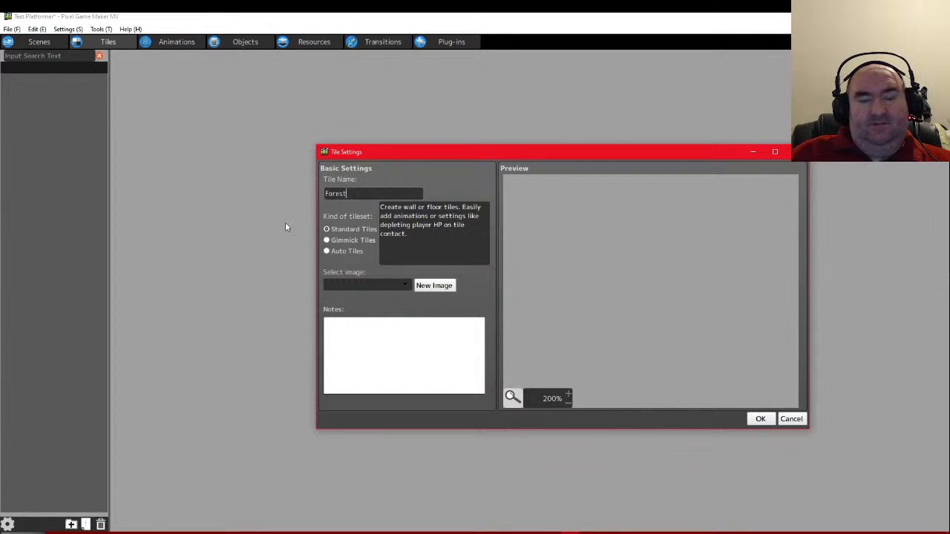
type(" Tiles")
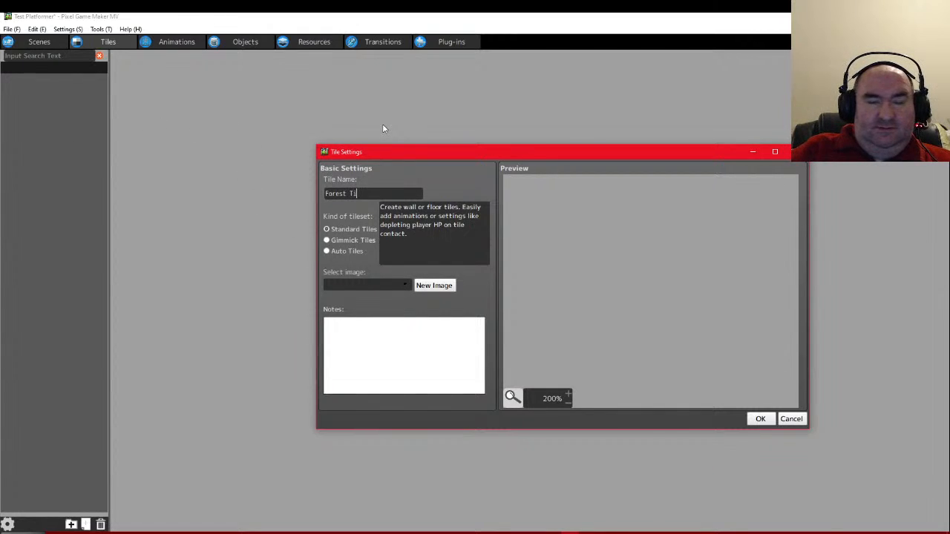
left_click(400, 285)
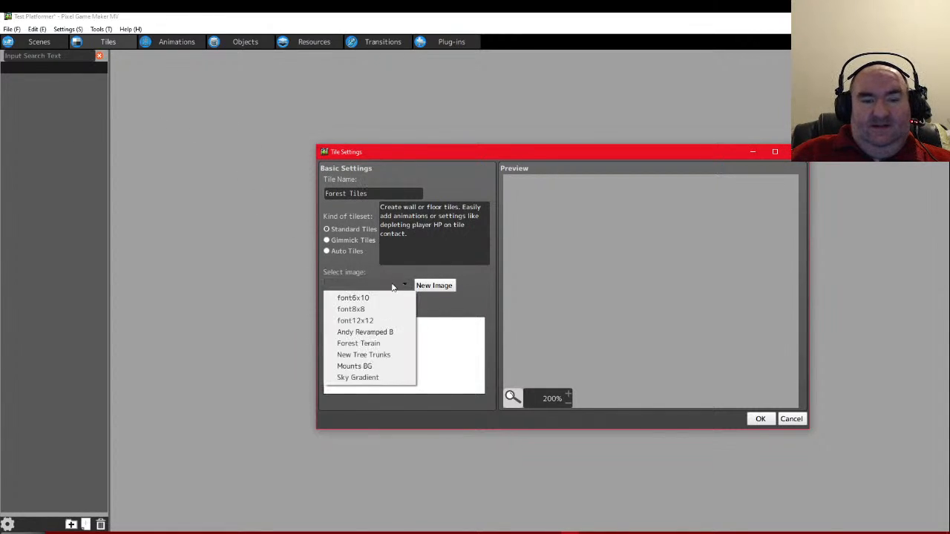
left_click(380, 346)
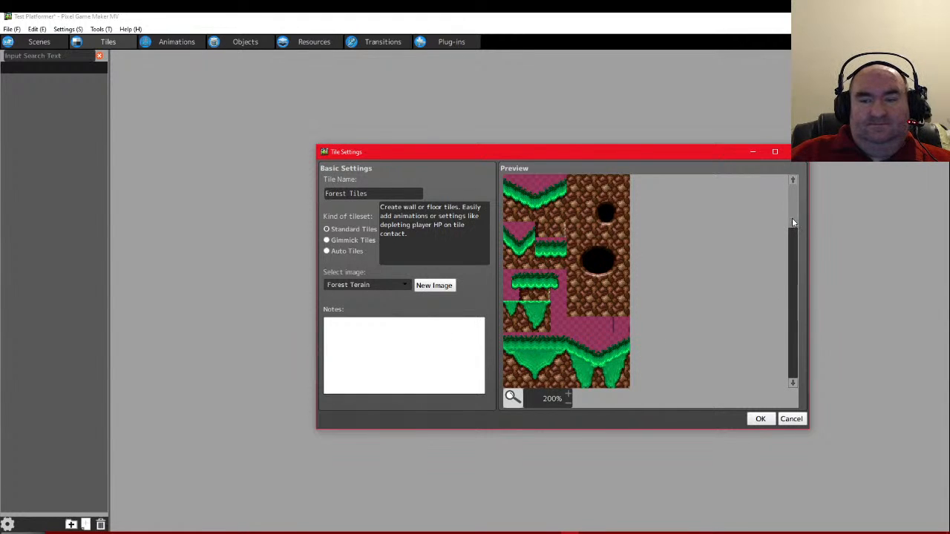
left_click_drag(792, 217, 349, 193)
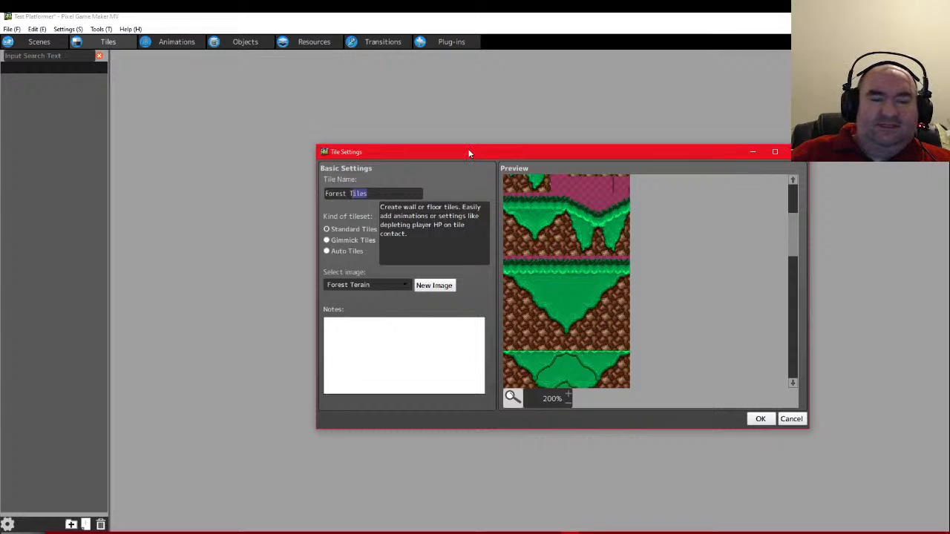
type("Terain")
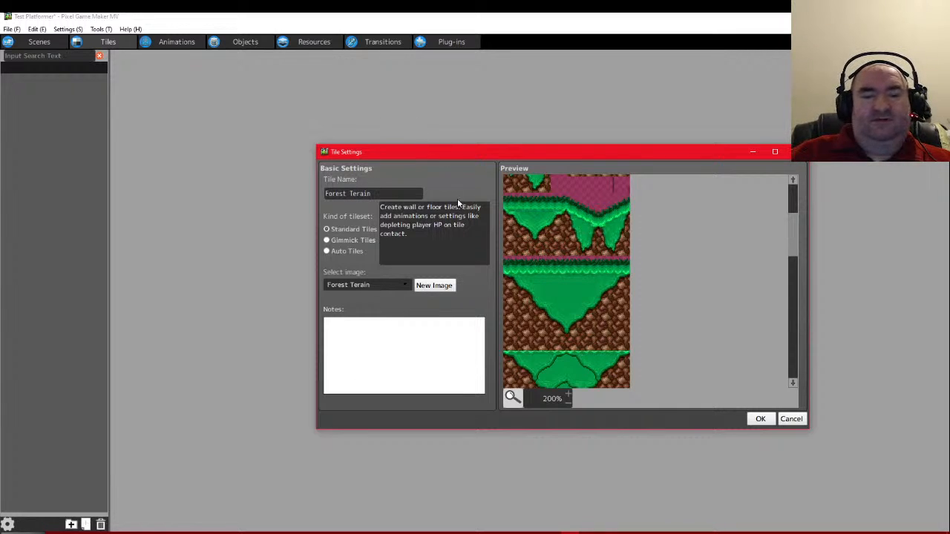
left_click(761, 420)
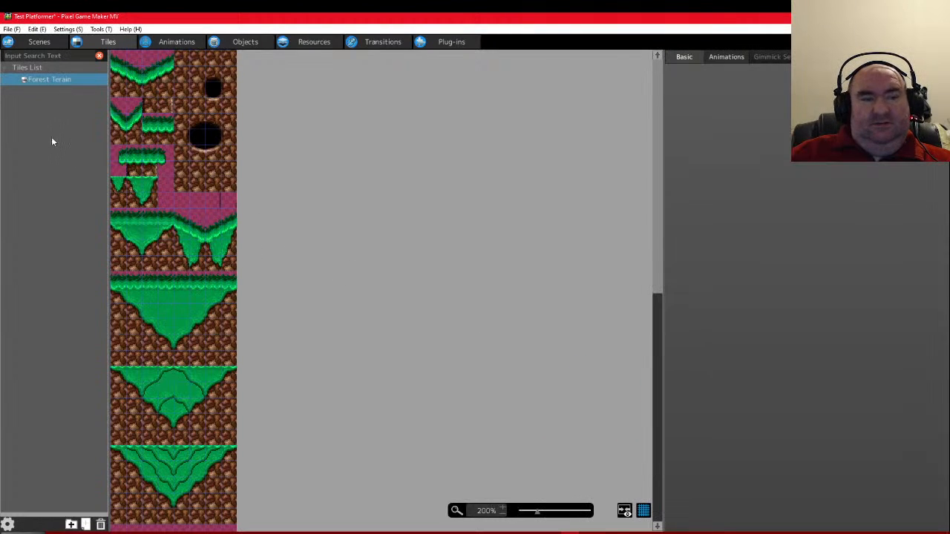
Create a second standard tileset named Trees from the New Tree Trunks image
right_click(32, 92)
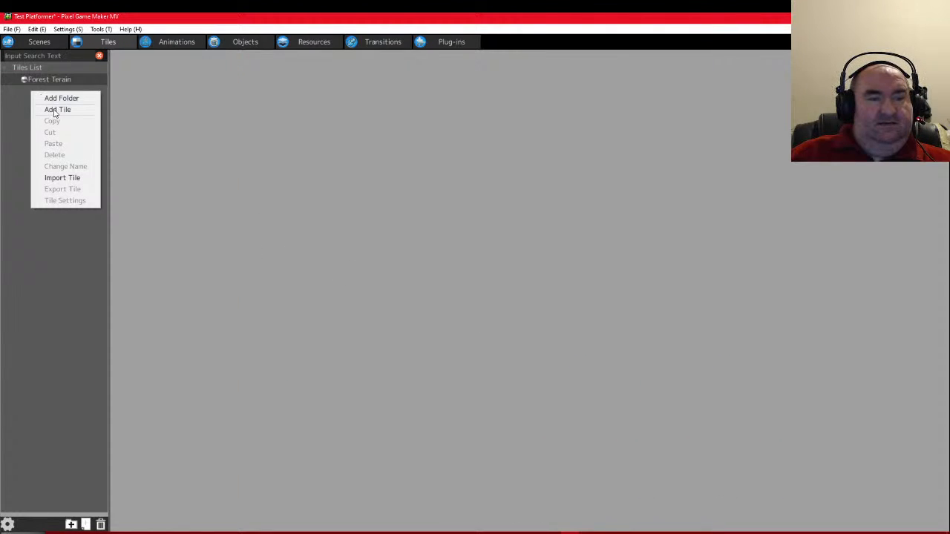
left_click(47, 108)
left_click(347, 284)
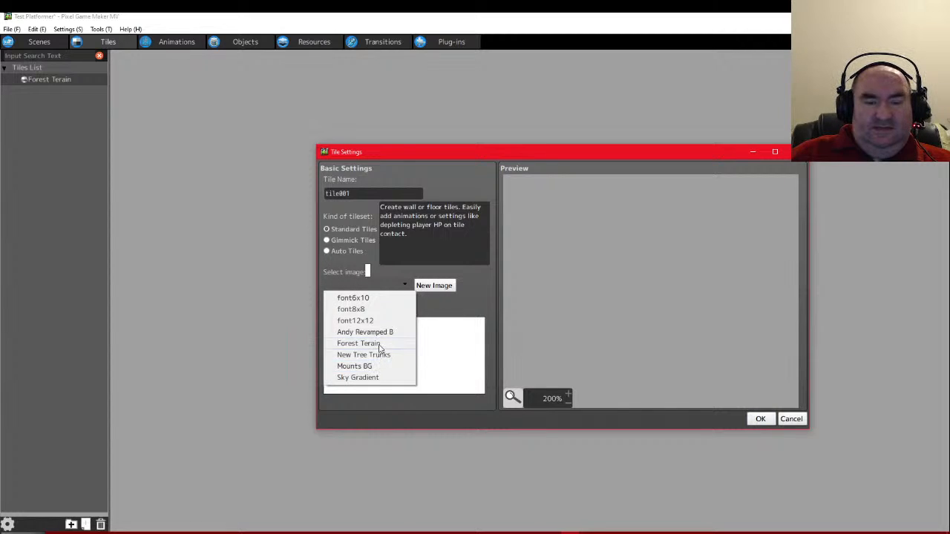
left_click(389, 357)
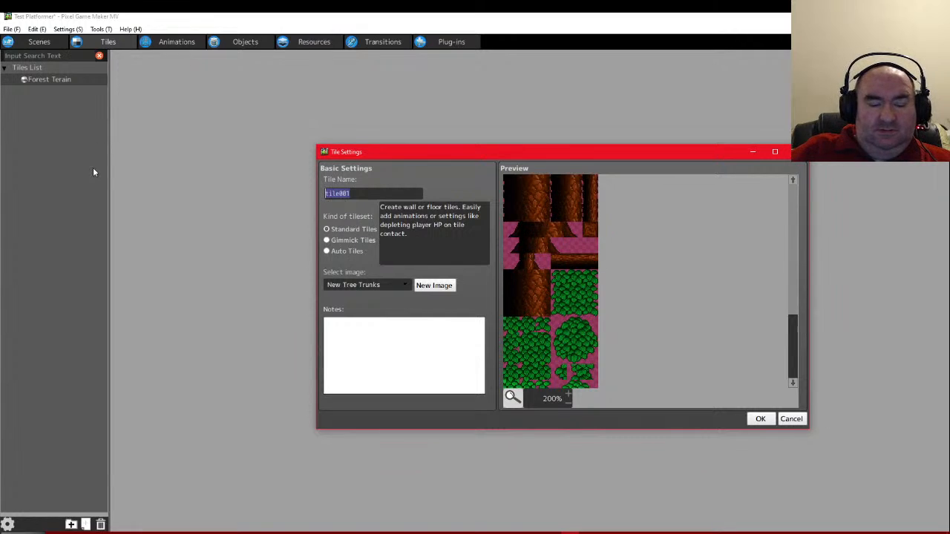
type("Tree Trun")
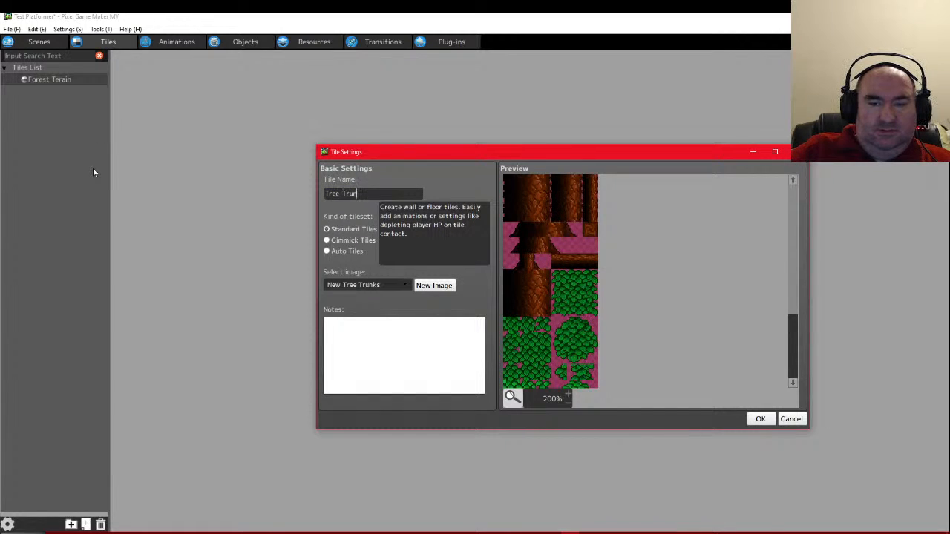
type("ks")
key("ctrl+a")
type("Tr")
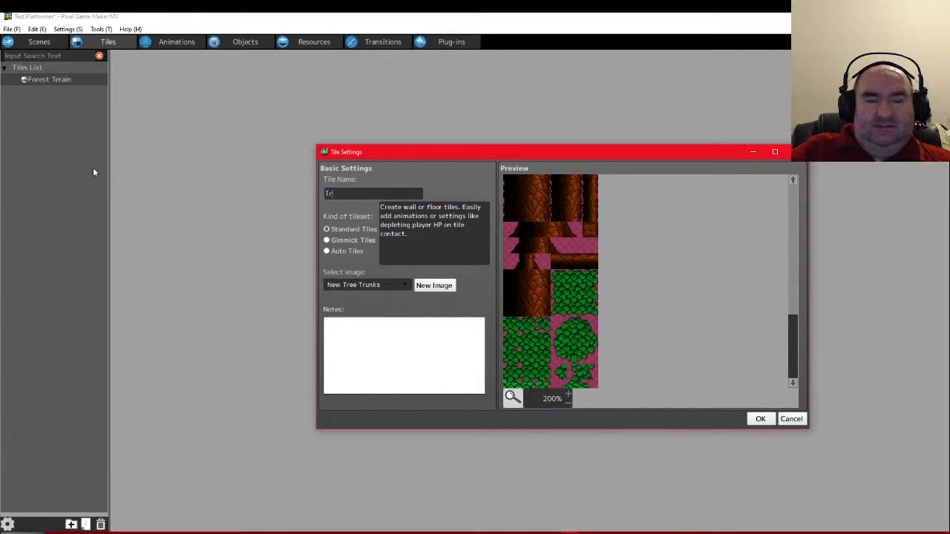
type("ees")
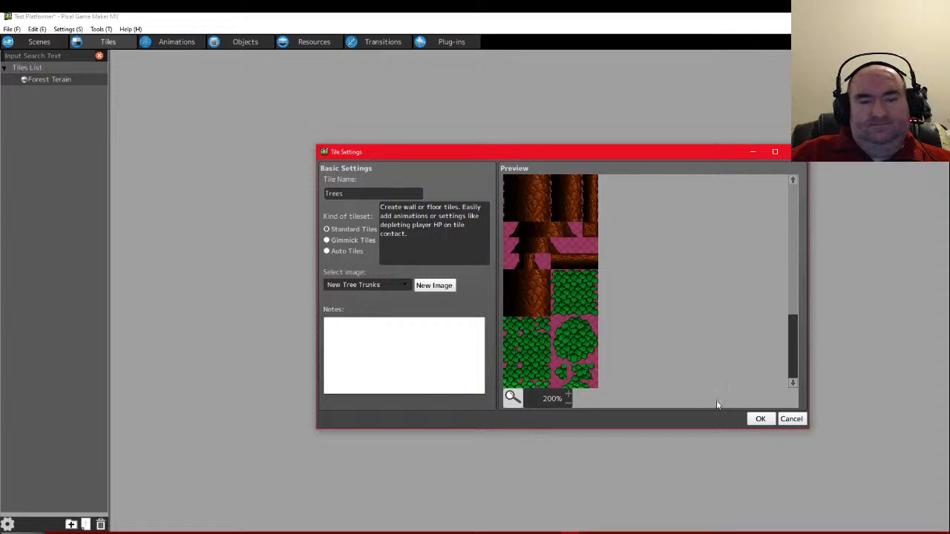
left_click(760, 418)
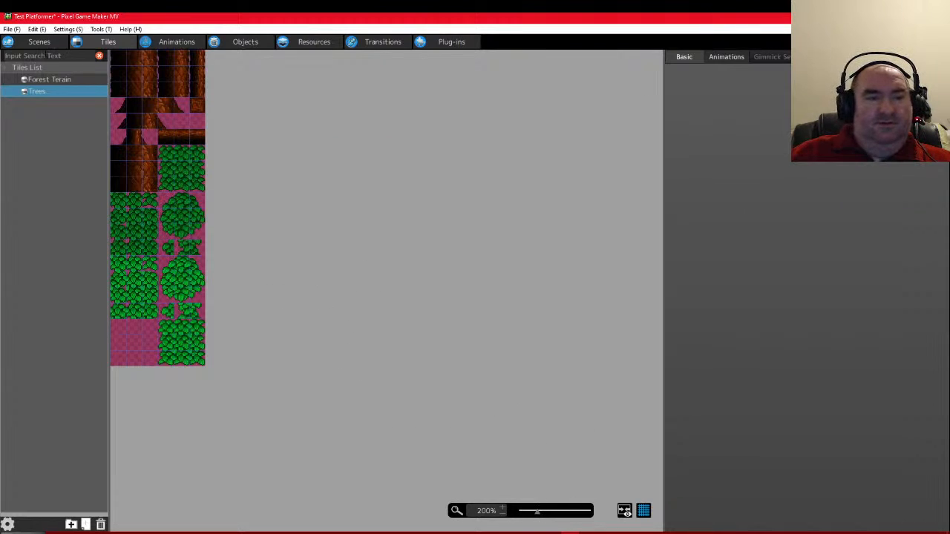
Add the Forest Terain and Trees tilesets to scene001 in its scene settings, and look over the tiles available for painting
left_click(39, 41)
right_click(81, 357)
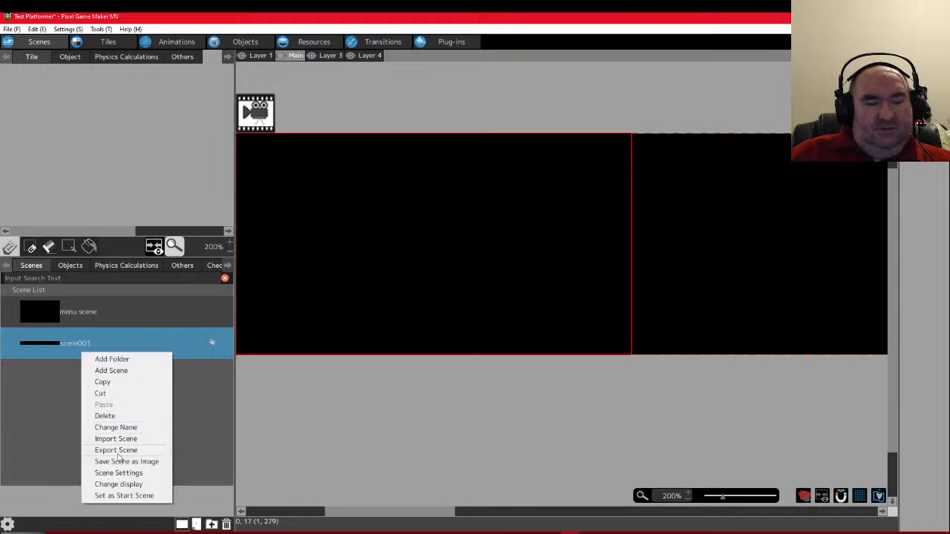
left_click(123, 475)
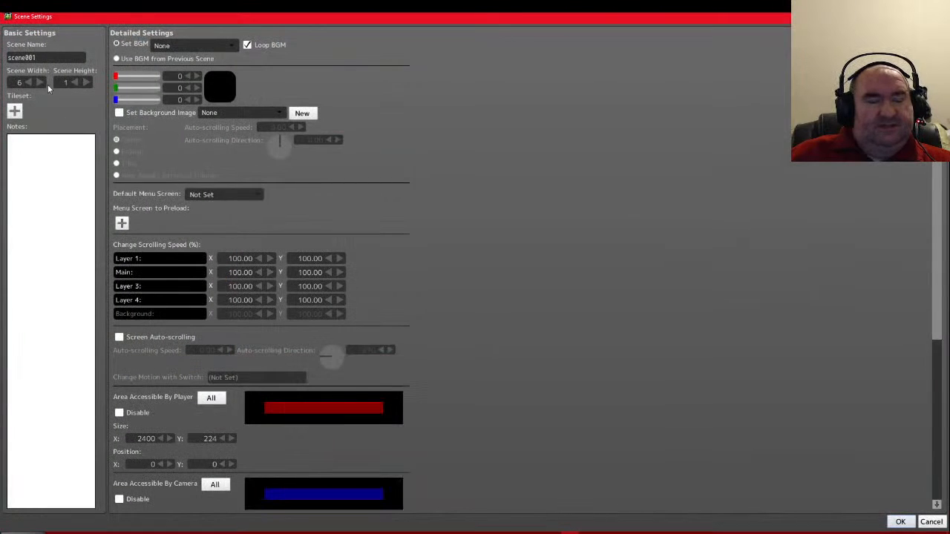
left_click(14, 111)
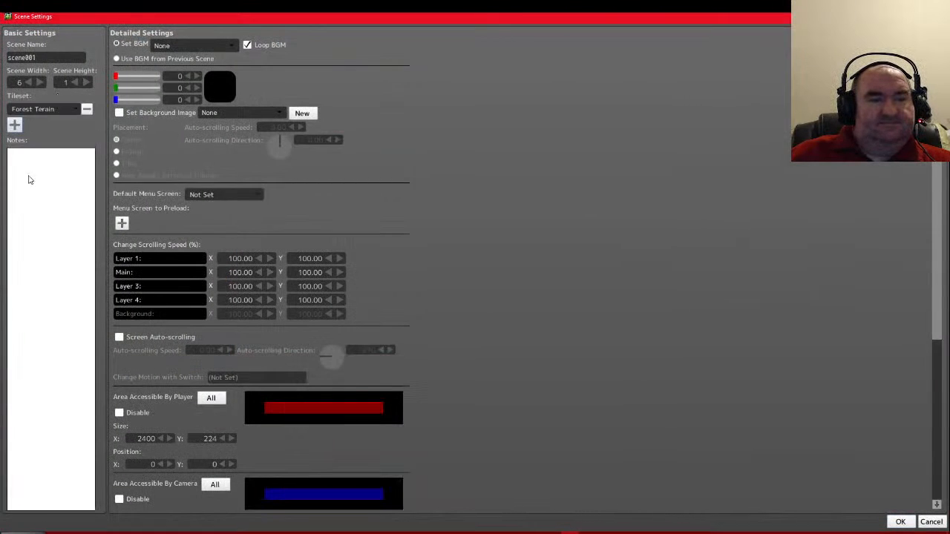
left_click(15, 126)
left_click(42, 121)
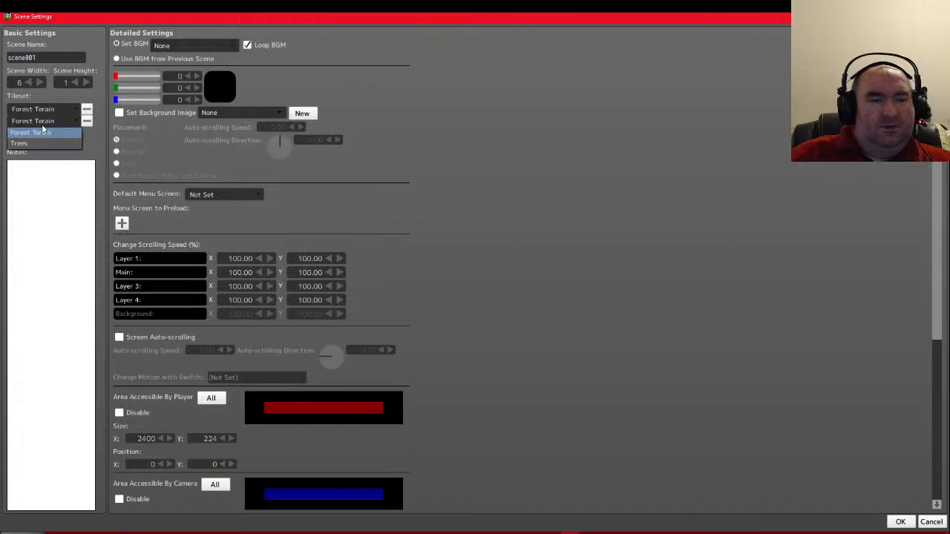
left_click(42, 132)
left_click(900, 522)
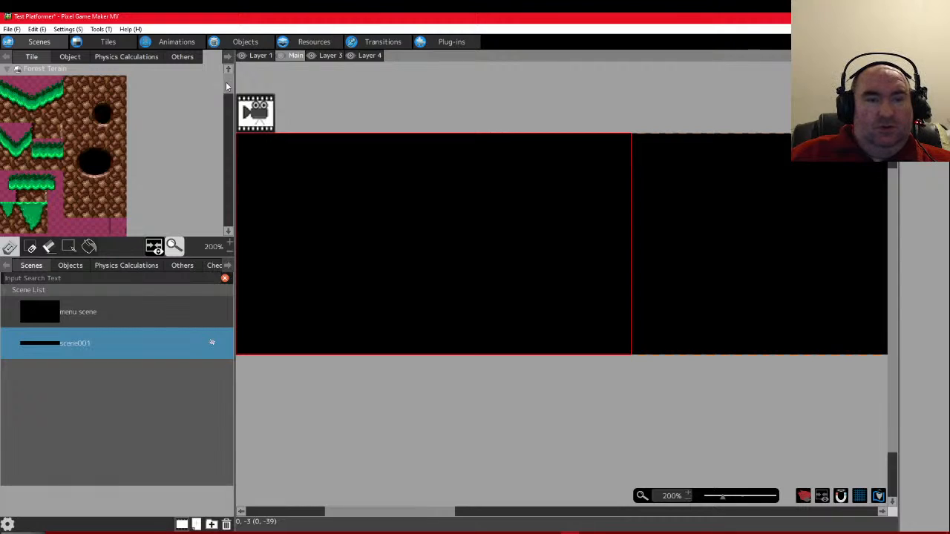
scroll(230, 95, "down", 2)
scroll(231, 94, "down", 1)
scroll(227, 91, "up", 2)
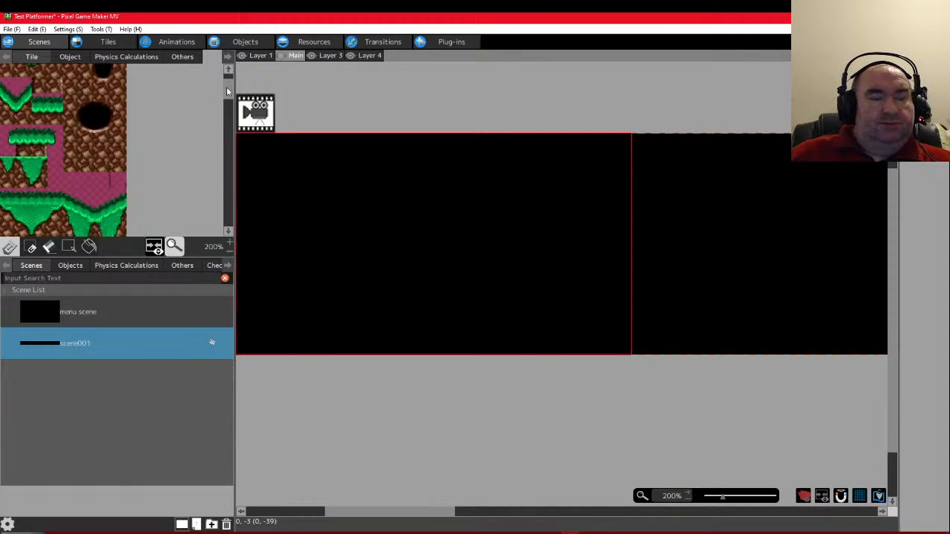
Paint a strip of the Forest Terain grass-topped ground tile across the full width of scene001's first screen on the Main layer
mouse_move(227, 90)
left_mouse_down()
mouse_move(229, 110)
mouse_move(231, 82)
left_mouse_up()
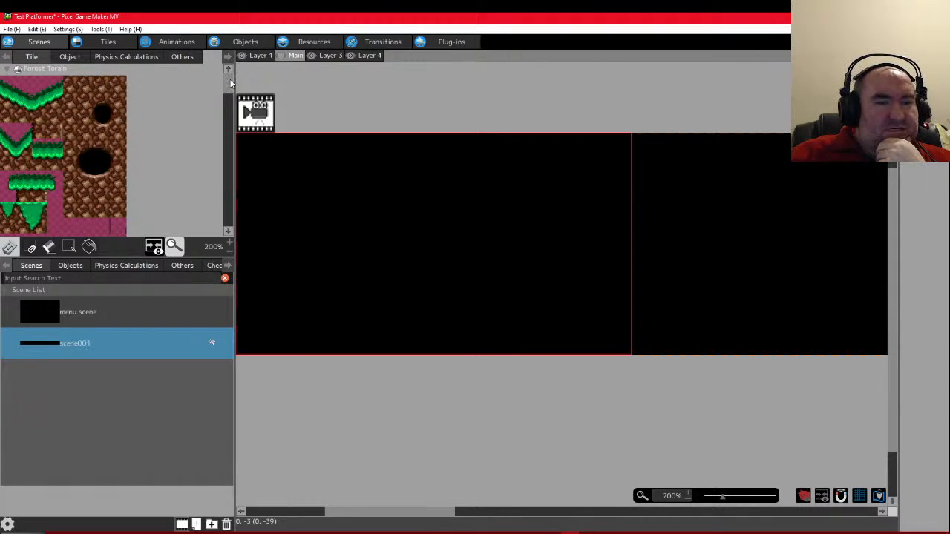
left_click(61, 161)
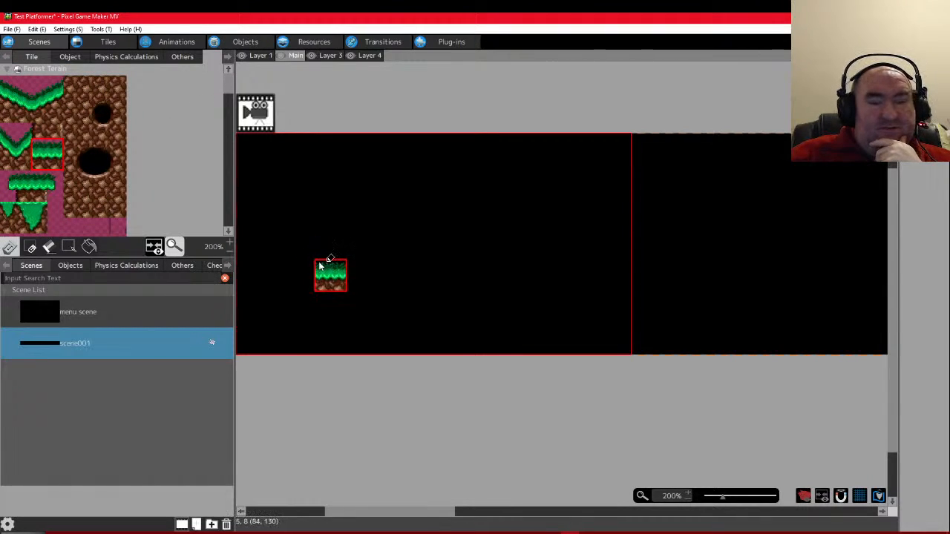
left_click(30, 249)
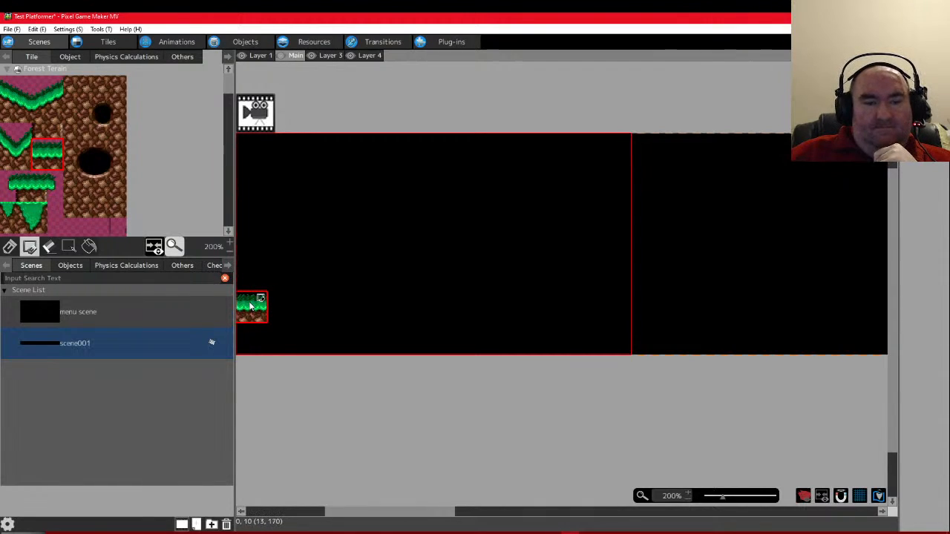
mouse_move(251, 306)
left_mouse_down()
mouse_move(874, 314)
mouse_move(630, 320)
left_mouse_up()
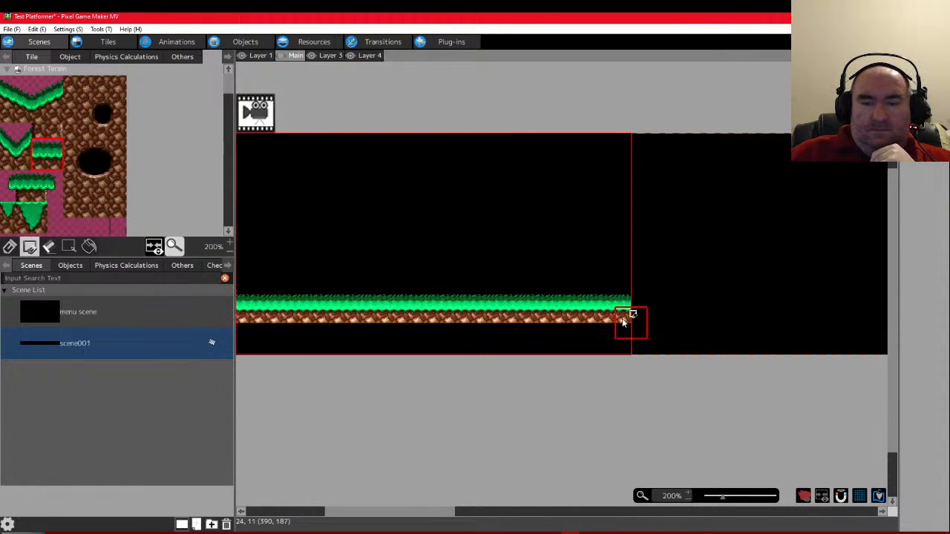
Fill the two tile rows beneath the grass strip with the plain brown rock tile across the first screen
left_click(72, 87)
mouse_move(261, 346)
left_mouse_down()
mouse_move(241, 339)
mouse_move(626, 339)
left_mouse_up()
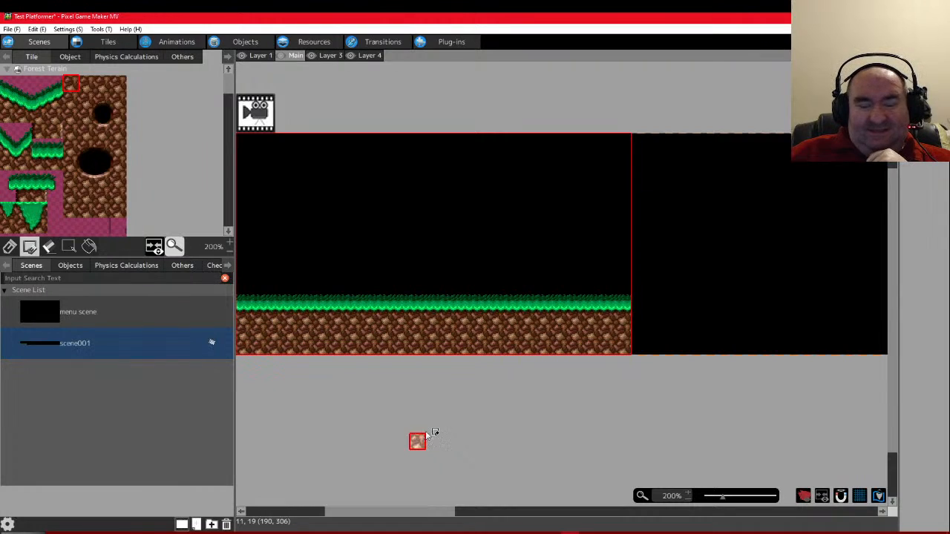
left_click_drag(259, 77, 433, 232)
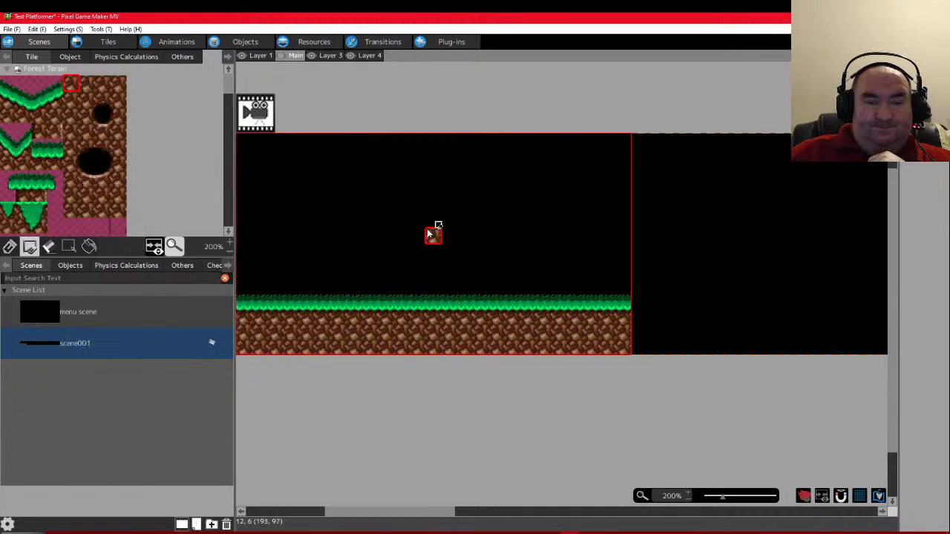
In the Forest Terain tileset, enable wall detection on all sides for the upper brown rock block containing the two black holes
left_click(108, 41)
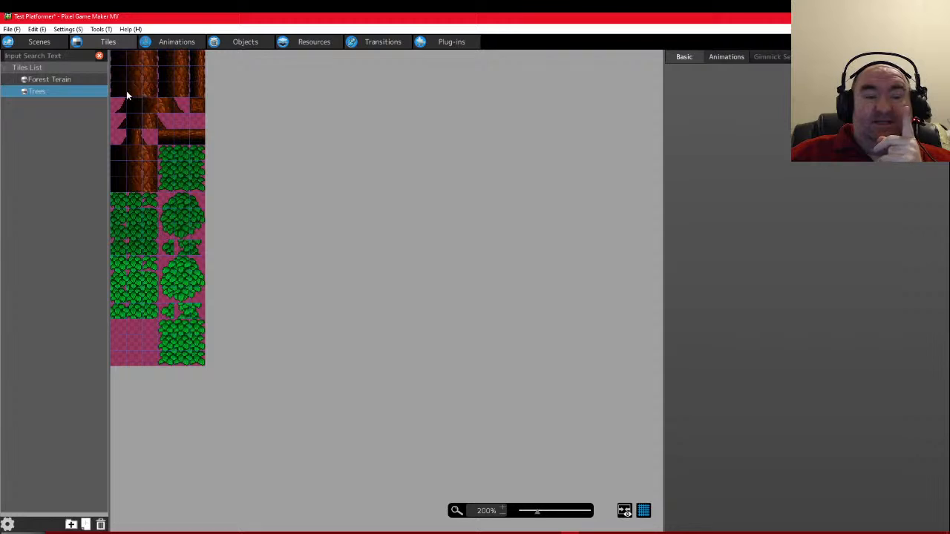
left_click(46, 80)
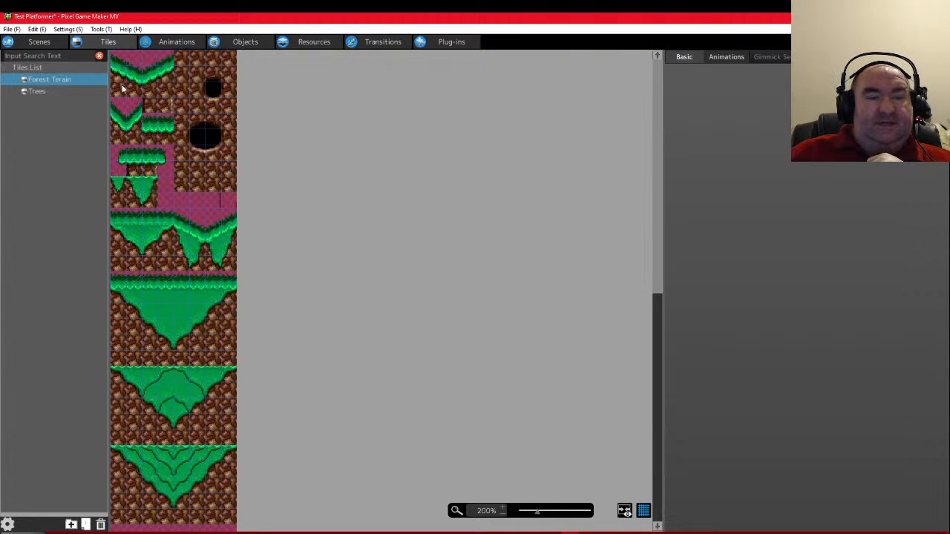
left_click_drag(180, 55, 238, 188)
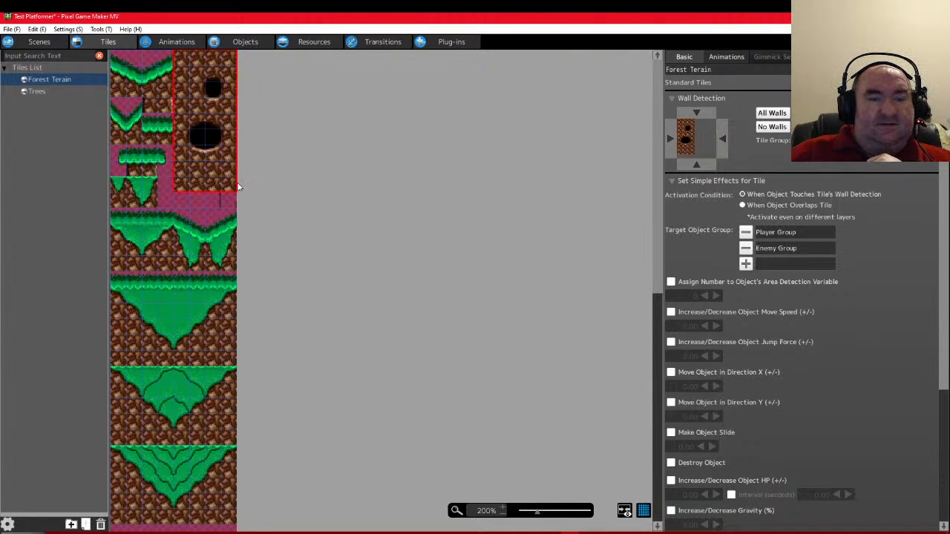
left_click(778, 115)
Set all walls on the Forest Terain rock tiles directly beneath the upper V-shaped grass slope
left_click_drag(123, 137, 121, 92)
left_click(772, 114)
left_click(769, 113)
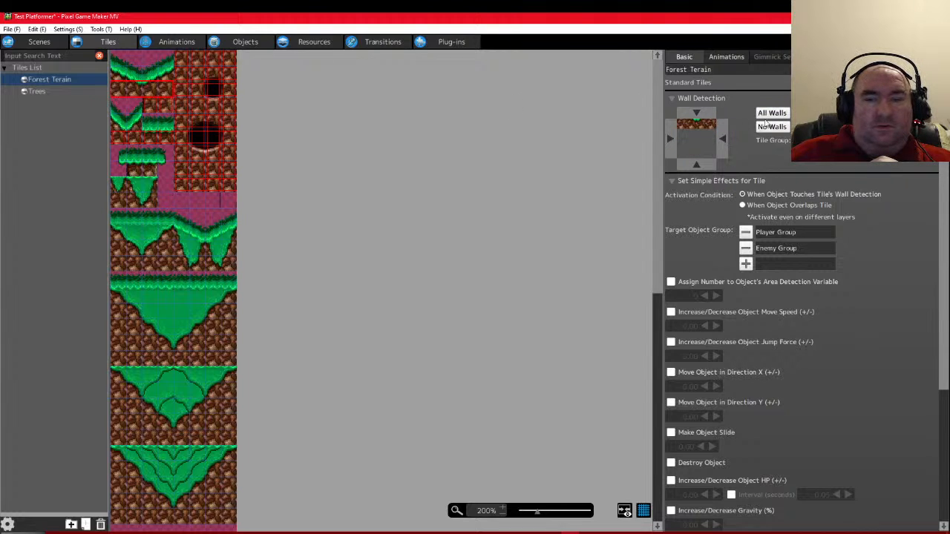
left_click(770, 114)
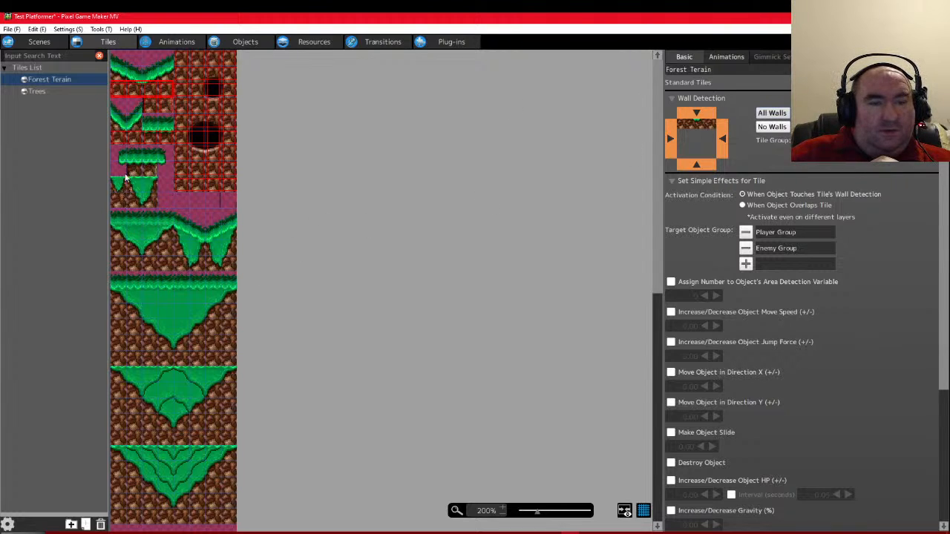
Set all walls on the rock tiles under the small grass ledge and on the hanging-grass rock block below them
left_click_drag(135, 169, 151, 168)
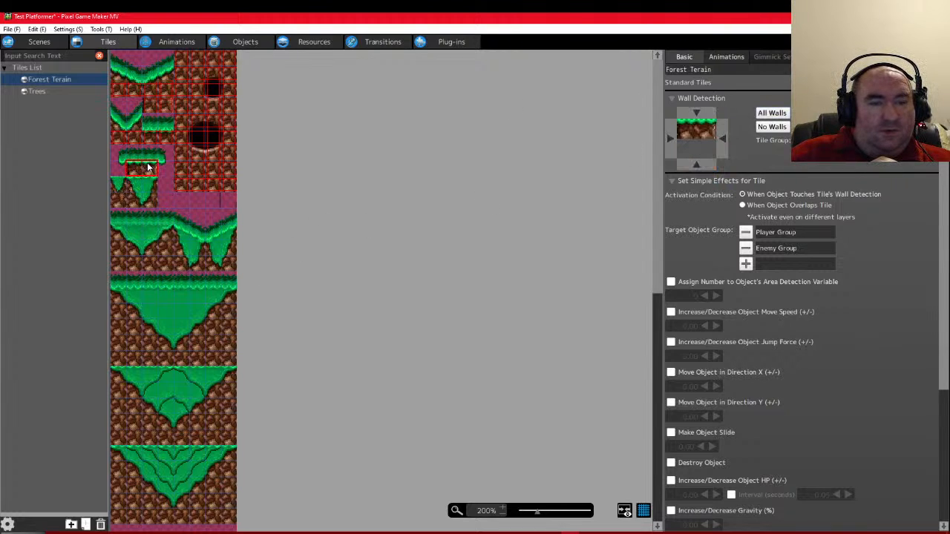
left_click(772, 112)
left_click_drag(149, 197, 117, 184)
left_click(772, 113)
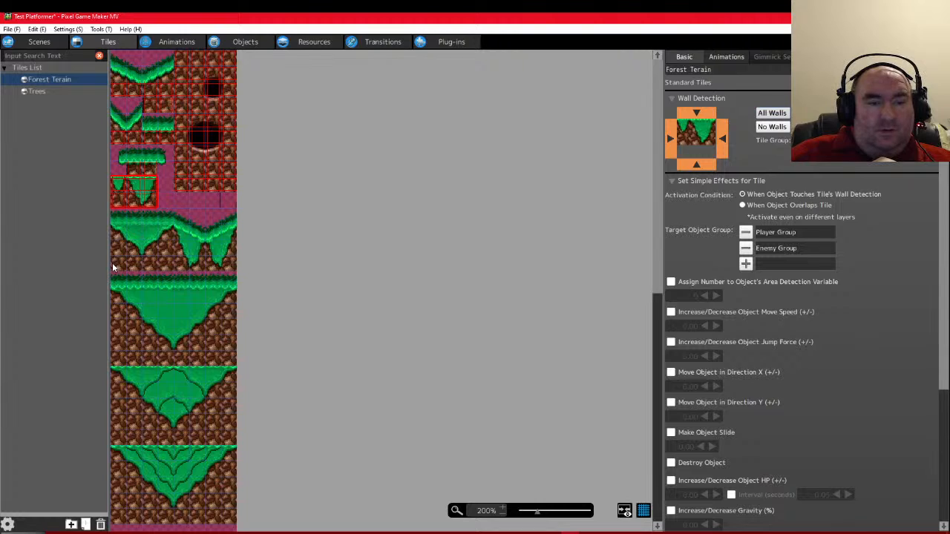
Set all walls on the full-width rock rows below the wavy grass slope and on the four hanging-grass tiles above them
left_click_drag(113, 260, 271, 255)
left_click(772, 114)
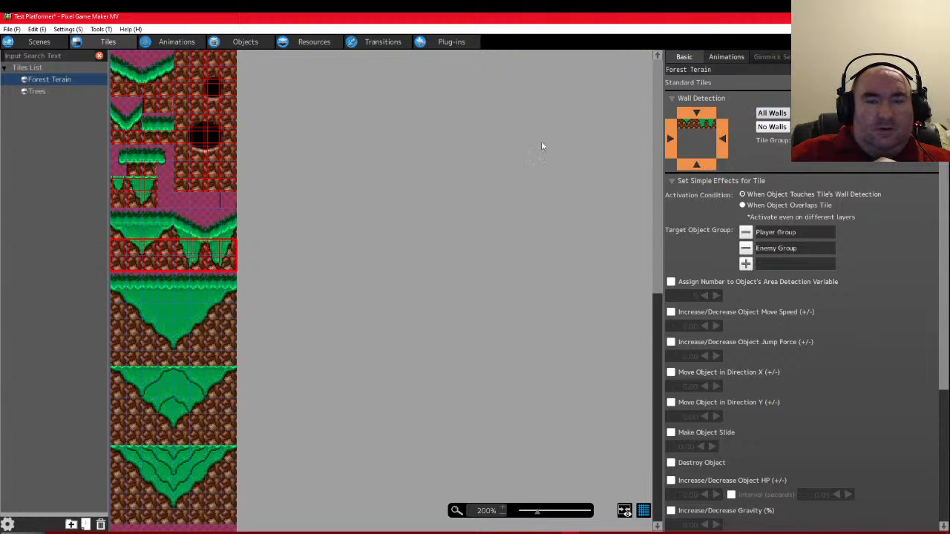
left_click(170, 234)
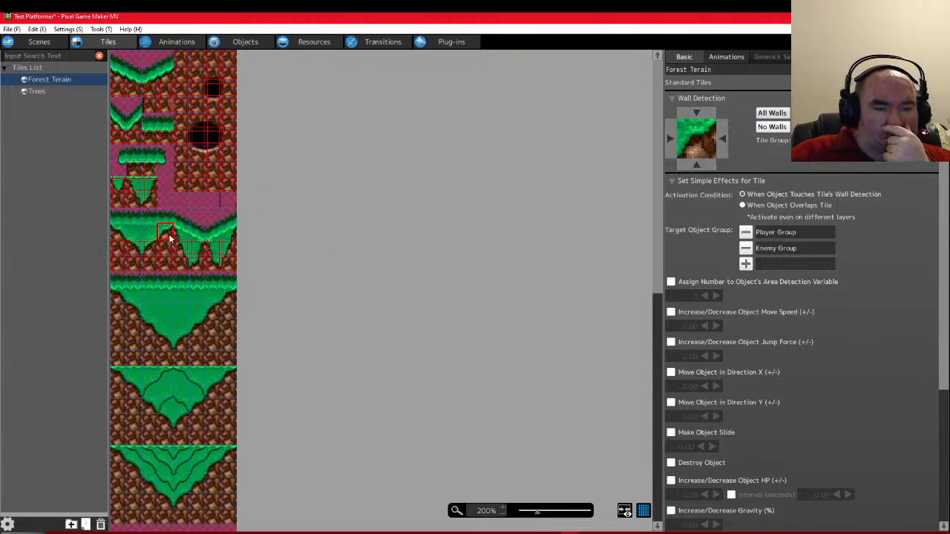
left_click_drag(168, 238, 115, 237)
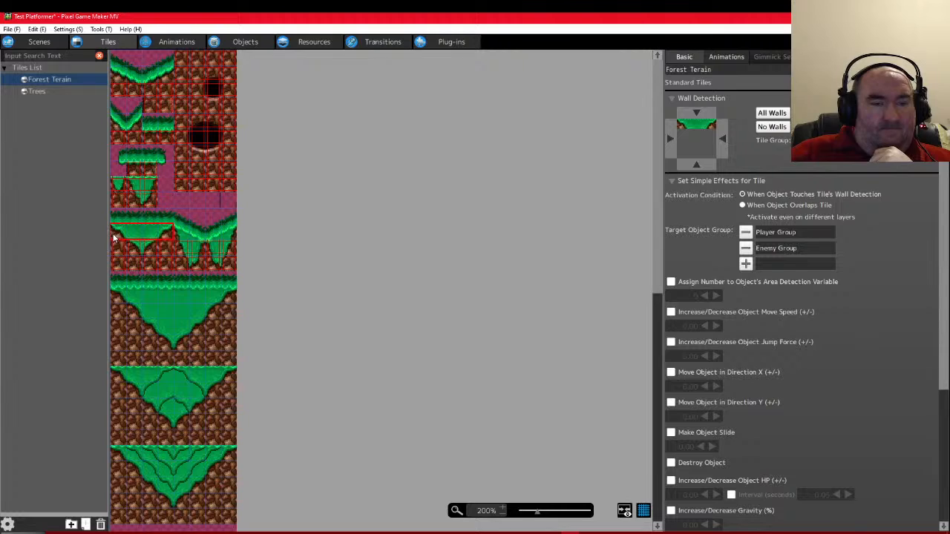
left_click(771, 114)
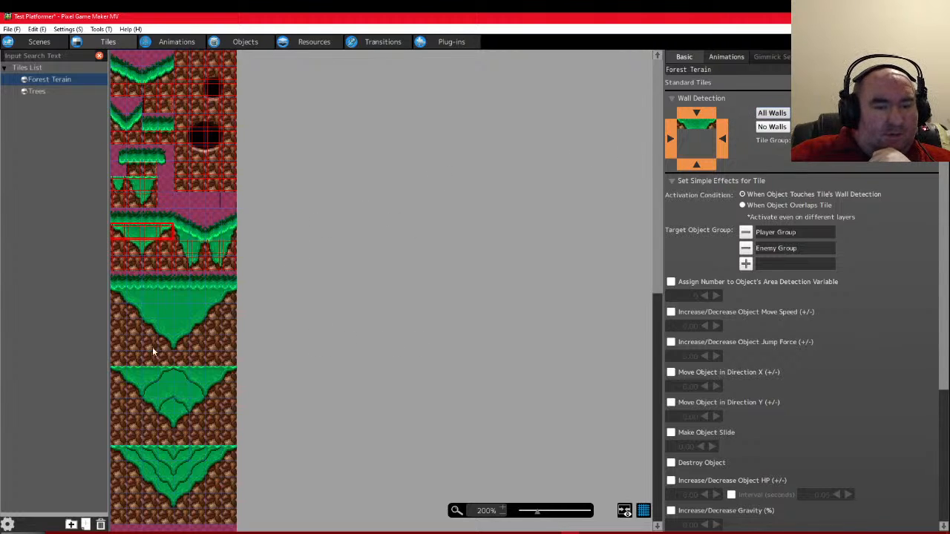
Set all walls on the large block of three green-and-rock triangle patterns at the bottom of the Forest Terain tileset
left_click_drag(124, 297, 261, 524)
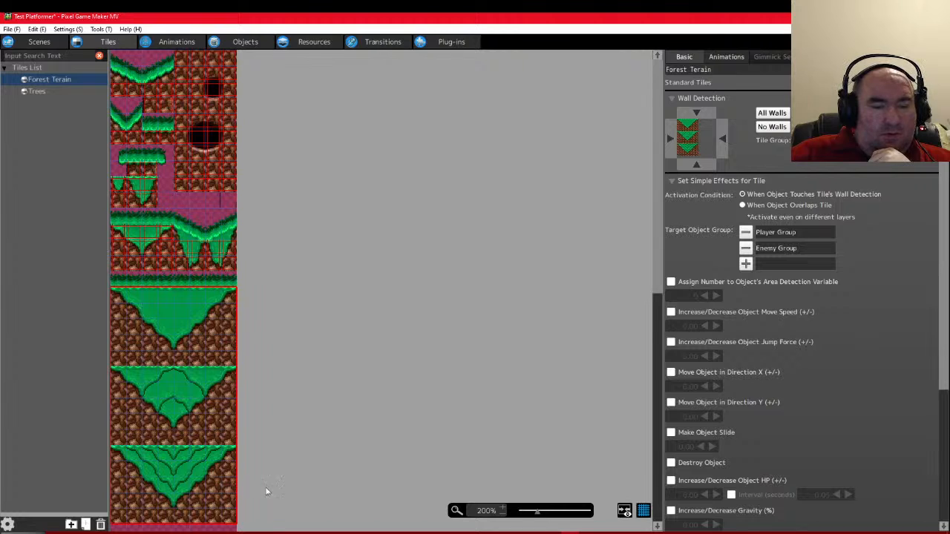
scroll(439, 324, "down", 2)
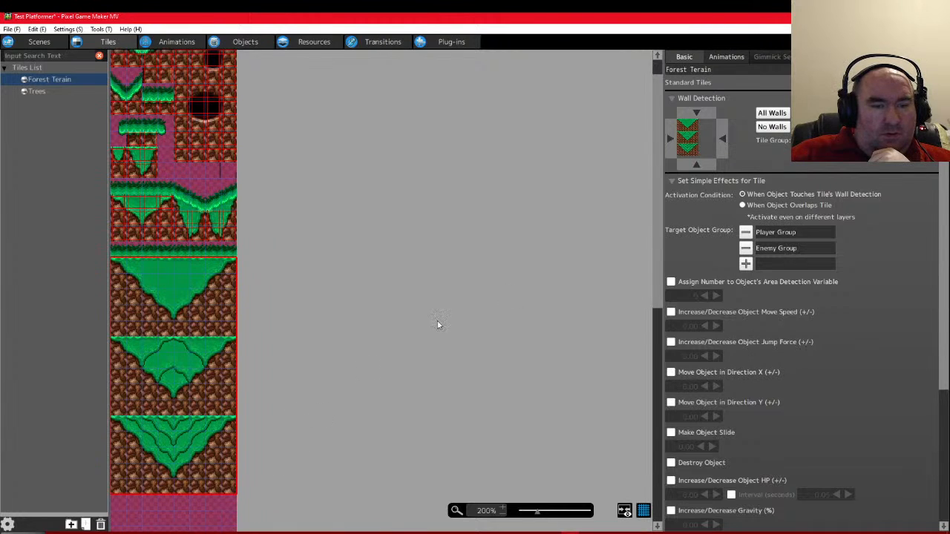
left_click(772, 113)
left_click(434, 267)
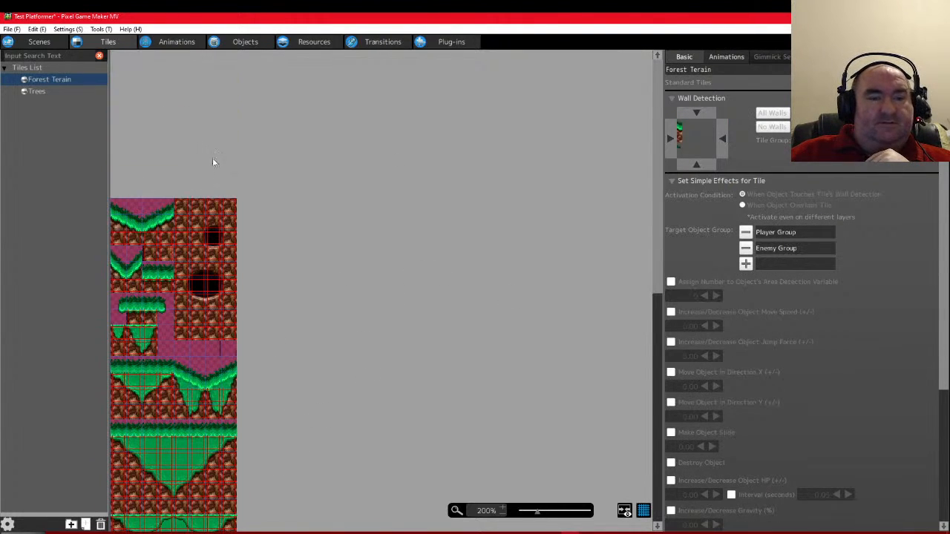
In the project's control key management, assign keyboard key A to the gameplay control key A
left_click(39, 41)
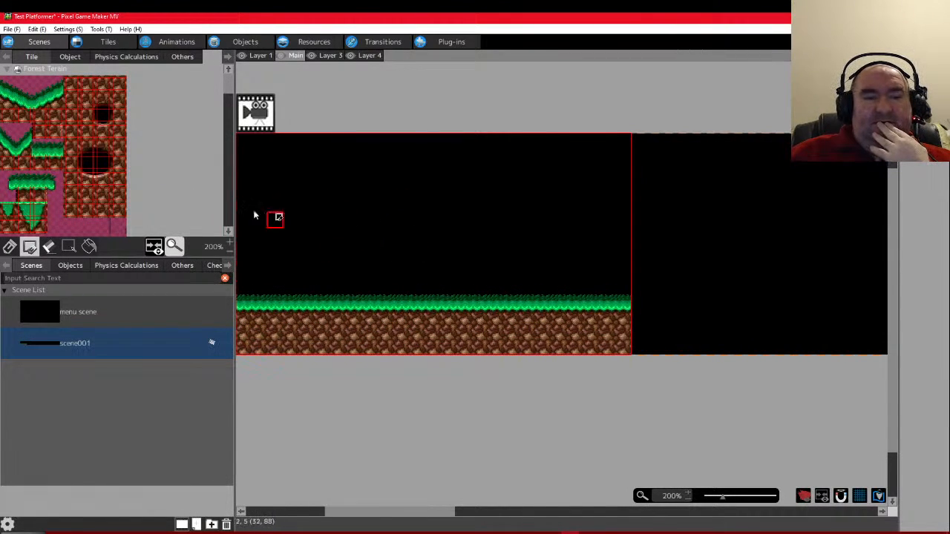
left_click(67, 29)
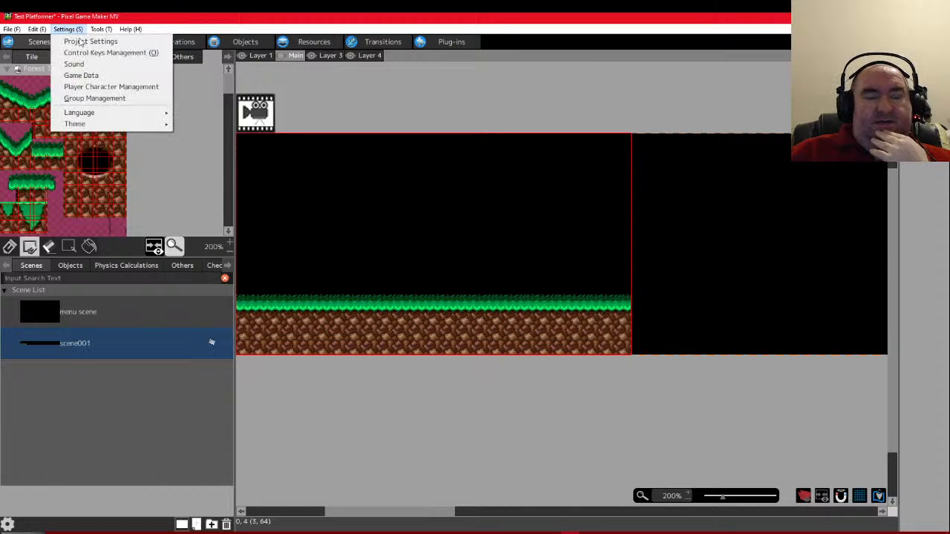
left_click(84, 39)
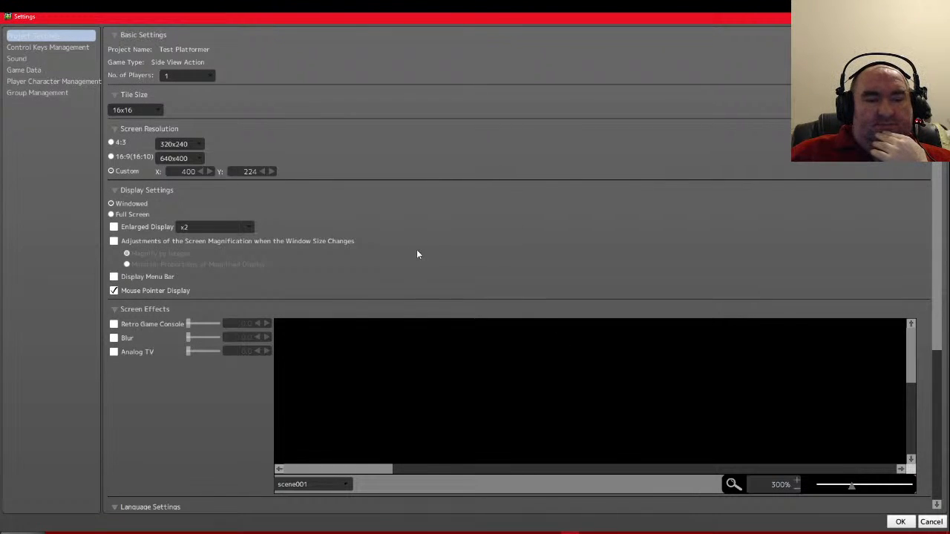
left_click(30, 48)
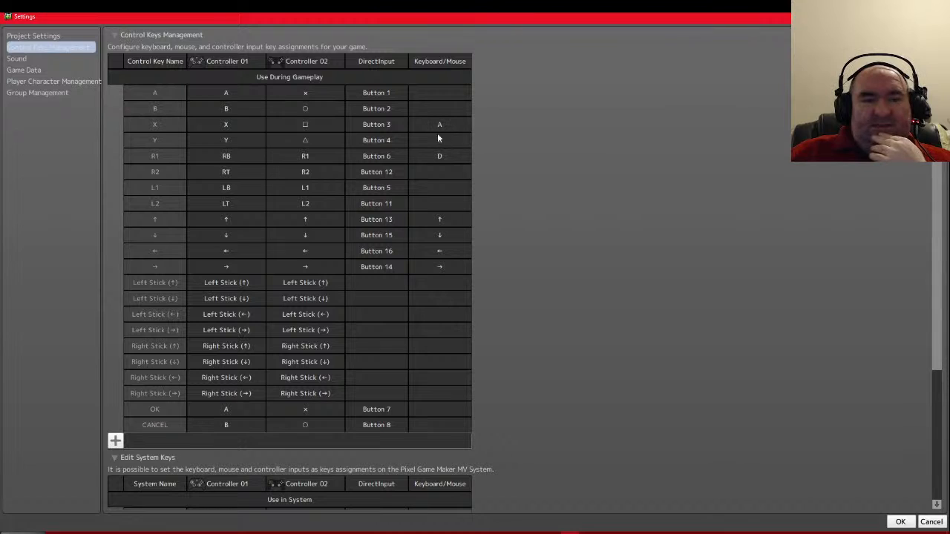
double_click(441, 93)
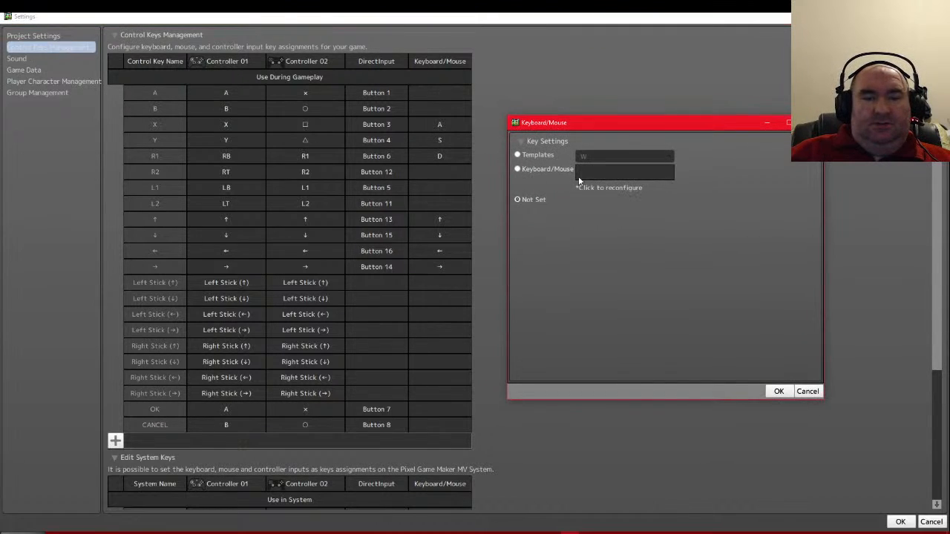
left_click(637, 175)
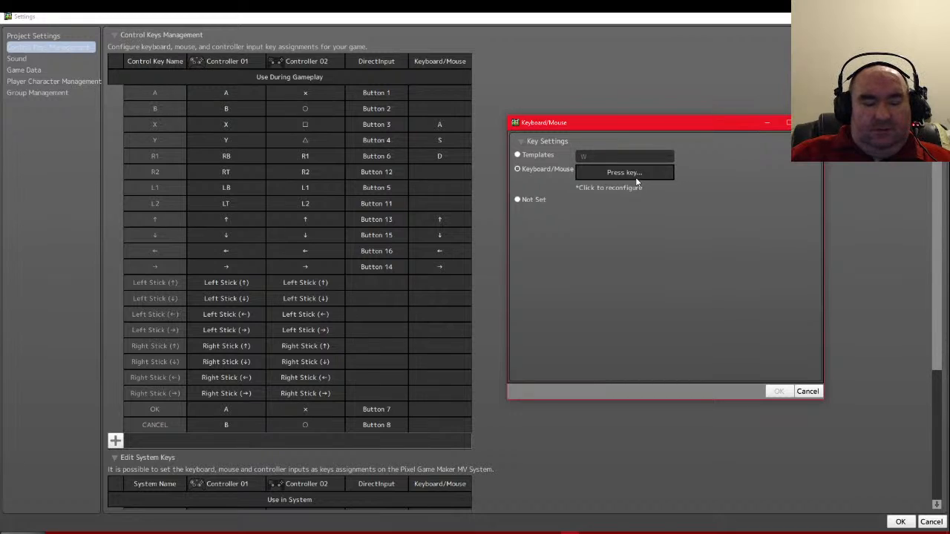
key("a")
left_click(778, 391)
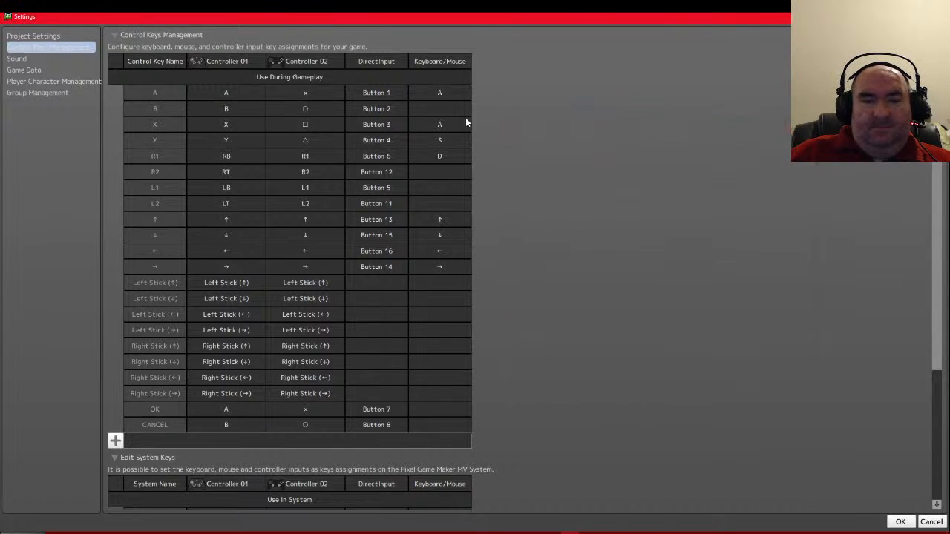
Assign keyboard key S to control key B and keyboard key Q to control key X
double_click(440, 111)
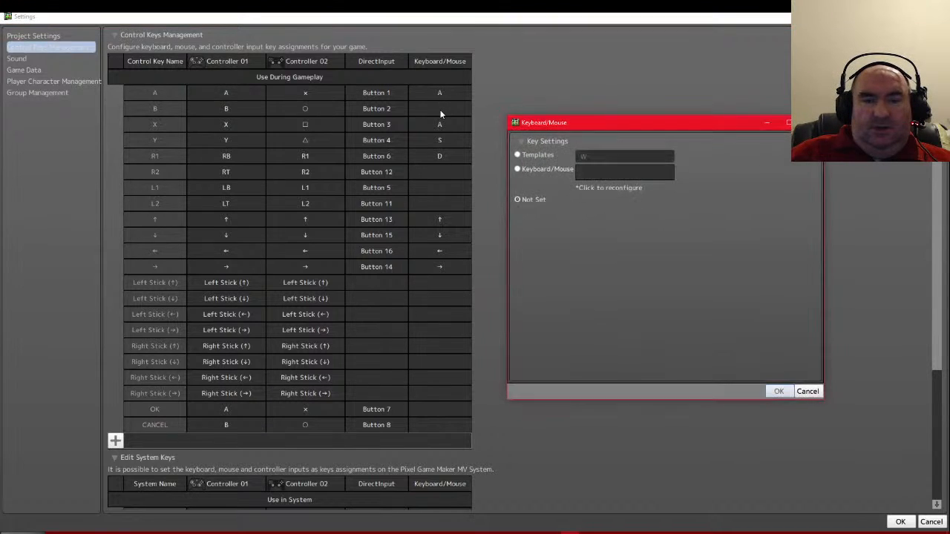
left_click(623, 173)
key("s")
left_click(778, 391)
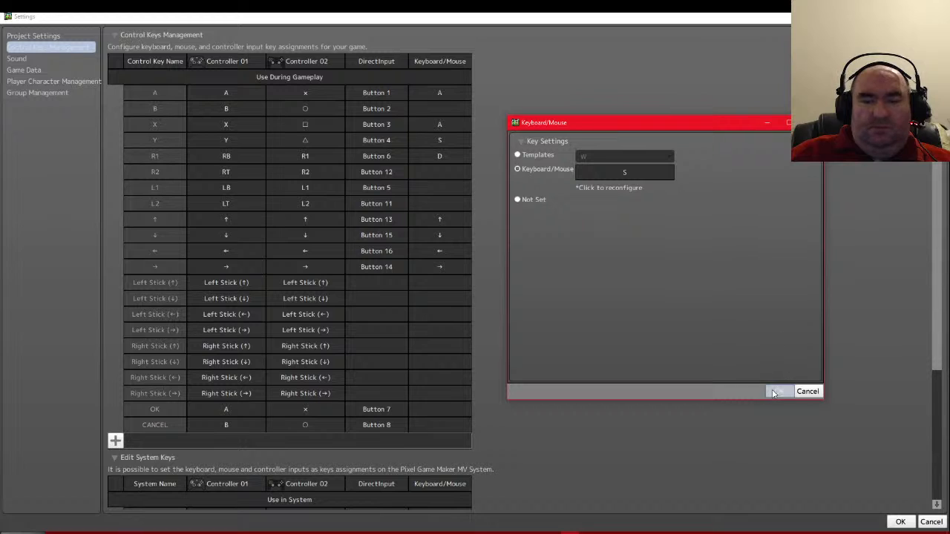
double_click(439, 123)
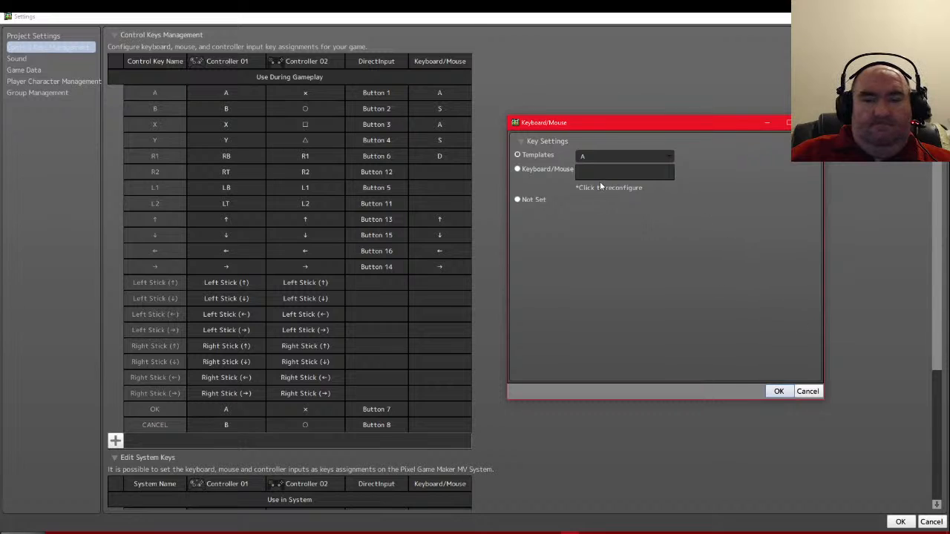
left_click(602, 175)
key("q")
left_click(779, 391)
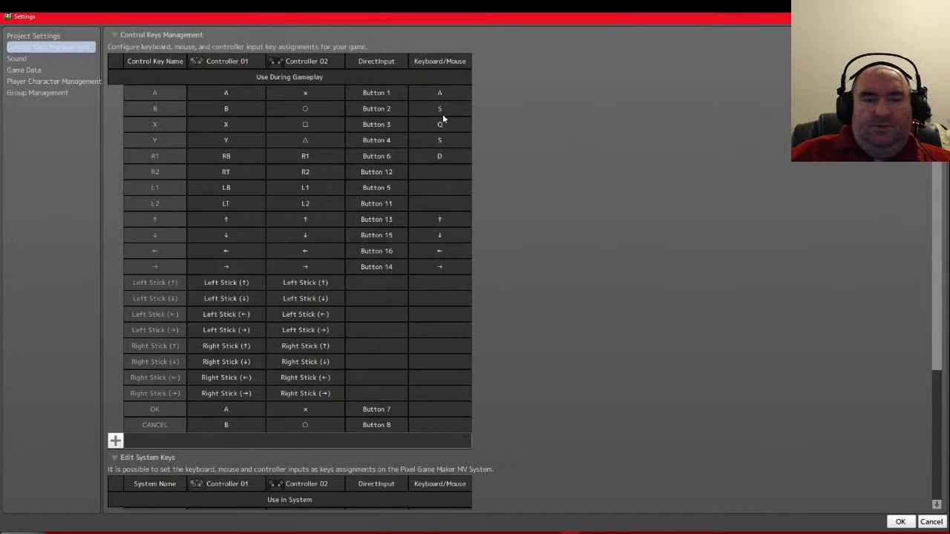
Assign keyboard key W to control key Y, and clear the keyboard assignment of control key R1 to Not Set
double_click(442, 141)
left_click(601, 173)
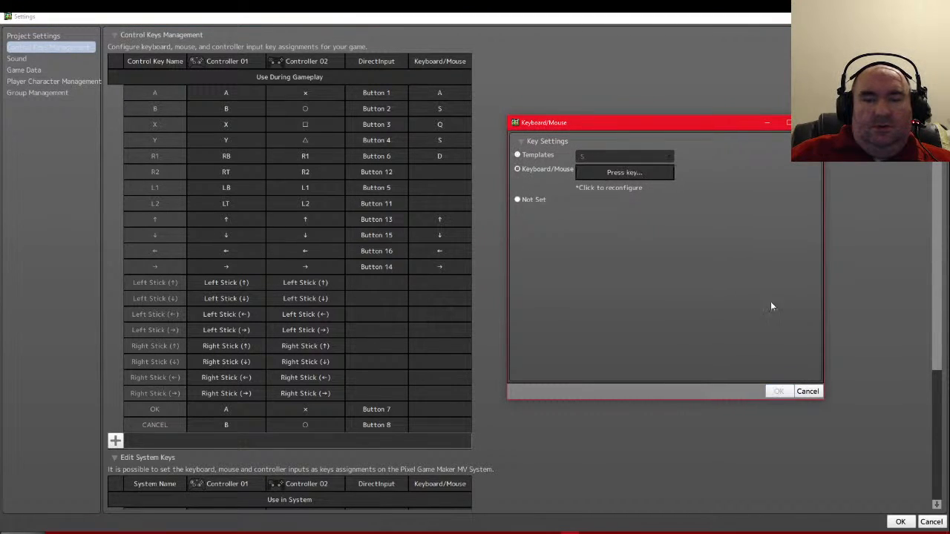
key("w")
left_click(778, 391)
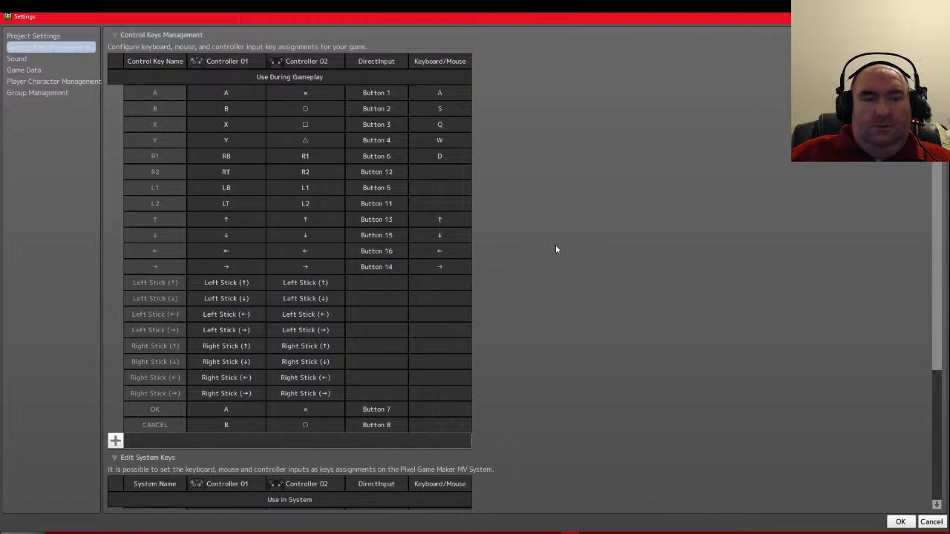
double_click(442, 158)
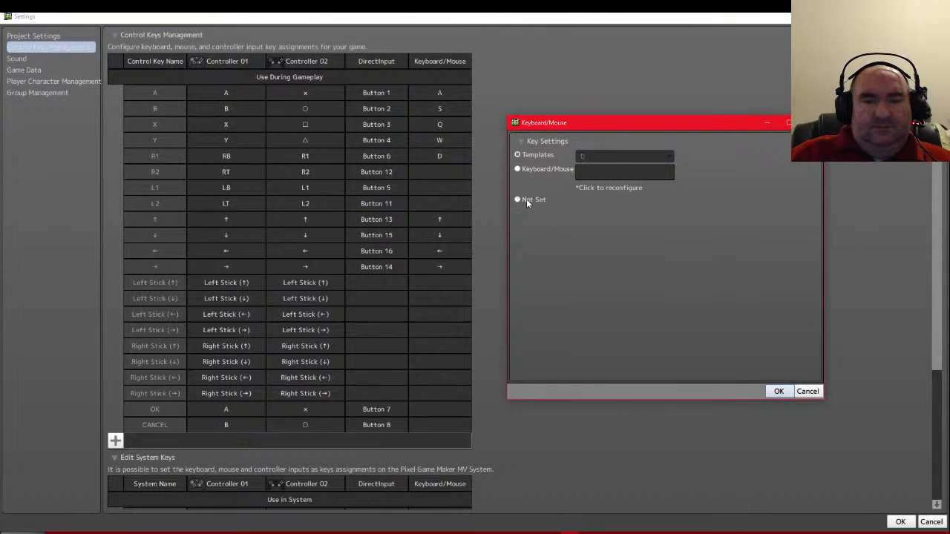
left_click(778, 391)
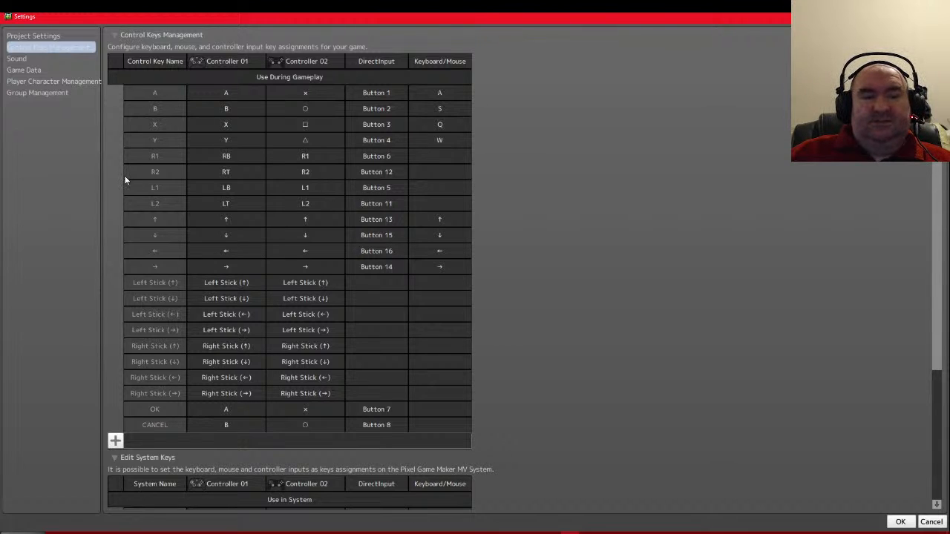
Register the Andrew object as the 1P character in the player character management settings
left_click(14, 83)
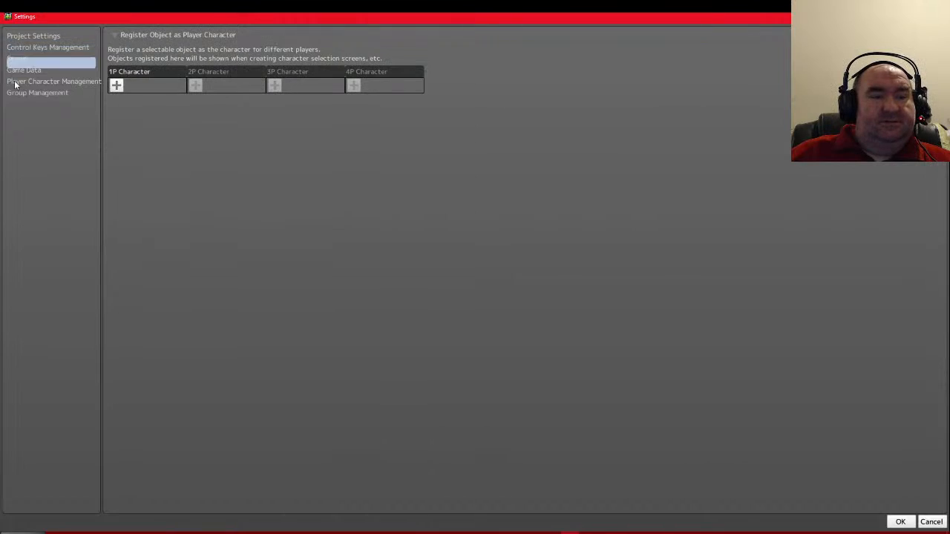
left_click(116, 86)
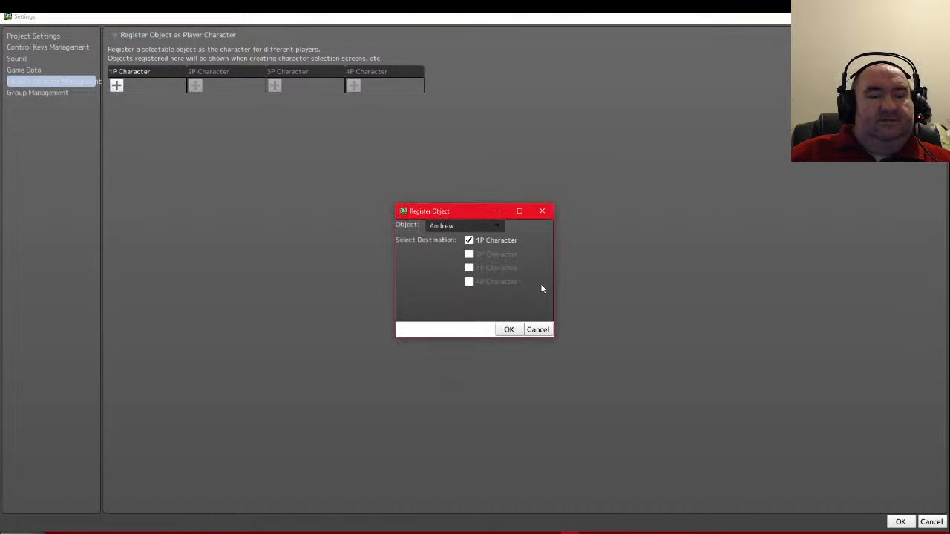
left_click(488, 228)
left_click(457, 240)
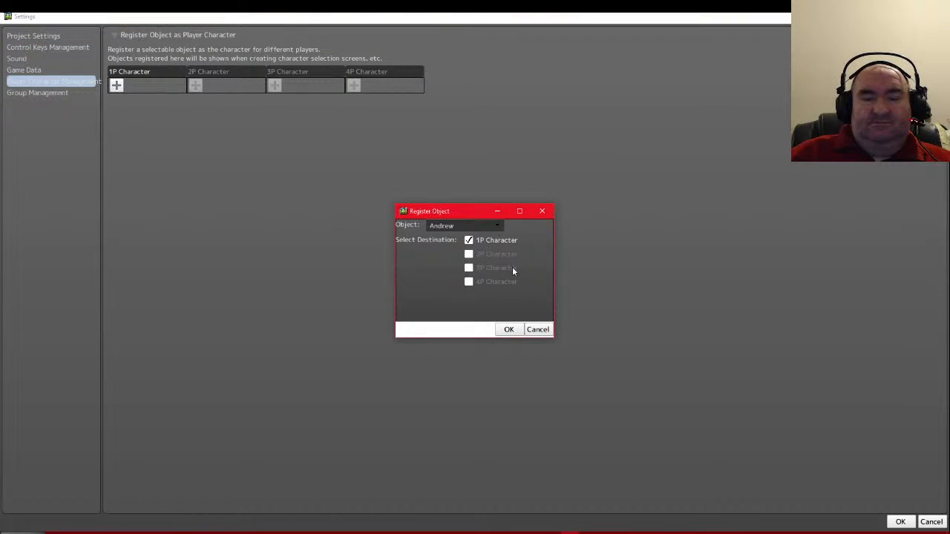
left_click(510, 331)
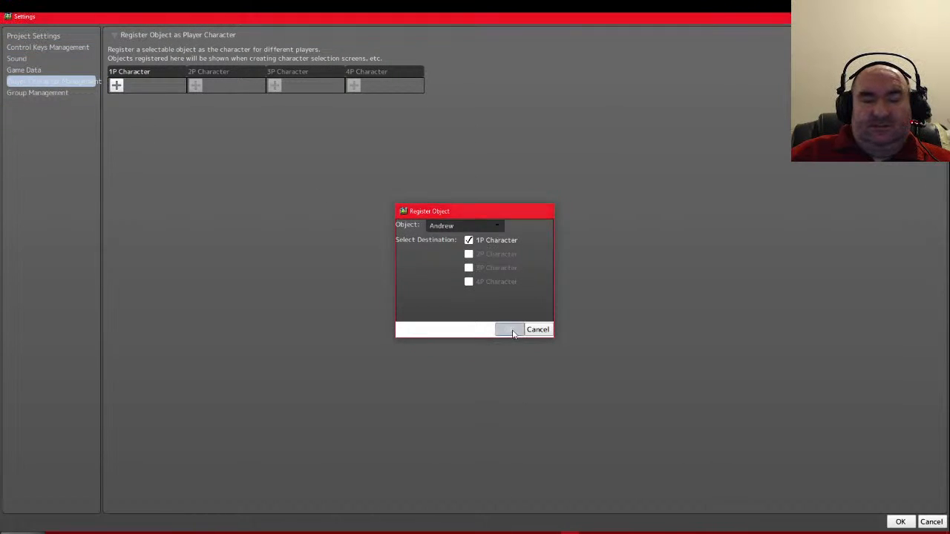
Add a new object group in the project's group management settings
left_click(40, 92)
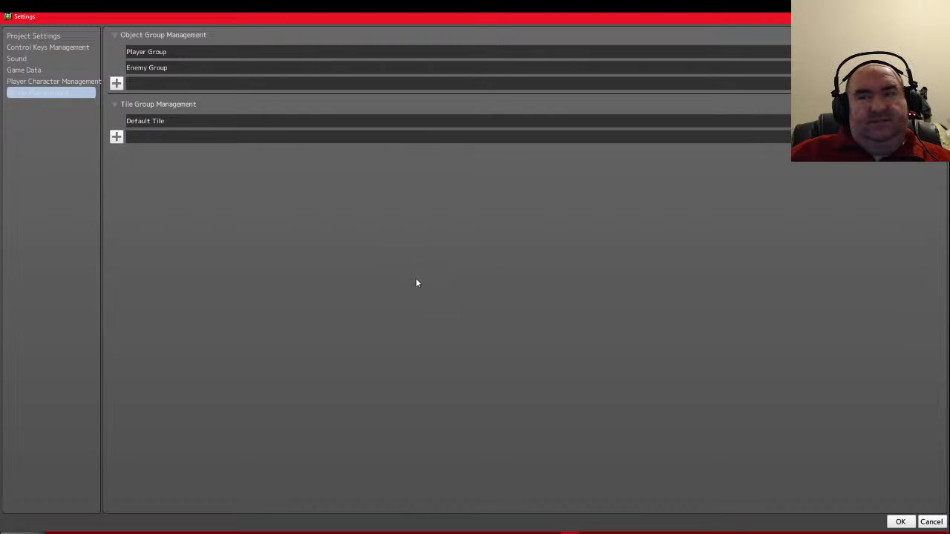
left_click(116, 82)
left_click(212, 81)
double_click(178, 84)
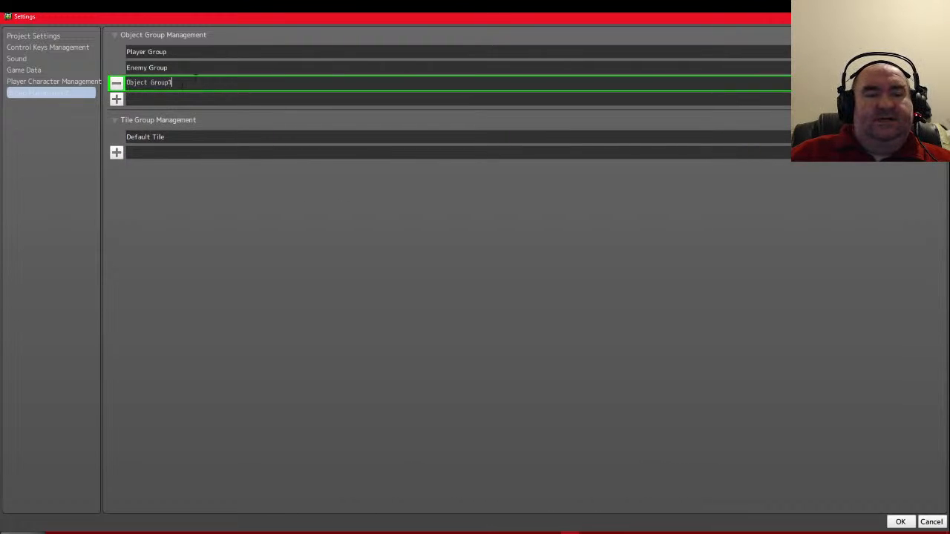
Name the new object group "Collectable Group"
type("Su")
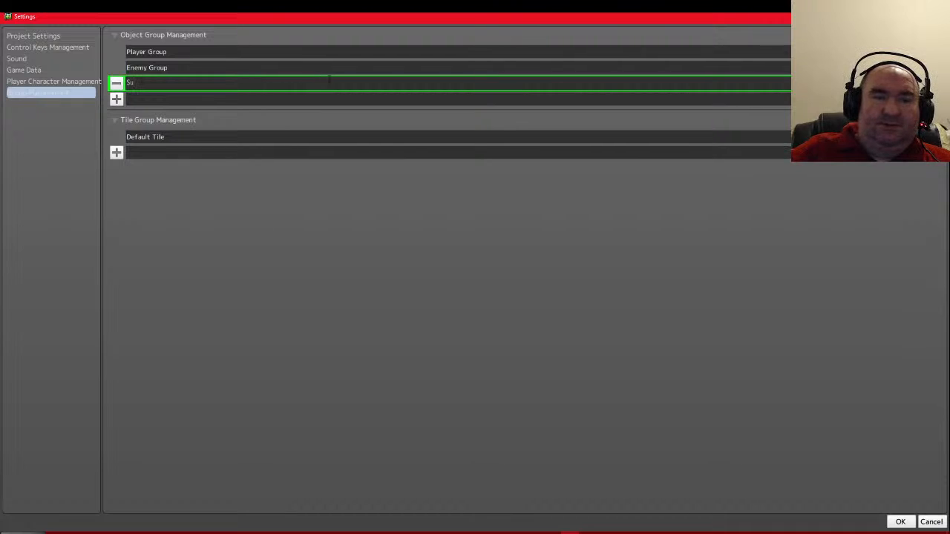
key("BackSpace")
key("BackSpace")
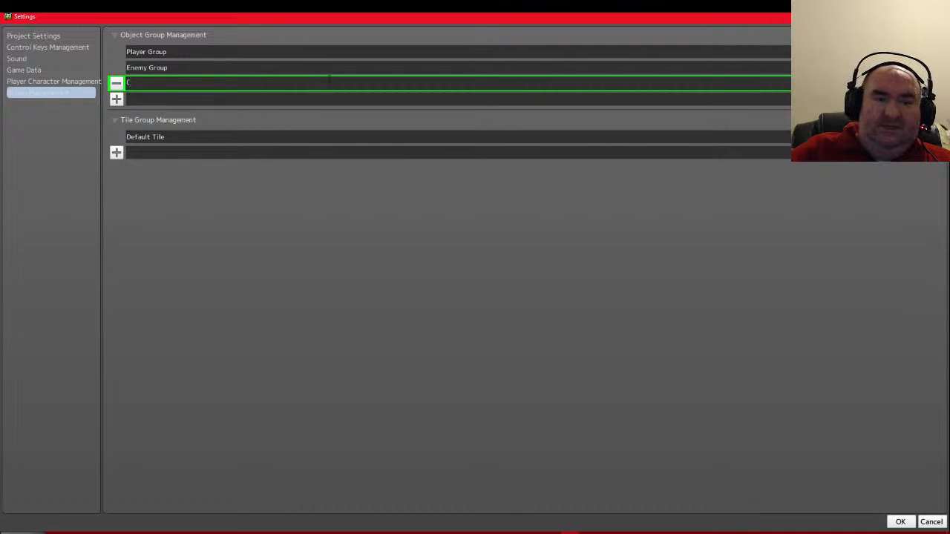
type("Collect")
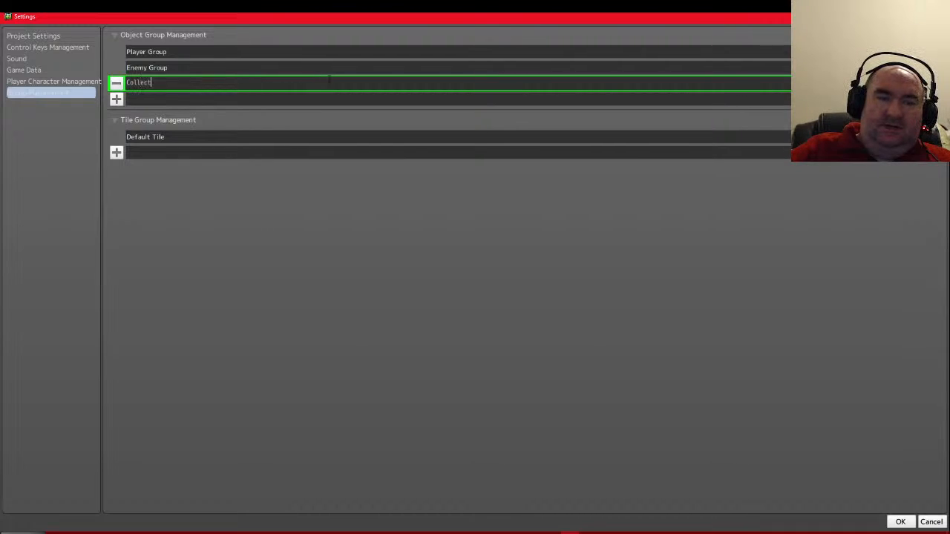
type("able ")
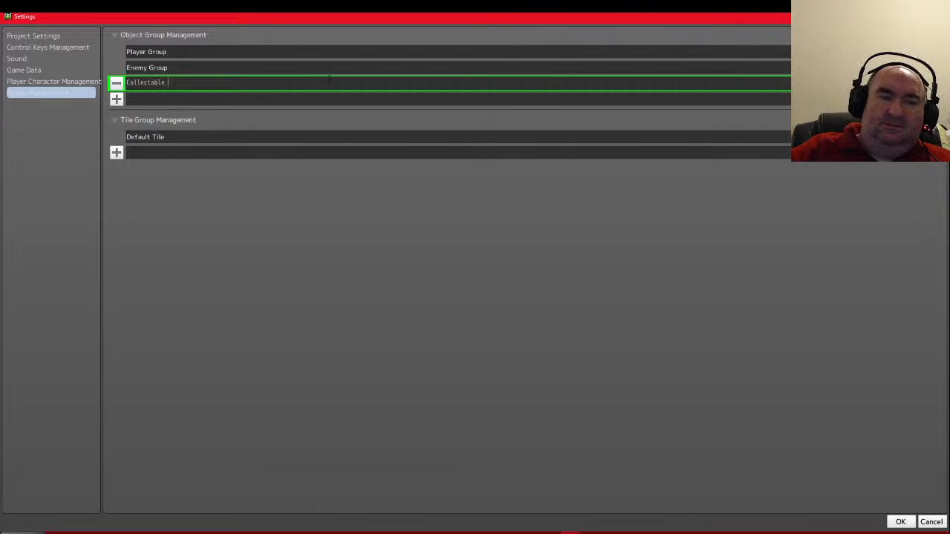
type("Gro")
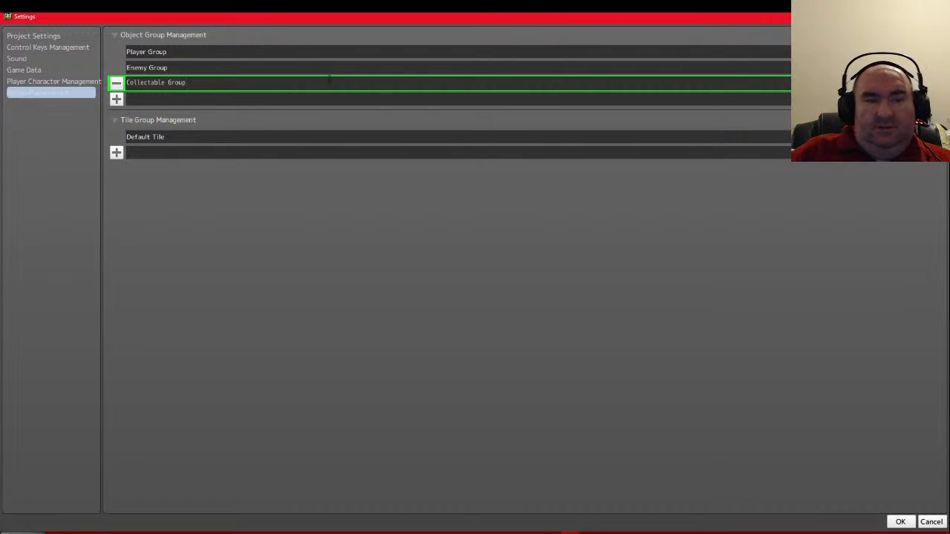
type("up")
Rename the new object group as "Support Group"
key("ctrl+a")
type("Su")
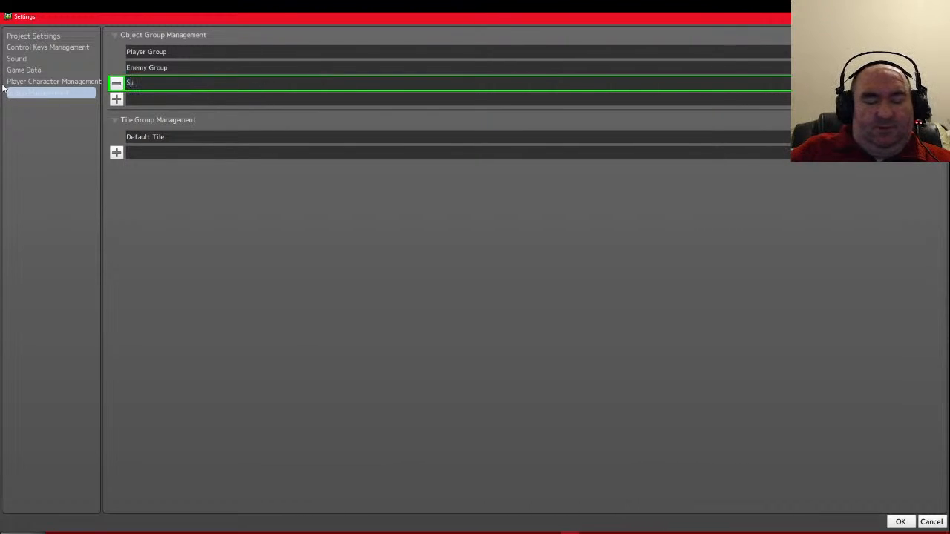
type("pport")
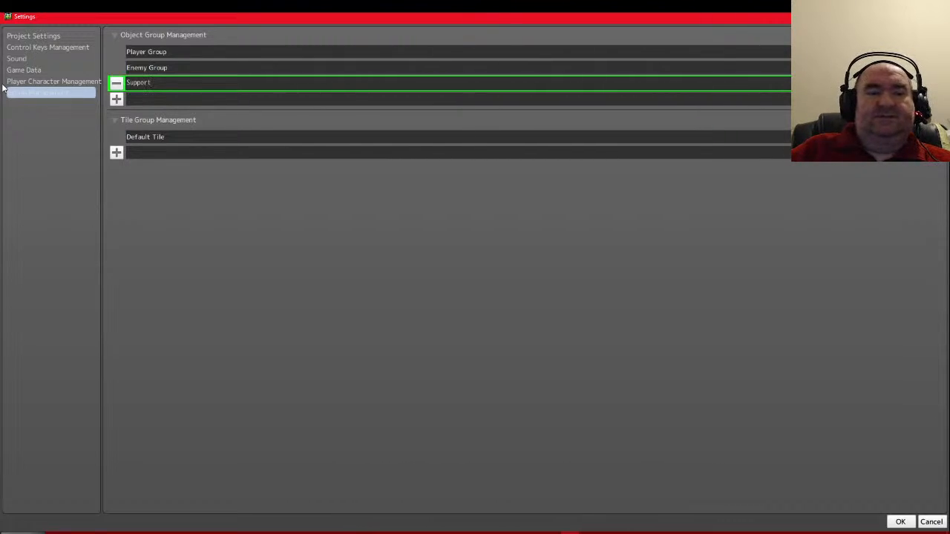
key("Return")
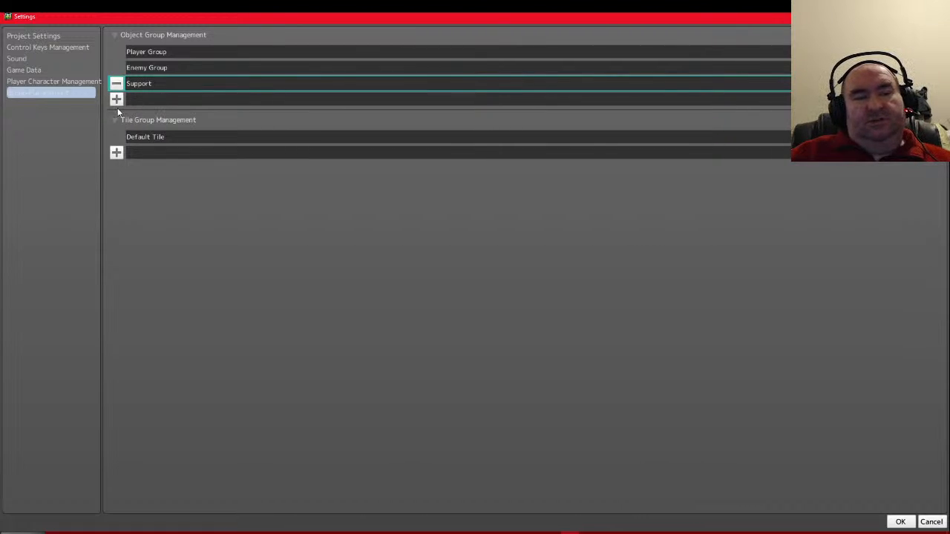
double_click(176, 84)
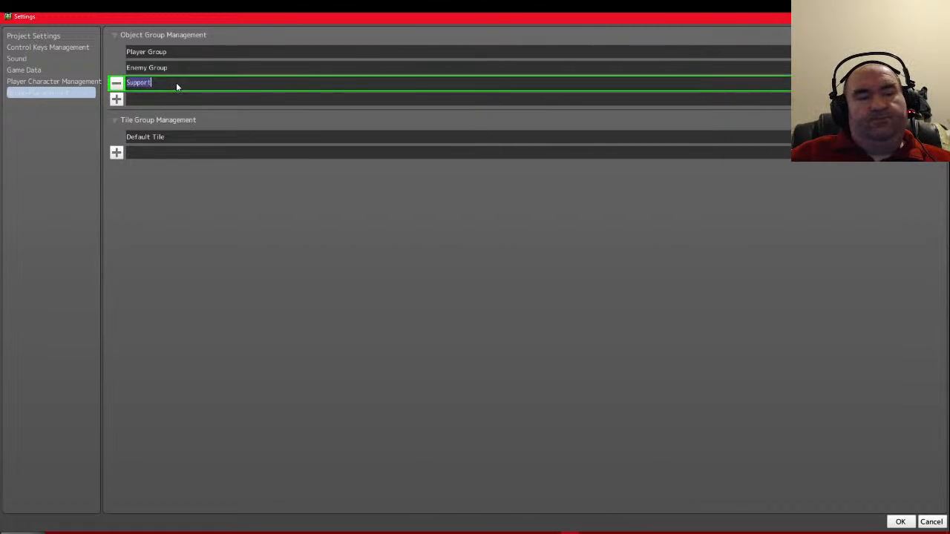
key("End")
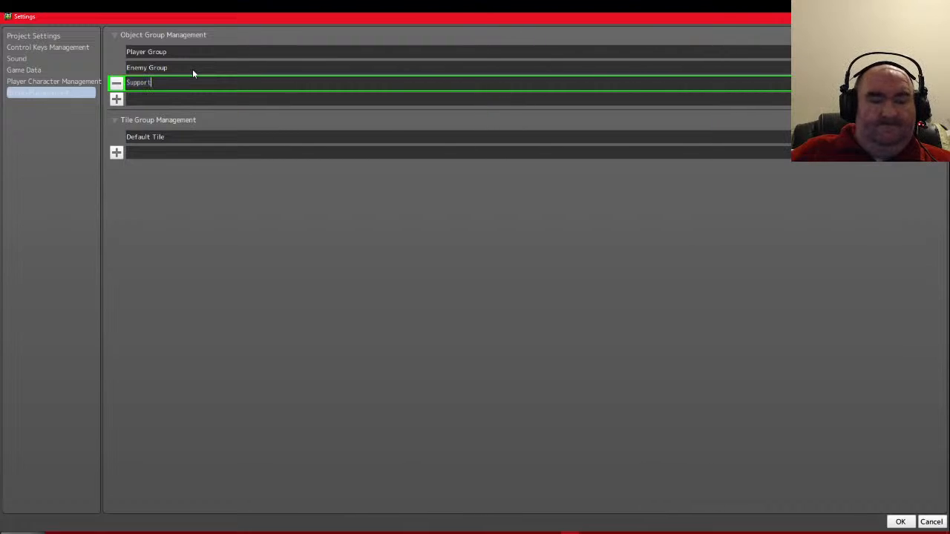
type("Group")
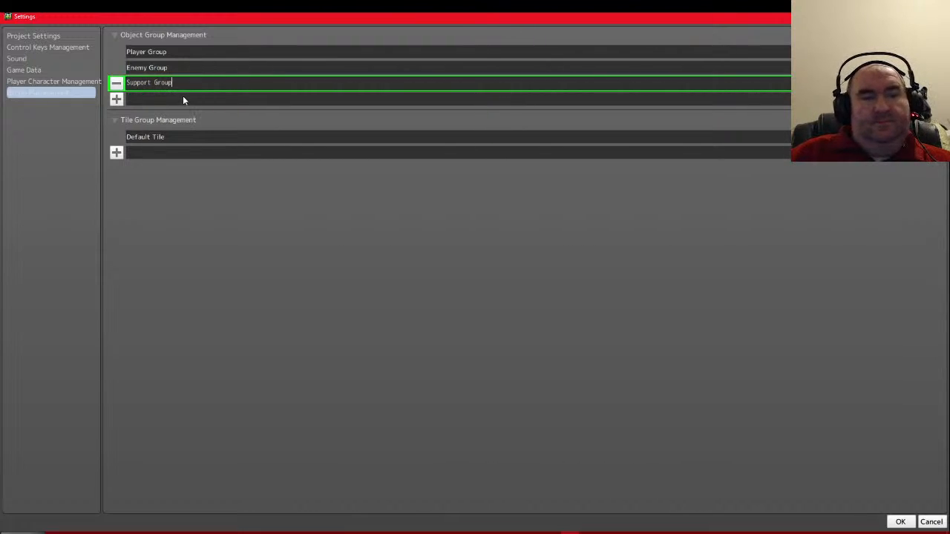
key("Return")
Add another object group named "Weapon Group" and save the project settings
left_click(117, 99)
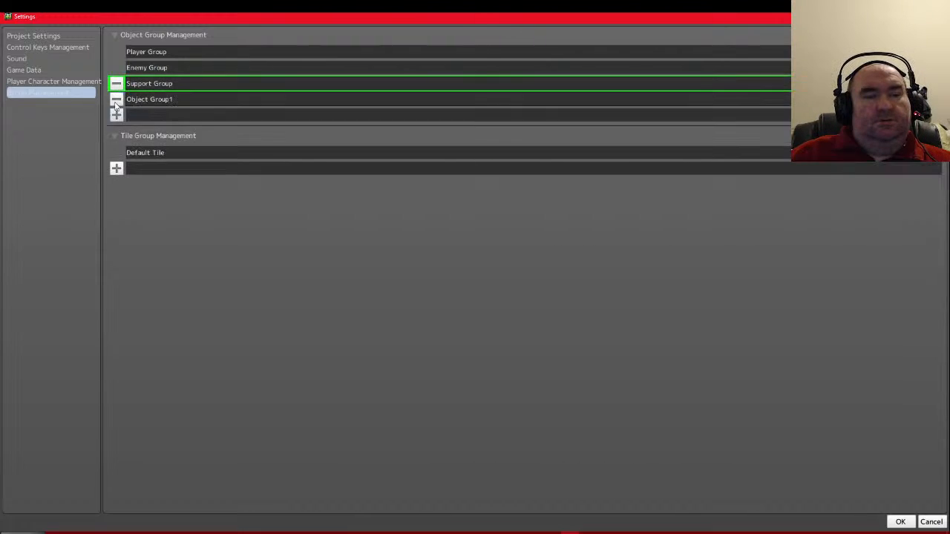
left_click(178, 100)
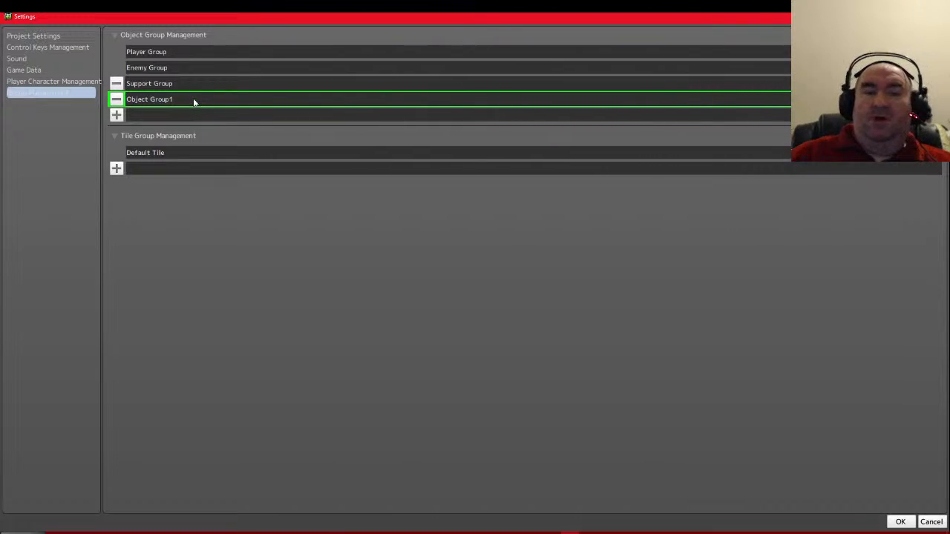
double_click(194, 102)
type("I")
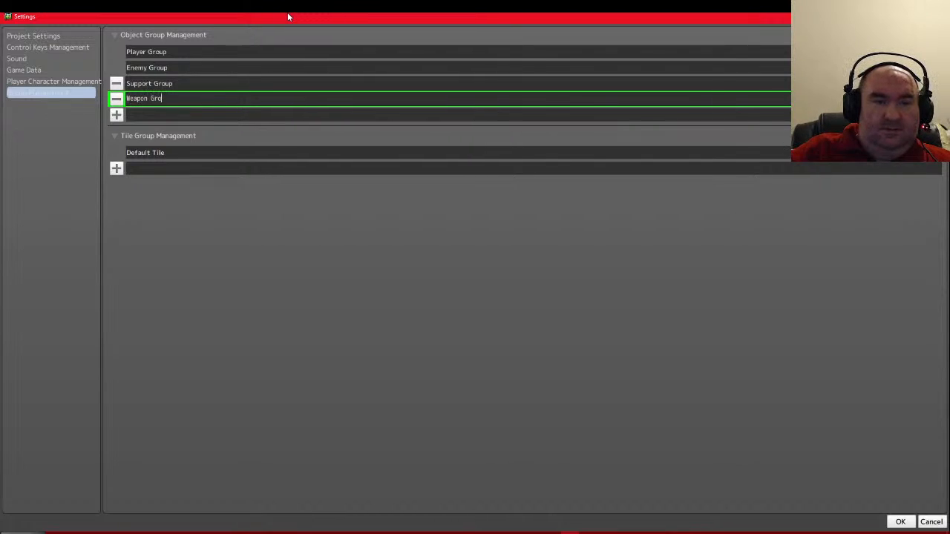
key("Return")
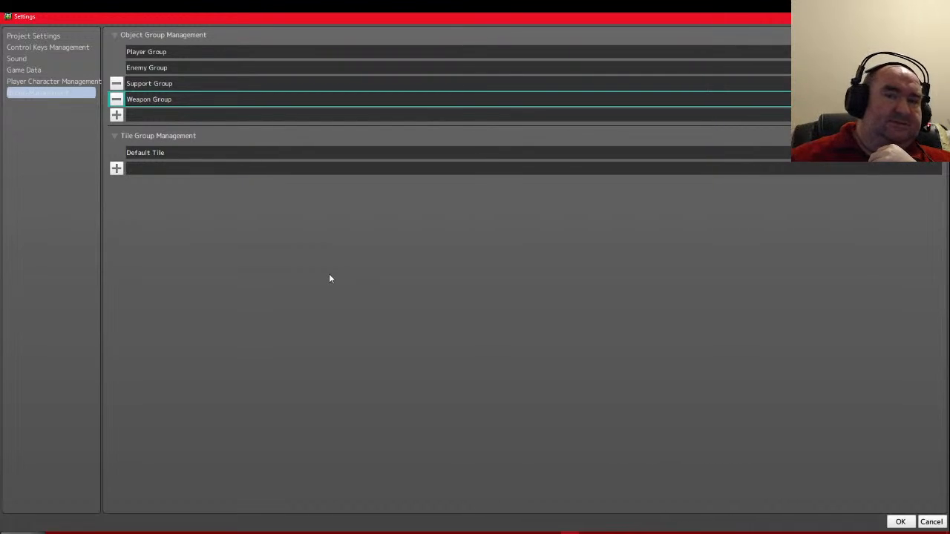
left_click(900, 522)
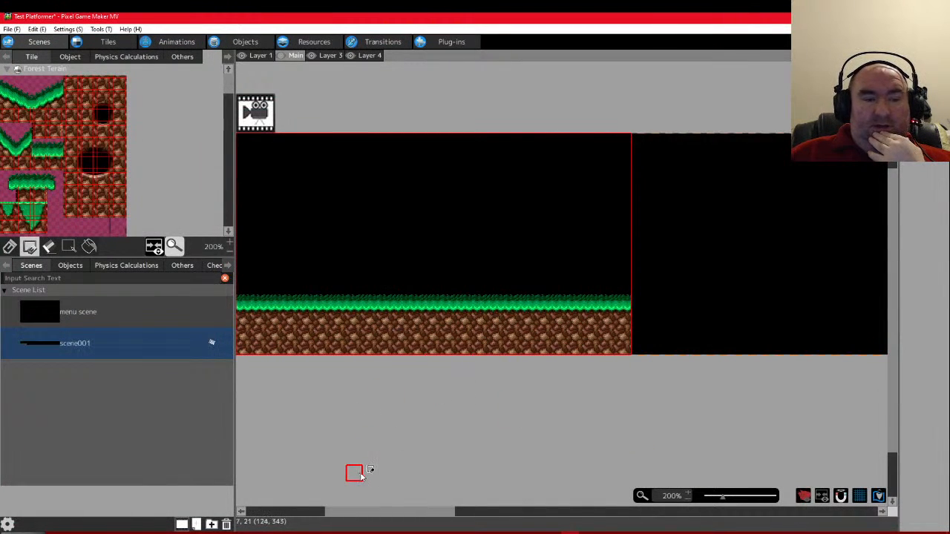
Place two gentle uphill grass slope pieces in scene001, continuing from the end of the flat ground
left_click_drag(375, 511, 412, 511)
left_click_drag(41, 89, 56, 117)
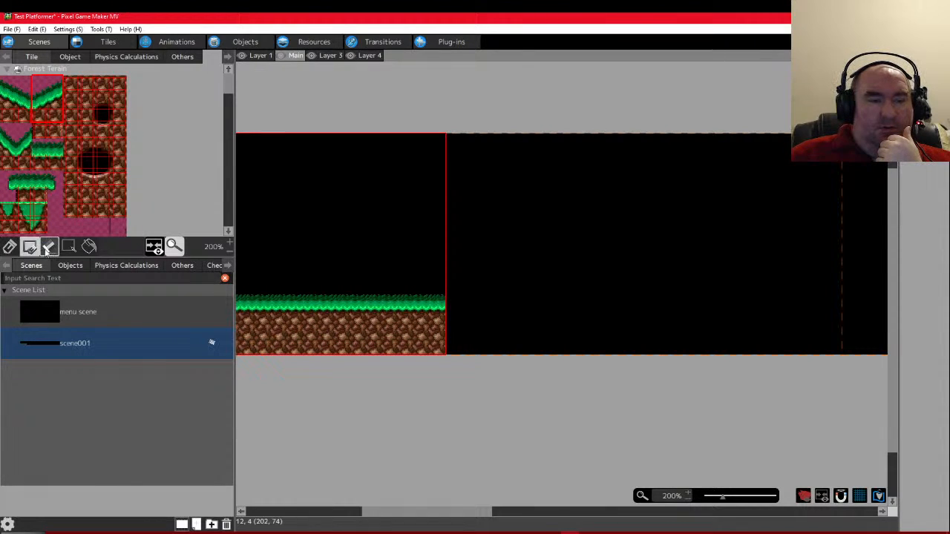
left_click(452, 276)
left_click(492, 271)
left_click(269, 207)
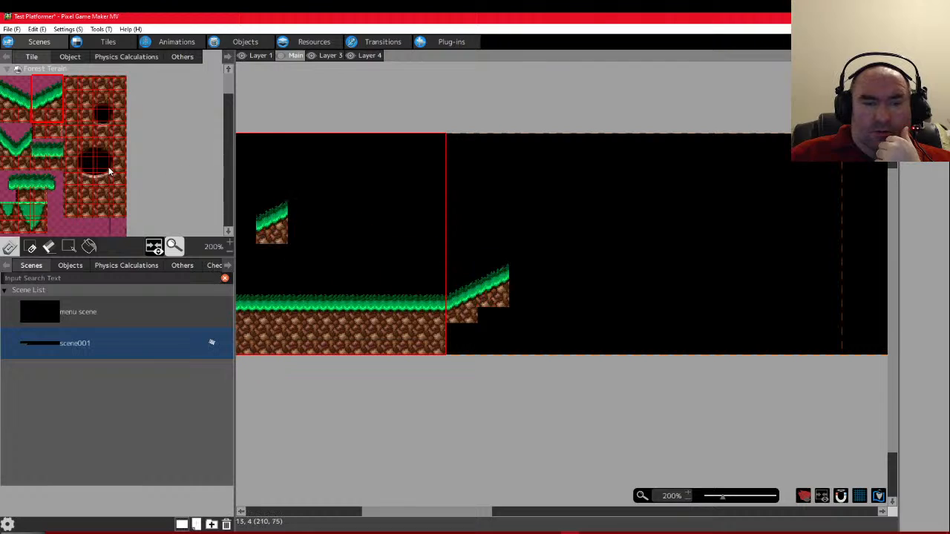
scroll(101, 169, "down", 1)
scroll(32, 127, "up", 1)
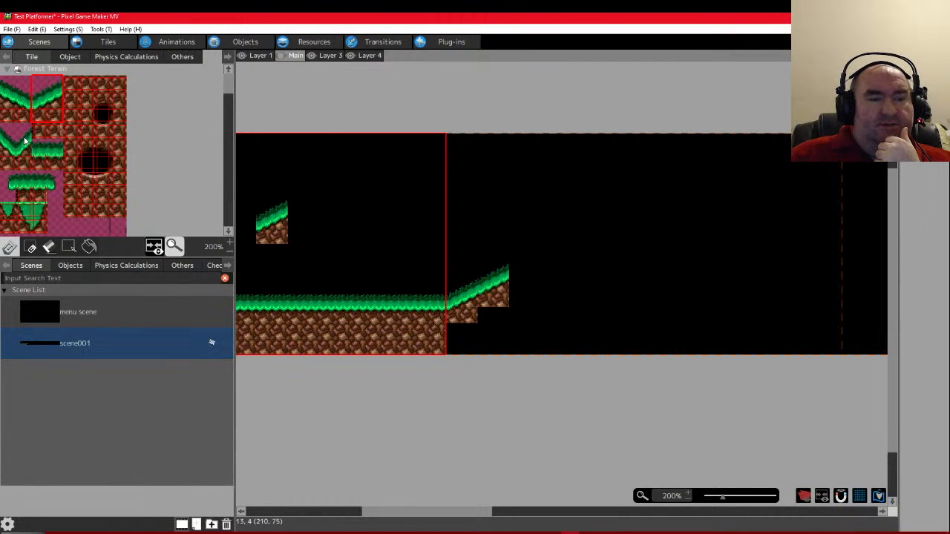
Extend the climb with two steep uphill slope pieces followed by one gentle uphill slope piece
left_click(25, 145)
key("ctrl+z")
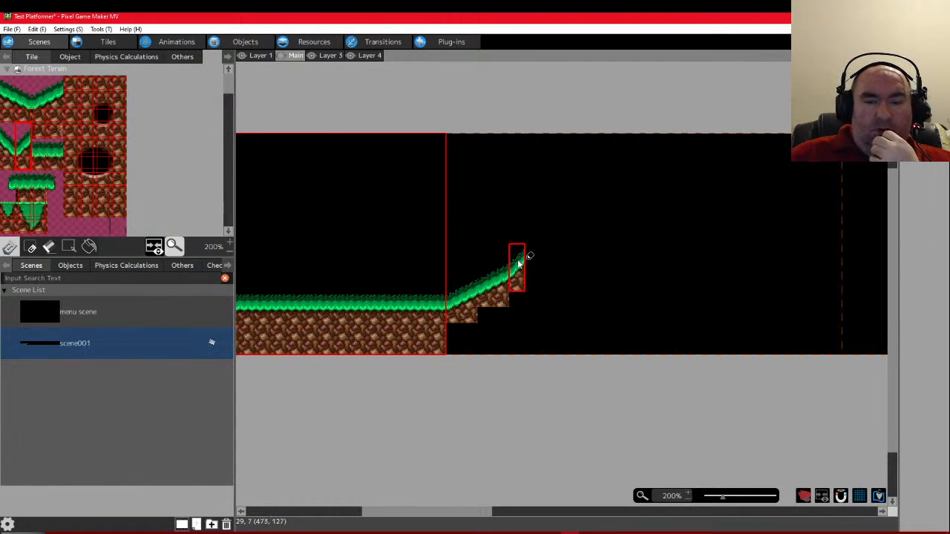
left_click(519, 263)
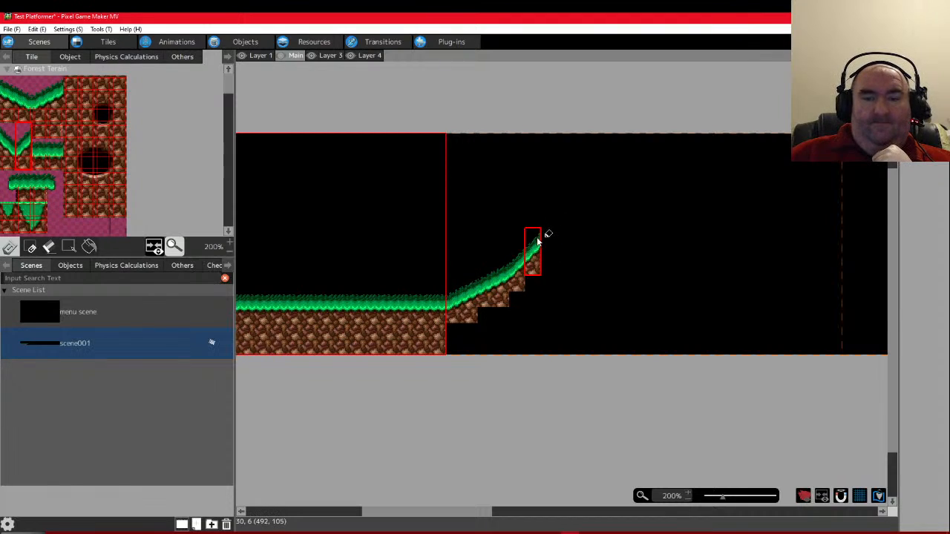
left_click(539, 241)
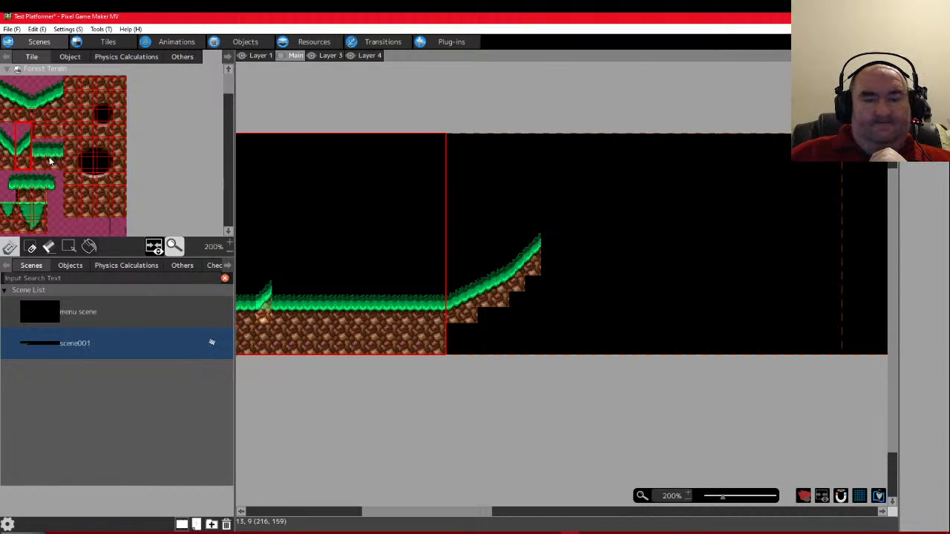
left_click(44, 95)
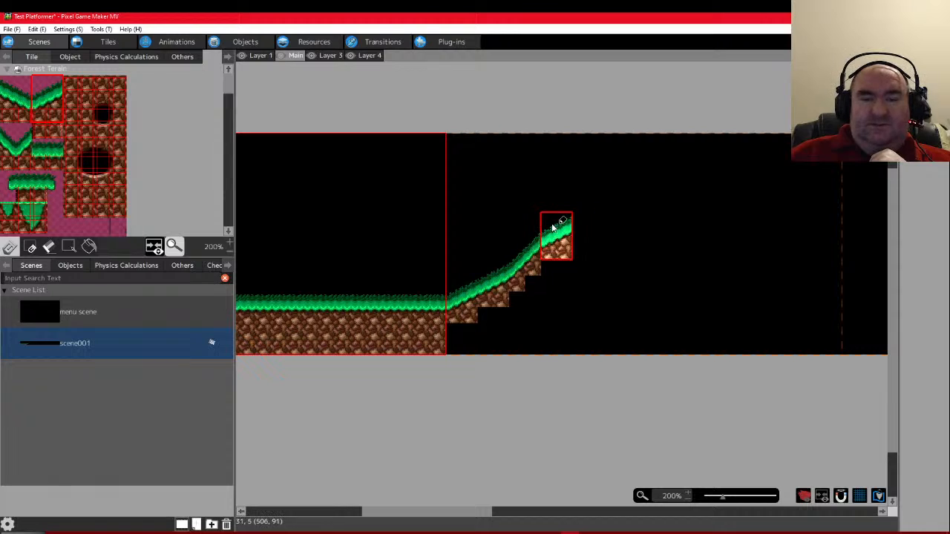
left_click(553, 228)
left_click(270, 281)
Paint a flat grass-topped strip from the top of the slope to the next dashed screen boundary
scroll(48, 152, "down", 1)
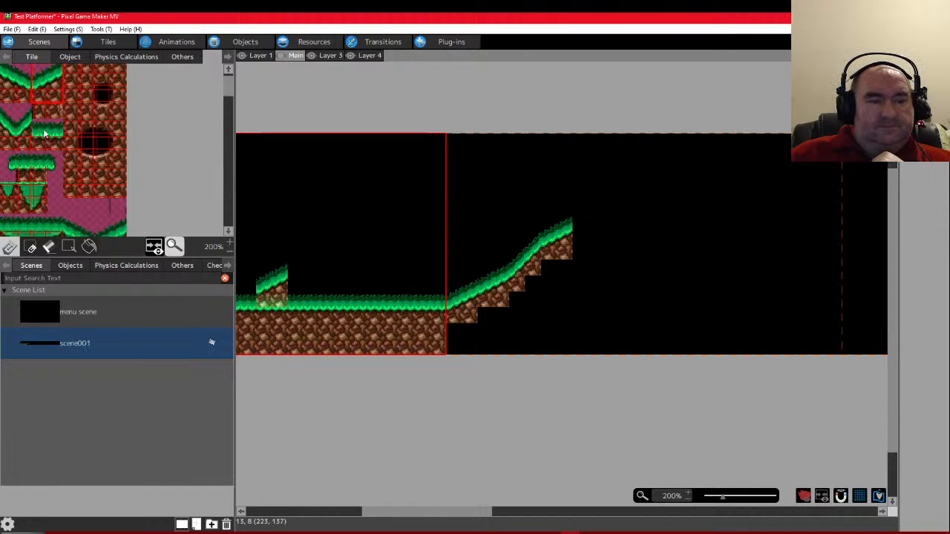
left_click(45, 134)
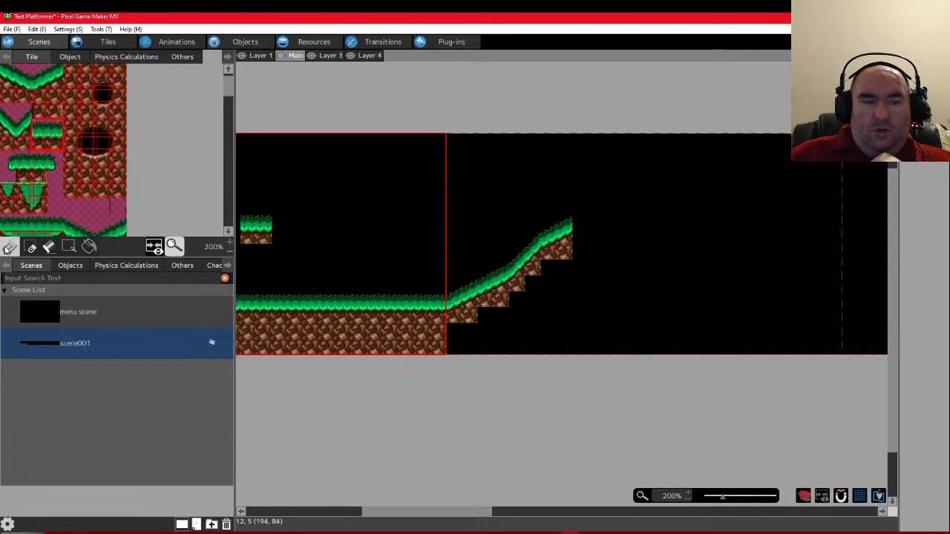
left_click(30, 246)
mouse_move(589, 222)
left_mouse_down()
mouse_move(653, 235)
mouse_move(841, 225)
left_mouse_up()
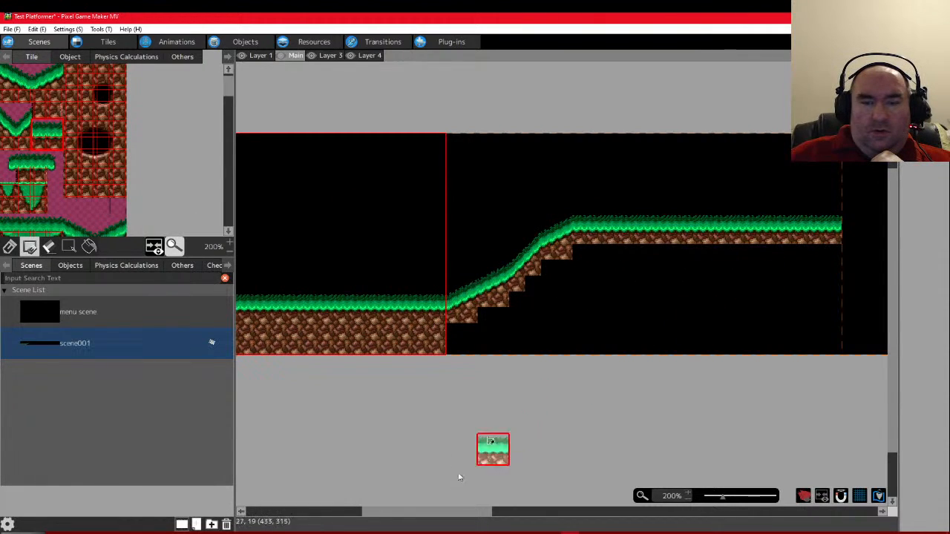
Build a descent of four steep downhill slope pieces from the end of the raised grass strip
left_click_drag(450, 512, 529, 512)
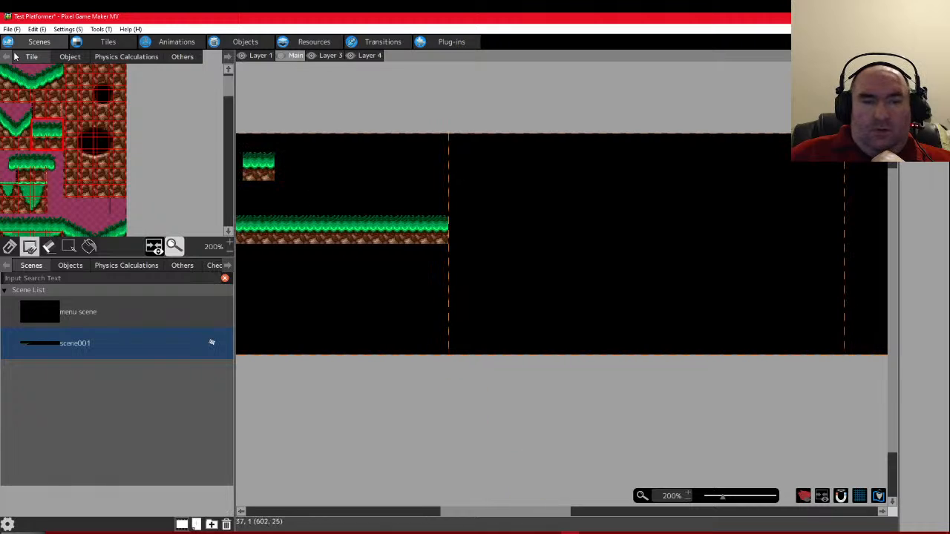
left_click_drag(7, 111, 9, 142)
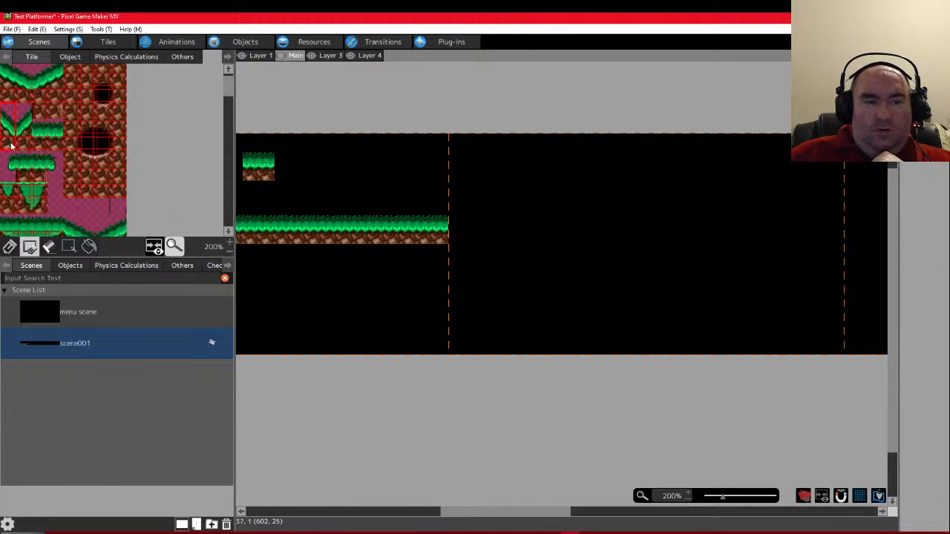
left_click(461, 258)
left_click(476, 248)
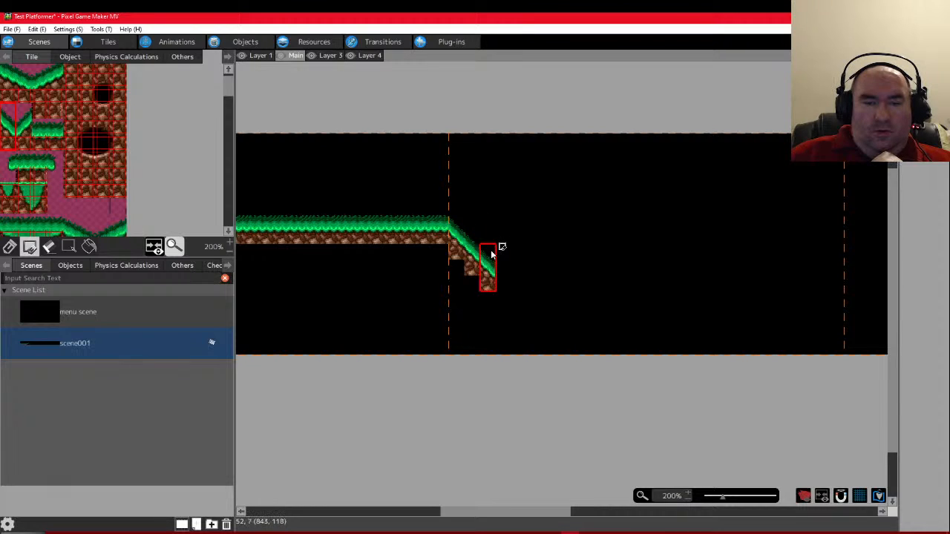
left_click(496, 284)
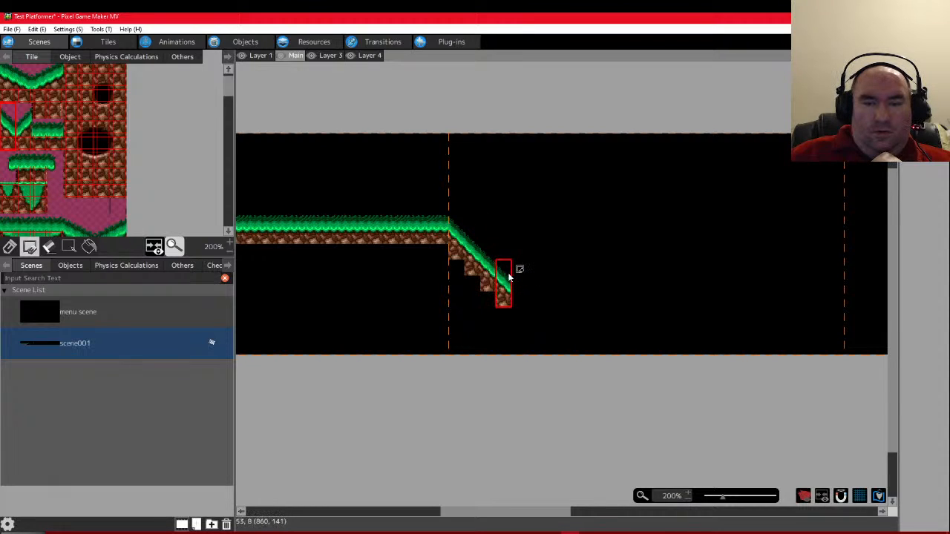
left_click(512, 306)
left_click(275, 322)
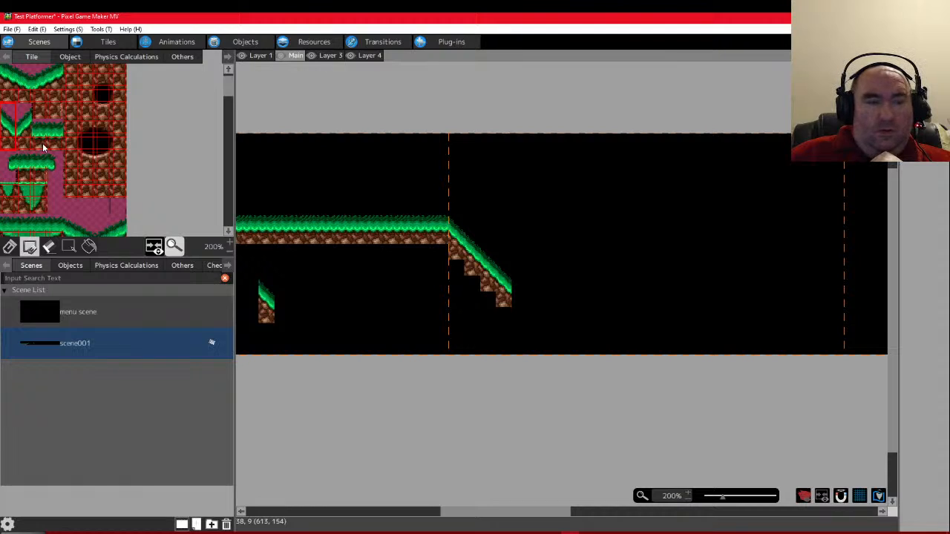
Paint flat grass ground from the foot of the descent to the next screen boundary, with a dirt column under its far end
left_click_drag(520, 291, 838, 304)
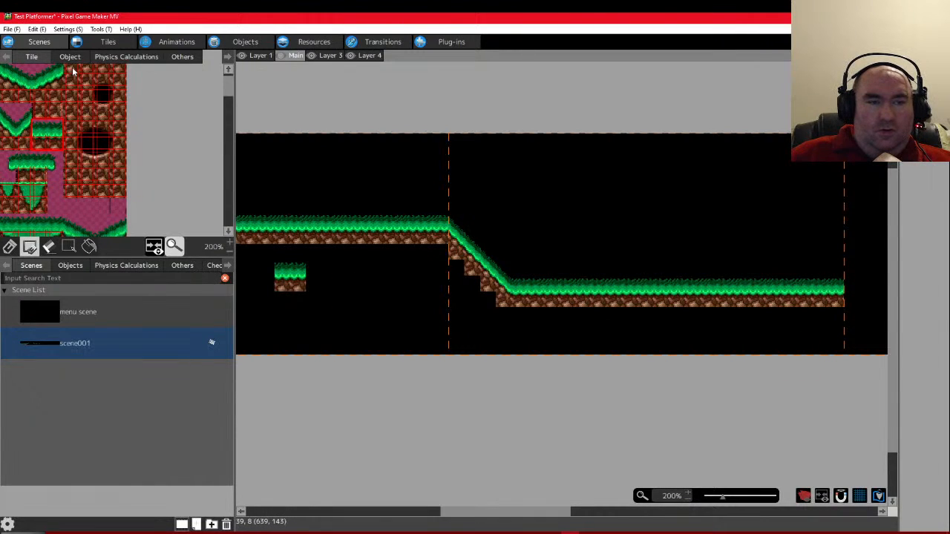
left_click_drag(836, 314, 836, 348)
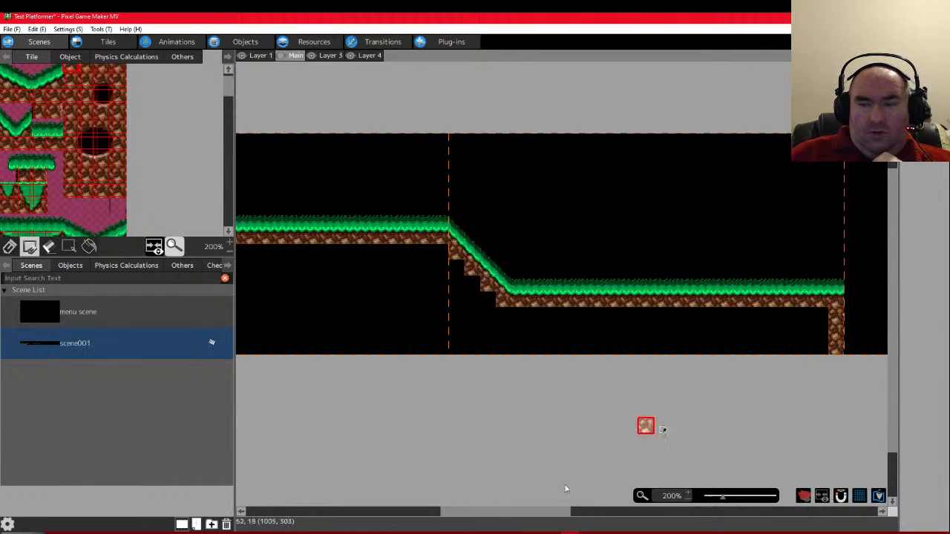
Flood-fill the empty area beneath the climb, raised strip, descent and lower ground with the dirt tile
left_click_drag(451, 512, 380, 512)
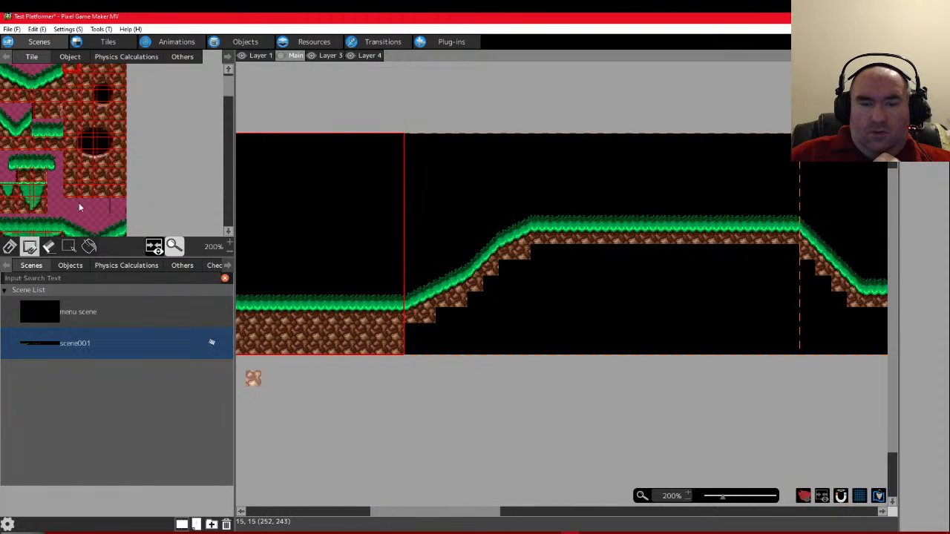
left_click(89, 246)
left_click(640, 327)
Place the two-by-two grass ledge end piece from the Forest Terrain tiles just past the far end of the lower flat ground
left_click_drag(390, 512, 531, 509)
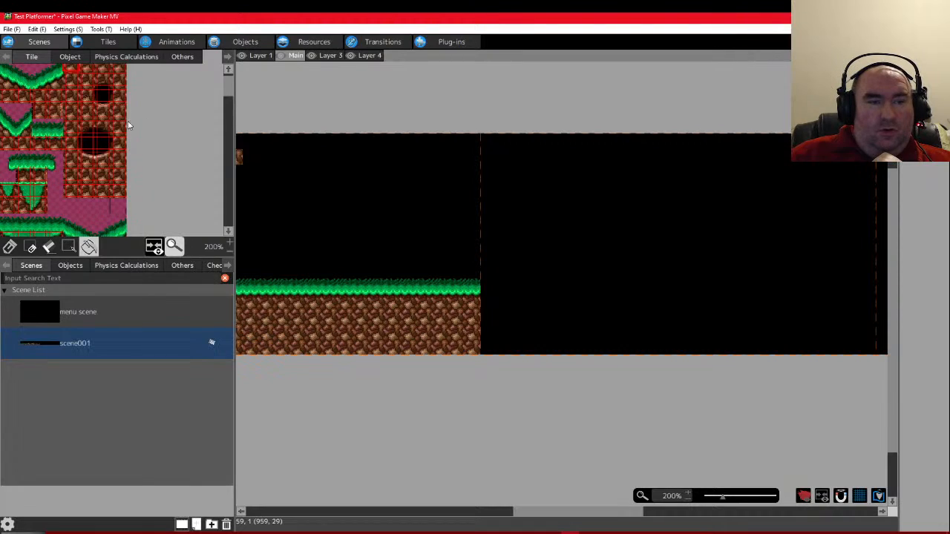
scroll(31, 124, "up", 1)
scroll(36, 184, "down", 3)
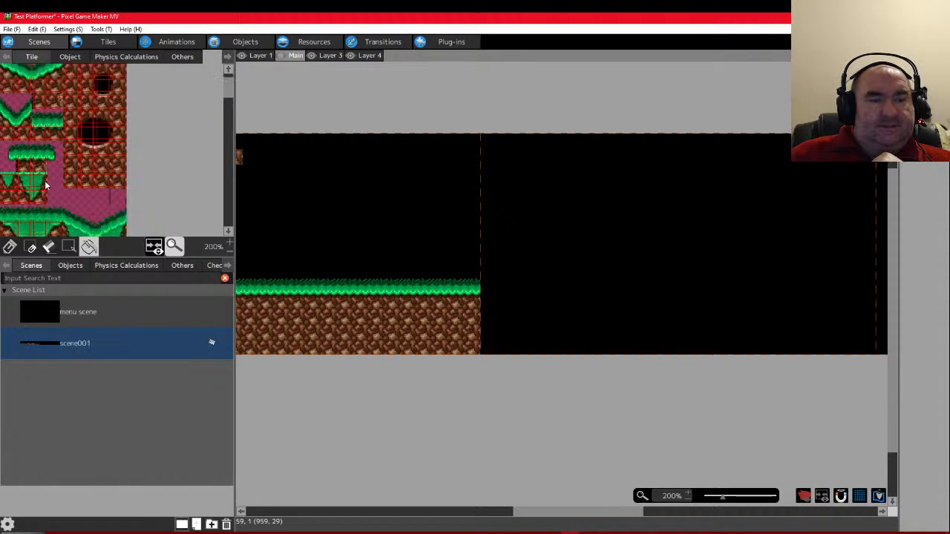
scroll(63, 113, "up", 3)
scroll(64, 114, "down", 2)
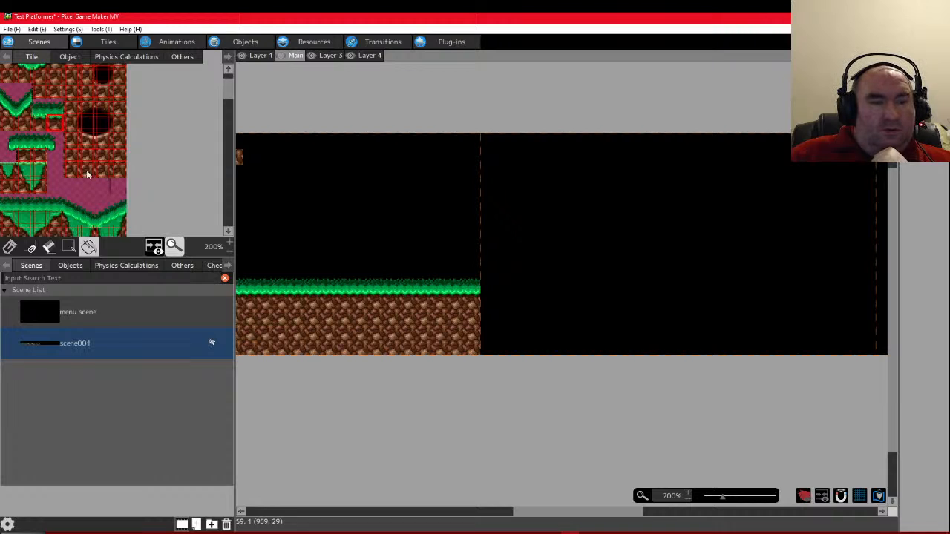
scroll(57, 164, "up", 2)
scroll(43, 175, "down", 5)
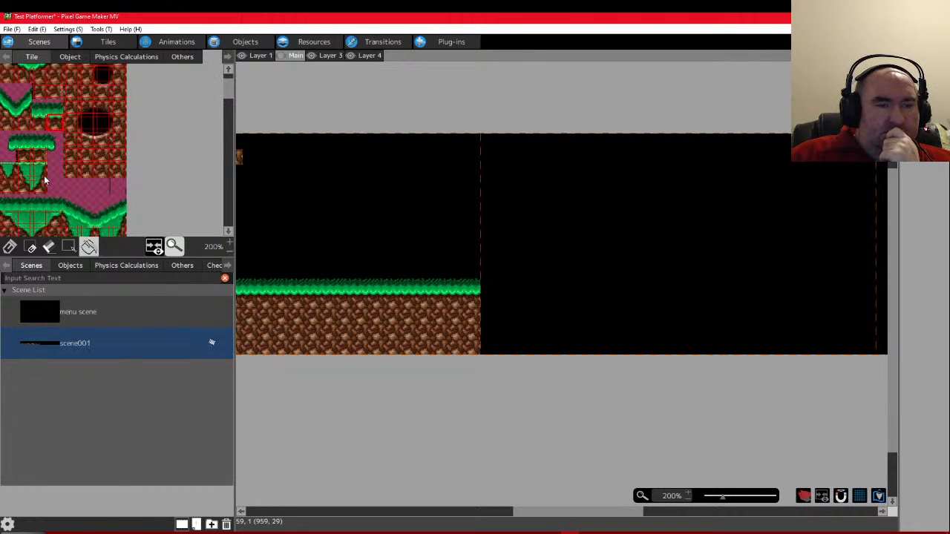
scroll(230, 76, "up", 5)
mouse_move(229, 76)
left_mouse_down()
mouse_move(216, 153)
mouse_move(217, 72)
left_mouse_up()
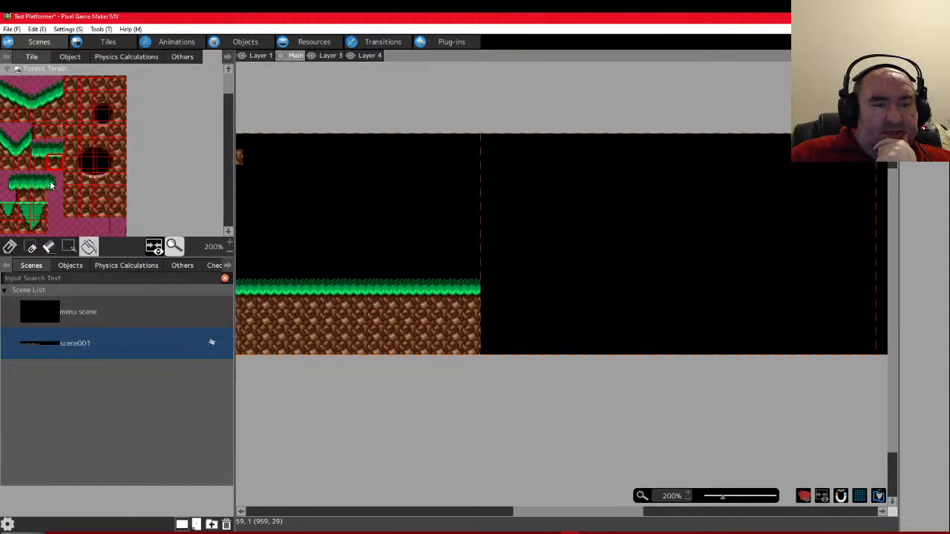
scroll(66, 158, "down", 1)
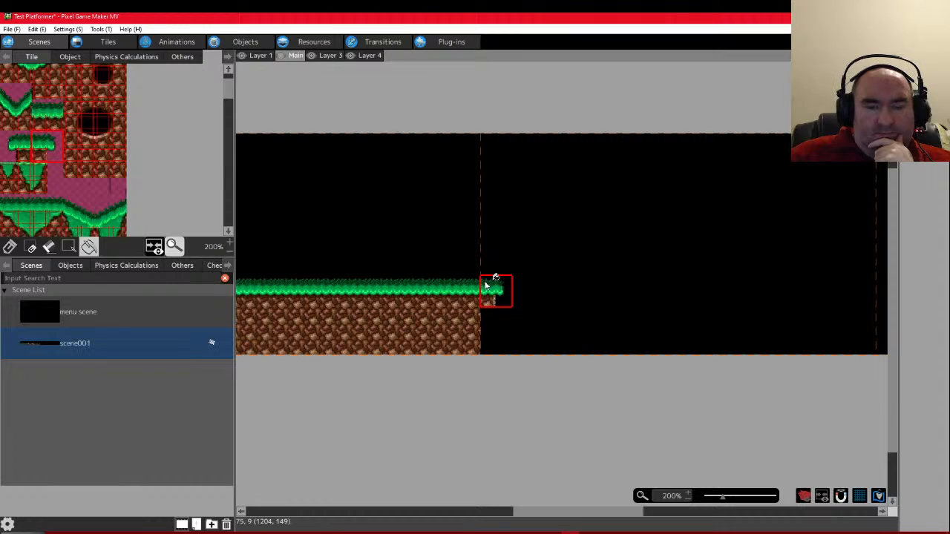
left_click(10, 247)
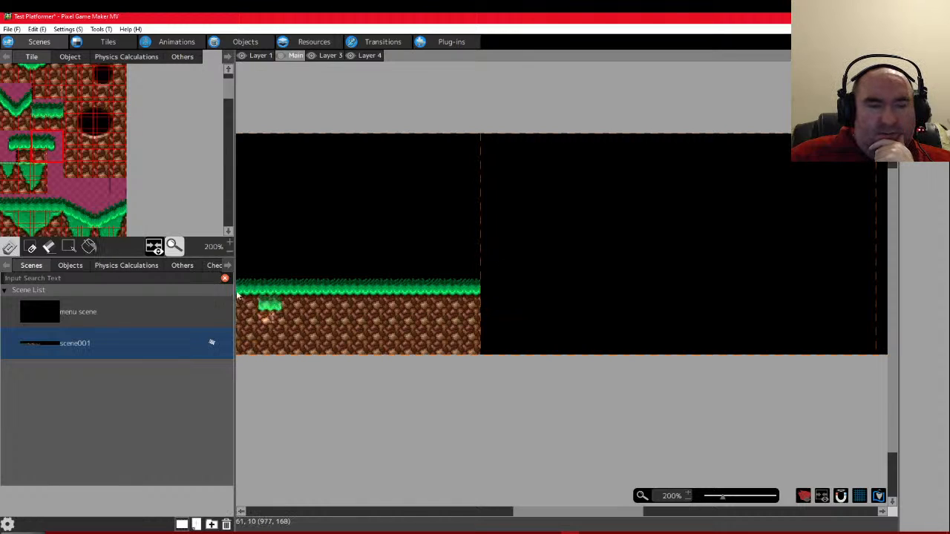
left_click(487, 280)
Paint dirt edge tiles down the side below the grass end piece and save the project
scroll(71, 155, "up", 1)
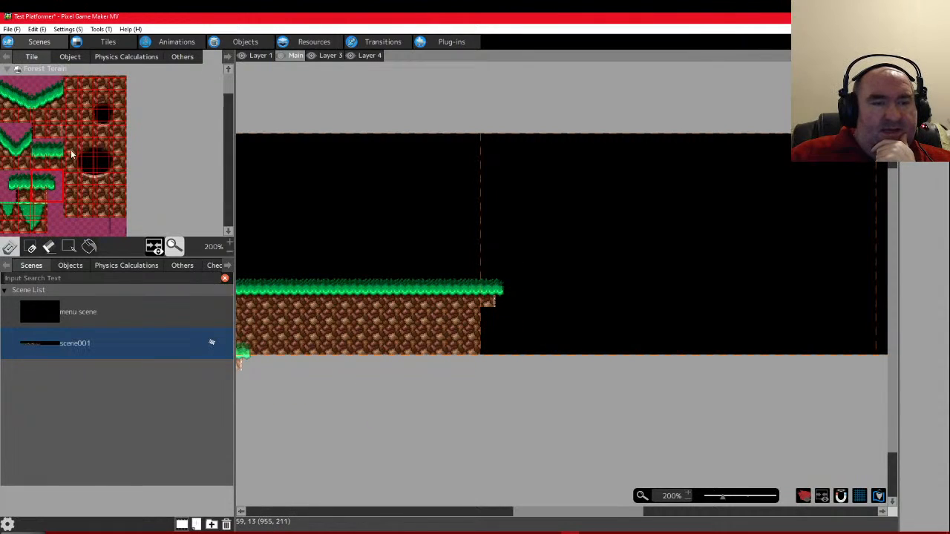
left_click(58, 134)
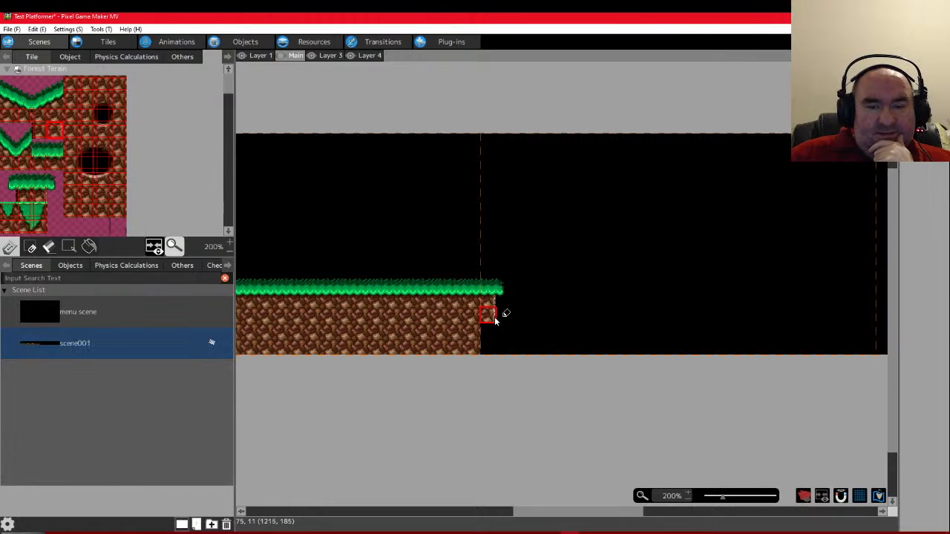
mouse_move(495, 319)
left_mouse_down()
mouse_move(504, 343)
mouse_move(494, 345)
left_mouse_up()
key("ctrl+z")
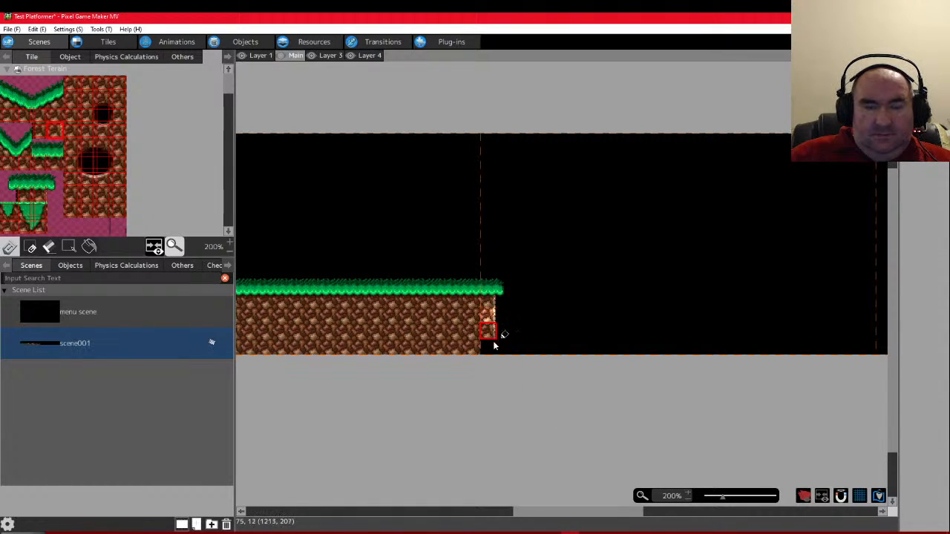
left_click_drag(569, 511, 368, 515)
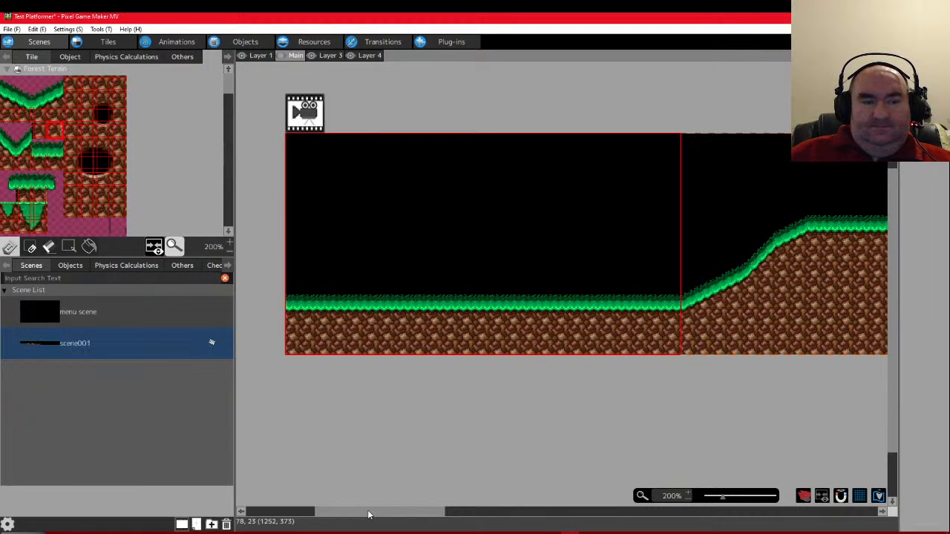
key("ctrl+s")
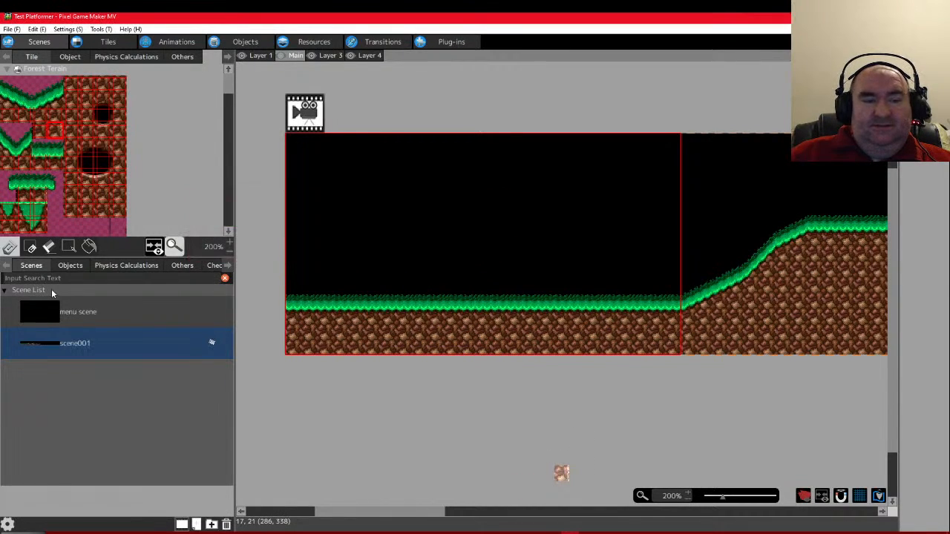
Review the scene's other layout objects, its portals list and the Forest Terrain wall detection settings
left_click(189, 266)
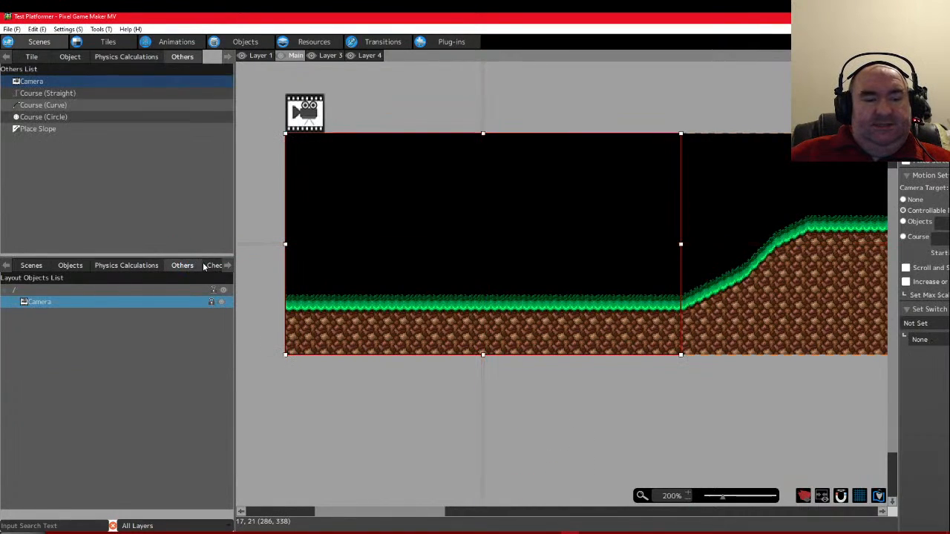
left_click(212, 266)
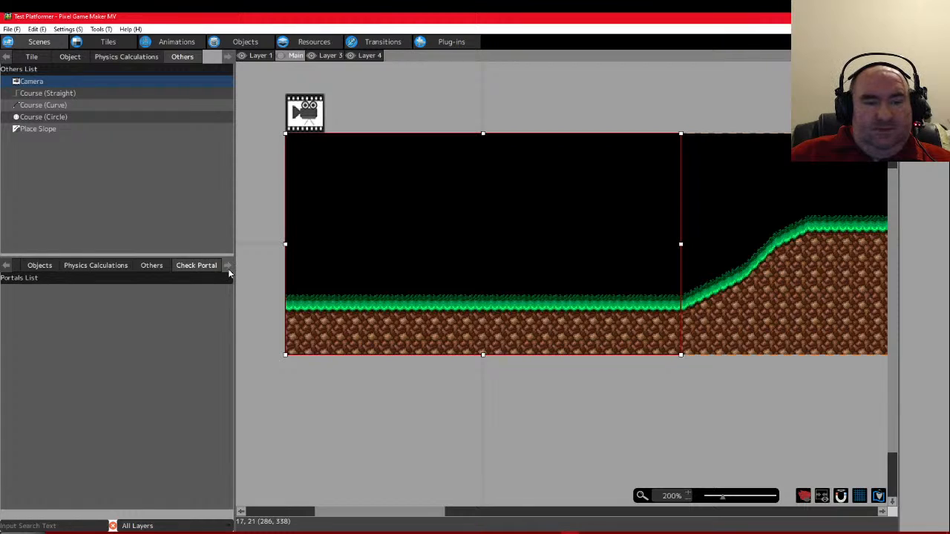
left_click_drag(424, 515, 478, 518)
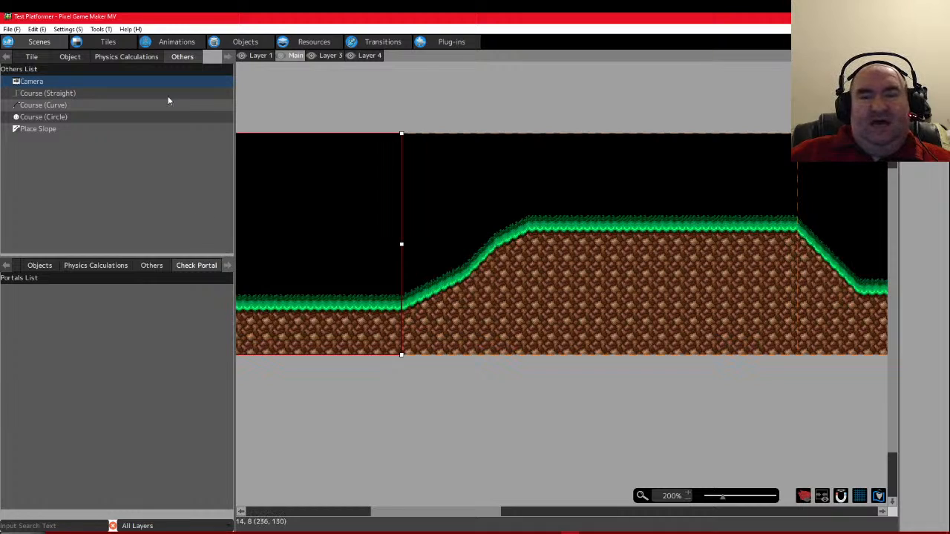
left_click(84, 44)
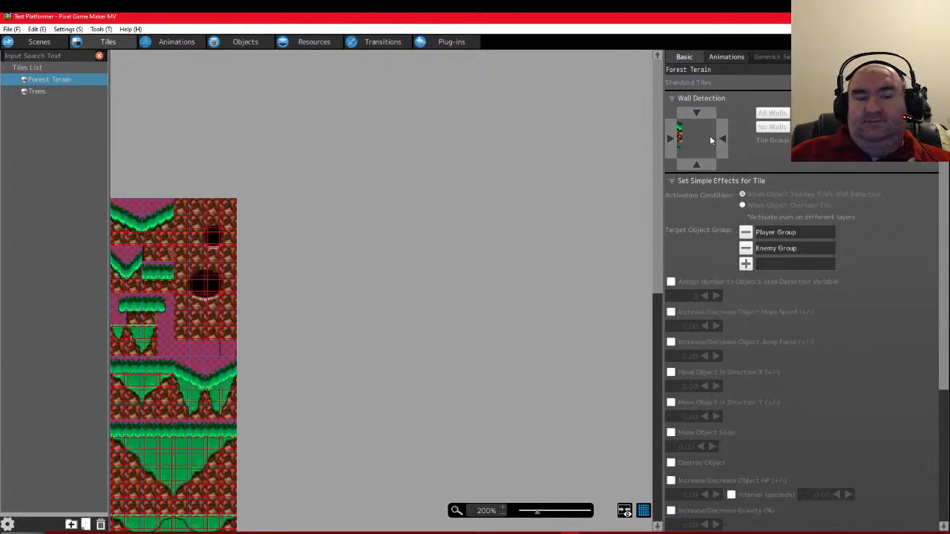
left_click(37, 42)
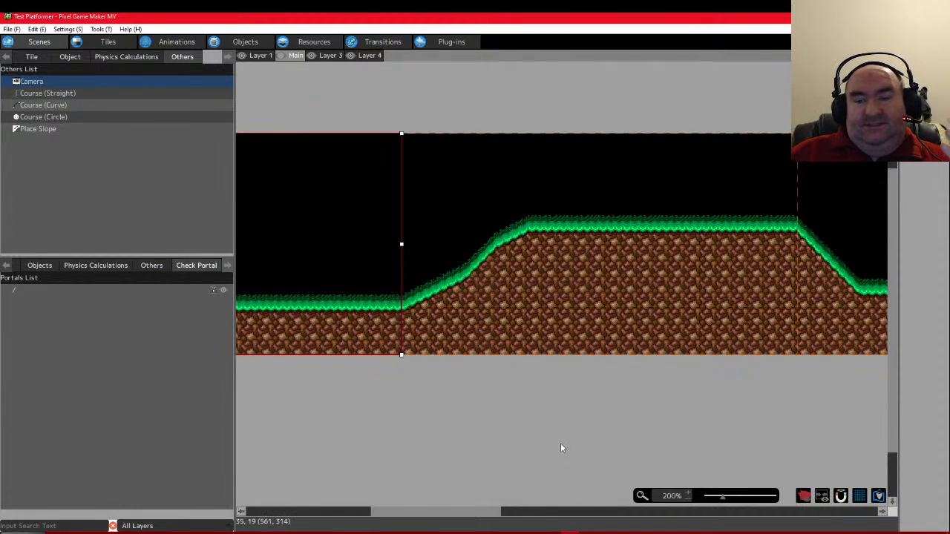
Show the grid and place a slope line four tiles wide and two high along the gentle start of the climb
left_click(38, 119)
left_click(34, 128)
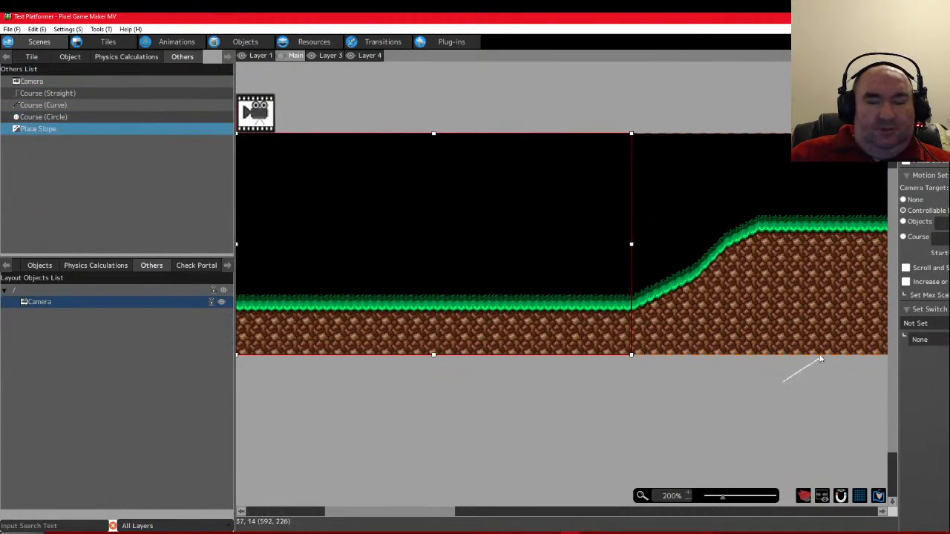
left_click(860, 496)
scroll(742, 313, "up", 2)
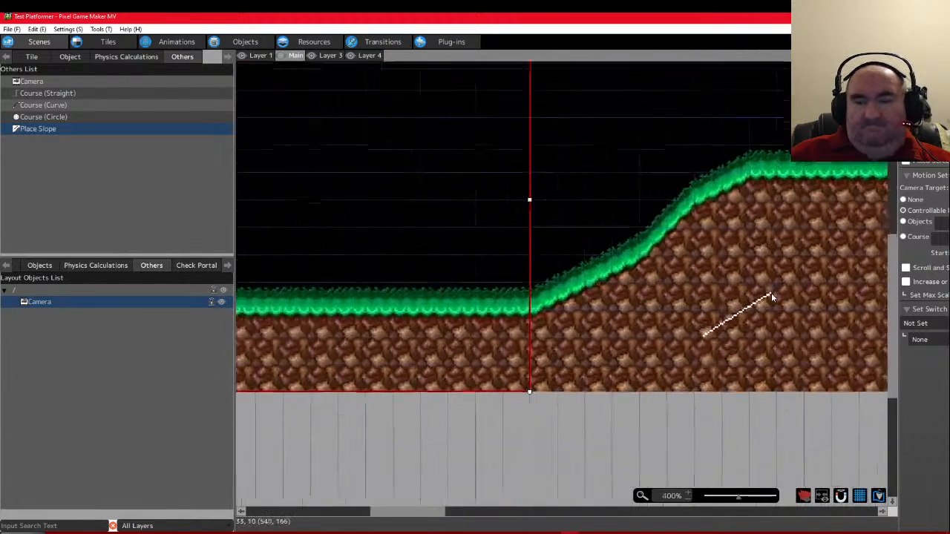
scroll(542, 308, "up", 2)
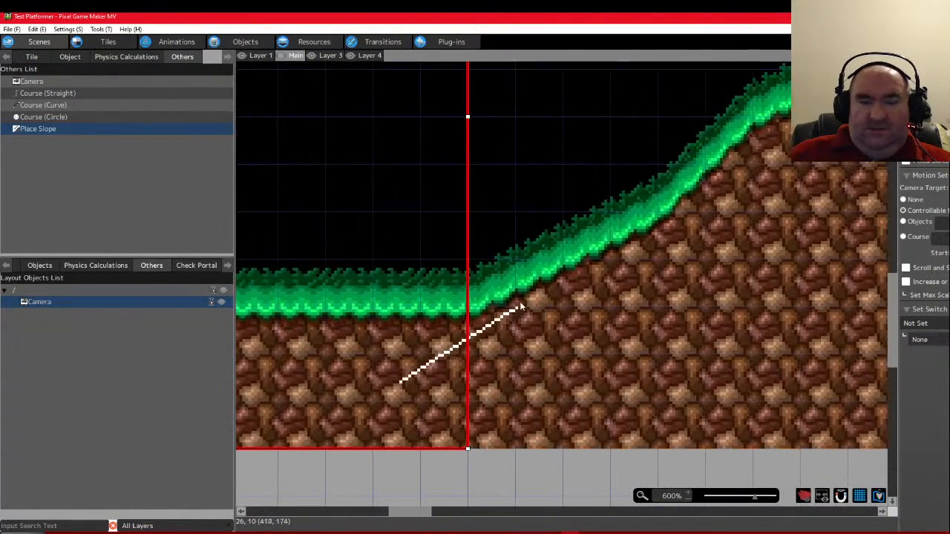
left_click(469, 308)
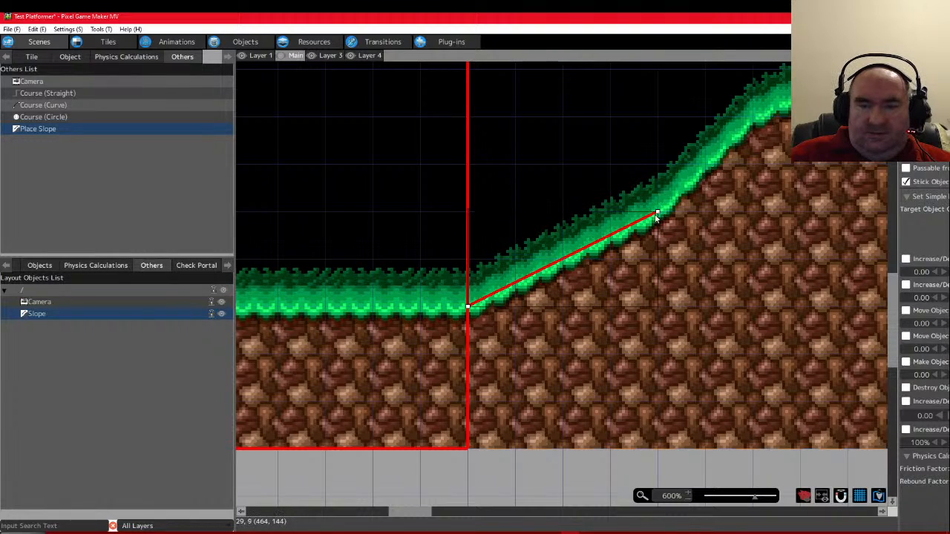
left_click_drag(469, 306, 473, 312)
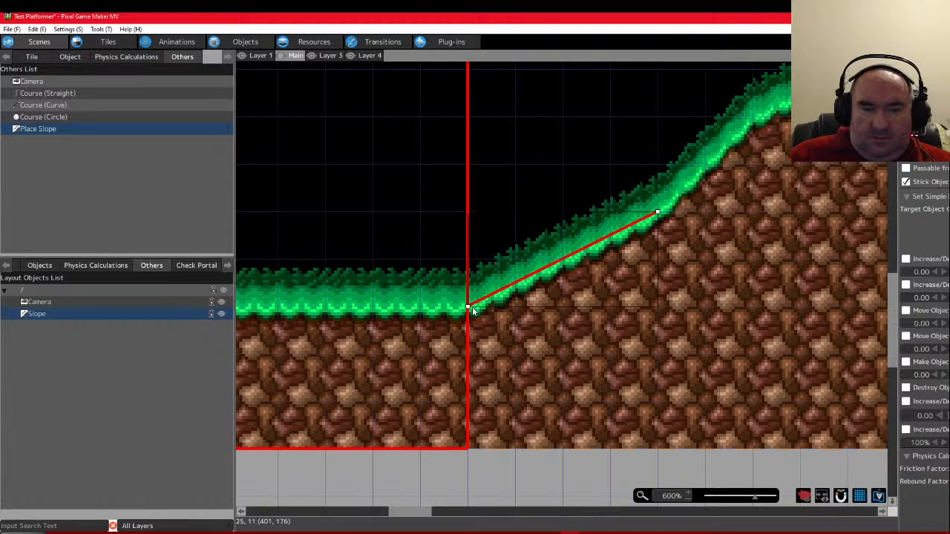
Place a slope line two tiles wide and two high along the steep middle section of the climb
scroll(705, 312, "up", 2)
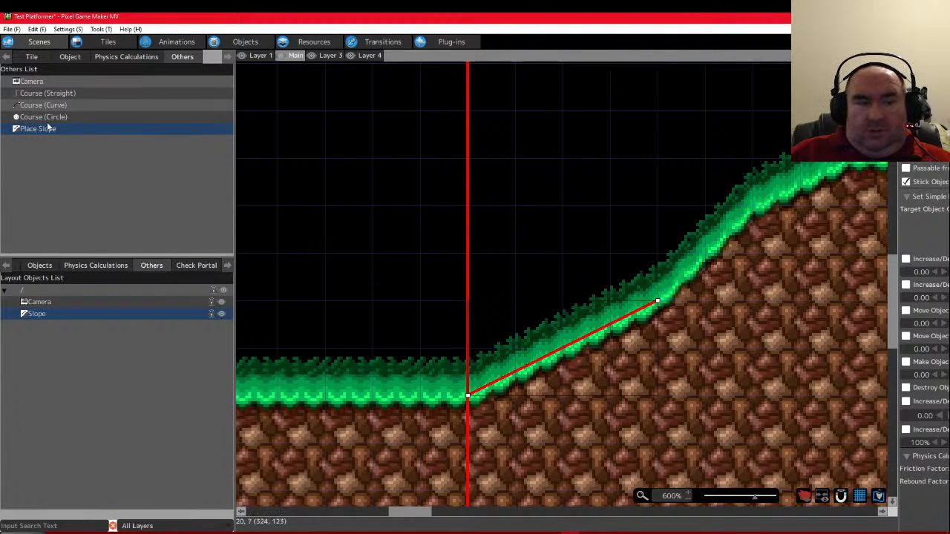
left_click_drag(401, 511, 429, 512)
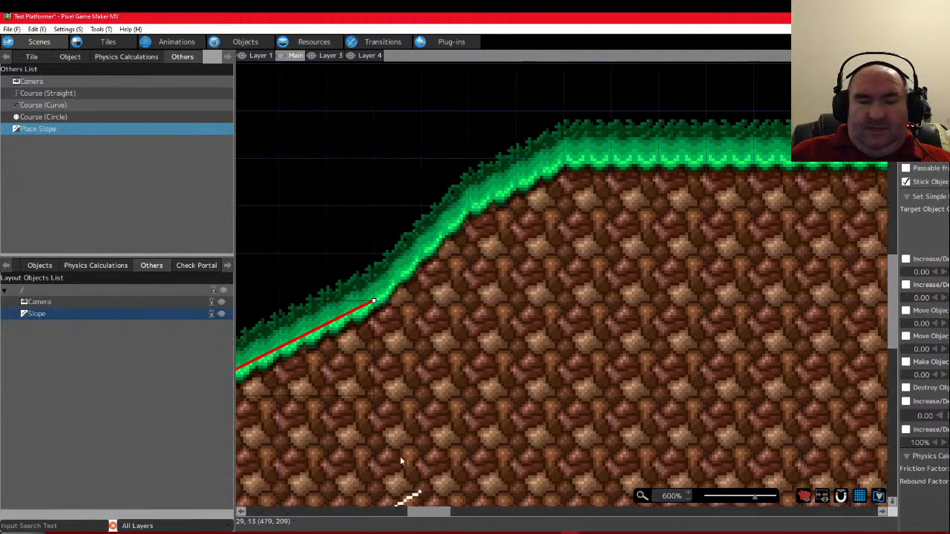
left_click(374, 297)
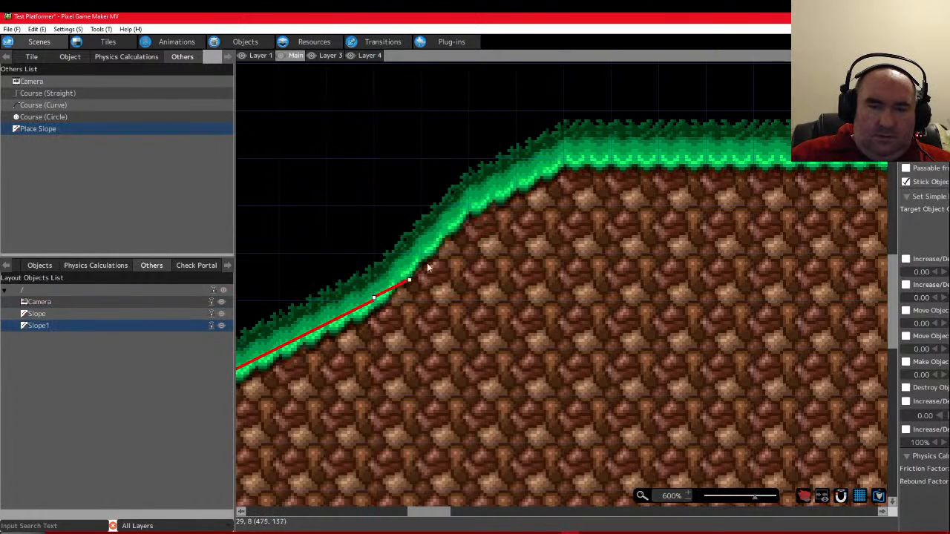
left_click(469, 207)
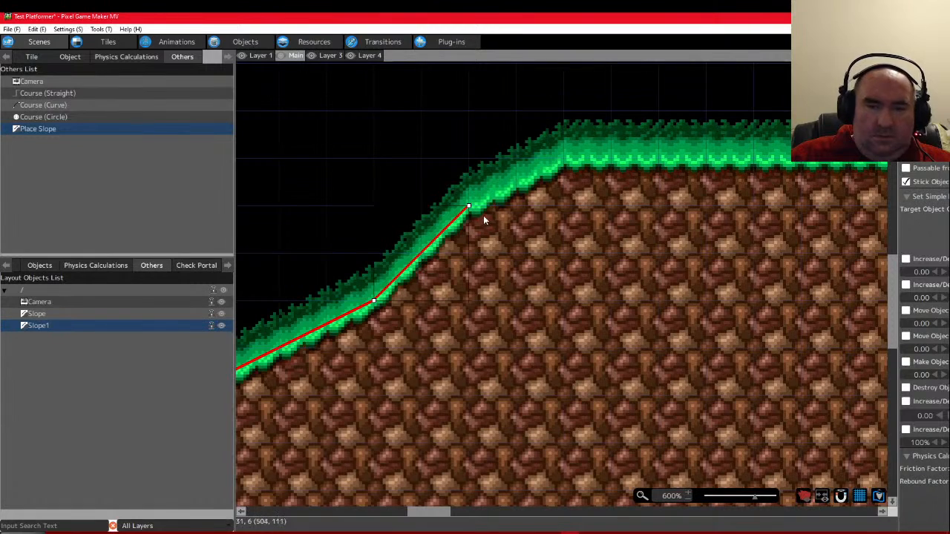
Place a slope line two tiles wide and one high from the steep section's top to the raised flat strip
left_click(41, 129)
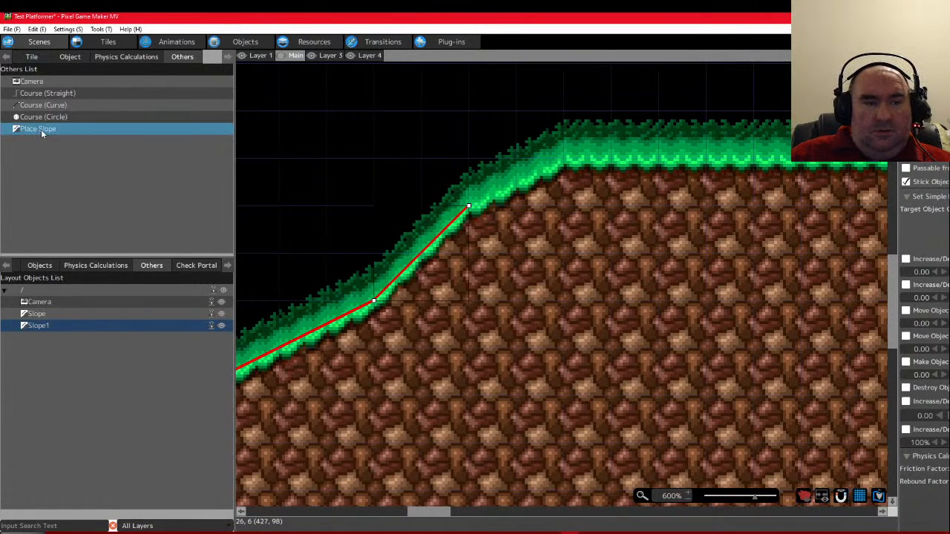
left_click(481, 203)
left_click_drag(481, 203, 569, 159)
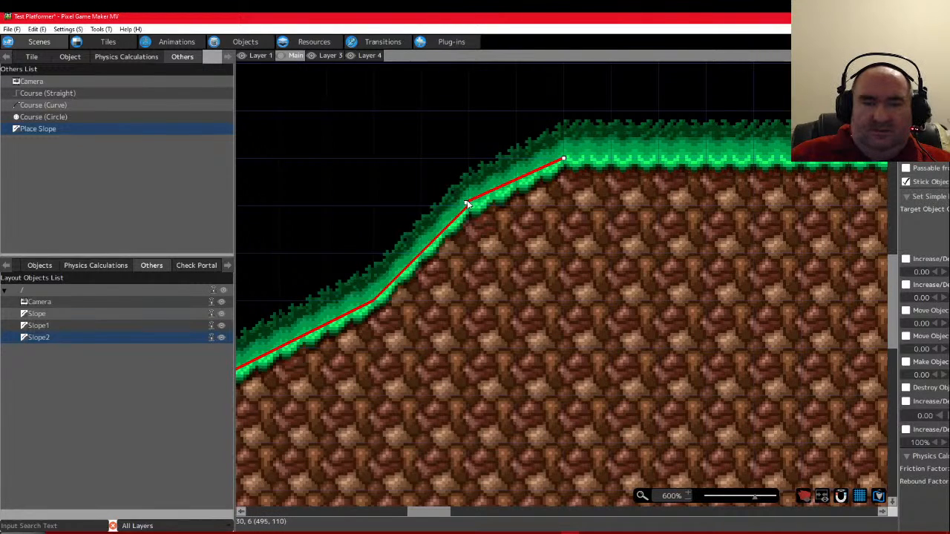
left_click_drag(468, 203, 472, 206)
Place a slope line four tiles wide and four high along the descent, from its foot to the raised strip's end
scroll(515, 494, "up", 3)
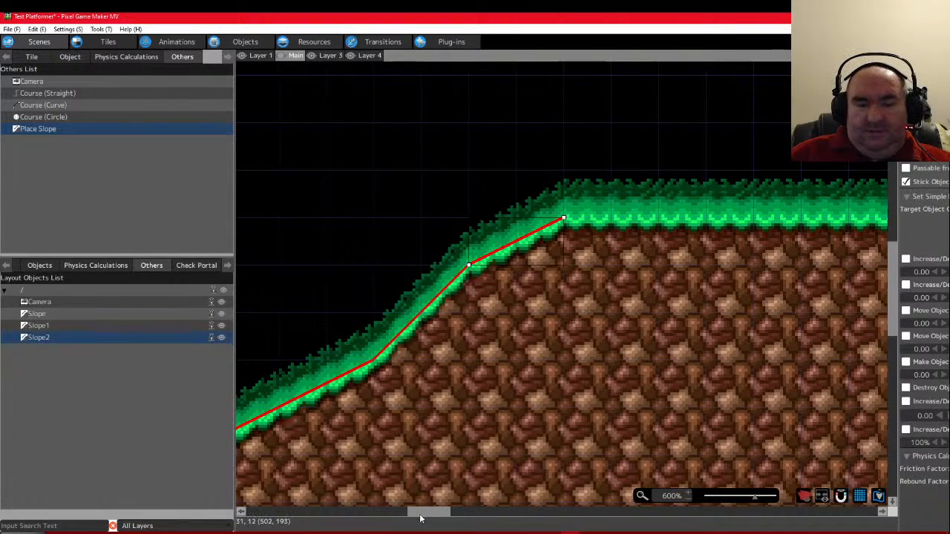
left_click_drag(418, 512, 498, 521)
scroll(327, 298, "down", 2)
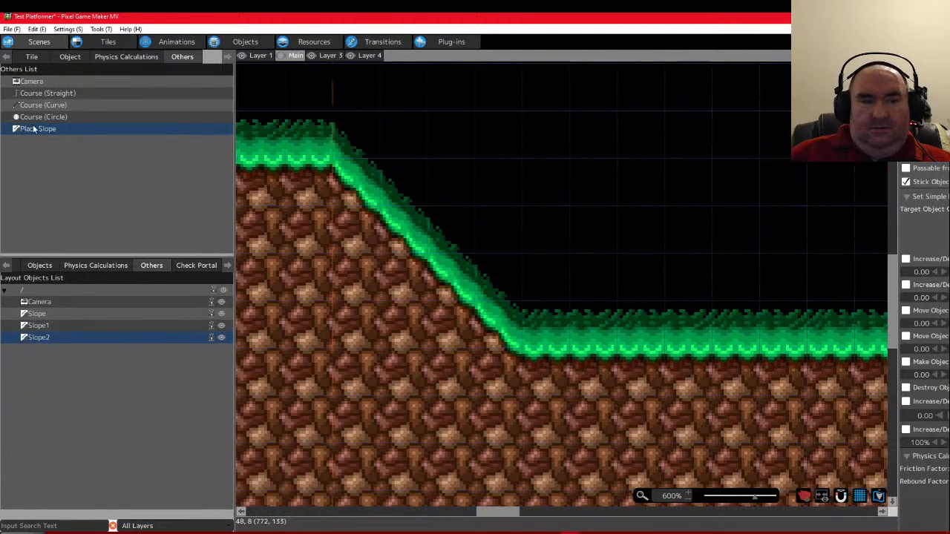
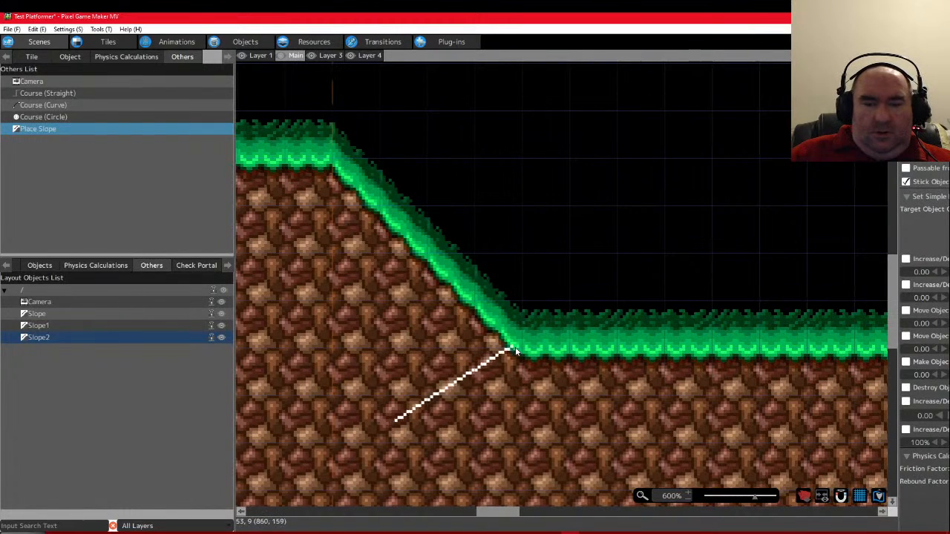
mouse_move(519, 348)
left_mouse_down()
mouse_move(344, 185)
mouse_move(333, 160)
left_mouse_up()
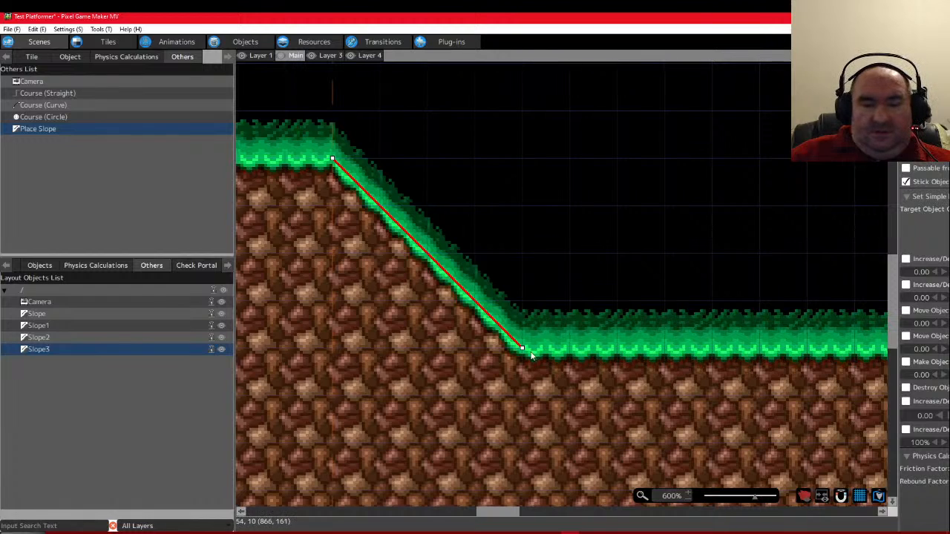
mouse_move(522, 348)
left_mouse_down()
mouse_move(510, 354)
mouse_move(523, 354)
left_mouse_up()
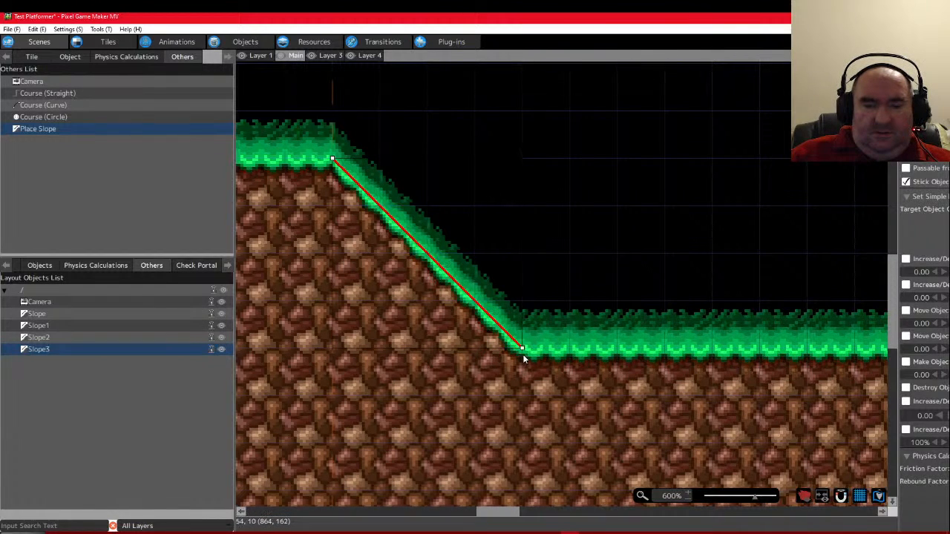
left_click(582, 262)
left_click_drag(498, 511, 385, 513)
scroll(426, 346, "down", 2)
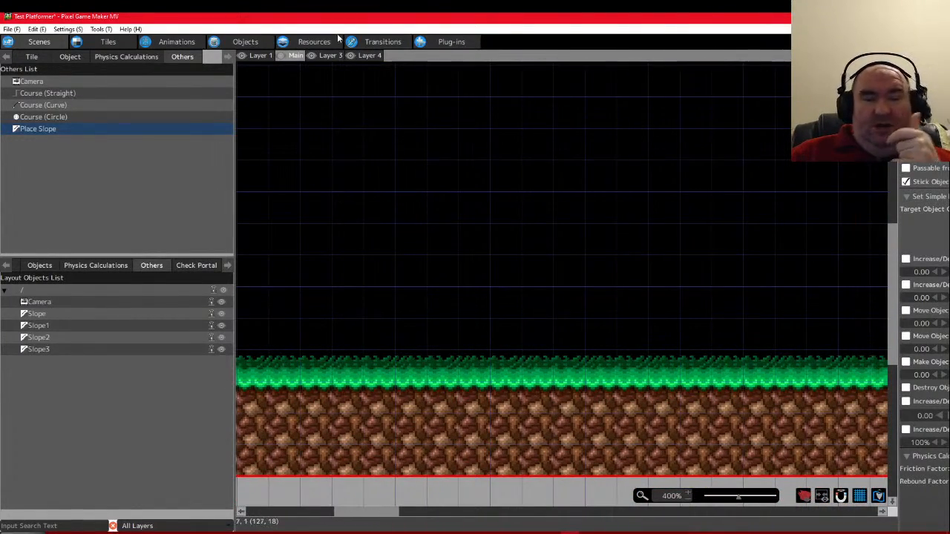
Review the player object's moving and jumping parameters, including the jumping and landing settings
left_click(245, 42)
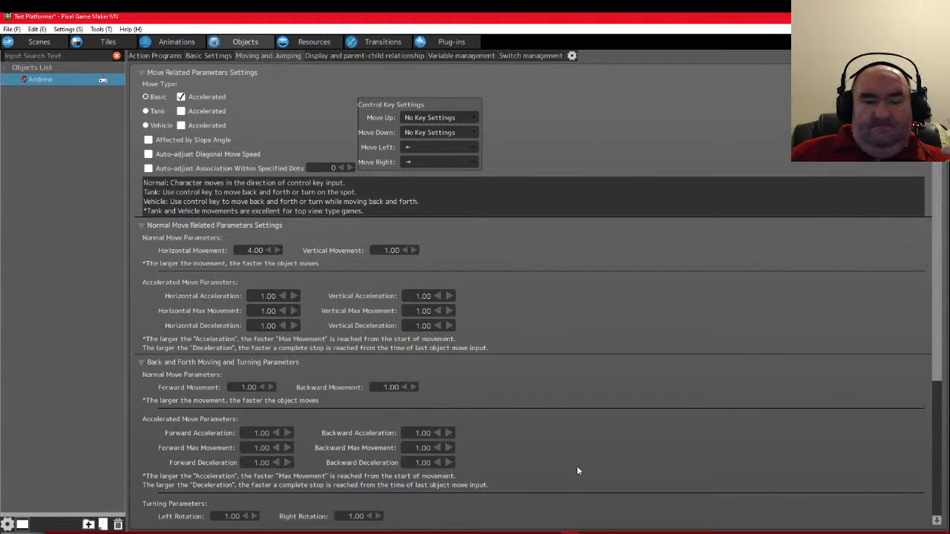
left_click(538, 16)
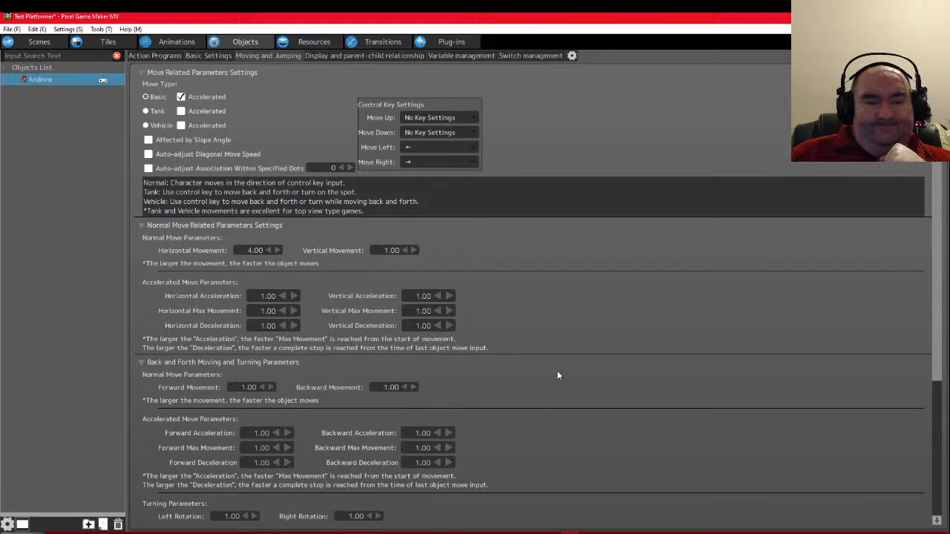
scroll(483, 333, "down", 4)
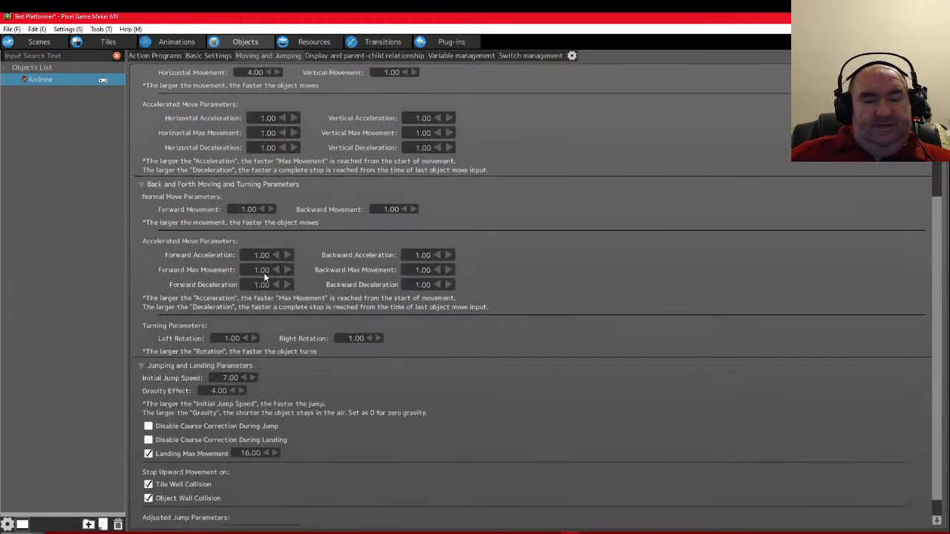
scroll(265, 276, "down", 1)
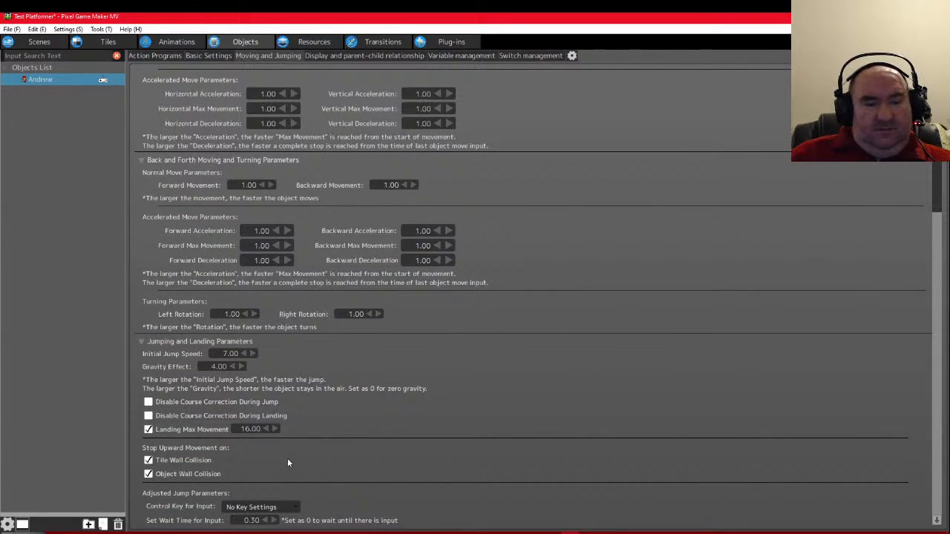
scroll(415, 467, "up", 1)
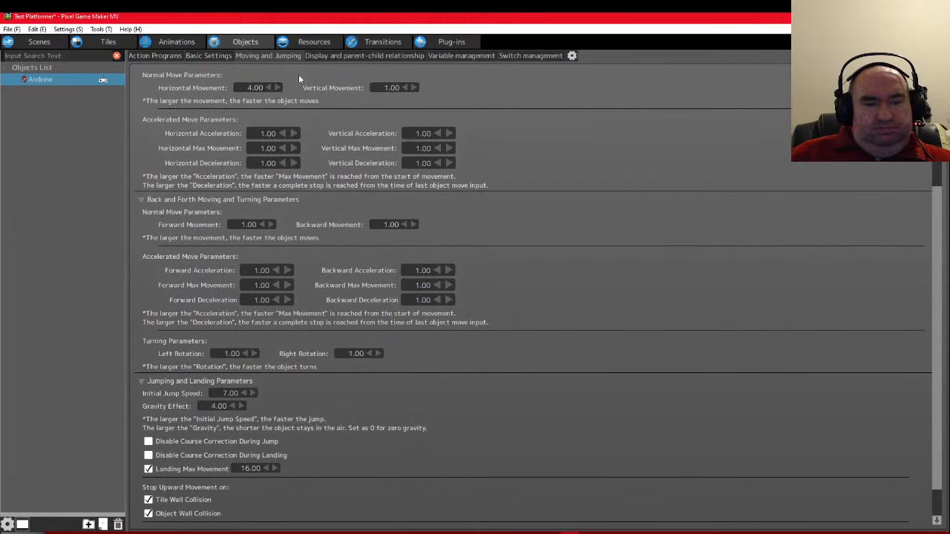
Open the other-condition settings for the link from Fall to Waiting in the player object's action programs
left_click(153, 56)
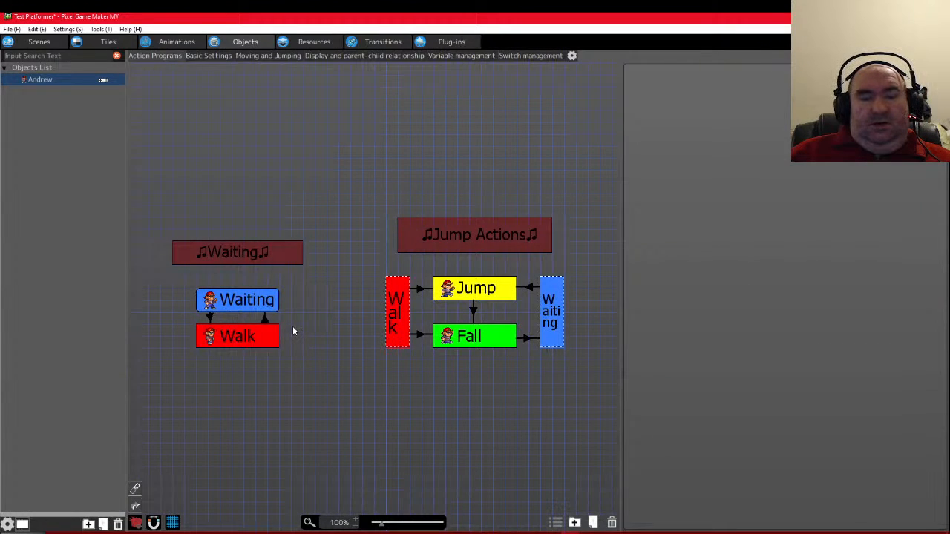
scroll(345, 342, "right", 1)
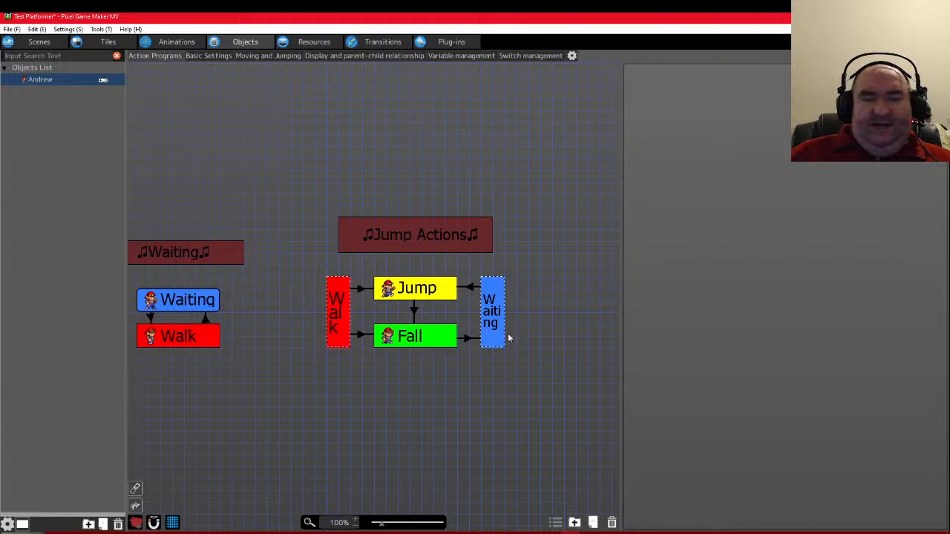
scroll(475, 357, "up", 2)
left_click(452, 389)
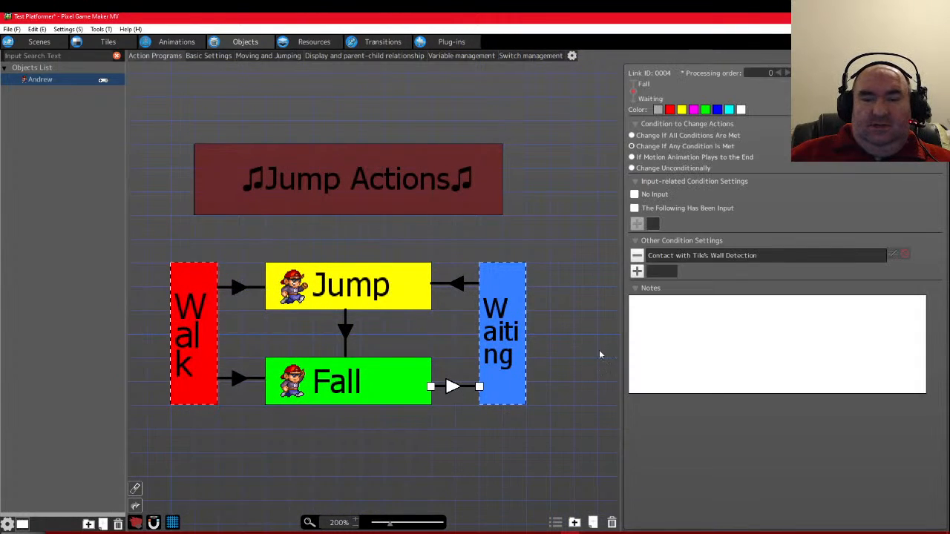
left_click(637, 272)
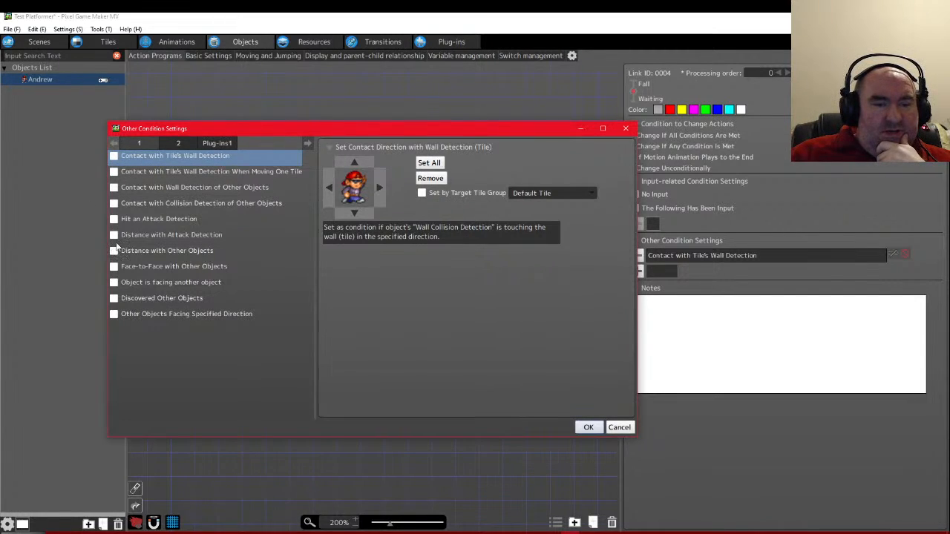
Look through the first page of link conditions covering wall contact, attack detection, distance and facing of other objects
left_click(127, 173)
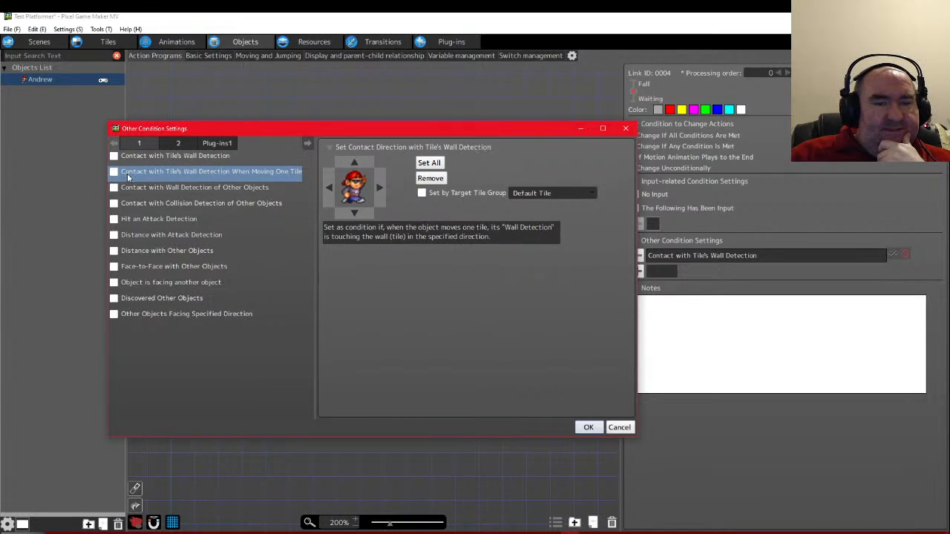
left_click(129, 190)
left_click(130, 206)
left_click(119, 220)
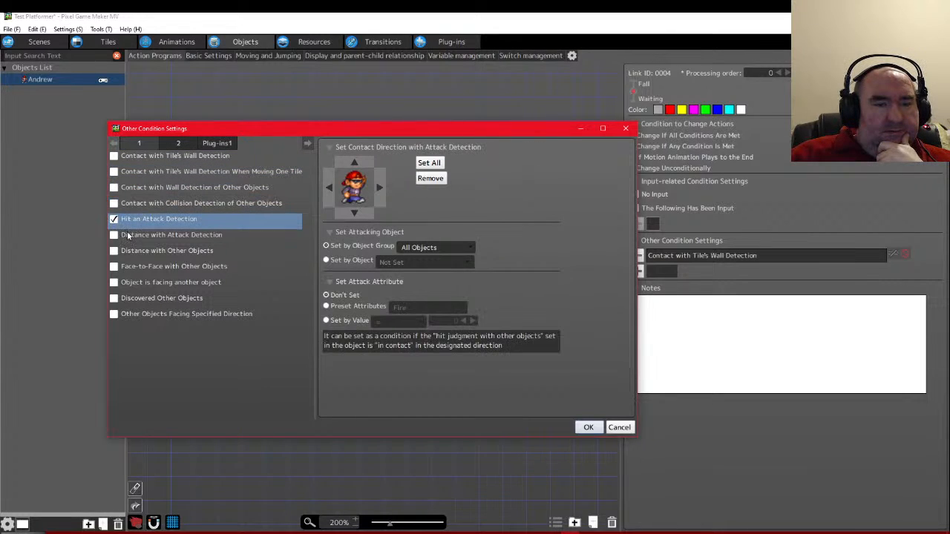
left_click(127, 236)
left_click(133, 250)
left_click(141, 267)
left_click(132, 284)
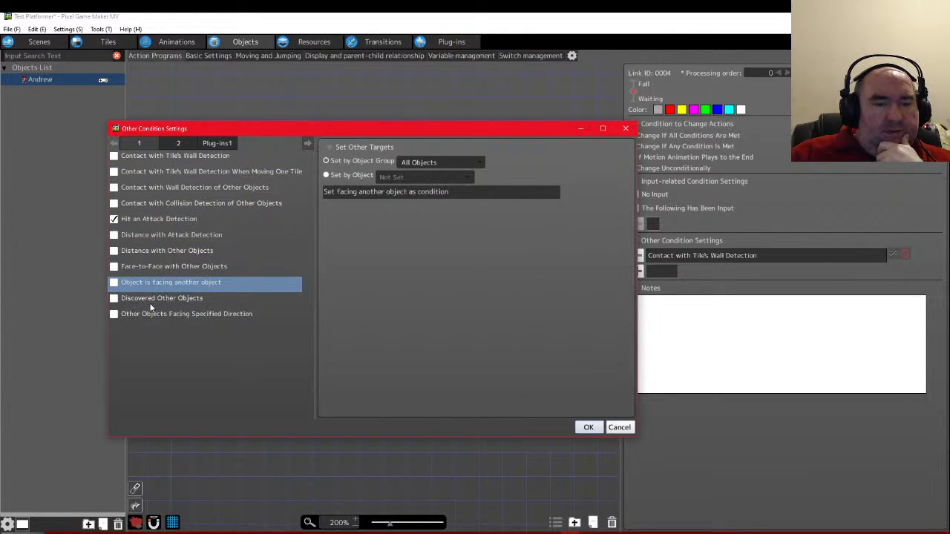
left_click(137, 300)
left_click(139, 314)
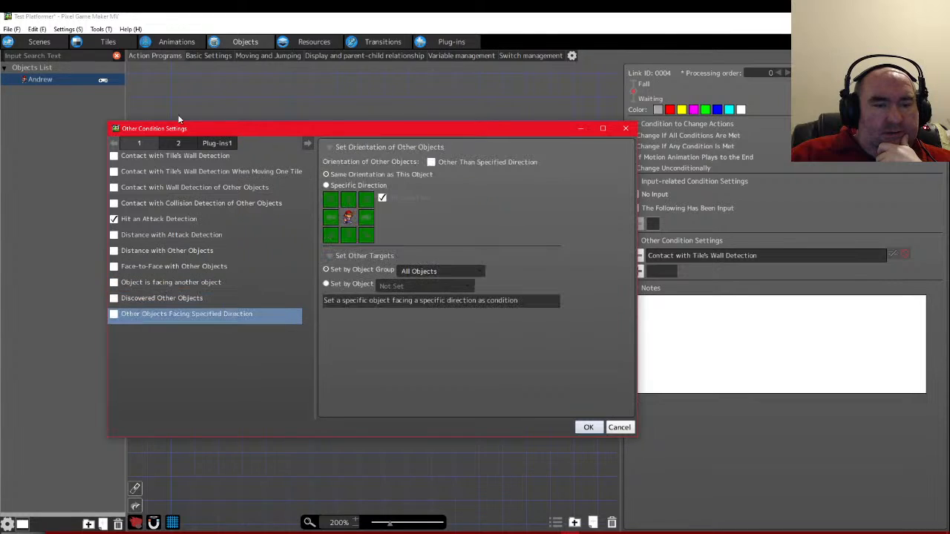
Add a Contact with Slope condition without set direction or type to the Fall-to-Waiting link and remove its Hit an Attack Detection condition
left_click(176, 143)
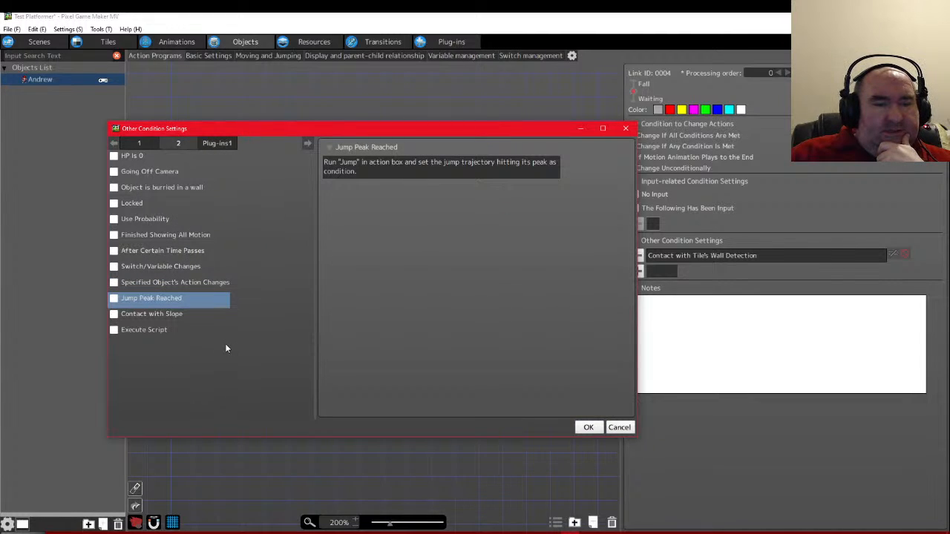
left_click(139, 315)
left_click(113, 314)
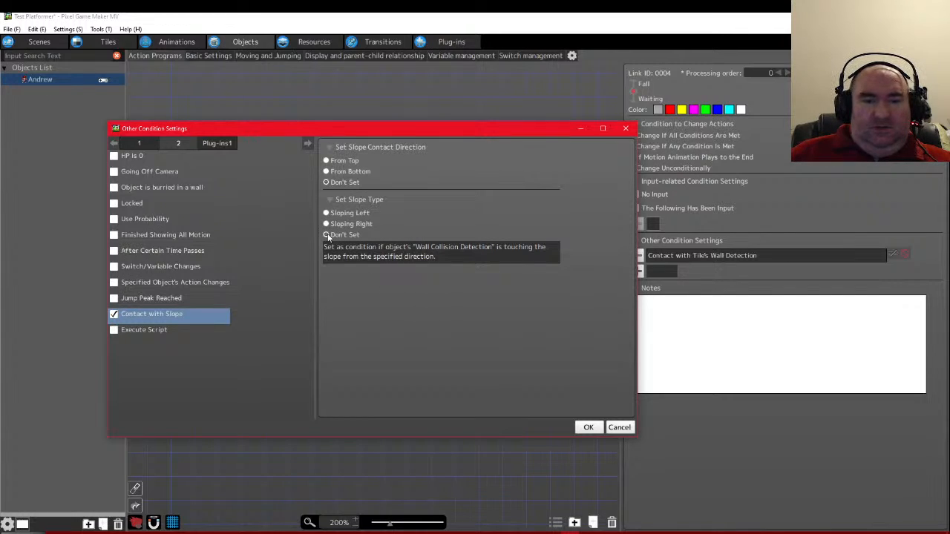
left_click(588, 428)
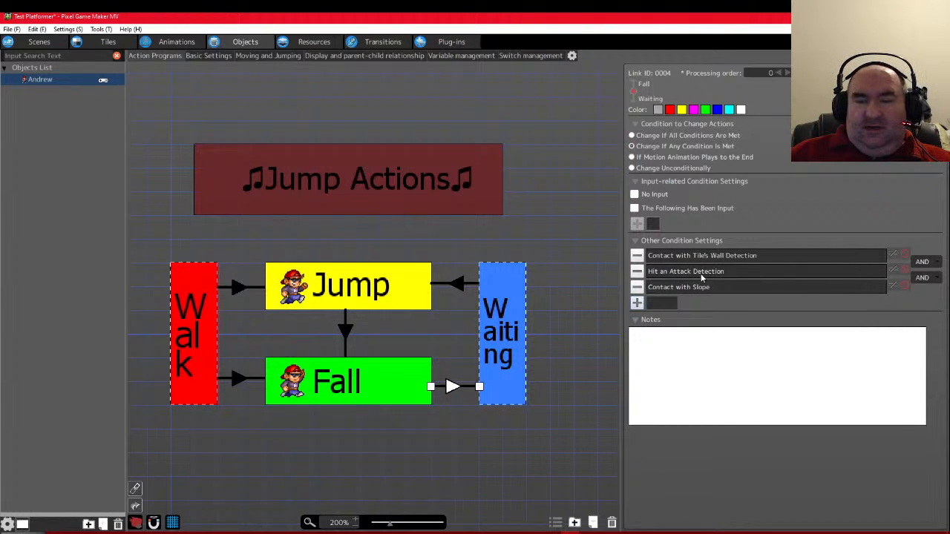
left_click(637, 272)
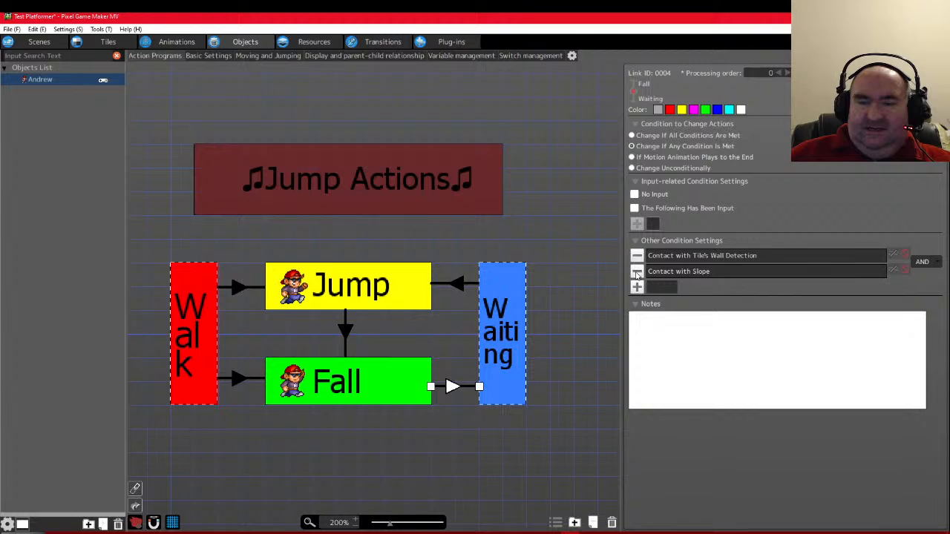
left_click(731, 273)
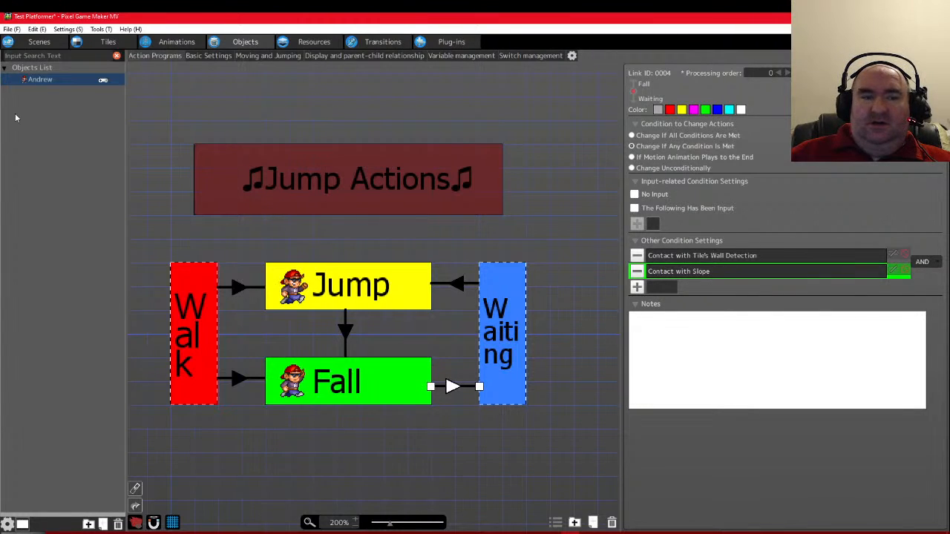
In the player's object settings, replace Enemy Group with Support Group under the object groups allowed for wall detection impacts
left_click(43, 79)
right_click(43, 80)
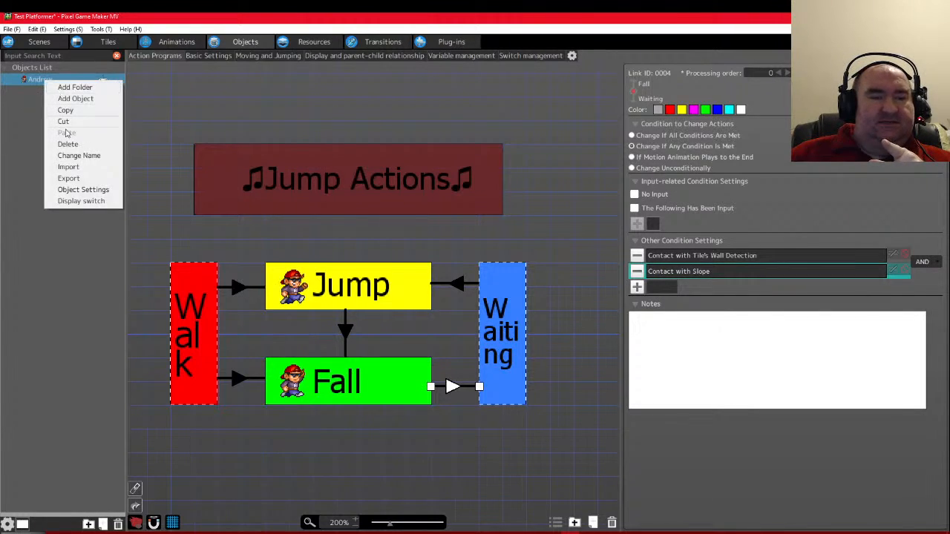
left_click(76, 190)
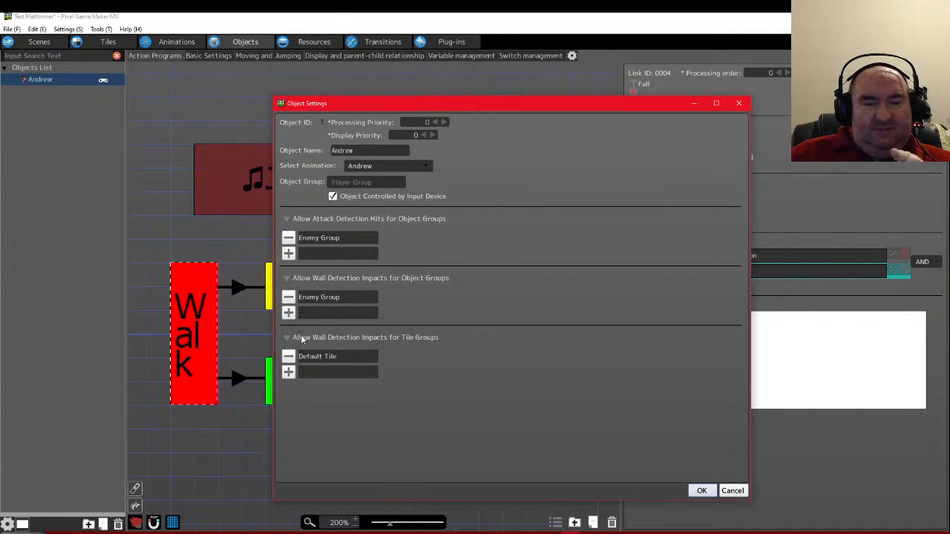
left_click(289, 297)
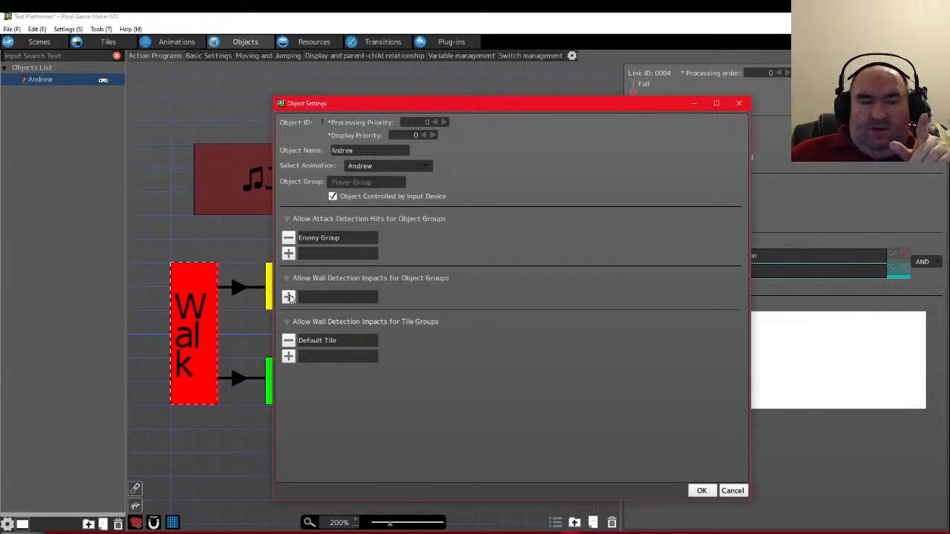
left_click(289, 298)
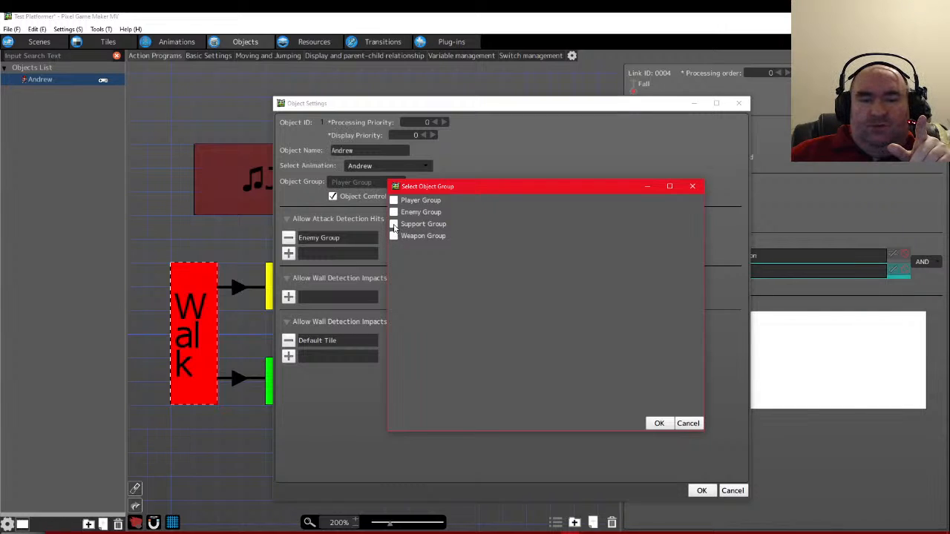
left_click(394, 225)
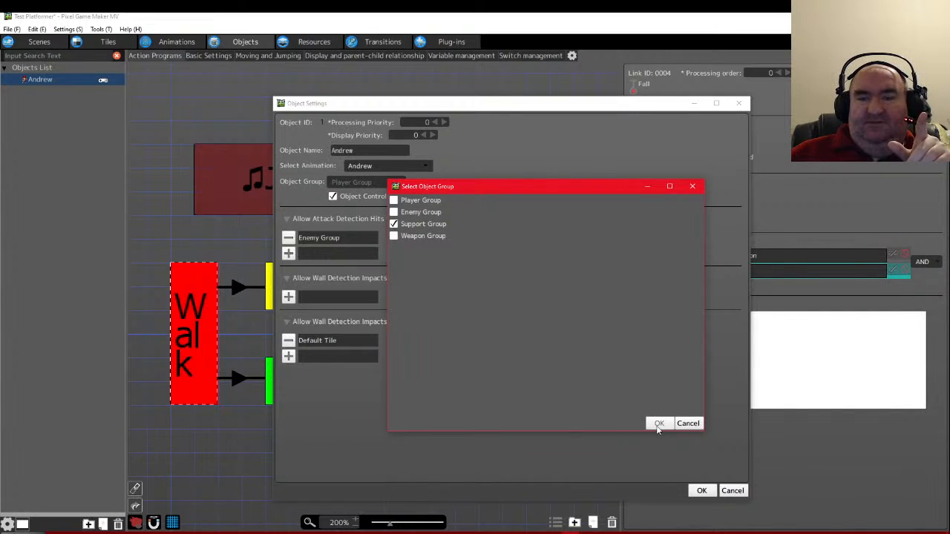
left_click(659, 424)
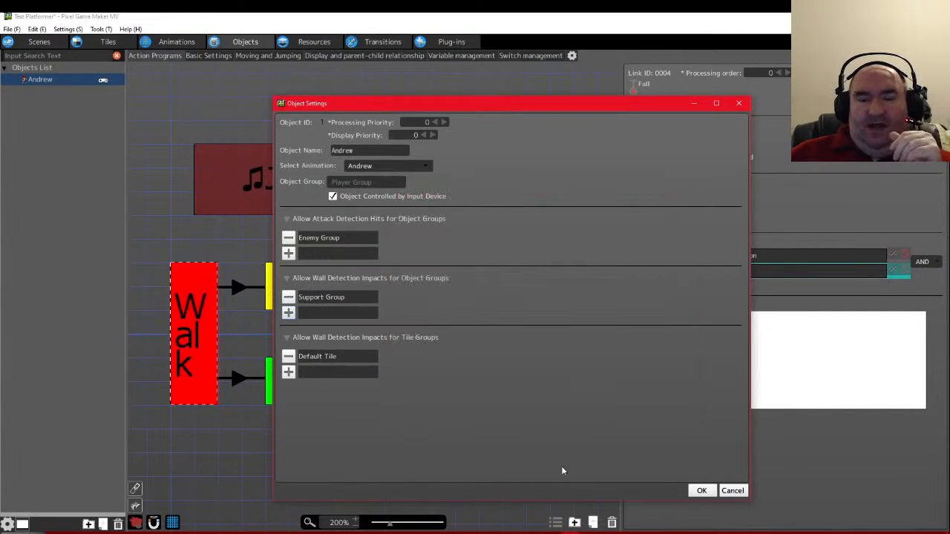
left_click(704, 496)
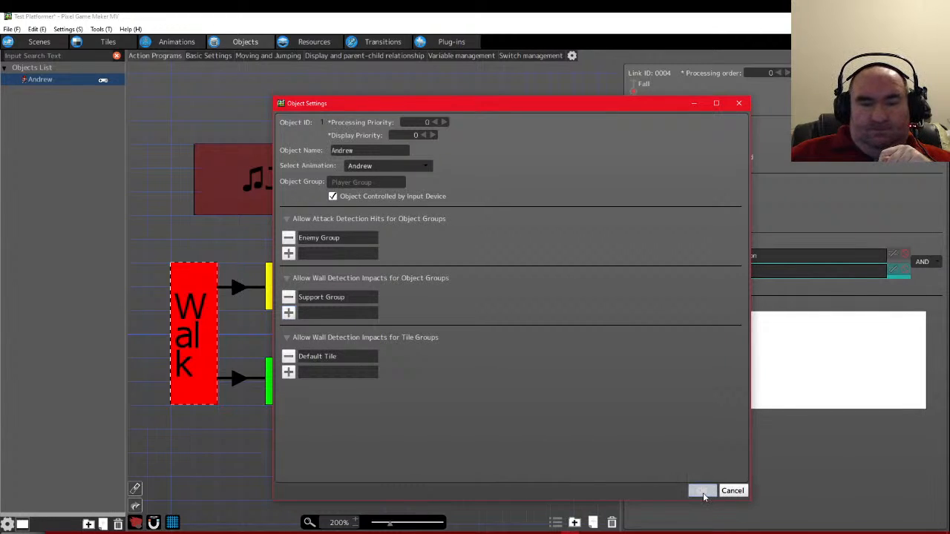
Add Support Group to the player's allowed attack detection hits and accept the object settings
left_click(289, 253)
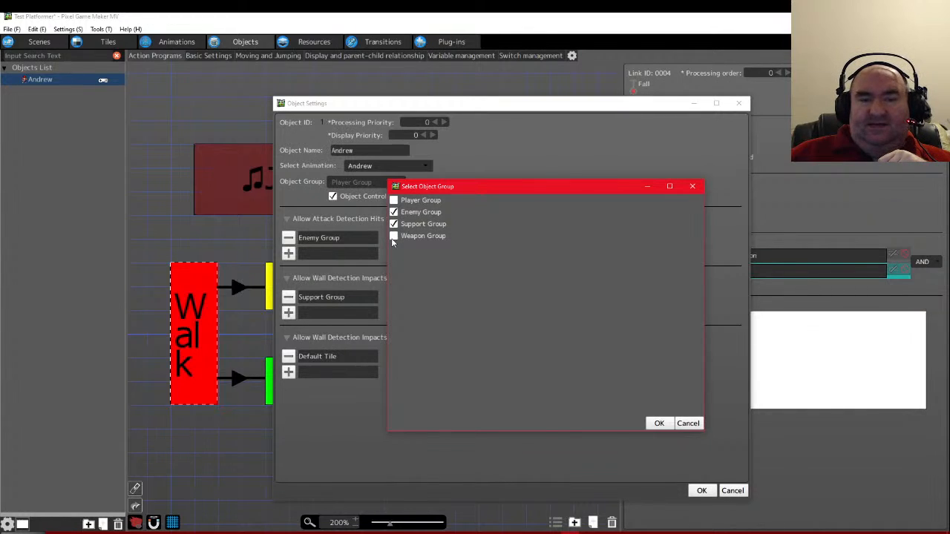
left_click(659, 423)
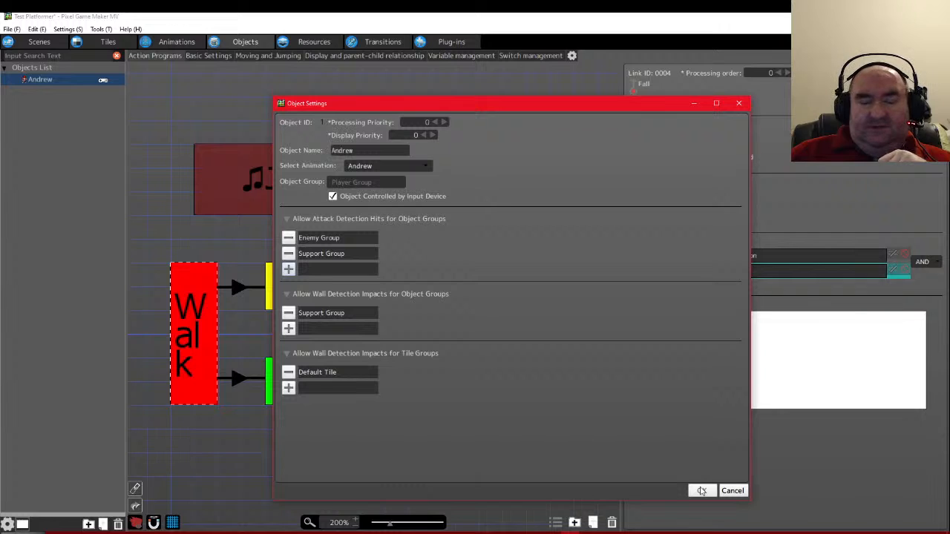
left_click(701, 491)
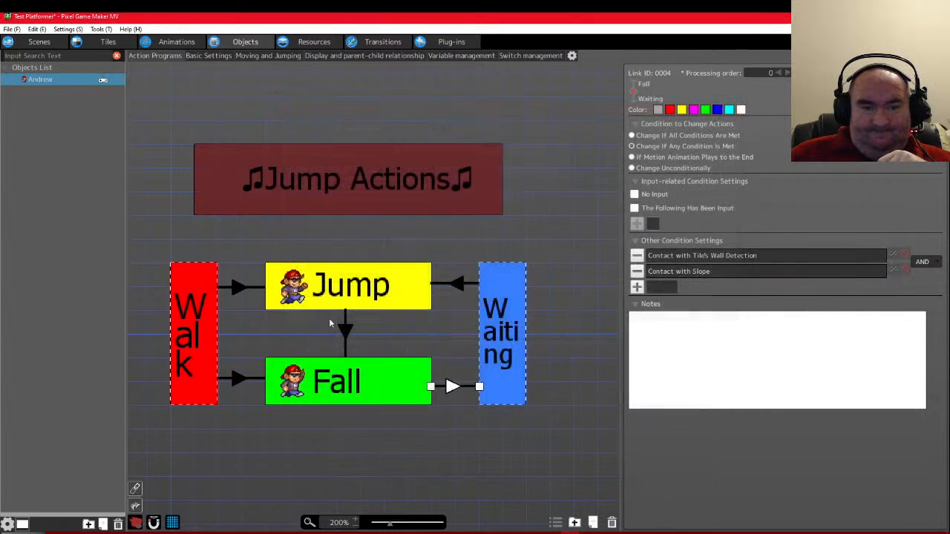
Copy the Contact with Slope condition from the Fall-to-Waiting link into the conditions of the Walk-to-Fall link
scroll(402, 369, "down", 2)
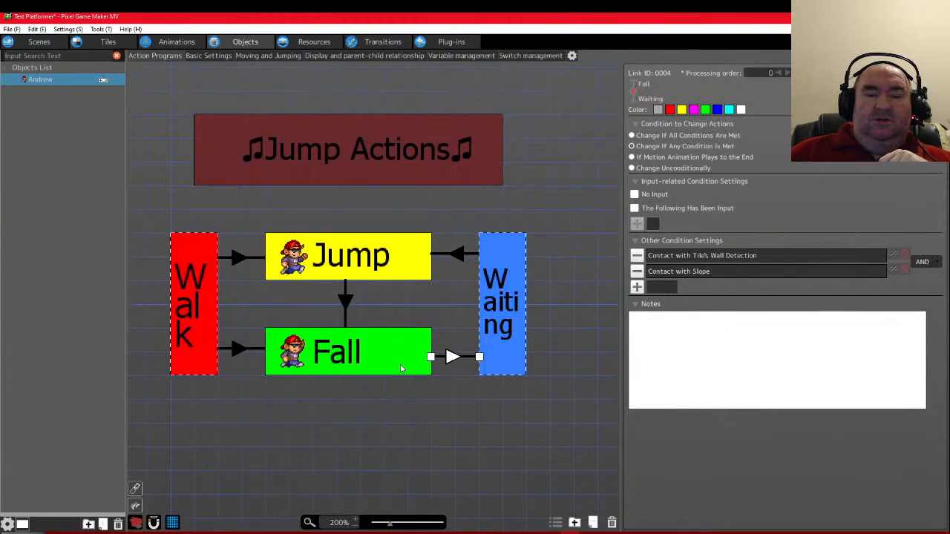
right_click(707, 272)
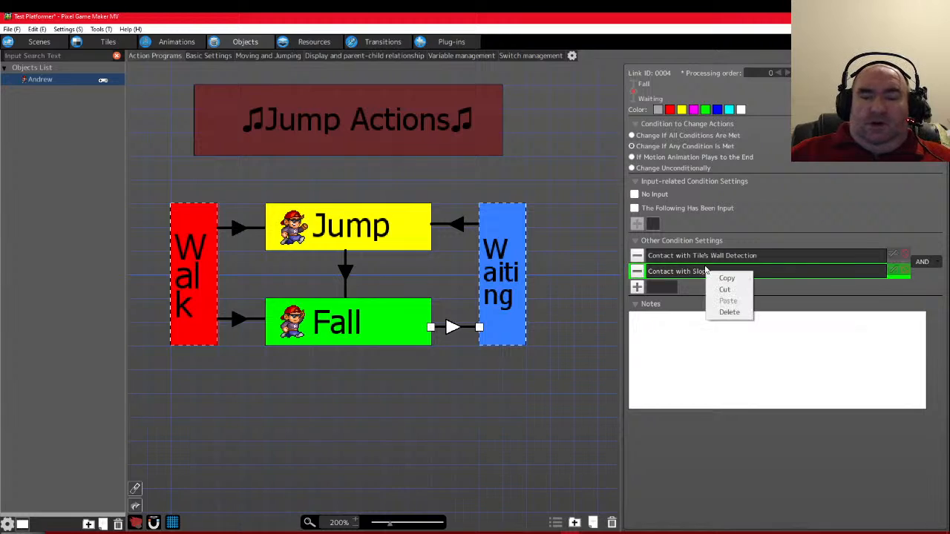
left_click(727, 279)
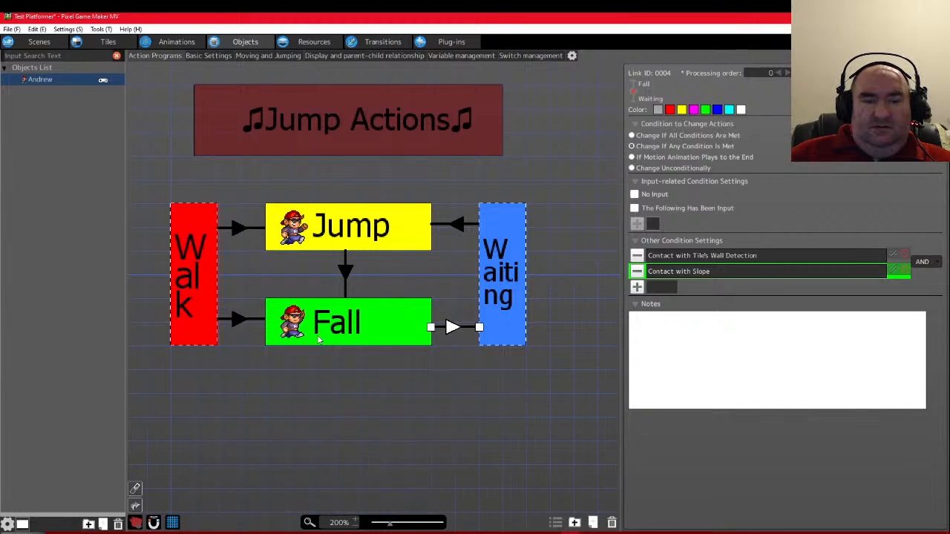
left_click(204, 327)
left_click(232, 321)
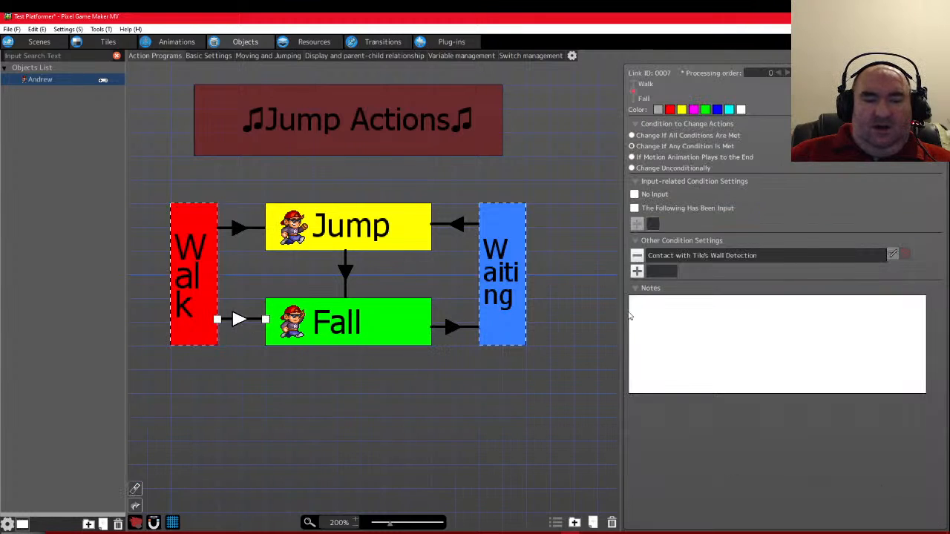
left_click(657, 276)
left_click(679, 304)
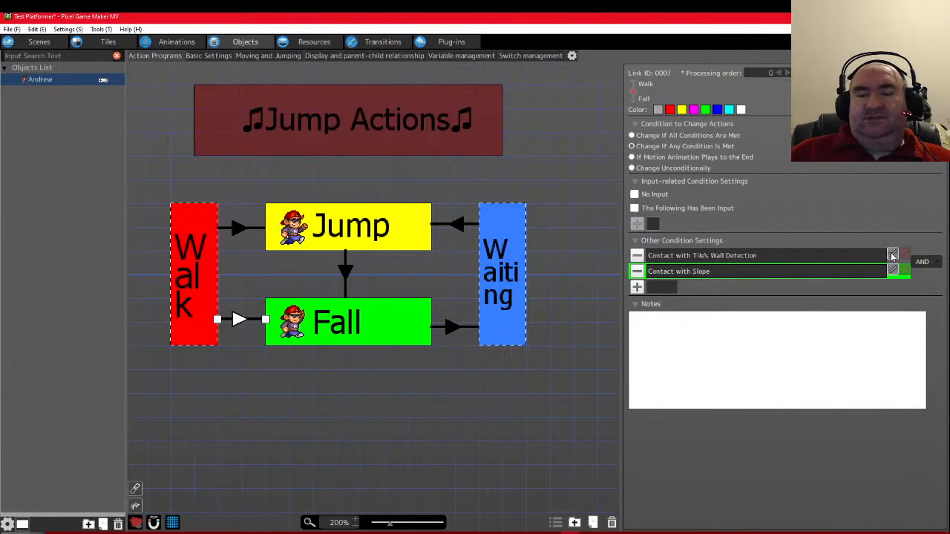
Inspect the motion and runtime settings of the Walk and Fall actions
left_click(334, 437)
left_click(185, 296)
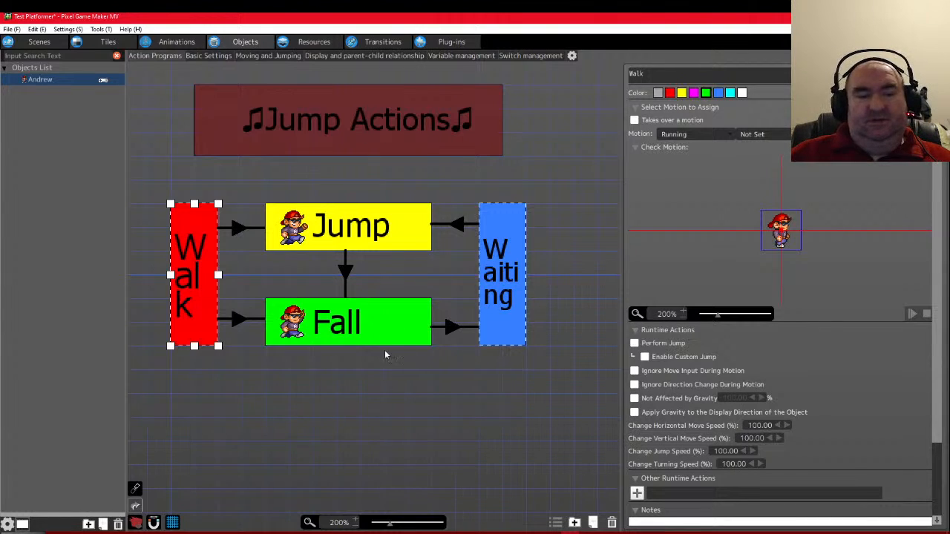
left_click(354, 328)
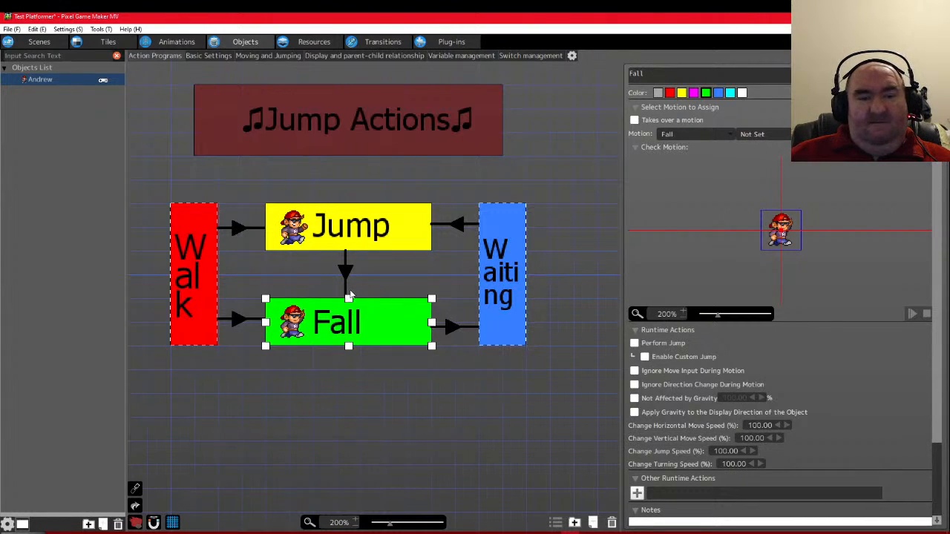
Inspect the input conditions of the Walk-to-Jump and Waiting-to-Jump links and the runtime settings of the Jump action
left_click(236, 229)
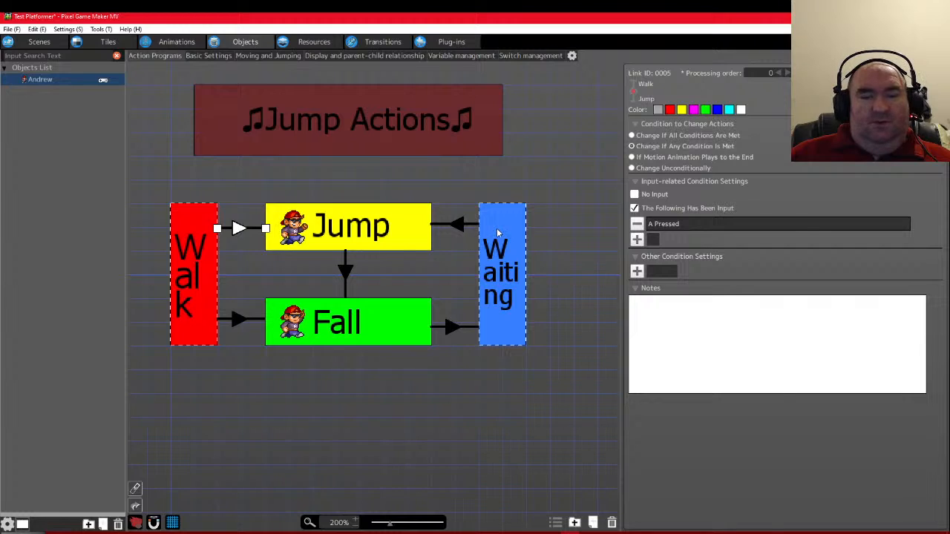
left_click(496, 228)
left_click(458, 224)
left_click(236, 228)
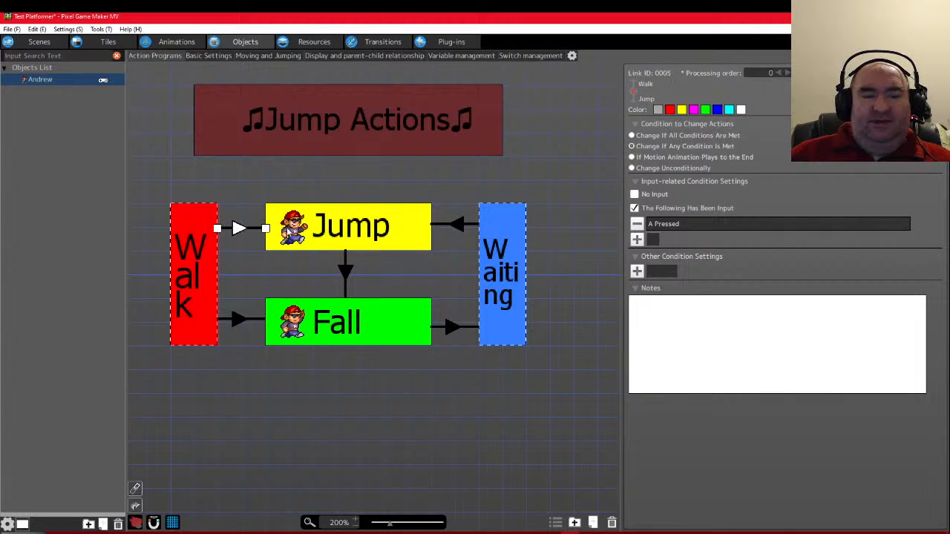
left_click(308, 239)
left_click(641, 359)
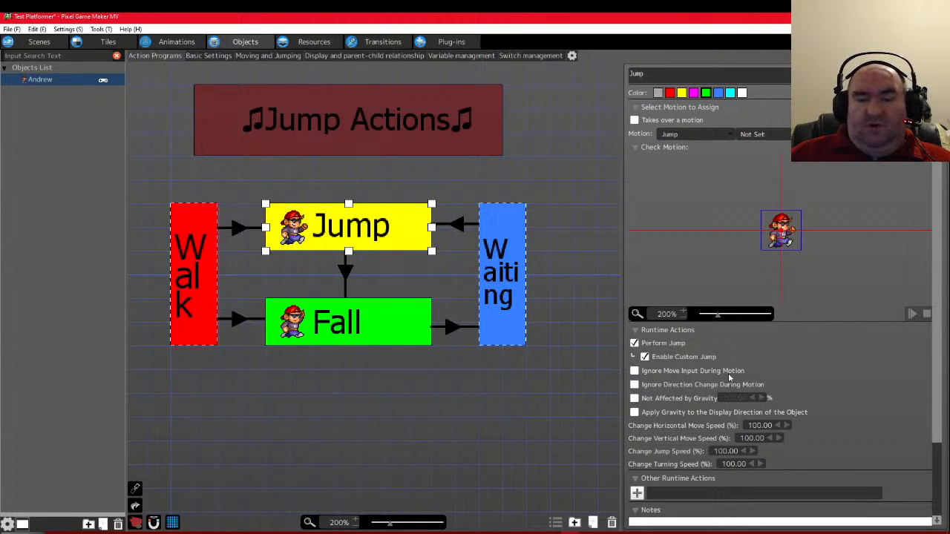
scroll(808, 381, "down", 3)
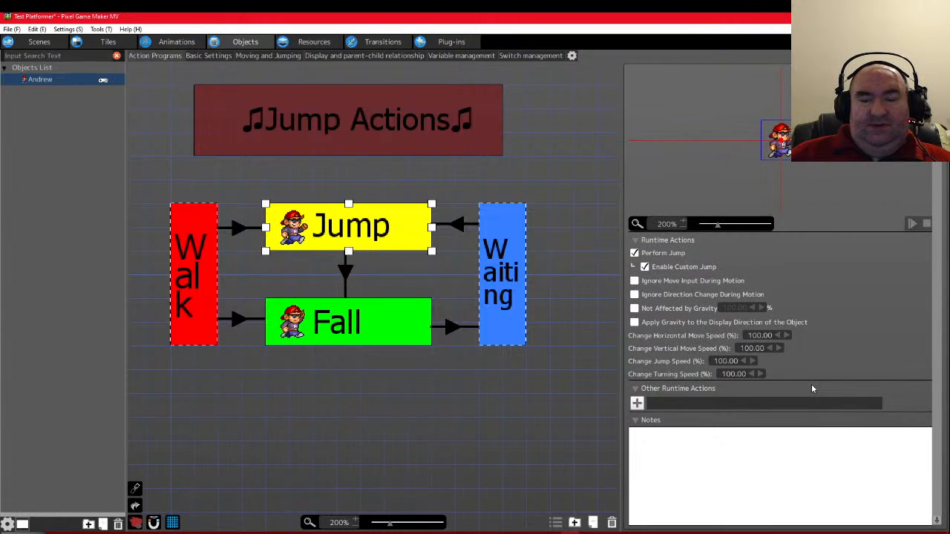
Review the player object's basic settings and its moving and jumping parameters
left_click(207, 55)
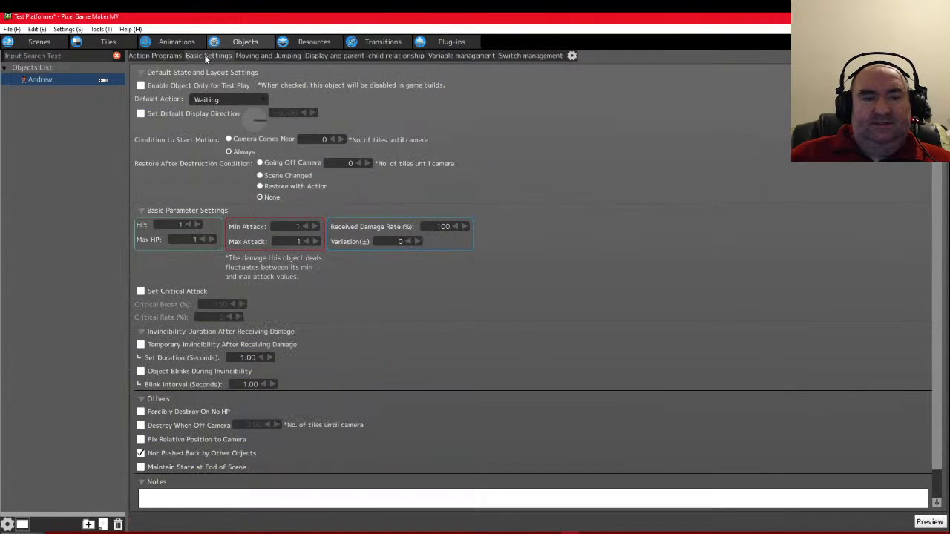
left_click(266, 57)
scroll(407, 354, "down", 1)
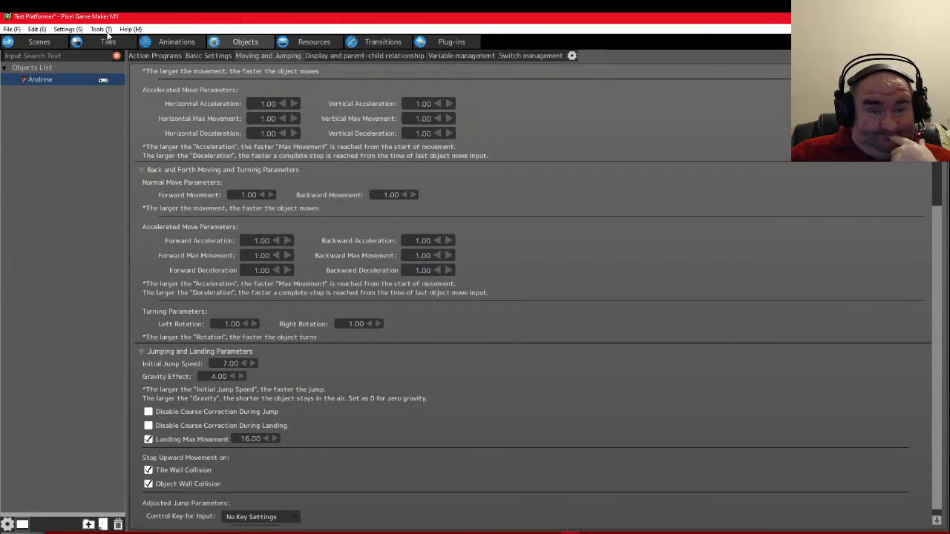
left_click(209, 55)
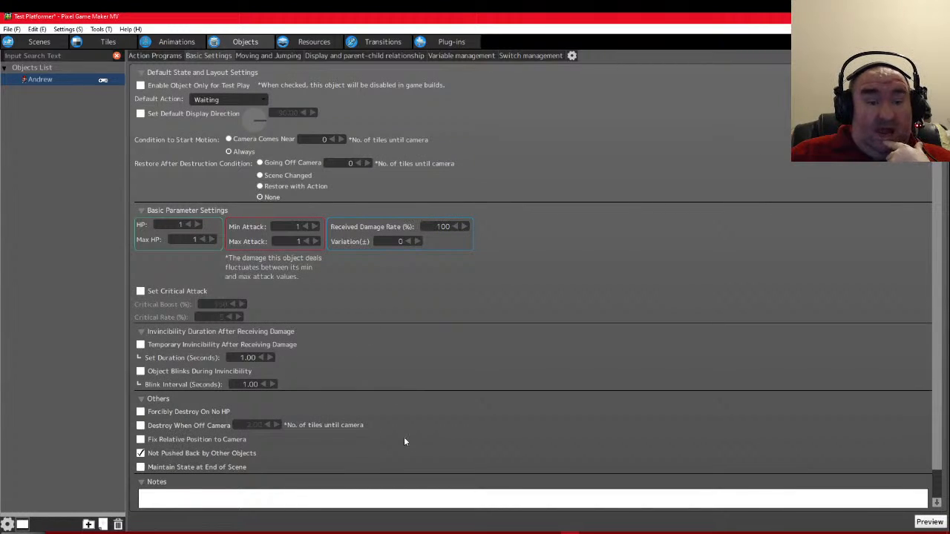
scroll(404, 436, "down", 1)
scroll(297, 310, "up", 1)
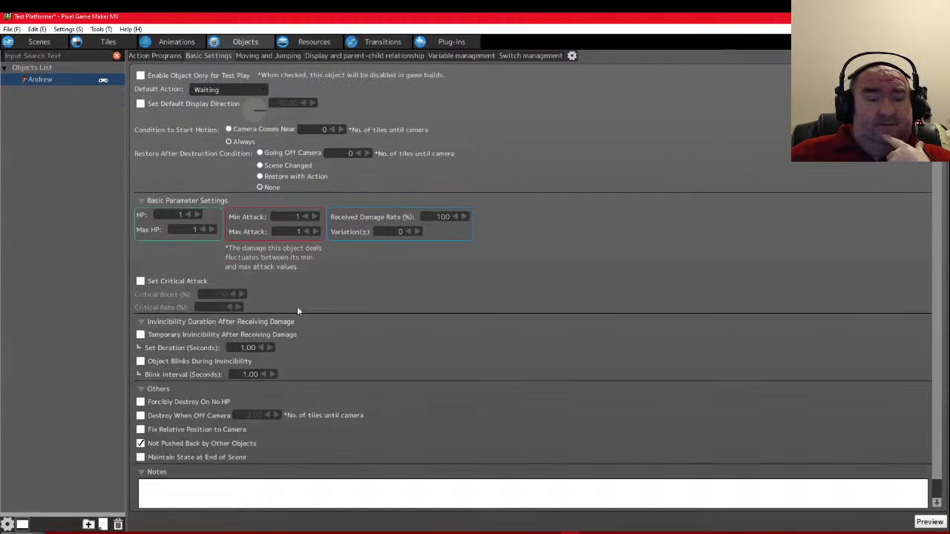
scroll(167, 359, "down", 1)
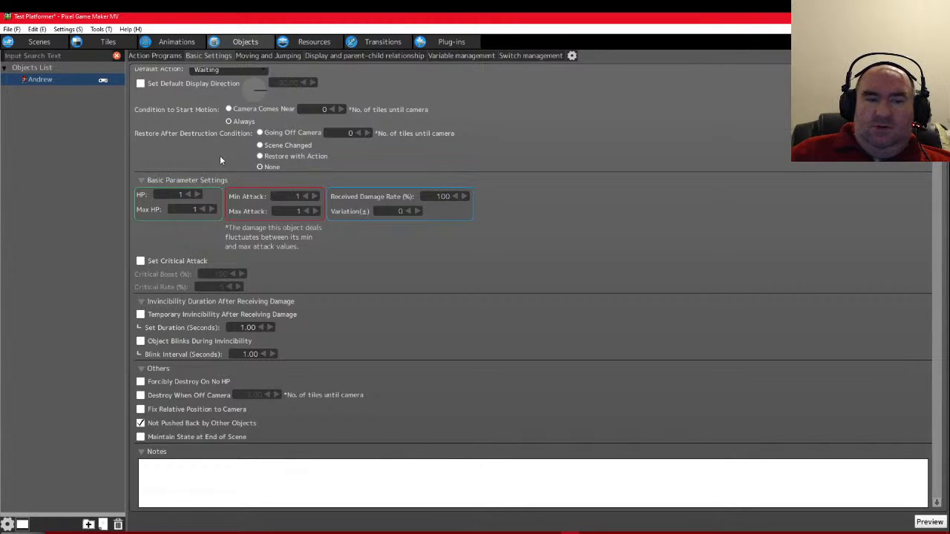
Set the control key for the player's adjusted jump parameters to B
left_click(244, 56)
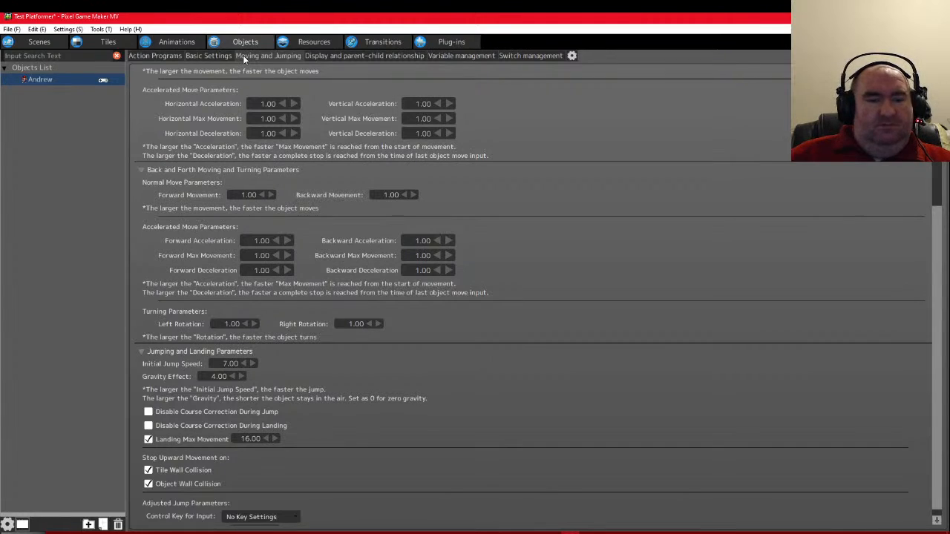
scroll(393, 349, "down", 1)
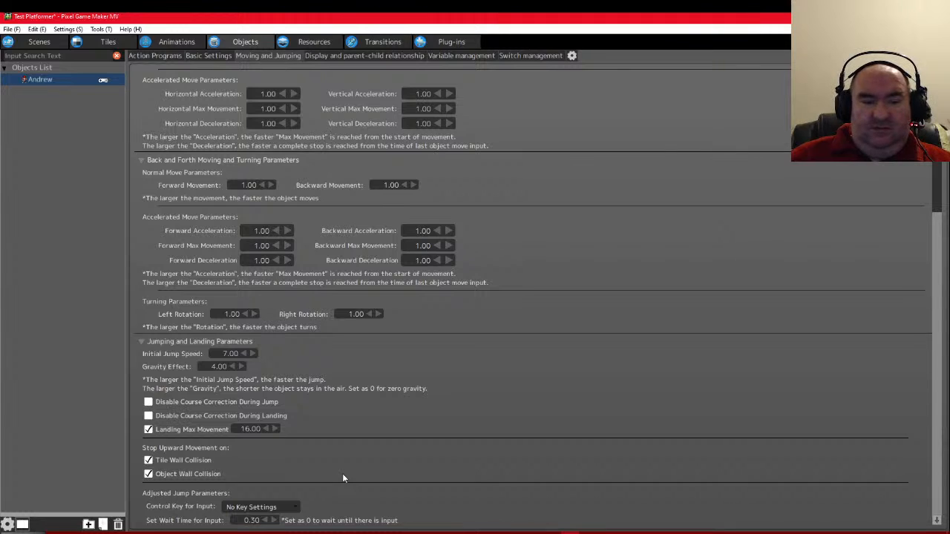
left_click(293, 508)
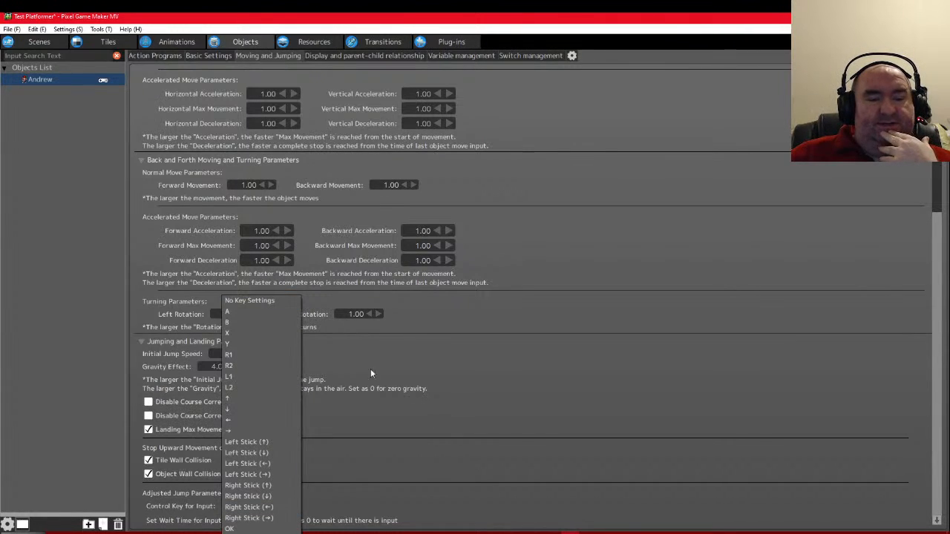
key("Down")
key("Down")
key("Return")
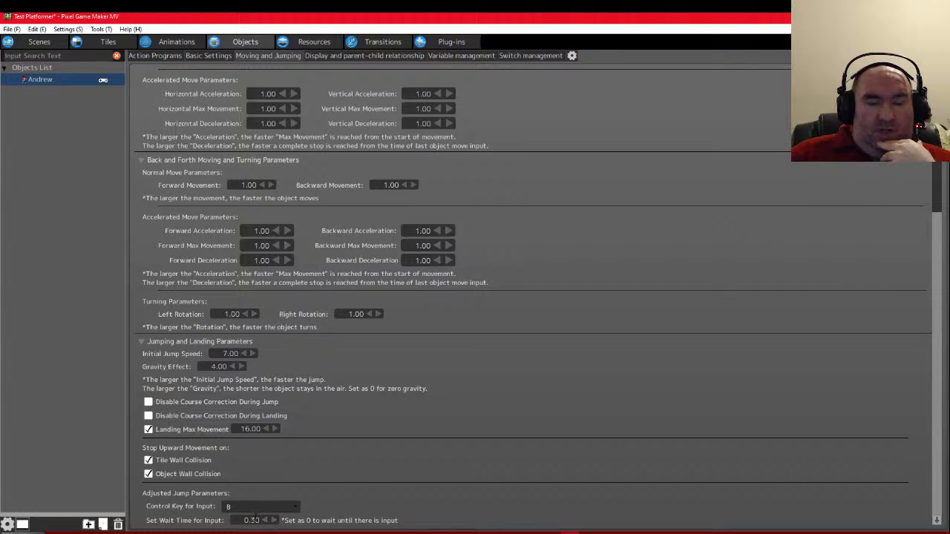
left_click(254, 520)
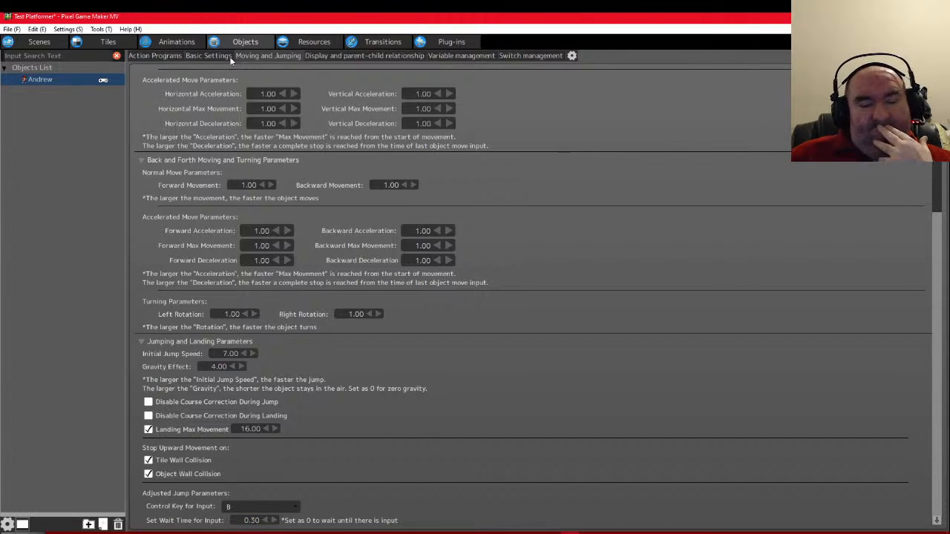
Change the control key in the Walk-to-Jump link's input condition to B
left_click(155, 56)
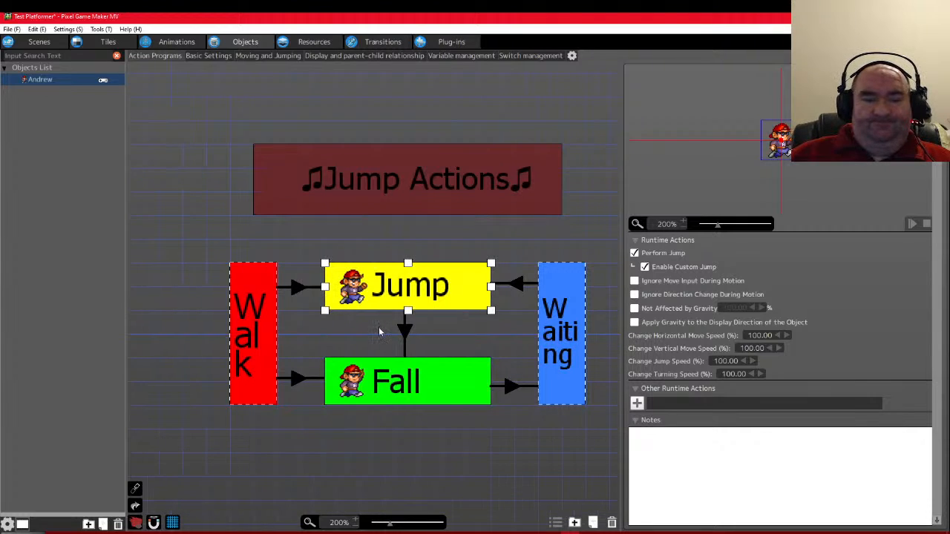
scroll(380, 332, "down", 1)
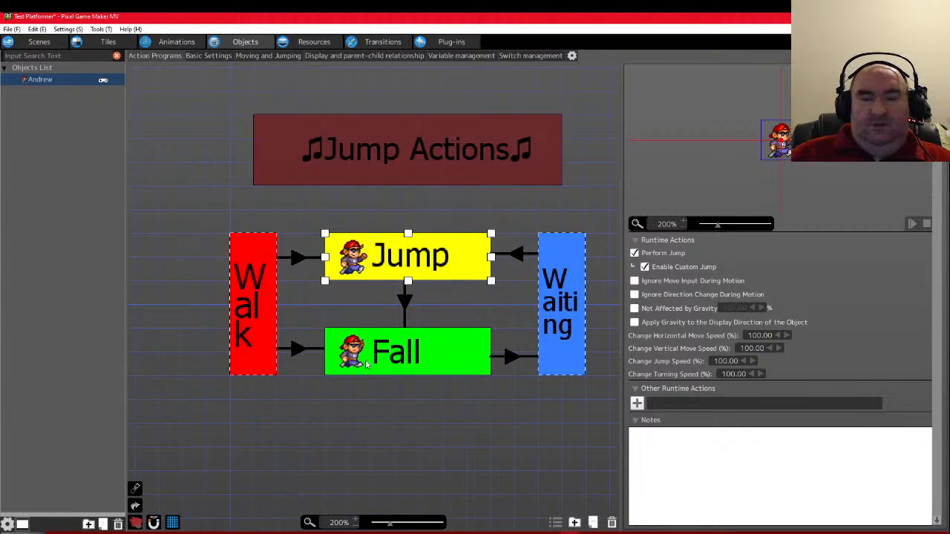
left_click(295, 260)
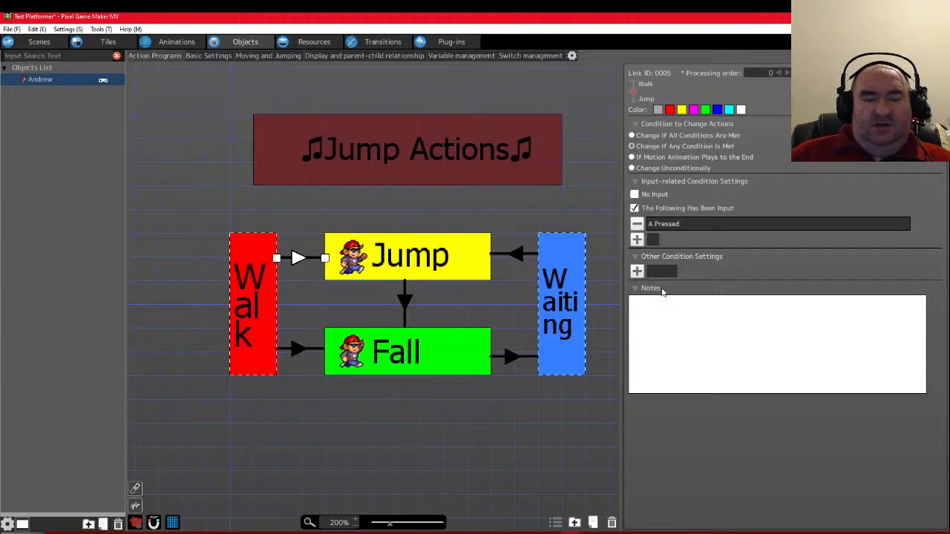
double_click(671, 224)
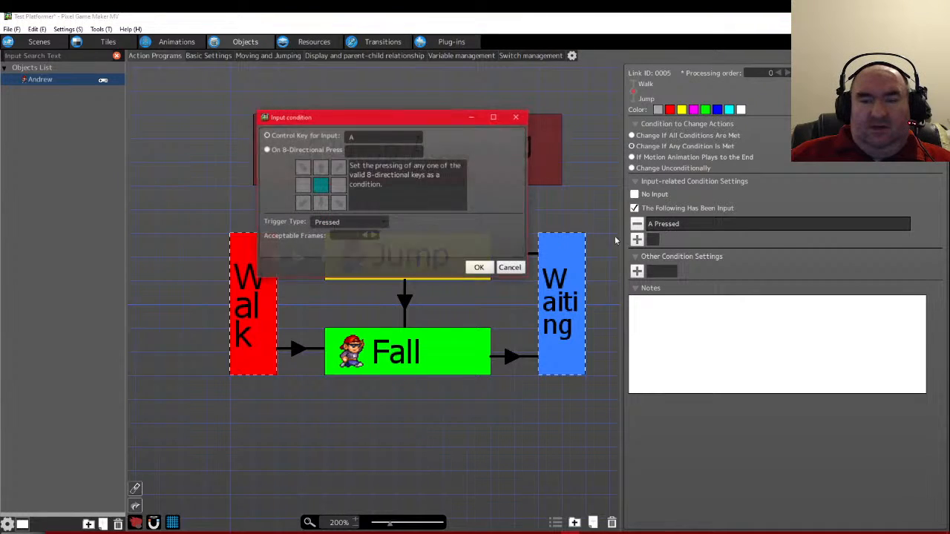
left_click(396, 141)
left_click(377, 159)
left_click(478, 267)
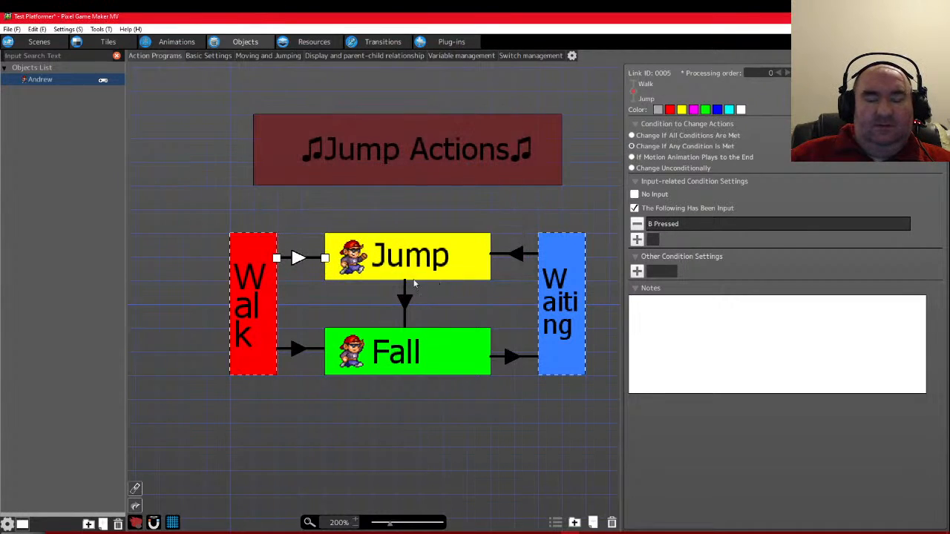
Set the Waiting-to-Jump link's input condition to the B key with the On Press trigger type
left_click(518, 255)
double_click(671, 224)
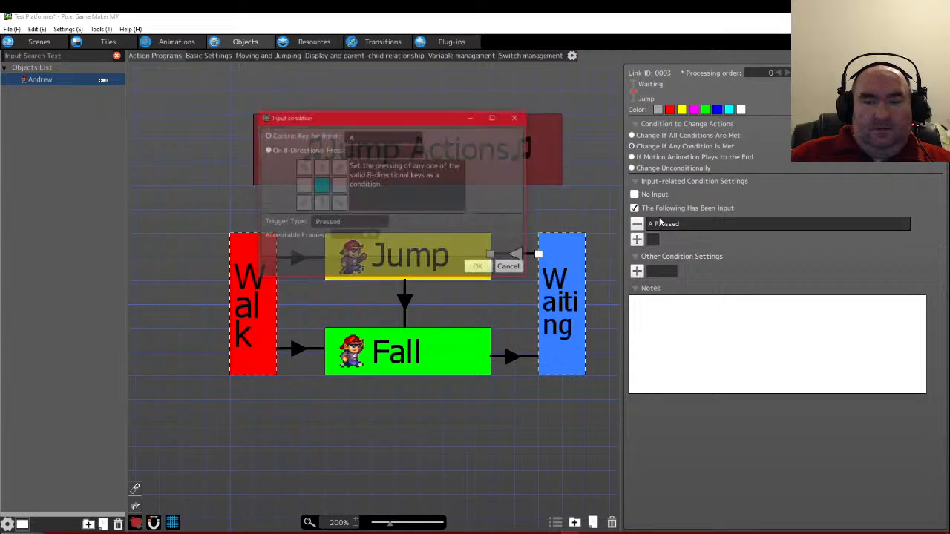
left_click(375, 141)
left_click(370, 160)
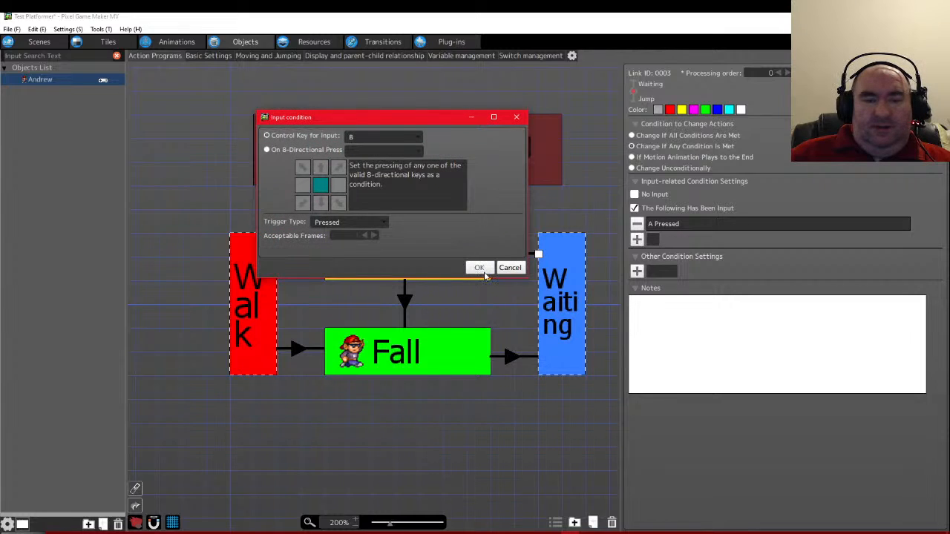
left_click(383, 221)
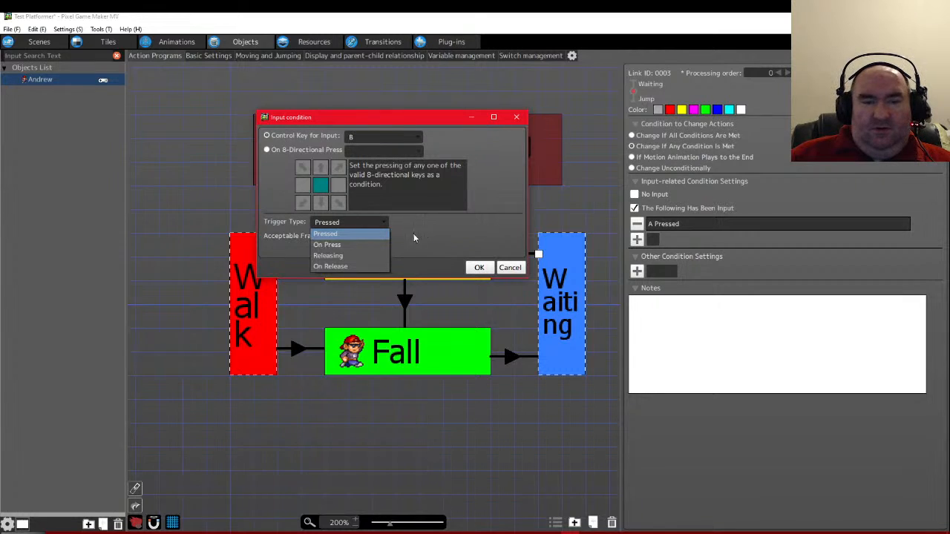
left_click(349, 245)
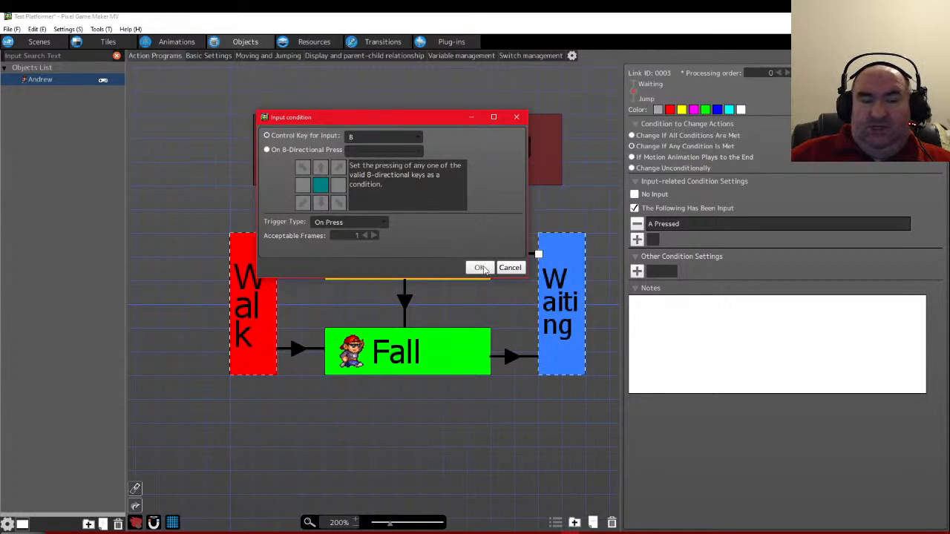
left_click(481, 268)
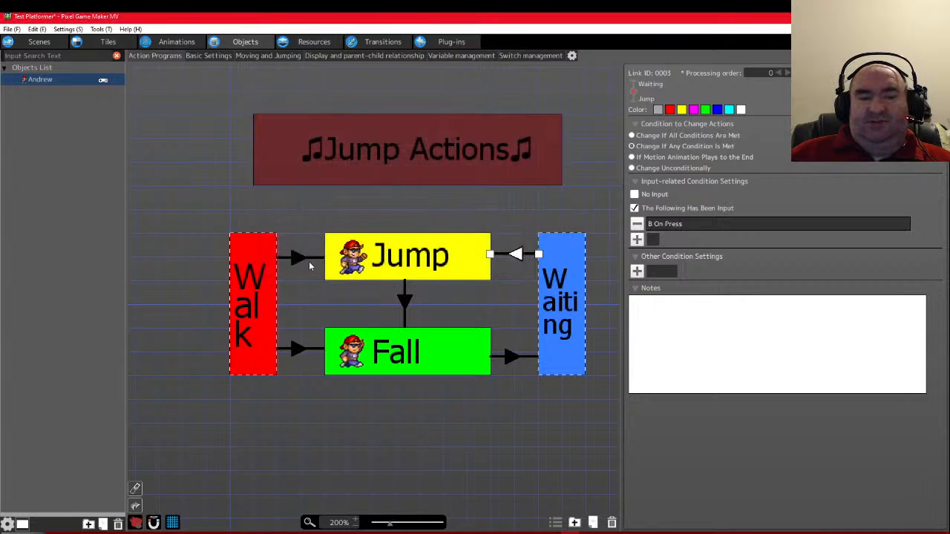
Set the trigger type of the Walk-to-Jump link's input condition to On Press, deselect the link and save the project
left_click(301, 259)
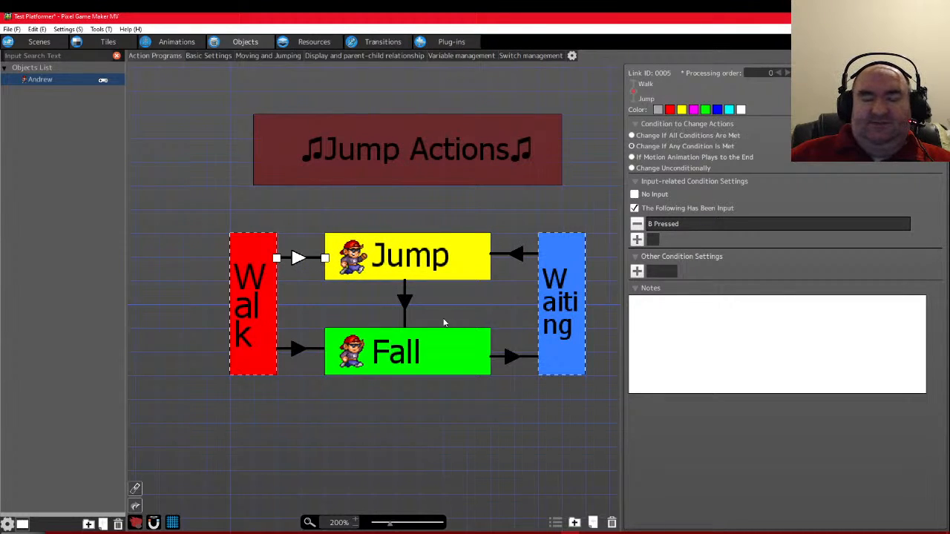
double_click(685, 228)
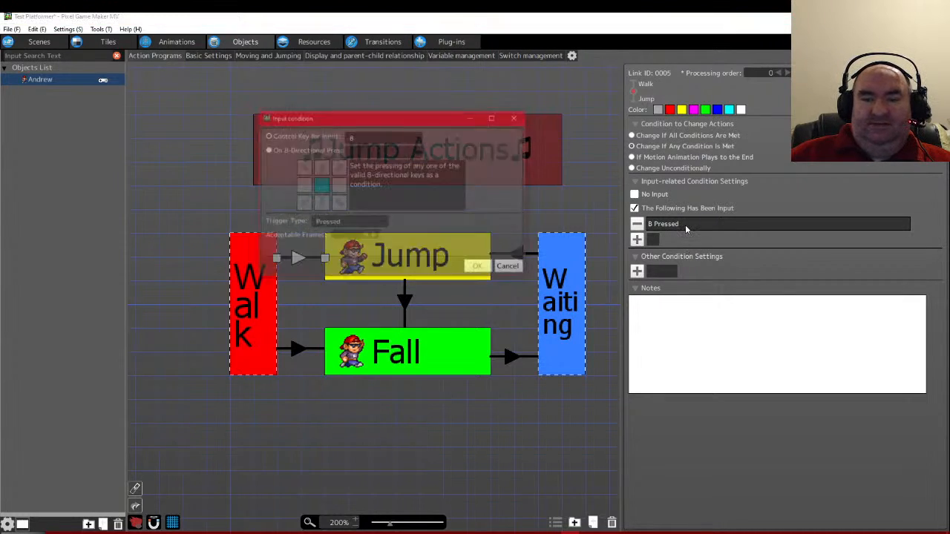
left_click(379, 137)
left_click(388, 136)
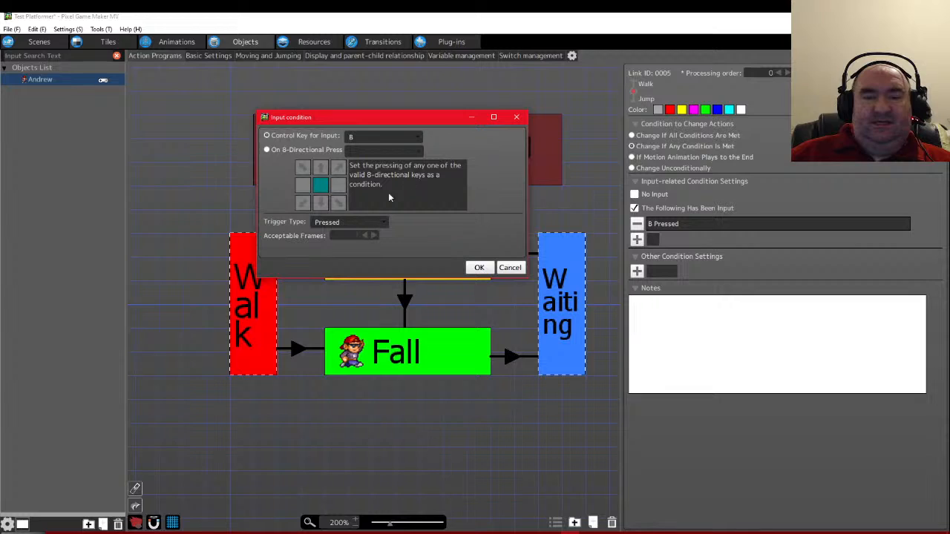
left_click(360, 222)
left_click(356, 246)
left_click(479, 268)
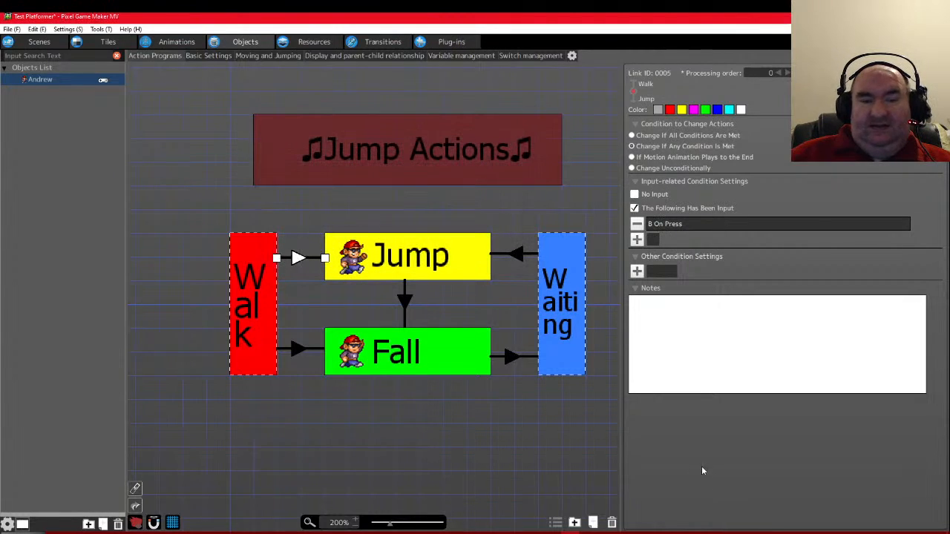
left_click(460, 455)
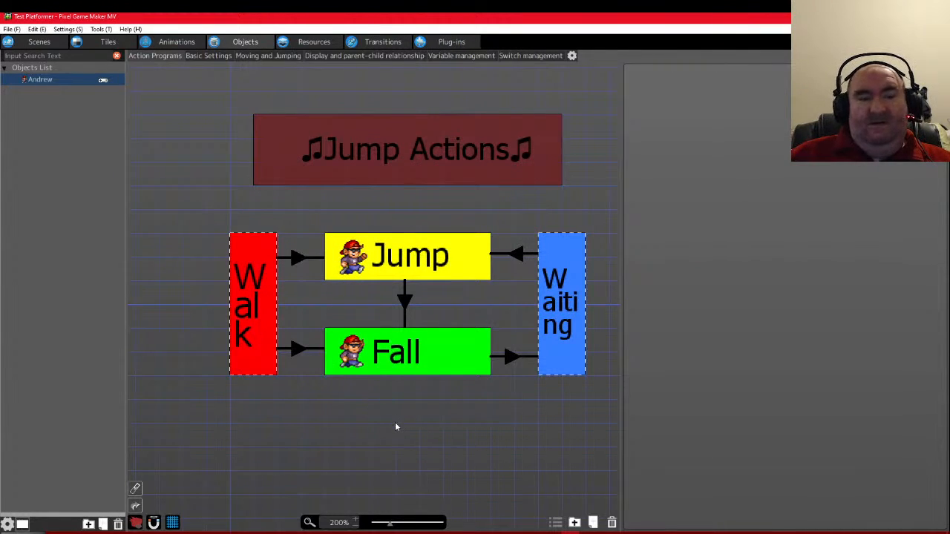
Look over the Waiting and Jump Actions groups of the action program and return to the scene editor
scroll(399, 428, "up", 1)
scroll(399, 429, "down", 1)
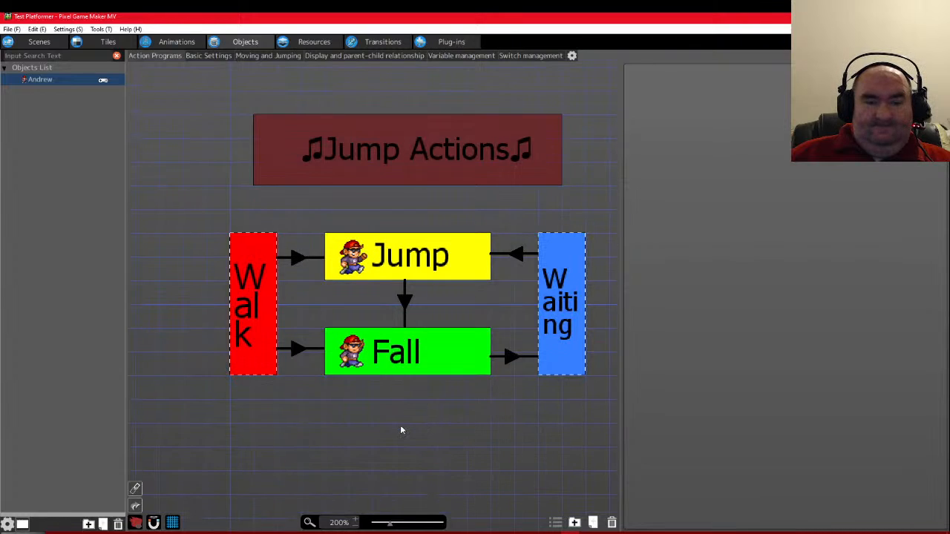
scroll(400, 429, "up", 2, "ctrl")
scroll(400, 429, "down", 2, "ctrl")
scroll(352, 460, "up", 1)
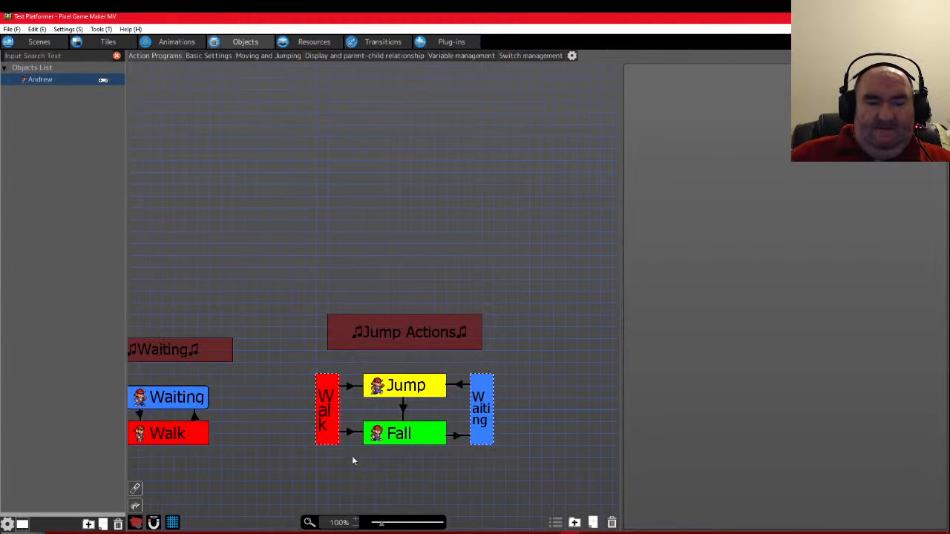
scroll(348, 465, "down", 1)
scroll(281, 438, "down", 1)
scroll(297, 438, "left", 3)
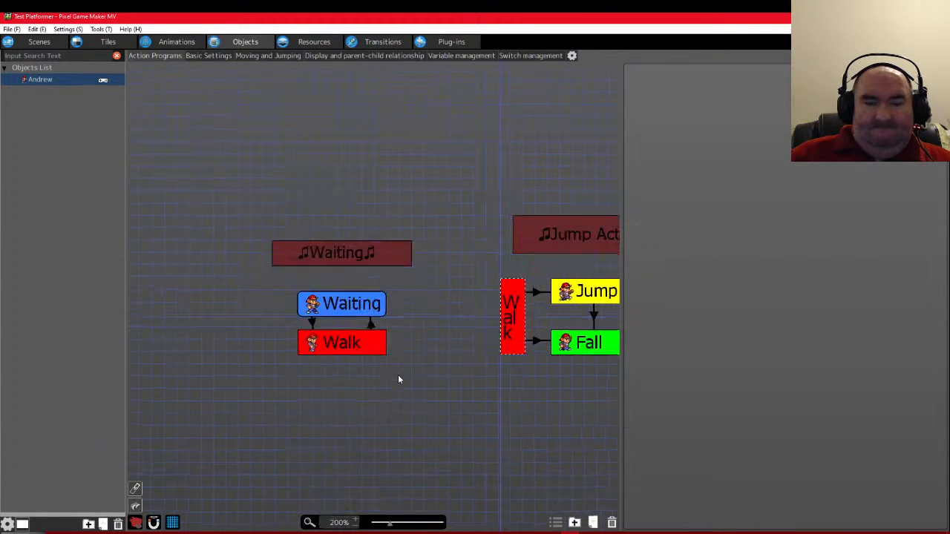
scroll(397, 375, "up", 1, "ctrl")
scroll(397, 369, "down", 1, "ctrl")
scroll(275, 276, "right", 3)
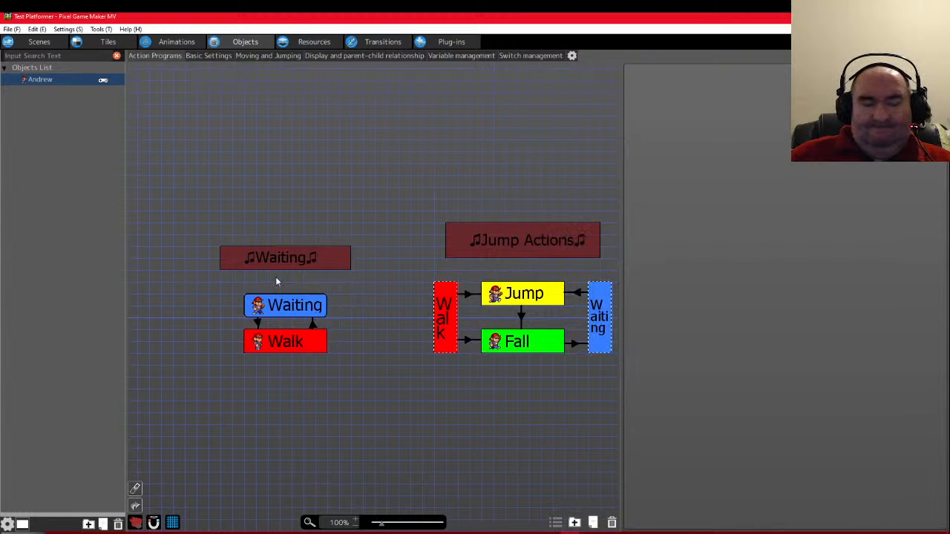
scroll(277, 282, "right", 2)
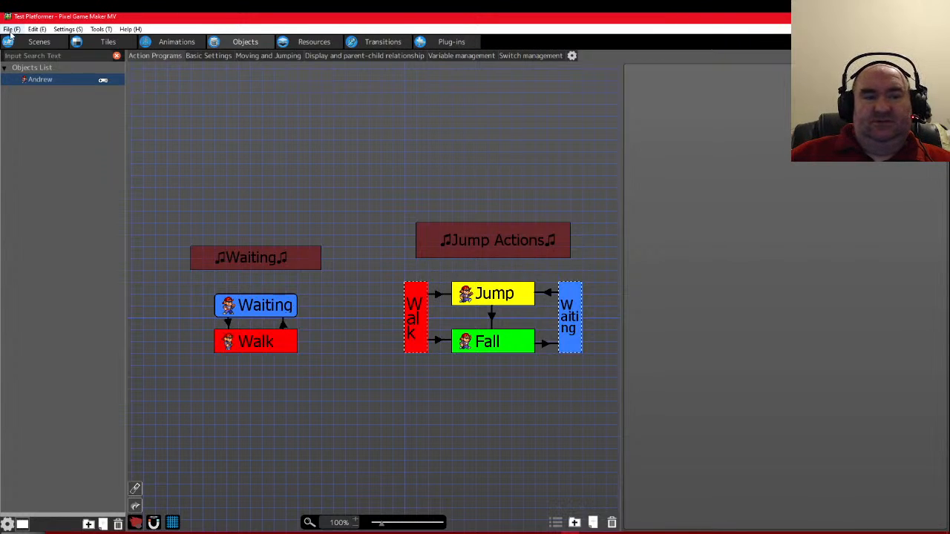
left_click(38, 42)
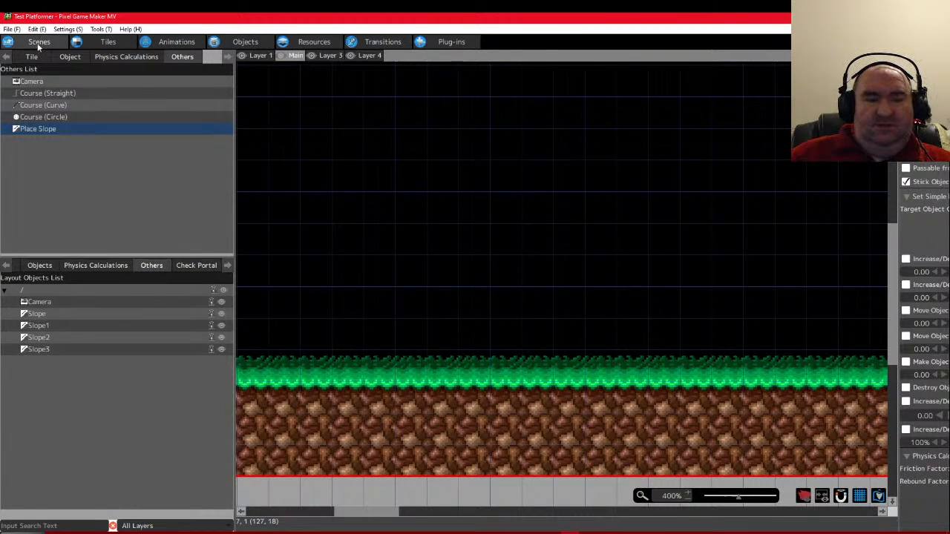
Look through the project's settings for control keys, sound, game data, player characters and groups, and confirm the settings
left_click(68, 29)
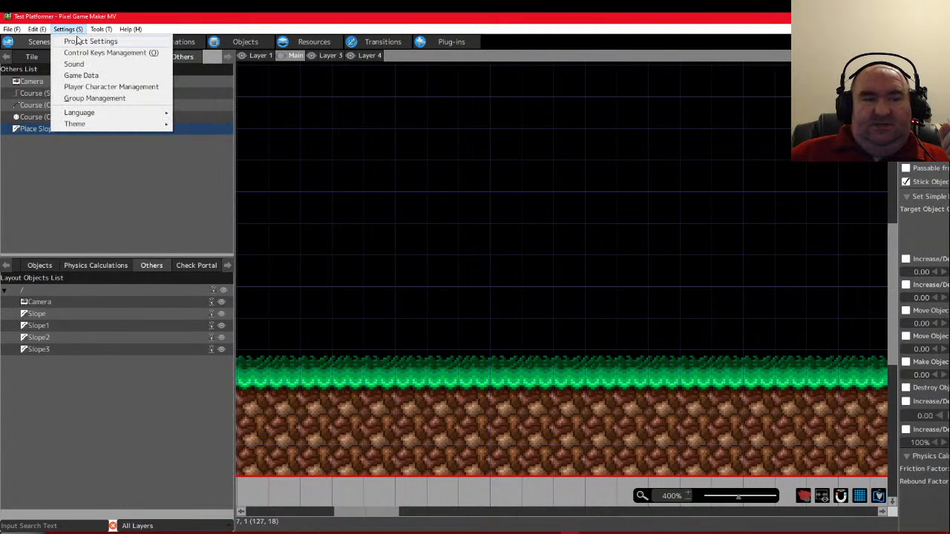
left_click(70, 40)
left_click(21, 47)
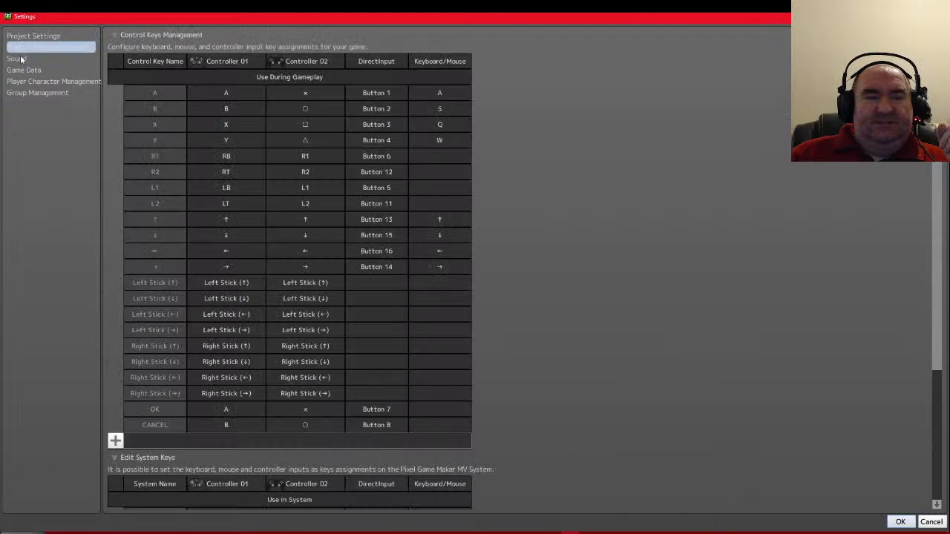
left_click(21, 58)
left_click(25, 71)
left_click(26, 81)
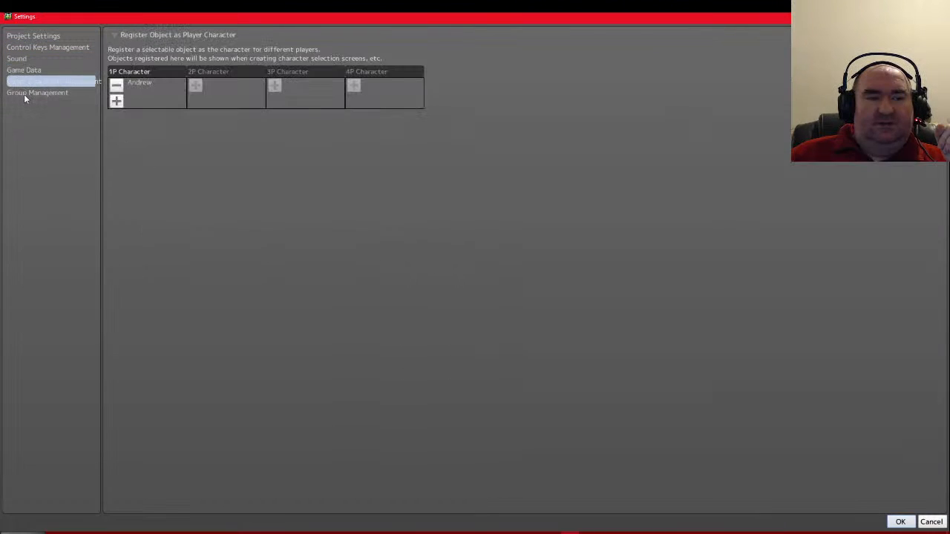
left_click(24, 93)
left_click(37, 81)
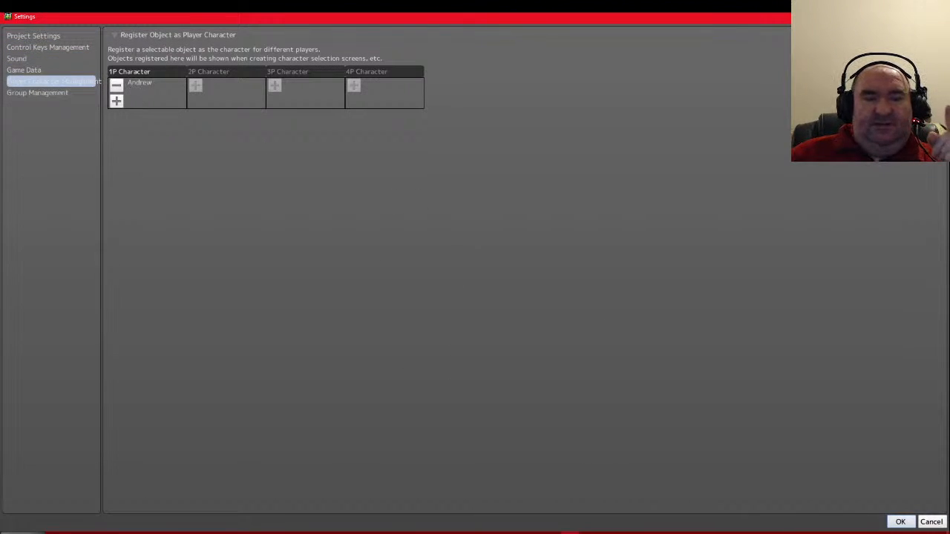
left_click(900, 521)
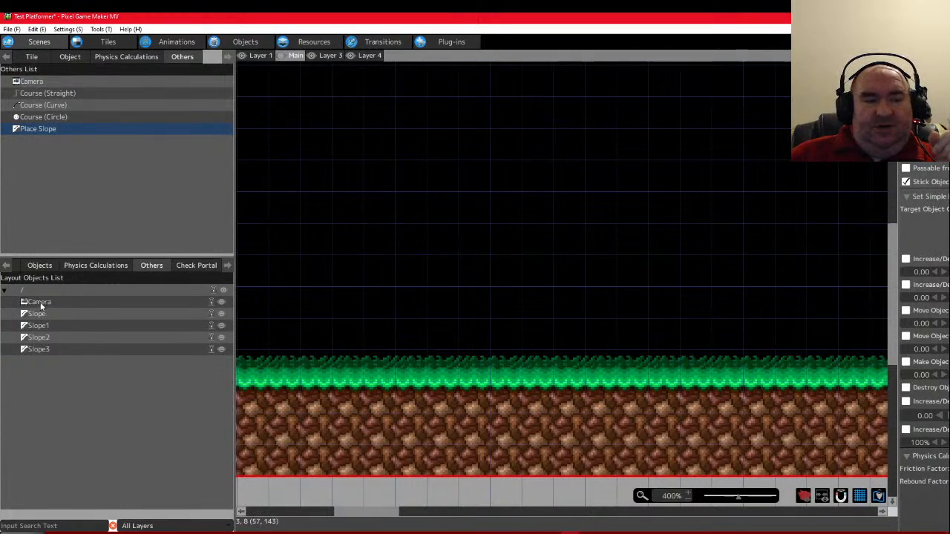
Place a Starting Point on the flat grass of scene001's Main layer at about tile 6, 9 and save the project
left_click(69, 57)
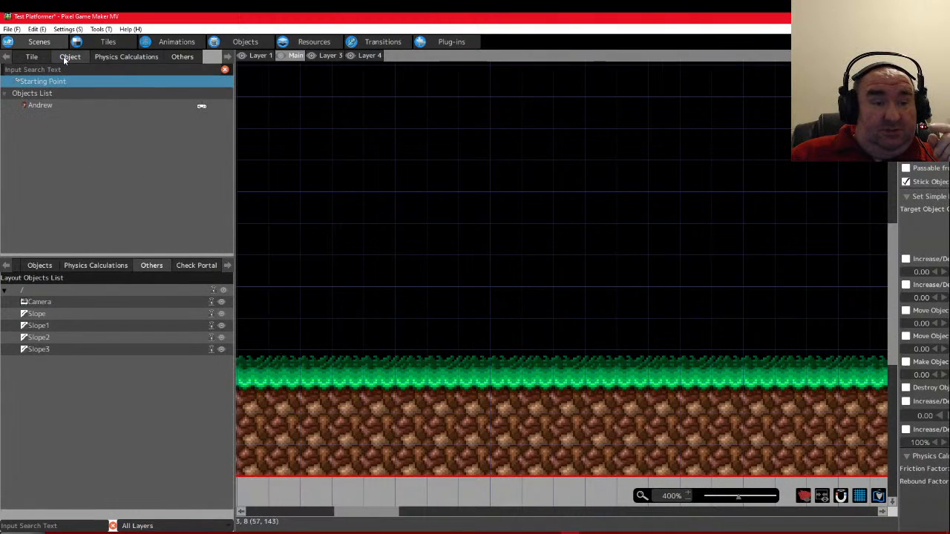
left_click_drag(40, 81, 437, 345)
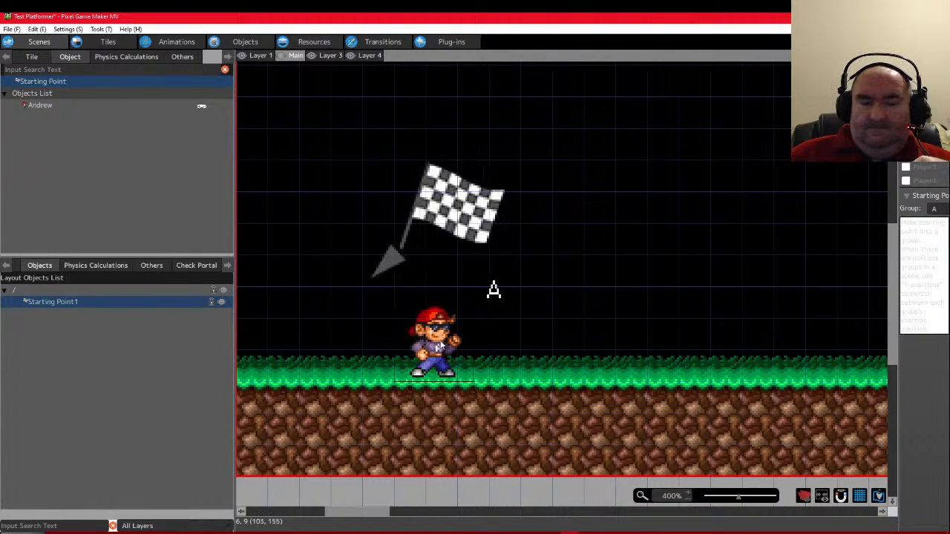
left_click(581, 250)
scroll(278, 333, "down", 3)
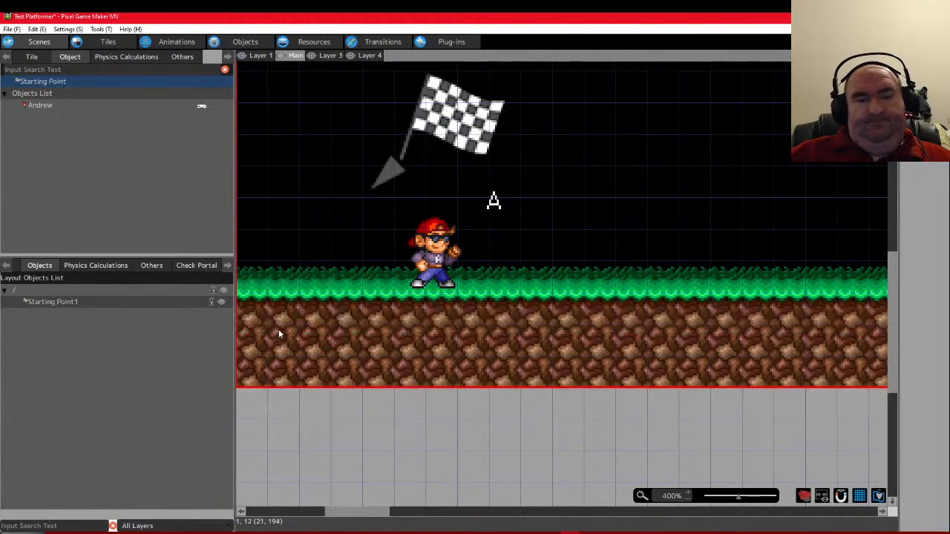
scroll(314, 324, "up", 2)
scroll(314, 324, "right", 2)
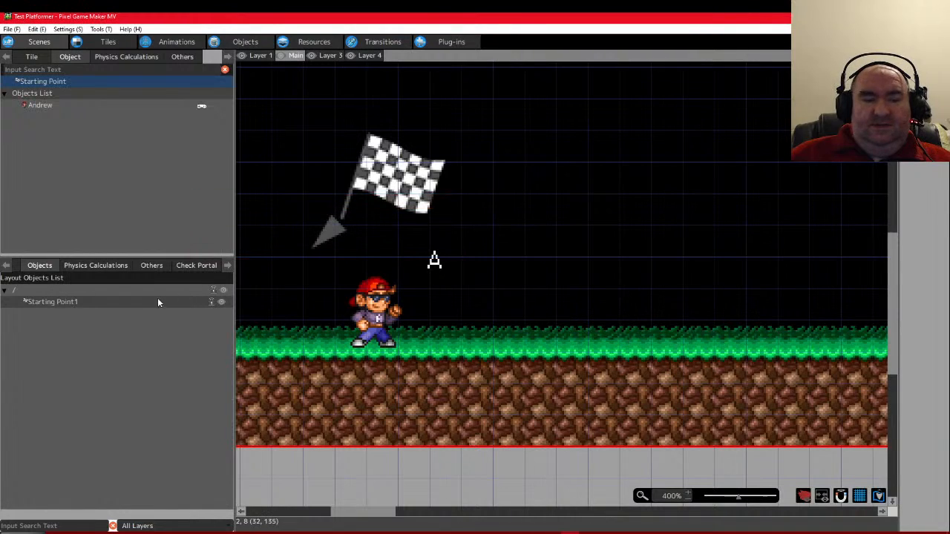
Show the scene list with scene001, run a test play of the game and close its window
left_click(8, 268)
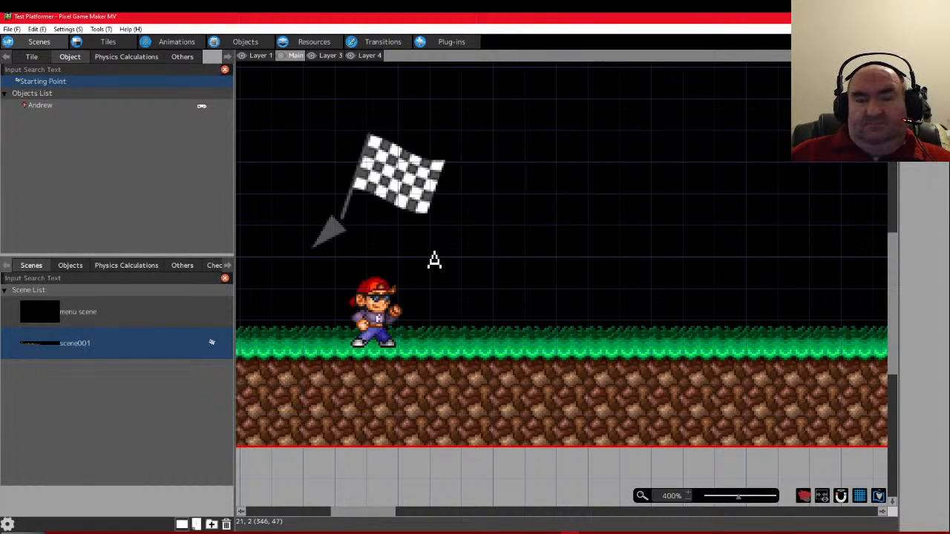
key("F5")
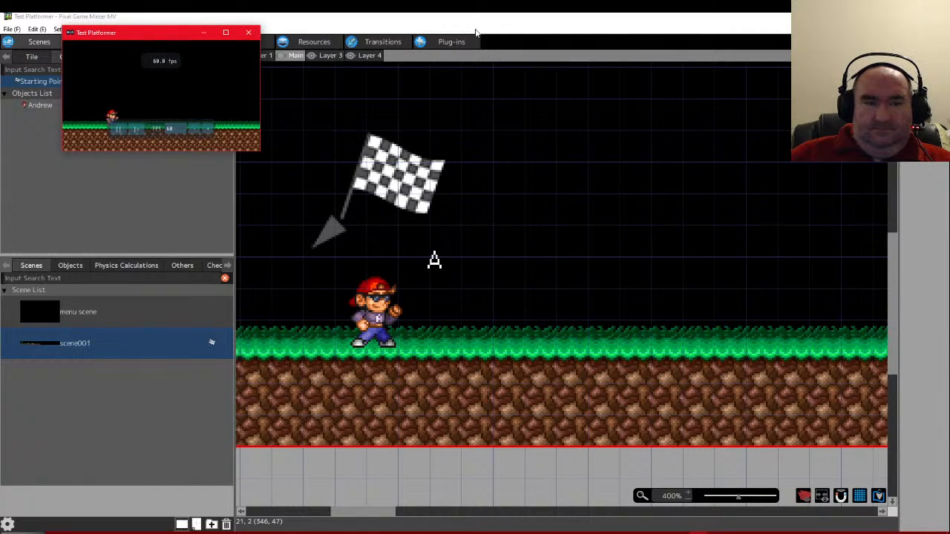
left_click(248, 32)
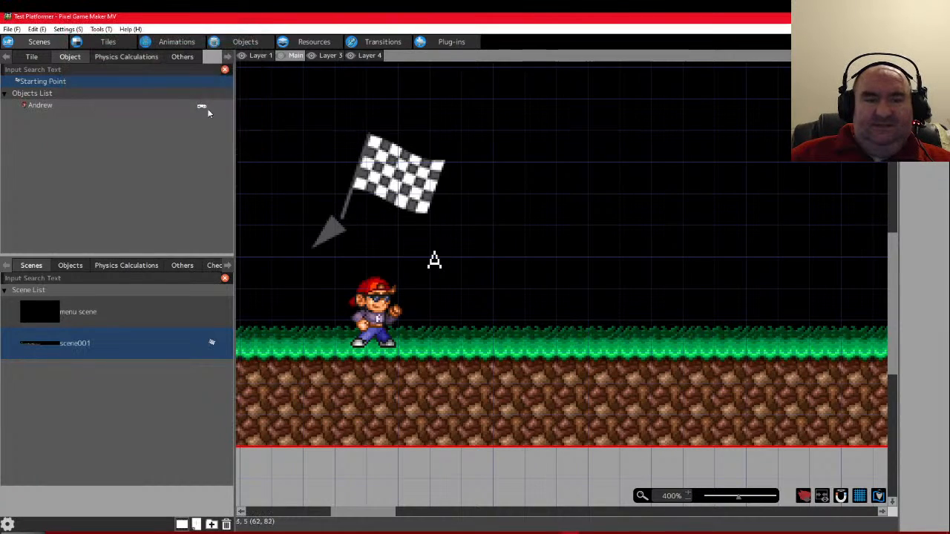
Enable Enlarged Display in the project's display settings, set it to x4 and confirm
left_click(65, 29)
left_click(75, 38)
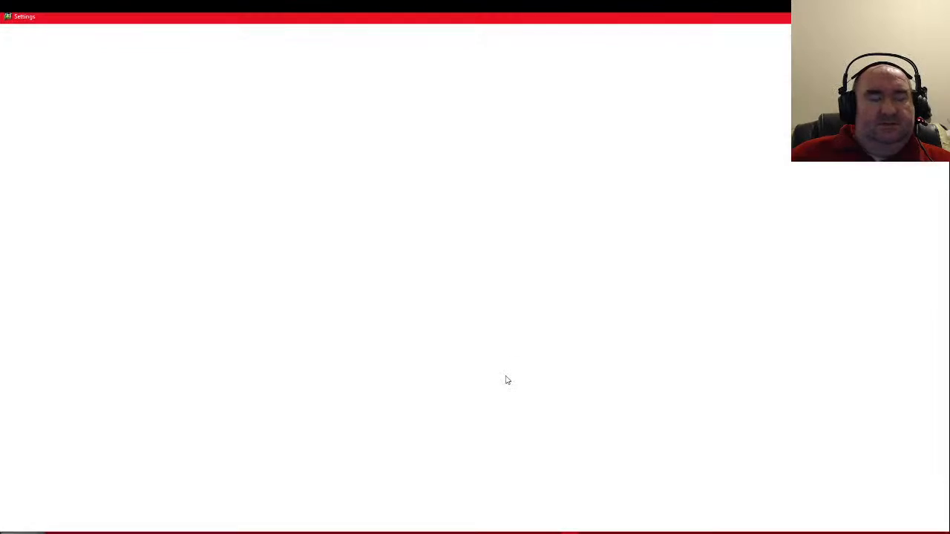
left_click(135, 229)
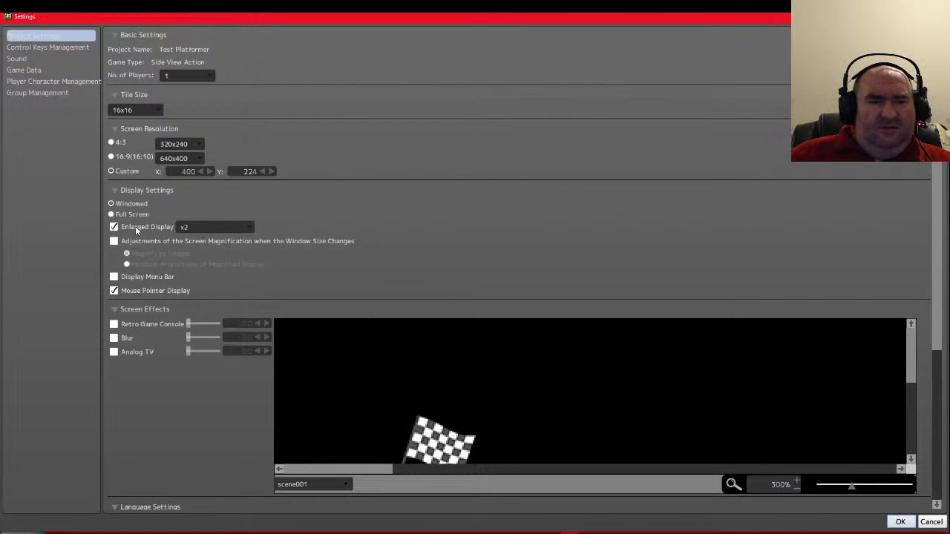
left_click(222, 229)
left_click(213, 263)
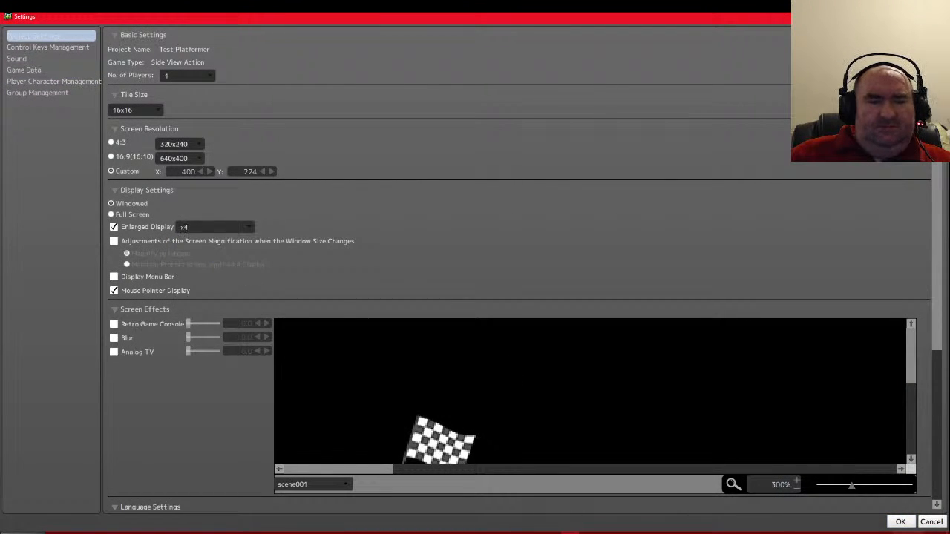
key("Return")
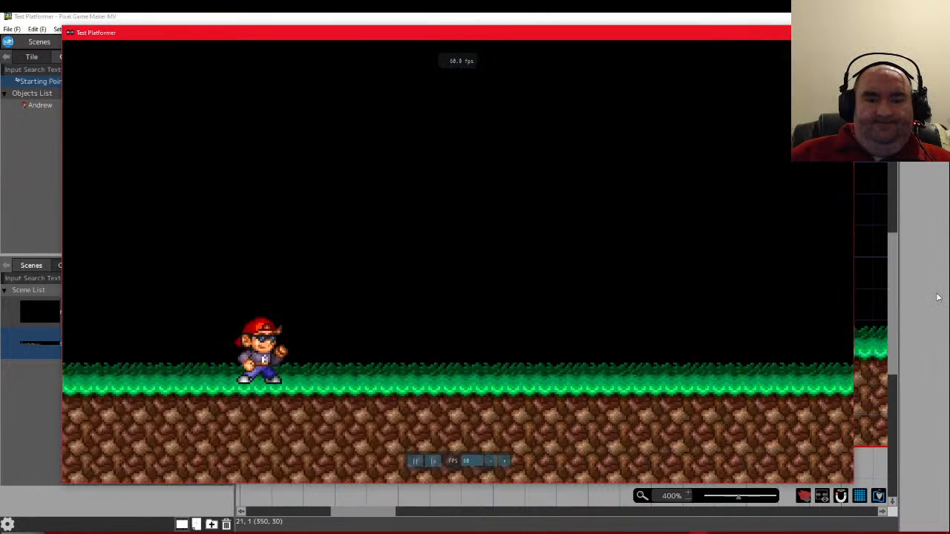
Test-play the character's movement in both directions across the flat ground and onto the slope, and end the test play
key("Right")
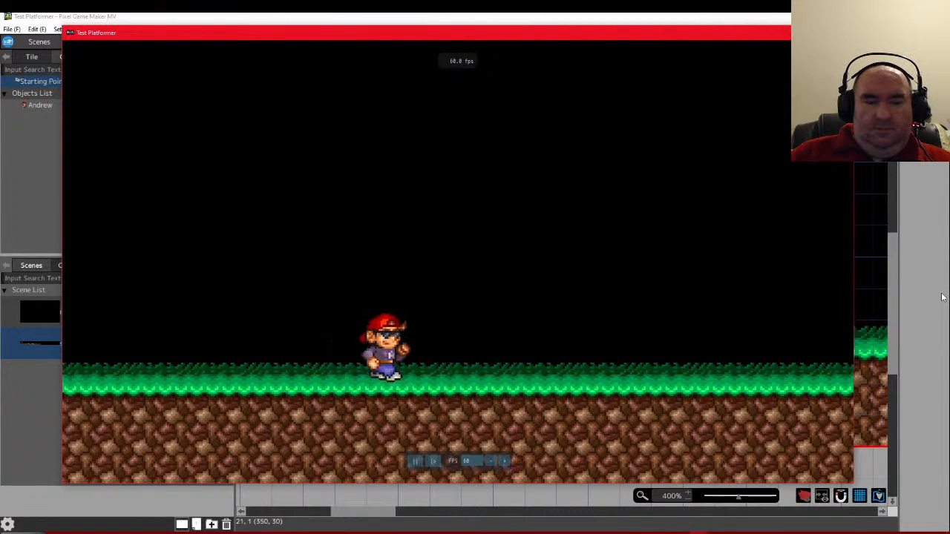
key("space")
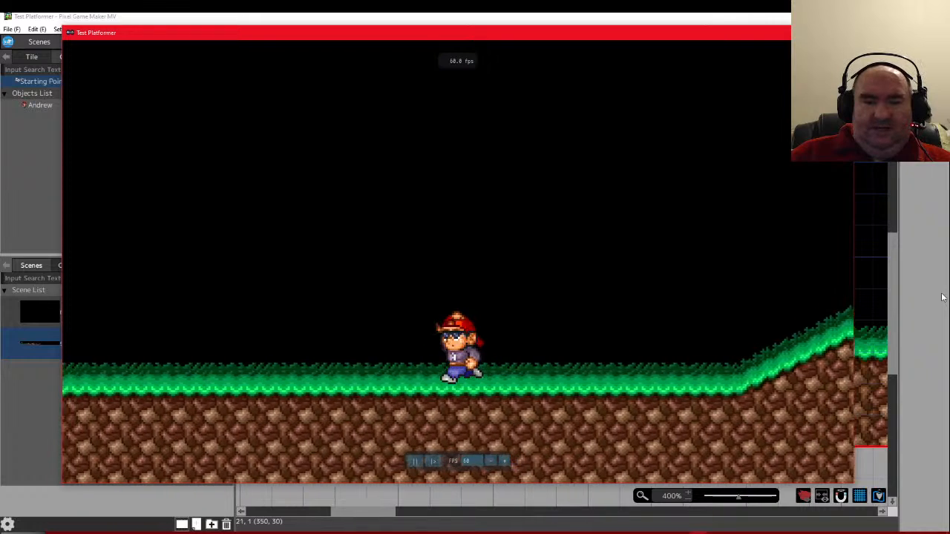
key("Left")
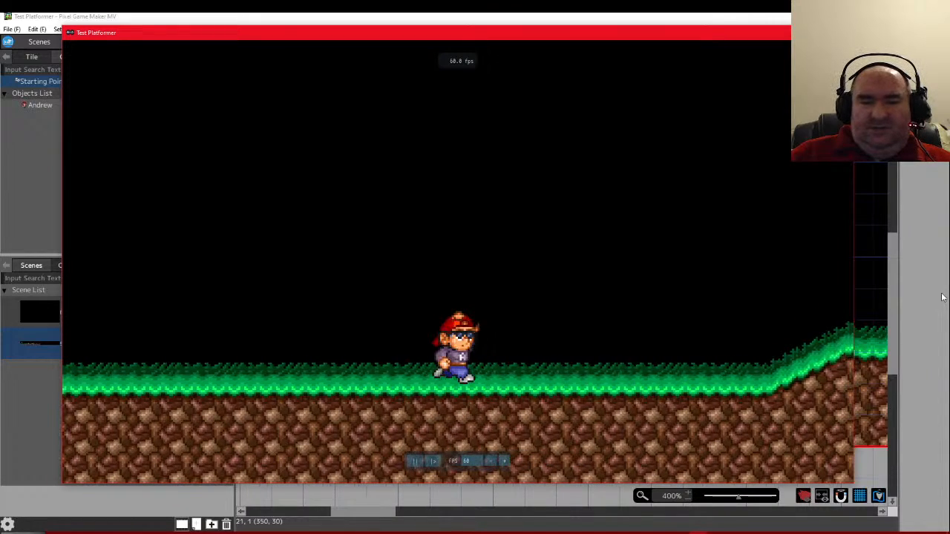
key("Right")
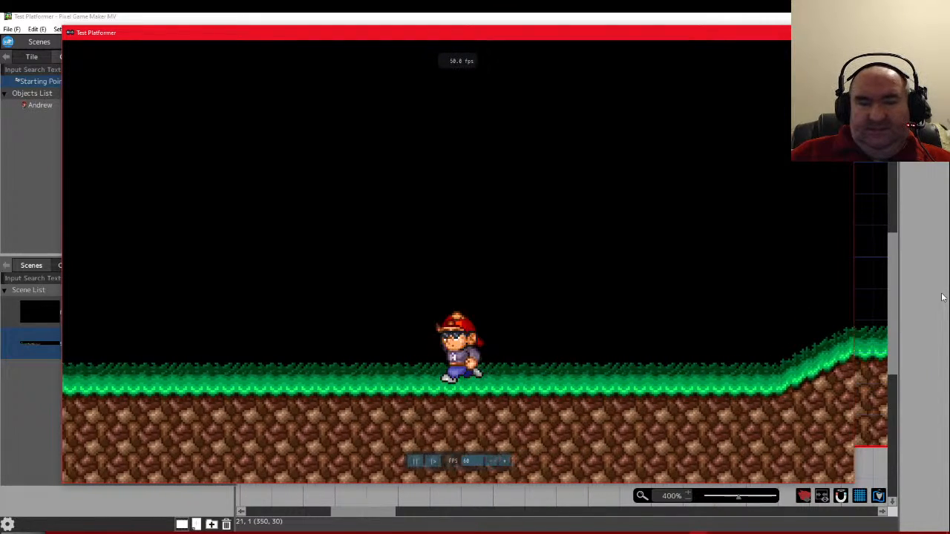
key("Right")
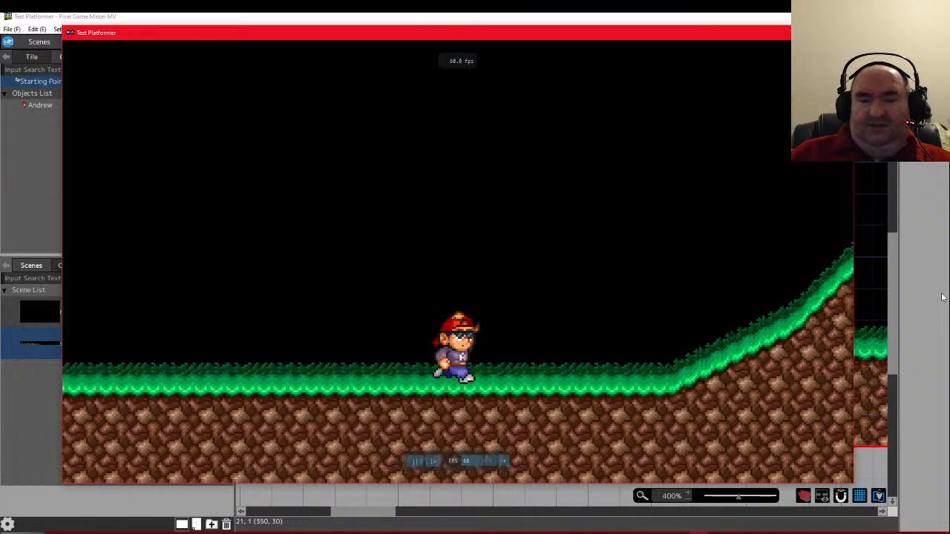
key("Right")
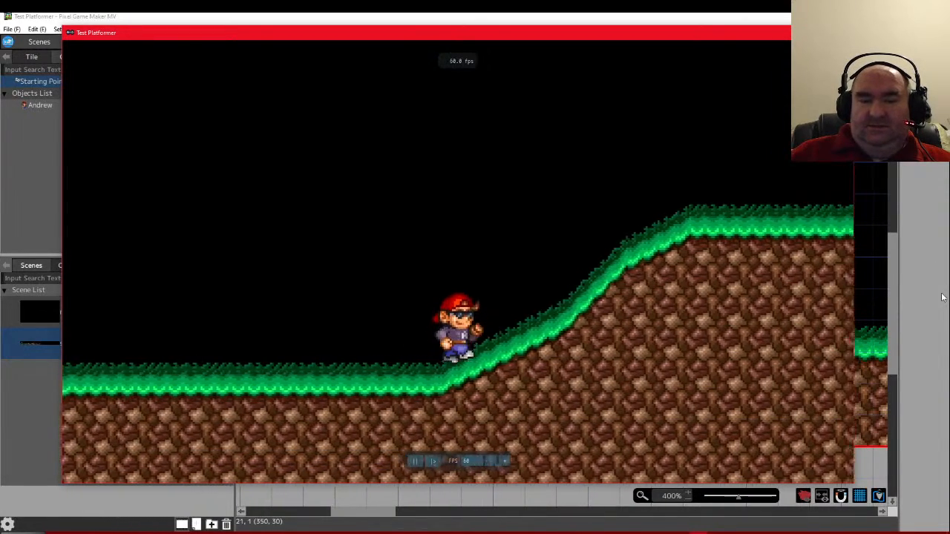
key("Left")
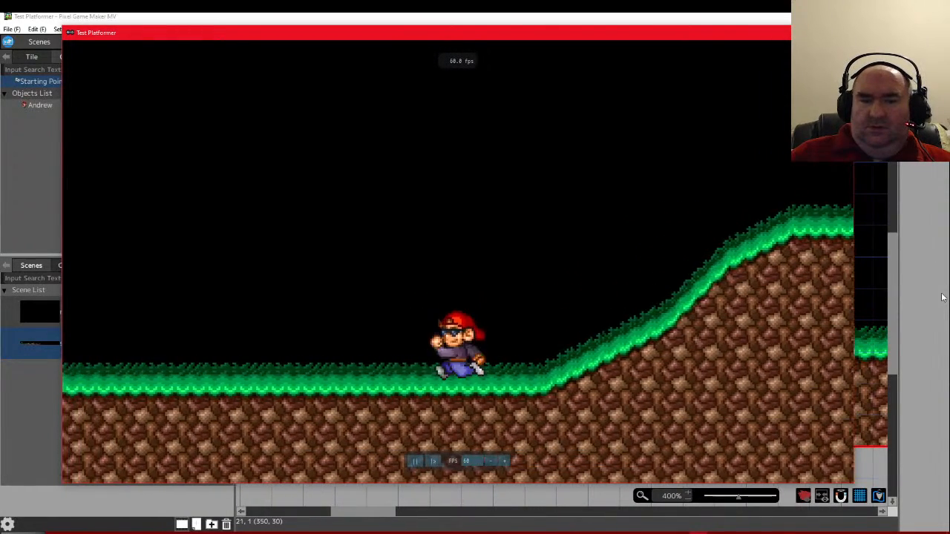
key("Right")
key("space")
key("Right")
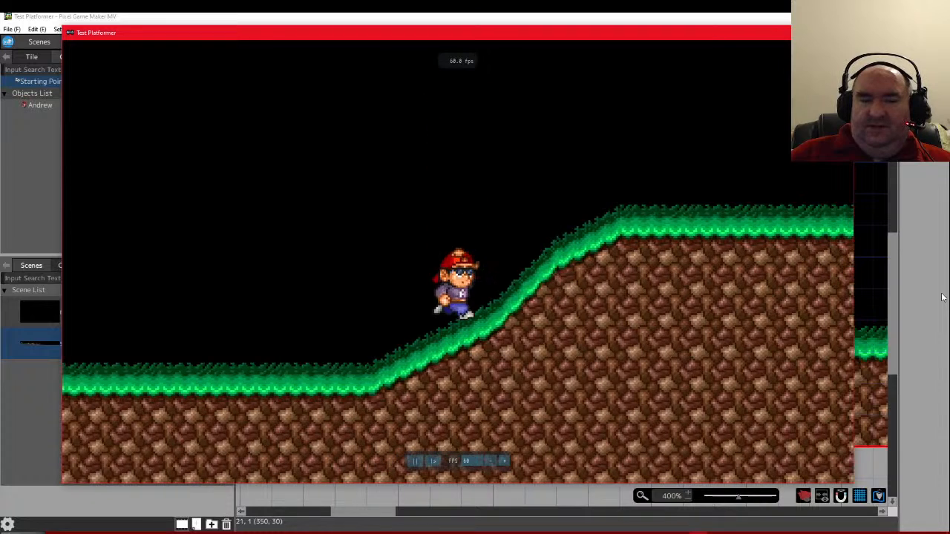
key("Left")
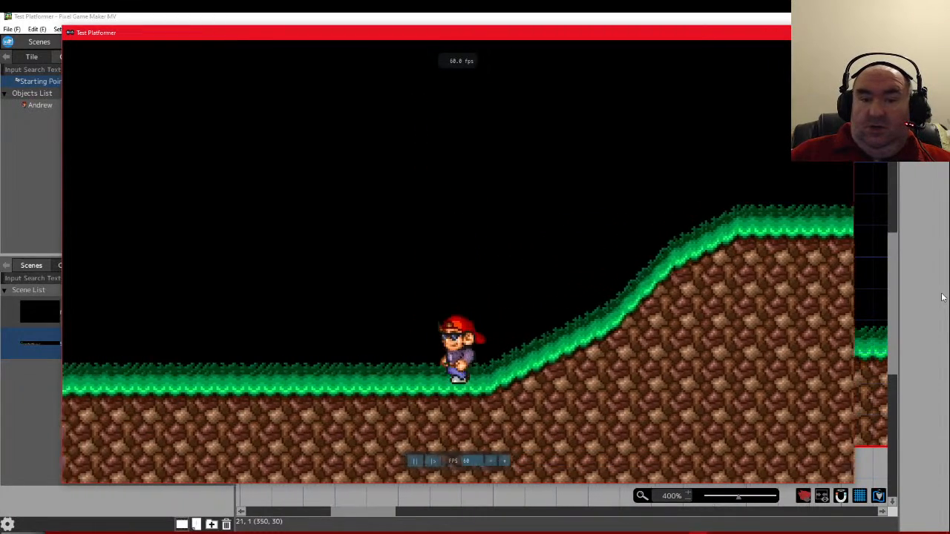
key("space")
key("Right")
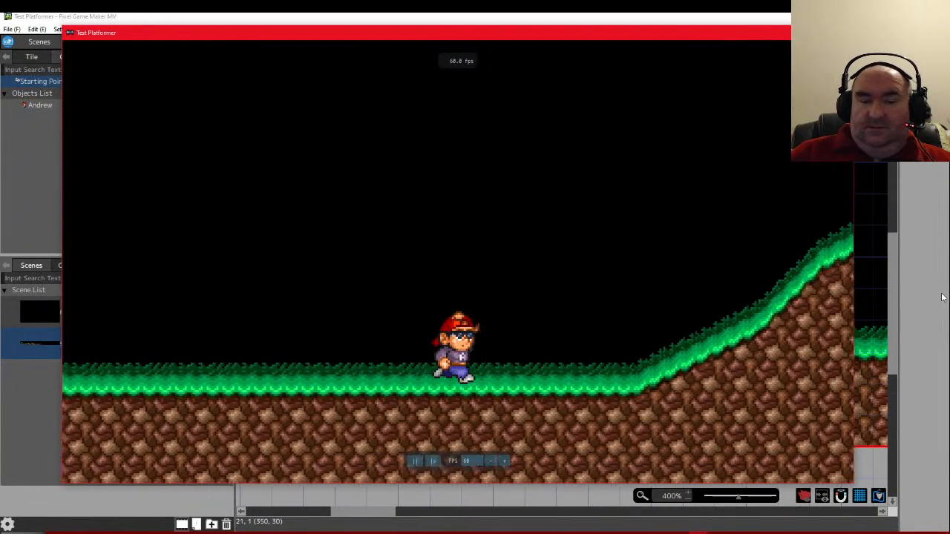
key("Escape")
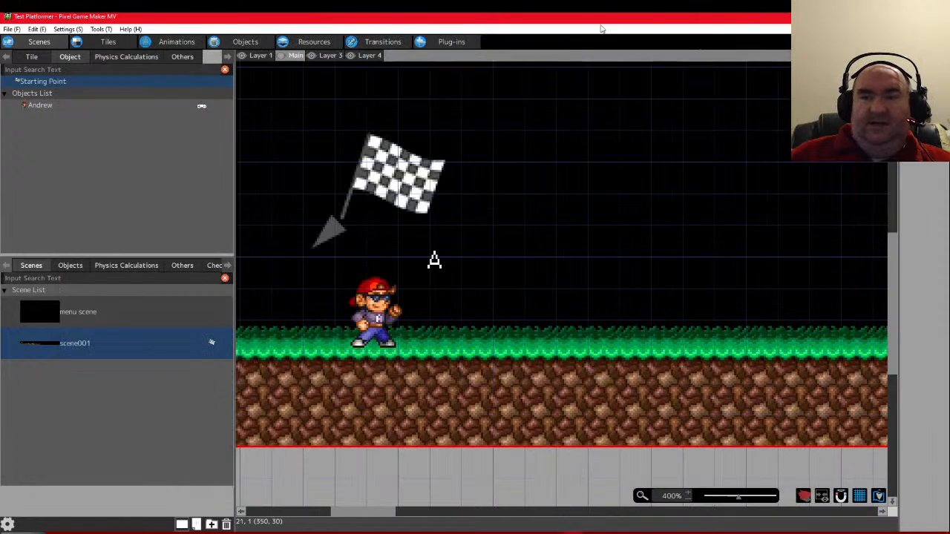
Return to the player object's action program and examine the Walk-to-Fall link's conditions in the Jump Actions group
left_click(239, 40)
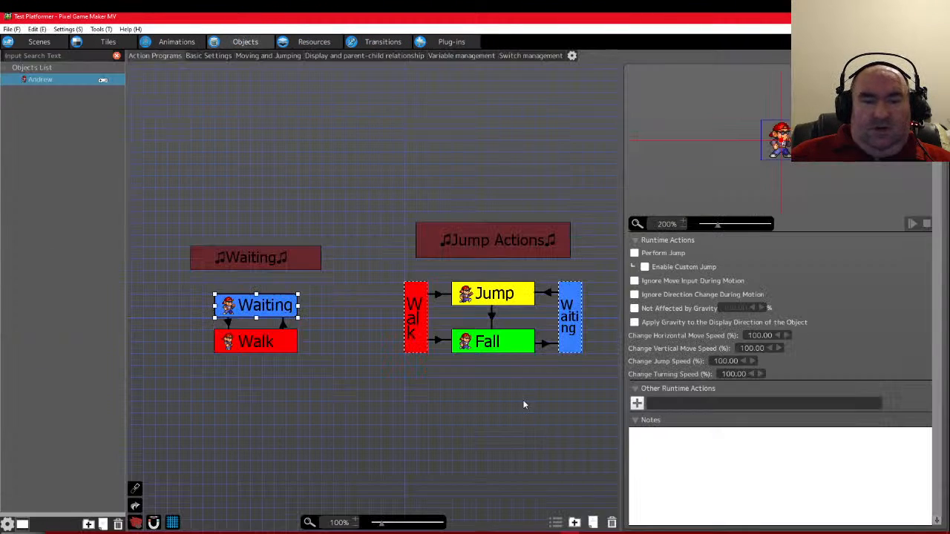
middle_click_drag(527, 357, 552, 356)
scroll(439, 324, "down", 2)
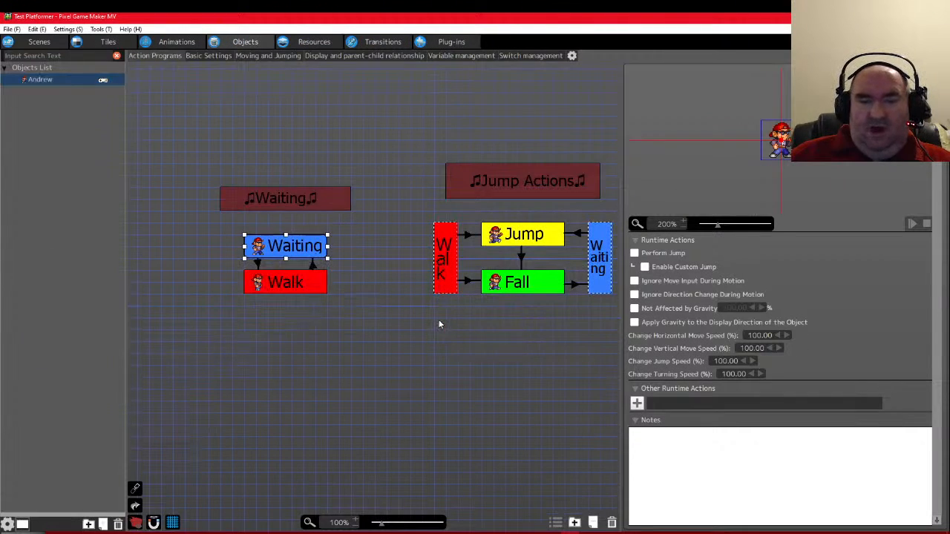
scroll(604, 275, "left", 1)
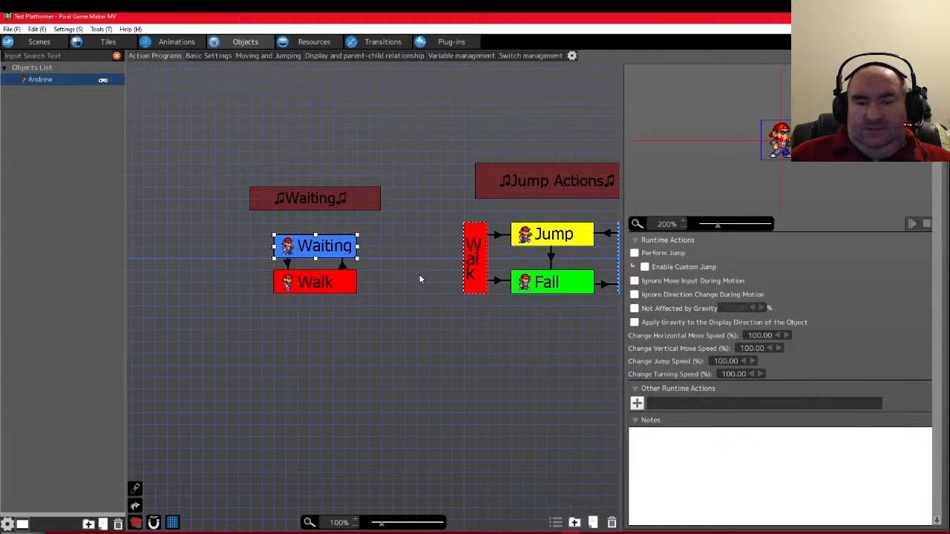
scroll(482, 275, "down", 3, "ctrl")
scroll(502, 280, "up", 3, "ctrl")
scroll(180, 256, "up", 1, "ctrl")
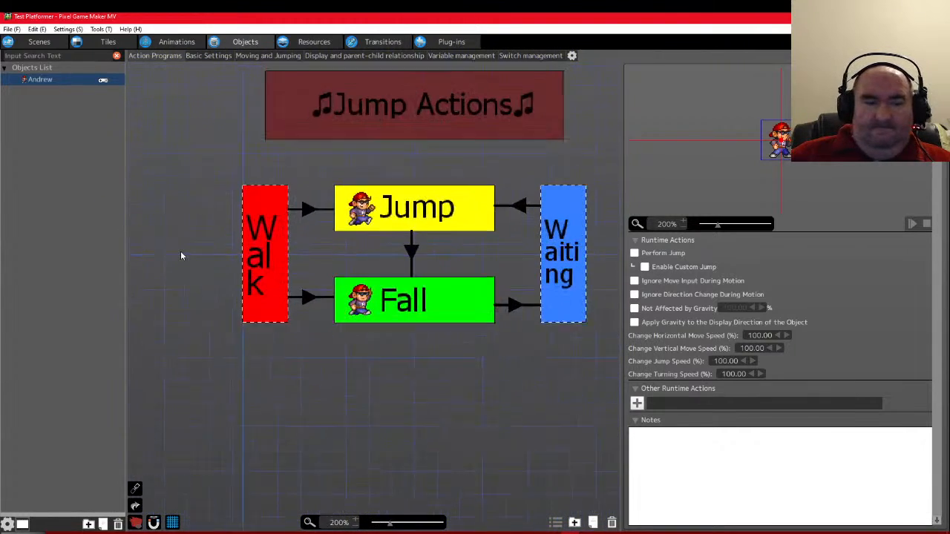
left_click(309, 301)
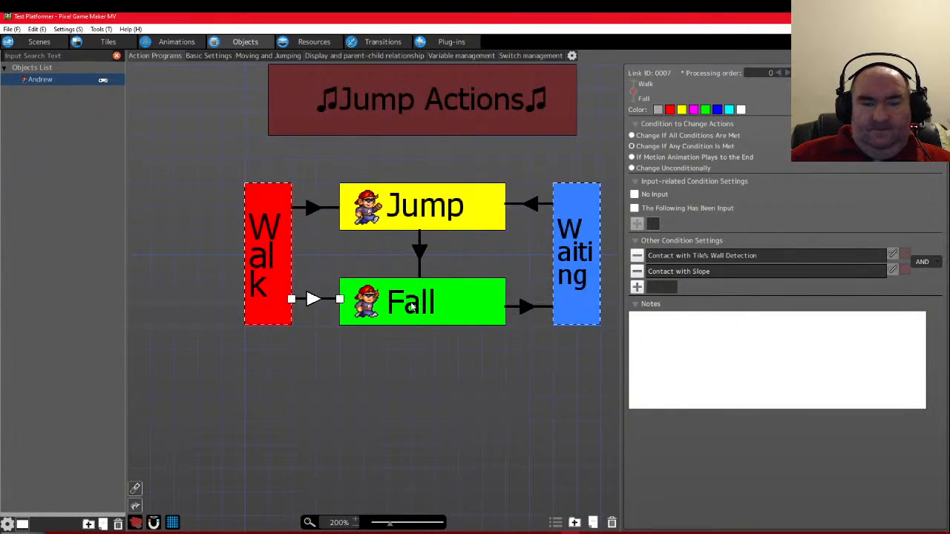
left_click(412, 305)
left_click(310, 298)
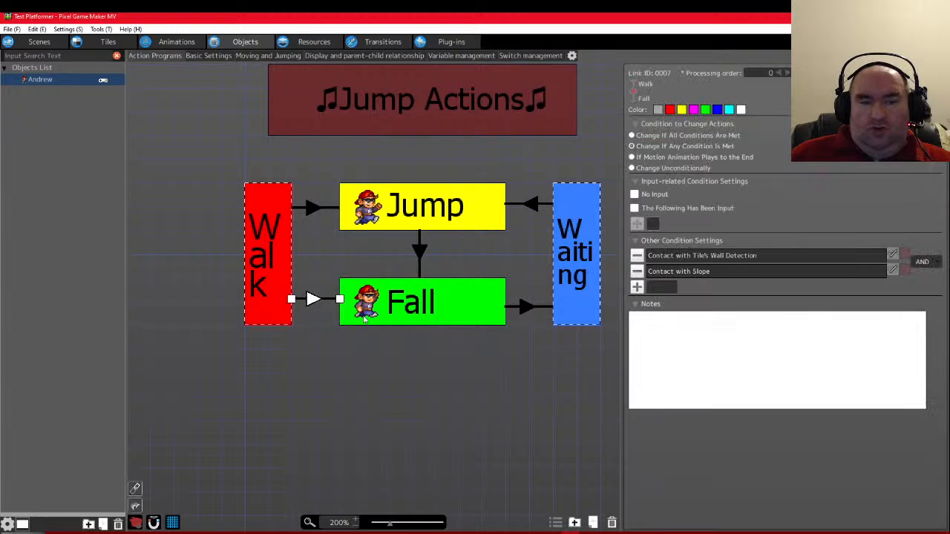
Review the Contact with Tile's Wall Detection condition on the Fall-to-Waiting link, keeping Default Tile as its tile group, and confirm
left_click(527, 309)
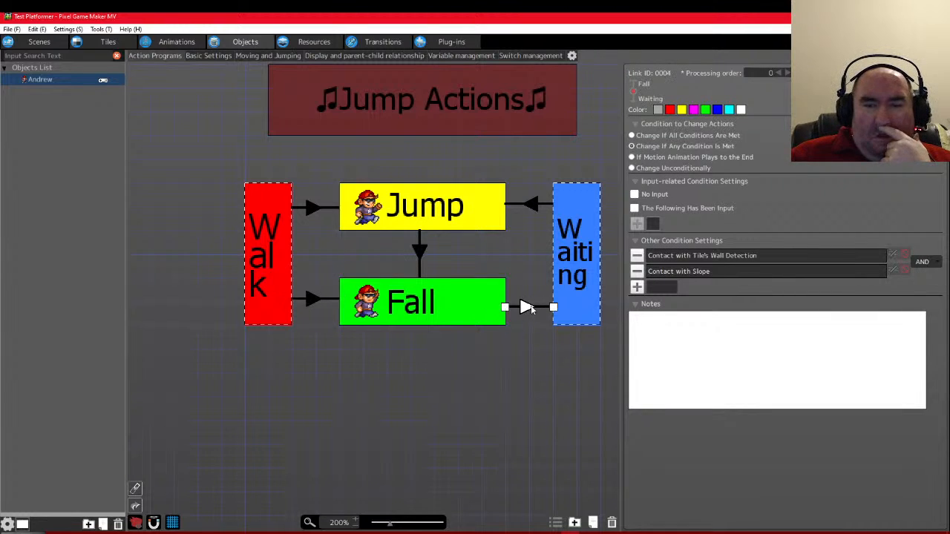
double_click(722, 255)
left_click(575, 190)
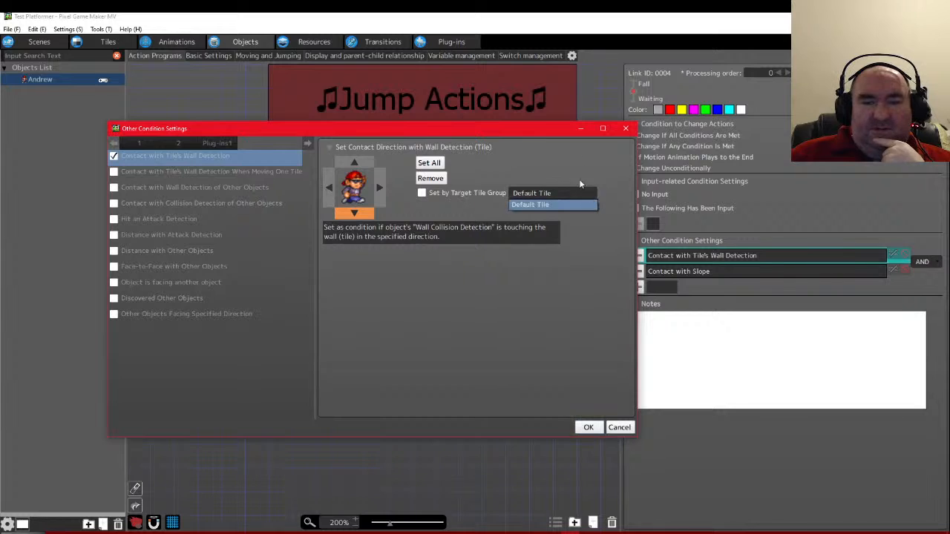
left_click(553, 204)
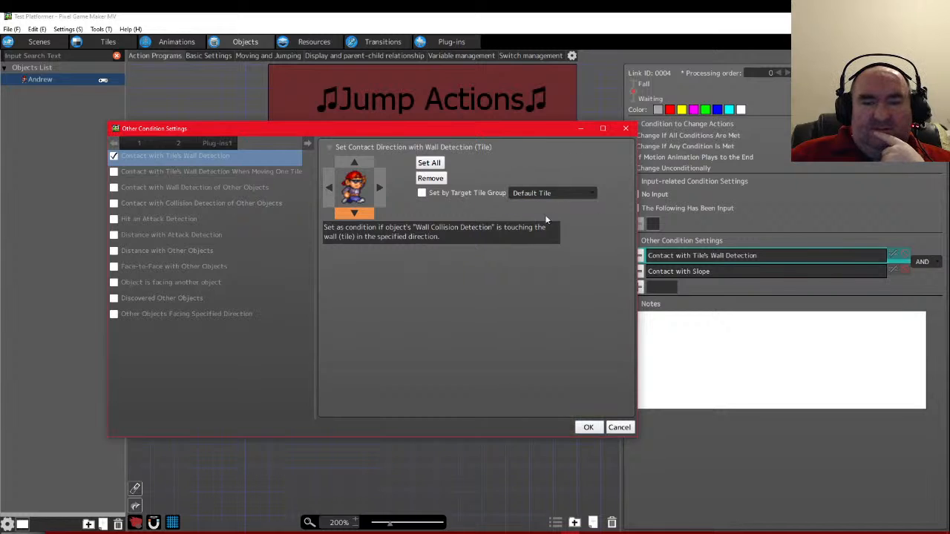
left_click(589, 428)
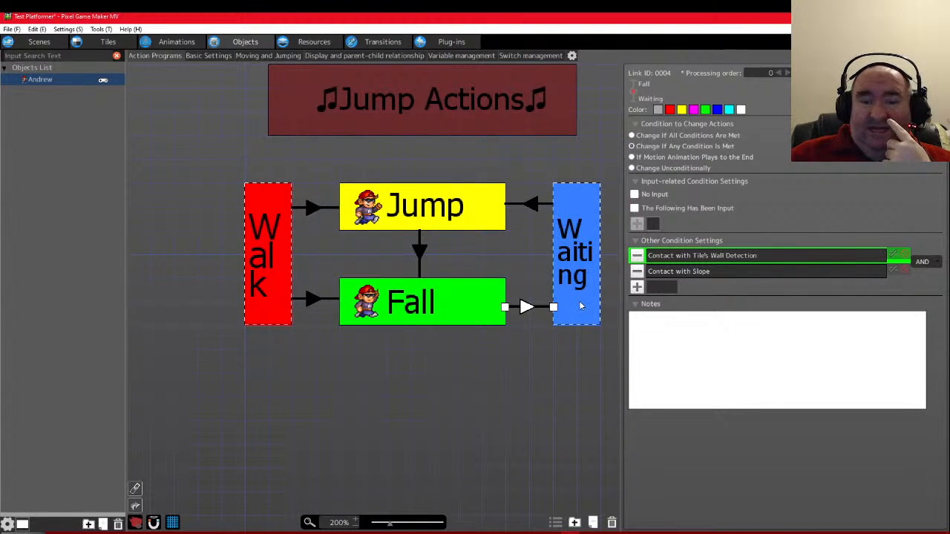
Combine the wall detection and slope contact conditions with OR on both the Fall-to-Waiting link and the Walk-to-Fall link
left_click(928, 265)
left_click(924, 285)
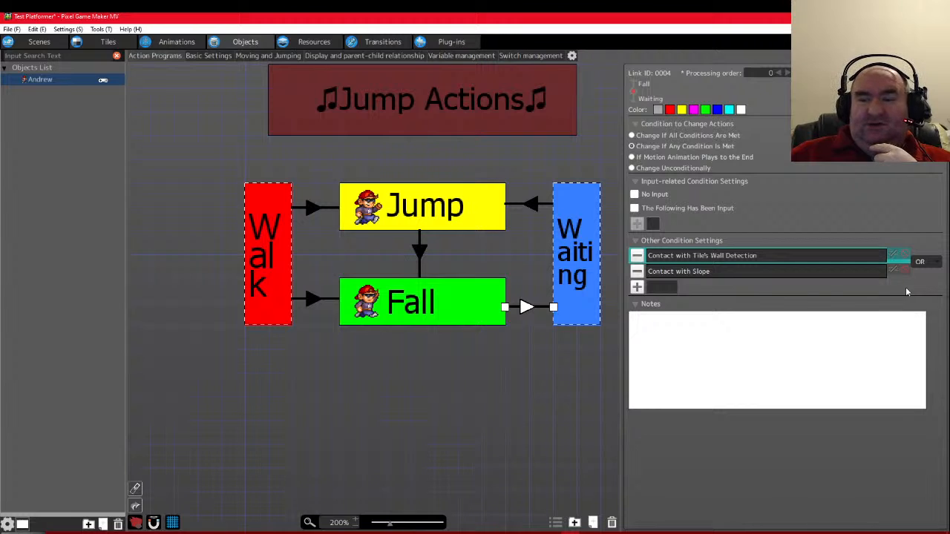
left_click(314, 299)
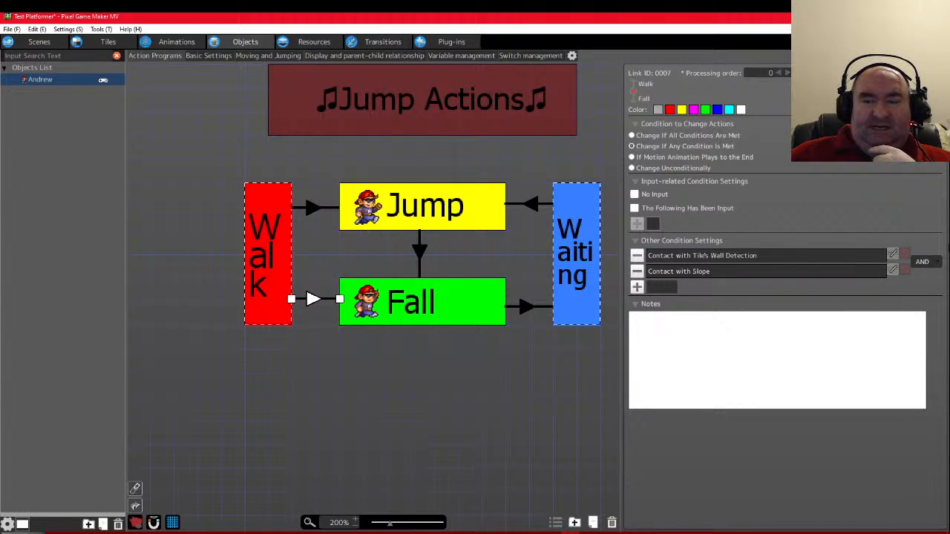
left_click(927, 265)
left_click(921, 283)
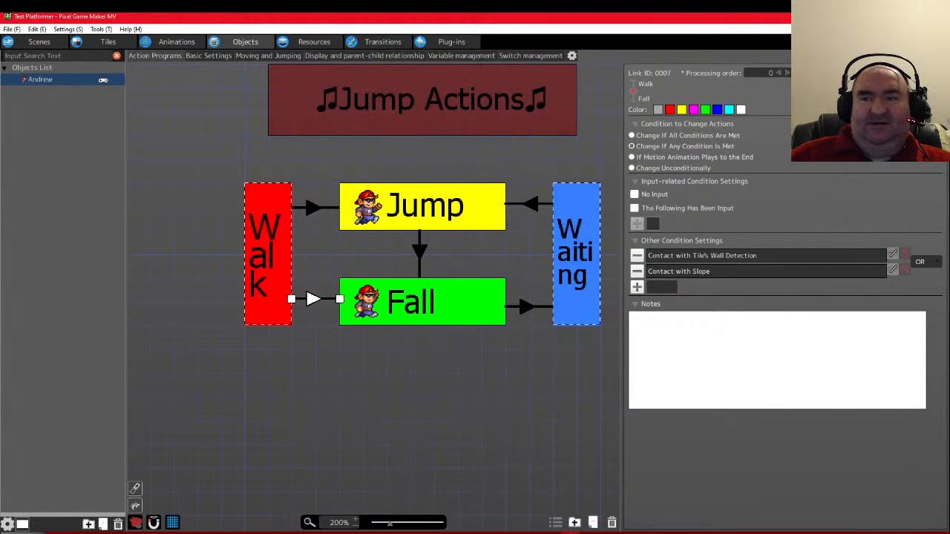
Test-play the character's walking in both directions and jumping across the flat ground before the slope, and end the test play
key("F5")
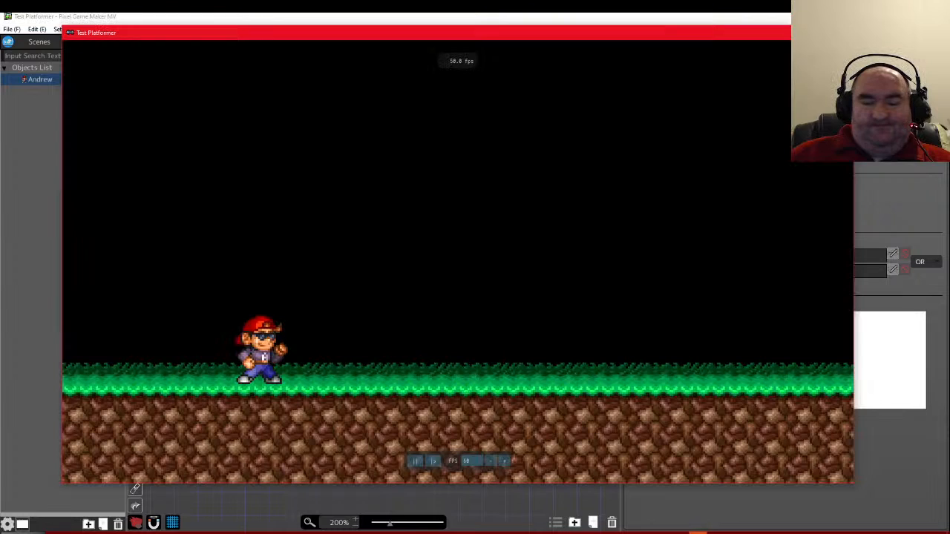
key("Right")
key("space")
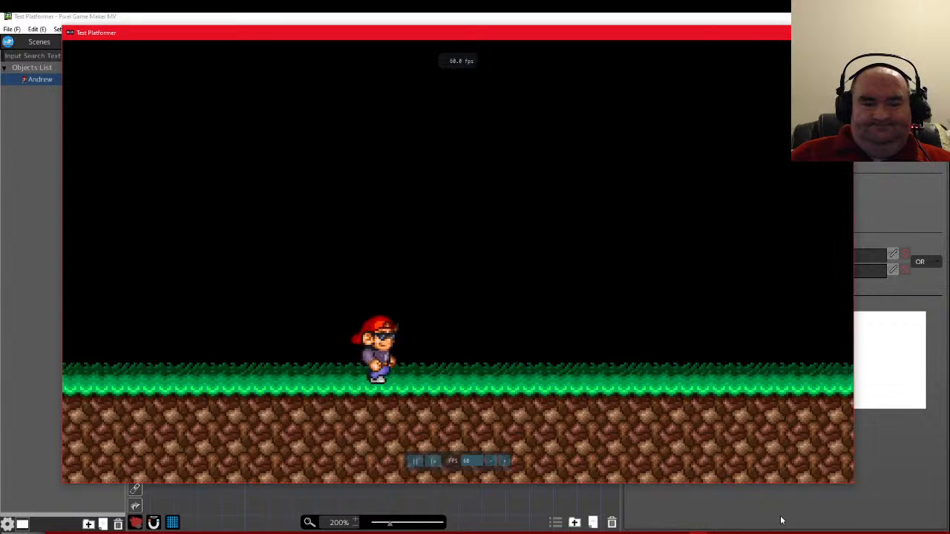
key("Left")
key("Right")
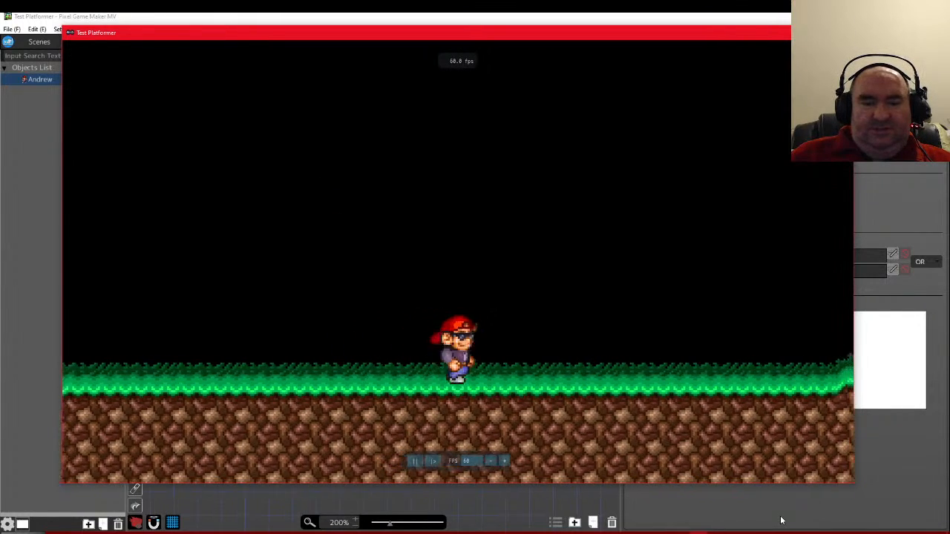
key("Right")
key("space")
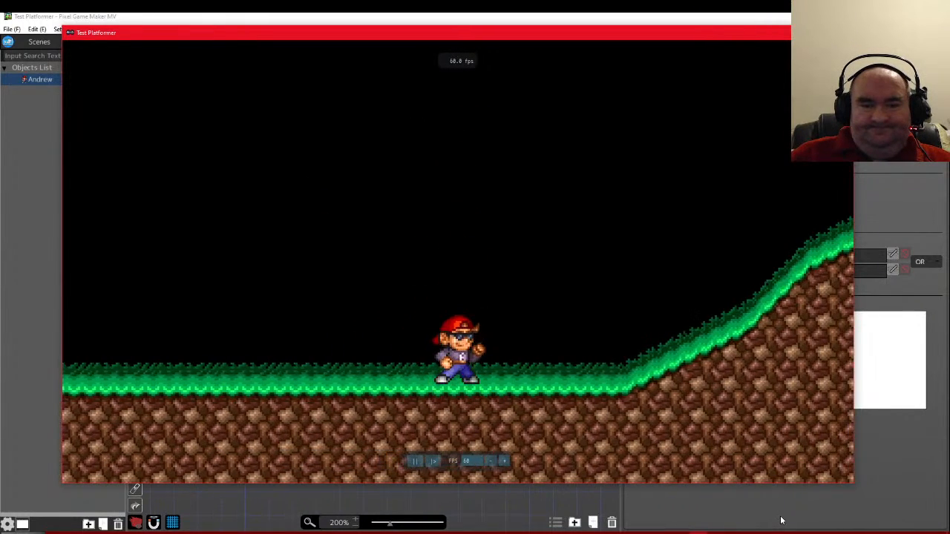
key("Left")
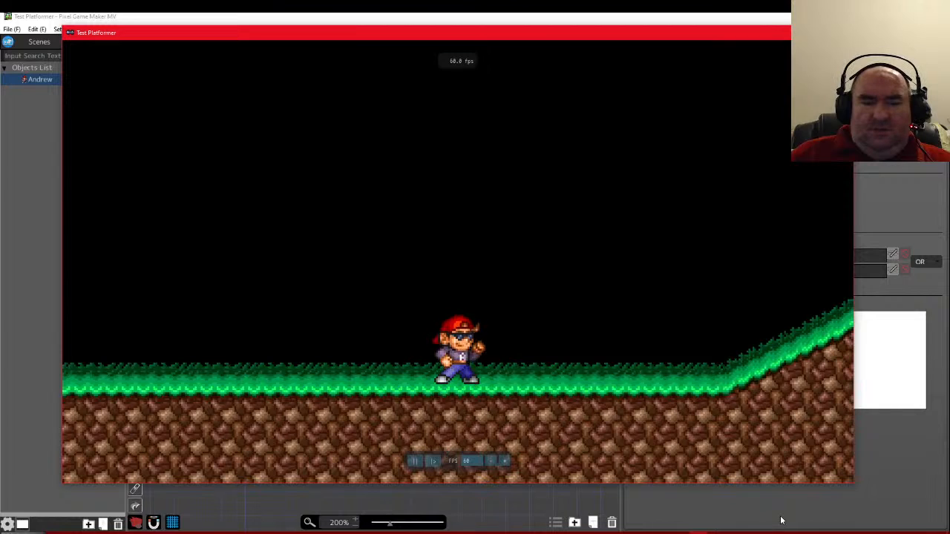
key("Right")
key("Left")
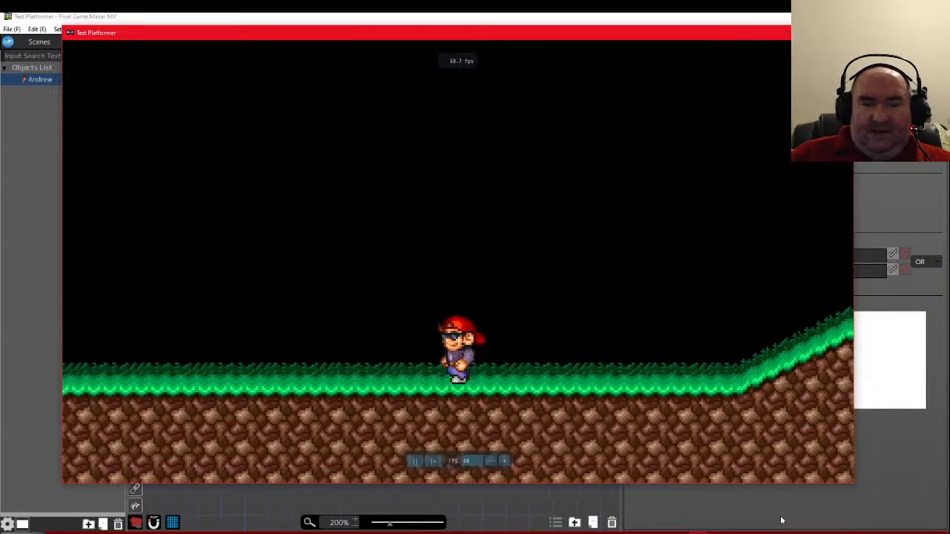
key("Right")
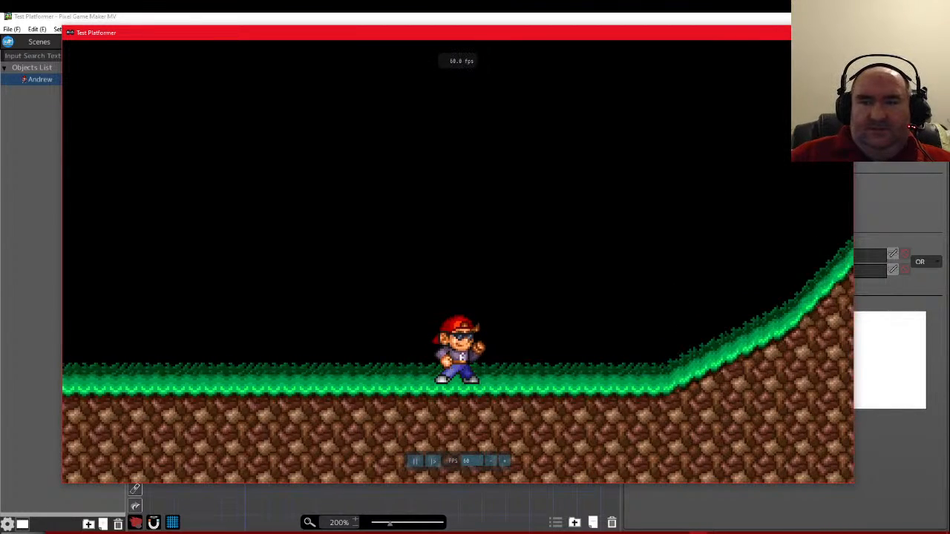
key("Escape")
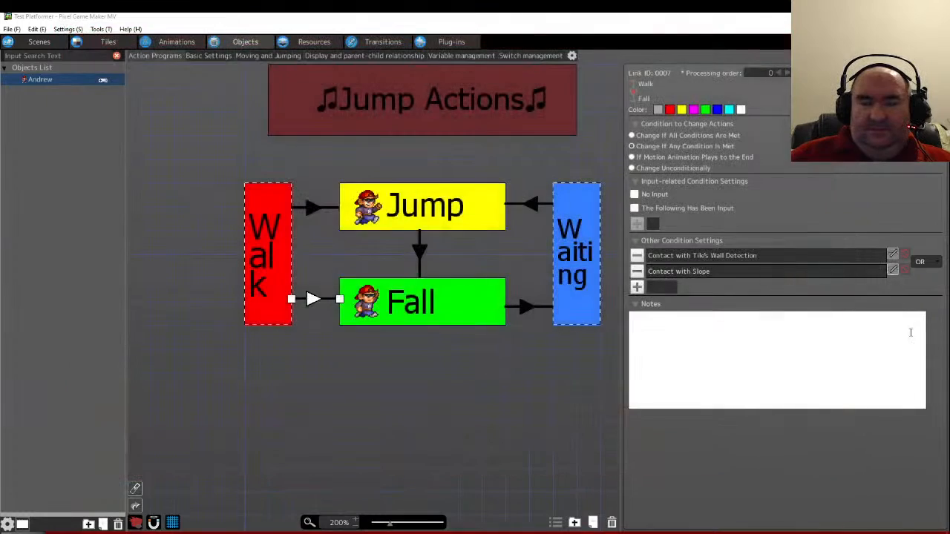
Check the input conditions of the Waiting-to-Jump and Walk-to-Jump links and straighten the Waiting-to-Jump link's arrow
left_click(531, 205)
scroll(522, 272, "up", 1)
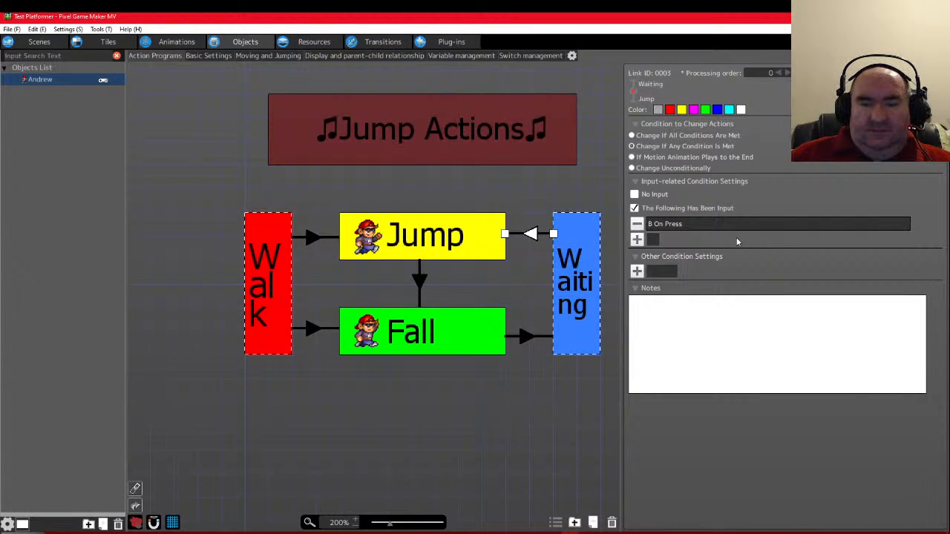
left_click(313, 236)
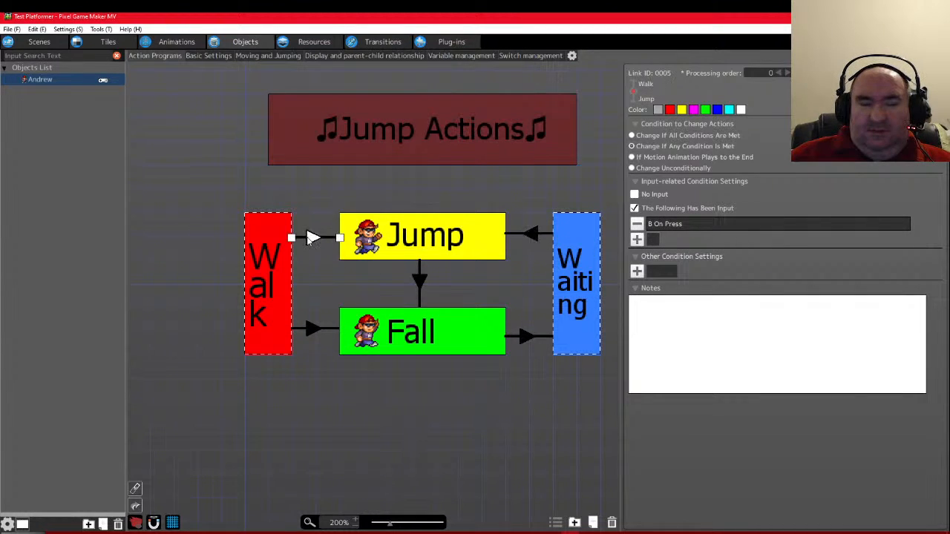
left_click(551, 234)
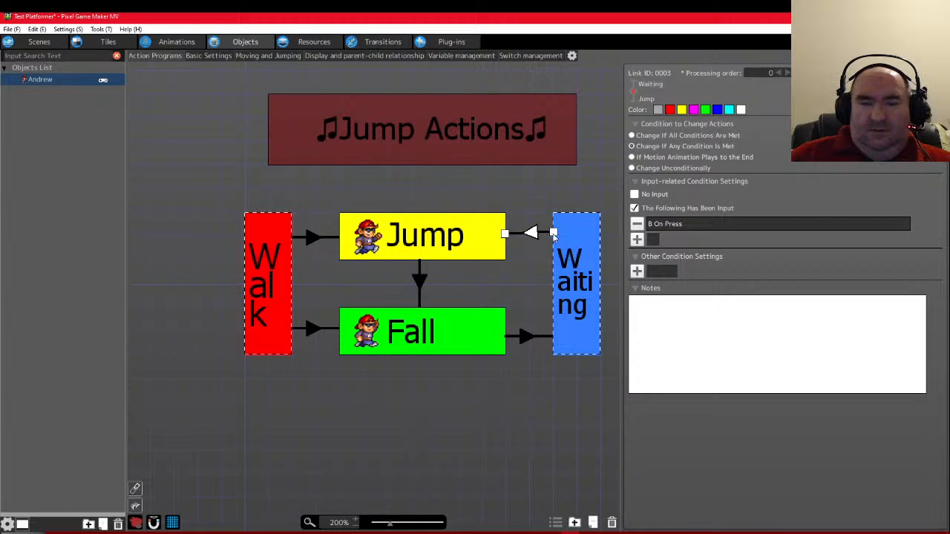
left_click_drag(552, 233, 553, 236)
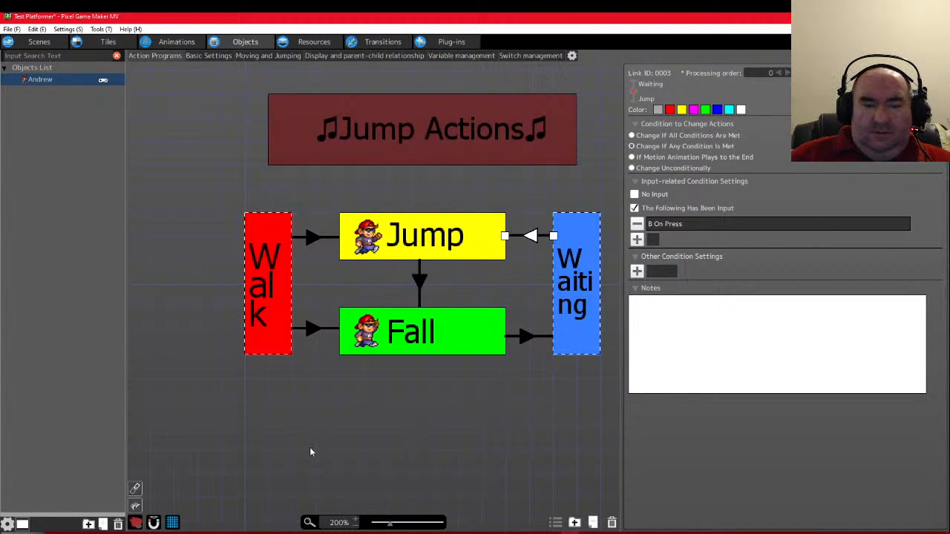
Move the Walk action box slightly farther below the Waiting box and align the Waiting-to-Walk link vertically
scroll(309, 447, "left", 10)
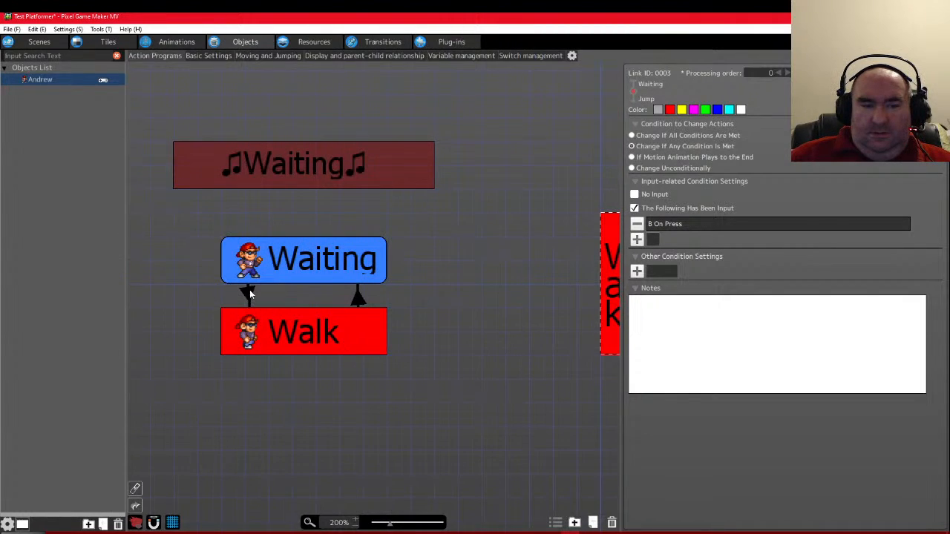
left_click(249, 294)
left_click_drag(261, 321, 260, 344)
left_click(250, 301)
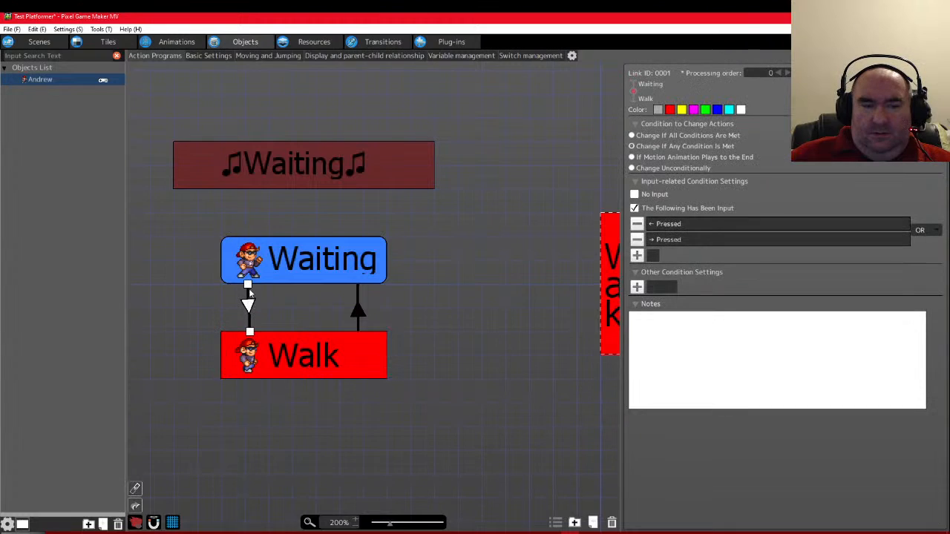
left_click_drag(248, 285, 250, 286)
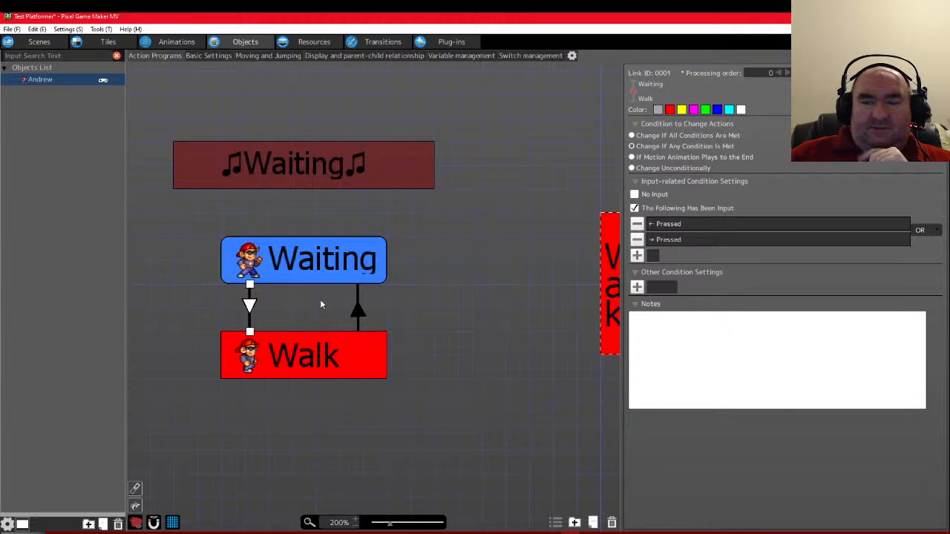
Compare the conditions of the two links between Waiting and Walk, and delete the Walk-to-Waiting link
left_click(358, 310)
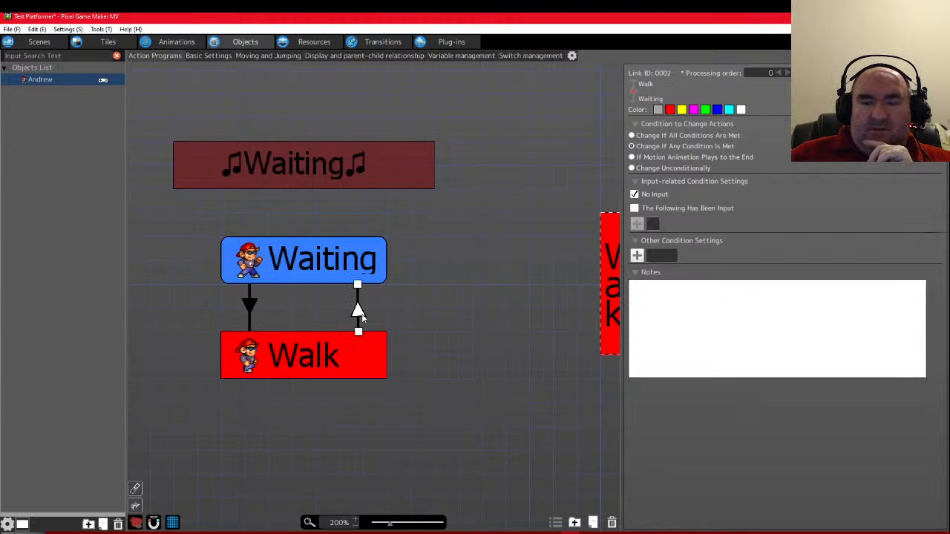
left_click(249, 304)
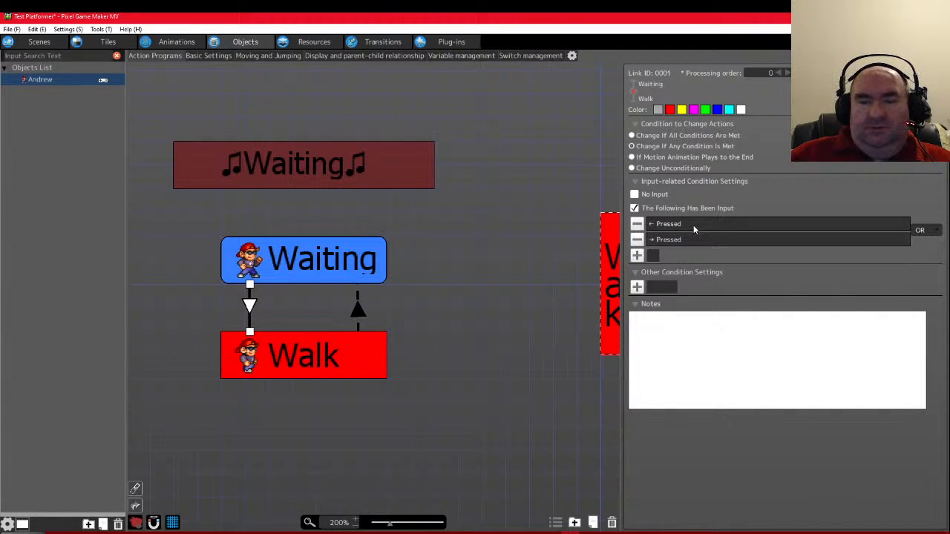
left_click(357, 316)
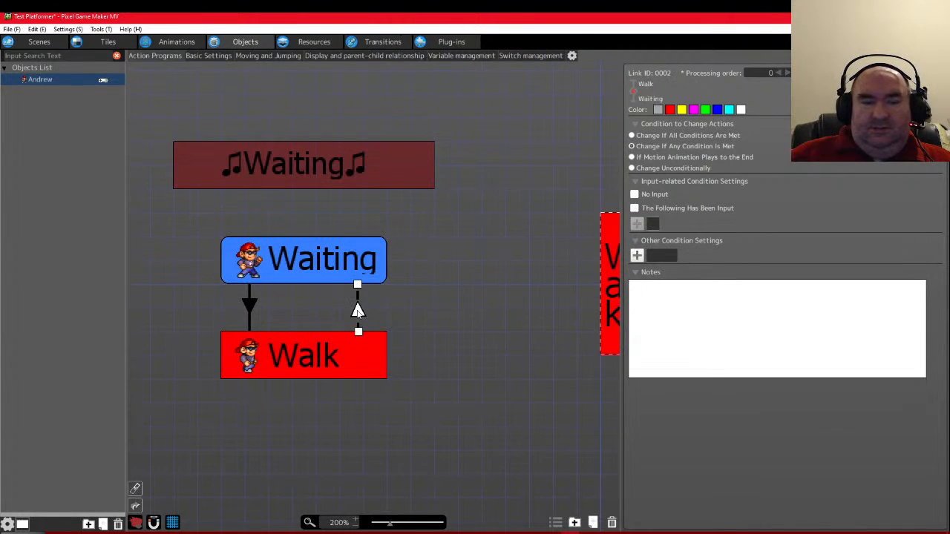
right_click(357, 312)
left_click(379, 441)
Copy the Waiting-to-Walk link, paste it as a link from Walk back to Waiting, and shift it away from the original link
left_click(250, 311)
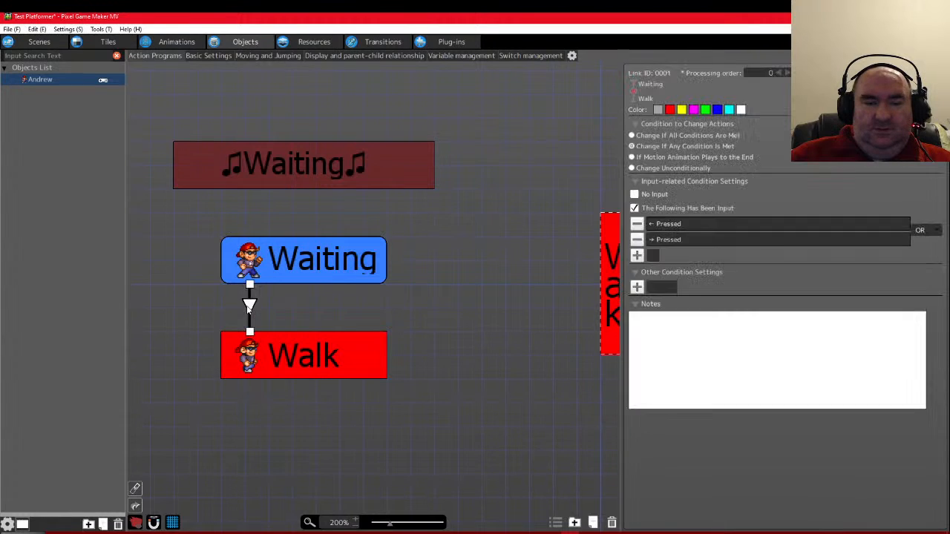
right_click(250, 307)
left_click(275, 376)
left_click(339, 337)
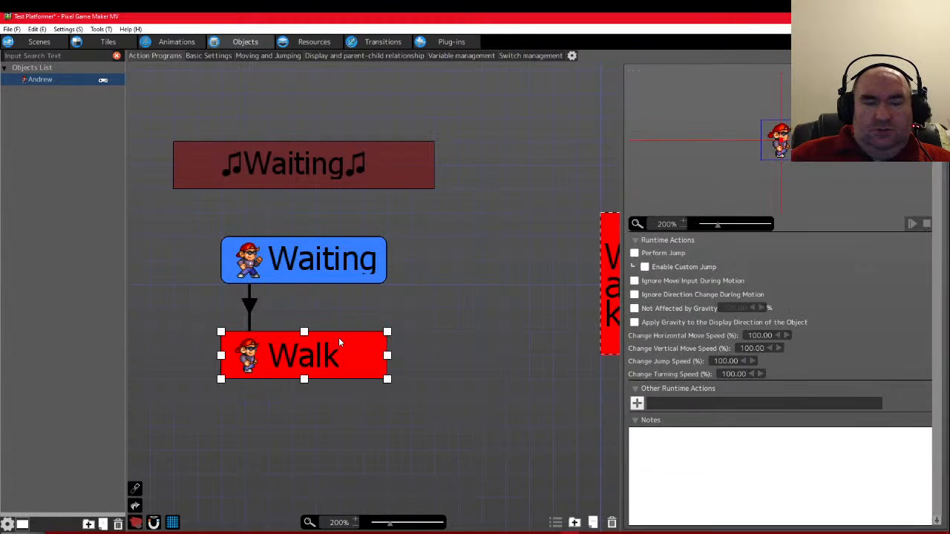
right_click(339, 338)
left_click(371, 453)
left_click(357, 270)
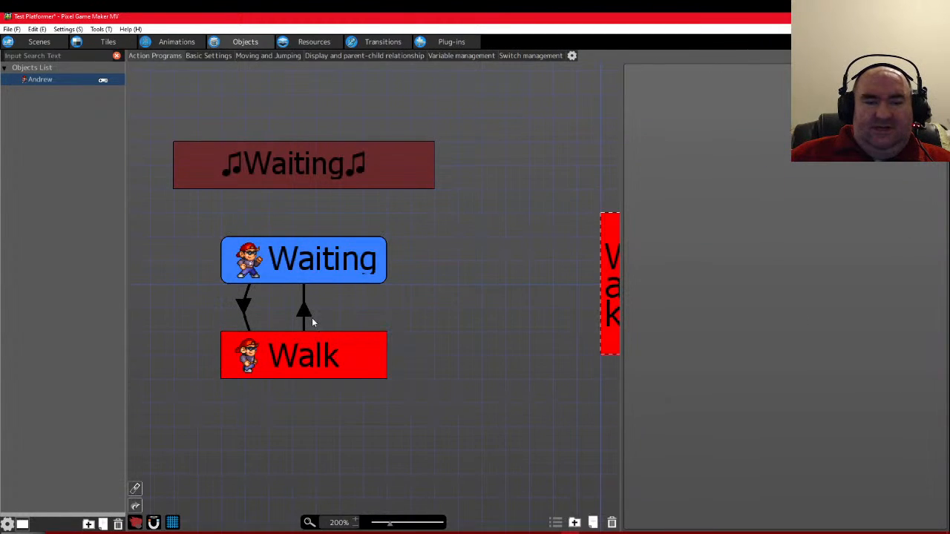
left_click(309, 304)
left_click_drag(305, 289, 348, 290)
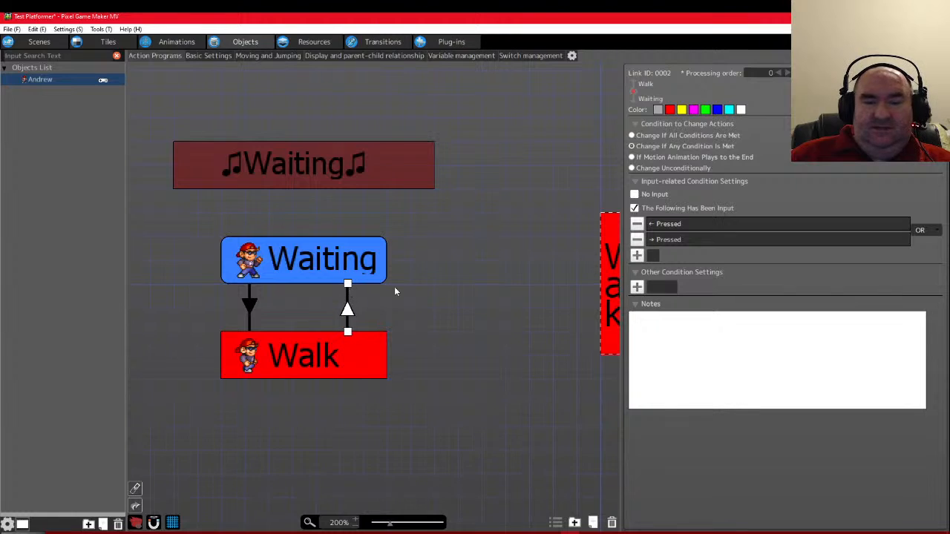
Set the trigger type of both the left and right arrow input conditions on the Walk-to-Waiting link to Releasing
double_click(791, 223)
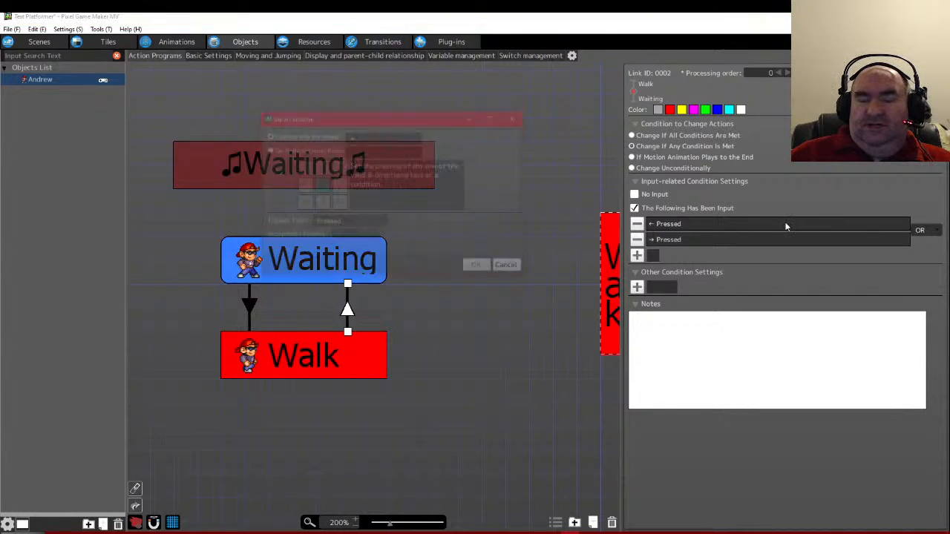
left_click(352, 222)
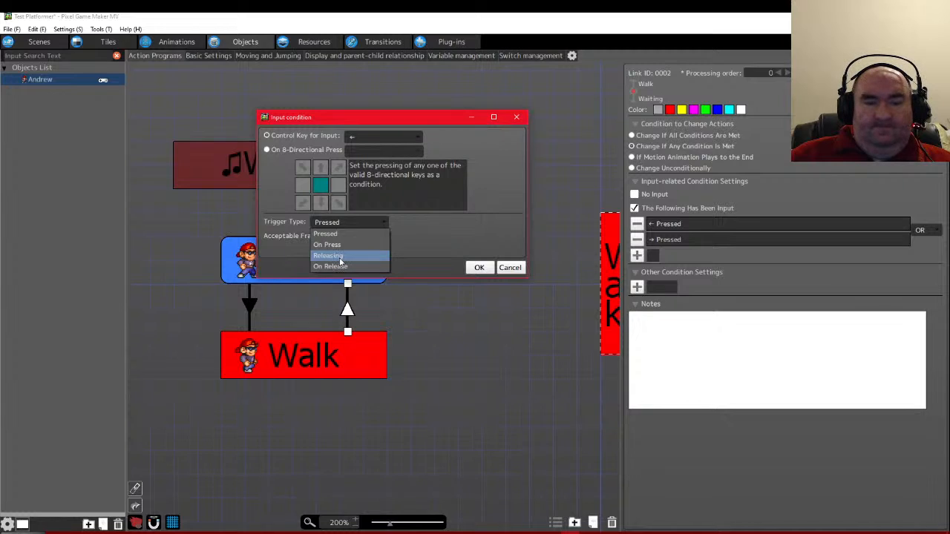
left_click(329, 255)
left_click(480, 267)
double_click(776, 241)
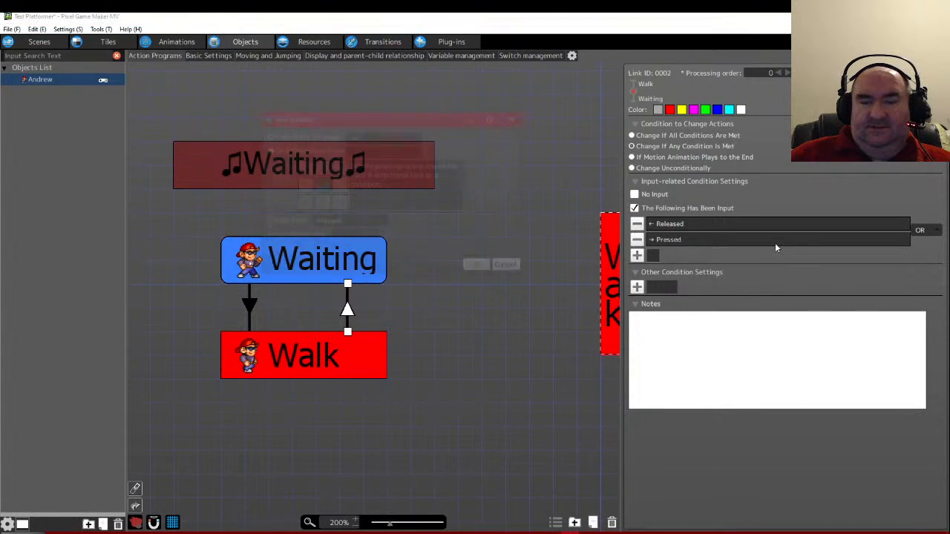
left_click(343, 222)
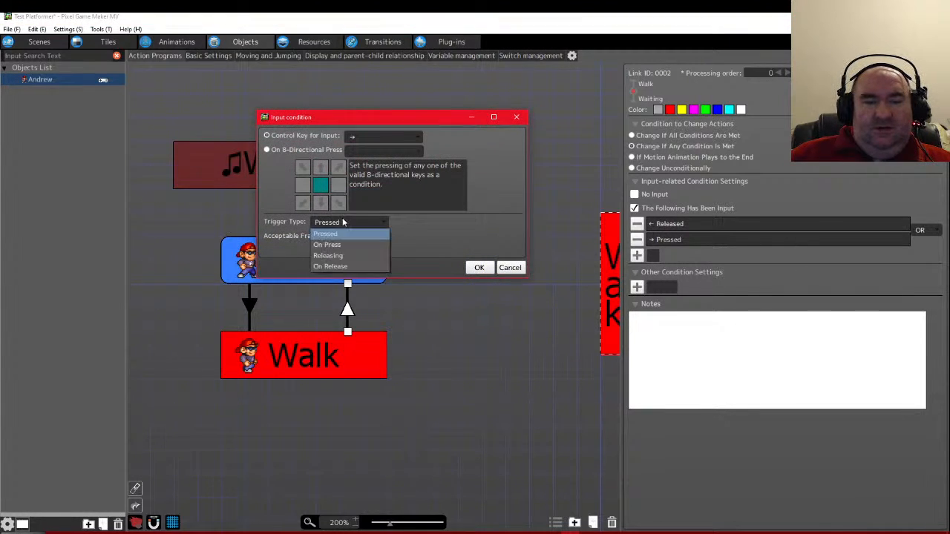
left_click(342, 222)
left_click(343, 222)
left_click(338, 256)
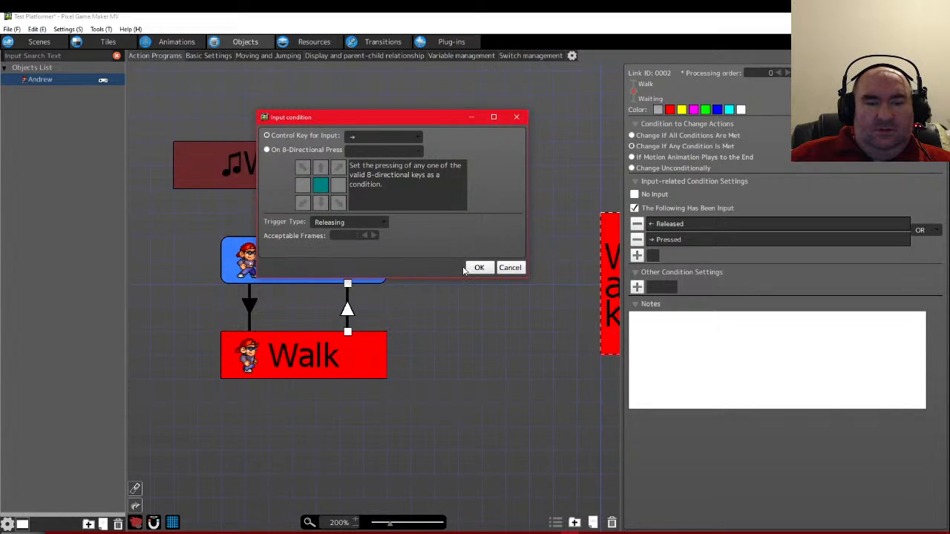
left_click(480, 267)
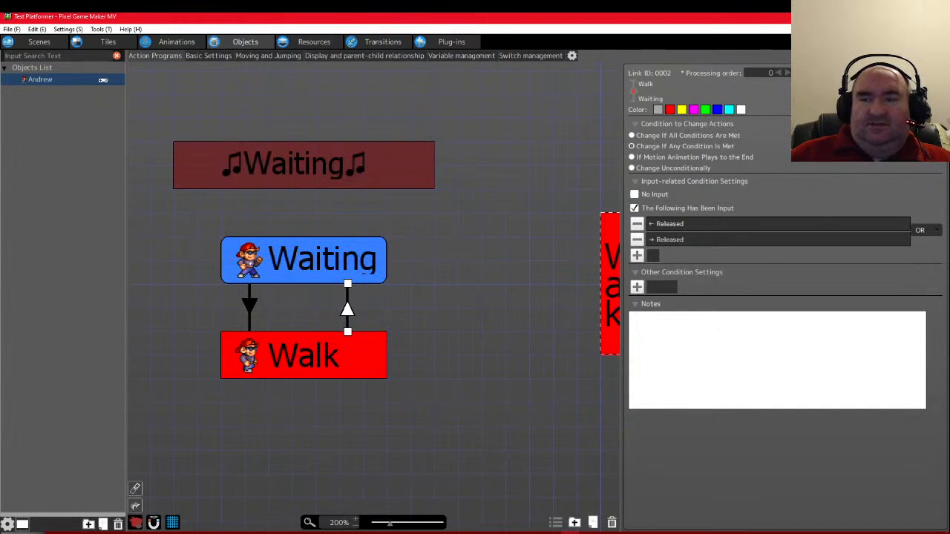
Test play the game, walking the character right and left to check the return to Waiting, and close it
left_click(930, 43)
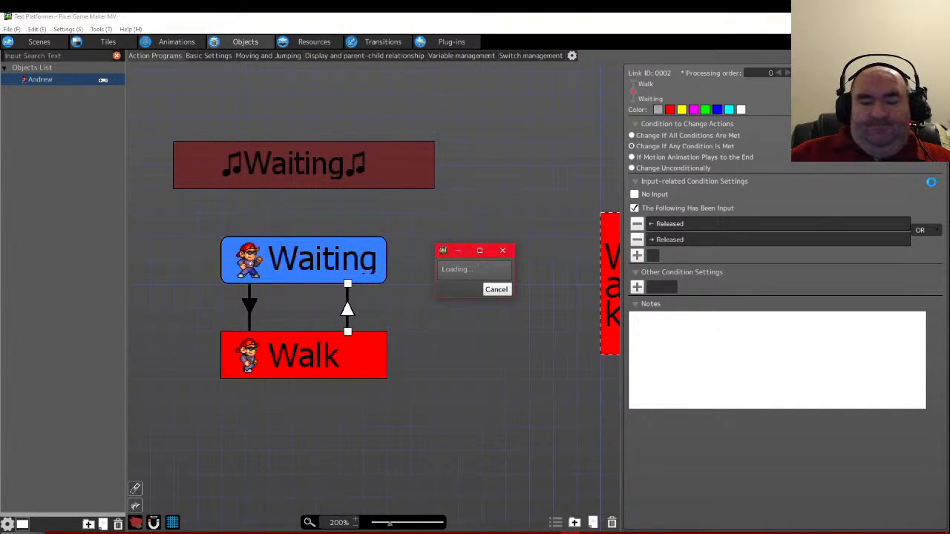
key("Right")
key("Left")
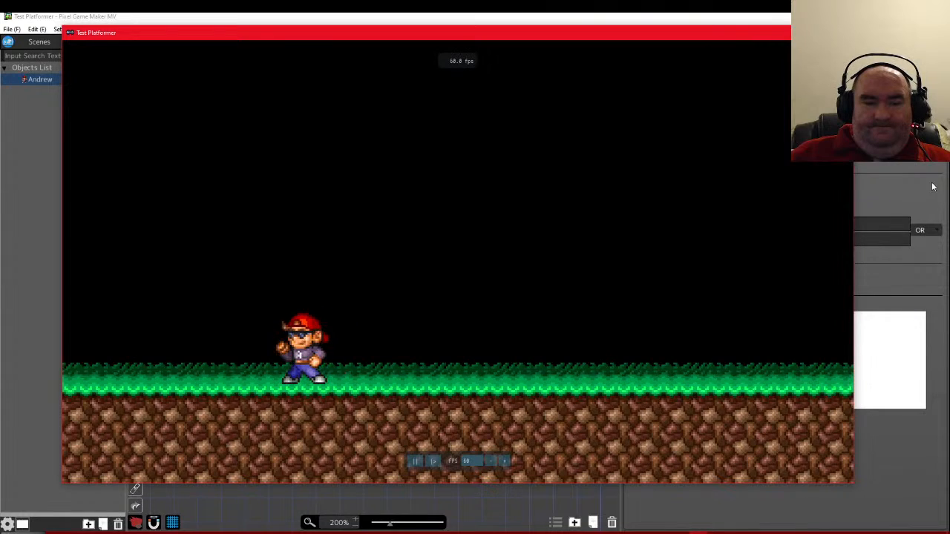
key("Escape")
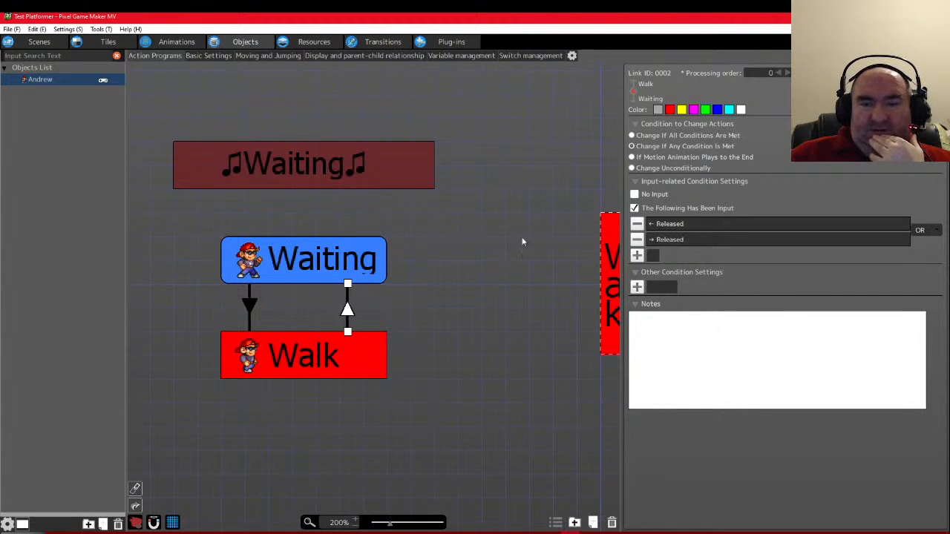
Review the left arrow input condition of the Waiting-to-Walk link, the Walk-to-Waiting link, and the Waiting action's settings
left_click(250, 303)
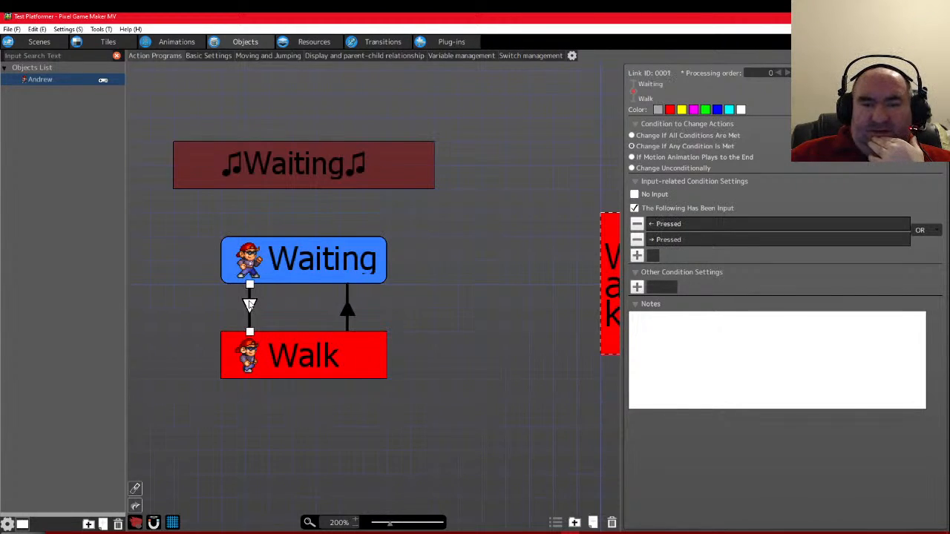
double_click(699, 227)
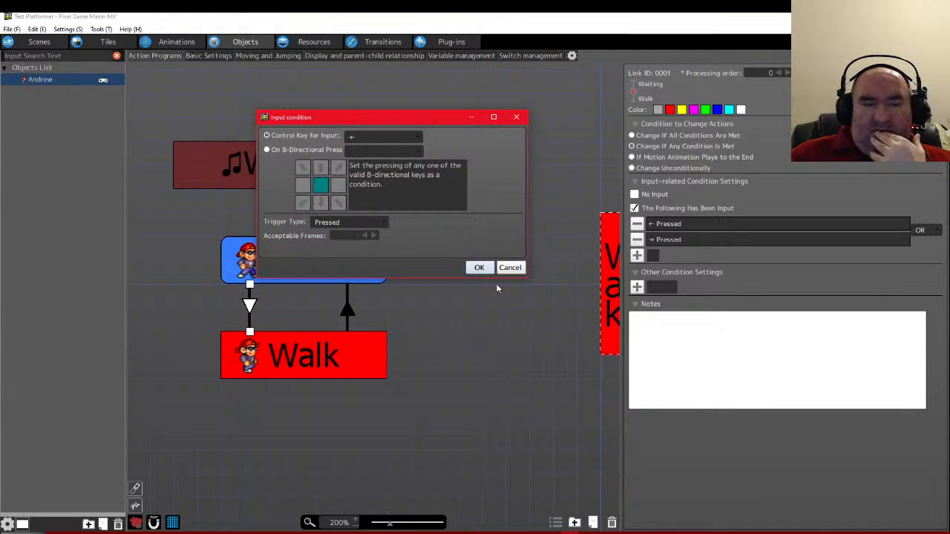
left_click(480, 268)
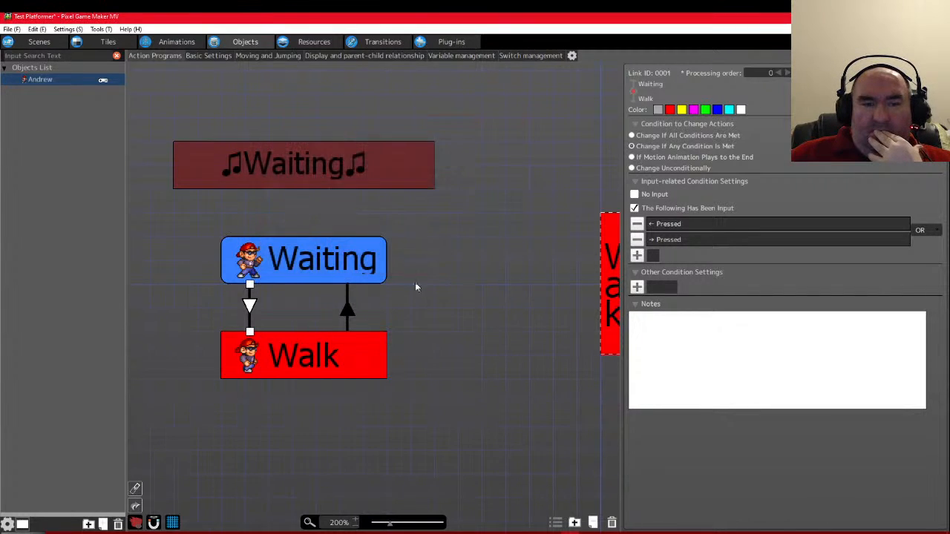
left_click(348, 308)
left_click(345, 258)
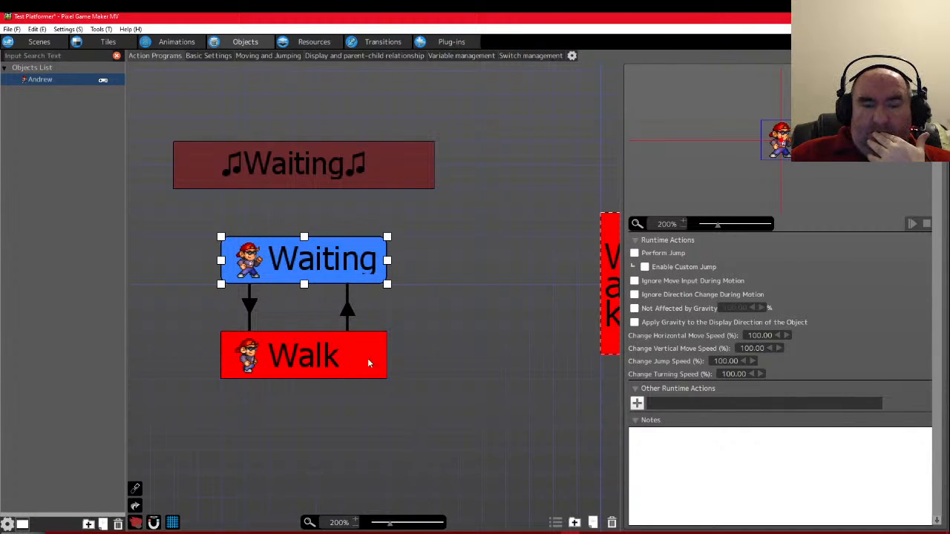
Examine the Walk-to-Jump, Jump-to-Fall and Walk-to-Fall link conditions and the Fall and Walk action settings in the Jump Actions group
scroll(271, 291, "right", 5)
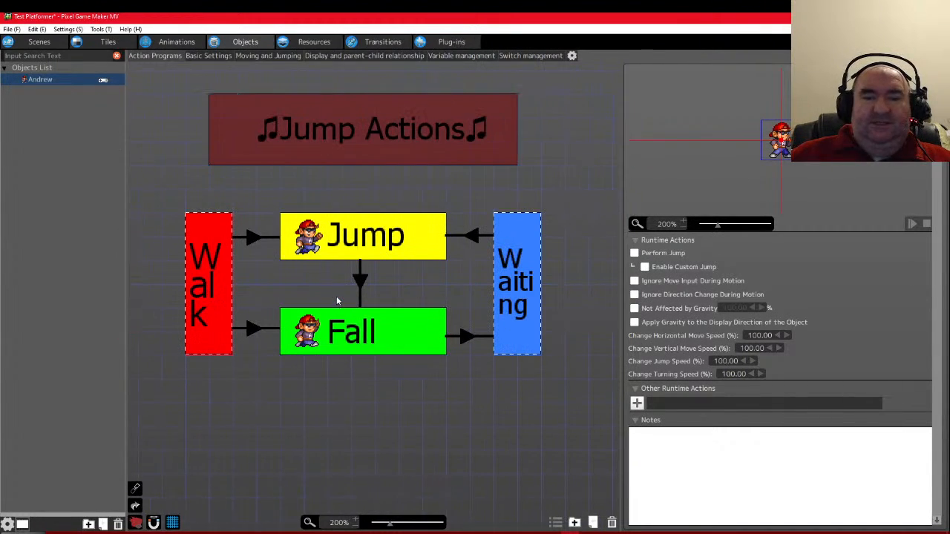
left_click(254, 237)
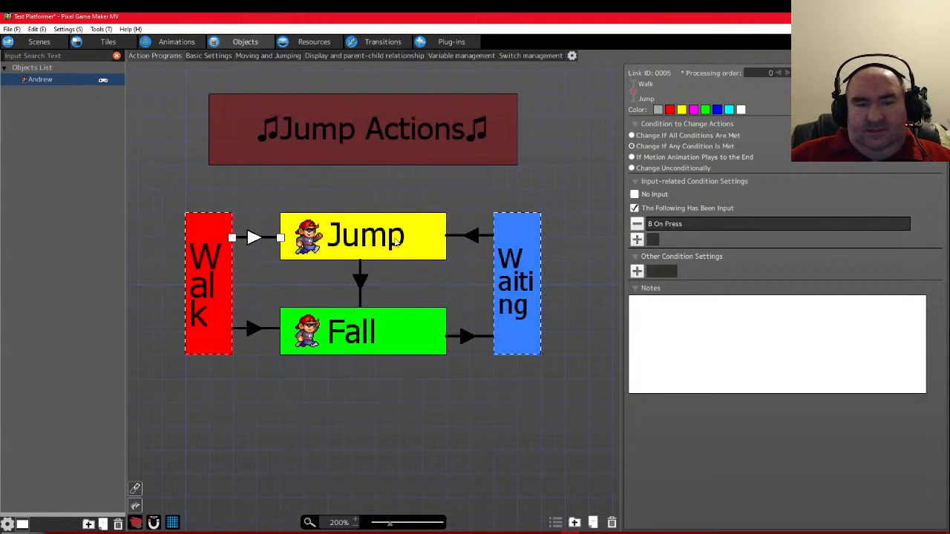
left_click(362, 282)
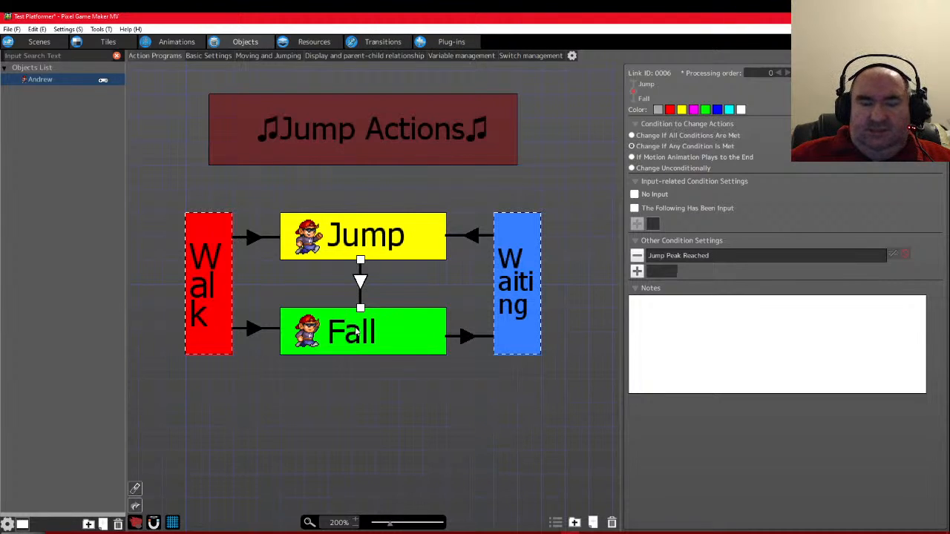
left_click(355, 335)
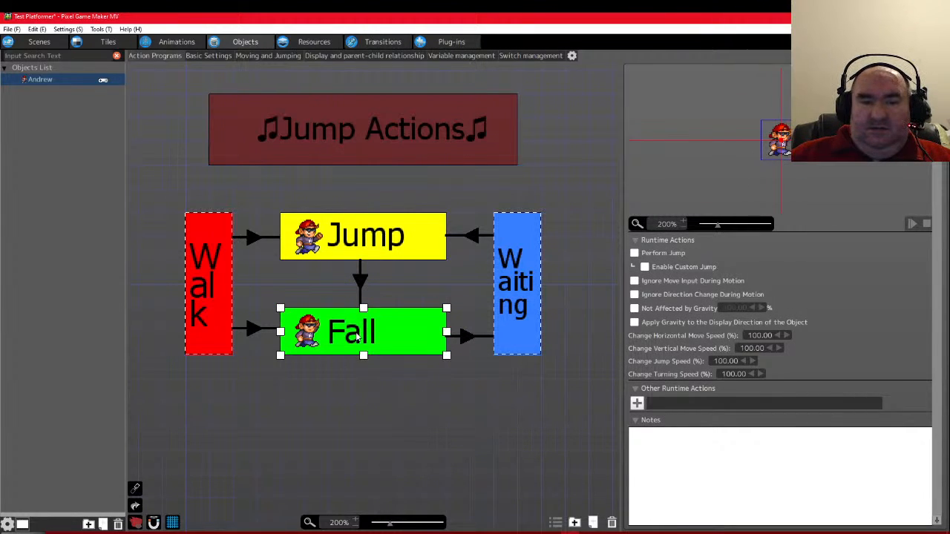
left_click(253, 331)
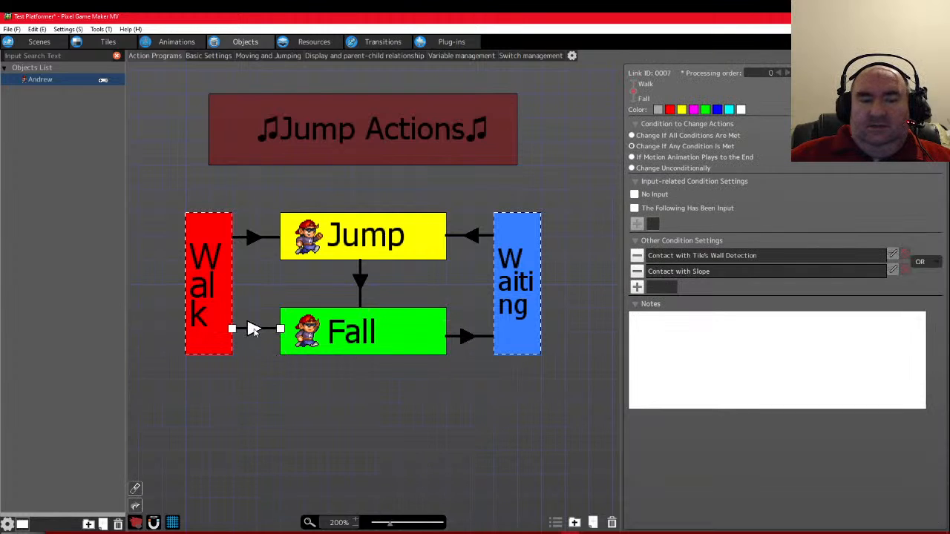
left_click(210, 327)
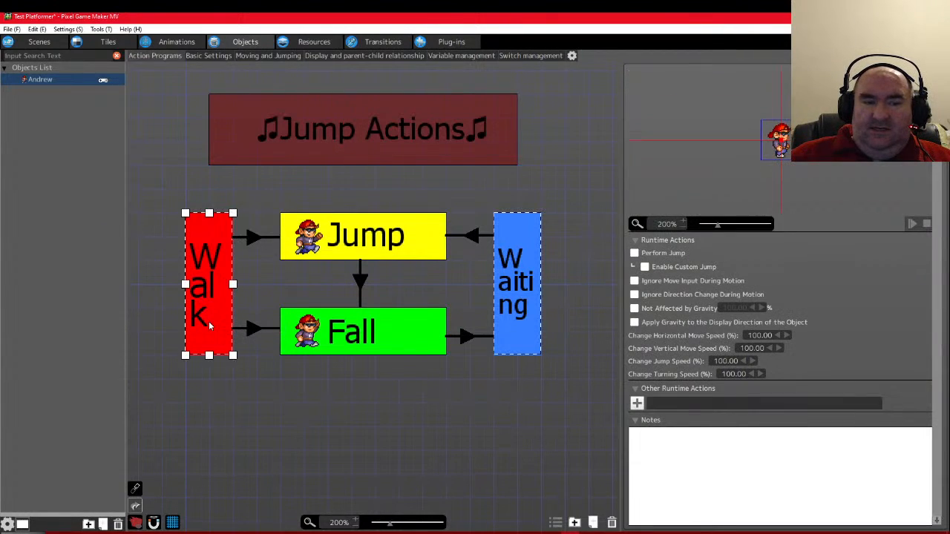
Set the slope contact direction of the Walk-to-Fall link's Contact with Slope condition to From Top
left_click(251, 332)
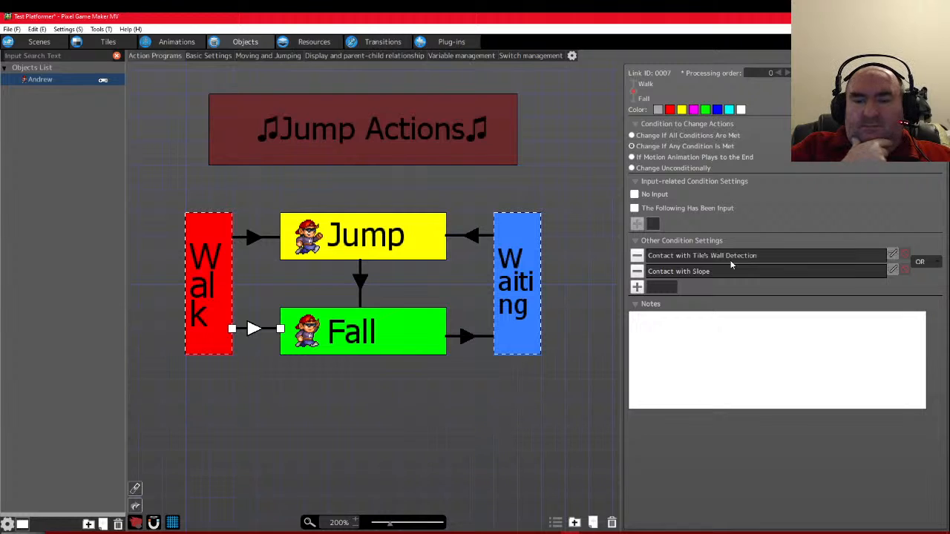
double_click(690, 271)
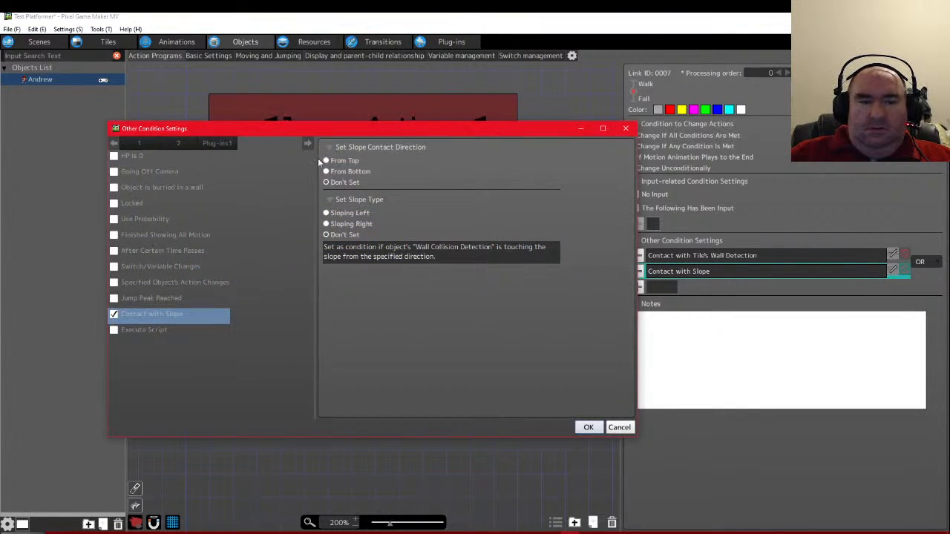
left_click(331, 171)
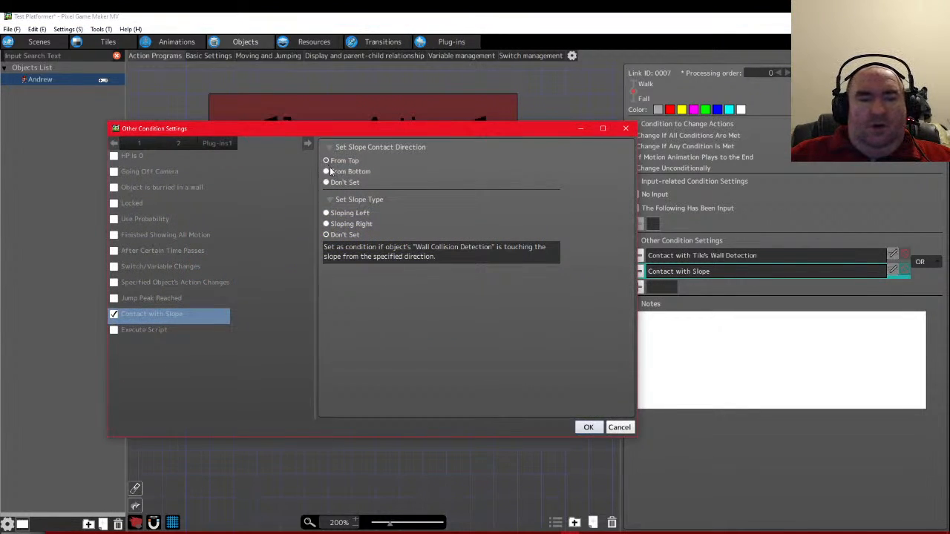
left_click(586, 428)
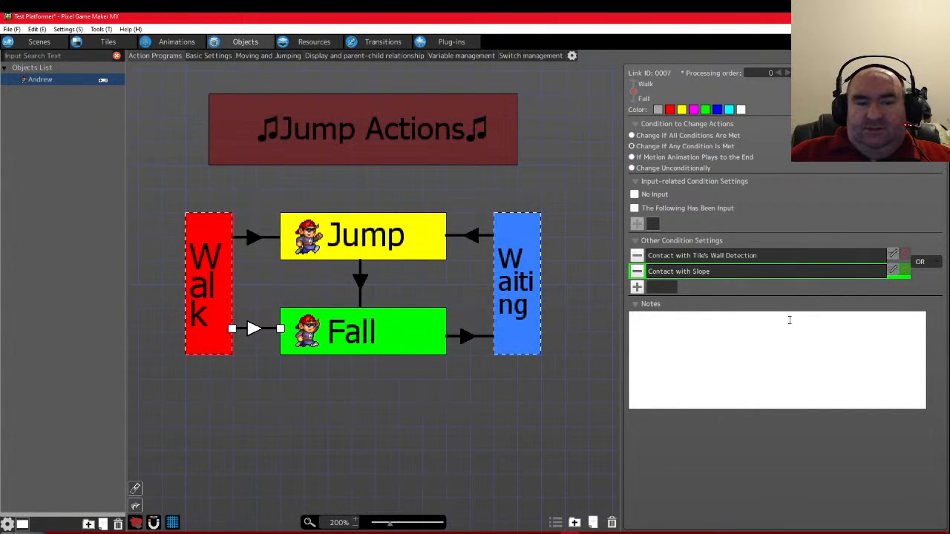
Set the slope contact direction of the Fall-to-Waiting link's Contact with Slope condition to From Top
left_click(468, 338)
double_click(708, 272)
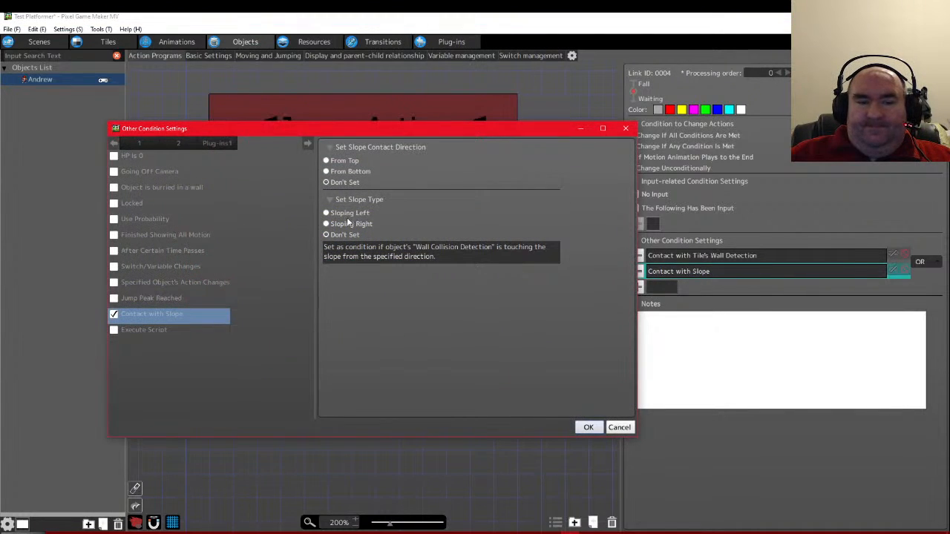
left_click(587, 428)
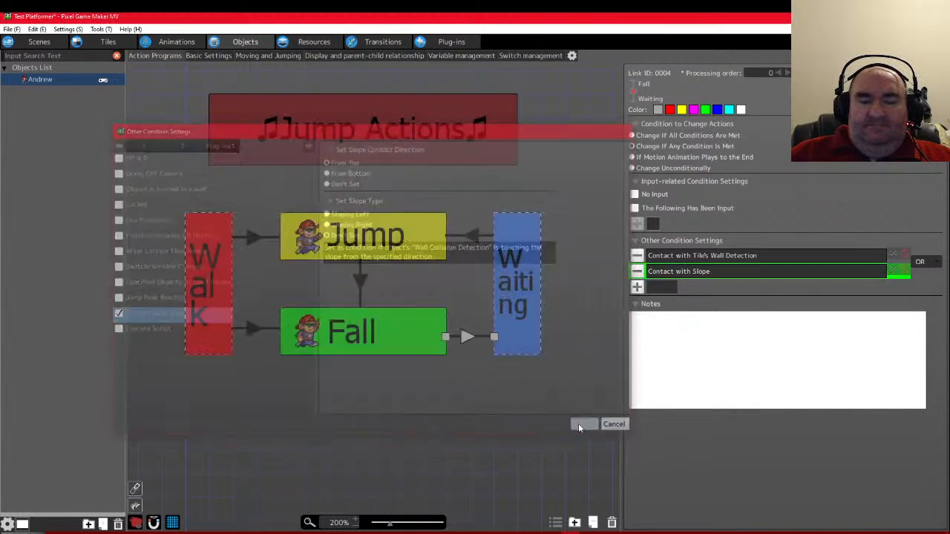
left_click(489, 397)
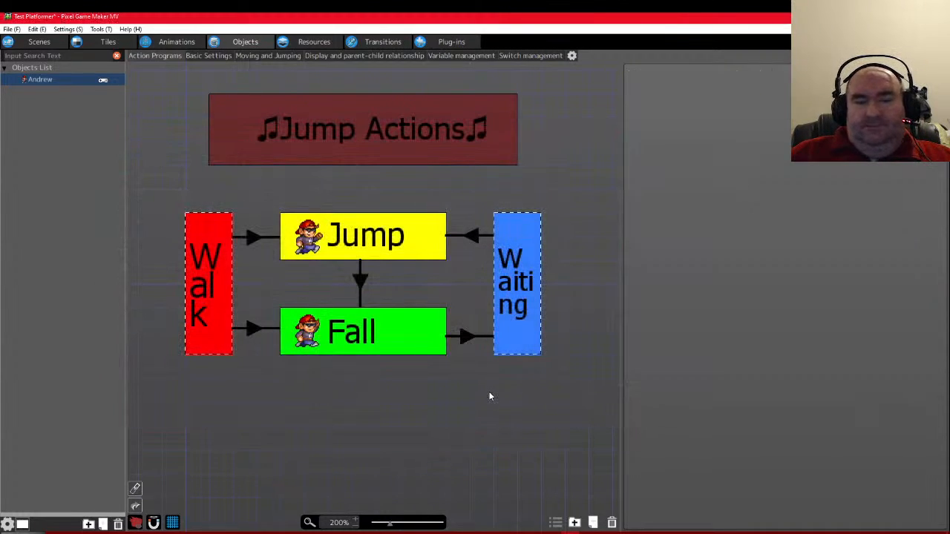
Combine the Walk-to-Fall link's tile wall detection and slope contact conditions with AND
left_click(245, 328)
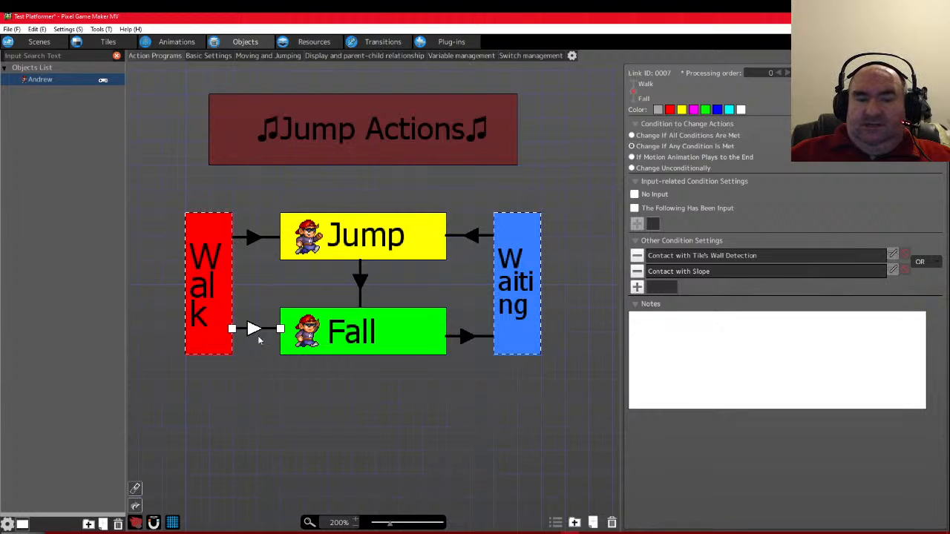
left_click(937, 263)
left_click(927, 274)
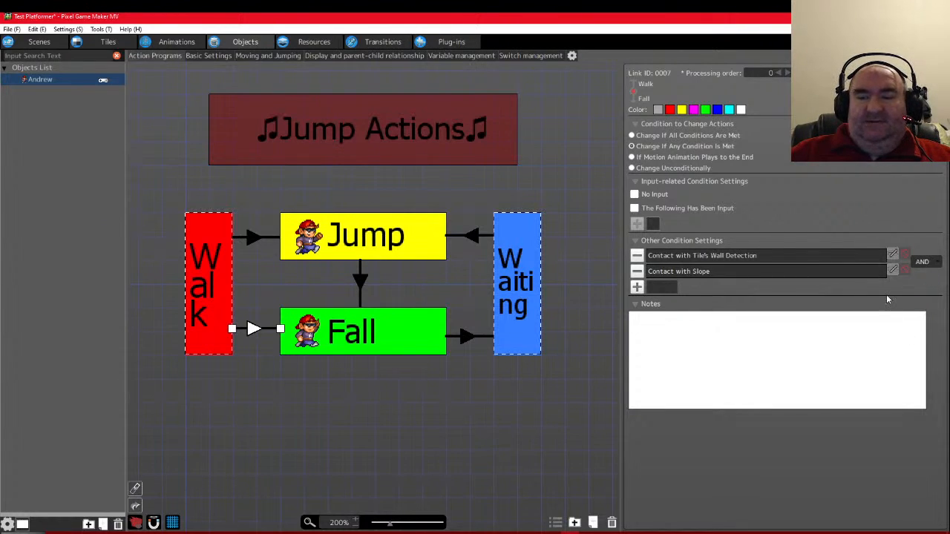
left_click(749, 260)
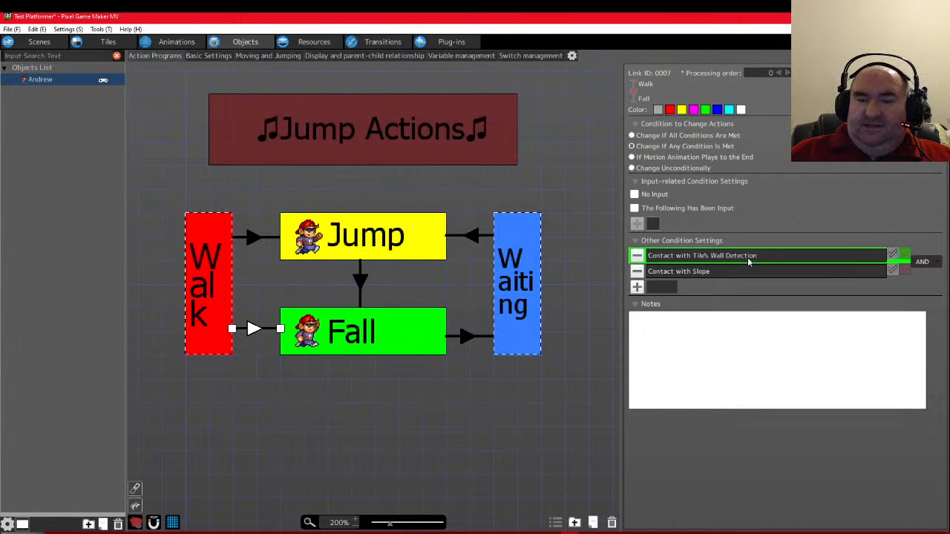
left_click(734, 274)
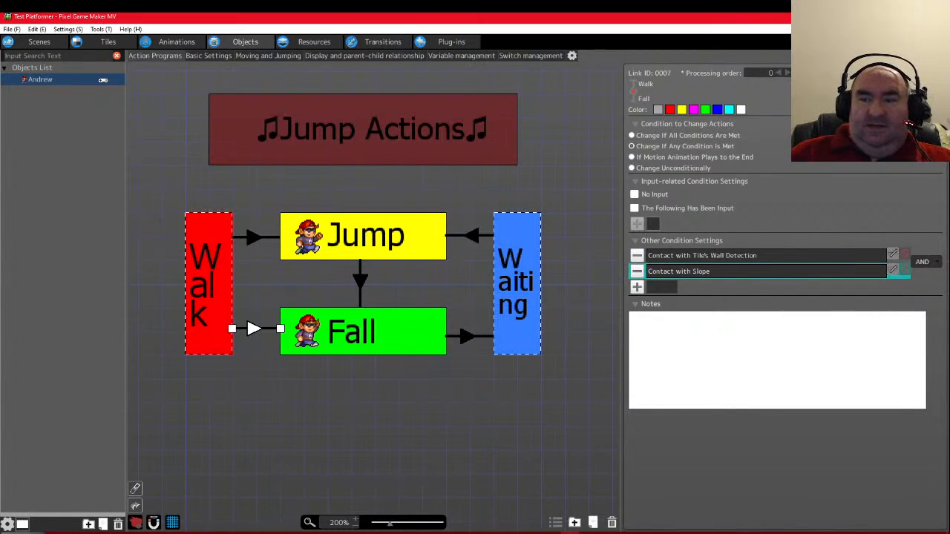
Test play the game, walking in both directions and jumping on the flat ground near the slope, and close it
key("F5")
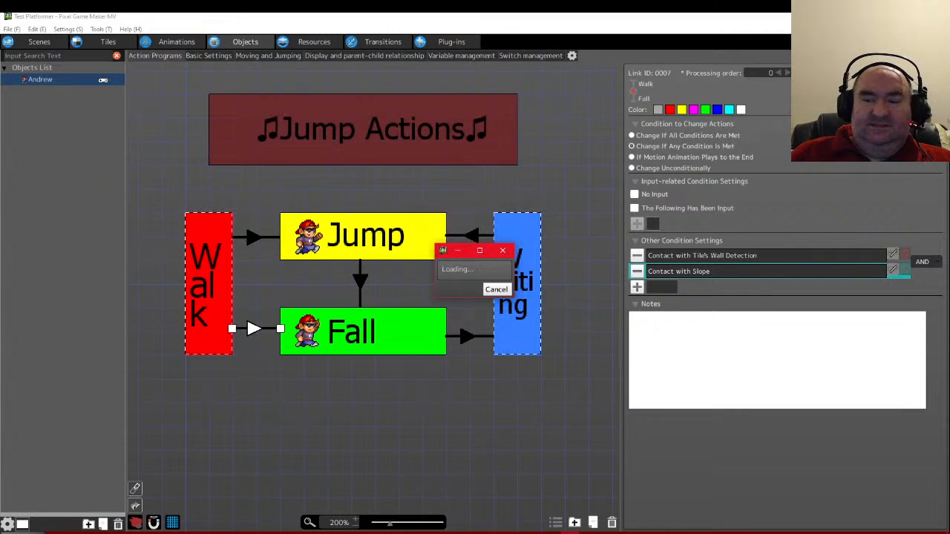
key("Right")
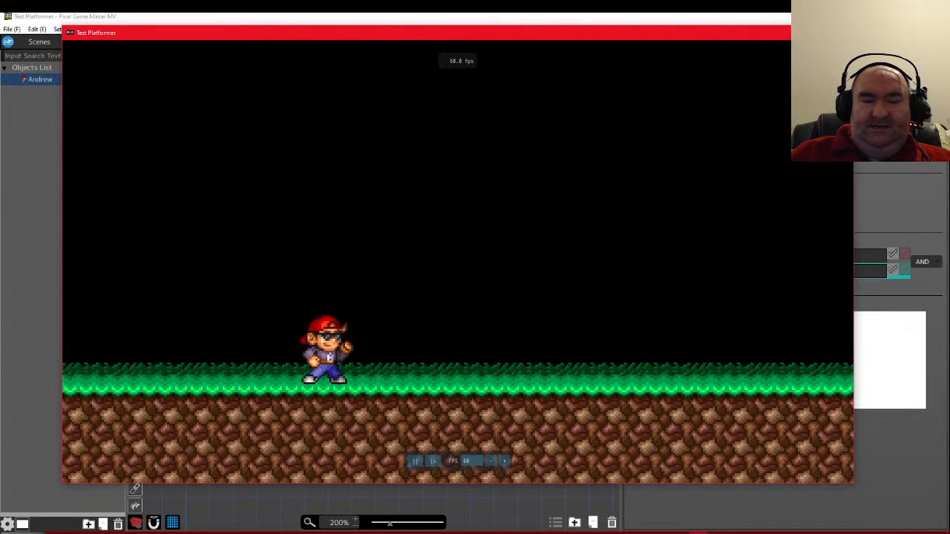
key("Left")
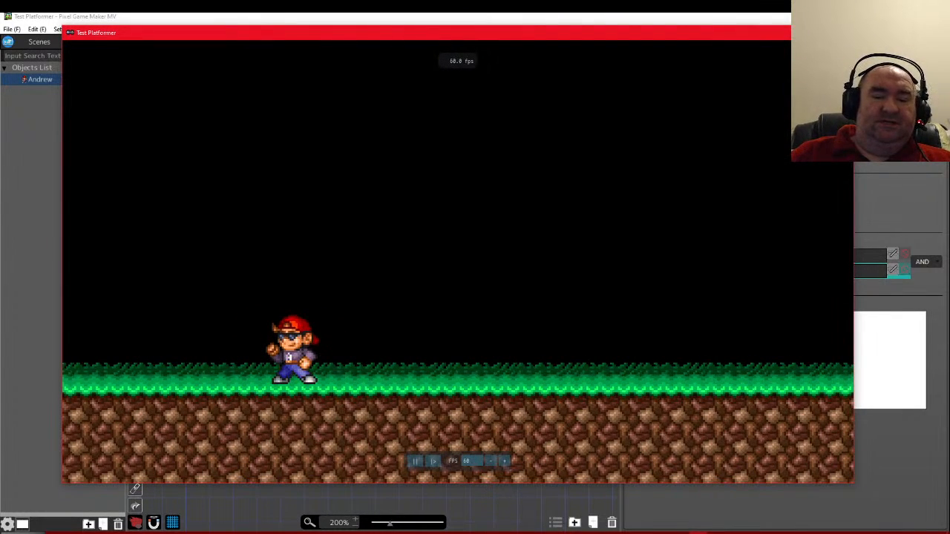
key("Right")
key("Right")
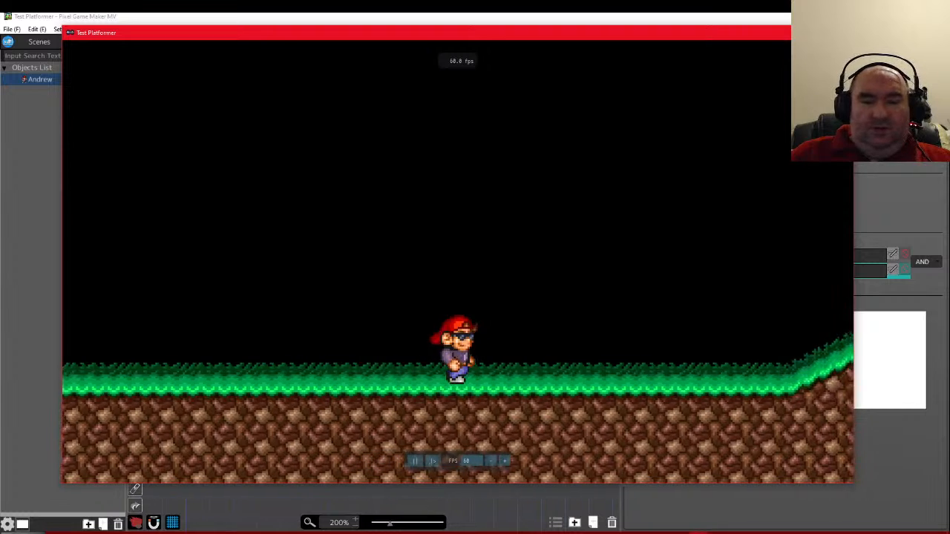
key("space")
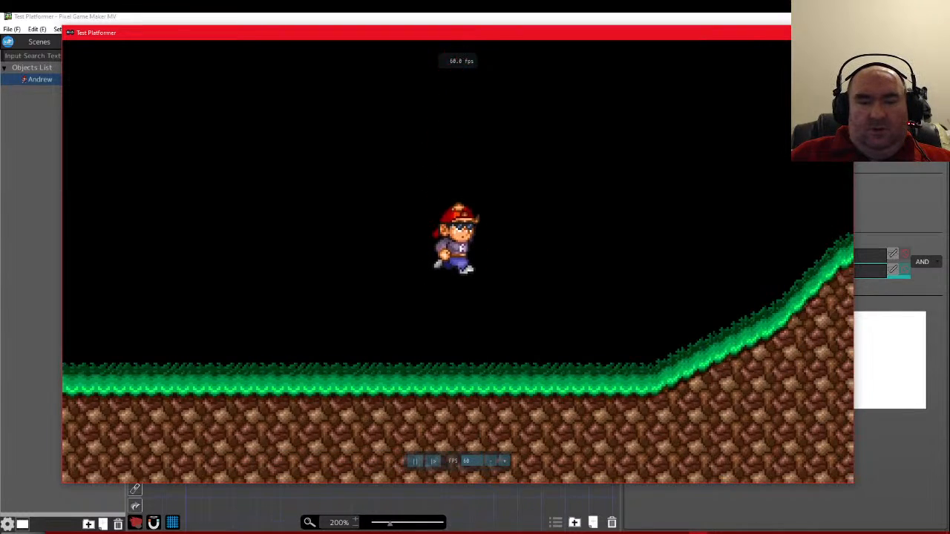
key("space")
key("Right")
key("Left")
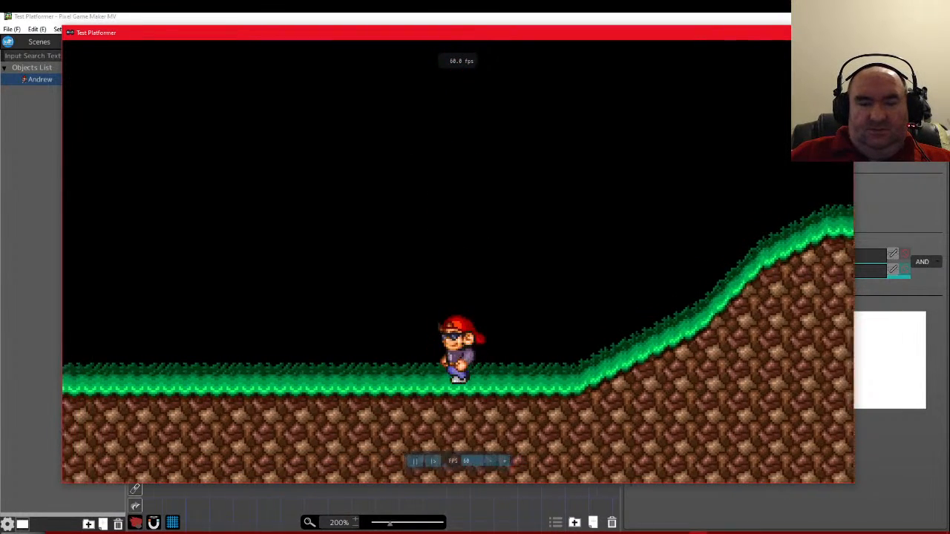
key("Right")
key("Left")
key("Right")
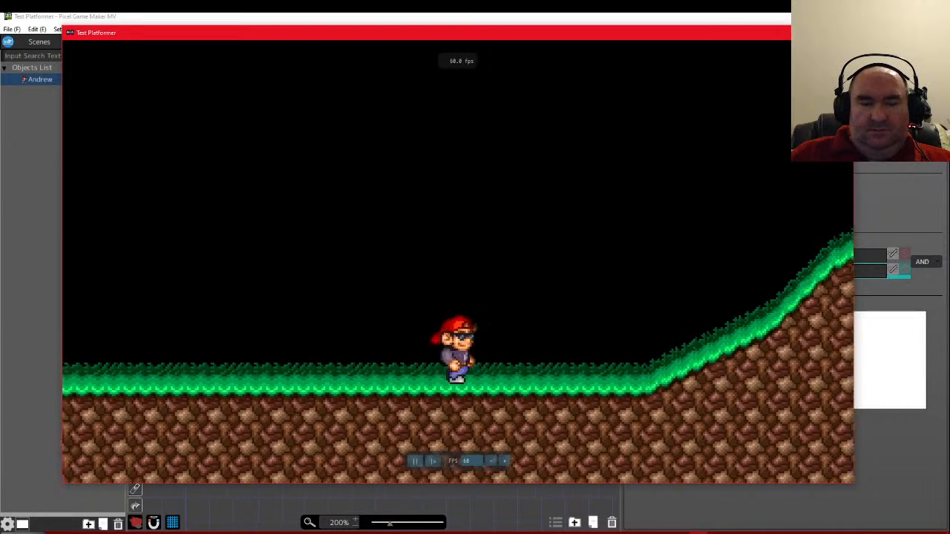
key("Left")
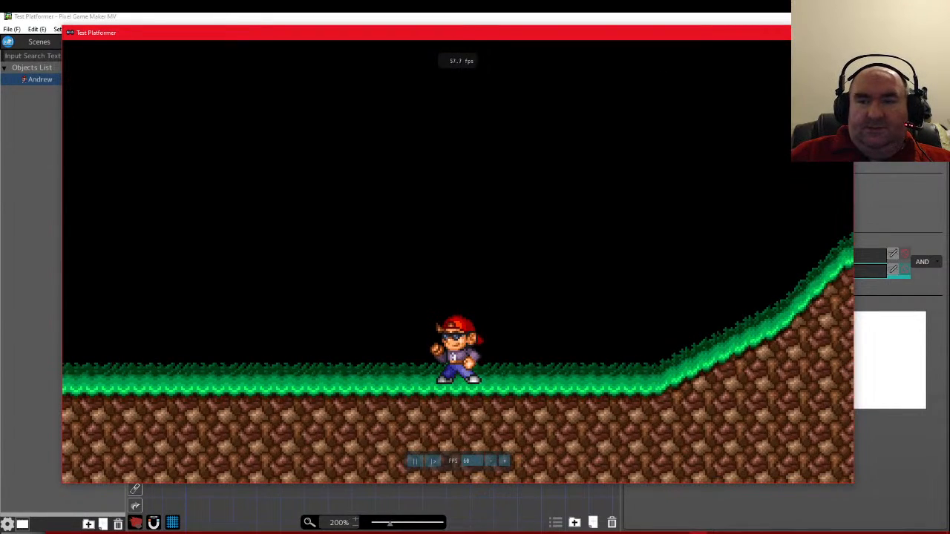
key("Escape")
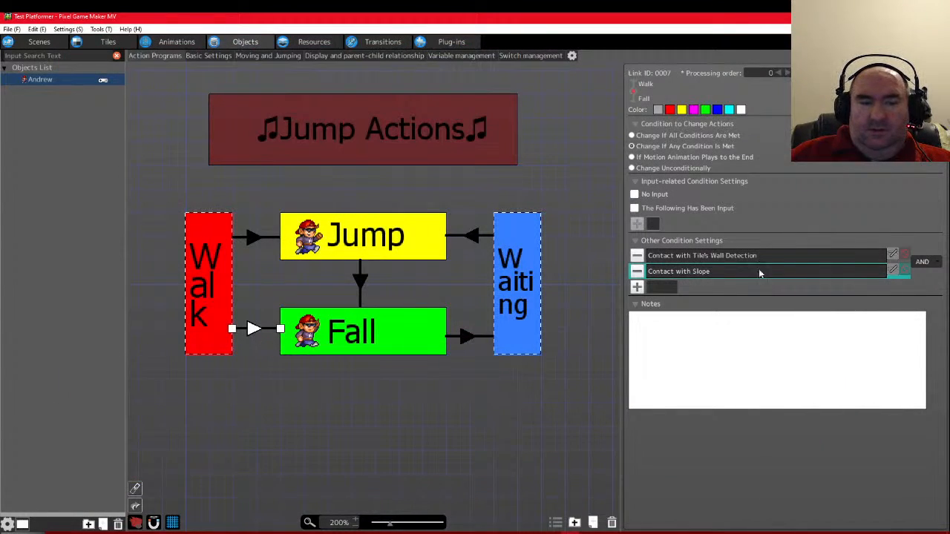
Toggle the Walk-to-Fall link's Contact with Slope condition and cut the link from Walk to Fall
left_click(903, 269)
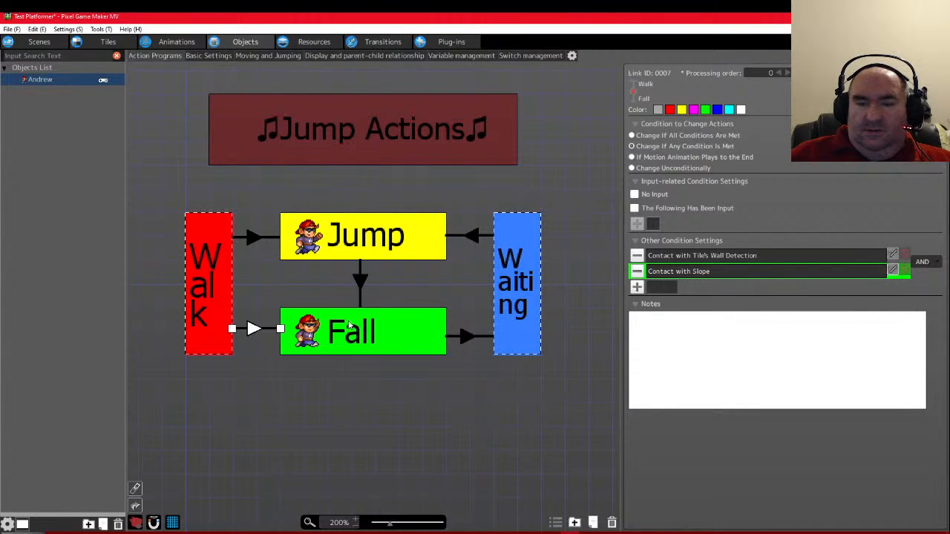
right_click(251, 329)
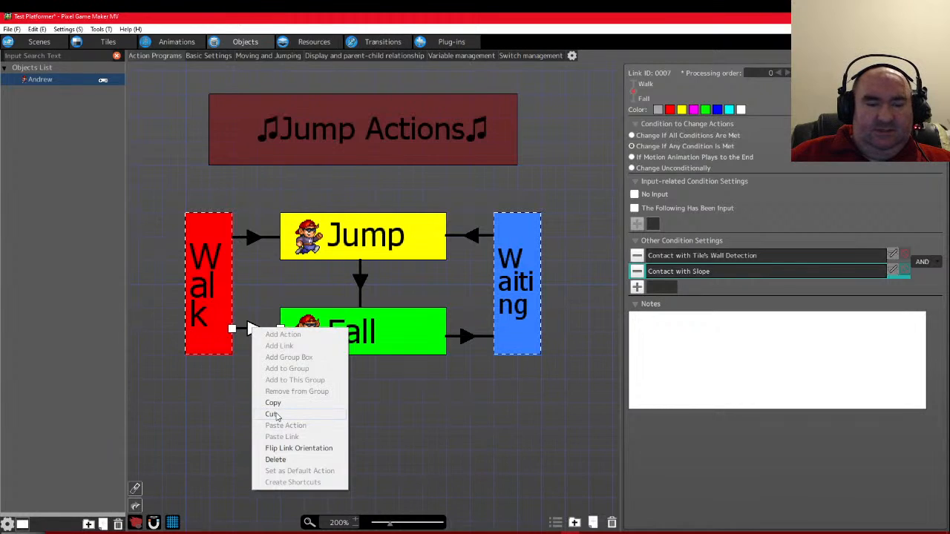
left_click(271, 414)
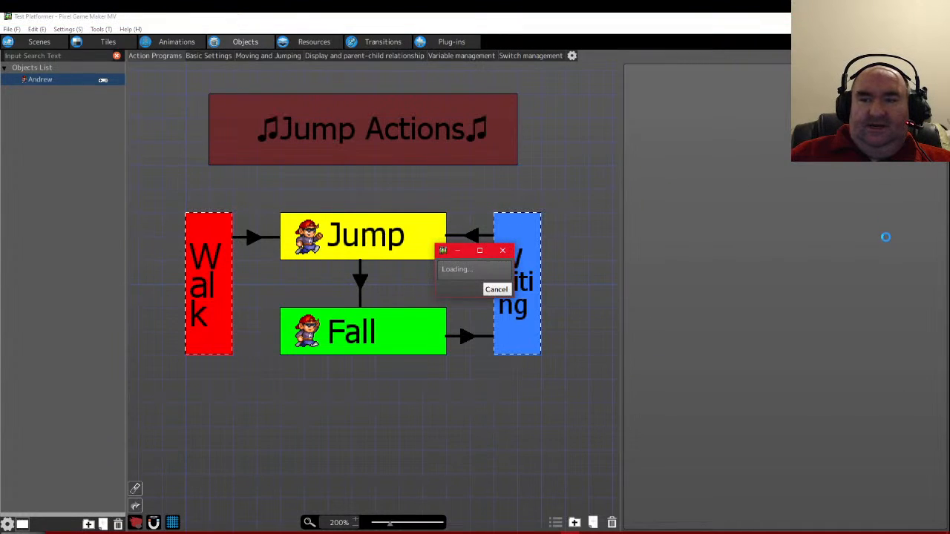
Test play the game, walking in both directions on the flat ground, and close it
key("Left")
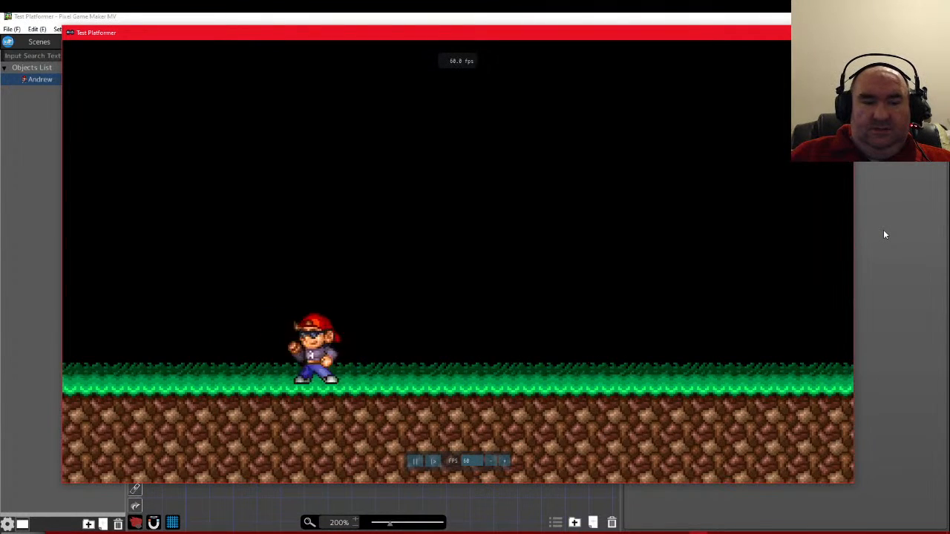
key("Right")
key("Left")
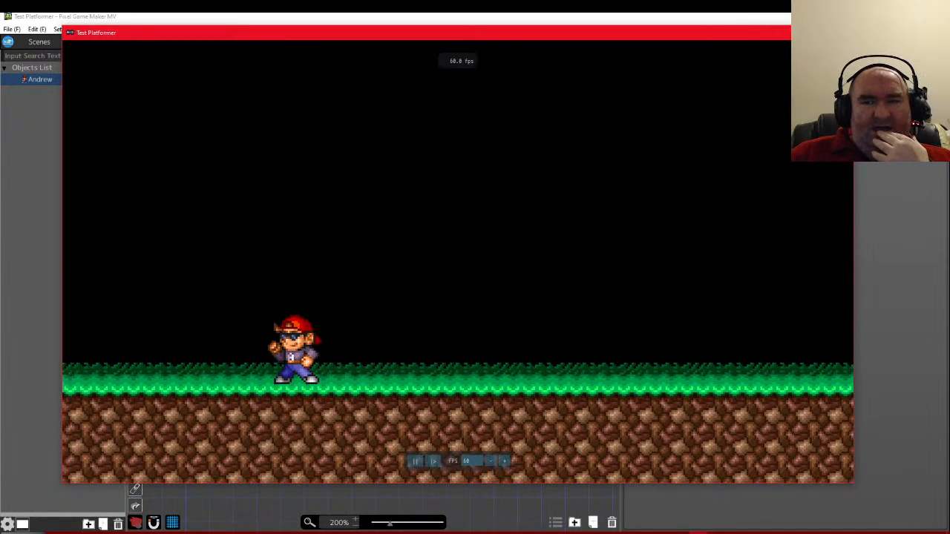
key("Escape")
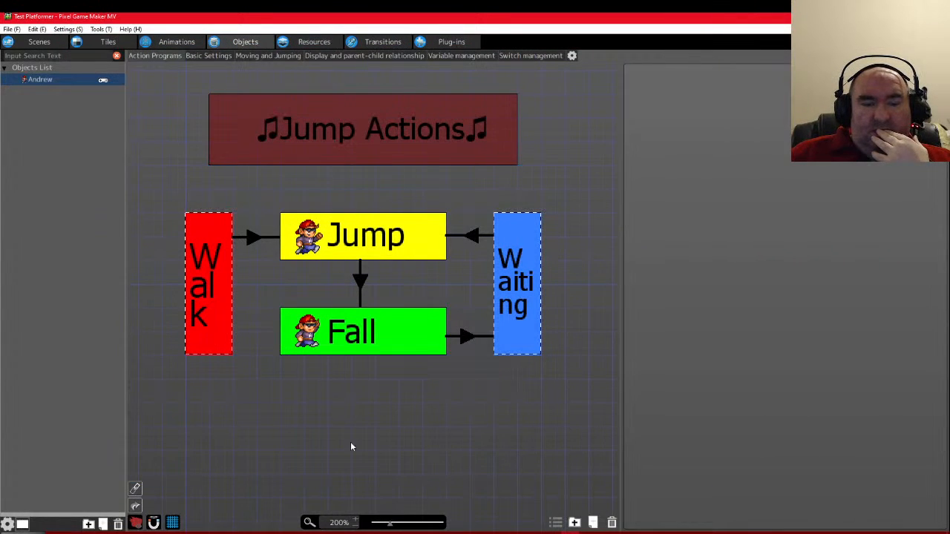
Combine the Walk-to-Waiting link's ← Released and → Released input conditions with AND
scroll(330, 401, "left", 16)
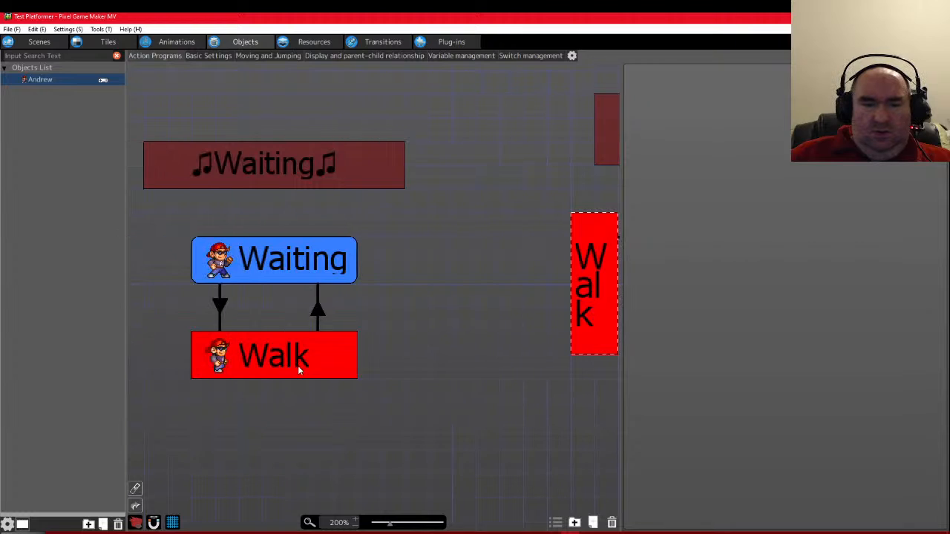
left_click(310, 305)
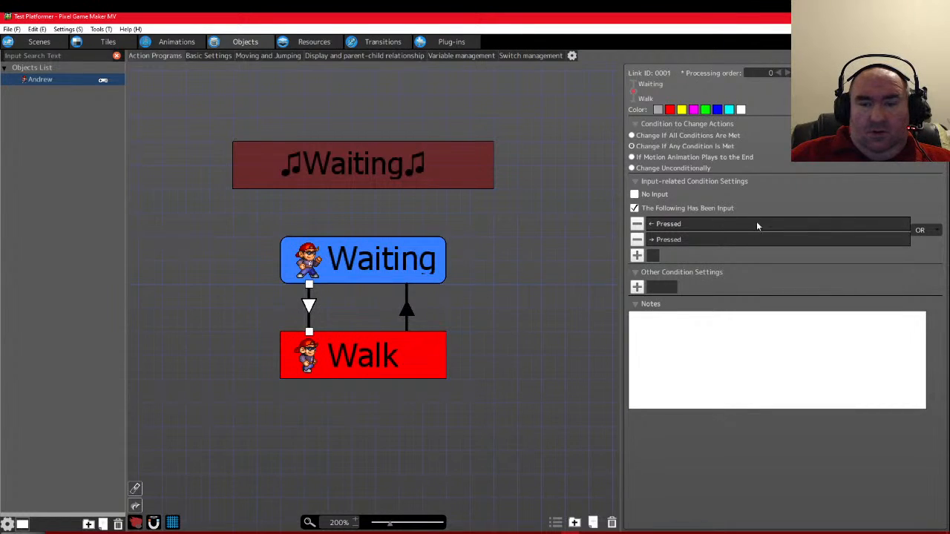
left_click(407, 309)
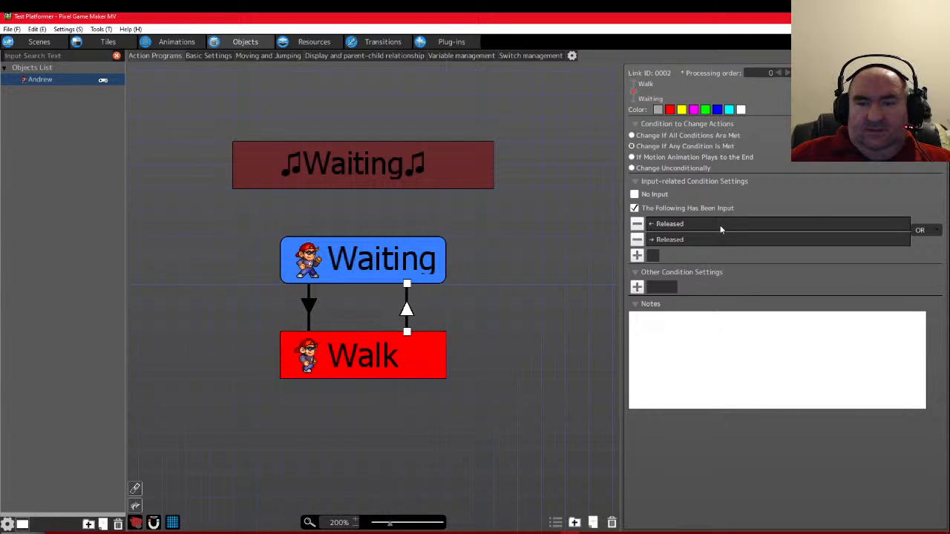
left_click(941, 231)
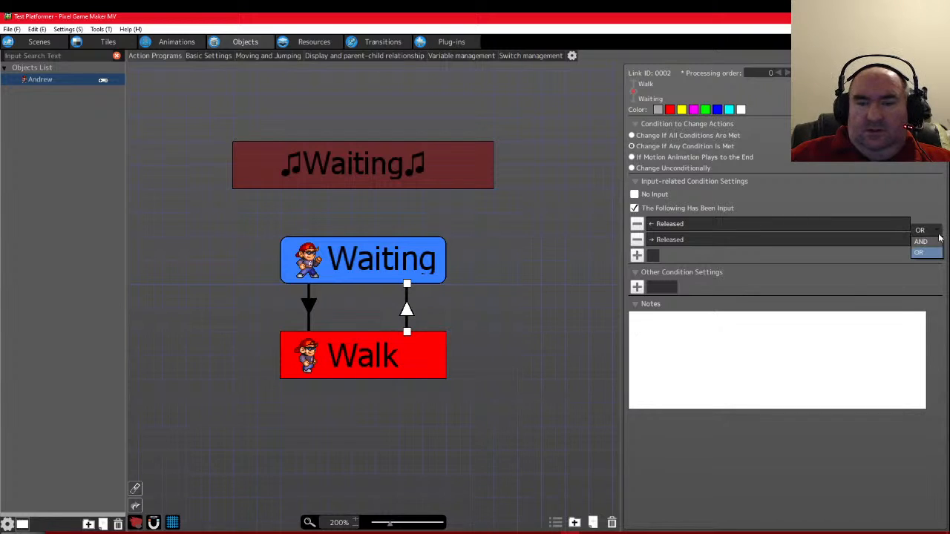
left_click(921, 242)
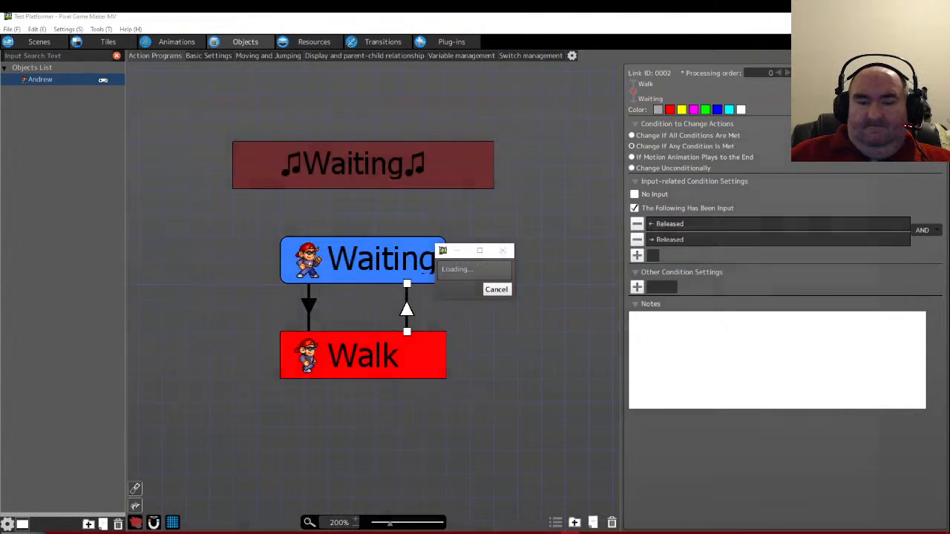
Test play the game, walking and jumping over the hill's slopes and plateau in both directions, and close it
key("Right")
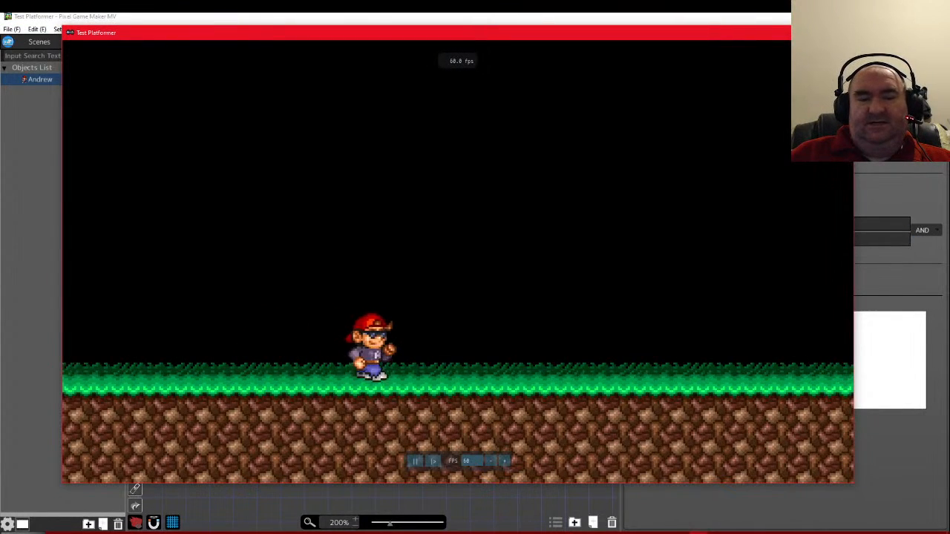
key("z")
key("z")
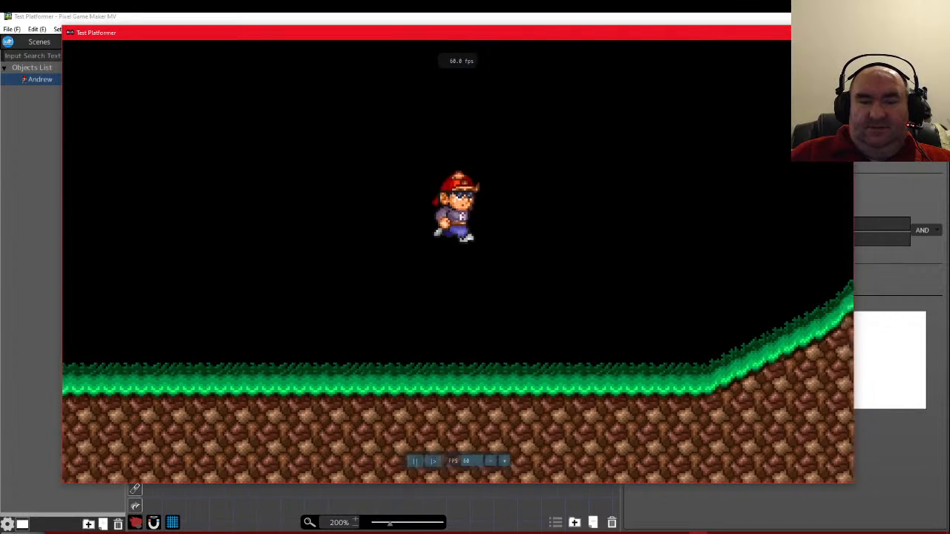
key("z")
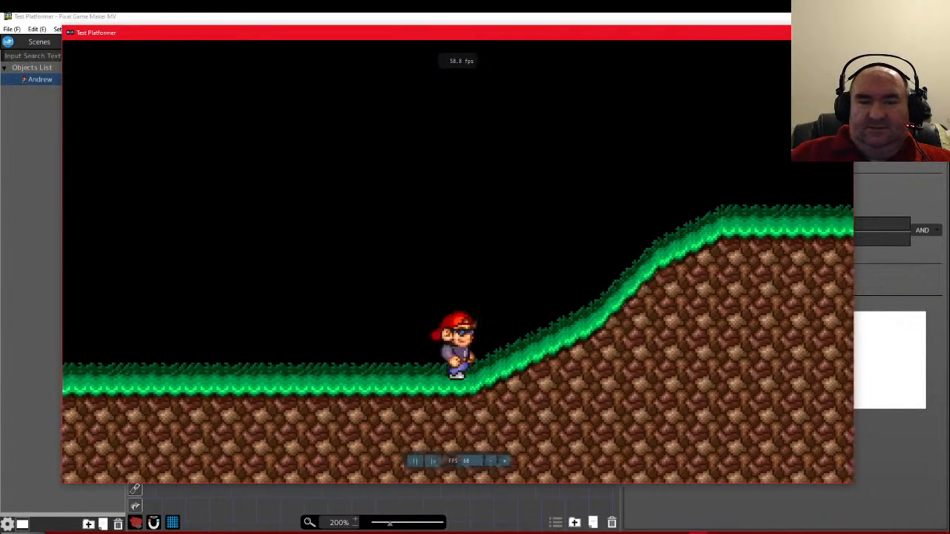
key("z")
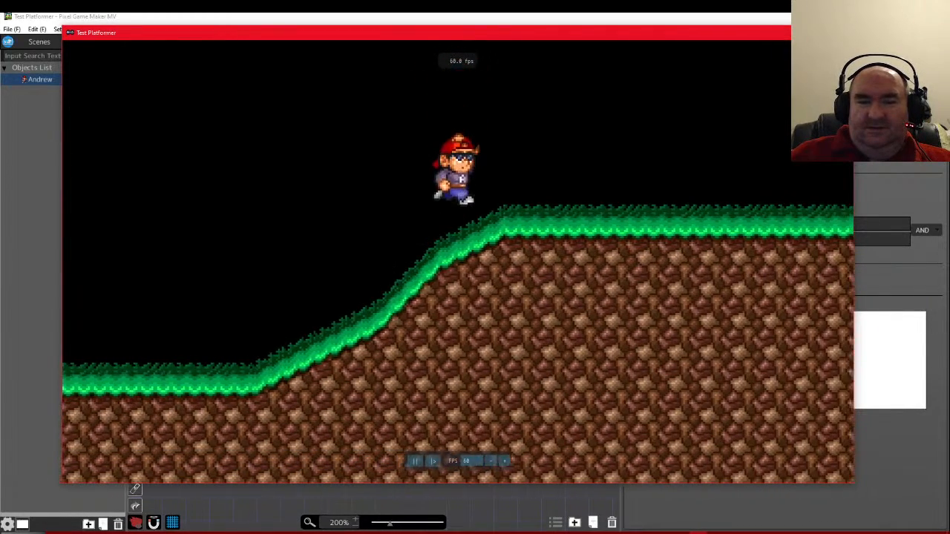
key("z")
key("Left")
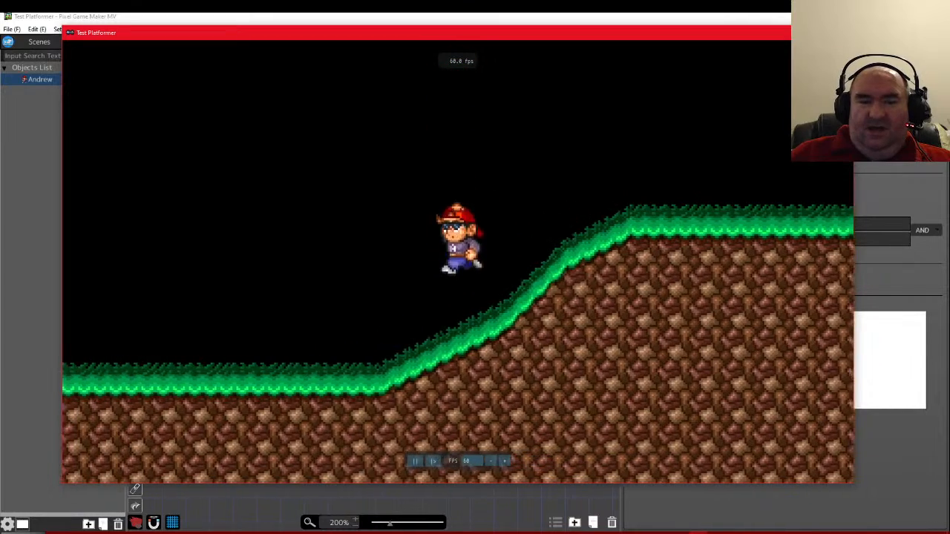
key("Right")
key("z")
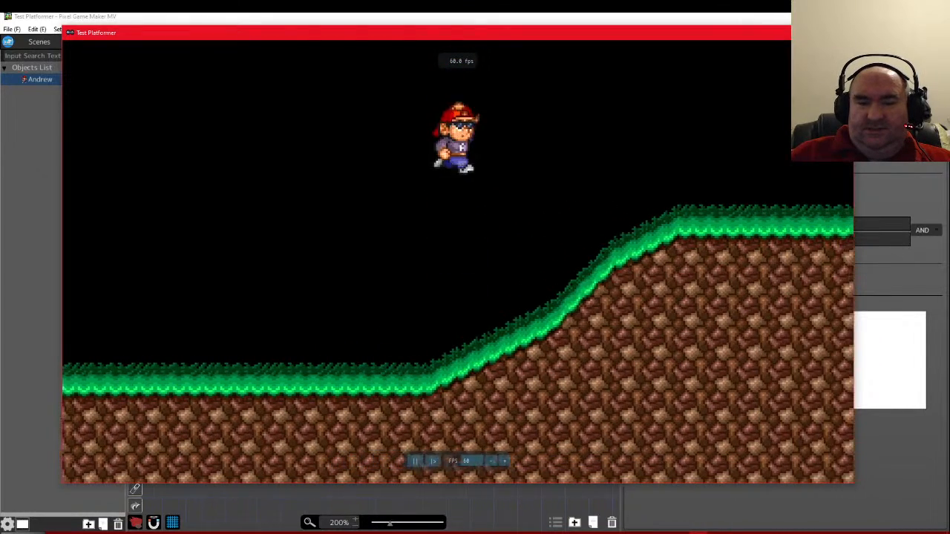
key("Left")
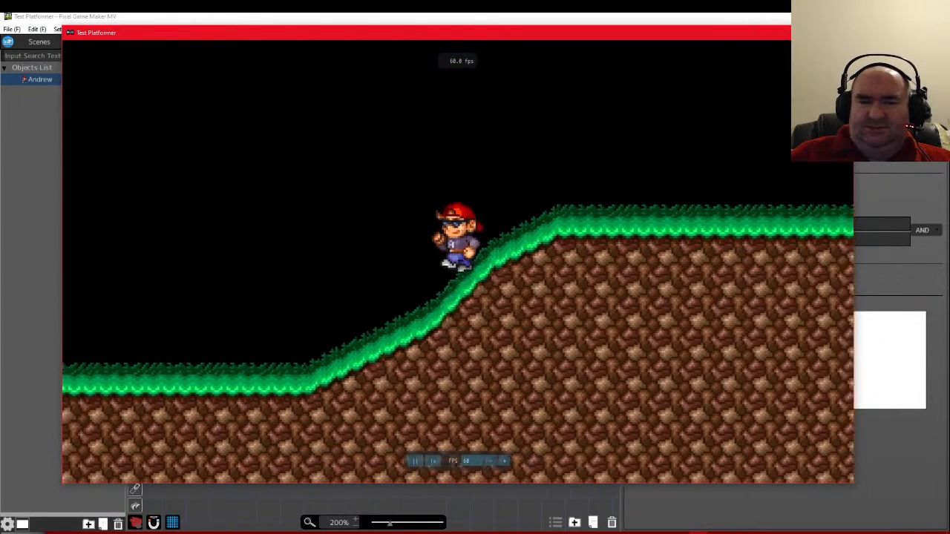
key("z")
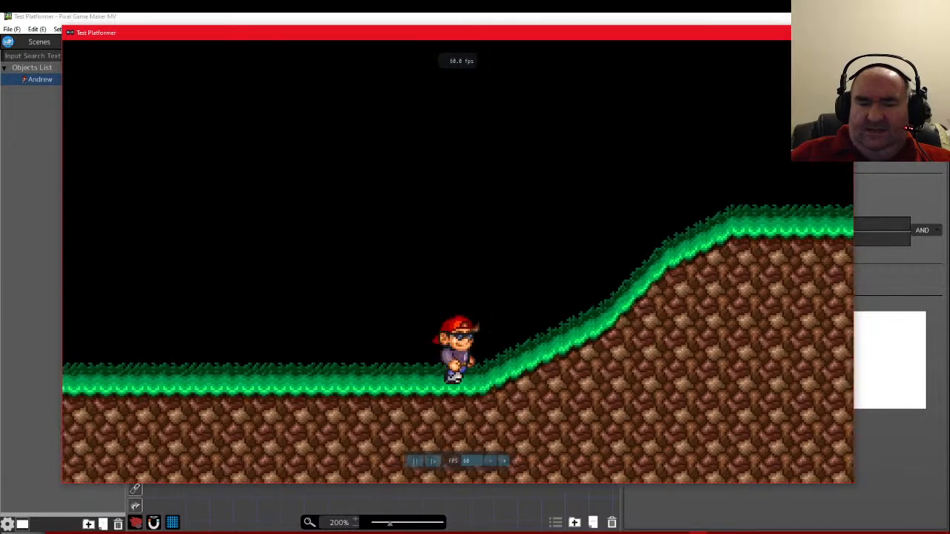
key("Right")
key("z")
key("z")
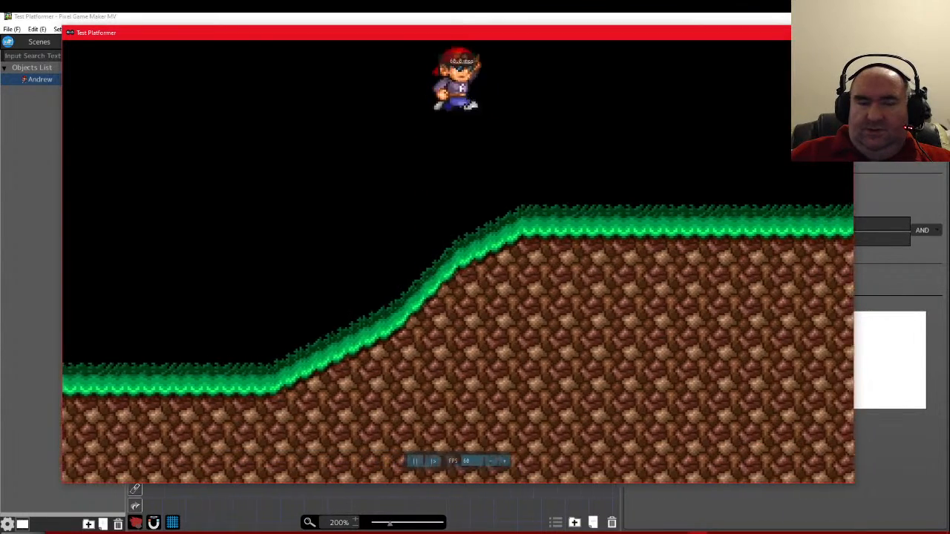
key("z")
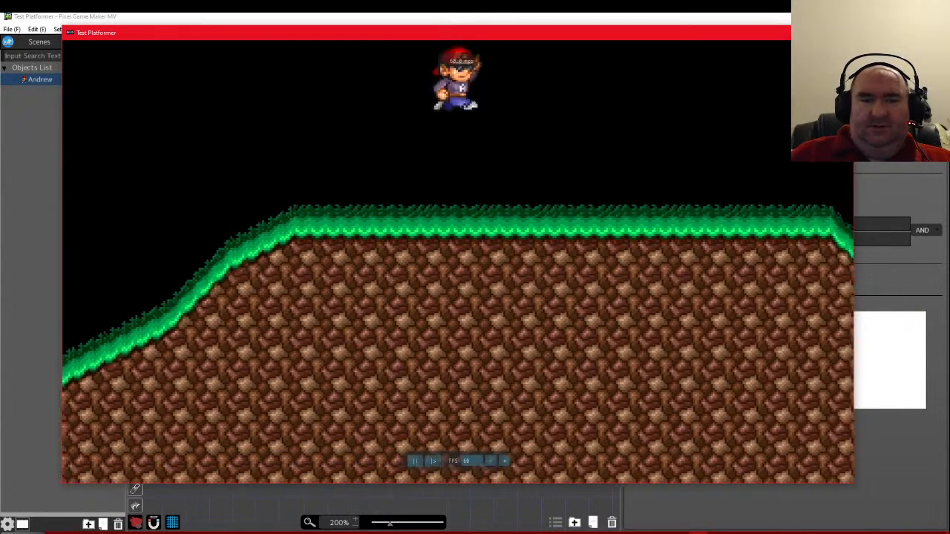
key("z")
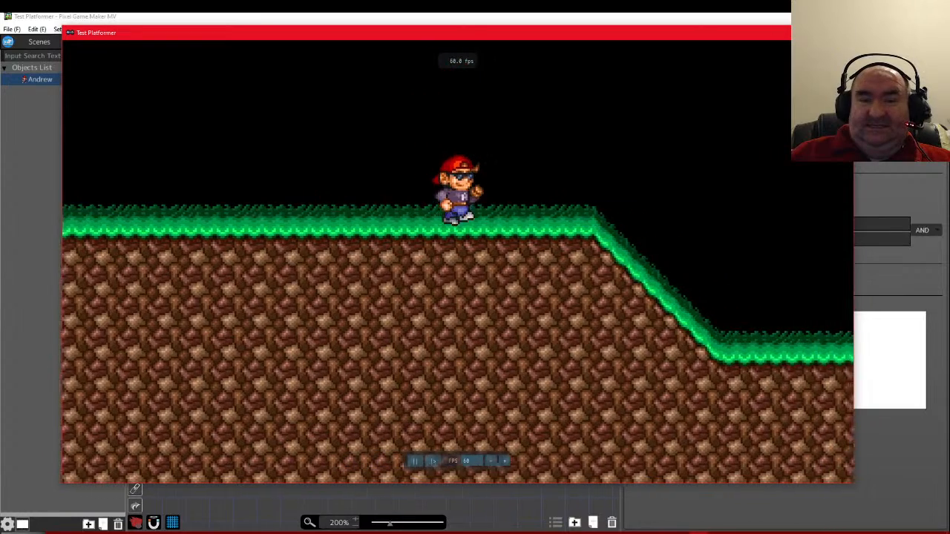
key("z")
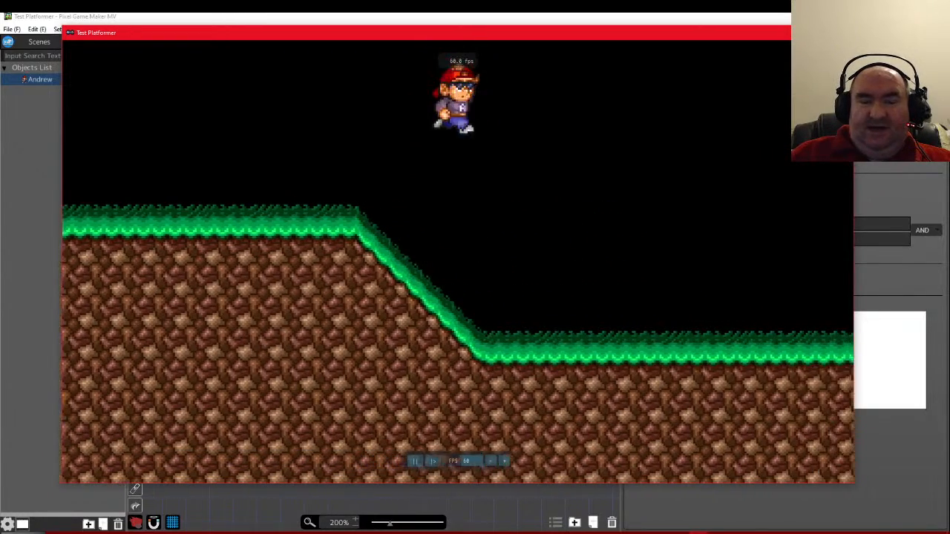
key("z")
key("z")
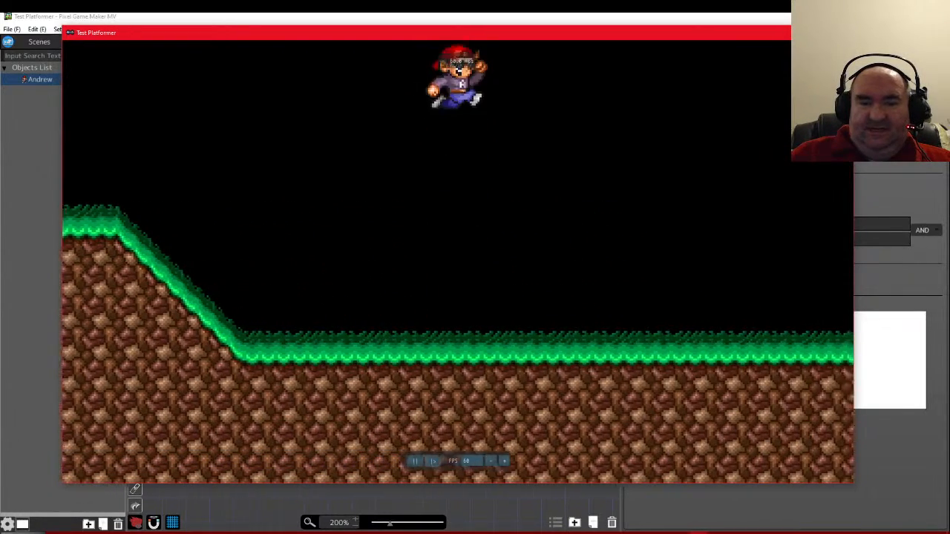
key("z")
key("z")
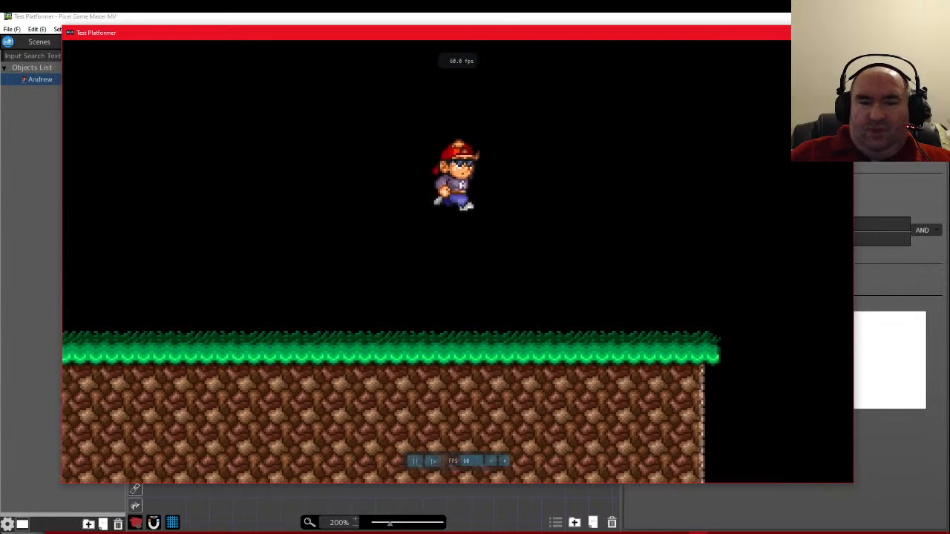
key("Left")
key("z")
key("z")
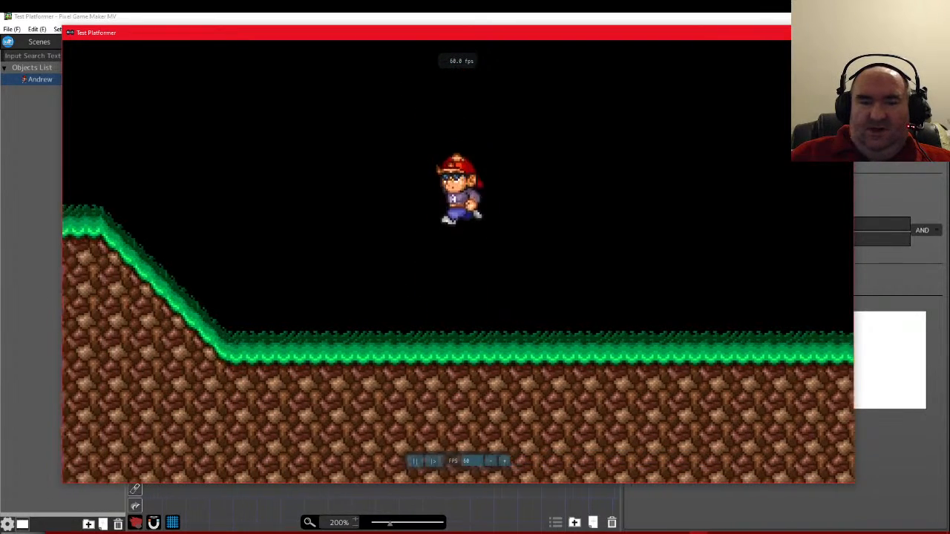
key("z")
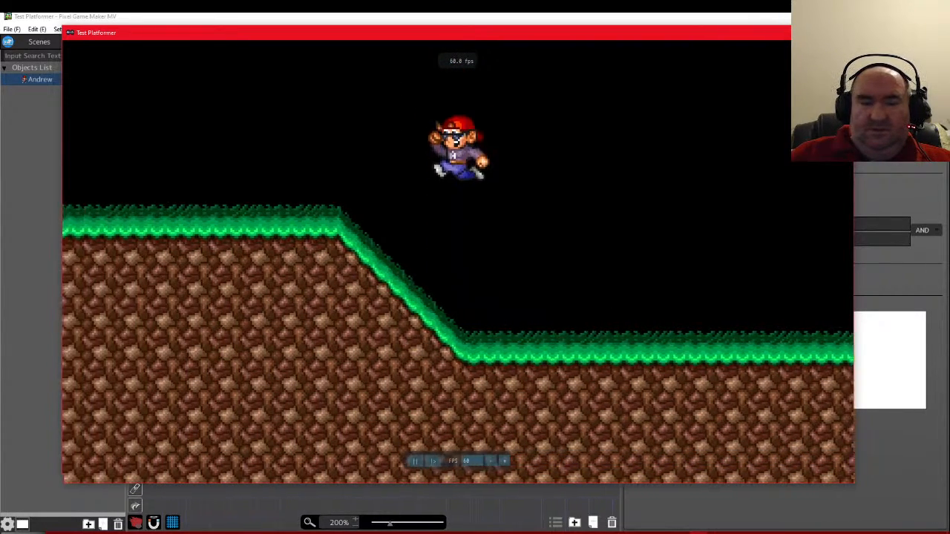
key("Escape")
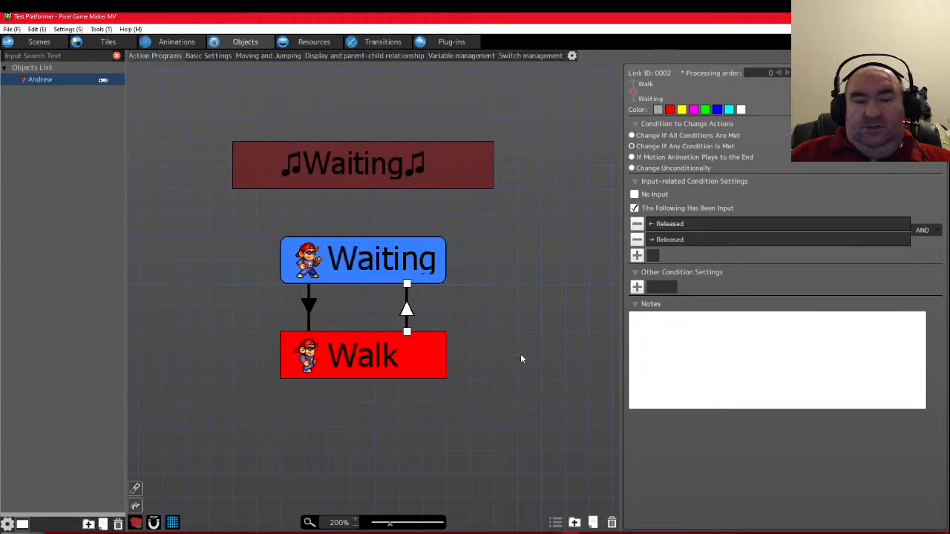
Undo the Walk-to-Waiting condition change and the removal of the Walk-to-Fall link
scroll(355, 343, "right", 2)
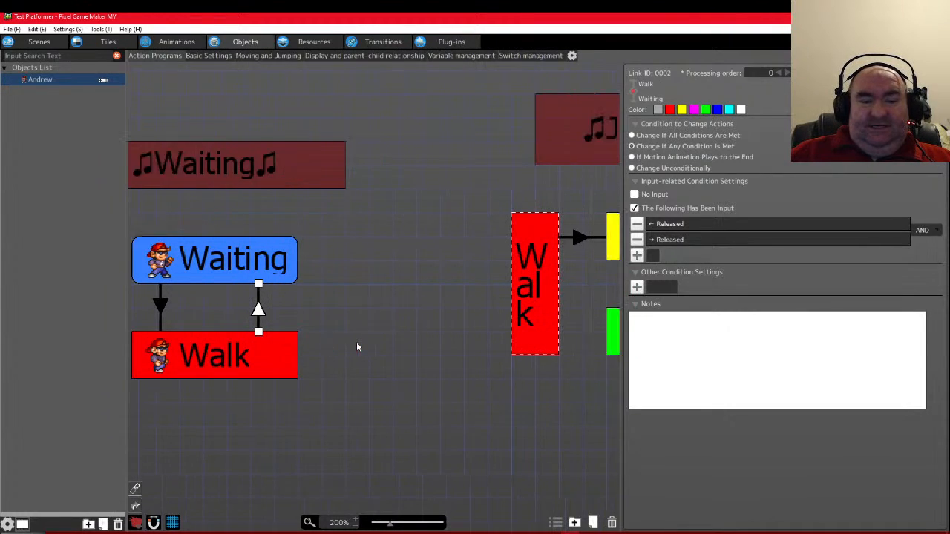
scroll(357, 347, "right", 3)
scroll(391, 394, "left", 1)
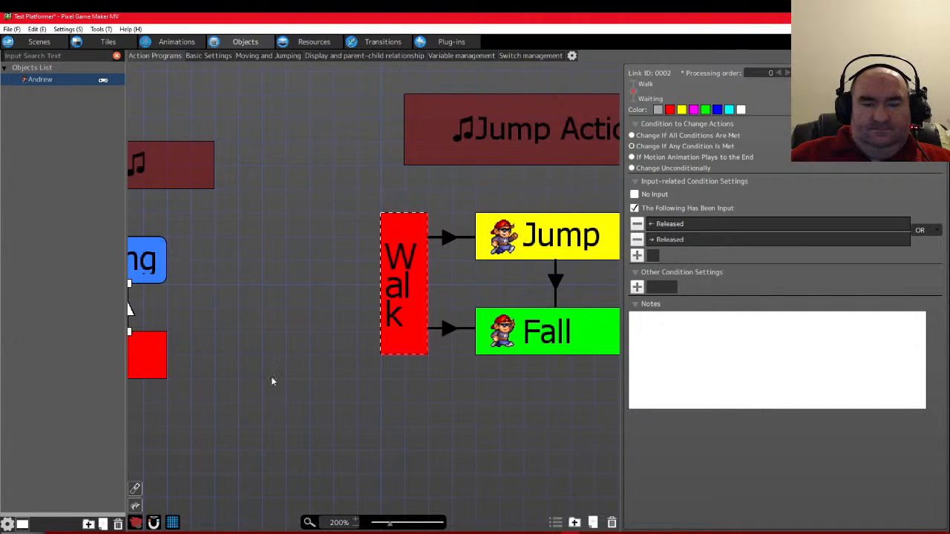
scroll(256, 376, "up", 1)
scroll(249, 378, "up", 1)
scroll(265, 413, "left", 3)
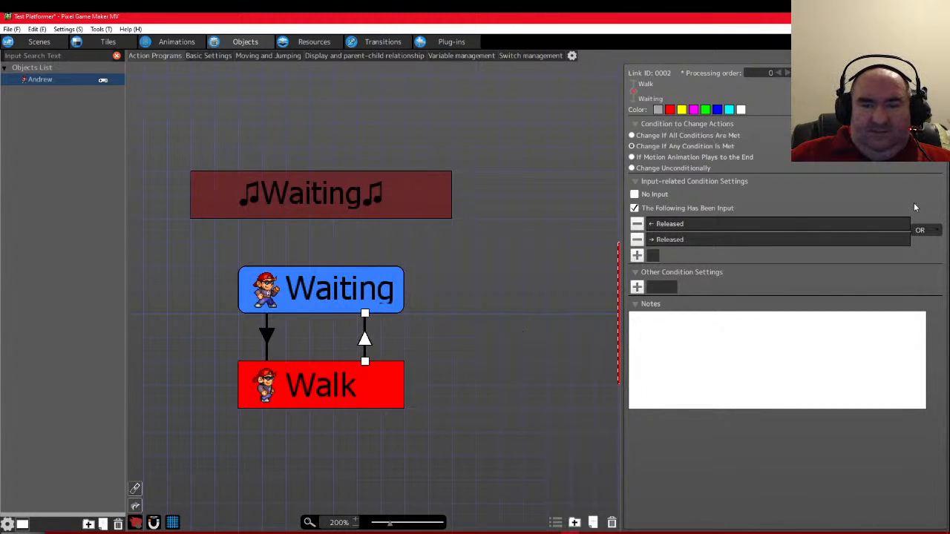
Set the operator between the Walk-to-Waiting link's left and right Released conditions to AND again
left_click(929, 231)
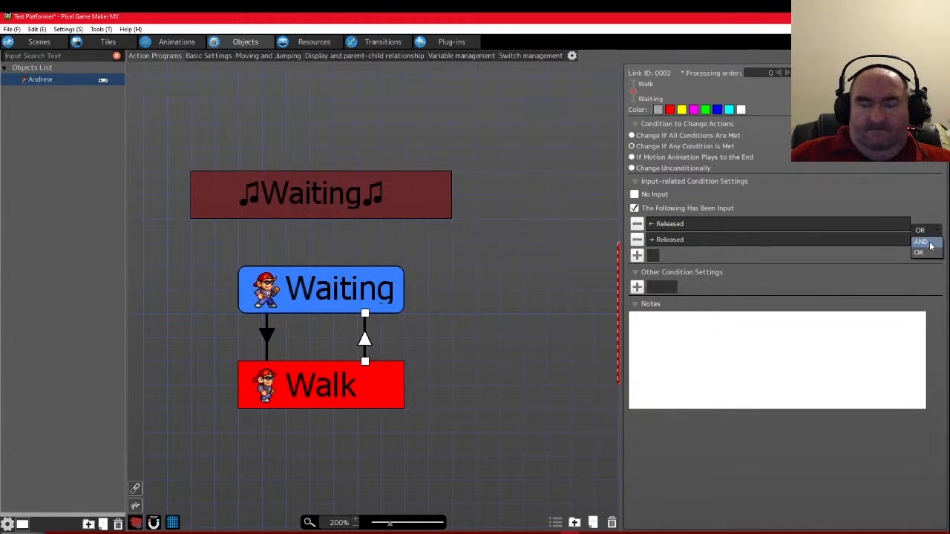
left_click(929, 243)
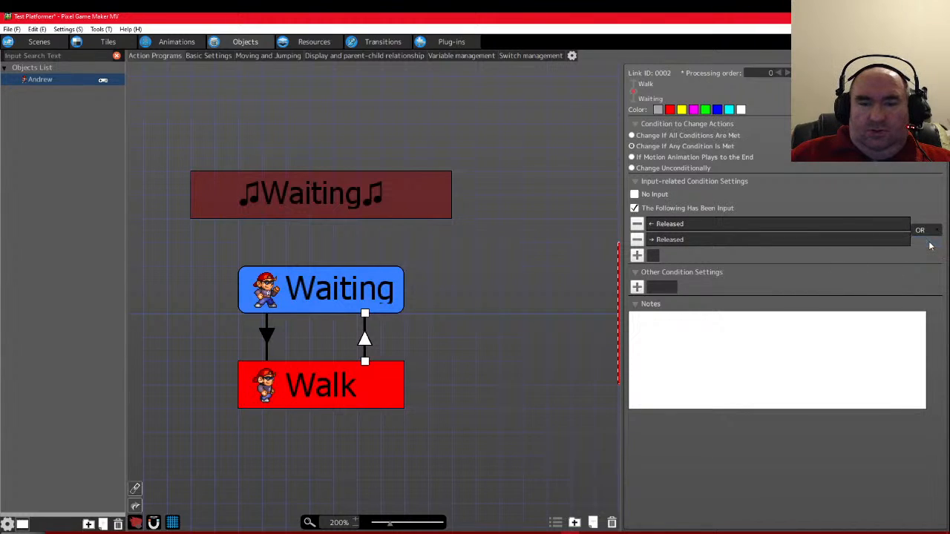
scroll(290, 383, "right", 10)
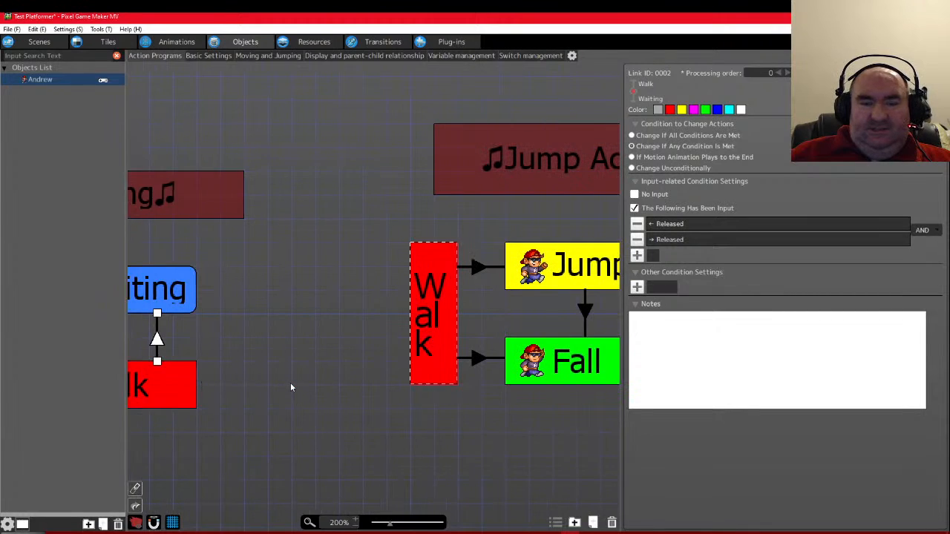
scroll(290, 386, "down", 3)
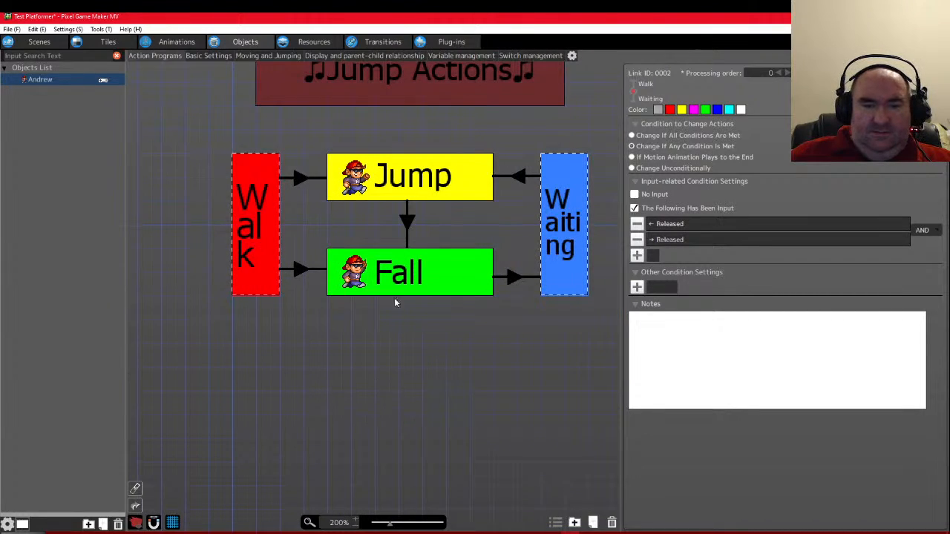
Check the settings of the Jump action and of the Walk-to-Fall link in the action program
scroll(392, 298, "up", 2)
scroll(389, 294, "right", 2)
scroll(388, 294, "left", 2)
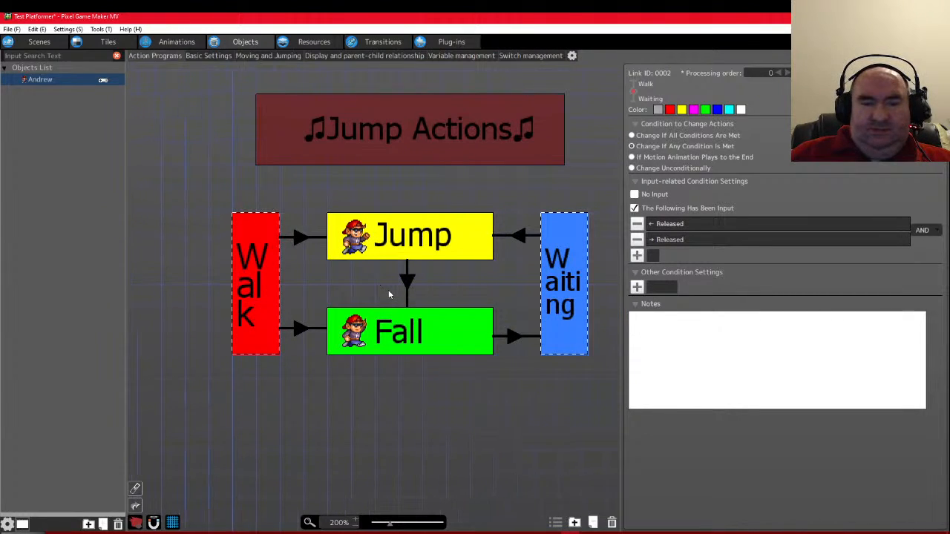
left_click(254, 289)
left_click(419, 238)
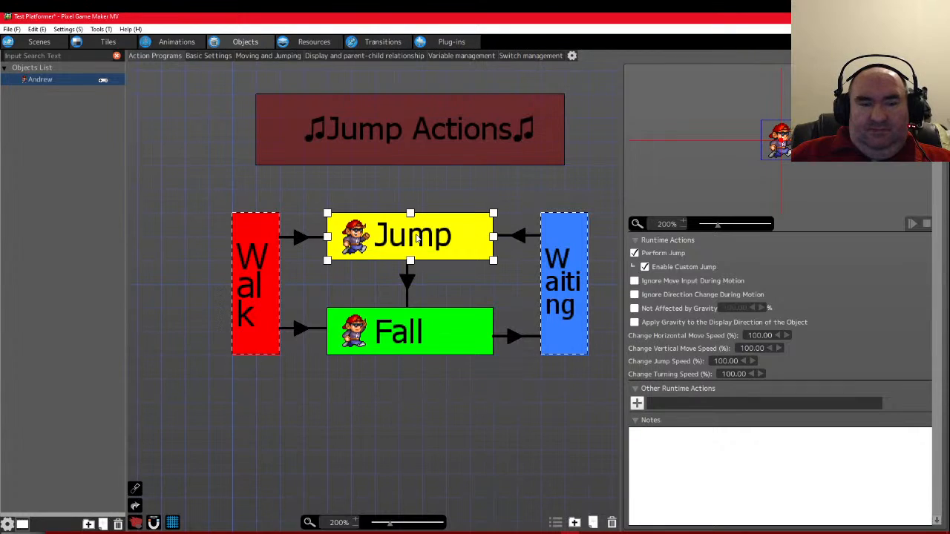
left_click(301, 329)
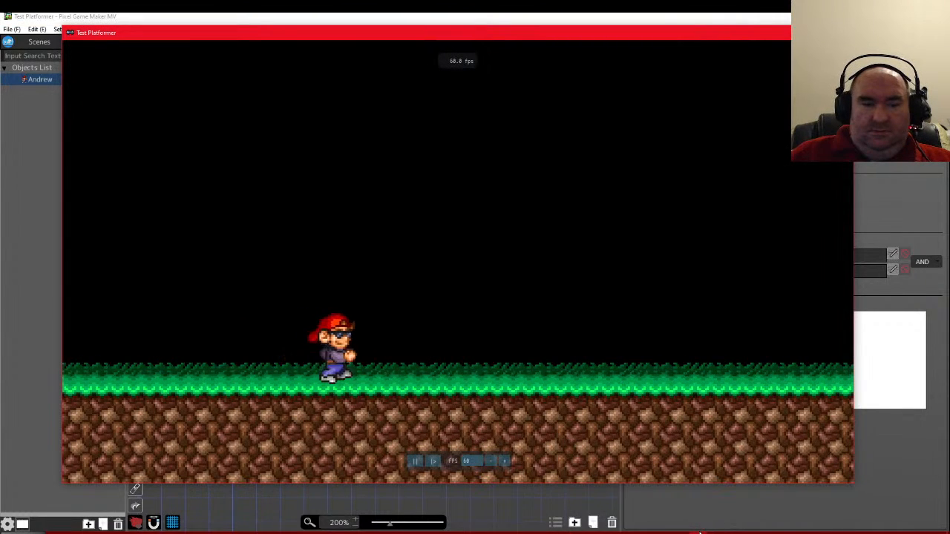
Test play walking and jumping up the first slope, back down to the flat ground and up again, and close the game
key("Right")
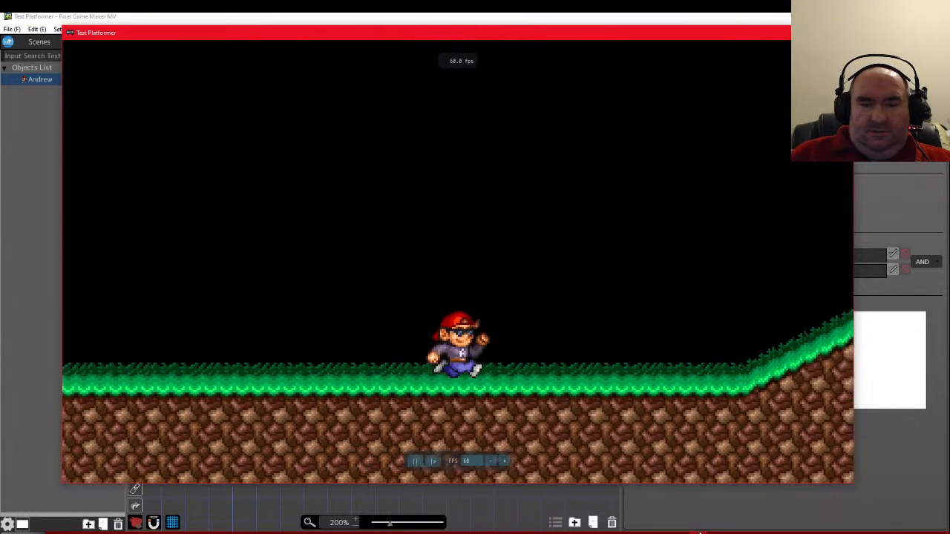
key("Right")
key("Right")
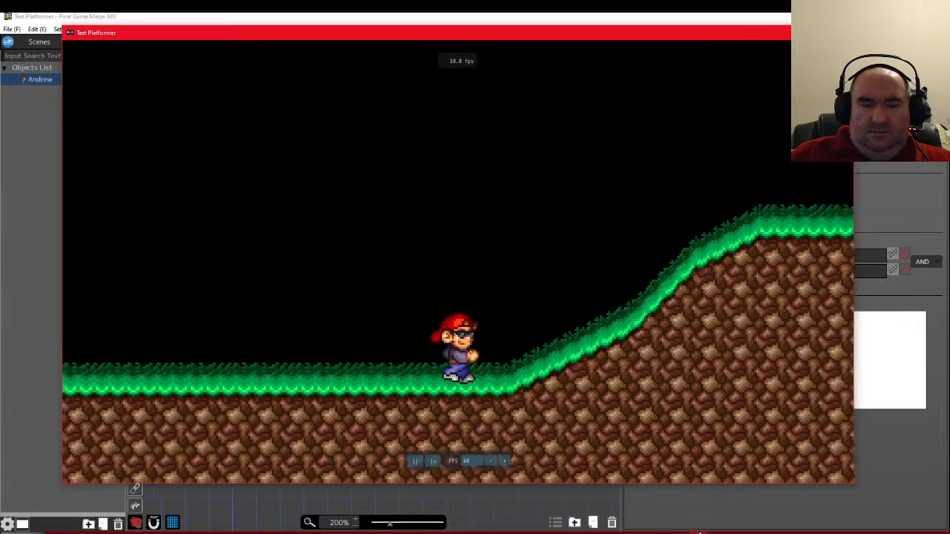
key("Right")
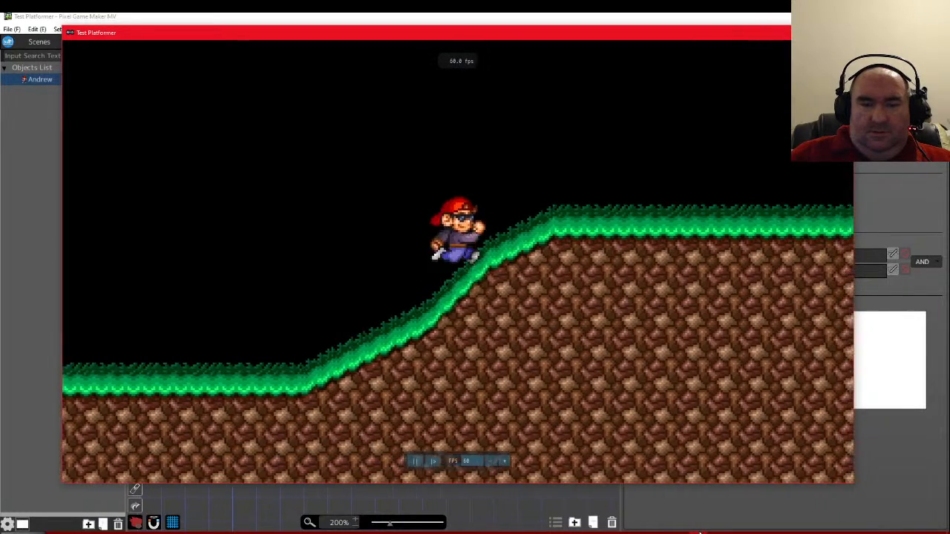
key("space")
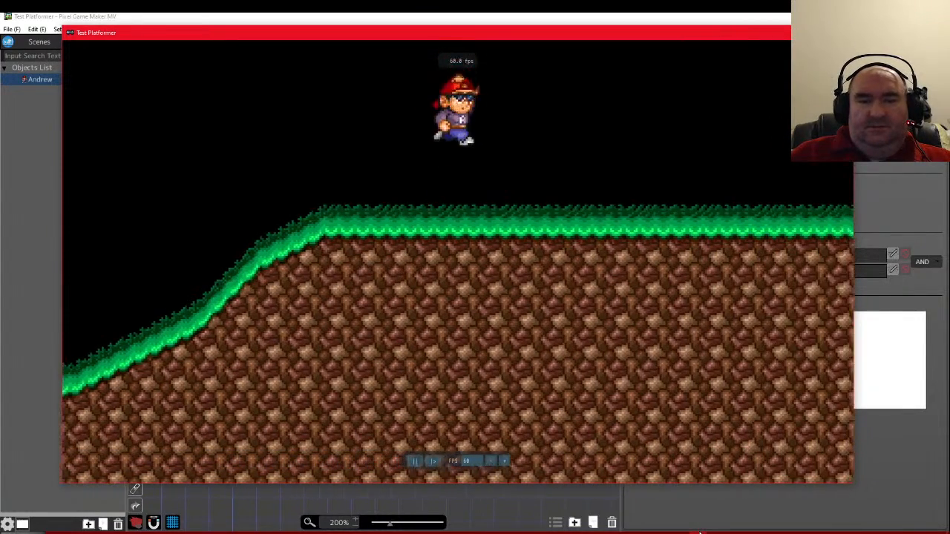
key("Left")
key("Left")
key("space")
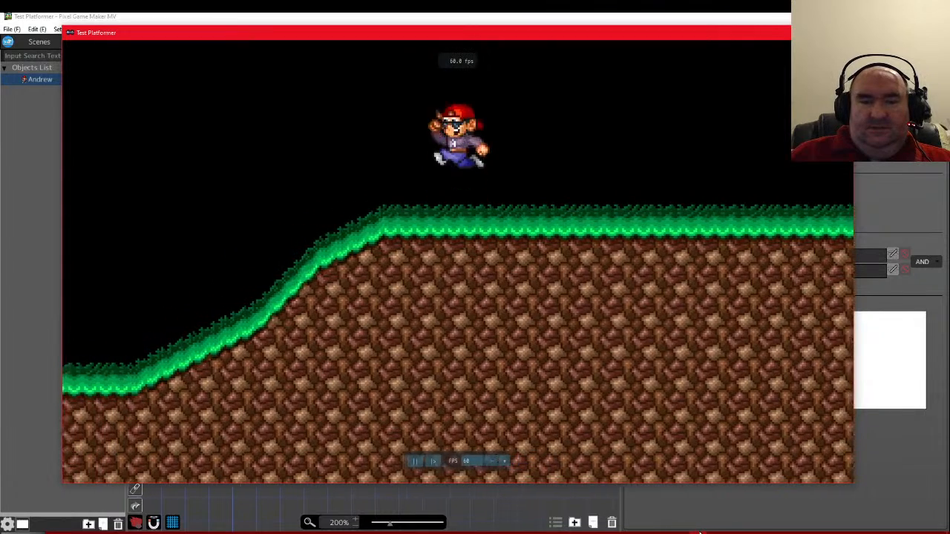
key("Left")
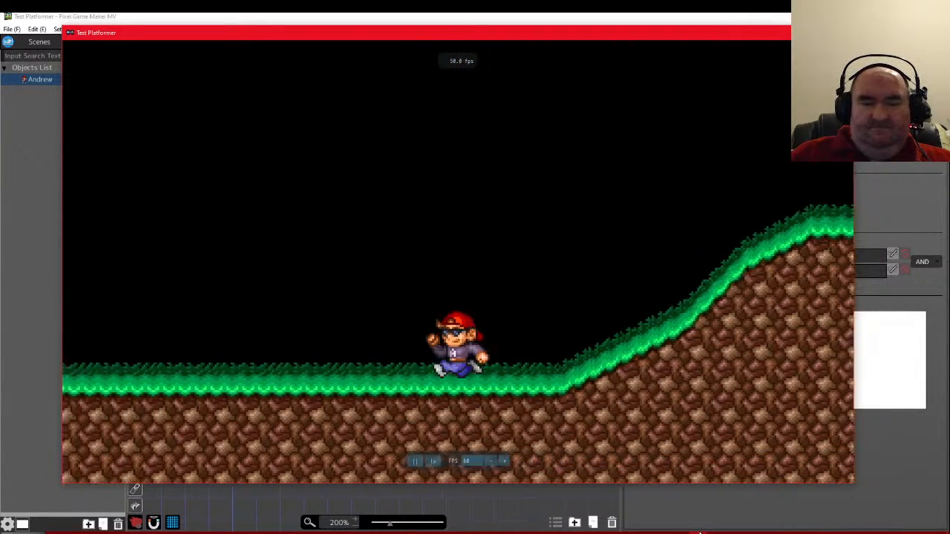
key("Right")
key("space")
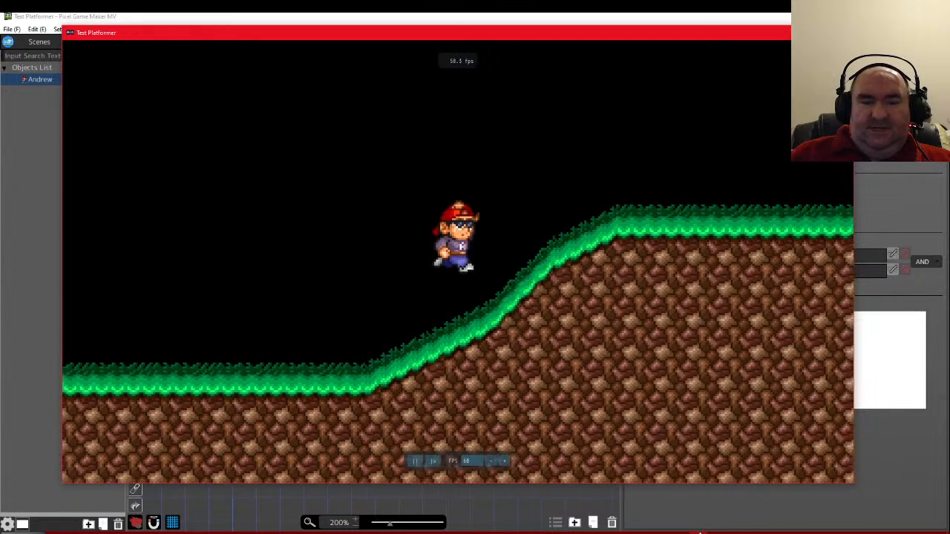
key("space")
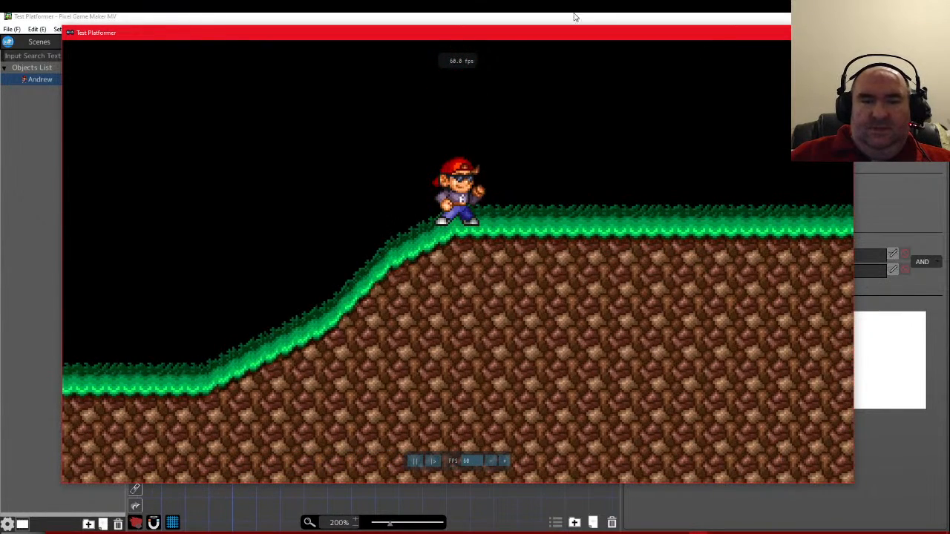
key("Escape")
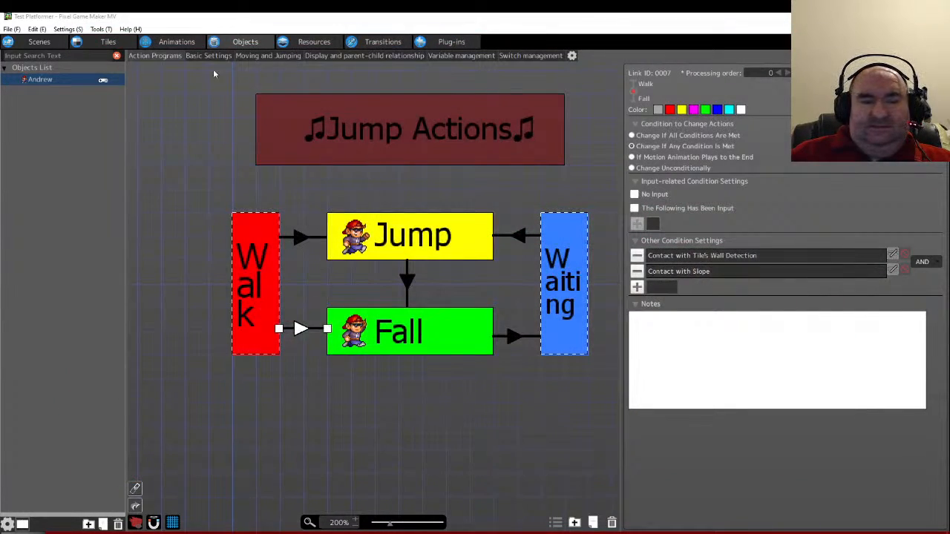
Set the player object's adjusted-jump input wait time to 0.15 seconds and its Initial Jump Speed to 5.00
left_click(214, 55)
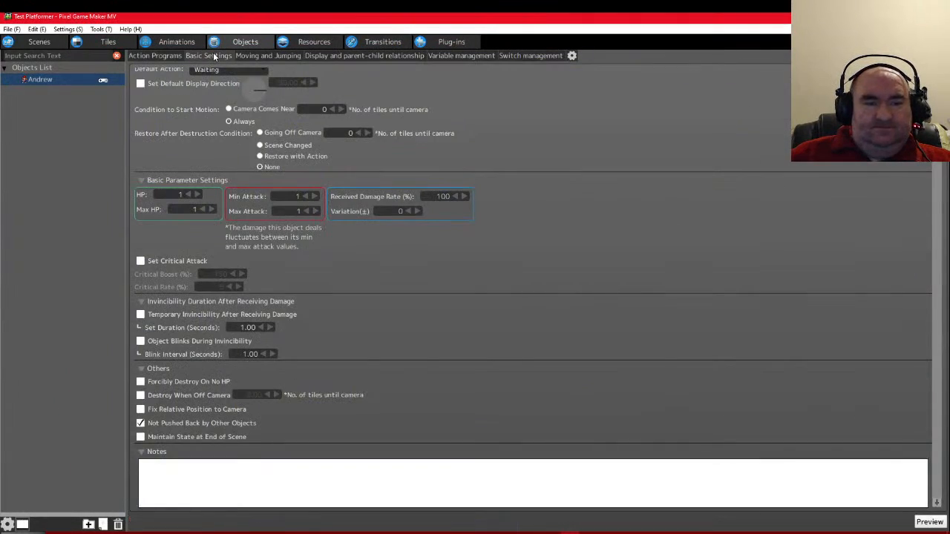
left_click(265, 55)
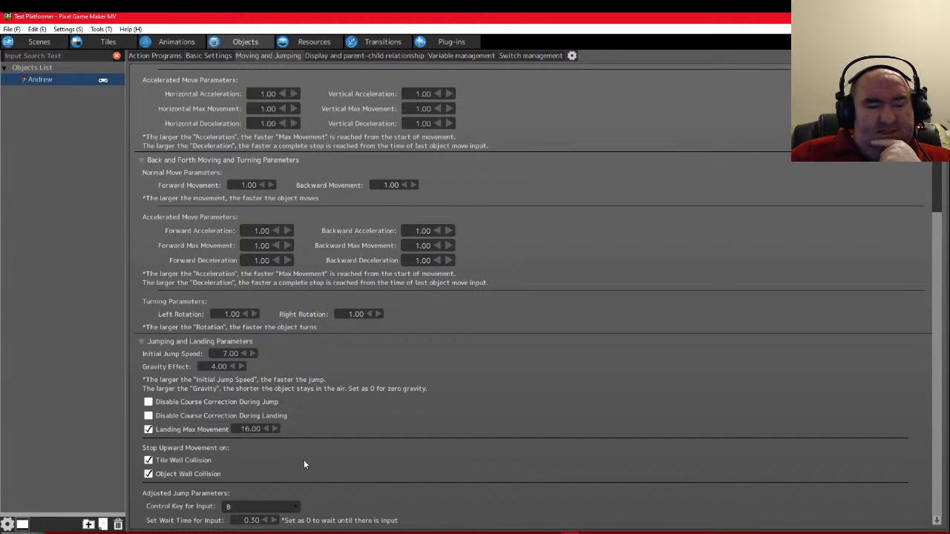
left_click(252, 520)
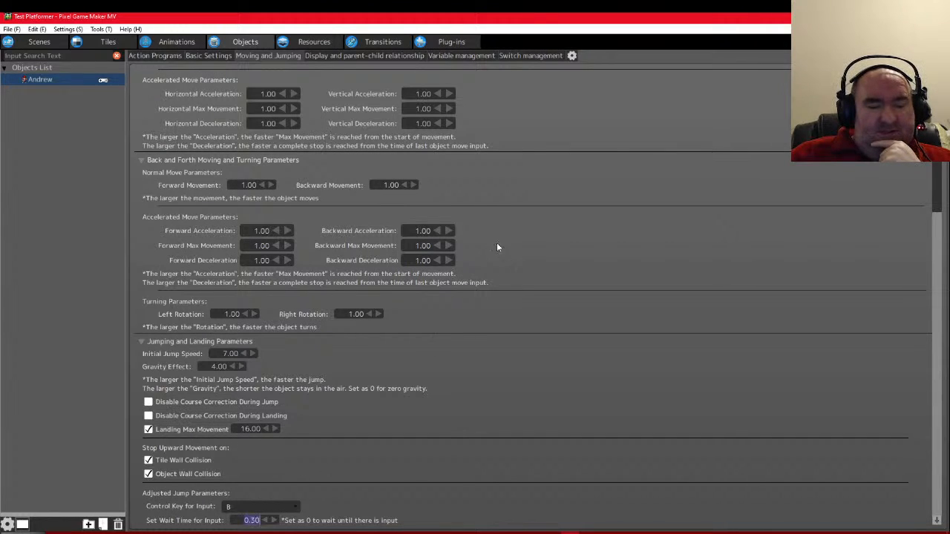
type("0.")
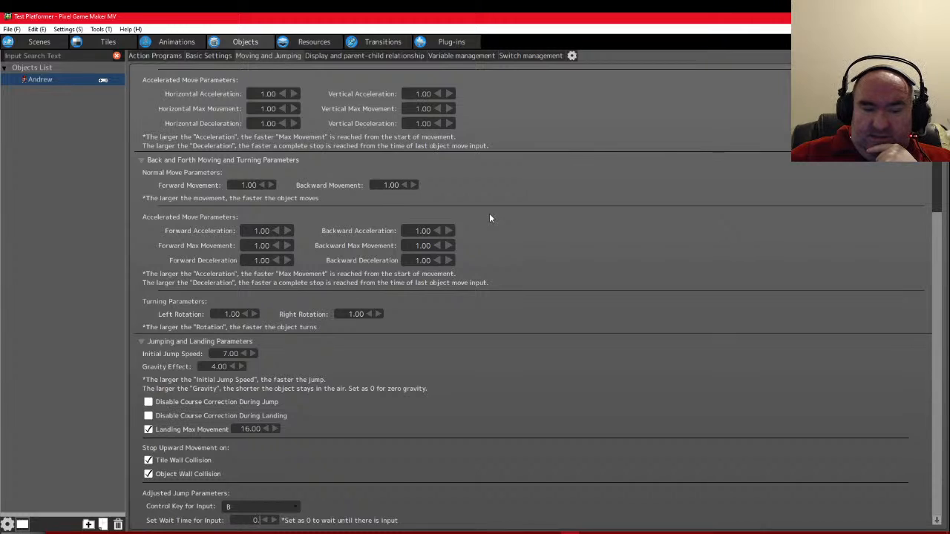
key("Return")
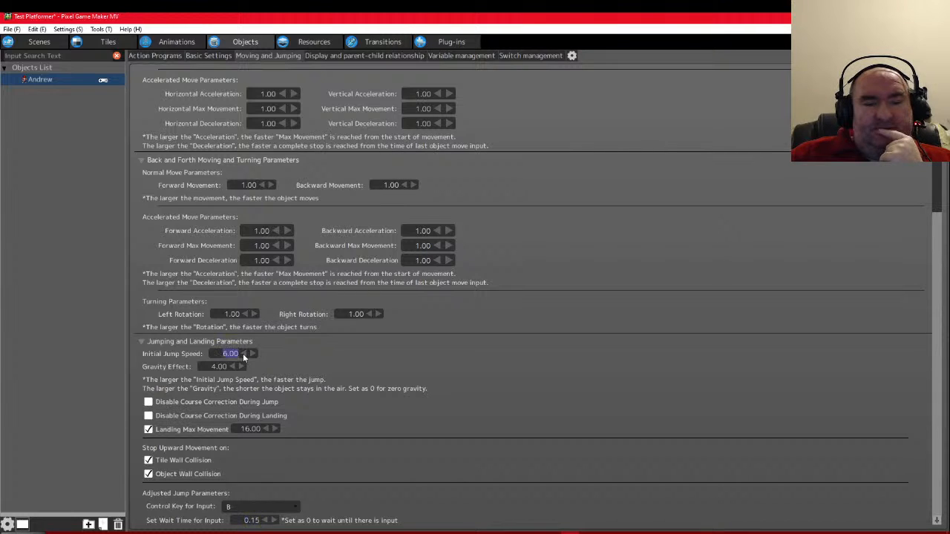
left_click(872, 177)
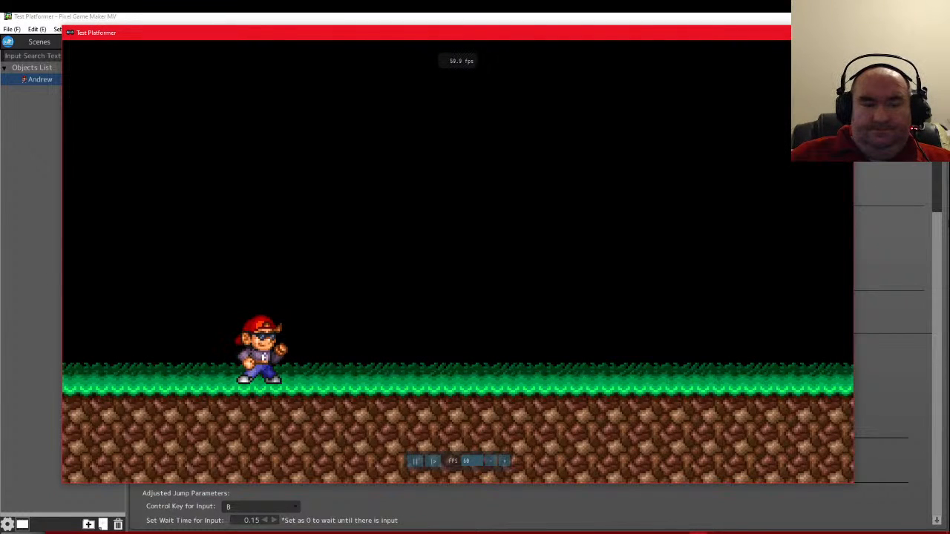
Test play short jumps while moving right along the flat ground and up the slope onto the plateau
key("Right")
key("x")
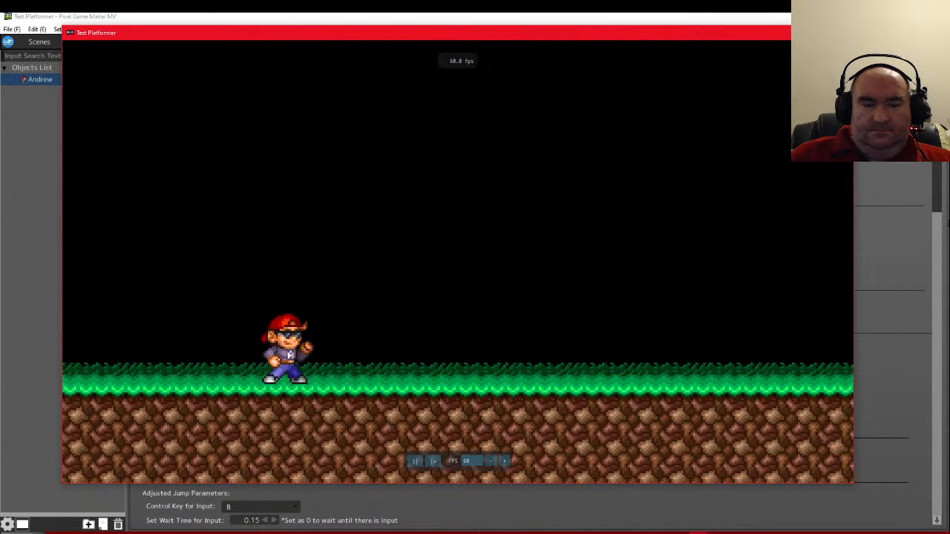
key("Right")
key("x")
key("Right")
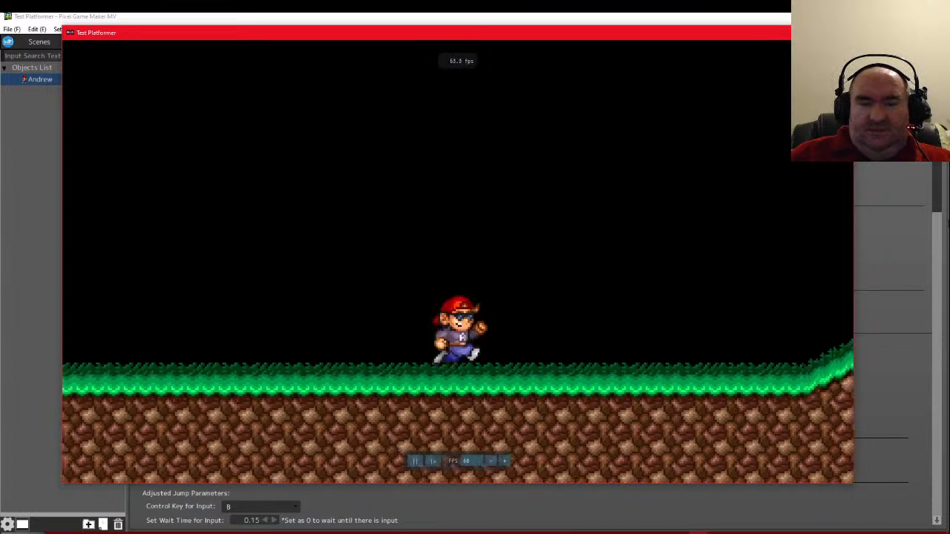
key("x")
key("Right")
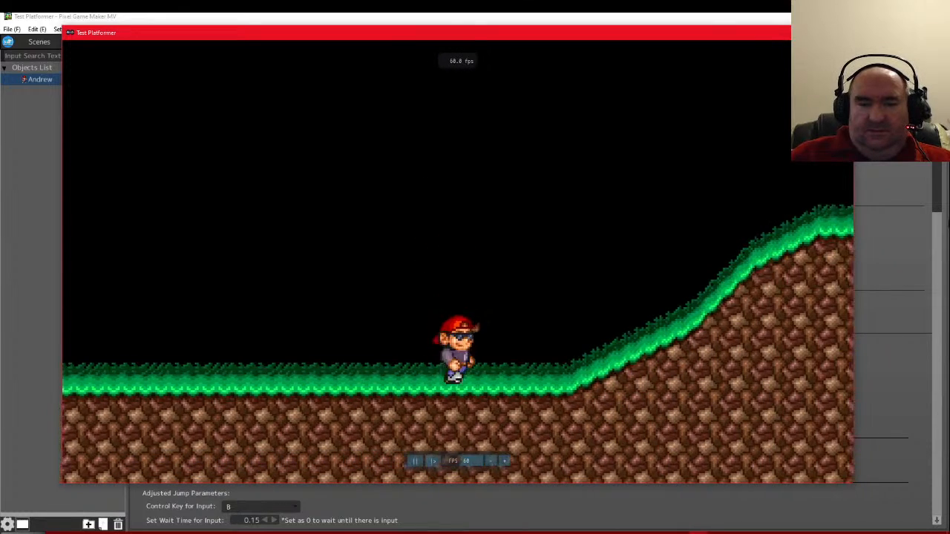
key("x")
key("x")
key("Right")
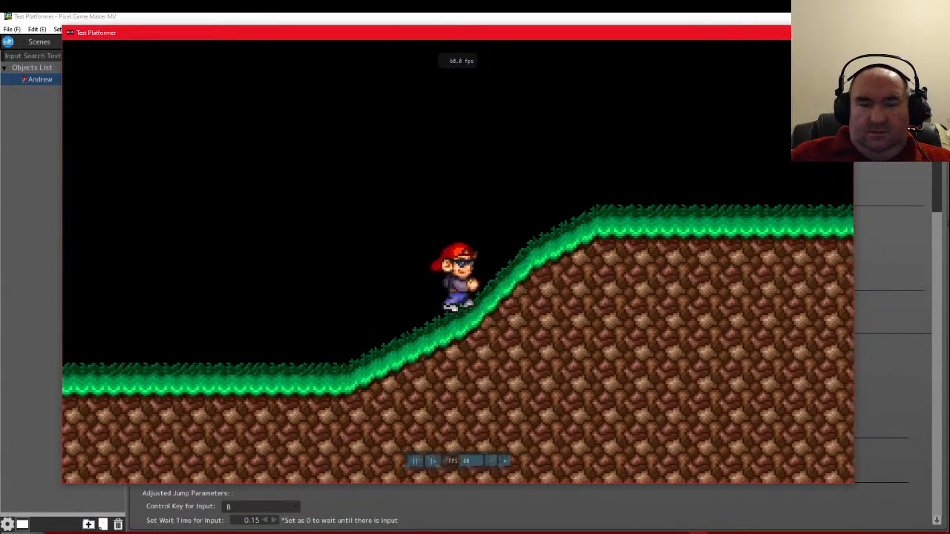
key("x")
key("Right")
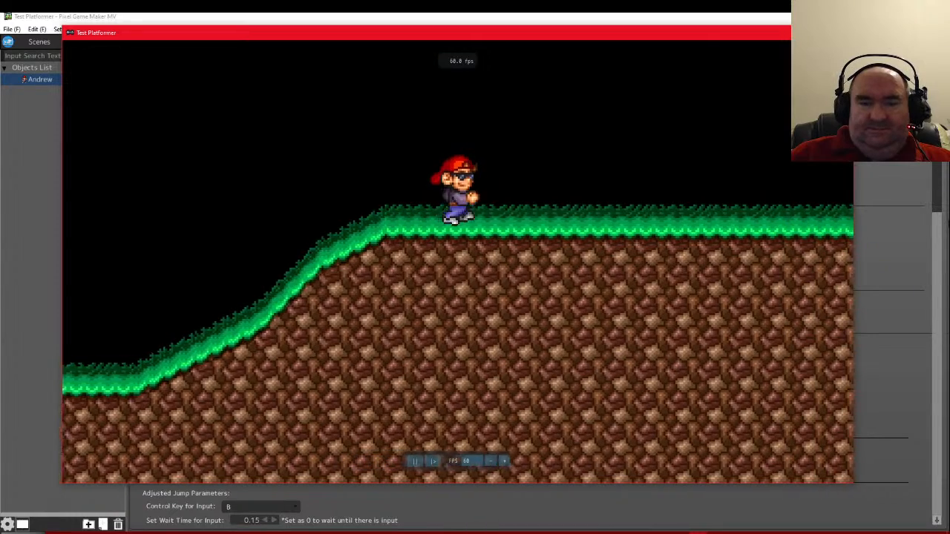
Turn around on the plateau, walk across it and down the far slope, jump on the lower ground, and close the game
key("Left")
key("Right")
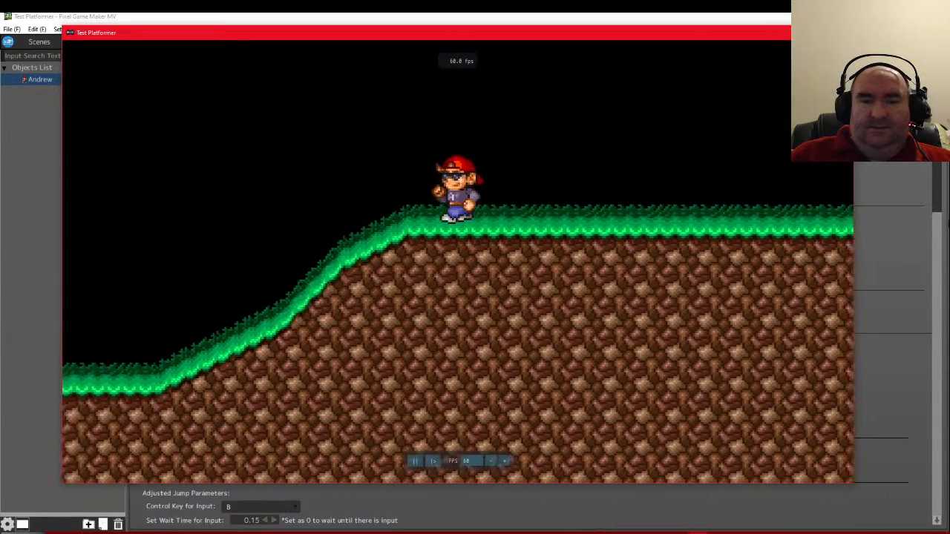
key("Right")
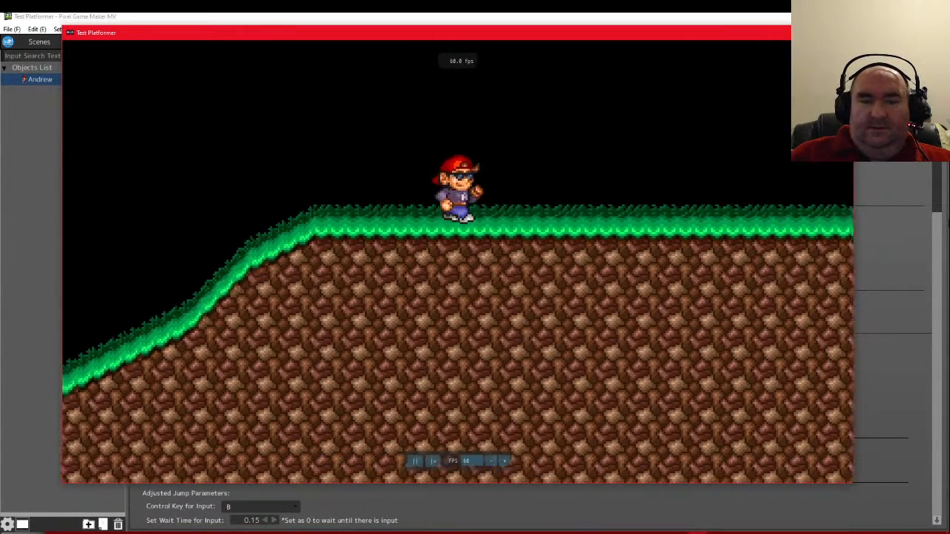
key("Right")
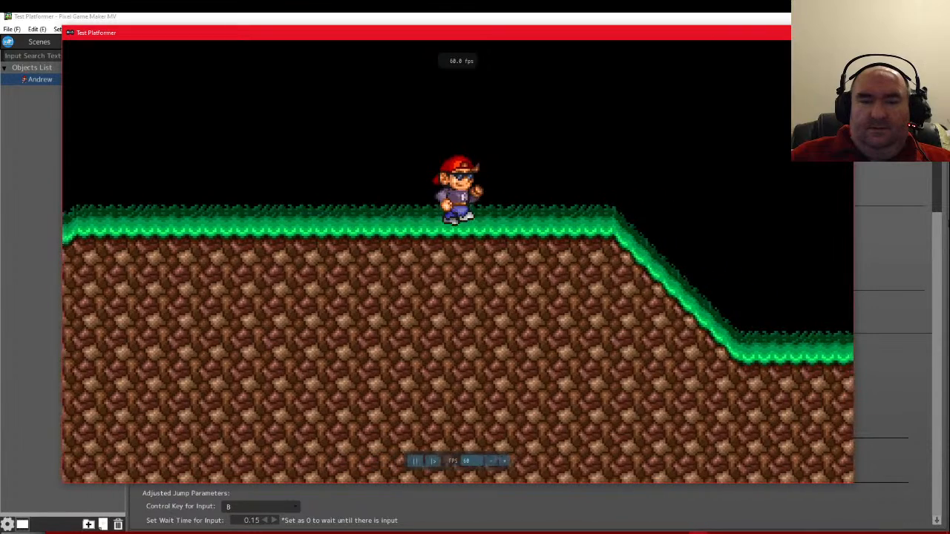
key("Right")
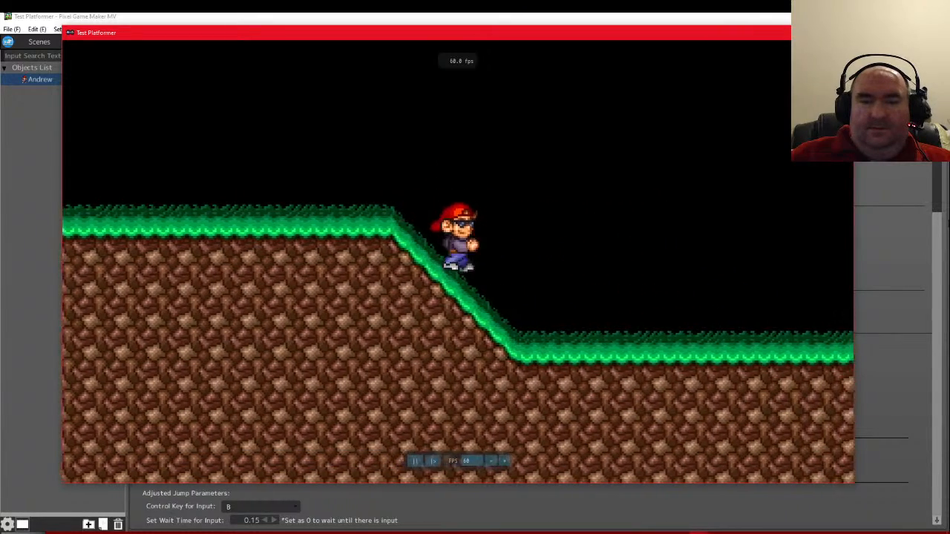
key("Right")
key("x")
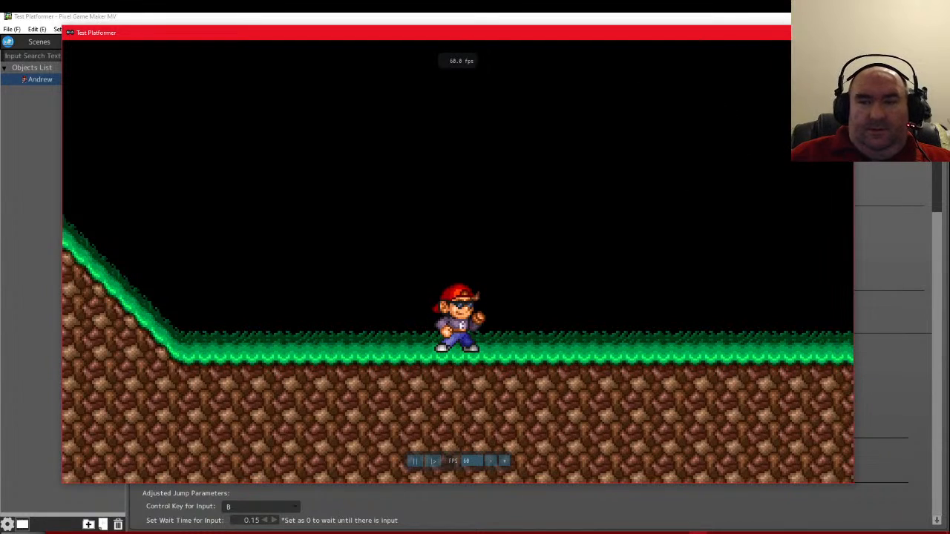
key("Escape")
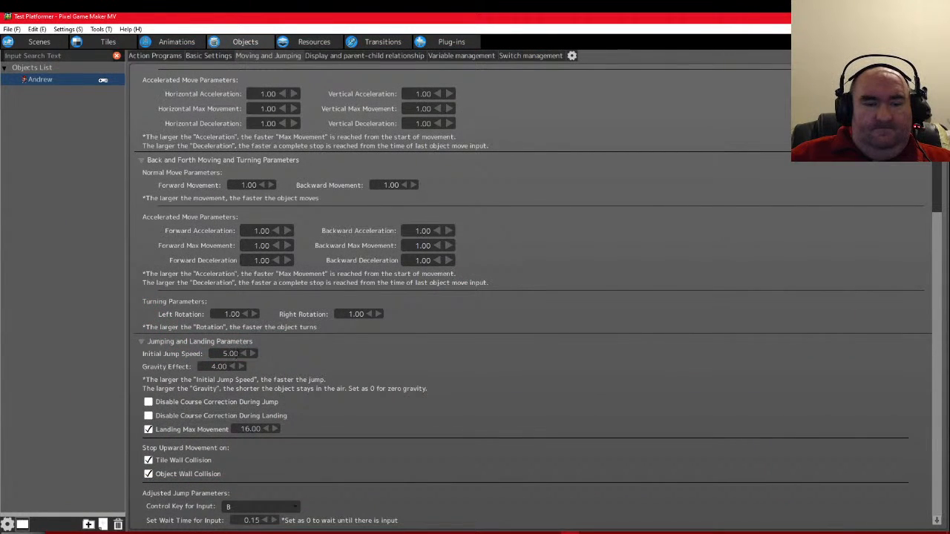
Set the player object's Initial Jump Speed to 4.00 and its normal Horizontal Movement to 7.00
left_click(620, 333)
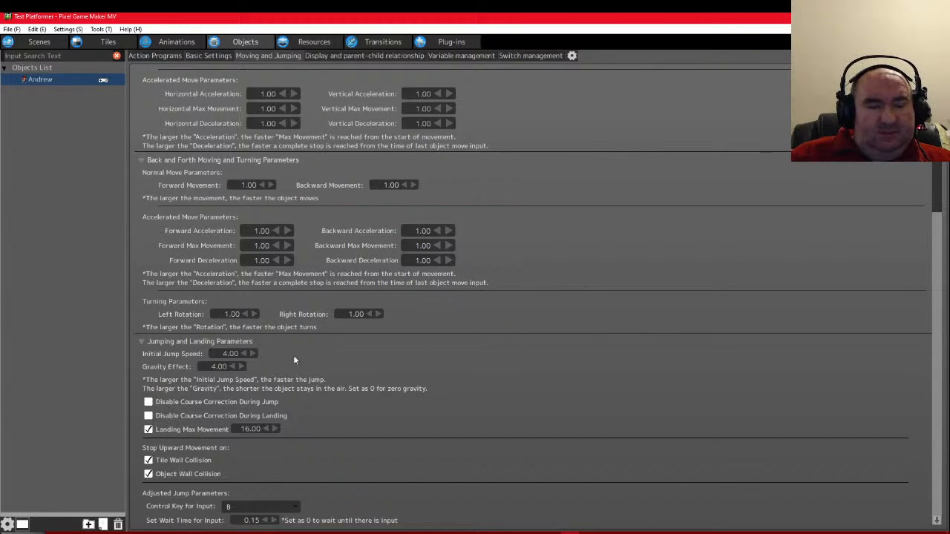
scroll(571, 226, "up", 4)
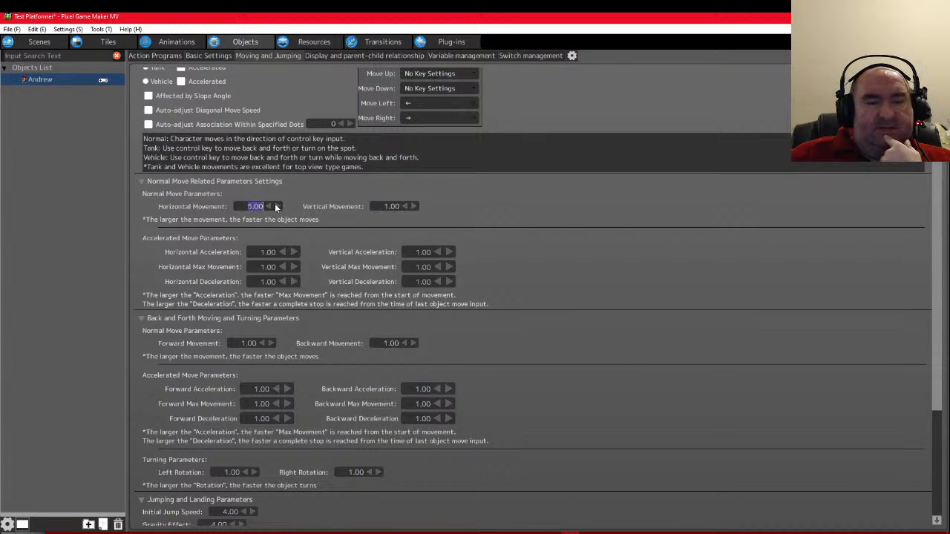
type("7")
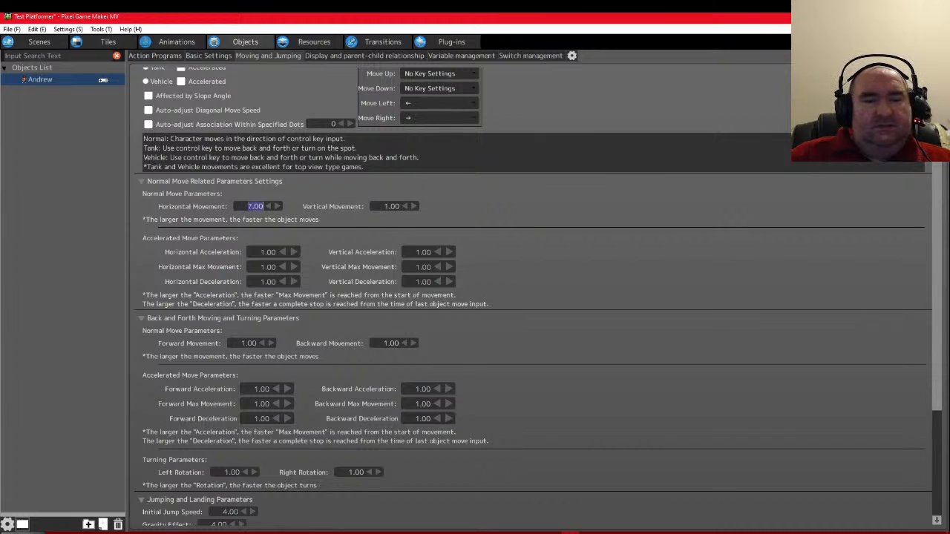
key("Return")
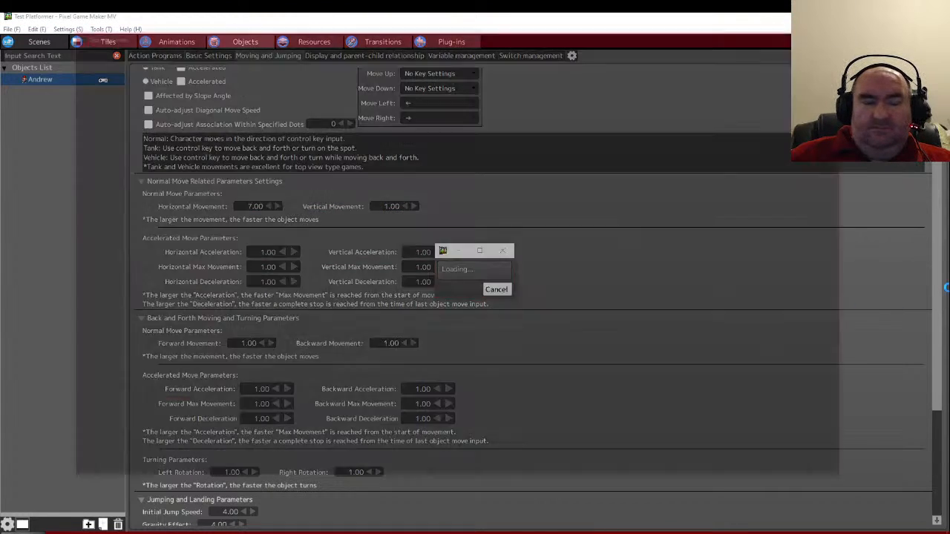
Test play a running jump to the right on the flat ground, close the game and set Horizontal Movement to 8.00
key("Right")
key("space")
key("Right")
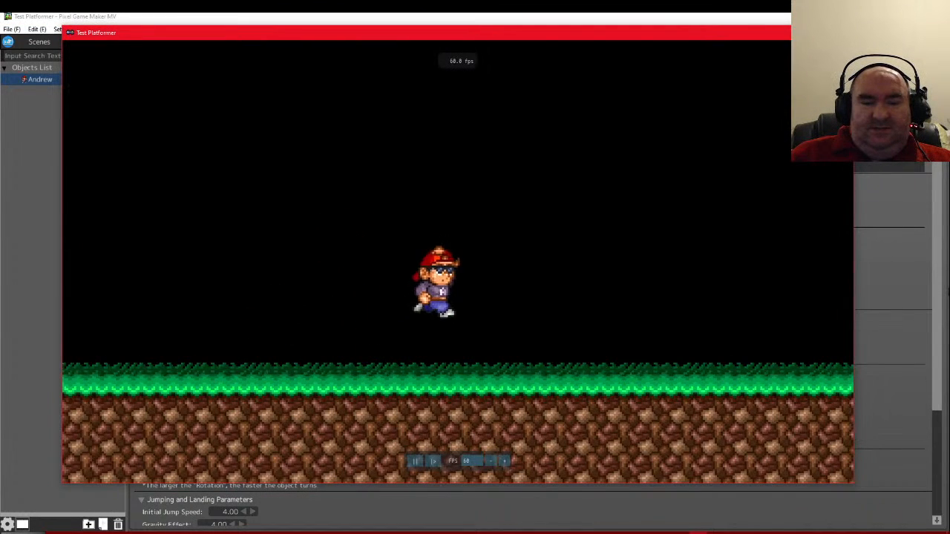
left_click(567, 20)
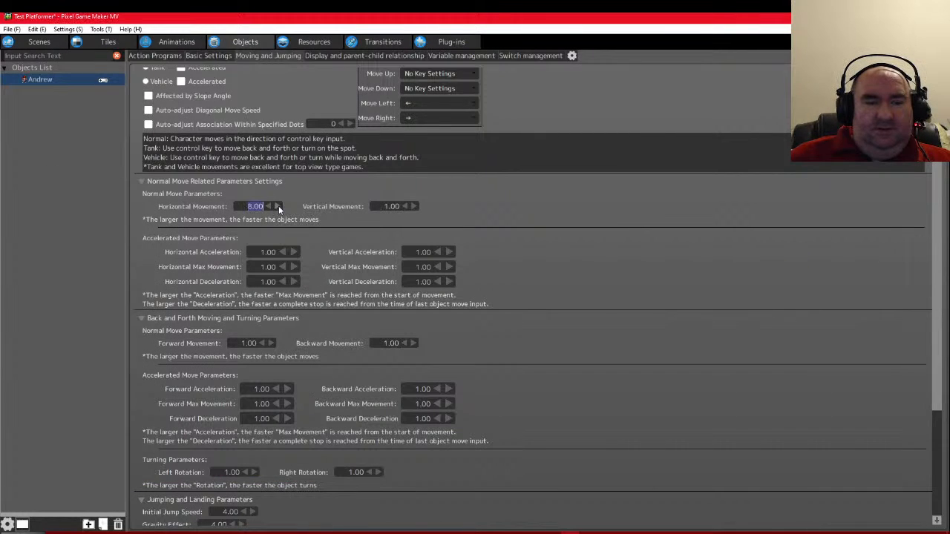
Set the player object's normal Horizontal Movement to 12.00 and start a test play
type("12")
key("Return")
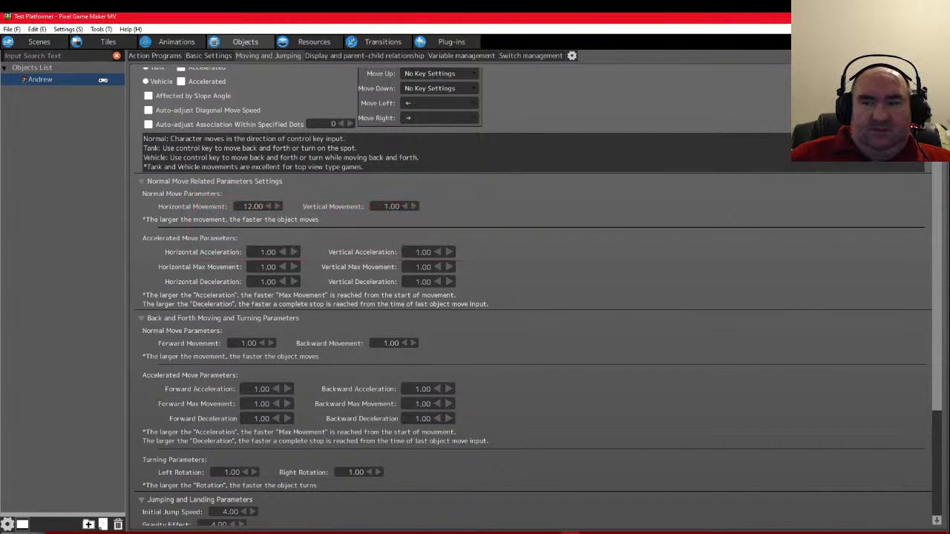
key("F5")
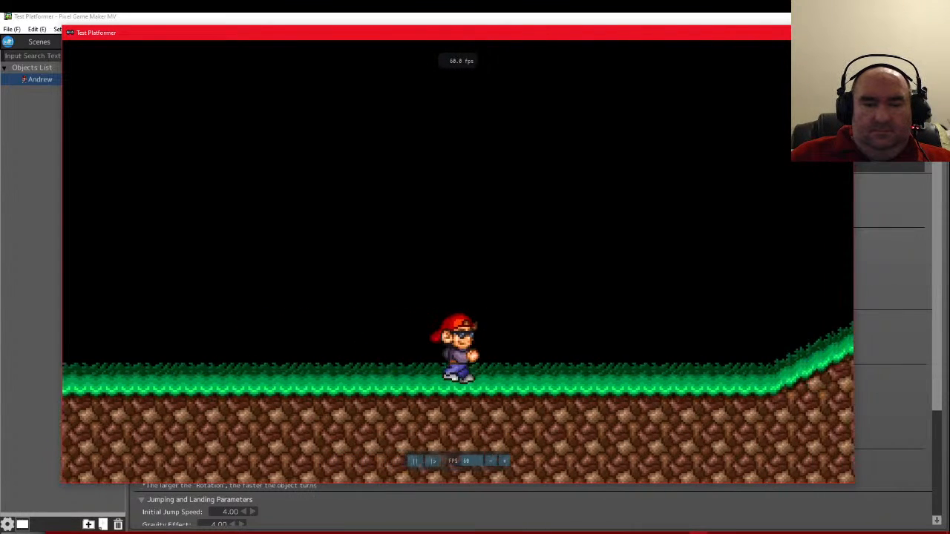
Run and jump right along the flat ground and up the slope, turning back once before climbing to the plateau
key("Right")
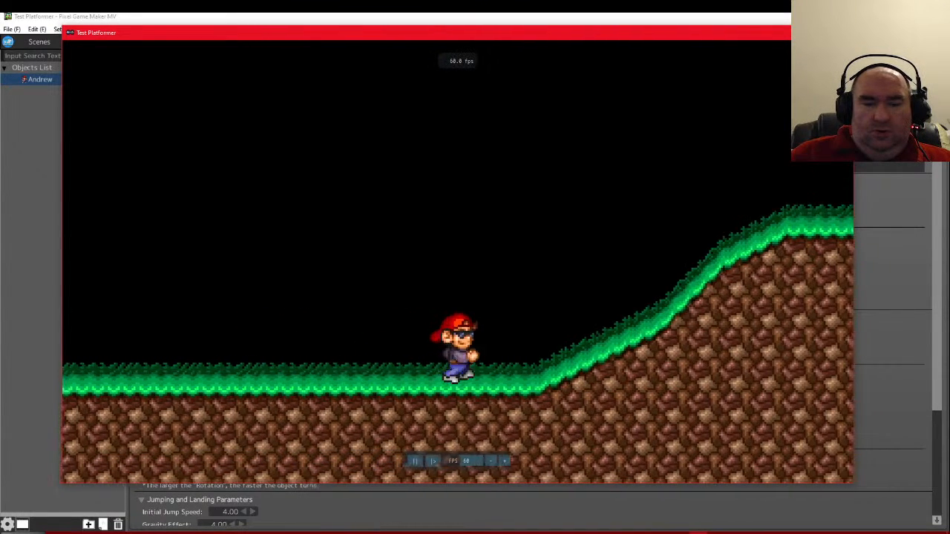
key("z")
key("Right")
key("z")
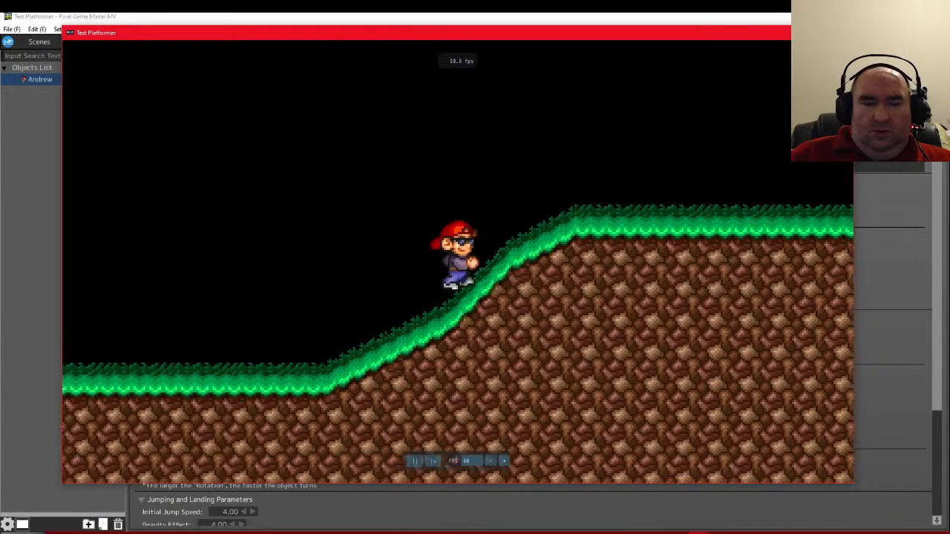
key("Left")
key("z")
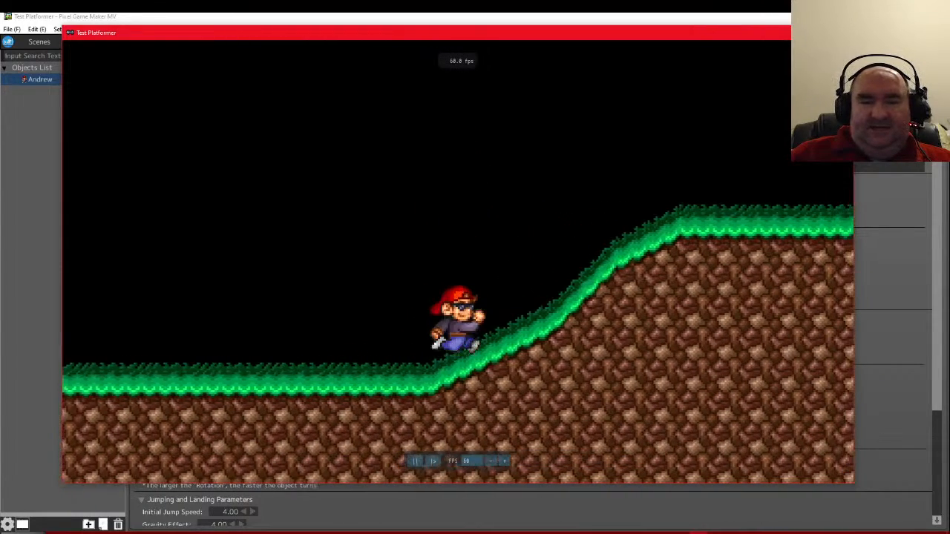
key("Right")
key("Right")
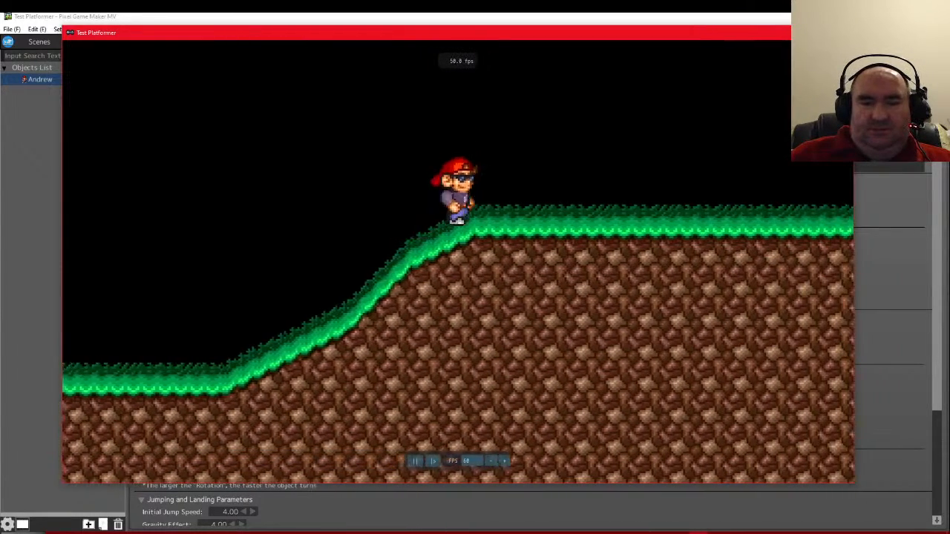
Run and jump right across the plateau and down its far slope
key("Right")
key("z")
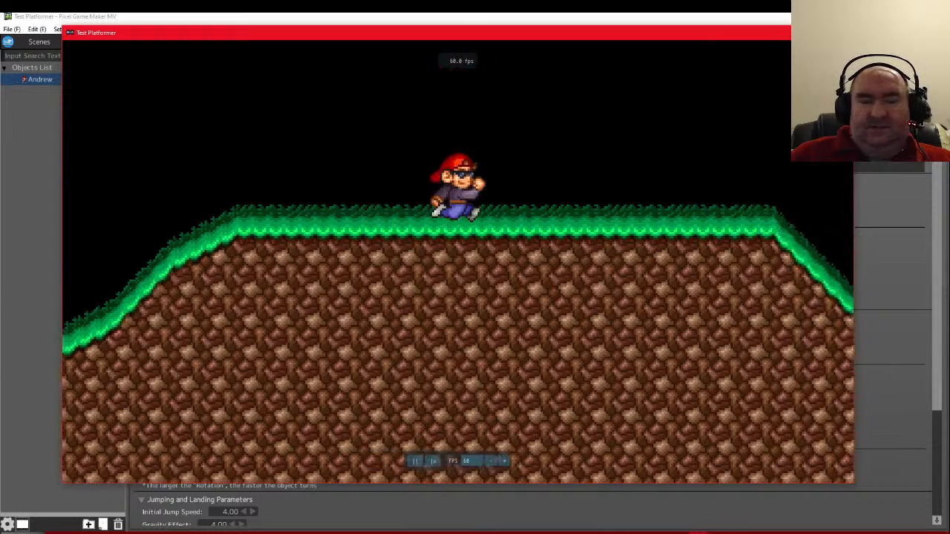
key("Right")
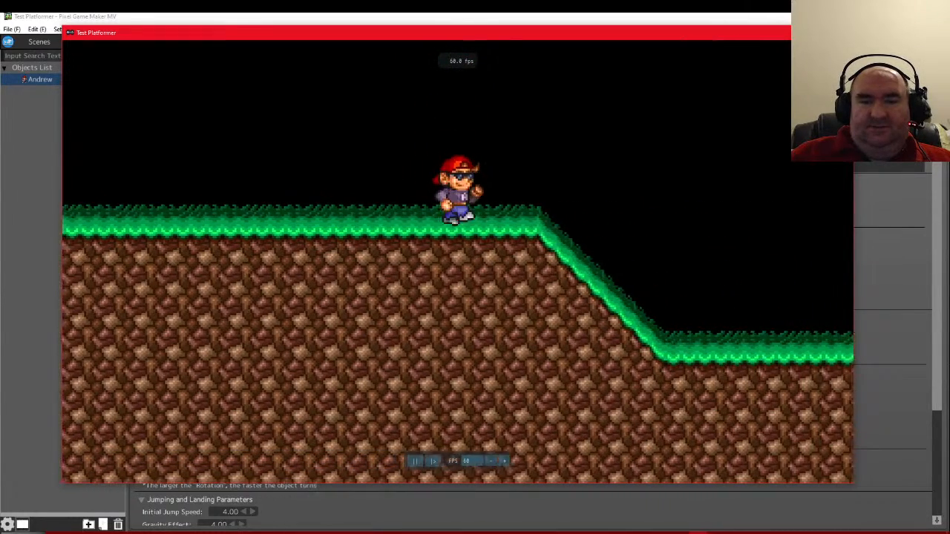
key("z")
key("Right")
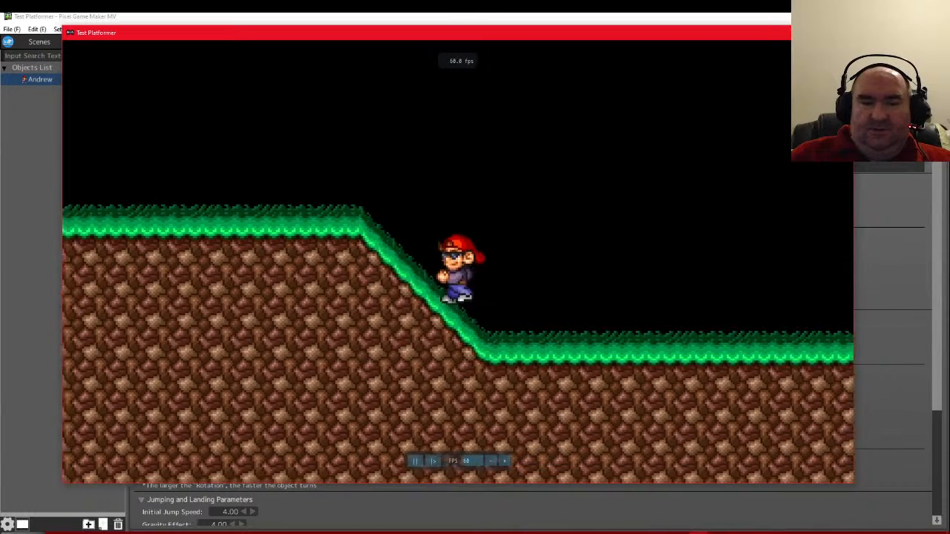
Run and jump back and forth between the plateau's edge and the foot of the far slope
key("Left")
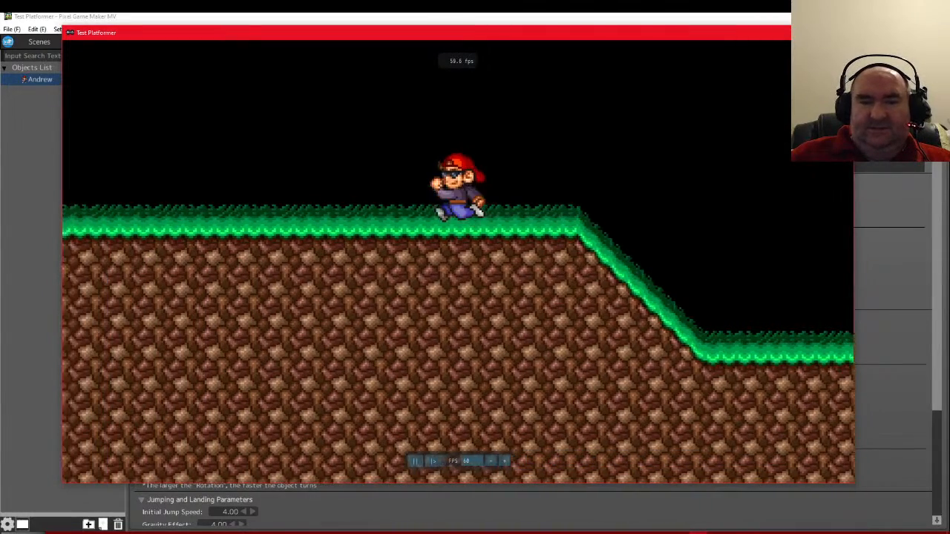
key("Right")
key("z")
key("Right")
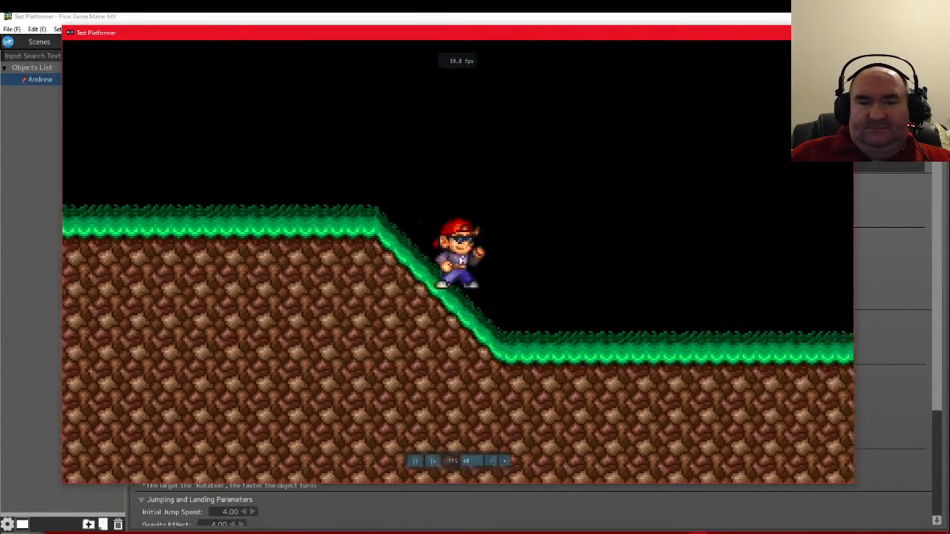
key("Left")
key("z")
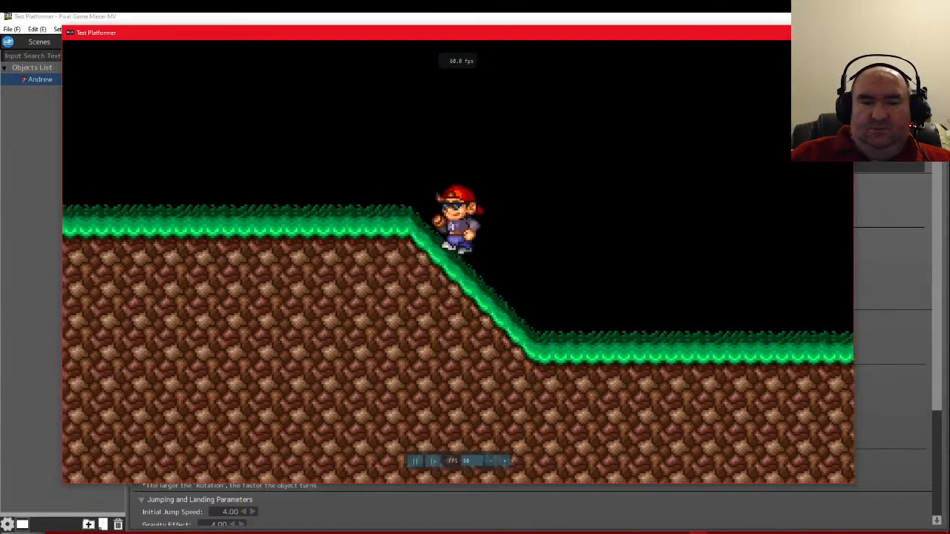
key("Right")
key("z")
key("Left")
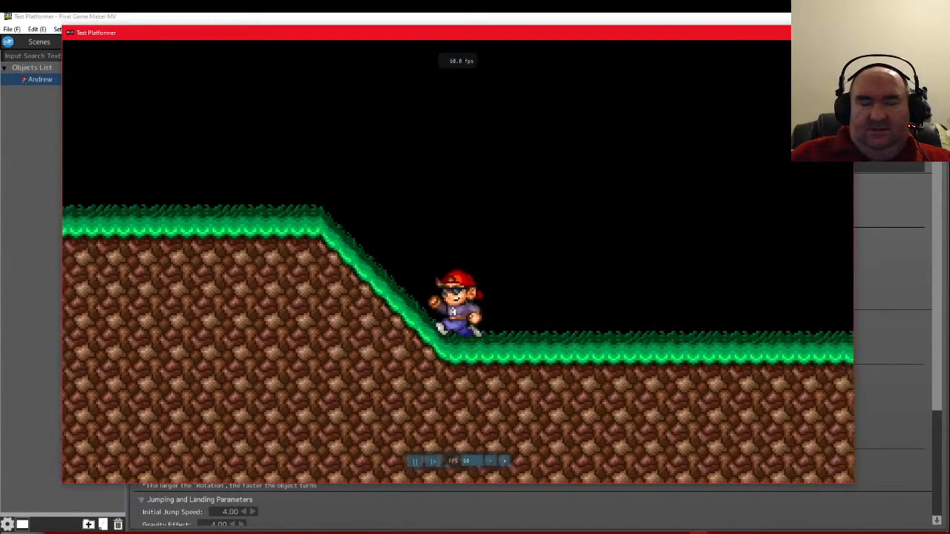
Jump at the foot of the far slope, run back left up and across the plateau, and close the game
key("Right")
key("z")
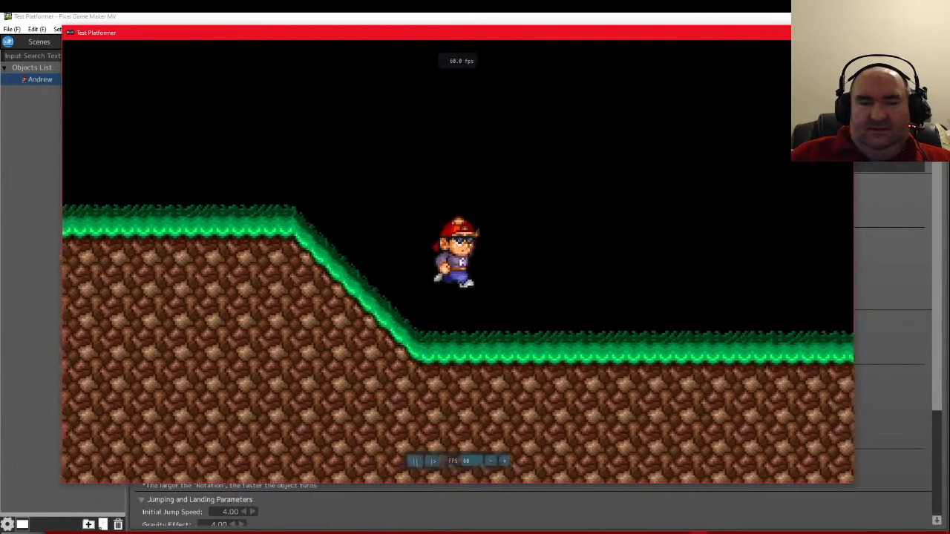
key("Left")
key("z")
key("Left")
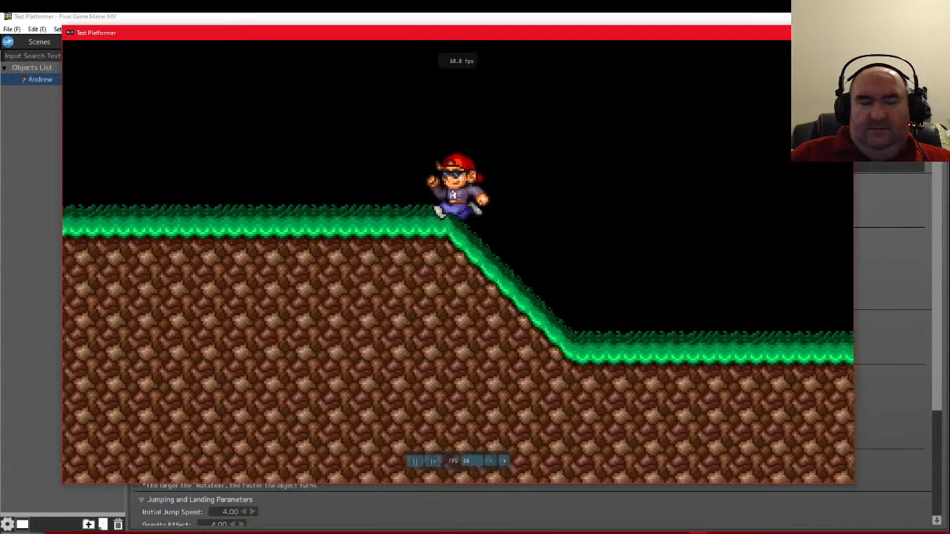
key("Left")
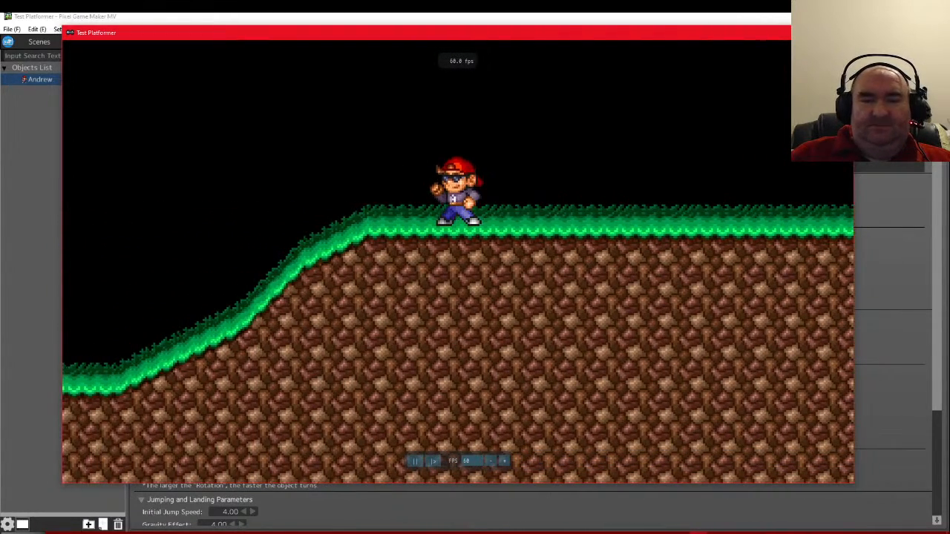
left_click(252, 19)
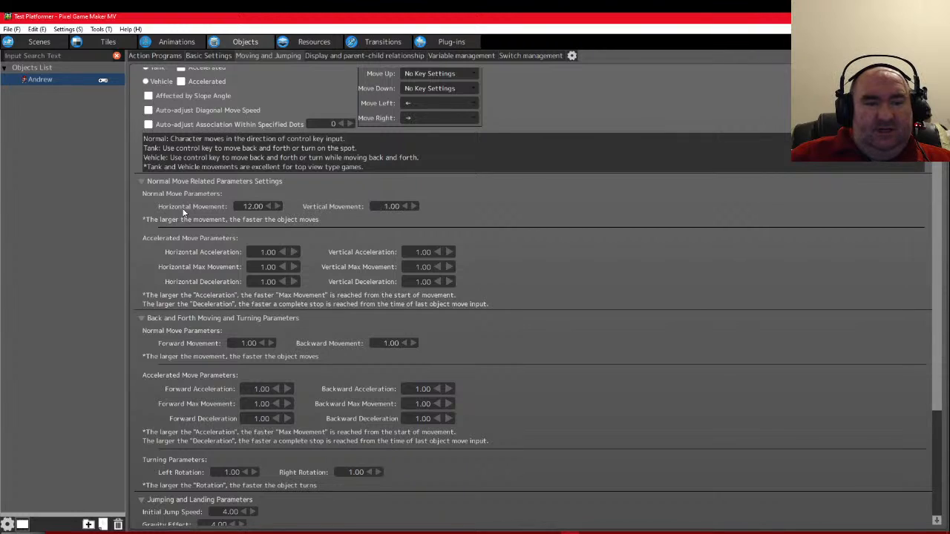
Set the normal Horizontal Movement to 51.00, test play moving on the flat ground and close the game
double_click(279, 207)
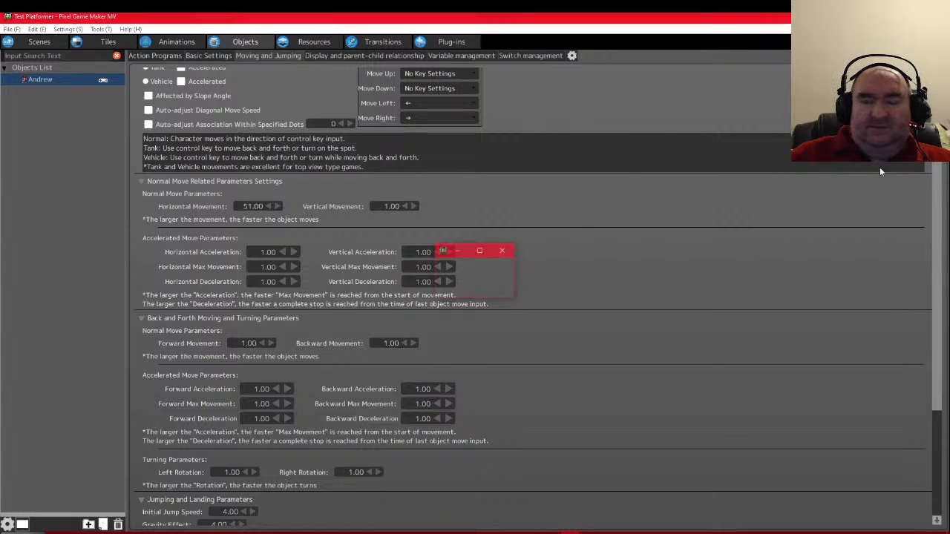
left_click(927, 41)
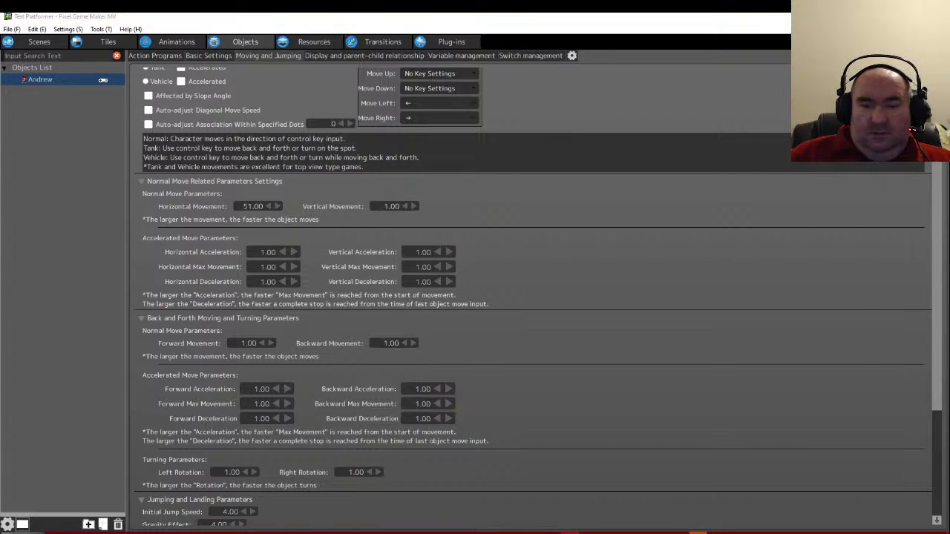
key("Right")
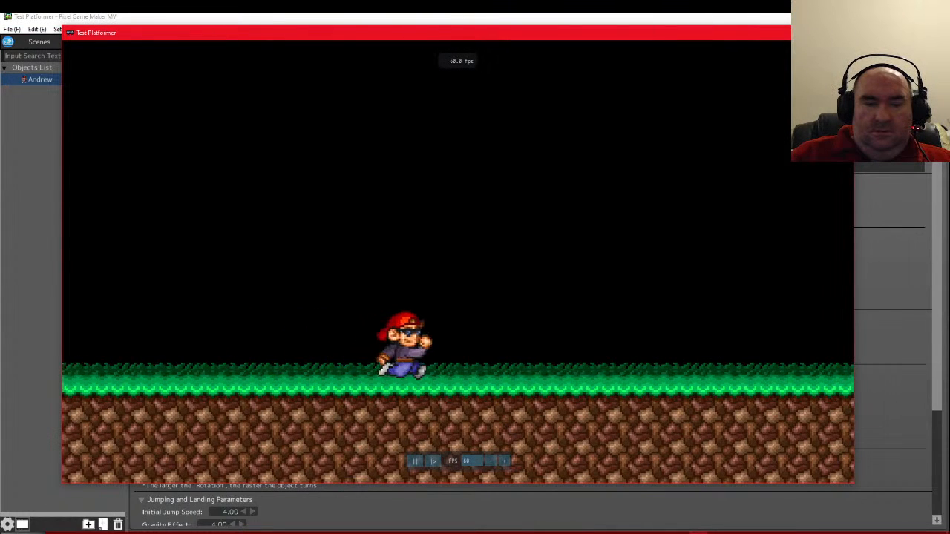
key("Right")
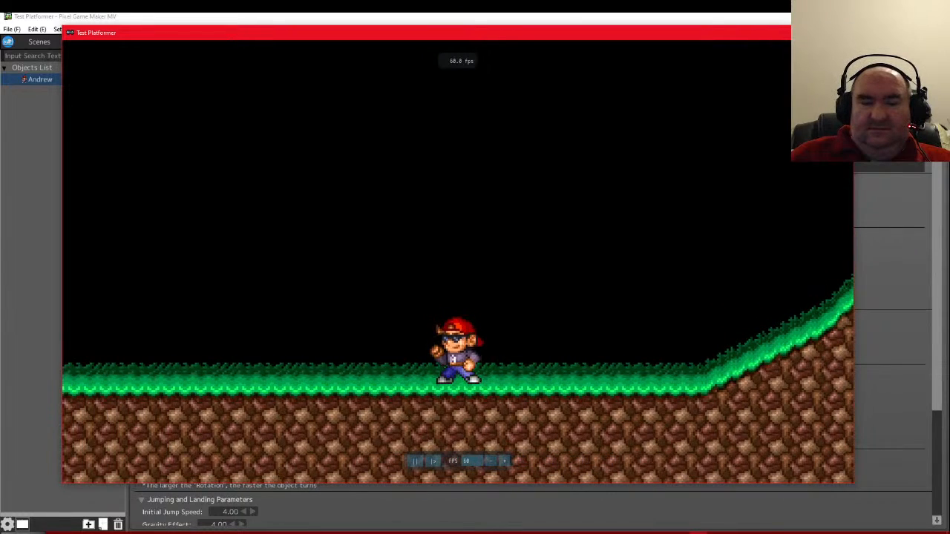
key("Escape")
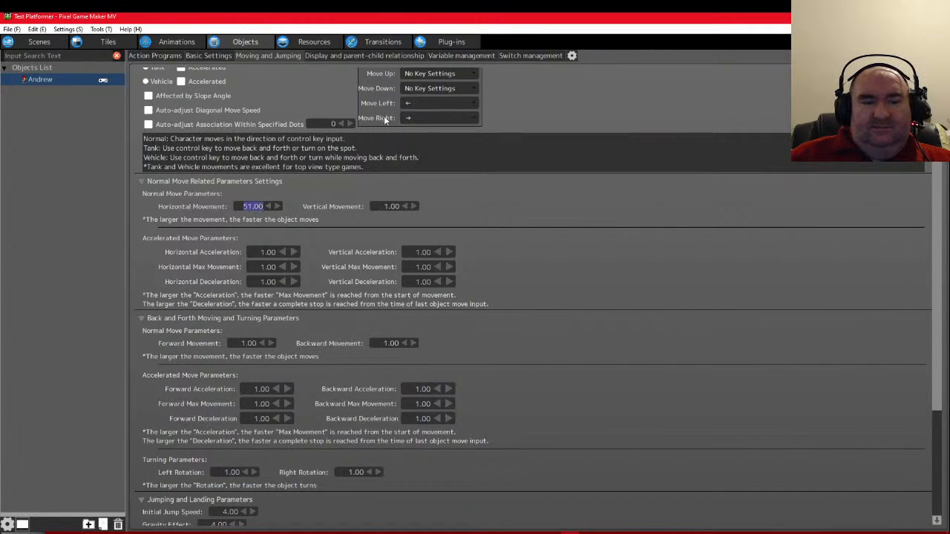
Set the normal Horizontal Movement to 4.00 and the Walk action's Change Horizontal Move Speed to 135%
type("4")
key("Return")
left_click(153, 55)
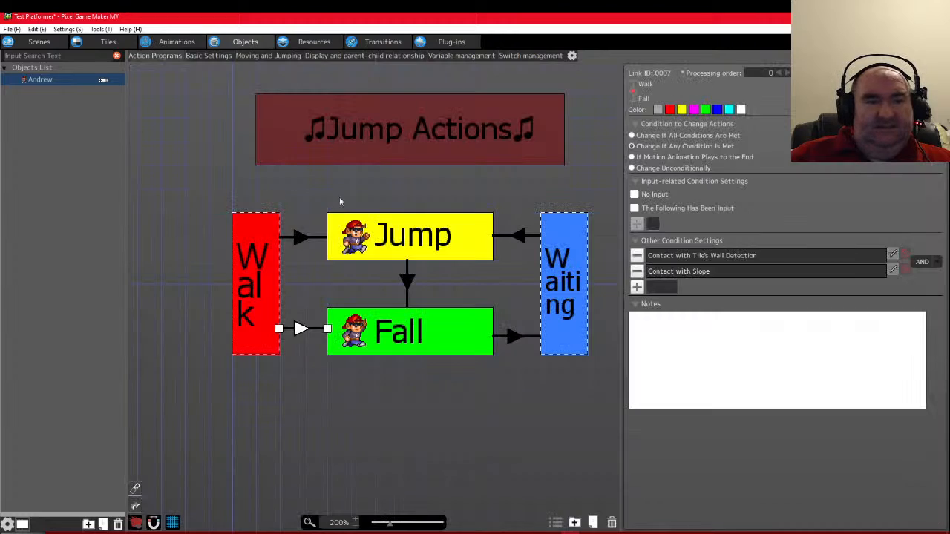
left_click(269, 297)
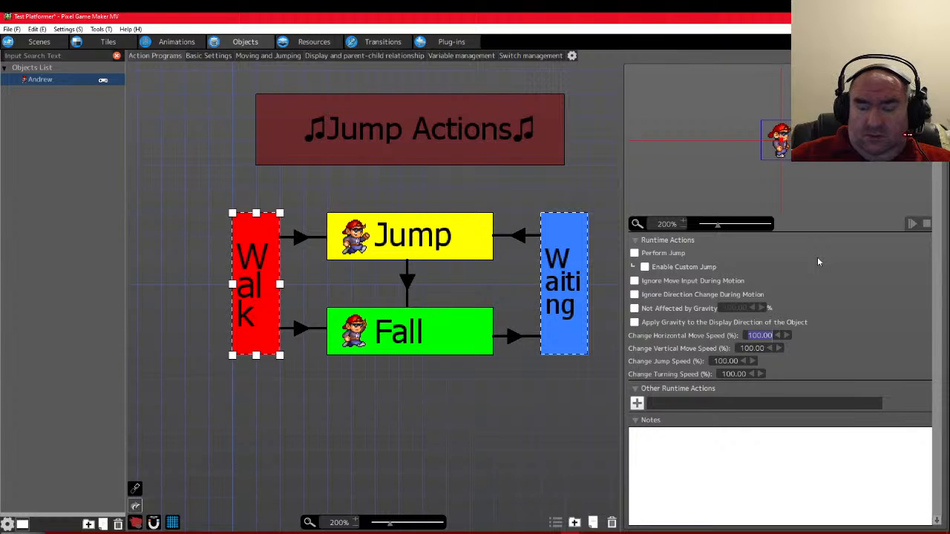
type("135")
key("Return")
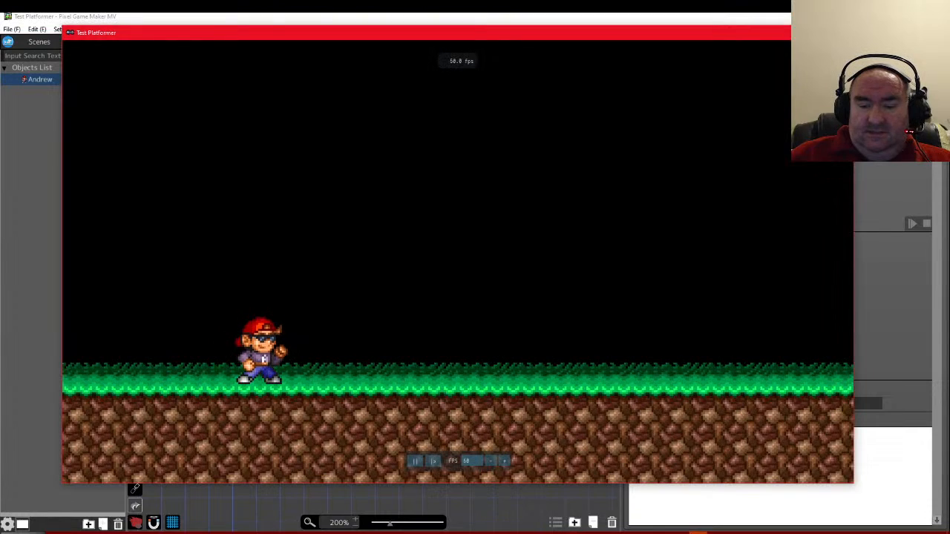
Test play running jumps up the slope, close the game and set the Walk action's Change Horizontal Move Speed to 150%
key("Right")
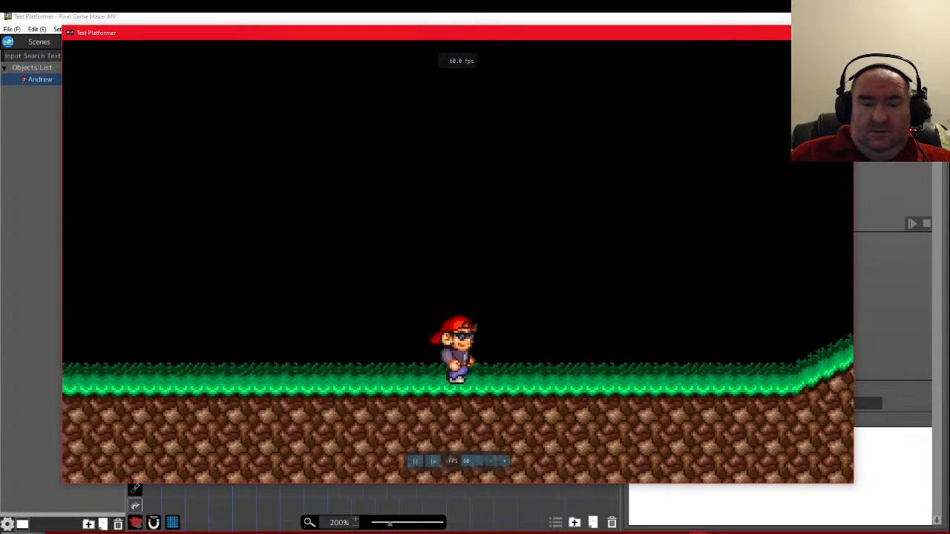
key("z")
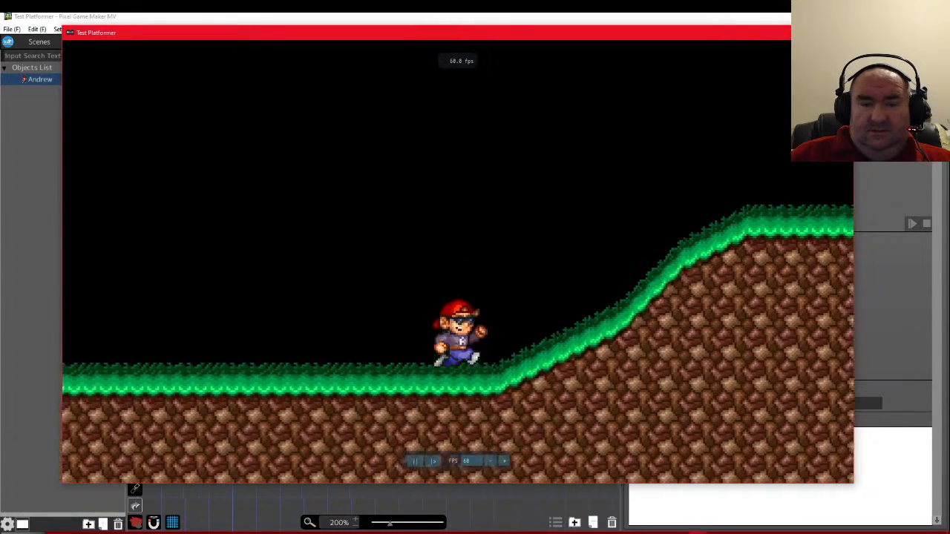
key("z")
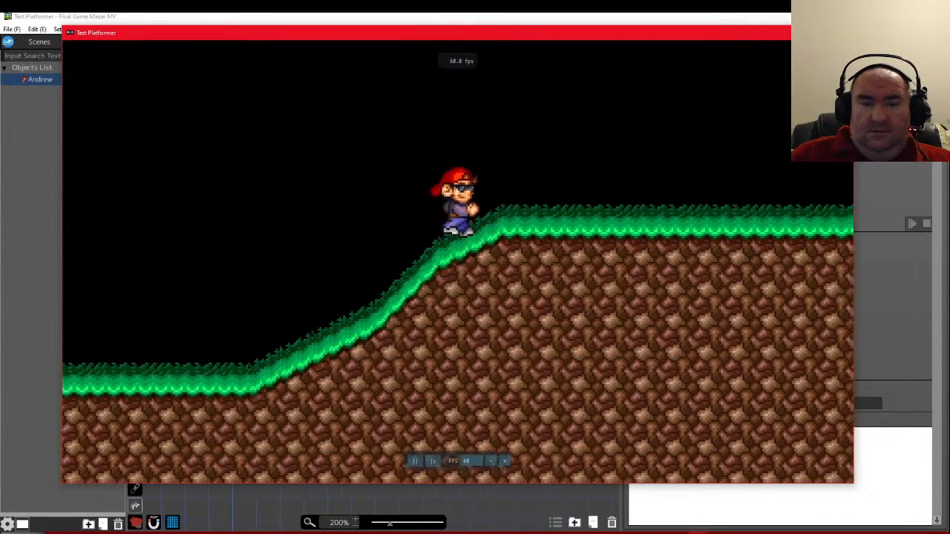
key("z")
key("Escape")
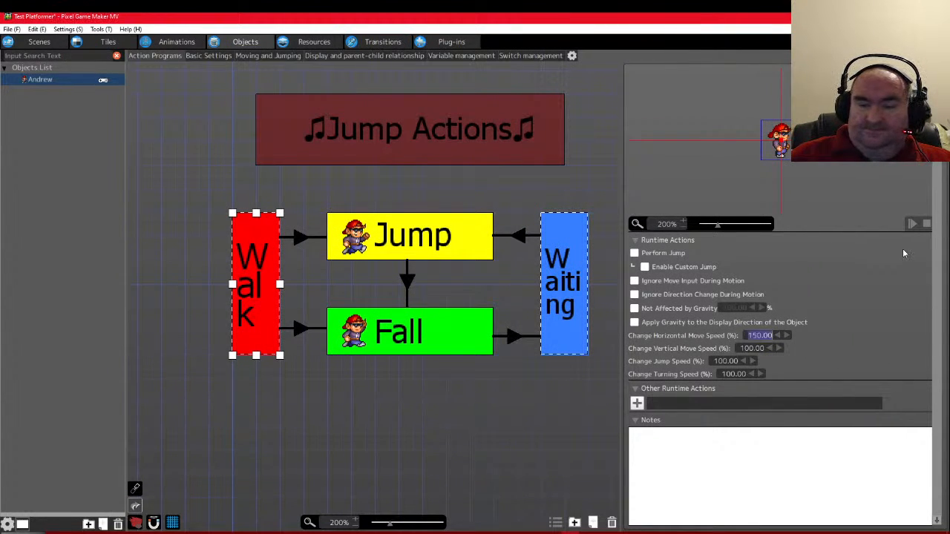
Set the Jump action's Change Horizontal Move Speed to 150%, test play running jumps up the slope and across the plateau, and close the game
left_click(409, 251)
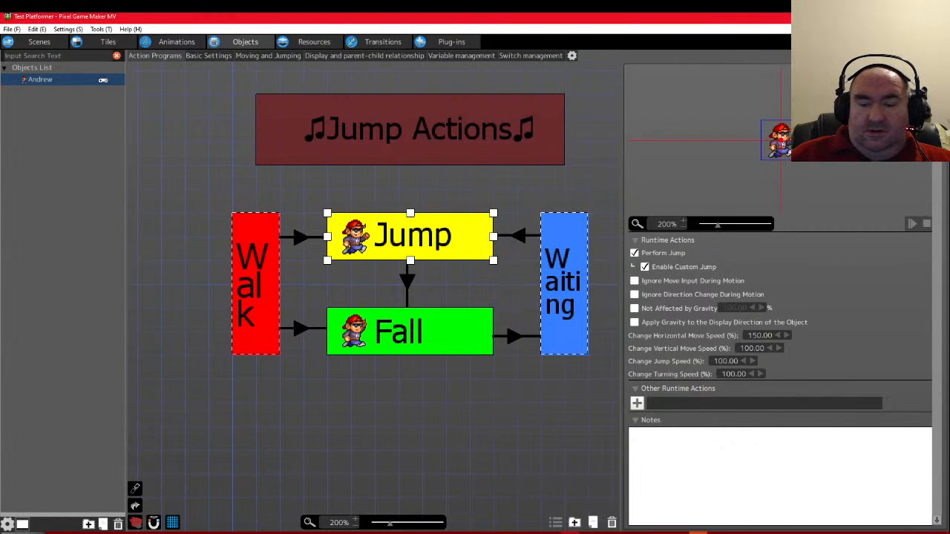
key("Right")
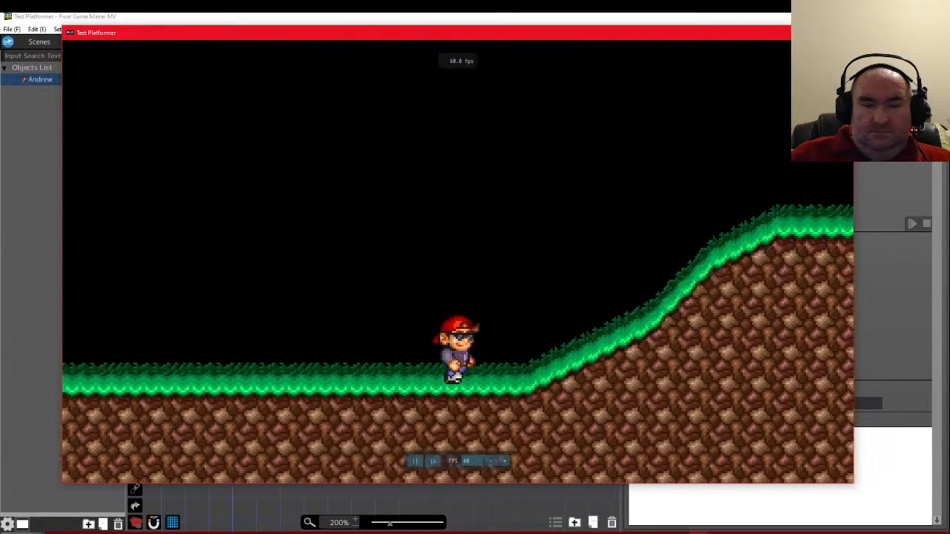
key("space")
key("Right")
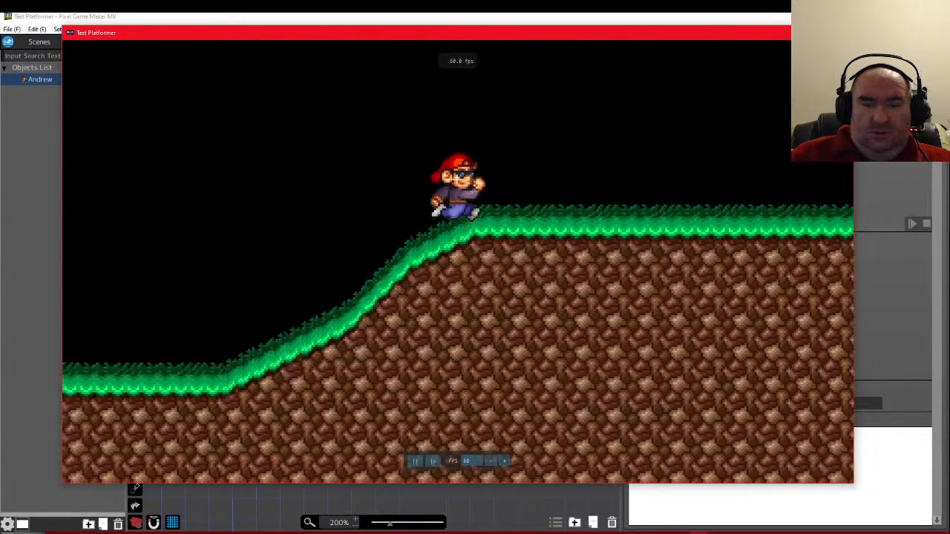
key("space")
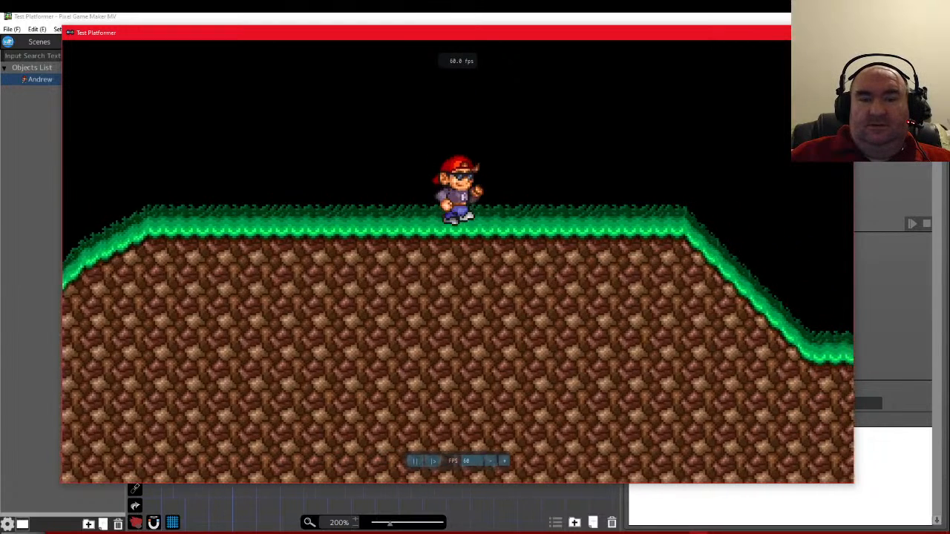
key("space")
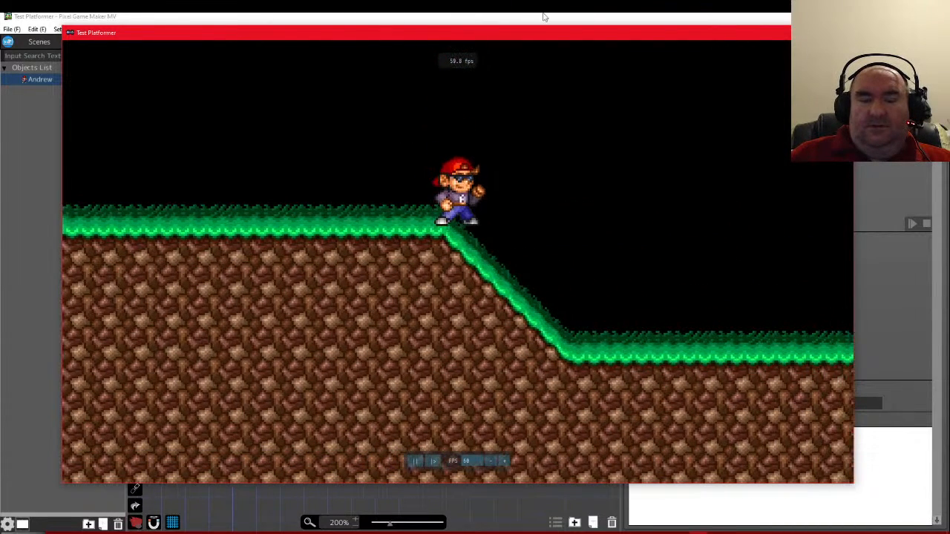
key("Escape")
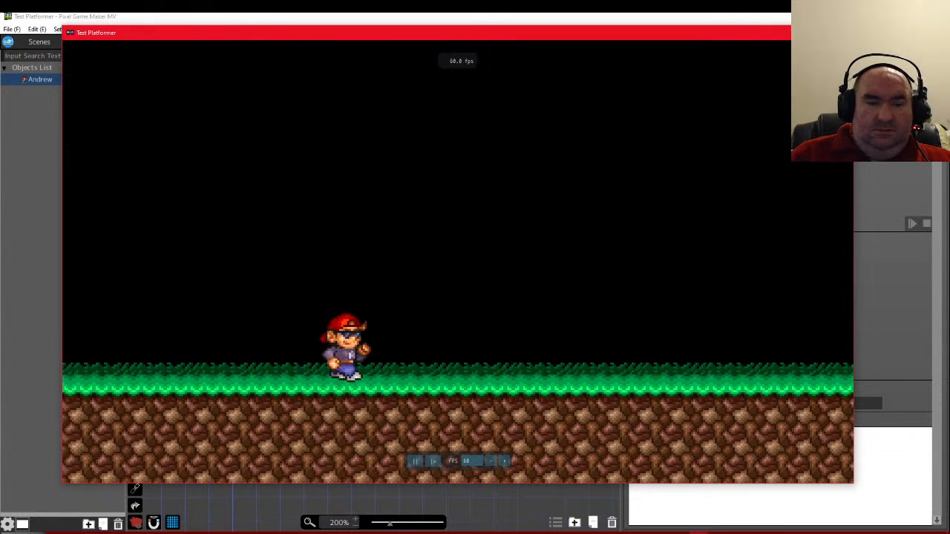
Test play running jumps up the slope, across the plateau and down the far slope, then turn back to jump onto the plateau
key("Right")
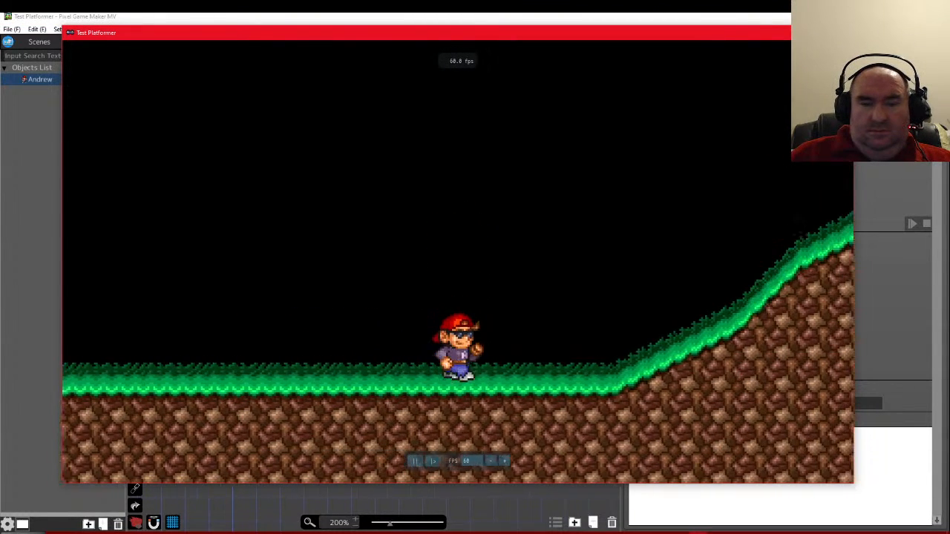
key("z")
key("z")
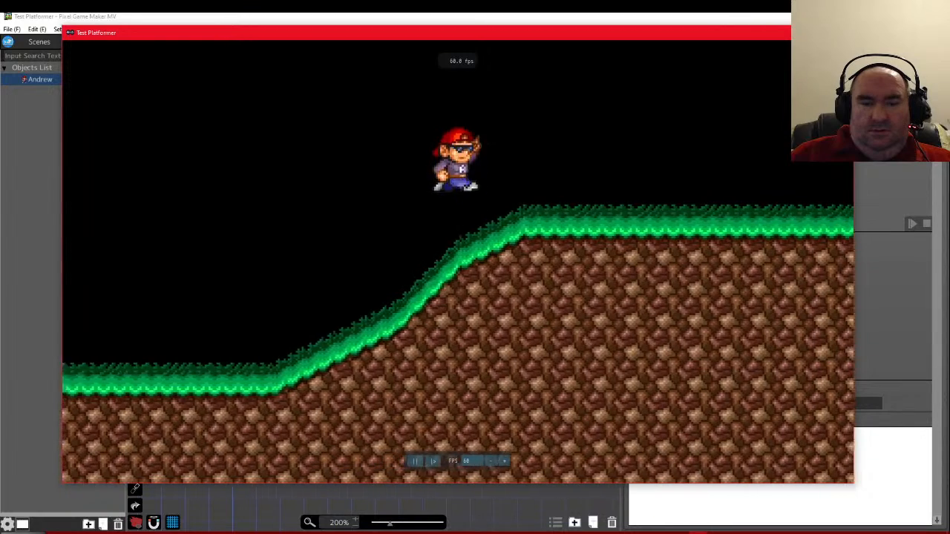
key("z")
key("z")
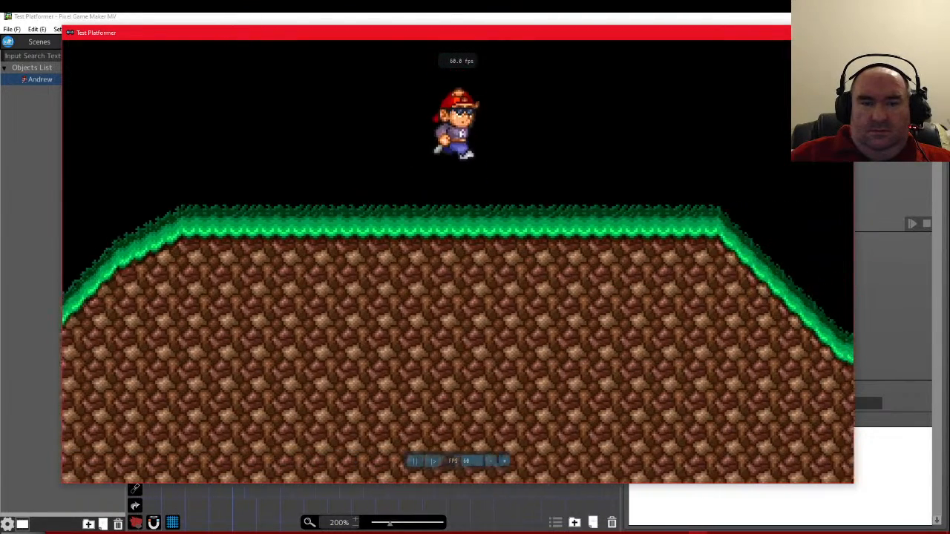
key("z")
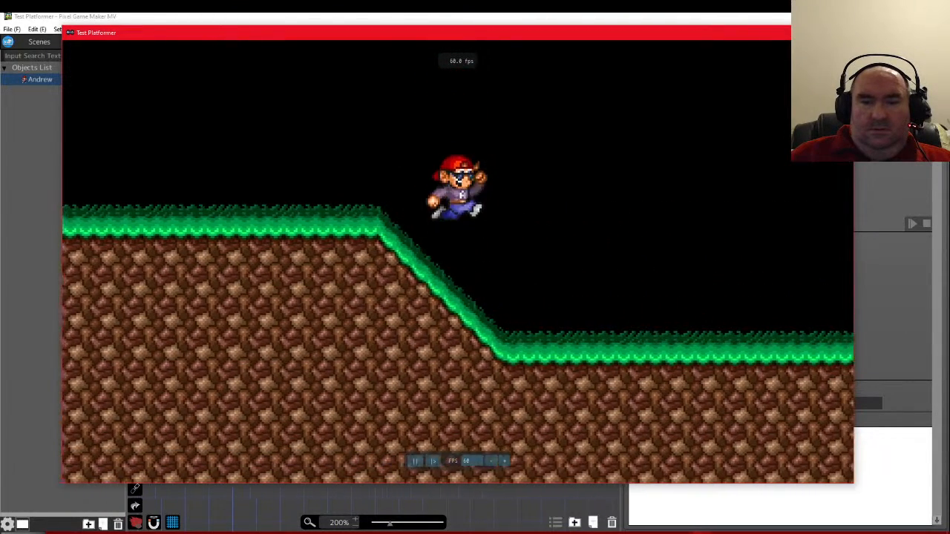
key("z")
key("Left")
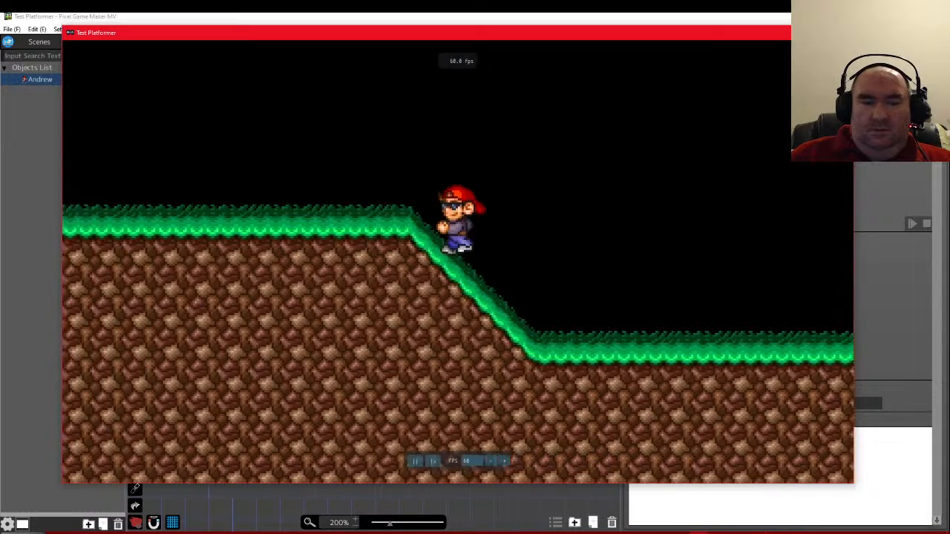
key("z")
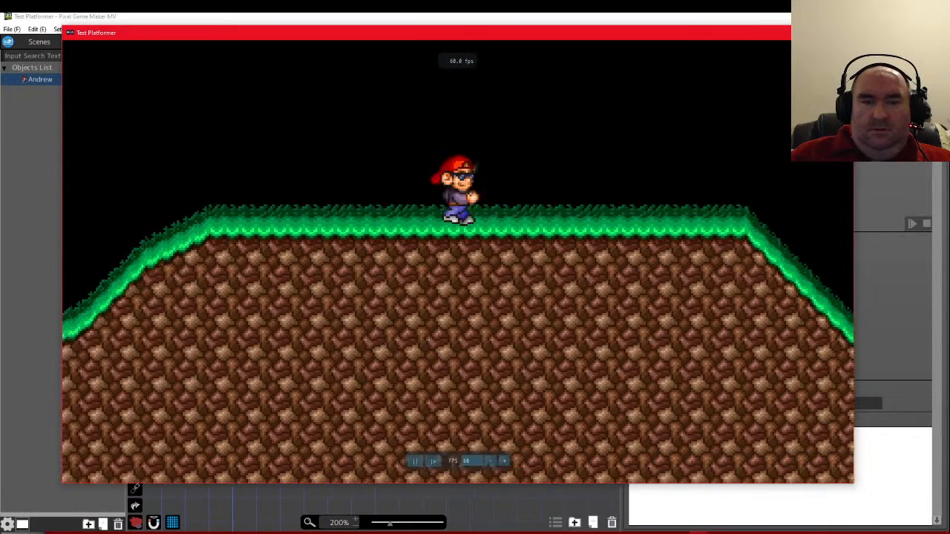
Test the character's walking and jumping in both directions across the hill and slopes, and close the test game
key("Right")
key("z")
key("z")
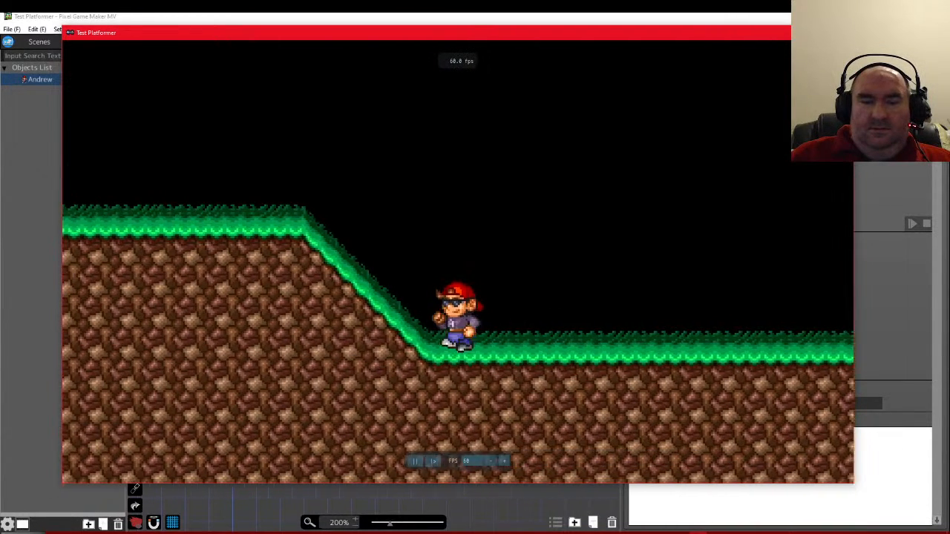
key("Left")
key("space")
key("space")
key("space")
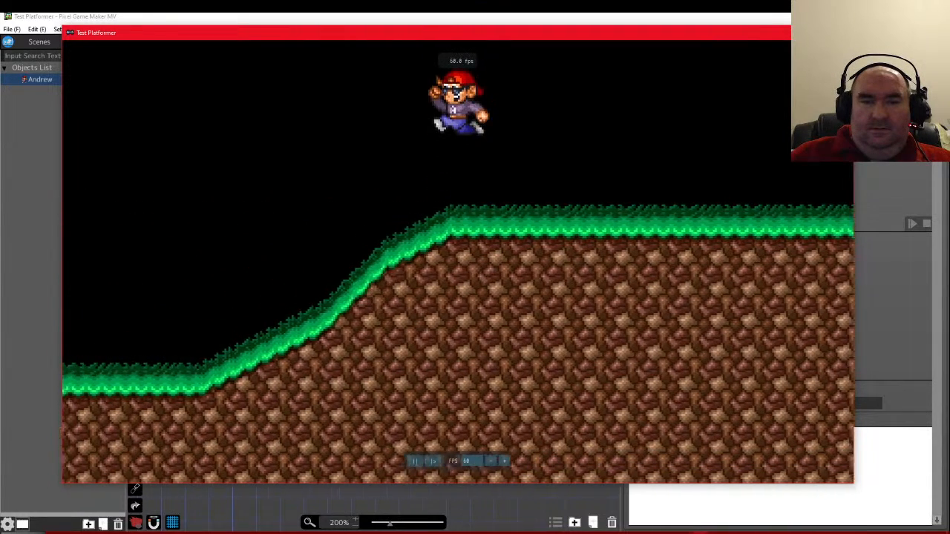
key("space")
key("space")
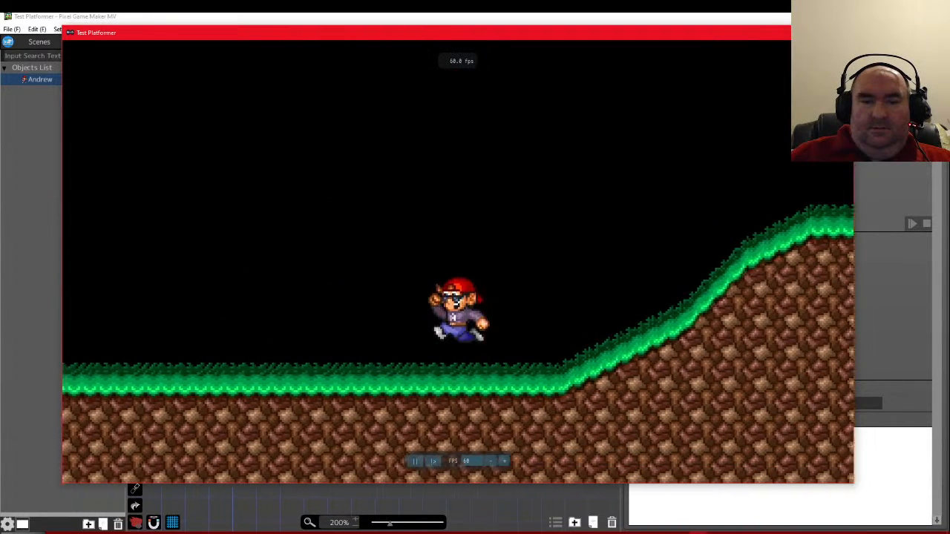
key("space")
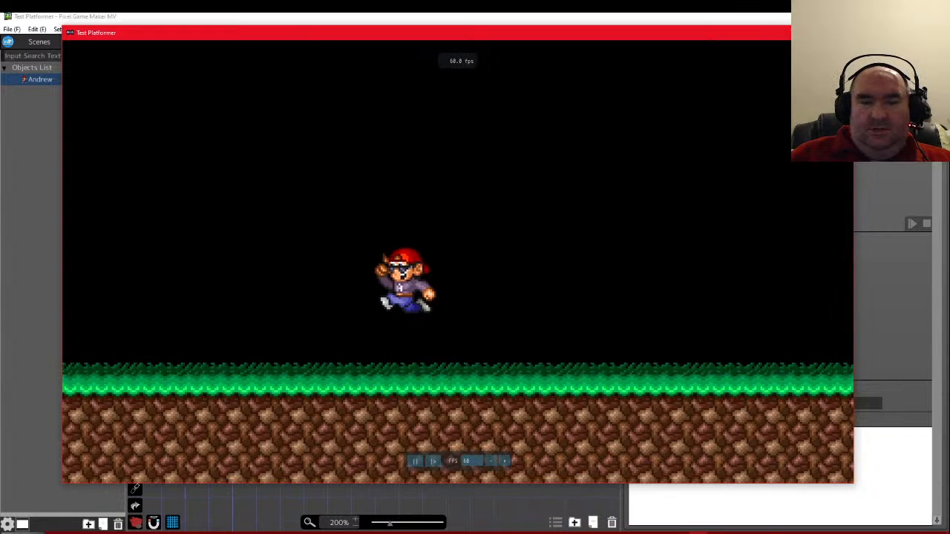
key("space")
key("Right")
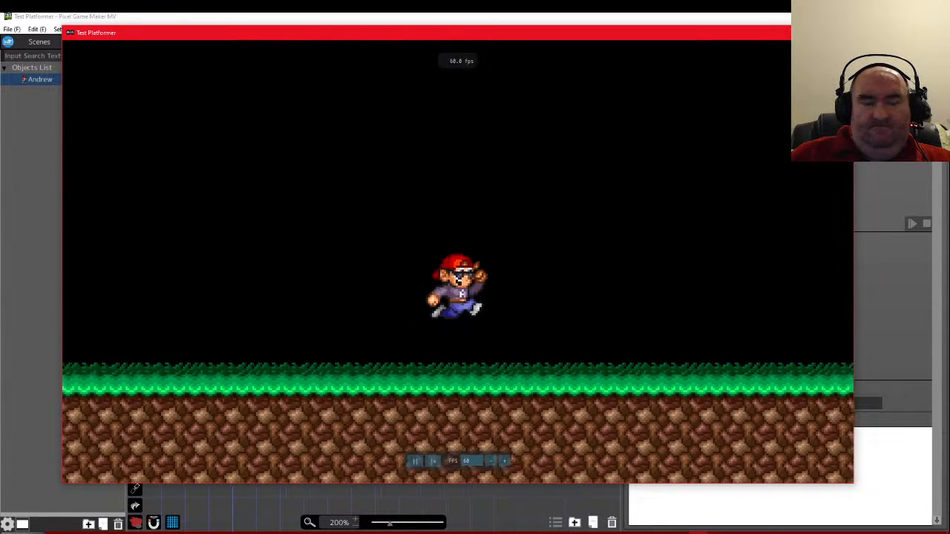
key("space")
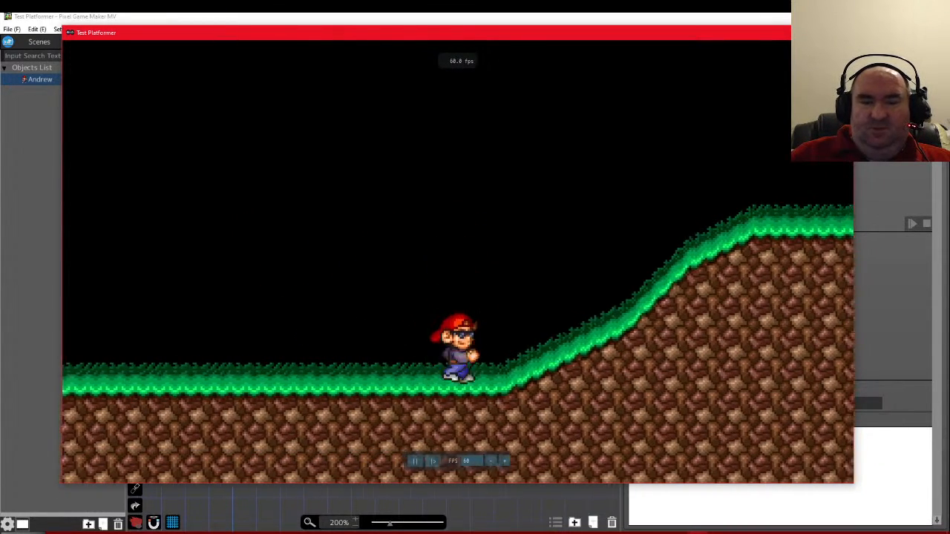
key("space")
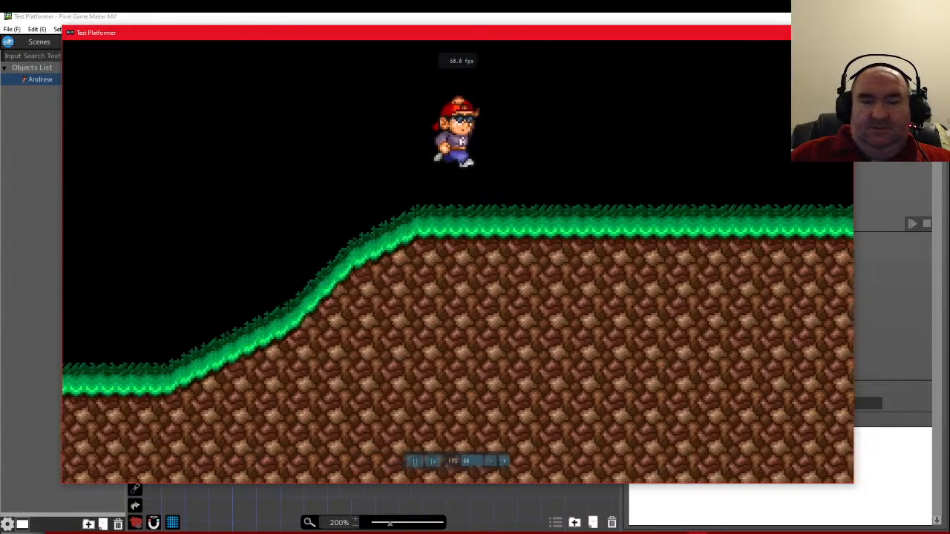
key("space")
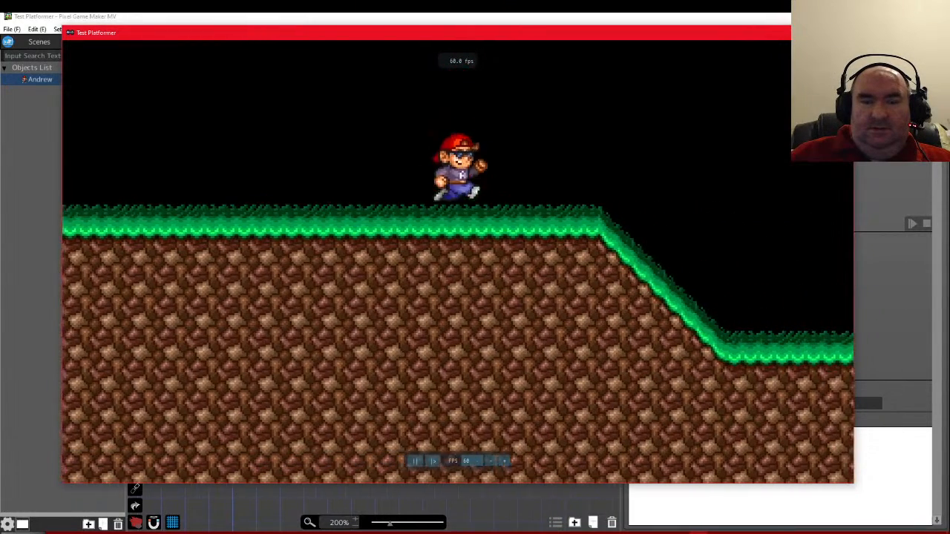
key("space")
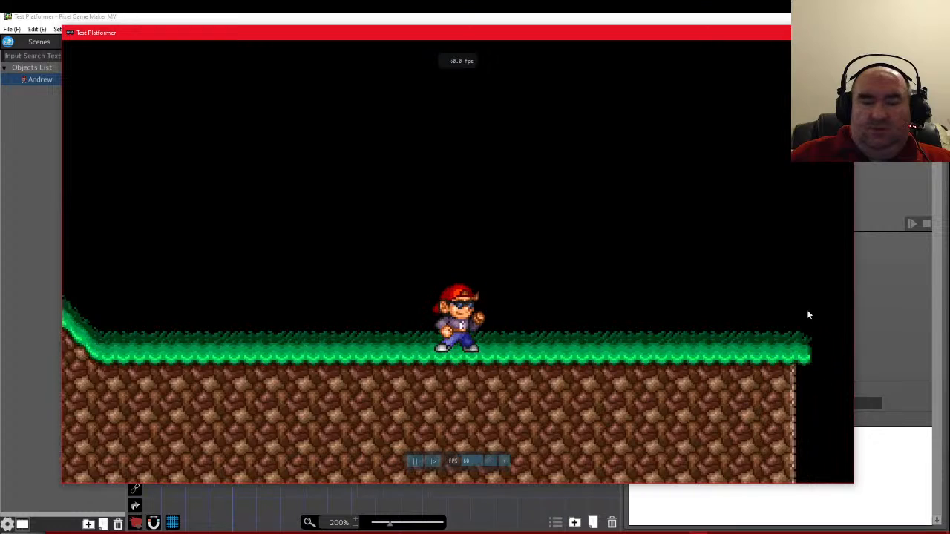
left_click(841, 33)
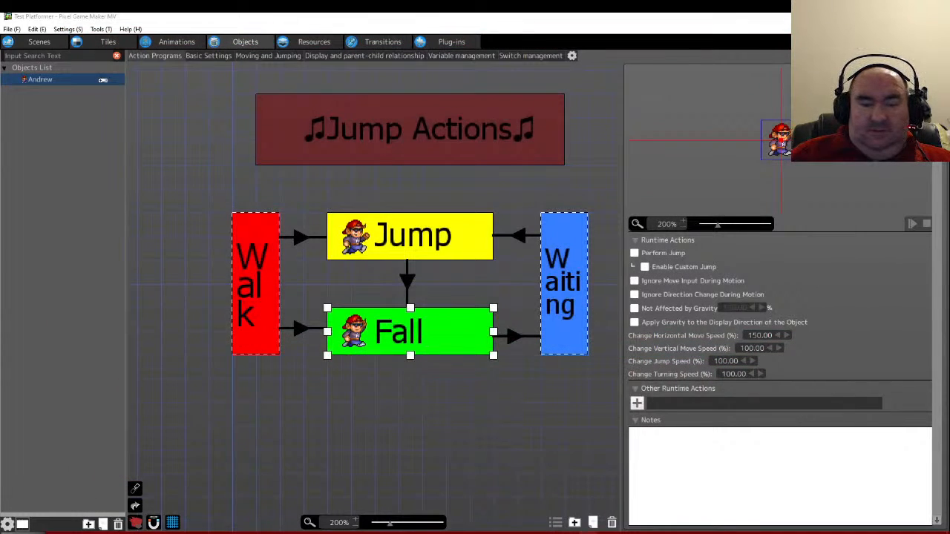
key("alt+Tab")
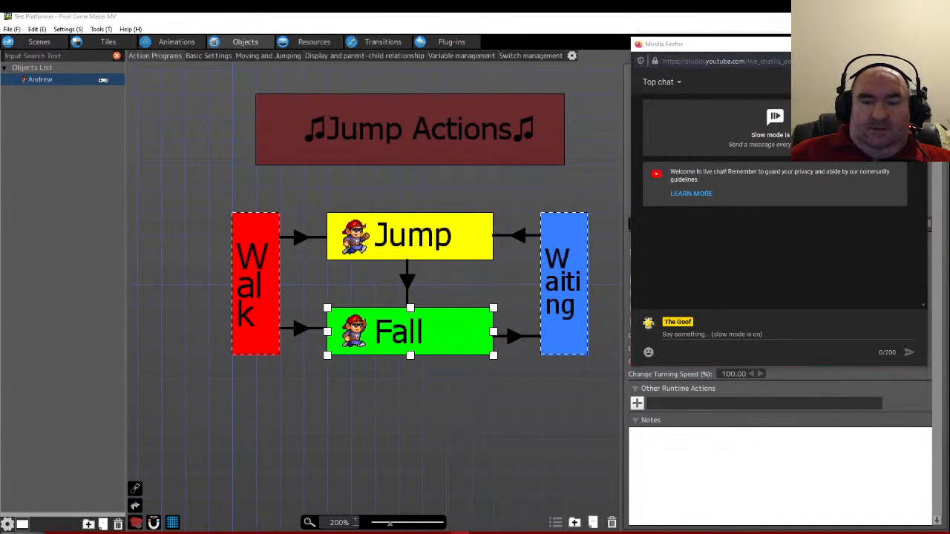
key("alt+Tab")
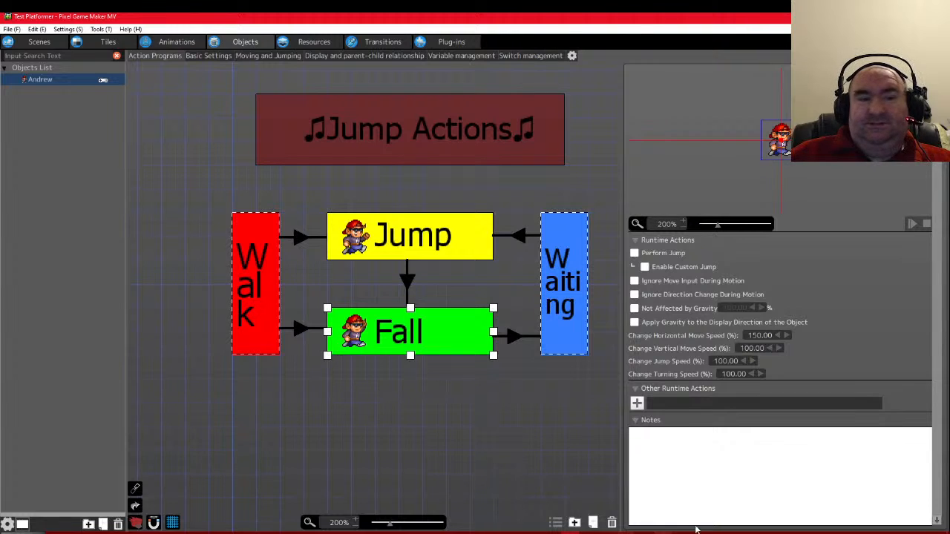
key("alt+Tab")
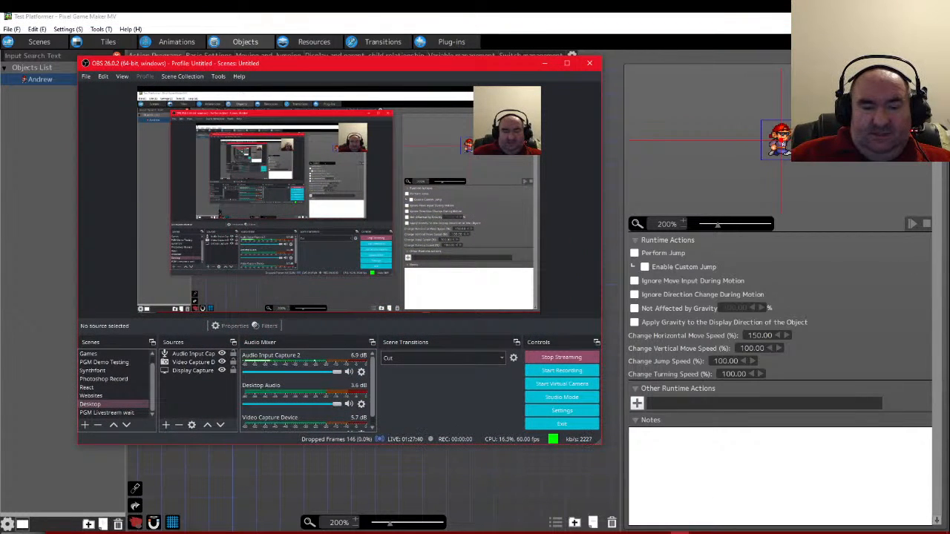
key("alt+Tab")
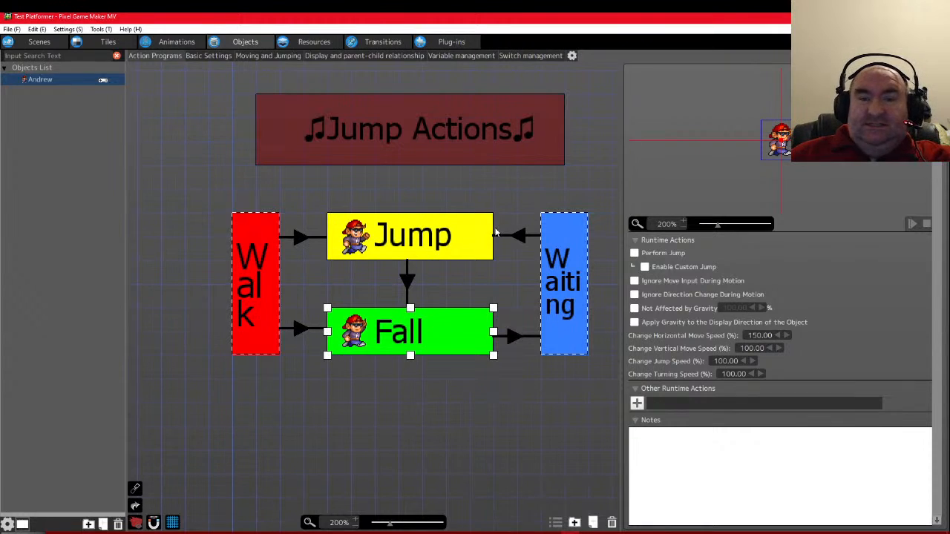
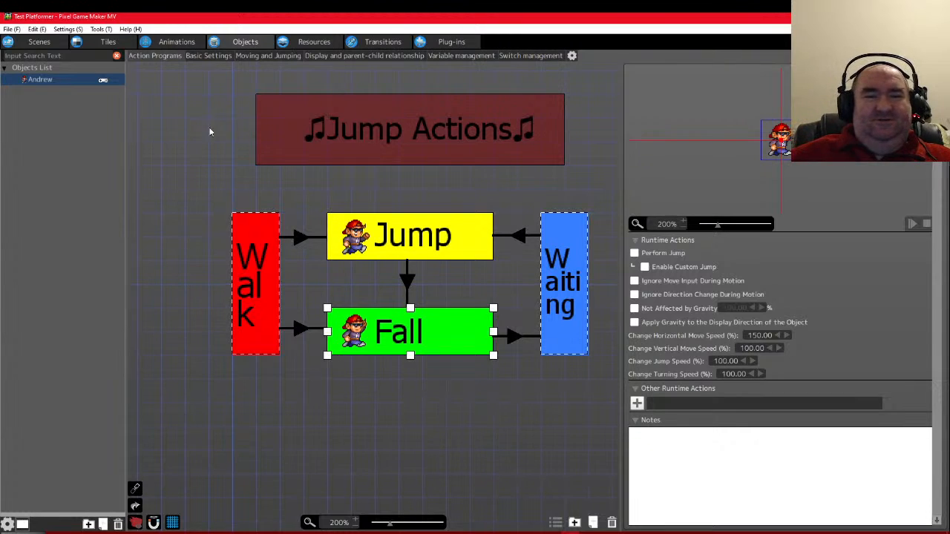
Examine the player's starting area on the Main layer of scene001
left_click(40, 41)
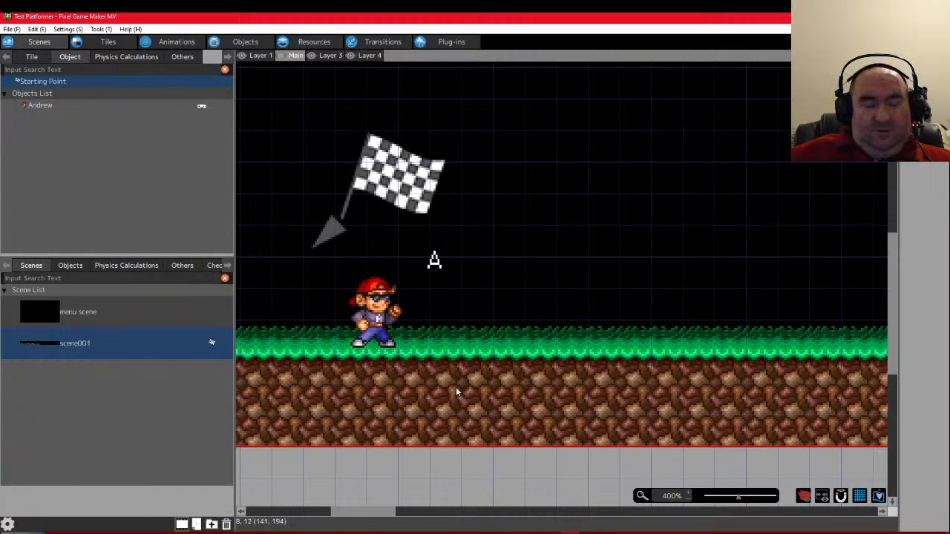
scroll(456, 387, "up", 2)
scroll(459, 385, "down", 1)
scroll(456, 374, "right", 1)
scroll(457, 373, "left", 2)
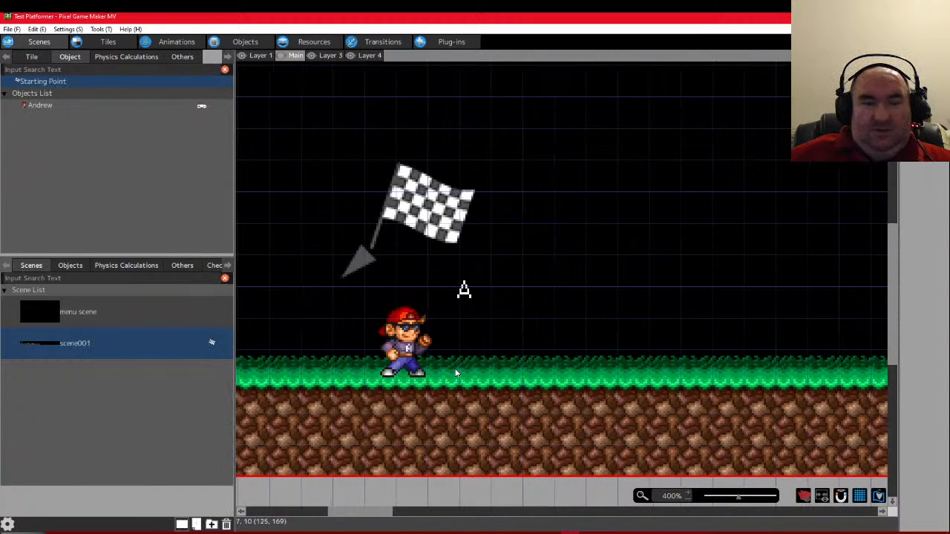
scroll(457, 373, "down", 1)
scroll(457, 373, "down", 2, "ctrl")
scroll(447, 352, "up", 2, "ctrl")
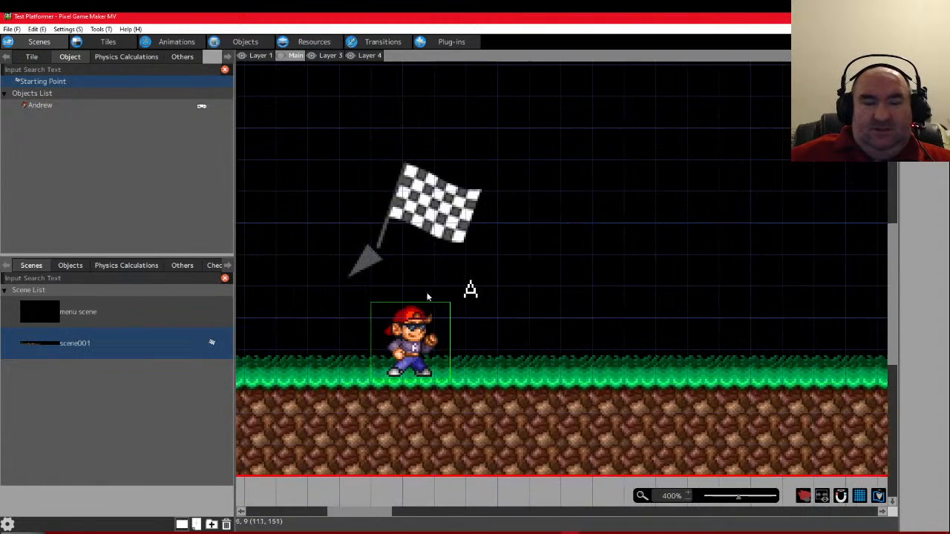
Start adding a sound effect to the project's sound effect resources
left_click(312, 42)
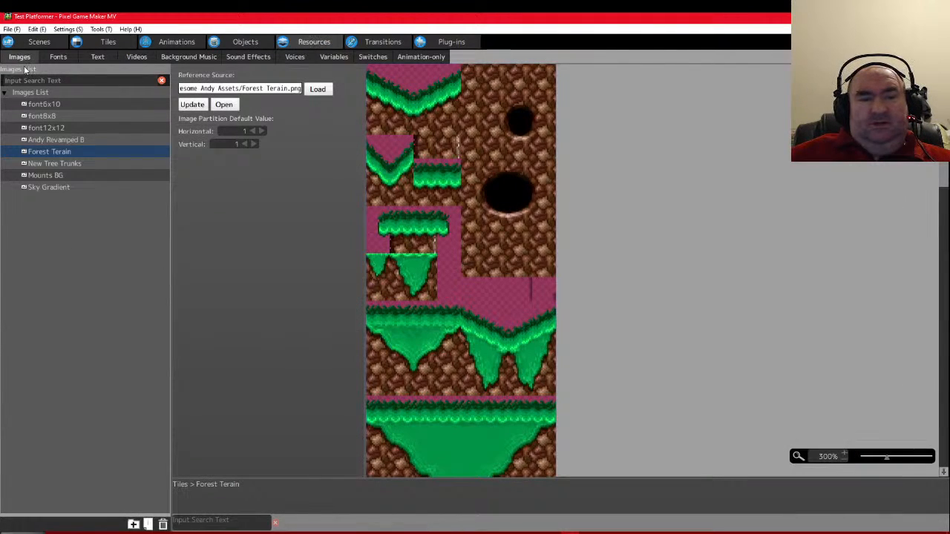
left_click(249, 57)
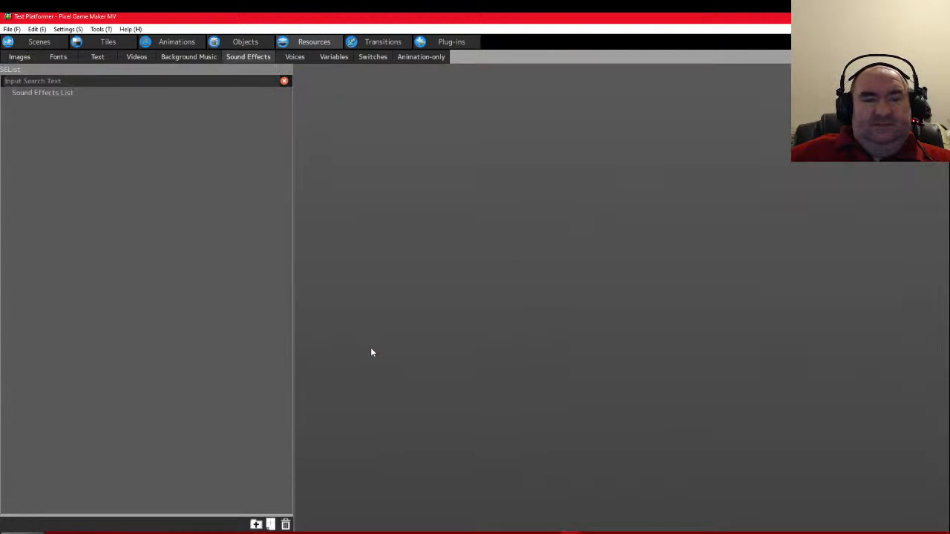
right_click(165, 158)
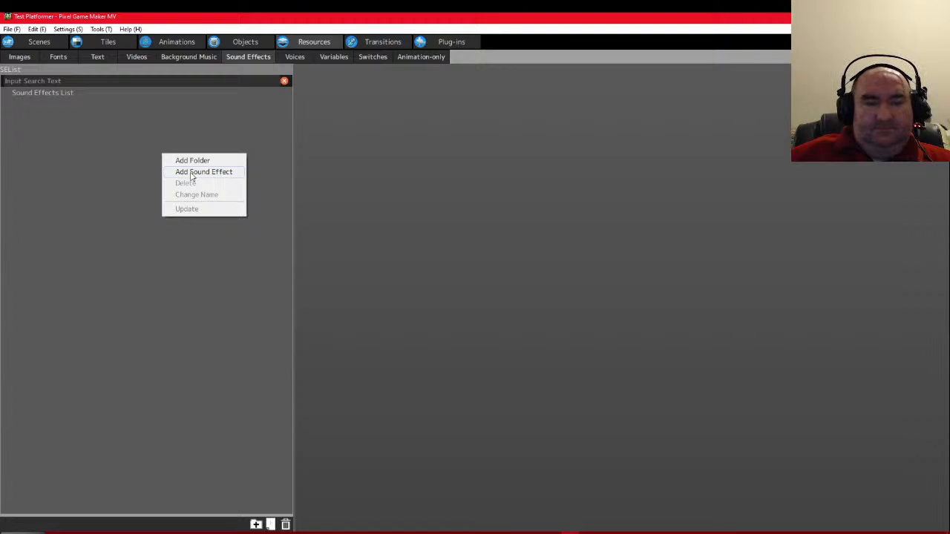
left_click(192, 174)
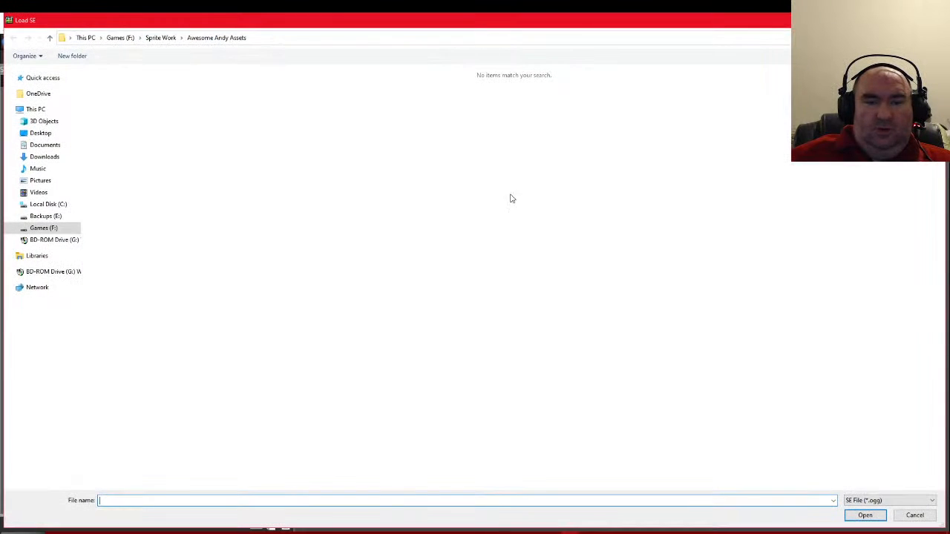
Browse to the Enterbrain folder on the Games (F:) drive and find its OGG sound files
left_click(161, 38)
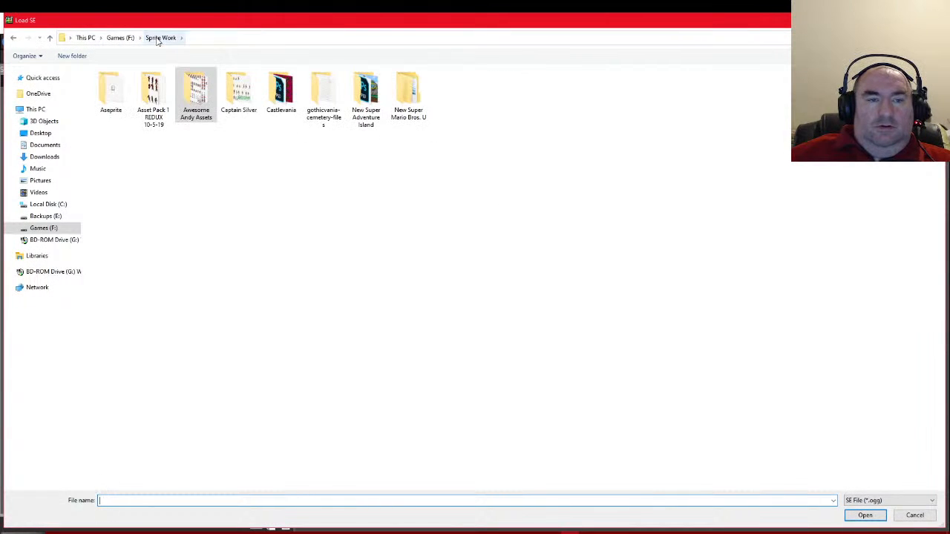
left_click(160, 40)
left_click(328, 265)
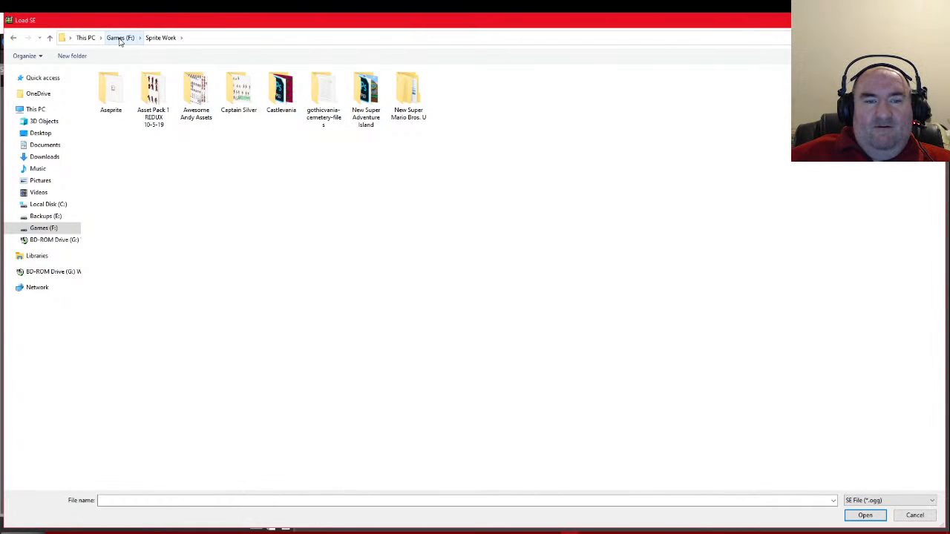
left_click(121, 38)
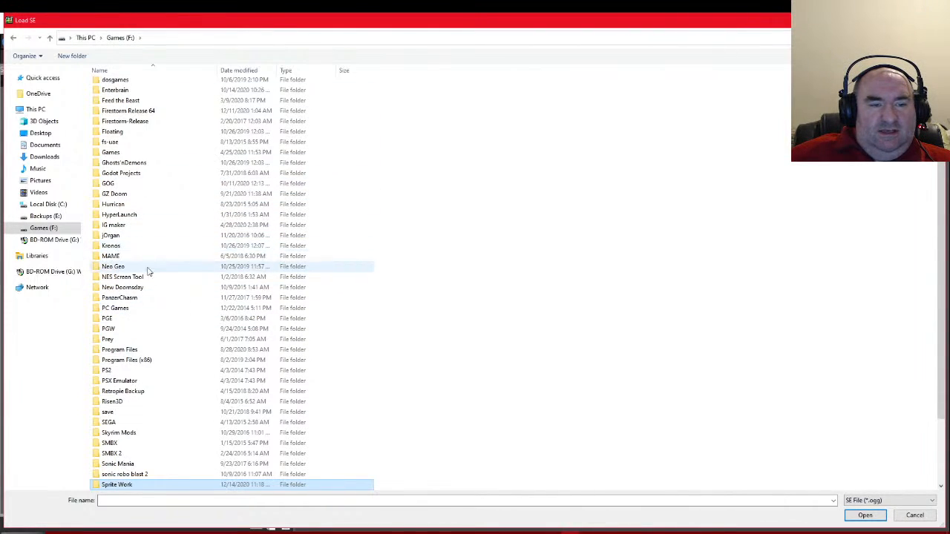
scroll(147, 271, "up", 4)
left_click(118, 209)
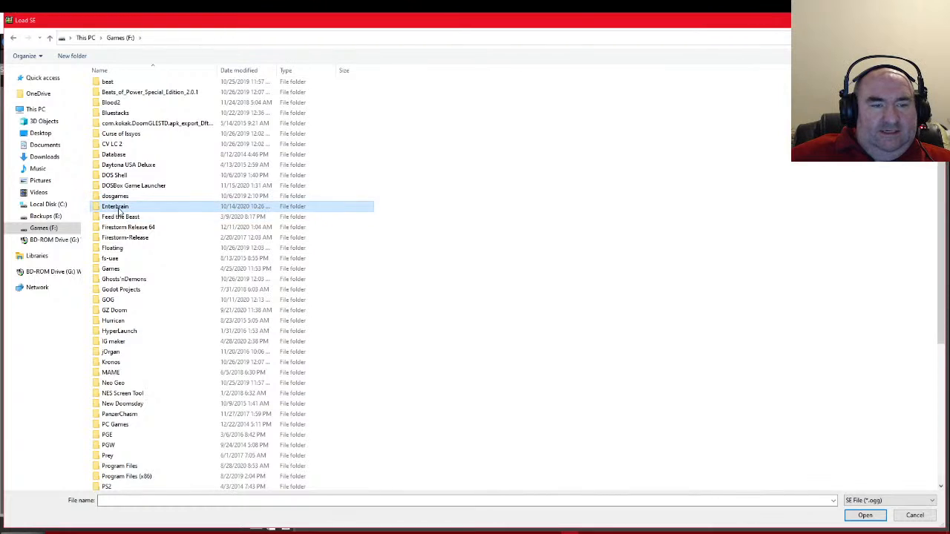
double_click(118, 208)
left_click_drag(941, 260, 941, 408)
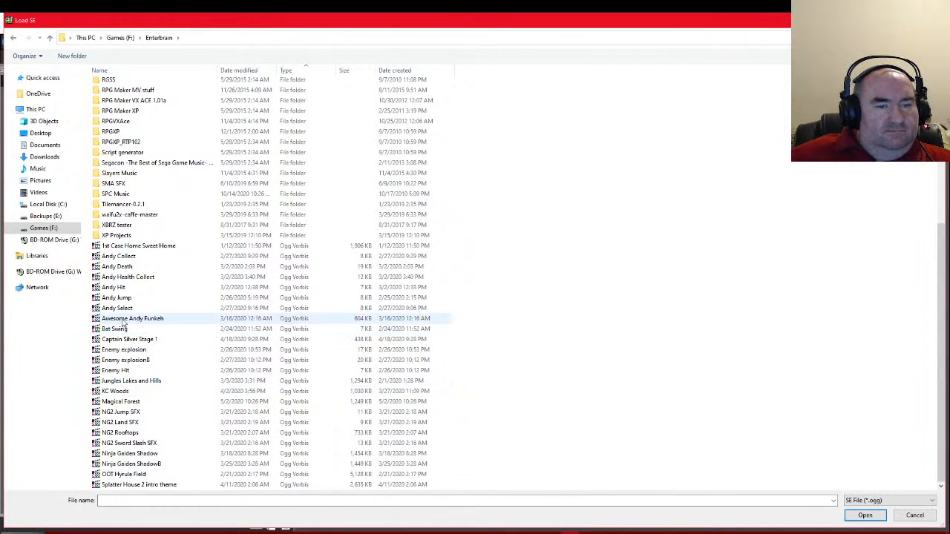
Import Andy Collect, Death, Health Collect, Hit, Jump and Select, plus Bat Swing, Enemy explosion, Enemy explosionB and Enemy Hit as sound effects
left_click(134, 257)
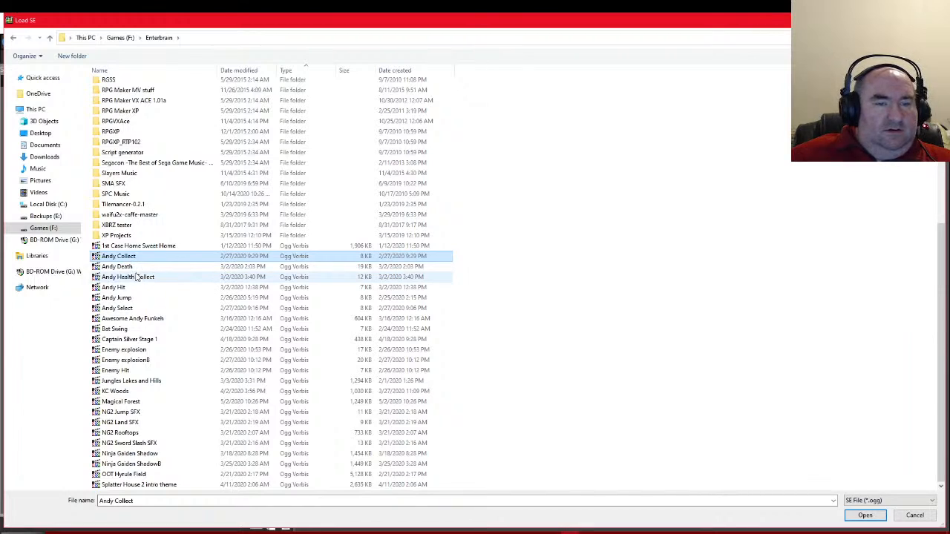
left_click(132, 267, "ctrl")
left_click(132, 277, "ctrl")
left_click(132, 287, "ctrl")
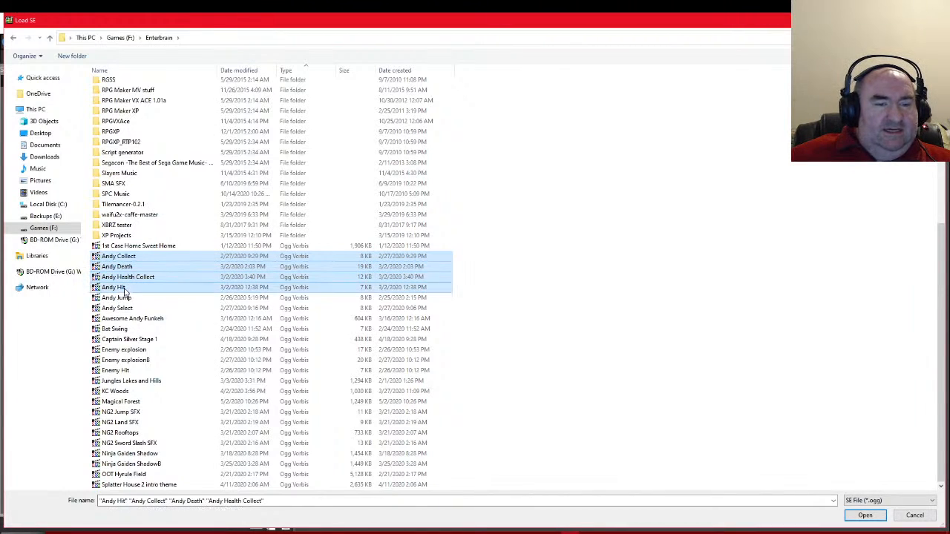
left_click(132, 298, "ctrl")
left_click(134, 308, "ctrl")
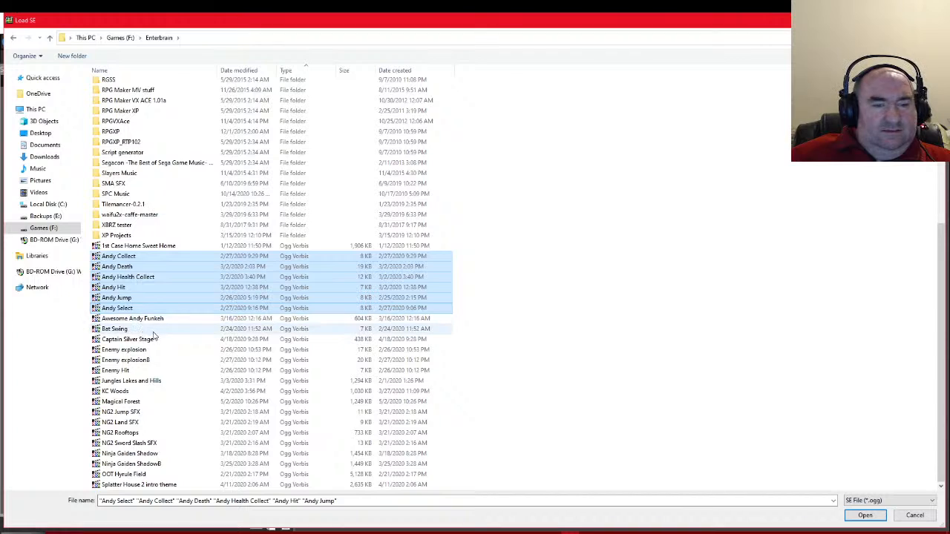
left_click(157, 331, "ctrl")
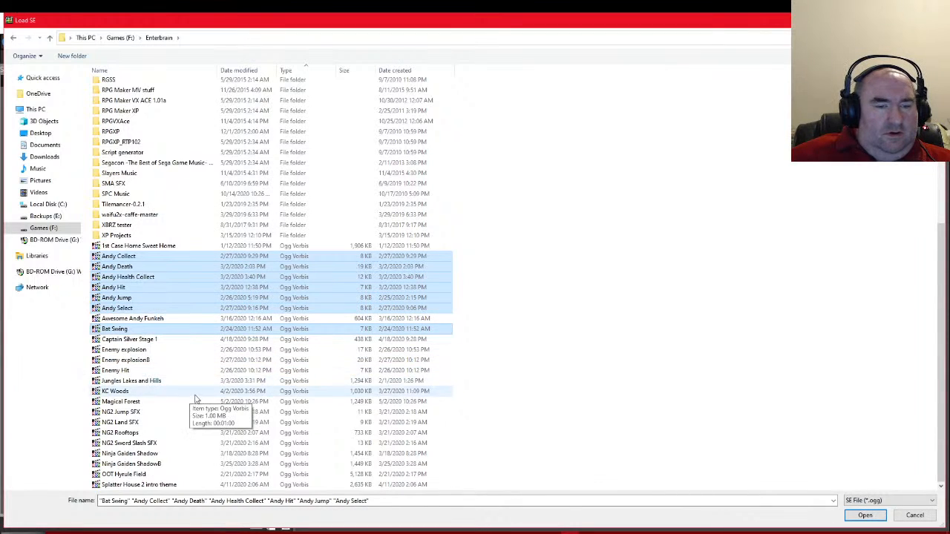
left_click(138, 353, "ctrl")
left_click(141, 361, "ctrl")
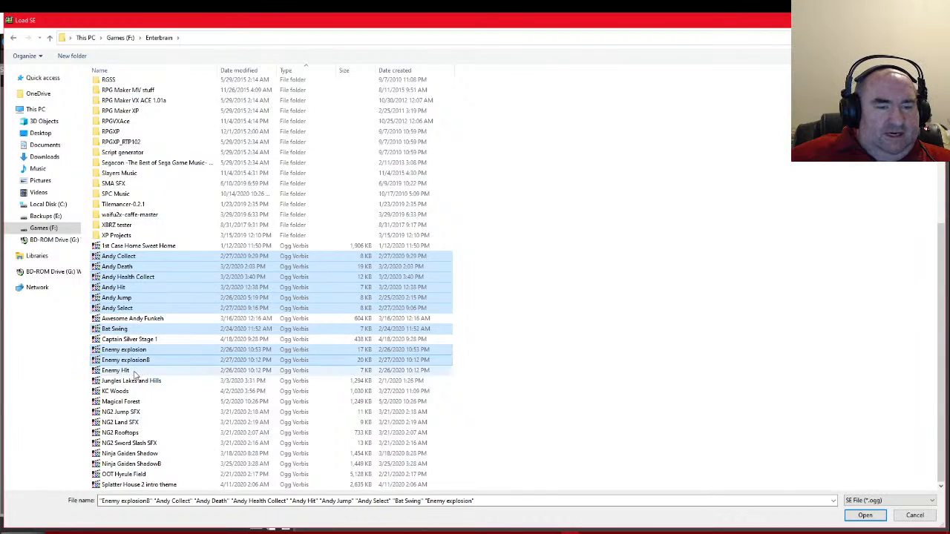
left_click(149, 371, "ctrl")
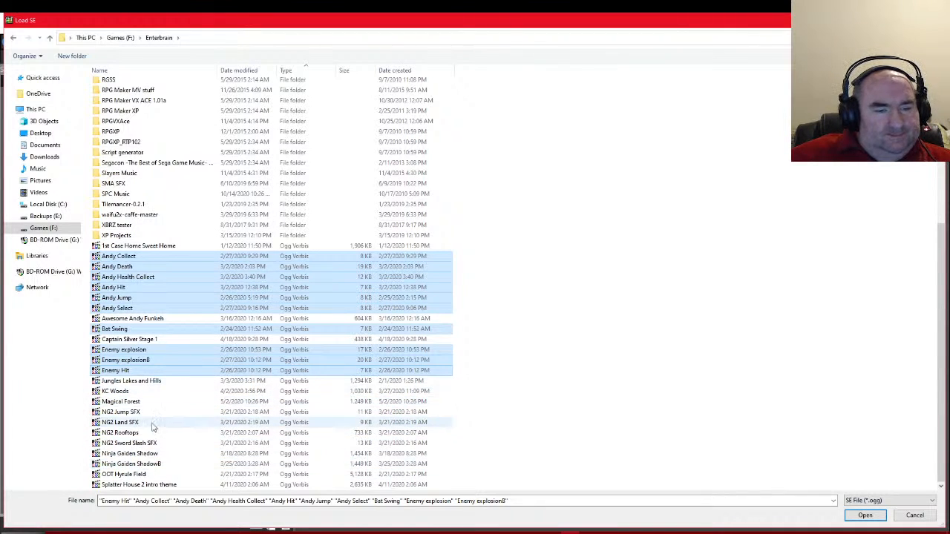
left_click(862, 514)
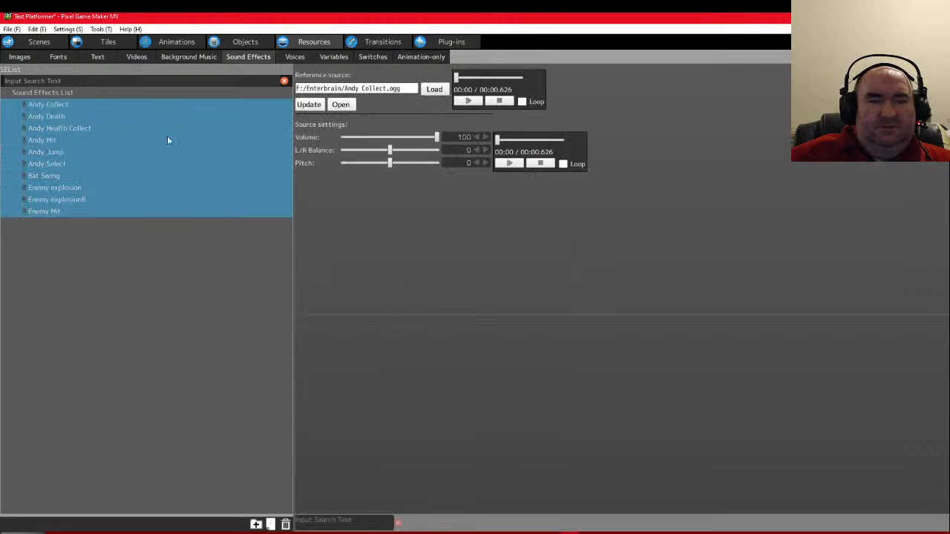
Select the Andy Jump sound effect and play it back with its source settings
left_click(56, 120)
left_click(53, 150)
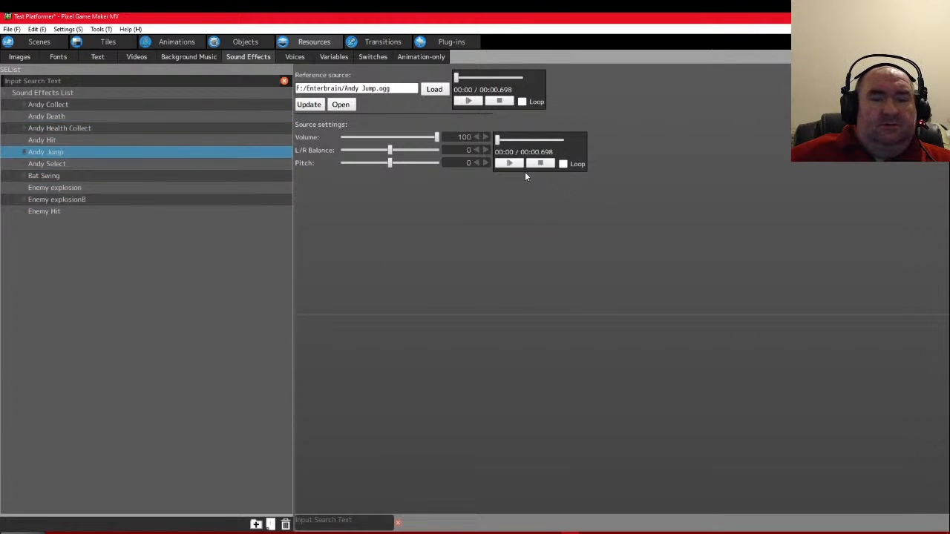
left_click(509, 164)
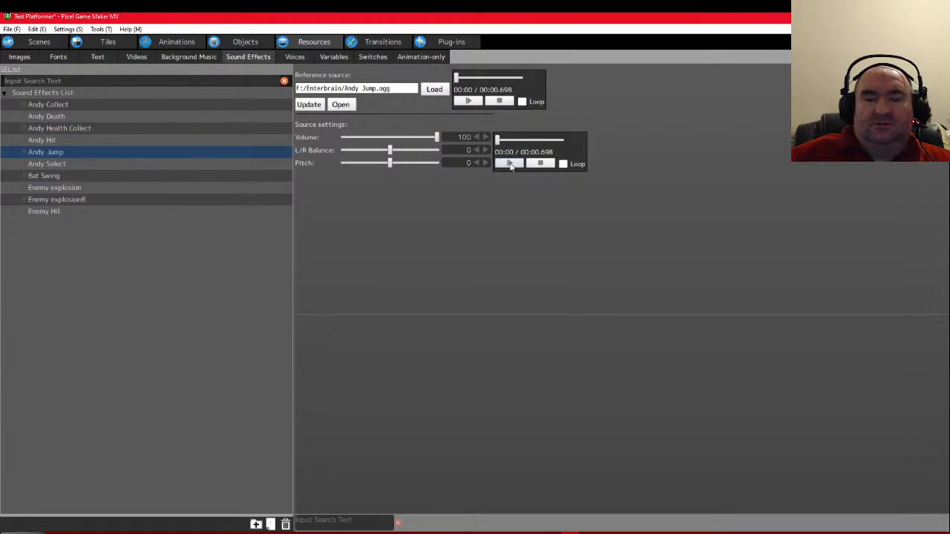
left_click(510, 164)
left_click(509, 164)
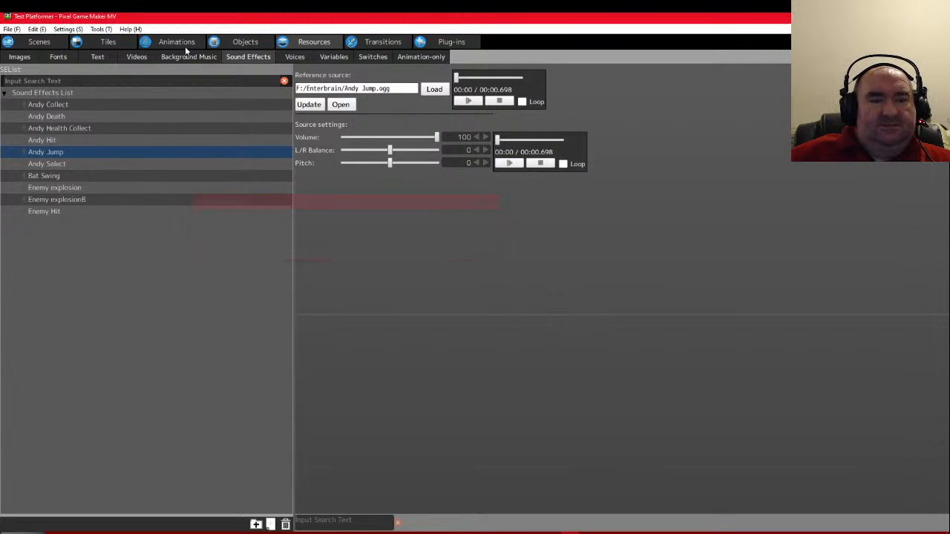
Set the first frame of the character's right-facing Jump motion to play the Andy Jump sound effect
left_click(23, 58)
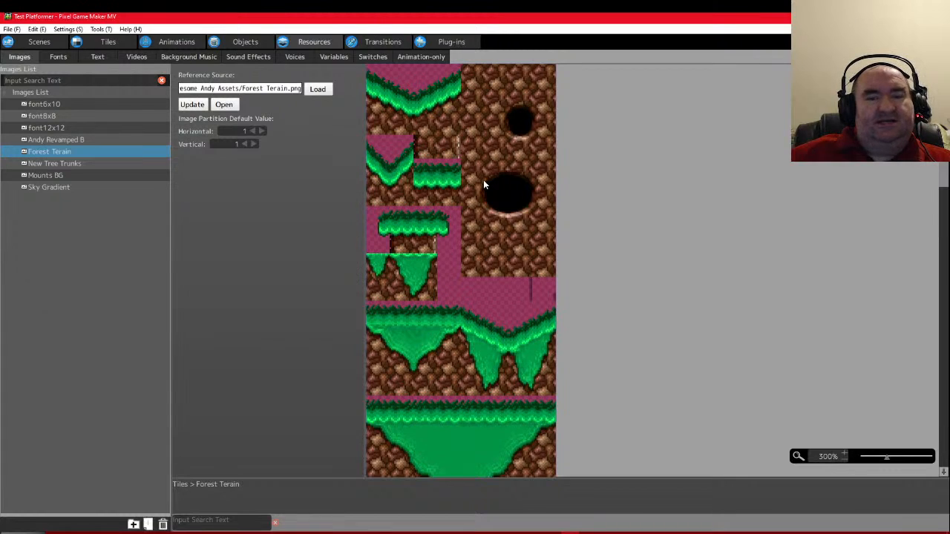
left_click(181, 43)
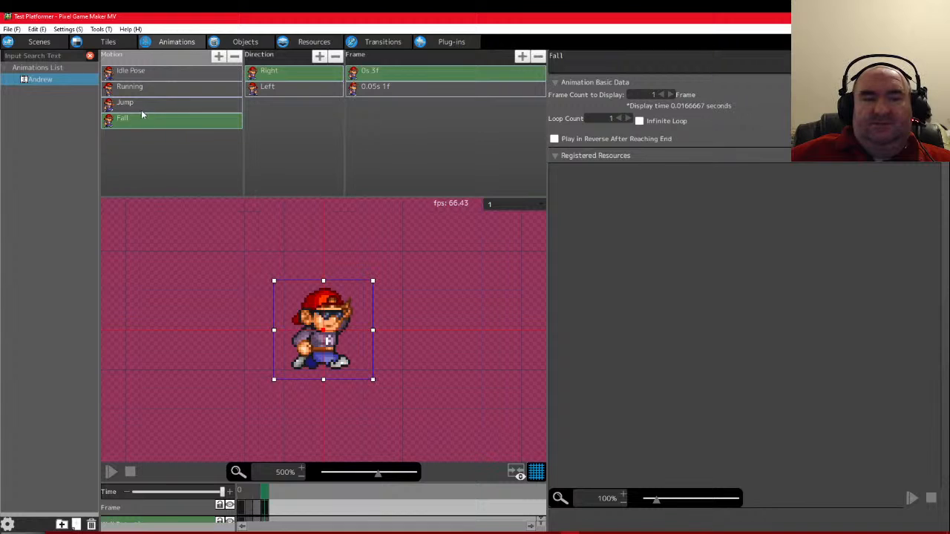
left_click(143, 104)
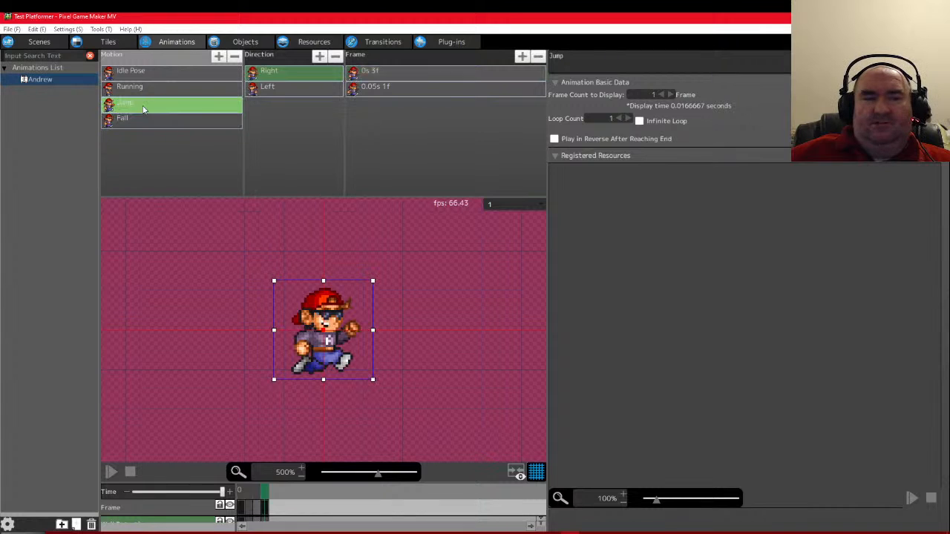
left_click(242, 41)
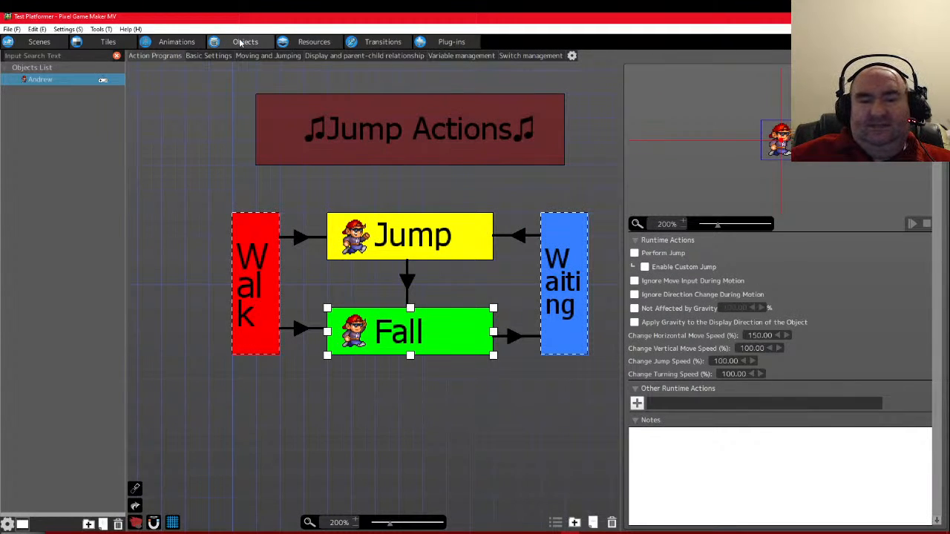
left_click(176, 42)
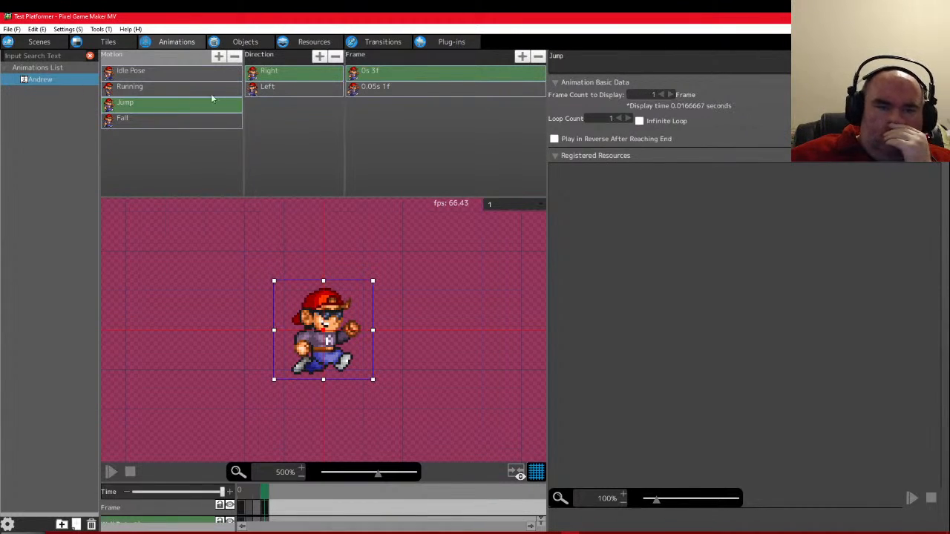
left_click(393, 71)
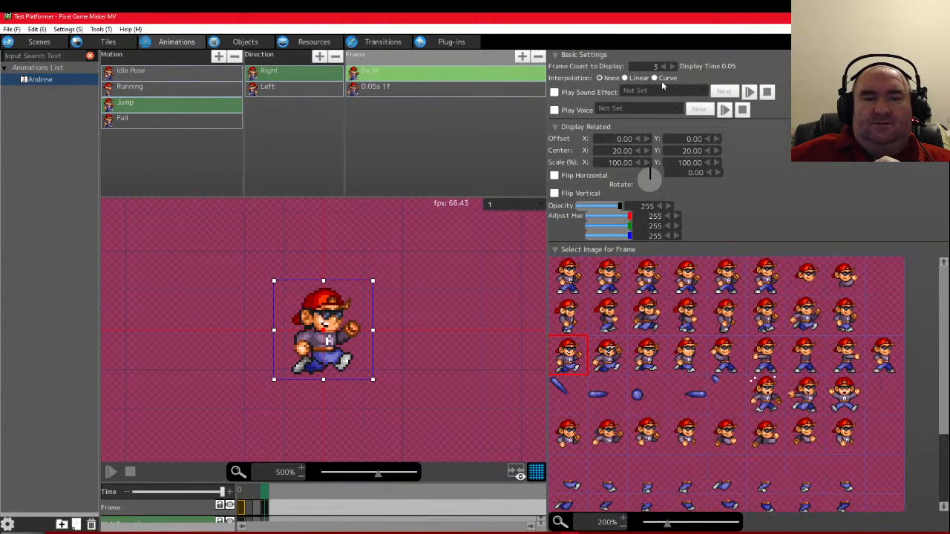
left_click(587, 92)
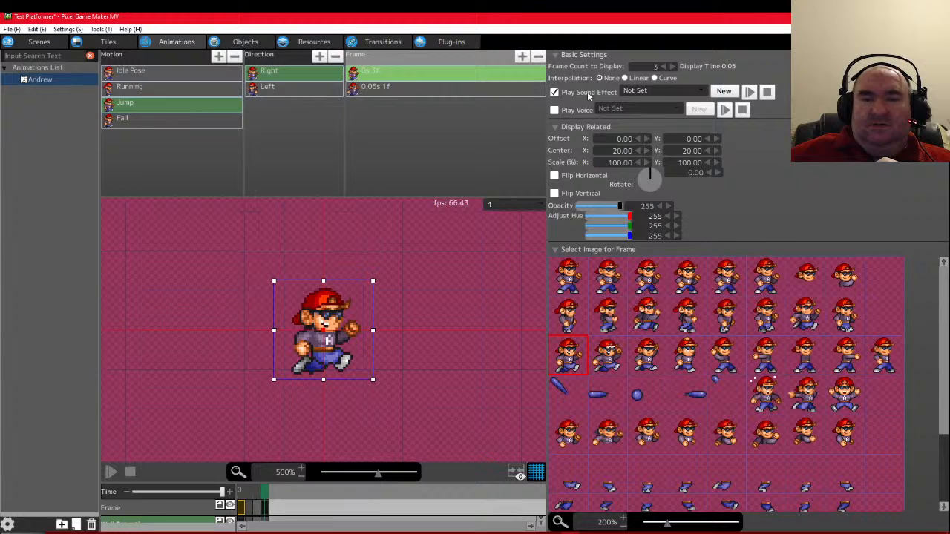
left_click(692, 91)
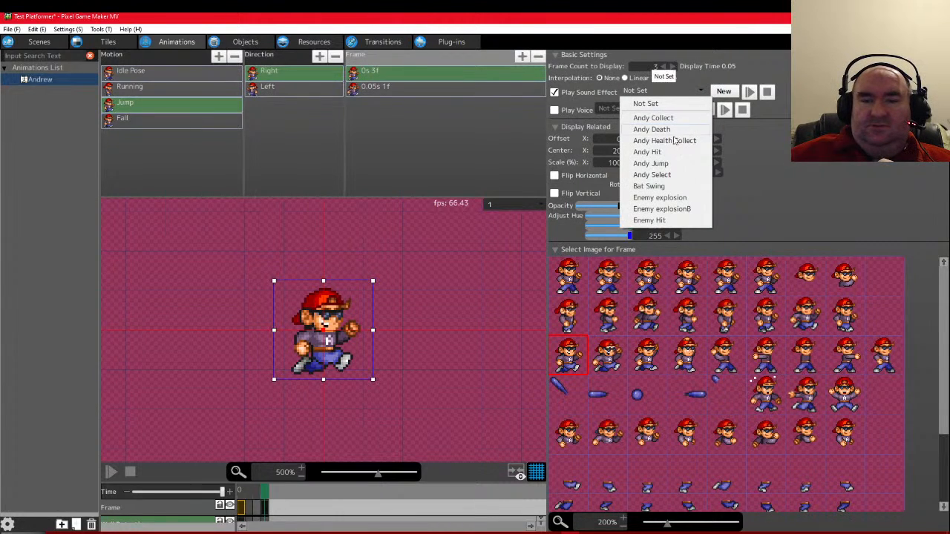
left_click(667, 164)
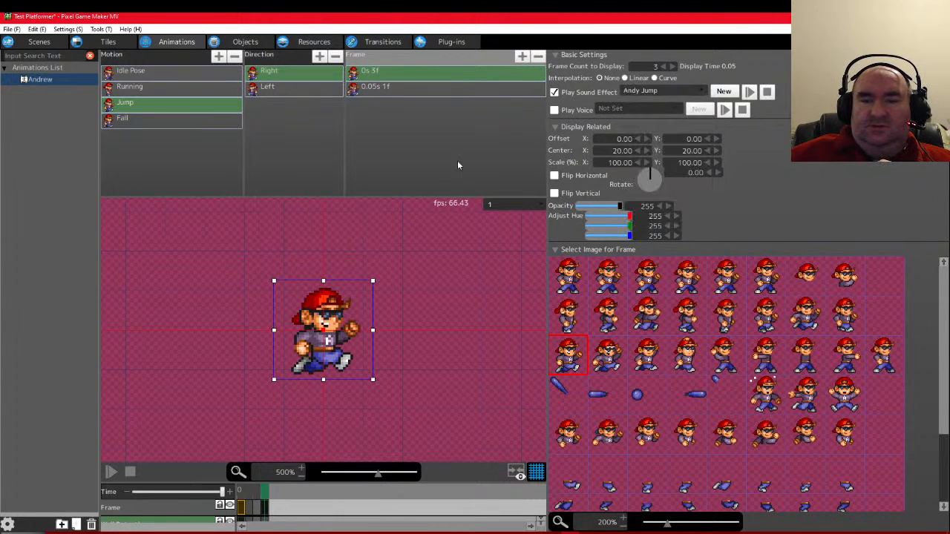
Set the first frame of the left-facing Jump motion to play the Andy Jump sound effect and preview the motion
left_click(294, 90)
left_click(508, 76)
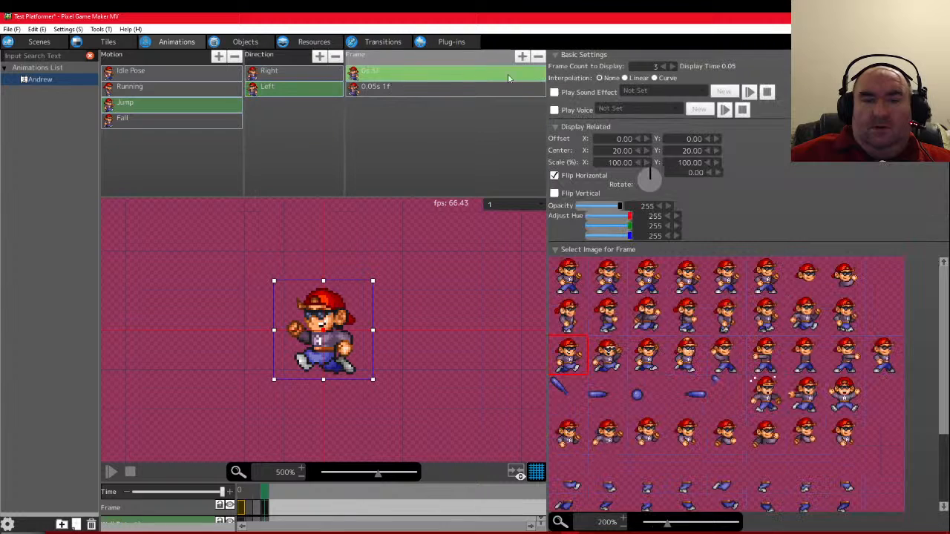
left_click(583, 91)
left_click(661, 91)
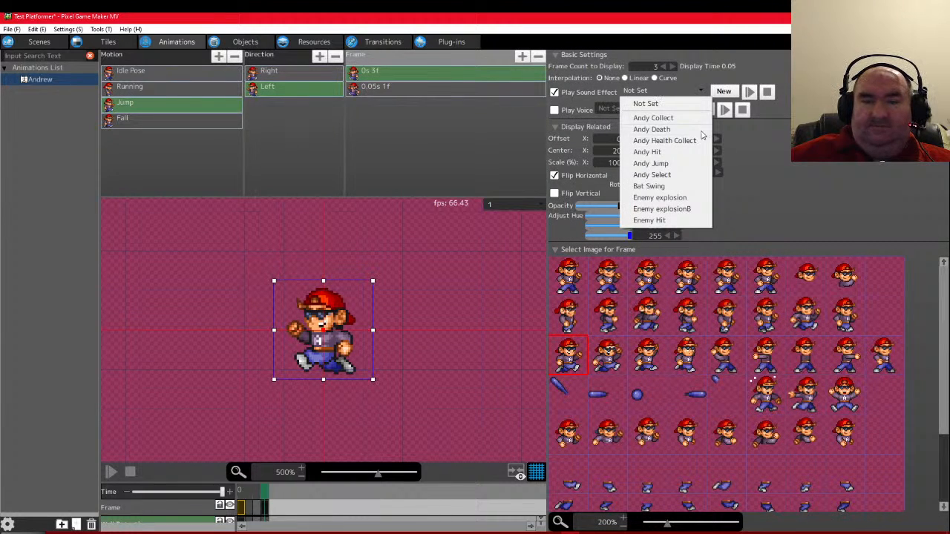
left_click(668, 164)
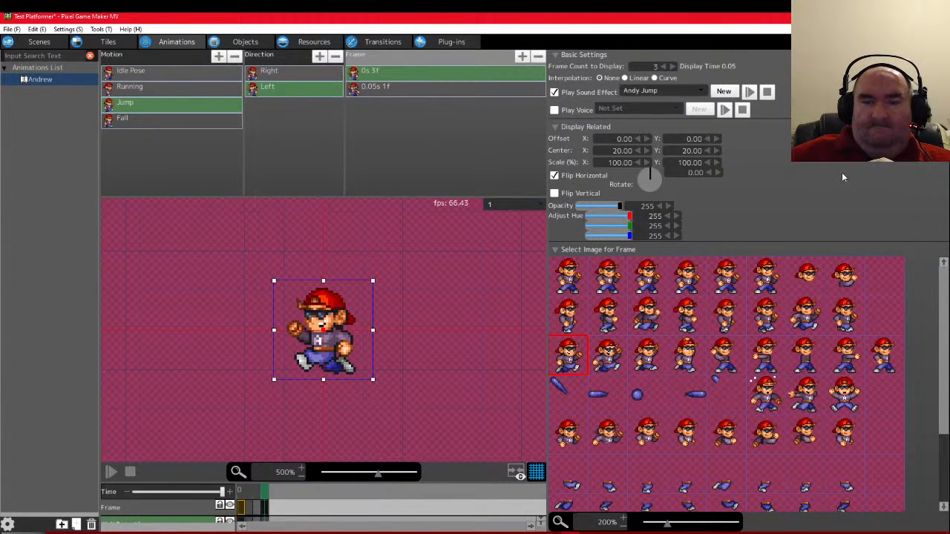
left_click(109, 473)
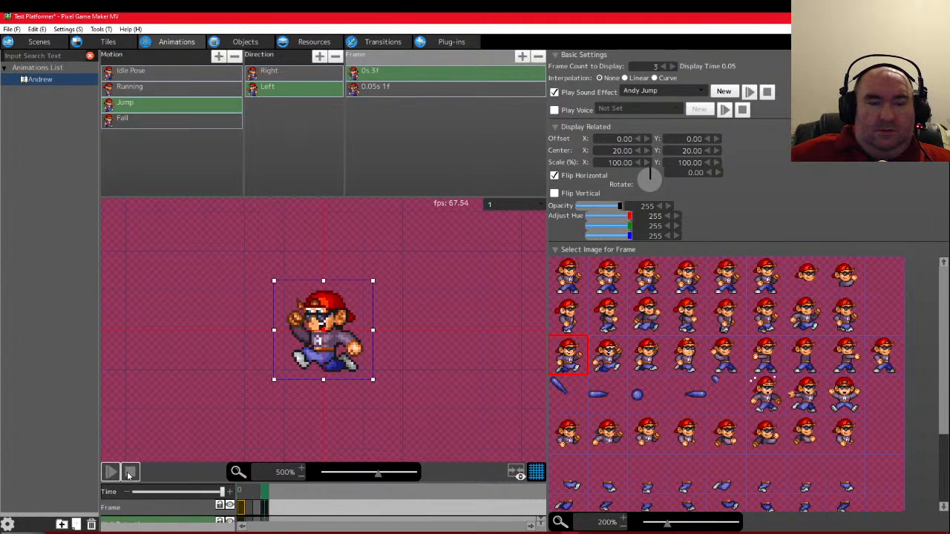
left_click(129, 474)
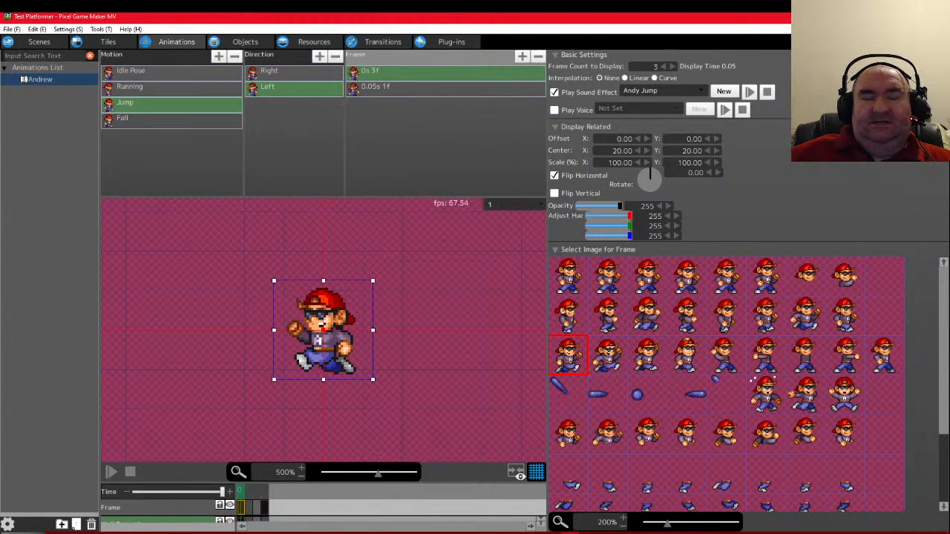
Test-play the game, running the character right over the hill with repeated jumps to check the jump sound
left_click(924, 42)
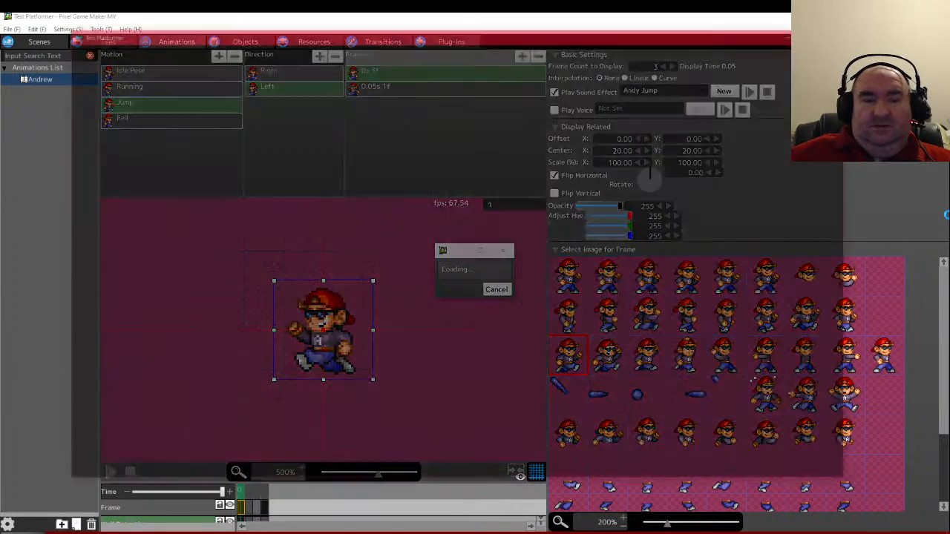
key("Right")
key("space")
key("space")
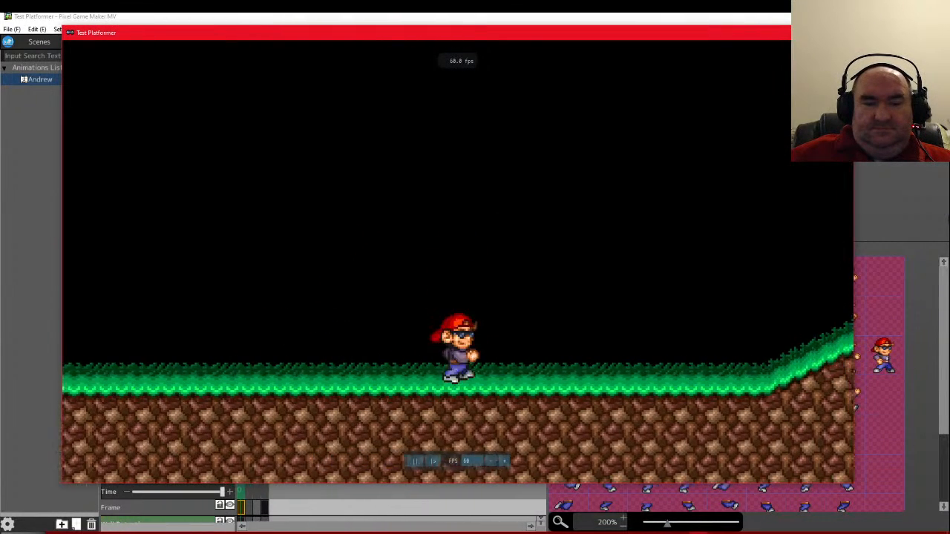
key("space")
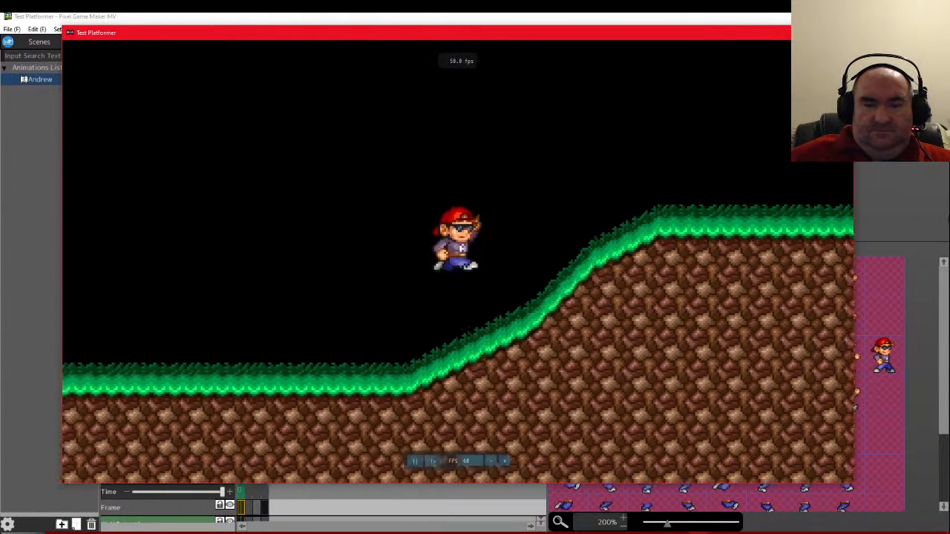
key("space")
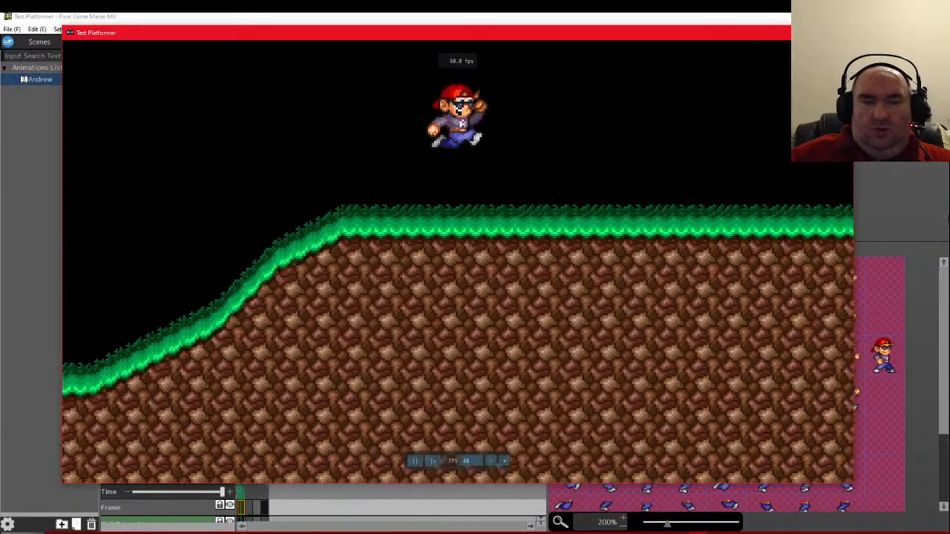
key("space")
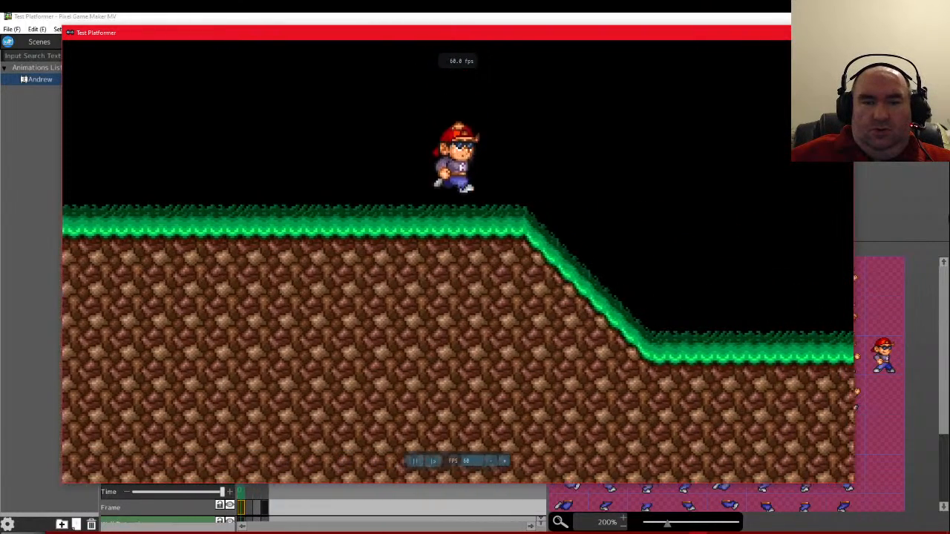
key("Right")
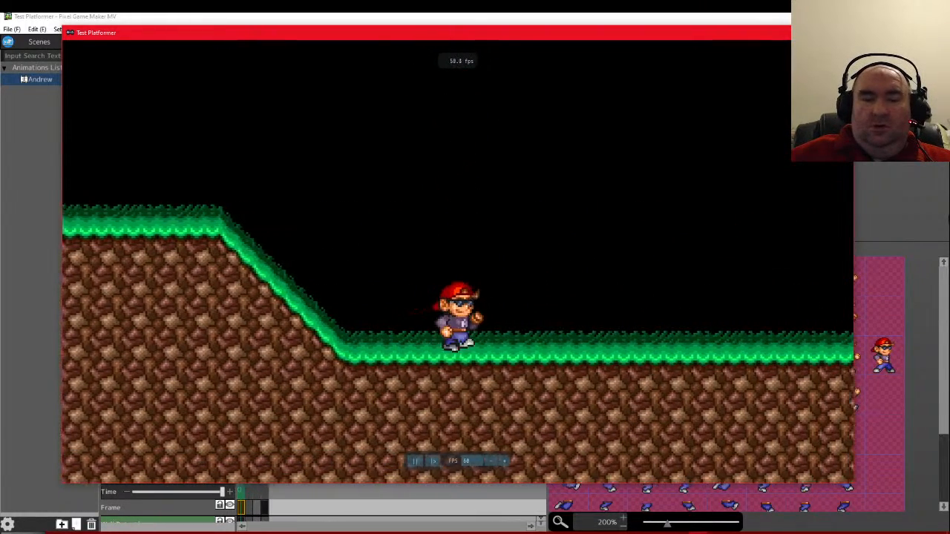
key("Right")
key("Right")
key("space")
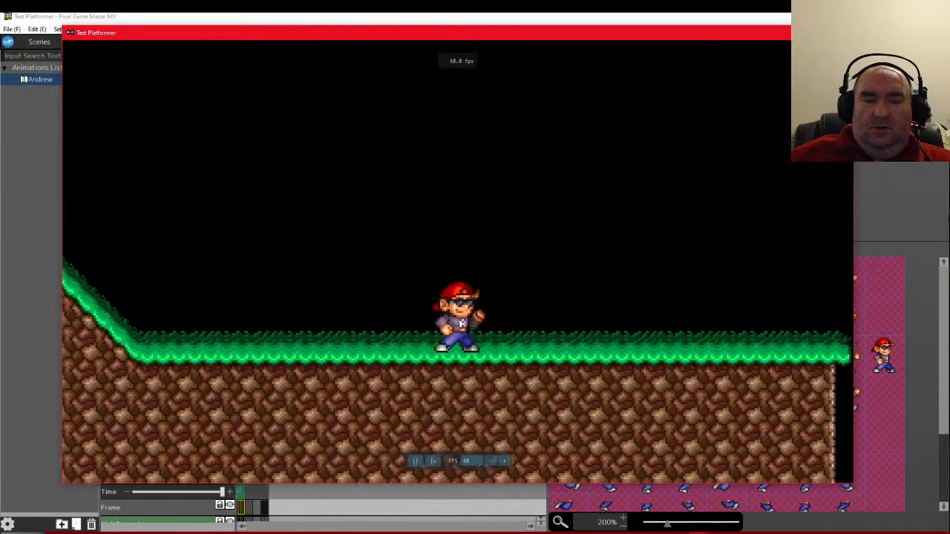
key("space")
Run the character back left over the hill with repeated jumps, and close the test play
key("Left")
key("space")
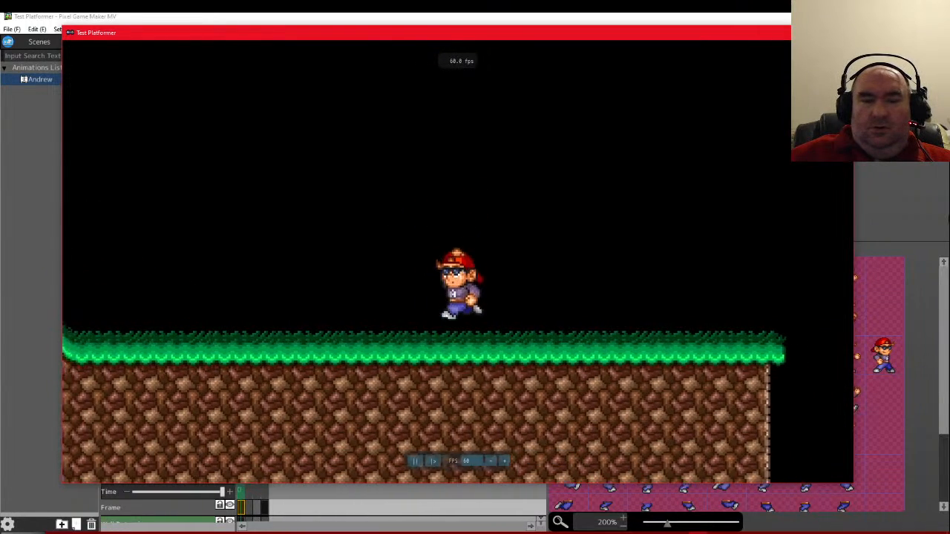
key("space")
key("Left")
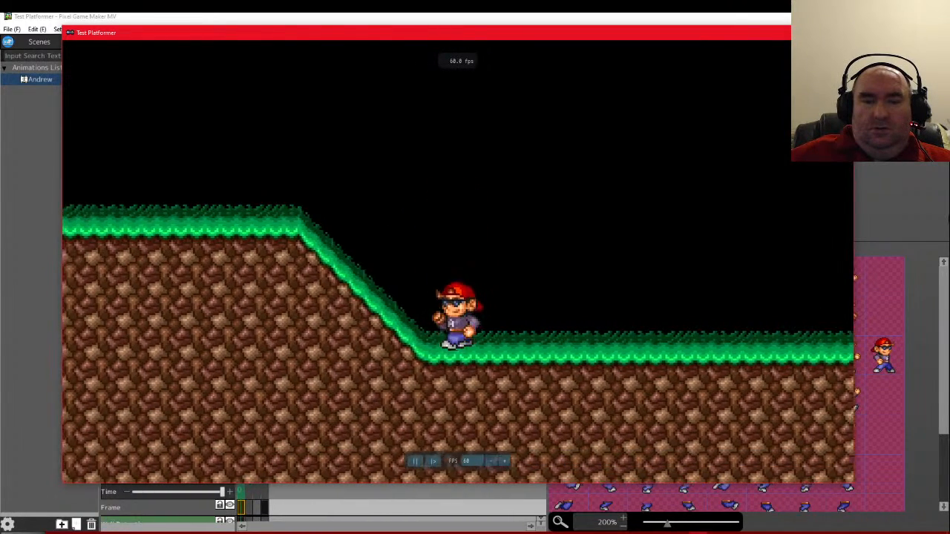
key("space")
key("space")
key("Left")
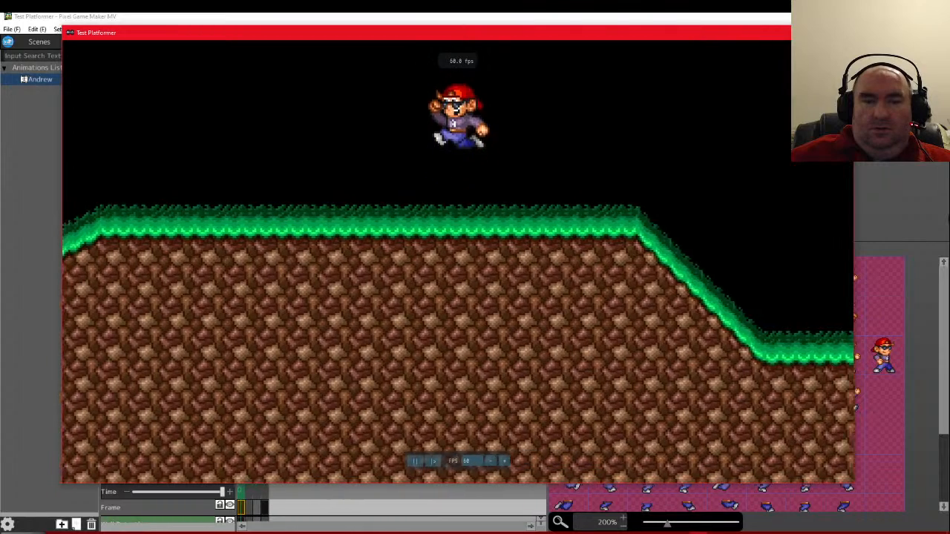
key("Left")
key("space")
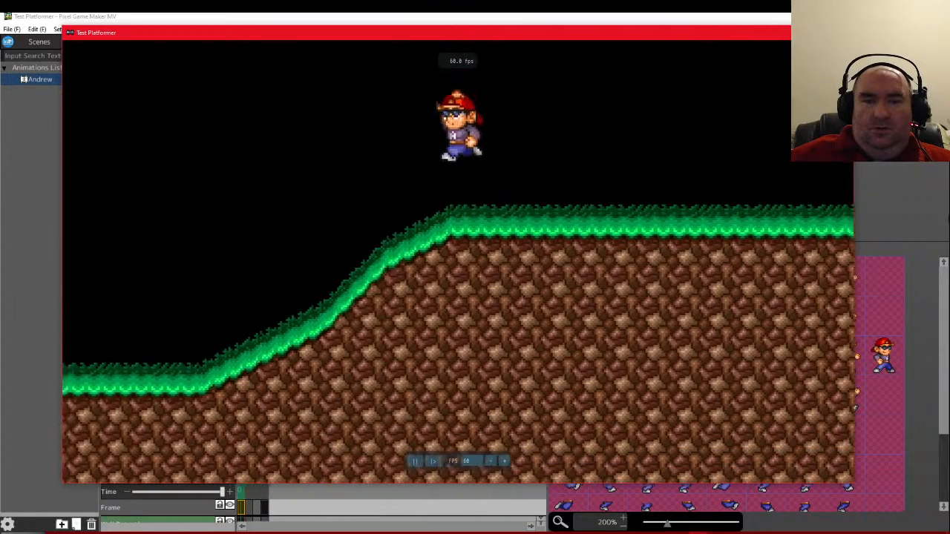
key("space")
left_click(641, 16)
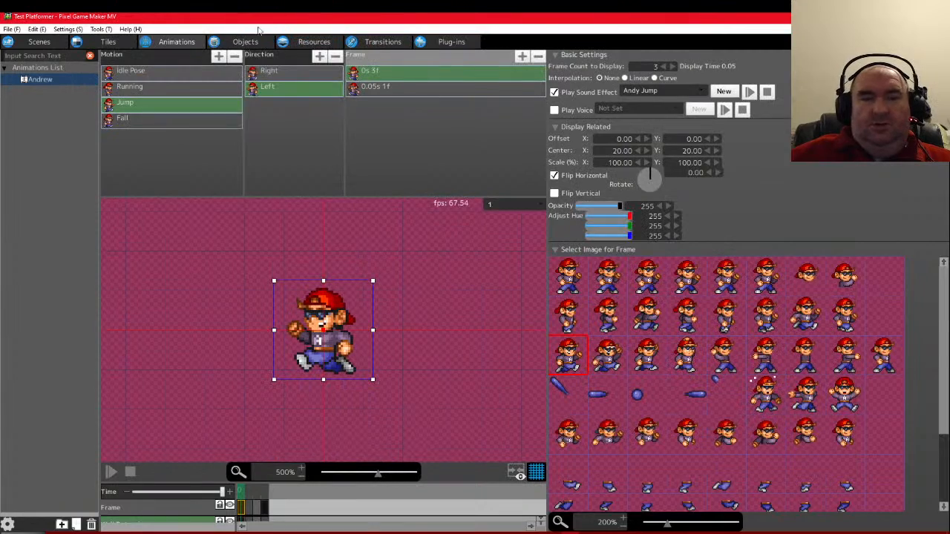
Start adding a track to the project's background music resources
left_click(316, 42)
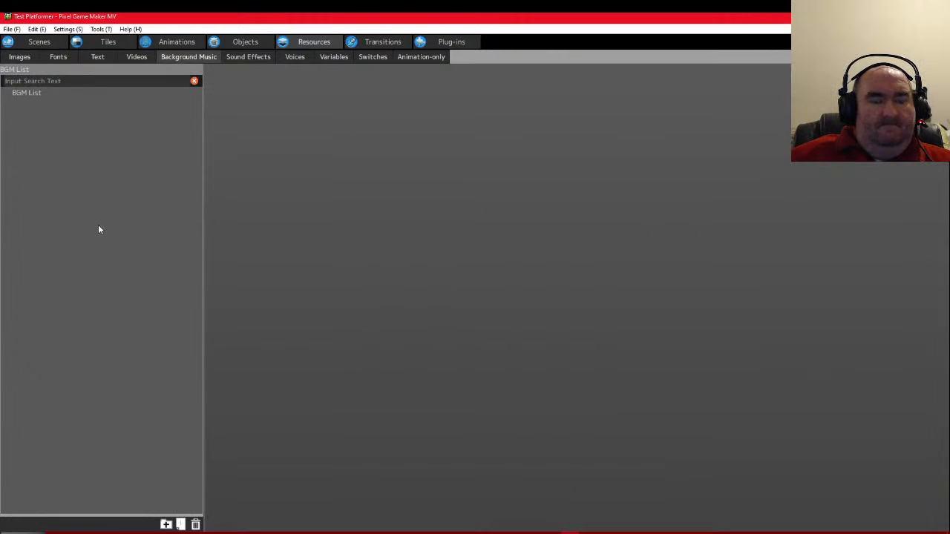
right_click(98, 224)
left_click(115, 248)
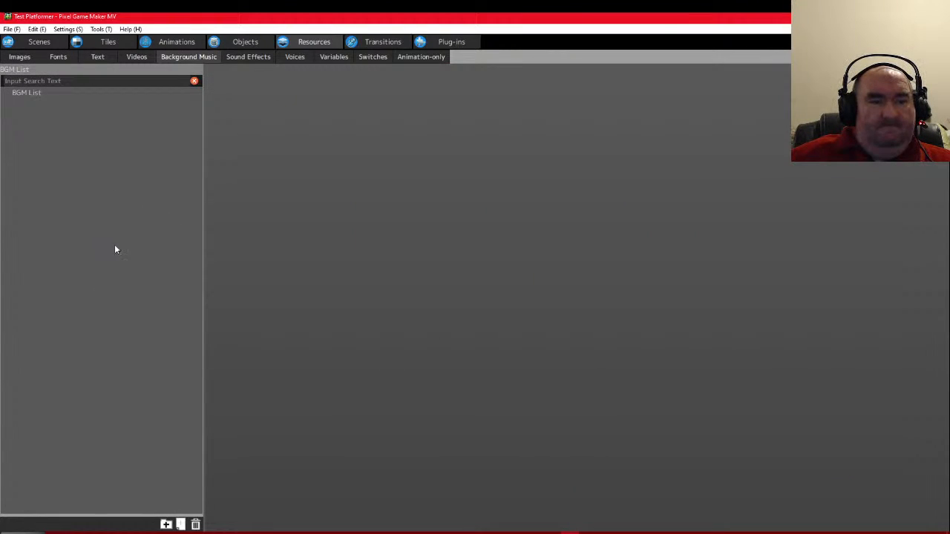
Find Magical Forest in the Enterbrain folder, listen to it in the external media player, and close the player
scroll(251, 246, "down", 5)
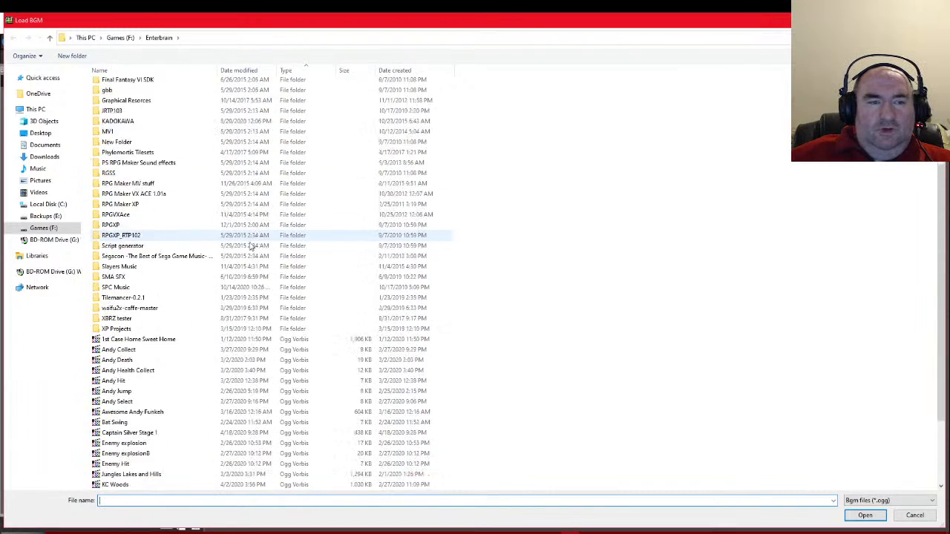
scroll(251, 246, "down", 3)
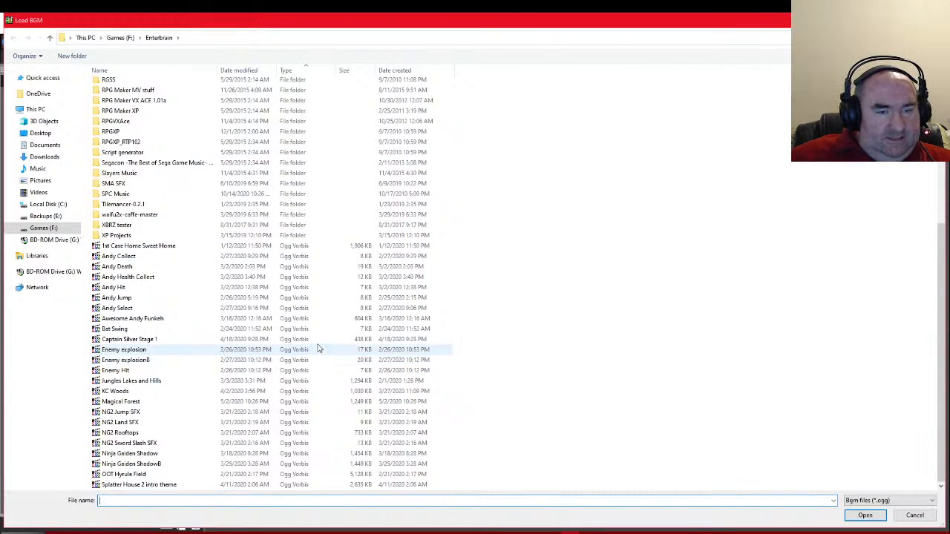
left_click(144, 402)
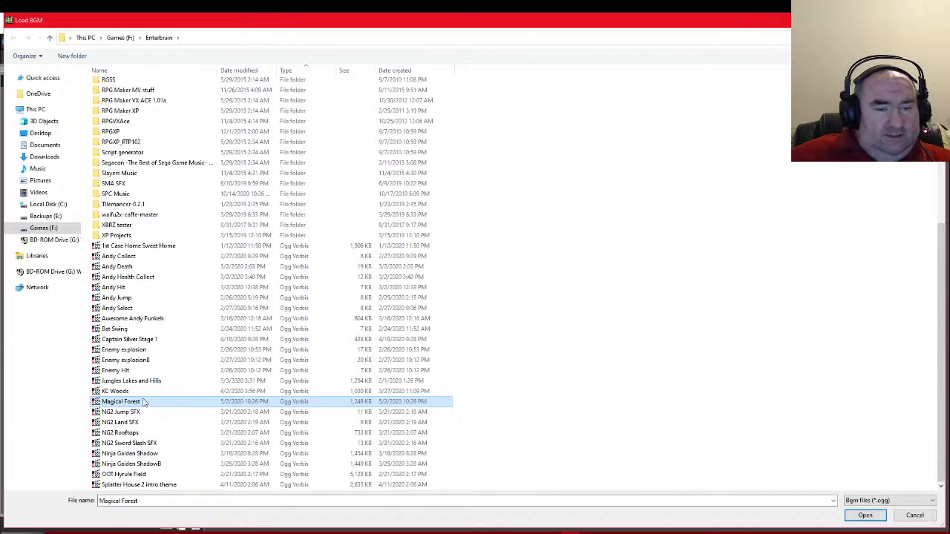
right_click(144, 402)
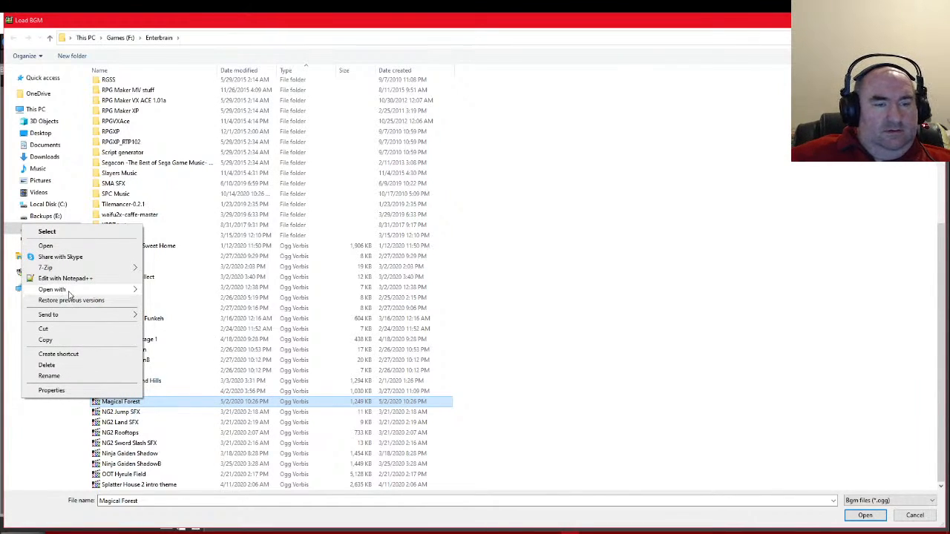
left_click(165, 292)
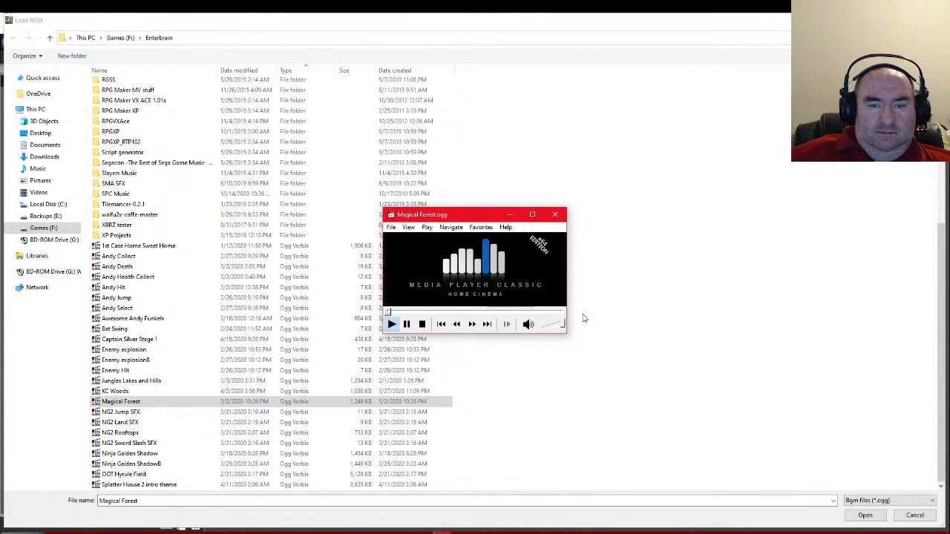
left_click(555, 215)
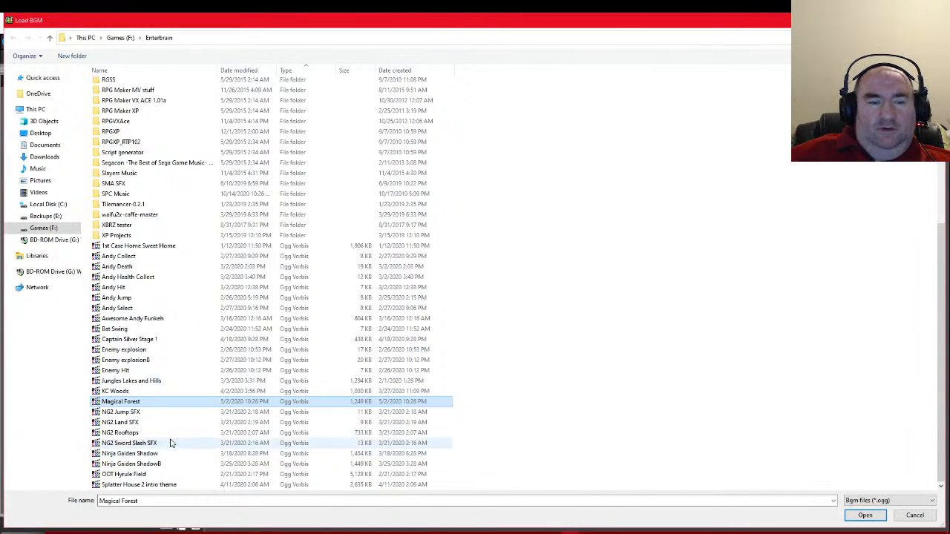
Load KC Woods as a background music track and play a few seconds of its reference source
left_click(136, 392)
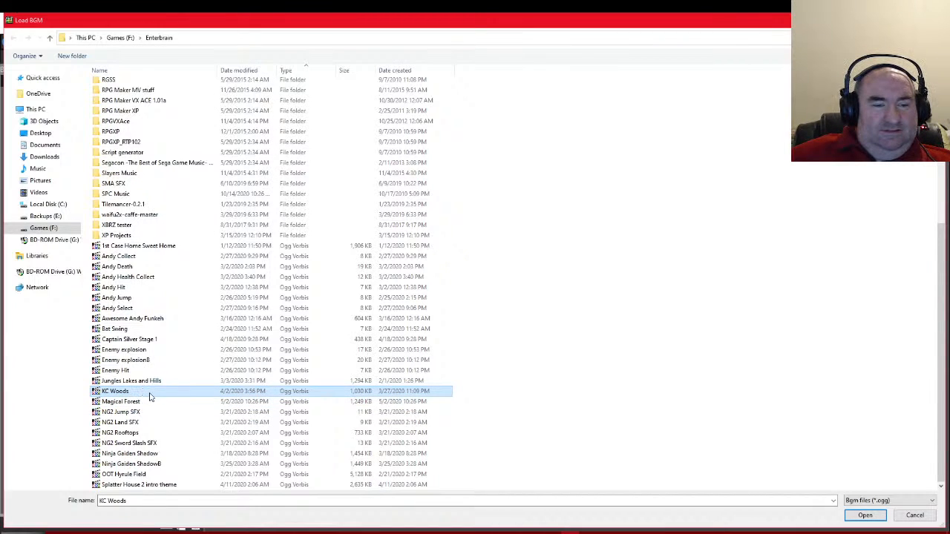
double_click(149, 393)
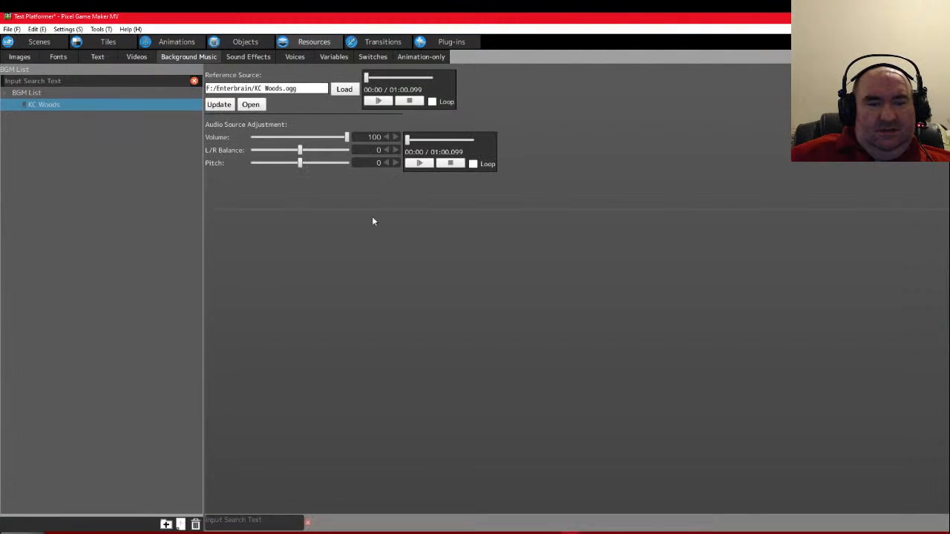
left_click(379, 101)
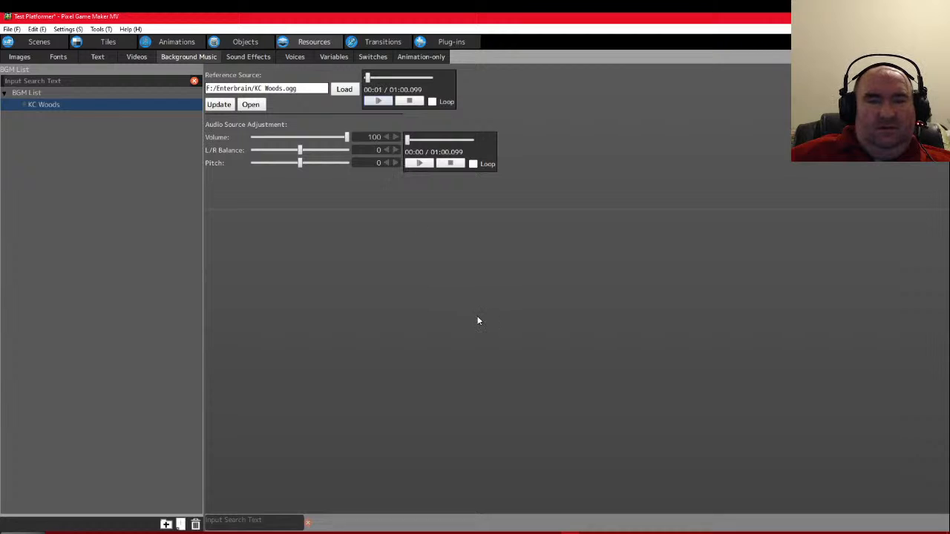
left_click(410, 101)
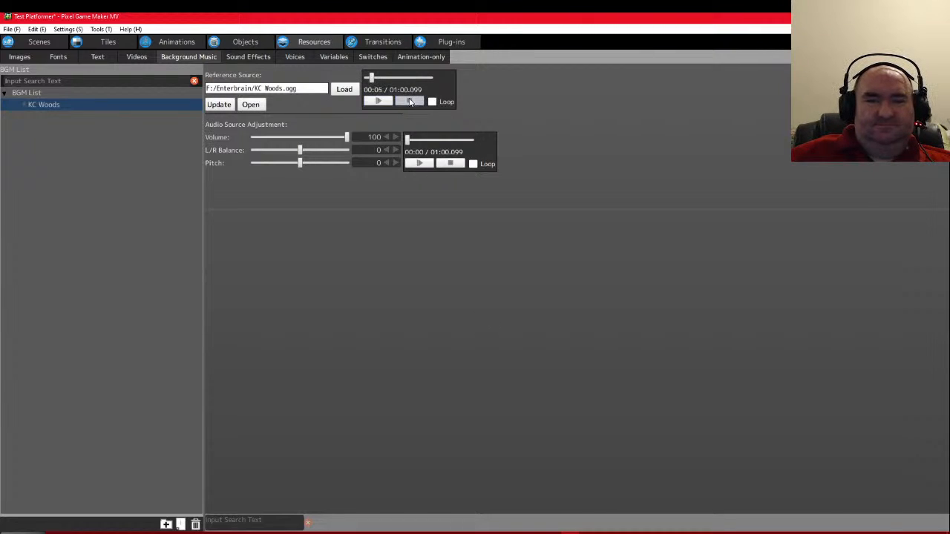
Set the background music of scene001 to KC Woods in its scene settings
left_click(50, 46)
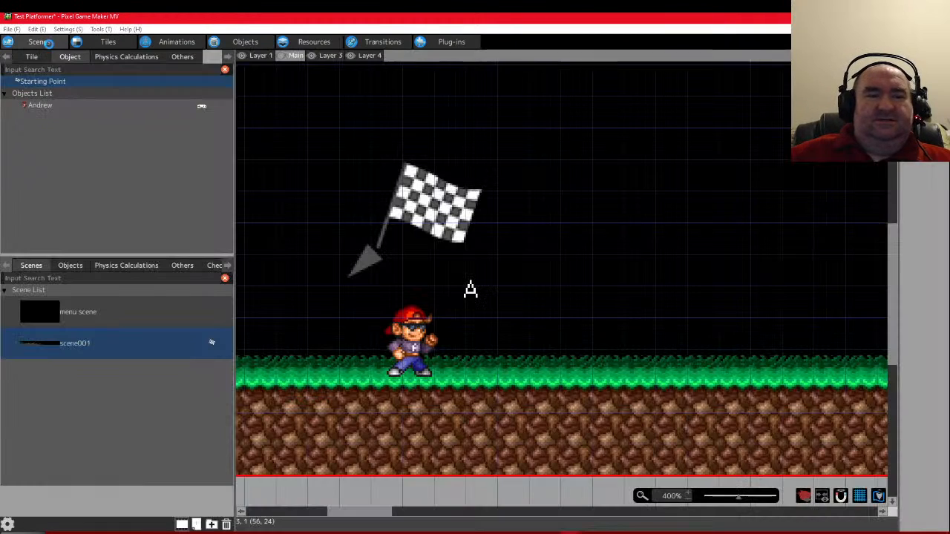
right_click(55, 339)
left_click(95, 473)
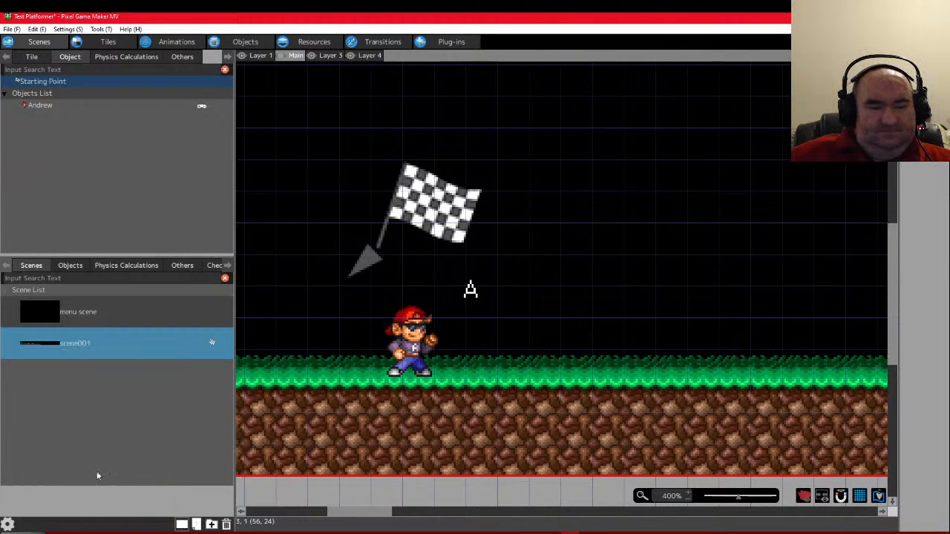
left_click(193, 46)
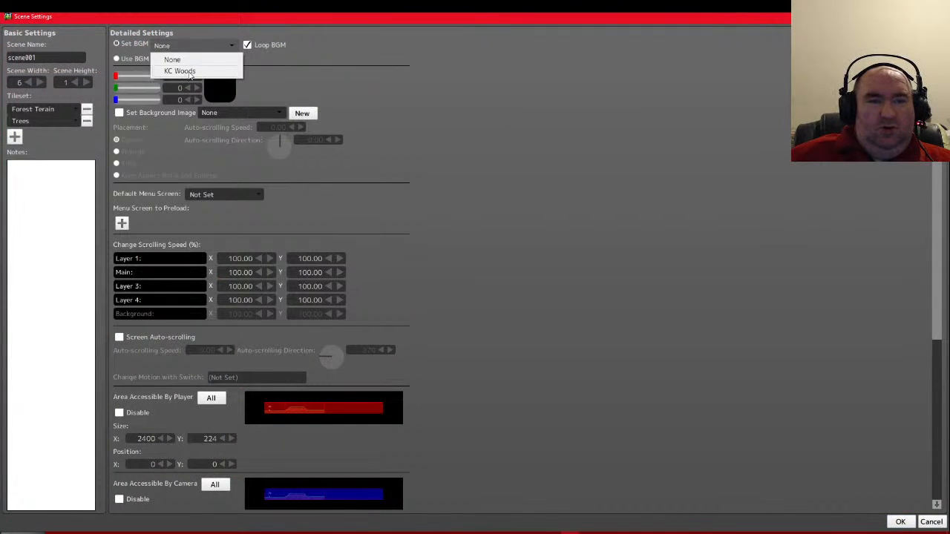
left_click(230, 73)
left_click(898, 520)
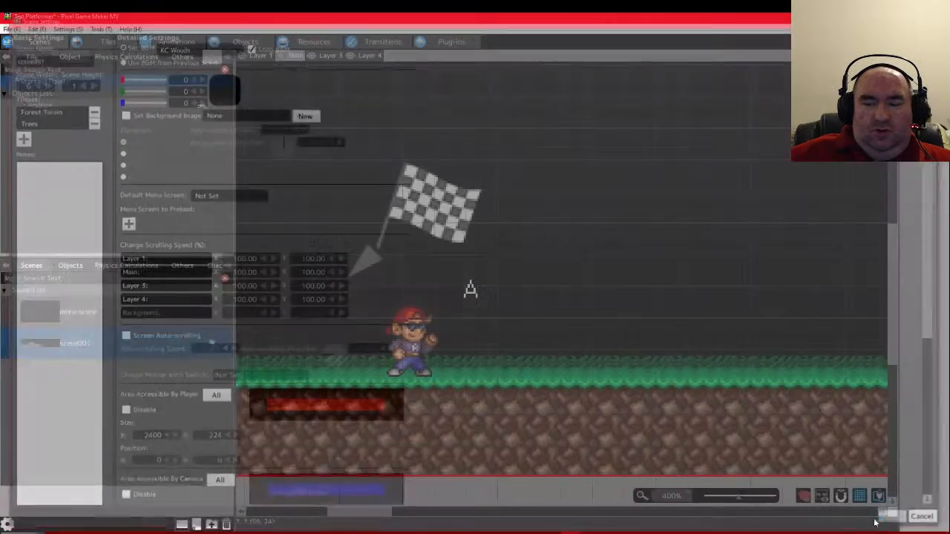
Test-play the game with the background music, running and jumping the character right over the hill
key("F5")
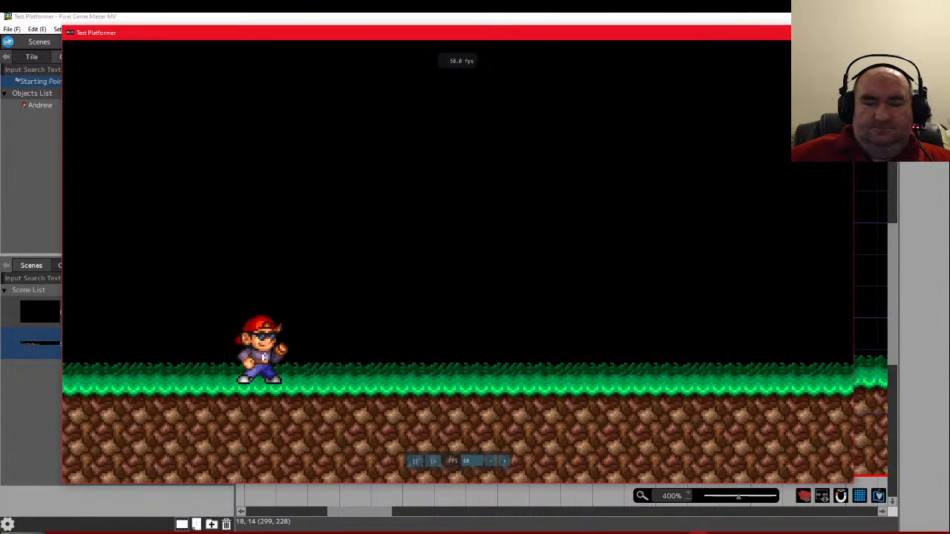
key("Right")
key("space")
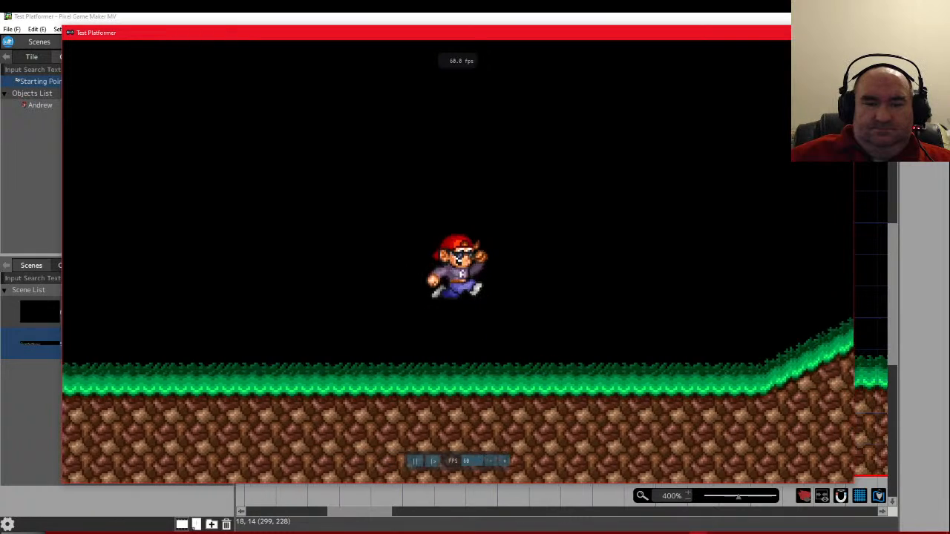
key("Right")
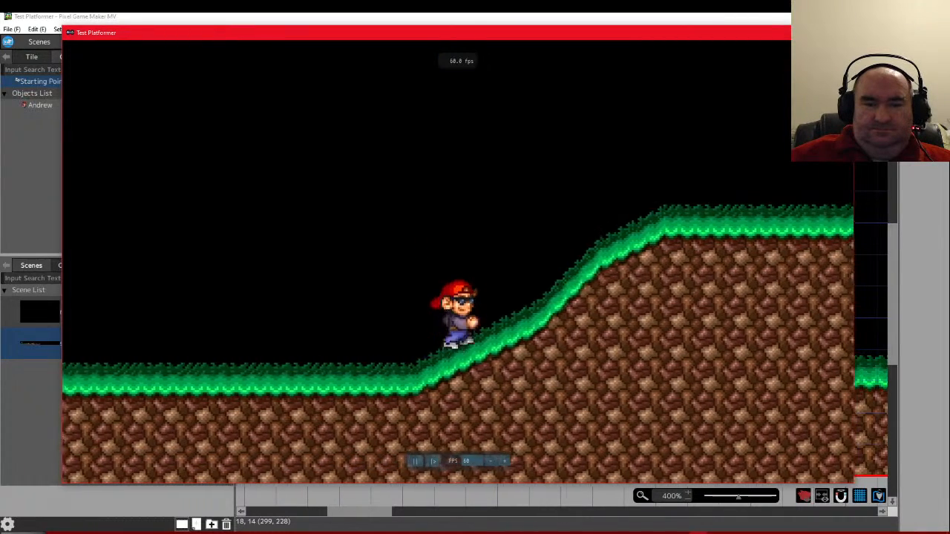
key("Right")
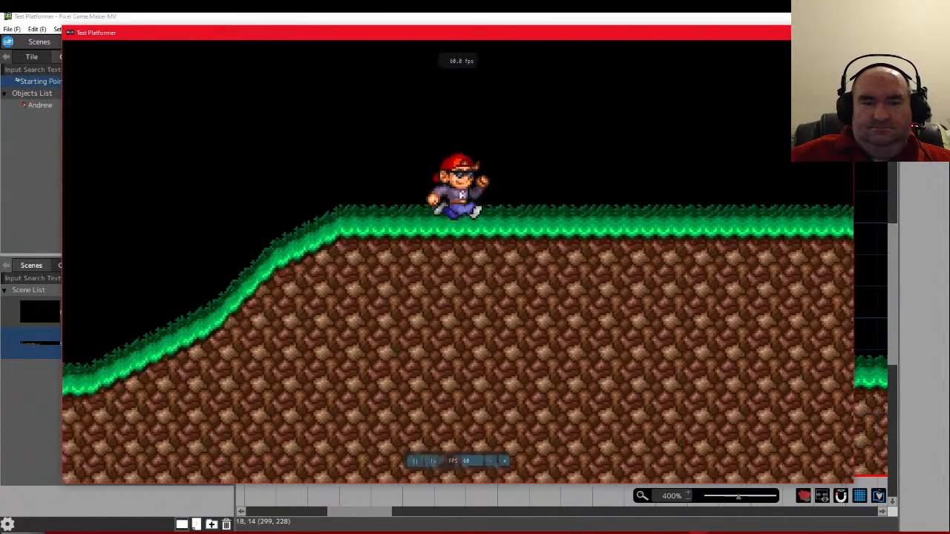
key("Right")
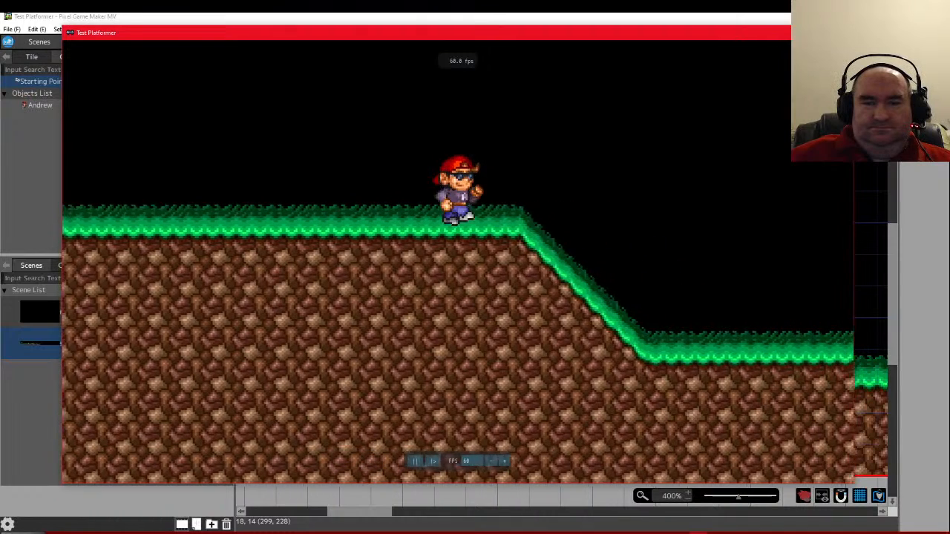
key("Right")
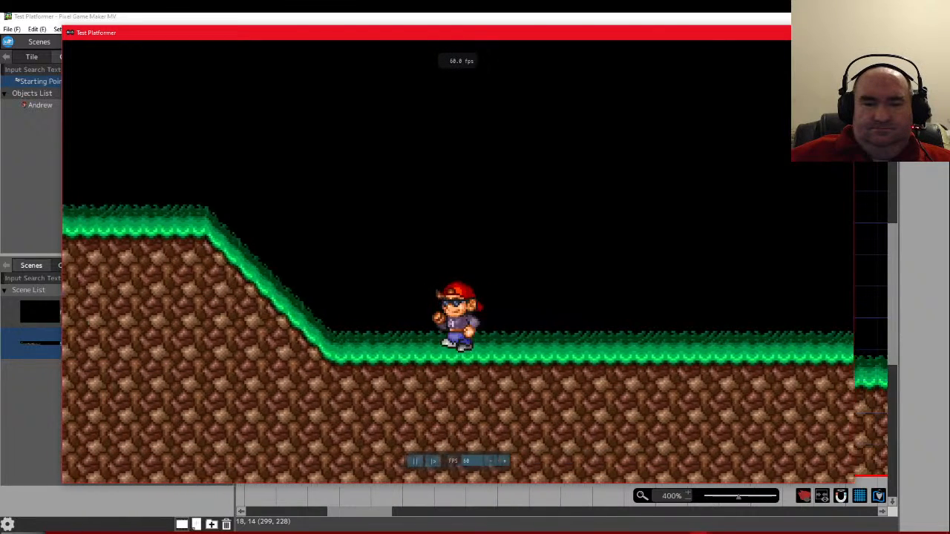
Run the character back and forth across the hill with a jump, ending near the ledge at the far right of the level
key("Left")
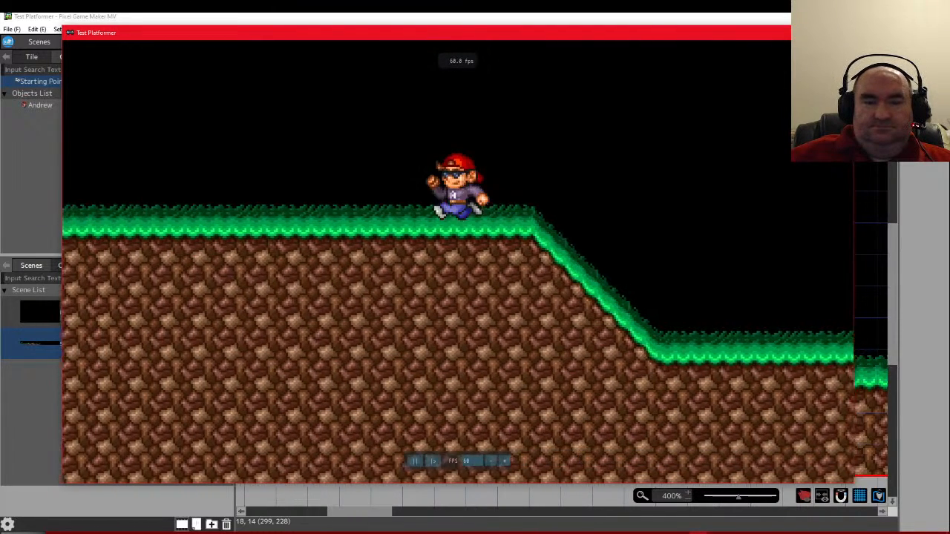
key("Right")
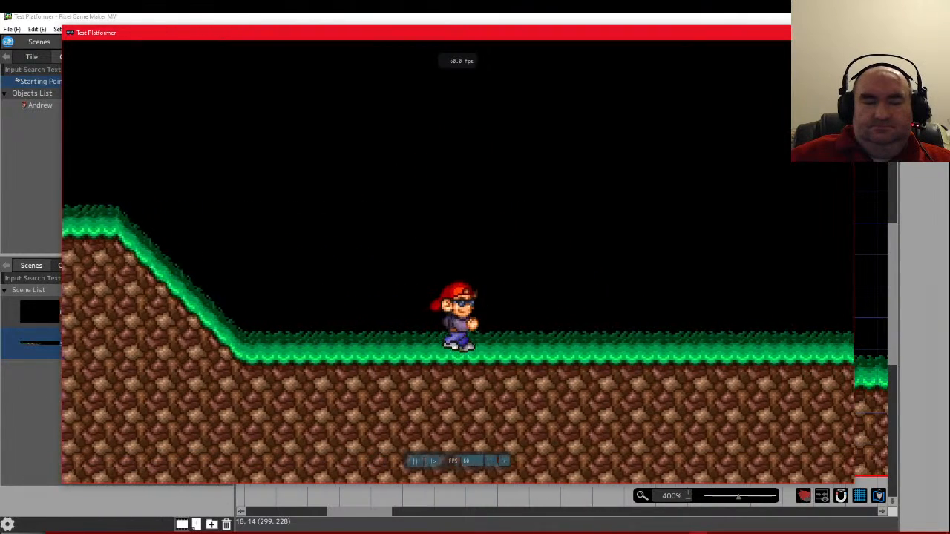
key("Left")
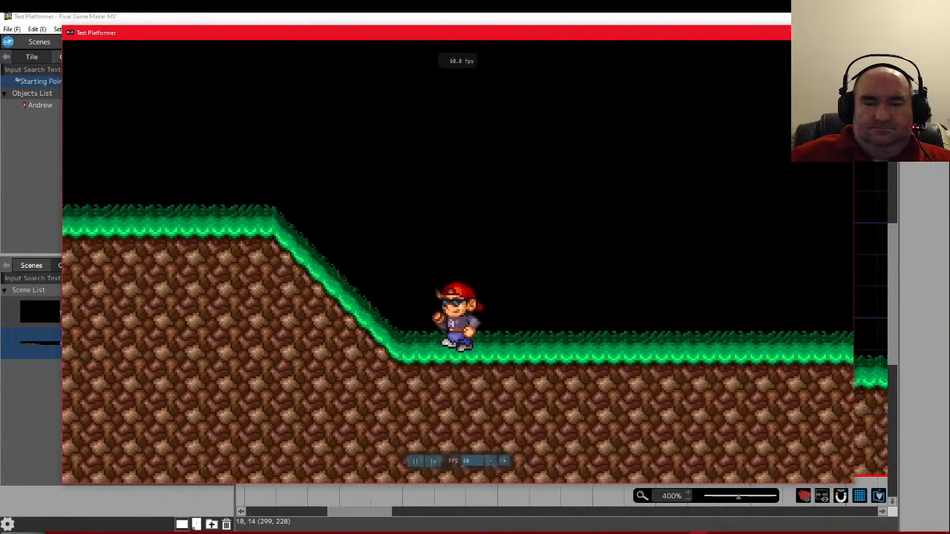
key("space")
key("Left")
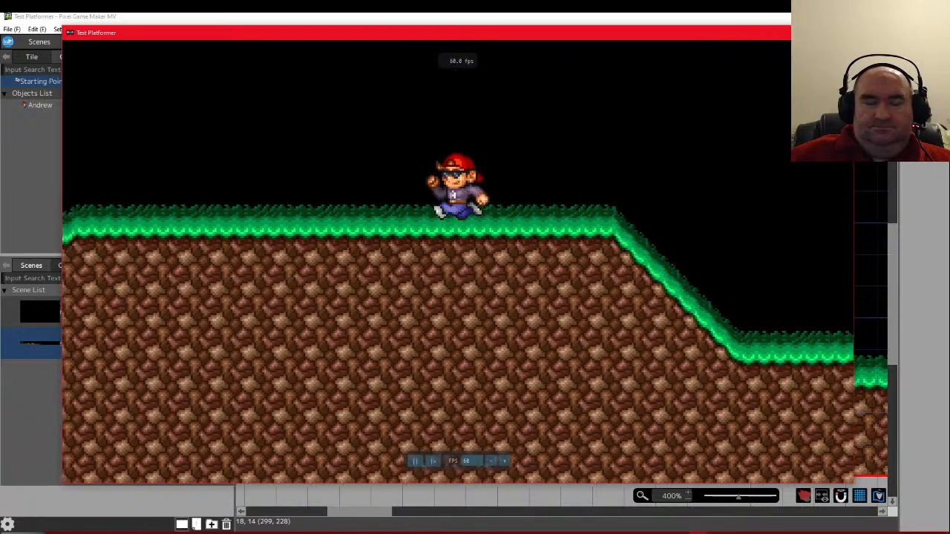
key("Right")
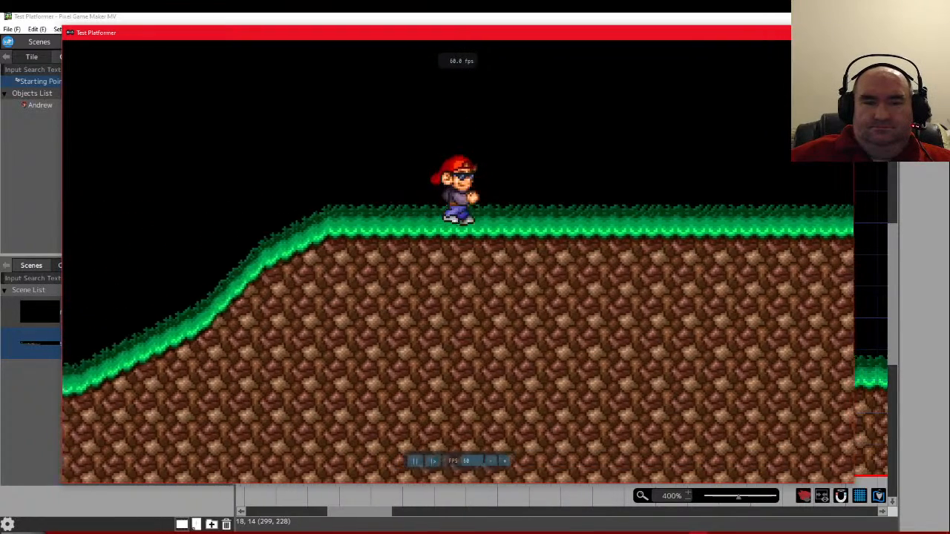
key("Right")
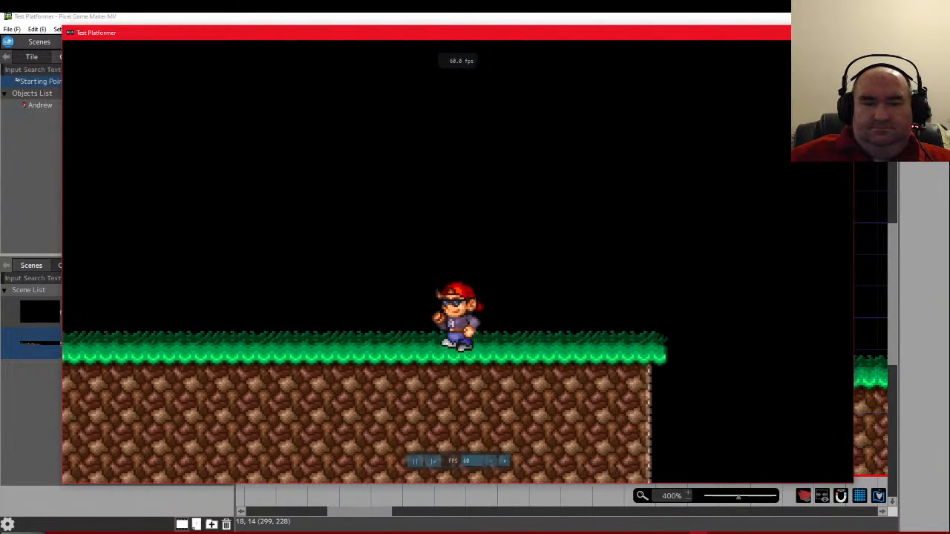
Run the character left from the ledge, over the hill and onto the flat ground near the start
key("Left")
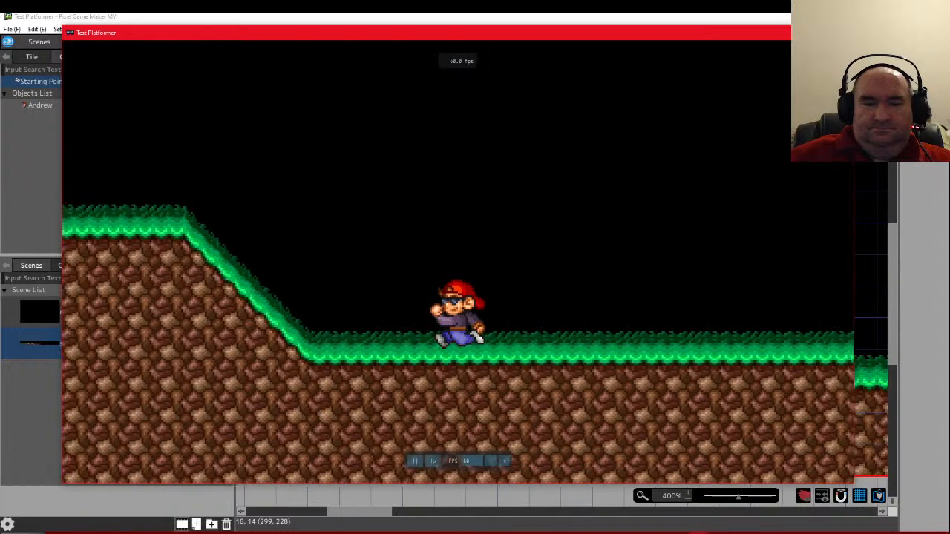
key("Left")
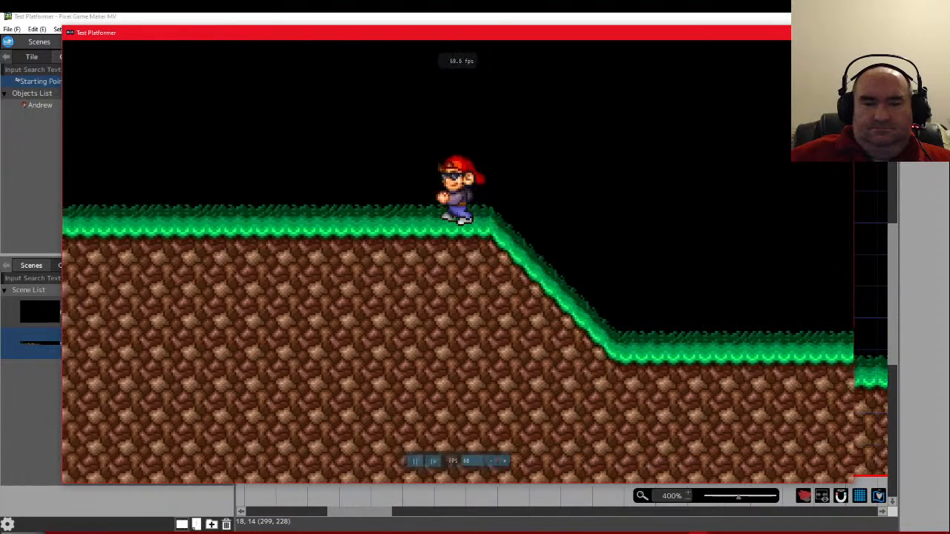
key("Left")
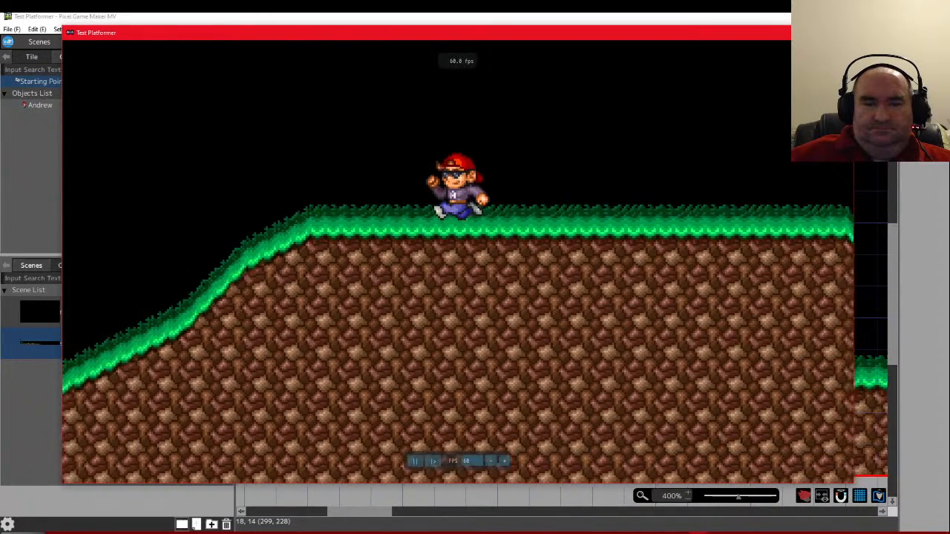
key("Left")
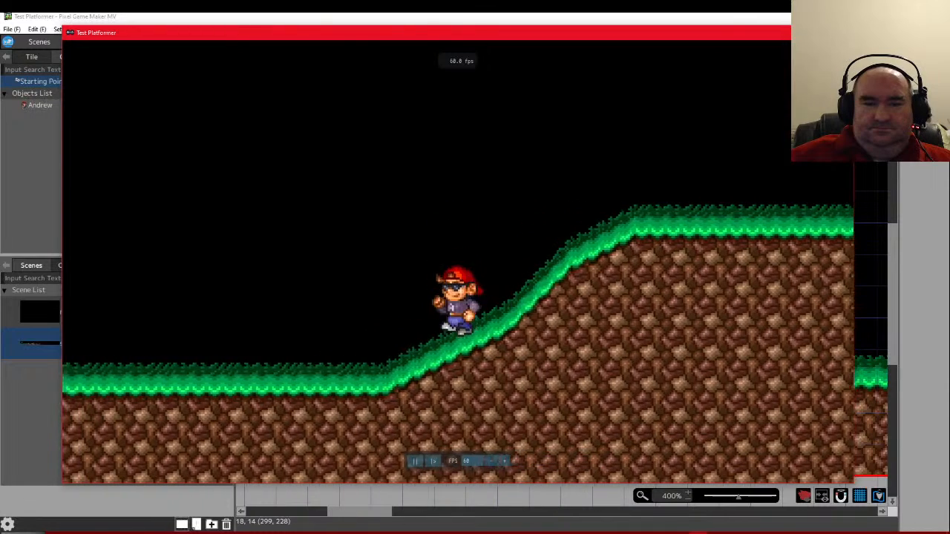
key("Left")
key("z")
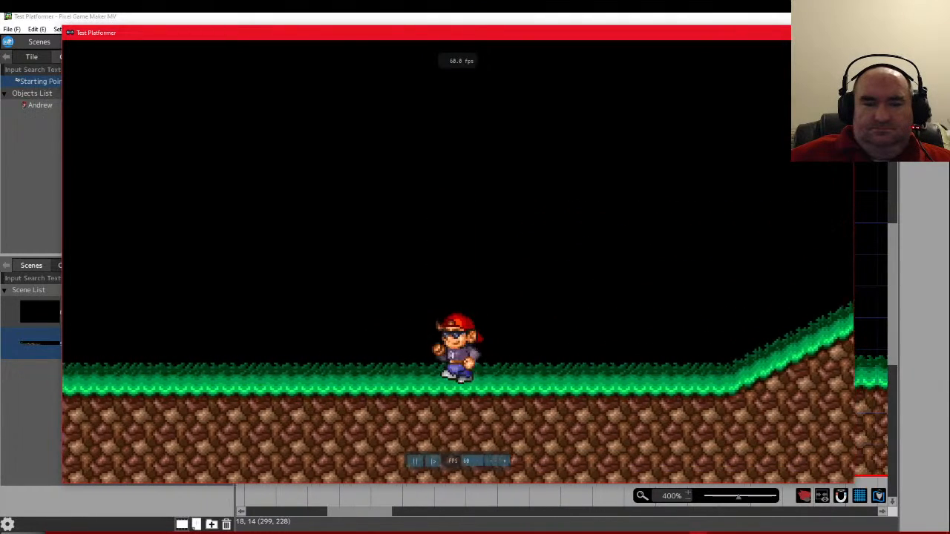
key("Left")
Run the character right over the hill to the flat ground near the far ledge, then end the test play
key("Right")
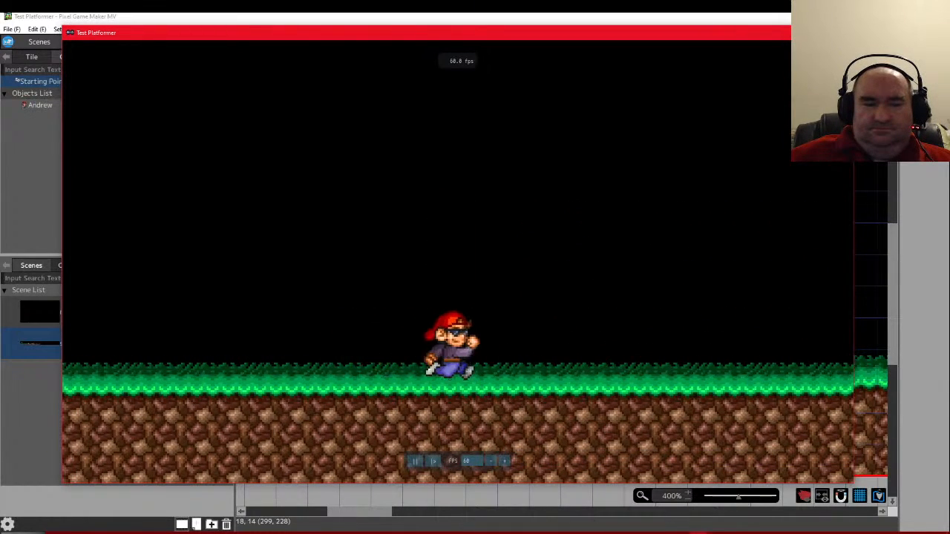
key("Right")
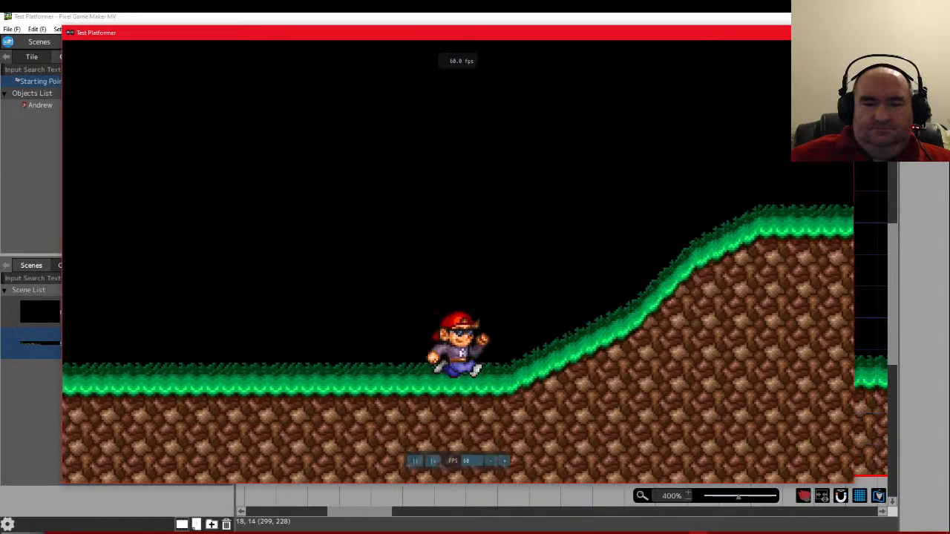
key("Right")
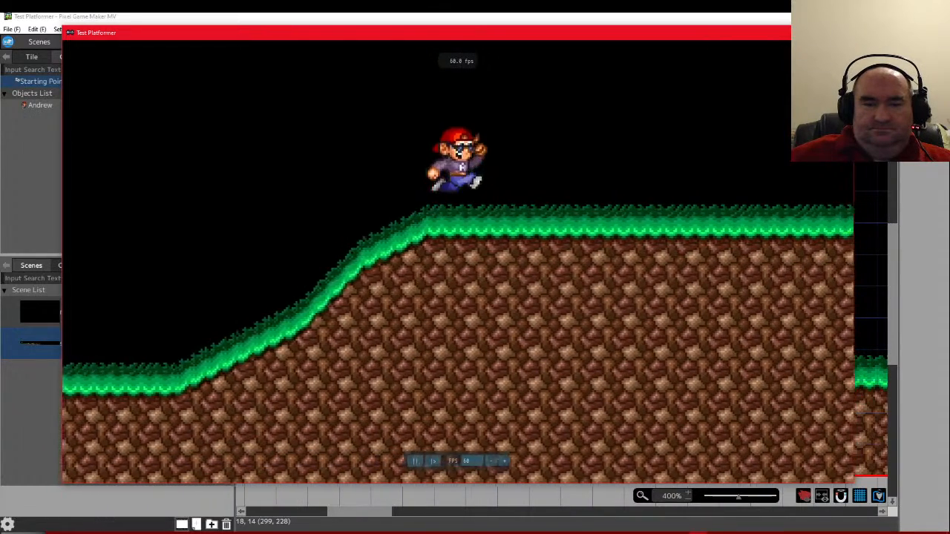
key("Right")
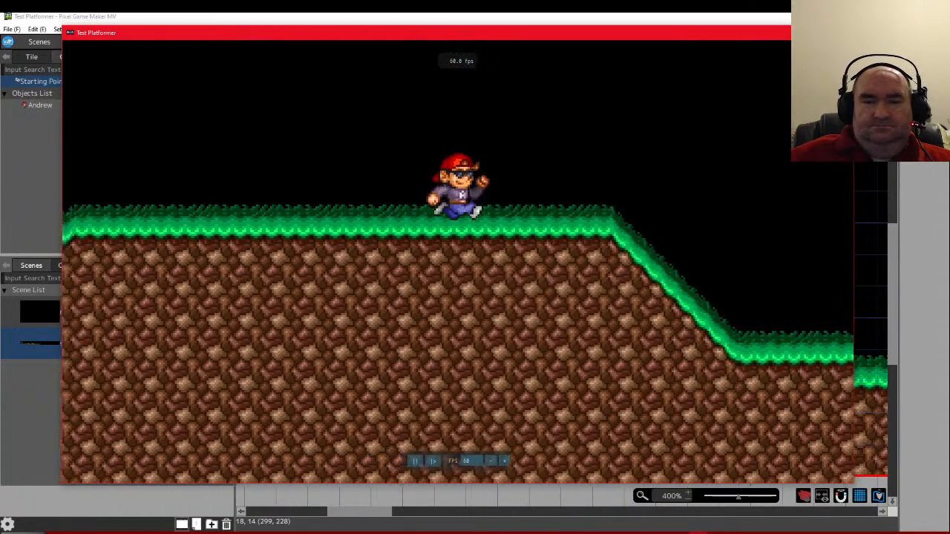
key("Right")
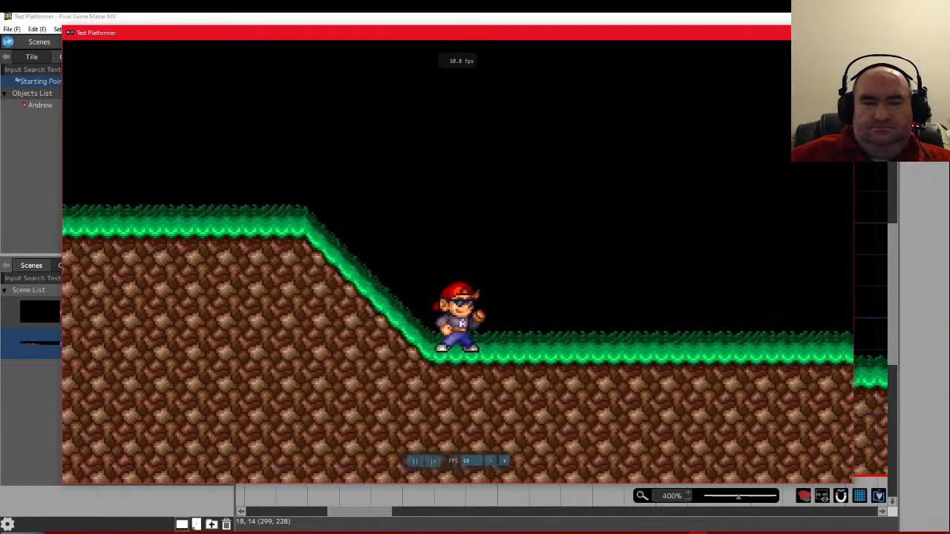
key("Right")
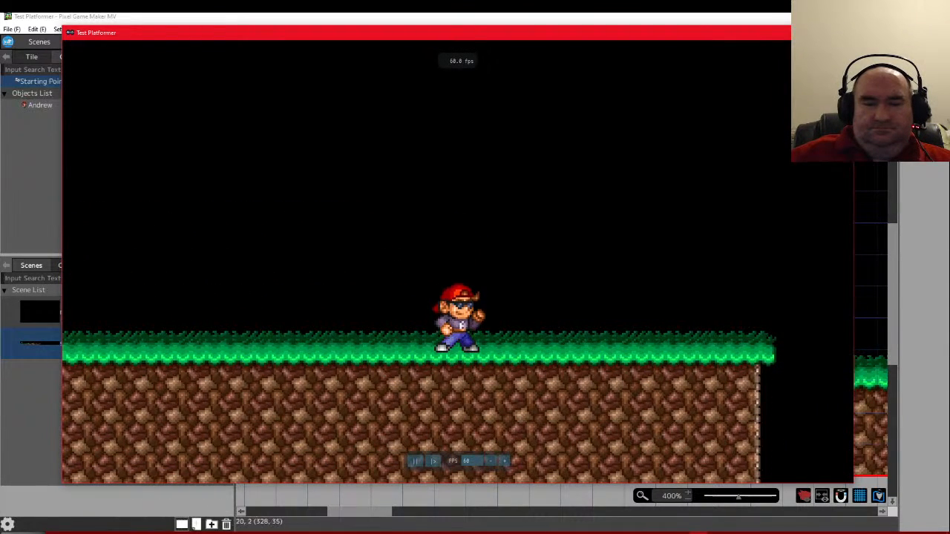
key("Escape")
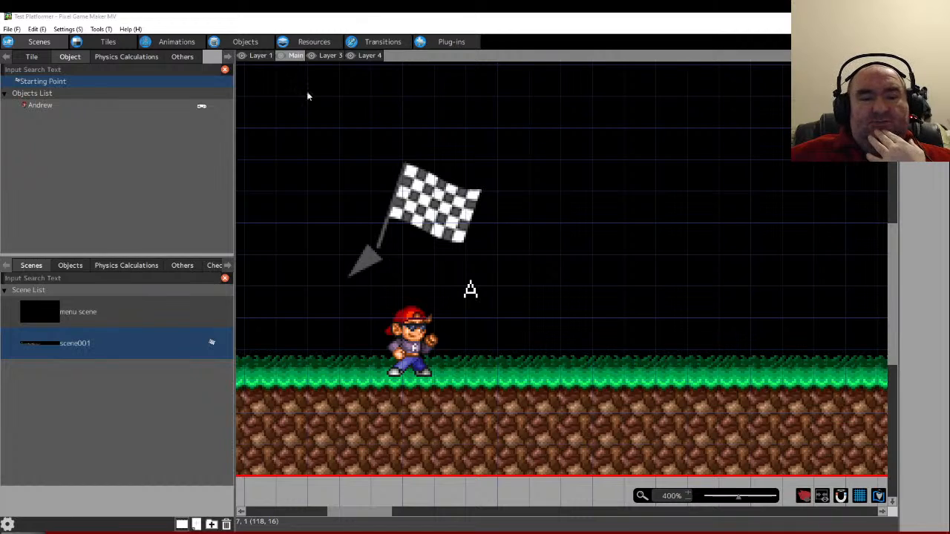
Examine the Waiting, Walk, Jump and Fall actions and the linked shortcuts in Andrew's action program
left_click(239, 42)
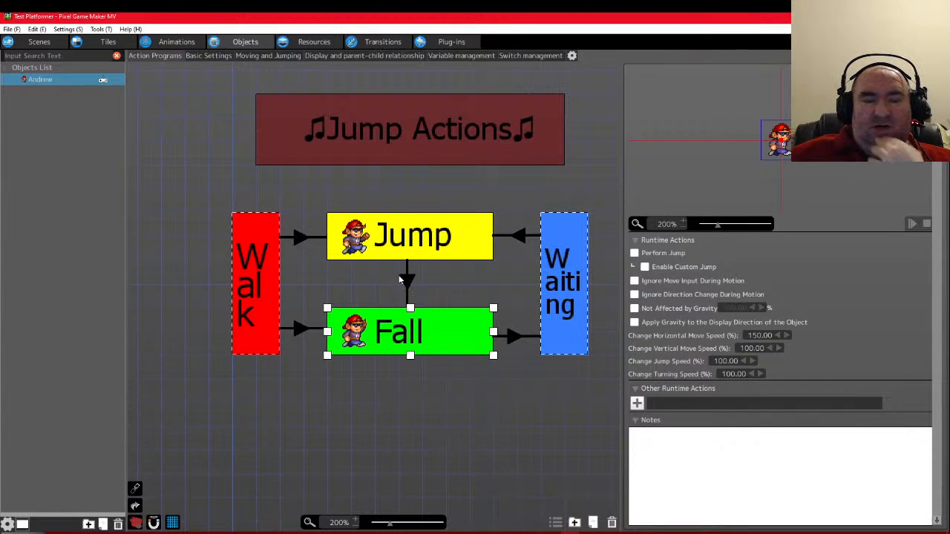
scroll(420, 265, "down", 3)
scroll(396, 261, "up", 2)
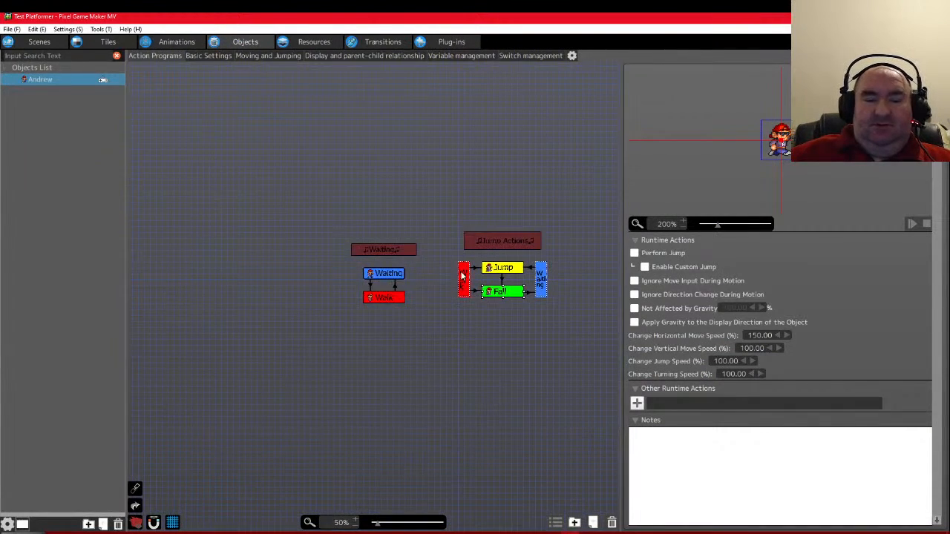
scroll(213, 283, "up", 2)
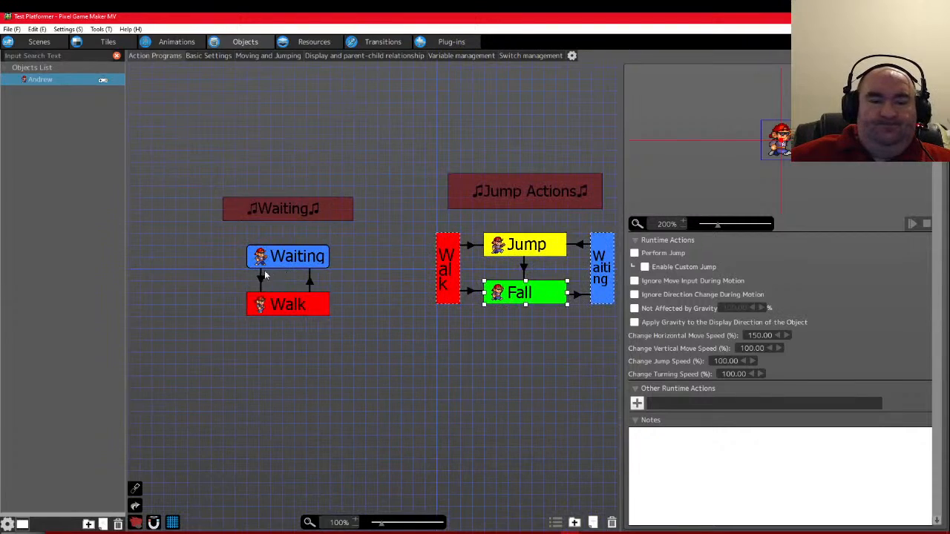
left_click(443, 269)
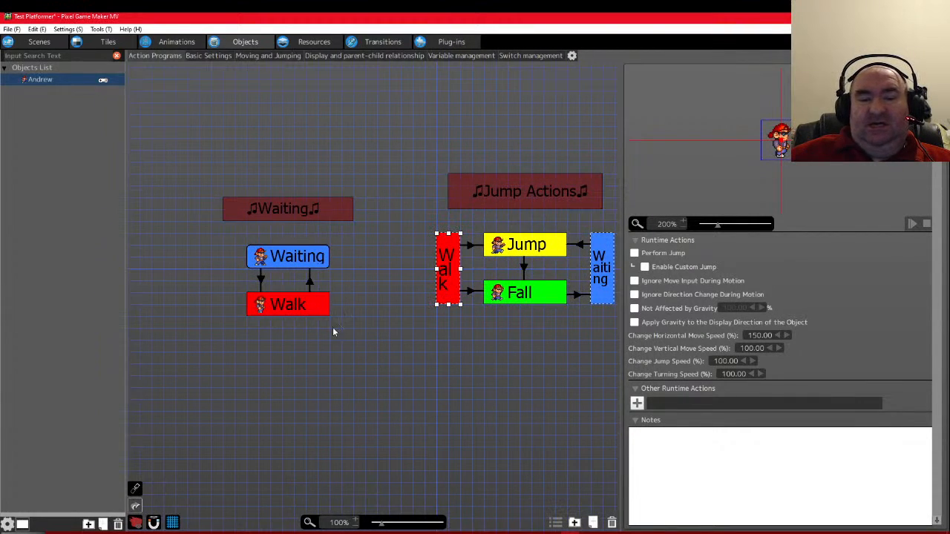
scroll(371, 266, "right", 1)
left_click(544, 276)
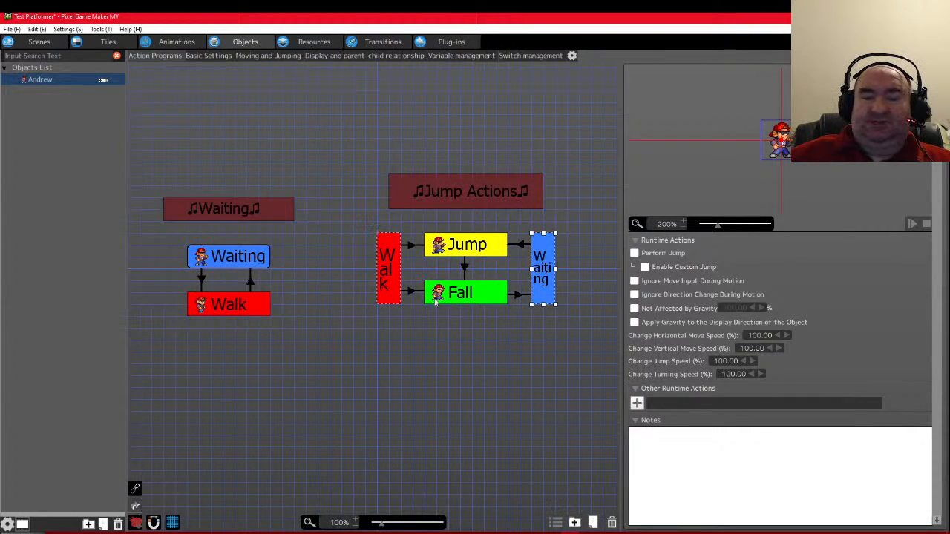
left_click(386, 294)
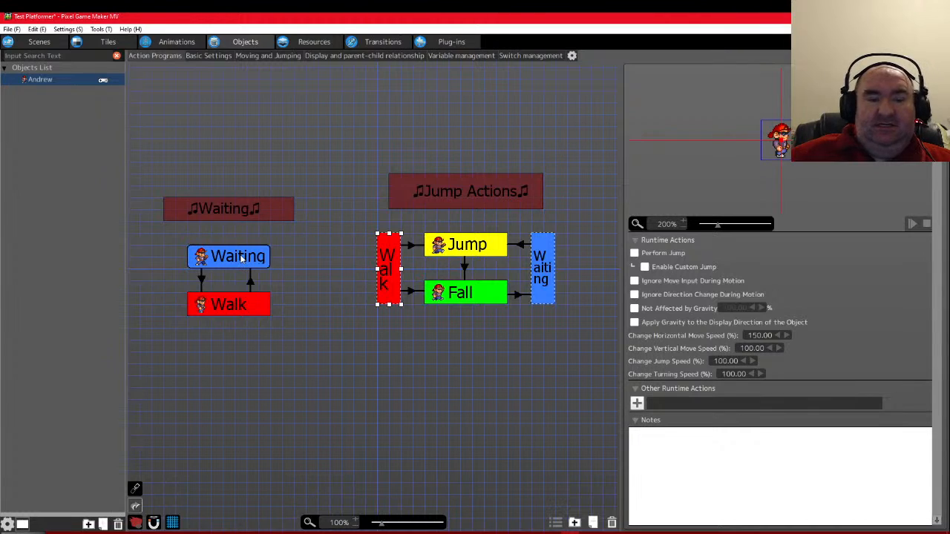
left_click(242, 256)
left_click(240, 306)
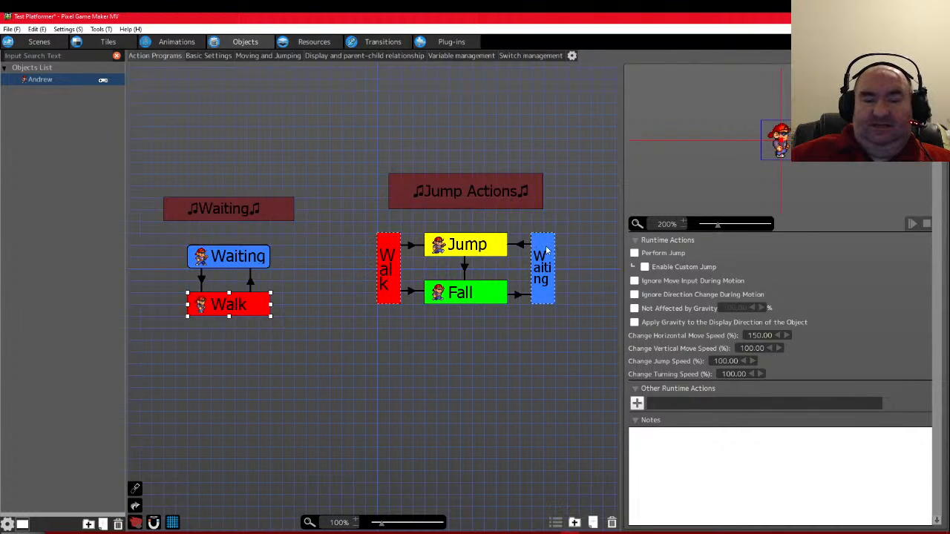
left_click(547, 253)
left_click(391, 279)
left_click(442, 193)
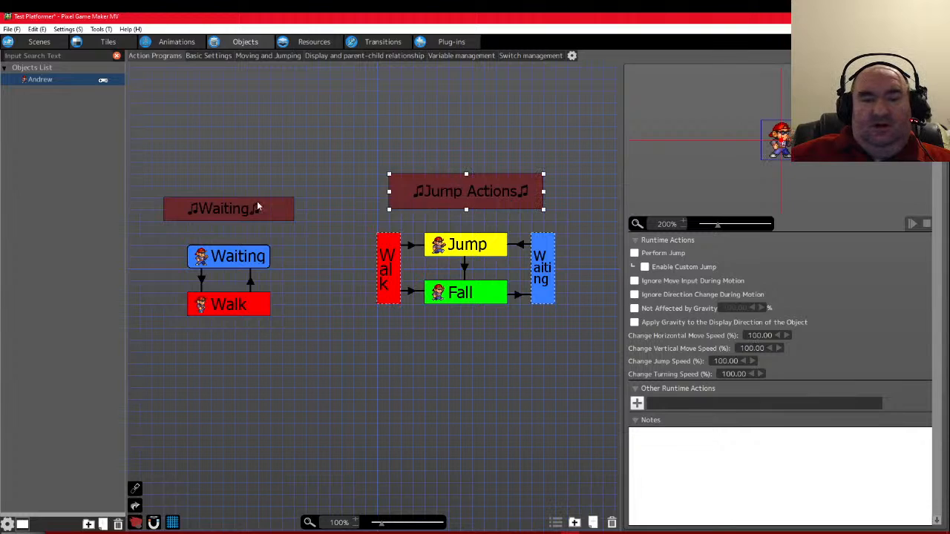
Move the ♫Waiting♫ title box slightly higher above the Waiting action
left_click(228, 208)
mouse_move(228, 208)
left_mouse_down()
mouse_move(228, 184)
mouse_move(228, 197)
left_mouse_up()
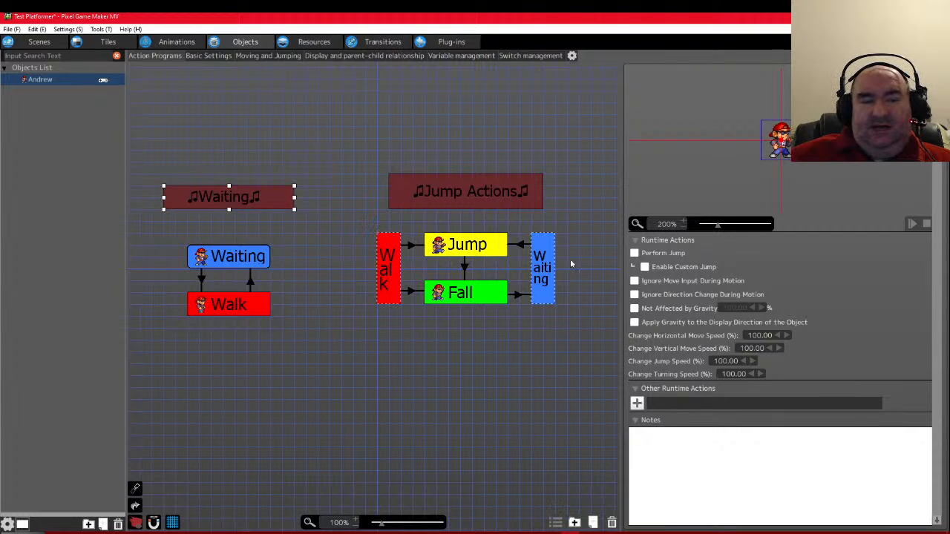
scroll(656, 126, "up", 3)
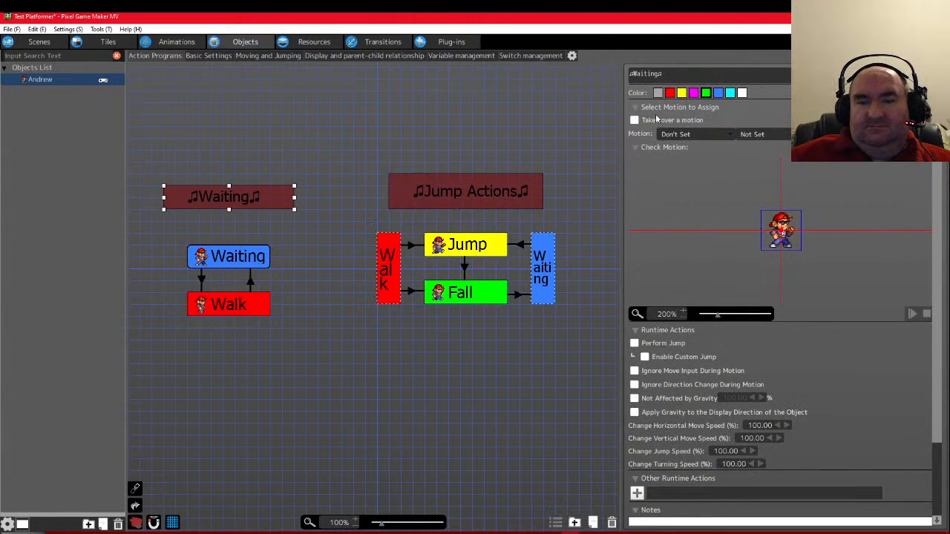
scroll(245, 199, "down", 2)
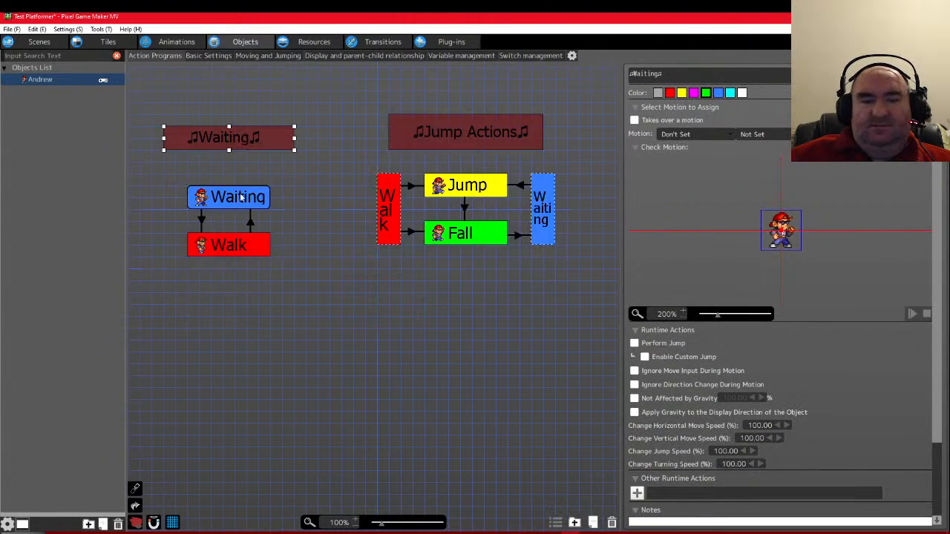
Examine the ♫Waiting♫ and ♫Jump Actions♫ title boxes and their settings in Andrew's action program
left_click(449, 136)
left_click(231, 144)
left_click(454, 135)
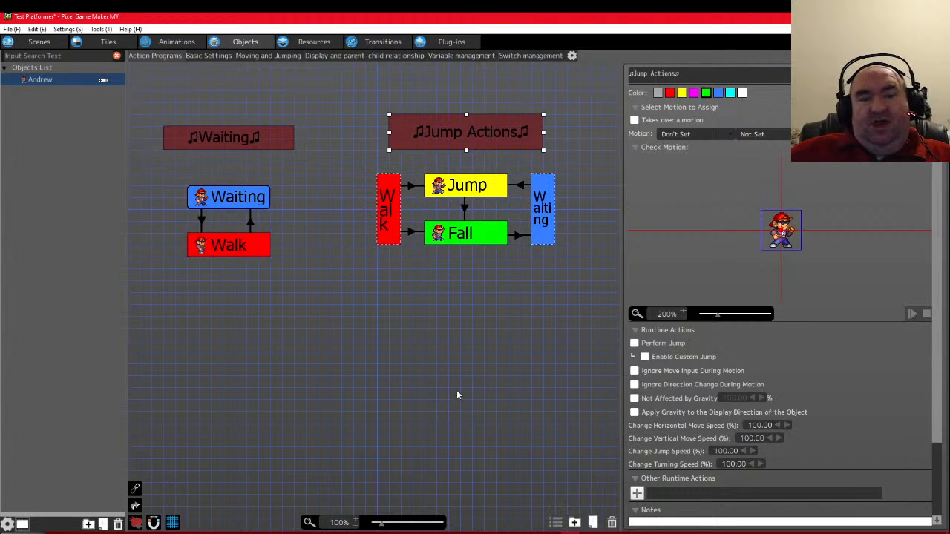
scroll(412, 372, "up", 2)
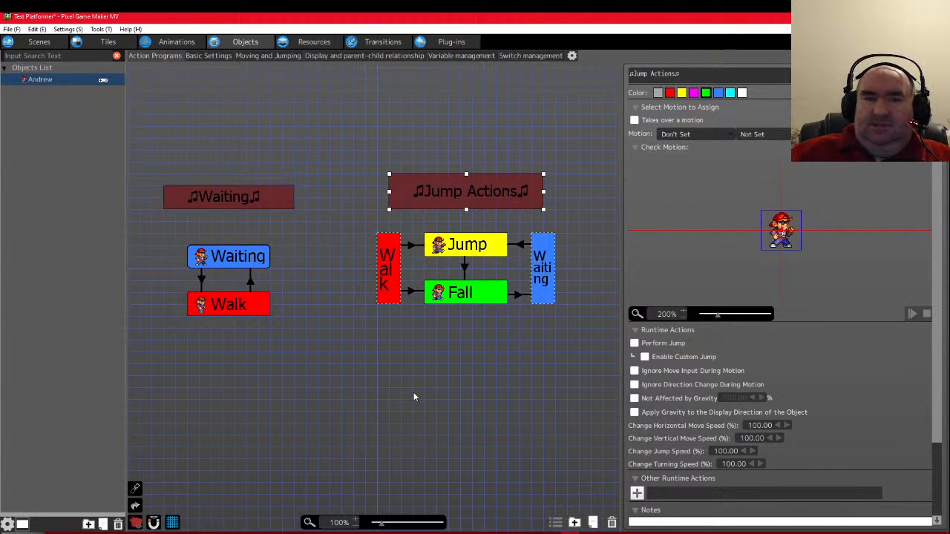
right_click(412, 393)
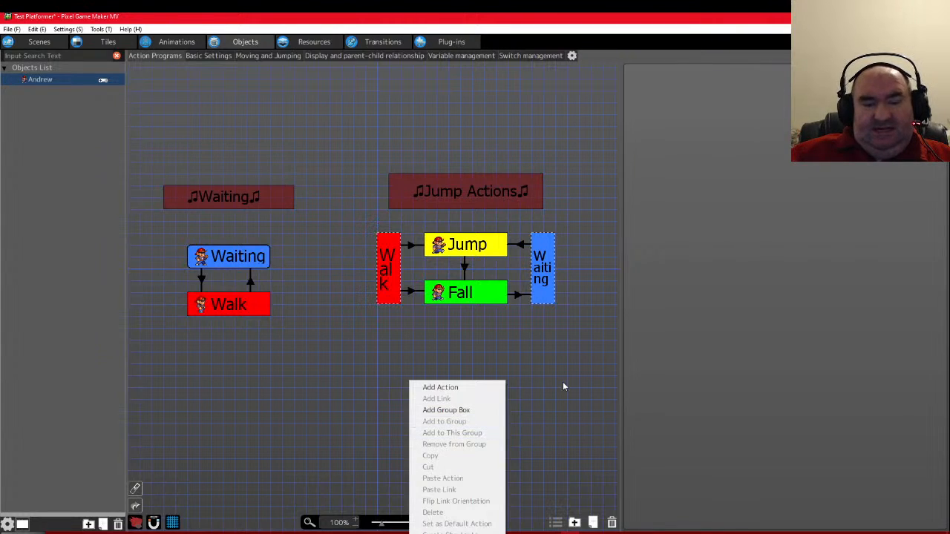
left_click(536, 389)
scroll(347, 399, "up", 1)
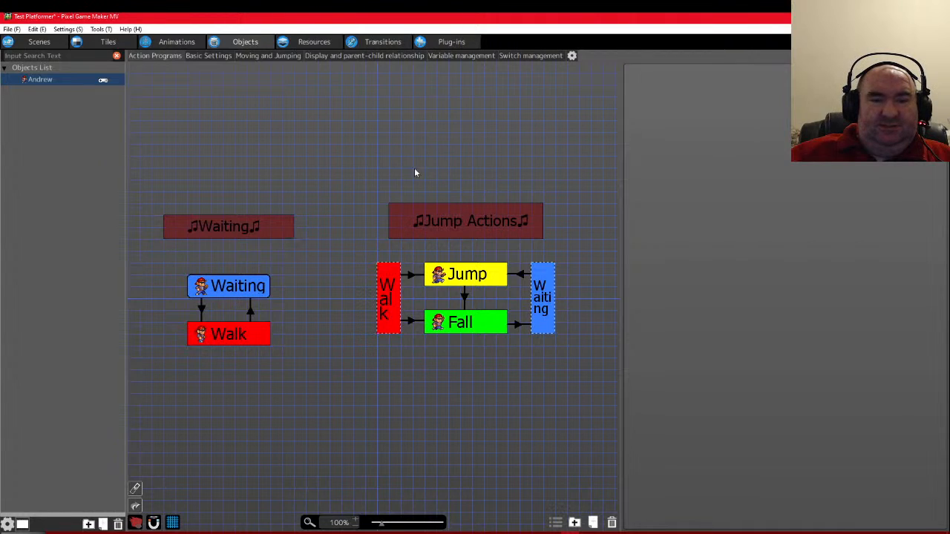
left_click(481, 233)
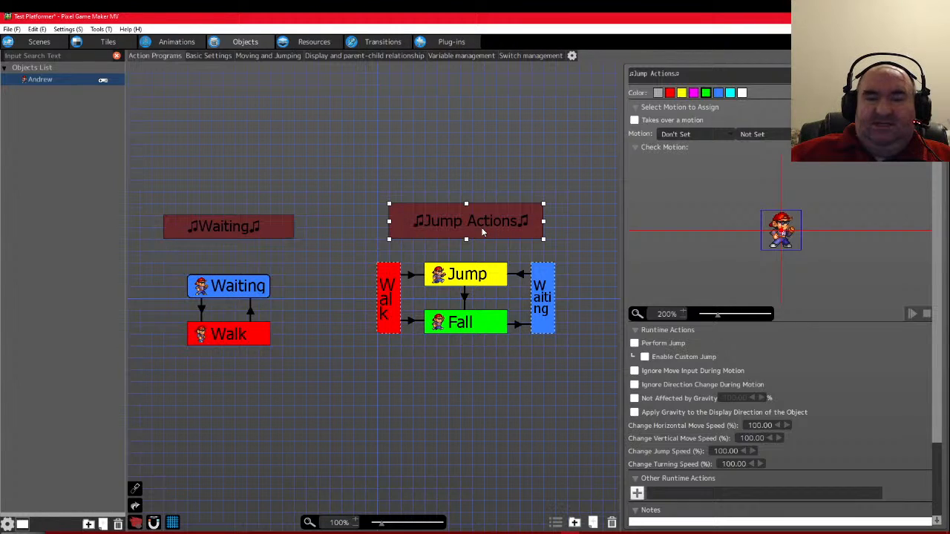
left_click(194, 230)
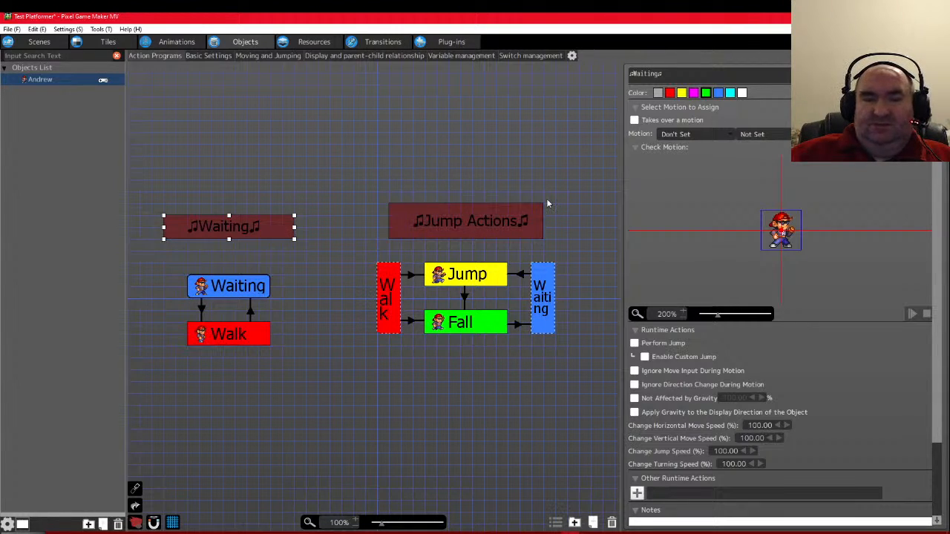
left_click(446, 224)
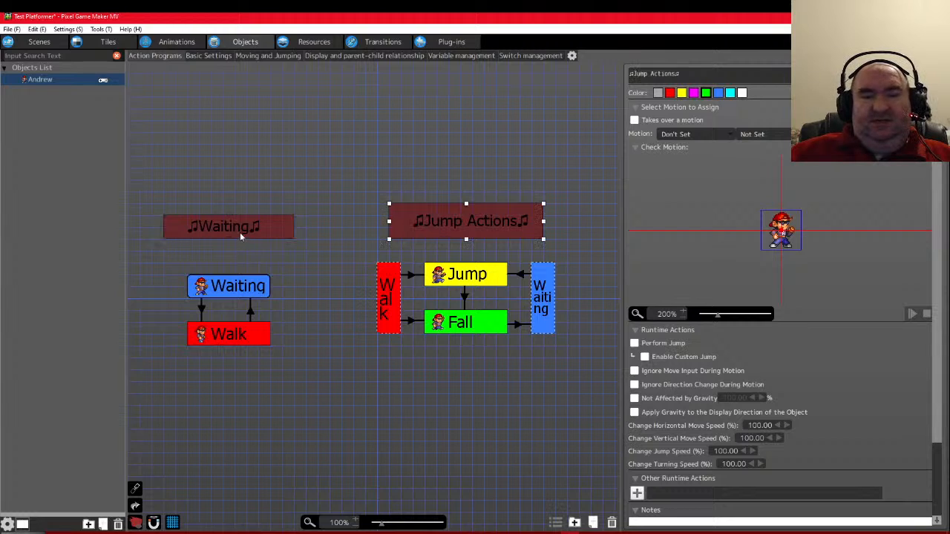
left_click(231, 236)
left_click(496, 235)
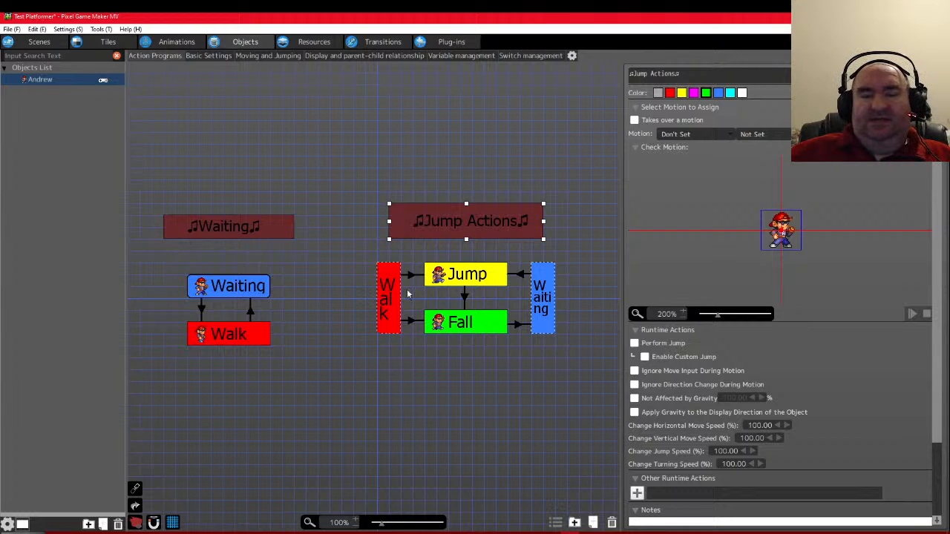
left_click(371, 342)
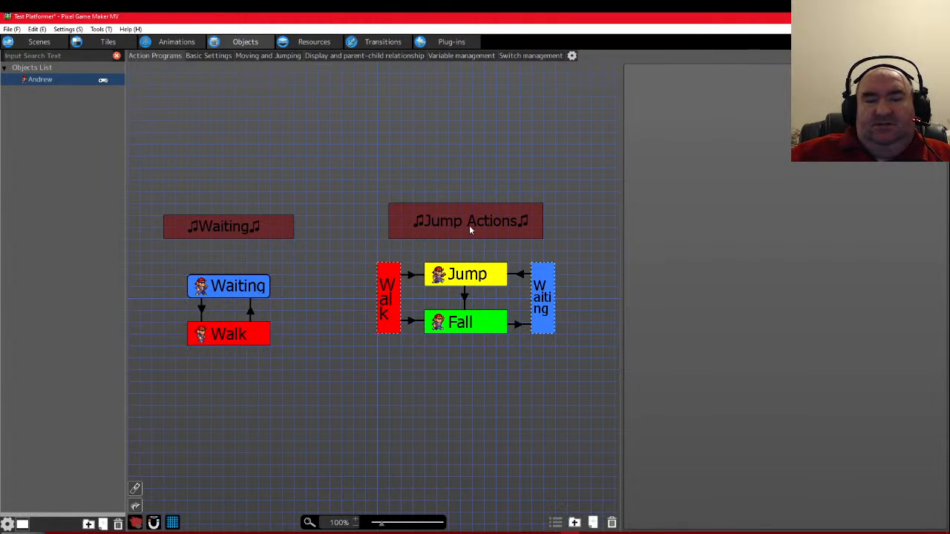
Move the ♫Waiting♫ title box slightly down, closer to the Waiting action
left_click(282, 236)
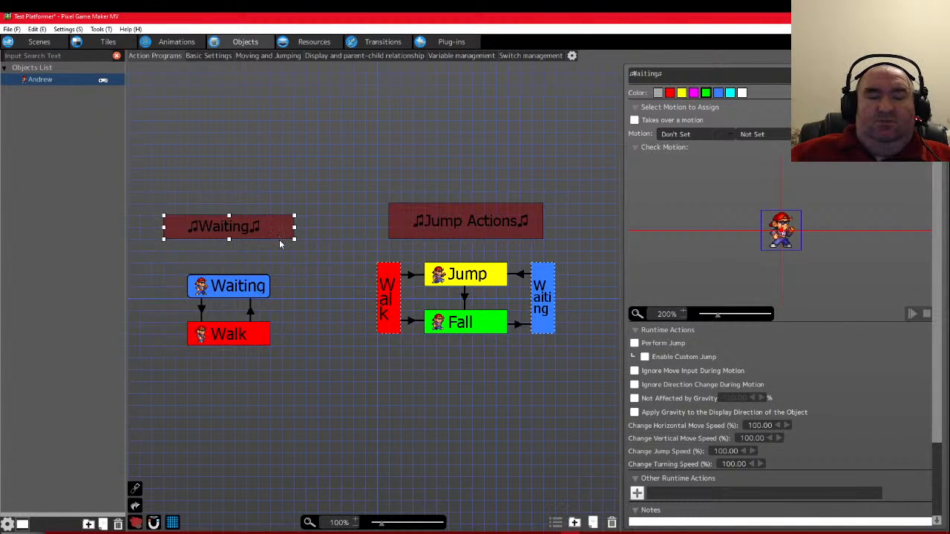
left_click_drag(282, 236, 282, 253)
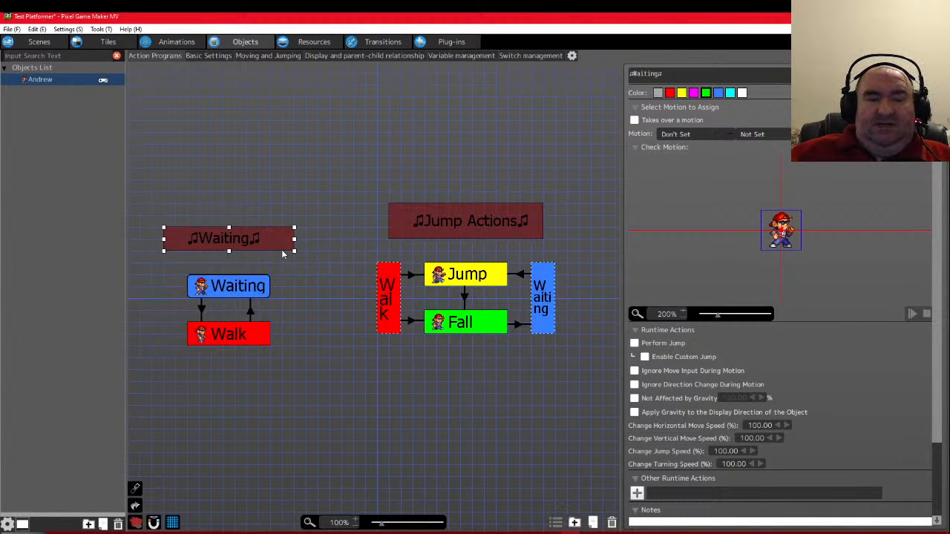
left_click(296, 306)
scroll(367, 365, "down", 3)
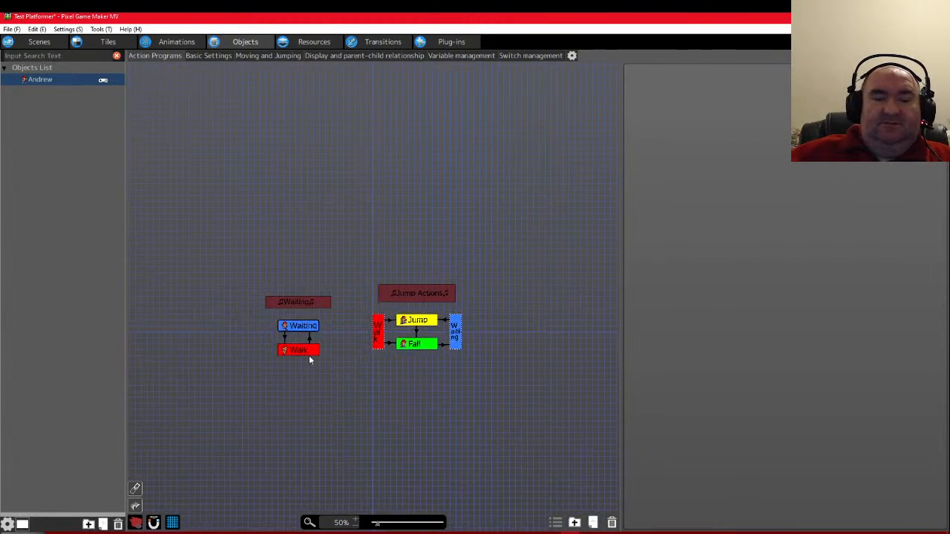
scroll(305, 354, "up", 3)
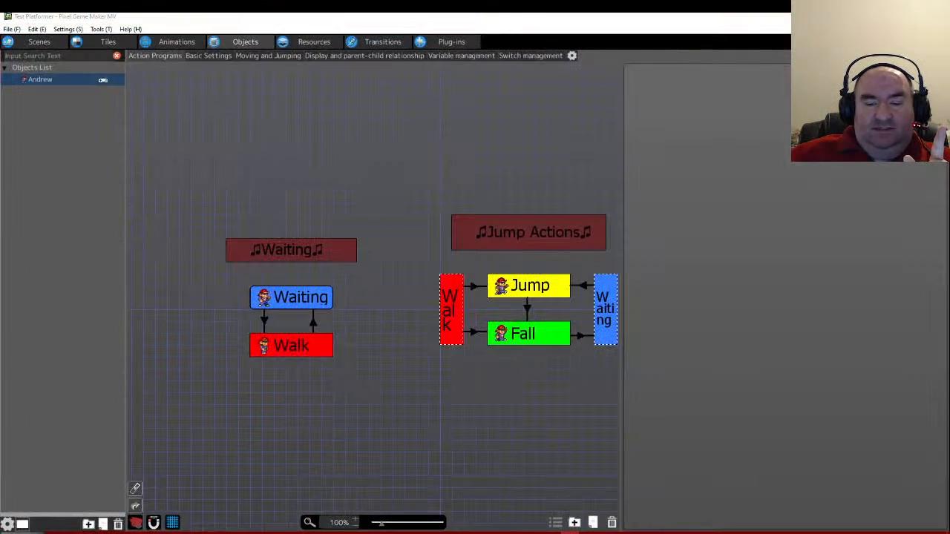
Switch to the second Pixel Game Maker MV instance and open the recent project Awesome Andy!
left_click_drag(570, 531, 558, 448)
left_click(553, 490)
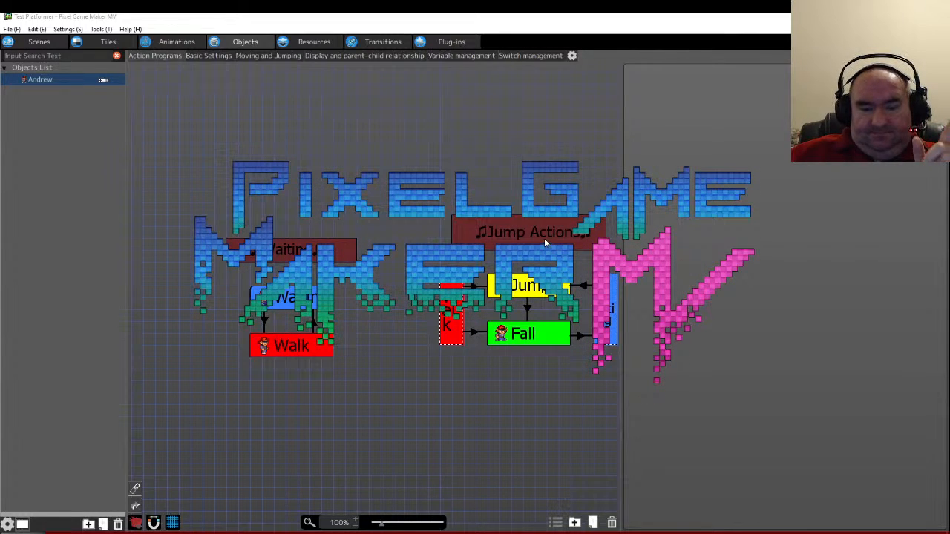
left_click(460, 533)
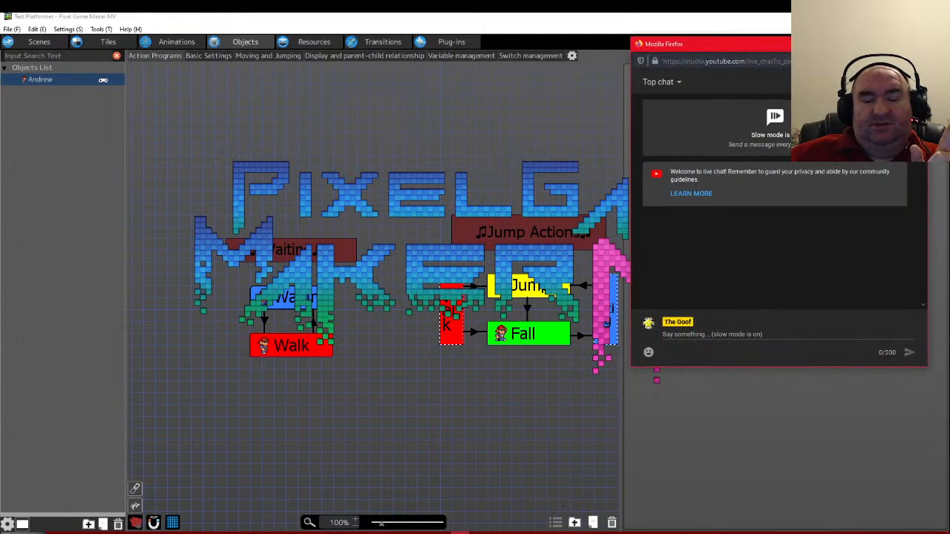
left_click(460, 533)
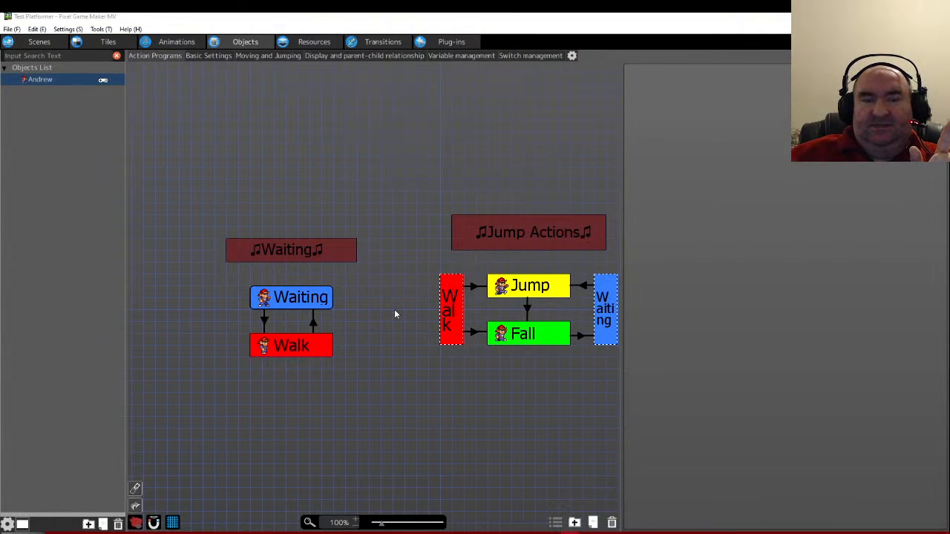
mouse_move(570, 531)
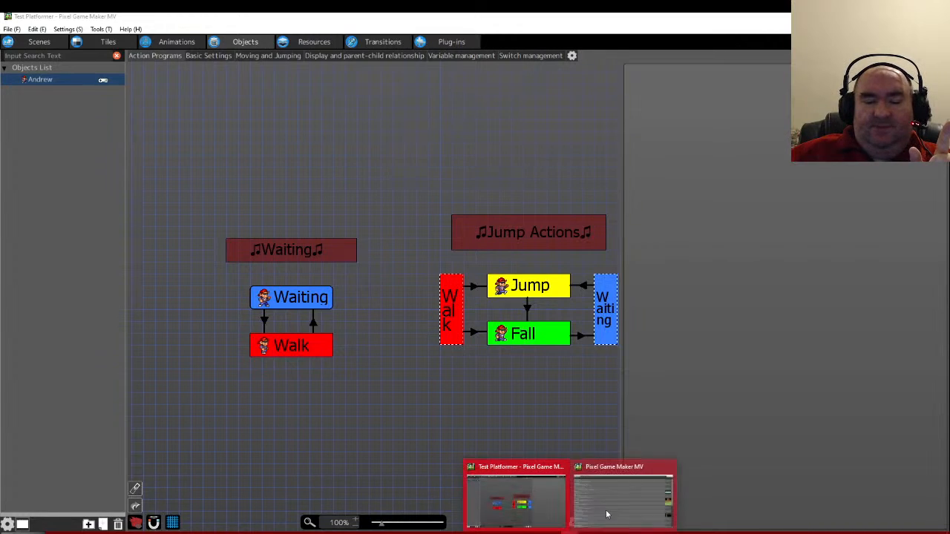
left_click(586, 486)
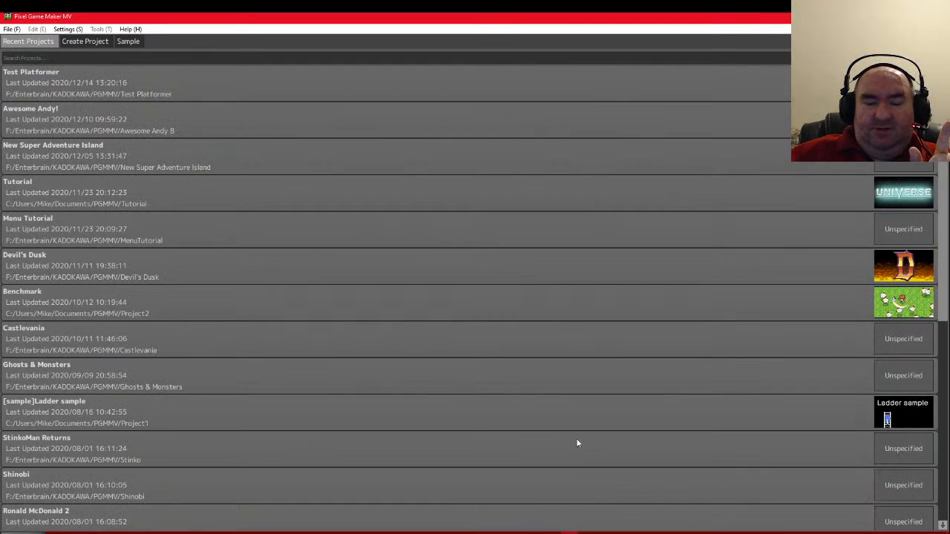
double_click(147, 130)
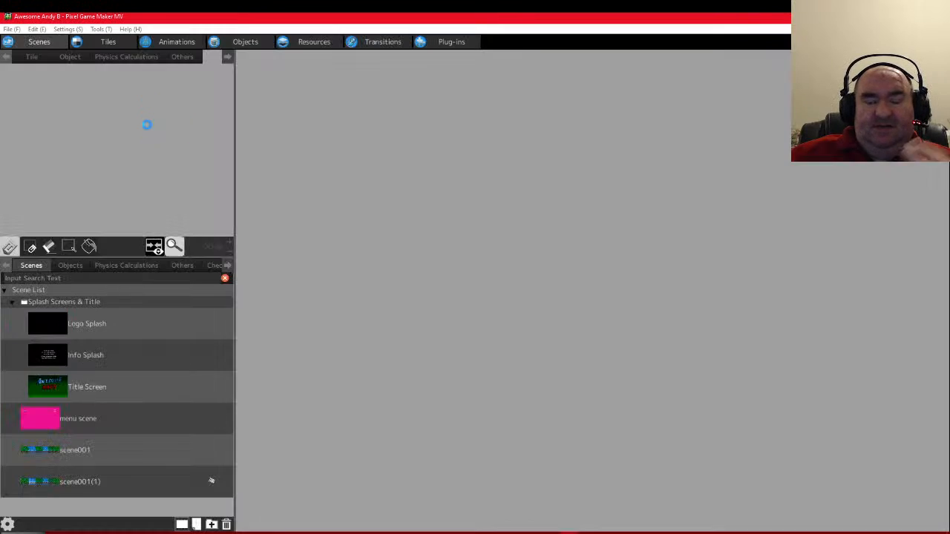
Look through the Logo Splash scene, the menu scene and the forest level in scene001
scroll(382, 271, "down", 3)
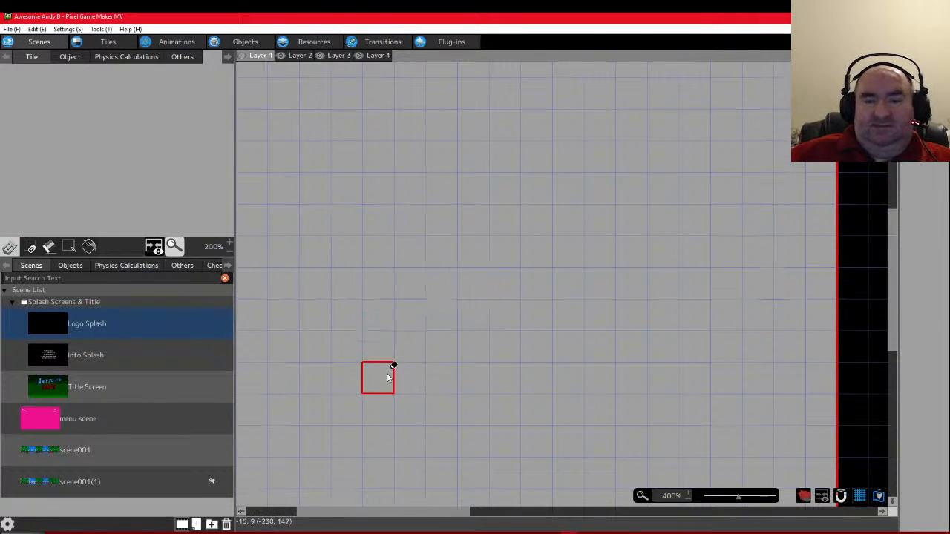
scroll(369, 306, "down", 1, "ctrl")
scroll(451, 329, "down", 1, "ctrl")
scroll(450, 329, "up", 1, "ctrl")
scroll(461, 324, "up", 2)
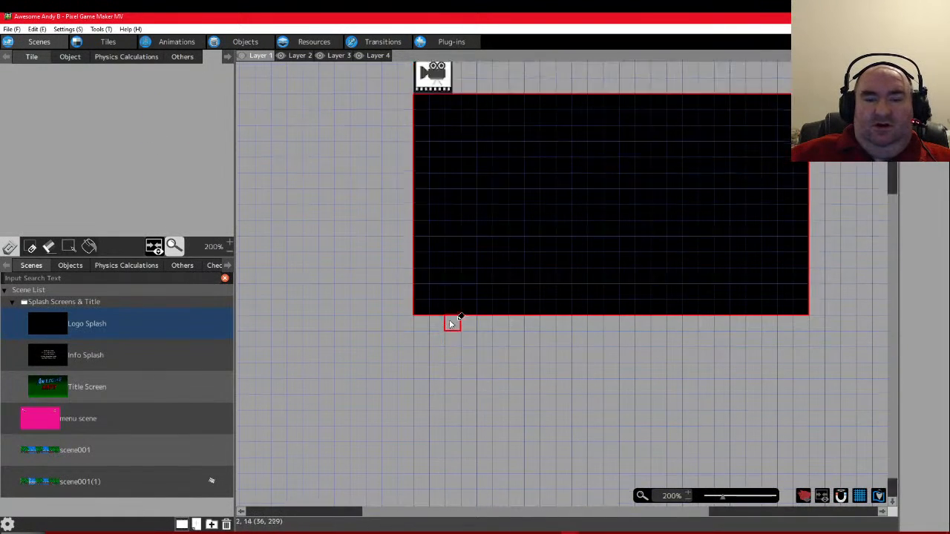
left_click(67, 412)
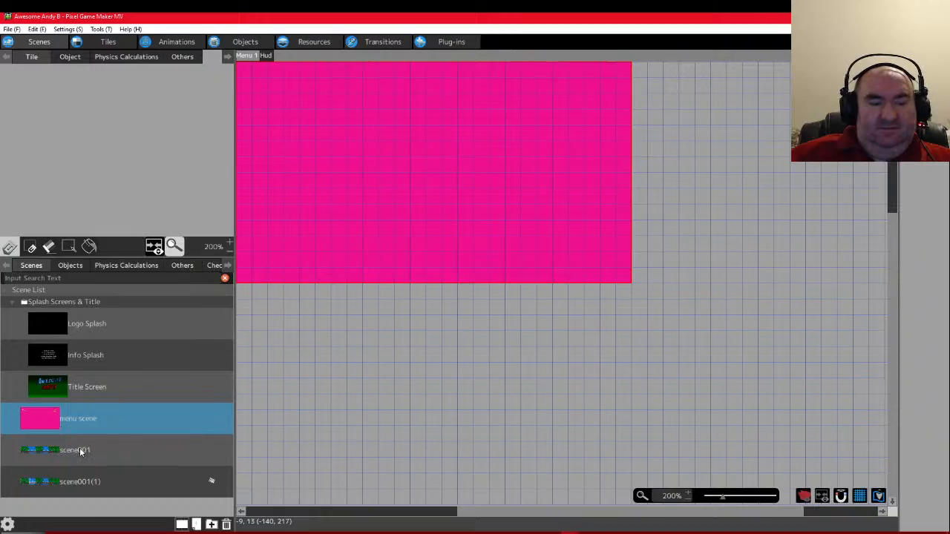
scroll(324, 271, "up", 2)
left_click(74, 450)
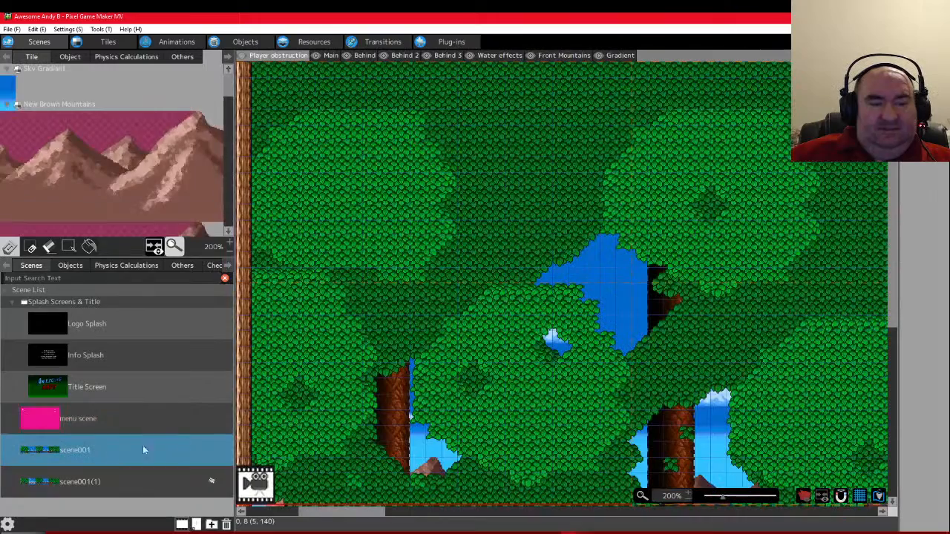
scroll(451, 424, "down", 8)
scroll(406, 399, "up", 1)
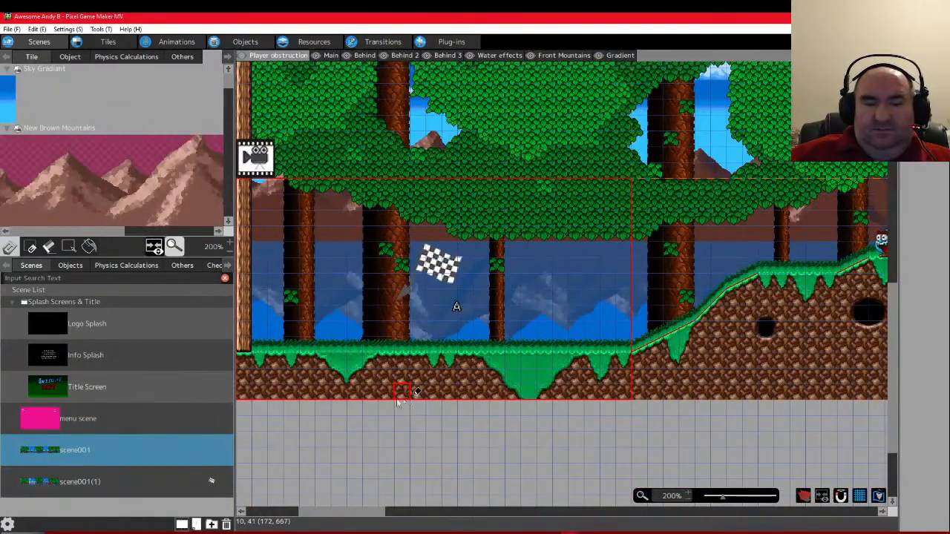
left_click_drag(321, 512, 327, 513)
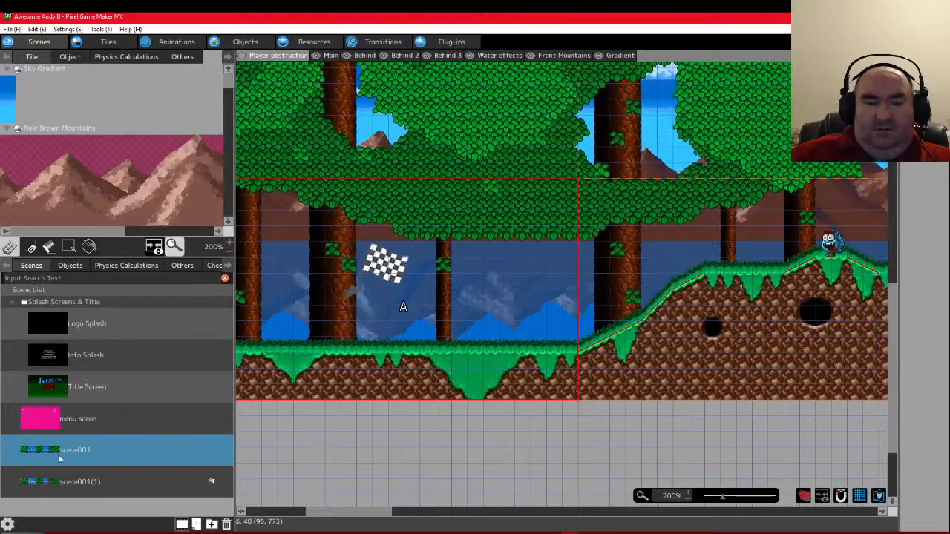
Examine the start area of scene001(1), with its player character, start flag, waterfalls and monster
left_click(64, 483)
scroll(446, 339, "down", 8)
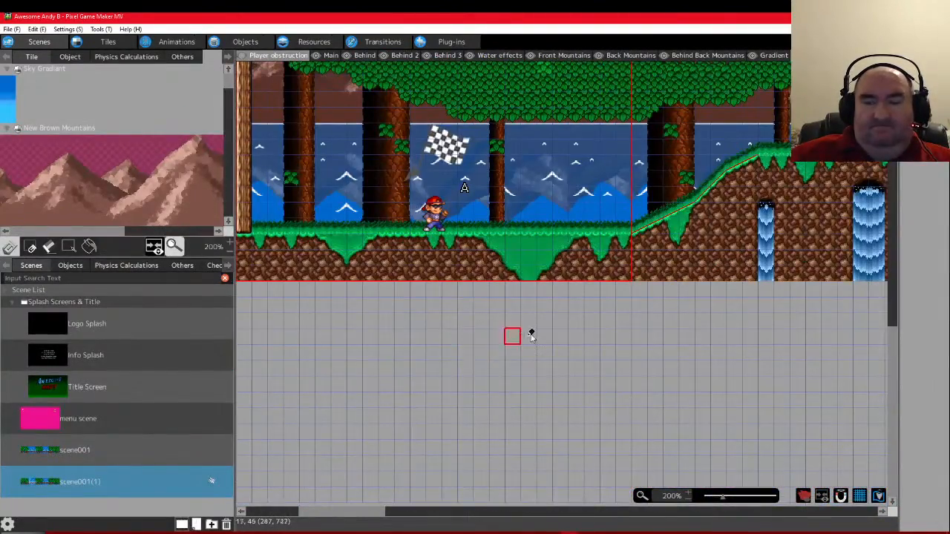
scroll(530, 333, "up", 2)
mouse_move(366, 512)
left_mouse_down()
mouse_move(440, 510)
mouse_move(367, 510)
left_mouse_up()
scroll(401, 403, "up", 2)
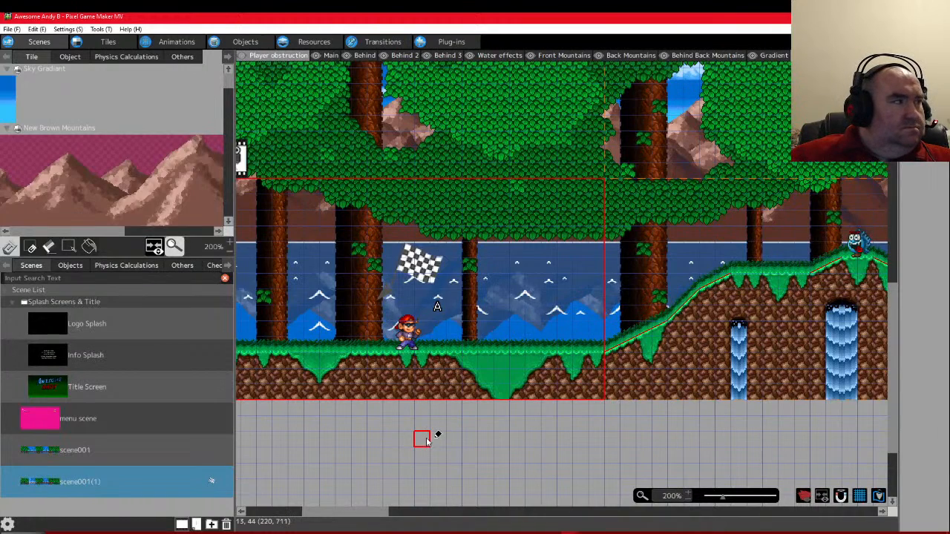
scroll(443, 309, "up", 2)
scroll(479, 236, "down", 2)
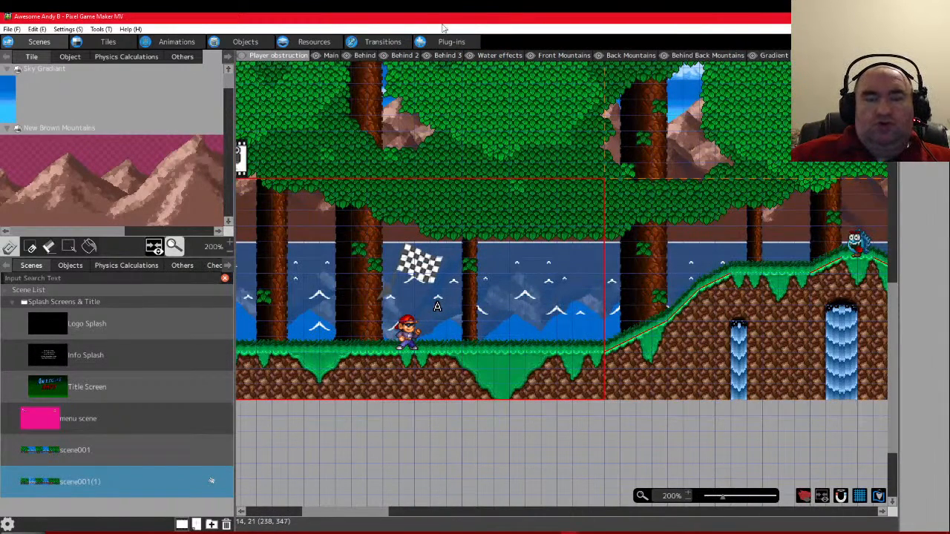
Open the project's objects and examine the movement, Air Attack, Hit and Direction for Death actions in Andy's action program
left_click(252, 44)
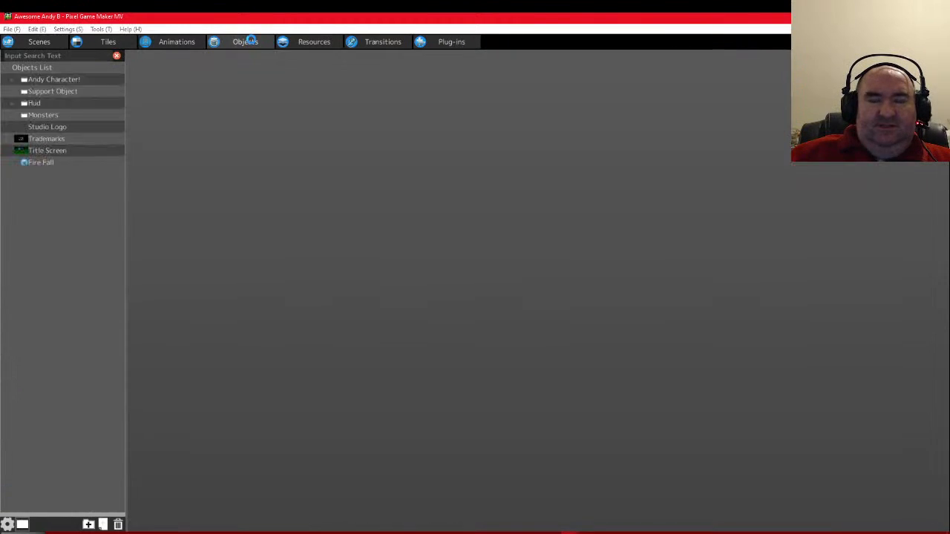
scroll(339, 207, "down", 3)
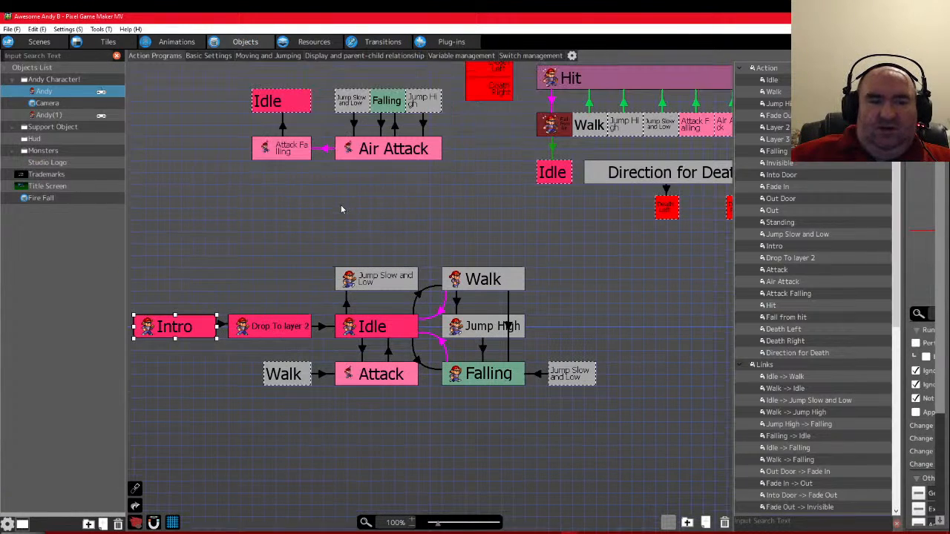
scroll(342, 206, "up", 3)
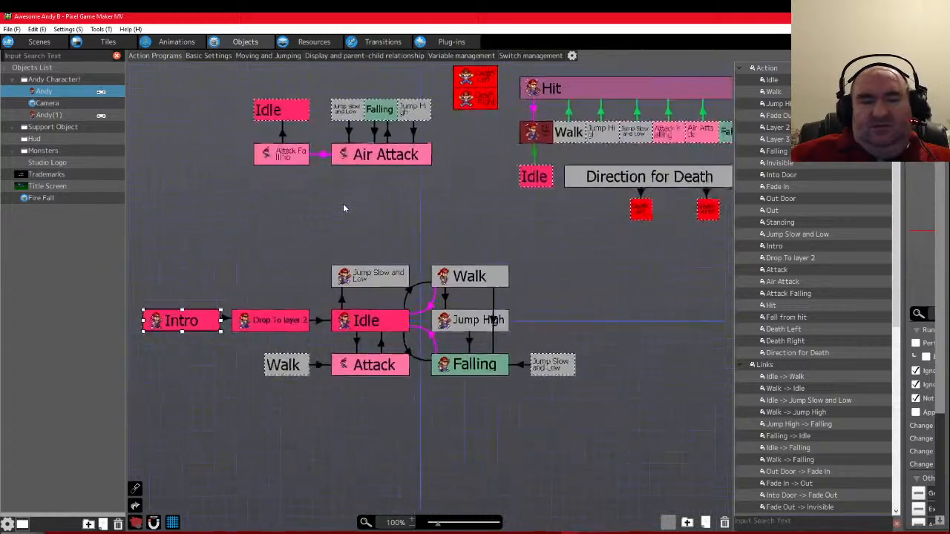
scroll(343, 206, "down", 3)
scroll(486, 240, "up", 2)
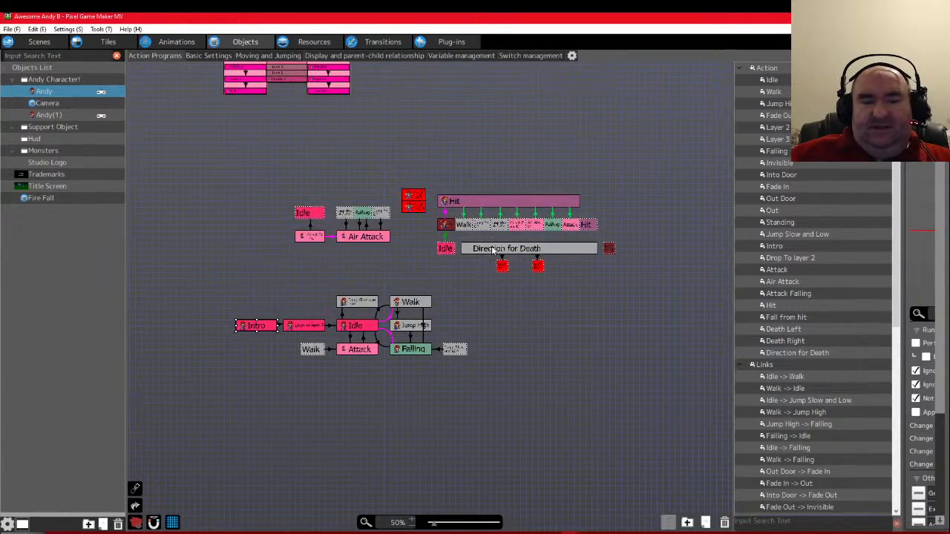
scroll(492, 281, "up", 3)
scroll(493, 280, "down", 3)
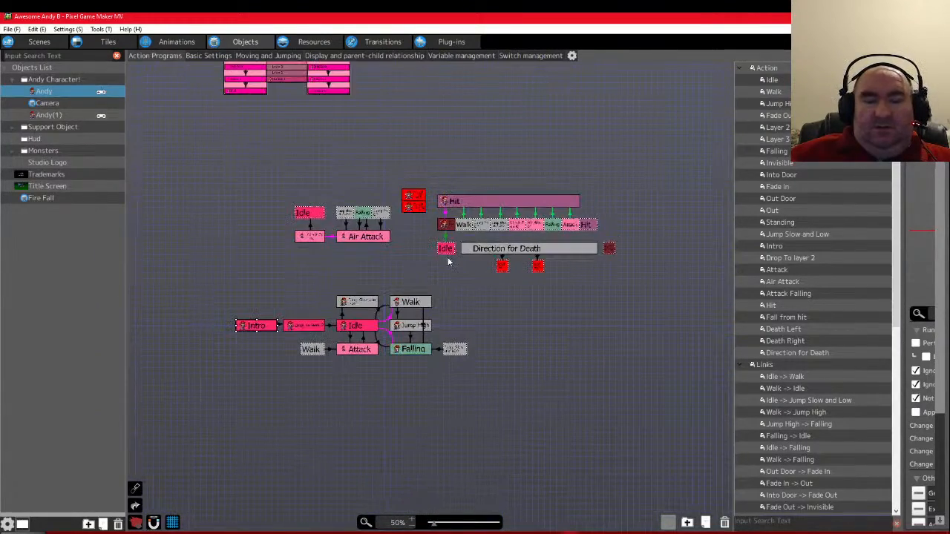
scroll(474, 225, "up", 3)
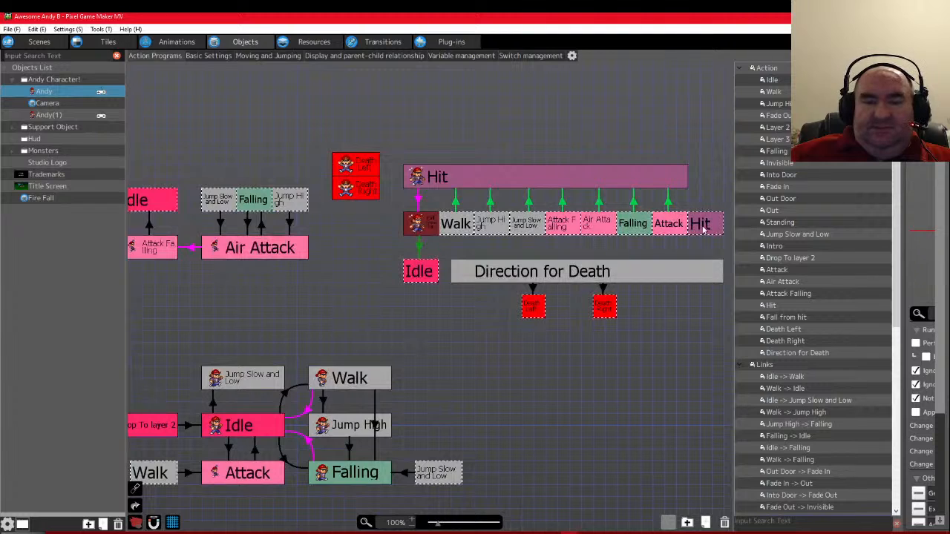
Examine the overall layout of Andy's action program, from the door action group down to the Idle, Walk, Jump High and Falling links
scroll(354, 266, "down", 1)
scroll(352, 263, "down", 3)
scroll(221, 247, "up", 2)
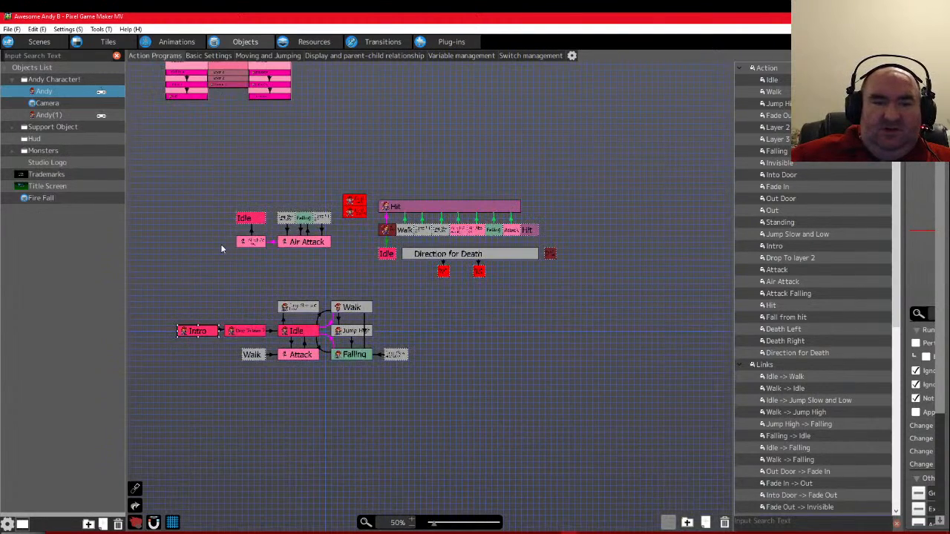
scroll(225, 249, "down", 1)
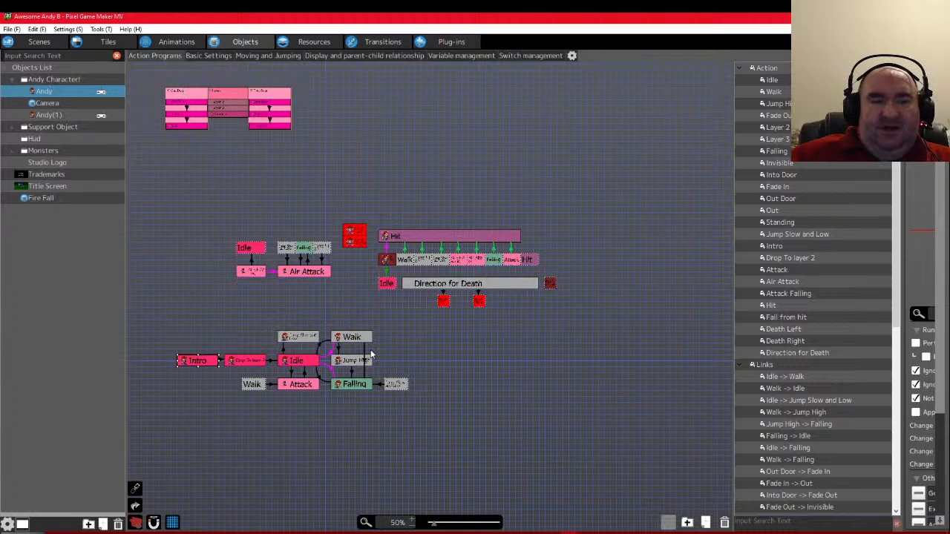
scroll(349, 356, "up", 2)
scroll(328, 352, "up", 1)
scroll(328, 352, "down", 1)
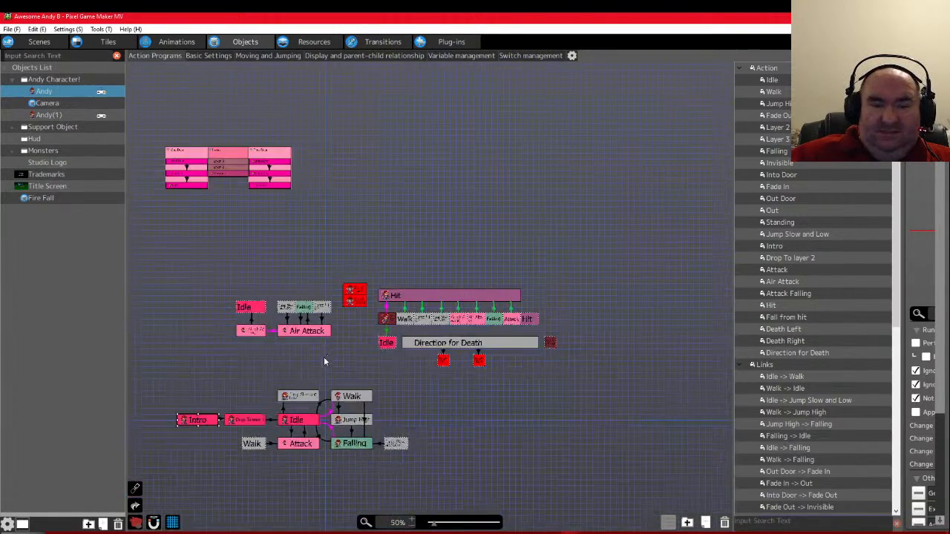
scroll(324, 369, "left", 2)
scroll(324, 371, "down", 1)
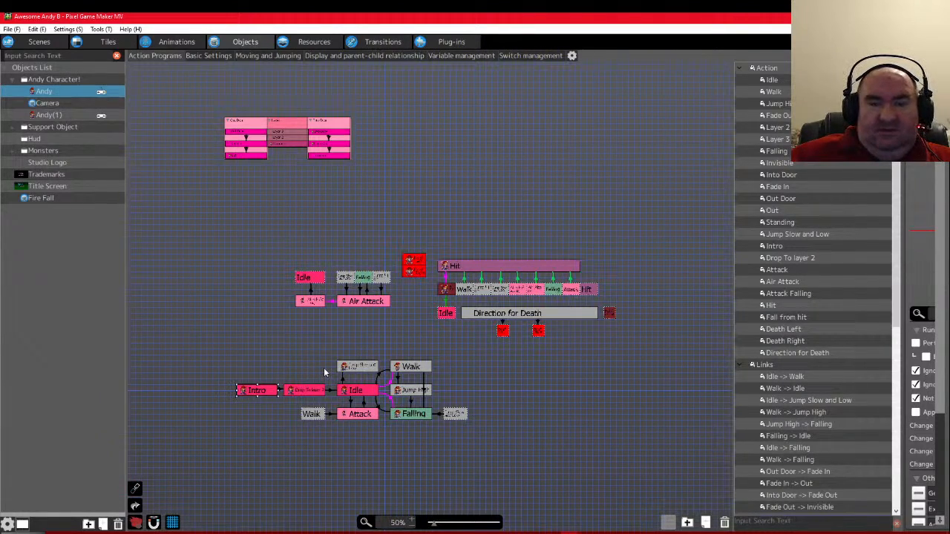
scroll(421, 398, "up", 1)
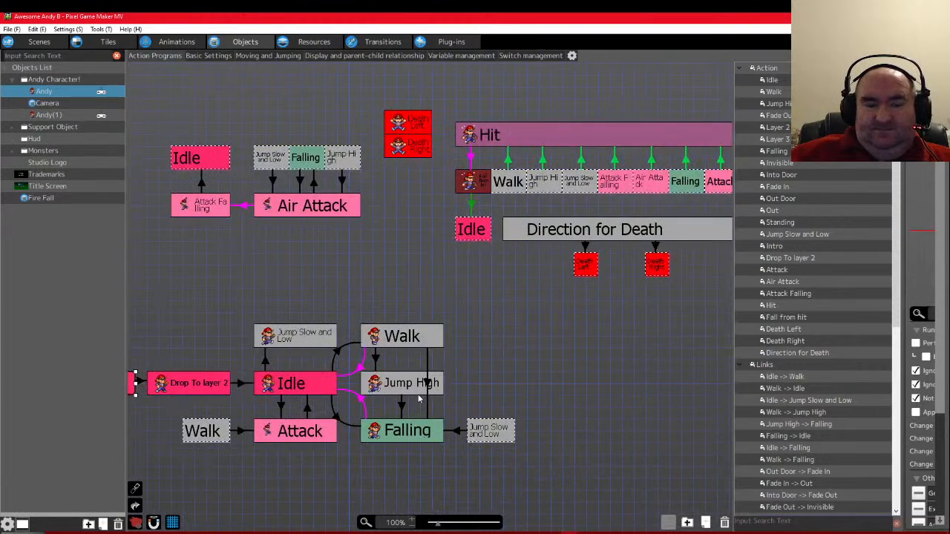
scroll(419, 400, "down", 1)
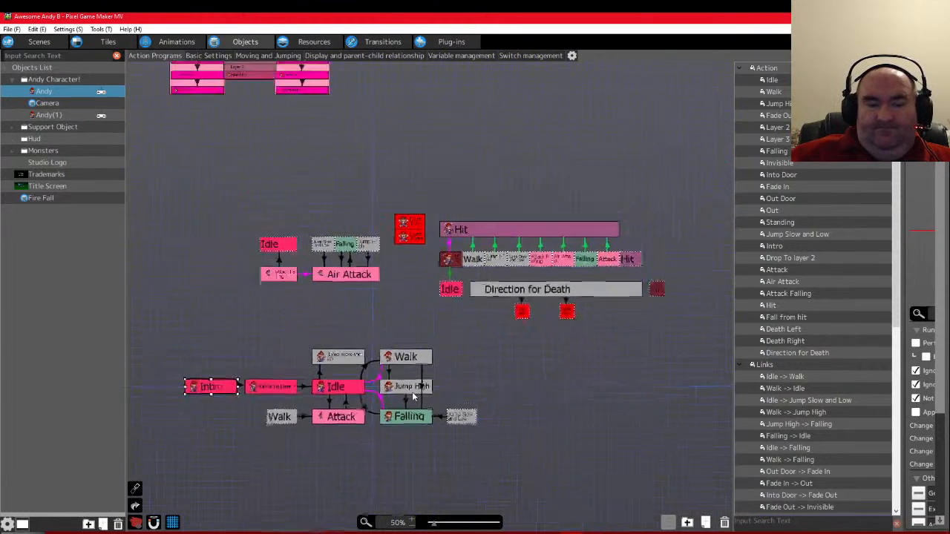
Test play Awesome Andy!, running Andy back and forth, attacking the monster on the hill and returning to the flat ground
double_click(800, 198)
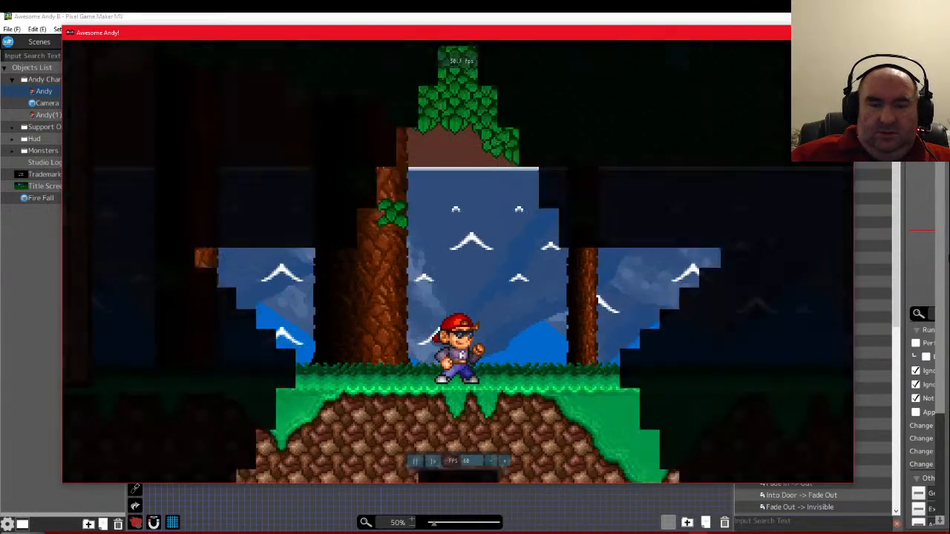
key("Right")
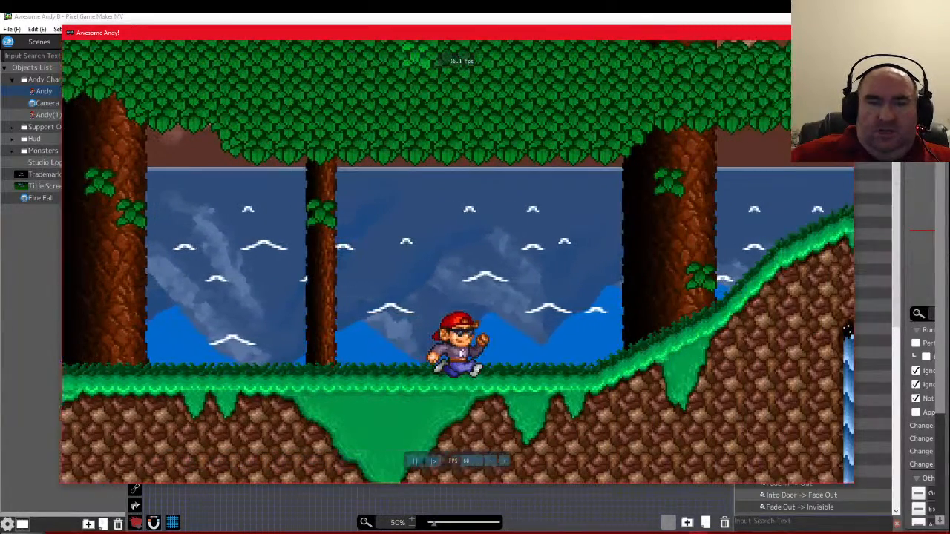
key("Left")
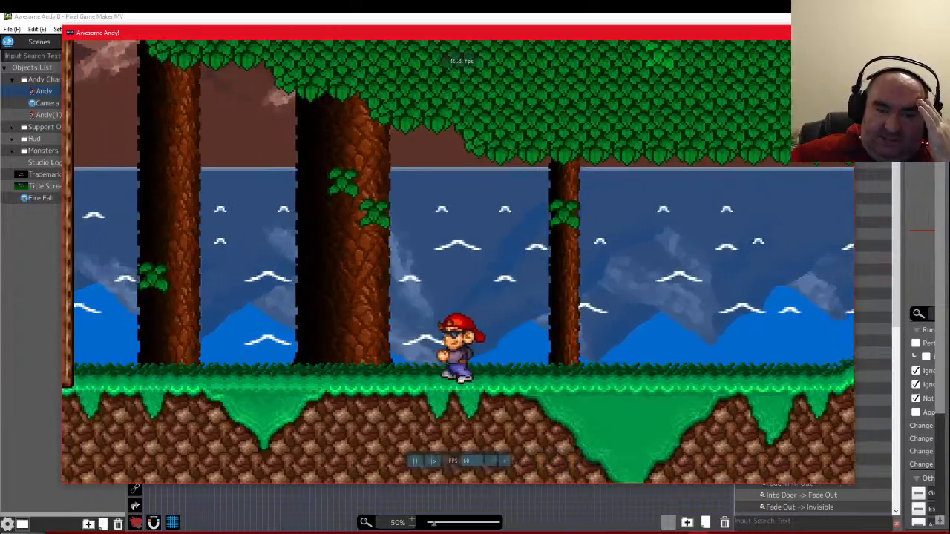
key("Right")
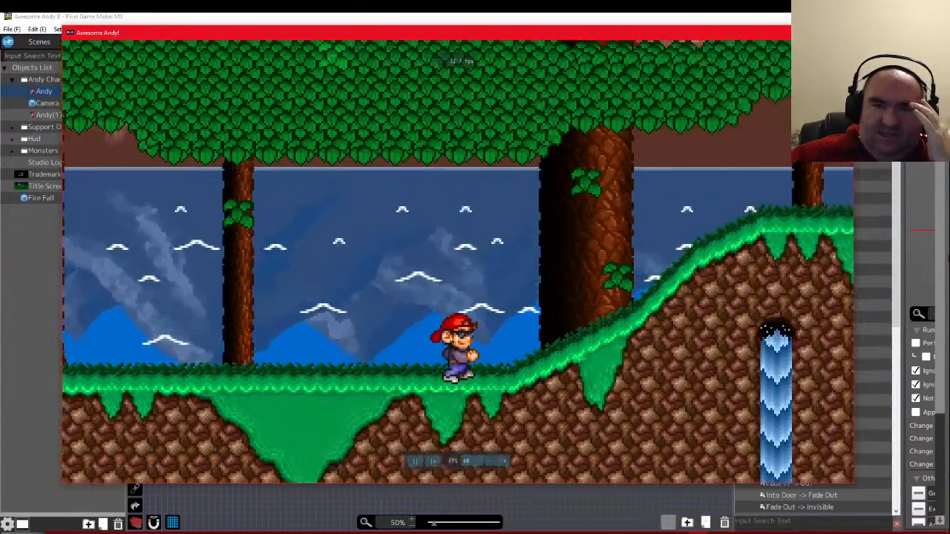
key("Right")
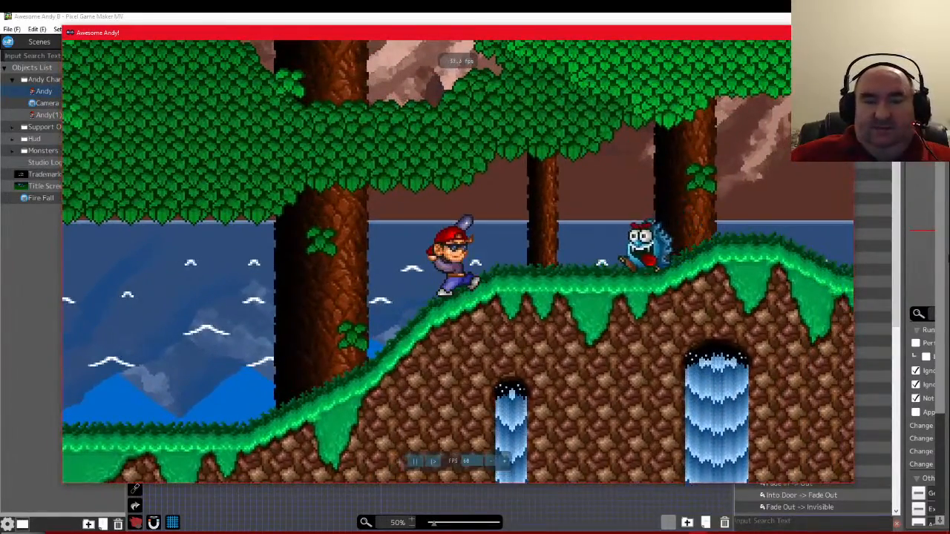
key("Right")
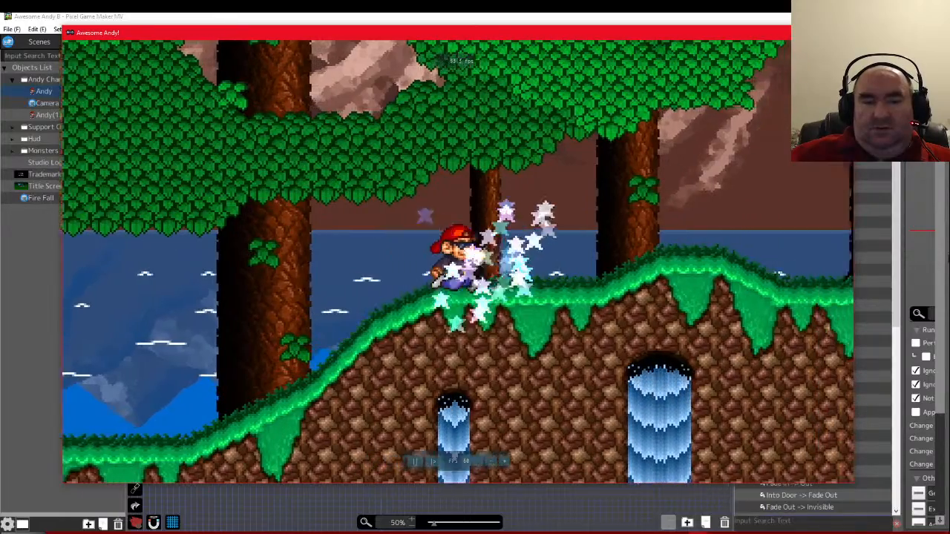
key("Left")
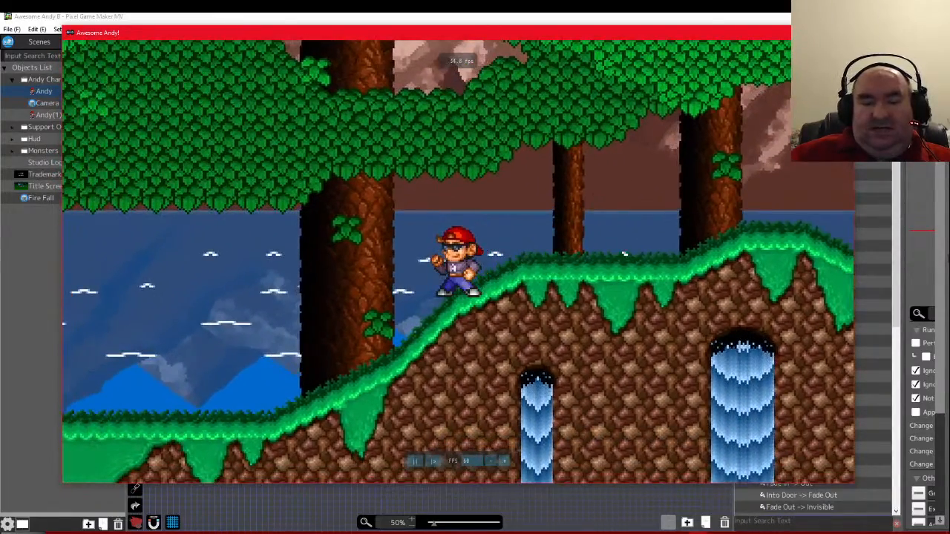
key("Left")
key("space")
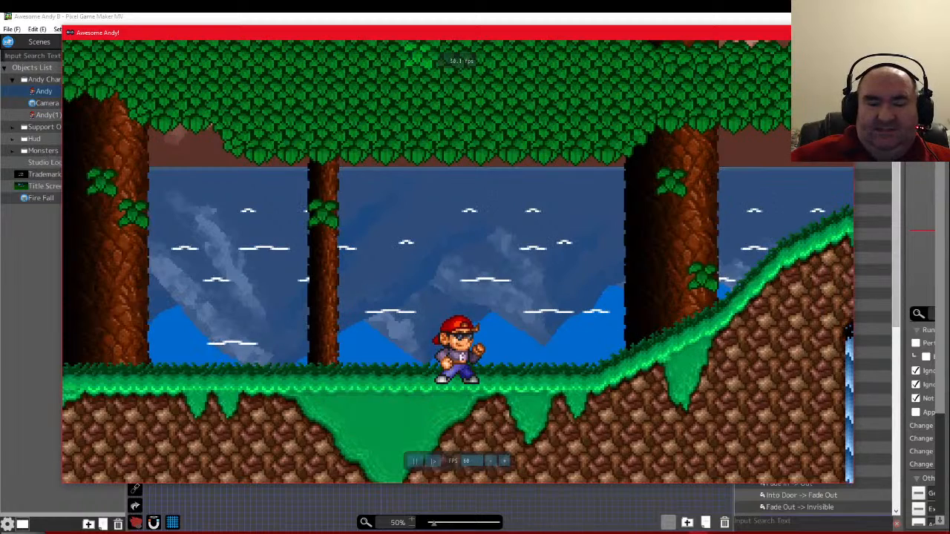
Check the YouTube live chat window, return to the running game and end the test play
key("alt+Tab")
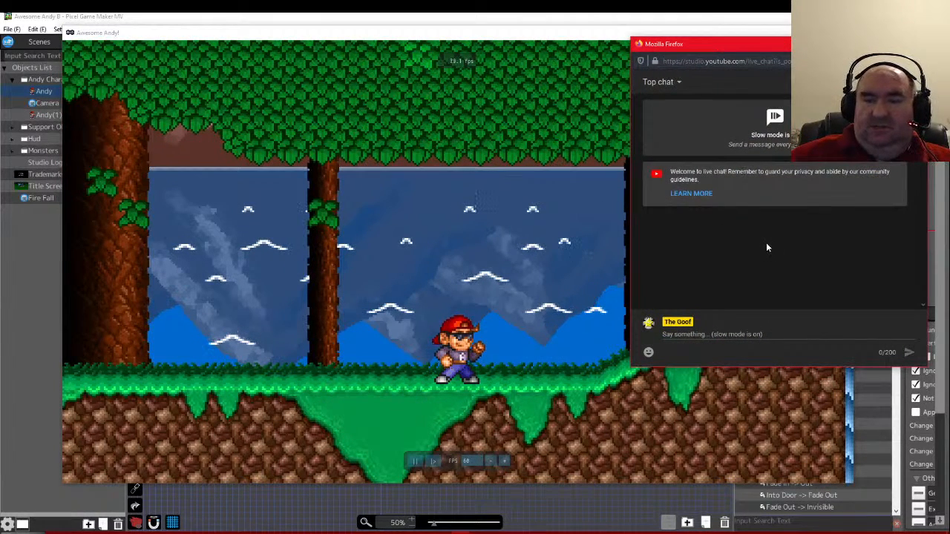
key("alt+Tab")
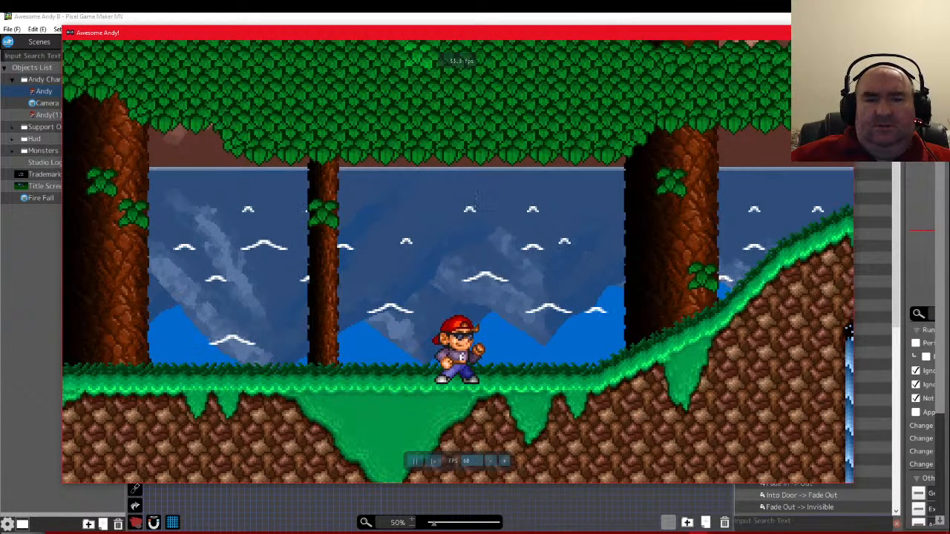
key("Escape")
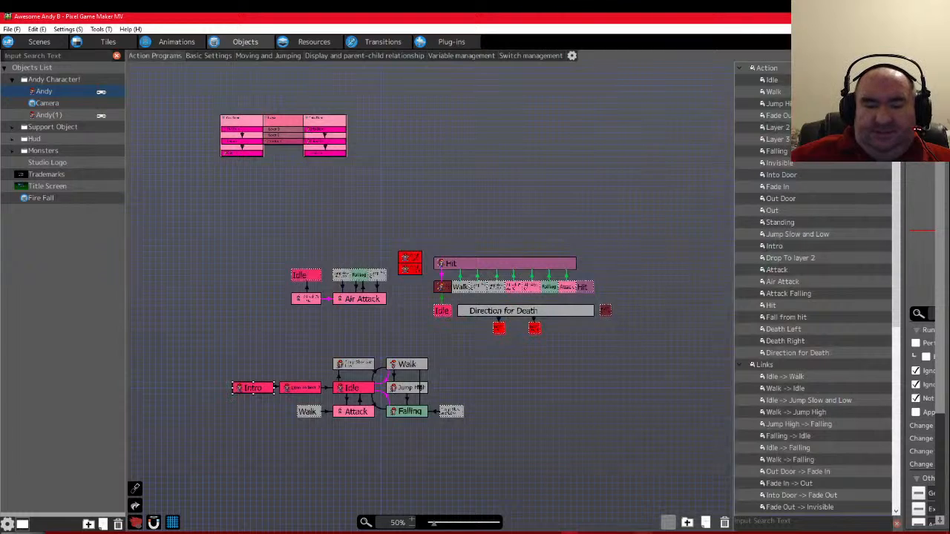
Switch to Notepad and close the config text file without saving its changes
key("alt+Tab")
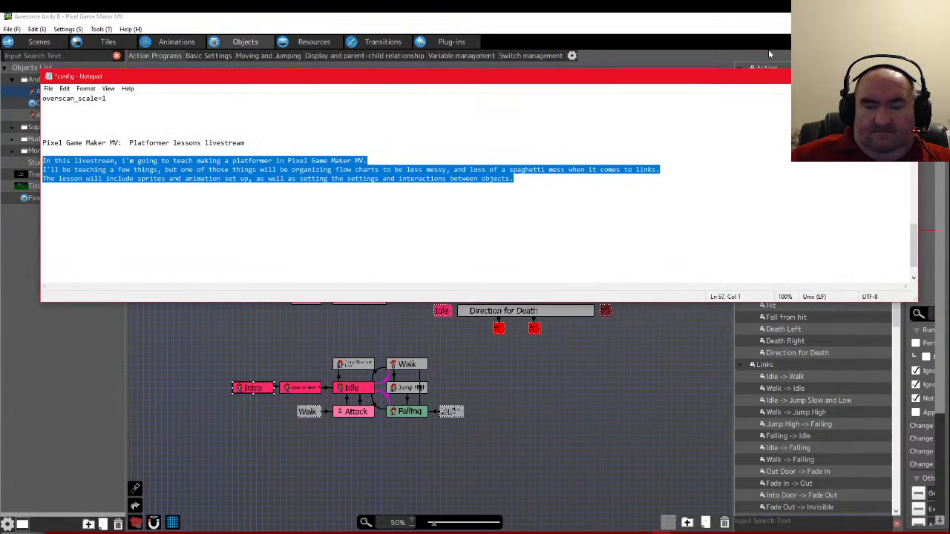
key("alt+F4")
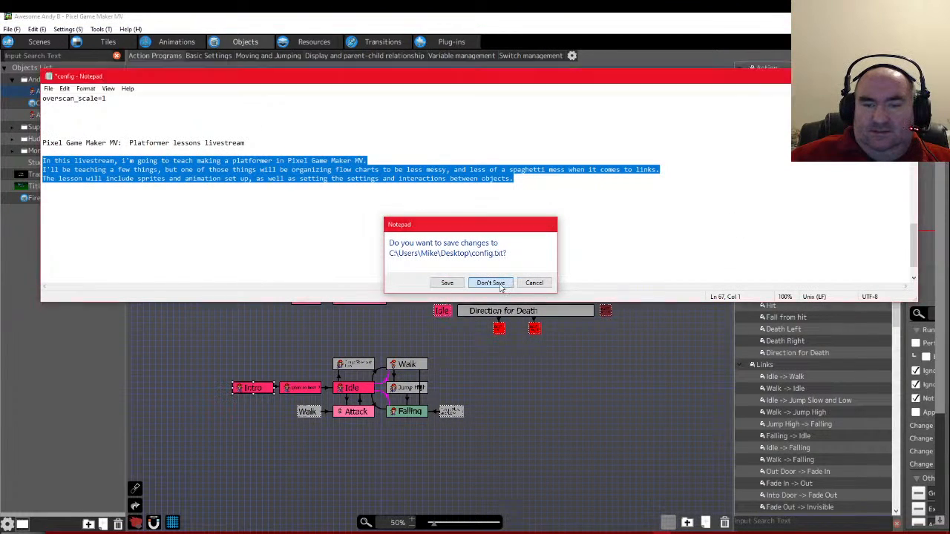
left_click(491, 286)
mouse_move(570, 531)
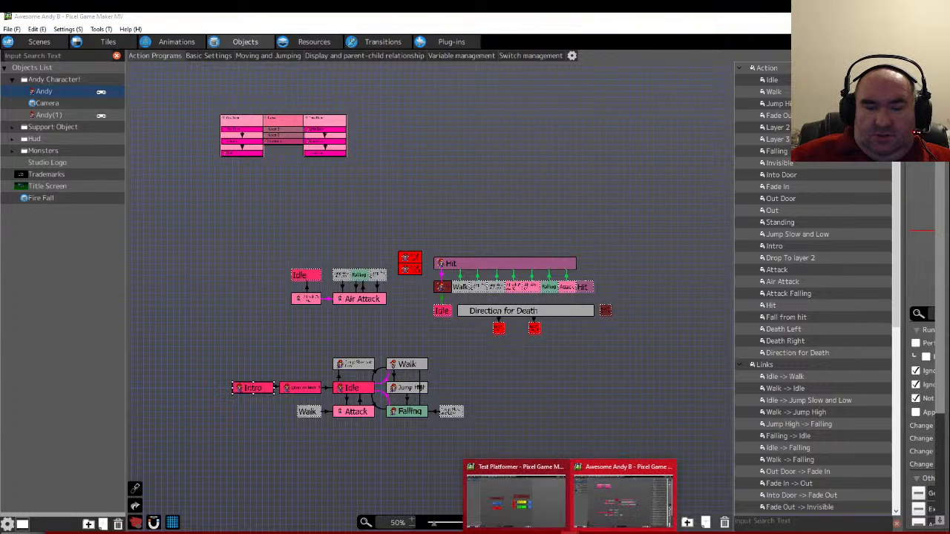
left_click(539, 505)
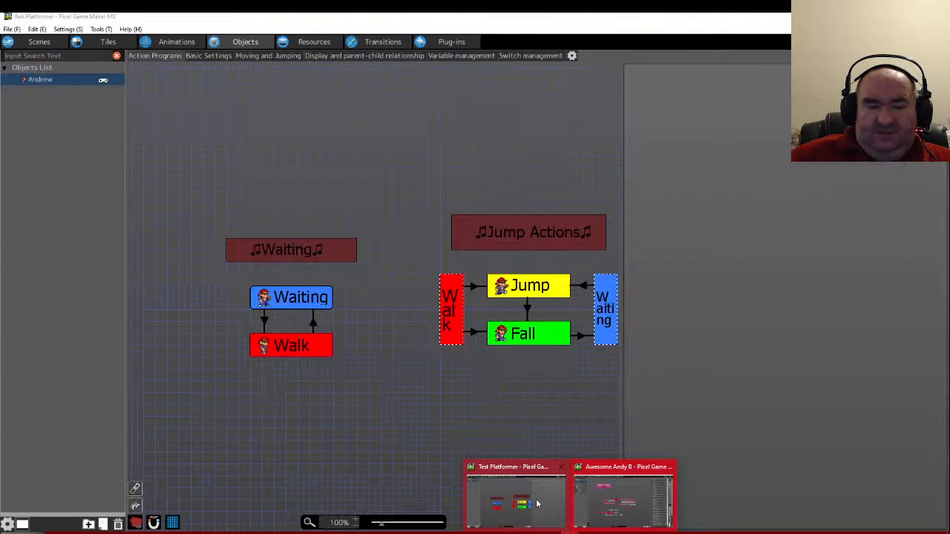
left_click(537, 504)
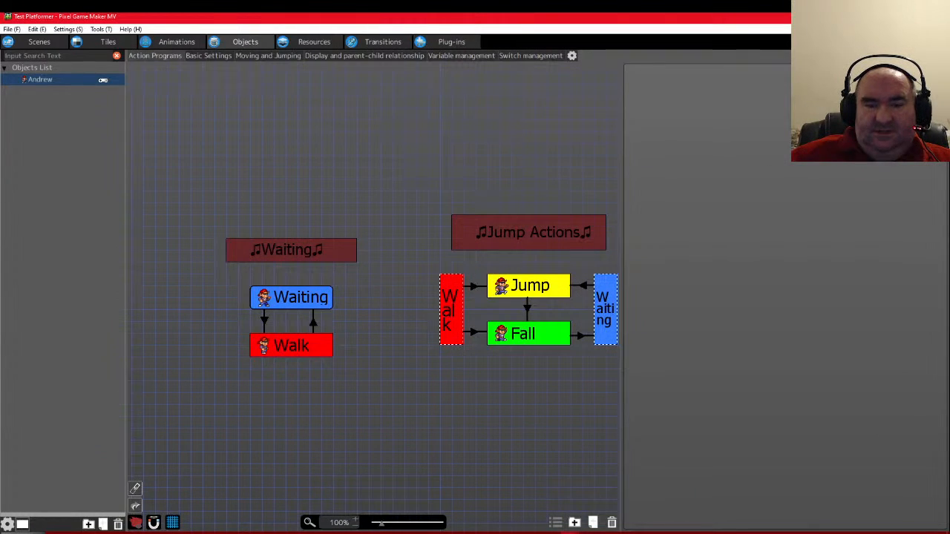
key("alt+Tab")
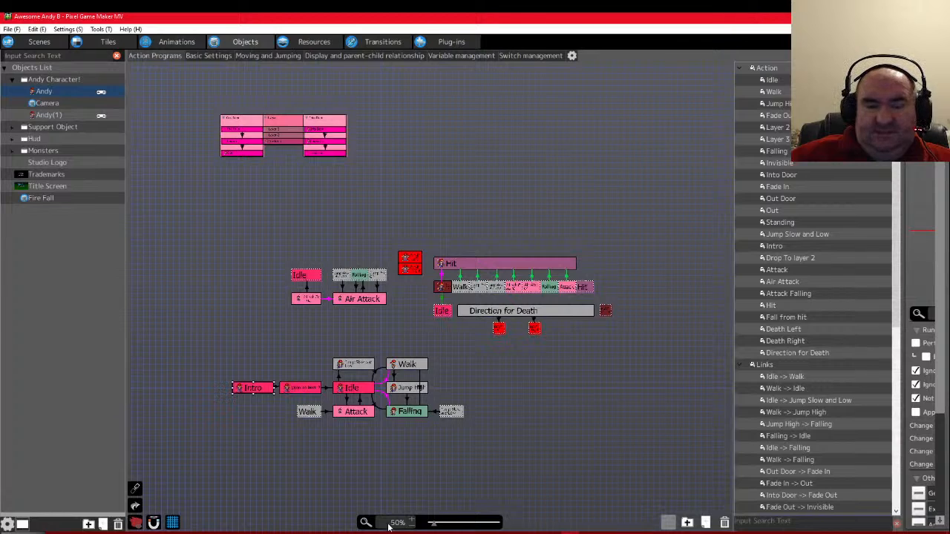
Switch to Photoshop, close it without saving the open image, and return to the Awesome Andy B project
key("alt+Tab")
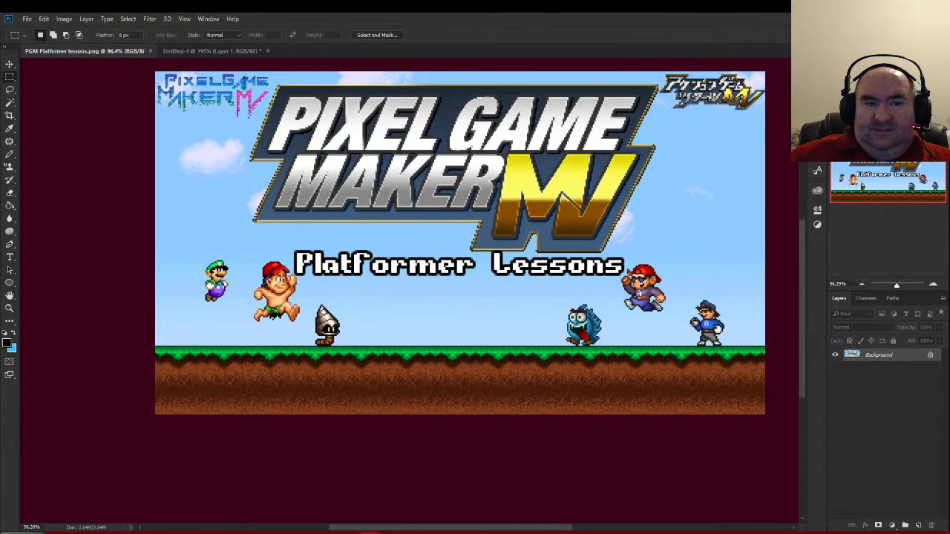
key("ctrl+alt+w")
left_click(483, 208)
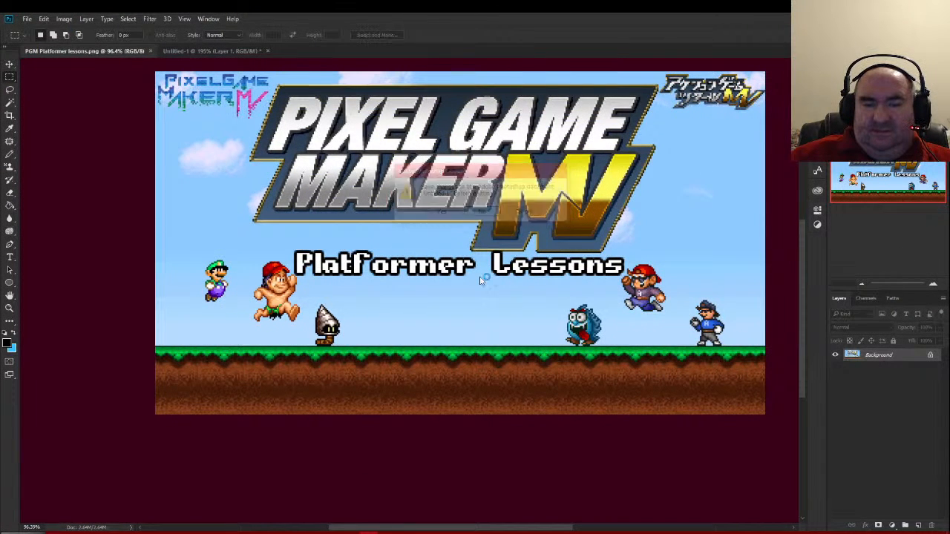
key("alt+Tab")
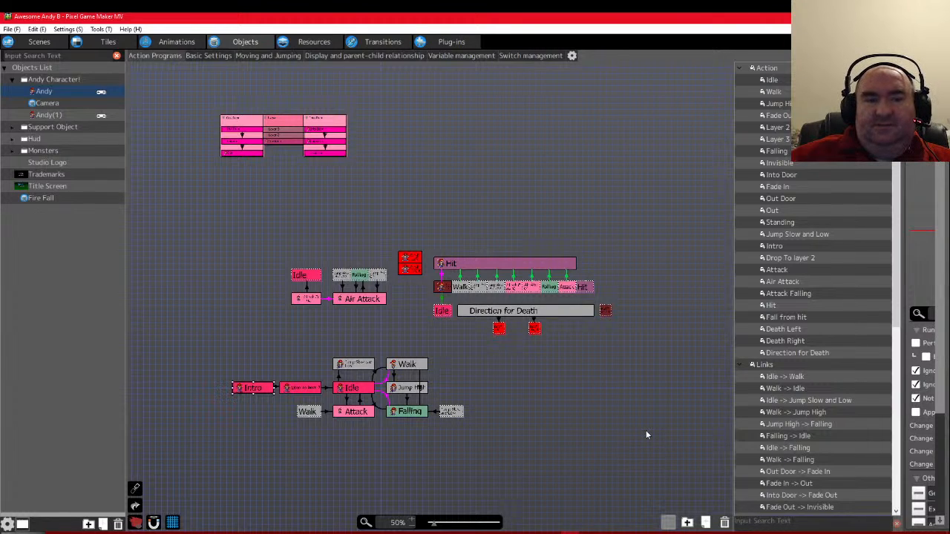
Start a new test play, run and jump Andy up the grassy hill, and attack the monsters there with the bat
key("ctrl+s")
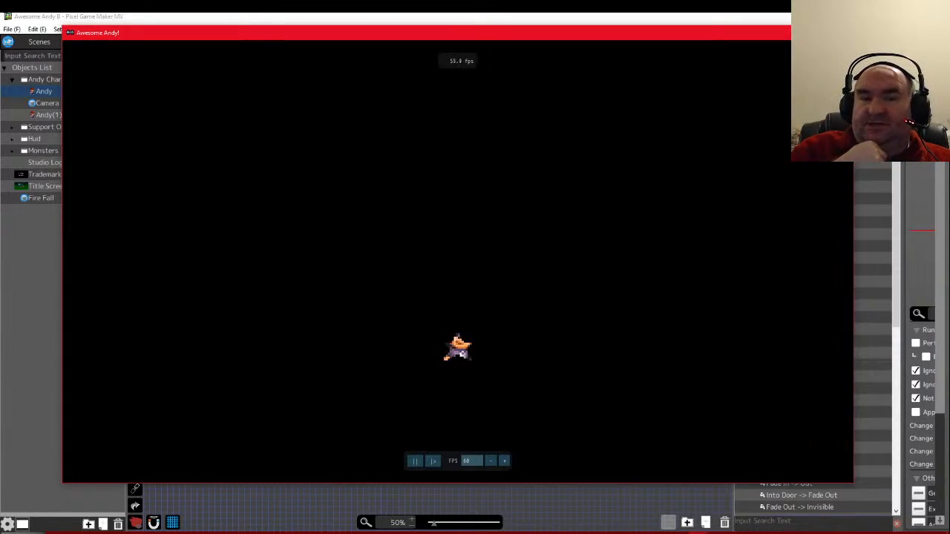
key("Right")
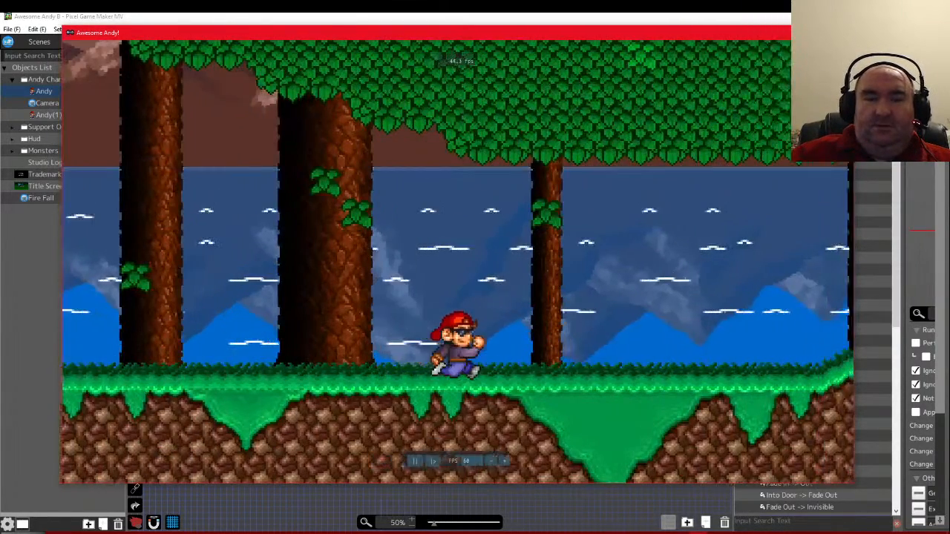
key("Left")
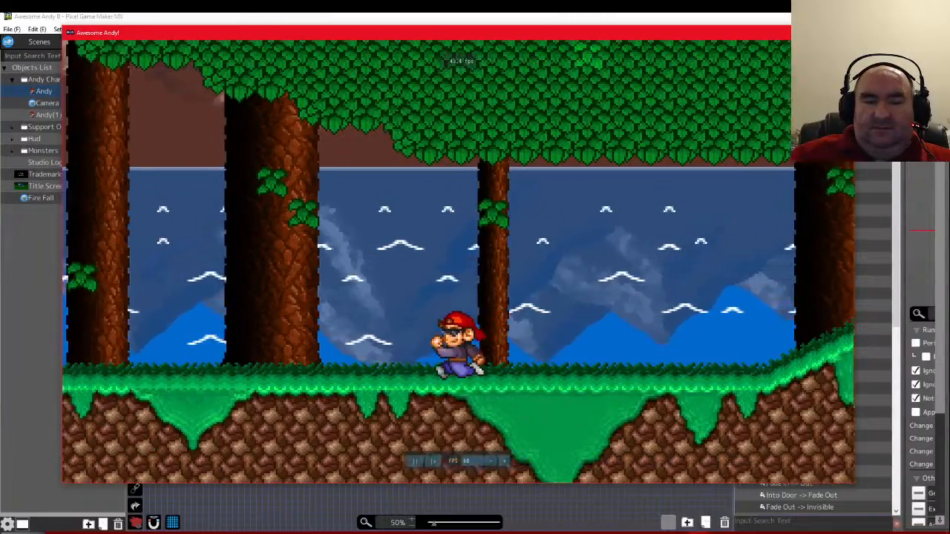
key("Right")
key("space")
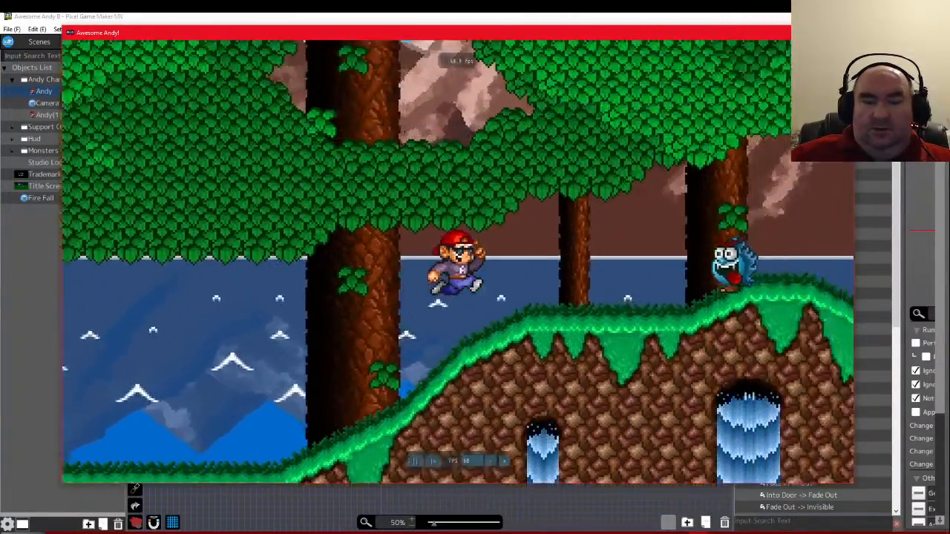
key("Right")
key("x")
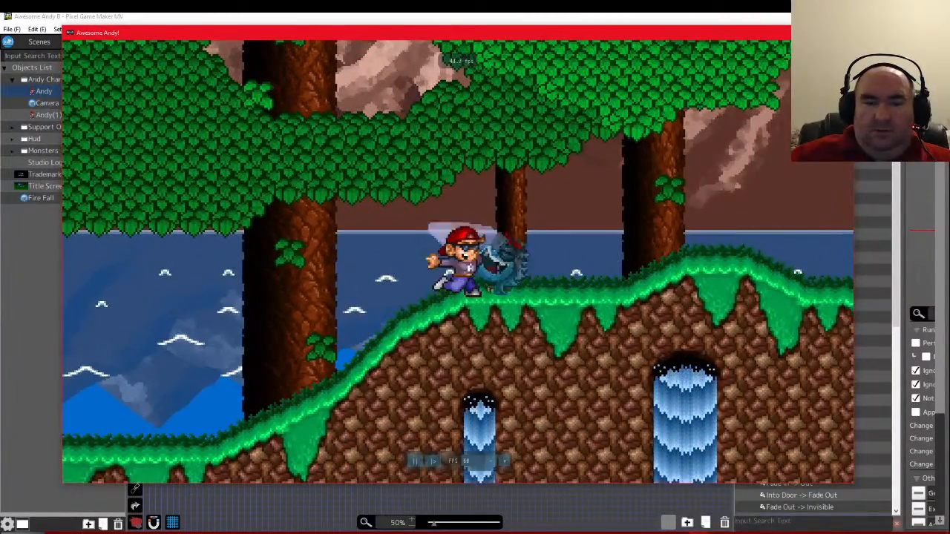
key("Right")
key("Right")
key("x")
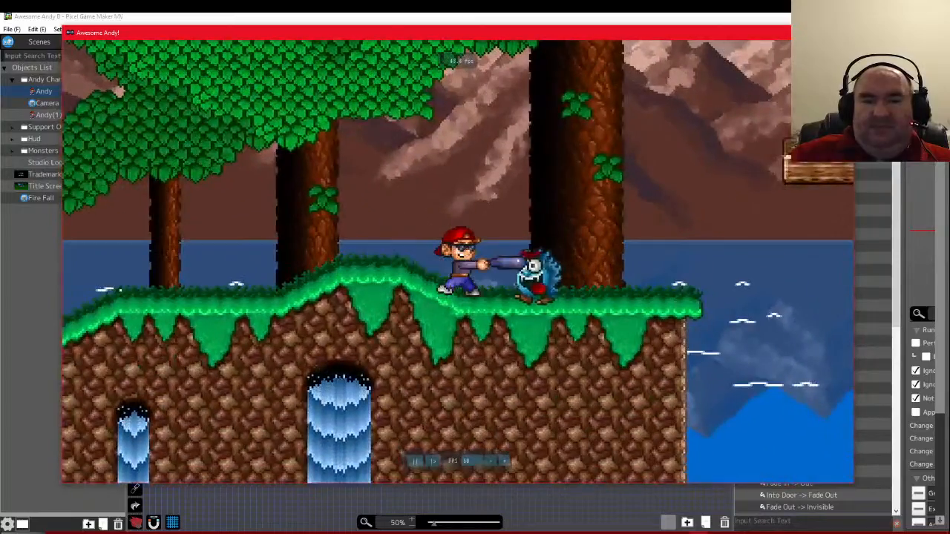
Take Andy across the wooden bridge behind the waterfall, jump to the raised platform and attack its monster
key("Right")
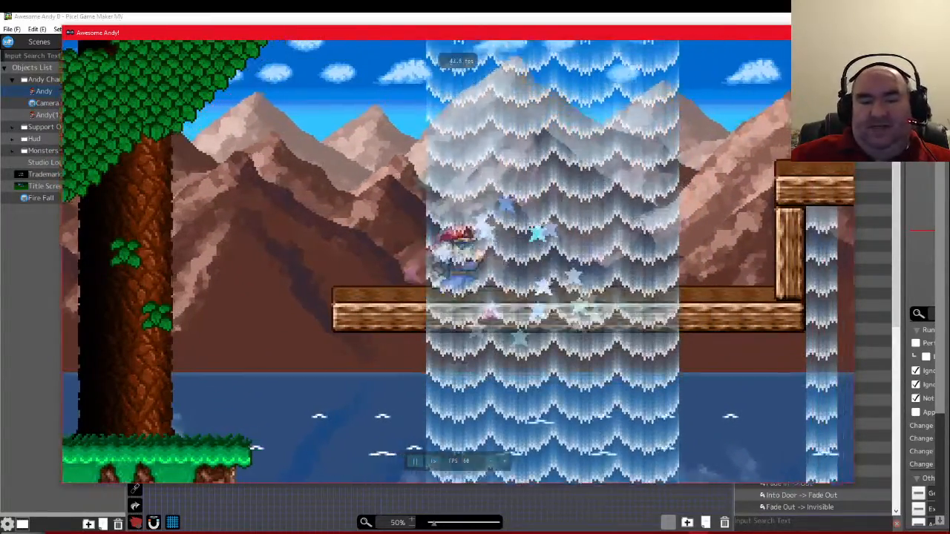
key("Right")
key("z")
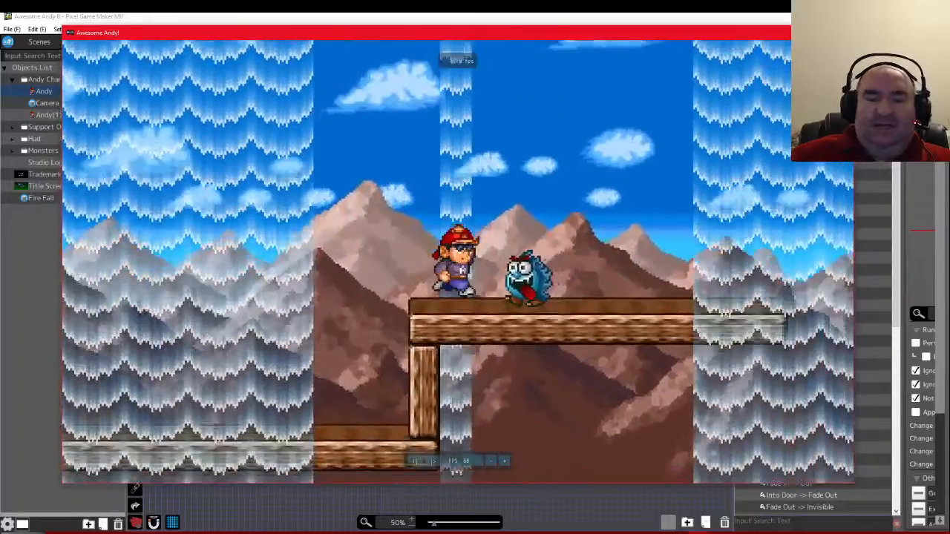
key("Right")
key("z")
key("x")
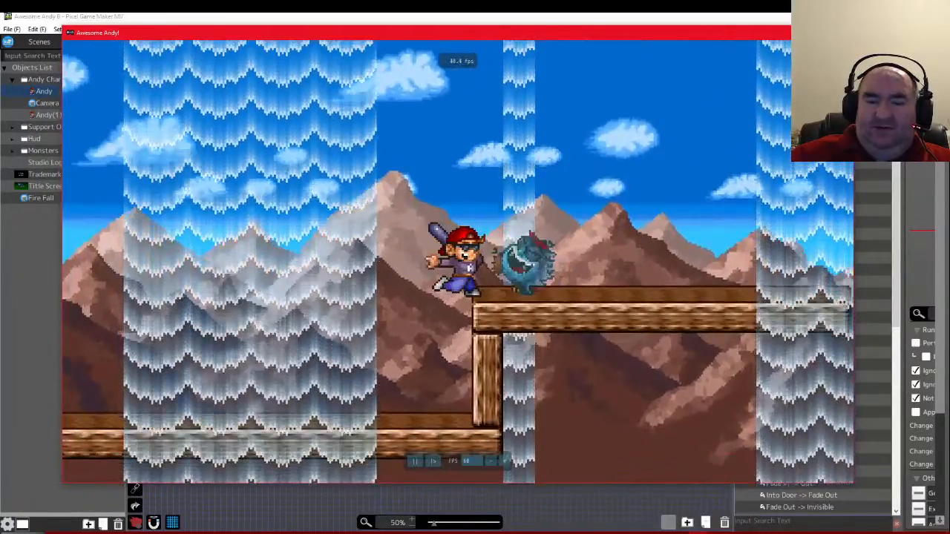
Jump Andy across the wooden platforms between the waterfalls and descend the small blocks to the long platform below
key("Right")
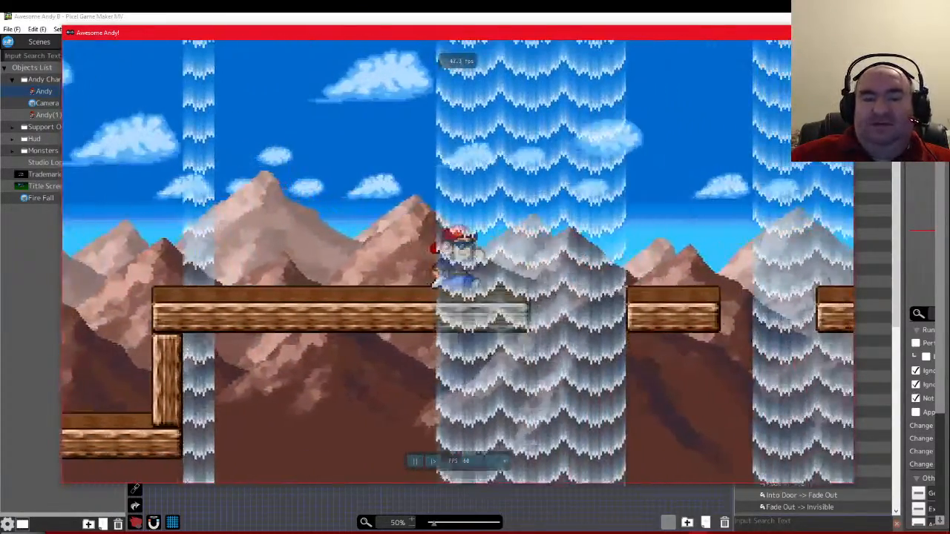
key("z")
key("Right")
key("z")
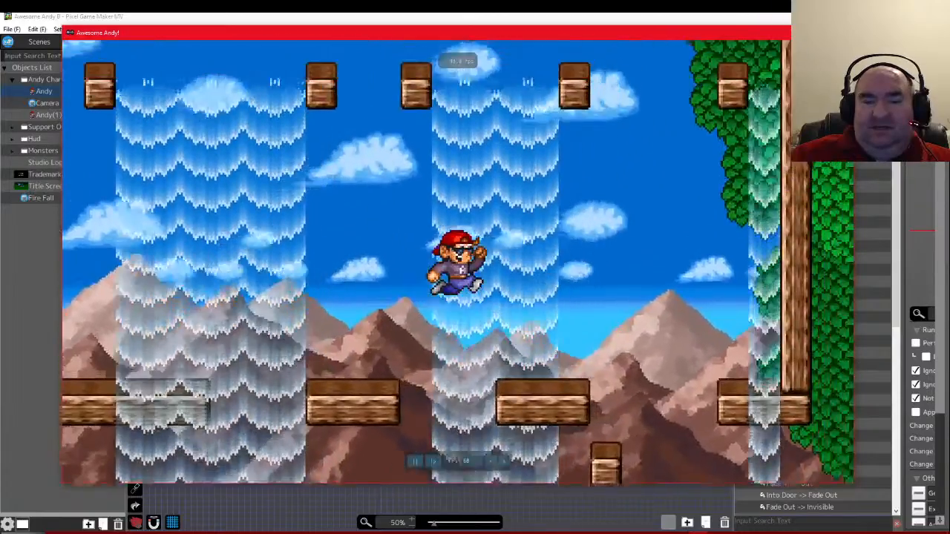
key("Right")
key("Left")
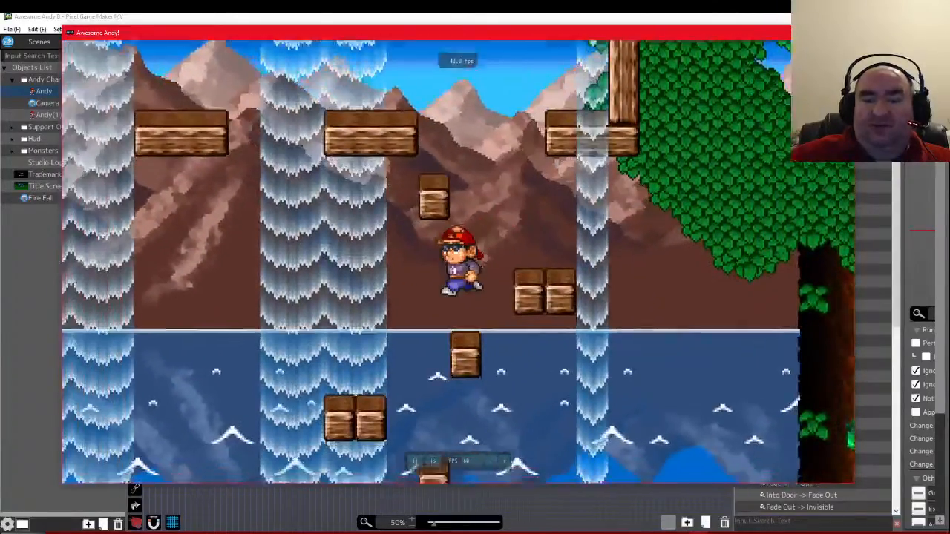
key("Right")
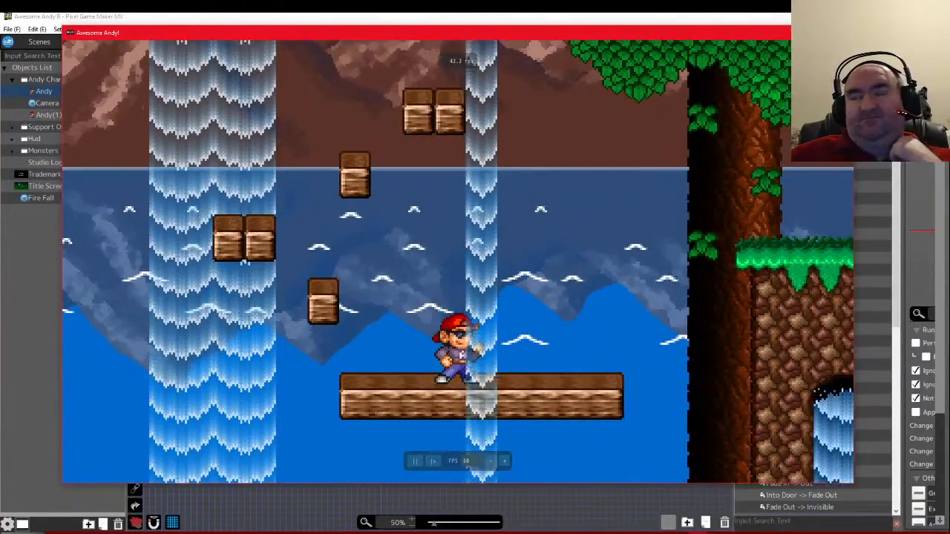
Jump Andy from the long wooden platform onto the grassy ledge and attack the monster there
key("Right")
key("z")
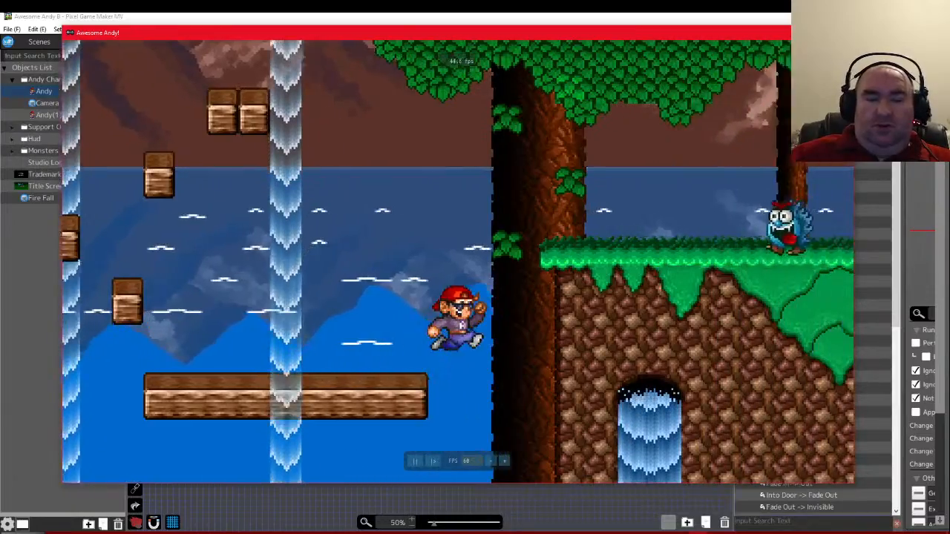
key("x")
key("Right")
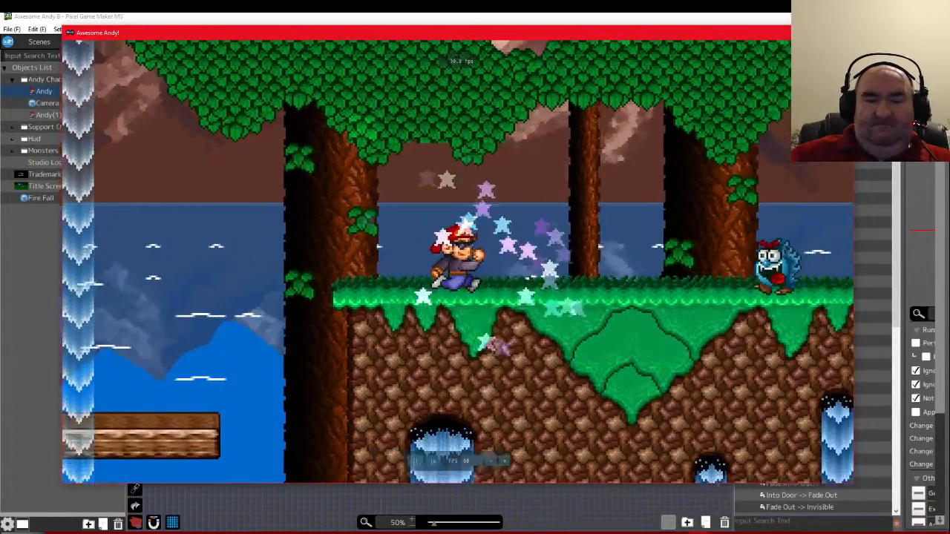
Attack the blue monster farther along the grassy ledge with the bat and end the Awesome Andy! test play
key("x")
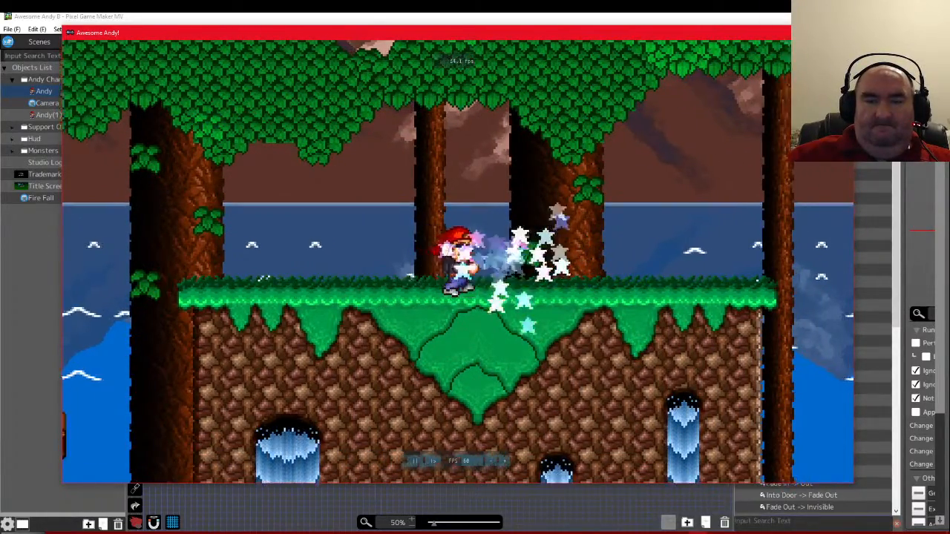
key("Right")
left_click(785, 25)
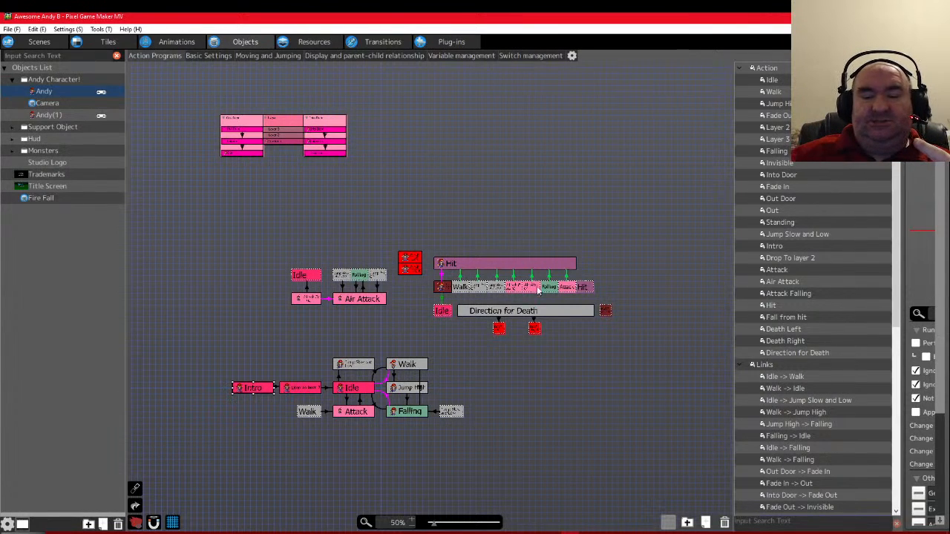
Close the Awesome Andy! project and open the recent project New Super Adventure Island
left_click(10, 29)
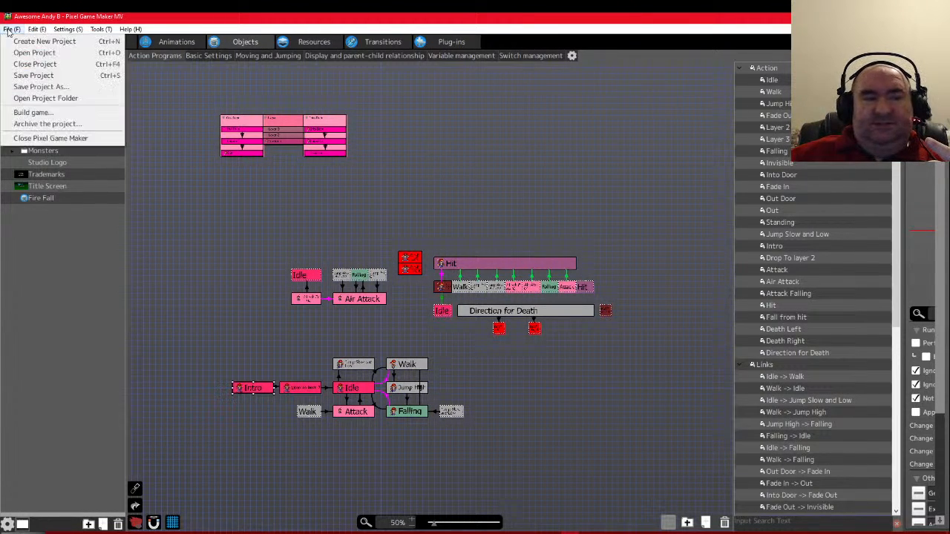
left_click(32, 64)
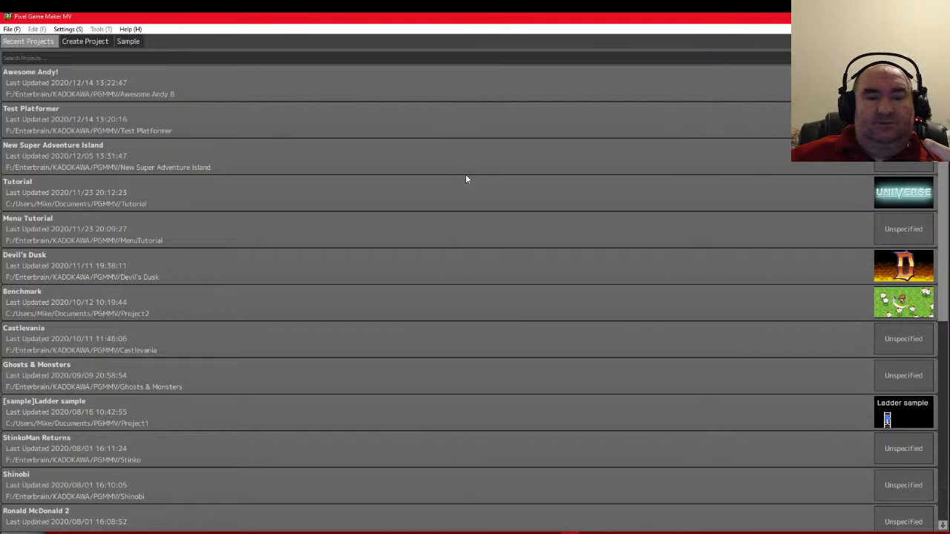
double_click(121, 162)
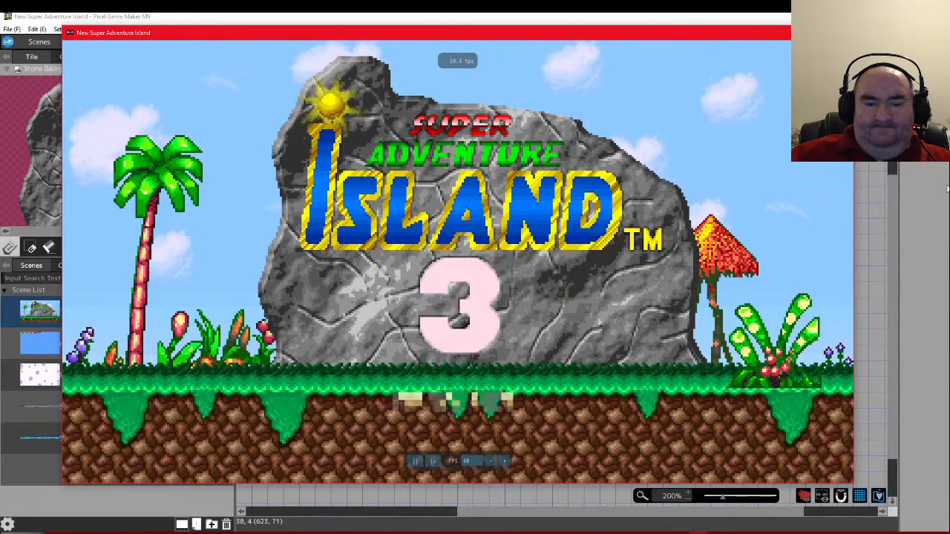
Start the game from its title screen and run the hero past the palms, collecting the axe before the first slope
key("Return")
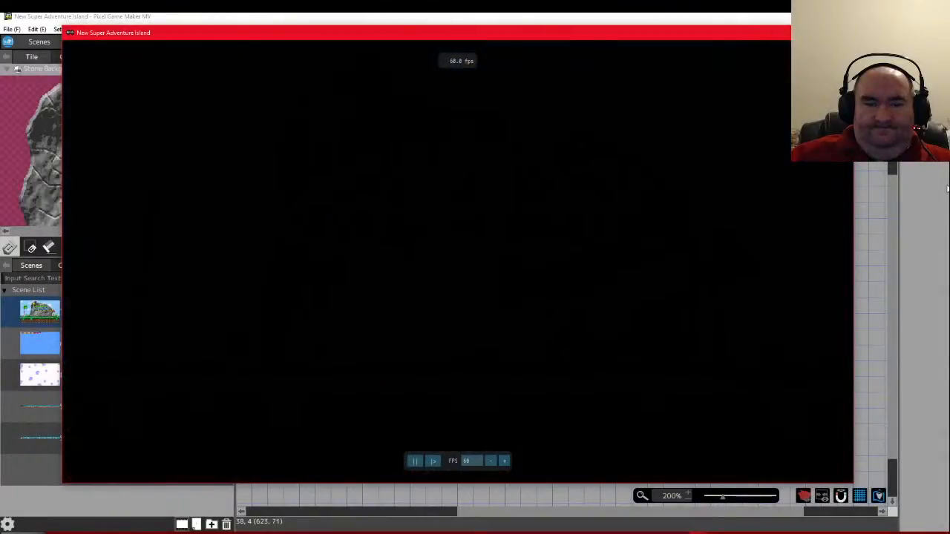
key("Right")
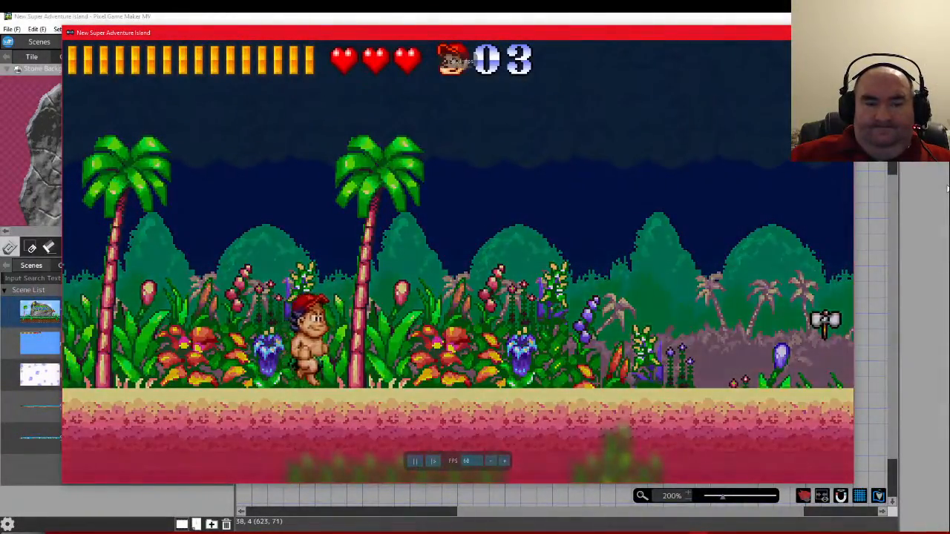
key("Right")
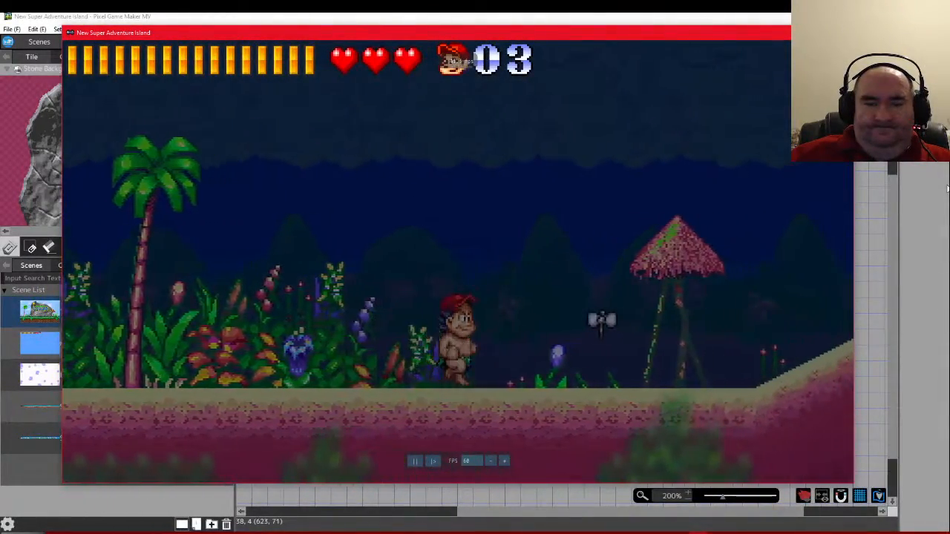
key("z")
key("Right")
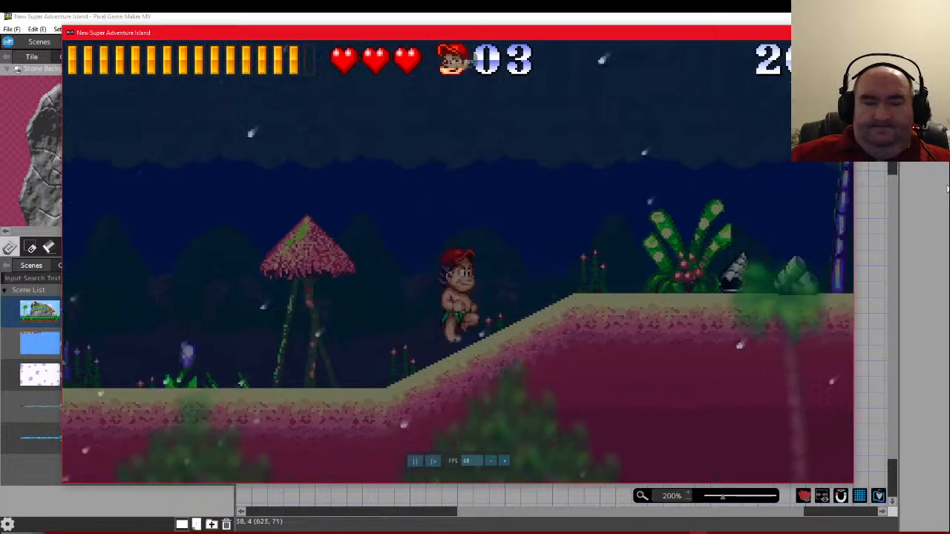
Run the hero over the first hill, jump its rock and collect the kiwi in the small dip beyond
key("Right")
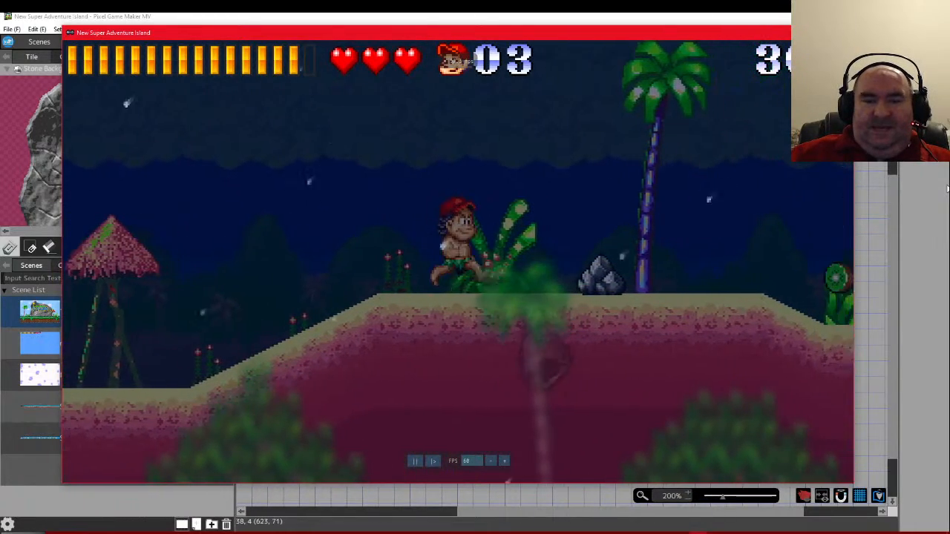
key("z")
key("Right")
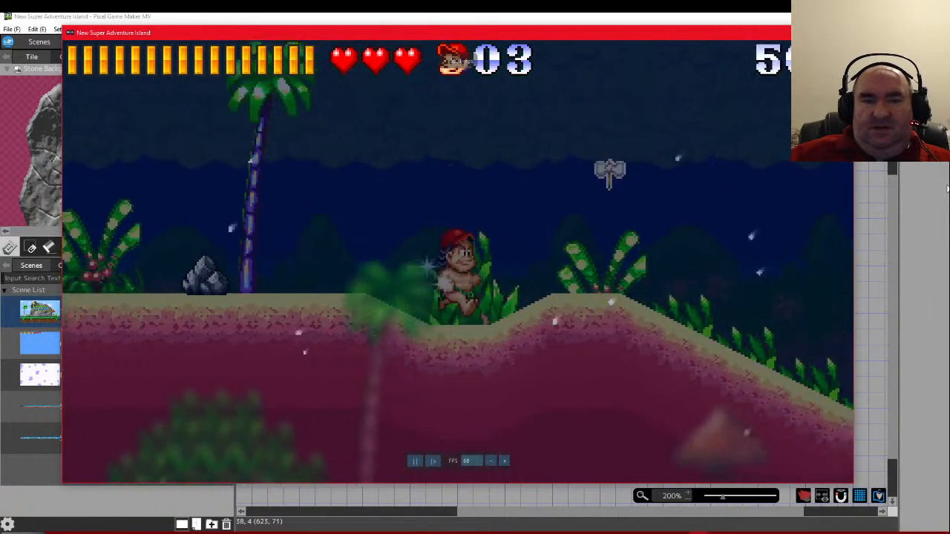
key("z")
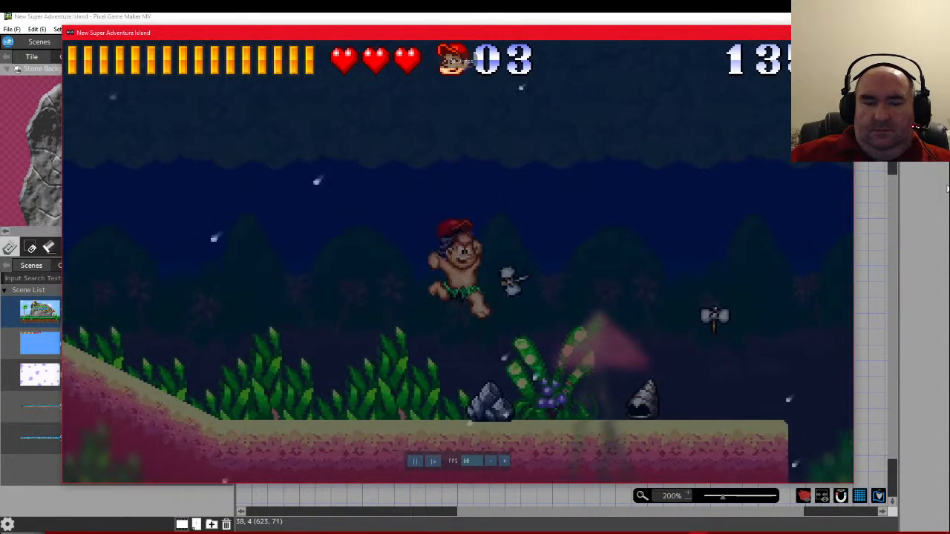
Jump the hero past the rock and shell enemy on the low ground and over the gap to the flower patch
key("Right")
key("z")
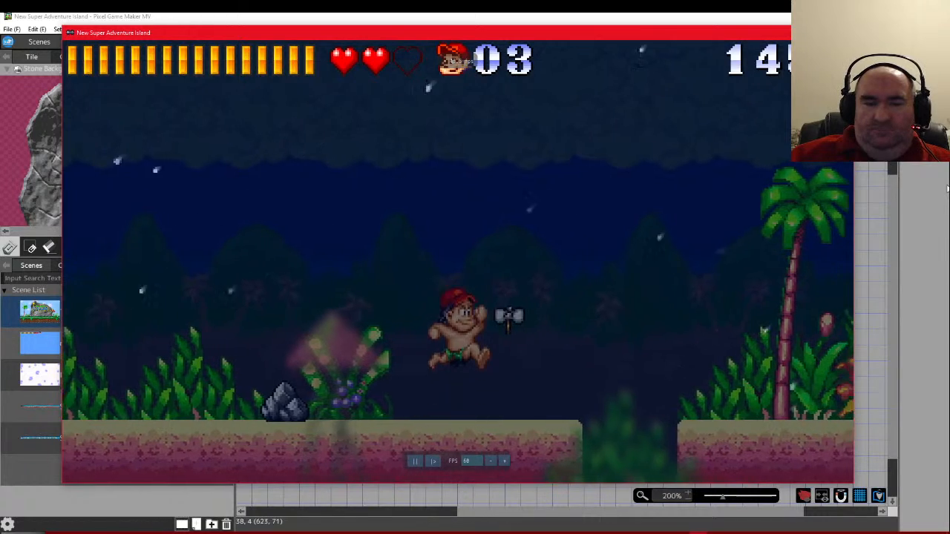
key("Right")
key("z")
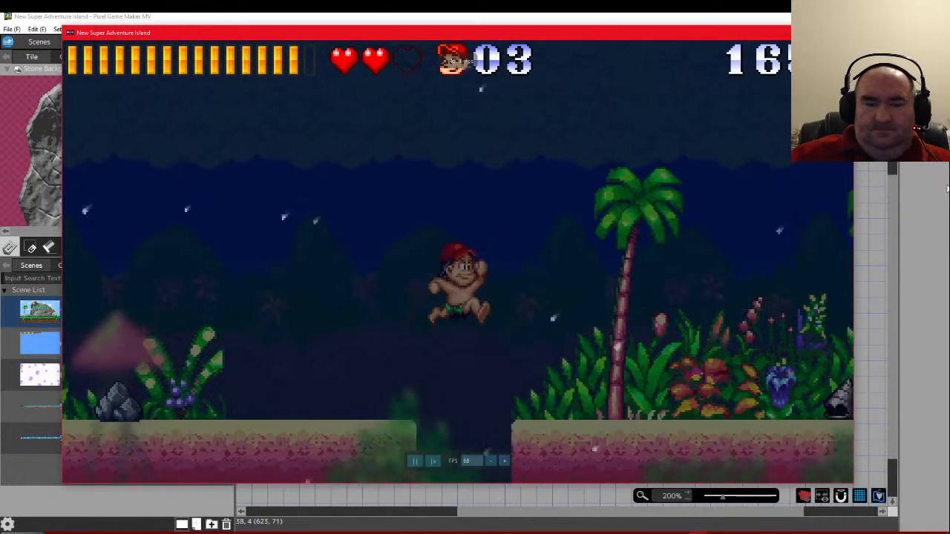
key("Right")
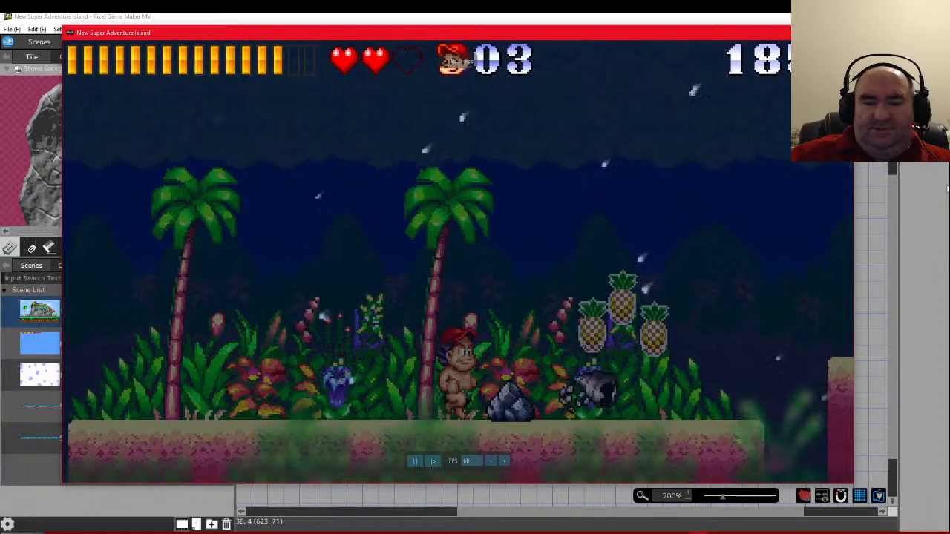
Back the hero away from the rock among the flowers, jump over it and collect the three pineapples
key("Left")
key("Right")
key("z")
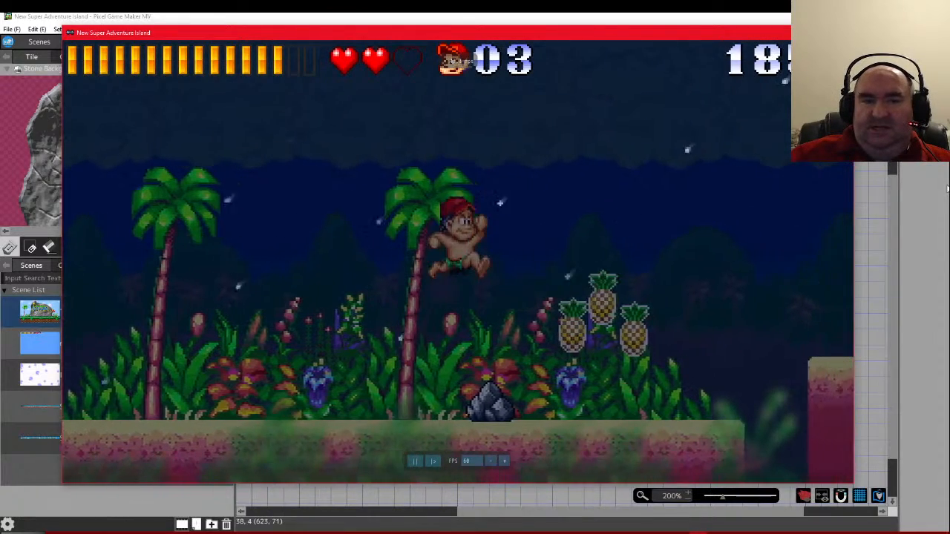
key("Right")
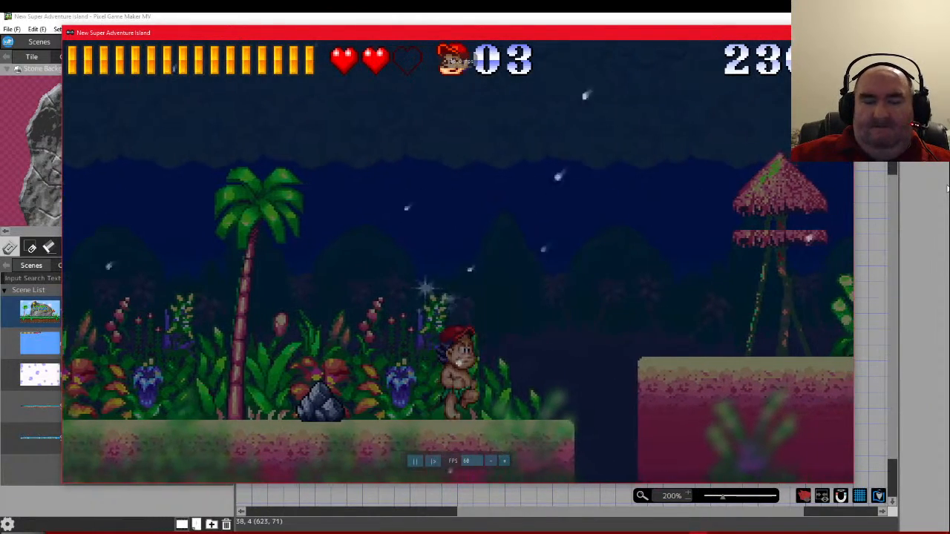
Jump the hero over the gap to the raised ground by the pink thatched canopy and attack the shell enemy there
key("Right")
key("z")
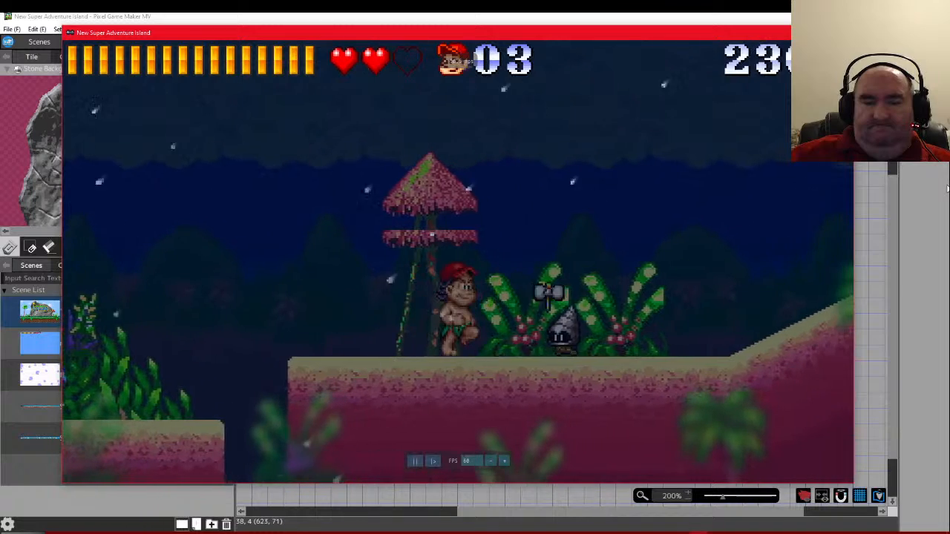
key("Right")
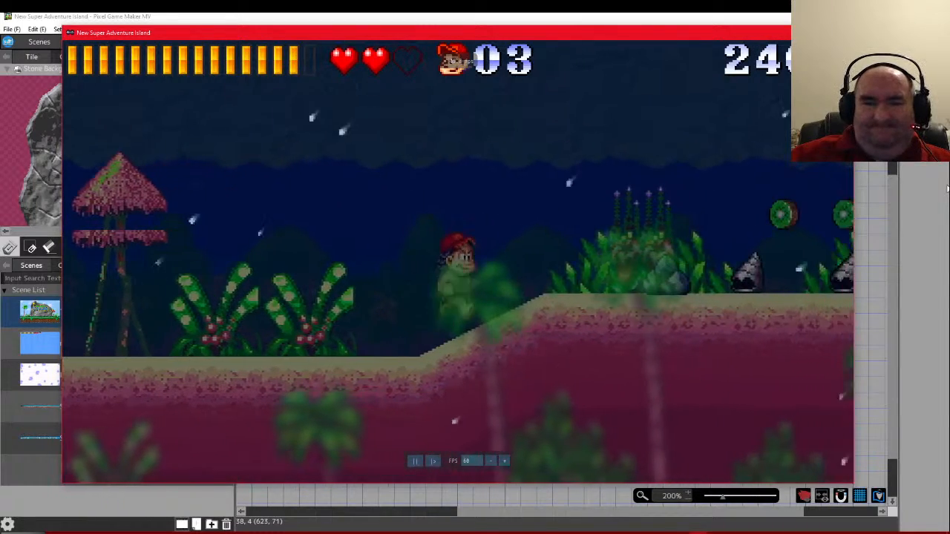
Jump the hero over the rock by the red flowers, collect the row of kiwis and attack the shell enemies below them
key("Right")
key("z")
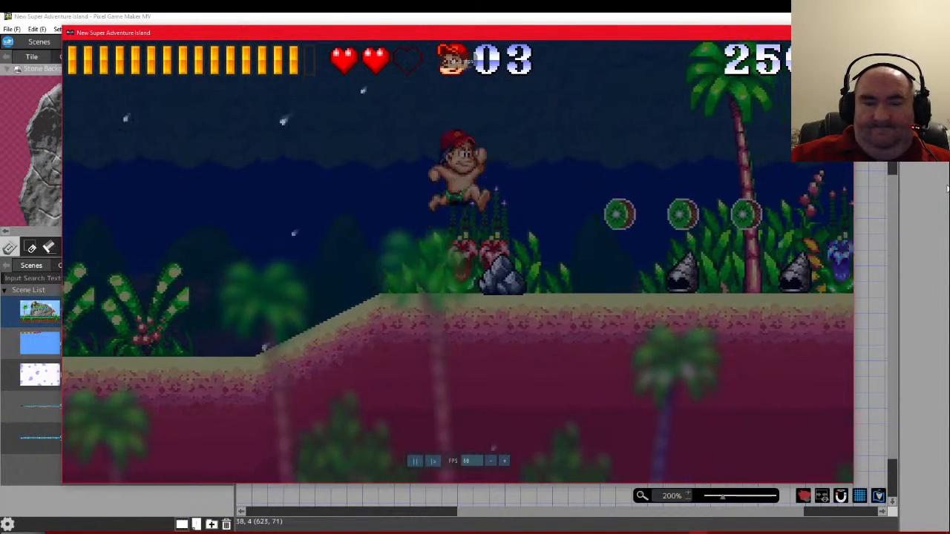
key("Right")
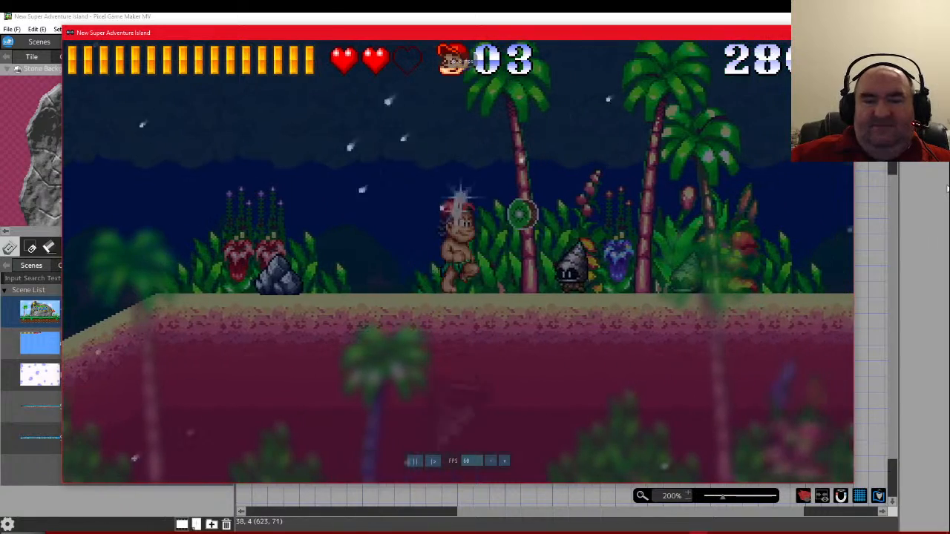
key("Right")
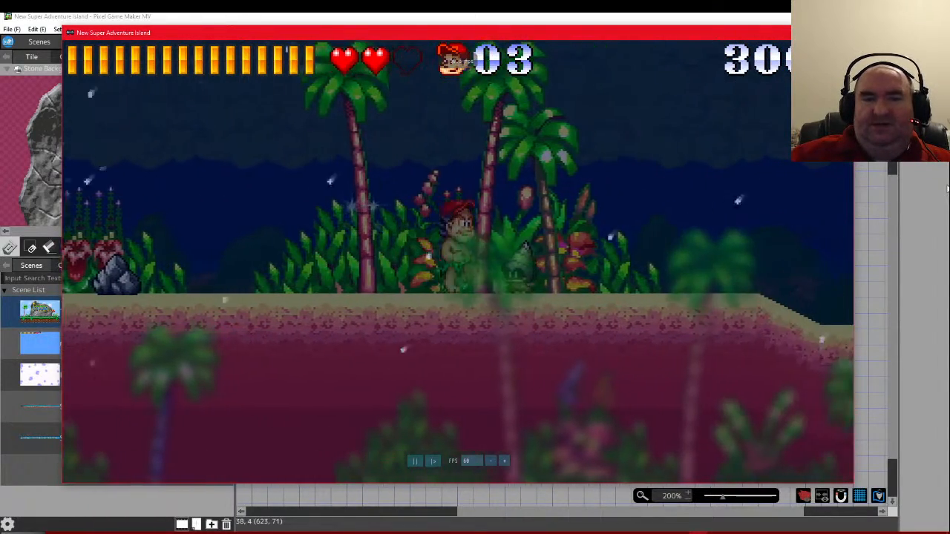
Take the hero through the dip beyond the palms, up to the two thatched canopies, and attack the shell enemy there
key("Right")
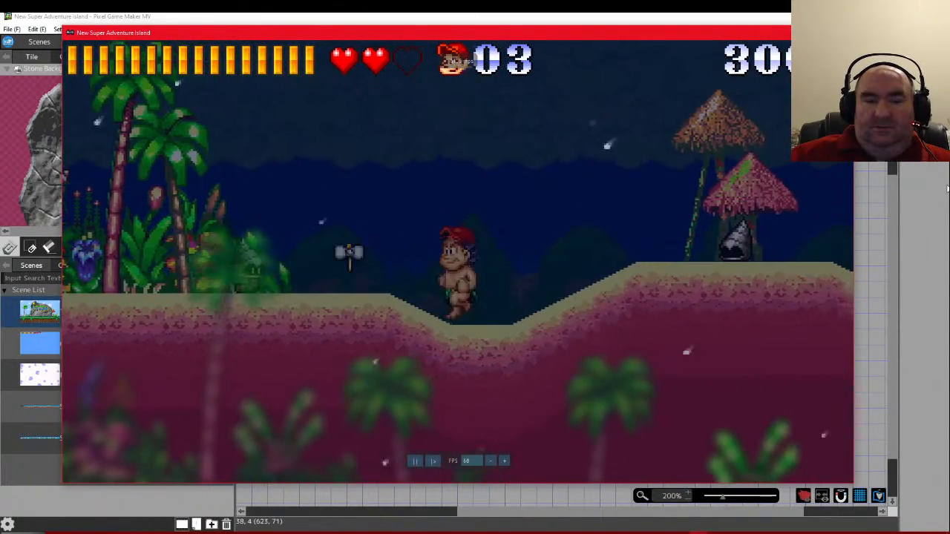
key("Right")
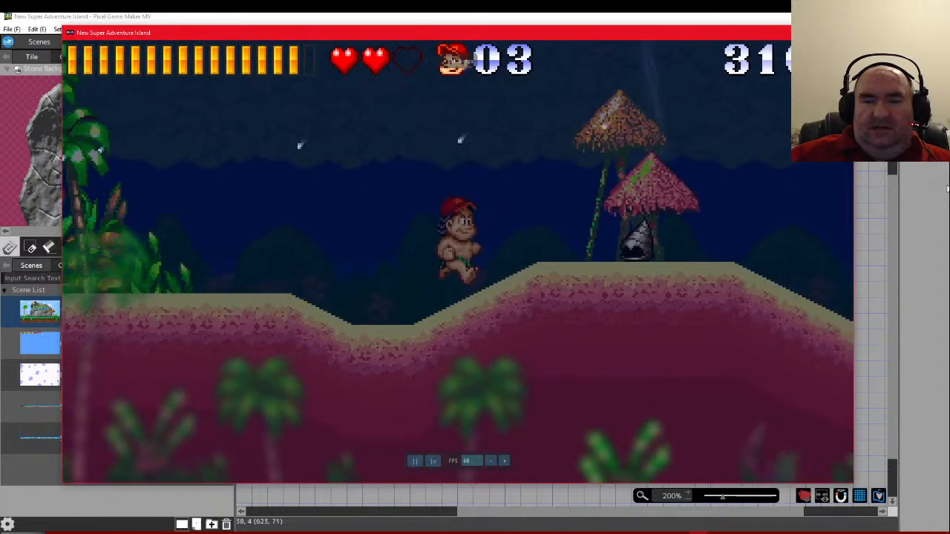
key("Right")
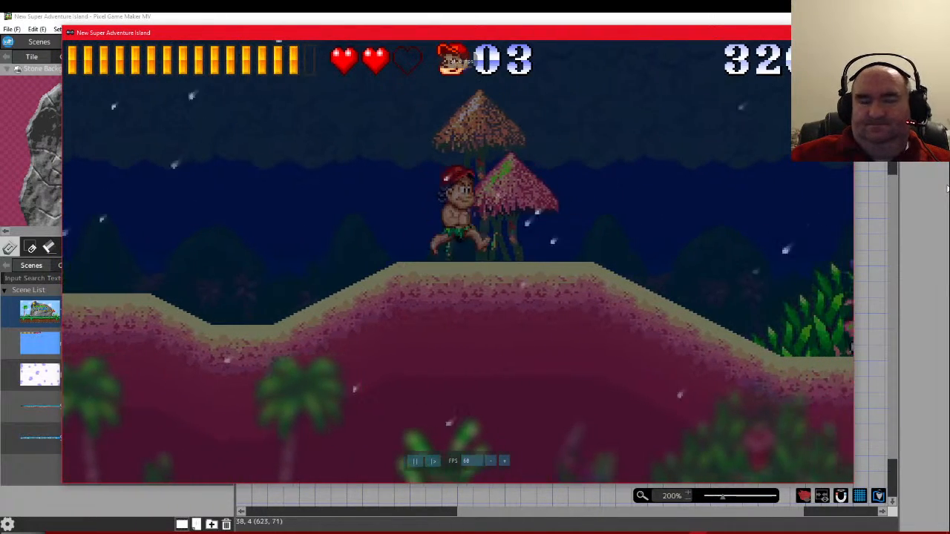
Jump the hero past the two rocks, attack the next shell enemy, and collect the kiwi and bananas by the orange canopies
key("Right")
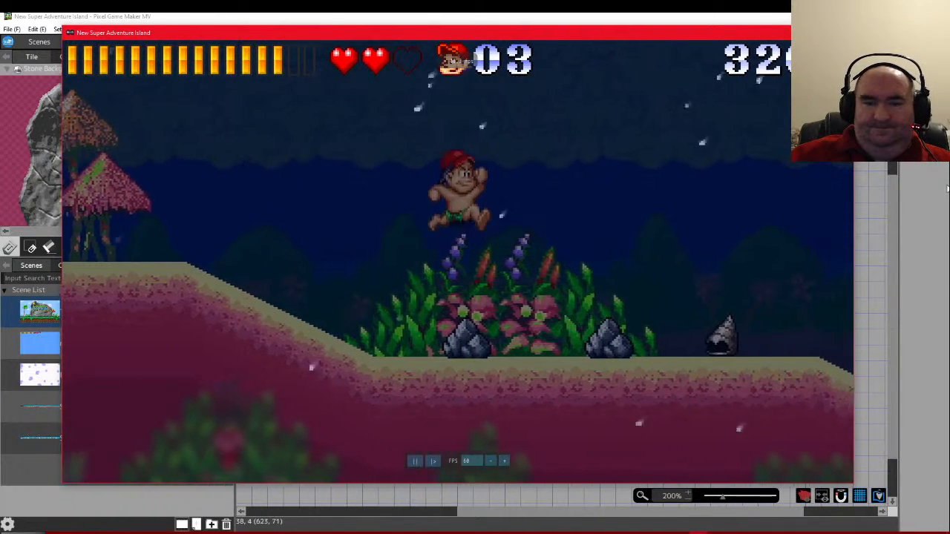
key("Right")
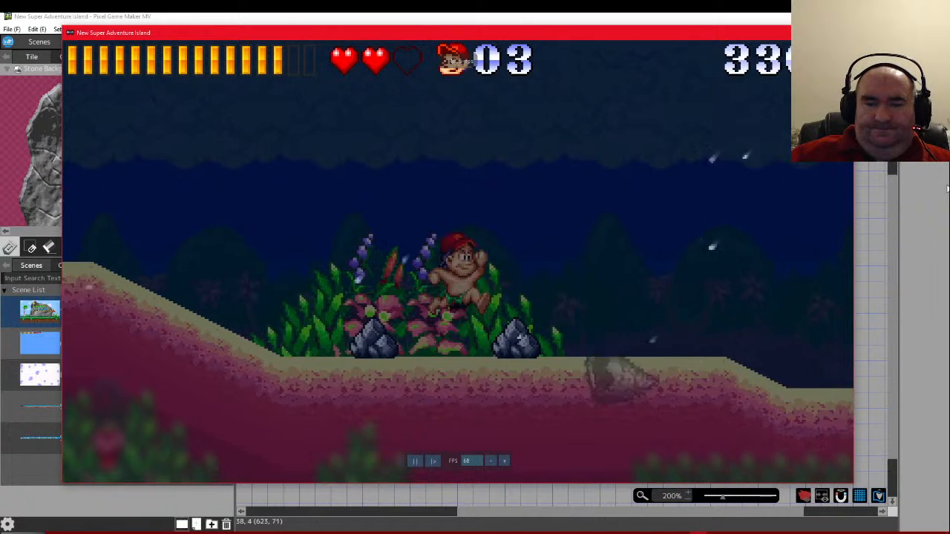
key("Right")
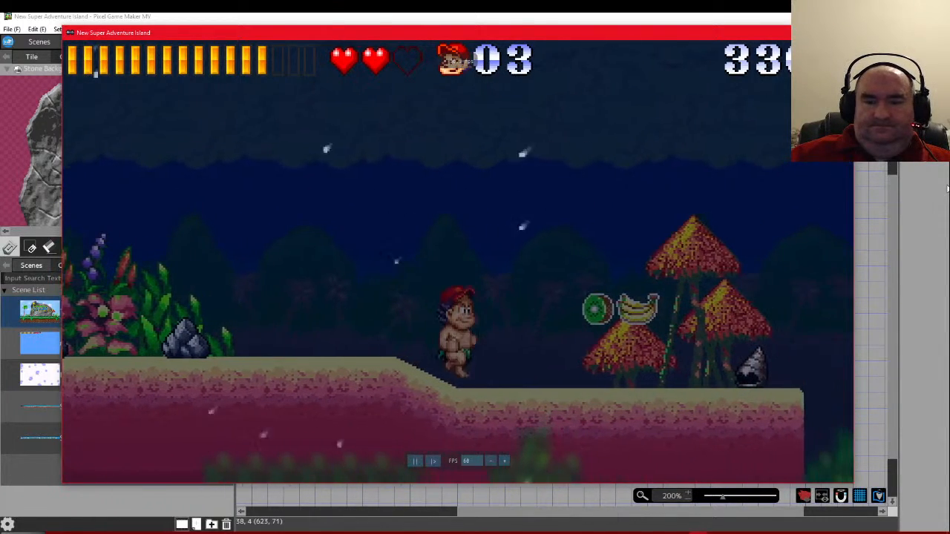
key("Right")
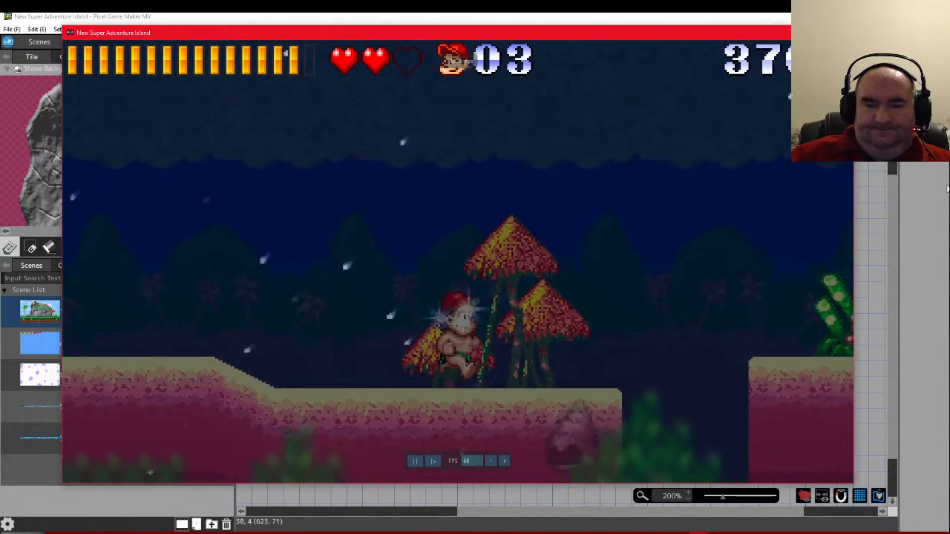
Jump the hero over the gap beyond the orange canopies and attack the shell enemies beside the spotted plants, stepping back as needed
key("Right")
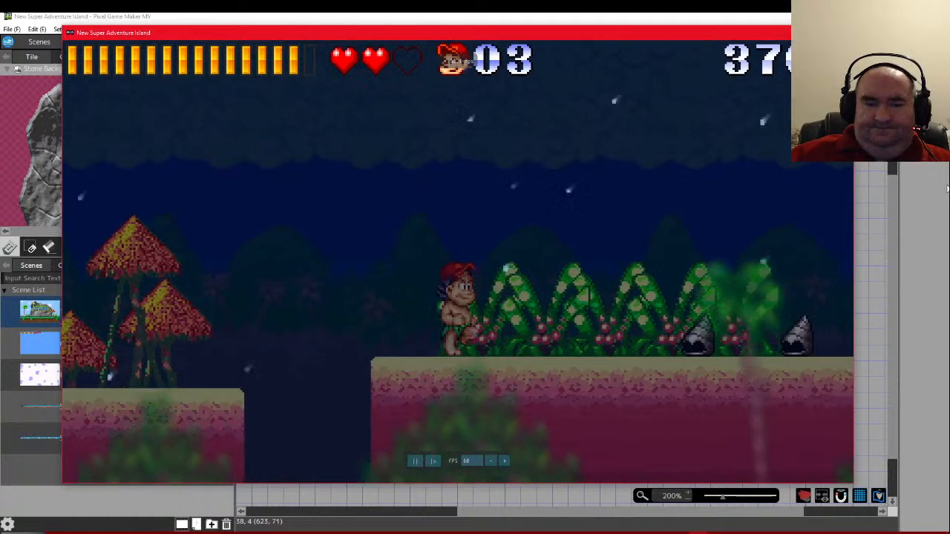
key("Right")
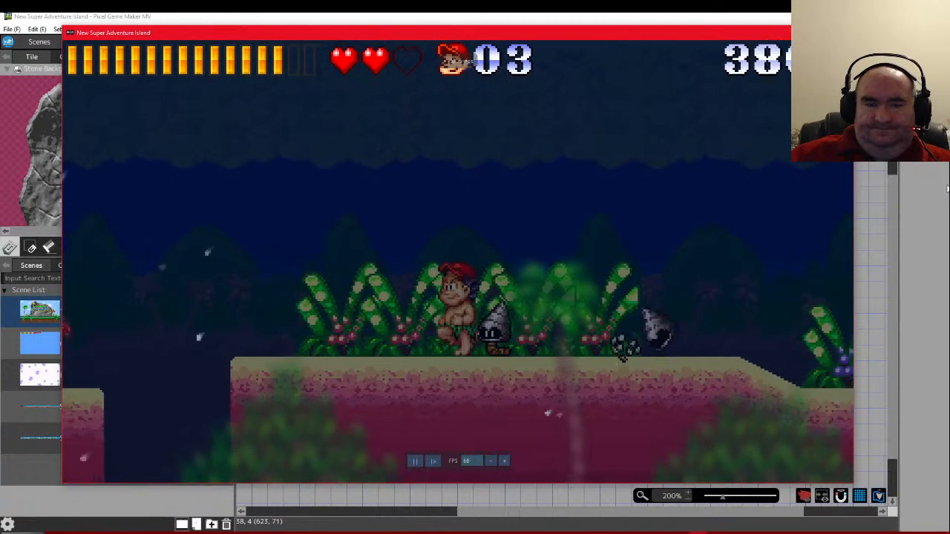
key("Left")
key("Right")
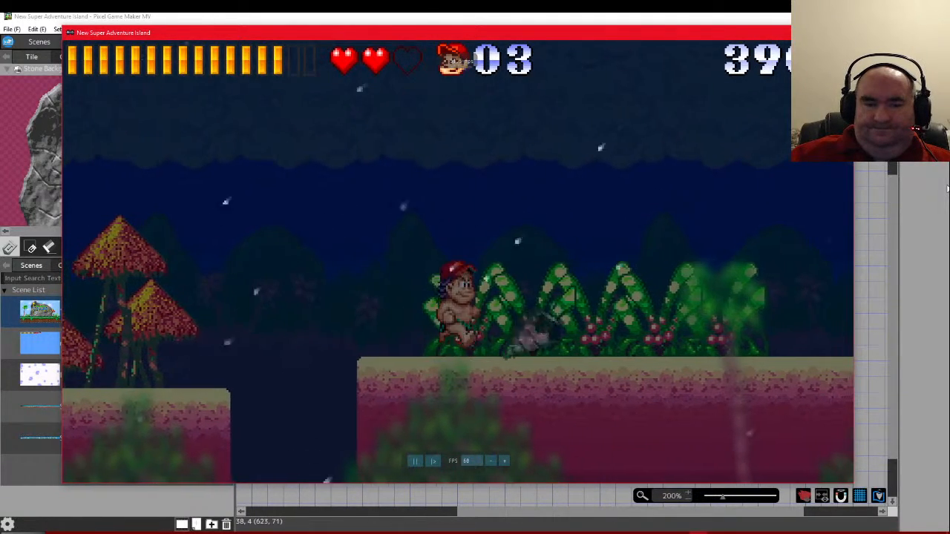
Run the hero across the next dip, jump to collect the pineapples and attack the shell enemy on the palm hill
key("Right")
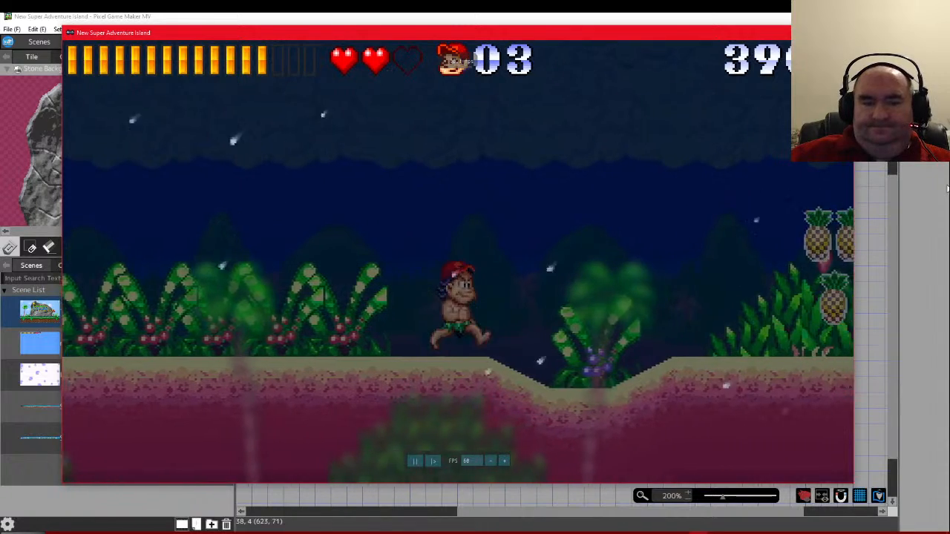
key("Right")
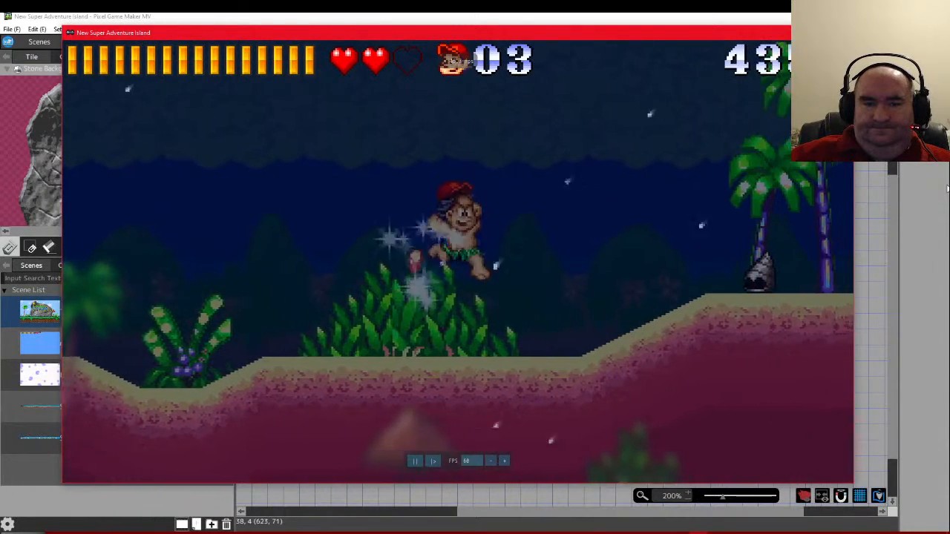
key("Right")
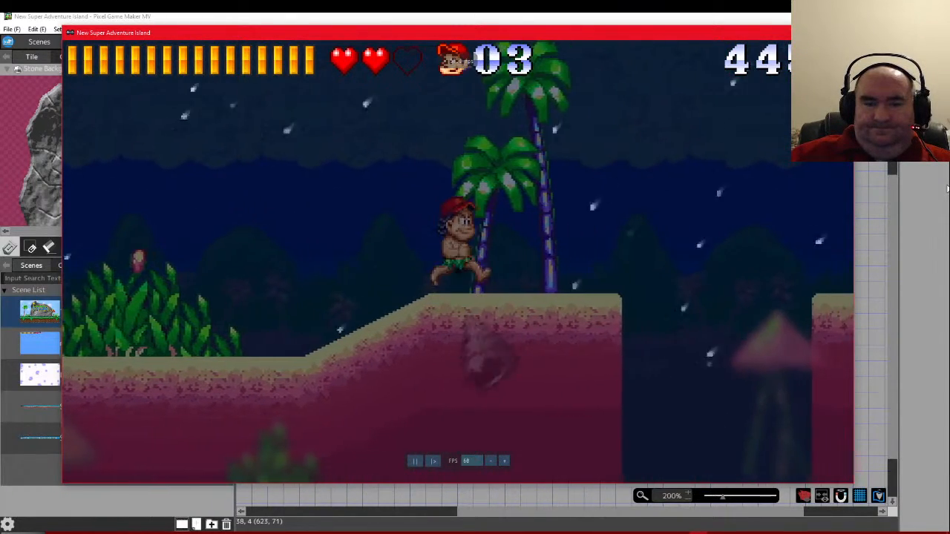
Take the hero over the wide gap, past the shell enemies at the three canopies, and down the slope to collect the bananas
key("Right")
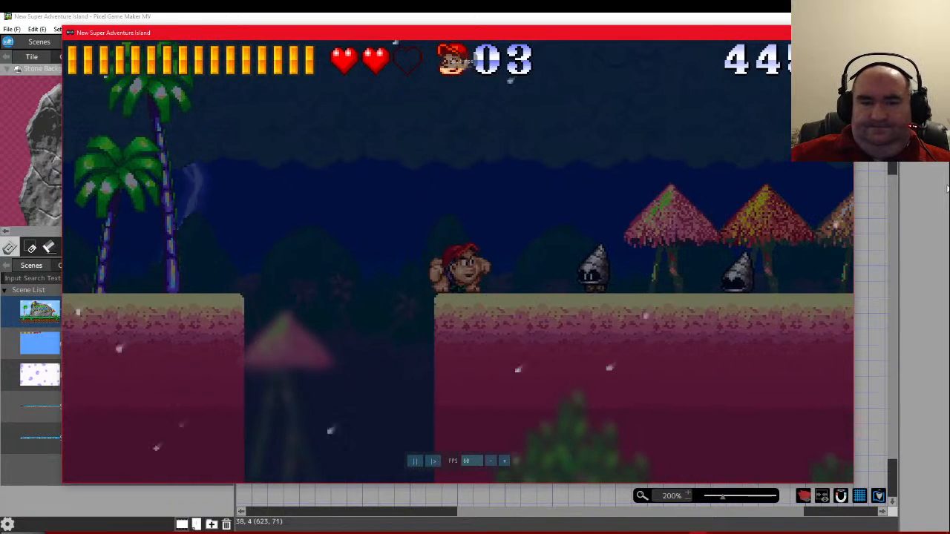
key("Right")
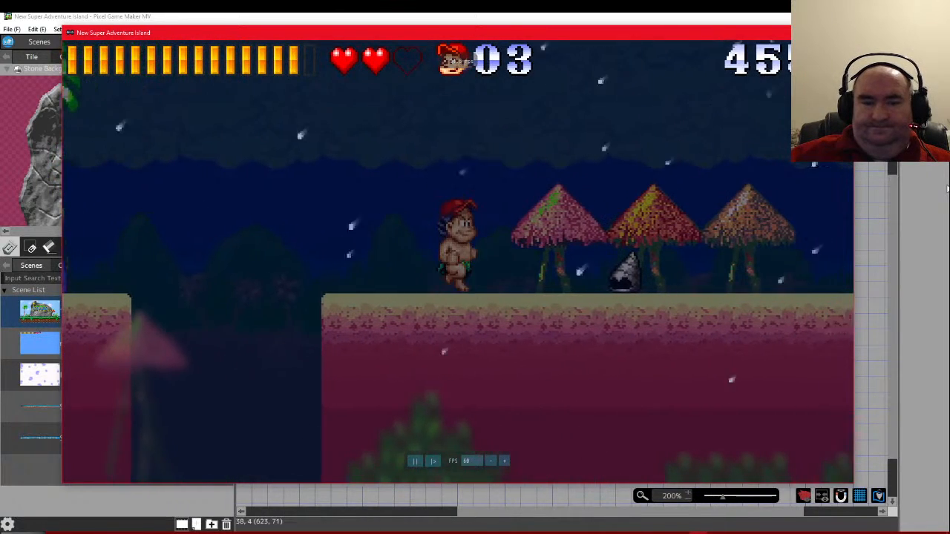
key("Right")
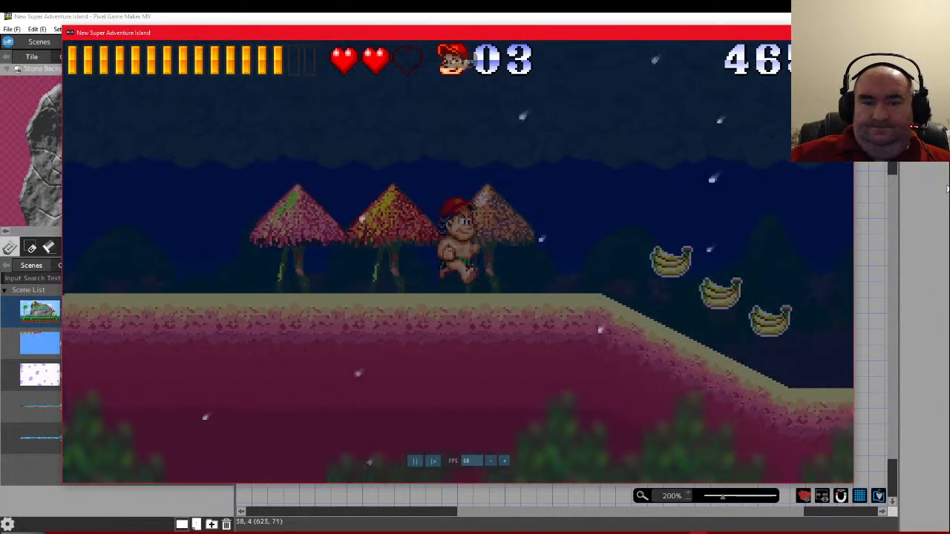
key("Right")
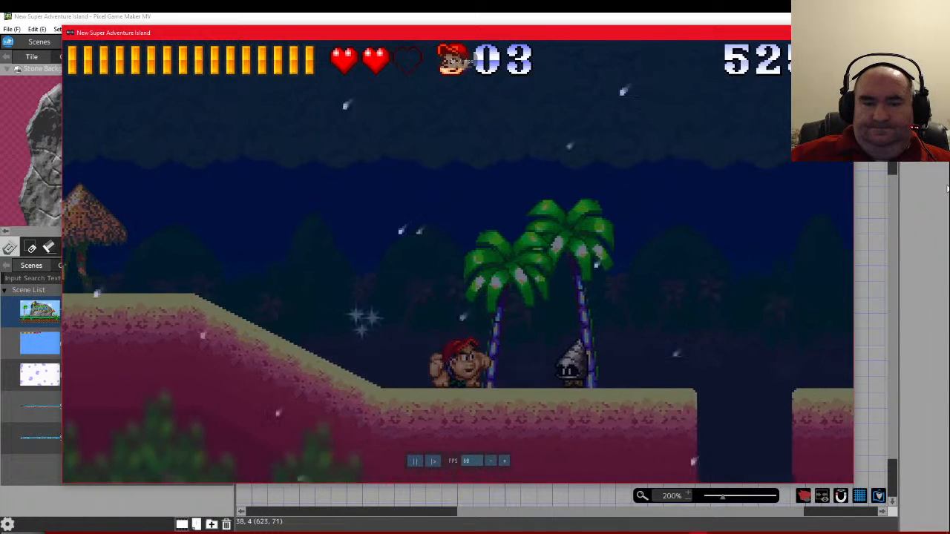
Attack the shell enemy by the two palms, jump the hero over the narrow gap, and end the test play
key("Right")
key("z")
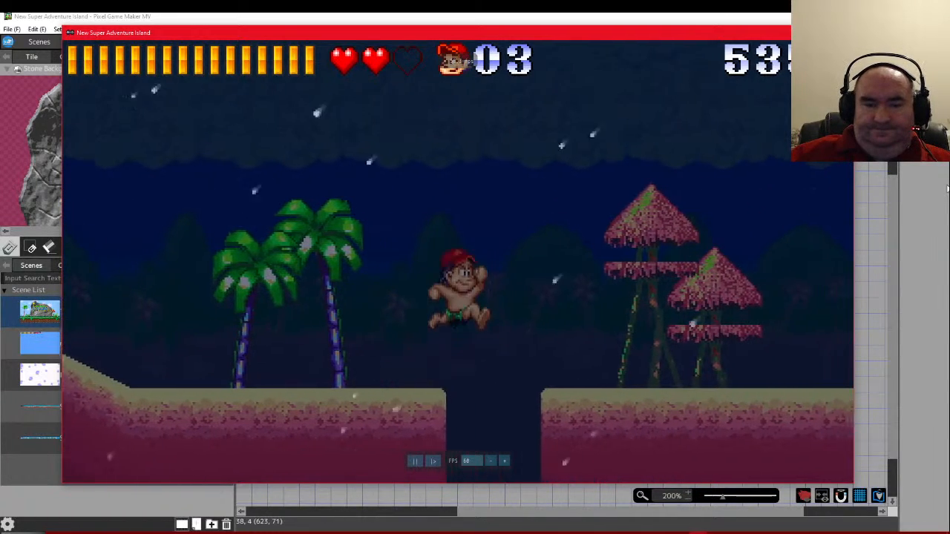
key("Right")
key("z")
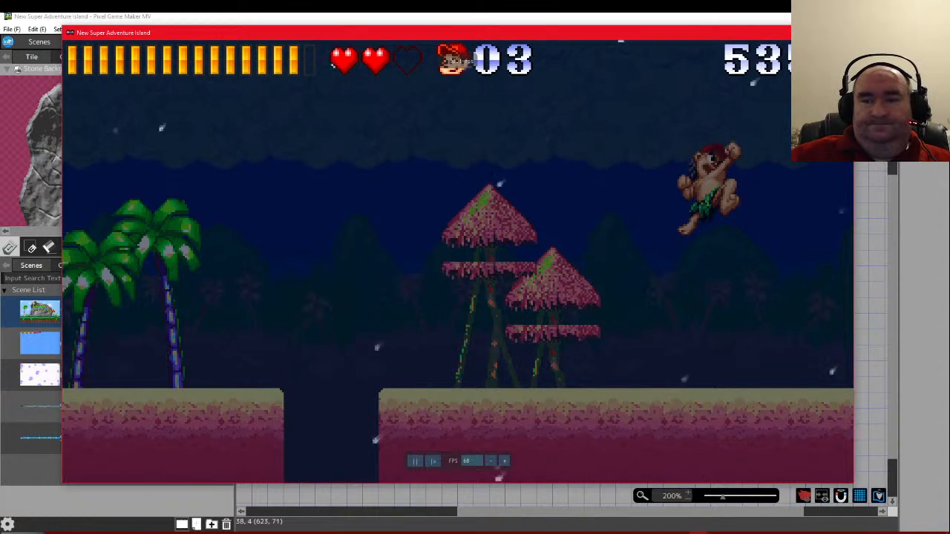
key("Escape")
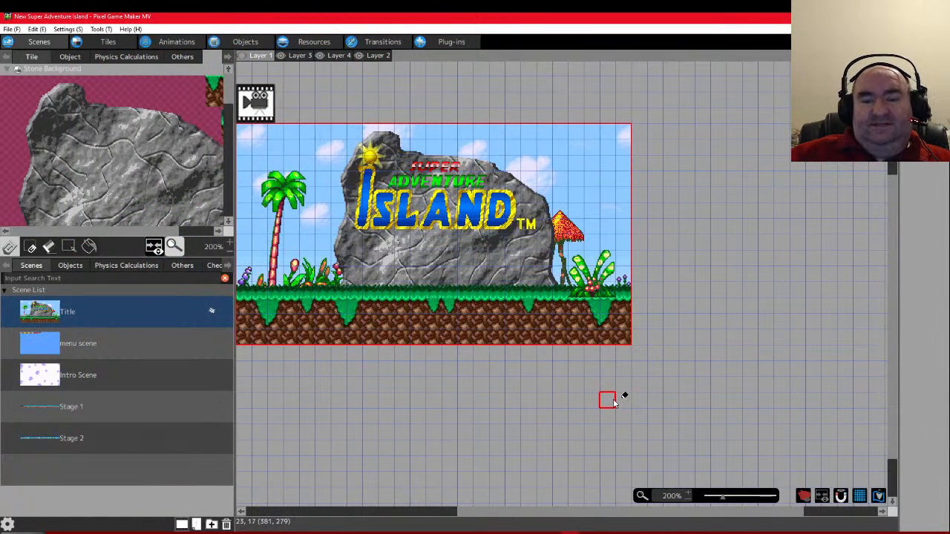
Switch to OBS, inspect the running processes in Task Manager sorted by memory usage, close Task Manager, and minimize OBS
key("alt+Tab")
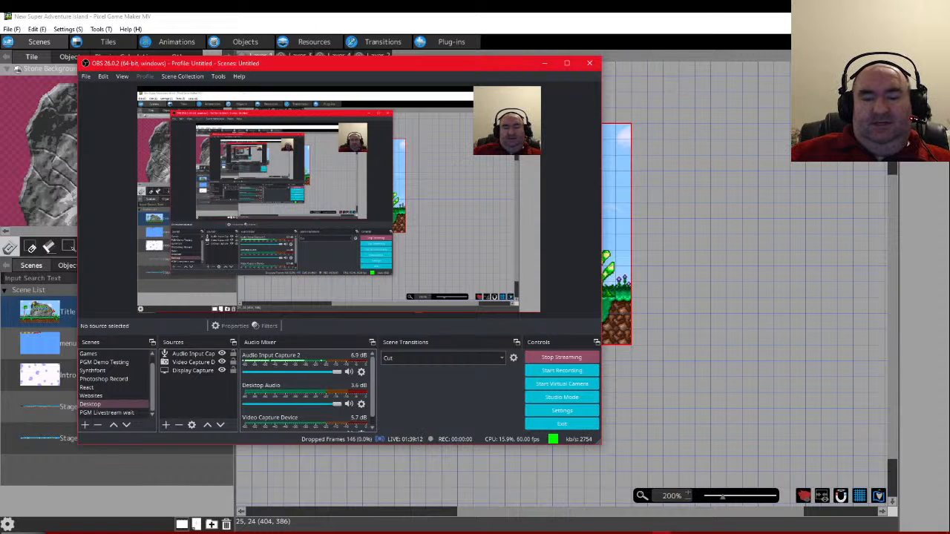
right_click(741, 530)
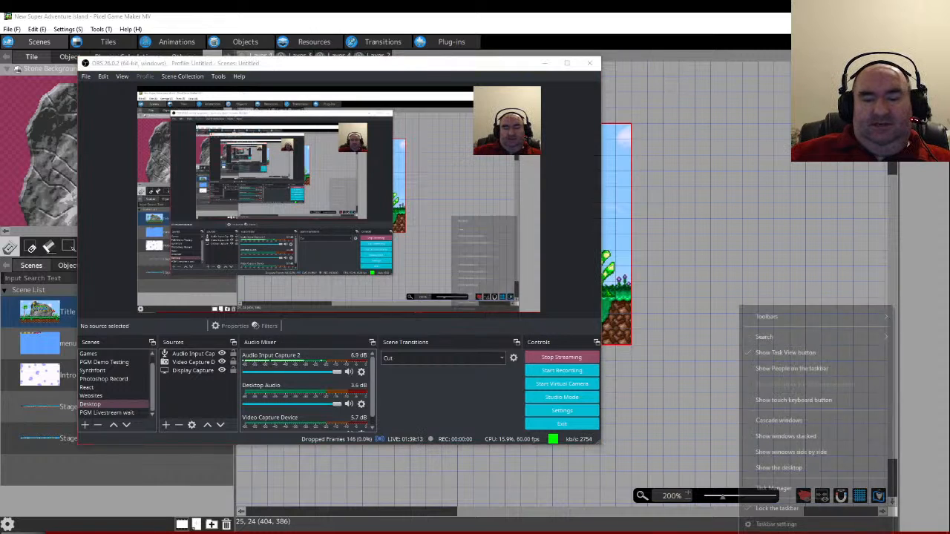
left_click(777, 489)
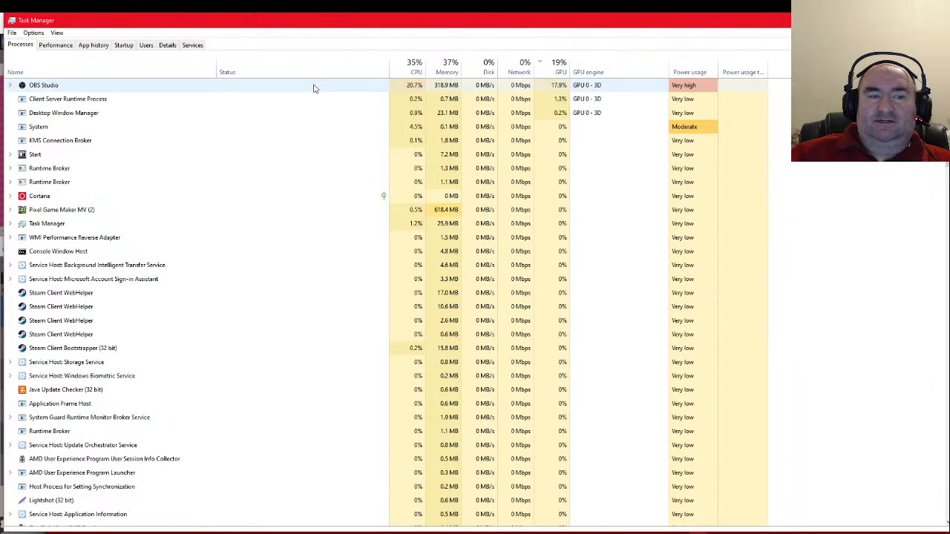
left_click(447, 72)
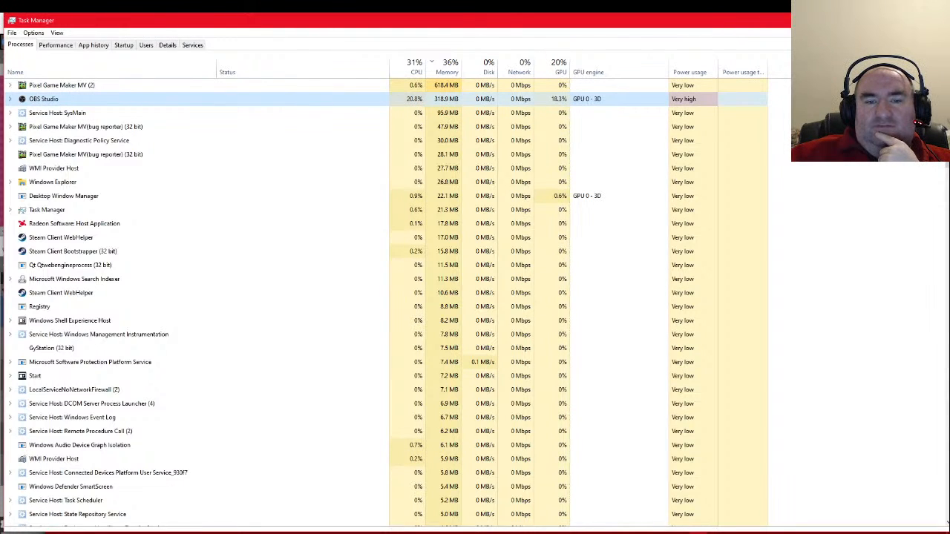
left_click(937, 20)
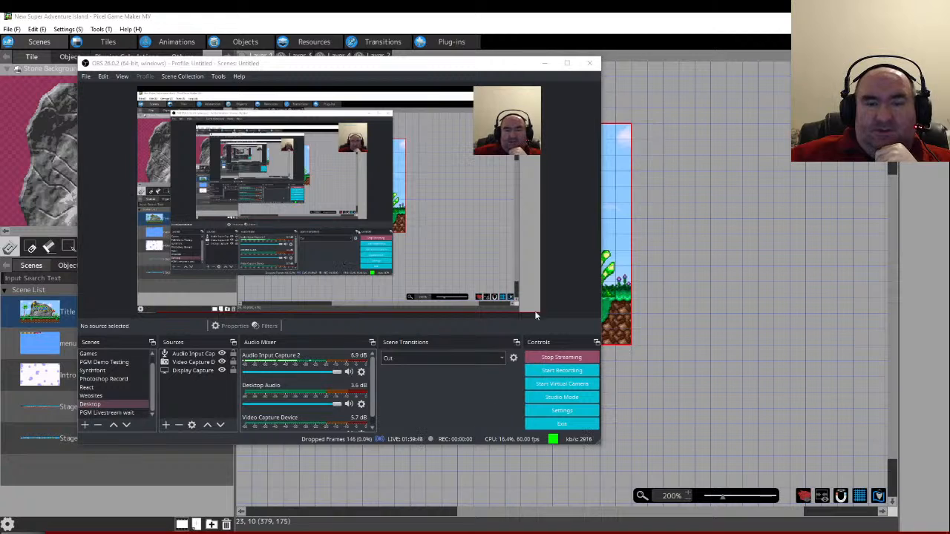
left_click(545, 64)
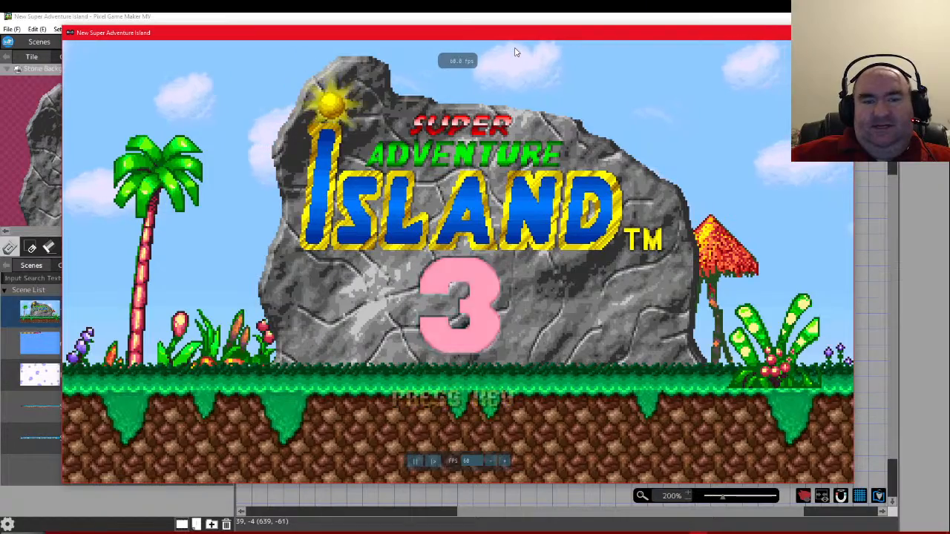
Reposition the new test play window, start the game from the title screen, and run the hero through the hammer pickup to the canopy
left_click_drag(509, 48, 523, 28)
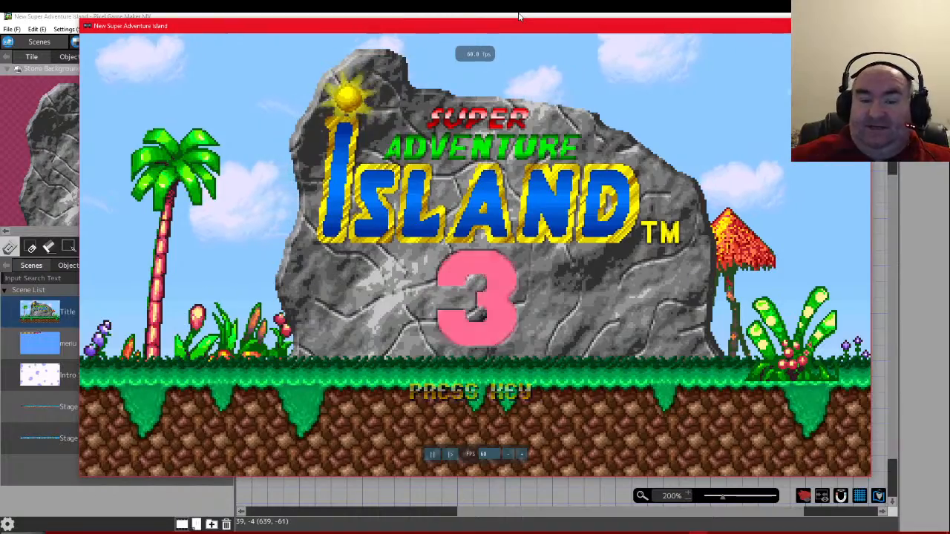
key("Return")
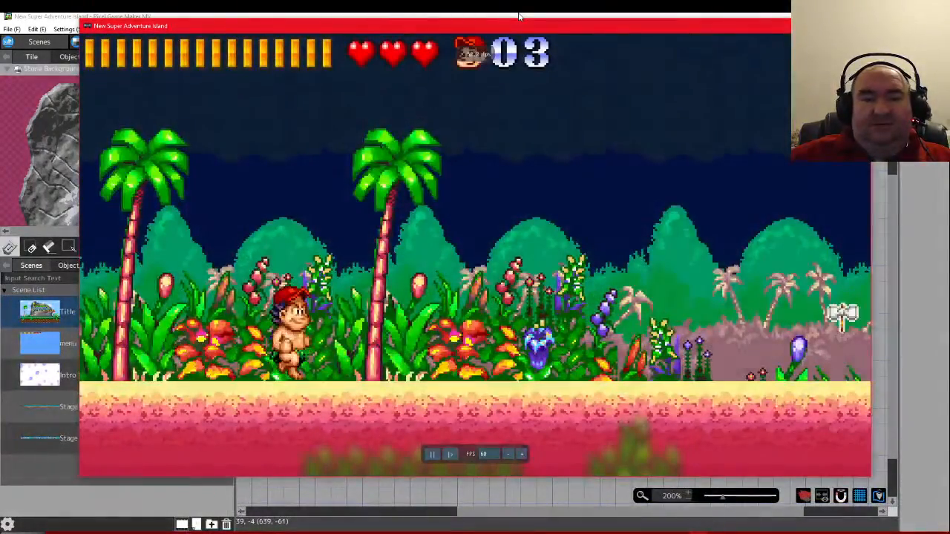
key("Right")
key("Right")
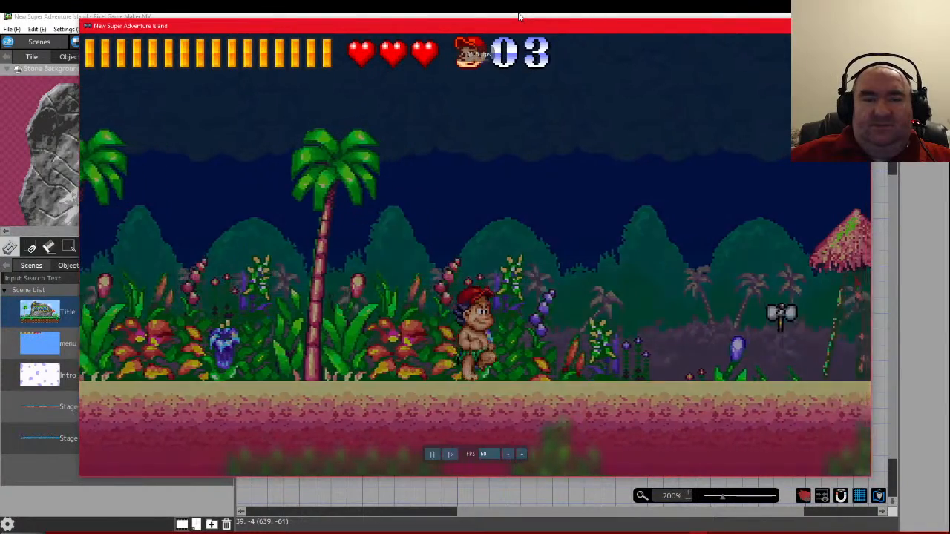
key("Right")
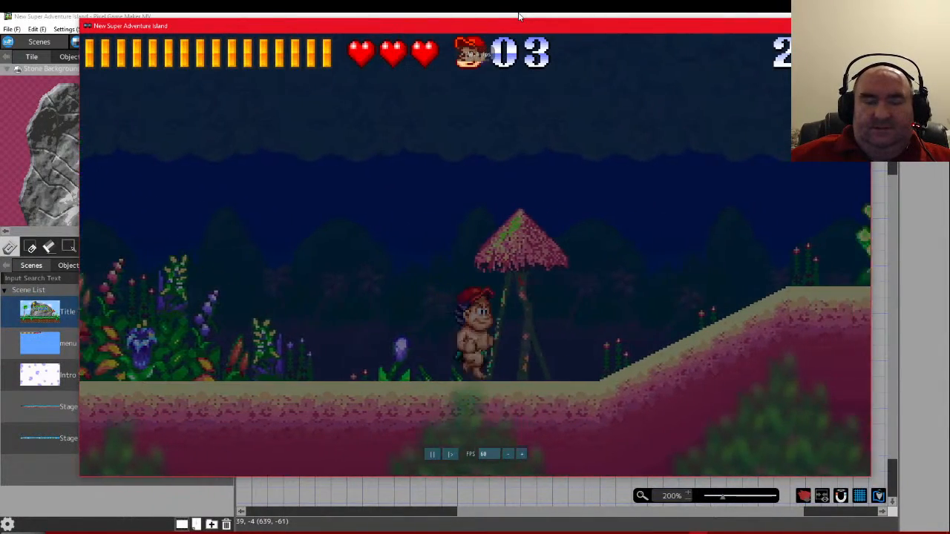
Run the hero up the hill, attack the shell enemy, jump over the rock by the palm, and collect the kiwis in the dip
key("z")
key("x")
key("Right")
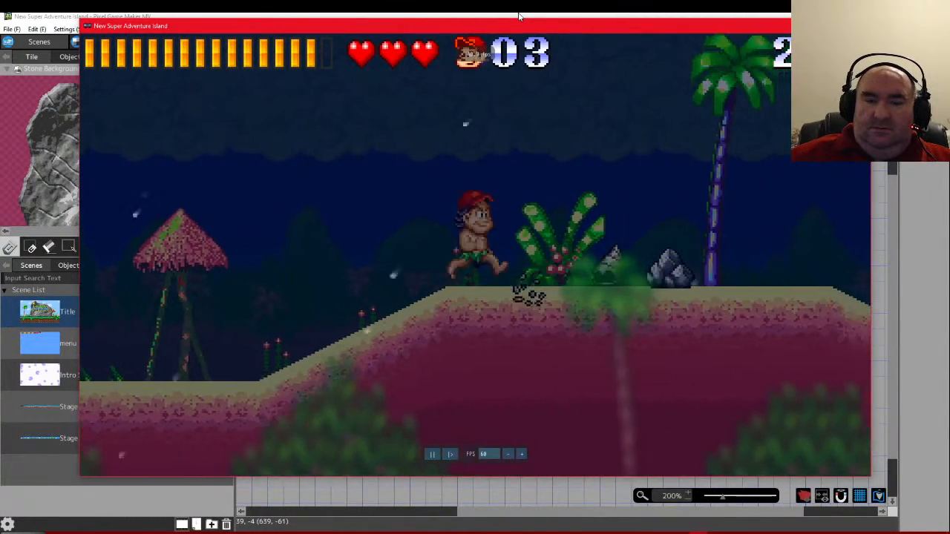
key("Right")
key("z")
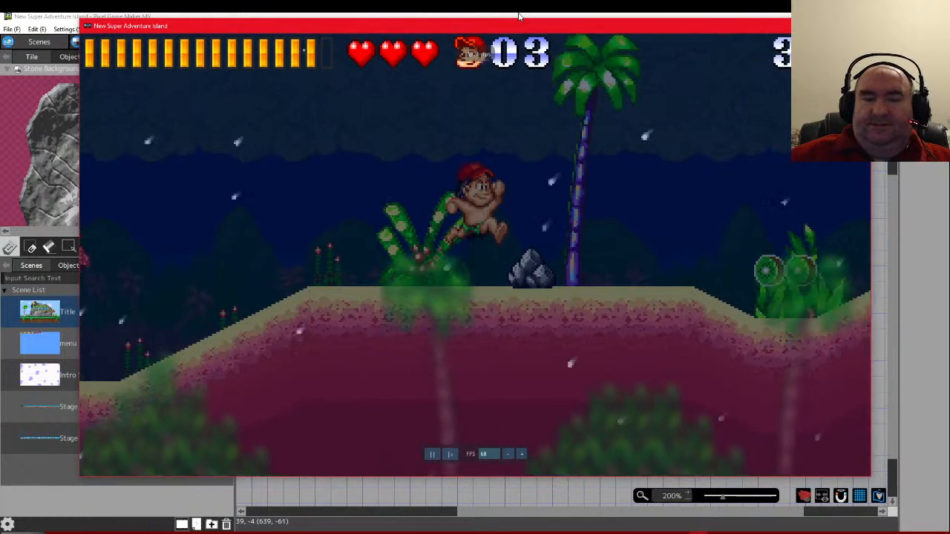
key("Right")
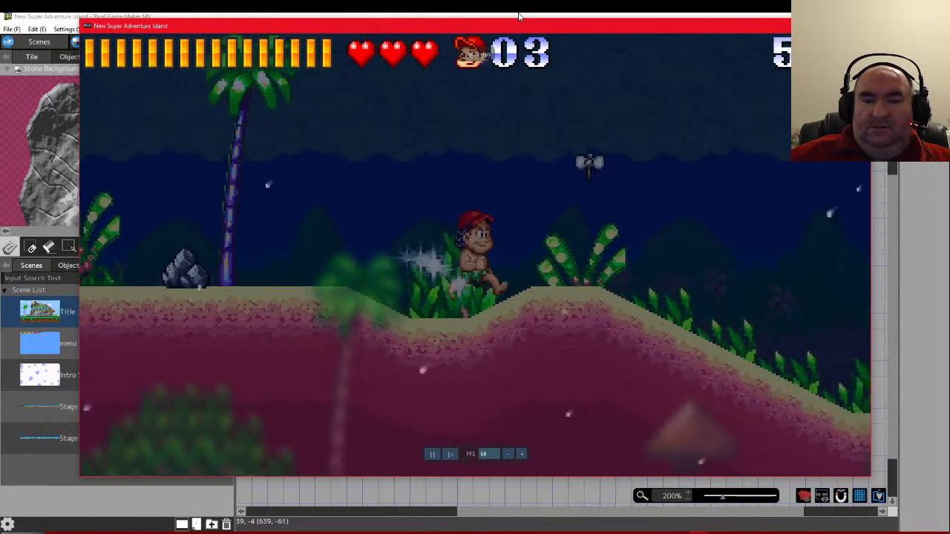
Throw hammers at the shell enemies down the grassy slope, collect the bananas and pineapple, and end the test play
key("z")
key("x")
key("Right")
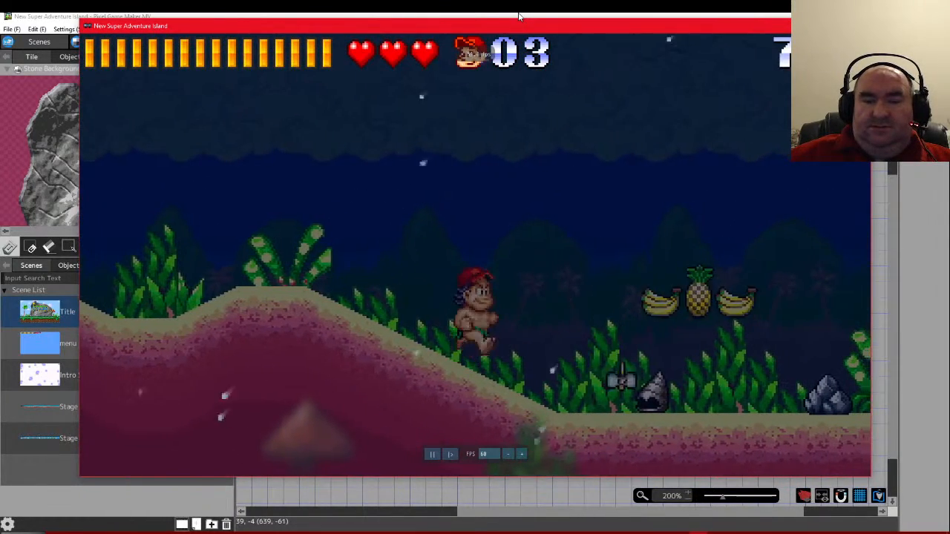
key("z")
key("Right")
key("x")
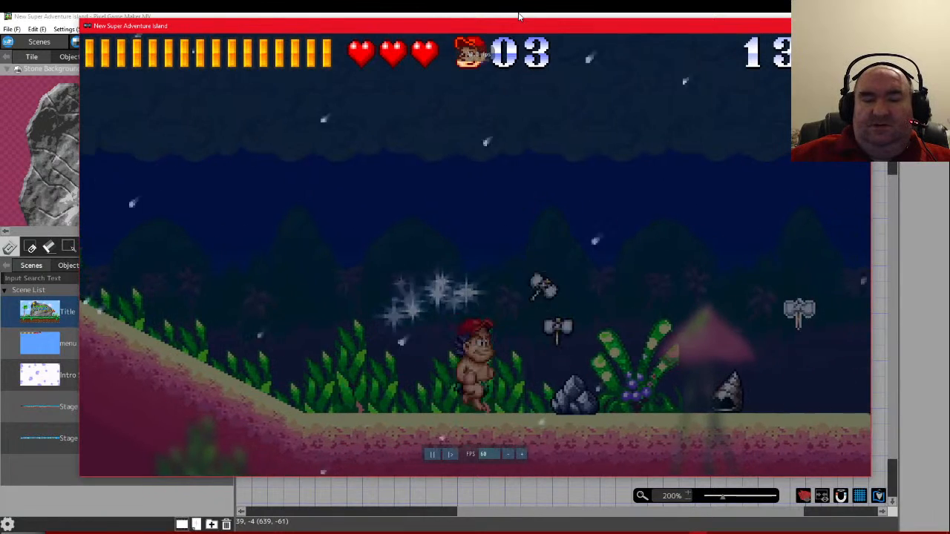
key("Escape")
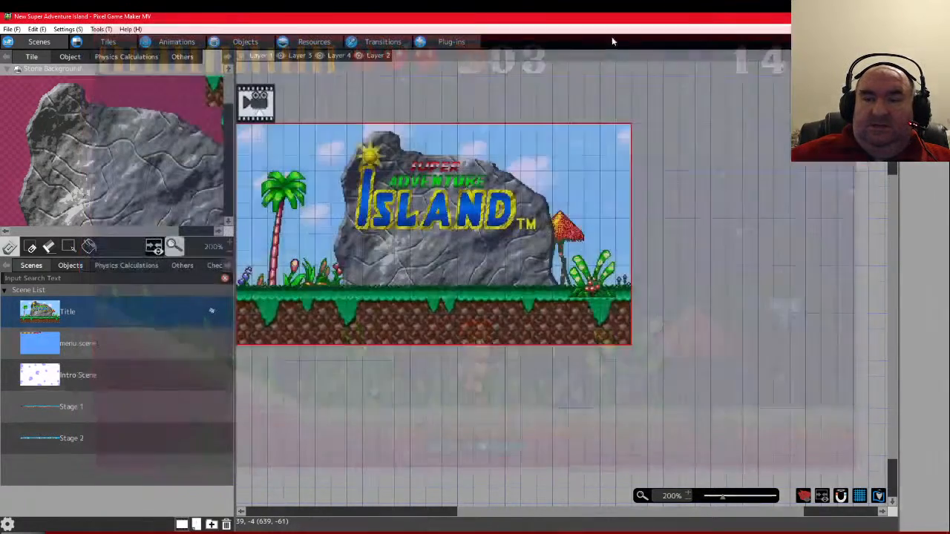
Open the Master Higgins object's action program and view the runtime settings of its Goal! action
left_click(248, 41)
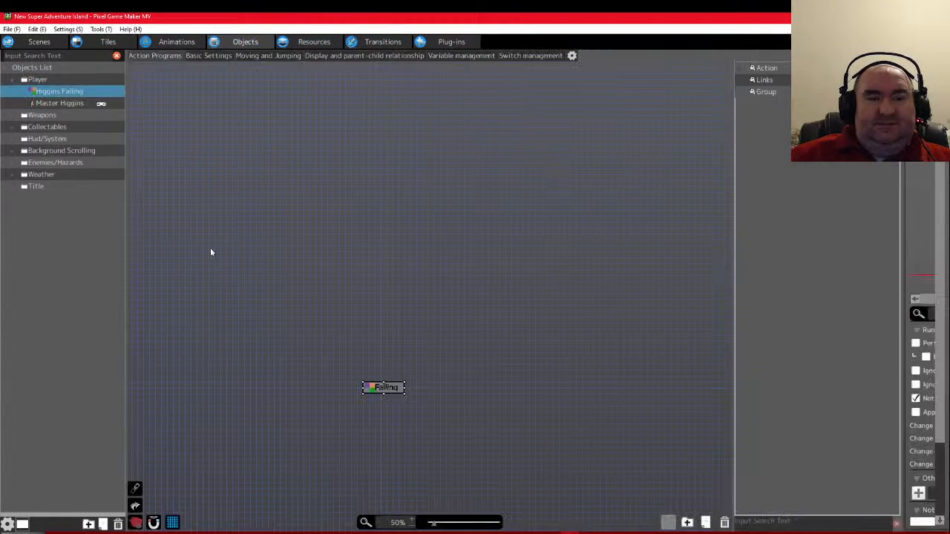
left_click(51, 108)
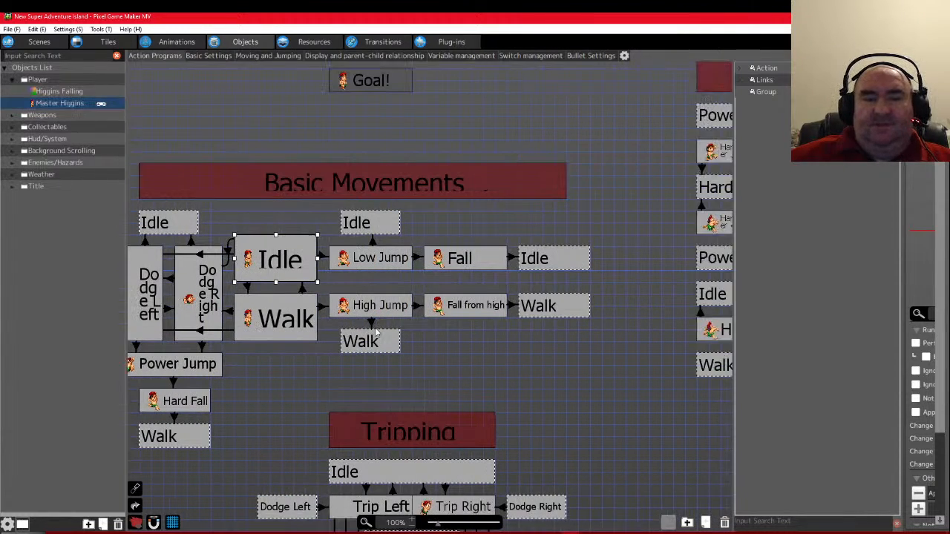
scroll(376, 333, "down", 3)
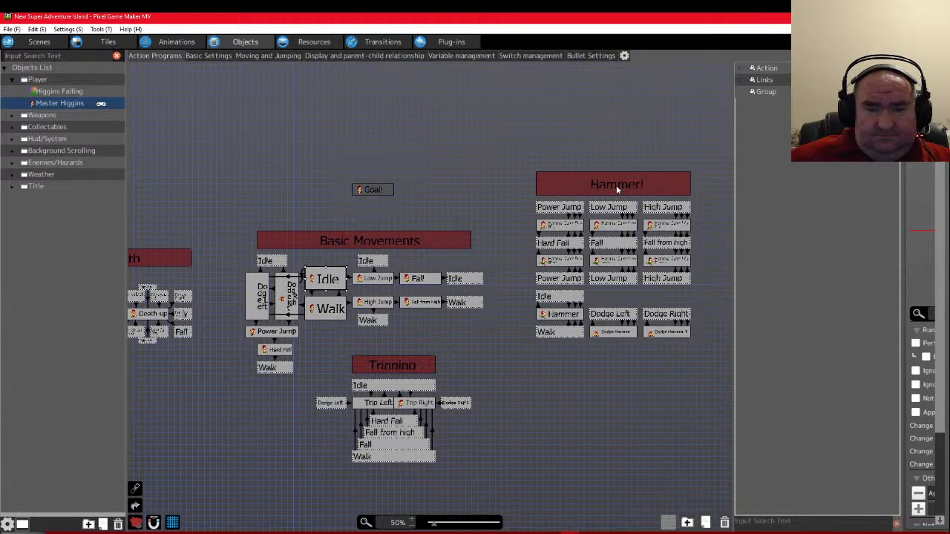
left_click(367, 190)
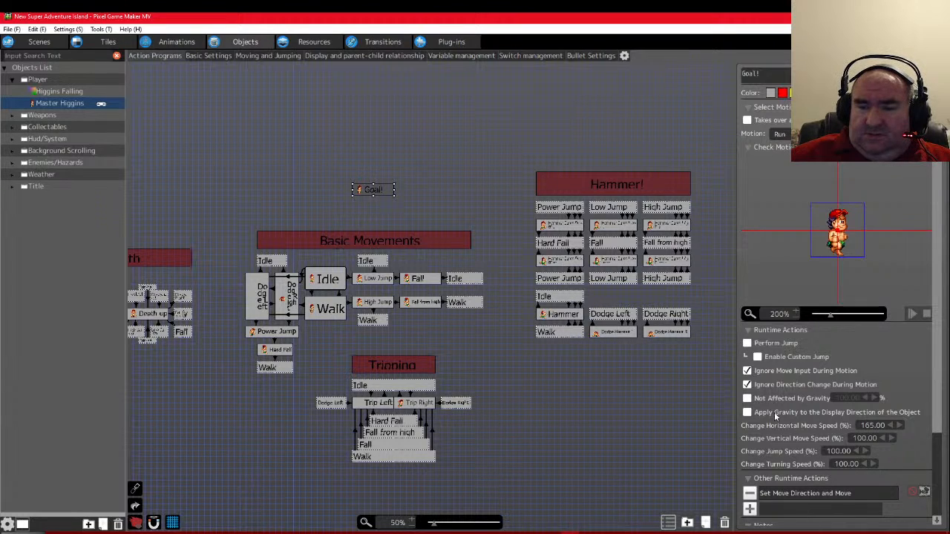
scroll(774, 412, "down", 2)
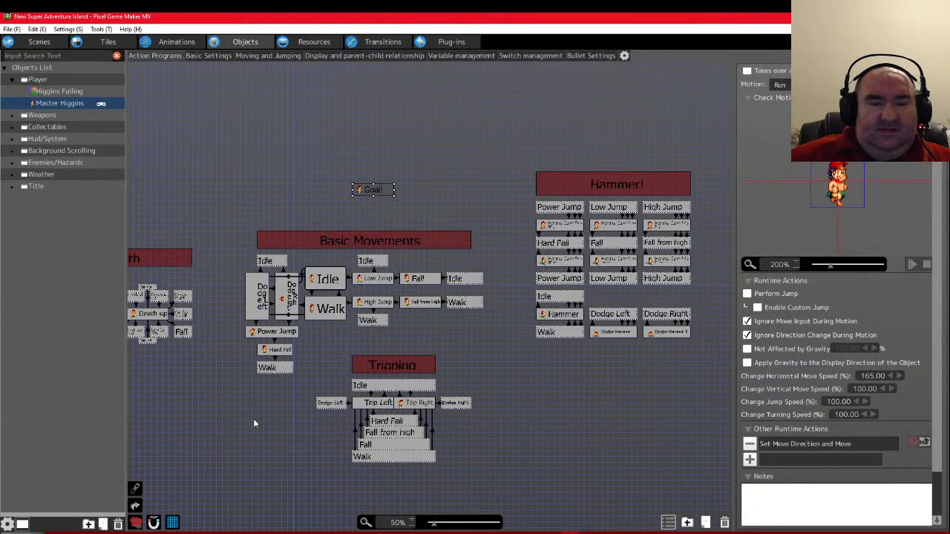
Examine how Master Higgins' action program is organized into the Death, Basic Movements, Tripping and Hammer! groups, and select the Basic Movements header
scroll(253, 420, "left", 3)
scroll(271, 421, "left", 1)
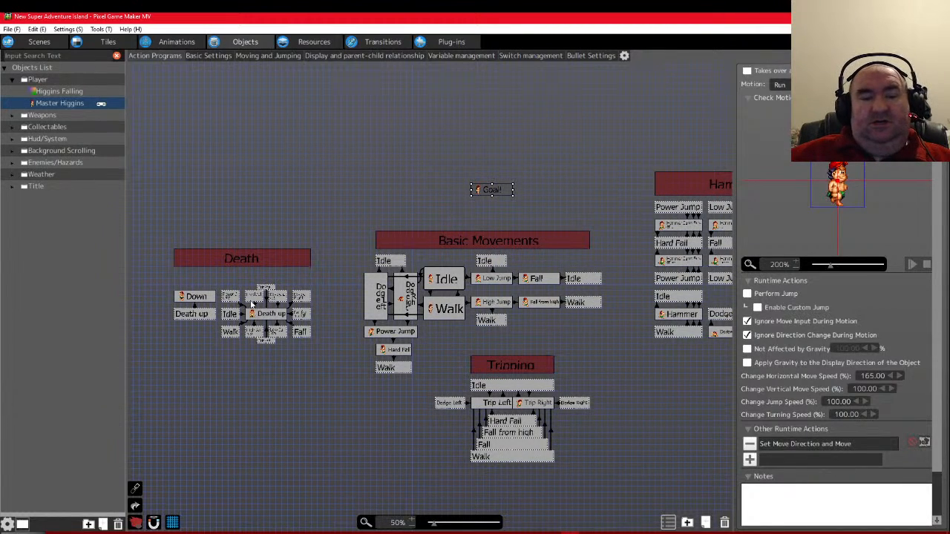
scroll(201, 345, "up", 2, "ctrl")
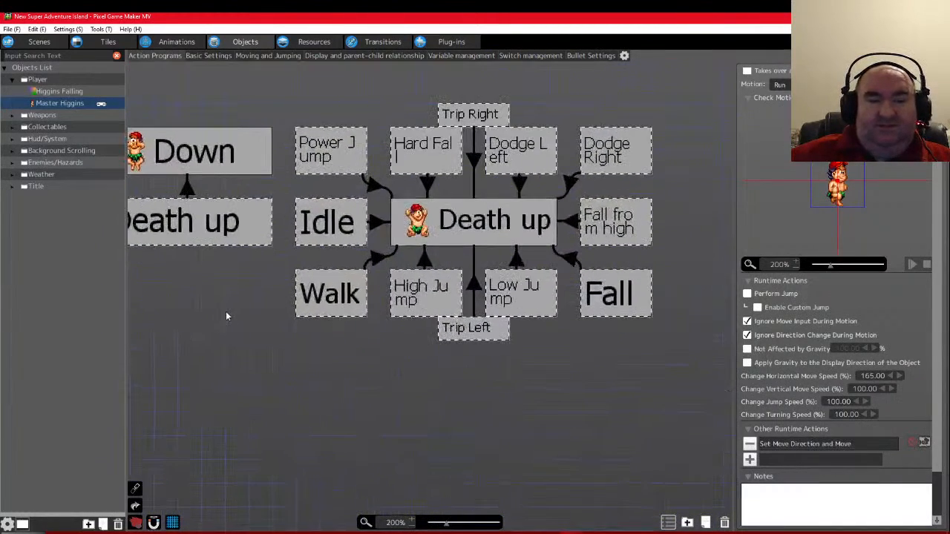
scroll(226, 311, "down", 1, "ctrl")
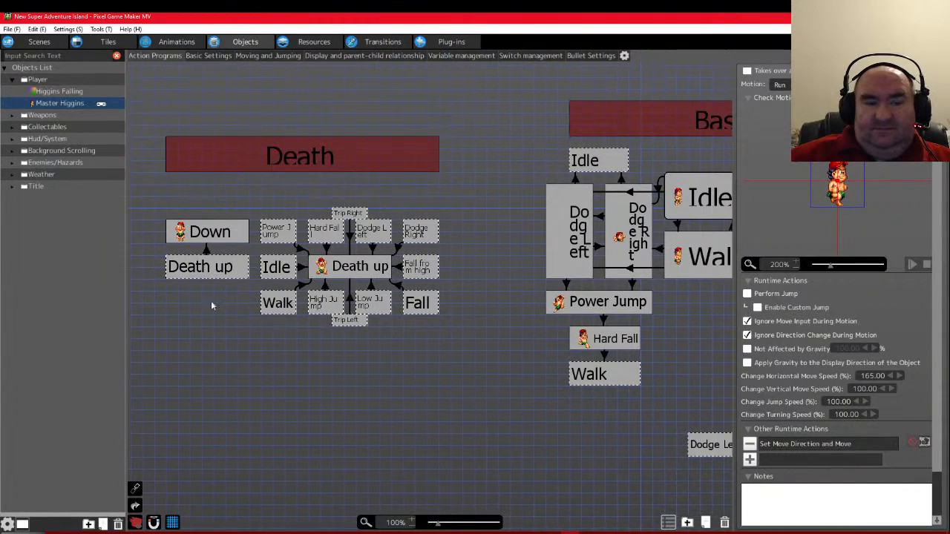
scroll(239, 310, "down", 2, "ctrl")
scroll(238, 310, "up", 1, "ctrl")
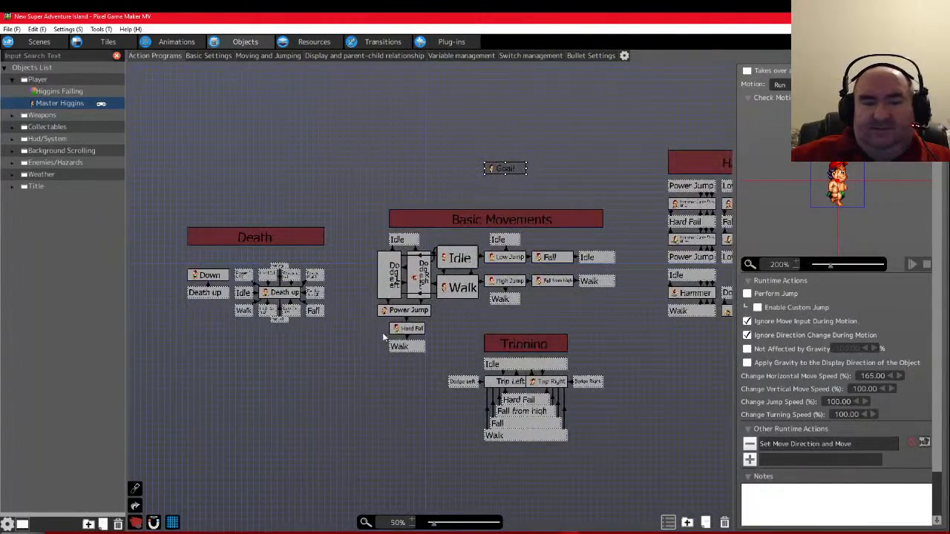
scroll(644, 403, "up", 1, "ctrl")
scroll(600, 399, "down", 1, "ctrl")
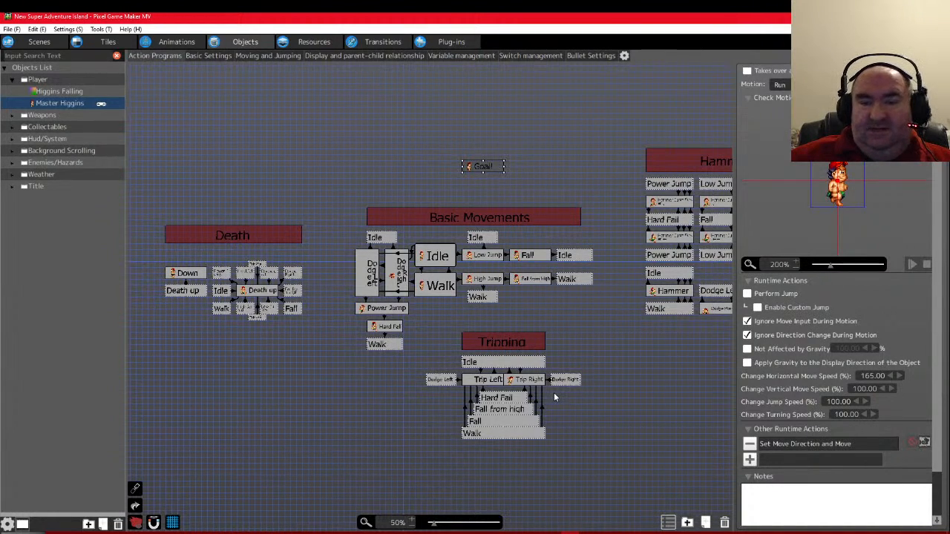
scroll(303, 288, "right", 4)
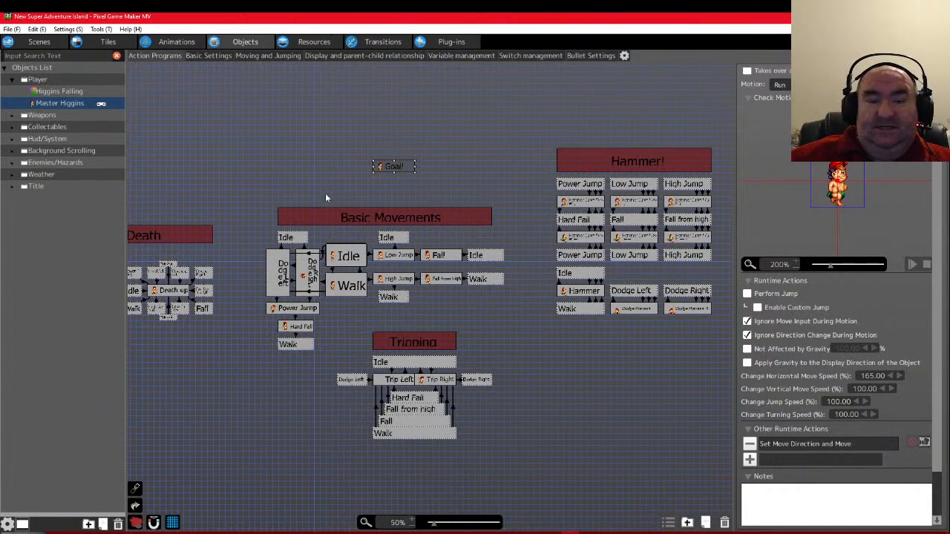
left_click(336, 215)
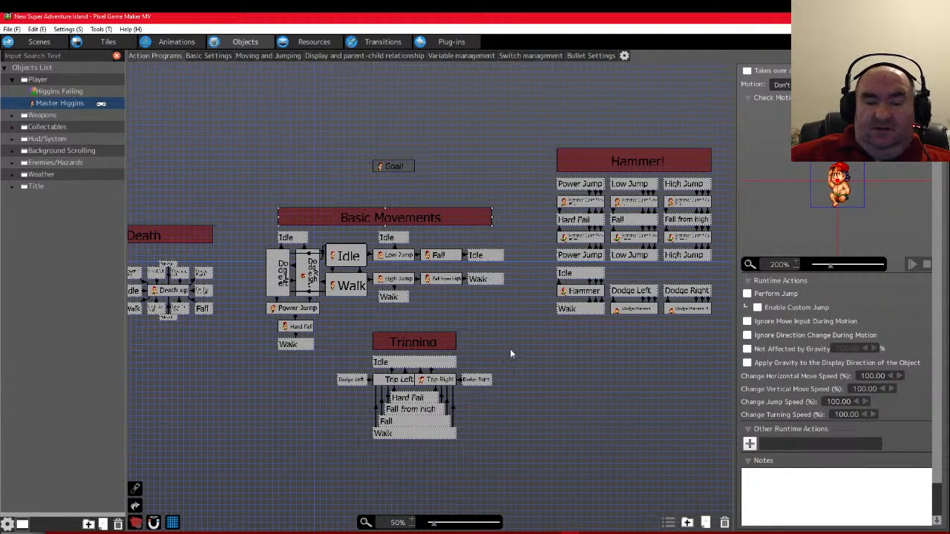
Examine how Trip Left and Trip Right in the Tripping group link to the idle, walk, fall and dodge actions of Basic Movements
scroll(483, 341, "left", 7)
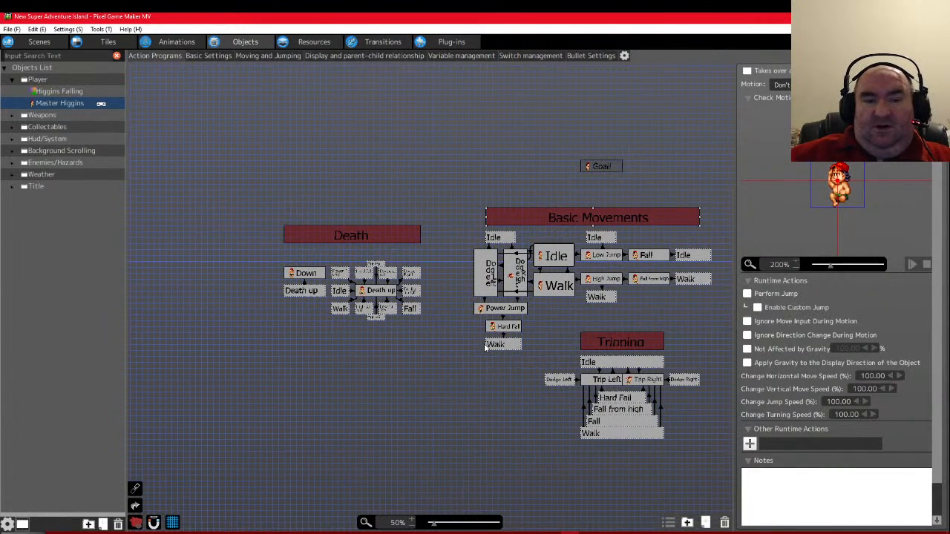
scroll(482, 349, "right", 5)
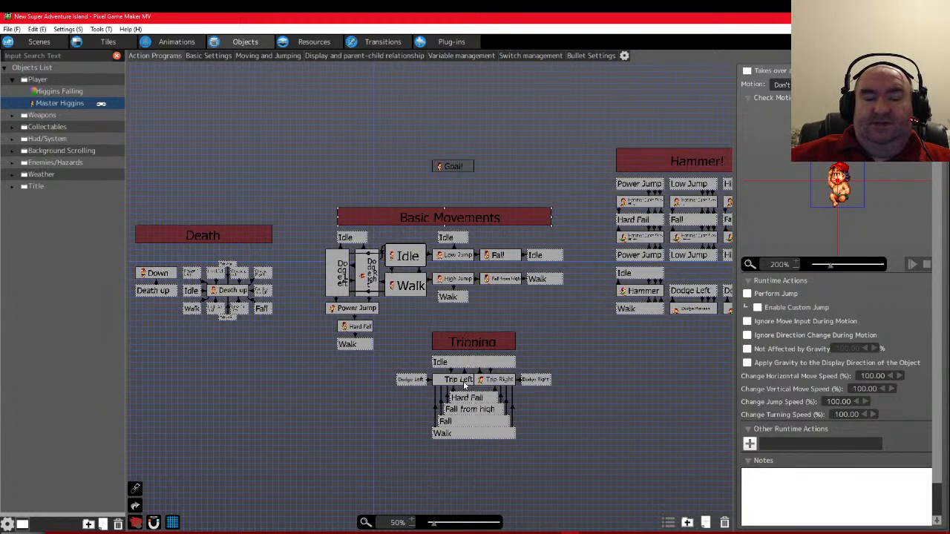
scroll(478, 359, "down", 2)
scroll(470, 369, "left", 2)
scroll(468, 363, "right", 1)
scroll(519, 367, "up", 5, "ctrl")
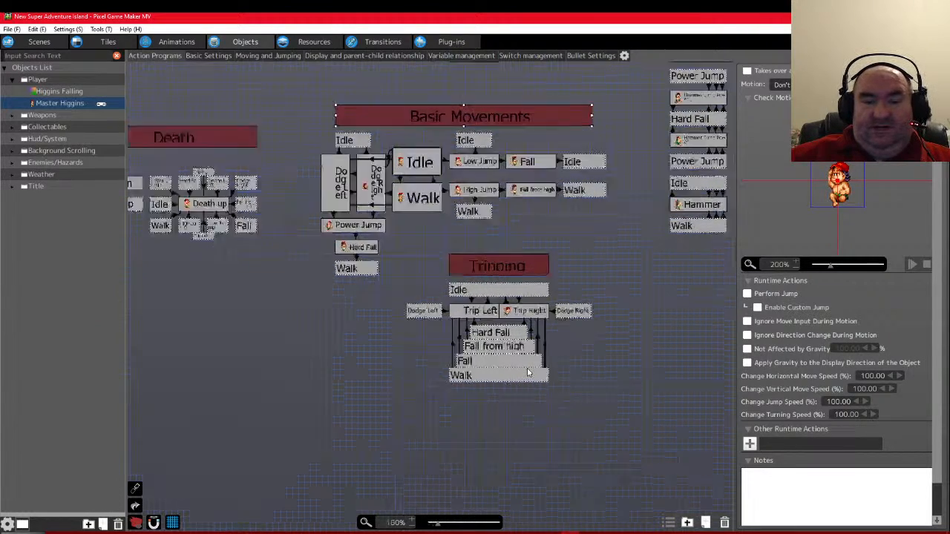
scroll(527, 371, "down", 1, "ctrl")
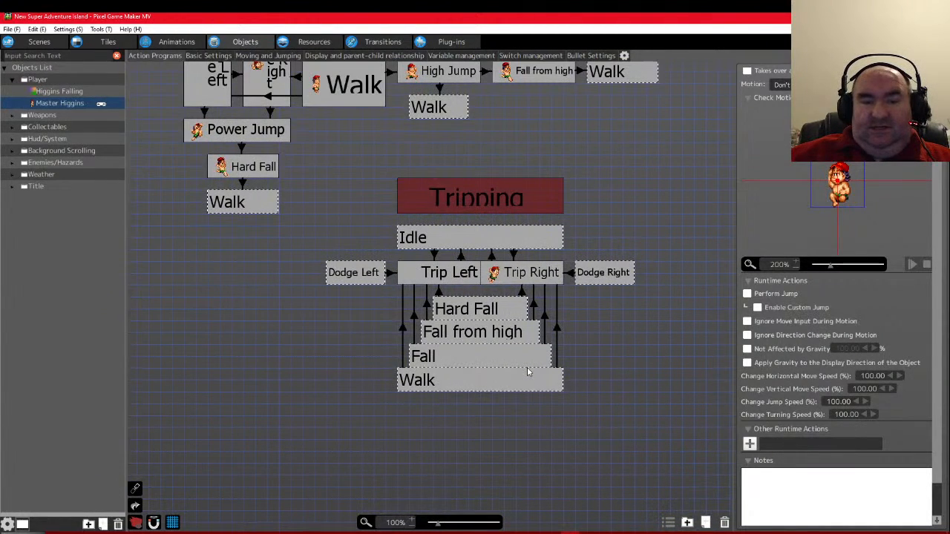
scroll(527, 371, "up", 1)
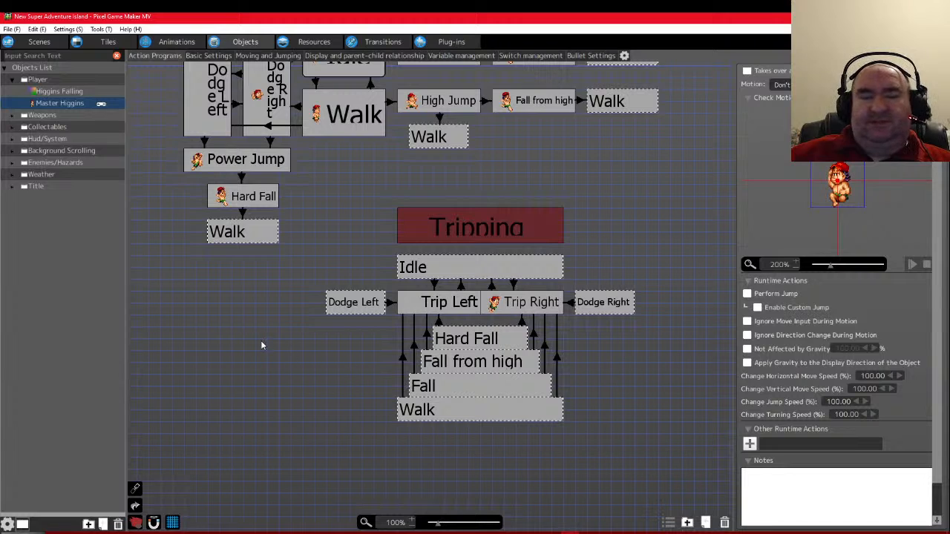
scroll(286, 349, "up", 5)
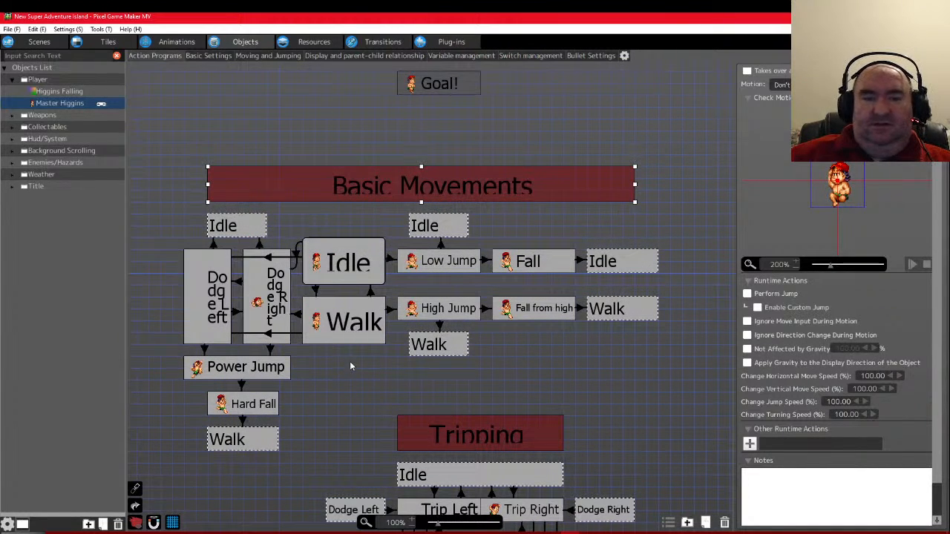
scroll(351, 366, "down", 2)
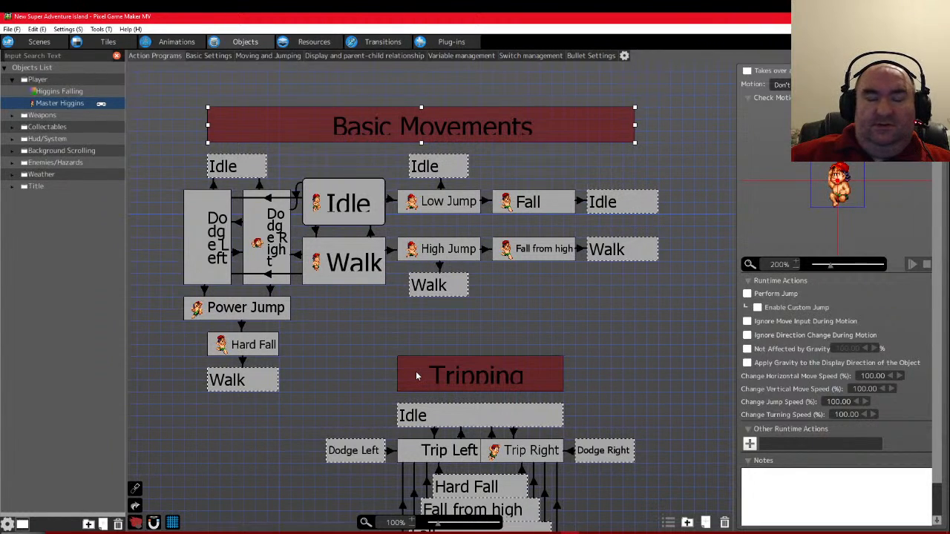
scroll(412, 374, "down", 2)
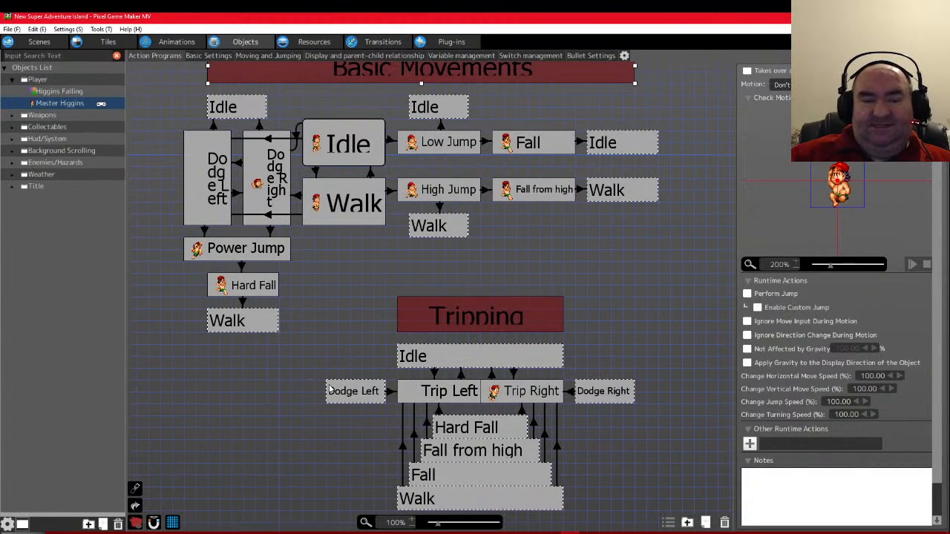
scroll(332, 389, "down", 3)
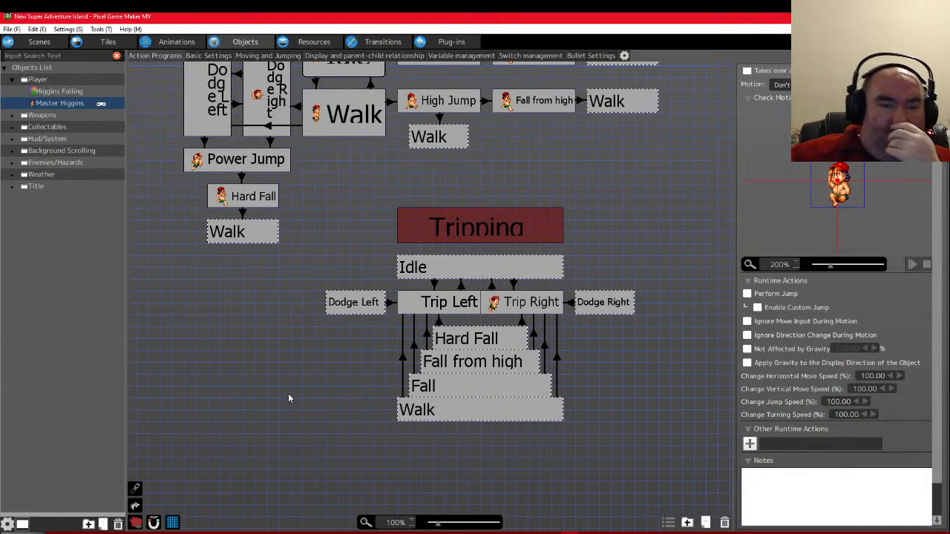
Compare the overall layout of the Basic Movements, Hammer!, Death and Tripping groups in the action program
scroll(288, 394, "up", 7)
scroll(266, 360, "right", 2, "shift")
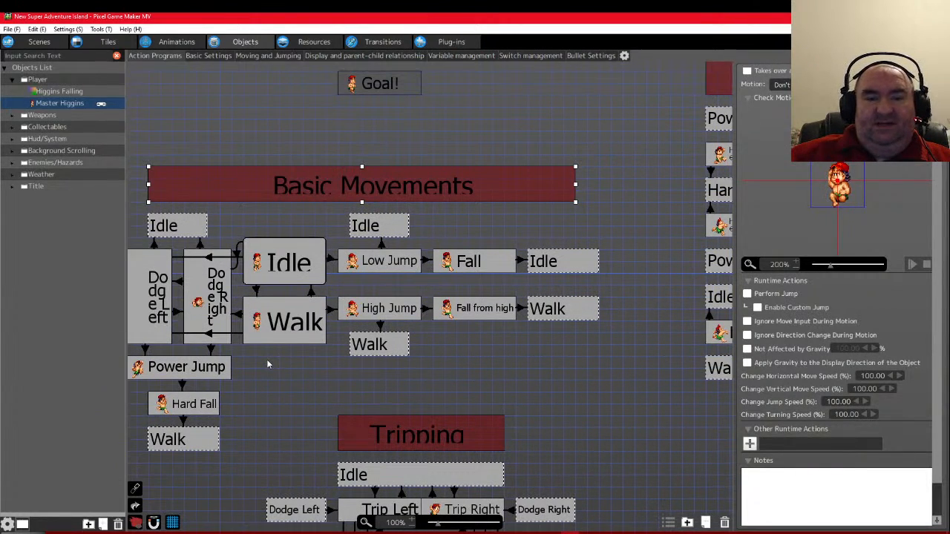
scroll(266, 359, "right", 8, "shift")
scroll(266, 360, "down", 1)
scroll(266, 360, "down", 2, "ctrl")
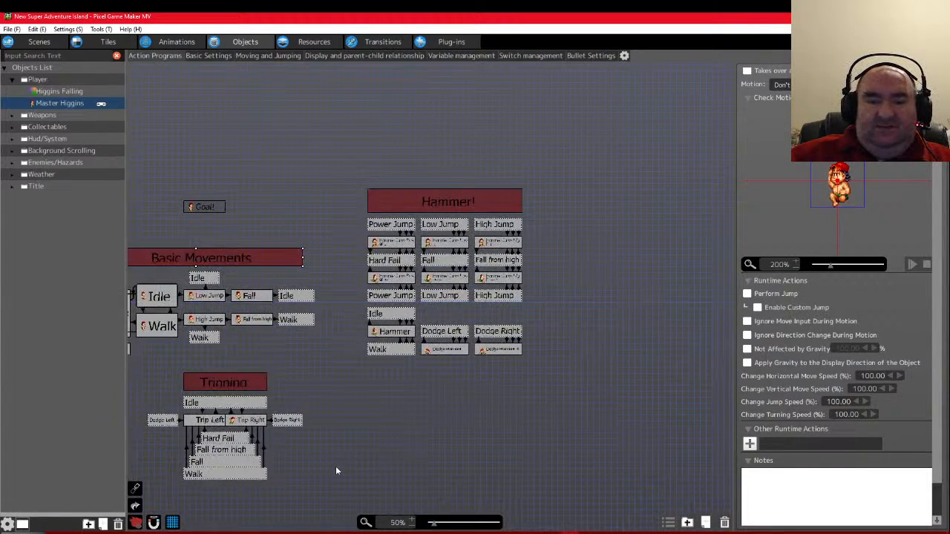
scroll(335, 466, "left", 10, "shift")
scroll(343, 469, "left", 2, "shift")
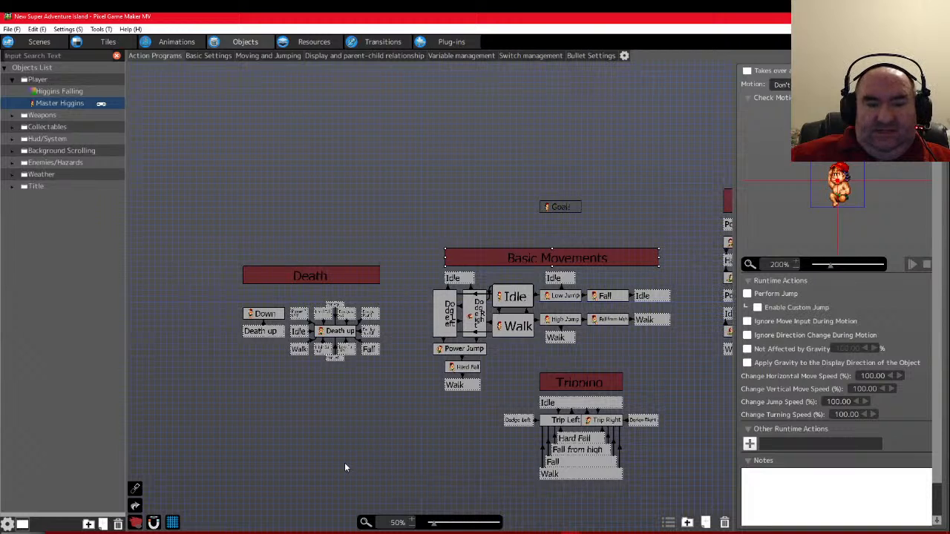
scroll(347, 466, "right", 4, "shift")
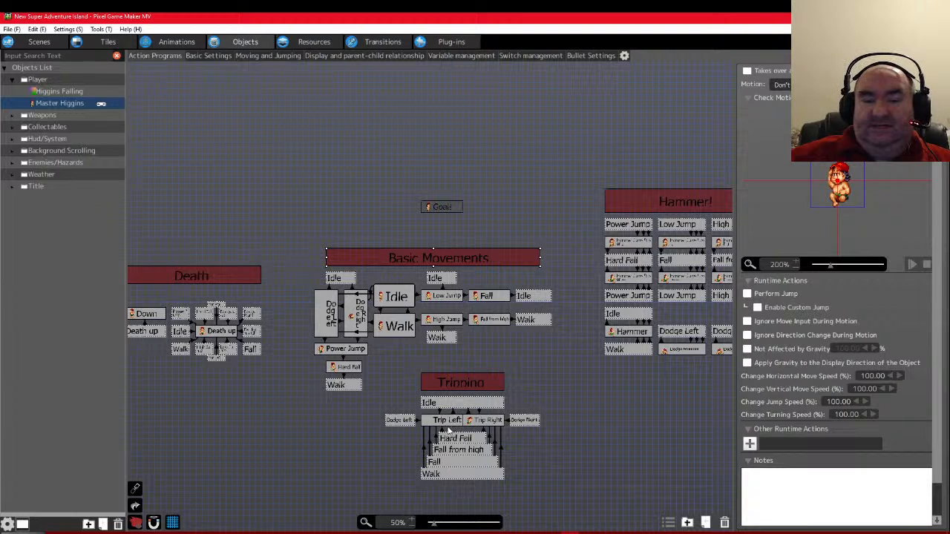
Widen the Basic Movements header at both ends so it spans from Dodge Left to the outermost Idle and Walk link boxes
scroll(436, 450, "left", 1, "shift")
scroll(435, 451, "left", 1, "shift")
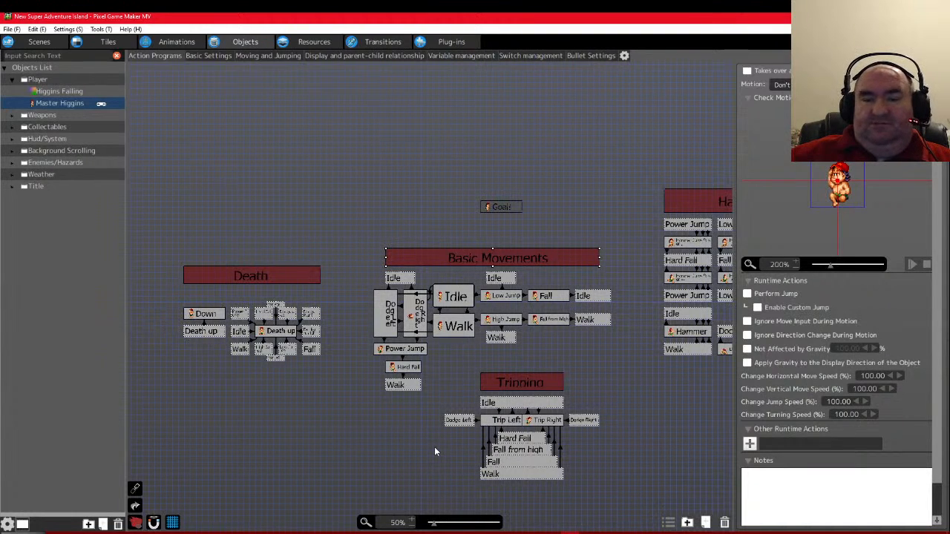
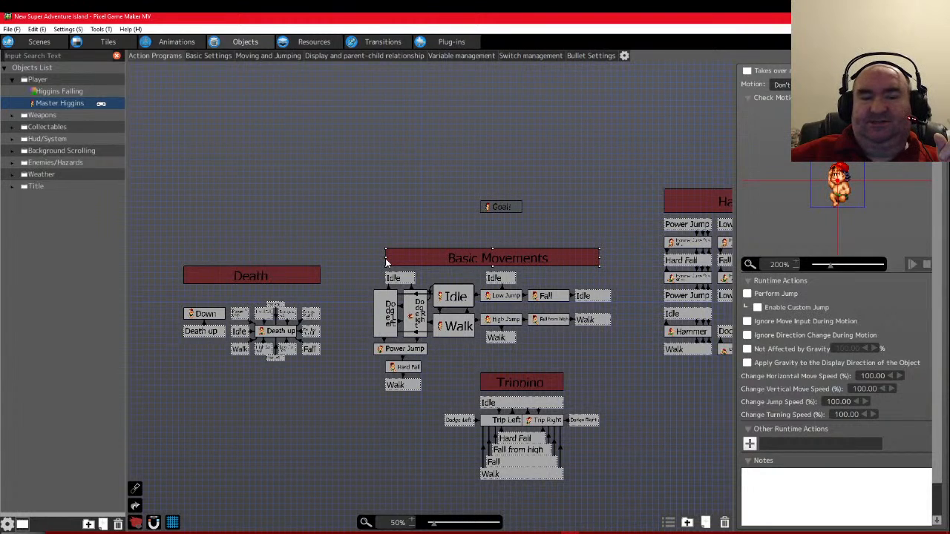
left_click_drag(386, 258, 375, 261)
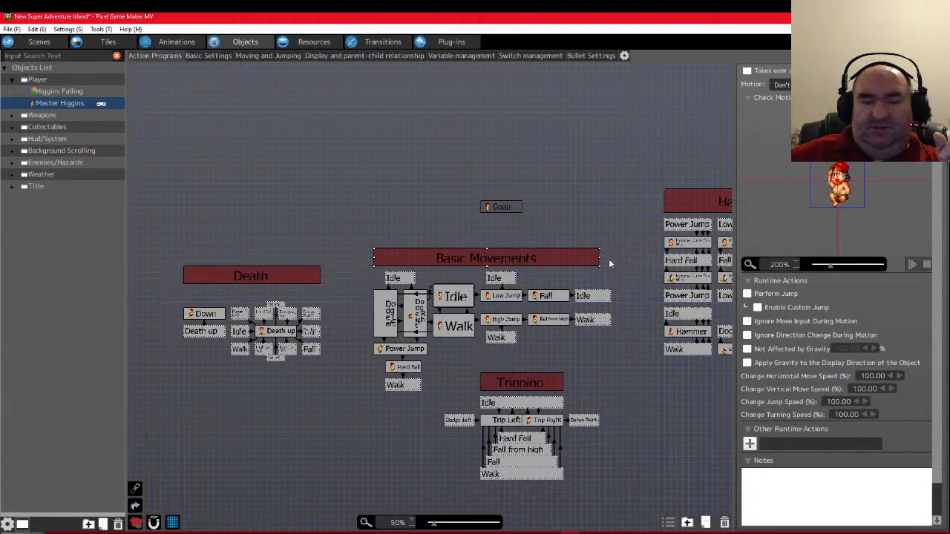
left_click_drag(599, 259, 607, 259)
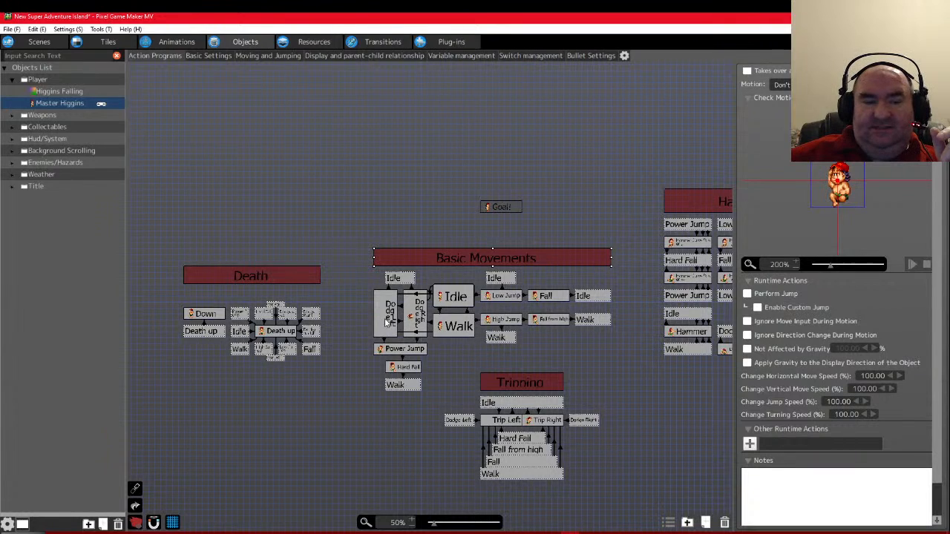
Open the list of the program's actions and links, expand the Action entries, and browse the links between actions
scroll(365, 302, "right", 6)
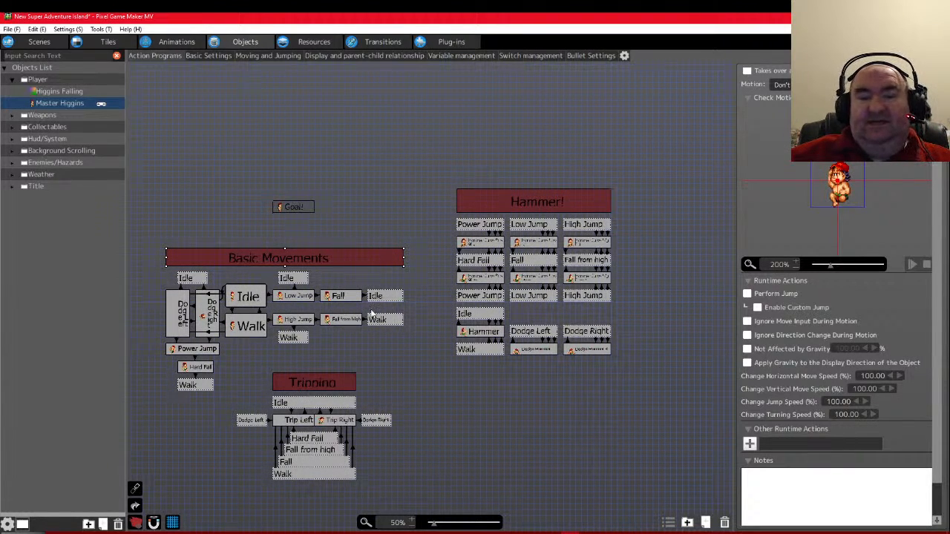
scroll(371, 314, "left", 4)
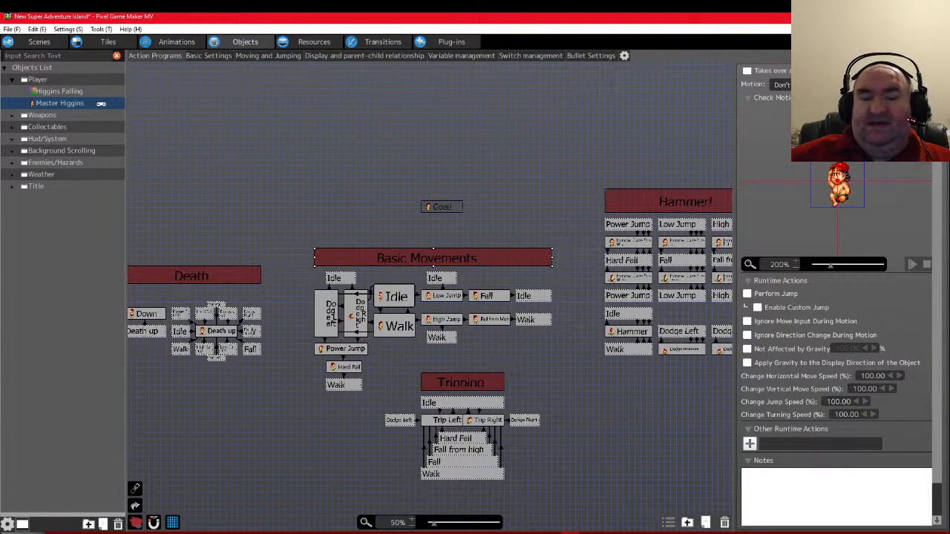
scroll(597, 438, "down", 3)
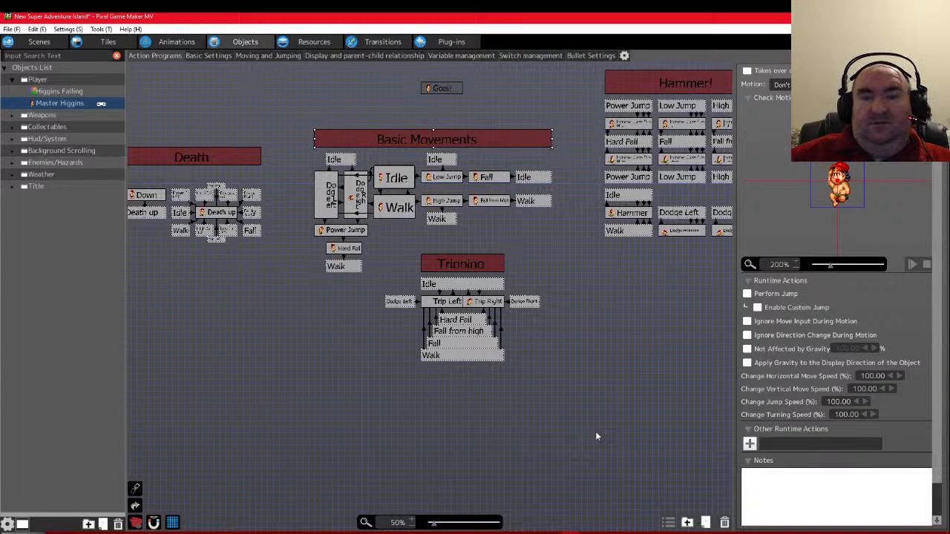
scroll(595, 436, "up", 1)
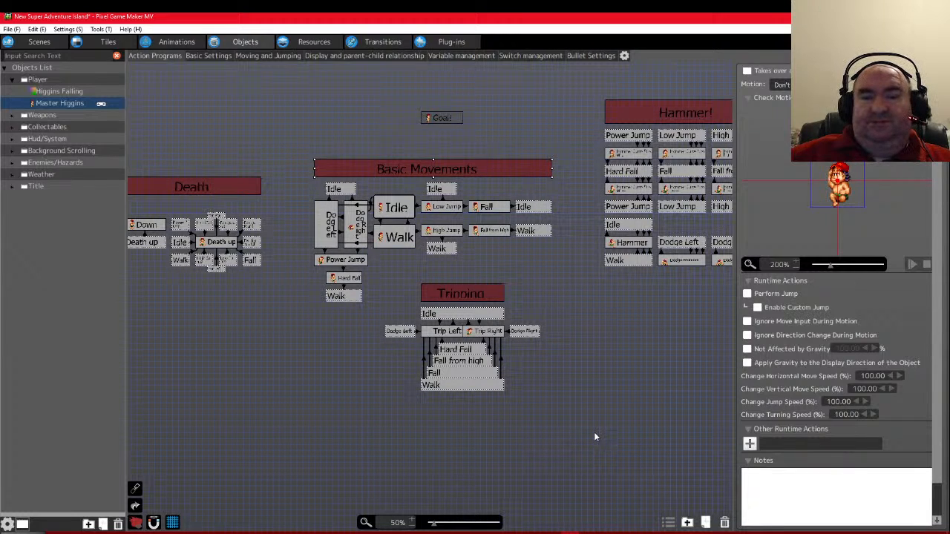
scroll(479, 412, "left", 1)
scroll(406, 394, "right", 2)
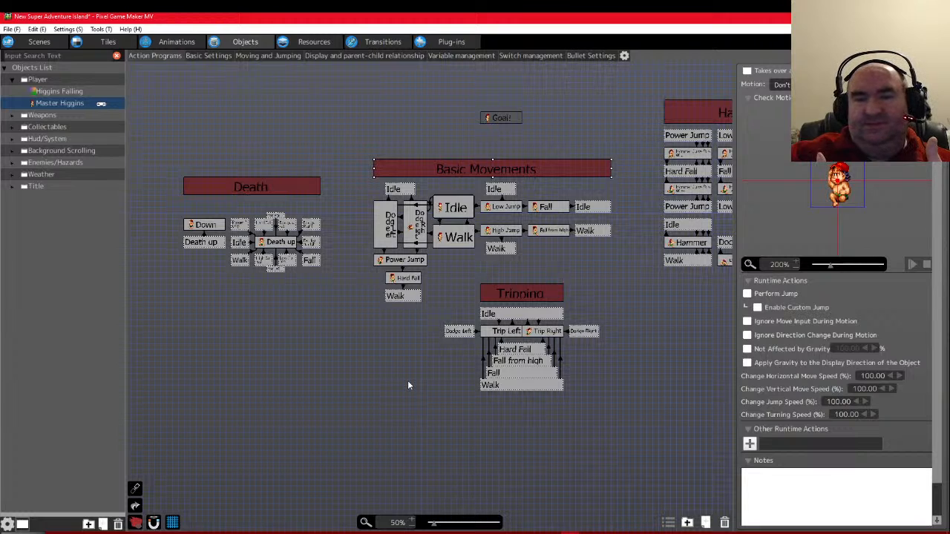
left_click(668, 523)
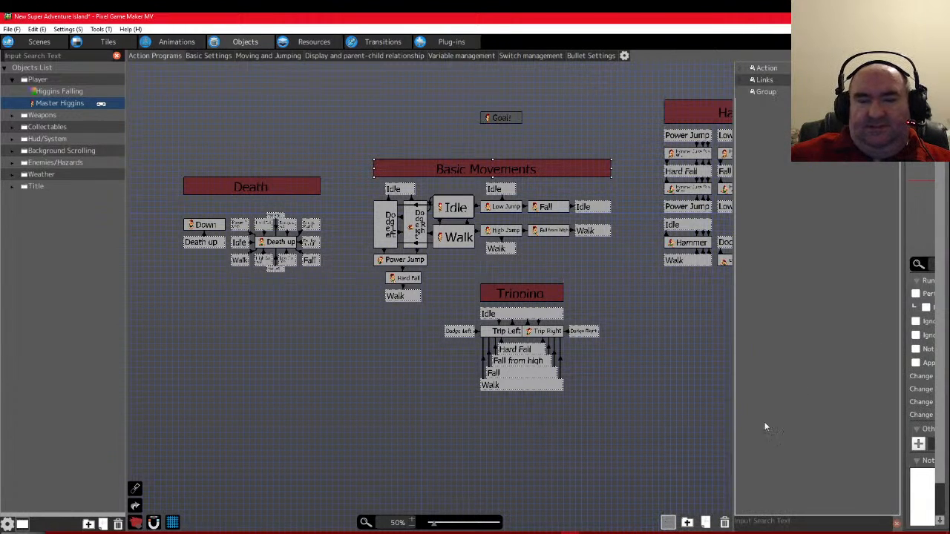
left_click(739, 67)
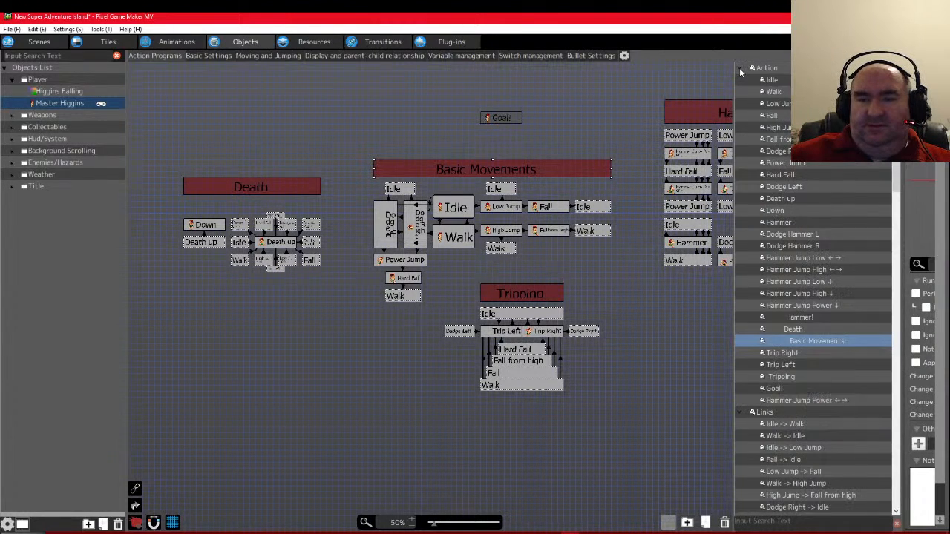
scroll(783, 190, "down", 15)
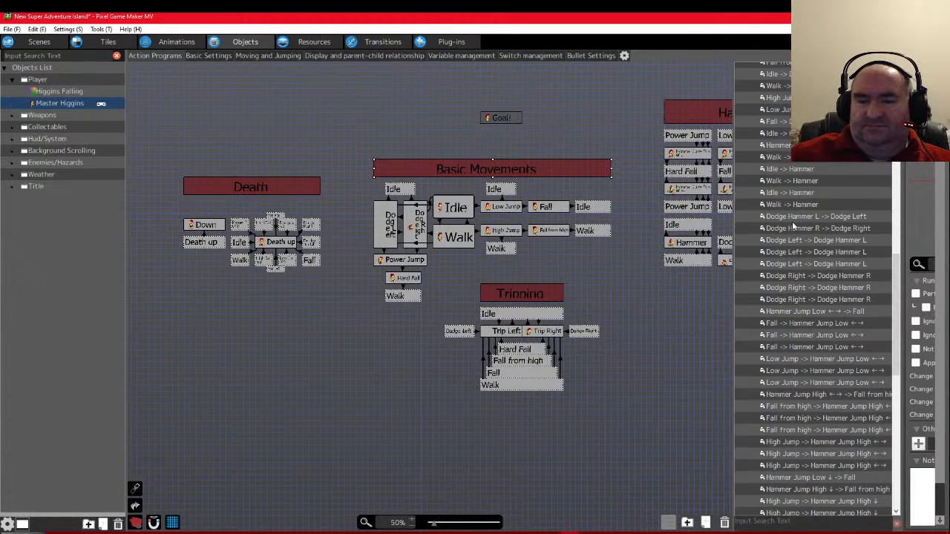
scroll(792, 221, "up", 4)
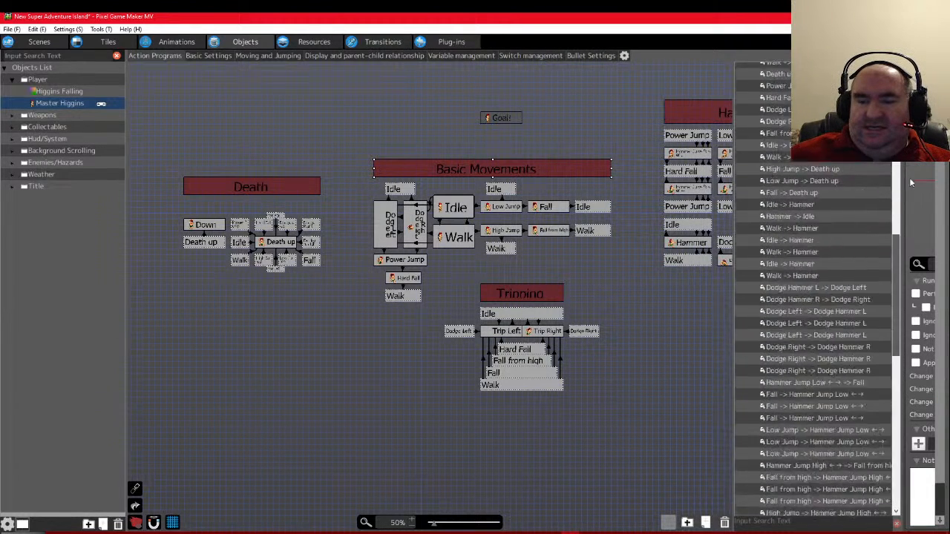
Locate the Idle, Walk, Low Jump, Dodge Right and Dodge Left actions in the diagram by selecting each in the action list
left_click_drag(911, 182, 907, 89)
left_click(782, 85)
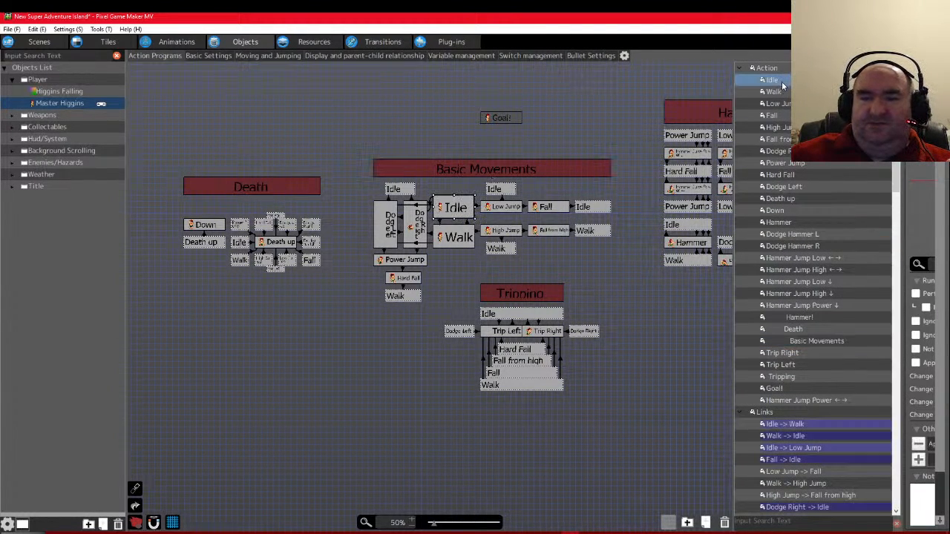
left_click(779, 92)
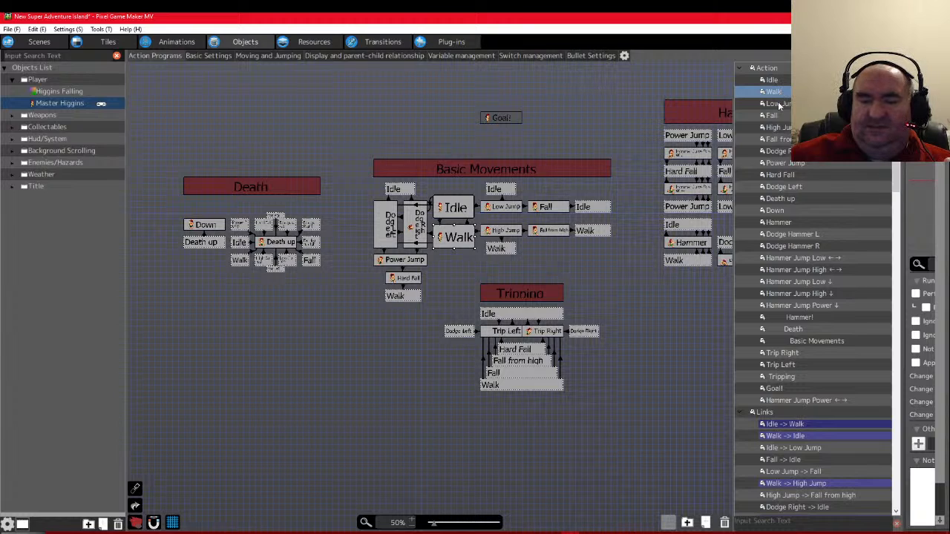
left_click(779, 104)
left_click(778, 152)
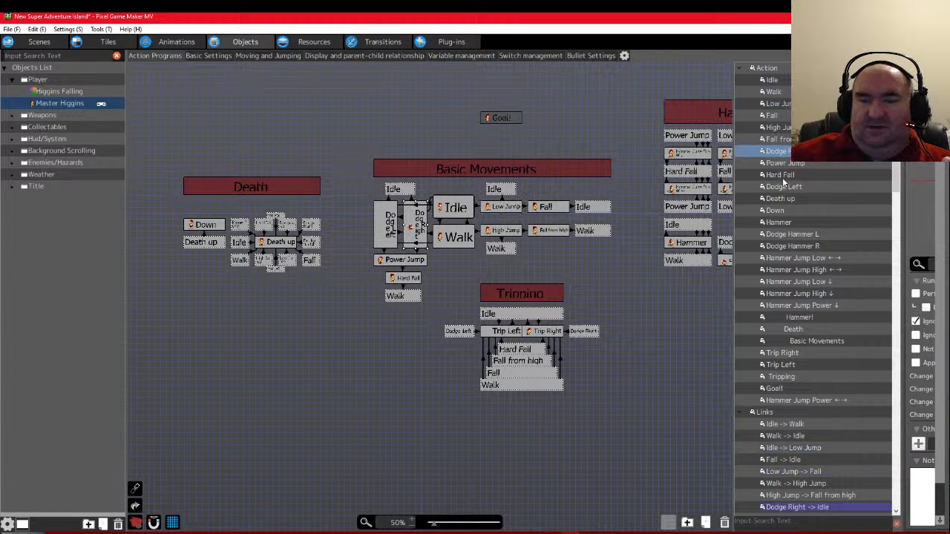
left_click(783, 187)
Review the links highlighted for the Dodge Left action, and close the list of actions and links
scroll(791, 242, "down", 7)
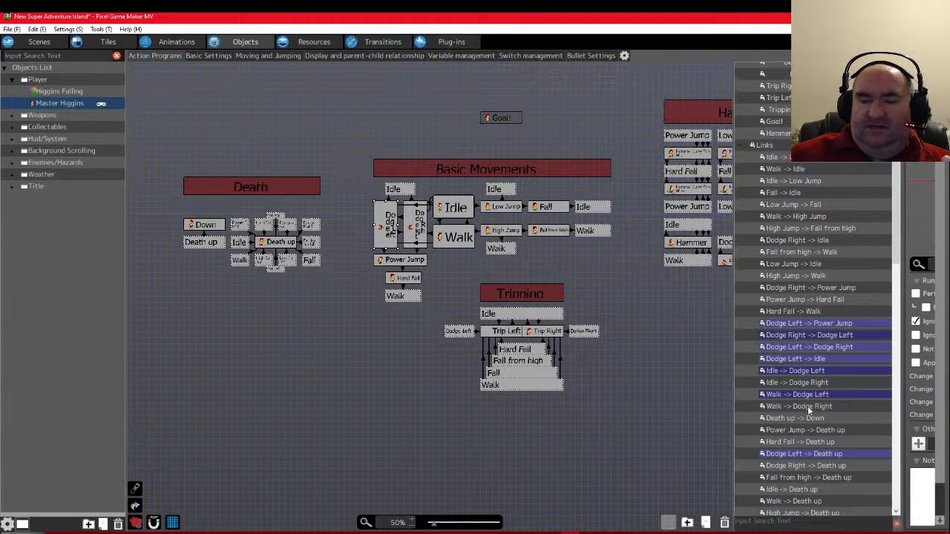
scroll(802, 381, "down", 10)
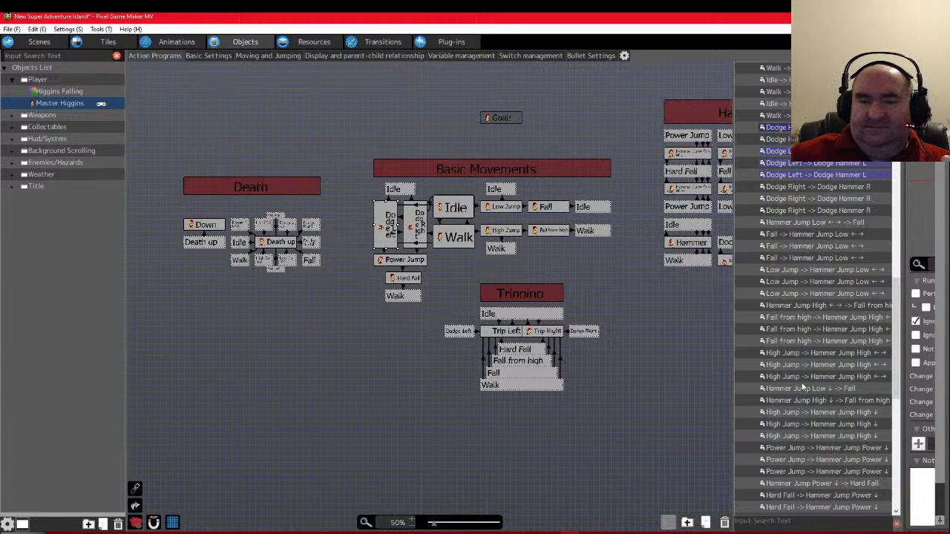
scroll(746, 359, "up", 3)
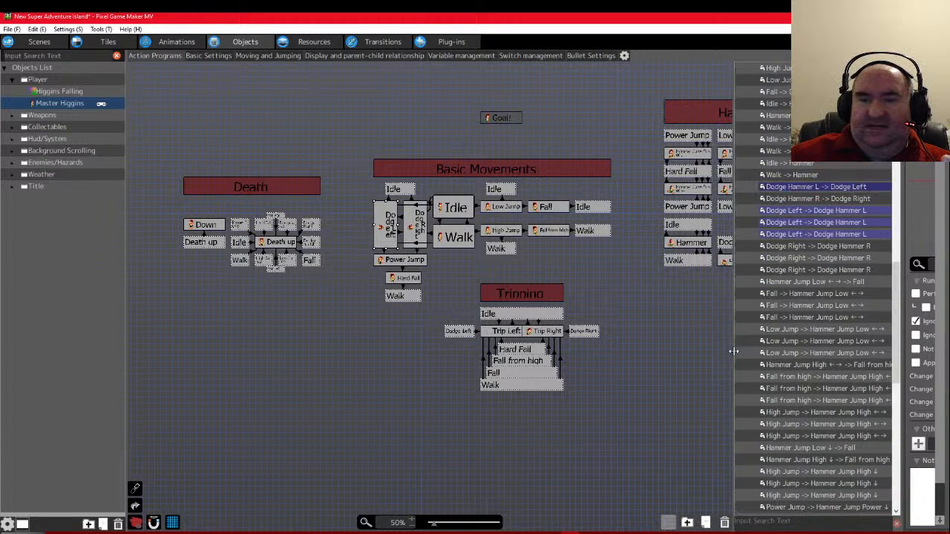
left_click(668, 524)
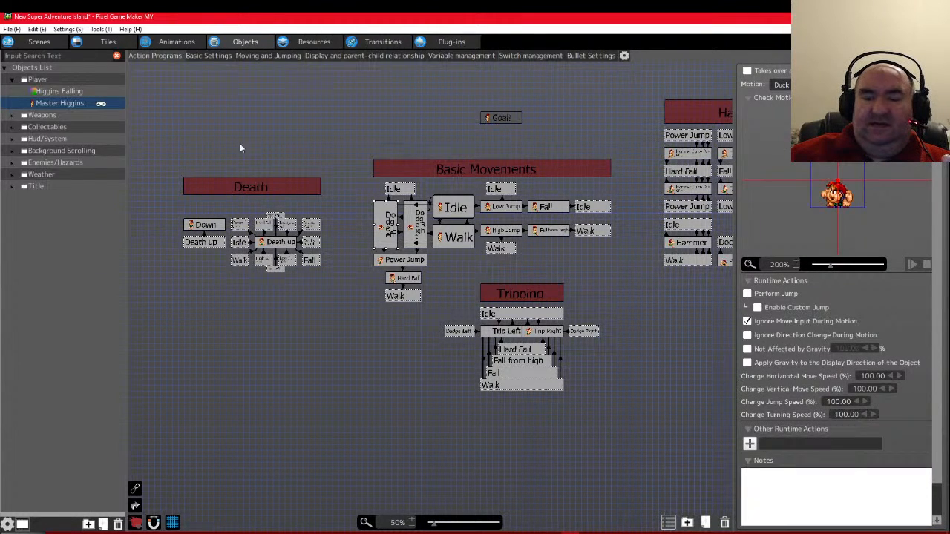
scroll(276, 107, "up", 1)
scroll(278, 127, "right", 2)
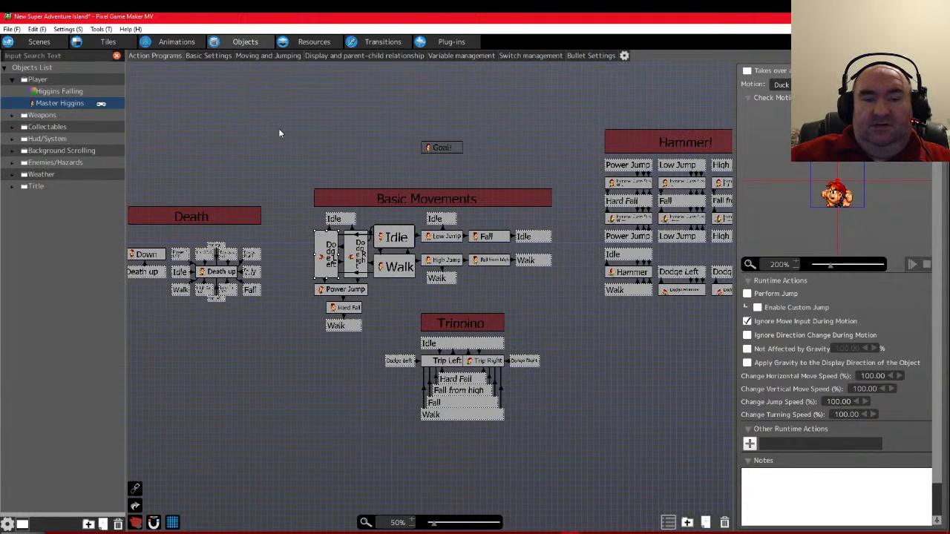
scroll(280, 130, "right", 3)
scroll(286, 132, "left", 2)
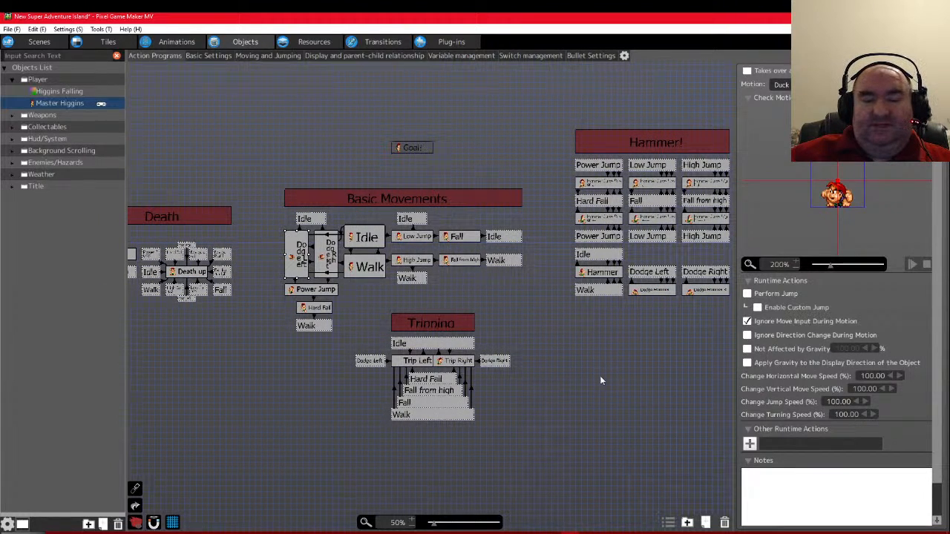
Color the Trip Left and Trip Right actions in the Tripping group magenta
scroll(515, 331, "left", 3)
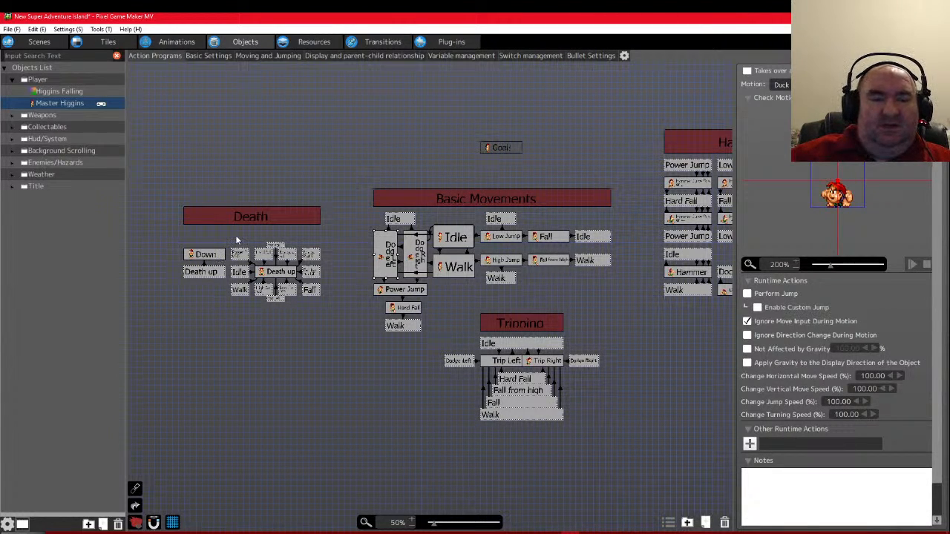
scroll(241, 241, "right", 5)
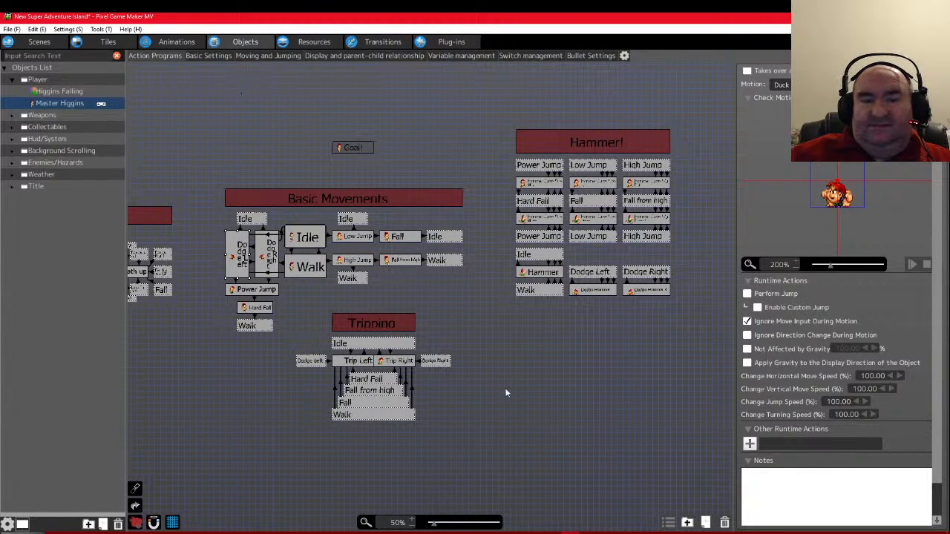
scroll(300, 267, "left", 2)
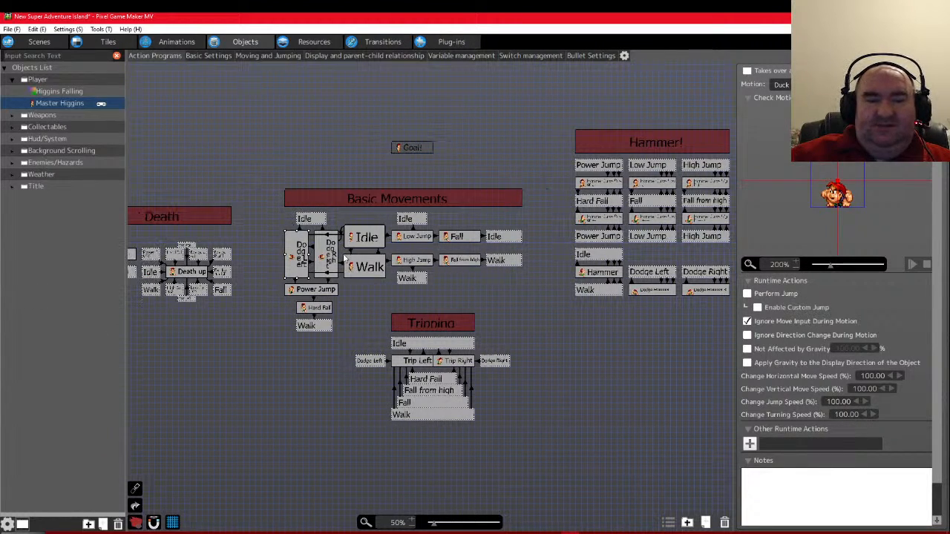
scroll(400, 276, "up", 1)
scroll(391, 337, "left", 2)
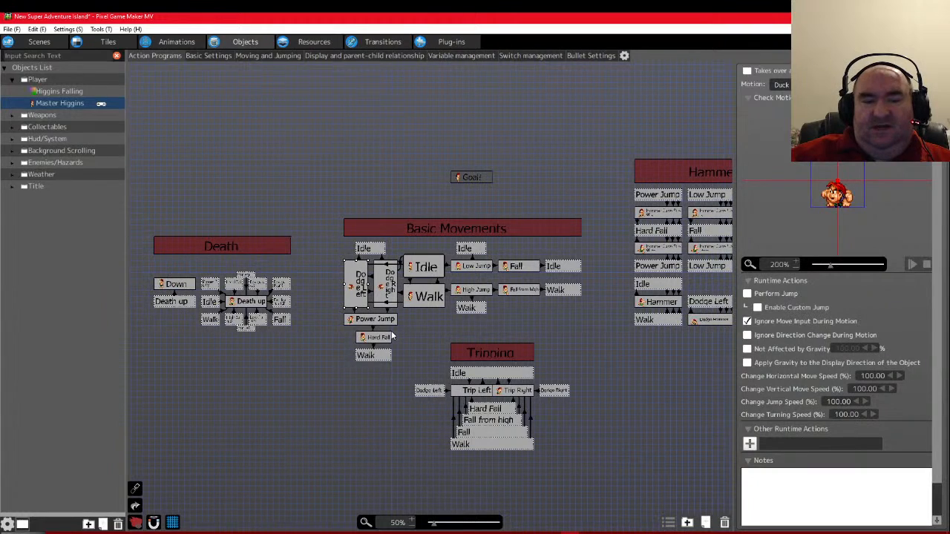
scroll(392, 332, "down", 1)
scroll(438, 352, "up", 3, "ctrl")
scroll(438, 352, "down", 2, "ctrl")
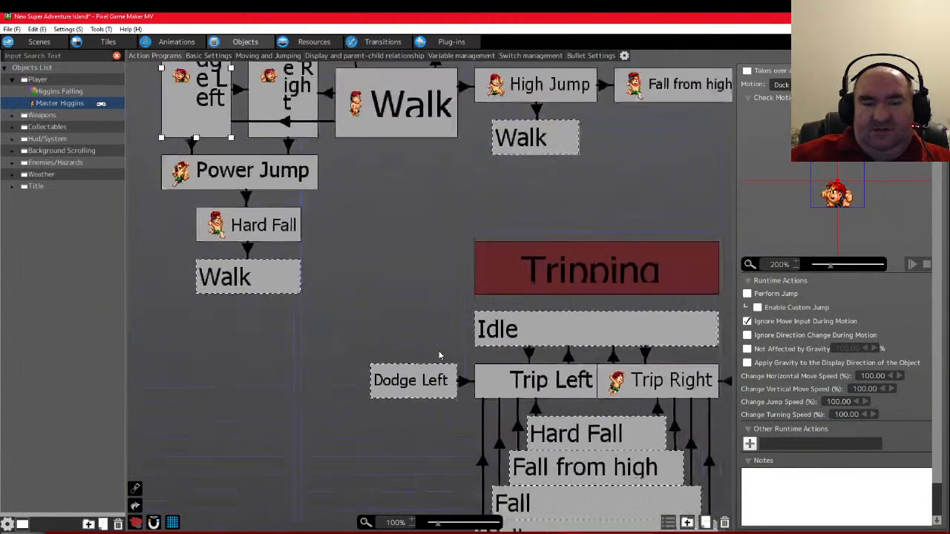
left_click(517, 379)
scroll(935, 163, "up", 1)
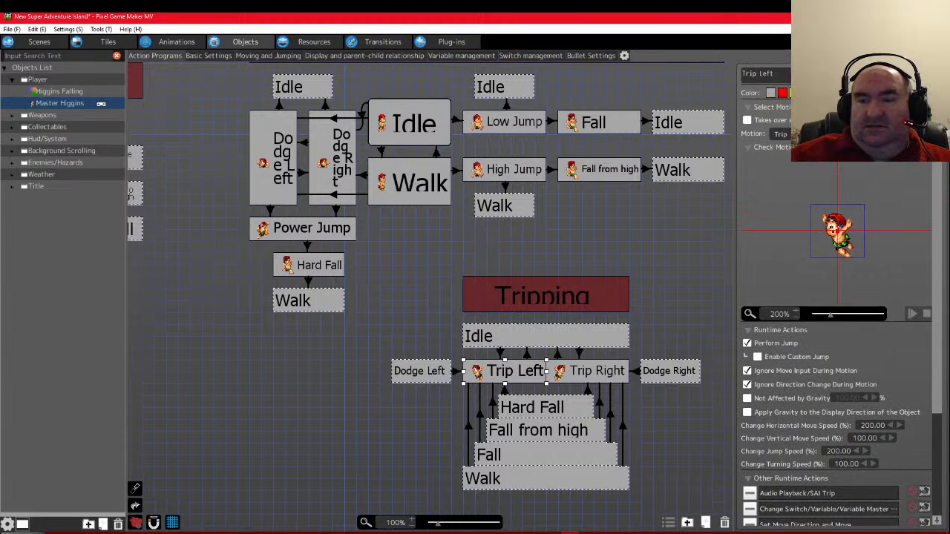
scroll(629, 275, "up", 1)
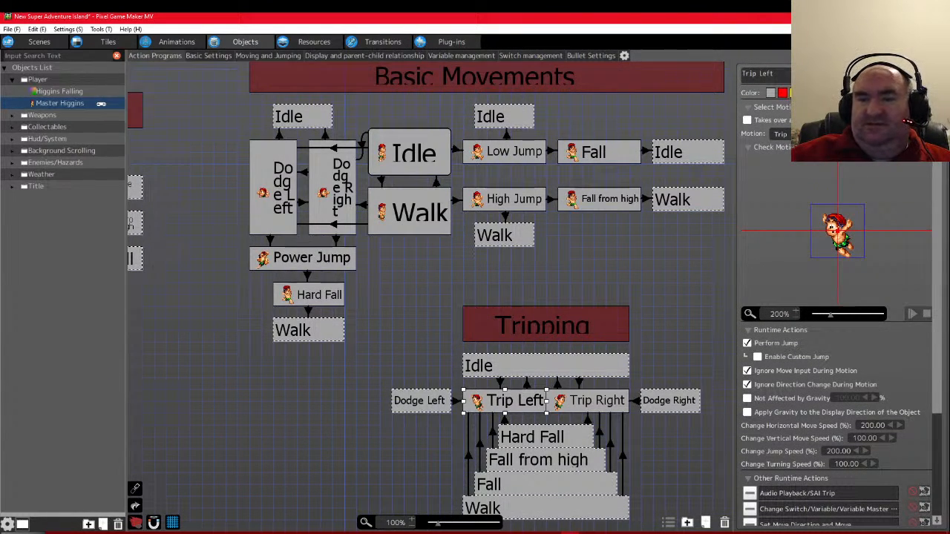
left_click(841, 93)
left_click(586, 401)
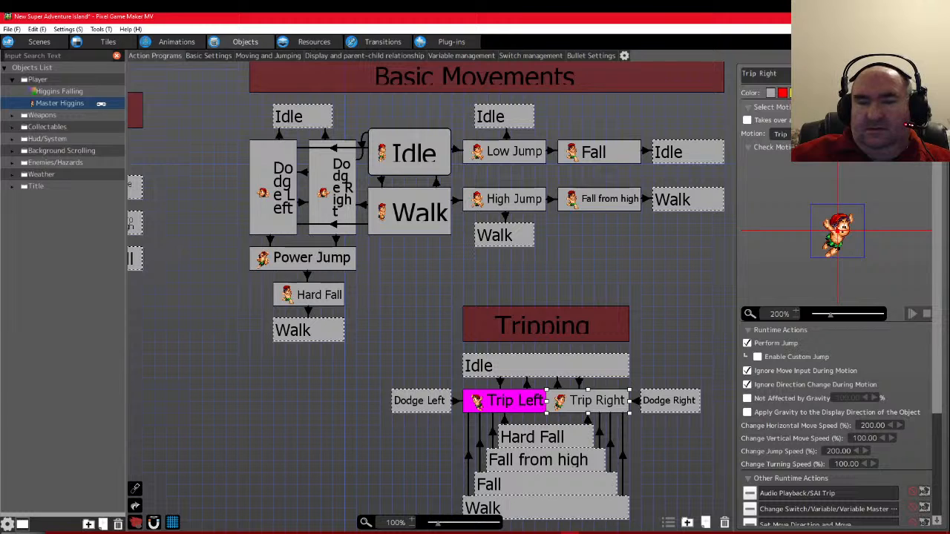
left_click(842, 92)
Color the Idle action under Basic Movements cyan and adjust it to a custom blue with red 71, green 148 and blue 255
scroll(421, 379, "up", 2)
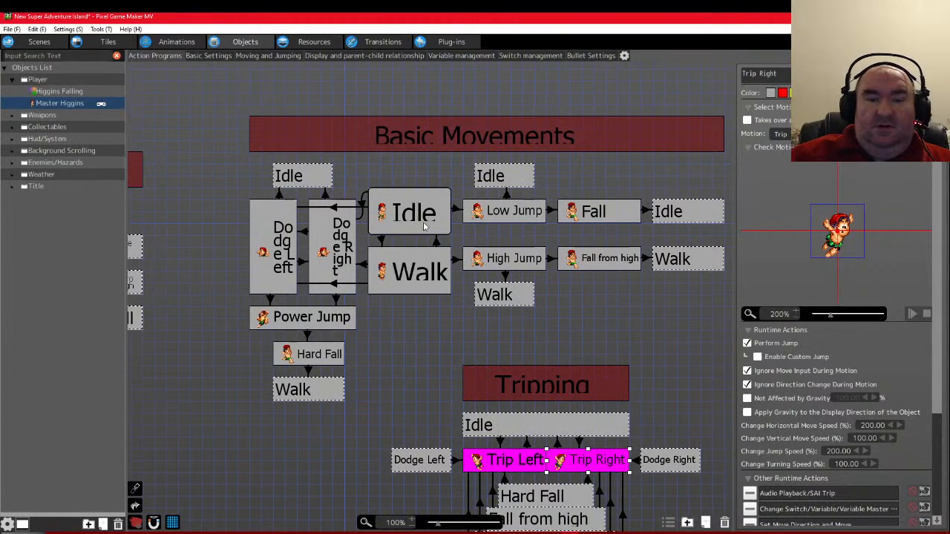
left_click(423, 222)
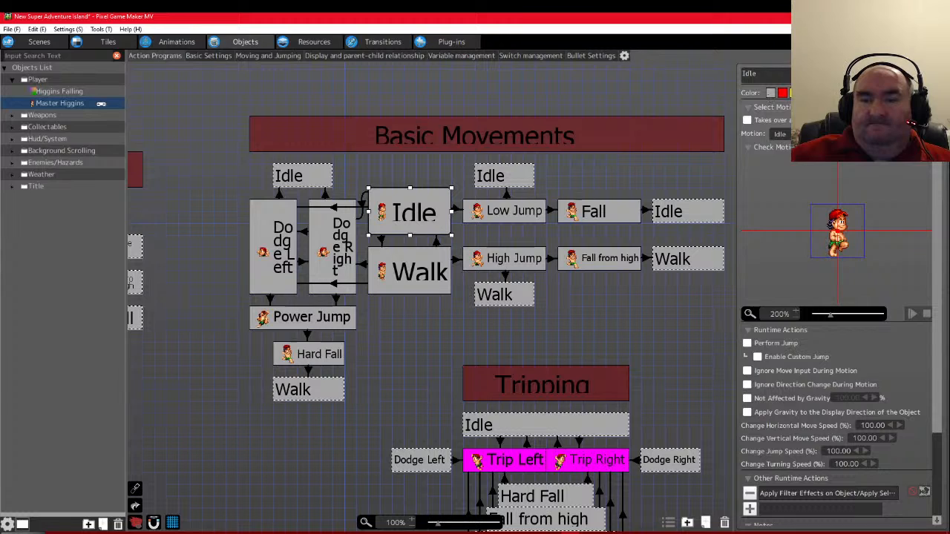
left_click(830, 93)
left_click(830, 92)
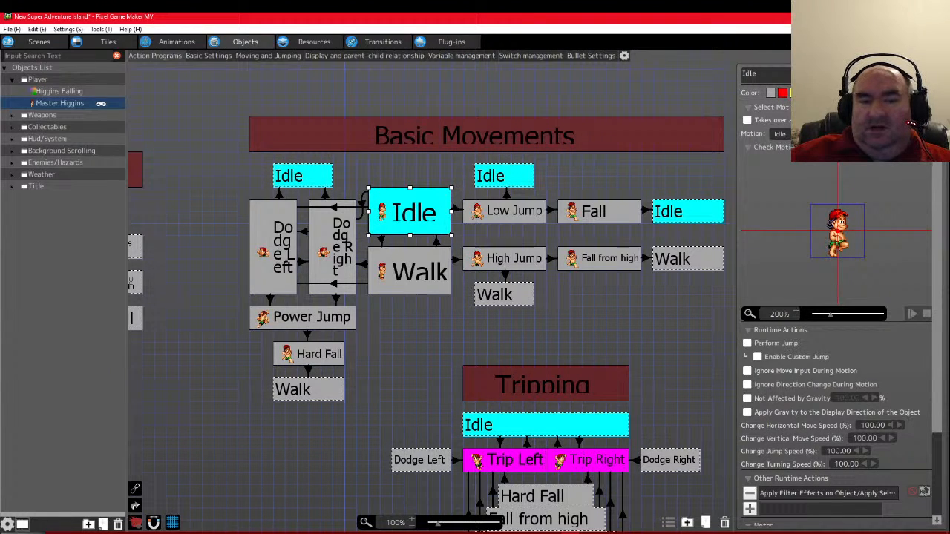
left_click(830, 93)
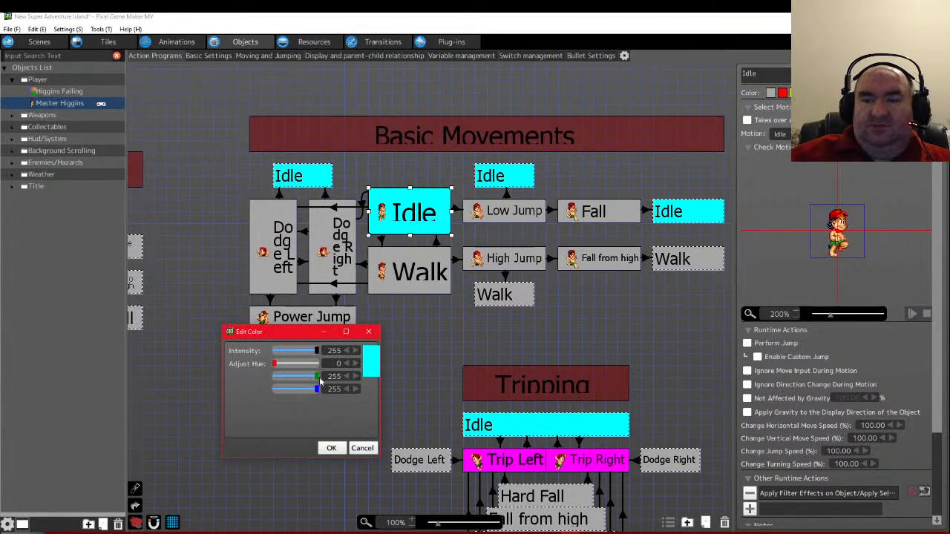
left_click_drag(317, 377, 285, 369)
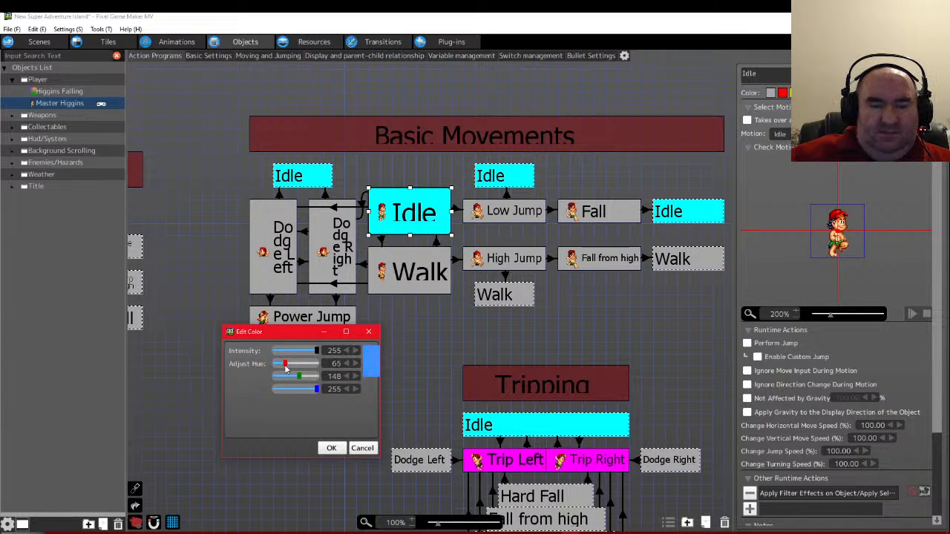
left_click(331, 447)
Color the Walk action under Basic Movements blue and raise its green amount for a brighter shade than pure blue
scroll(413, 327, "down", 5)
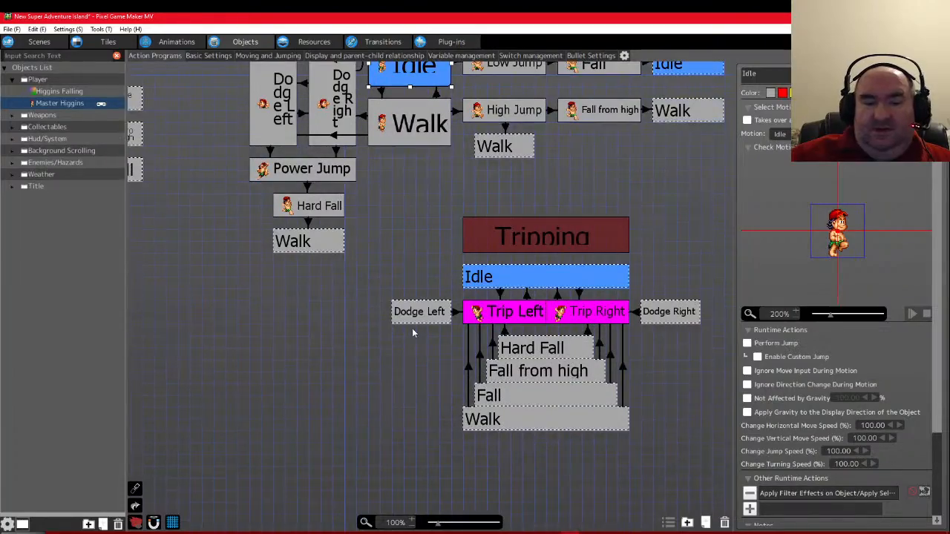
scroll(412, 328, "down", 3, "ctrl")
scroll(414, 330, "up", 3, "ctrl")
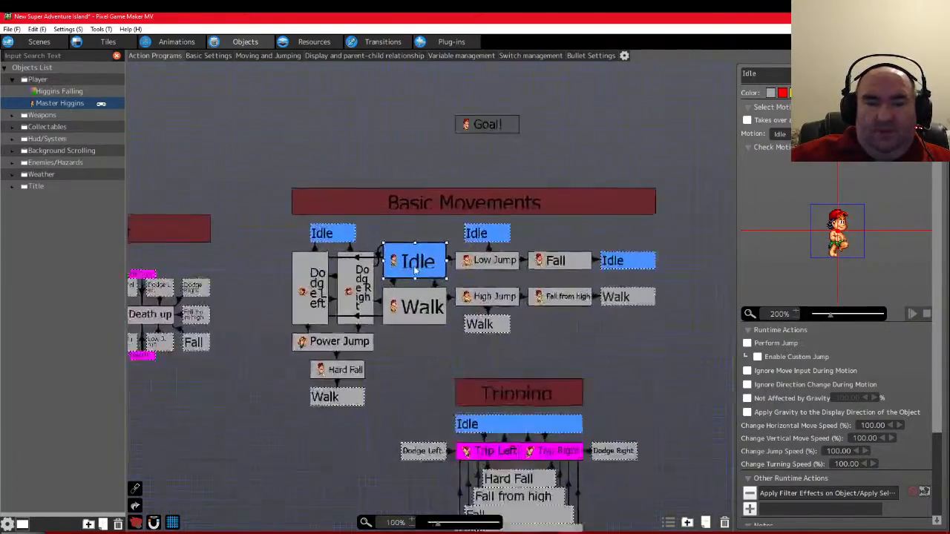
scroll(420, 306, "down", 2, "ctrl")
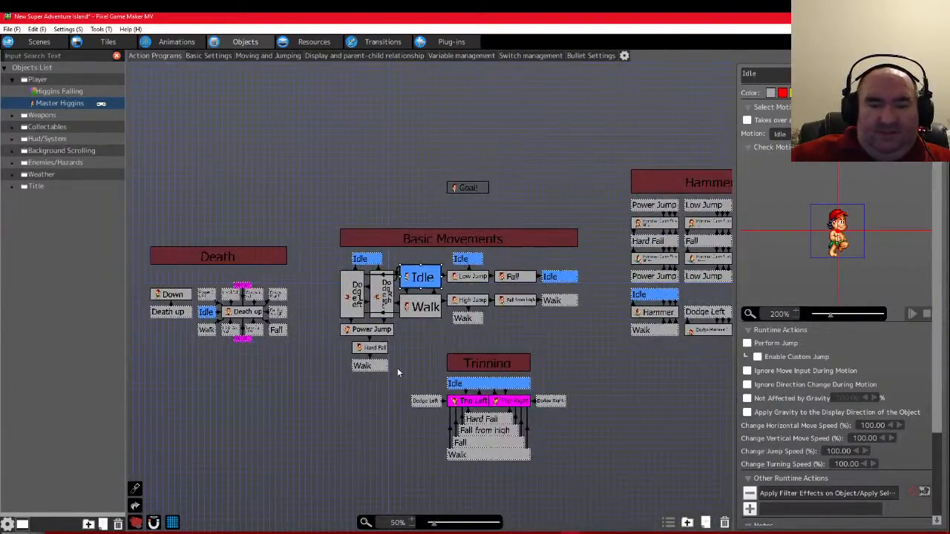
scroll(397, 367, "up", 4, "ctrl")
left_click(243, 349)
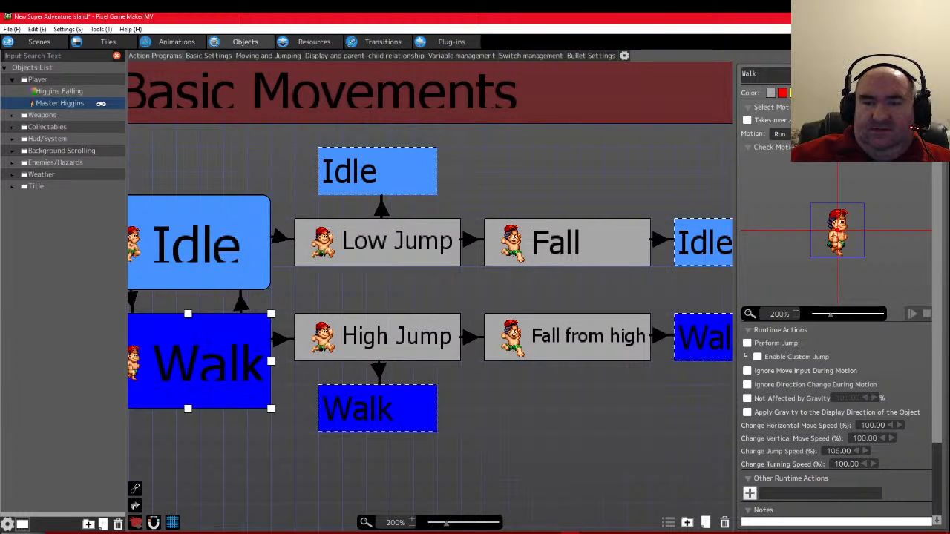
left_click(861, 93)
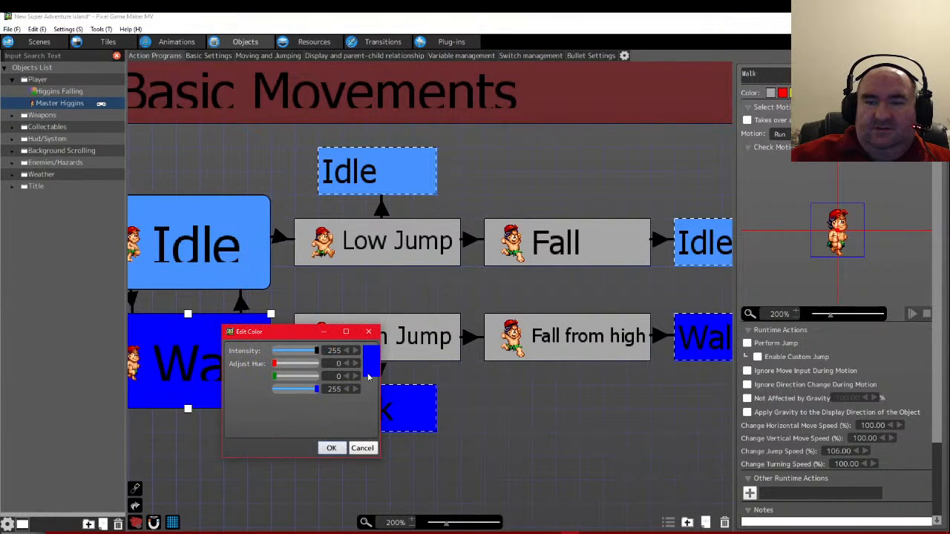
left_click_drag(280, 379, 294, 379)
left_click(331, 448)
scroll(477, 423, "down", 3)
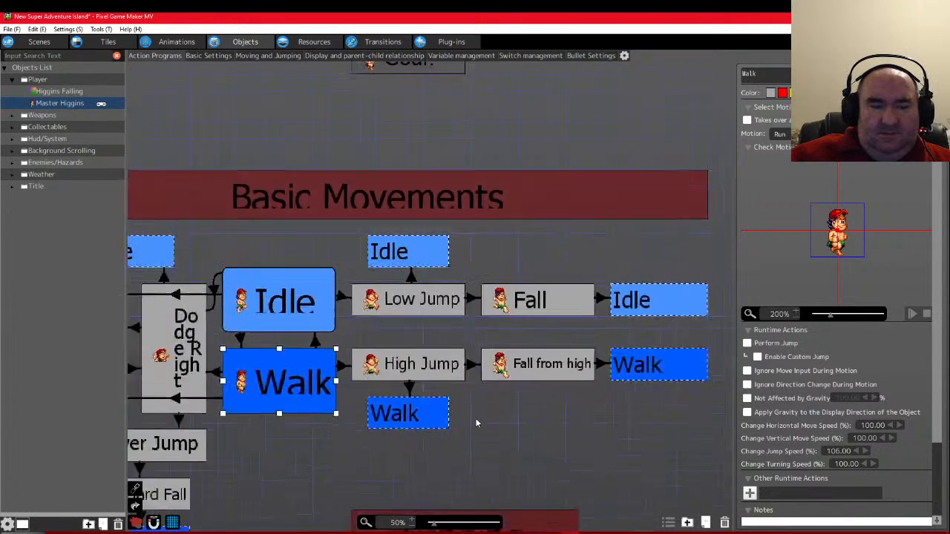
Lighten the Idle action's blue by adjusting its green and red amounts, and check the colors across the whole diagram
scroll(366, 369, "up", 2)
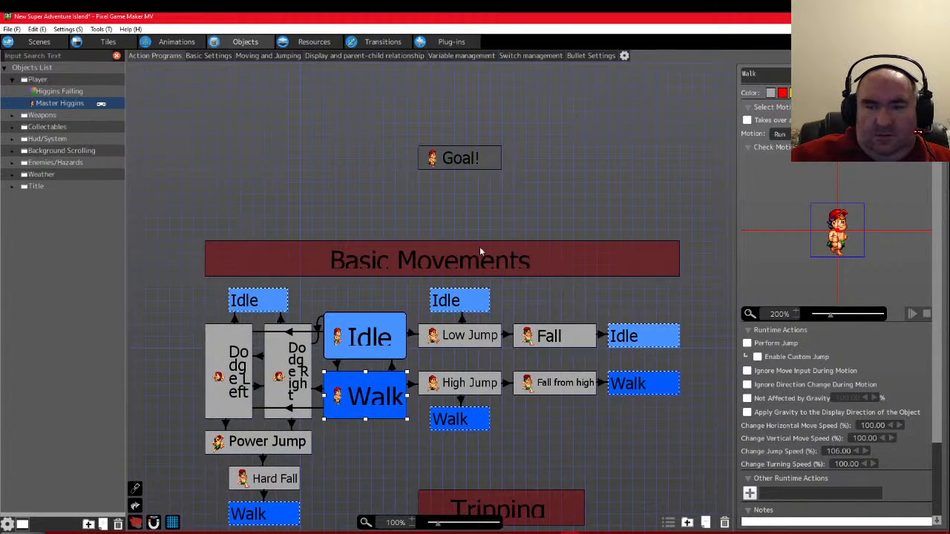
left_click(371, 341)
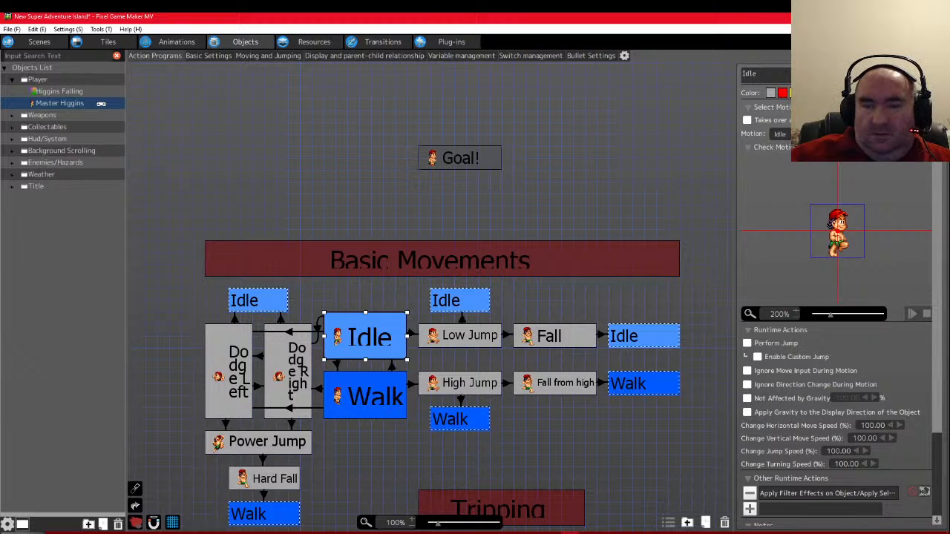
left_click(854, 93)
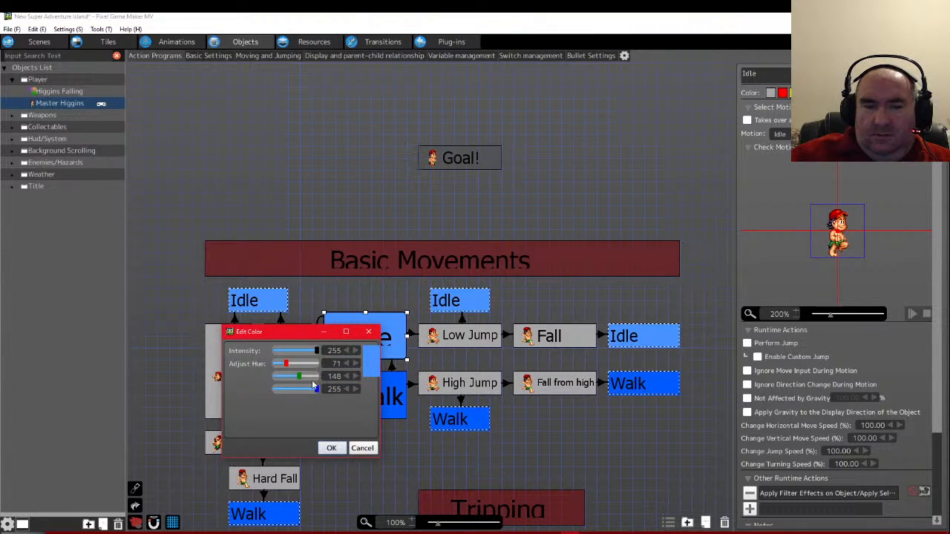
left_click_drag(301, 380, 292, 367)
left_click(331, 447)
scroll(449, 364, "down", 4)
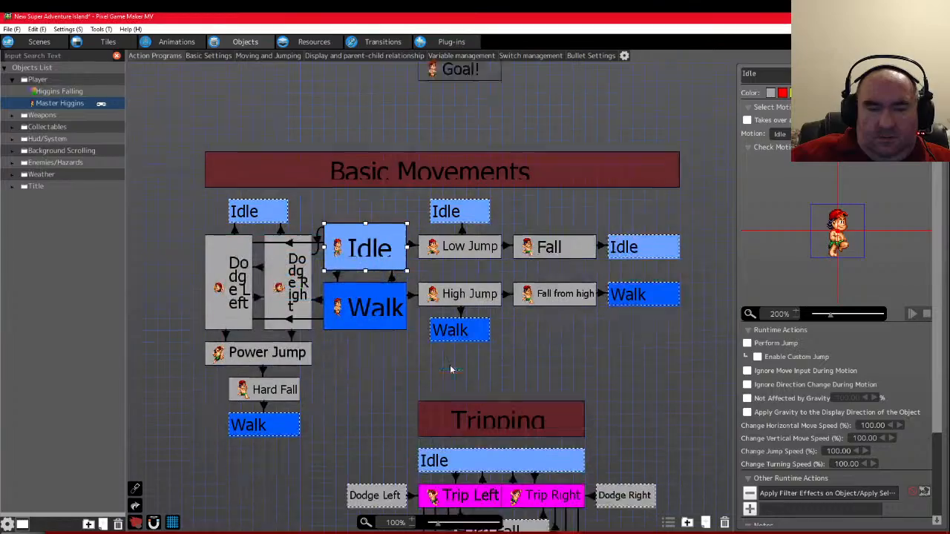
scroll(364, 314, "down", 5)
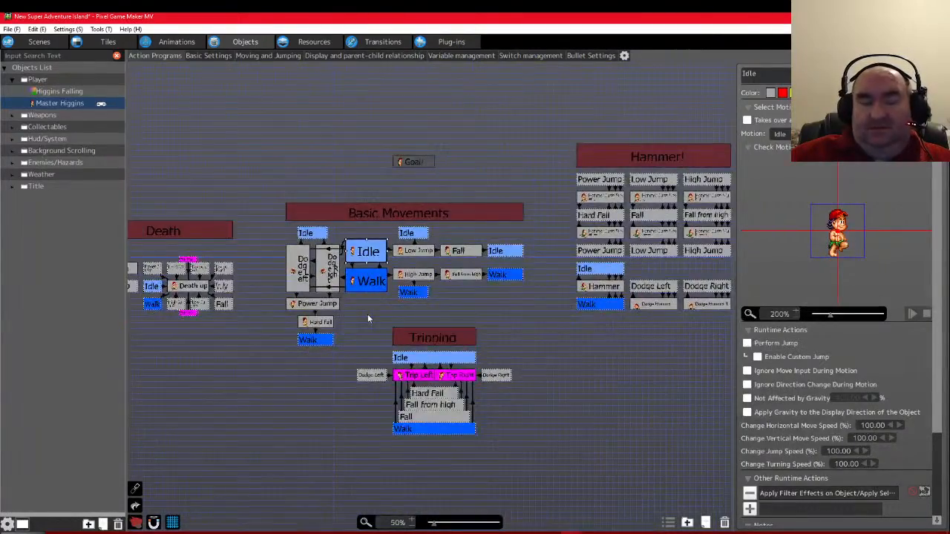
scroll(367, 314, "up", 5)
scroll(367, 318, "down", 4)
scroll(368, 317, "up", 4)
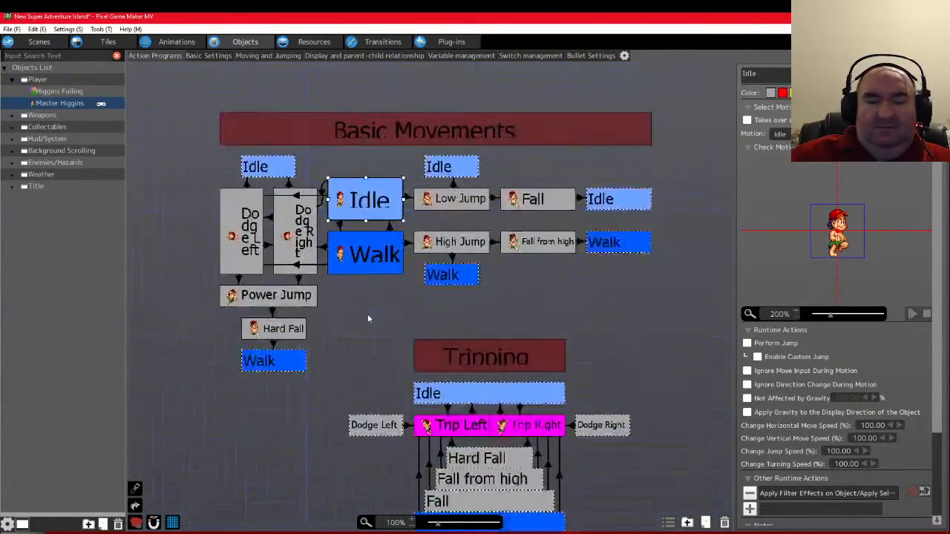
scroll(367, 318, "down", 2)
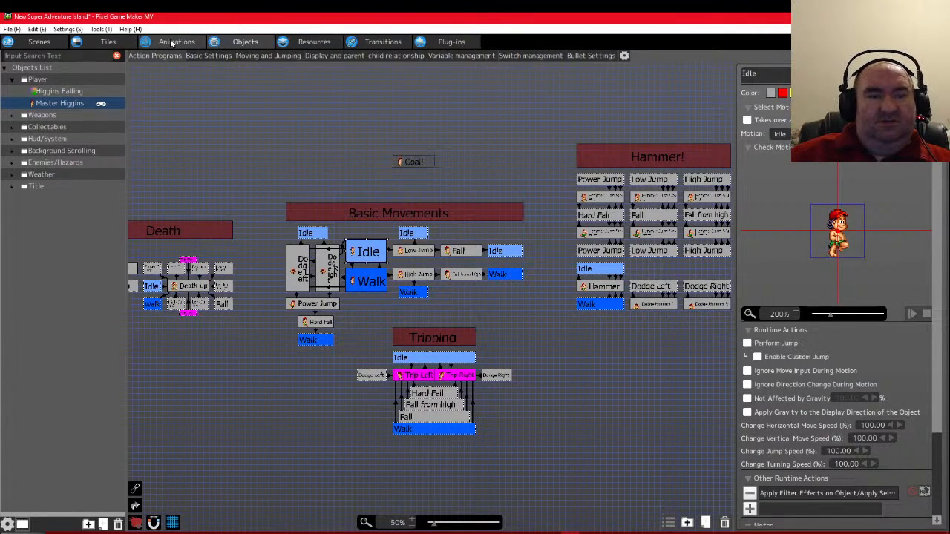
Open the Master Higgins animation and enlarge the motion list until all of its motions fit
left_click(146, 43)
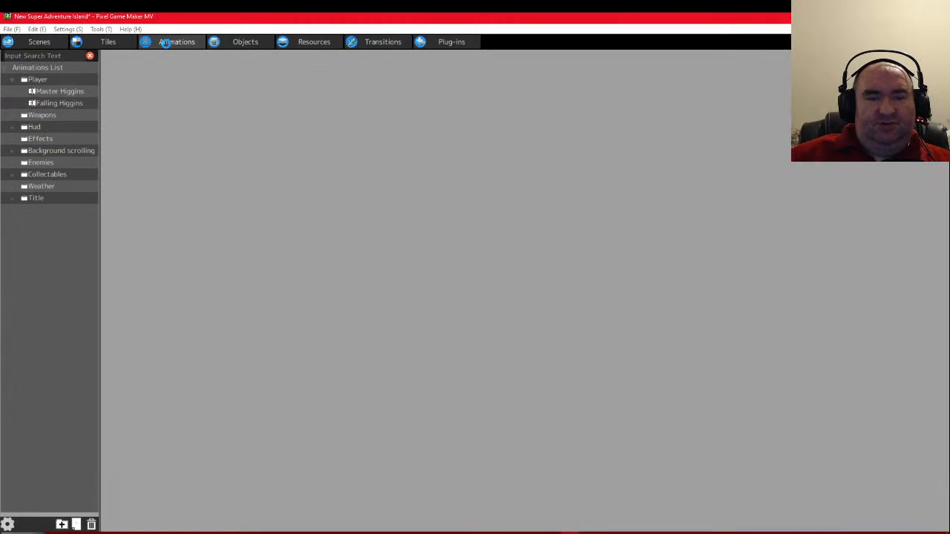
left_click(59, 91)
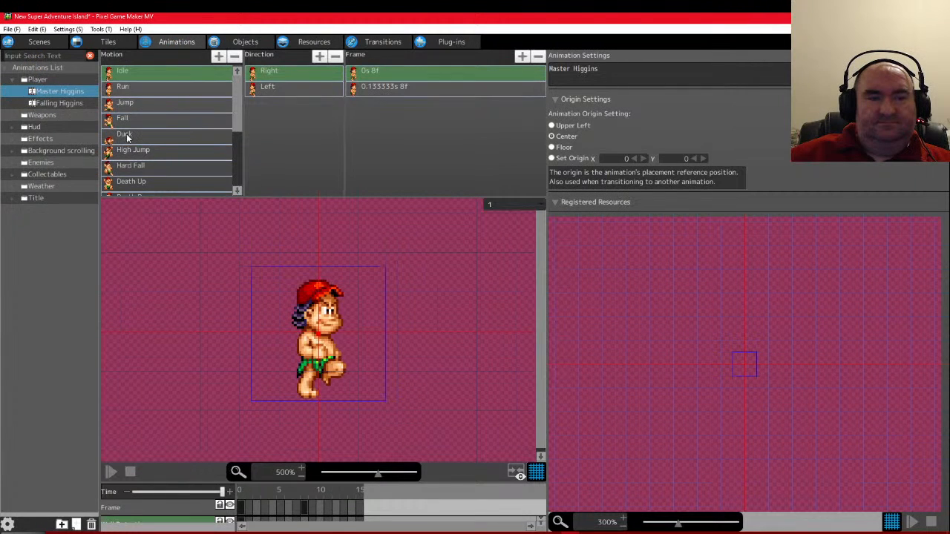
left_click_drag(238, 110, 245, 343)
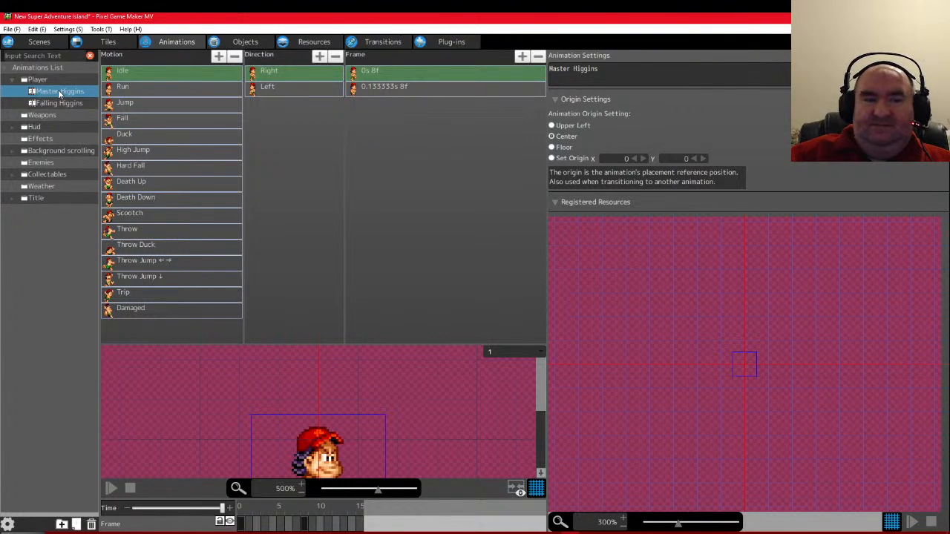
View the Jump, Fall, High Jump, Hard Fall, Death Down, Scootch and Damaged motions, and collapse the Player animation folder
left_click(142, 109)
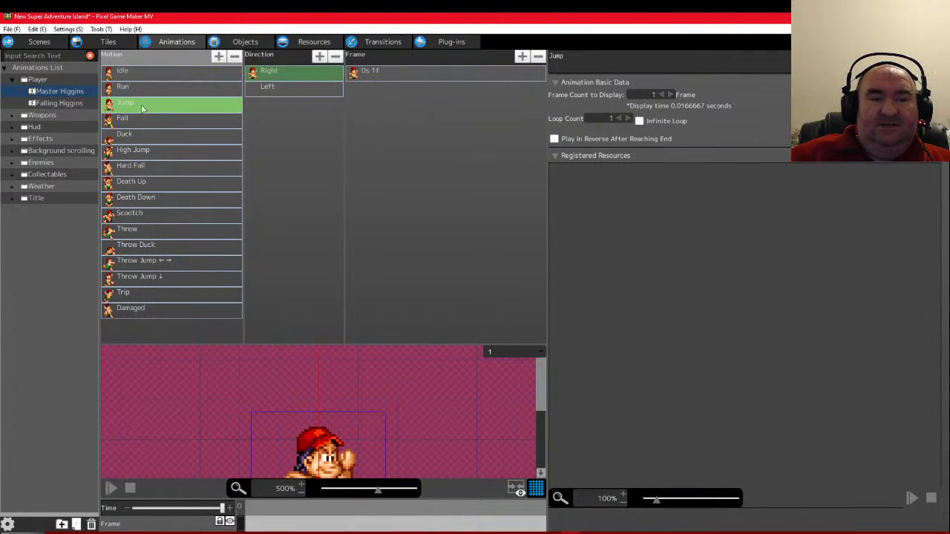
left_click(143, 123)
left_click(143, 151)
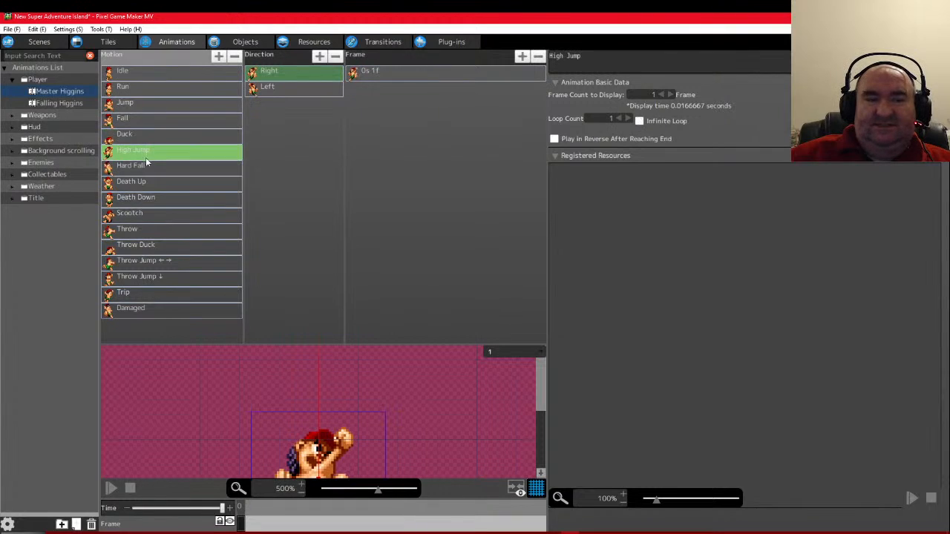
left_click(148, 169)
left_click(149, 196)
left_click(150, 215)
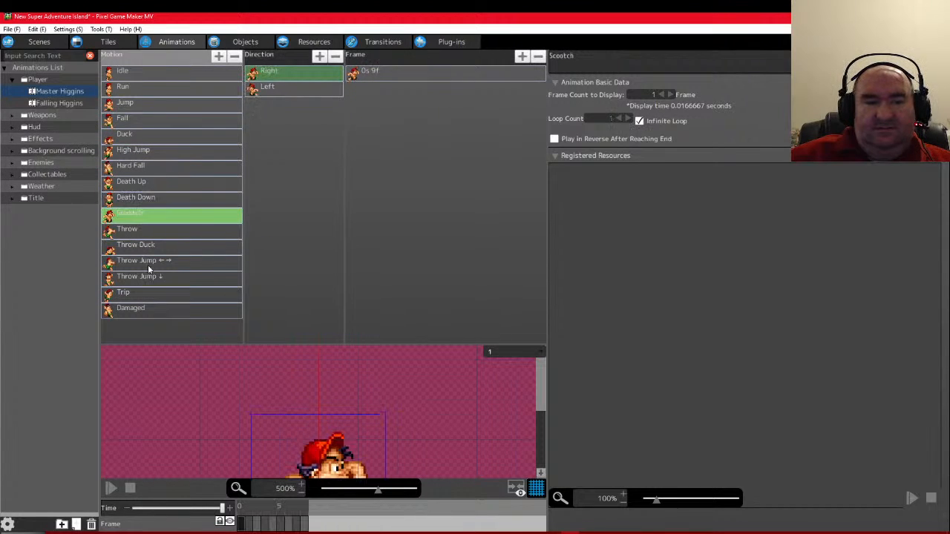
left_click(141, 310)
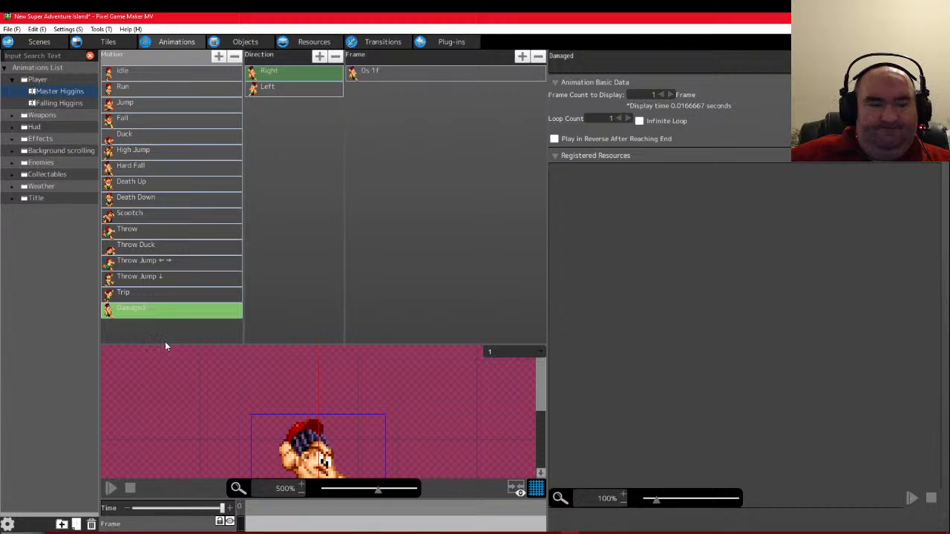
left_click_drag(165, 343, 173, 310)
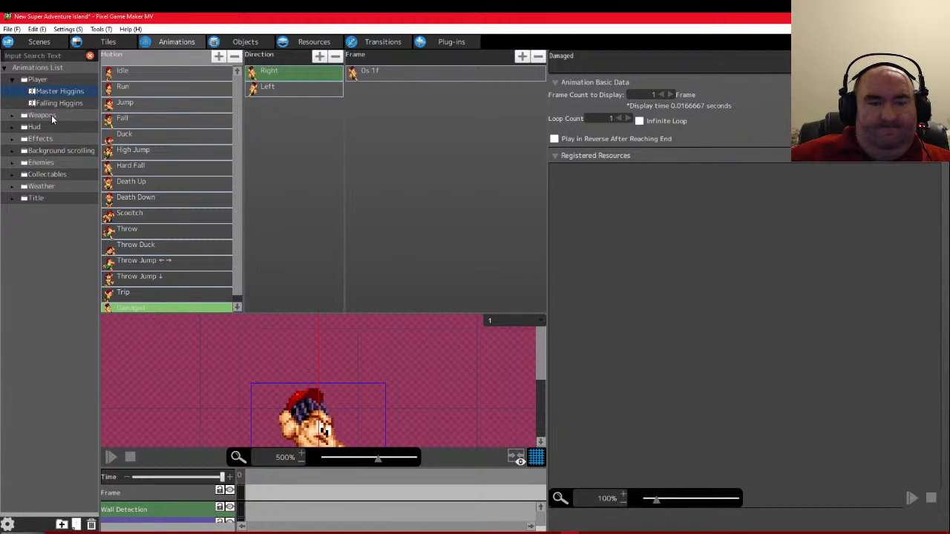
double_click(19, 81)
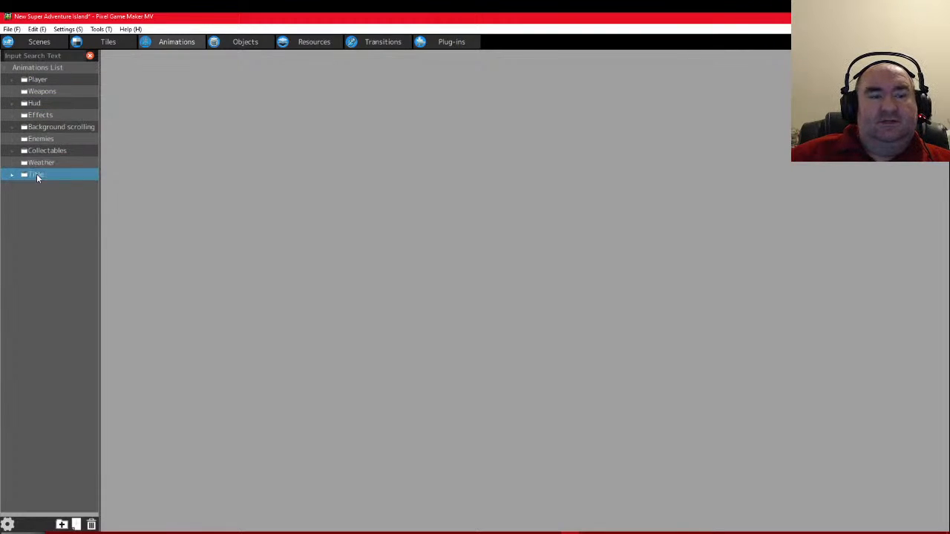
Look over the Master Higgins and Falling Higgins animations in the Player folder and collapse the folder
left_click(13, 82)
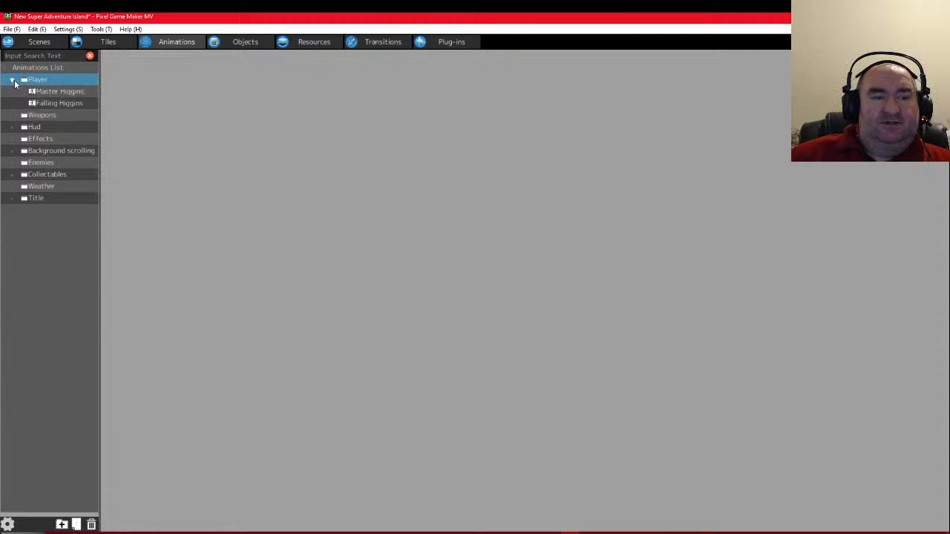
left_click(46, 92)
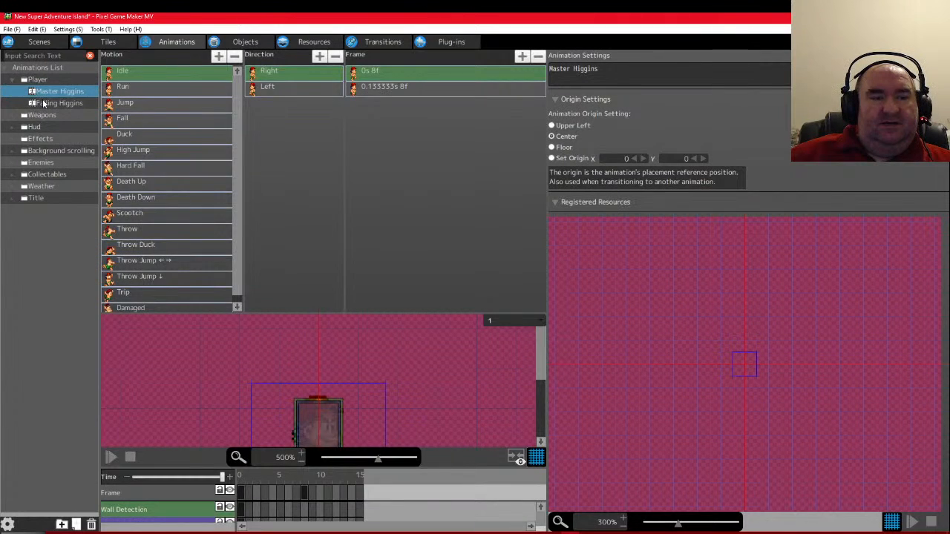
left_click(52, 104)
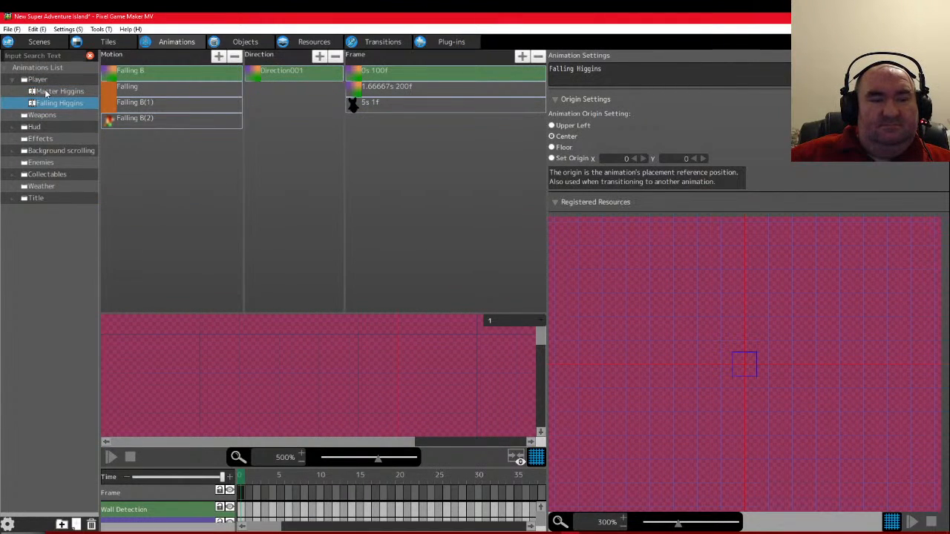
left_click(46, 91)
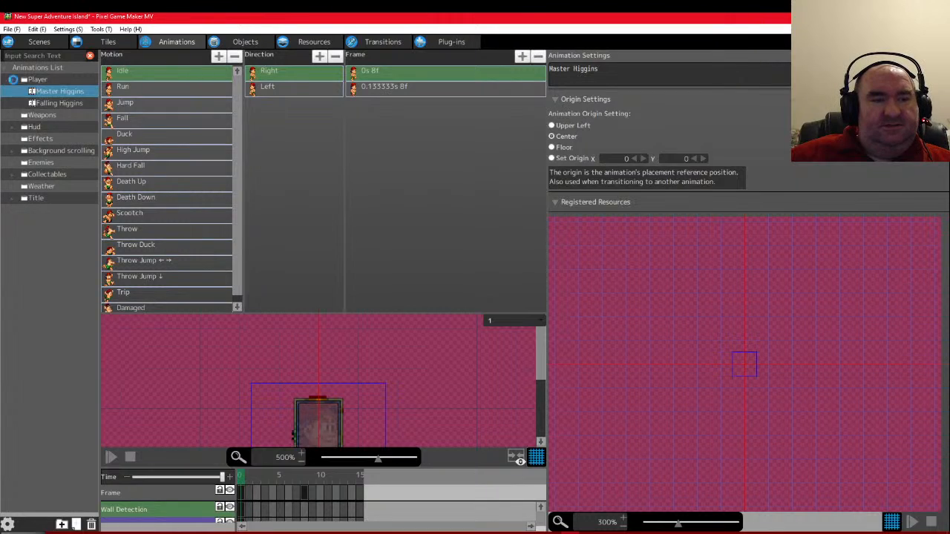
left_click(13, 79)
Expand the Weapons animation folder and look through the Hammer, Fire Hammer, Boomerang and Fire Boomerang animations
left_click(13, 91)
left_click(43, 104)
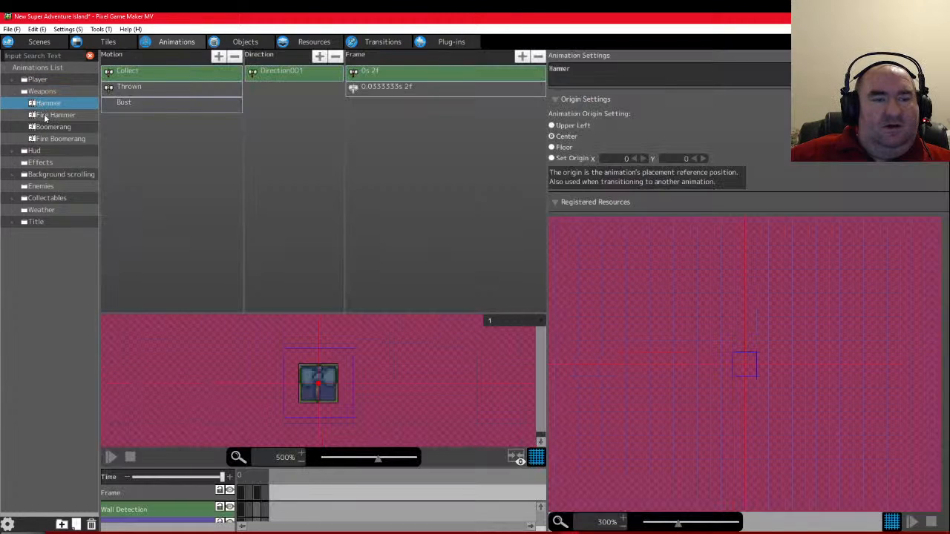
left_click(44, 116)
left_click(49, 128)
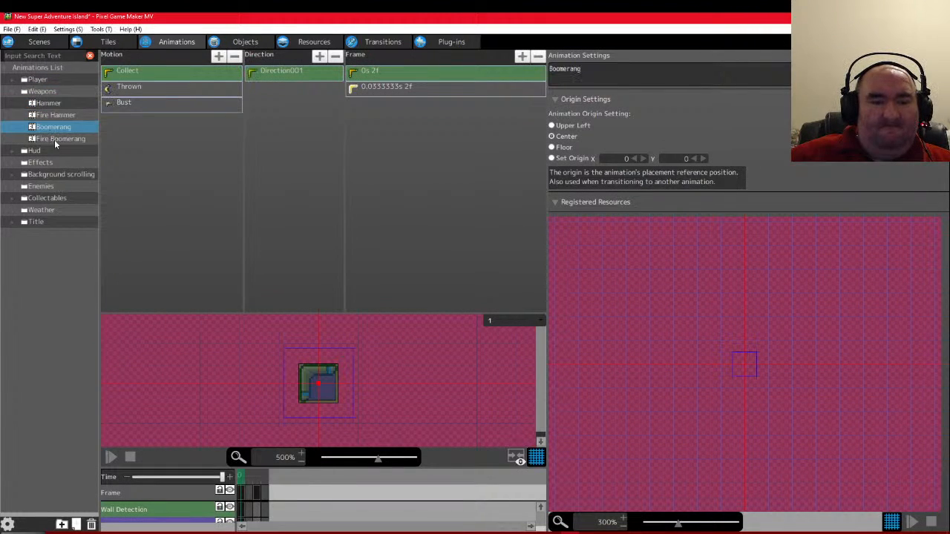
left_click(54, 140)
left_click(48, 118)
left_click(45, 104)
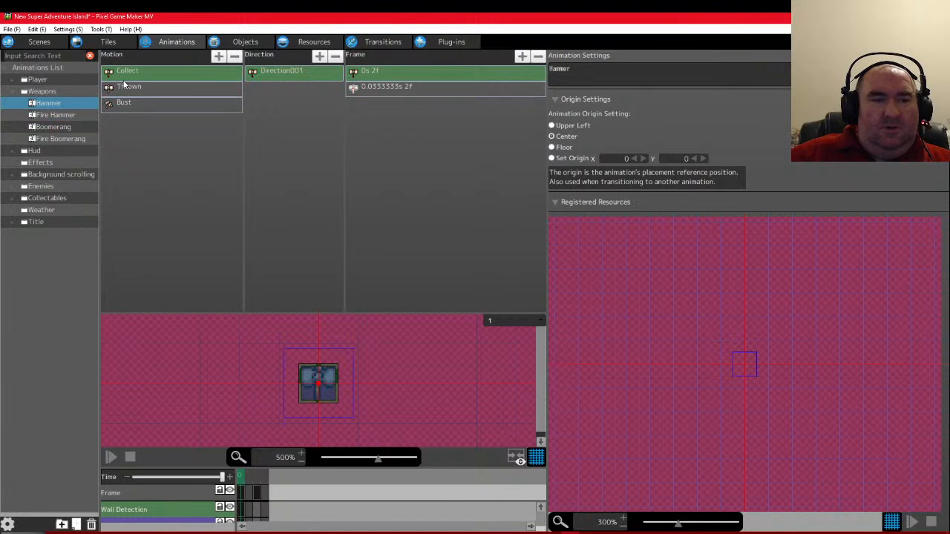
Preview the Hammer animation's Collect, Thrown and Bust motions in playback
left_click(128, 72)
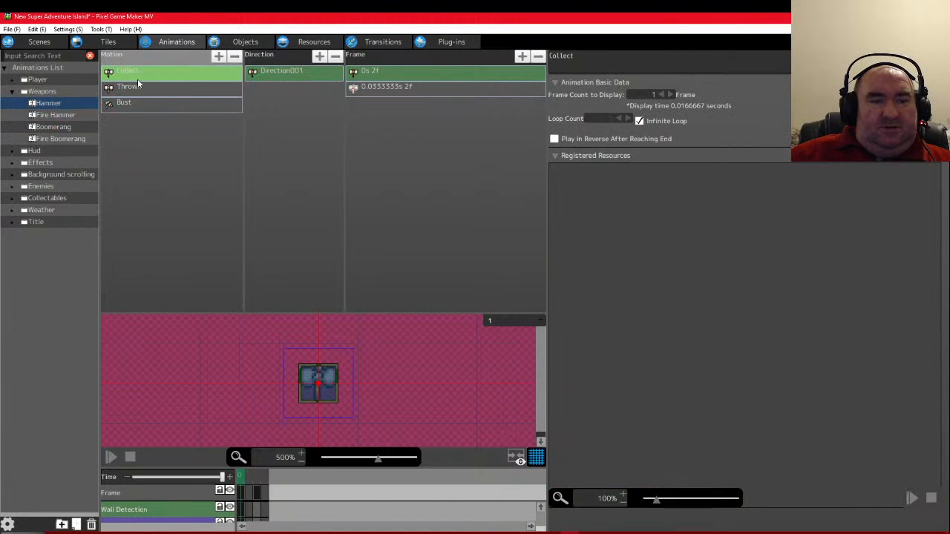
left_click(110, 457)
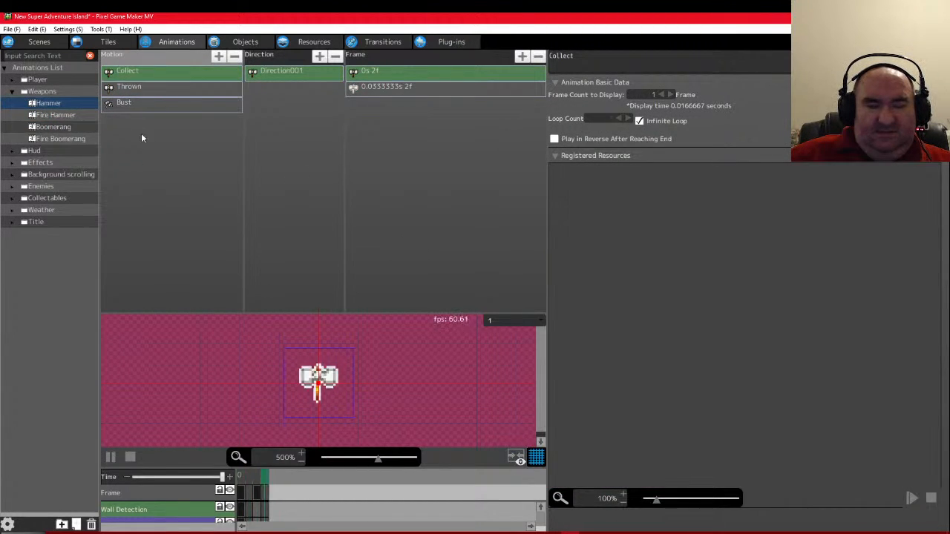
left_click(142, 88)
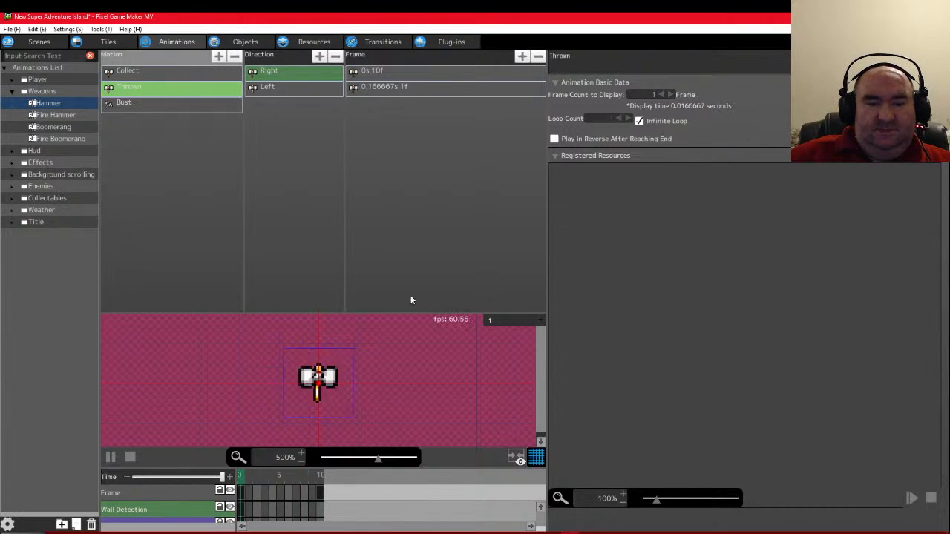
left_click(146, 107)
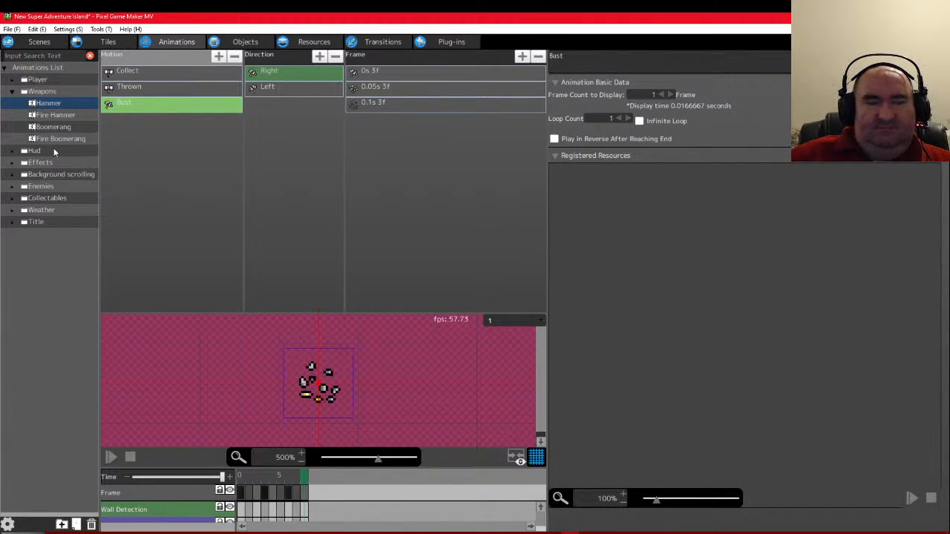
View the Fire Hammer and Fire Boomerang animations, and preview the Boomerang's Collect, Thrown and Bust motions
left_click(52, 116)
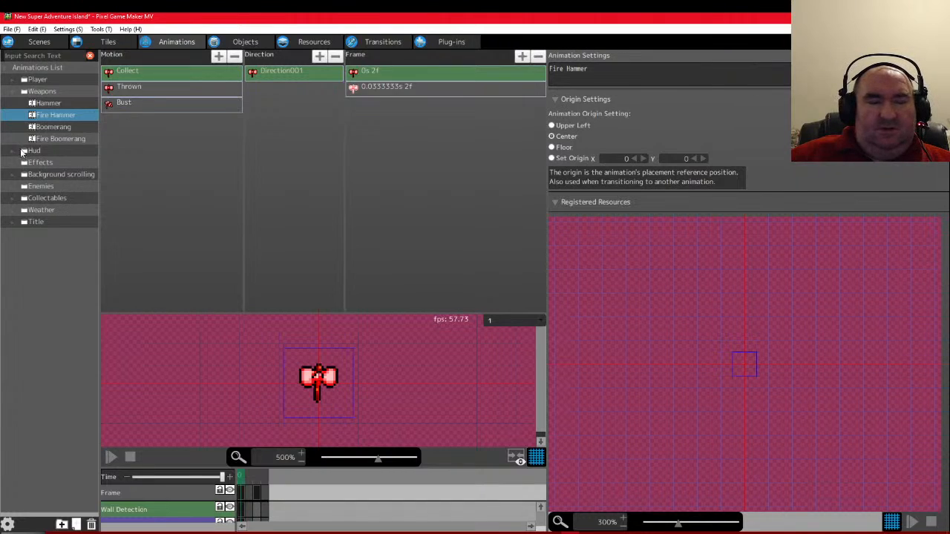
left_click(46, 127)
left_click(137, 72)
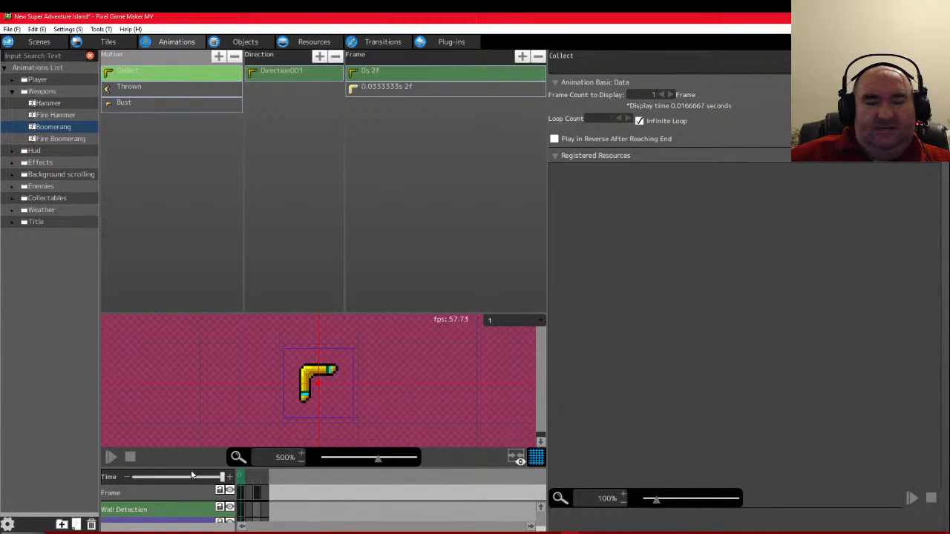
left_click(110, 457)
left_click(126, 87)
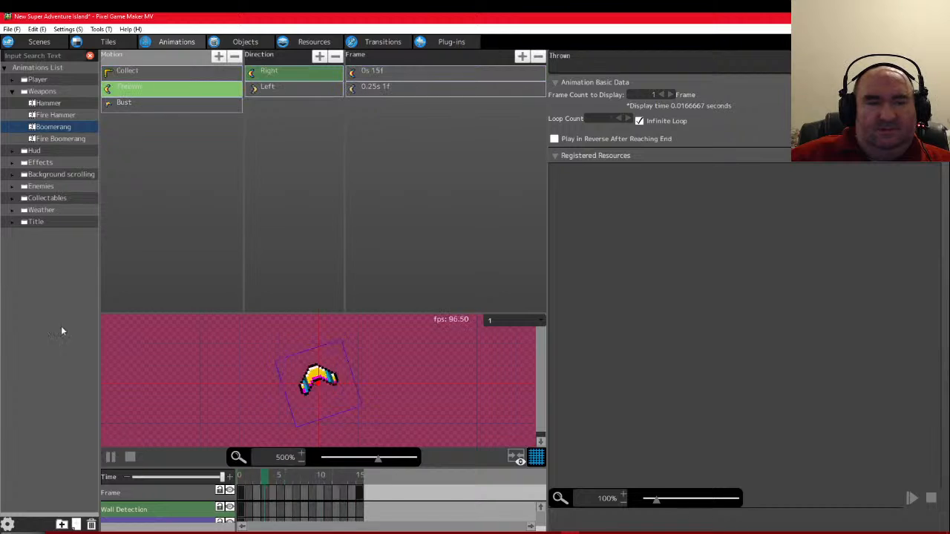
left_click(159, 103)
left_click(110, 457)
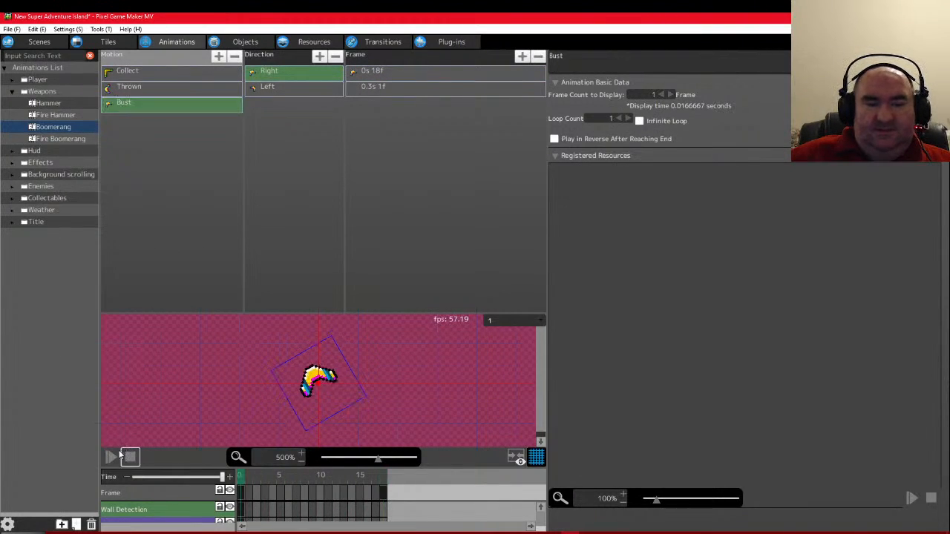
left_click(53, 139)
Expand the Hud animation folder and view the Health bar, Stamina, Stamina Frame and Pause animations
left_click(13, 152)
left_click(13, 152)
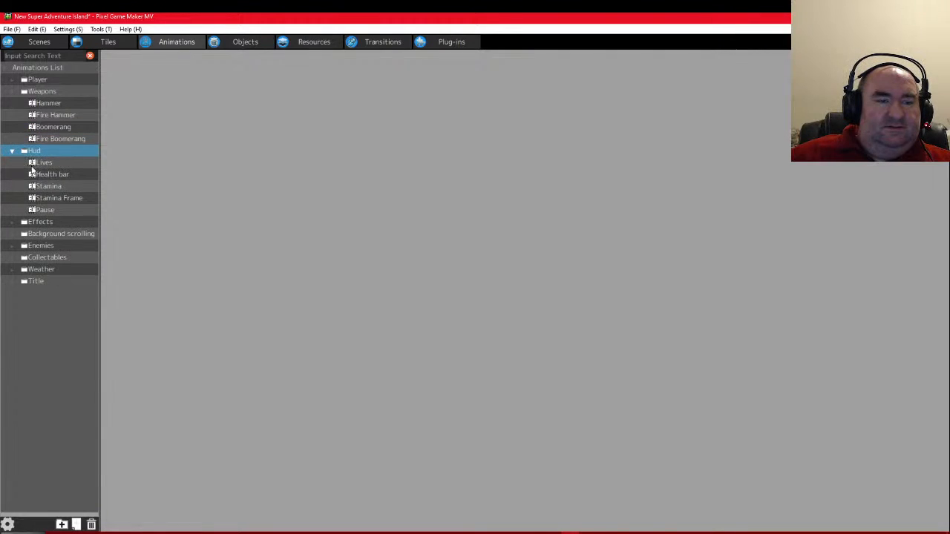
left_click(44, 175)
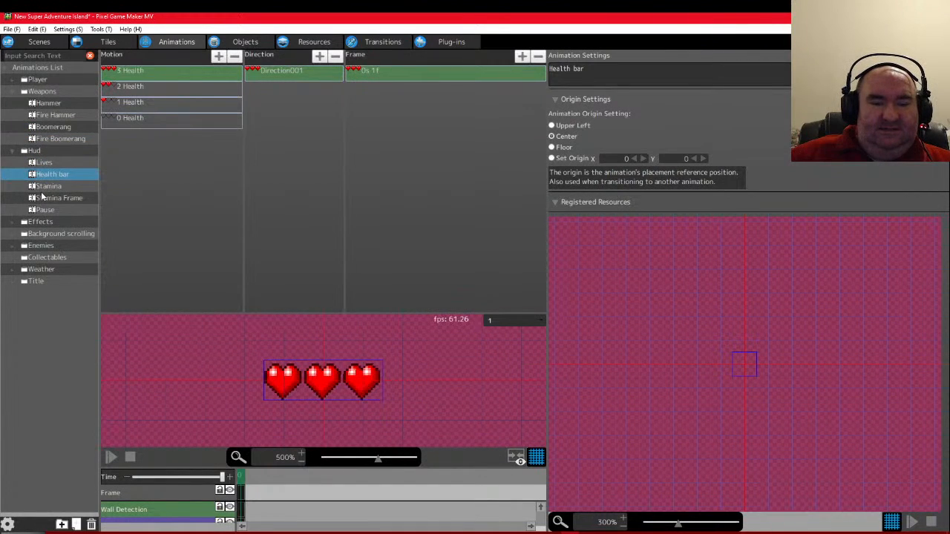
left_click(41, 186)
left_click(43, 199)
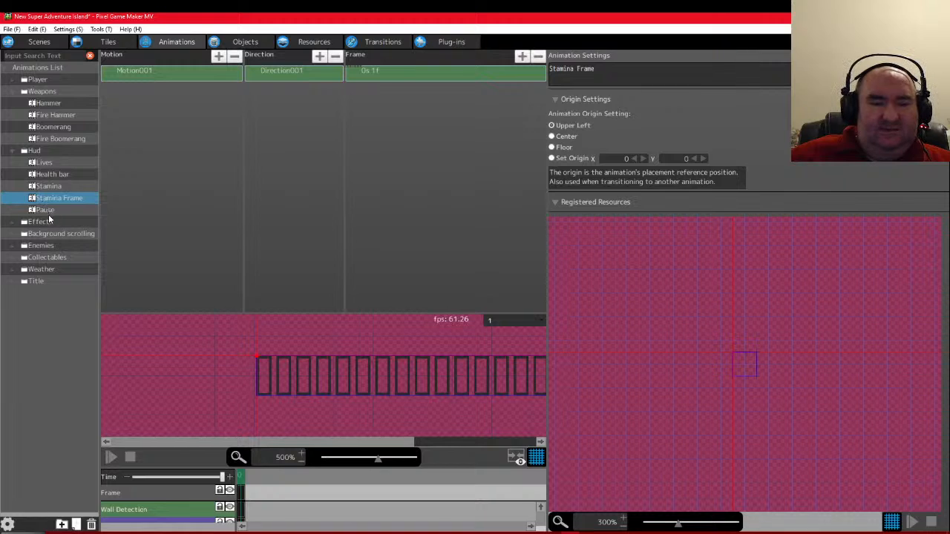
left_click(48, 212)
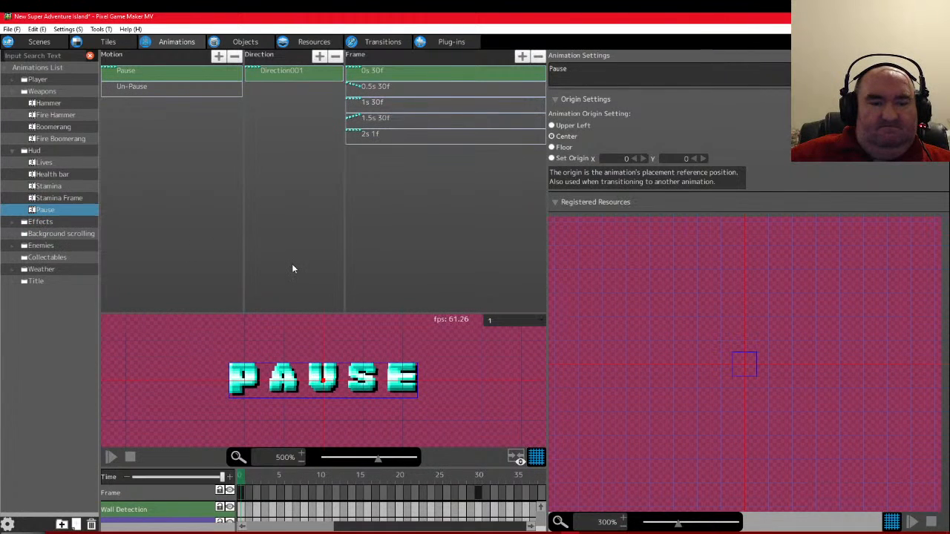
Show the Title scene and the Master Higgins object's action program, and switch to the OBS window
left_click(39, 41)
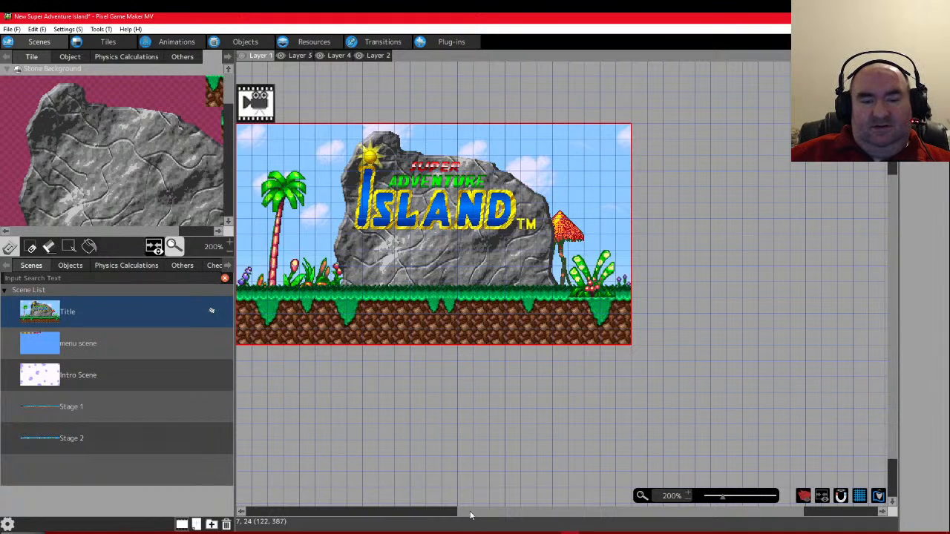
left_click_drag(475, 512, 417, 499)
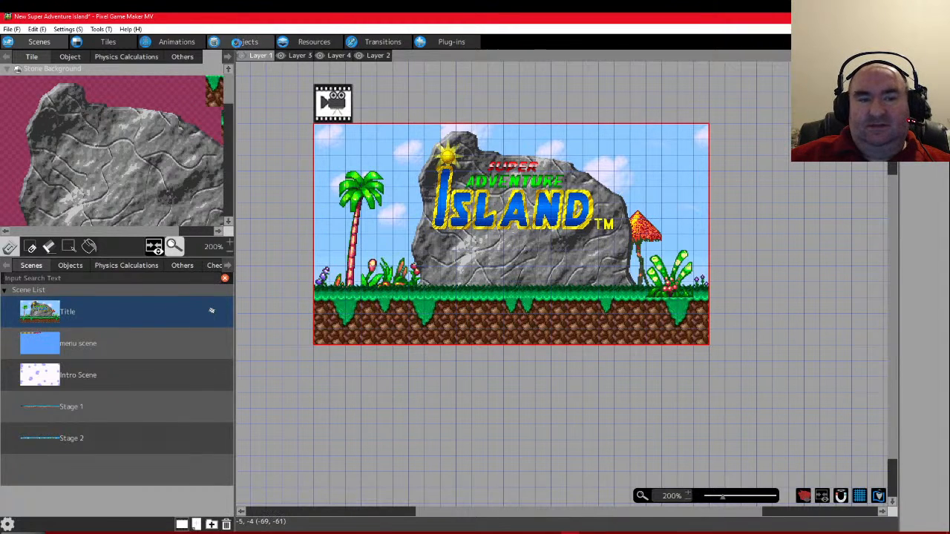
left_click(245, 42)
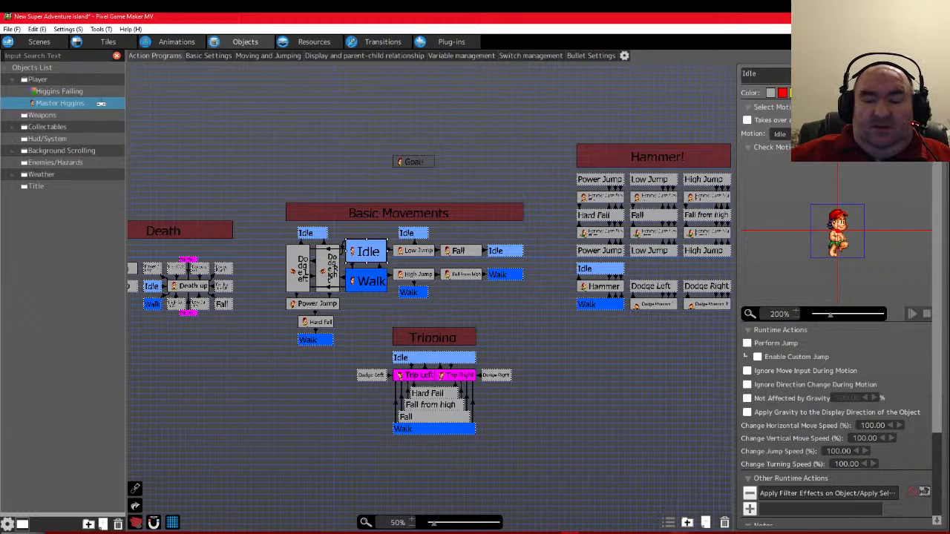
left_click(663, 495)
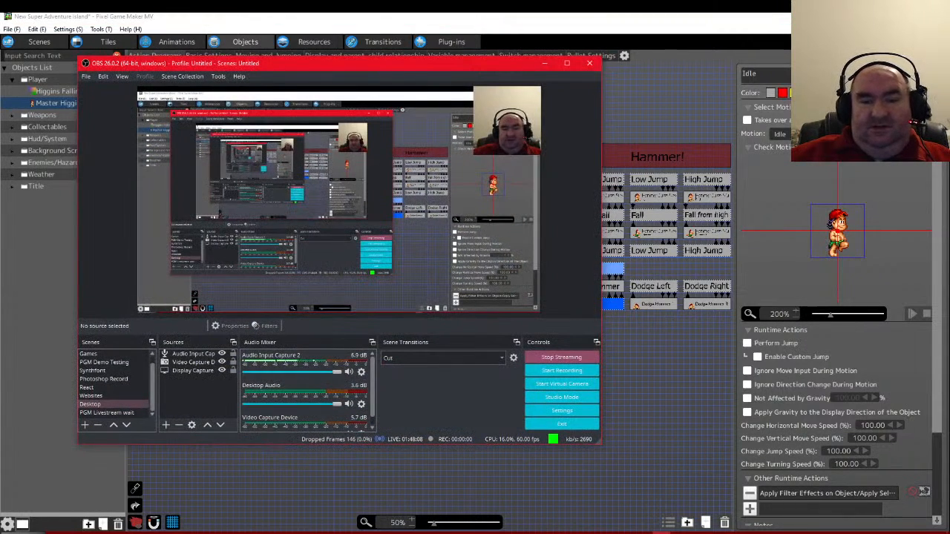